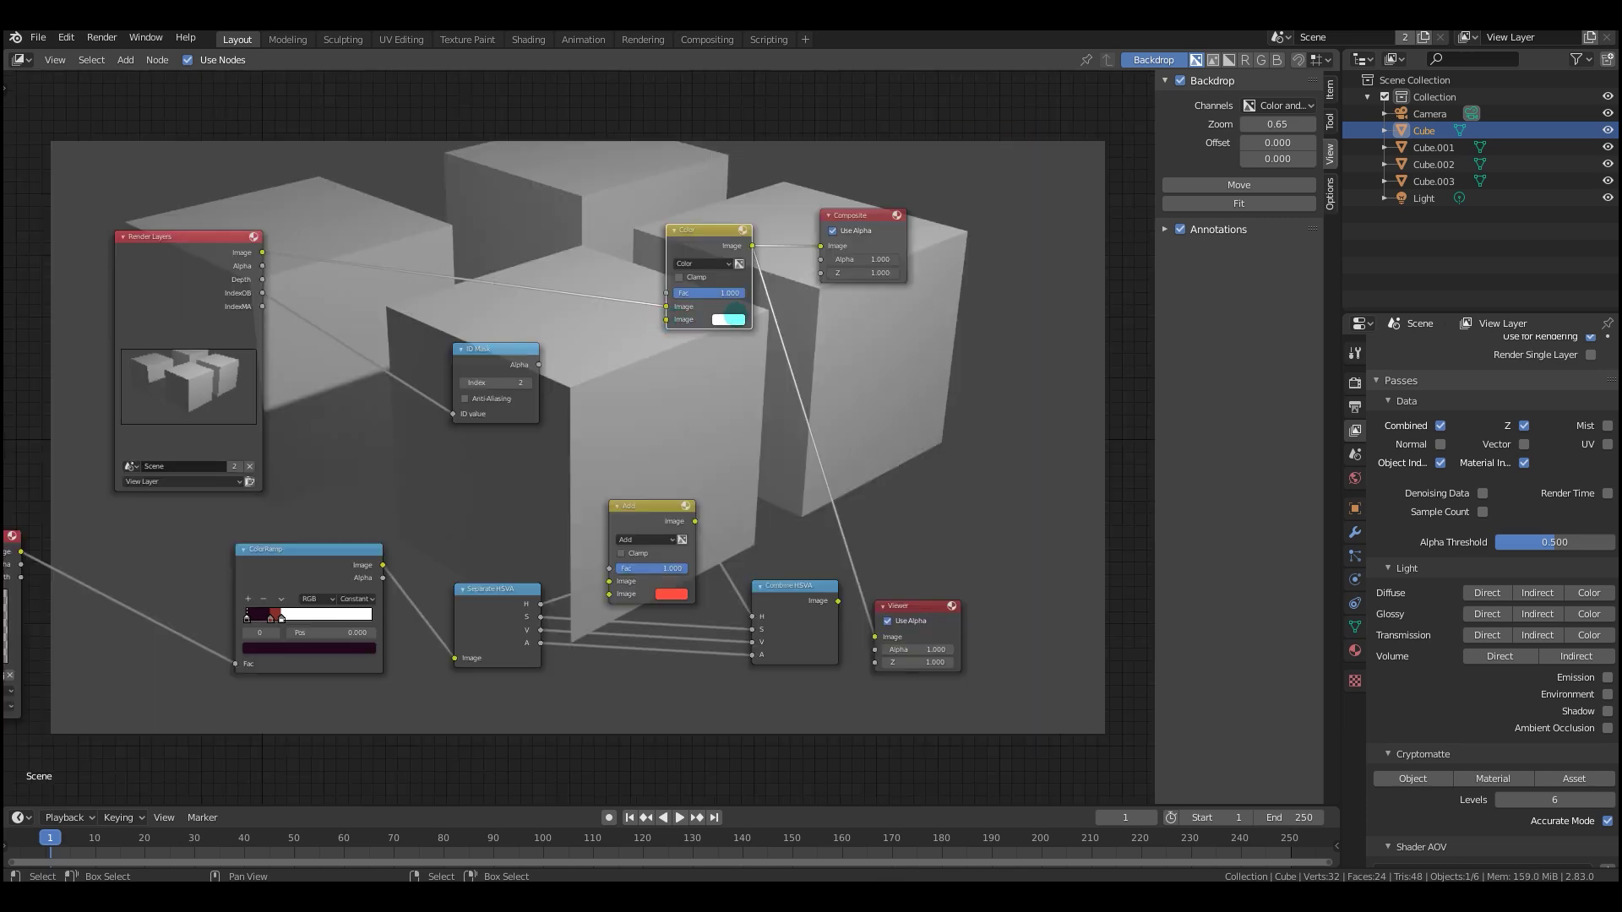
# Choose a new colour for the second image input of the Color mix node.
pyautogui.click(730, 319)
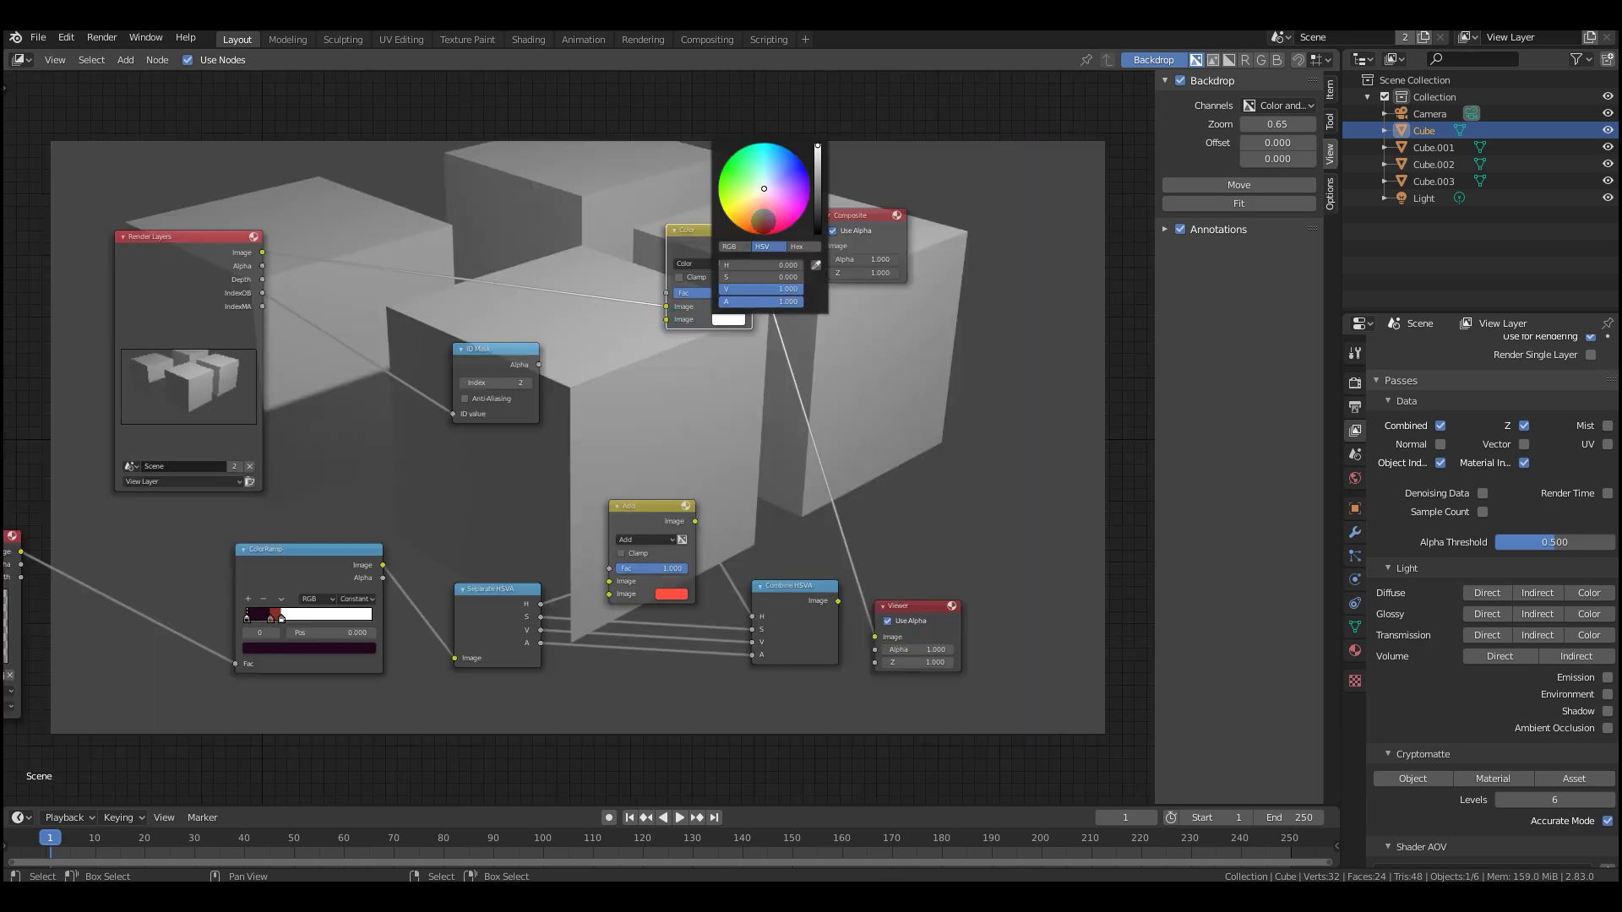
pyautogui.click(790, 182)
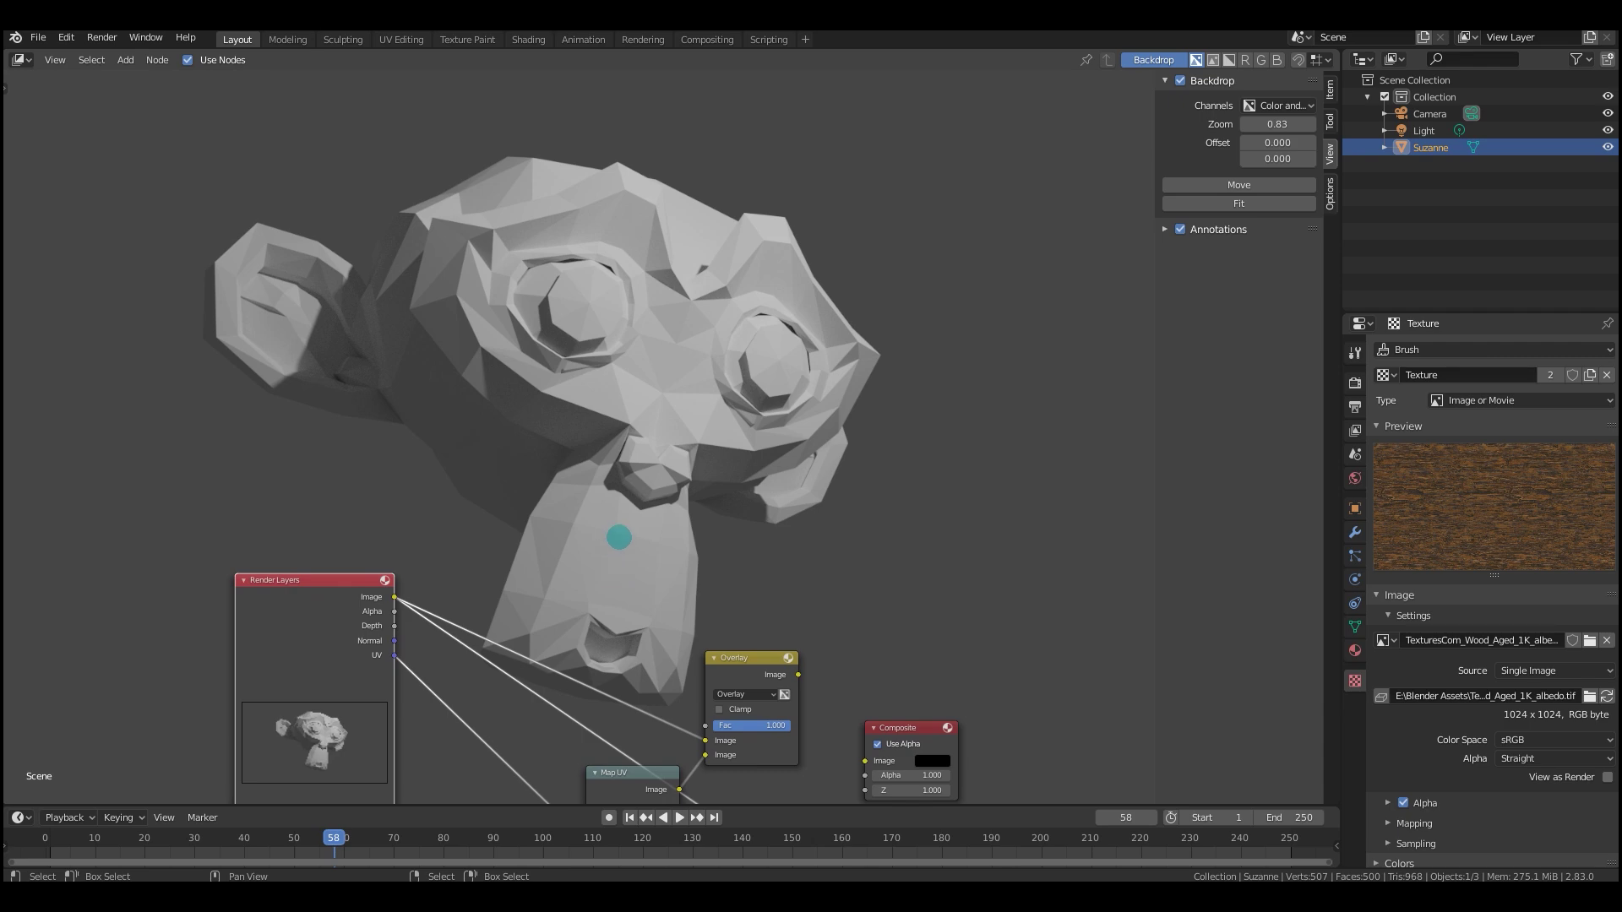
pyautogui.moveTo(616, 564); pyautogui.dragTo(559, 440, button='middle')
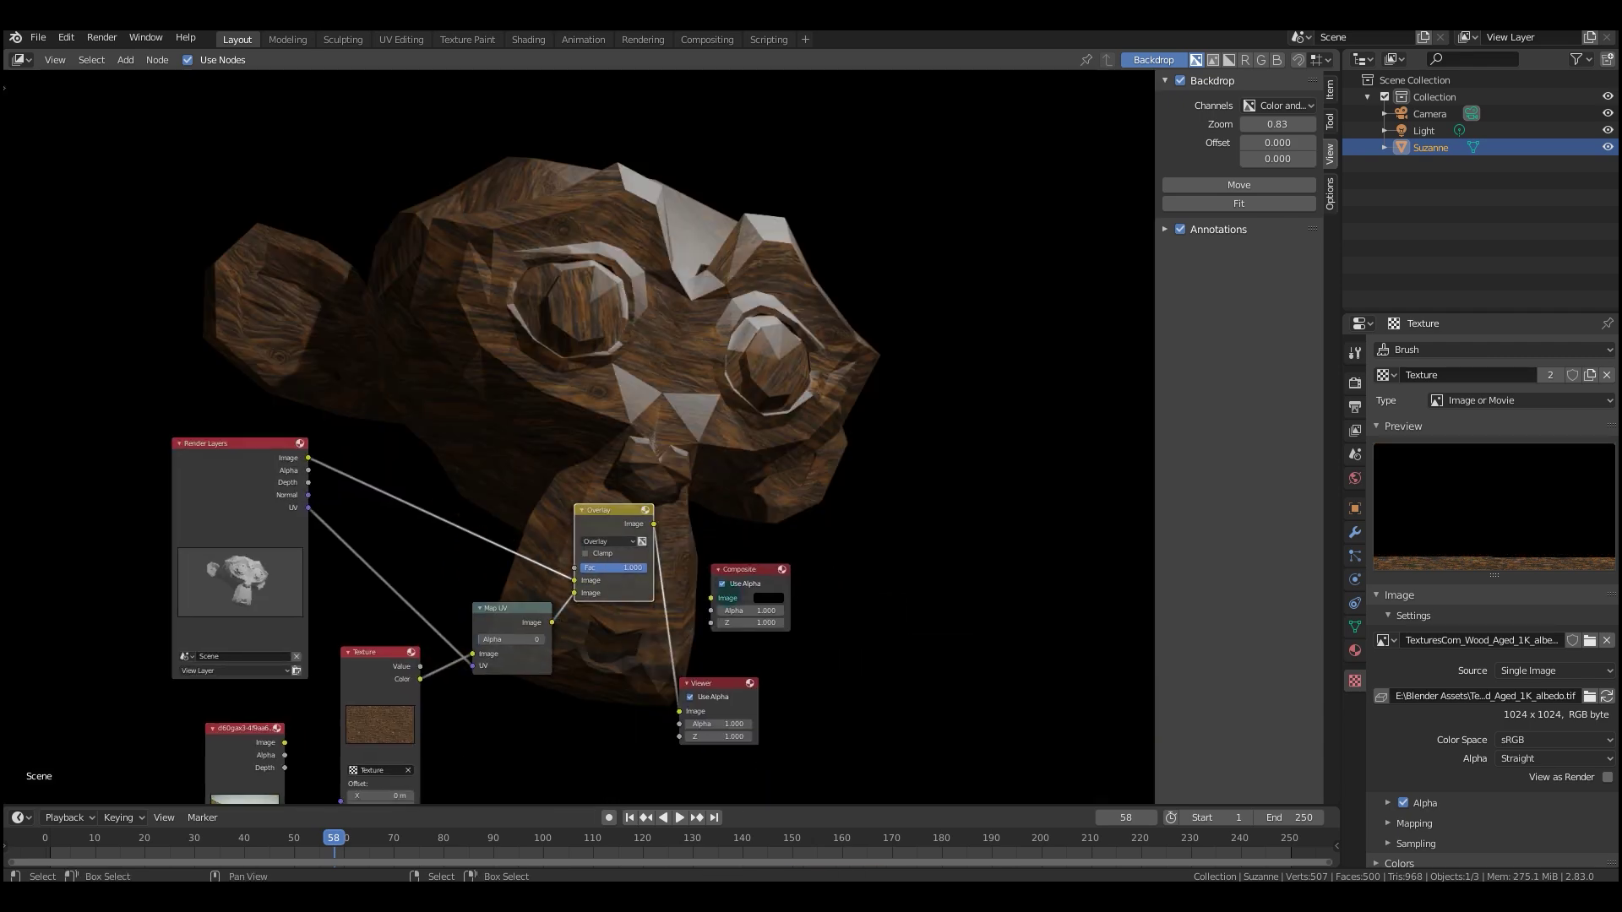
pyautogui.moveTo(381, 591); pyautogui.dragTo(325, 631, button='middle')
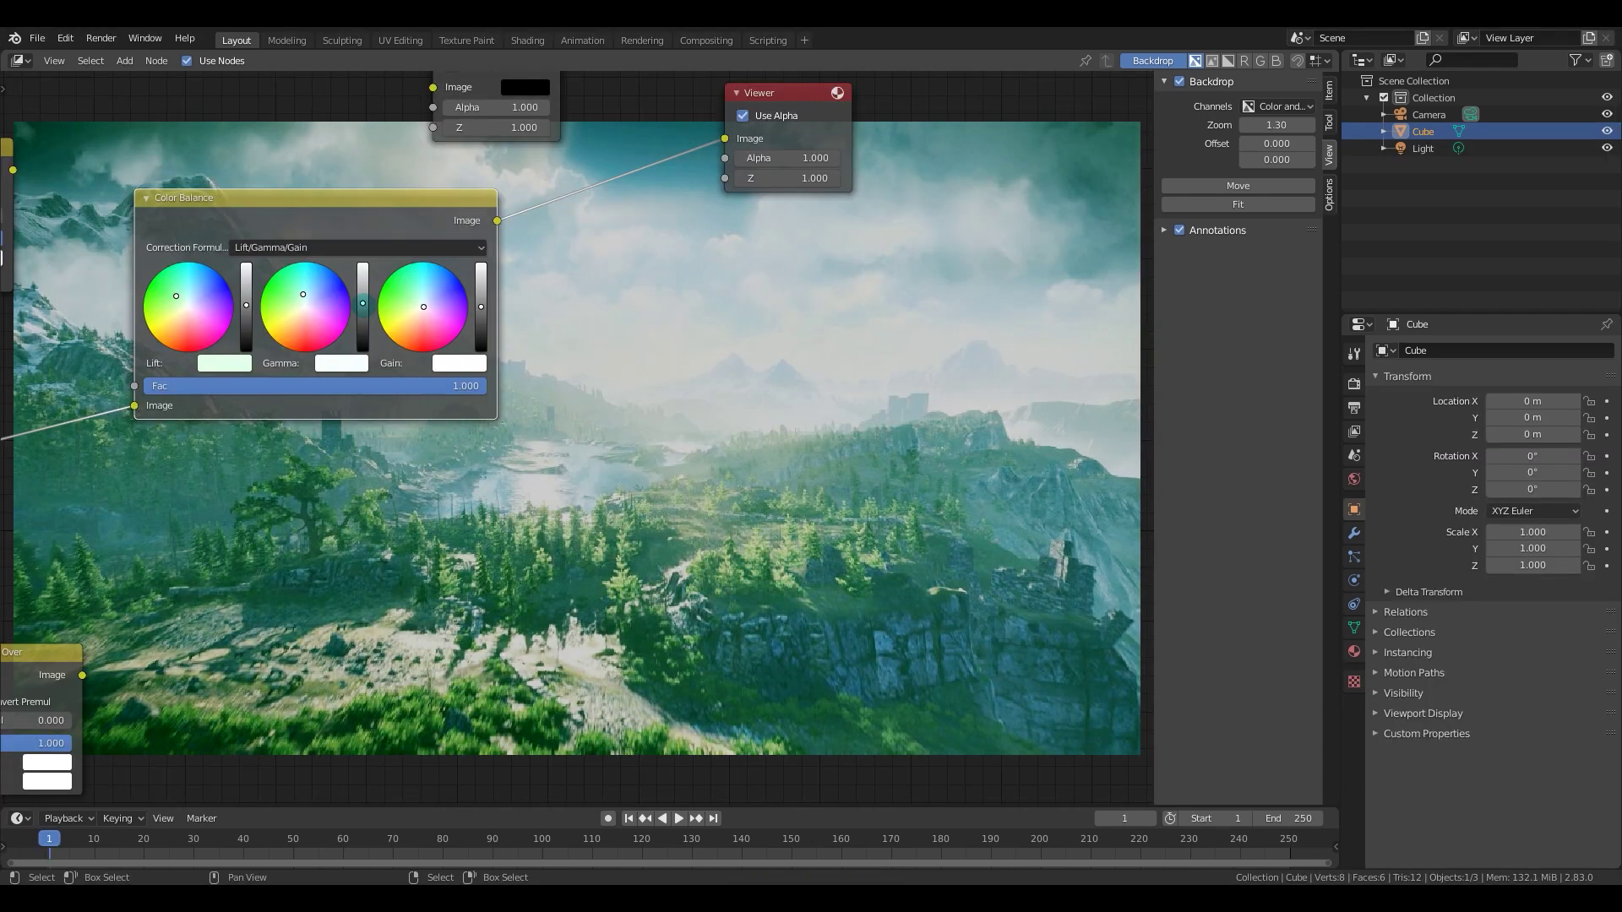
# Fine-tune the tint of the landscape image with the colour wheels of the Color Balance node.
pyautogui.moveTo(415, 305); pyautogui.dragTo(415, 308)
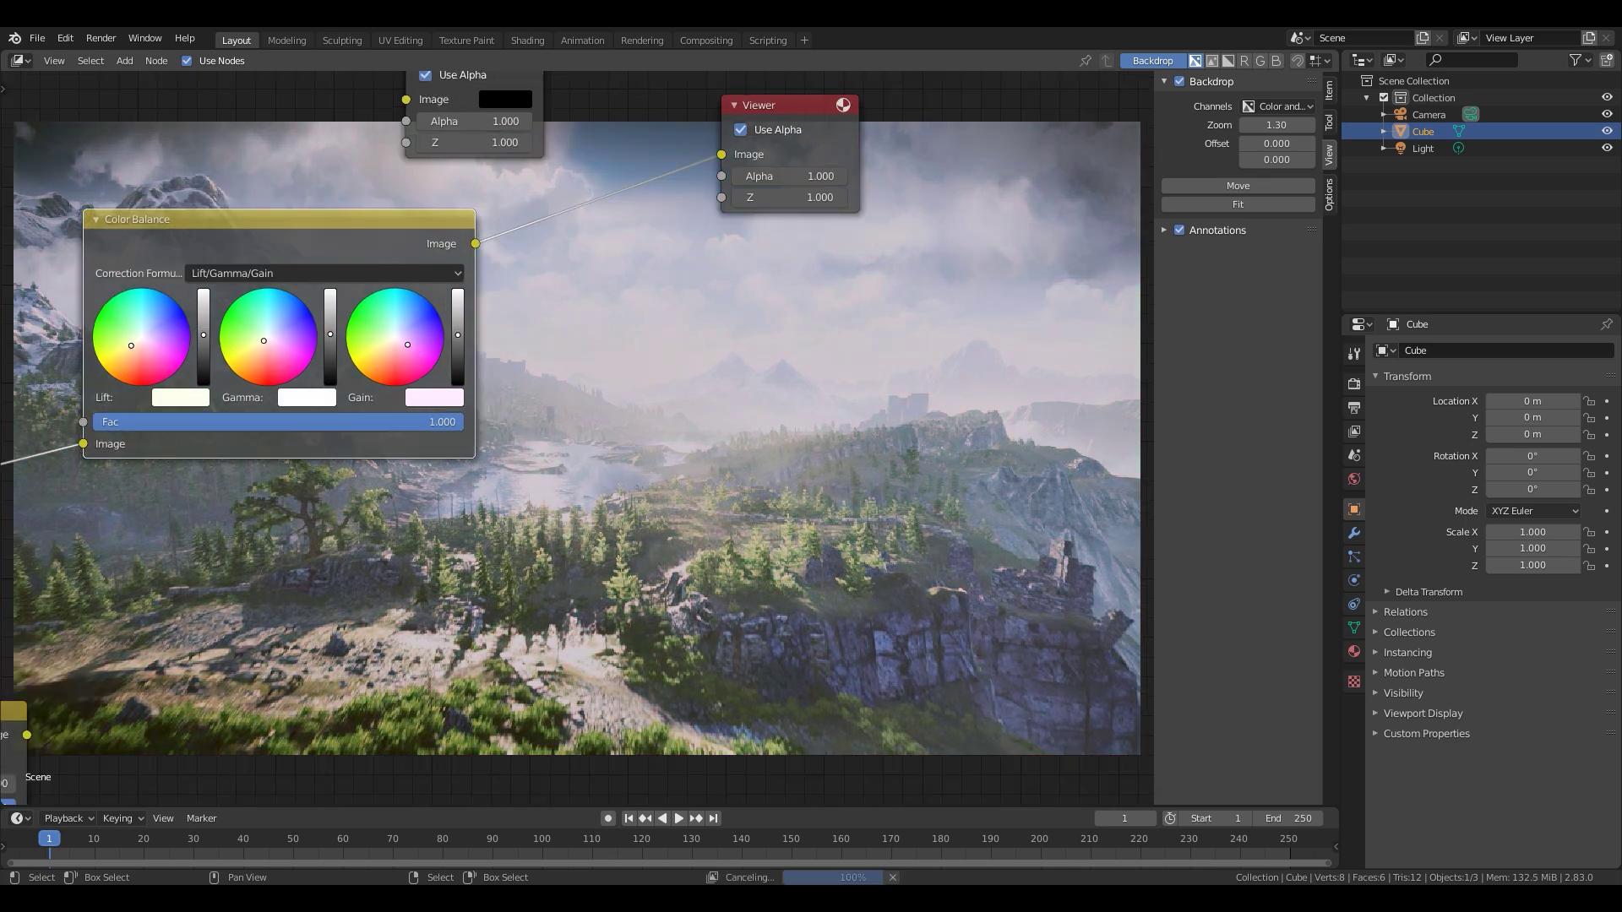
pyautogui.moveTo(262, 342); pyautogui.dragTo(264, 341)
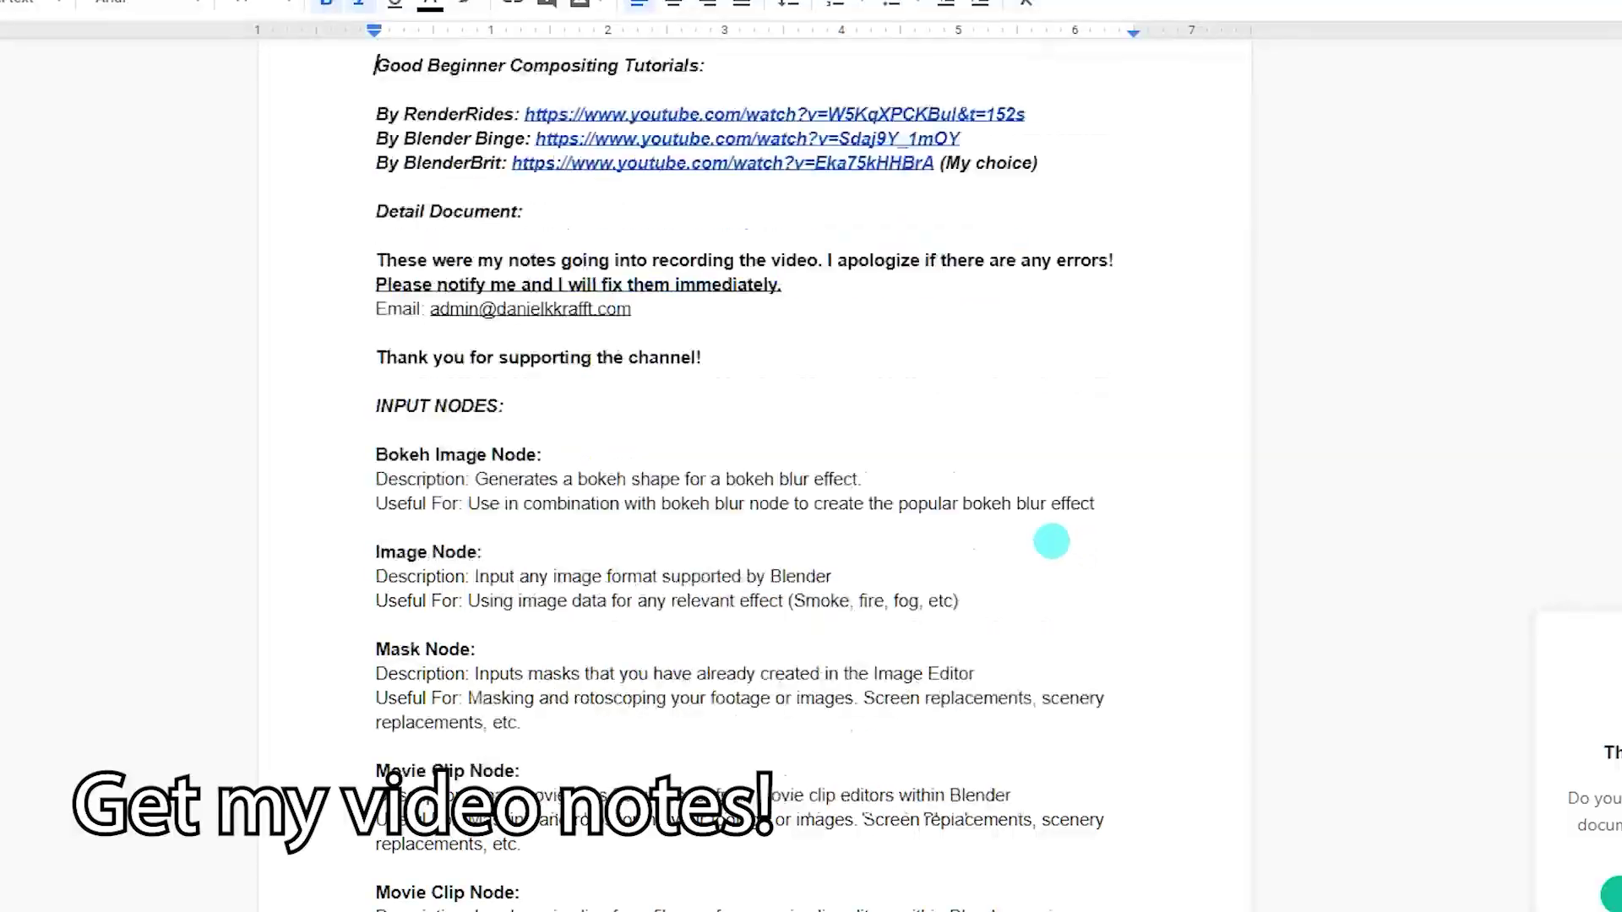
# Read through the input node notes and view the Compositor Nodes Reference product on the Gumroad page.
pyautogui.scroll(-12, 1050, 540)
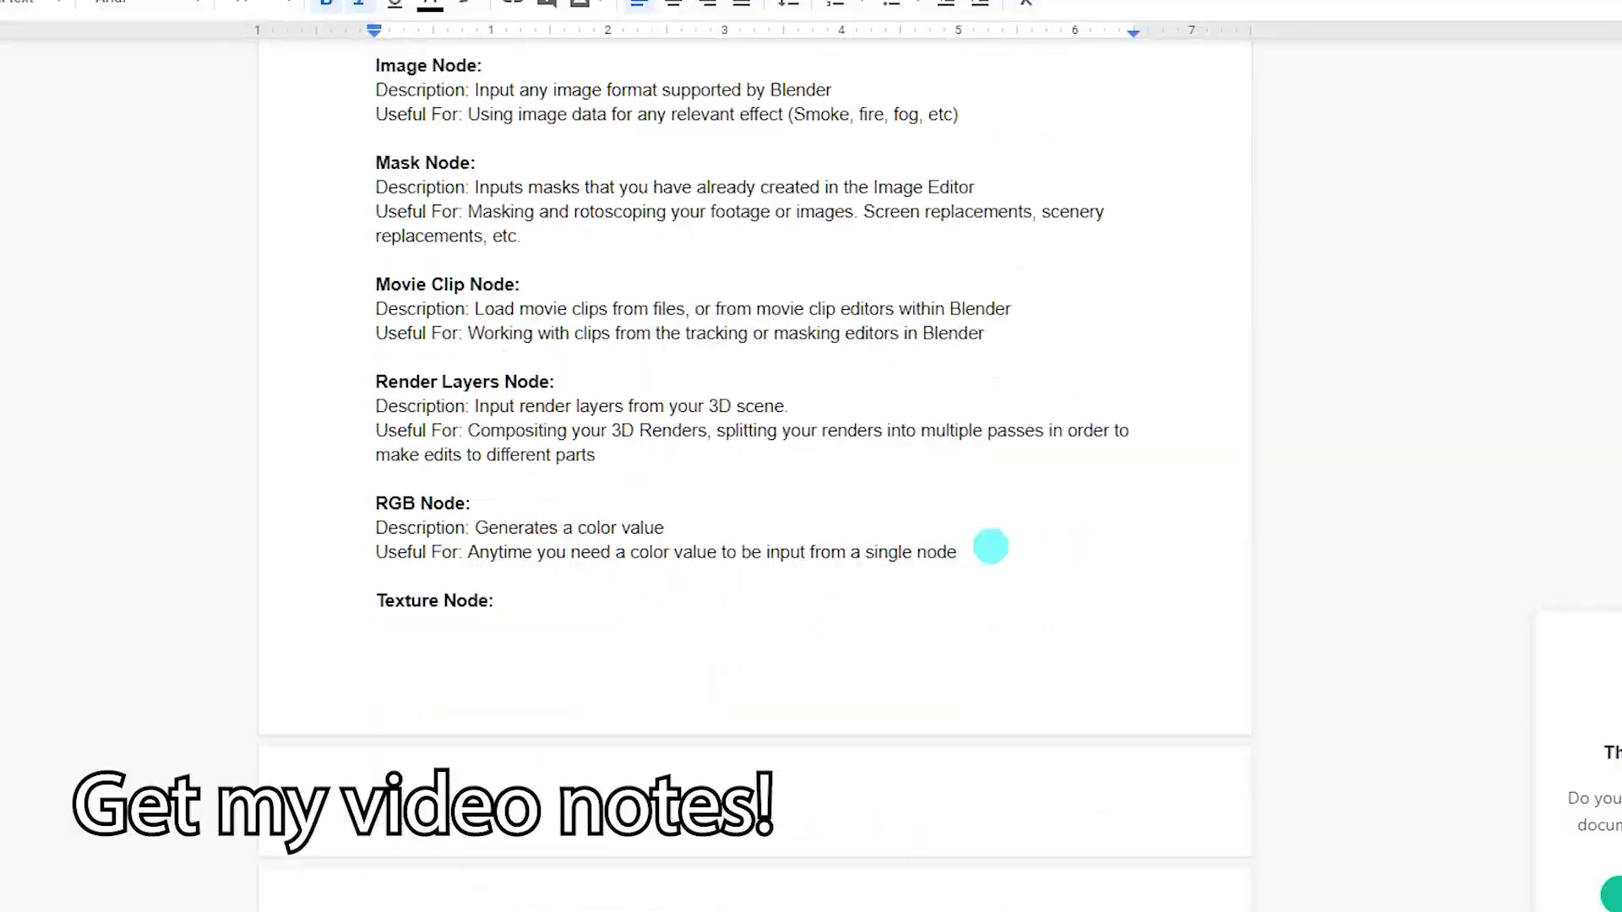
pyautogui.scroll(-10, 459, 543)
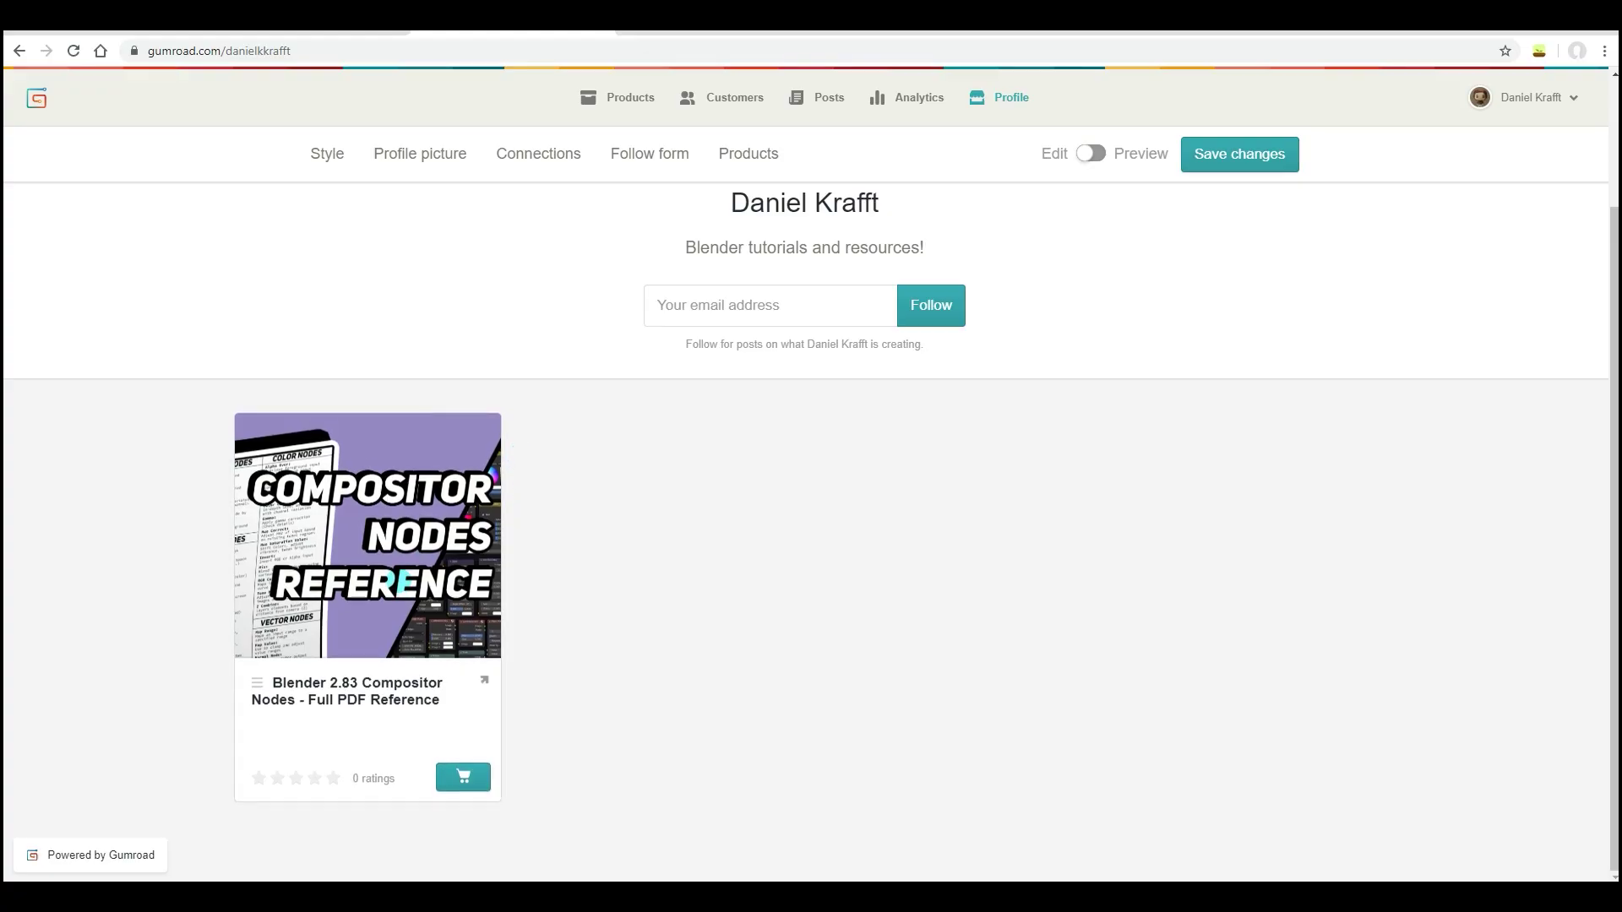
pyautogui.click(398, 582)
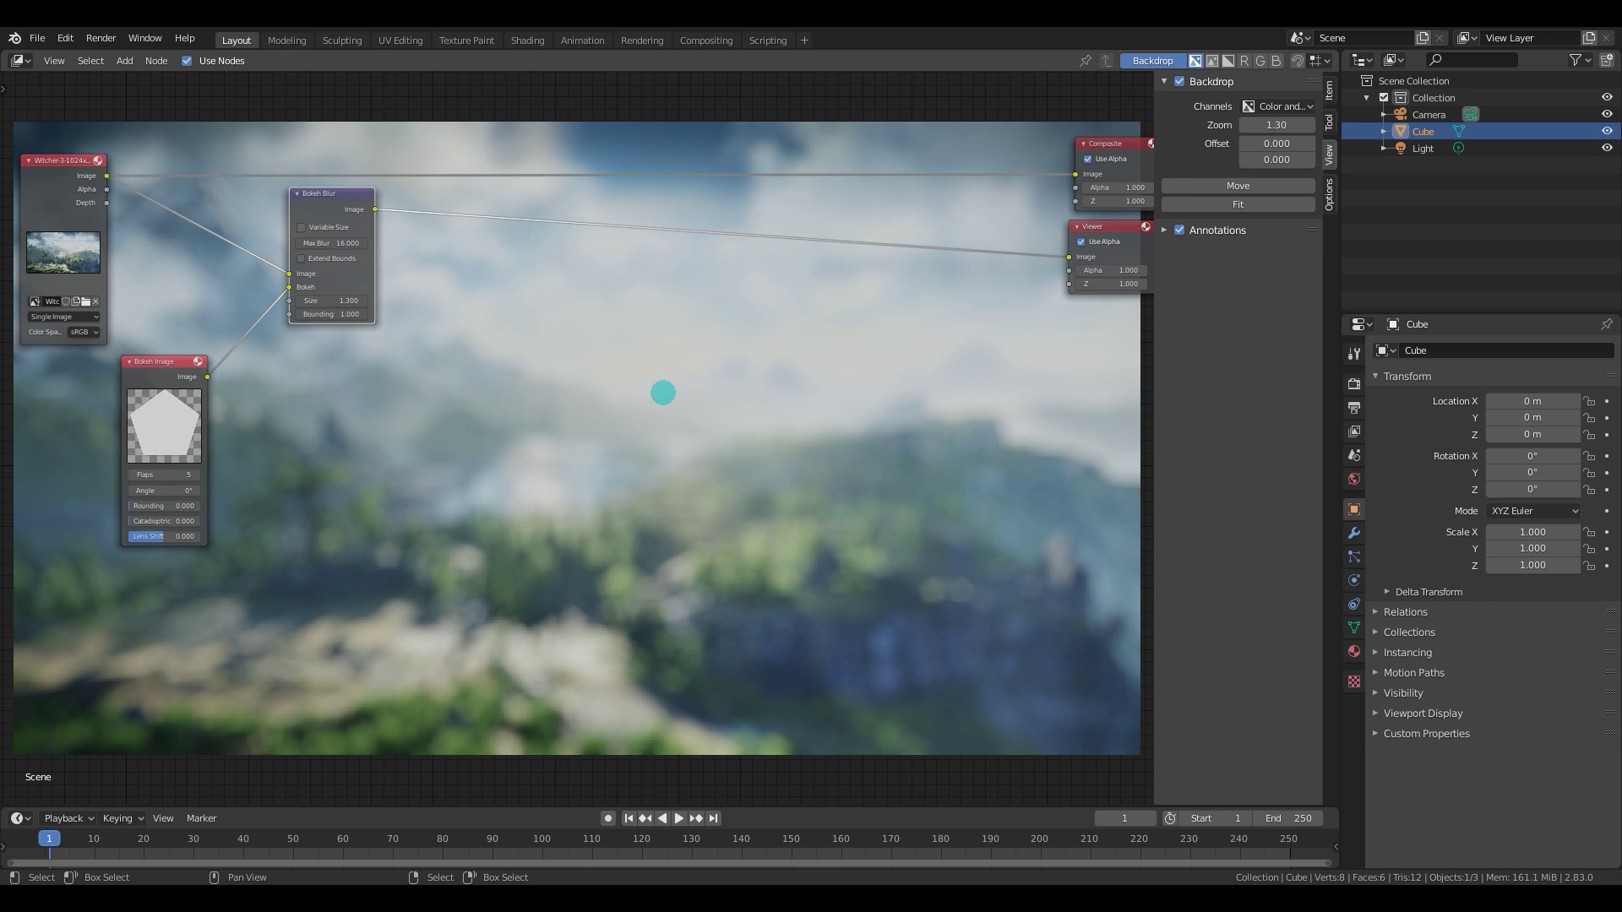
# Preview the Bokeh Image node in the backdrop and set its flaps to 3.
pyautogui.keyDown('ctrl'); pyautogui.keyDown('shift'); pyautogui.click(186, 395); pyautogui.keyUp('shift'); pyautogui.keyUp('ctrl')
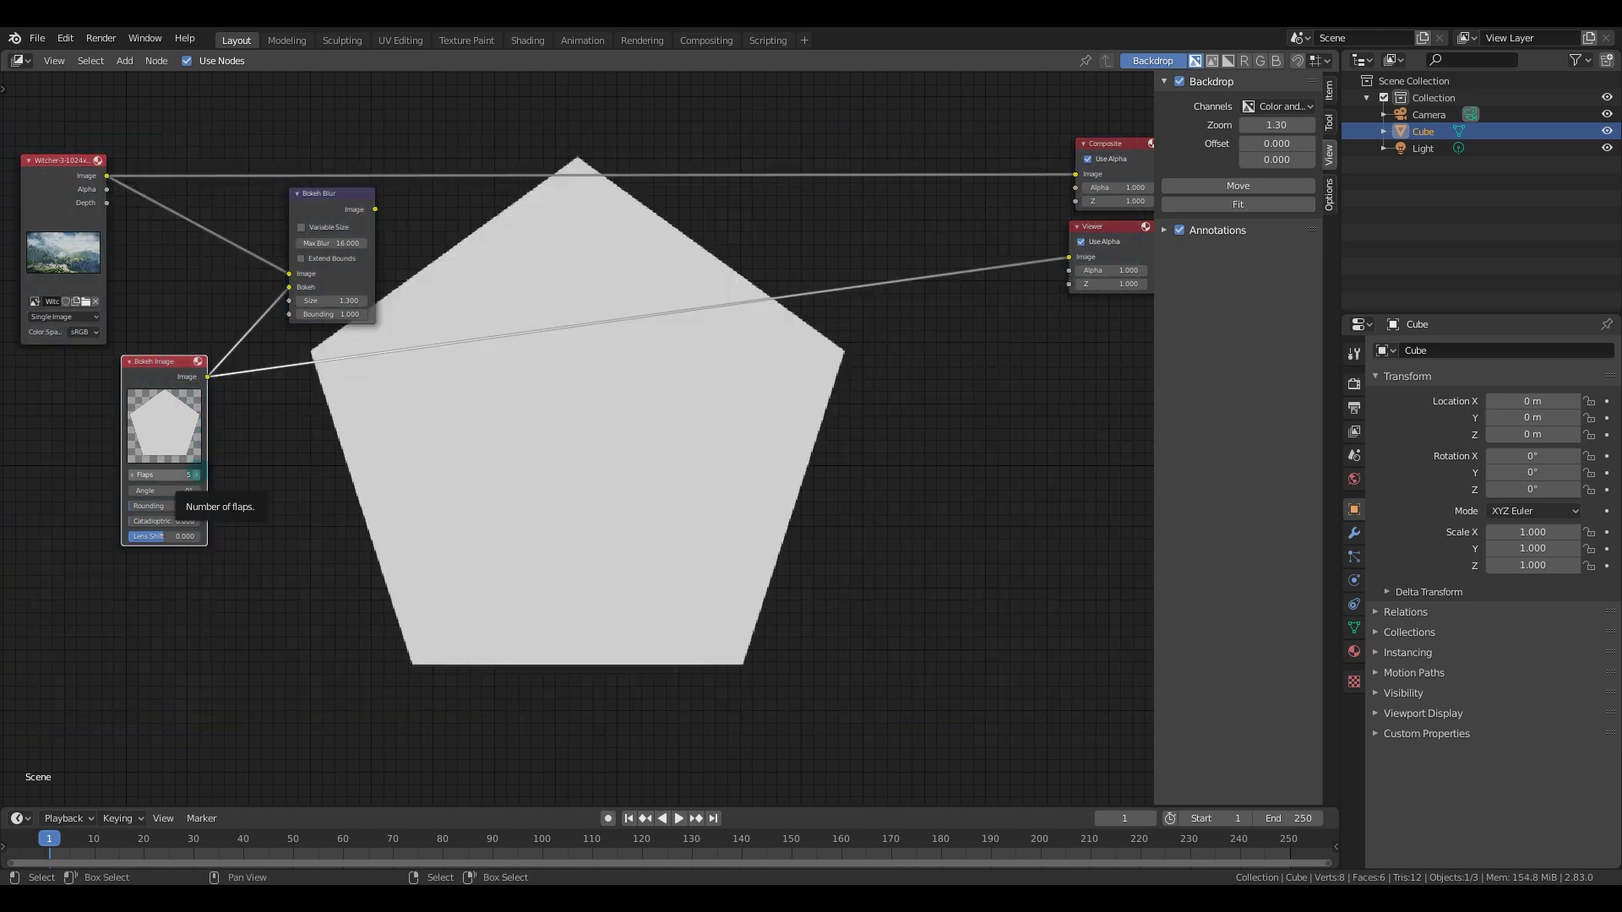
pyautogui.click(196, 474)
pyautogui.click(132, 475)
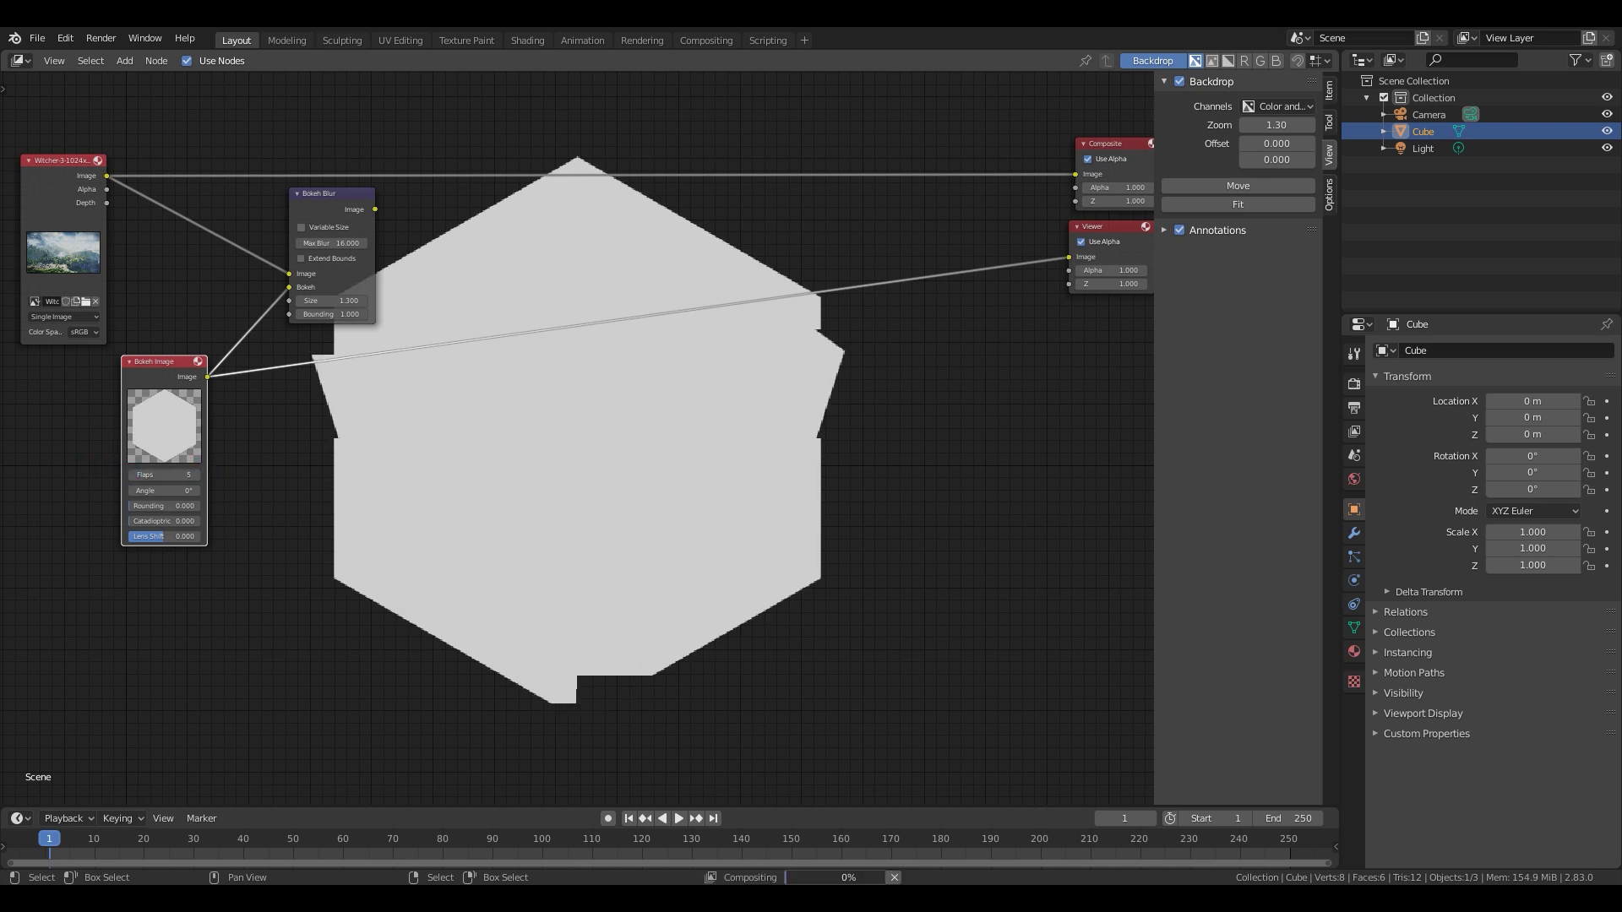
pyautogui.click(132, 475)
pyautogui.click(132, 475)
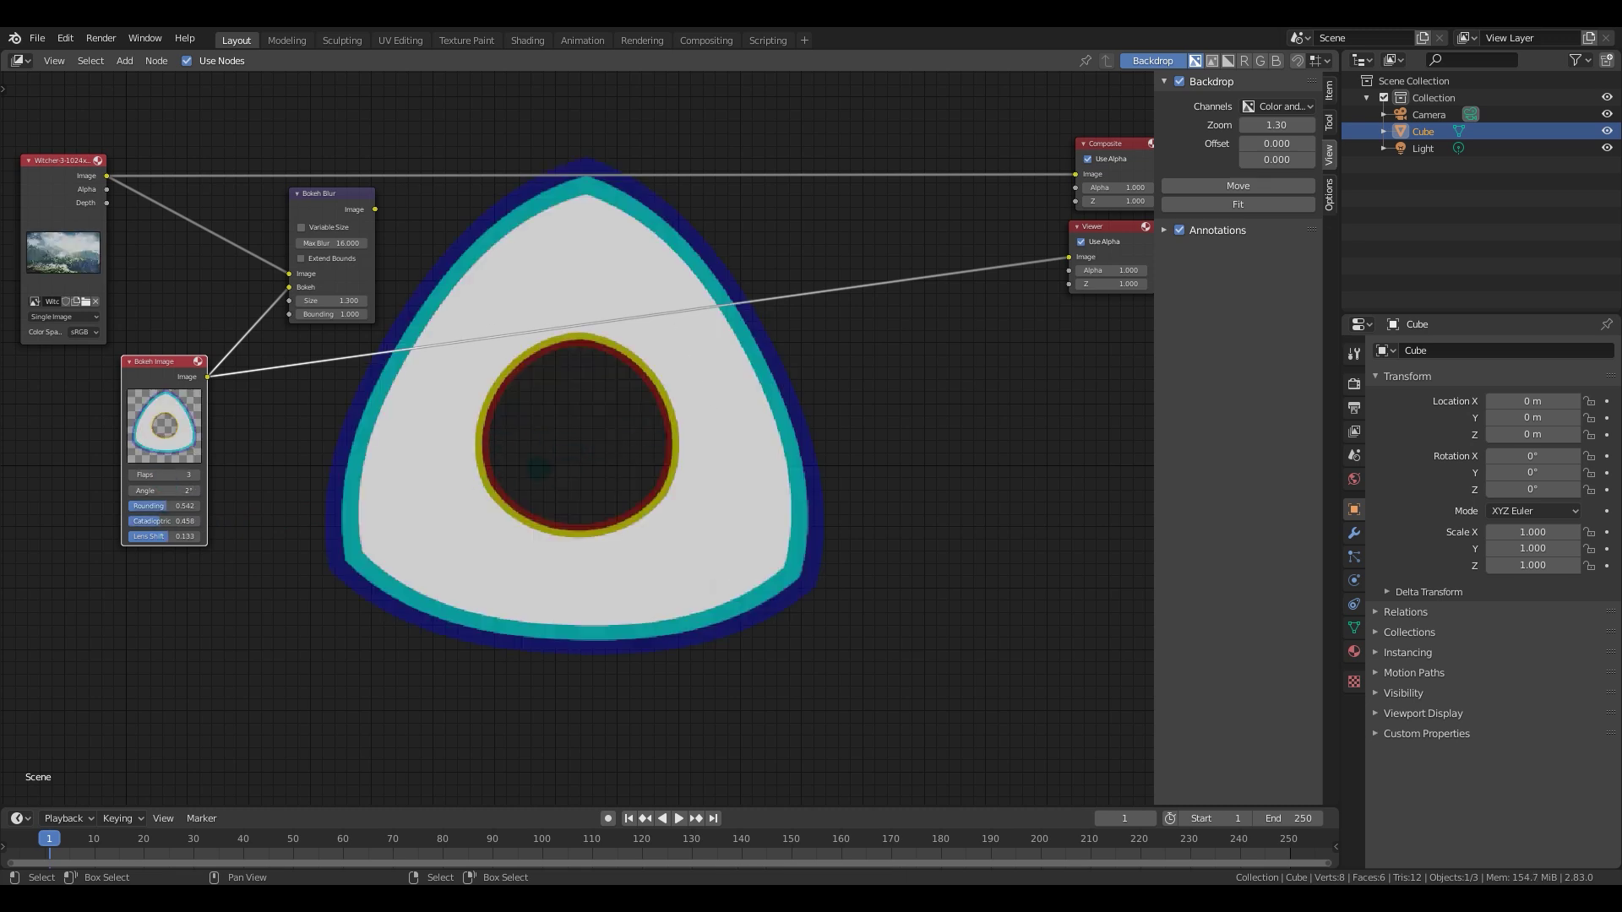
# Preview the output of the Bokeh Blur node in the backdrop.
pyautogui.scroll(2, 437, 462)
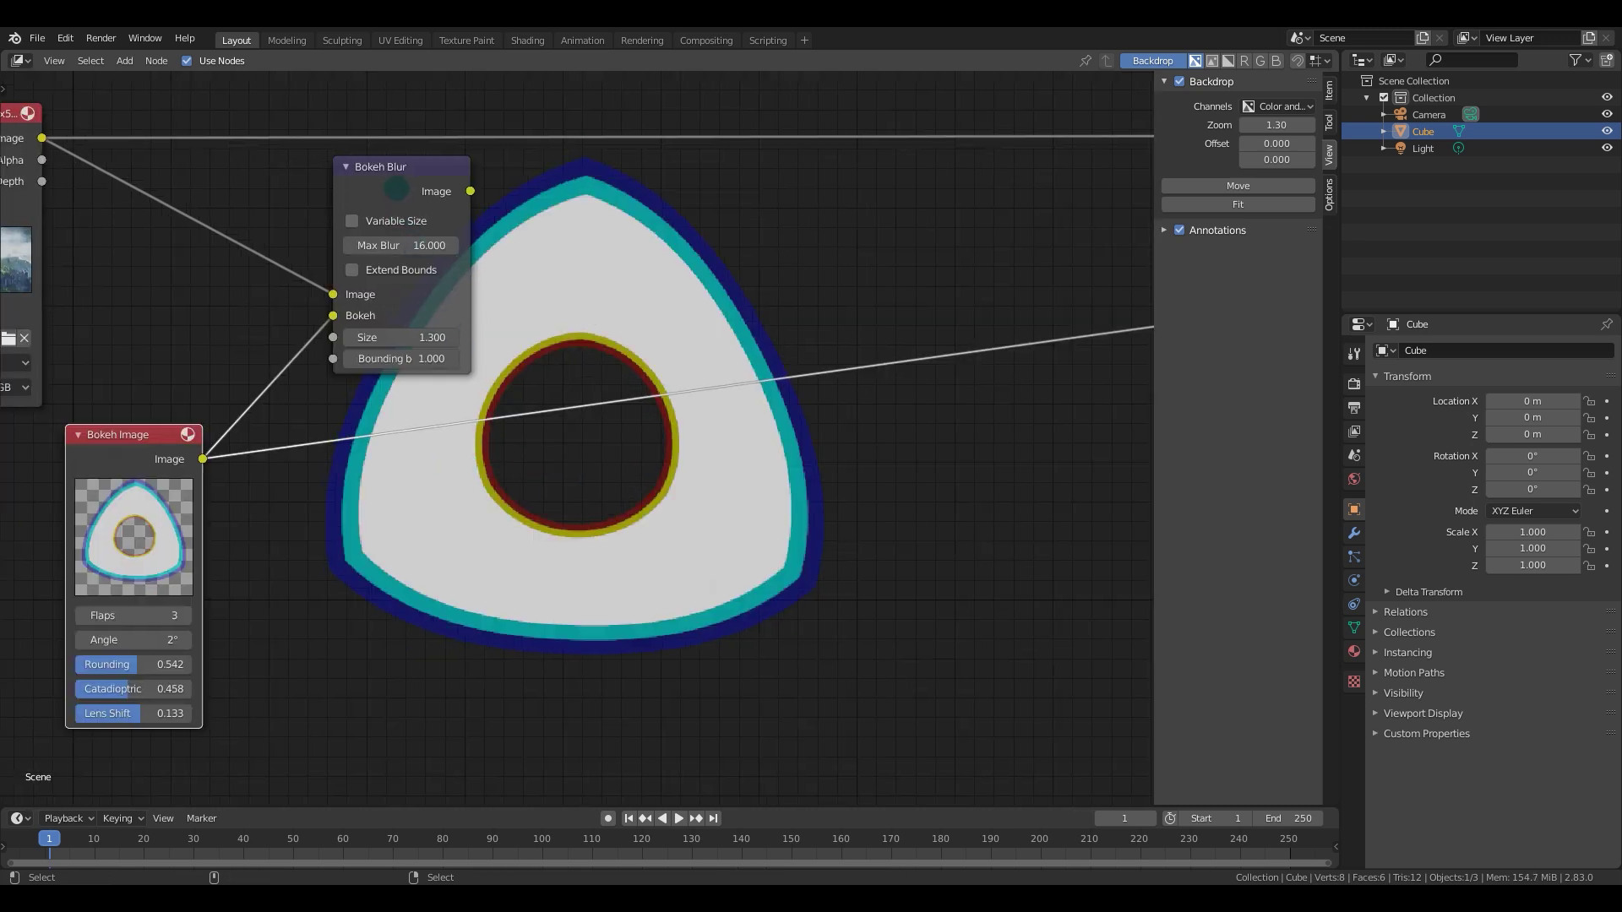
pyautogui.keyDown('ctrl'); pyautogui.keyDown('shift'); pyautogui.click(396, 190); pyautogui.keyUp('shift'); pyautogui.keyUp('ctrl')
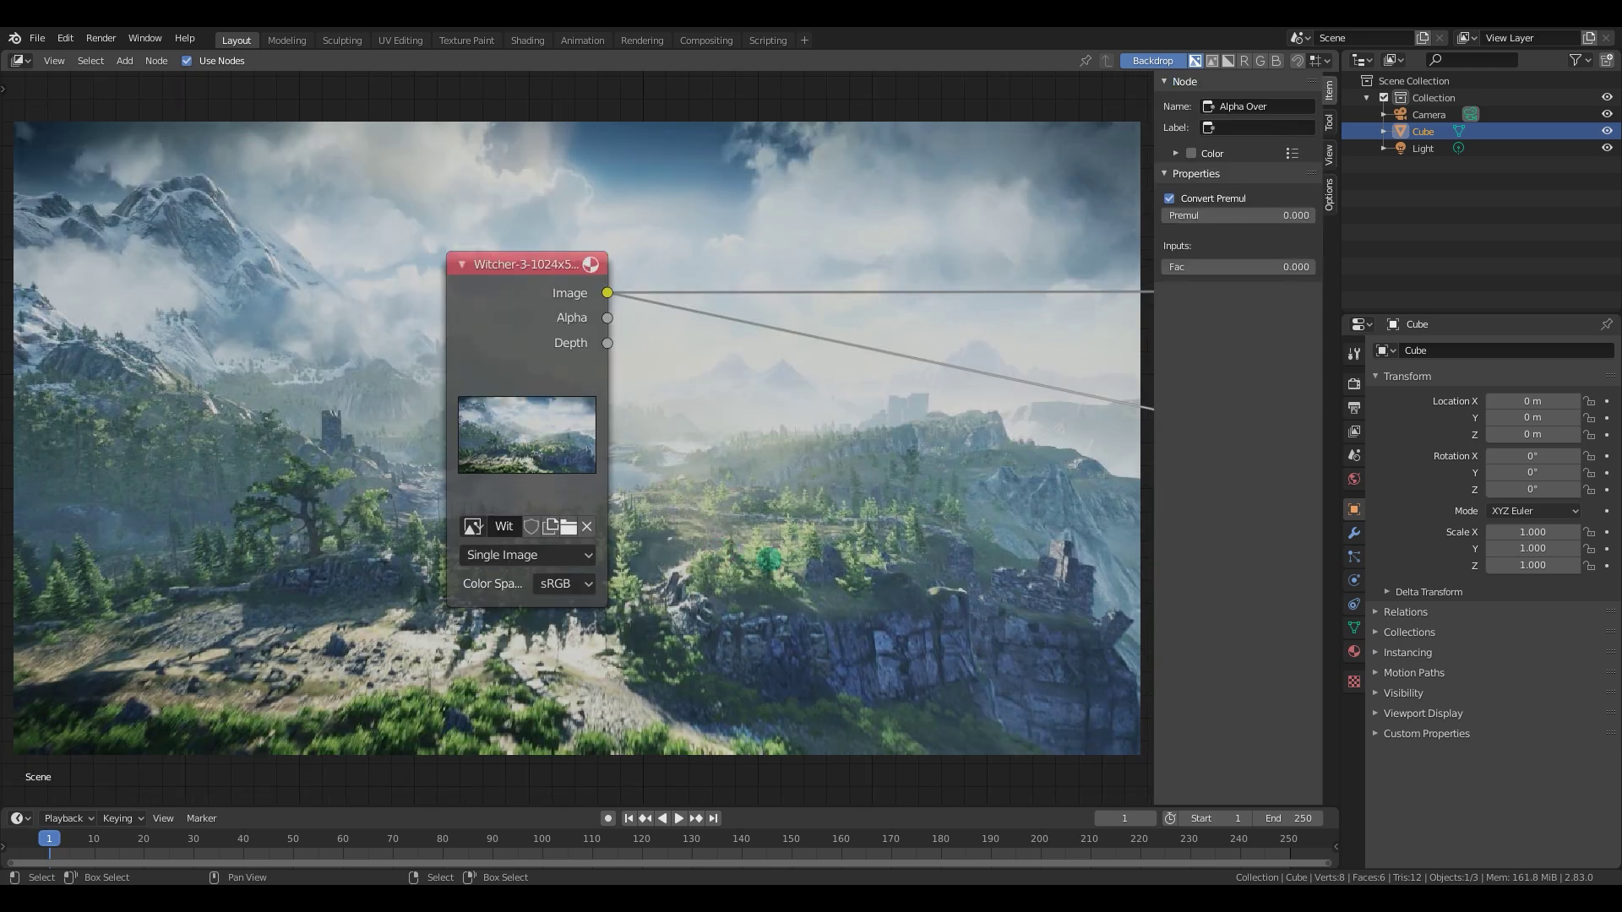
# Add unnamed.png as an image node below the landscape image node and preview the Alpha Over result.
pyautogui.moveTo(531, 474); pyautogui.dragTo(559, 502, button='middle')
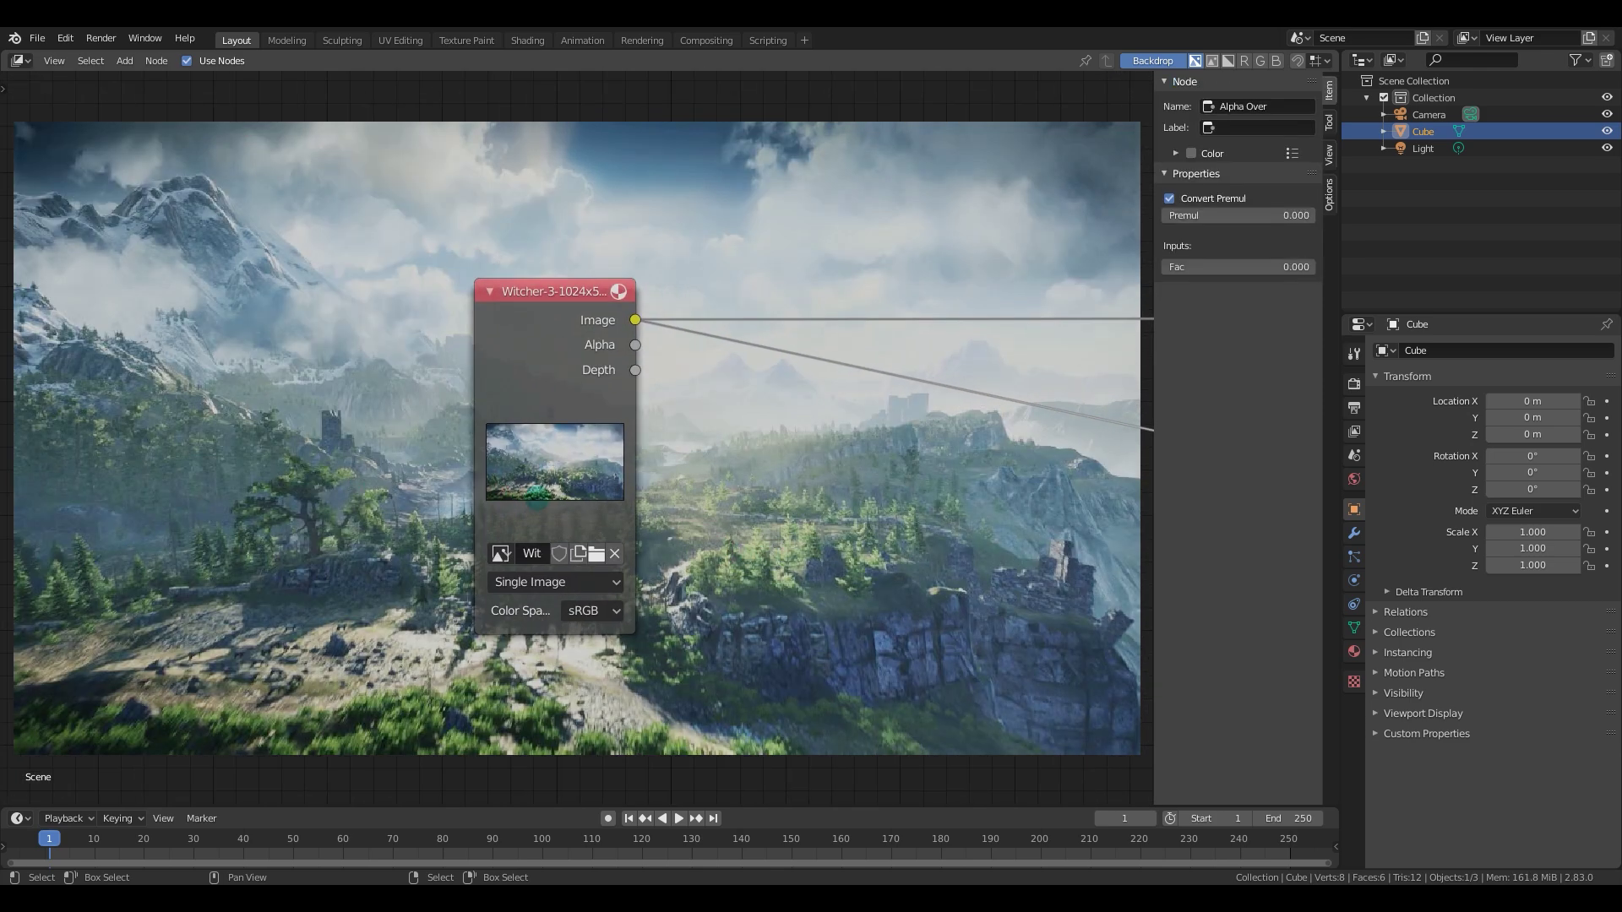
pyautogui.moveTo(568, 519); pyautogui.dragTo(553, 507, button='middle')
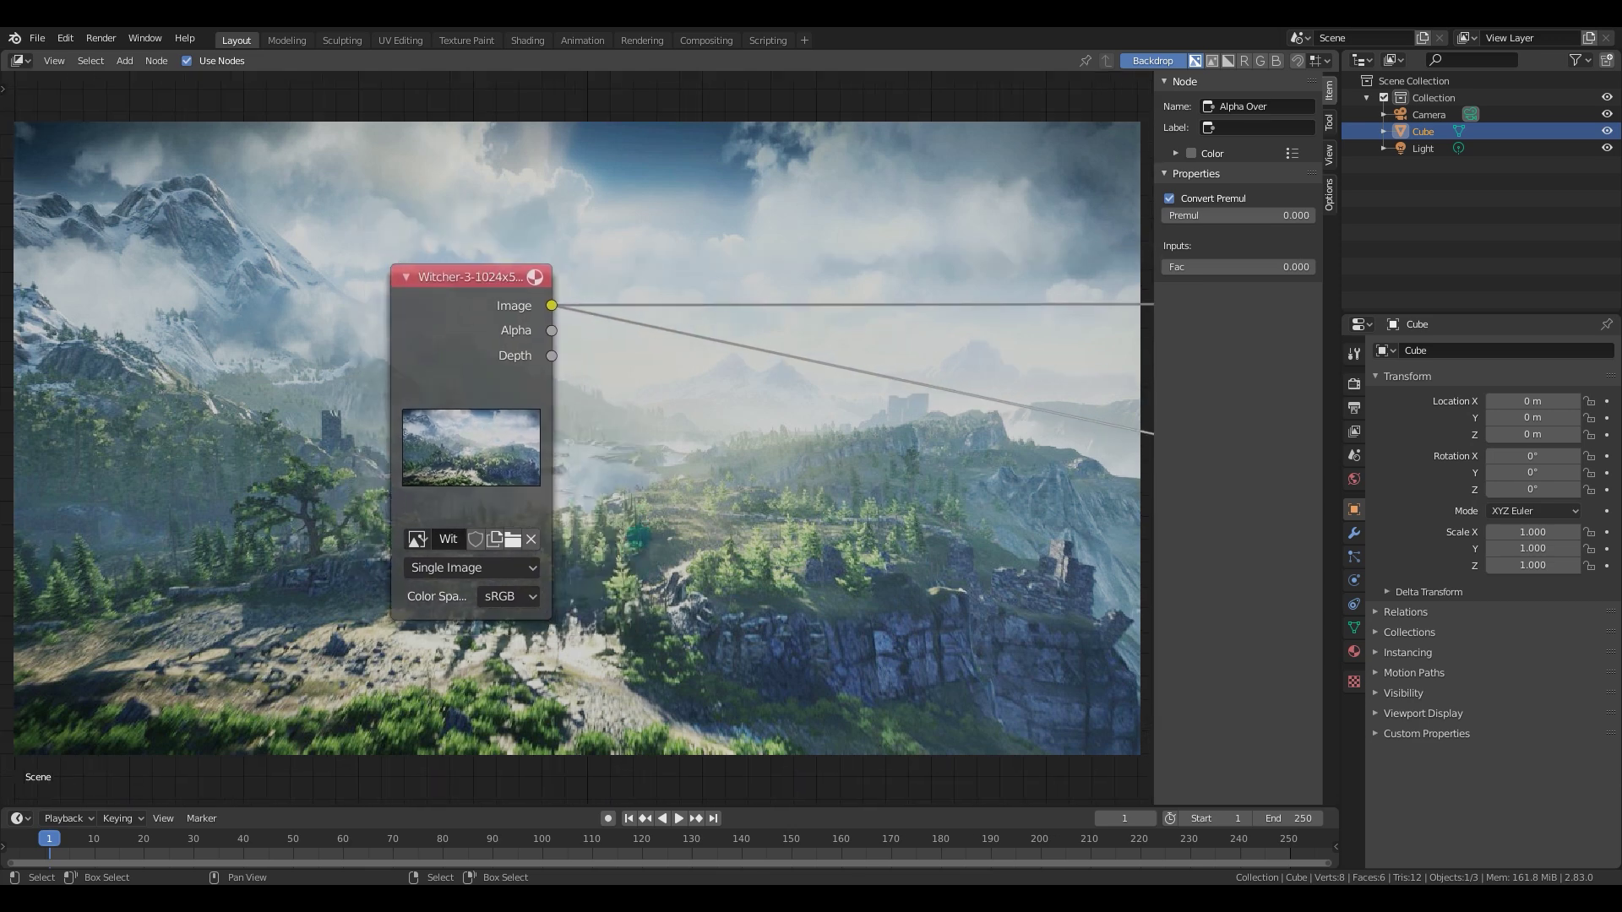
pyautogui.scroll(-3, 641, 536)
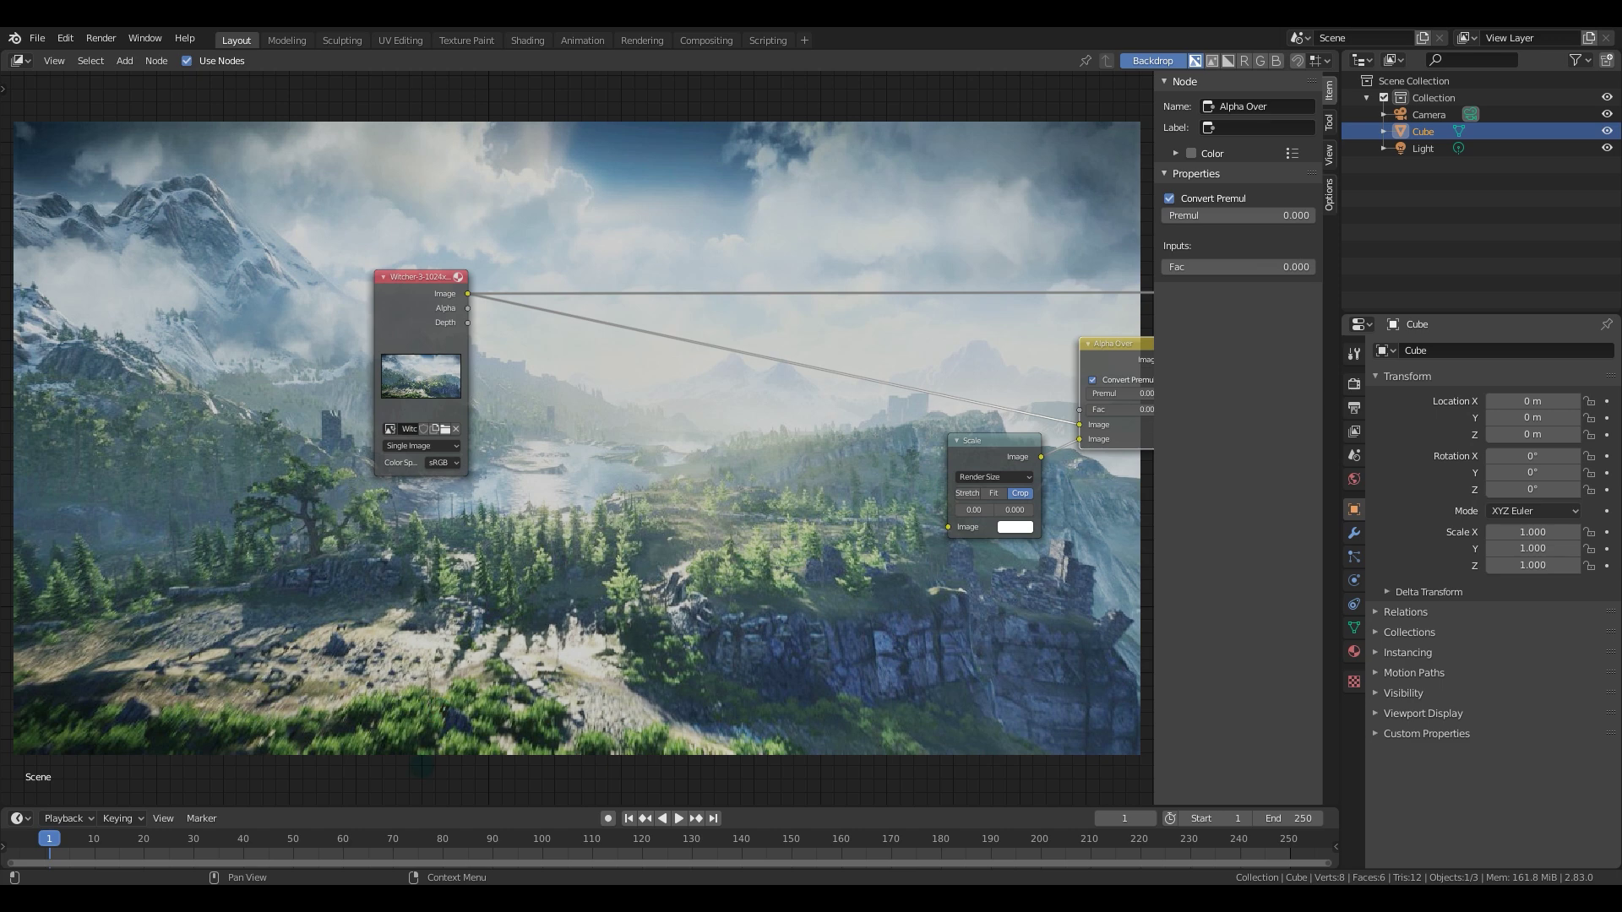
pyautogui.moveTo(420, 766); pyautogui.dragTo(456, 507)
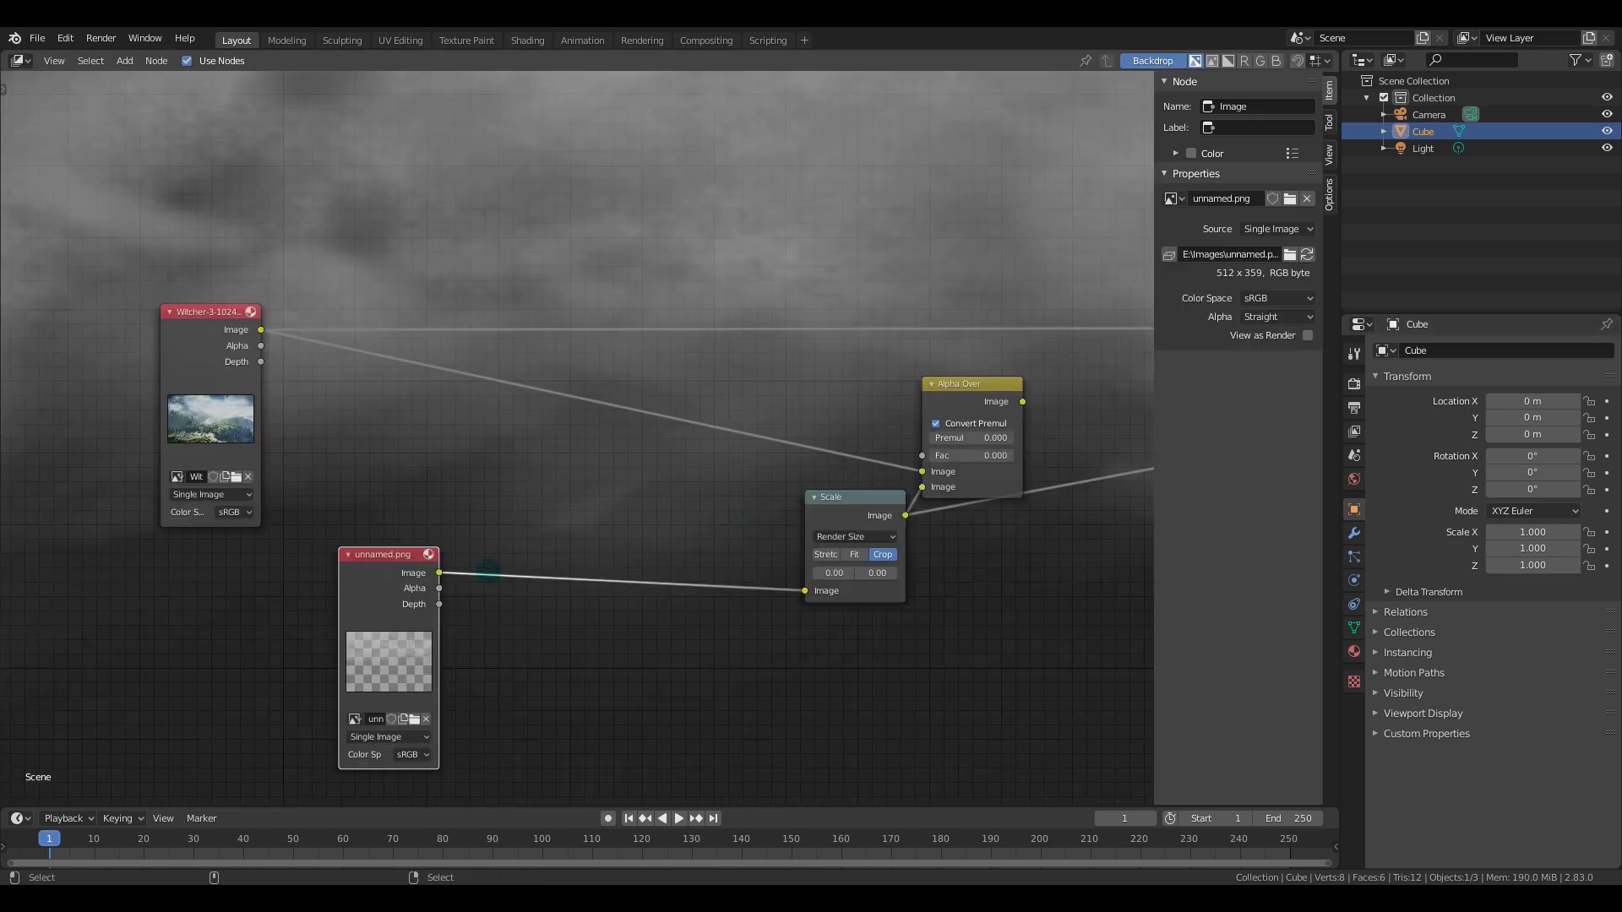
pyautogui.moveTo(387, 574); pyautogui.dragTo(389, 565)
pyautogui.keyDown('ctrl'); pyautogui.keyDown('shift'); pyautogui.click(962, 456); pyautogui.keyUp('shift'); pyautogui.keyUp('ctrl')
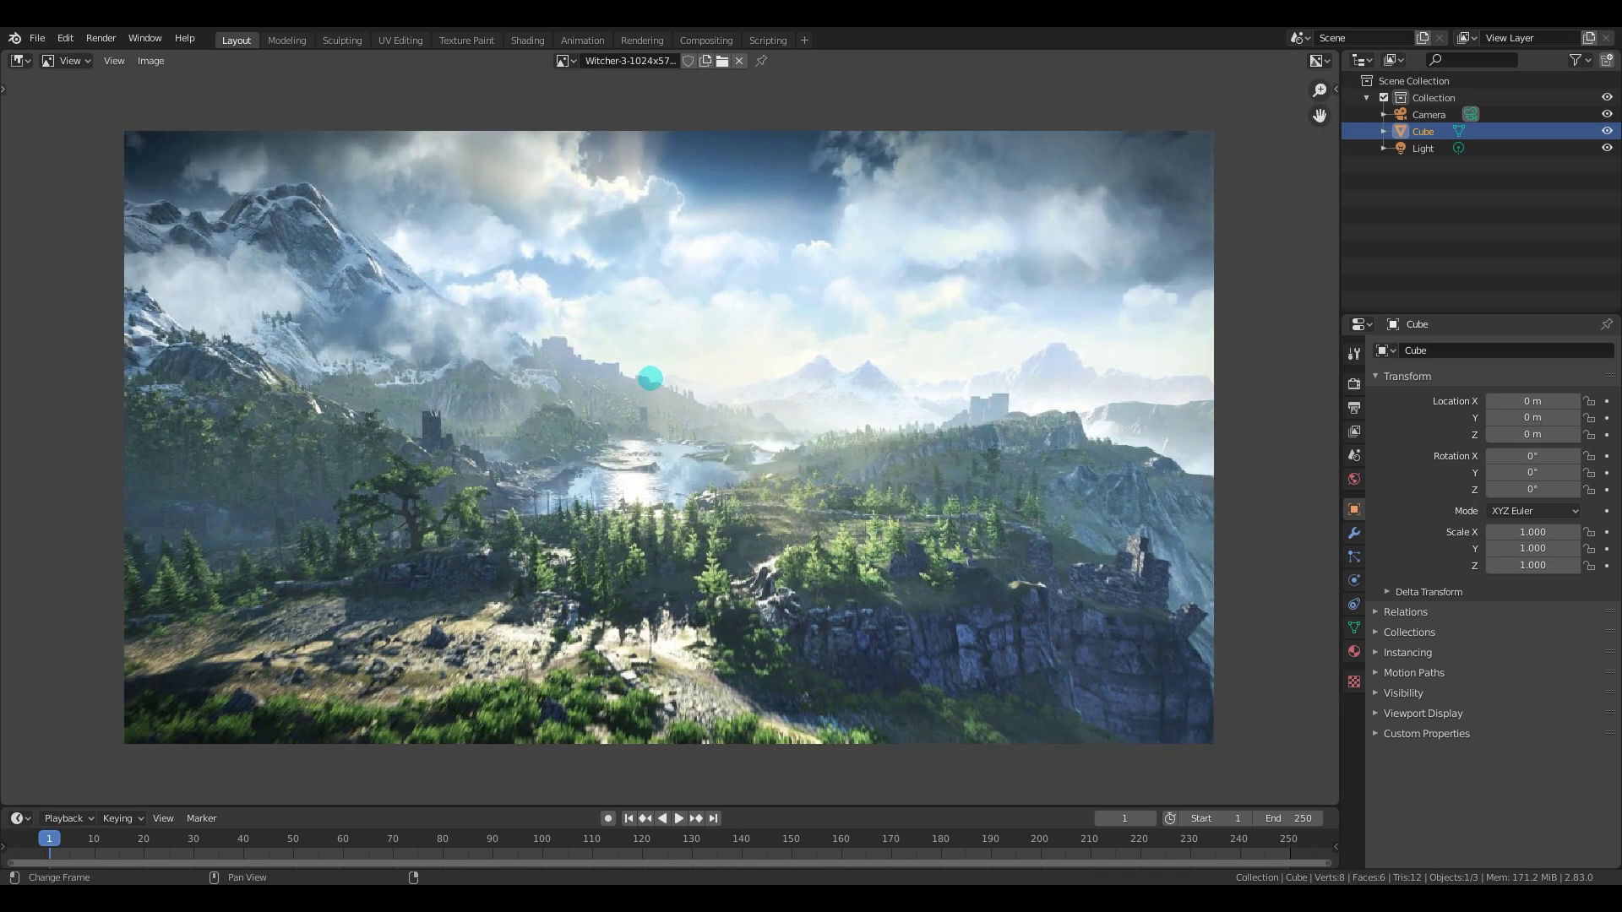
# Switch the image editor to Mask mode to show the drawn mask, and return the editor to the compositor.
pyautogui.moveTo(650, 379); pyautogui.dragTo(656, 381, button='middle')
pyautogui.click(68, 61)
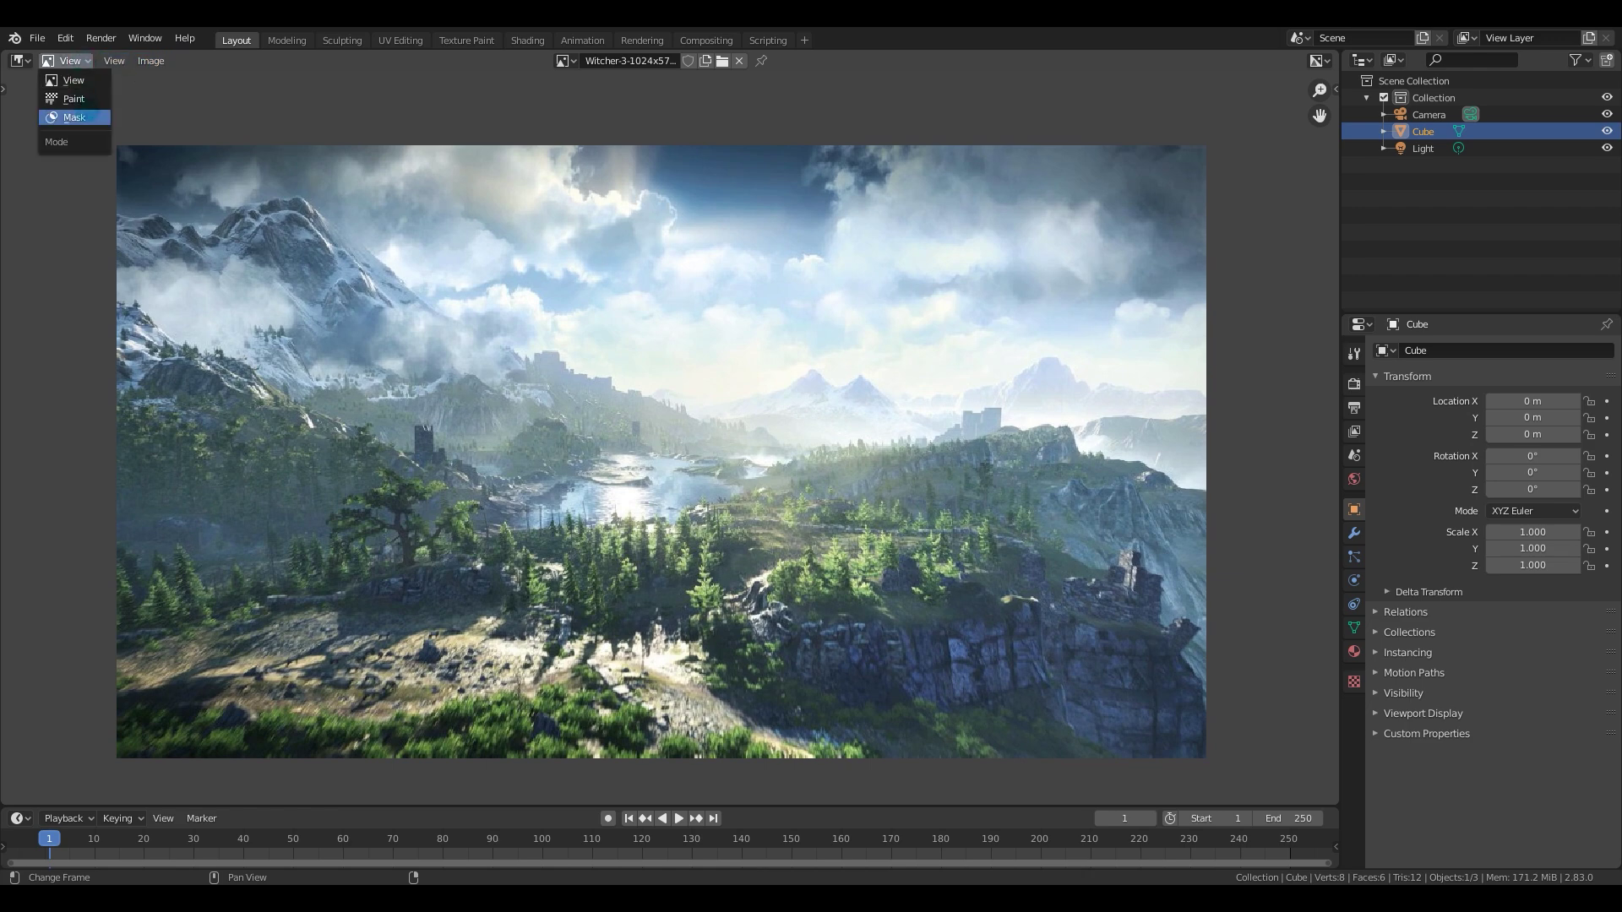
pyautogui.click(67, 116)
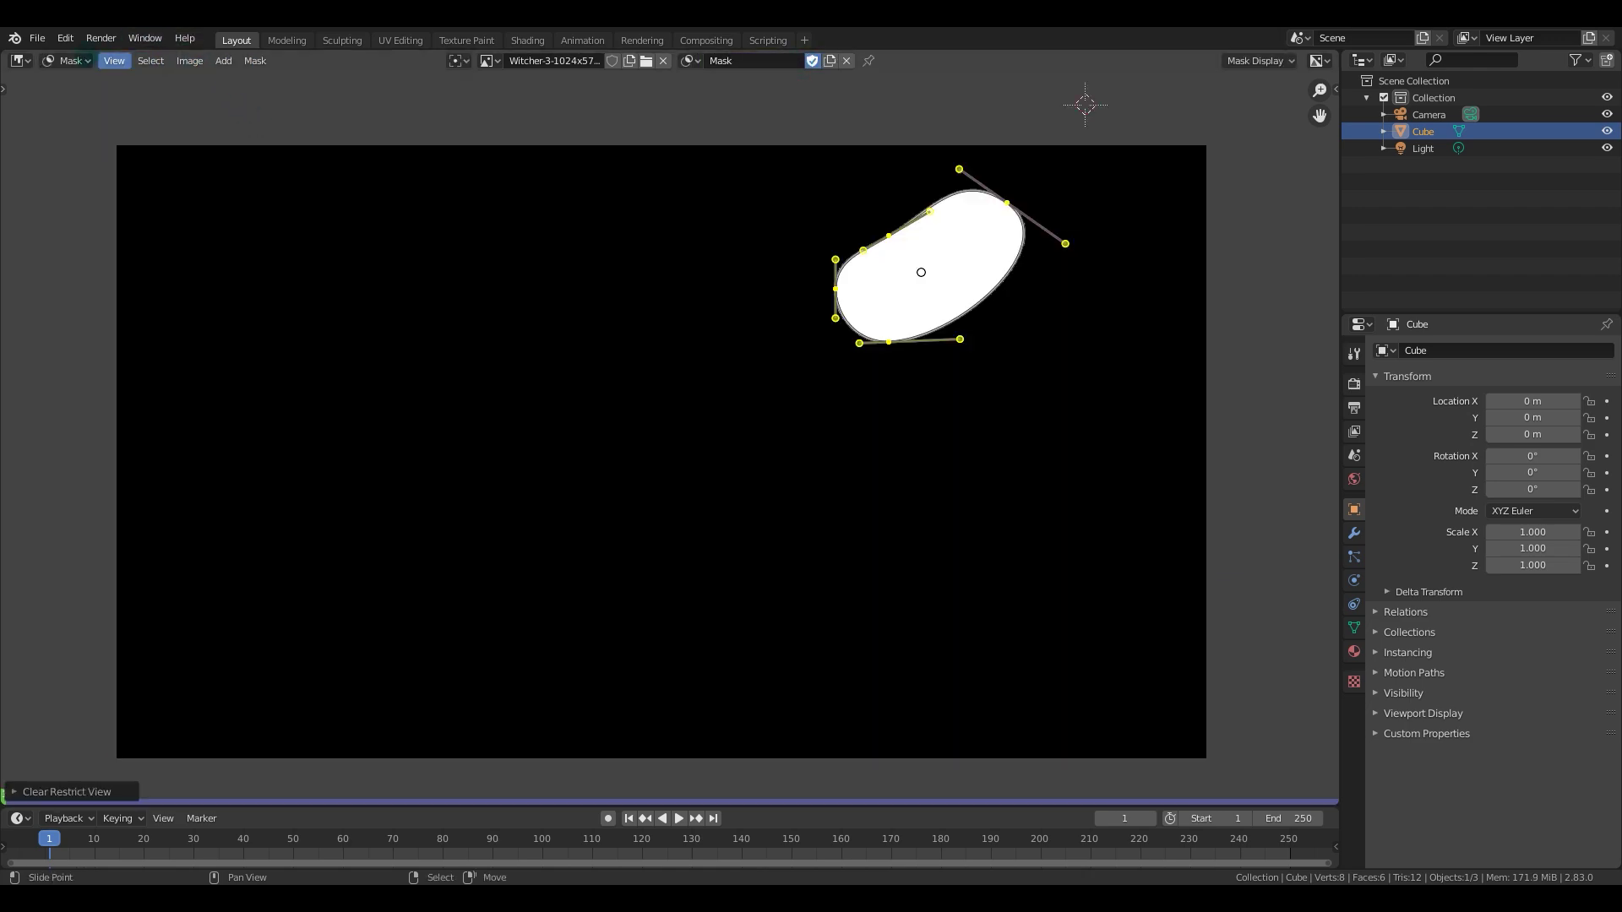
pyautogui.click(20, 61)
pyautogui.click(61, 197)
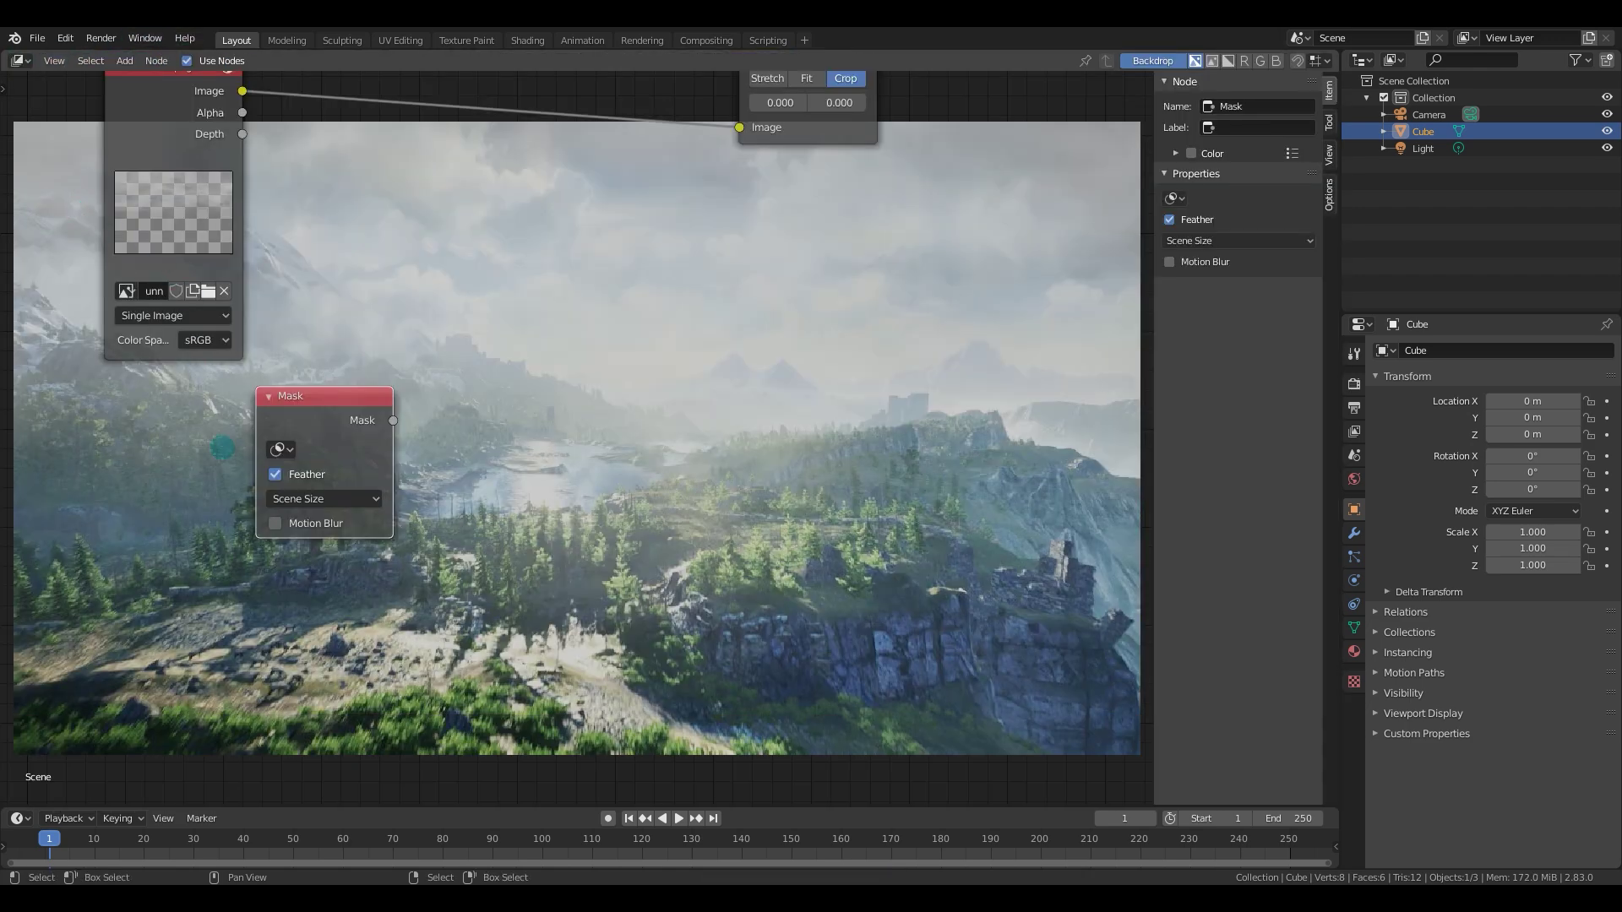
# Assign the existing mask to the Mask node and connect its output to the second Alpha Over node.
pyautogui.click(276, 449)
pyautogui.click(310, 474)
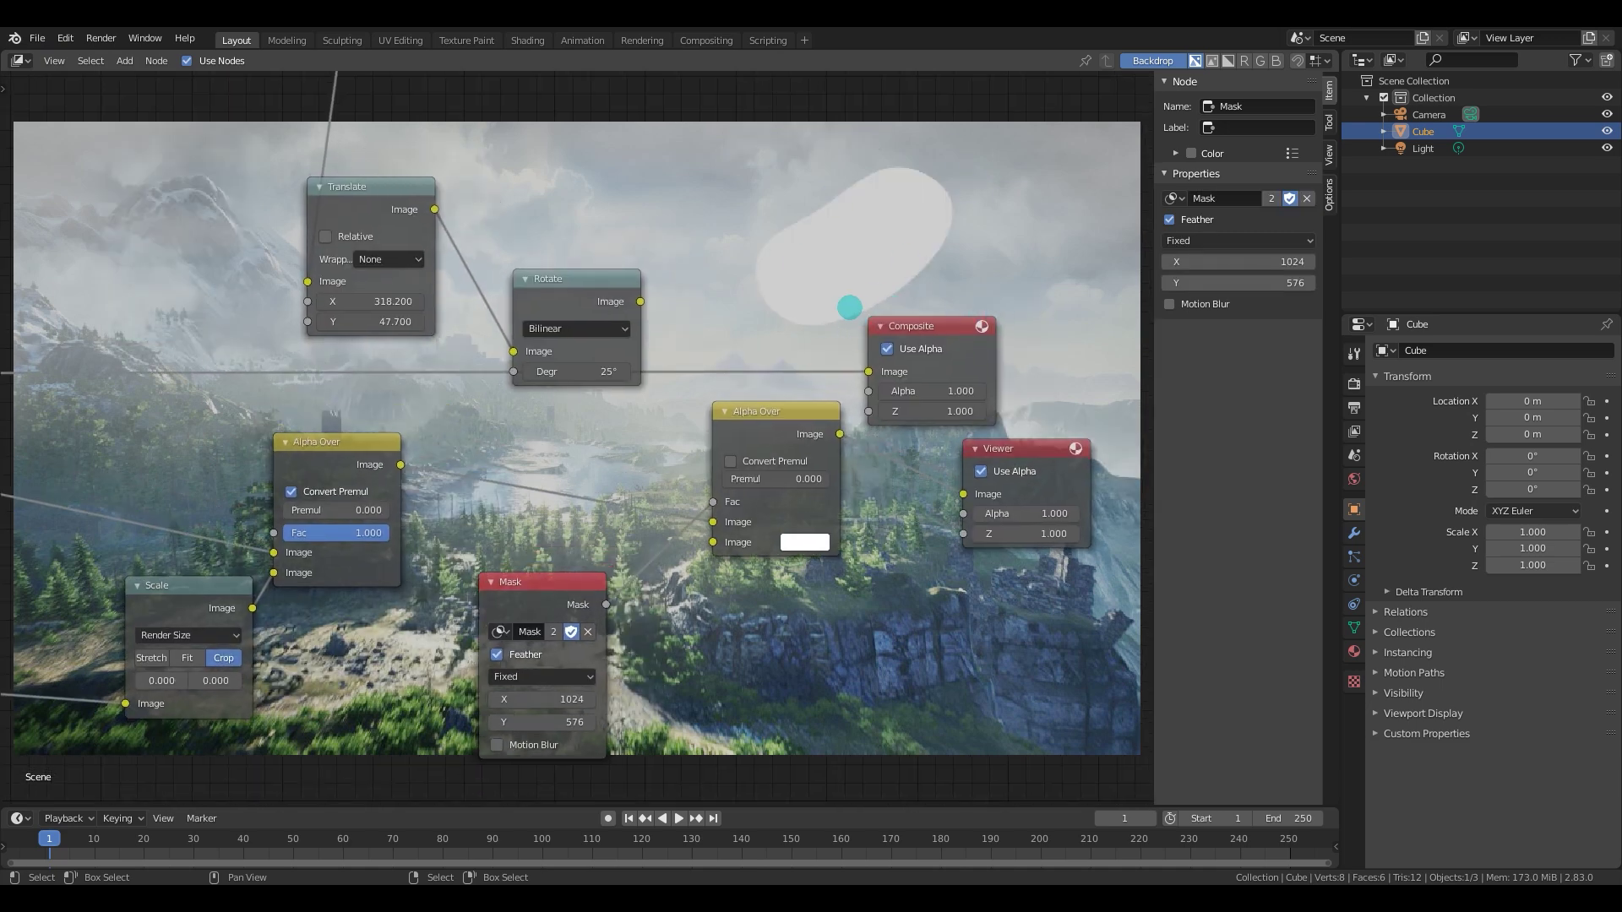
pyautogui.moveTo(787, 419); pyautogui.dragTo(792, 419)
pyautogui.moveTo(606, 605); pyautogui.dragTo(718, 540)
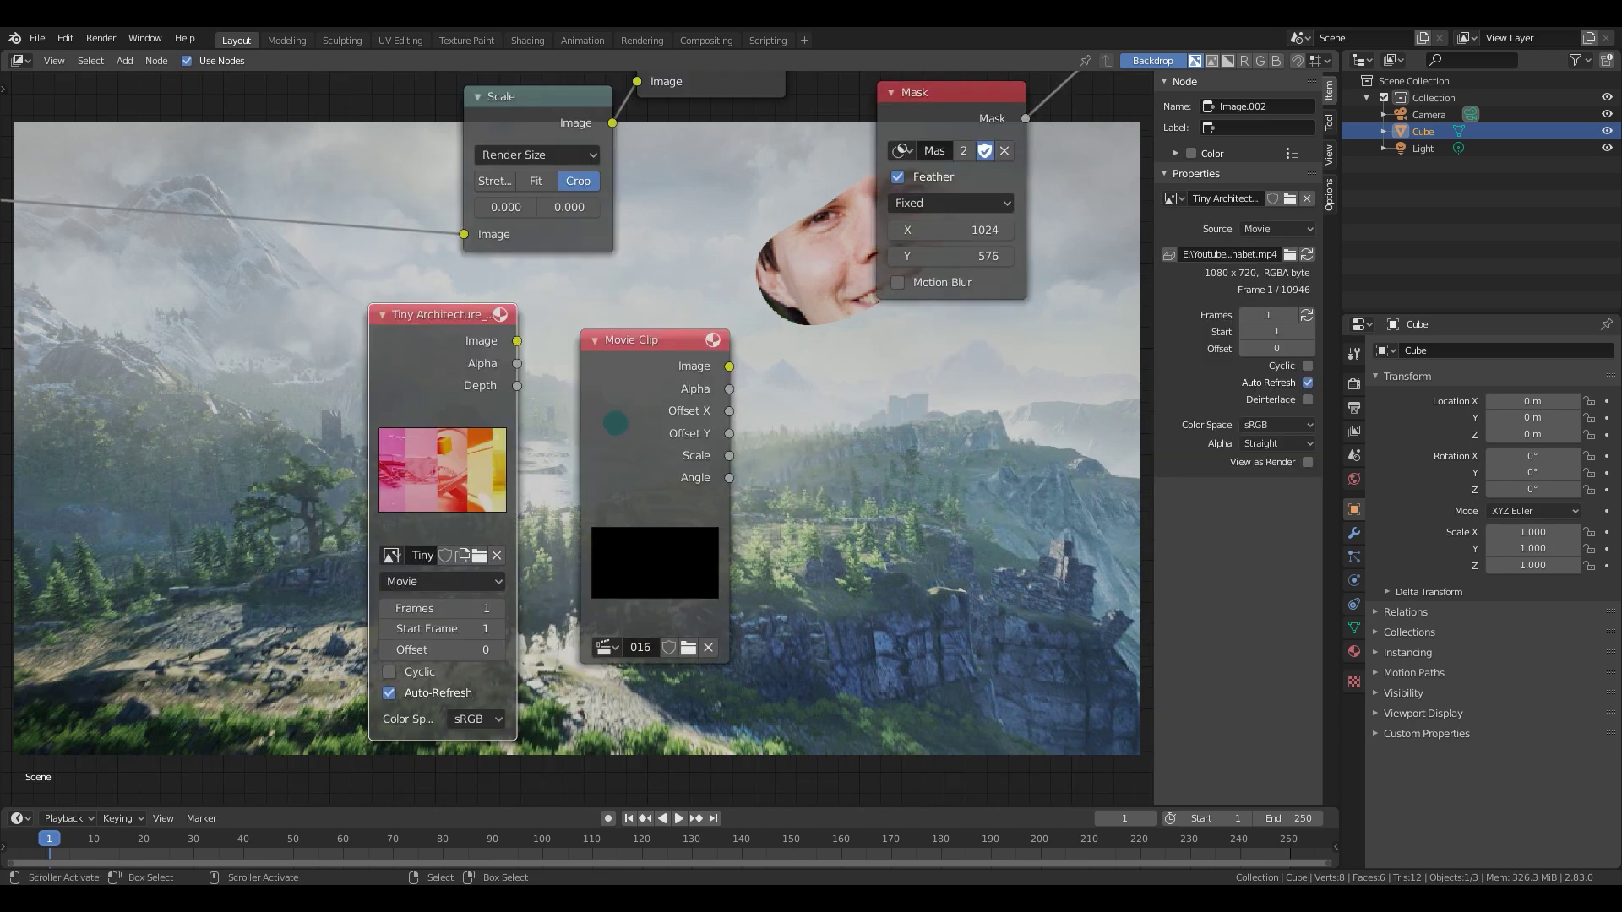
# Reposition the Tiny Architecture video node slightly beside the Movie Clip node.
pyautogui.moveTo(444, 340); pyautogui.dragTo(451, 326)
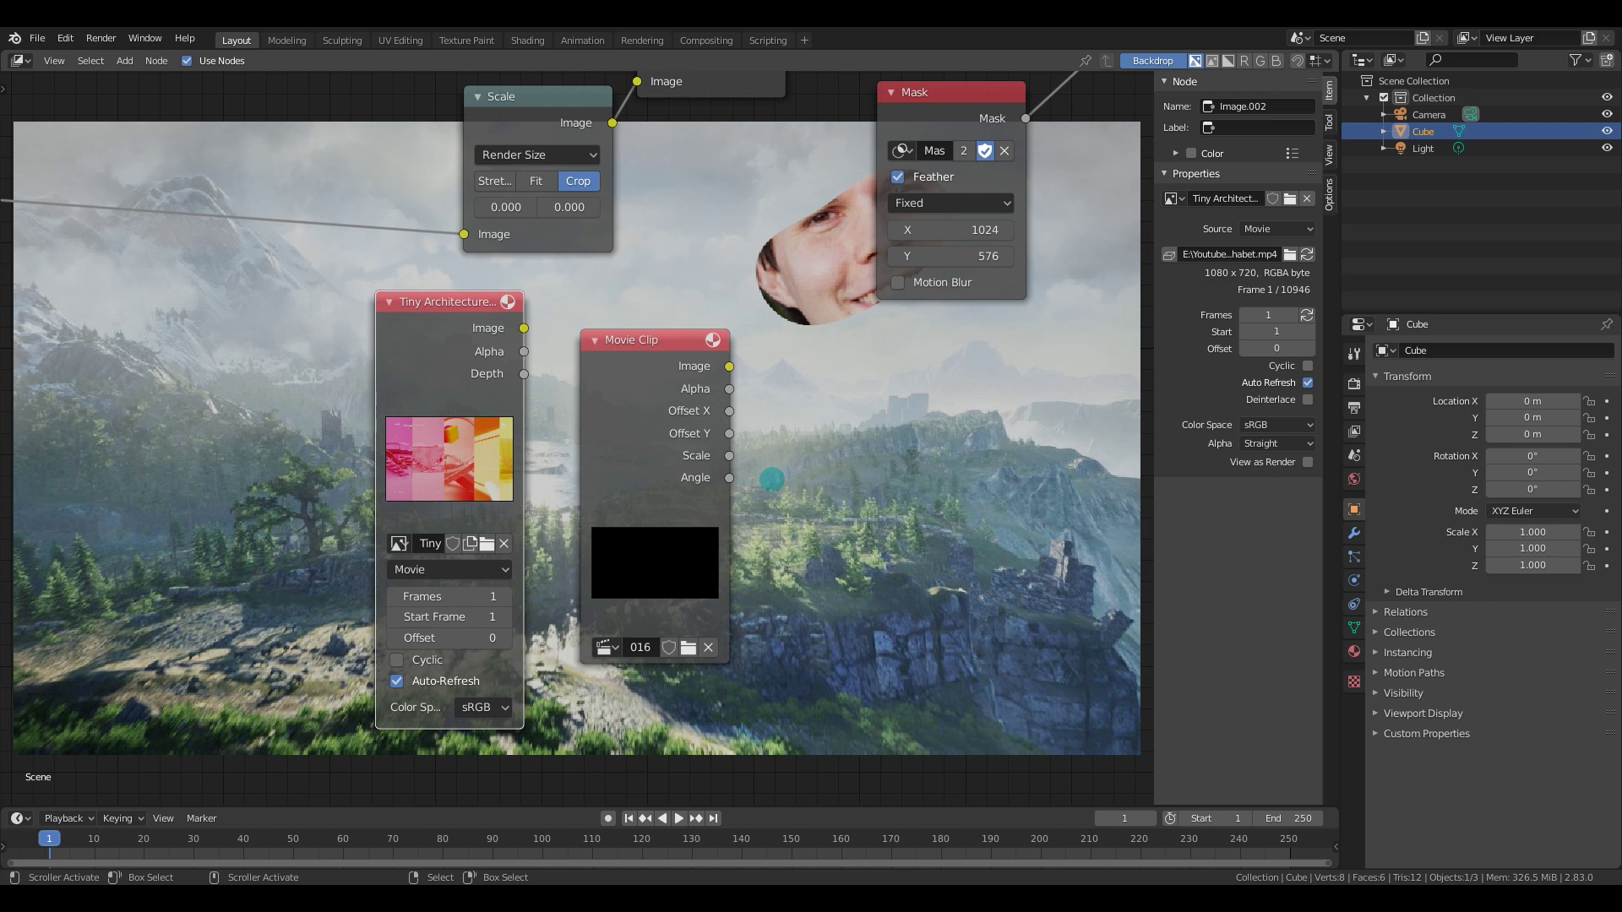
pyautogui.click(808, 519)
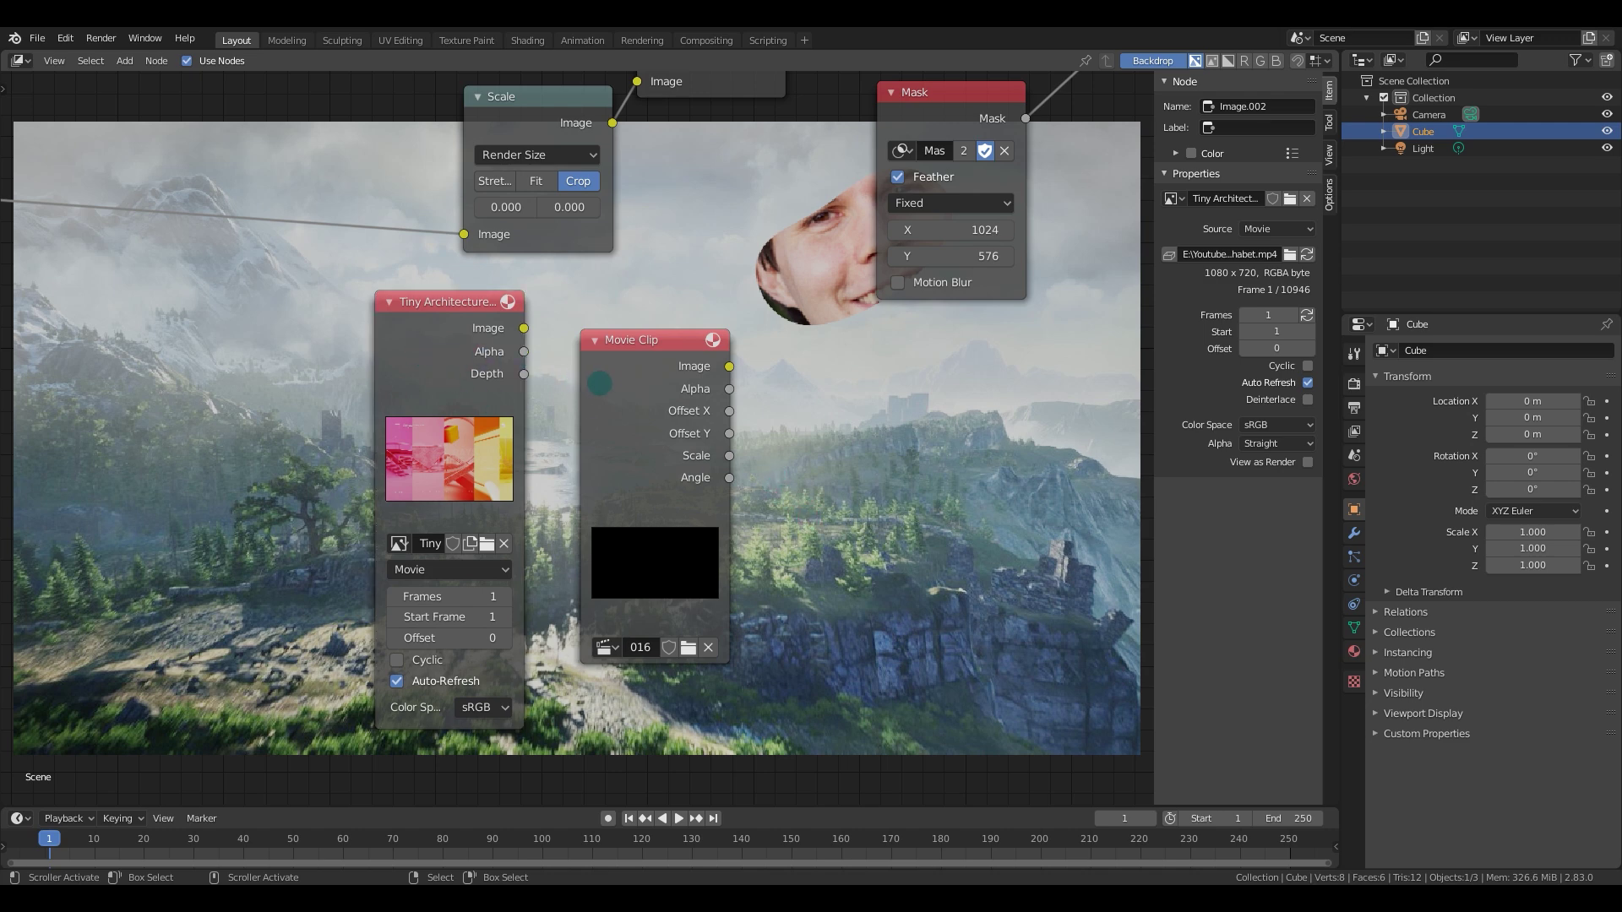
pyautogui.click(670, 428)
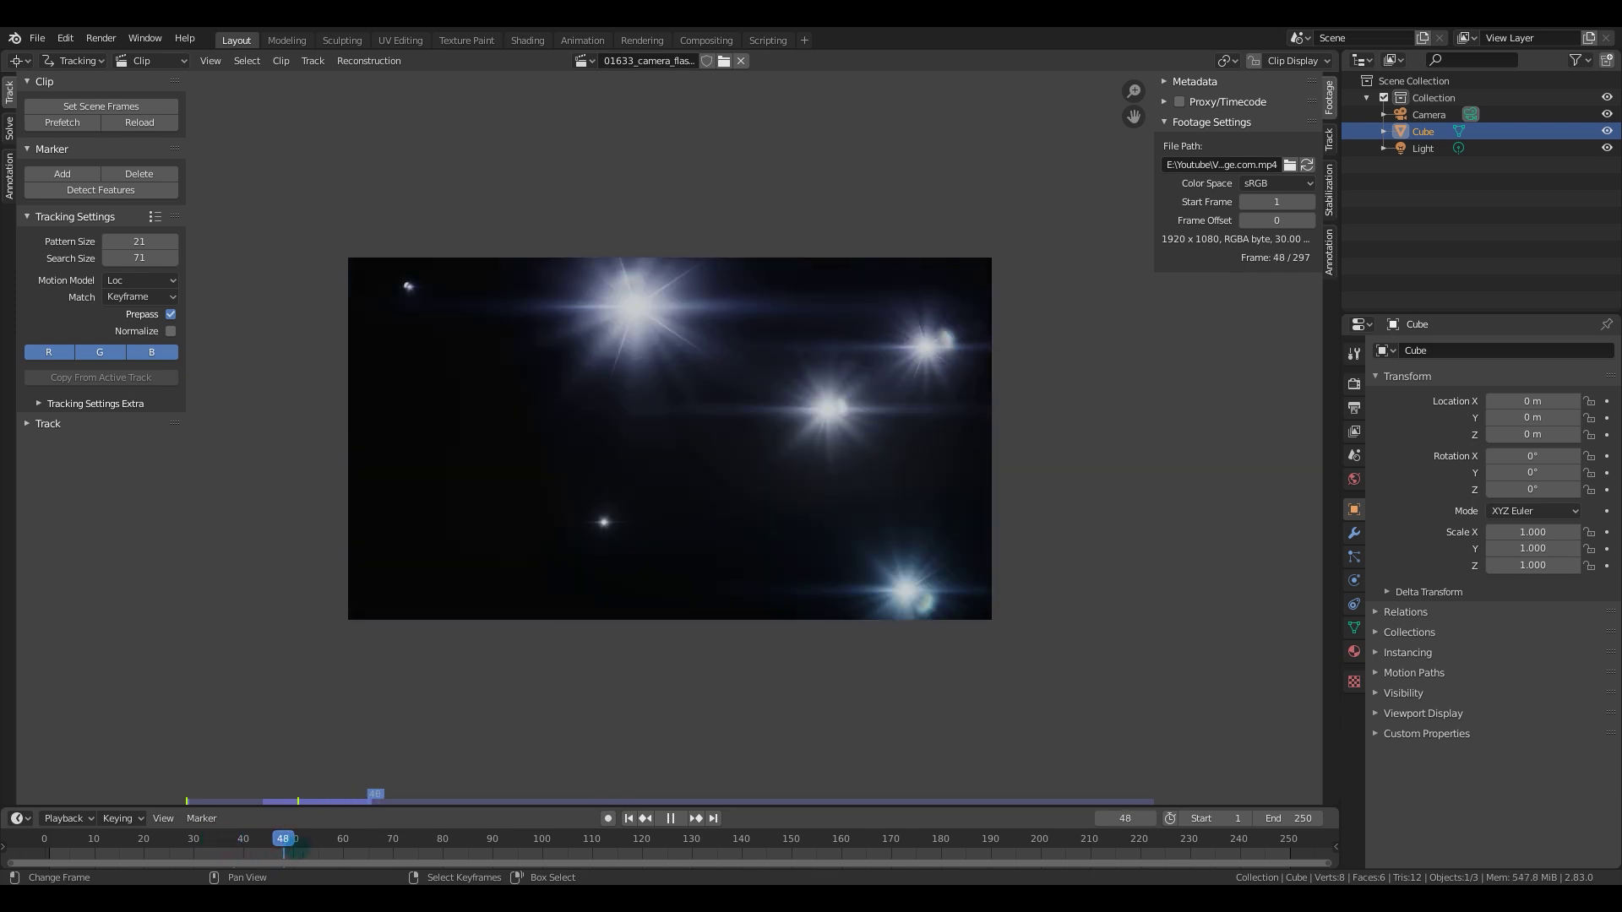
# Scrub the camera flash clip to frame 45 and open the list of available clips.
pyautogui.moveTo(277, 843); pyautogui.dragTo(269, 844)
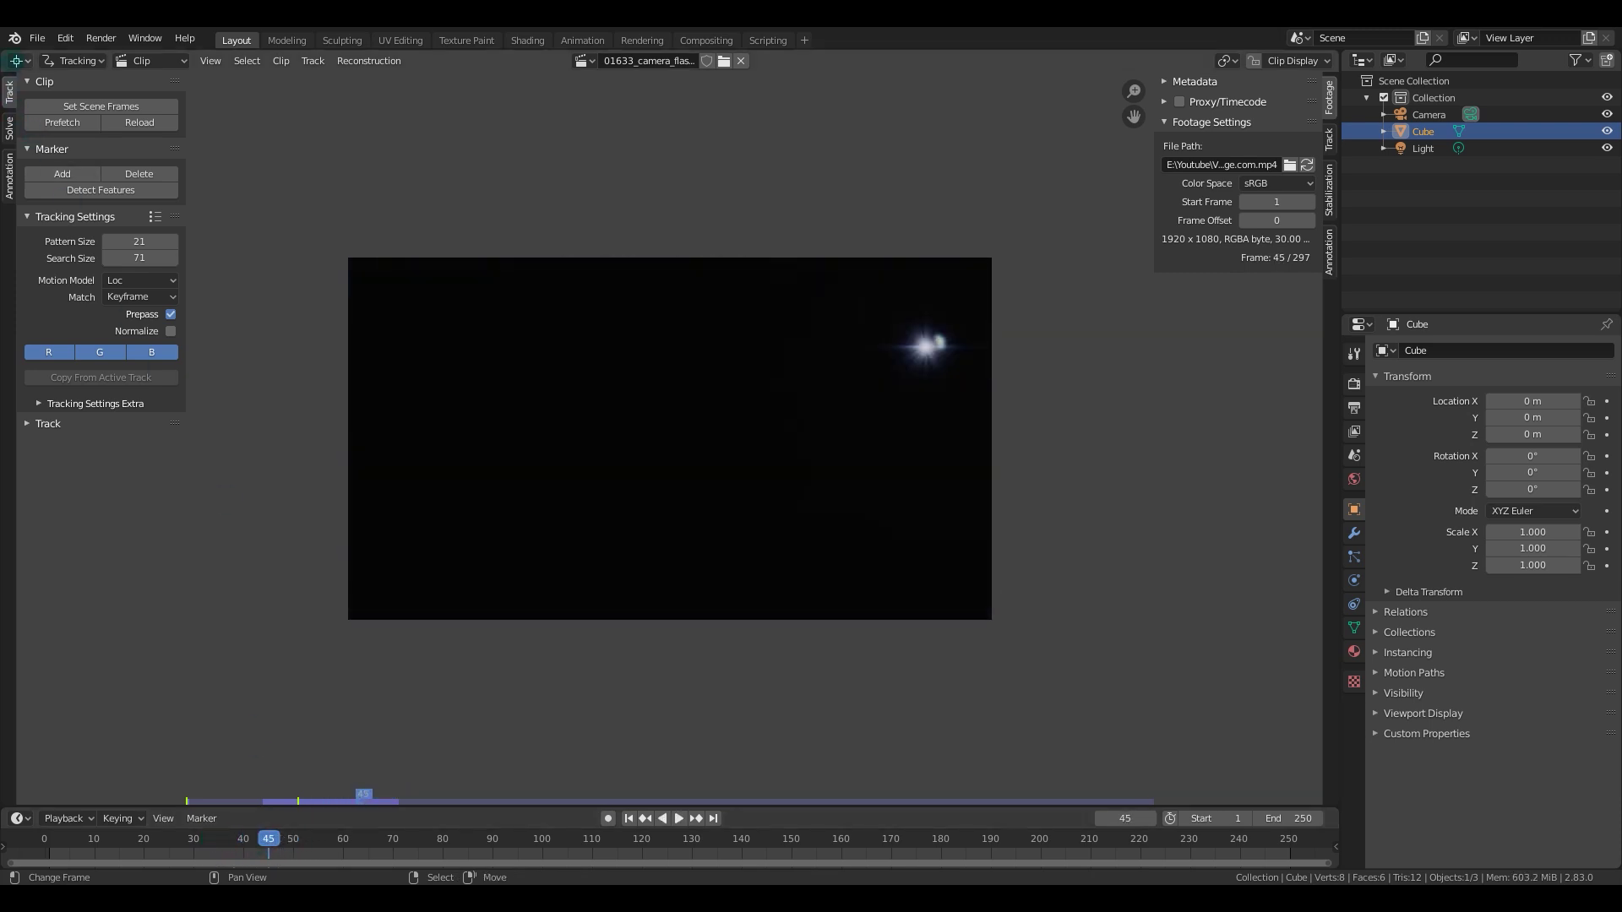
pyautogui.click(585, 60)
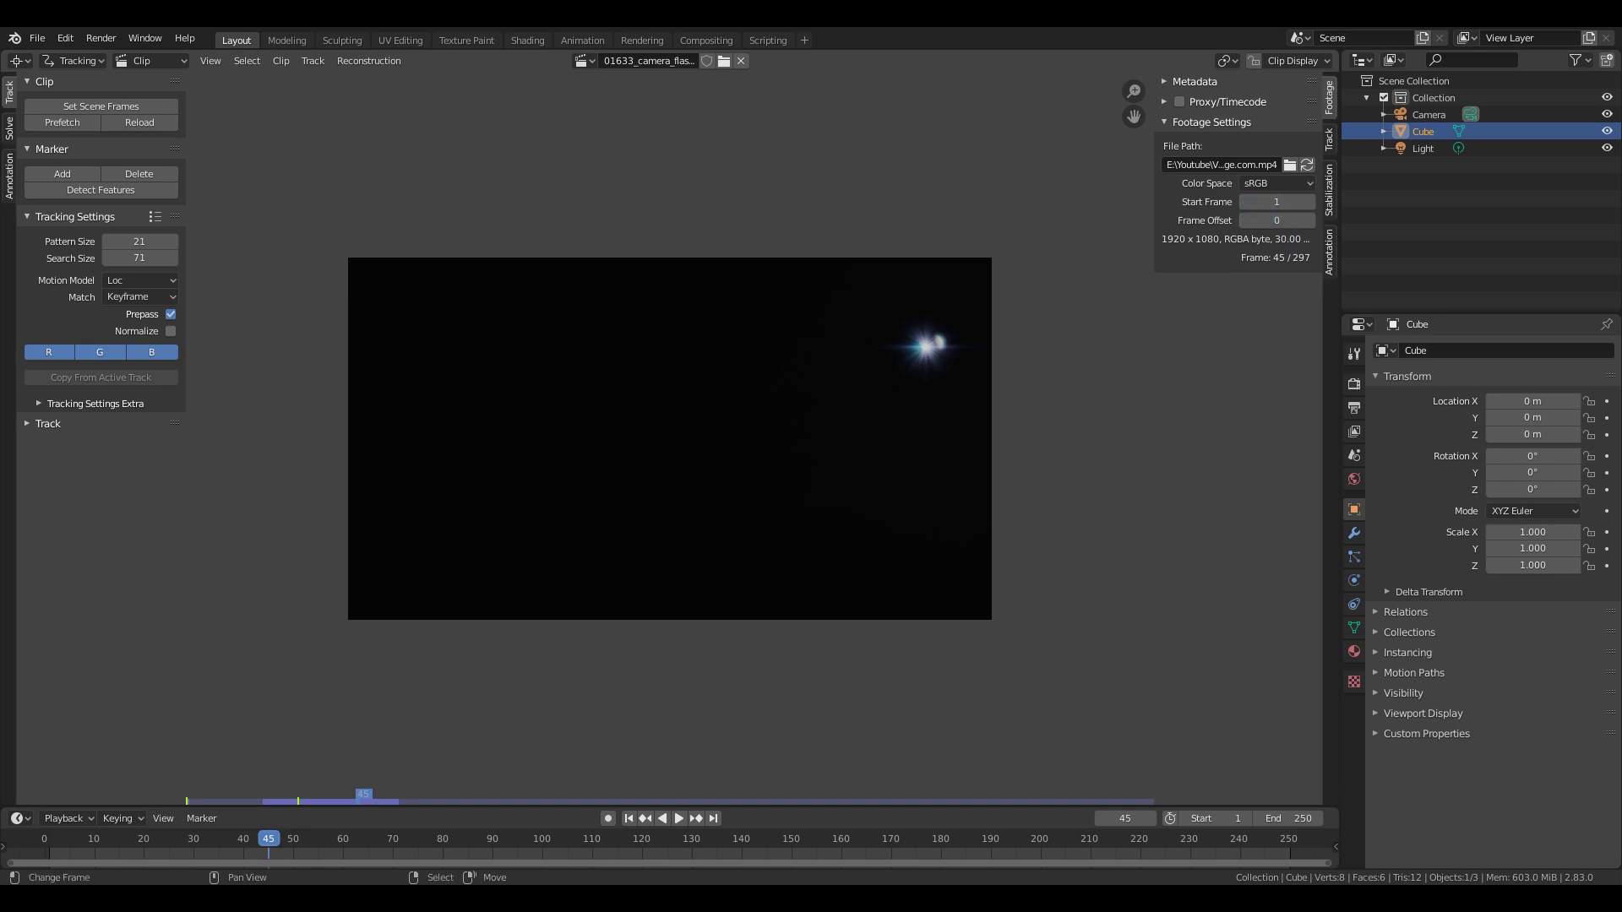
pyautogui.moveTo(1140, 254); pyautogui.dragTo(1221, 255, button='middle')
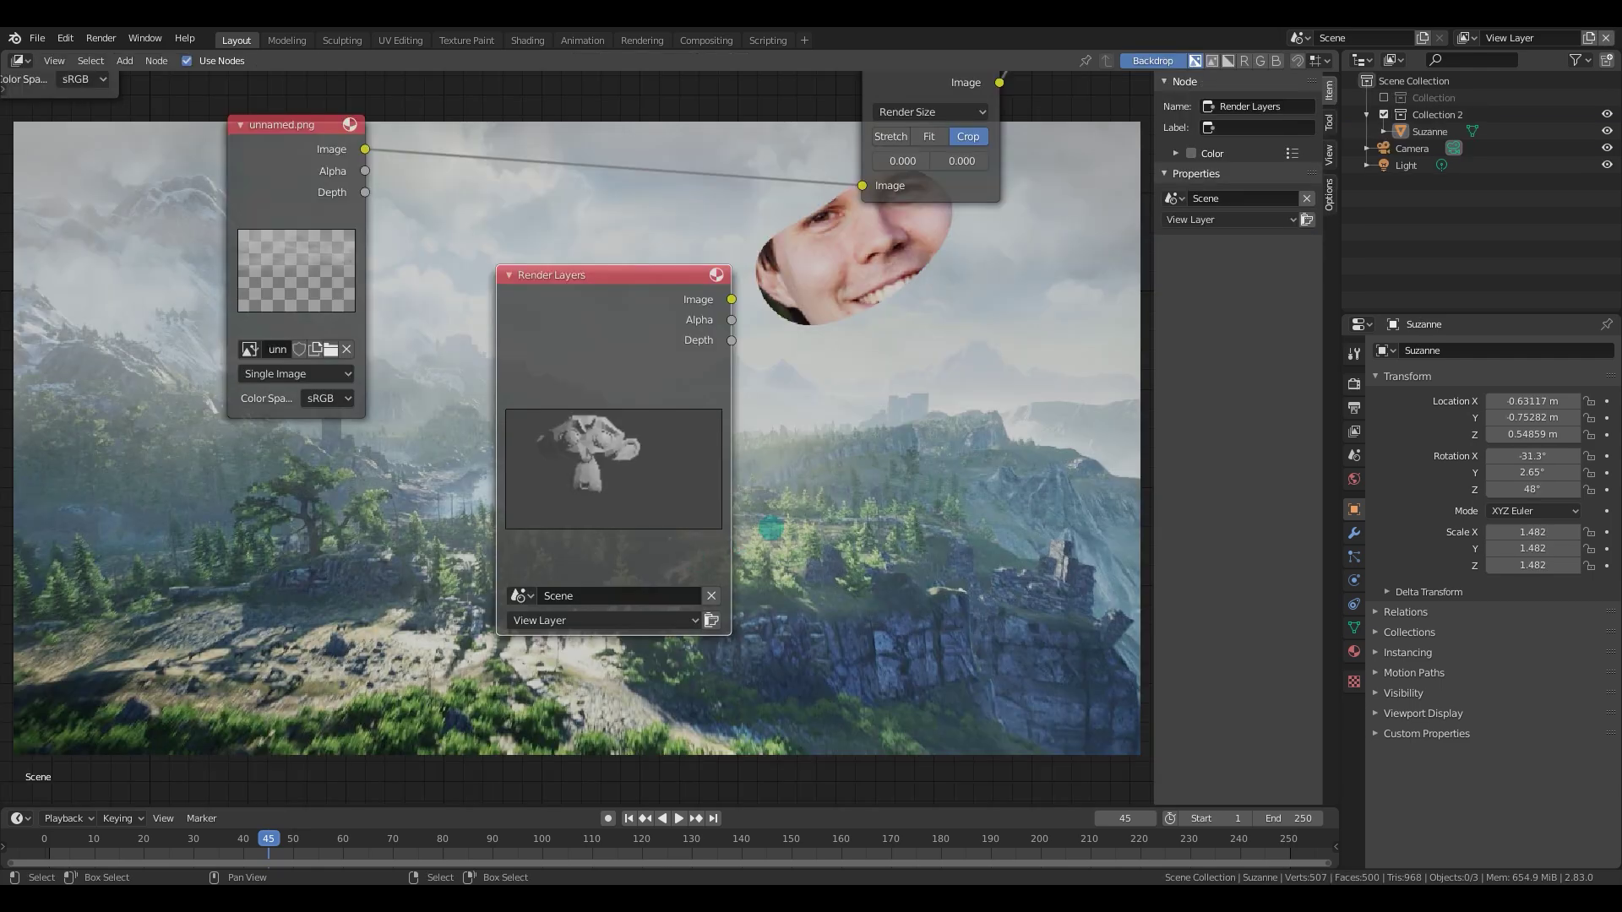
# Choose the view layer for the Render Layers node and adjust the node's placement.
pyautogui.moveTo(743, 532); pyautogui.dragTo(826, 574, button='middle')
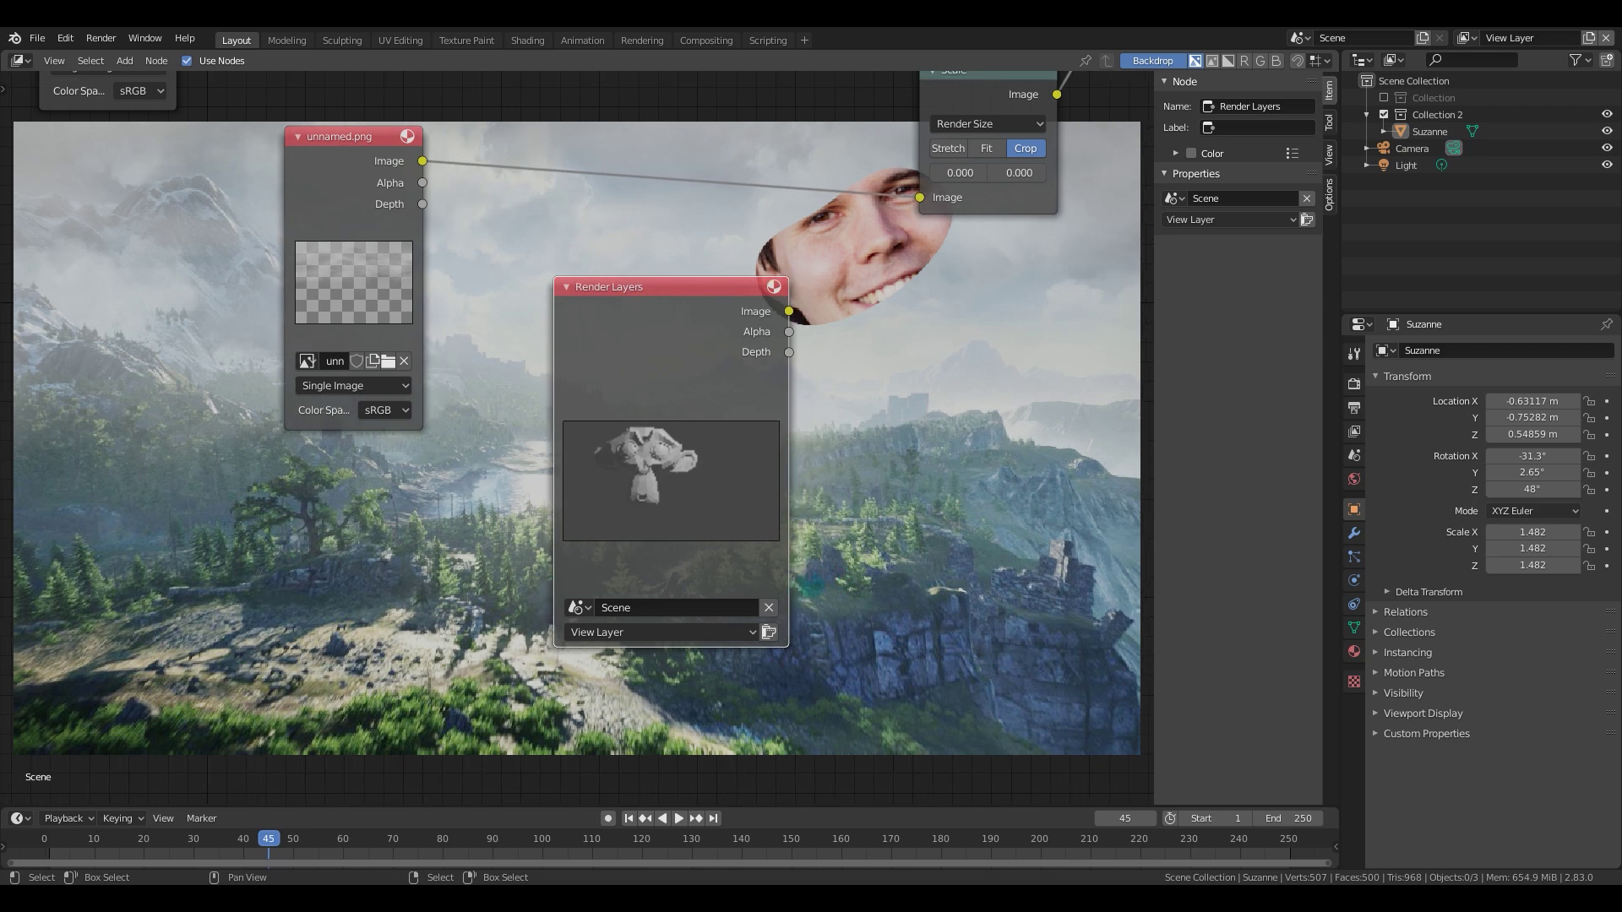
pyautogui.click(659, 632)
pyautogui.click(642, 677)
pyautogui.moveTo(765, 577)
pyautogui.mouseDown(button='middle')
pyautogui.moveTo(751, 609)
pyautogui.moveTo(802, 573)
pyautogui.moveTo(800, 521)
pyautogui.moveTo(782, 565)
pyautogui.mouseUp(button='middle')
pyautogui.scroll(-1, 801, 533)
pyautogui.moveTo(723, 473); pyautogui.dragTo(720, 492)
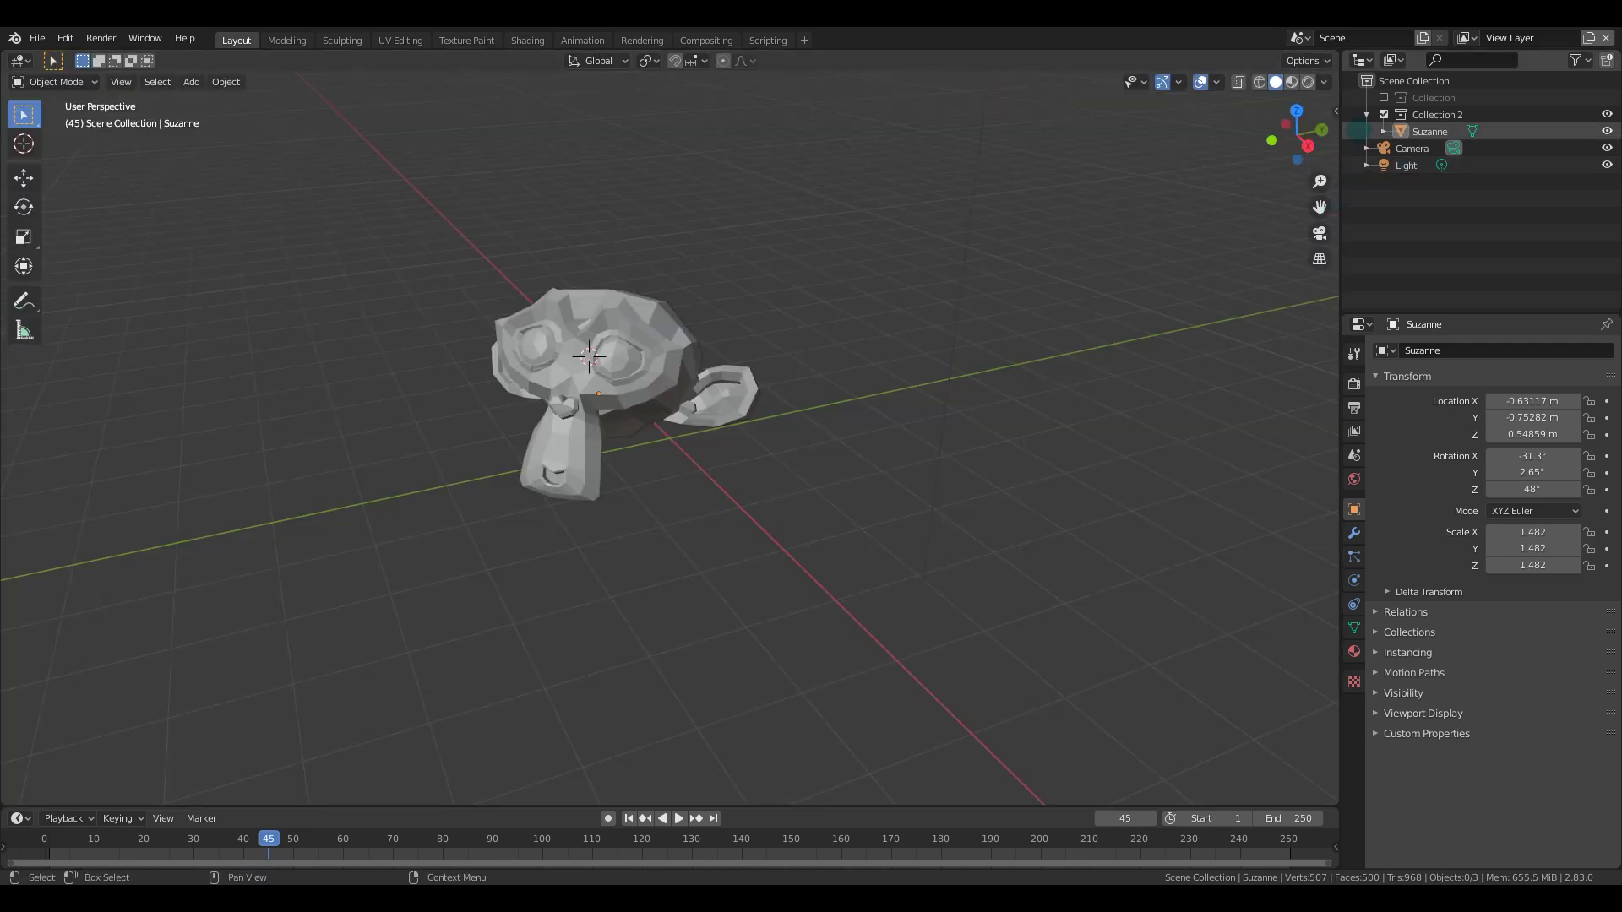
# Collapse Collection 2 in the outliner and inspect the scene's available view layers.
pyautogui.click(1367, 114)
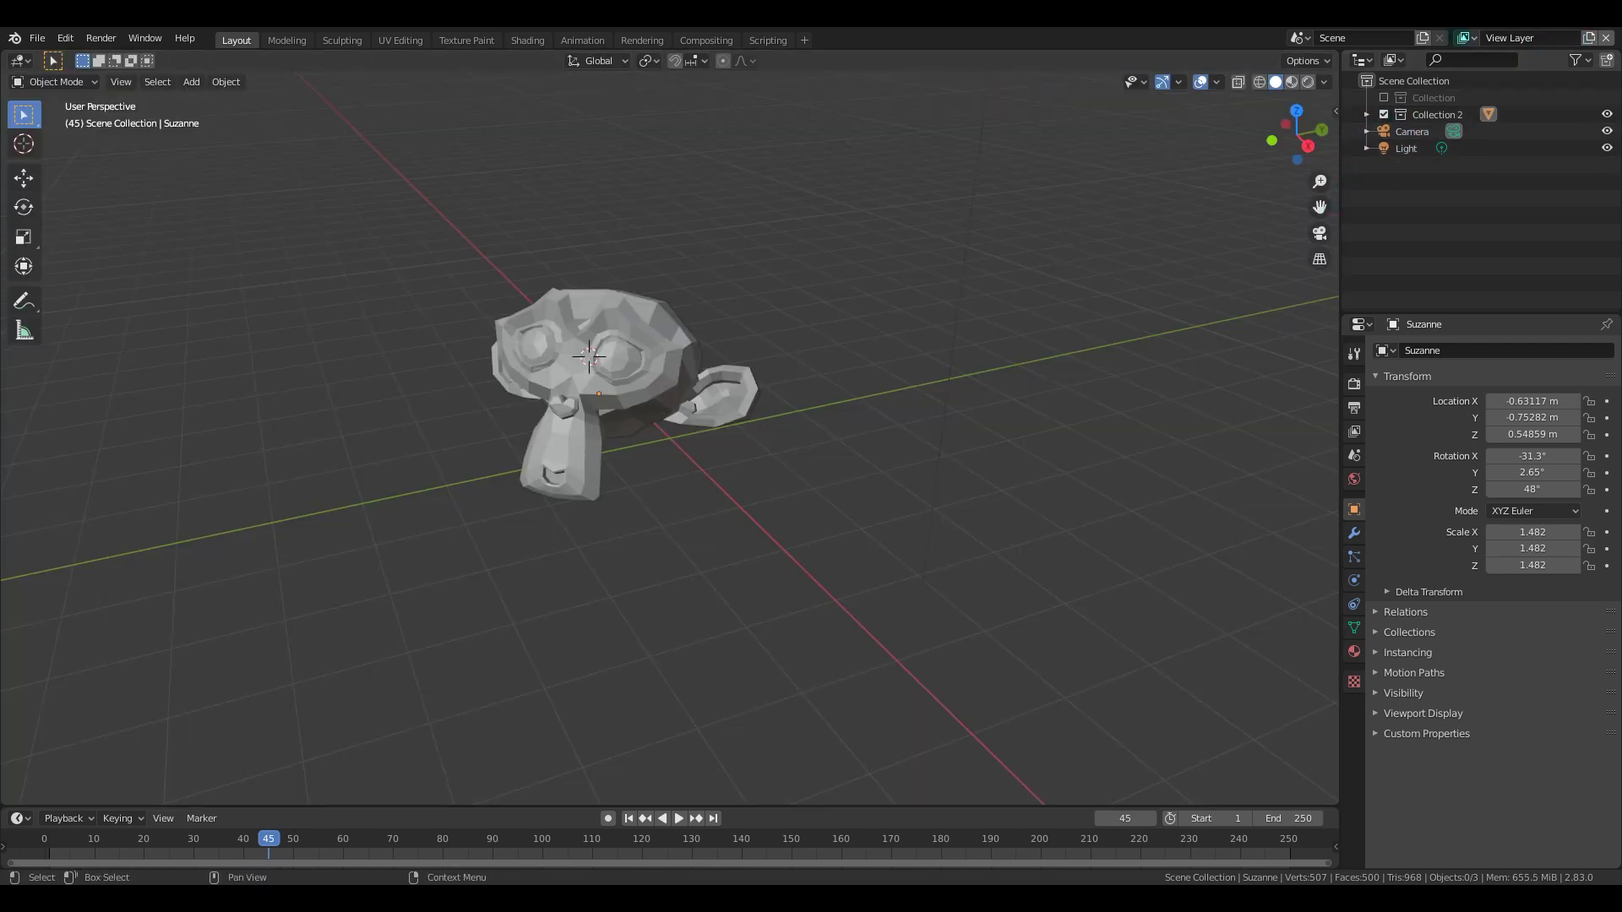
pyautogui.click(1466, 38)
pyautogui.click(1427, 79)
pyautogui.click(1465, 37)
pyautogui.click(1301, 63)
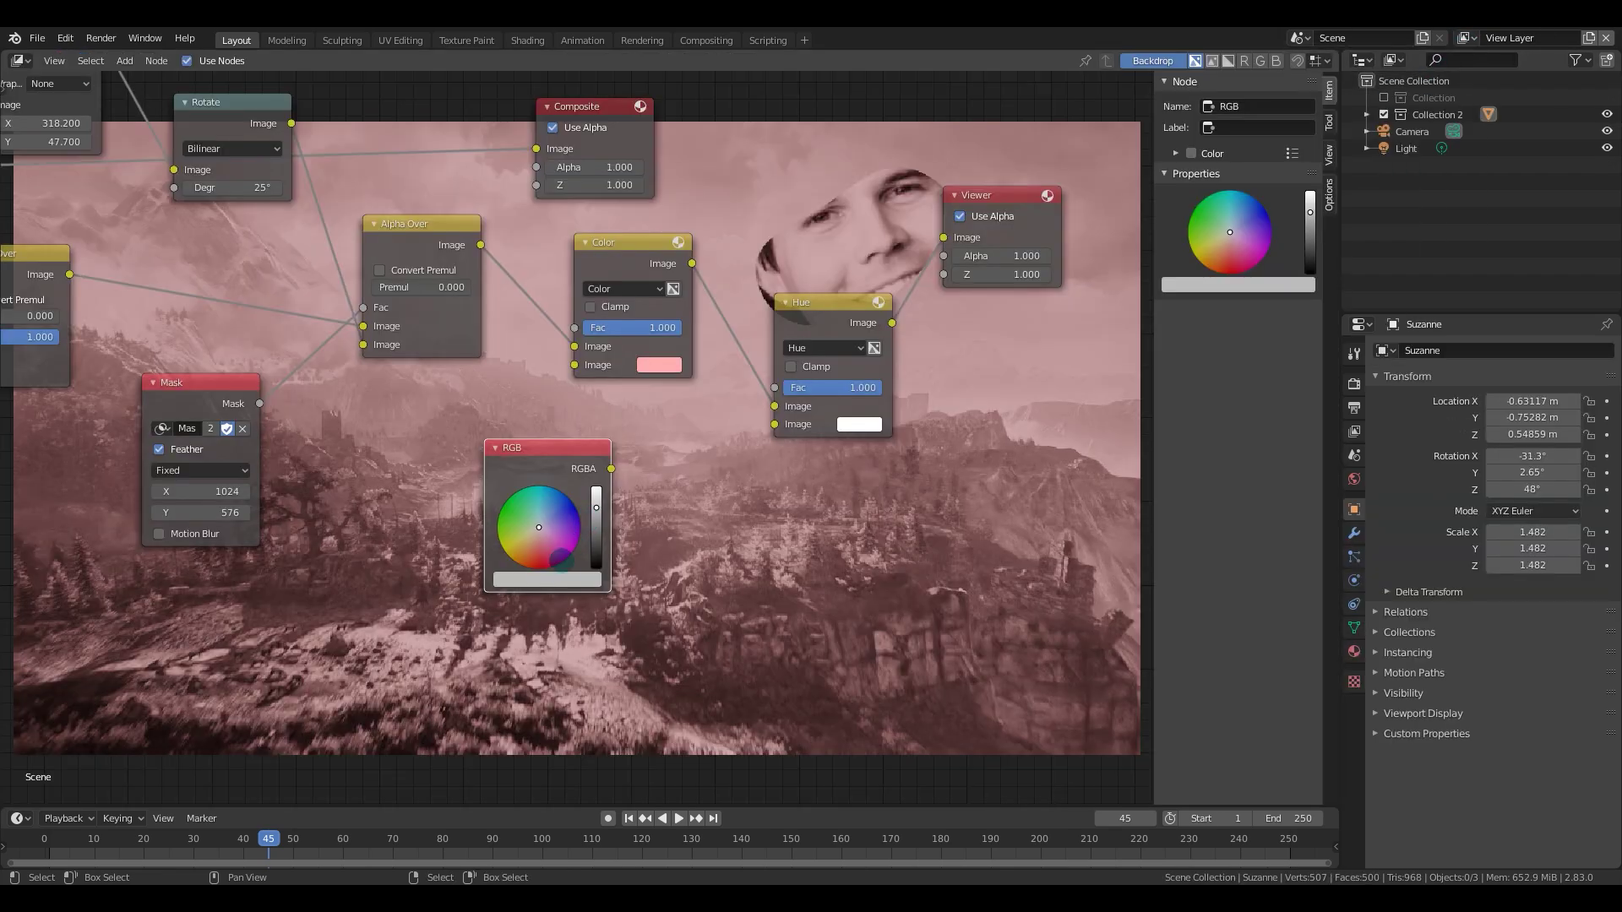
# Set the RGB node's colour to blue and link its output to the Hue node's second image input.
pyautogui.click(565, 580)
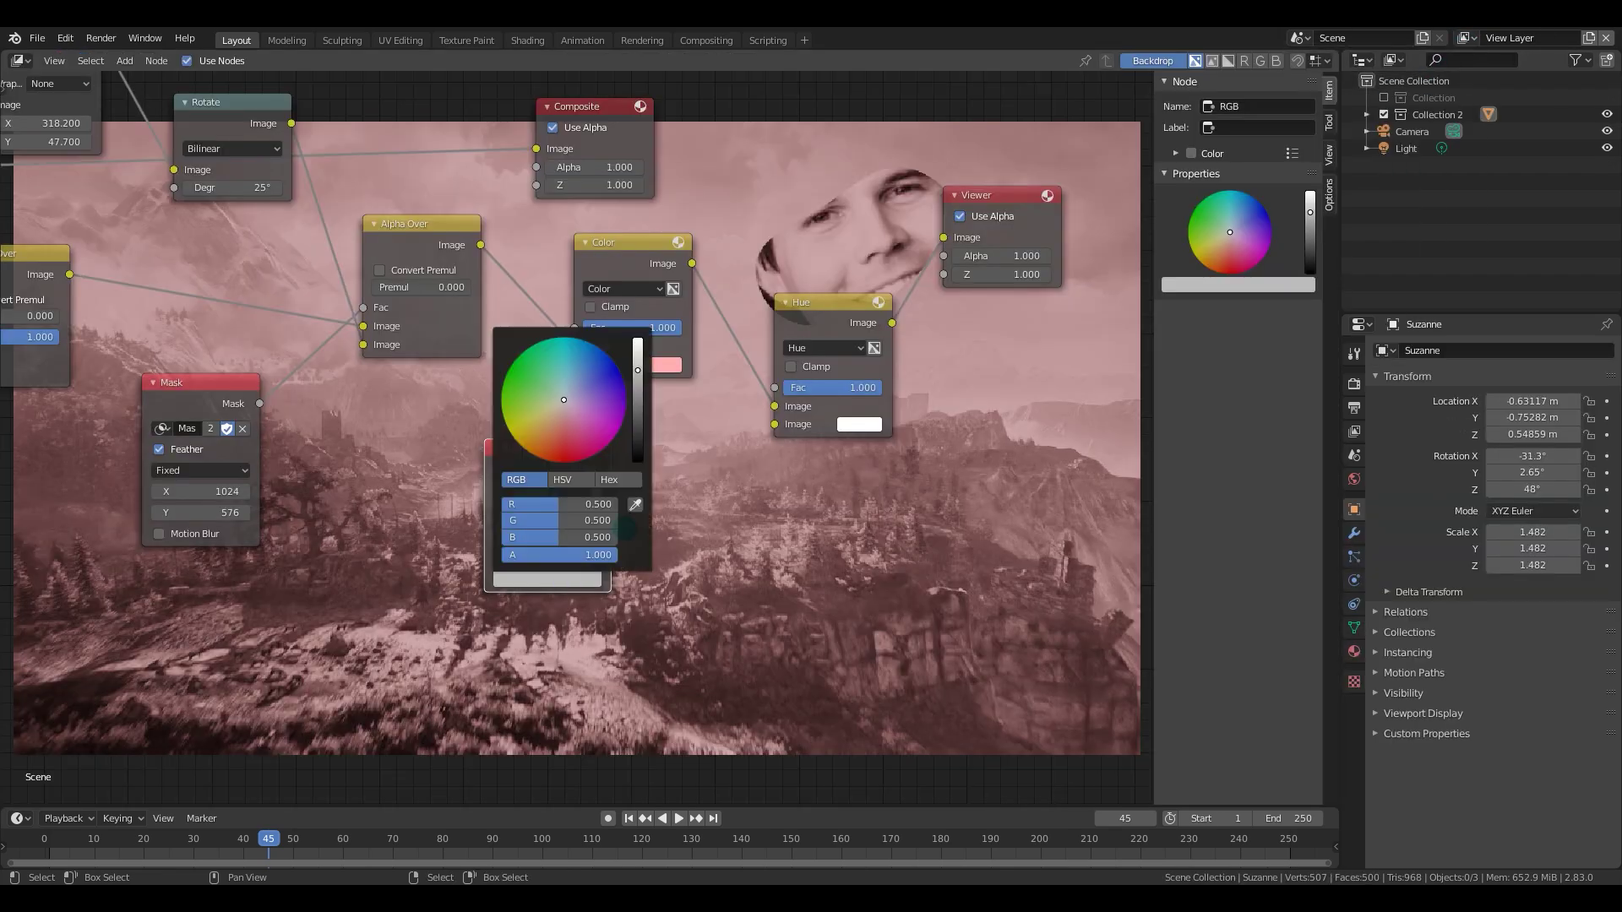
pyautogui.click(589, 400)
pyautogui.moveTo(610, 468); pyautogui.dragTo(774, 424)
# Detach the RGB link from the Hue node's second image input, and copy and paste the Color mix node.
pyautogui.moveTo(572, 367); pyautogui.dragTo(646, 404)
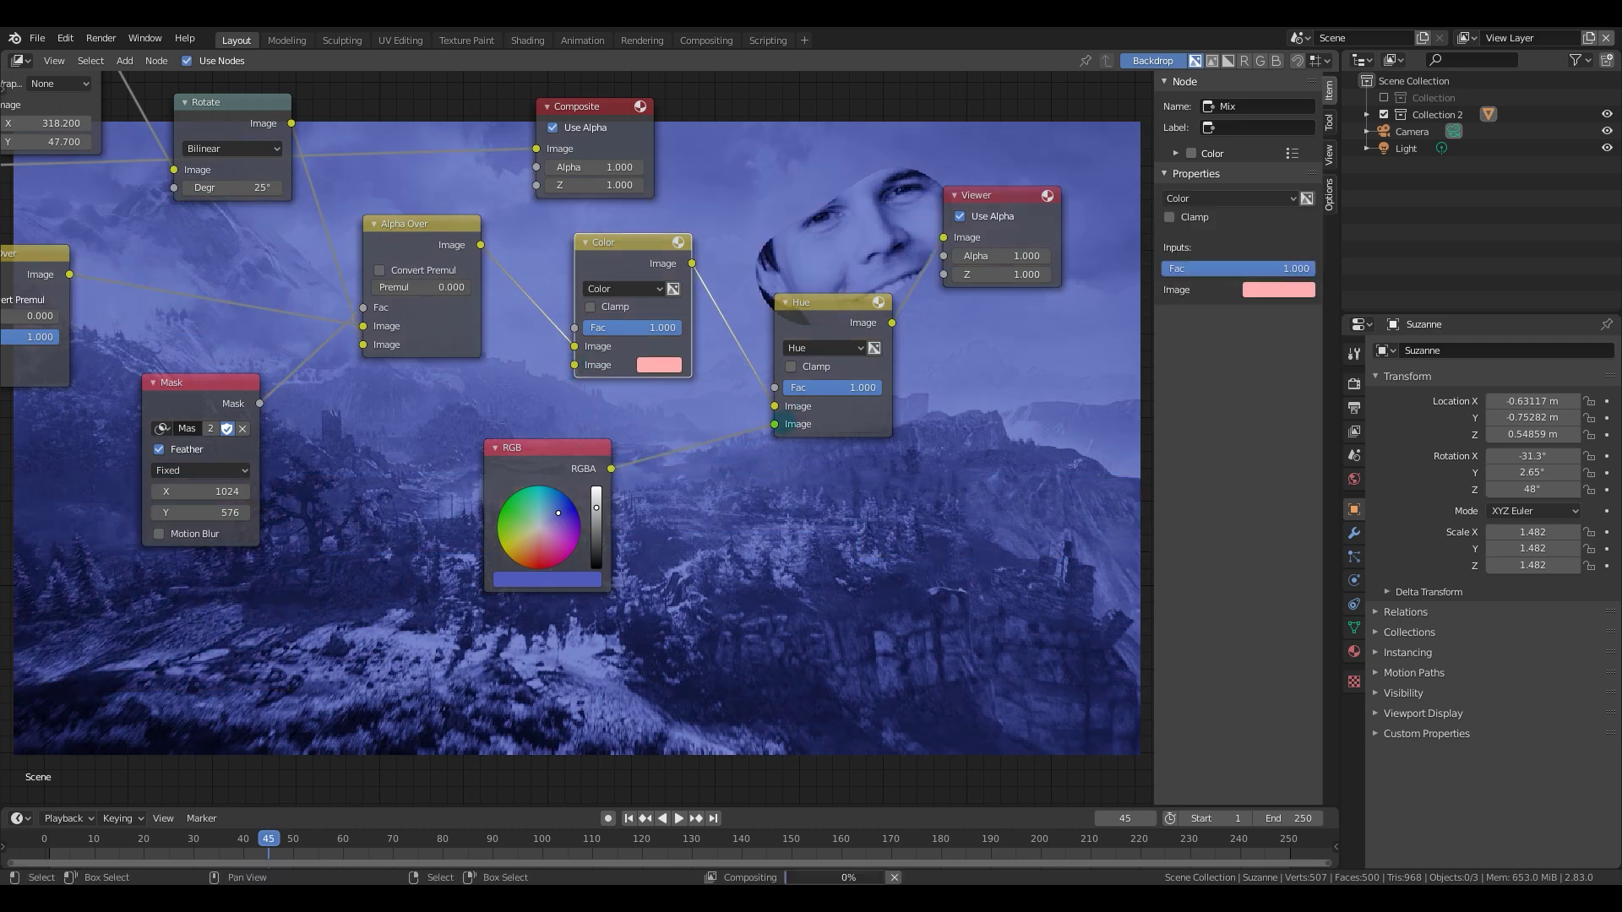
pyautogui.moveTo(772, 425); pyautogui.dragTo(667, 394)
pyautogui.hotkey('ctrl', 'c')
pyautogui.hotkey('ctrl', 'v')
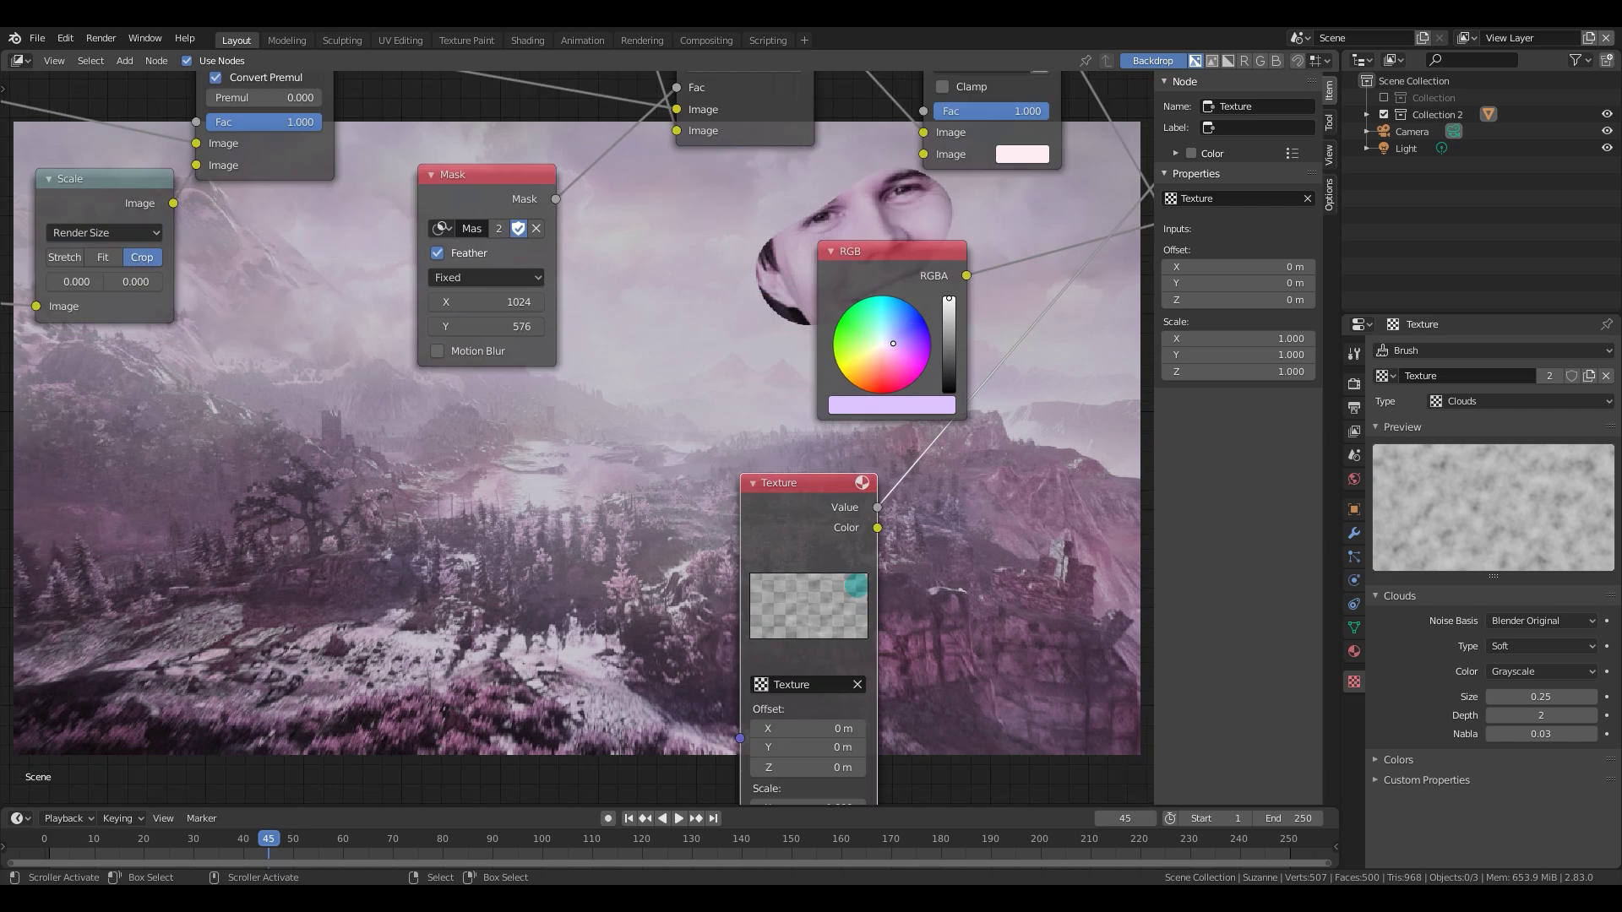
# Move the RGB node closer to the Mask node, above the Texture node.
pyautogui.moveTo(936, 533); pyautogui.dragTo(788, 427, button='middle')
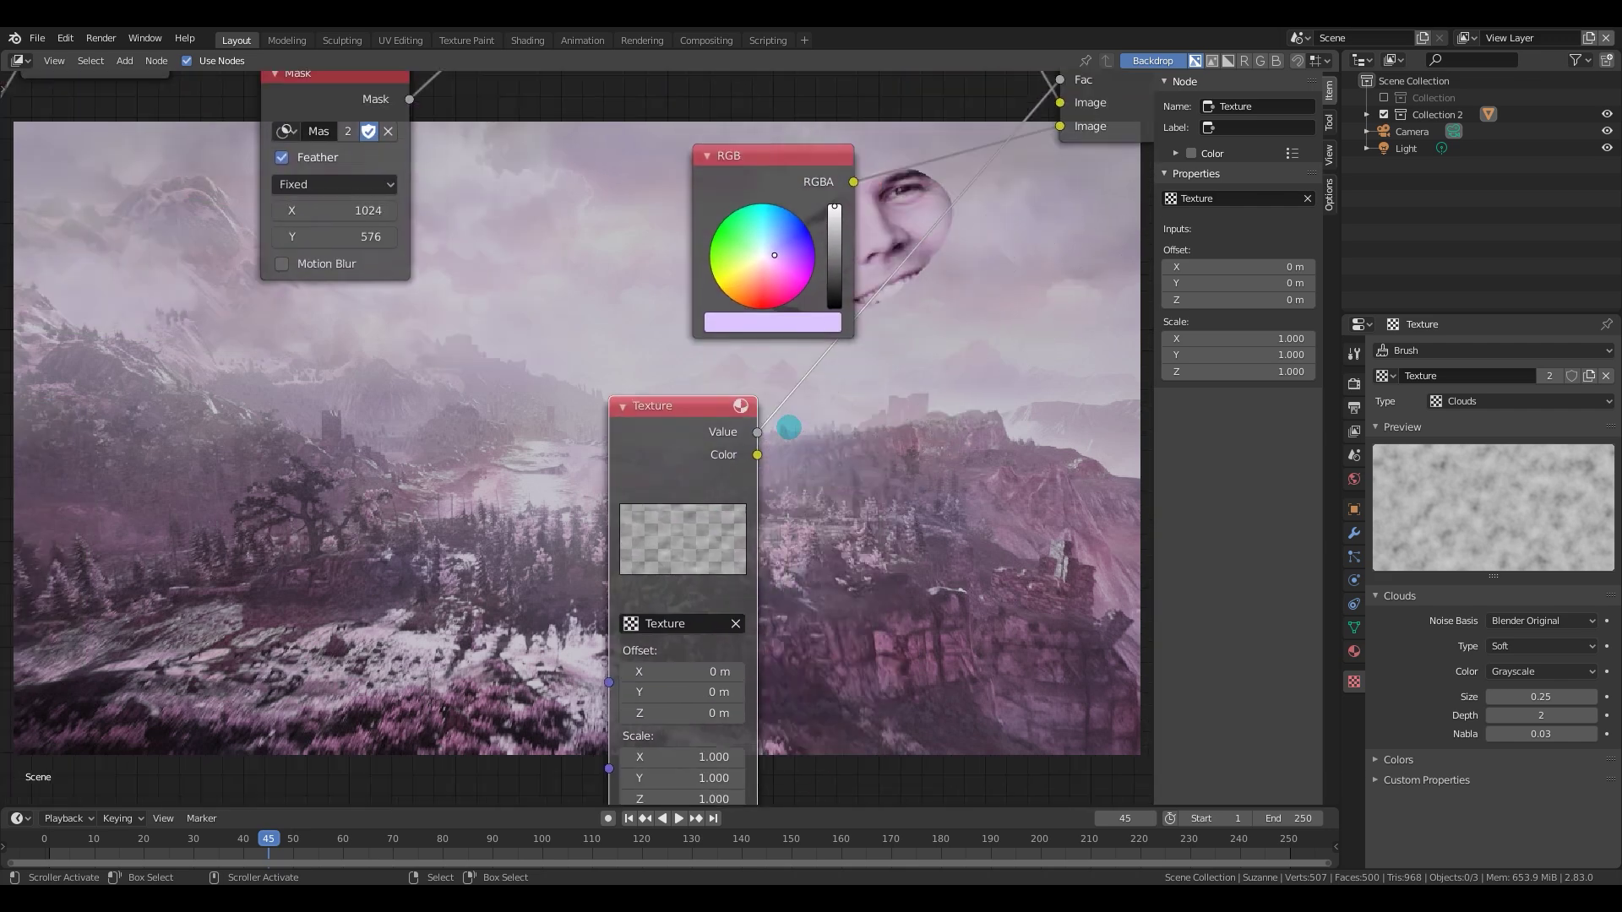
pyautogui.moveTo(715, 485); pyautogui.dragTo(760, 430, button='middle')
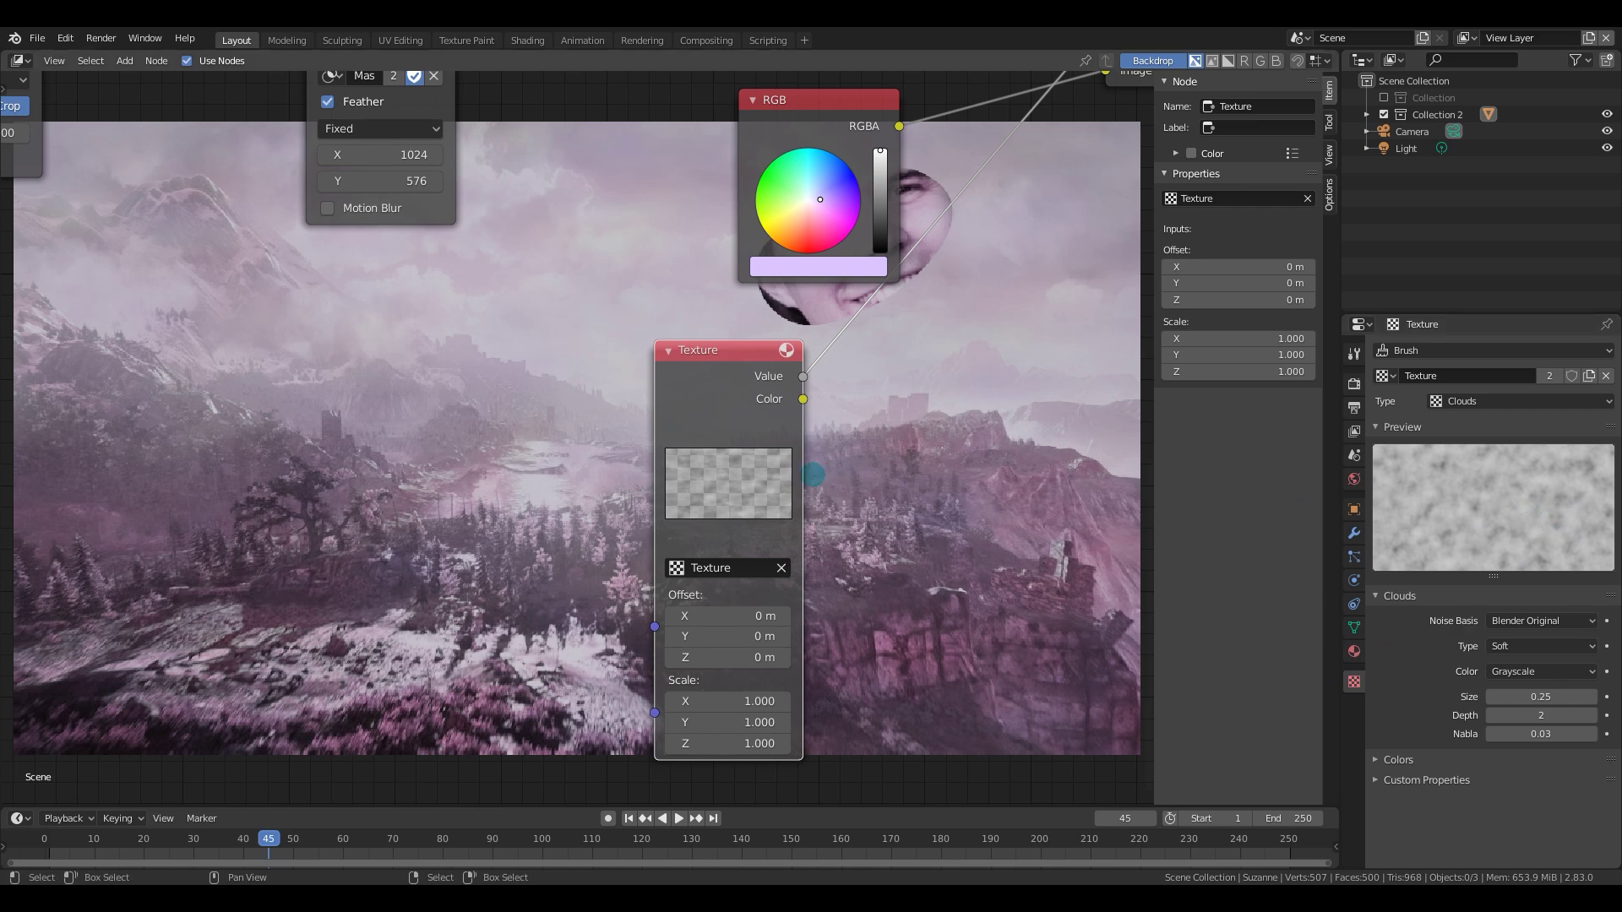
pyautogui.scroll(-2, 745, 503)
pyautogui.moveTo(739, 419); pyautogui.dragTo(744, 517, button='middle')
pyautogui.press('g')
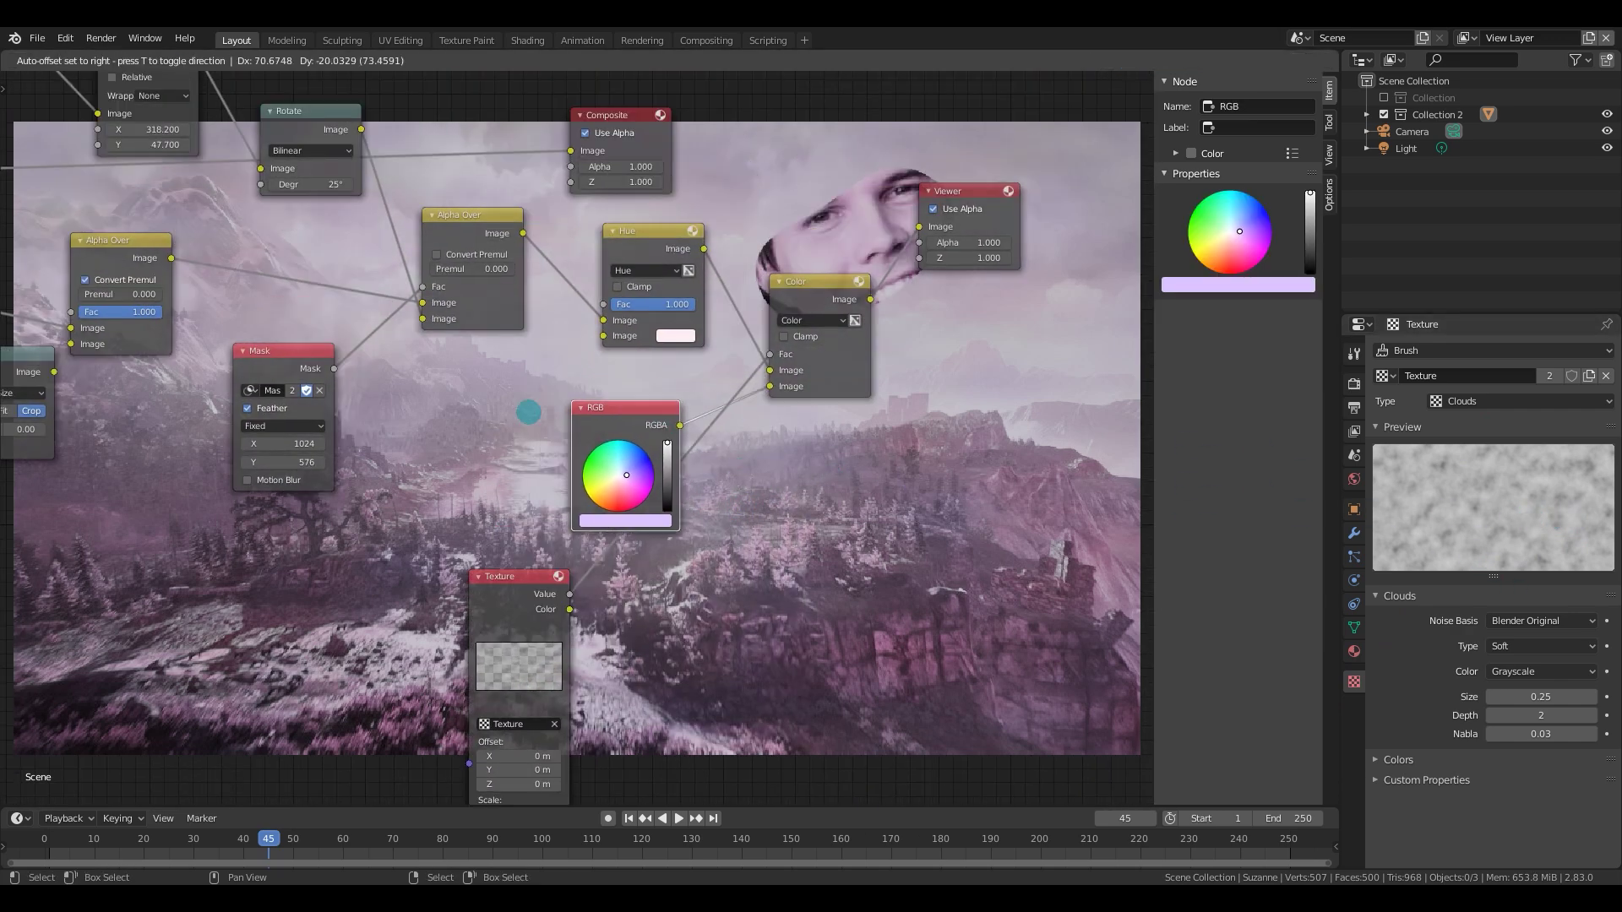
pyautogui.click(529, 413)
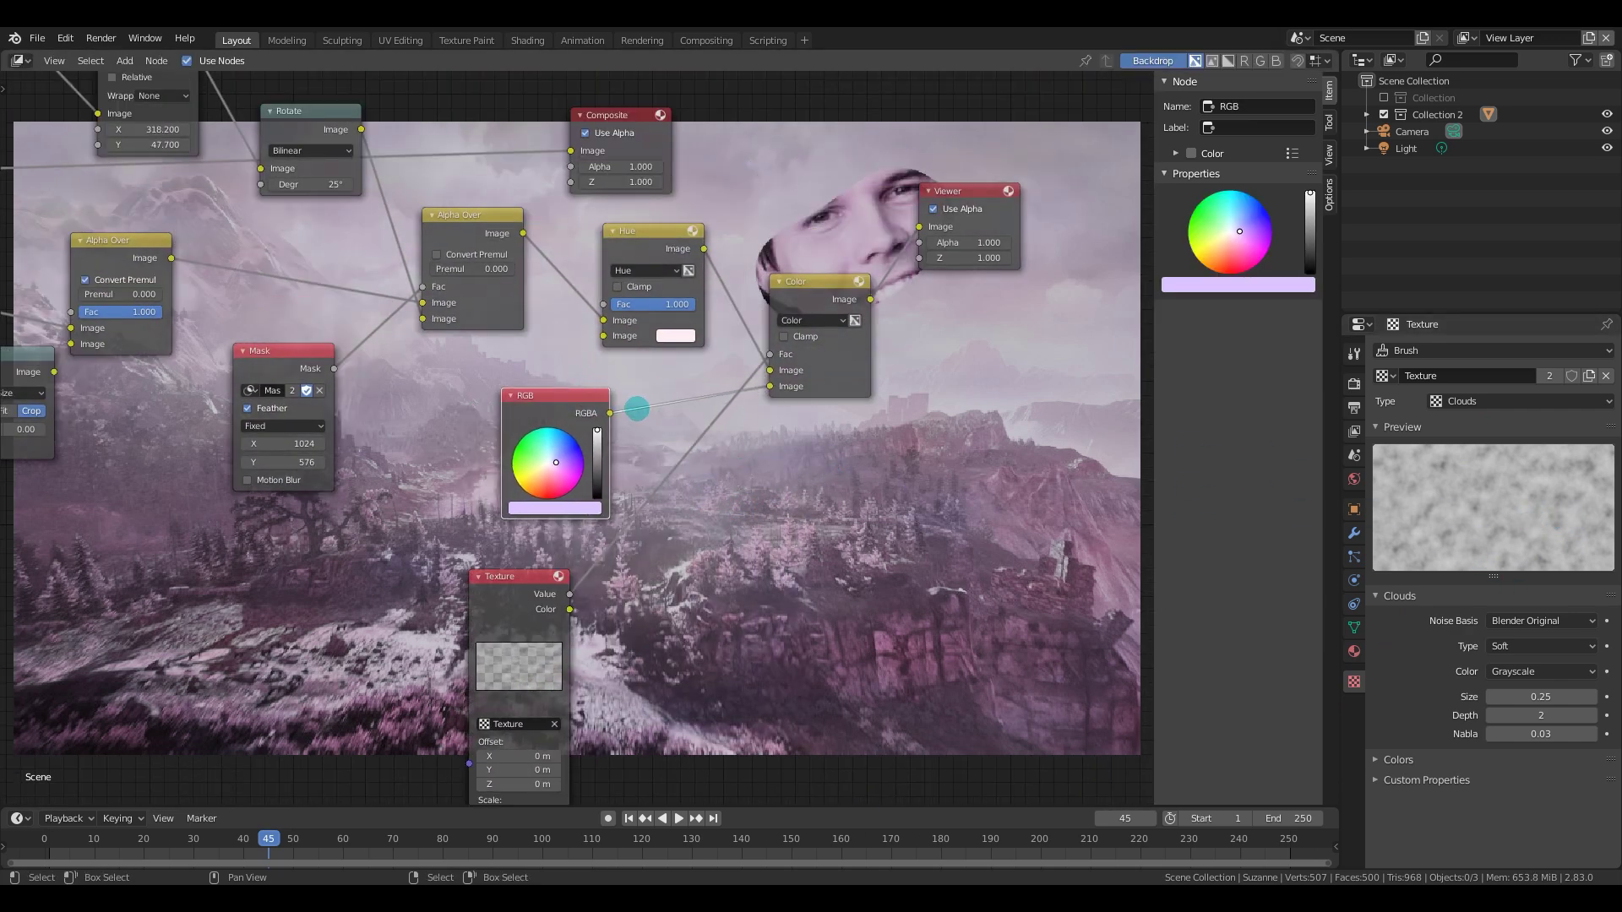
pyautogui.moveTo(742, 299); pyautogui.dragTo(559, 284, button='middle')
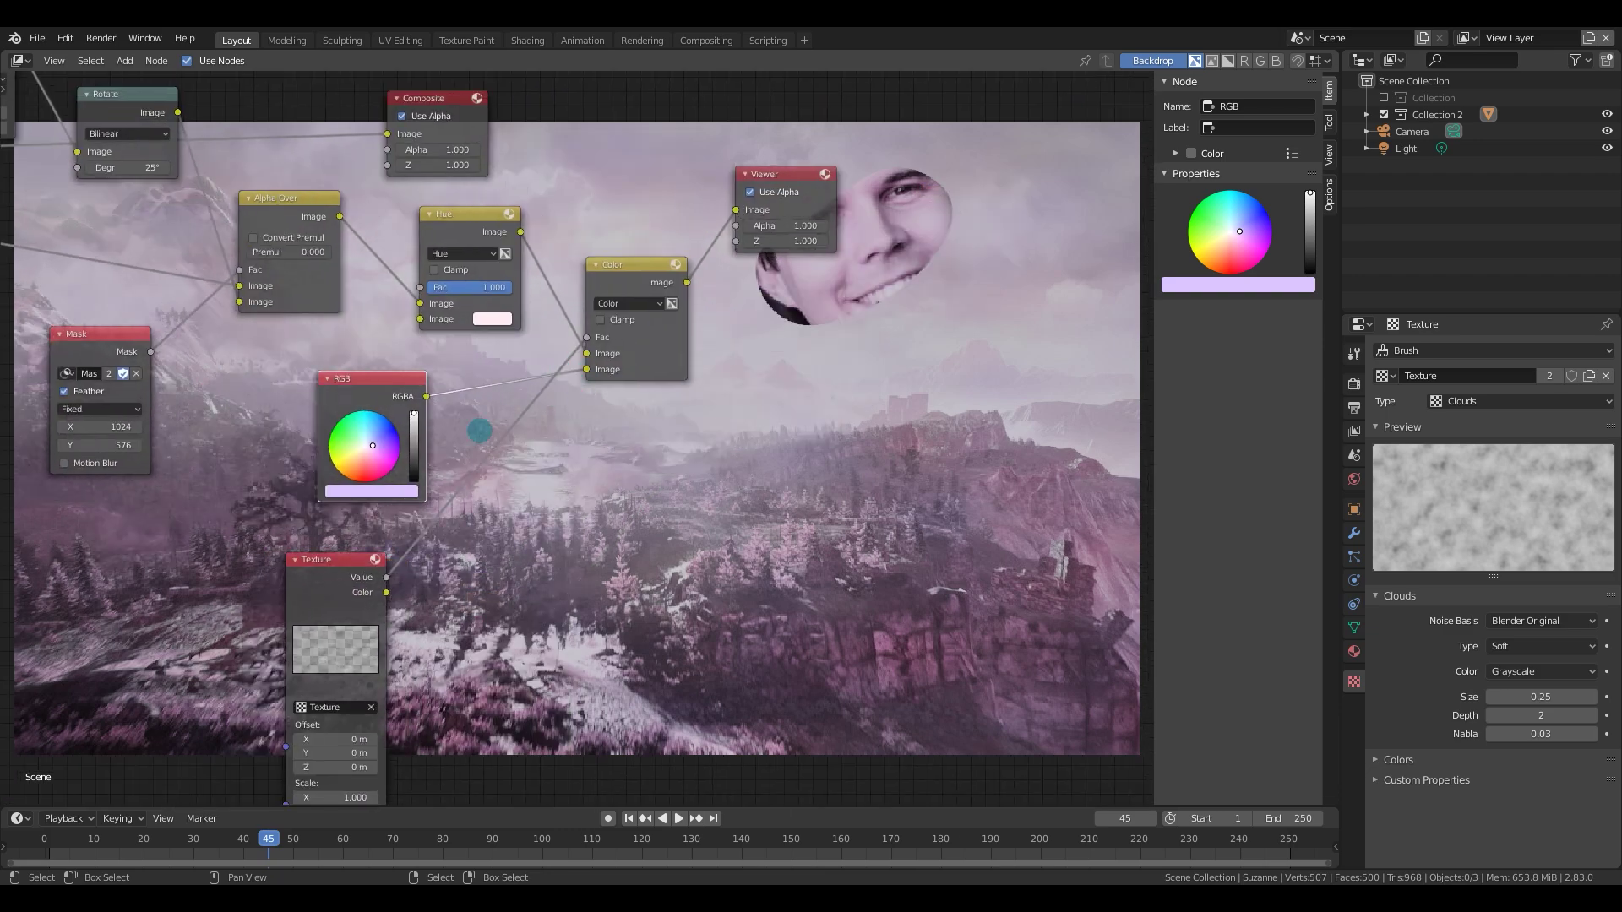
pyautogui.moveTo(368, 555); pyautogui.dragTo(446, 539, button='middle')
# Bend the Time node's curve upward by adding a middle point at about X 0.463, Y 0.606.
pyautogui.press('g')
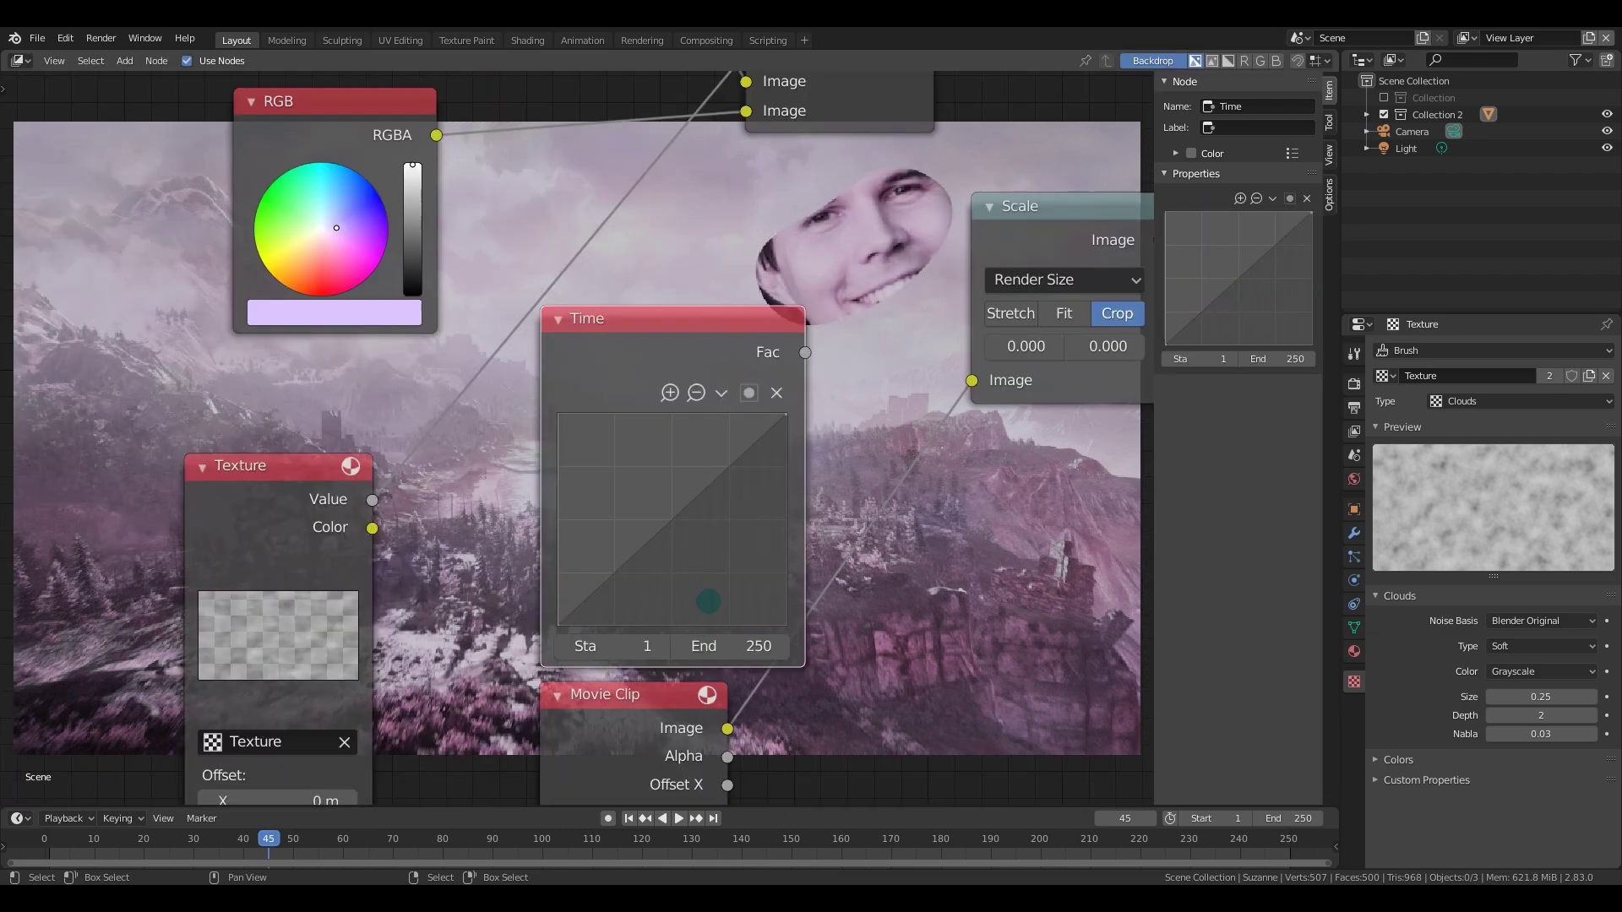
pyautogui.moveTo(710, 598); pyautogui.dragTo(724, 565, button='middle')
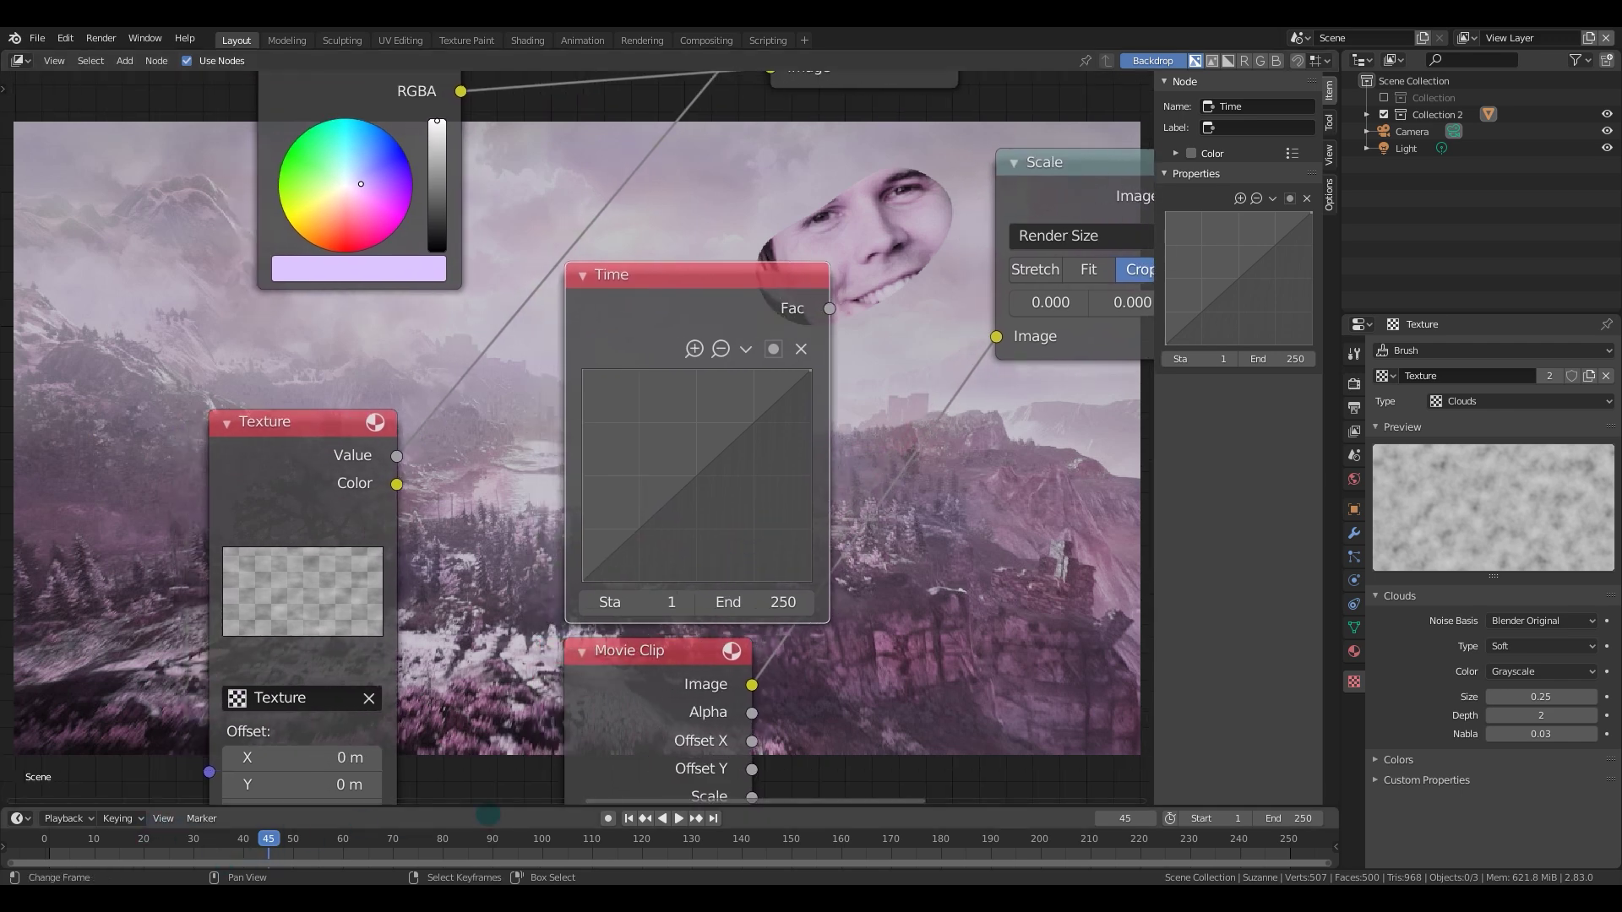
pyautogui.moveTo(936, 547); pyautogui.dragTo(852, 538, button='middle')
pyautogui.moveTo(649, 478); pyautogui.dragTo(648, 452)
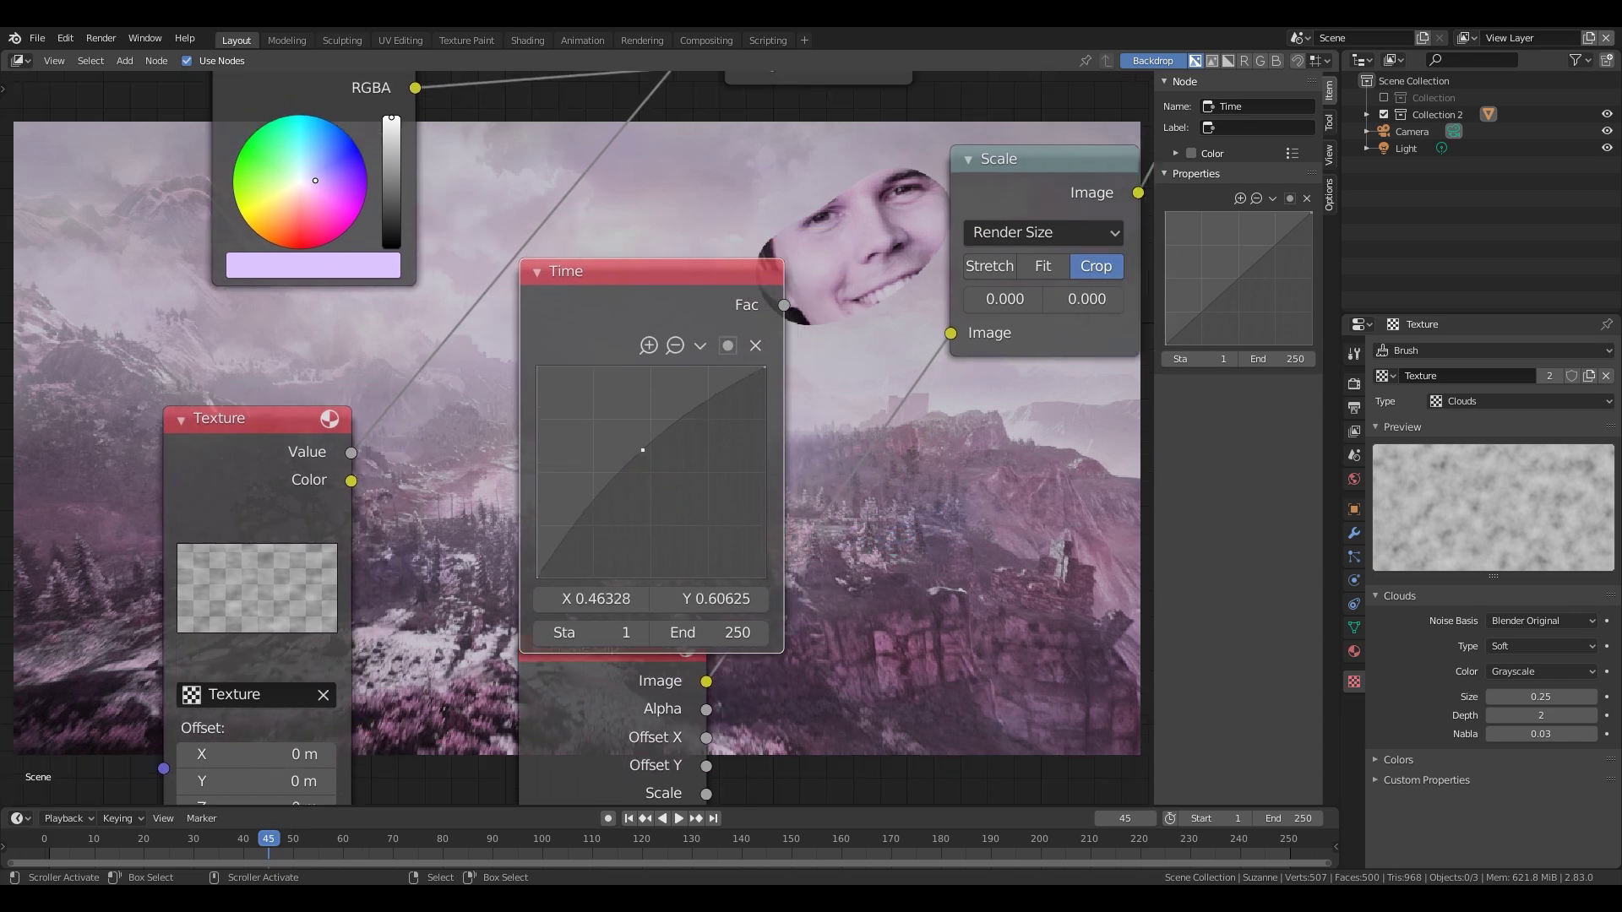
# Link the Time node's Fac output into the compositing node chain.
pyautogui.moveTo(826, 537); pyautogui.dragTo(632, 534, button='middle')
pyautogui.scroll(-2, 839, 601)
pyautogui.scroll(-5, 676, 565)
pyautogui.moveTo(637, 626); pyautogui.dragTo(539, 580, button='middle')
pyautogui.moveTo(636, 414); pyautogui.dragTo(564, 493, button='middle')
pyautogui.moveTo(472, 394); pyautogui.dragTo(728, 204)
# Set the Track Position node's tracking object to Camera and its track to TRACKCKKK, keeping the position type Absolute.
pyautogui.moveTo(671, 418); pyautogui.dragTo(563, 355, button='middle')
pyautogui.scroll(-2, 608, 396)
pyautogui.moveTo(690, 532); pyautogui.dragTo(870, 558, button='middle')
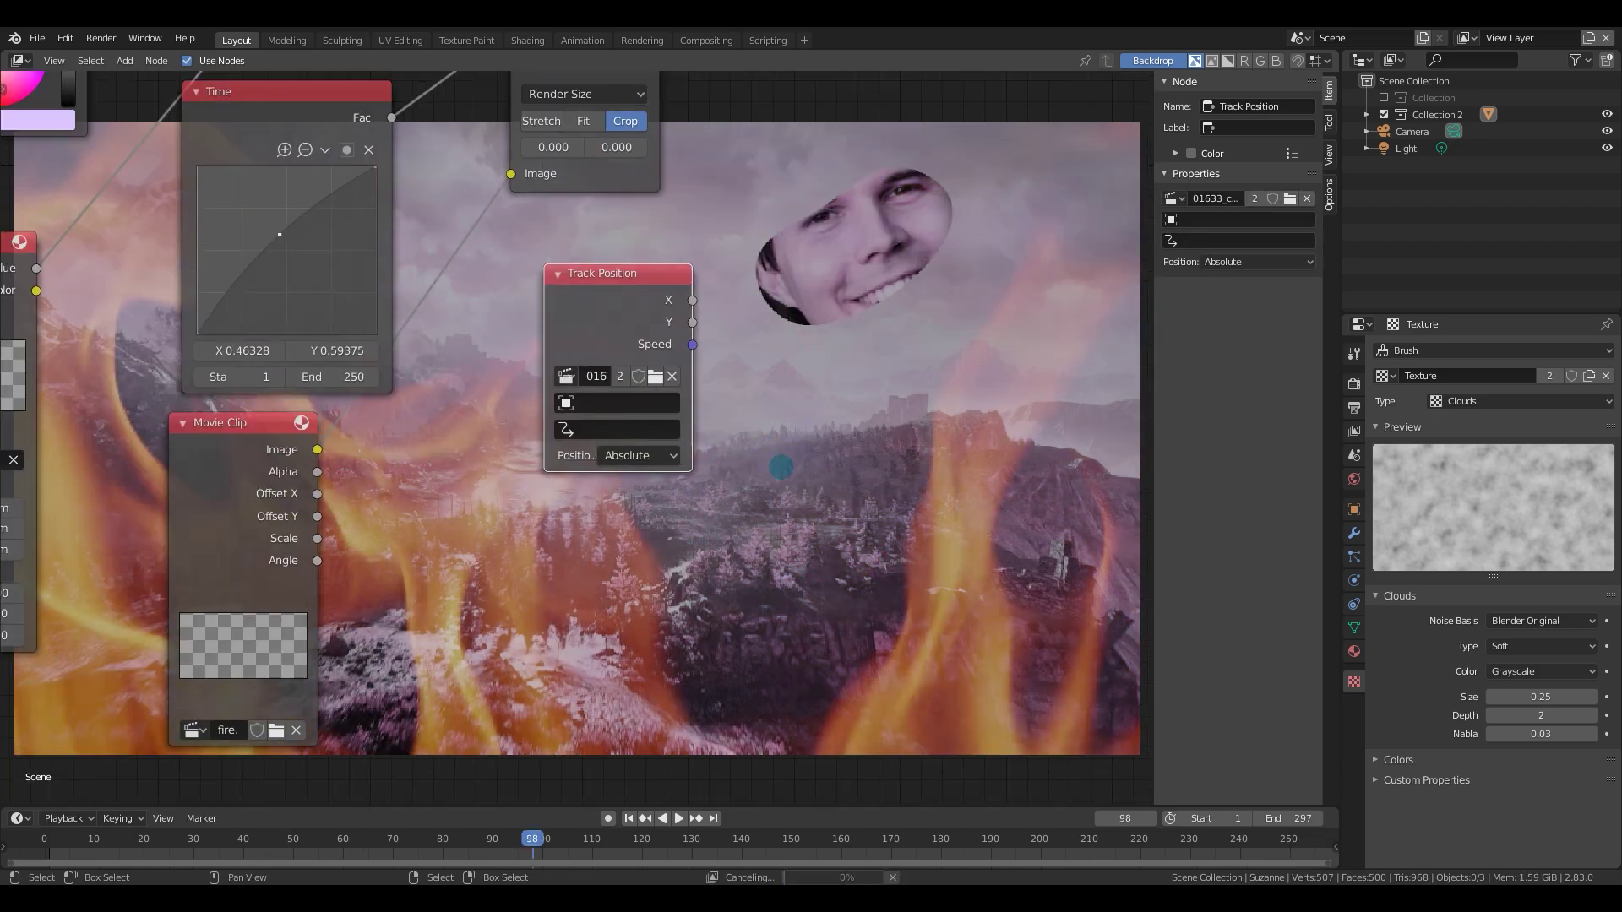
pyautogui.moveTo(781, 467); pyautogui.dragTo(764, 444, button='middle')
pyautogui.click(574, 414)
pyautogui.click(591, 438)
pyautogui.click(575, 438)
pyautogui.click(642, 464)
pyautogui.moveTo(784, 475); pyautogui.dragTo(782, 476, button='middle')
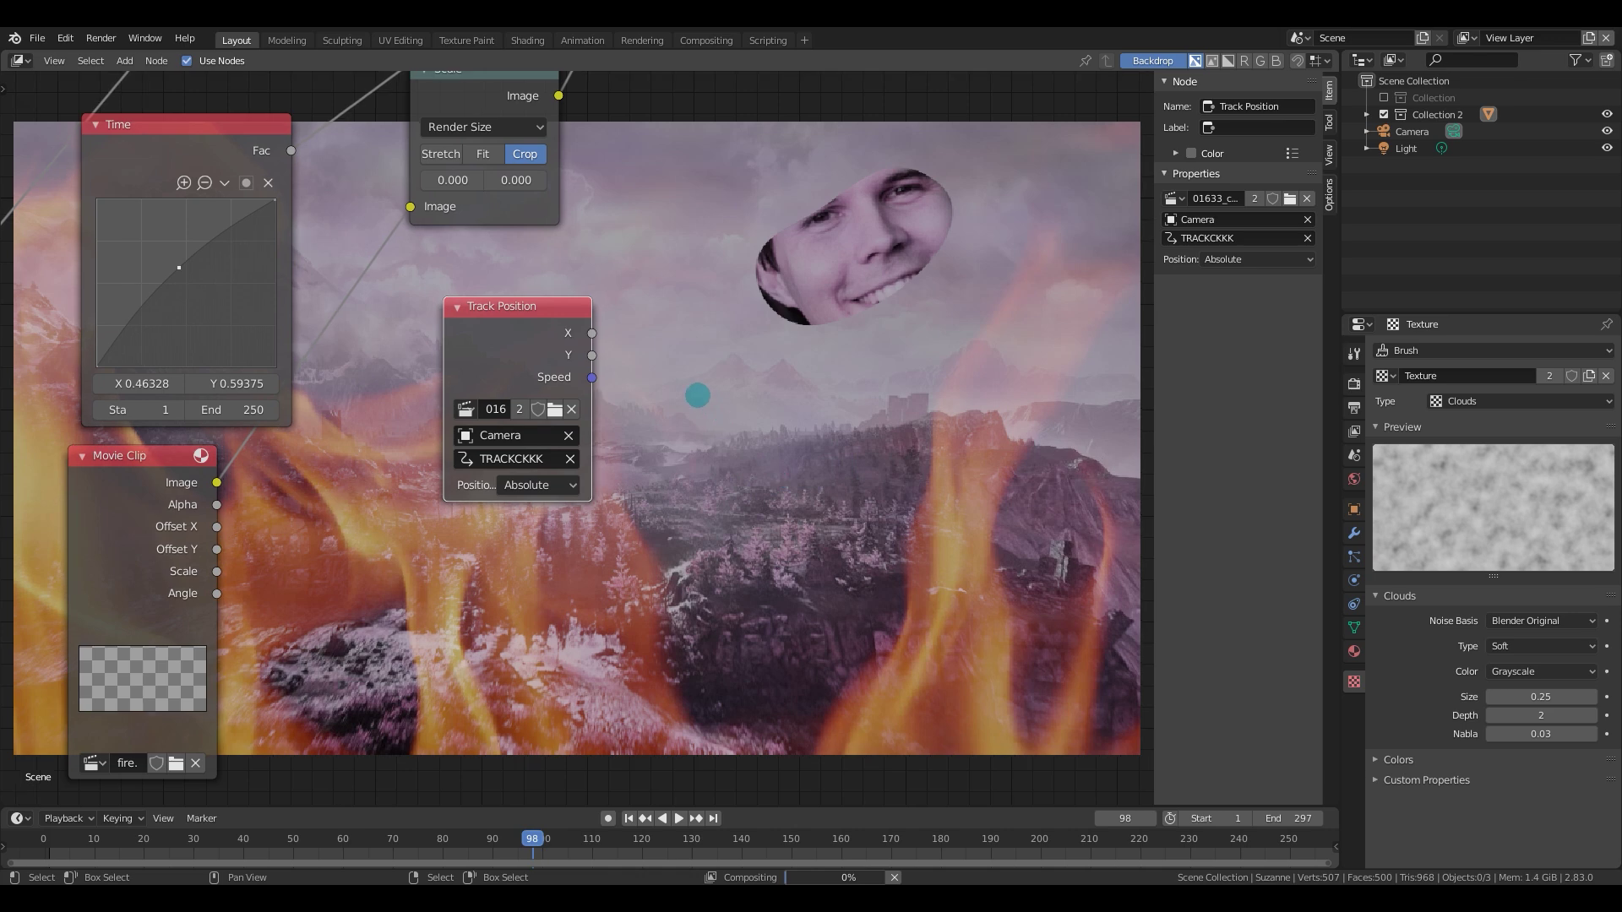
pyautogui.scroll(2, 737, 410)
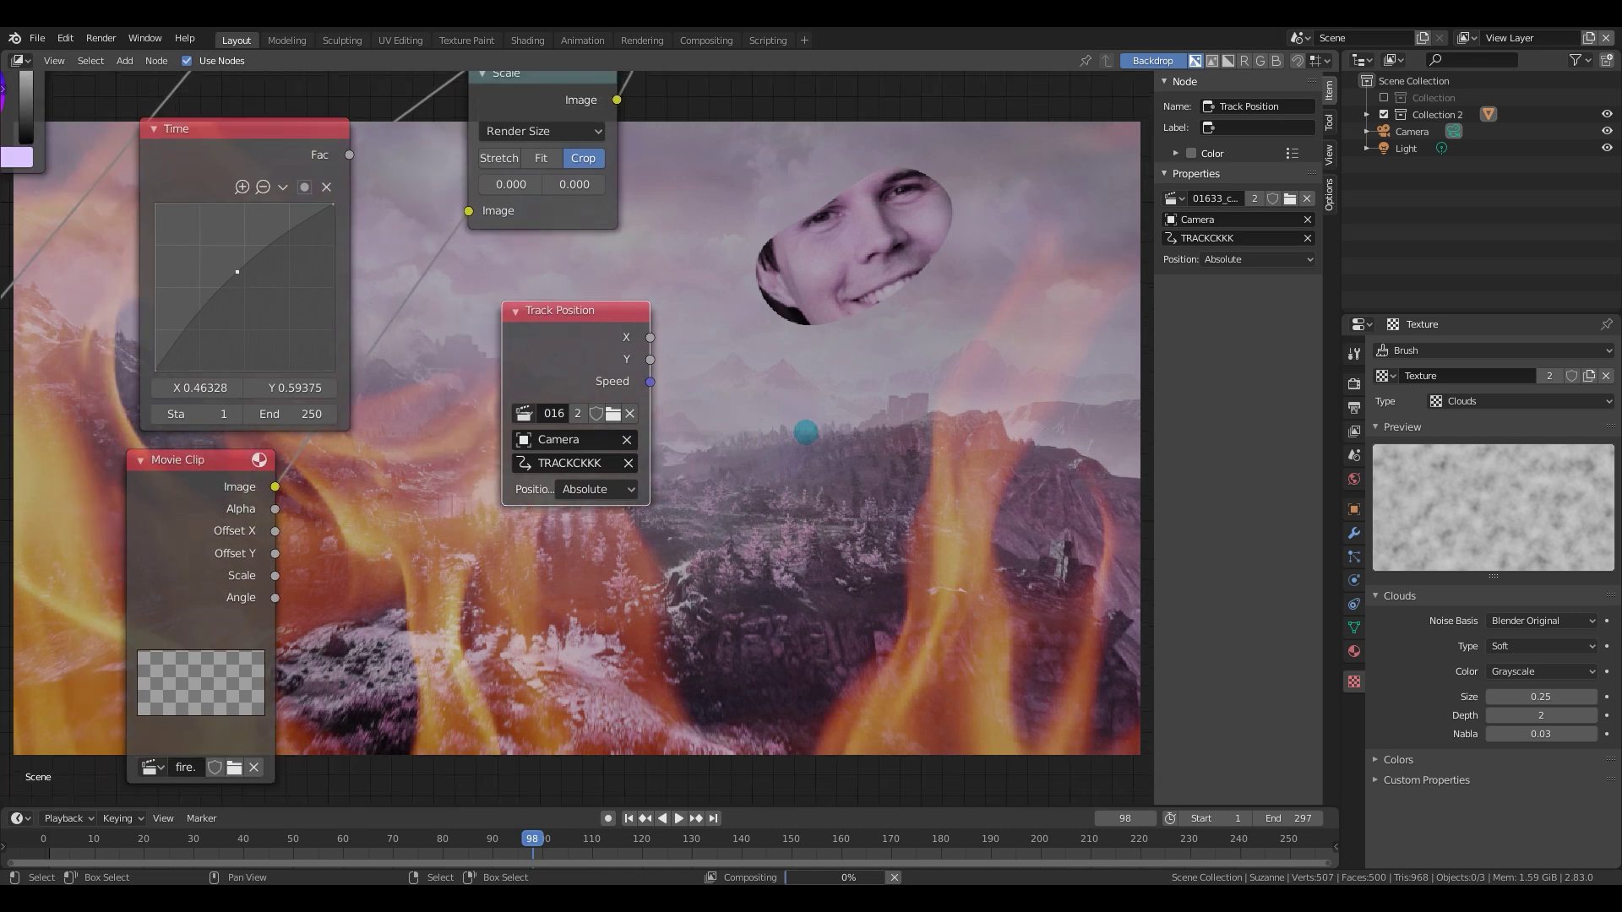
pyautogui.moveTo(659, 378); pyautogui.dragTo(711, 397)
pyautogui.scroll(-4, 621, 414)
# Reposition the Value node in the empty space between the Render Layers and Texture nodes.
pyautogui.moveTo(593, 371)
pyautogui.mouseDown()
pyautogui.moveTo(544, 398)
pyautogui.moveTo(581, 364)
pyautogui.mouseUp()
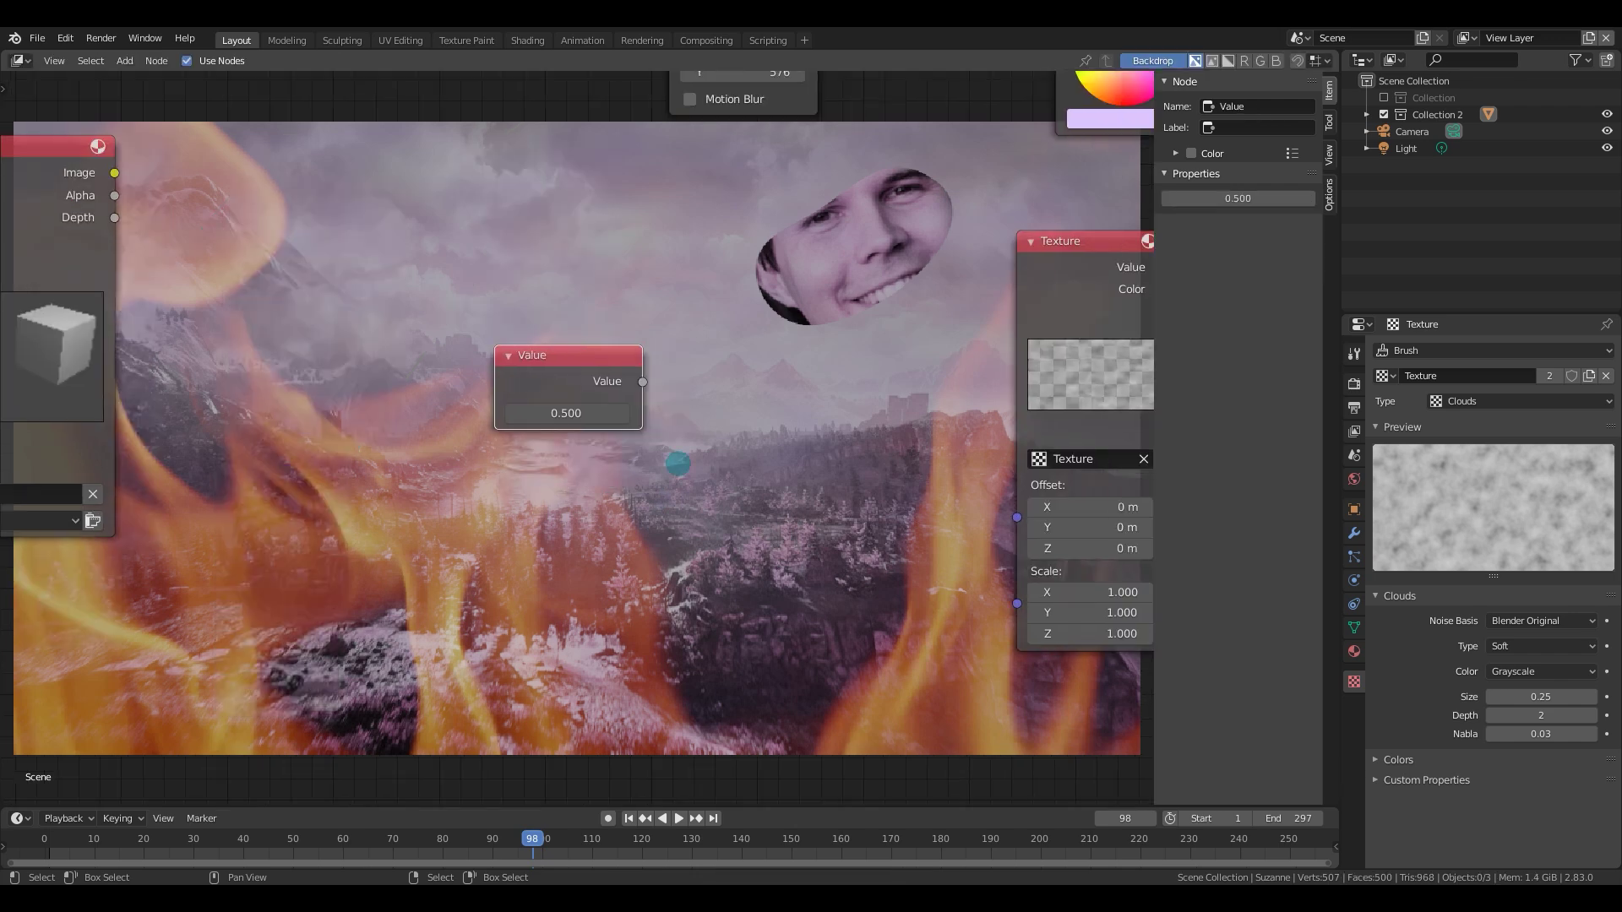
pyautogui.moveTo(642, 460); pyautogui.dragTo(714, 511, button='middle')
pyautogui.moveTo(730, 400); pyautogui.dragTo(680, 405, button='middle')
pyautogui.moveTo(632, 413); pyautogui.dragTo(640, 417)
# Move the Composite node so that it sits level with the Color node's image output.
pyautogui.moveTo(636, 427); pyautogui.dragTo(941, 391)
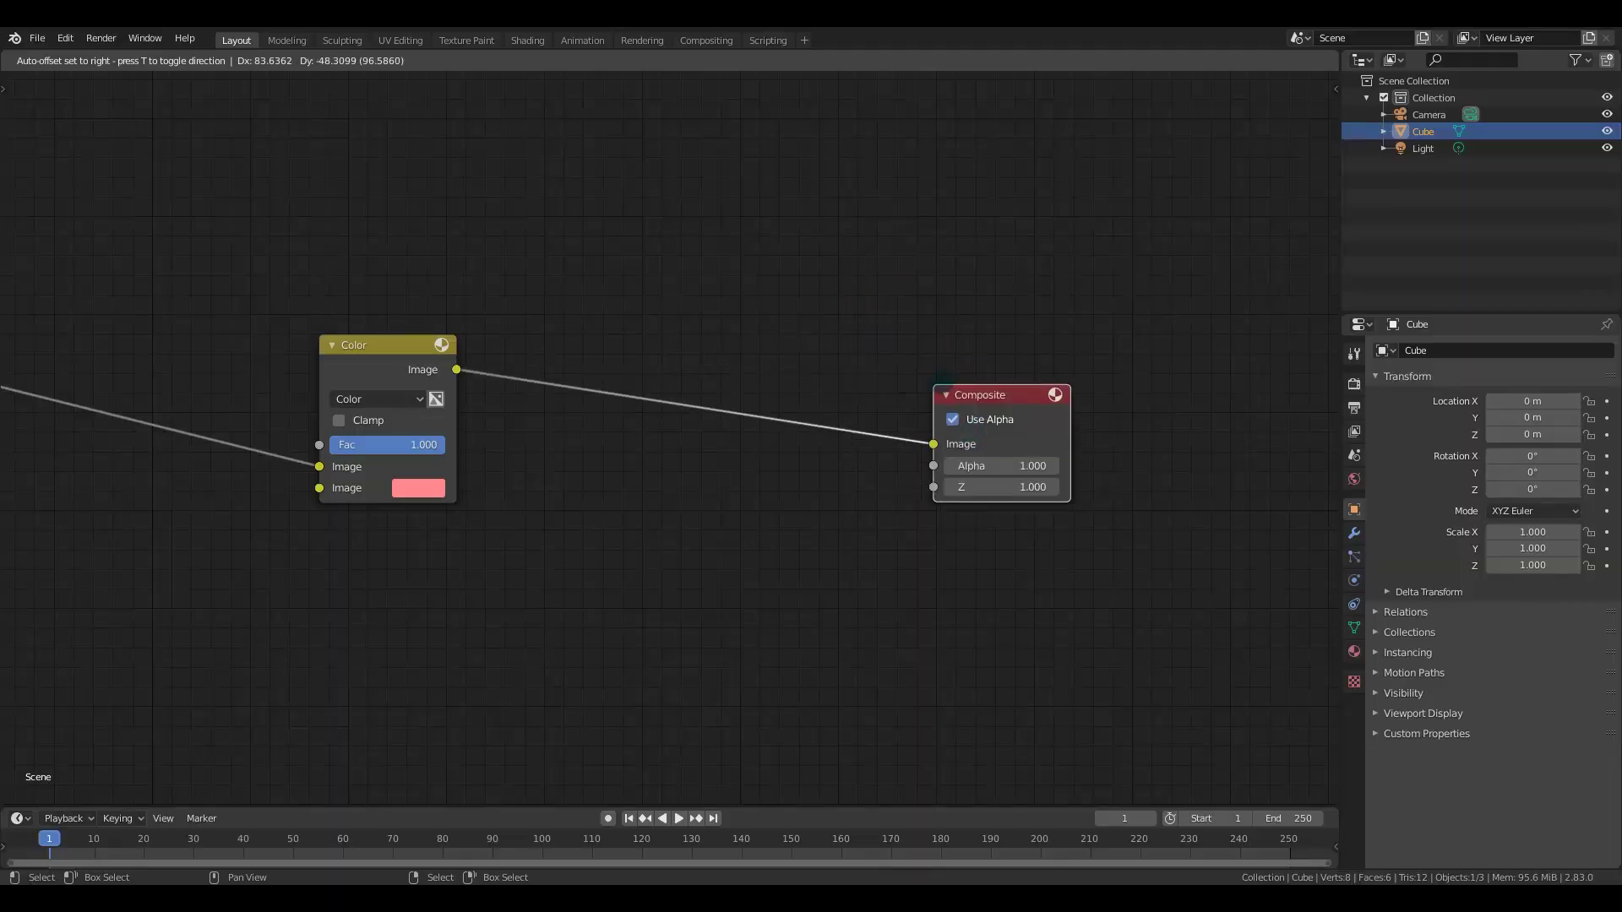
pyautogui.moveTo(1018, 523); pyautogui.dragTo(871, 506)
pyautogui.scroll(1, 872, 506)
pyautogui.moveTo(883, 469); pyautogui.dragTo(933, 433, button='middle')
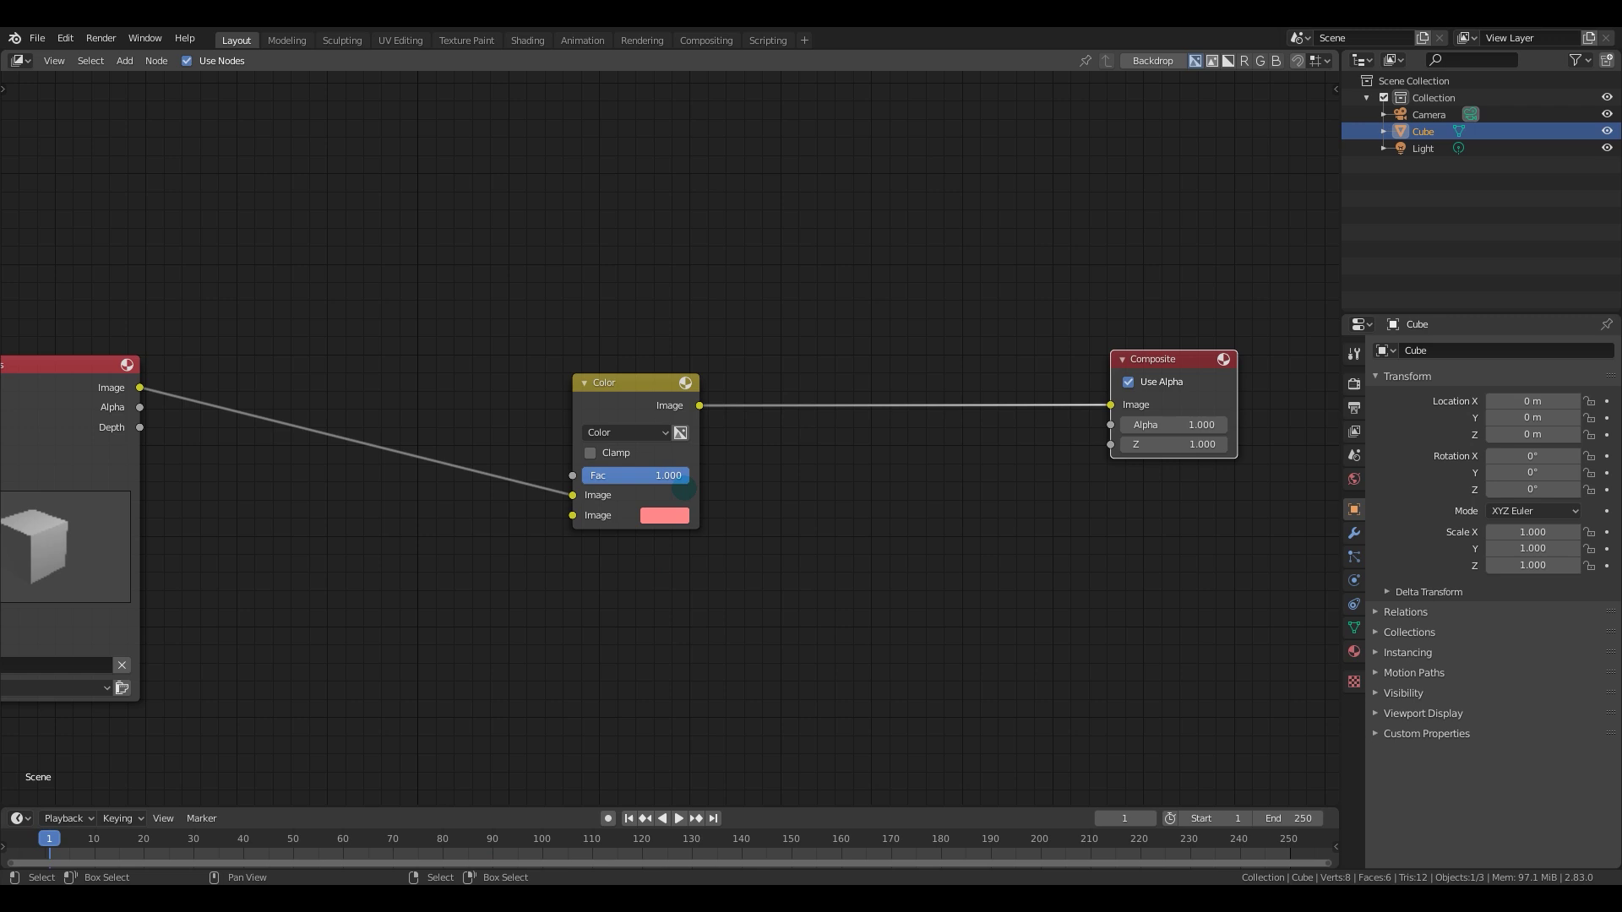
# Change the Color node's second image colour to blue-violet and render the frame.
pyautogui.click(675, 513)
pyautogui.click(741, 327)
pyautogui.press('F12')
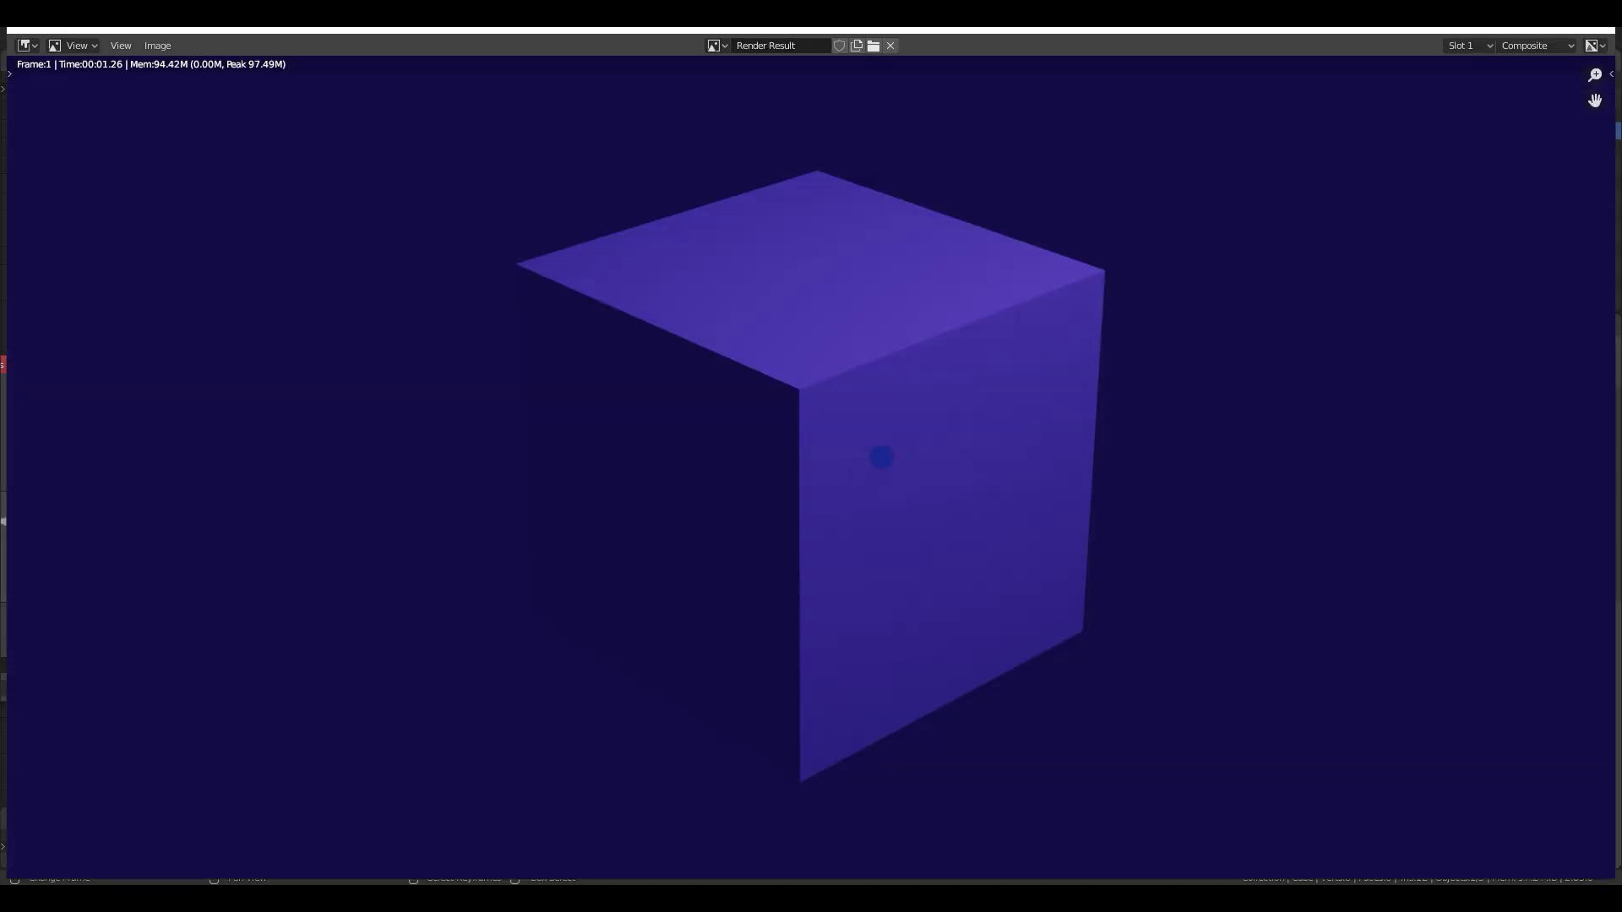
pyautogui.scroll(-2, 801, 525)
pyautogui.scroll(1, 803, 521)
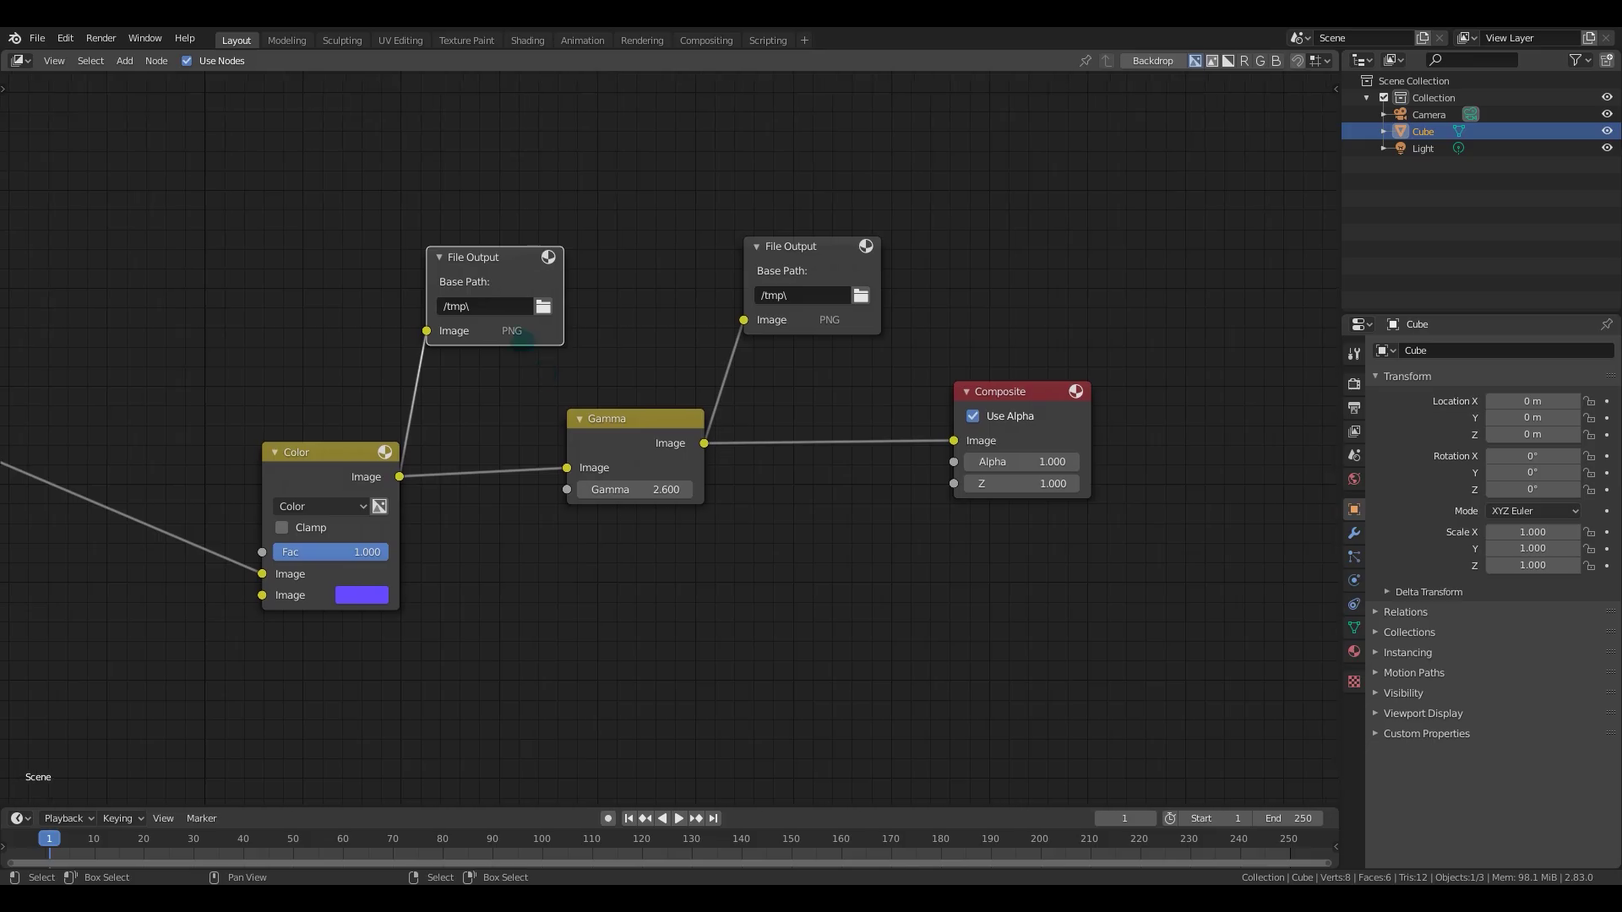
# Show the properties of the File Output node connected to the Color node, and nudge both nodes into place.
pyautogui.moveTo(543, 314)
pyautogui.mouseDown(button='middle')
pyautogui.moveTo(576, 328)
pyautogui.moveTo(563, 326)
pyautogui.mouseUp(button='middle')
pyautogui.moveTo(410, 502); pyautogui.dragTo(381, 469)
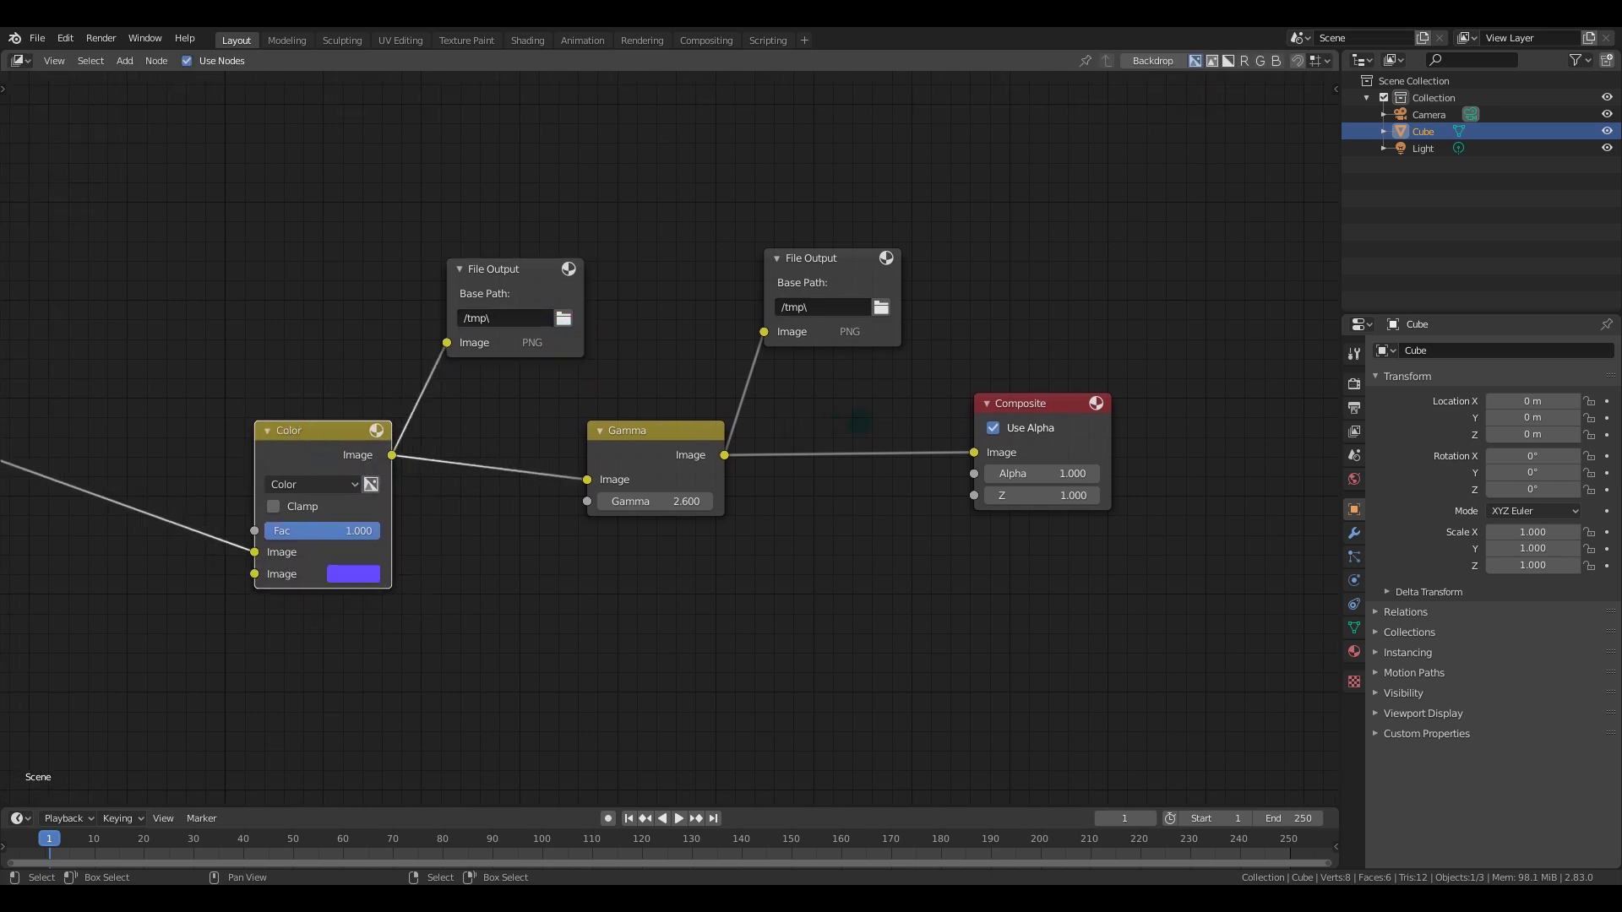
pyautogui.press('n')
pyautogui.moveTo(429, 276); pyautogui.dragTo(525, 269, button='middle')
pyautogui.click(525, 269)
pyautogui.moveTo(524, 269); pyautogui.dragTo(511, 274)
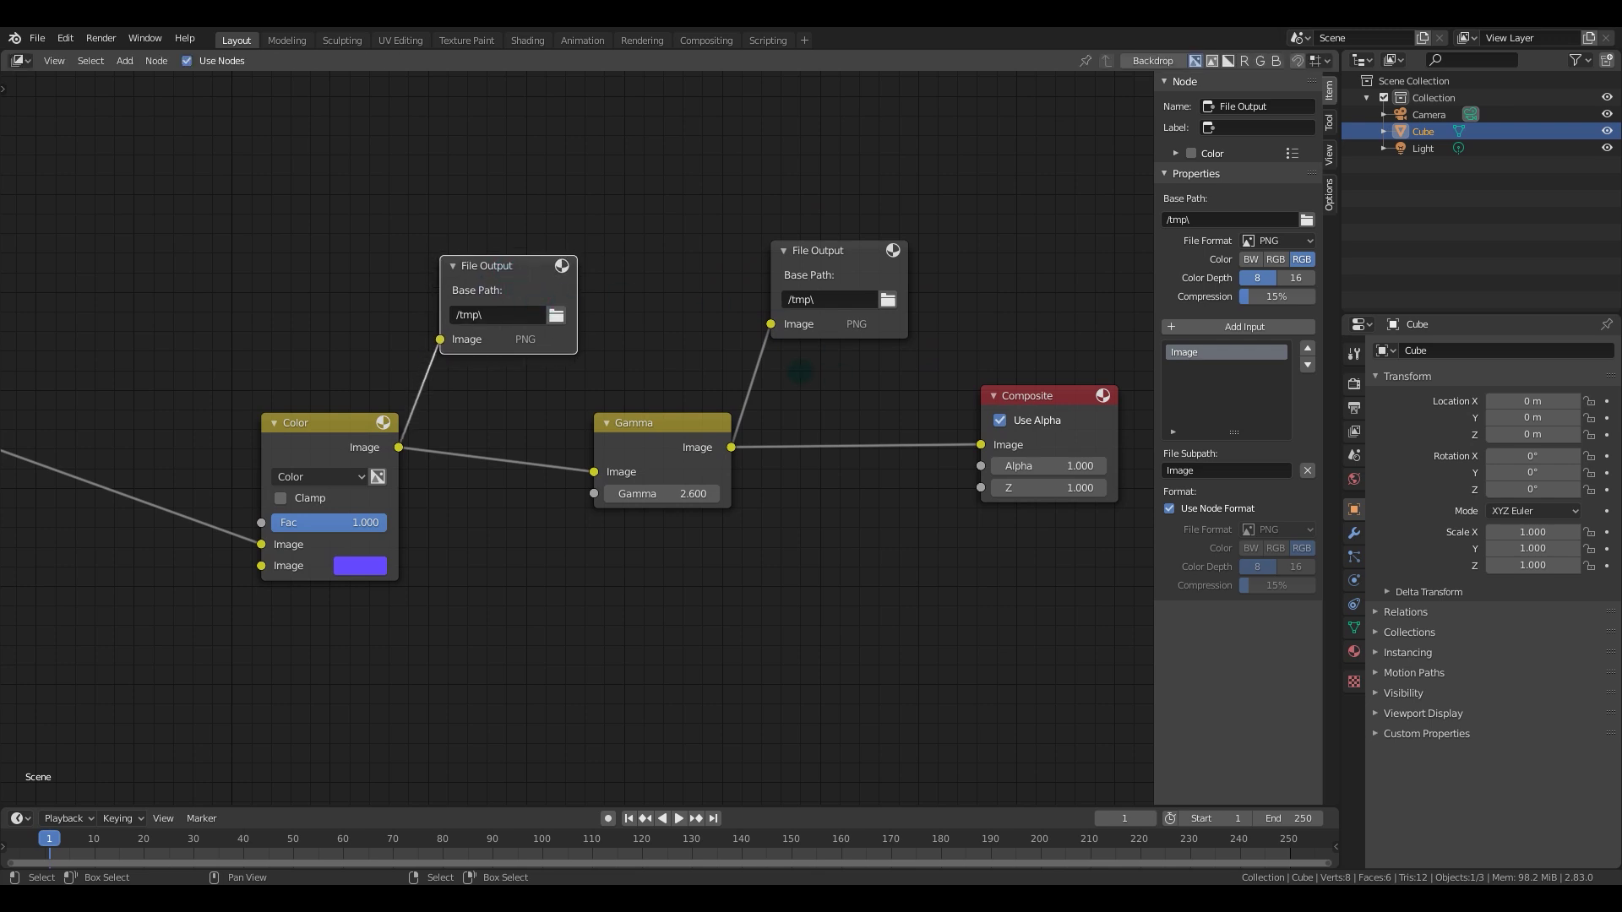
pyautogui.moveTo(516, 267); pyautogui.dragTo(519, 257)
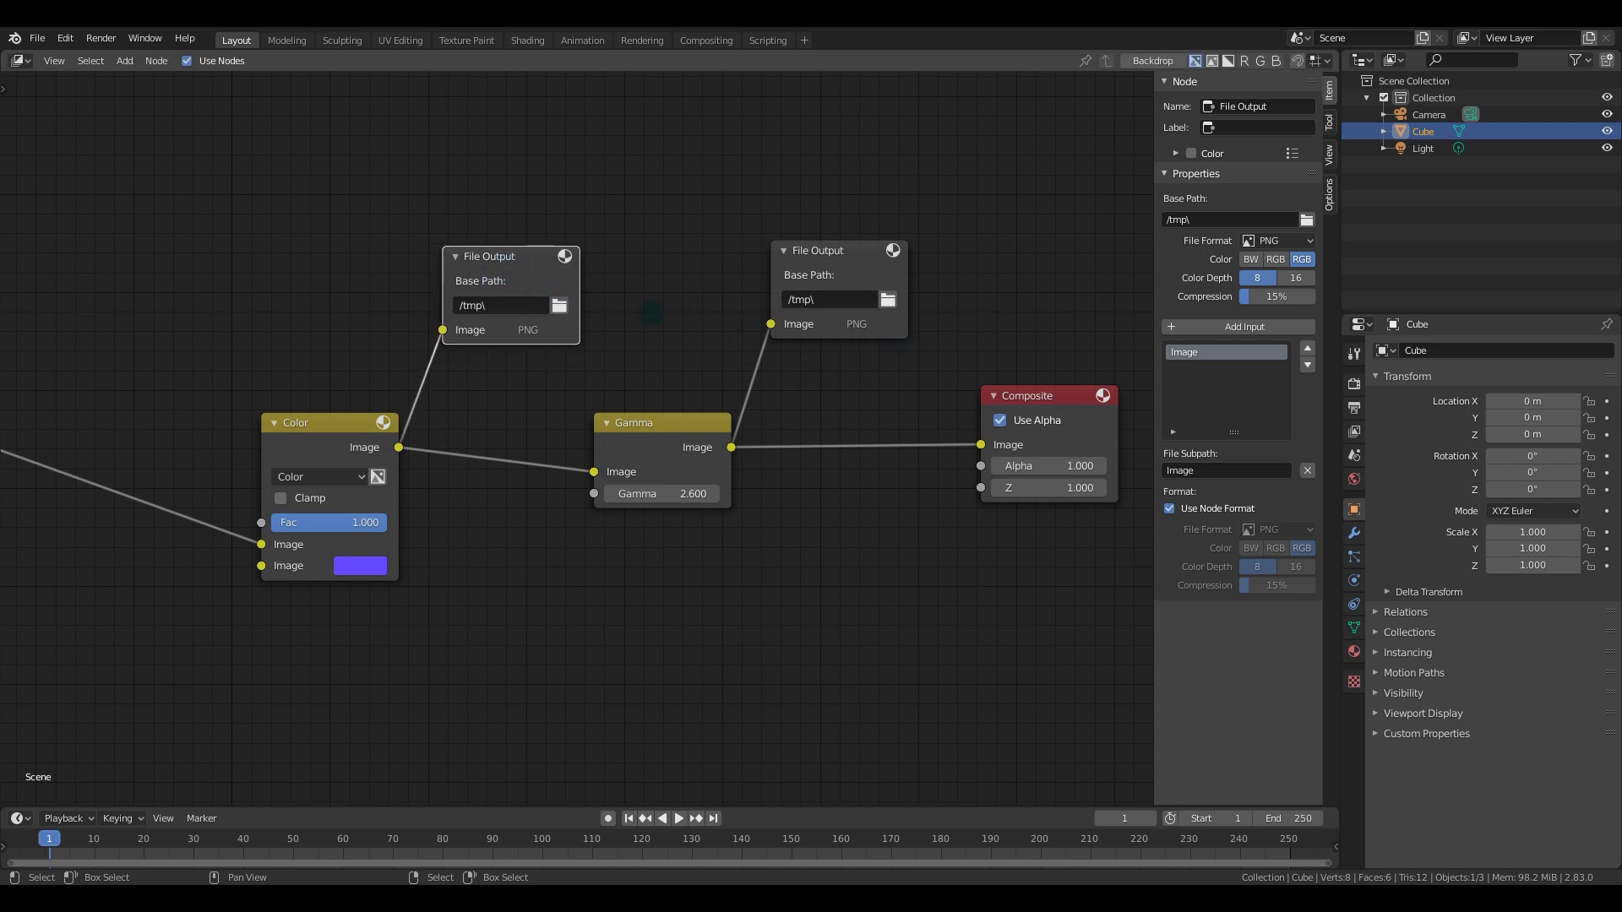
# Rearrange the Color, Gamma and second File Output nodes slightly along the node chain.
pyautogui.moveTo(579, 334); pyautogui.dragTo(587, 364, button='middle')
pyautogui.moveTo(349, 449); pyautogui.dragTo(331, 437)
pyautogui.moveTo(674, 457)
pyautogui.mouseDown()
pyautogui.moveTo(710, 431)
pyautogui.moveTo(678, 465)
pyautogui.mouseUp()
pyautogui.moveTo(844, 293); pyautogui.dragTo(883, 289)
pyautogui.moveTo(683, 484); pyautogui.dragTo(714, 466)
pyautogui.moveTo(340, 454)
pyautogui.mouseDown()
pyautogui.moveTo(350, 431)
pyautogui.moveTo(346, 451)
pyautogui.mouseUp()
pyautogui.moveTo(475, 416); pyautogui.dragTo(804, 366, button='middle')
pyautogui.scroll(-1, 760, 380)
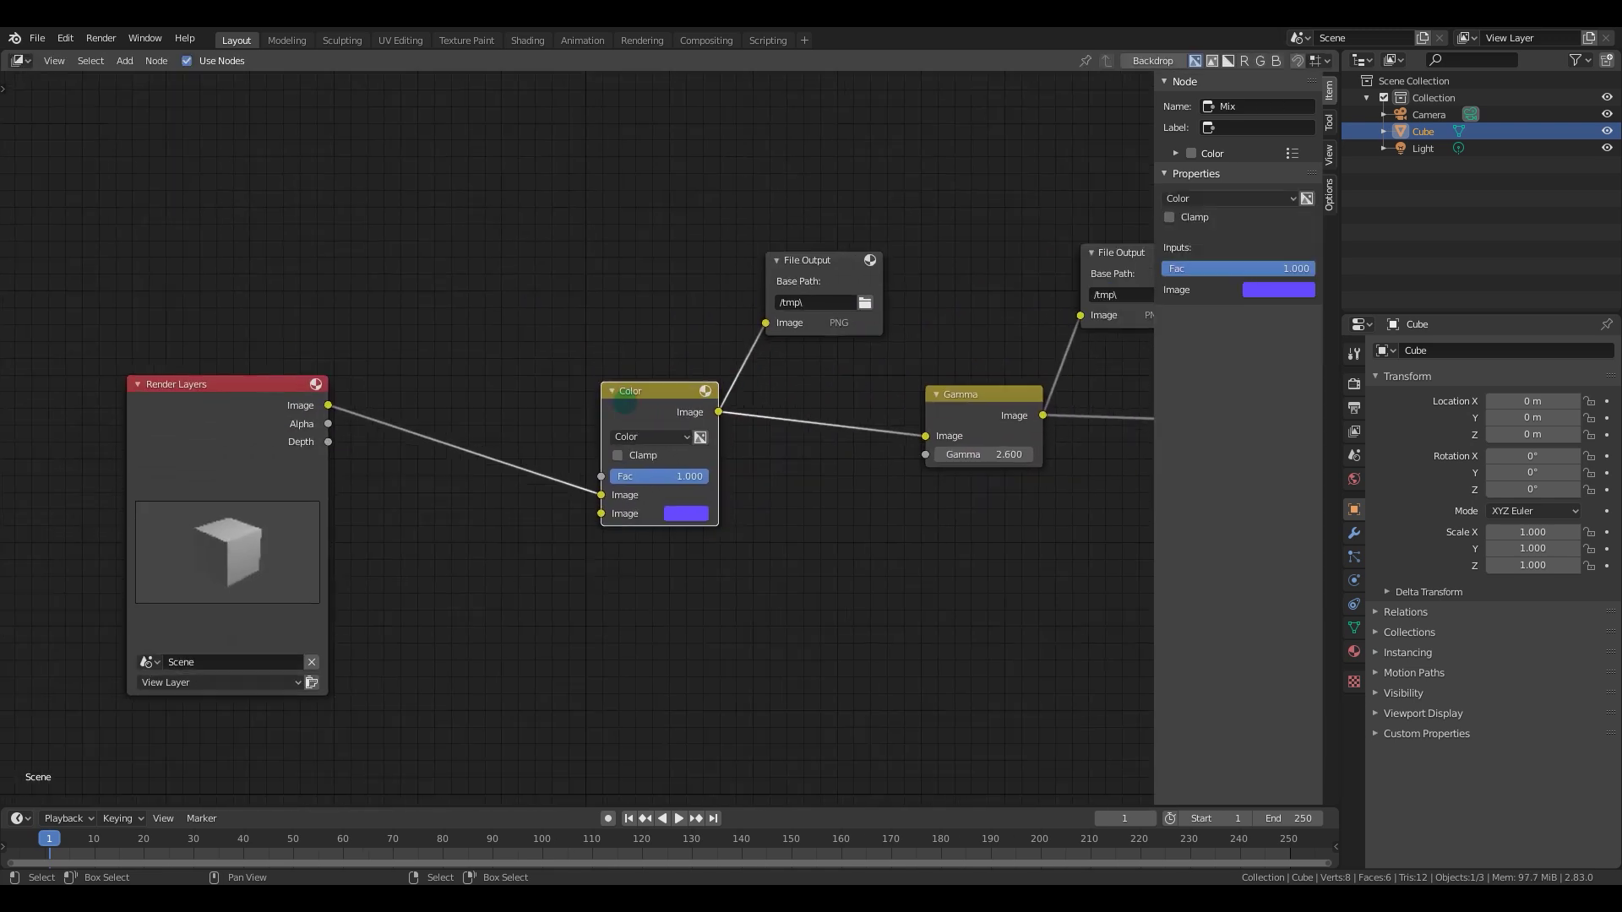
# Examine the red-channel Levels node and its Mean and Std Dev outputs.
pyautogui.scroll(-1, 610, 415)
pyautogui.moveTo(609, 415); pyautogui.dragTo(672, 278, button='middle')
pyautogui.moveTo(343, 319)
pyautogui.mouseDown()
pyautogui.moveTo(328, 324)
pyautogui.moveTo(345, 319)
pyautogui.mouseUp()
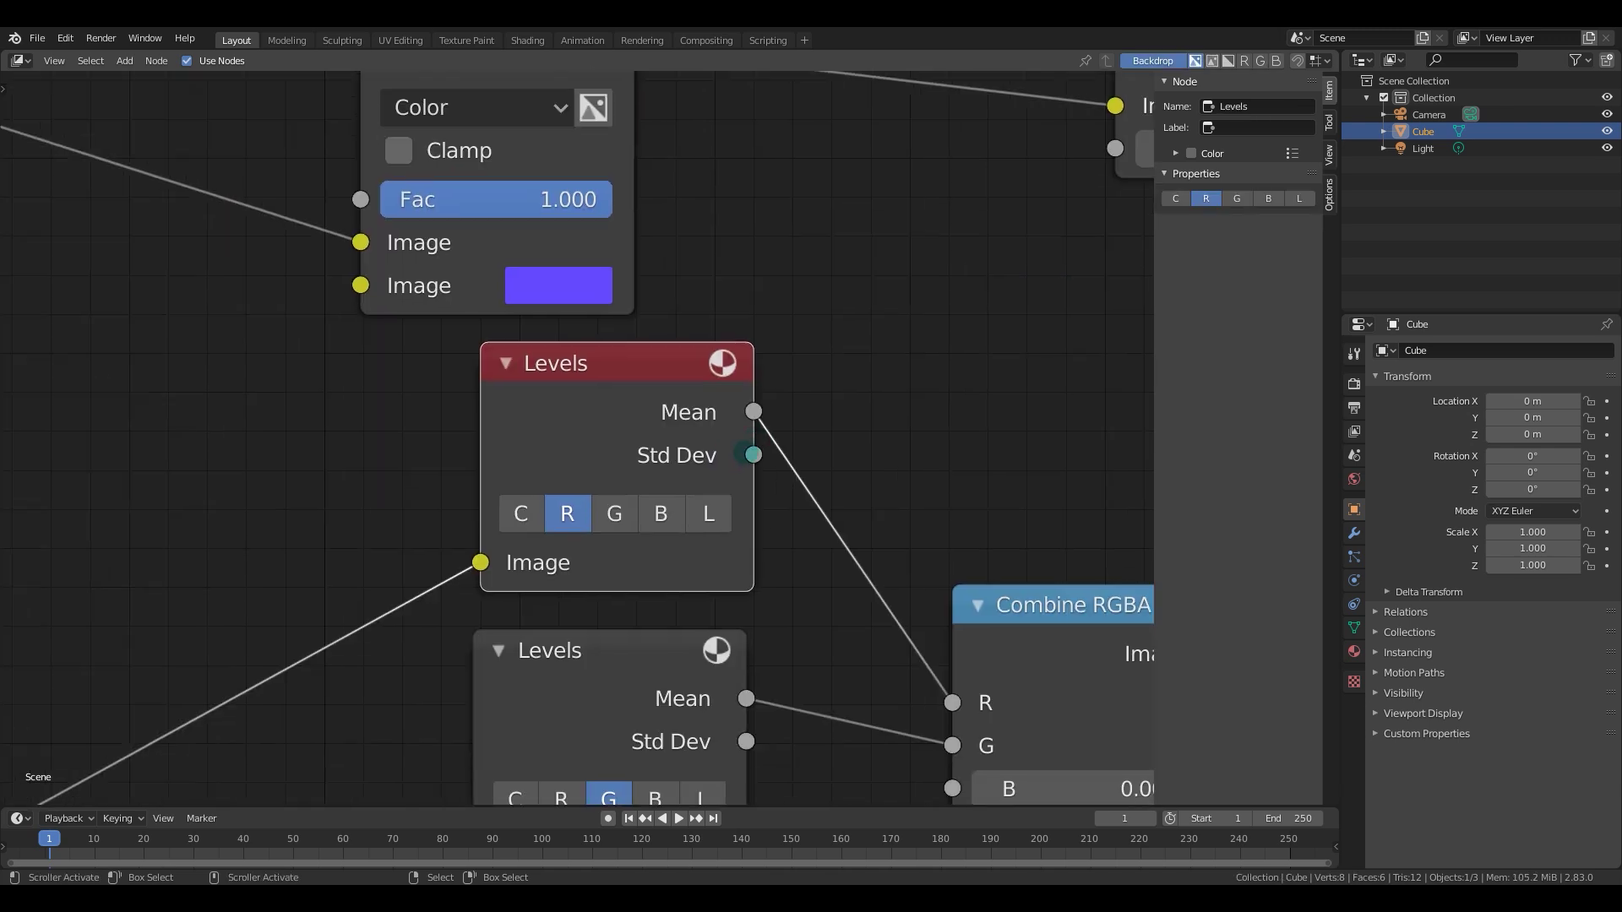
pyautogui.moveTo(727, 454); pyautogui.dragTo(621, 484, button='middle')
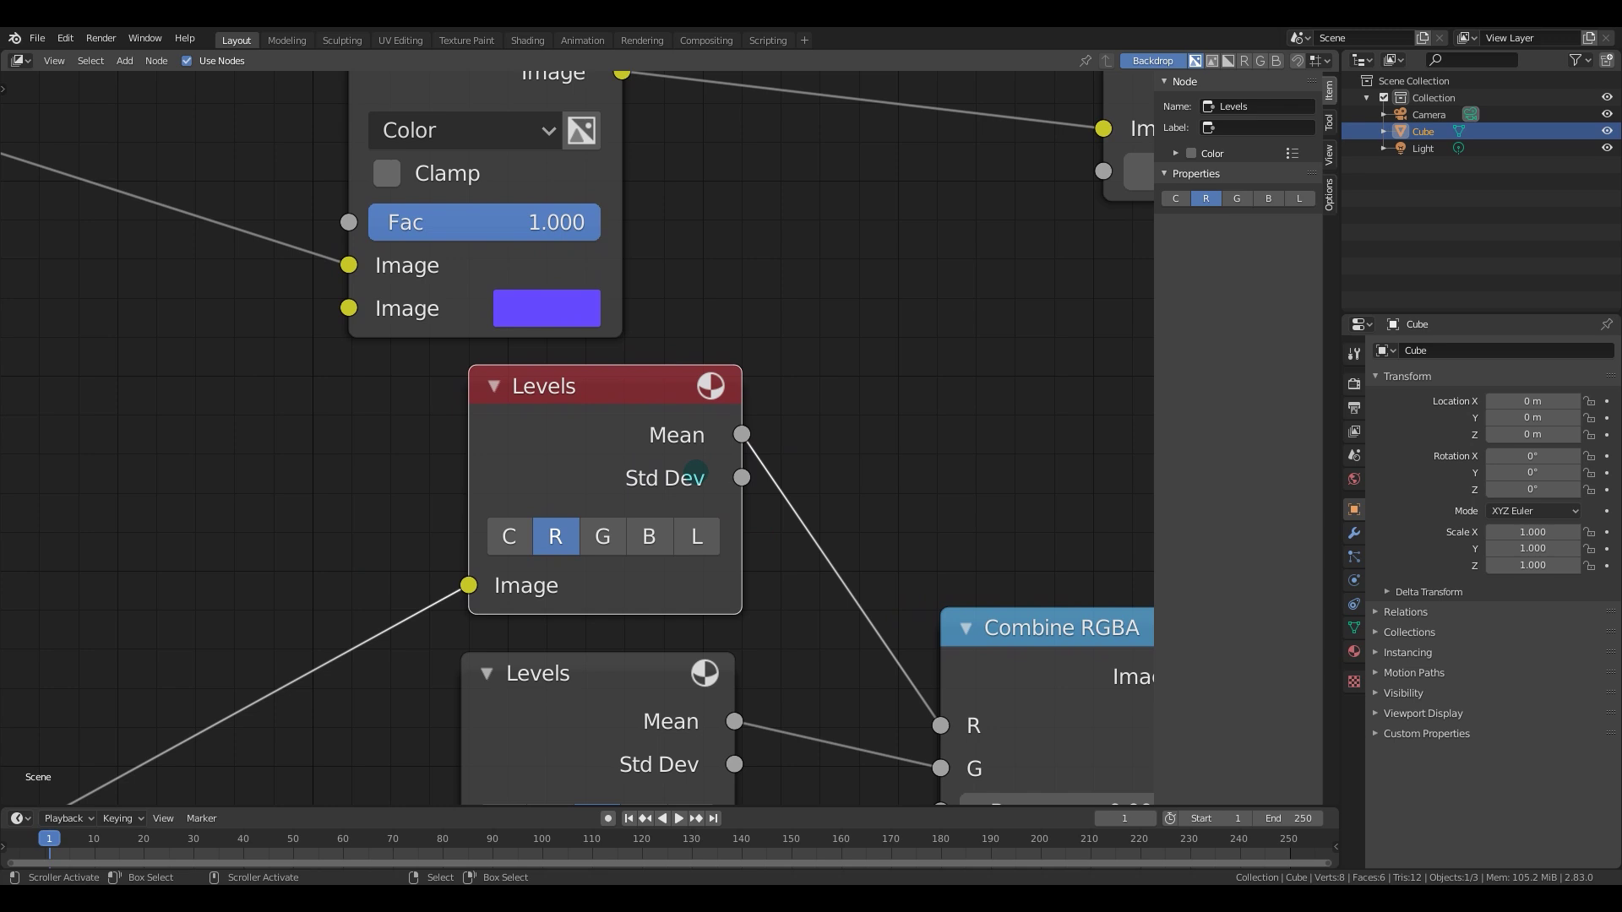
pyautogui.moveTo(741, 434); pyautogui.dragTo(845, 405)
pyautogui.moveTo(742, 477); pyautogui.dragTo(883, 431)
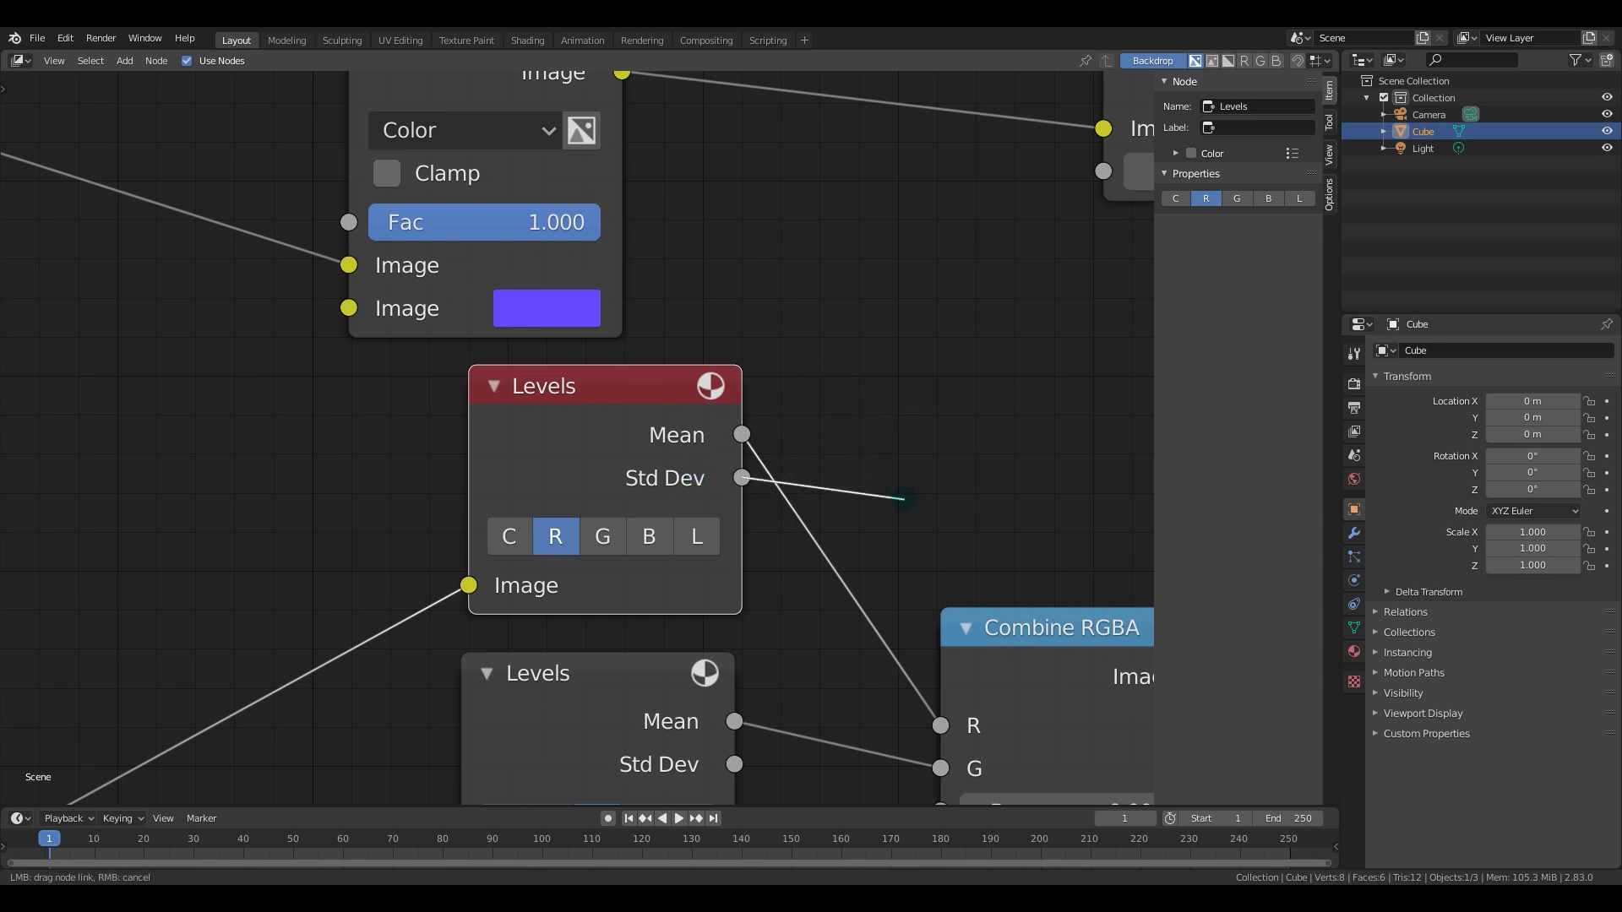
pyautogui.moveTo(902, 498); pyautogui.dragTo(845, 507)
# Examine how the image feeds the three Levels nodes and how their means enter the Combine RGBA node.
pyautogui.scroll(-2, 714, 525)
pyautogui.scroll(-1, 715, 525)
pyautogui.moveTo(803, 503); pyautogui.dragTo(806, 519, button='middle')
pyautogui.scroll(2, 806, 518)
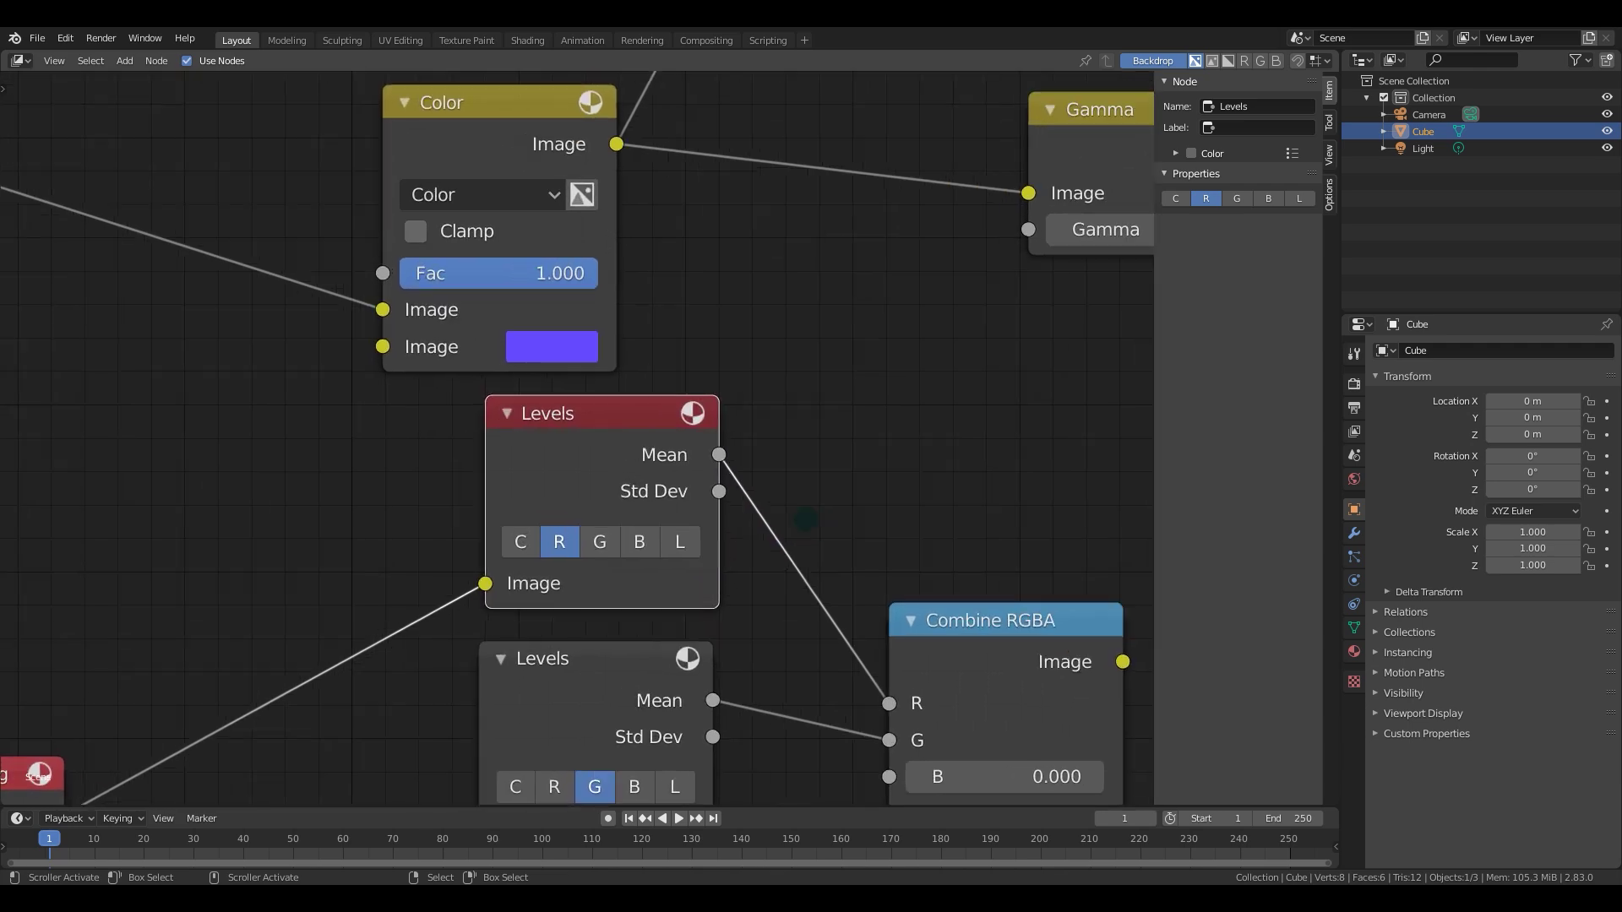
pyautogui.scroll(-3, 794, 519)
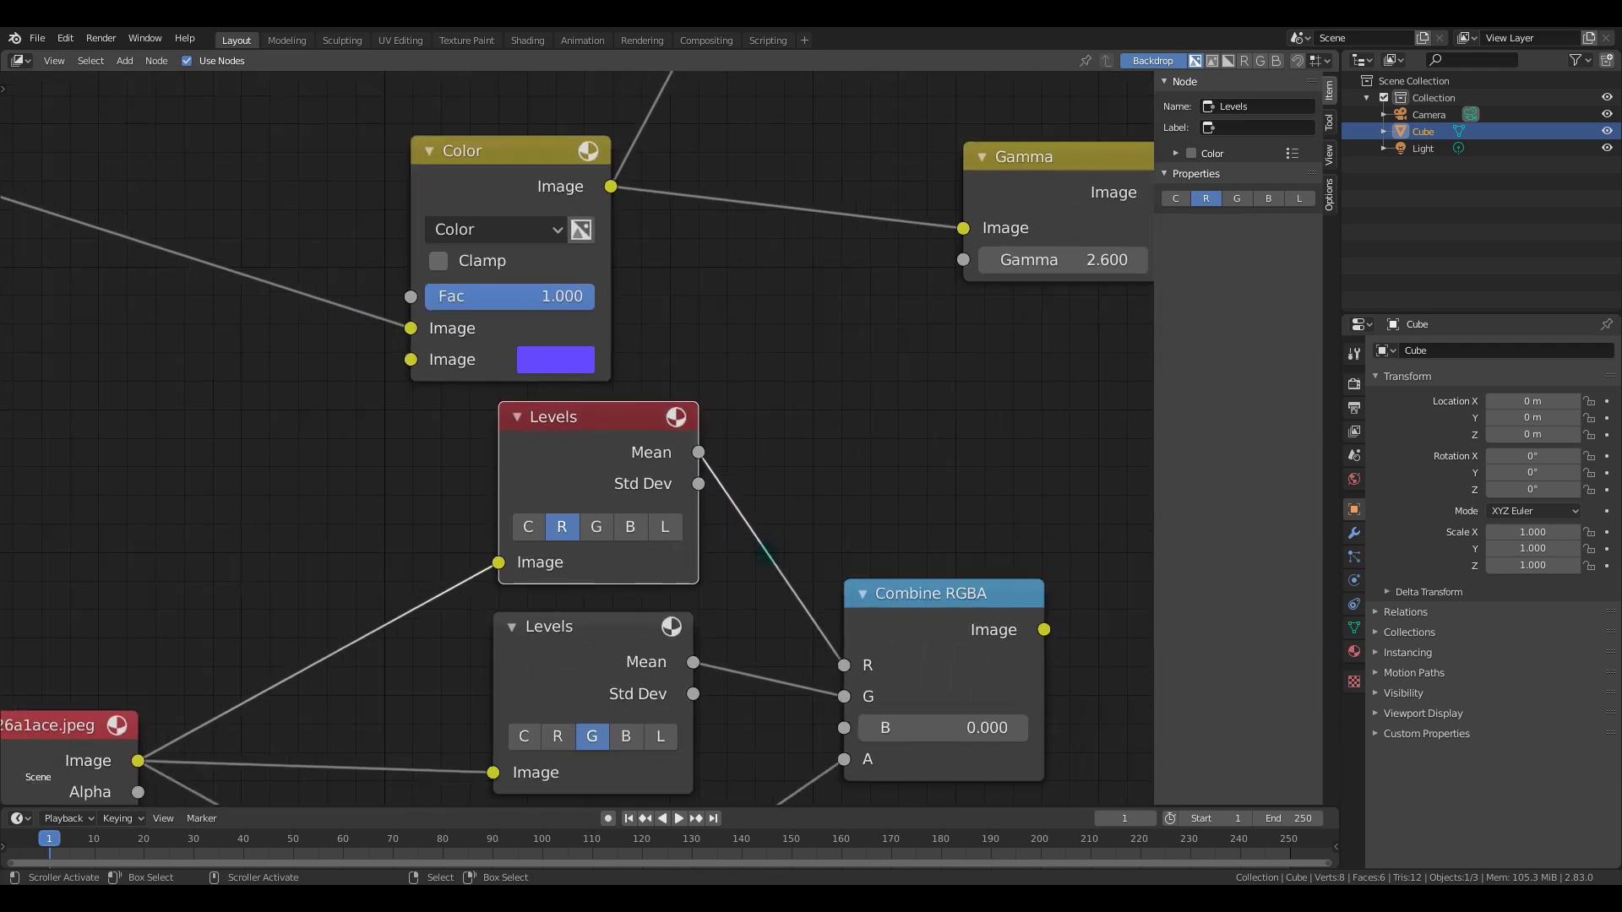
pyautogui.moveTo(794, 519); pyautogui.dragTo(789, 467, button='middle')
pyautogui.scroll(-1, 570, 502)
pyautogui.moveTo(550, 492); pyautogui.dragTo(502, 489, button='middle')
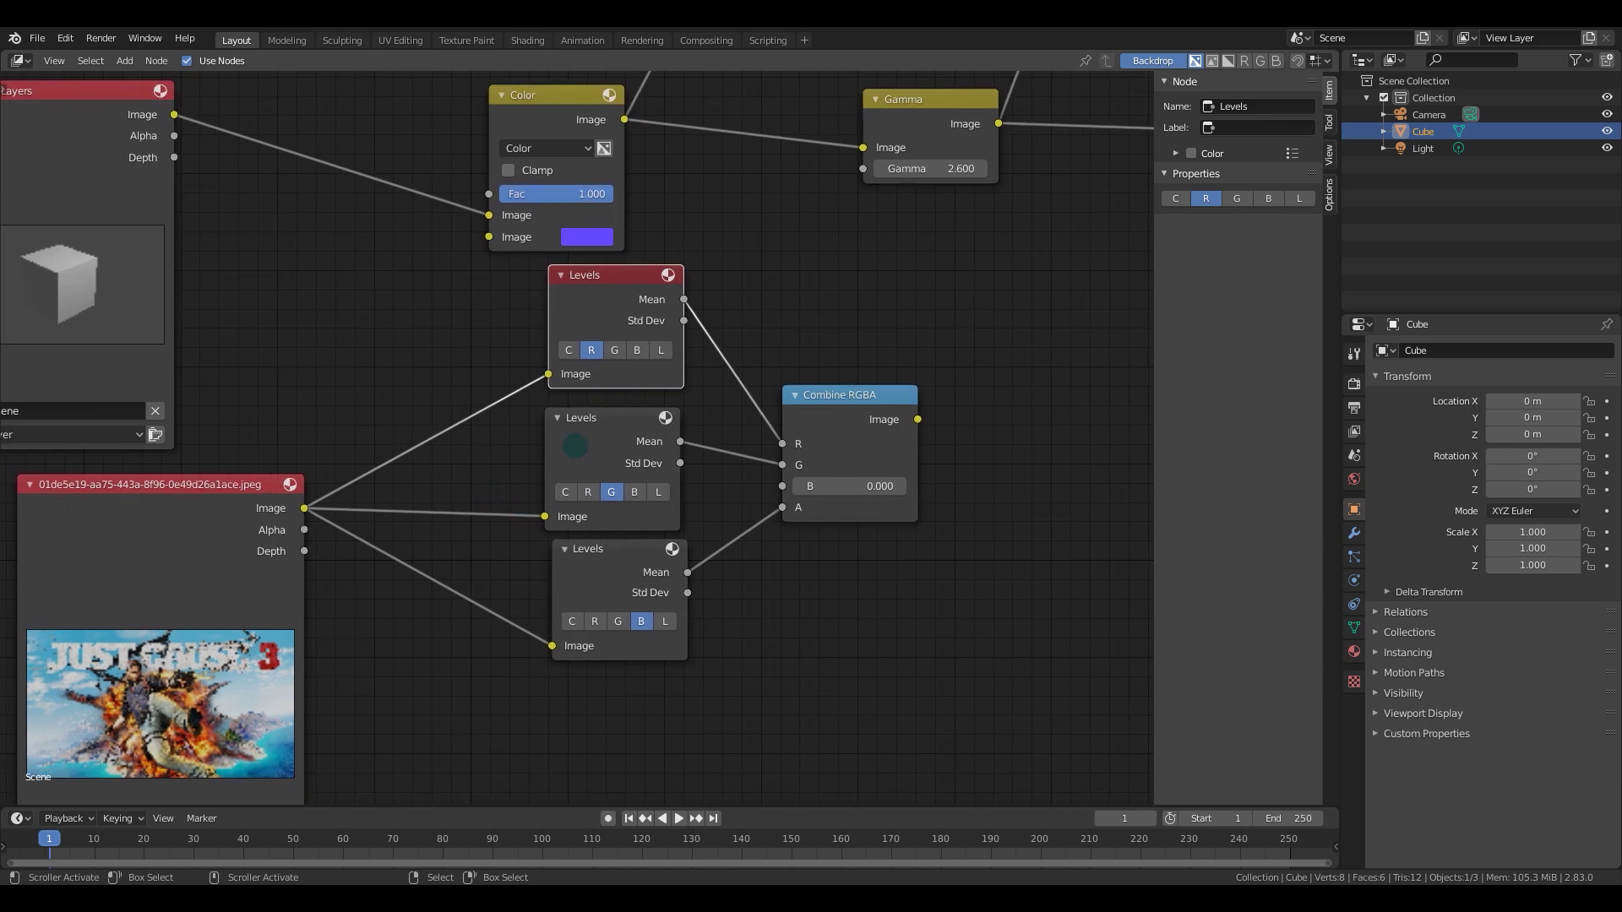
# Move the blue-channel Levels link from the Combine RGBA node's A input to B and preview the result in a Viewer.
pyautogui.moveTo(574, 445); pyautogui.dragTo(605, 417, button='middle')
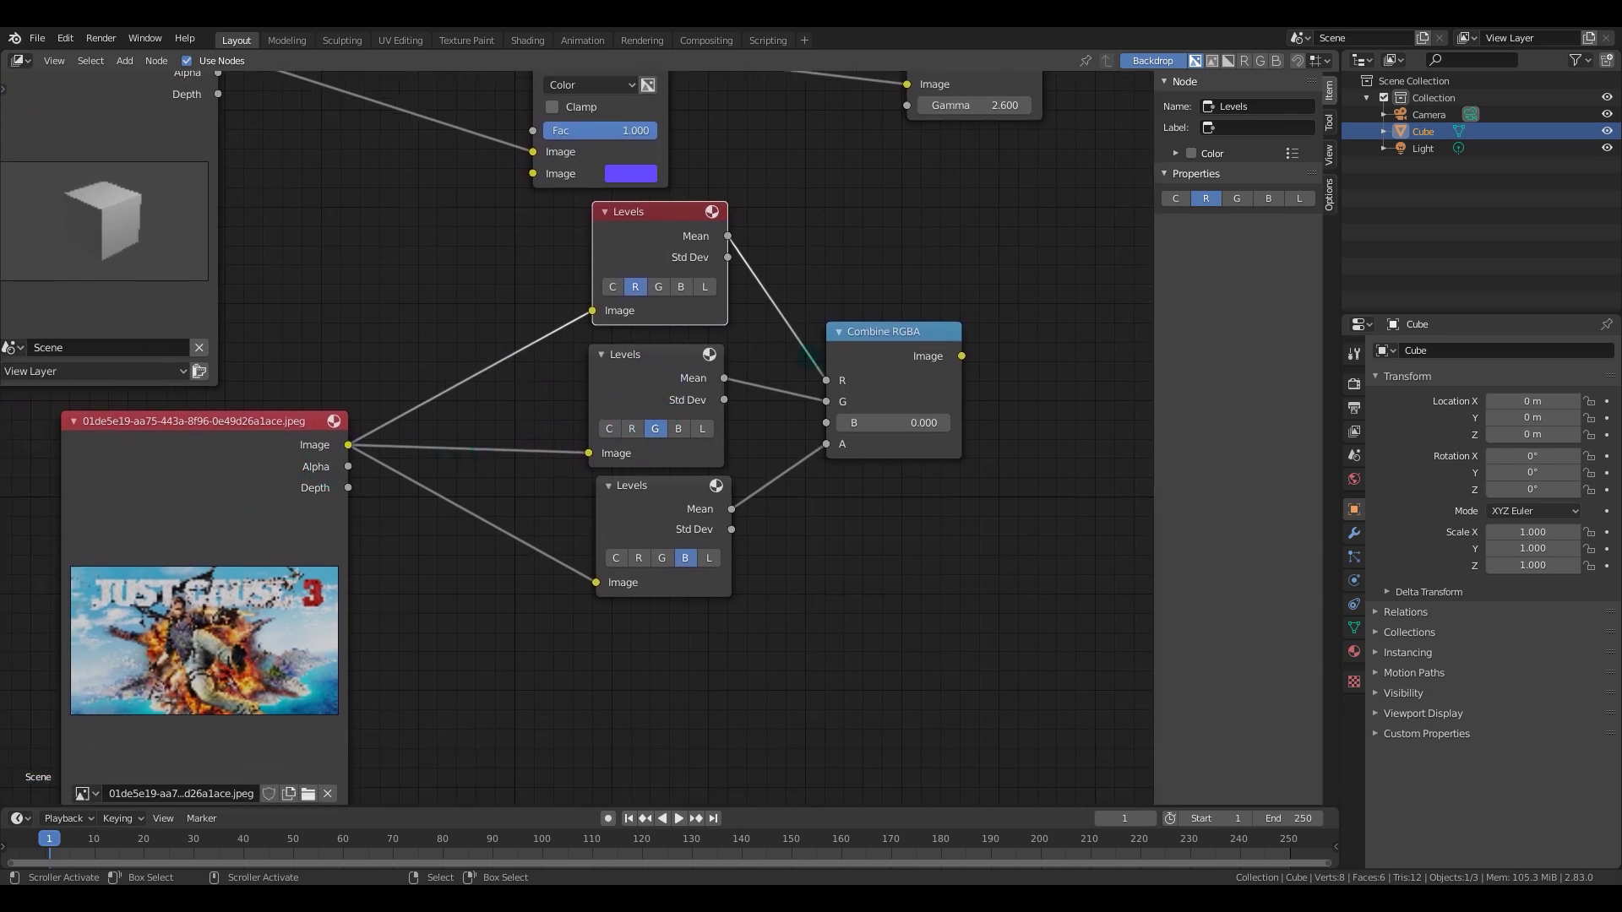
pyautogui.moveTo(826, 443); pyautogui.dragTo(826, 423)
pyautogui.moveTo(853, 384); pyautogui.dragTo(820, 410, button='middle')
pyautogui.keyDown('ctrl'); pyautogui.keyDown('shift'); pyautogui.click(850, 391); pyautogui.keyUp('shift'); pyautogui.keyUp('ctrl')
pyautogui.press('Home')
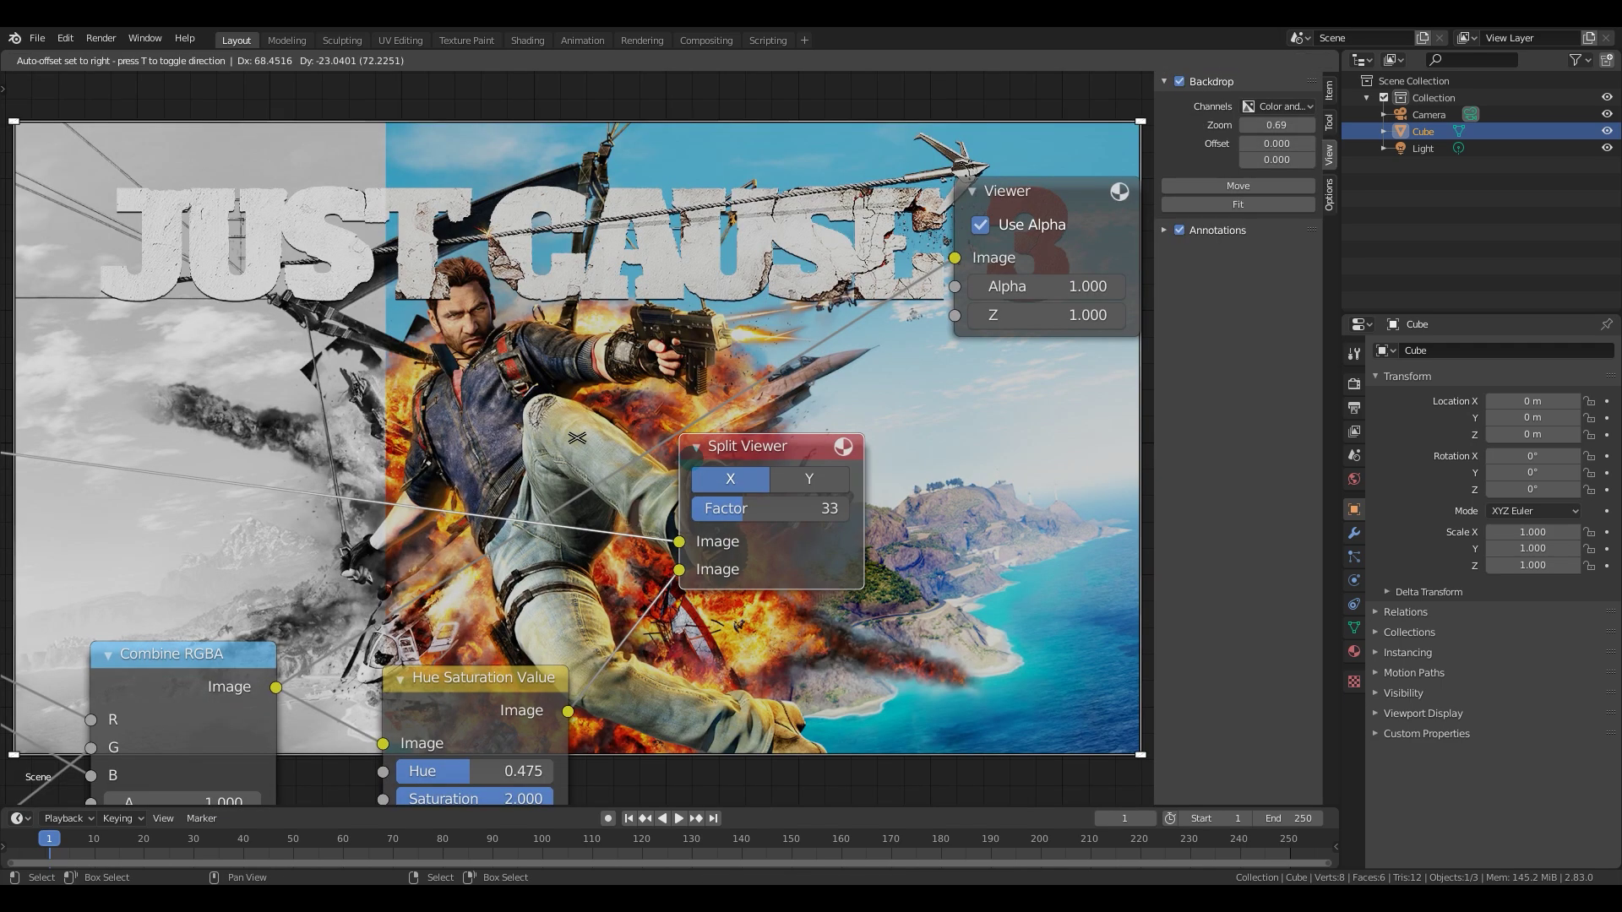
# Reposition the Split Viewer node and set its factor to 29.
pyautogui.moveTo(642, 457); pyautogui.dragTo(577, 438)
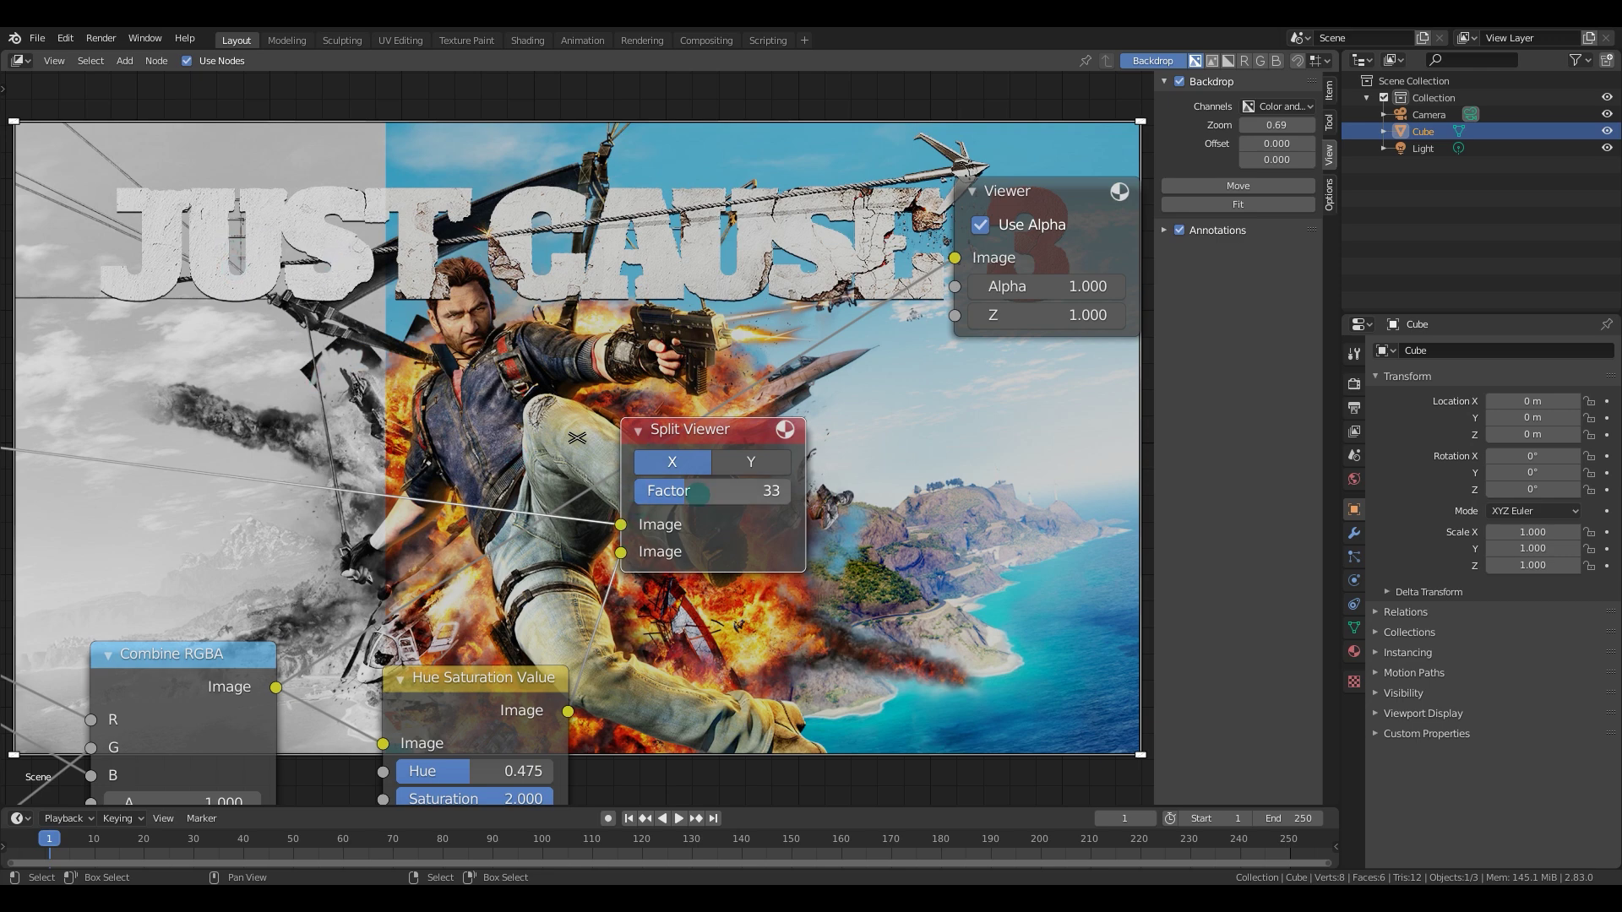
pyautogui.moveTo(693, 492)
pyautogui.mouseDown()
pyautogui.moveTo(752, 491)
pyautogui.moveTo(680, 491)
pyautogui.mouseUp()
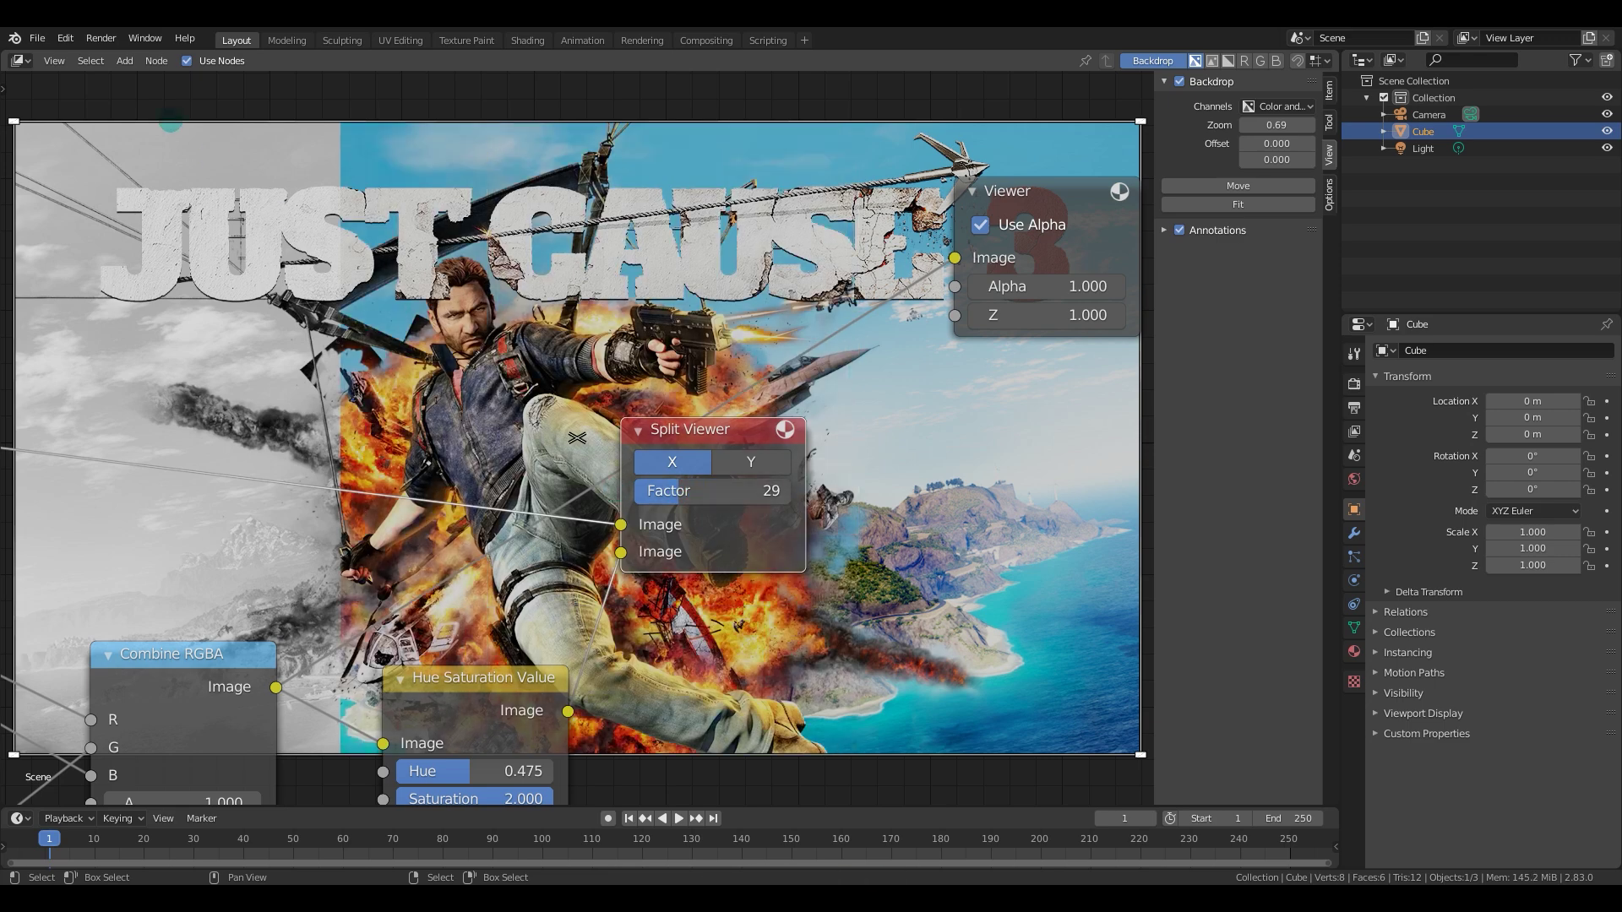
# Switch the compositor area to the Image Editor and display the Viewer Node image in it.
pyautogui.click(20, 60)
pyautogui.click(87, 143)
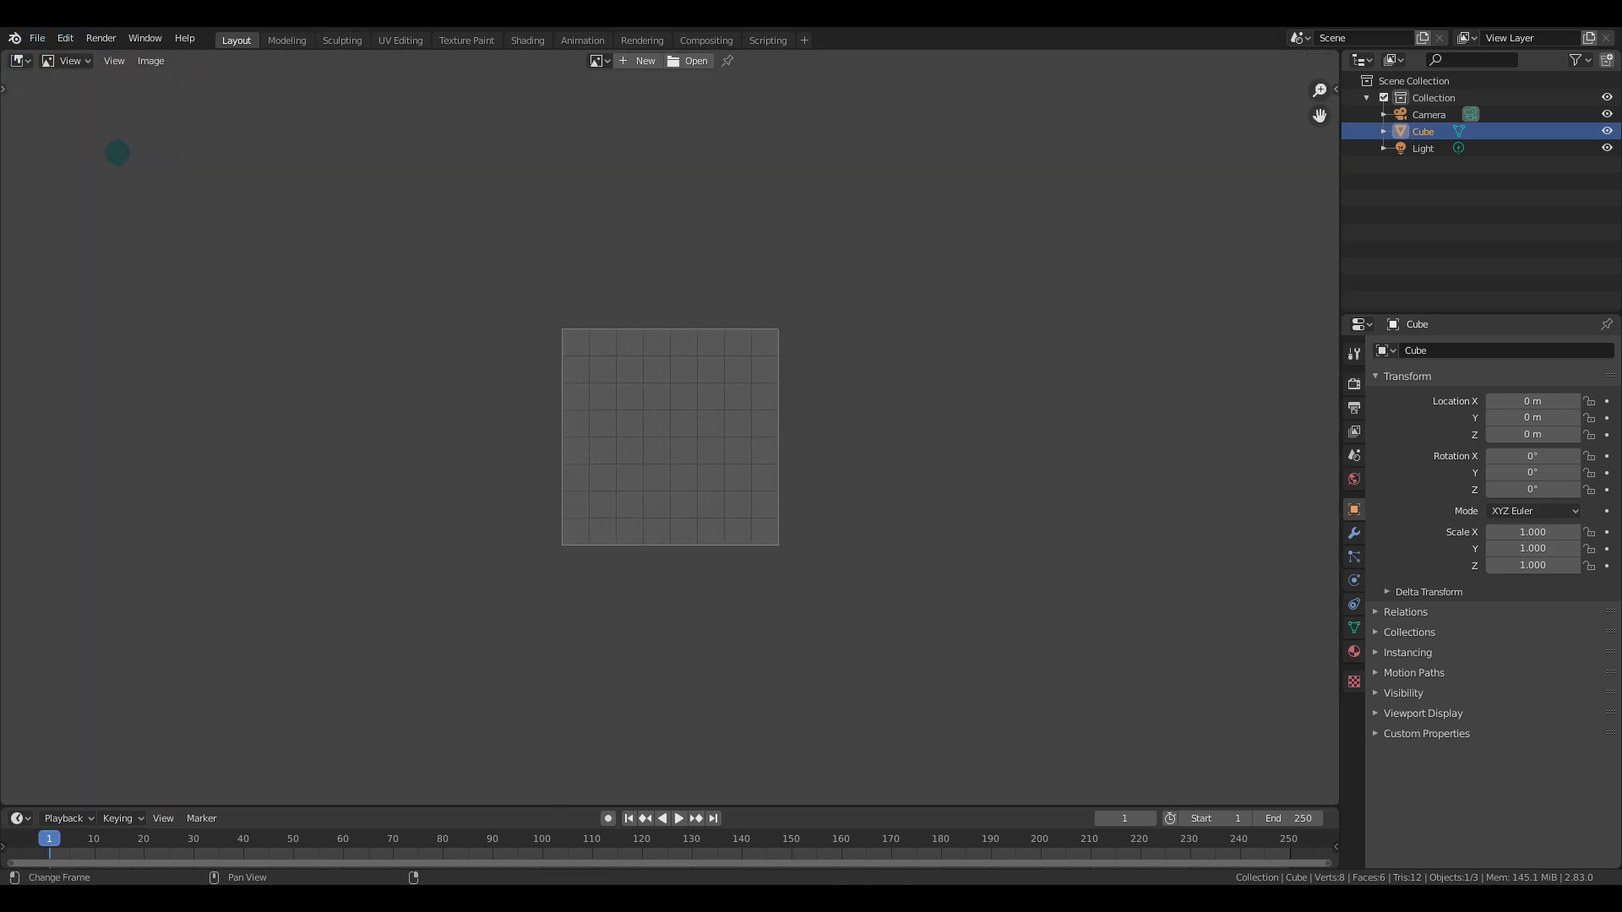
pyautogui.click(597, 61)
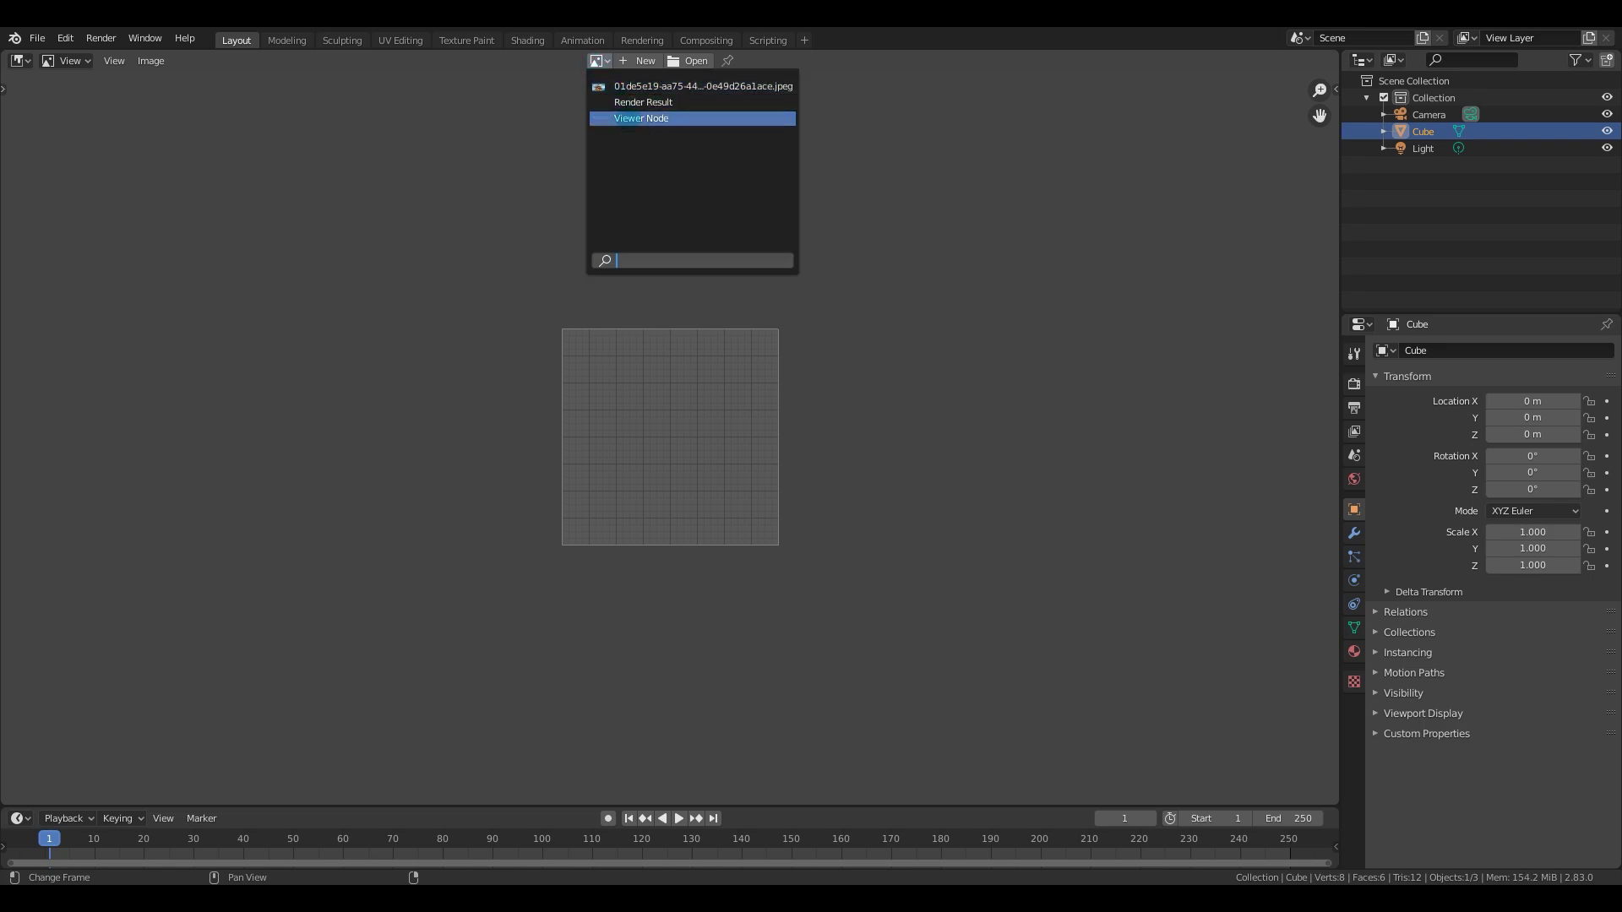
pyautogui.click(608, 115)
pyautogui.scroll(-2, 574, 289)
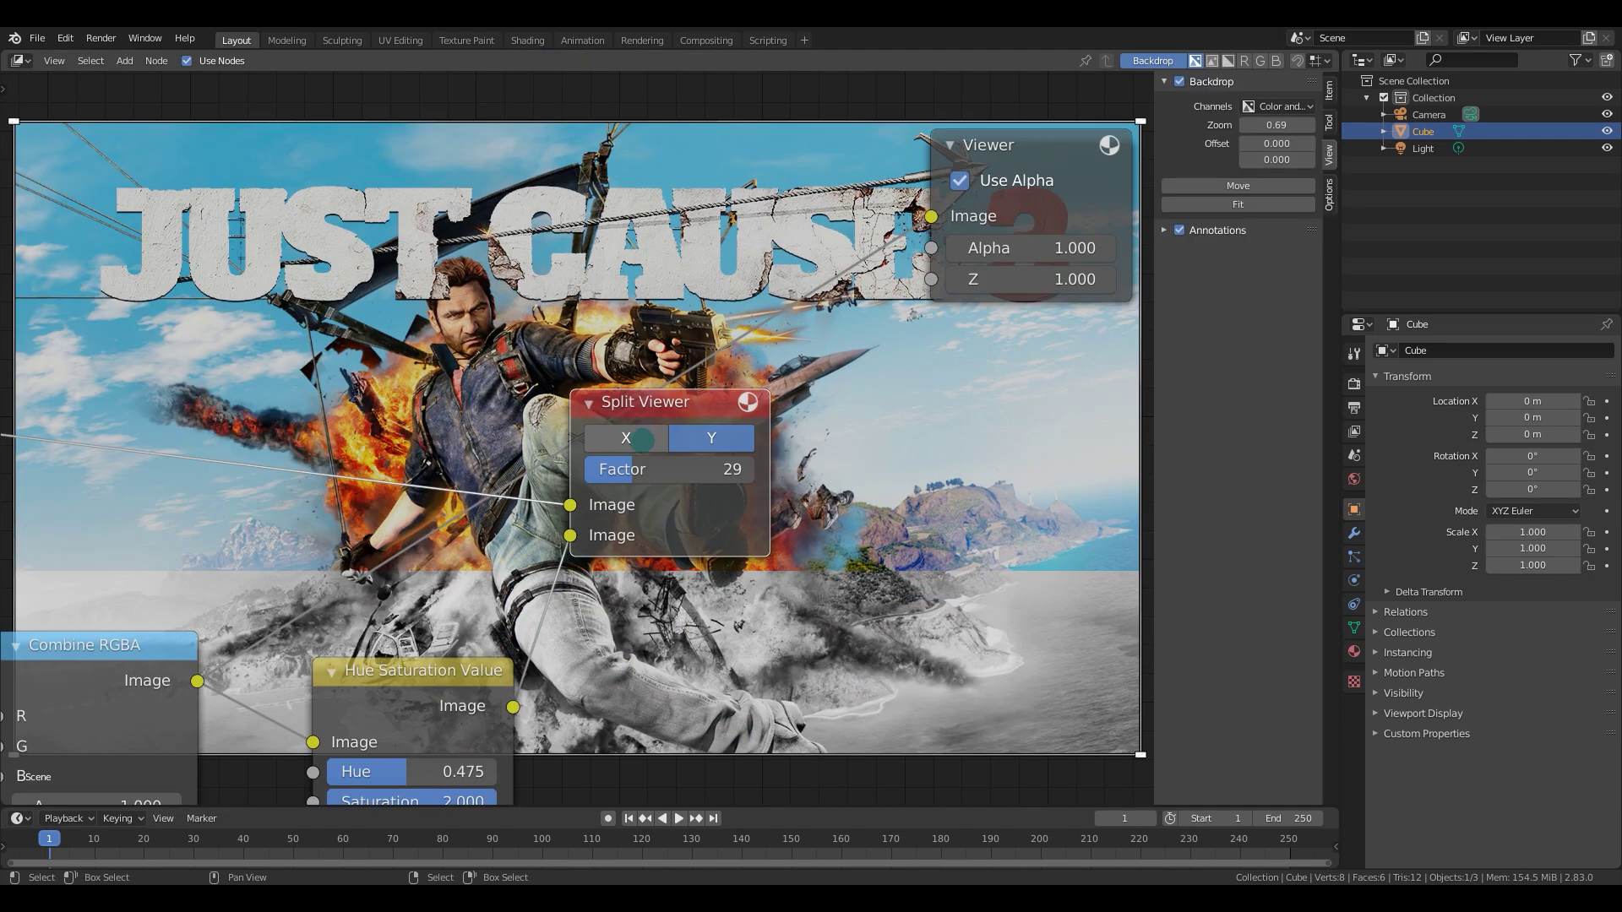
# Switch the Split Viewer node's split axis to X and back to Y.
pyautogui.click(643, 438)
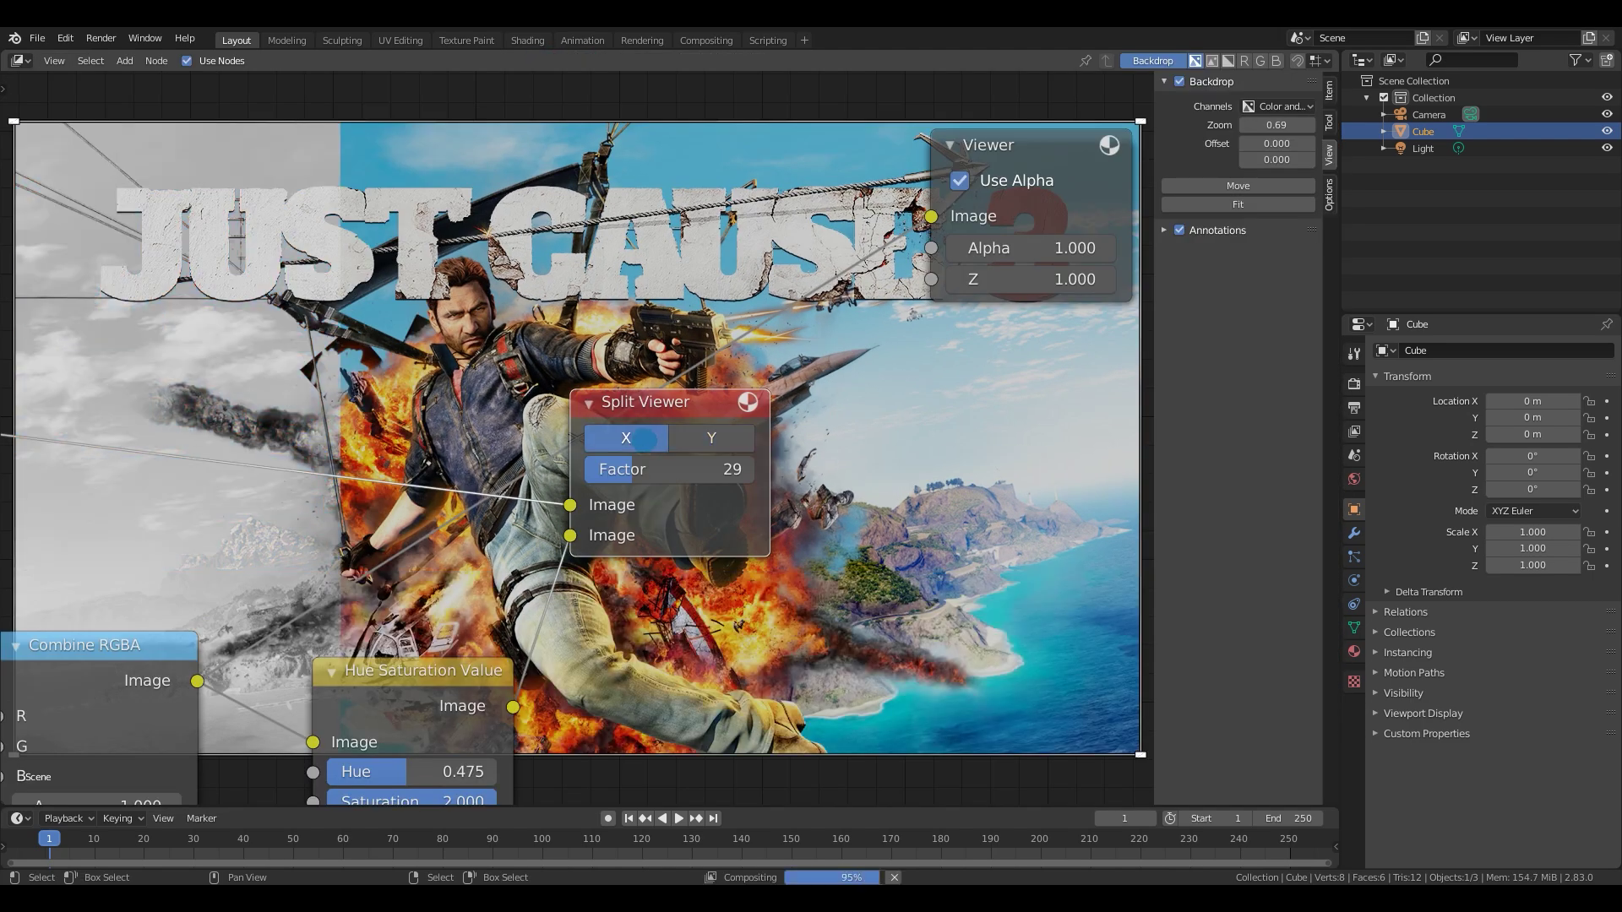
pyautogui.click(674, 433)
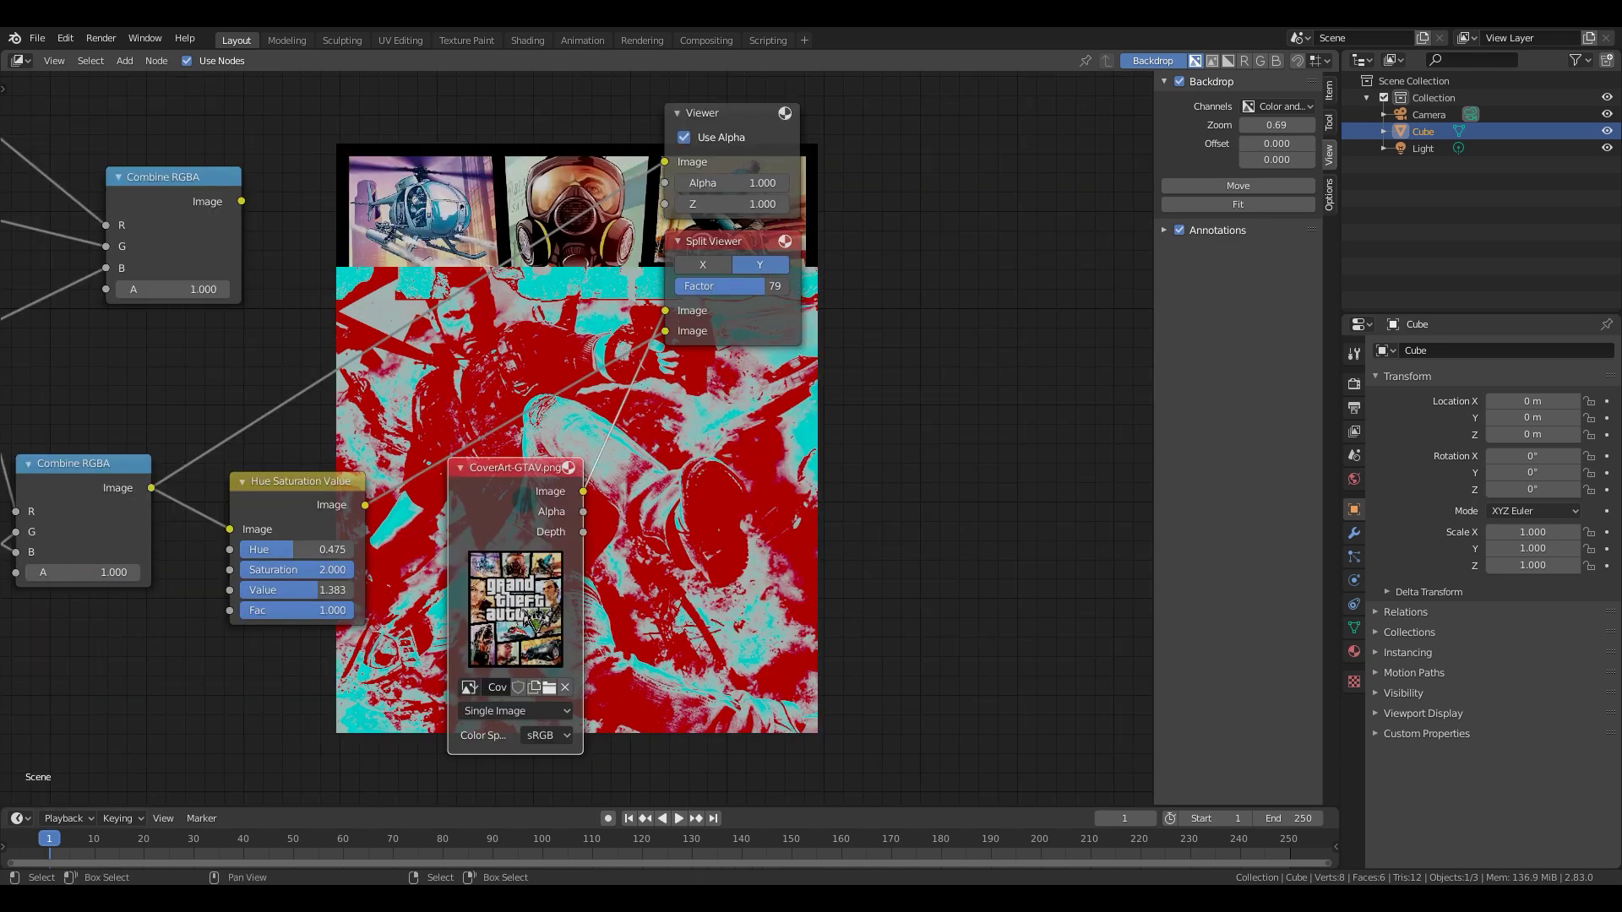
# Reposition the CoverArt-GTAV.png and Split Viewer nodes, and preview the Viewer node's output in the backdrop.
pyautogui.moveTo(520, 505)
pyautogui.mouseDown()
pyautogui.moveTo(534, 495)
pyautogui.moveTo(524, 507)
pyautogui.mouseUp()
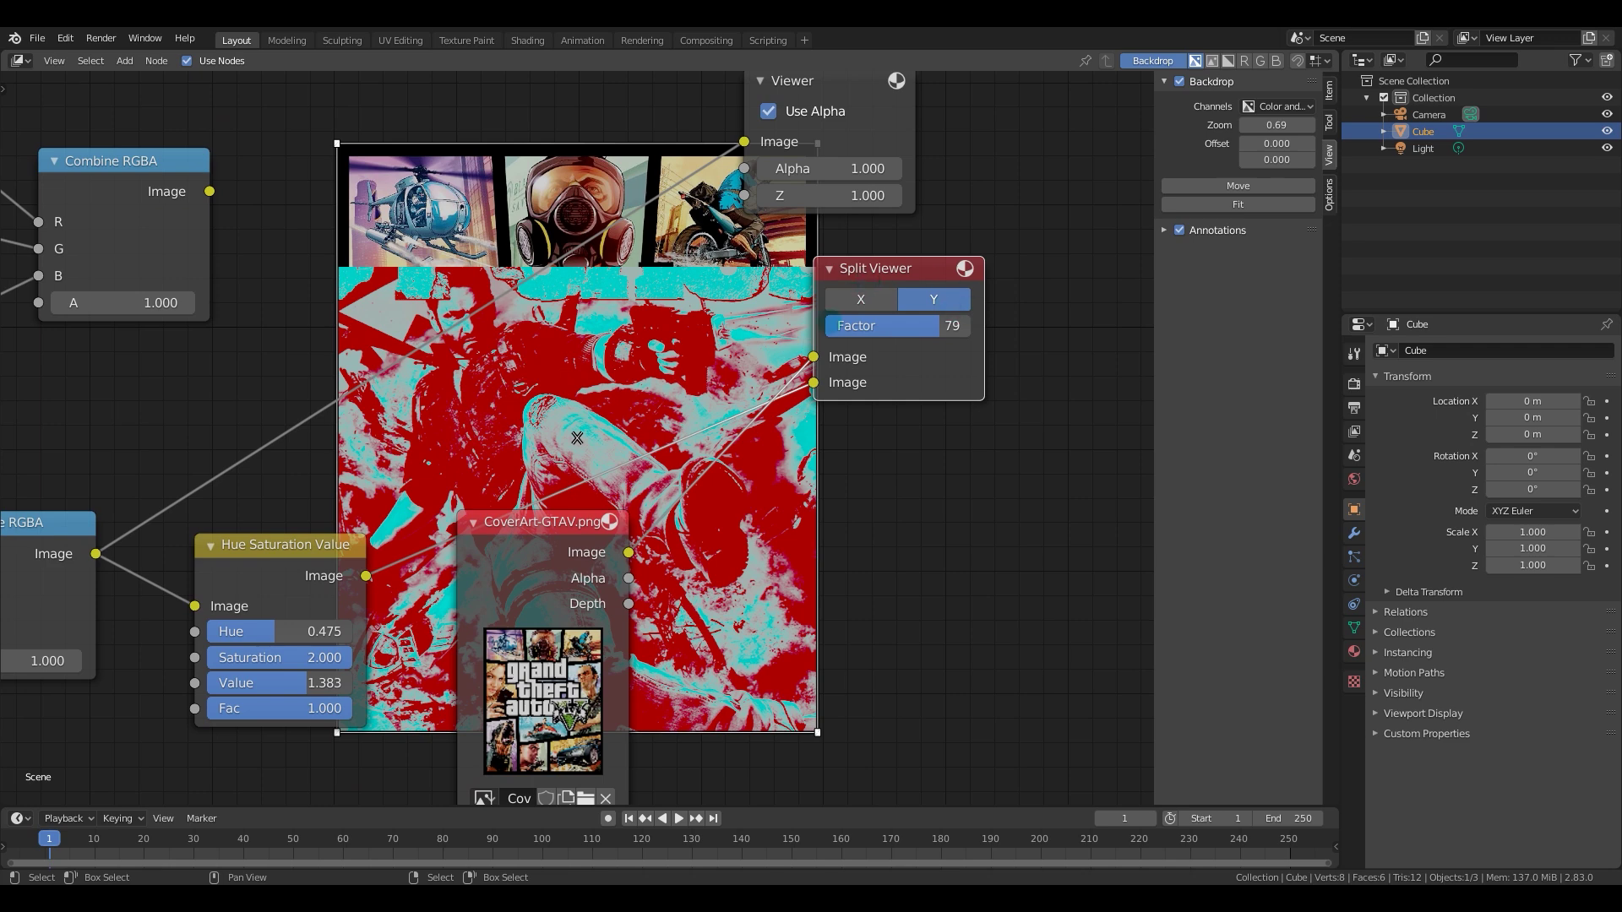
pyautogui.moveTo(676, 427); pyautogui.dragTo(681, 448, button='middle')
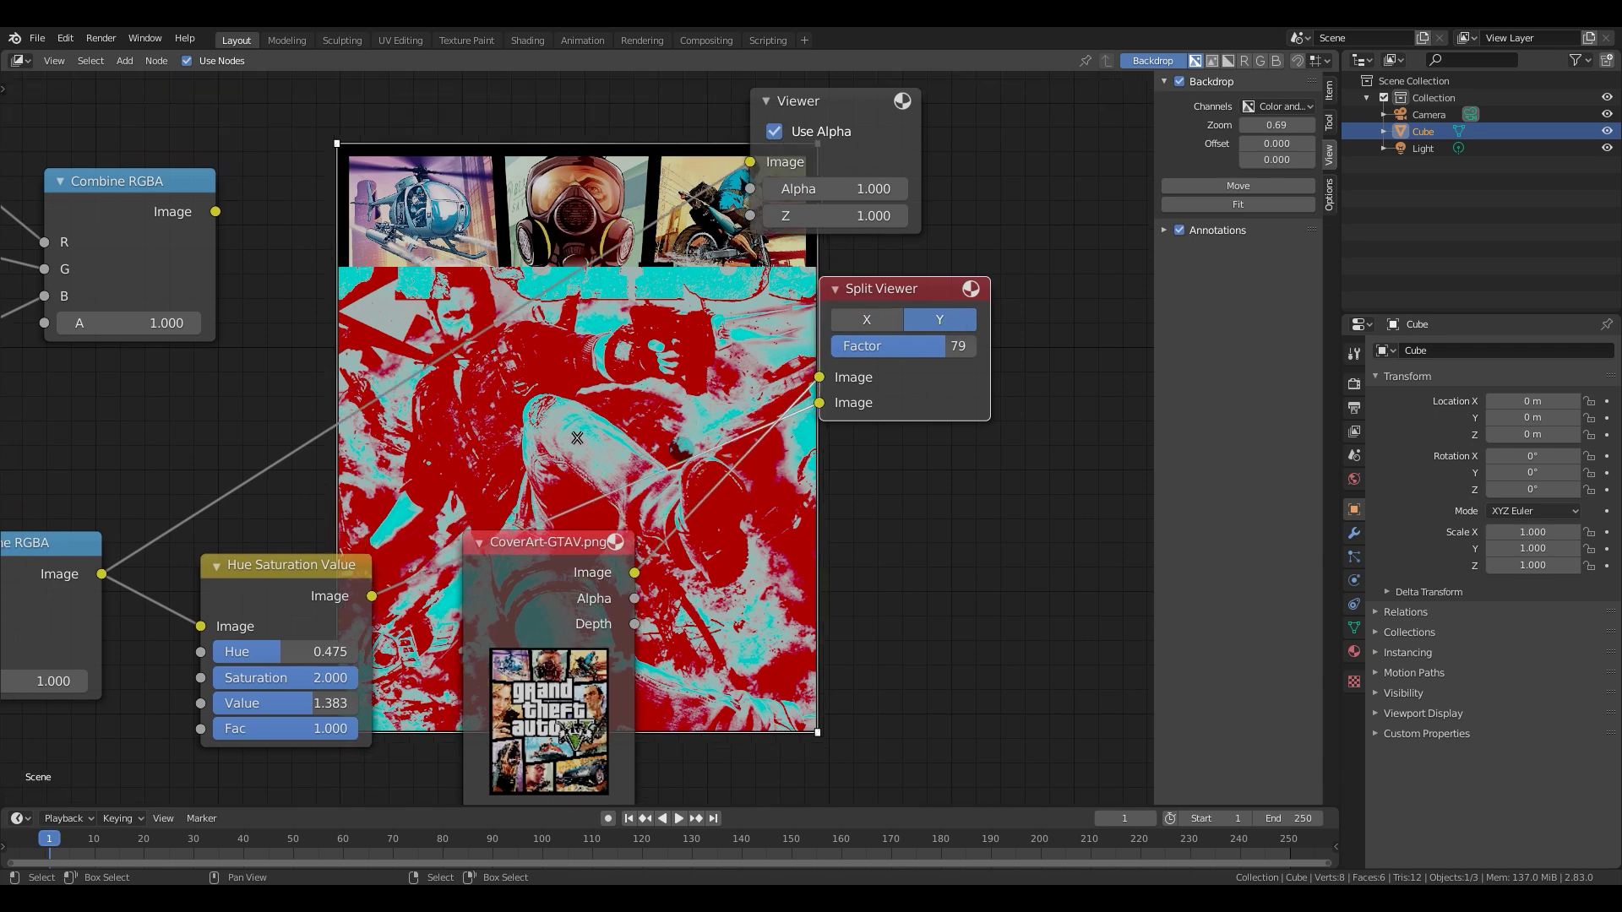
pyautogui.moveTo(681, 449); pyautogui.dragTo(651, 446, button='middle')
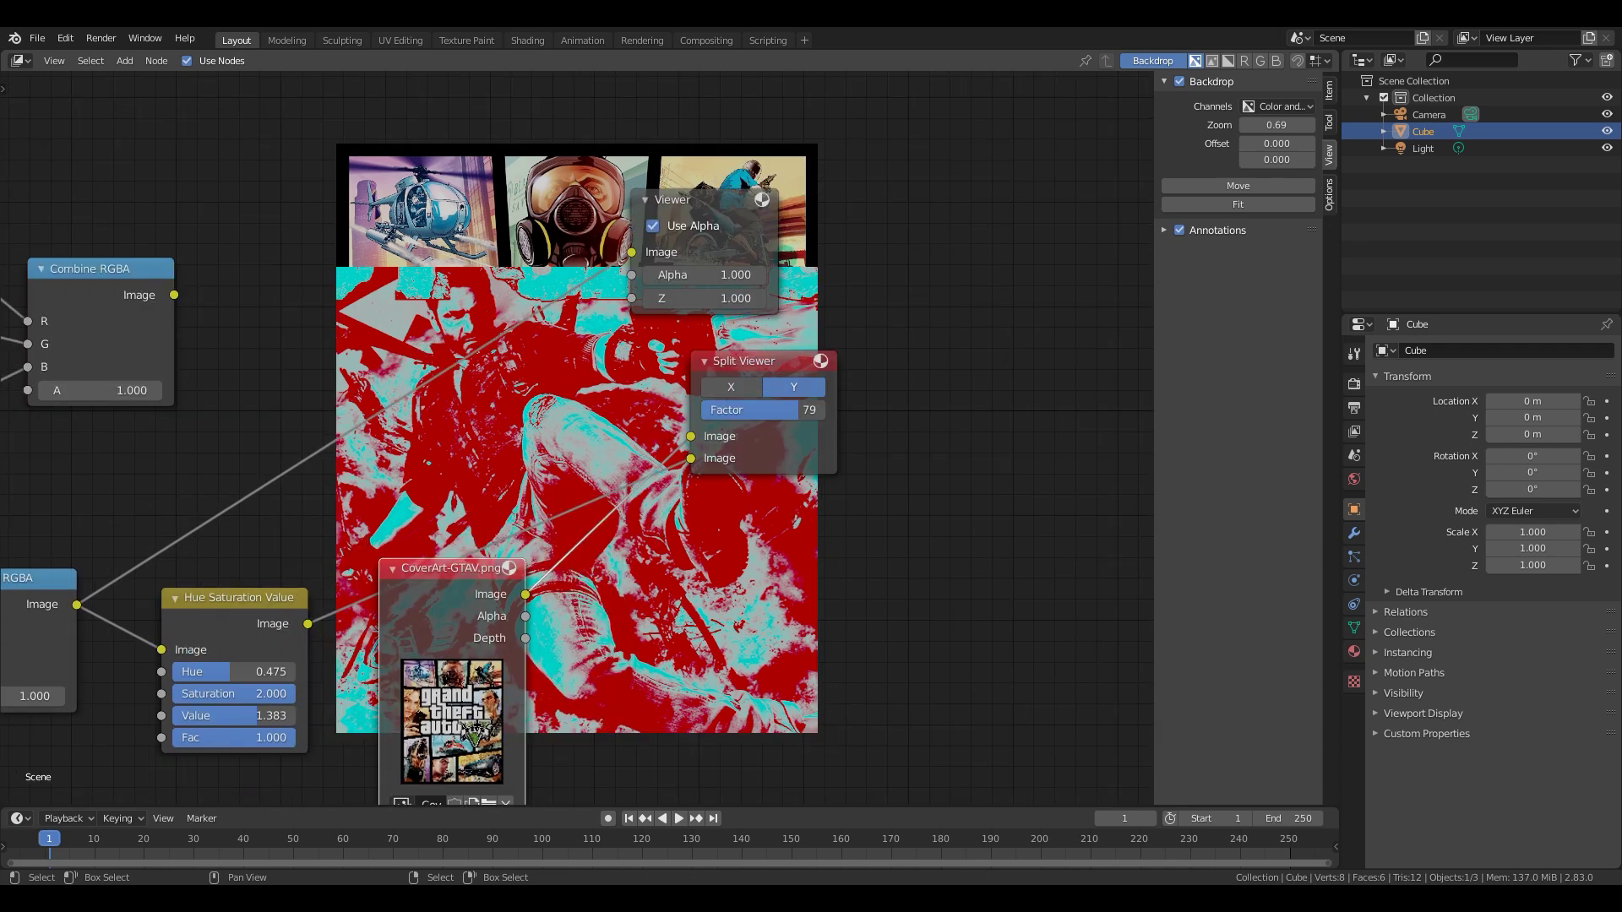
pyautogui.scroll(2, 577, 431)
pyautogui.click(667, 288)
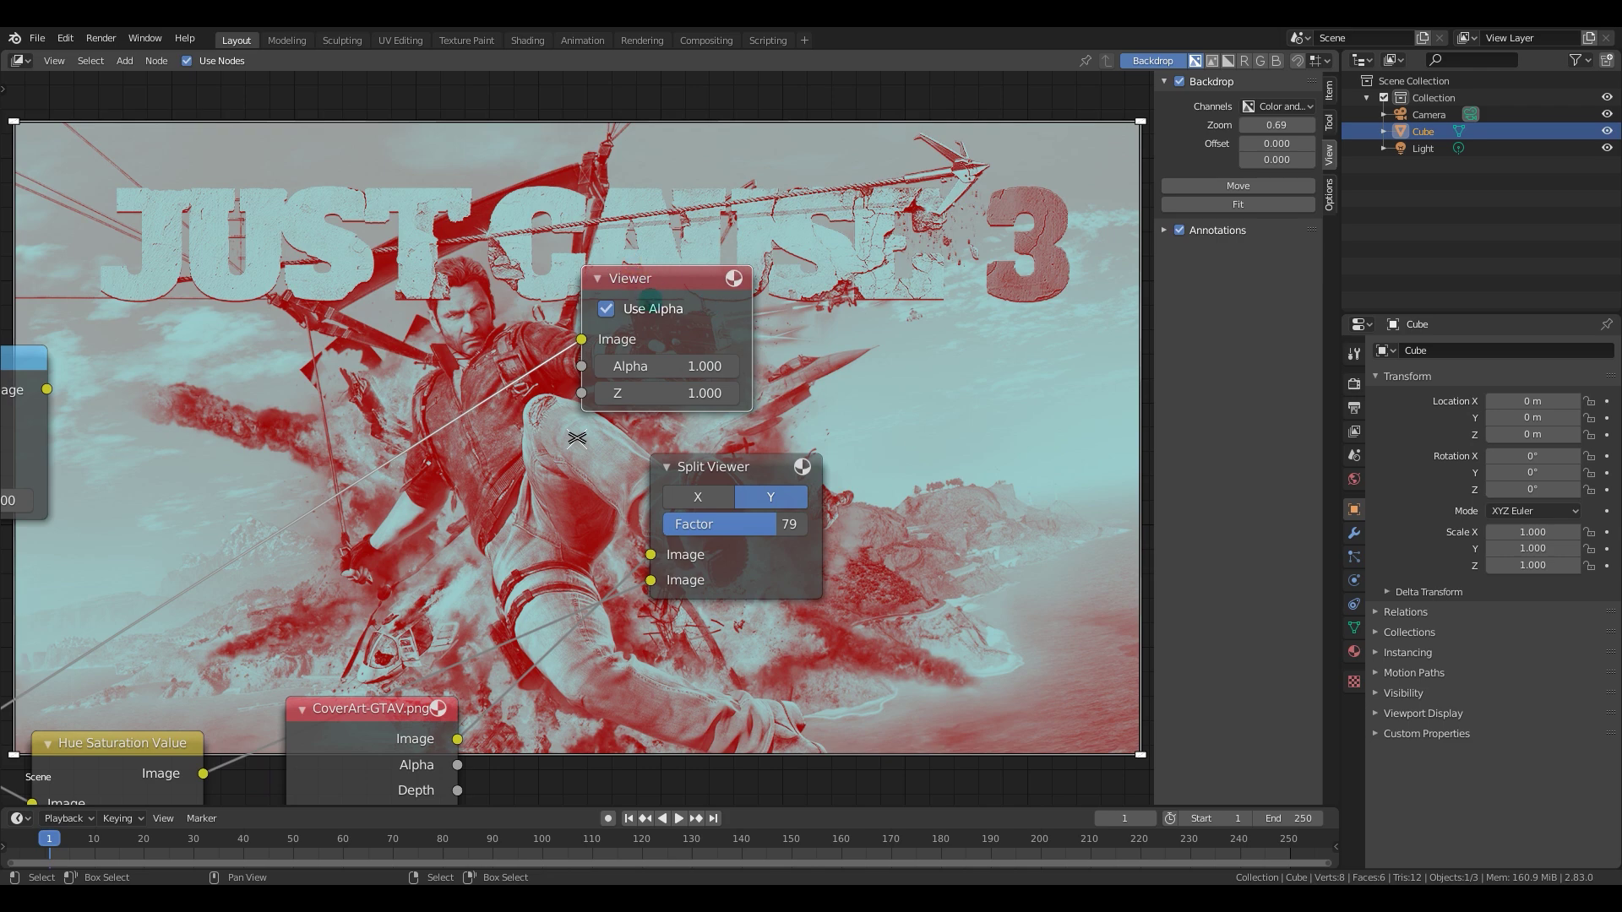
# Connect the upper Combine RGBA node's image to the Split Viewer's first Image input and preview the split in the backdrop.
pyautogui.moveTo(815, 385); pyautogui.dragTo(861, 427, button='middle')
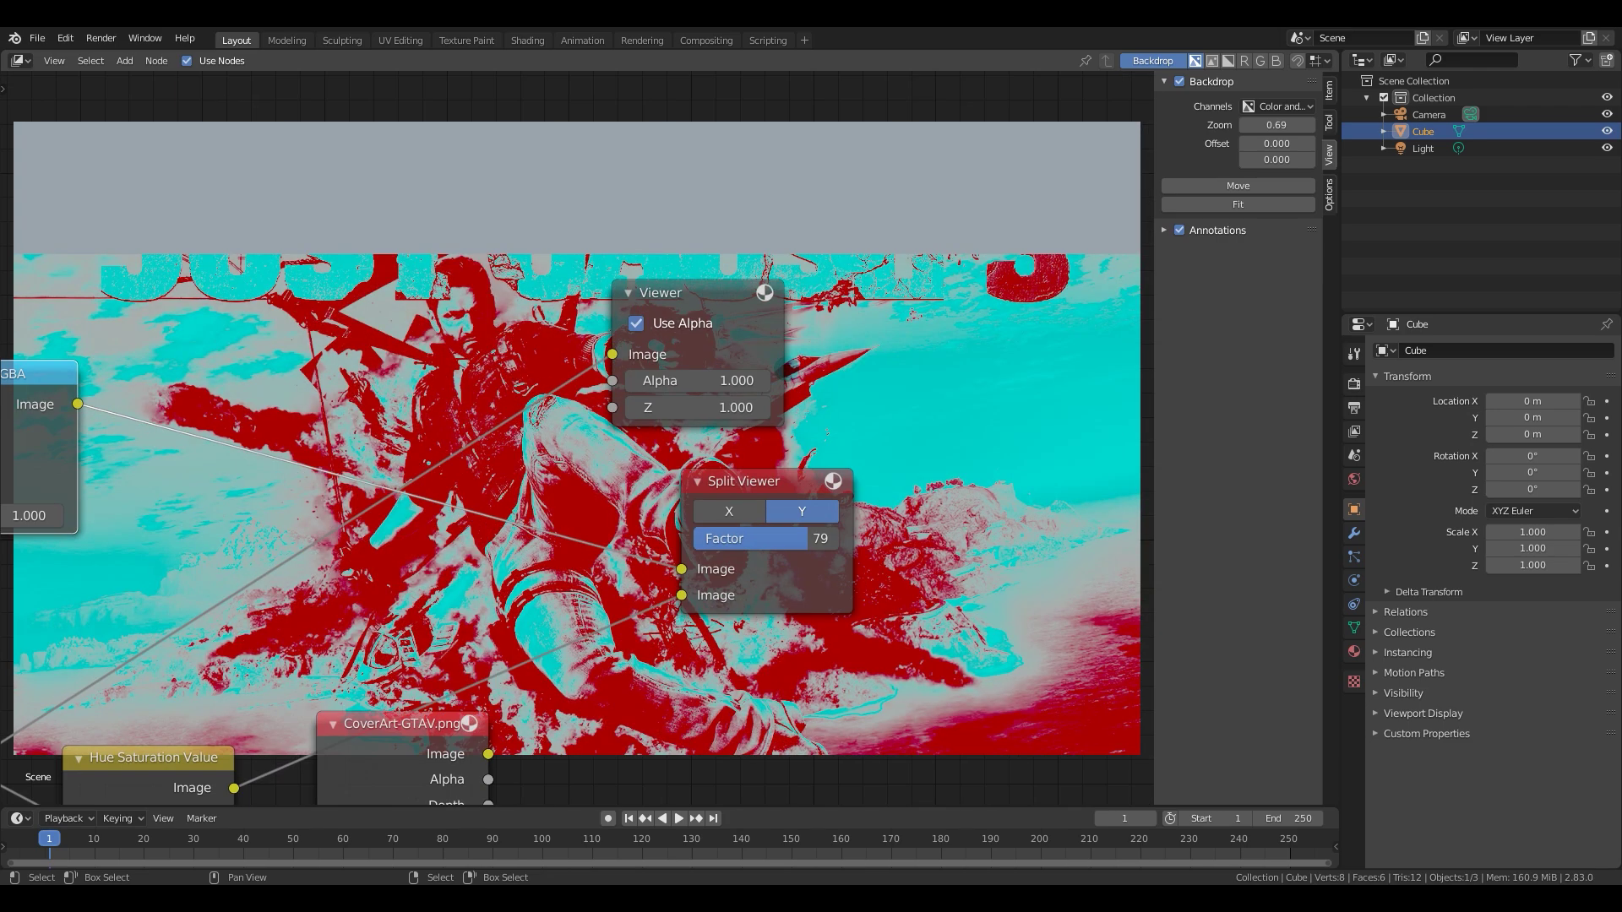
pyautogui.scroll(-2, 787, 372)
pyautogui.scroll(1, 671, 394)
pyautogui.scroll(1, 803, 446)
pyautogui.moveTo(795, 448); pyautogui.dragTo(758, 425, button='middle')
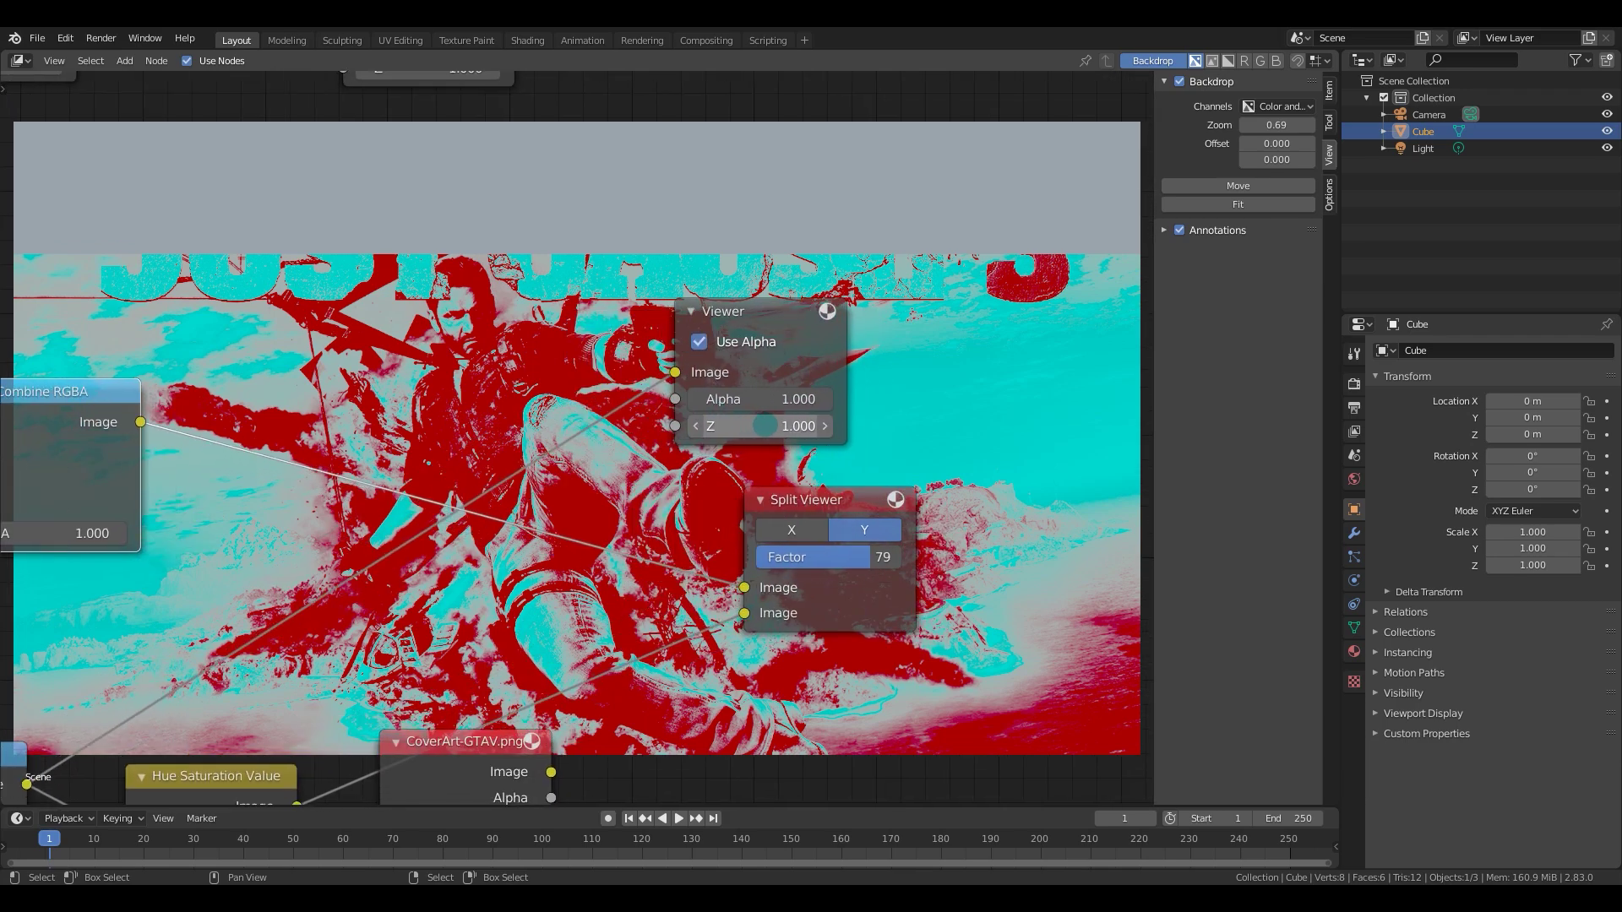
# Toggle the compositor backdrop off and on to compare the node view with and without it.
pyautogui.click(1153, 60)
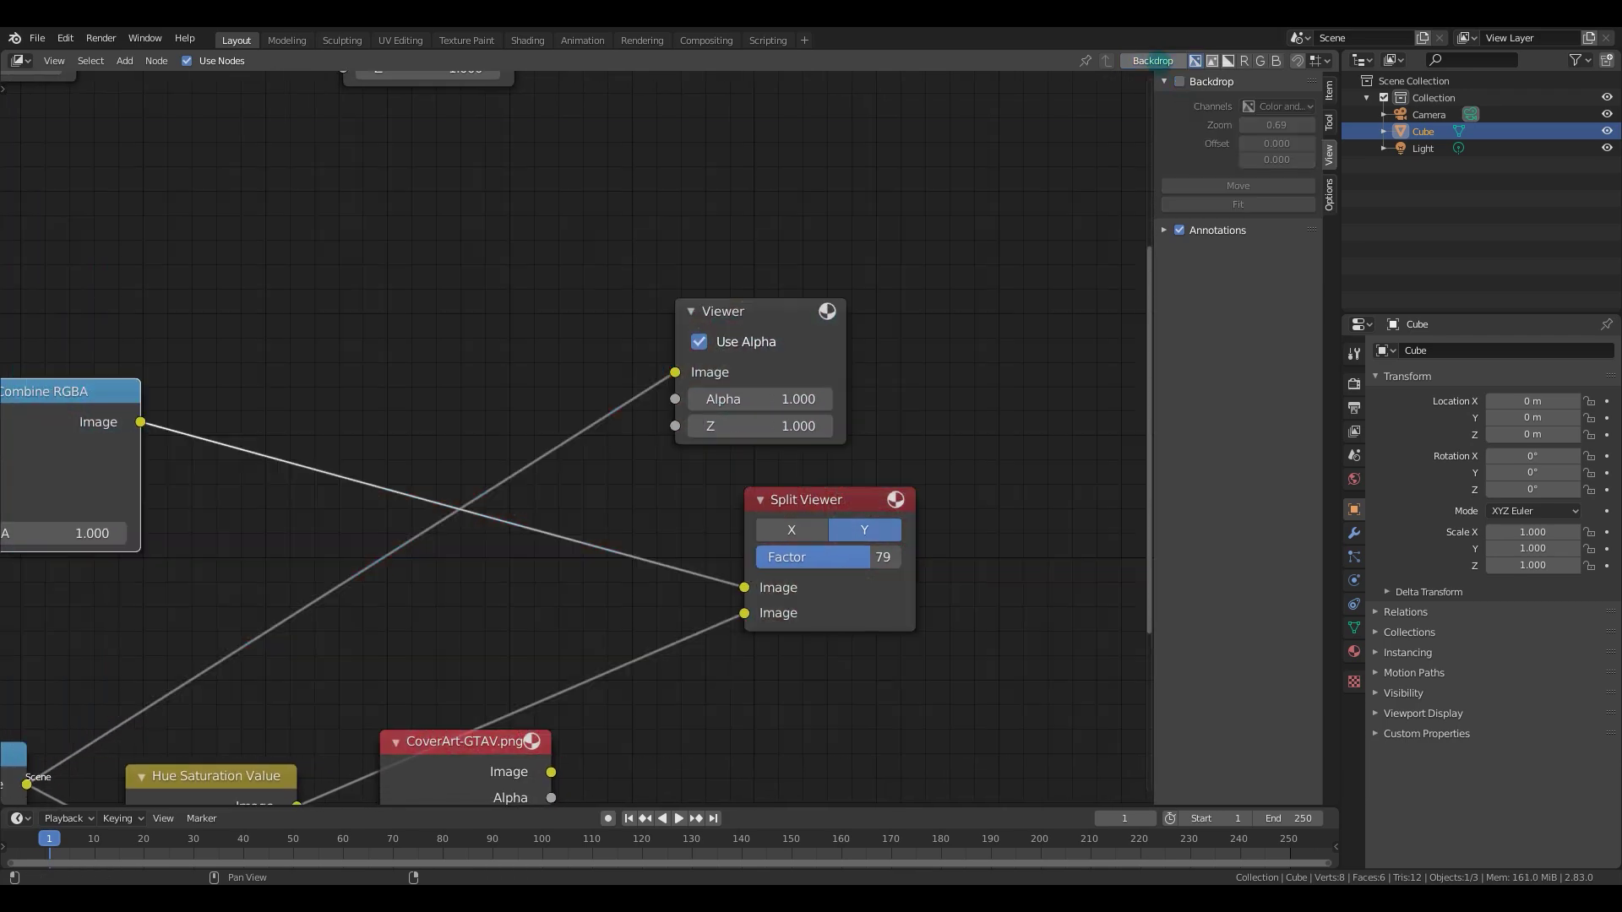
pyautogui.click(1161, 62)
pyautogui.click(1162, 62)
pyautogui.click(1162, 62)
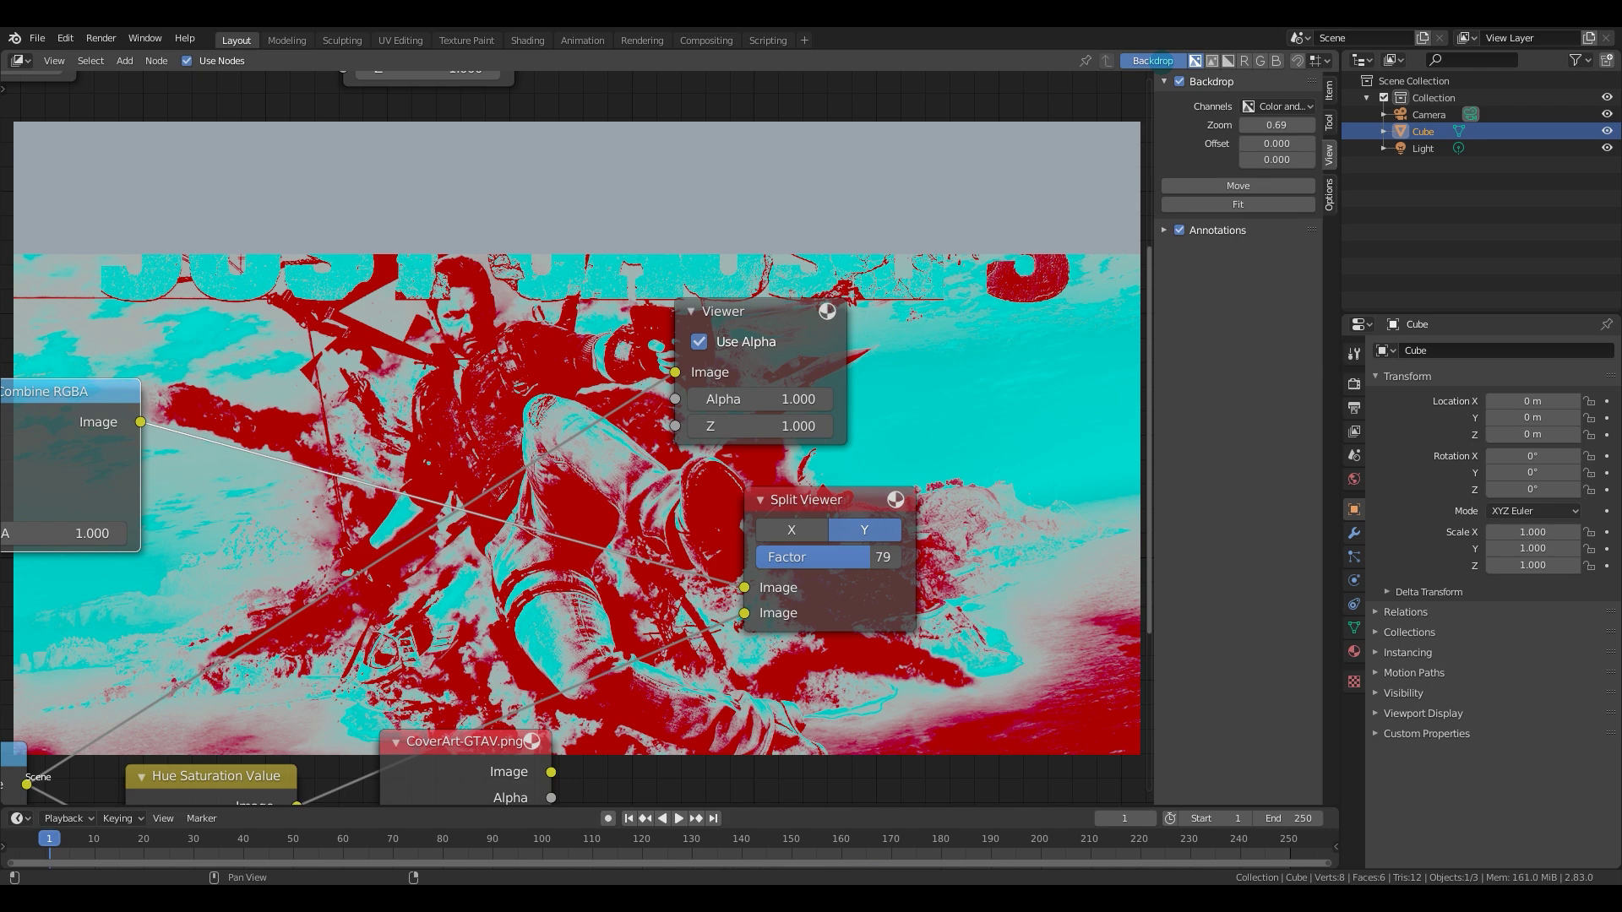
# Try a backdrop zoom of 0.63 with an offset of 3 and 10, and refit the backdrop to the available space.
pyautogui.moveTo(844, 440); pyautogui.dragTo(913, 417, button='middle')
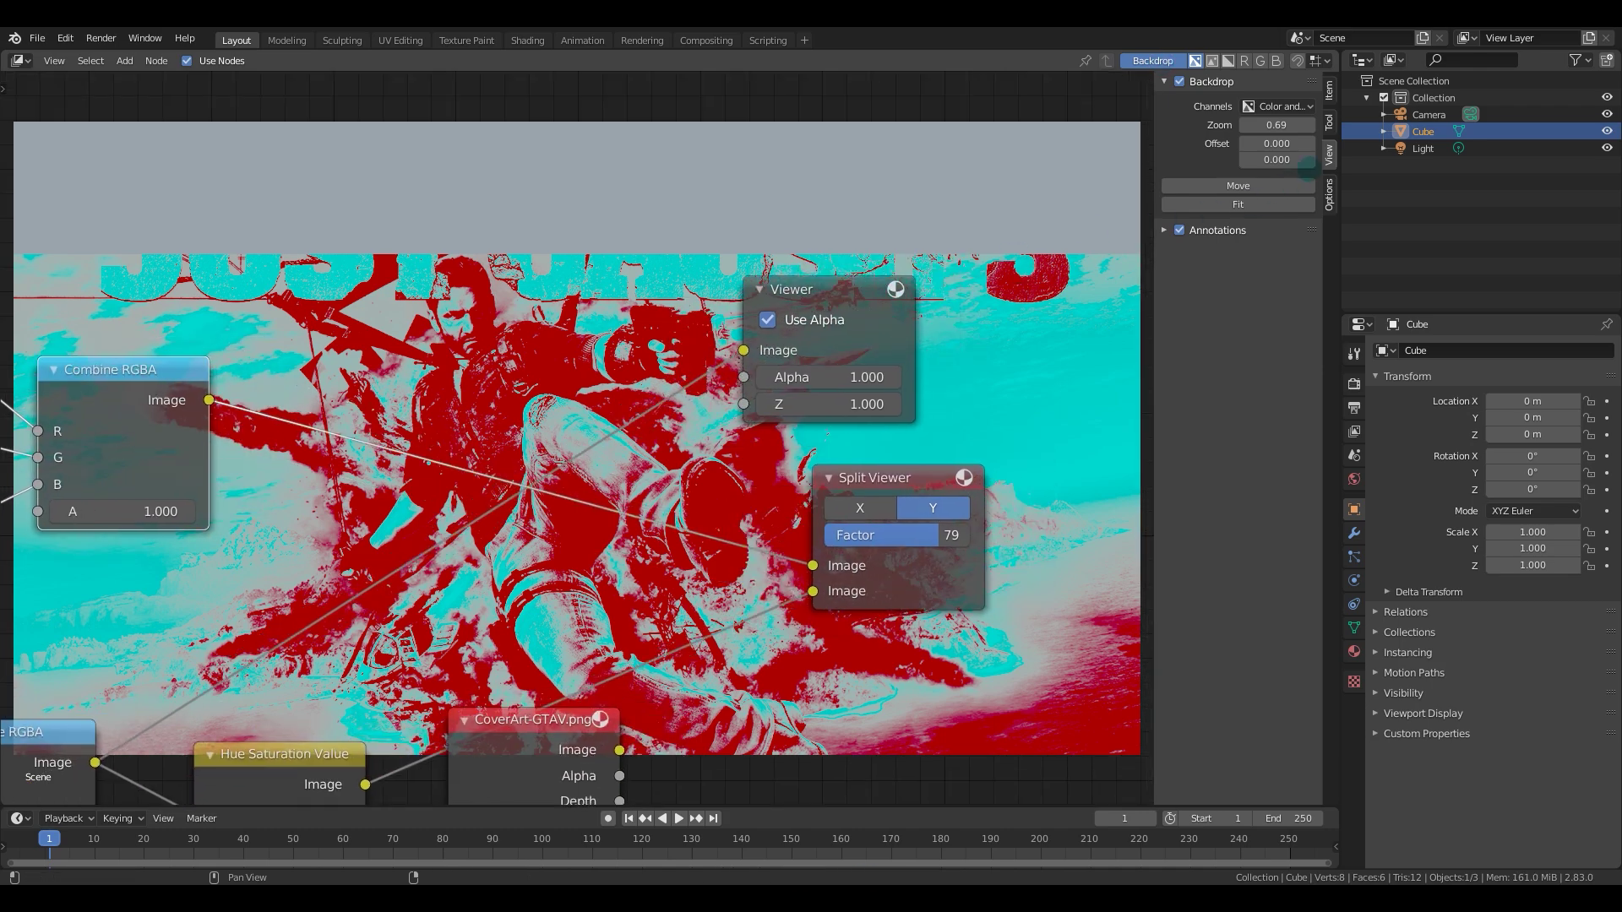
pyautogui.moveTo(1273, 125)
pyautogui.mouseDown()
pyautogui.moveTo(1234, 125)
pyautogui.moveTo(1252, 125)
pyautogui.mouseUp()
pyautogui.click(1269, 185)
pyautogui.click(1274, 173)
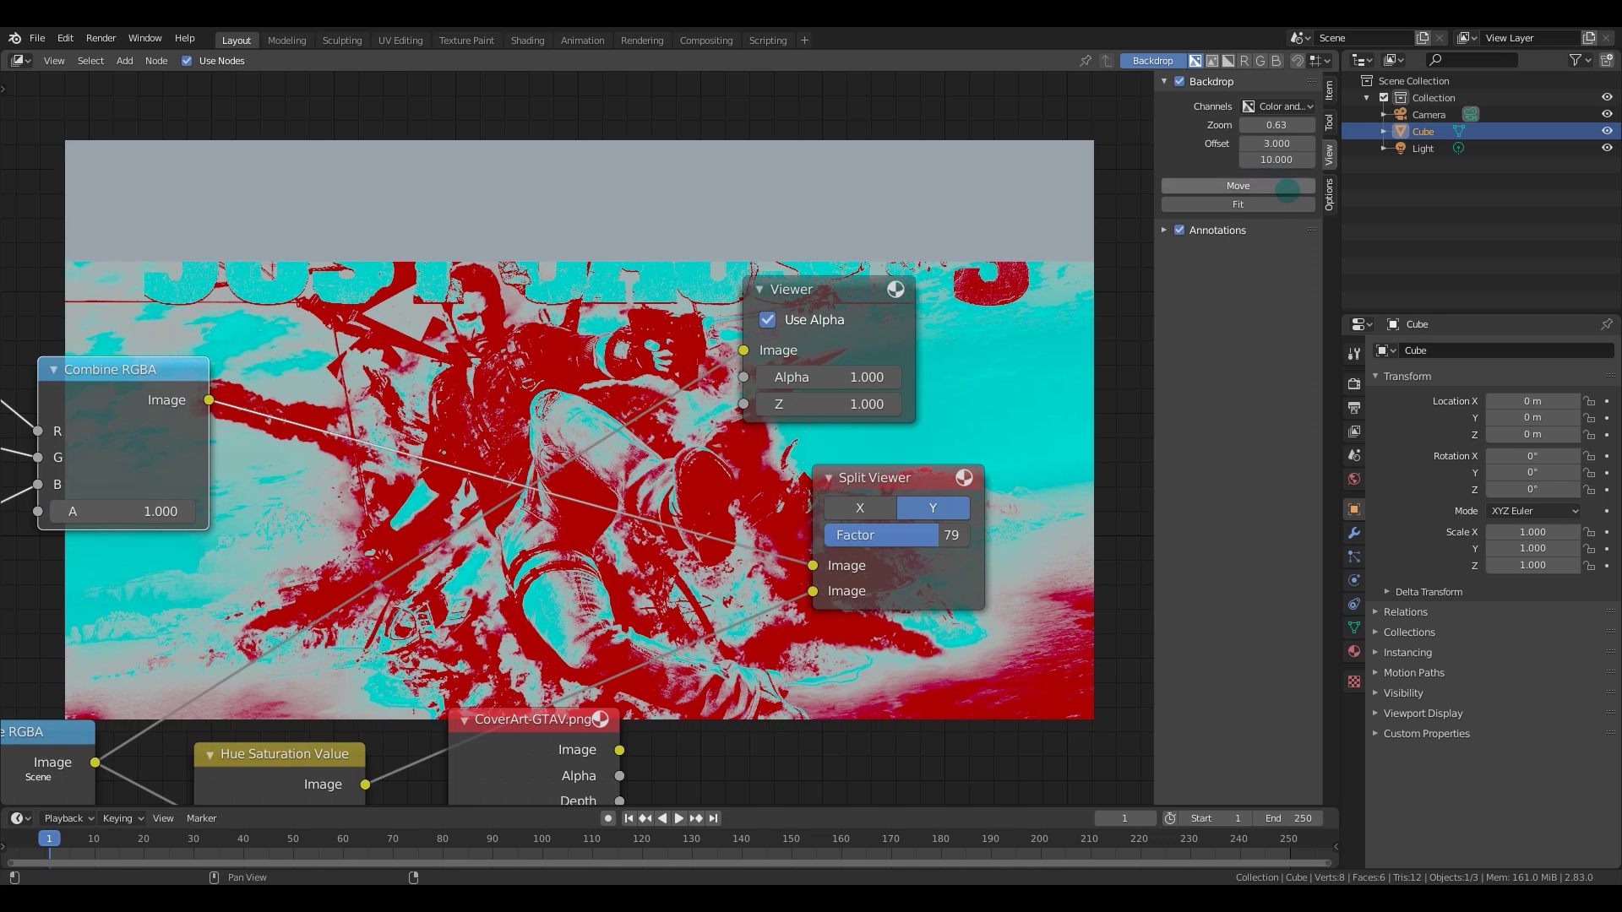
pyautogui.click(1282, 204)
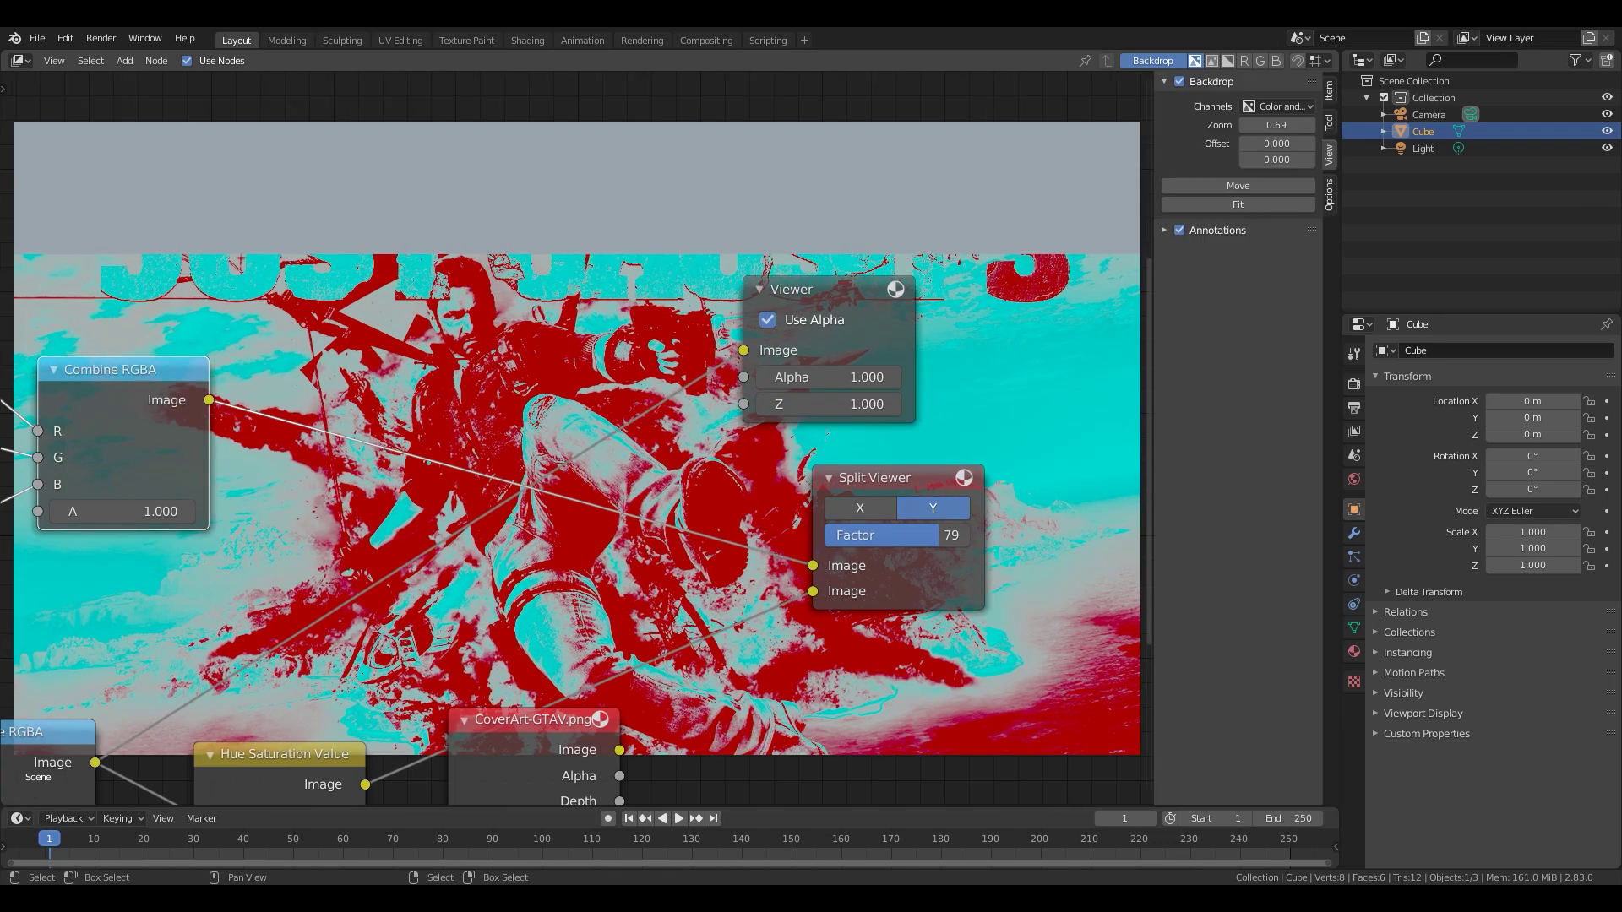
pyautogui.click(1210, 354)
pyautogui.moveTo(898, 338); pyautogui.dragTo(935, 344, button='middle')
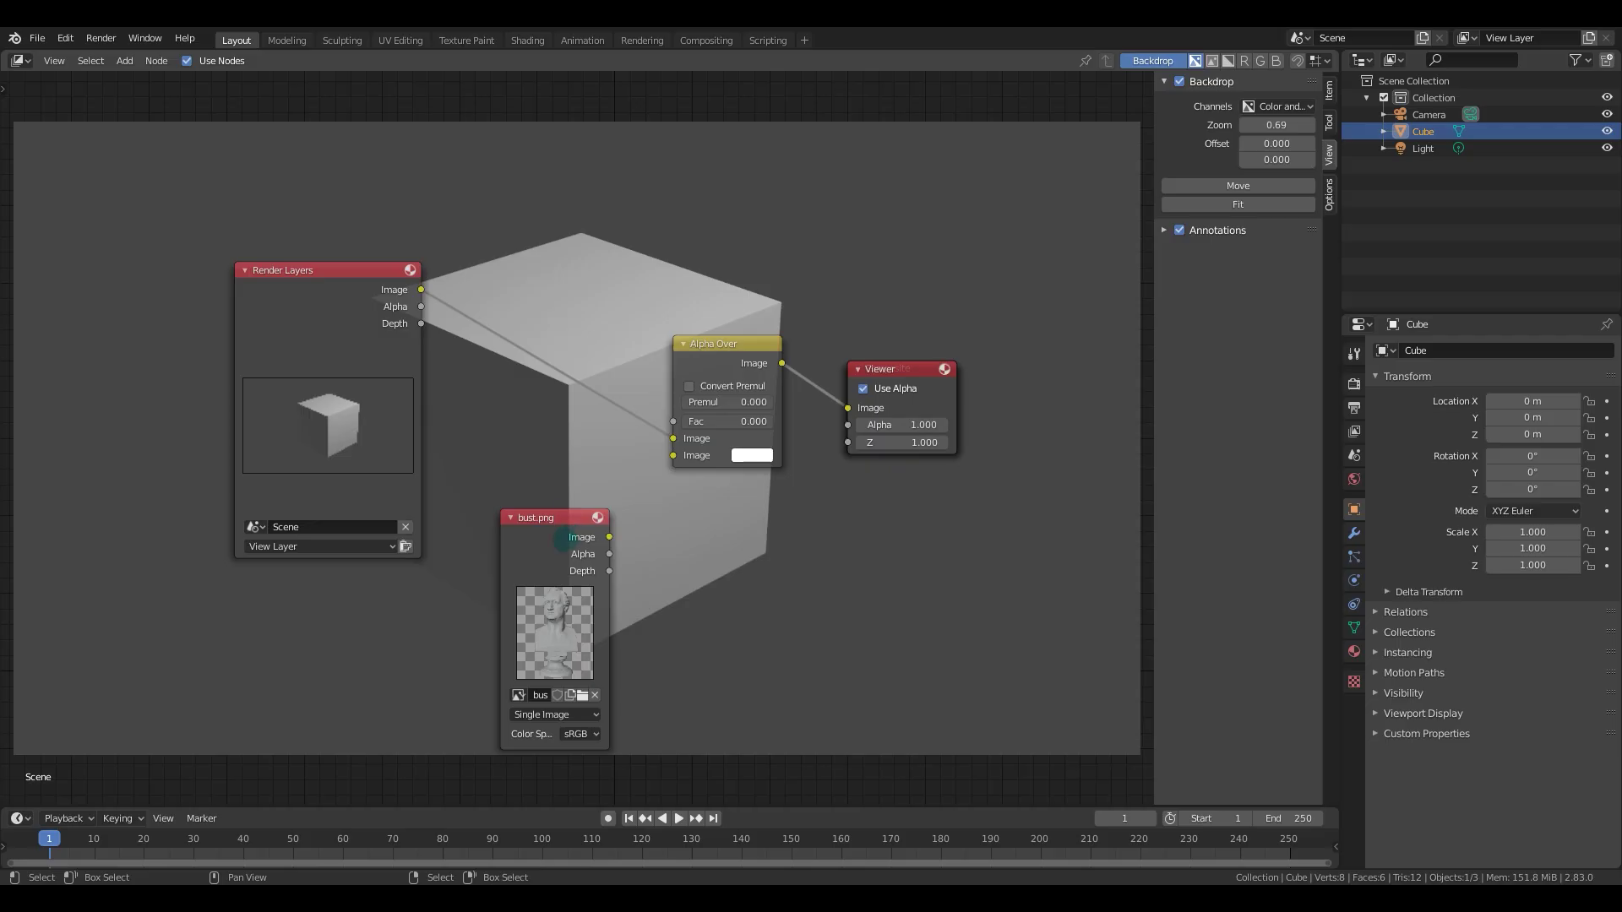
# Connect the bust.png image to the Alpha Over node's second Image input and set the node's Fac to 1.000.
pyautogui.moveTo(567, 531); pyautogui.dragTo(674, 455)
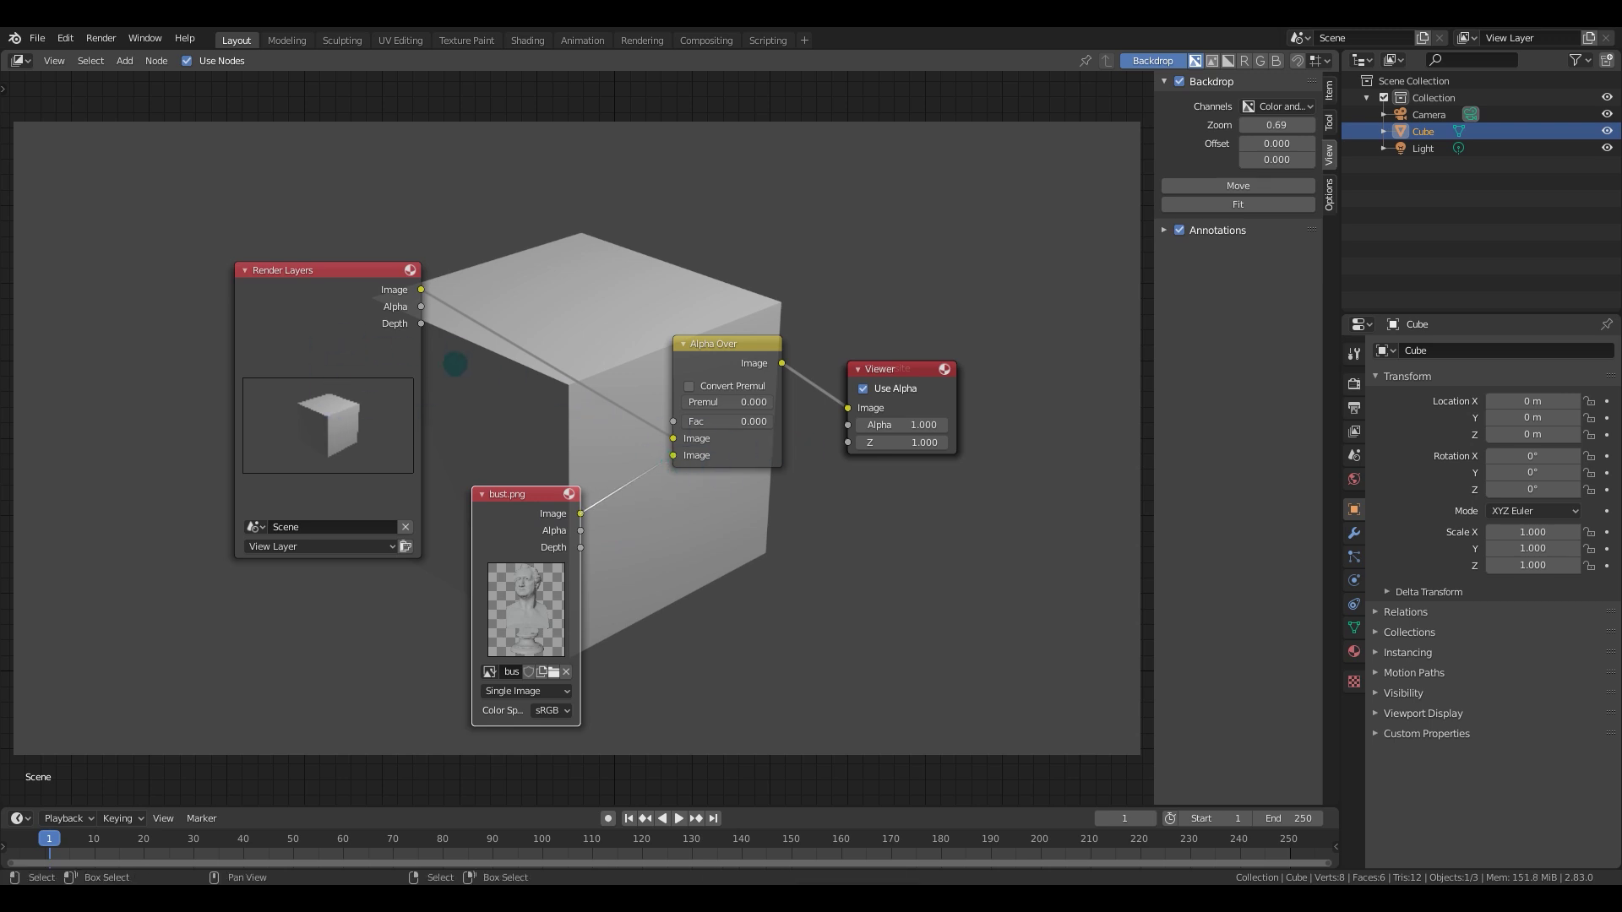
pyautogui.moveTo(702, 424); pyautogui.dragTo(771, 421)
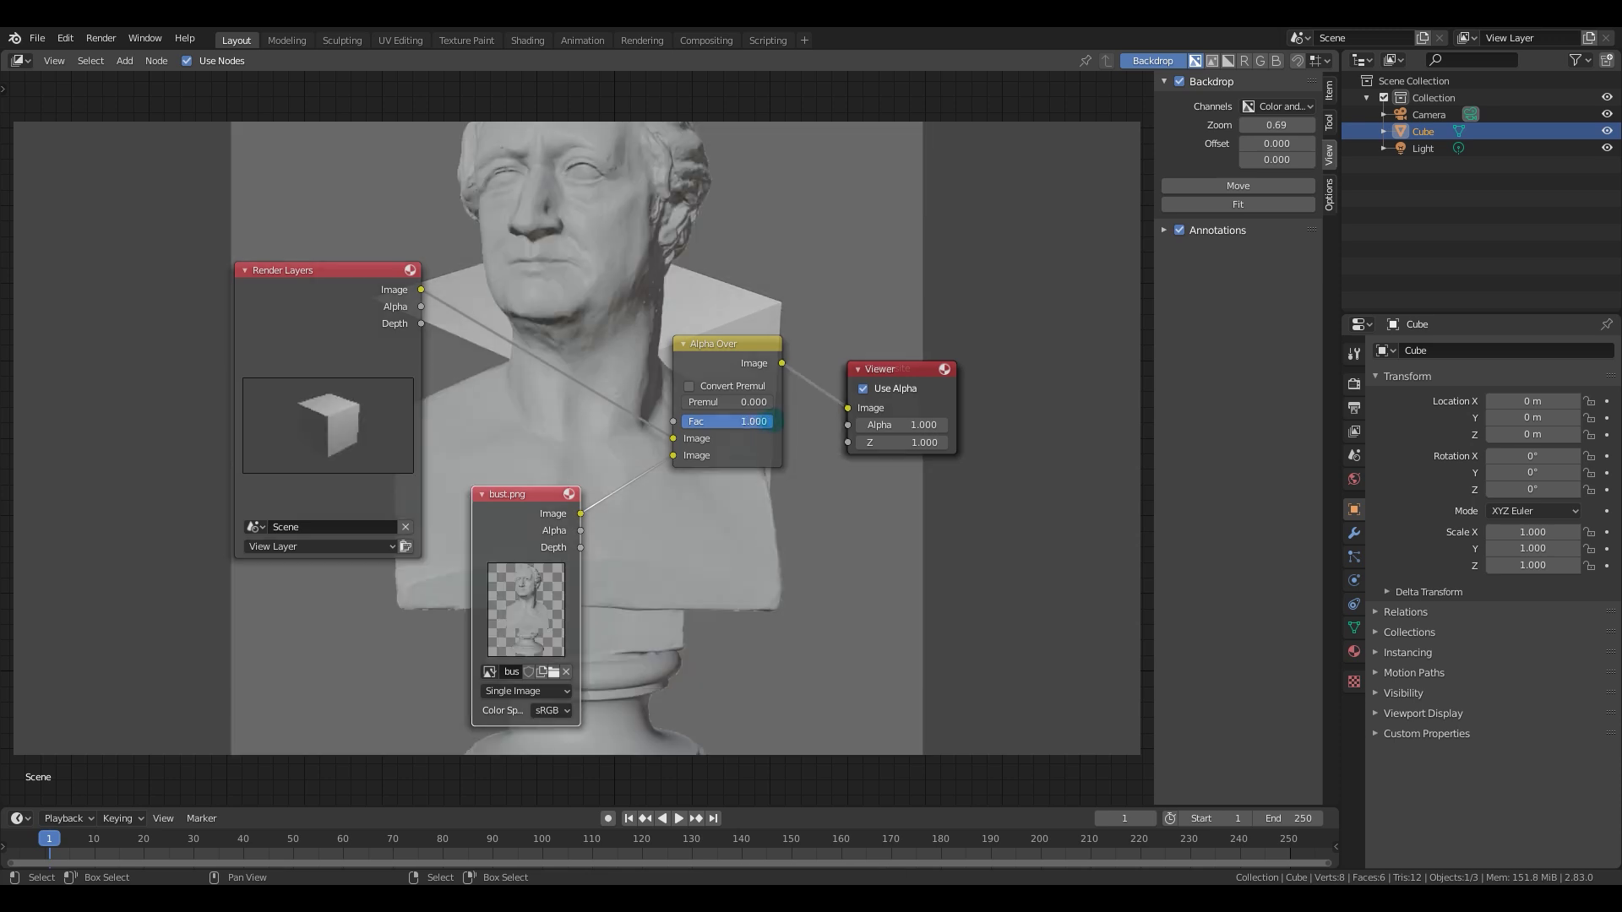
# Enable Convert Premul on the Alpha Over node that combines the render and the bust image.
pyautogui.moveTo(621, 510); pyautogui.dragTo(634, 543, button='middle')
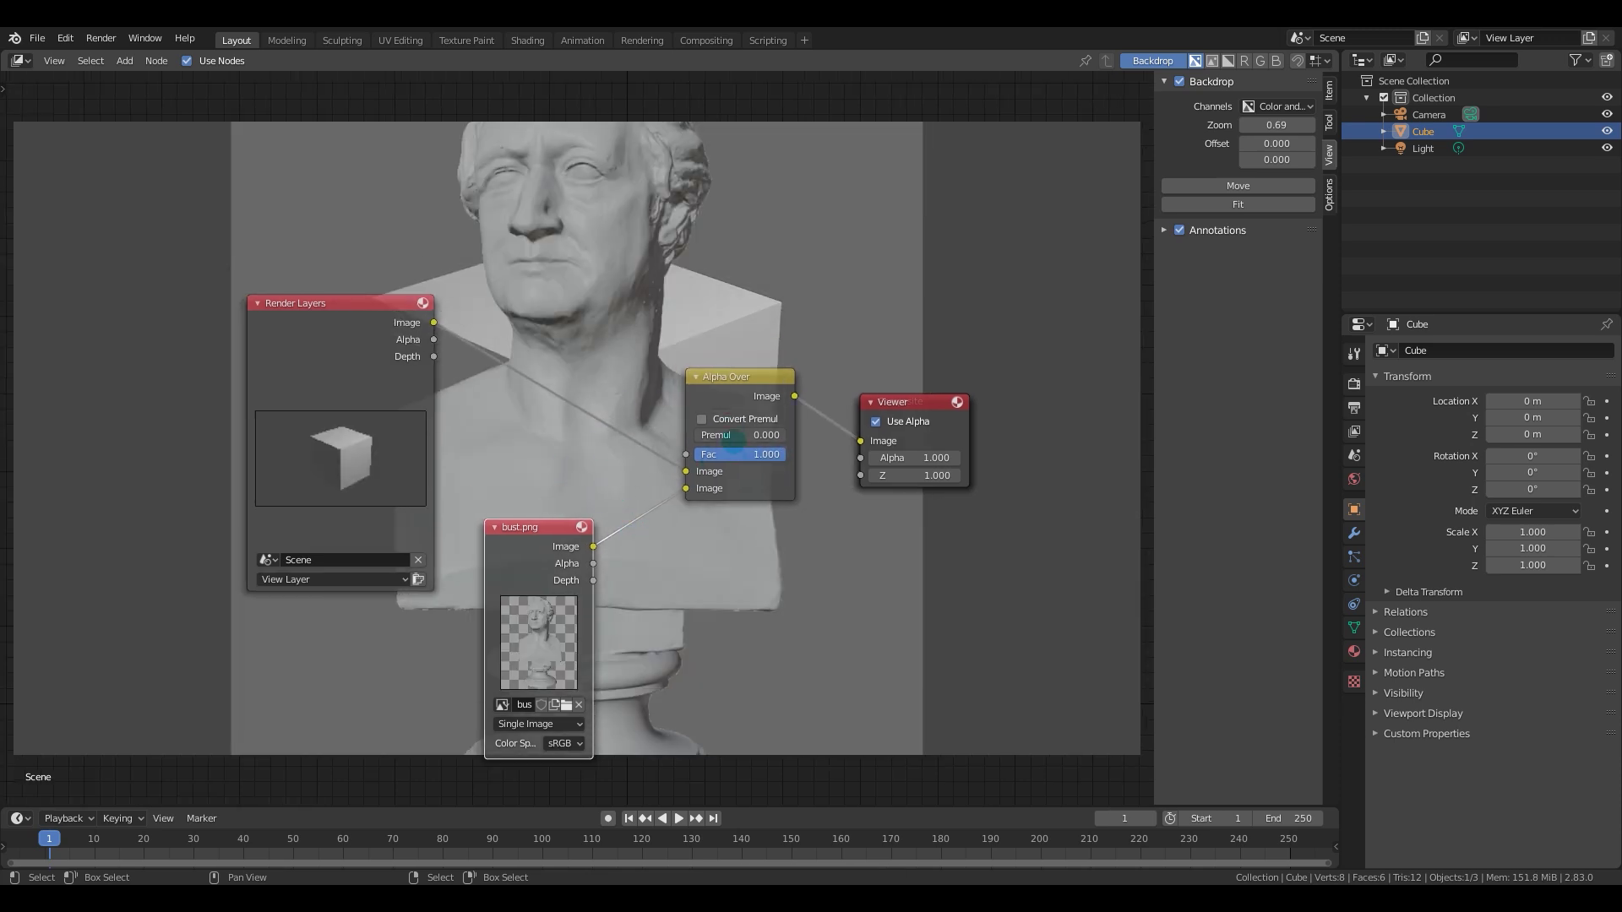
pyautogui.scroll(1, 783, 553)
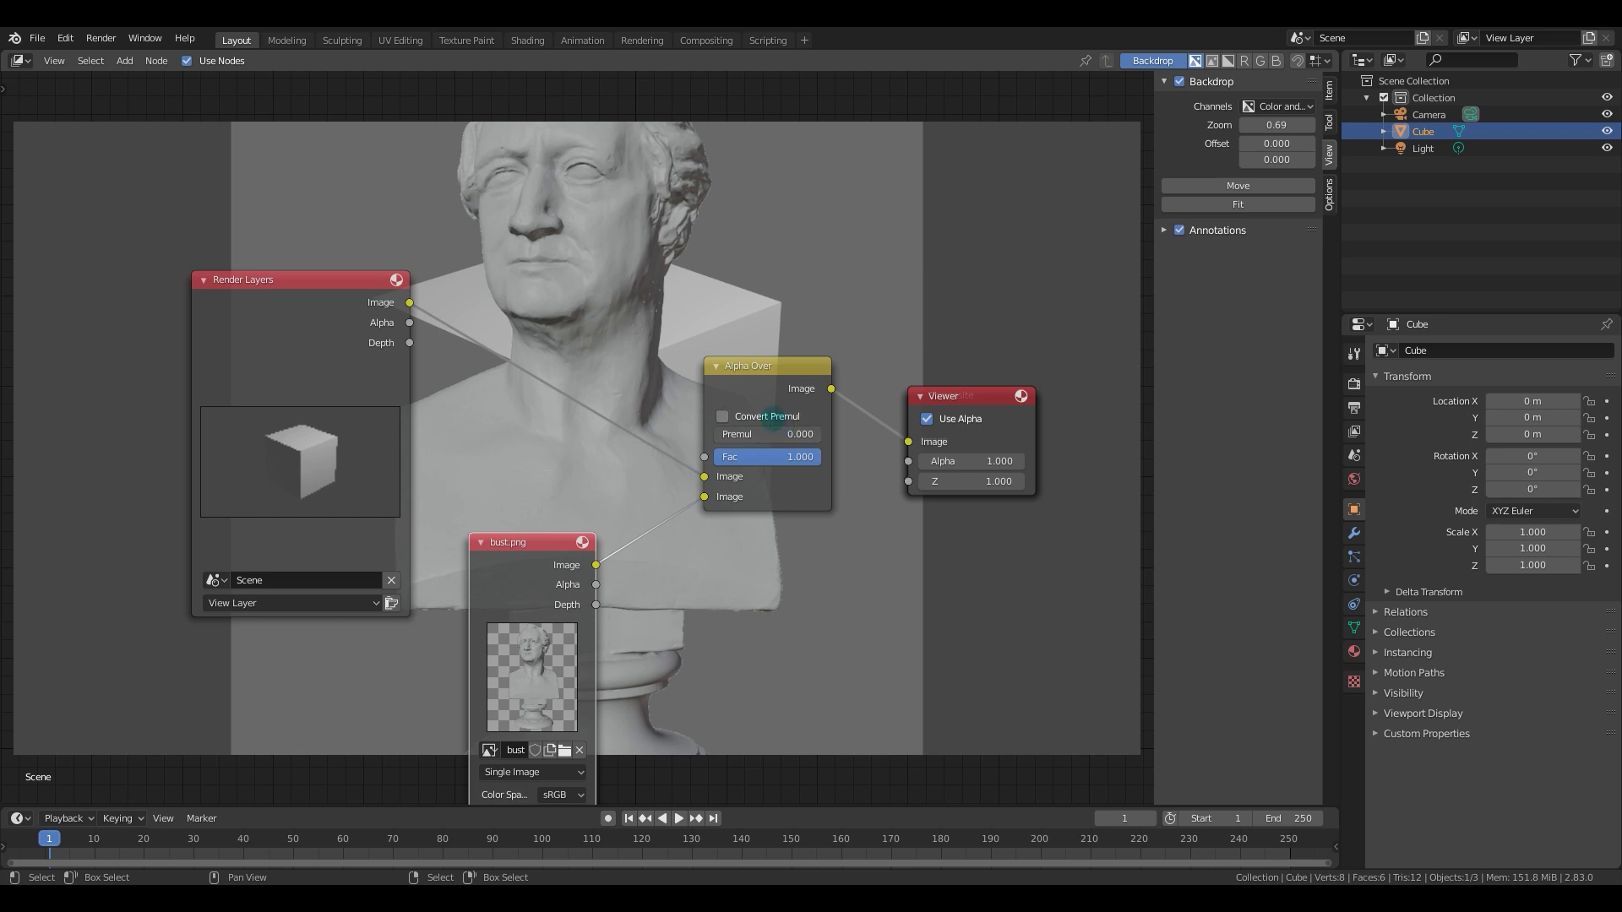
pyautogui.moveTo(653, 395); pyautogui.dragTo(766, 426, button='middle')
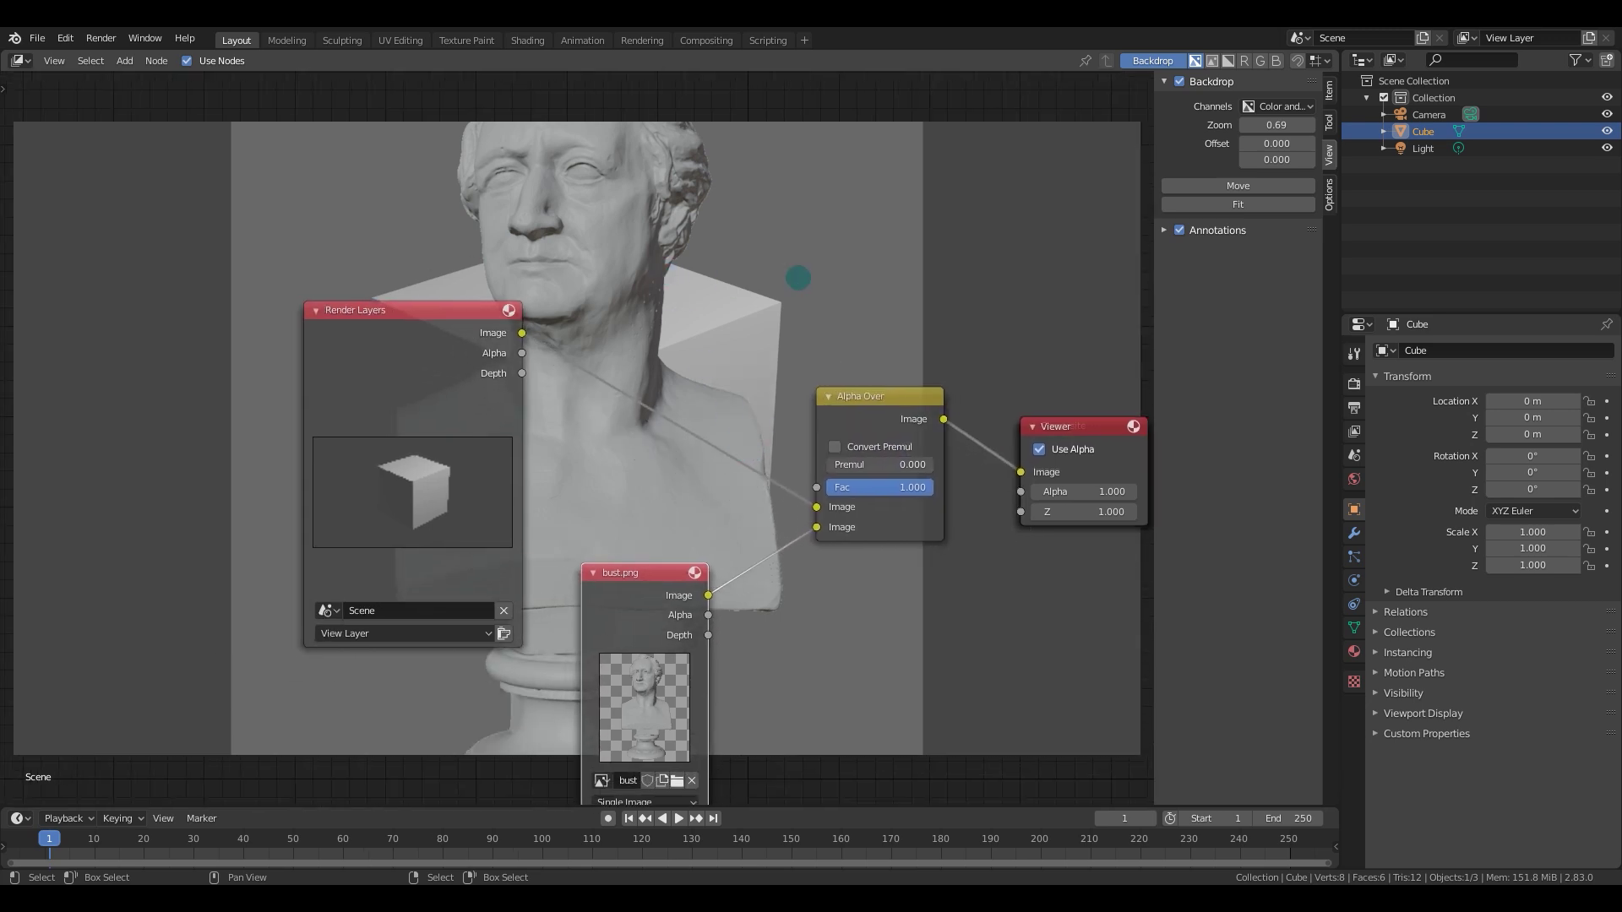
pyautogui.moveTo(778, 332); pyautogui.dragTo(743, 312, button='middle')
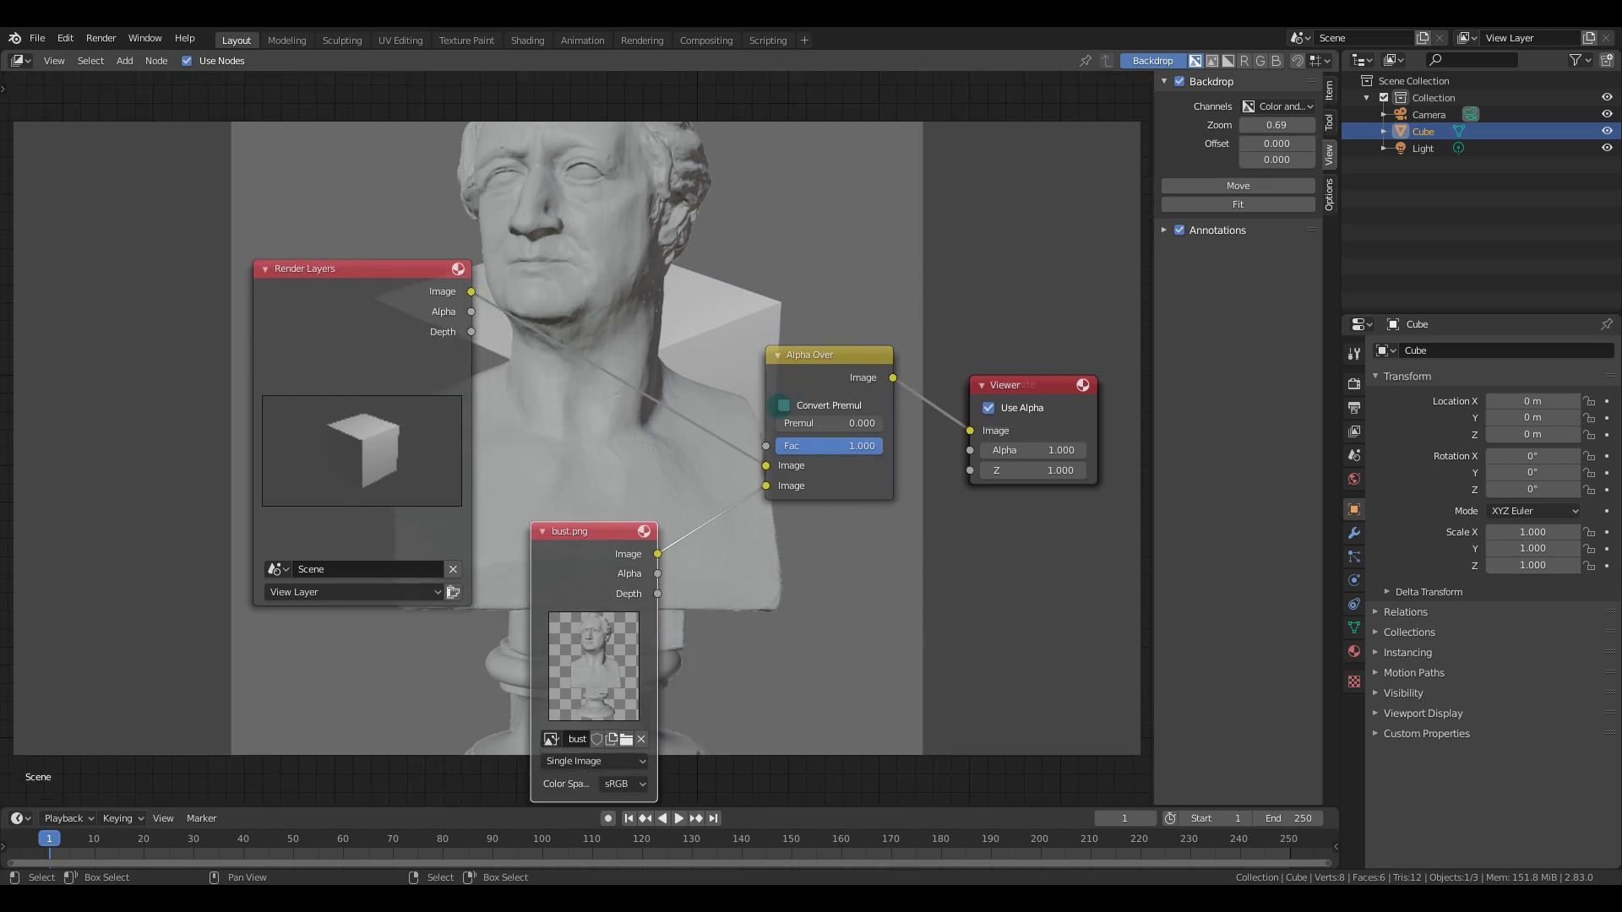
pyautogui.click(783, 405)
pyautogui.scroll(-1, 511, 647)
pyautogui.moveTo(511, 646)
pyautogui.mouseDown()
pyautogui.moveTo(525, 605)
pyautogui.moveTo(519, 651)
pyautogui.mouseUp()
# Reposition the Bright/Contrast node and set its Bright to 3.500 and Contrast to 3.600.
pyautogui.moveTo(643, 332); pyautogui.dragTo(584, 366, button='middle')
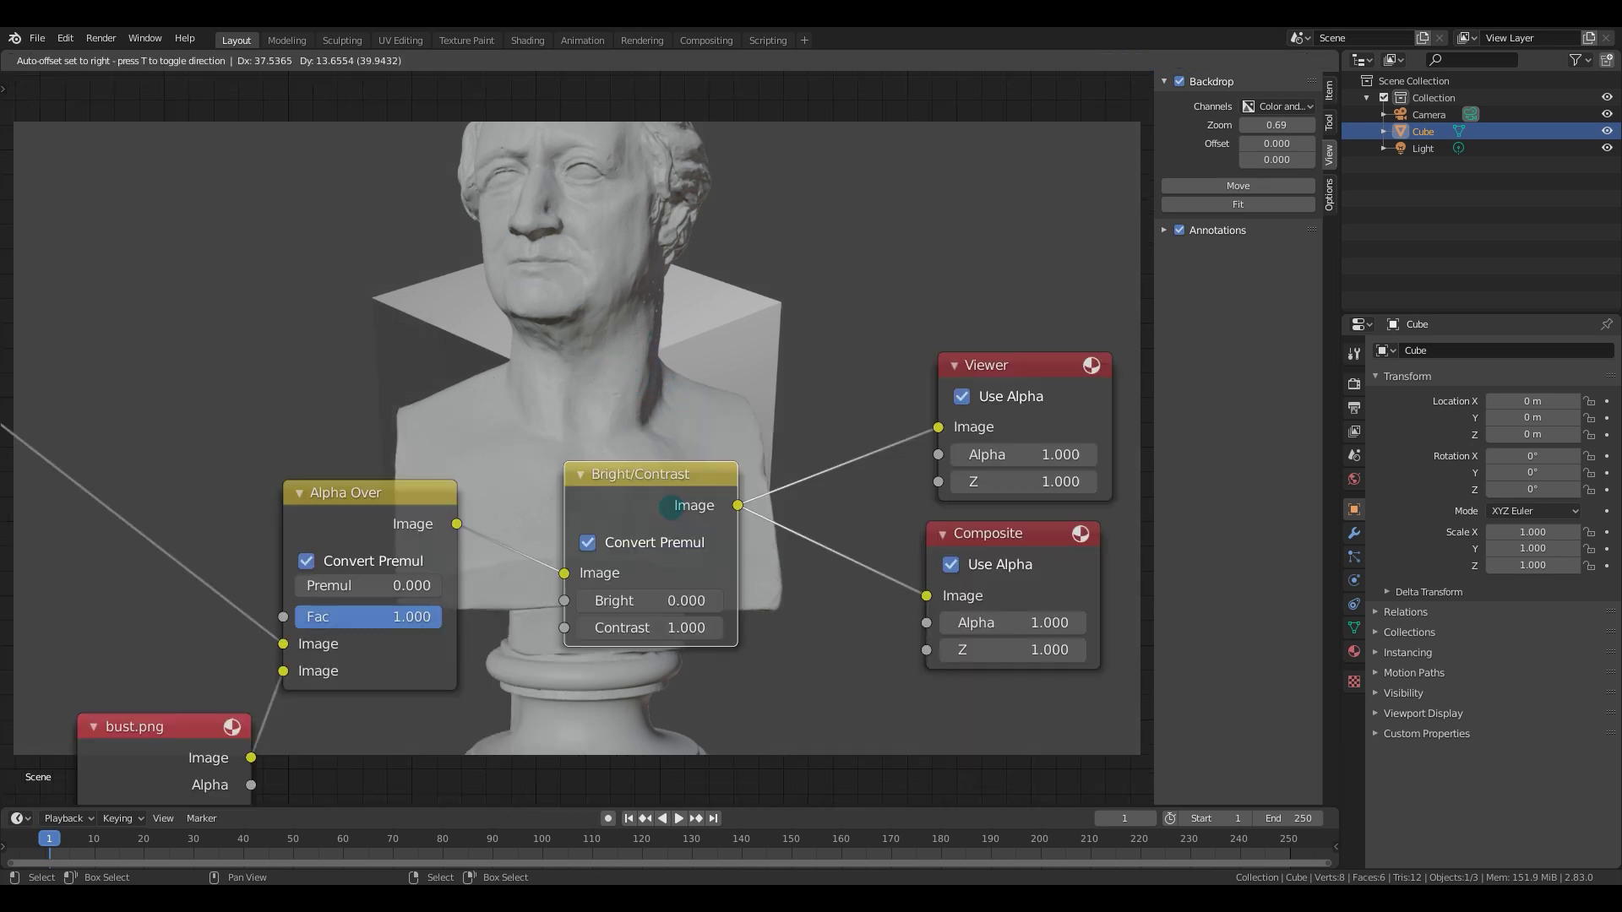
pyautogui.moveTo(686, 499); pyautogui.dragTo(696, 508)
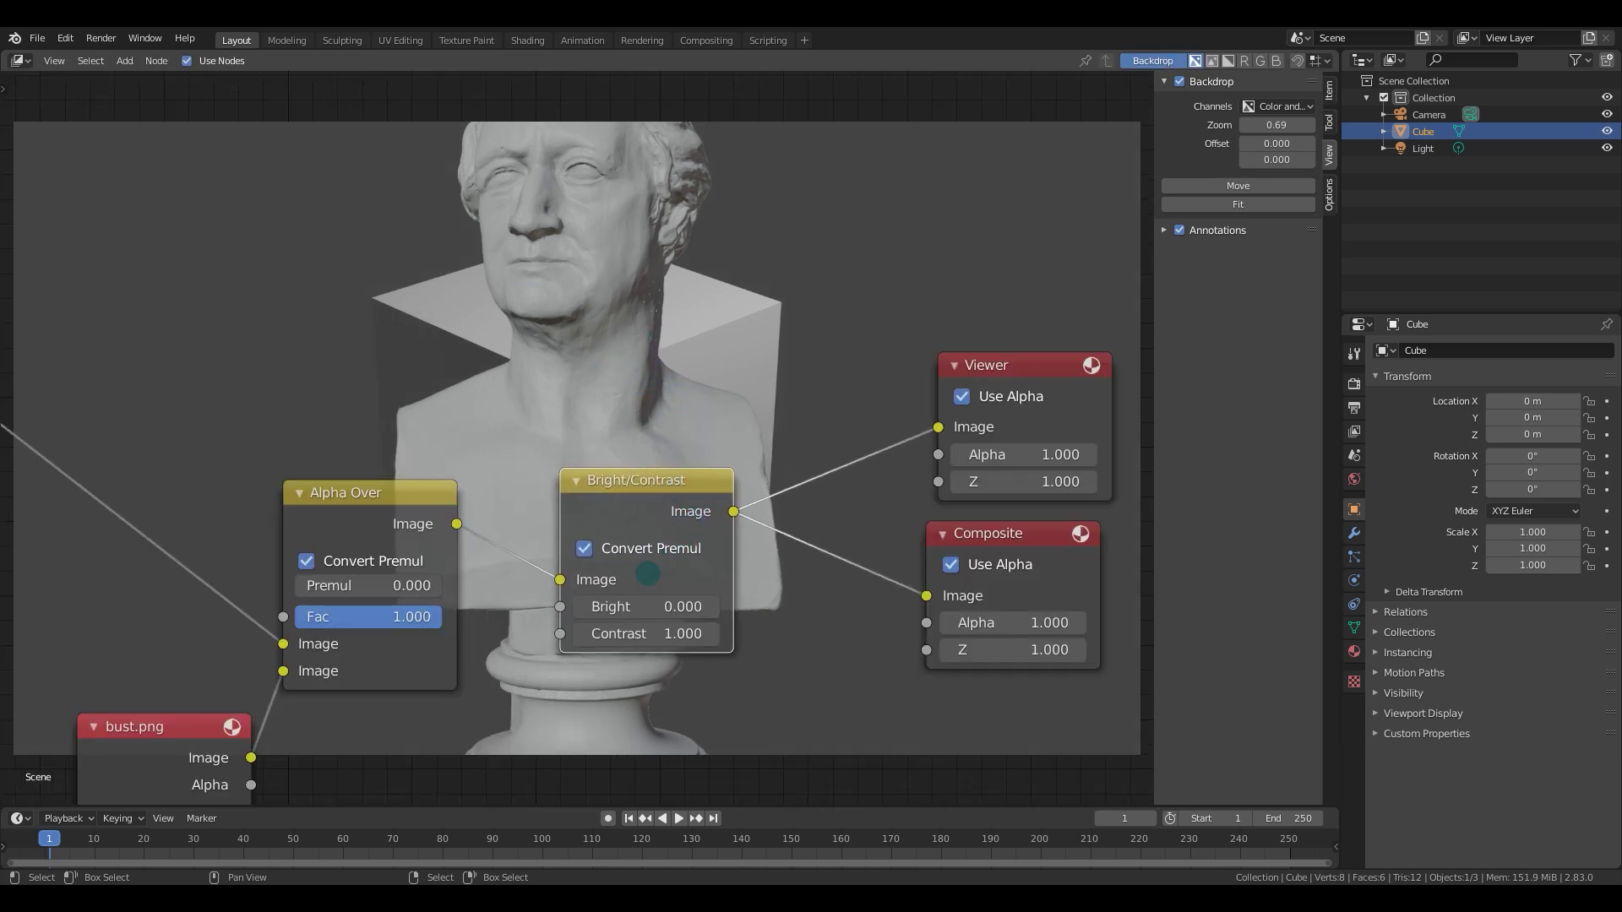
pyautogui.moveTo(657, 605); pyautogui.dragTo(674, 604)
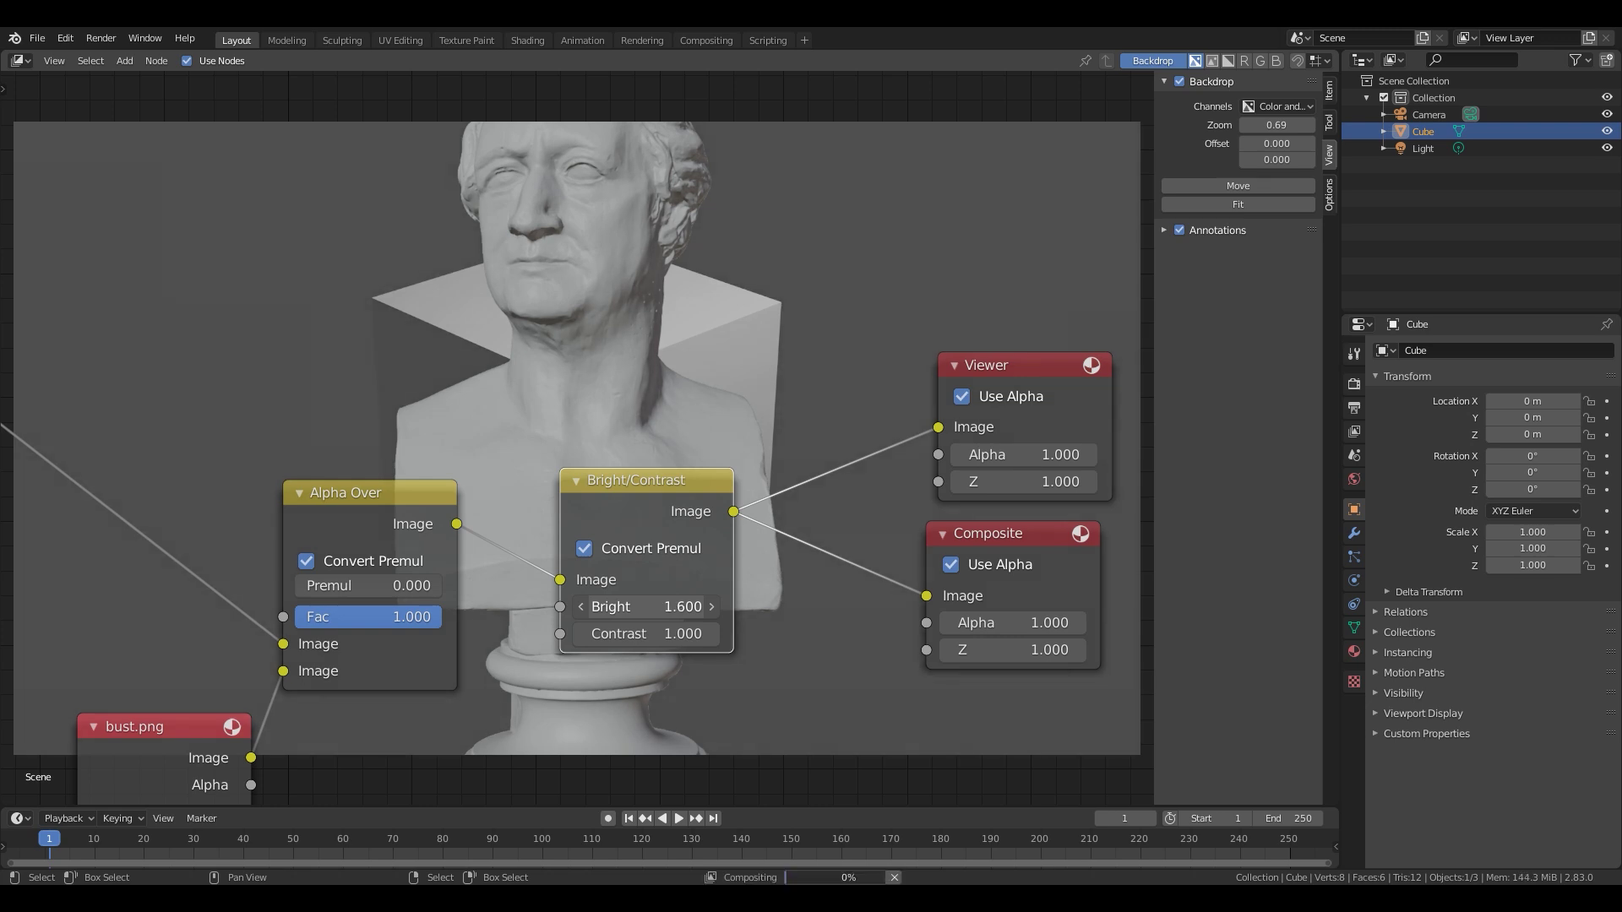
pyautogui.moveTo(676, 605); pyautogui.dragTo(698, 634)
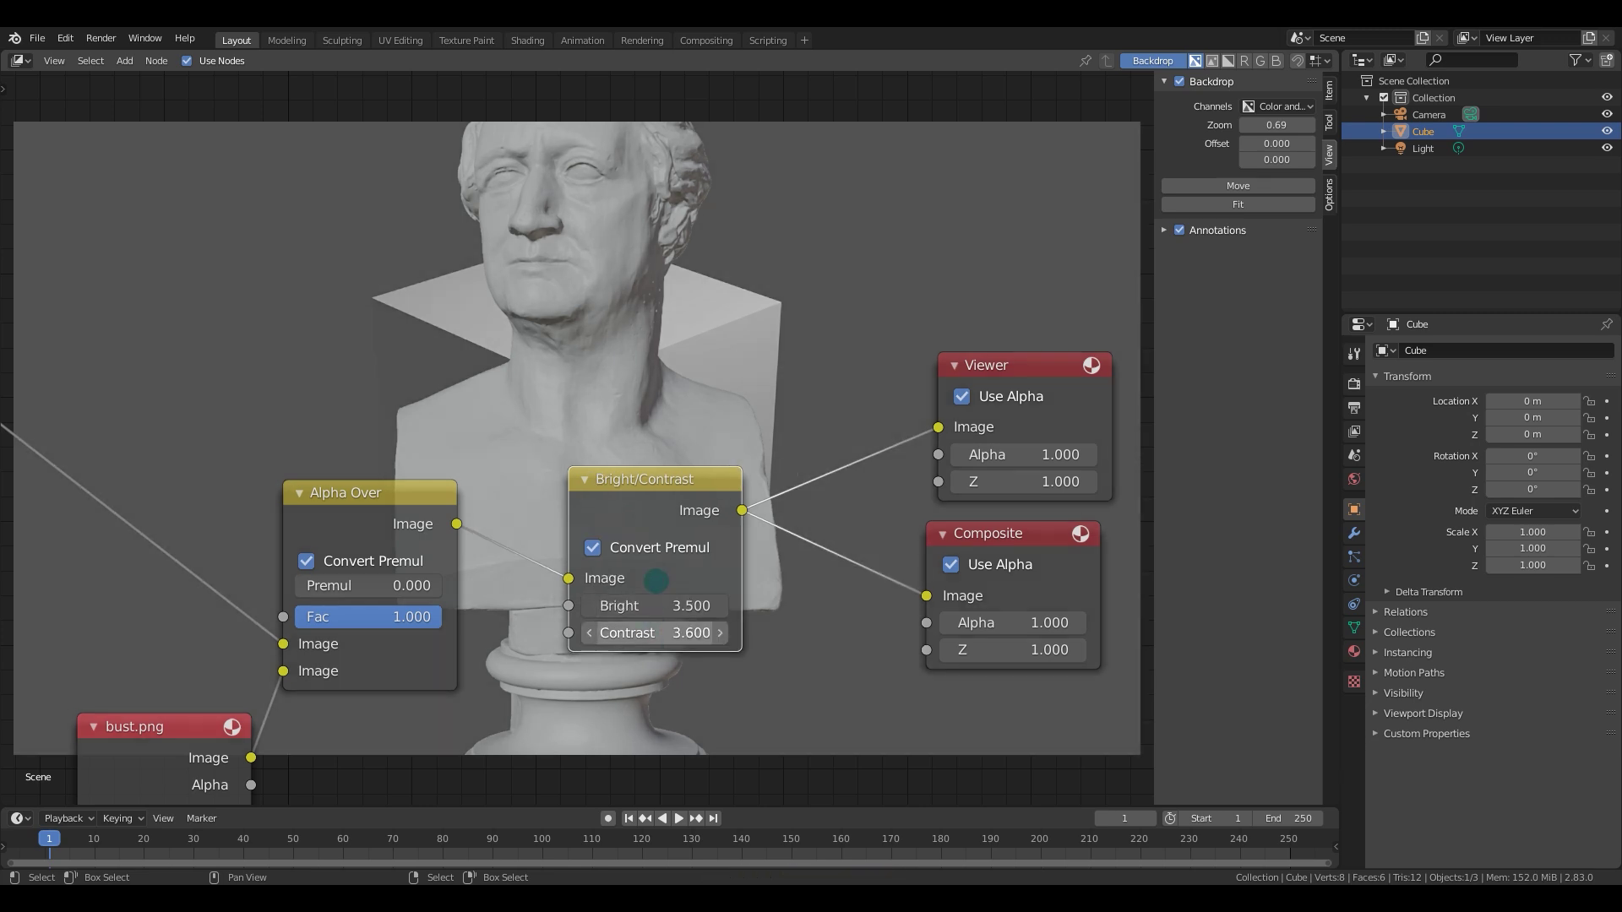
pyautogui.moveTo(661, 534)
pyautogui.mouseDown()
pyautogui.moveTo(676, 519)
pyautogui.moveTo(631, 527)
pyautogui.mouseUp()
pyautogui.moveTo(626, 598); pyautogui.dragTo(648, 626)
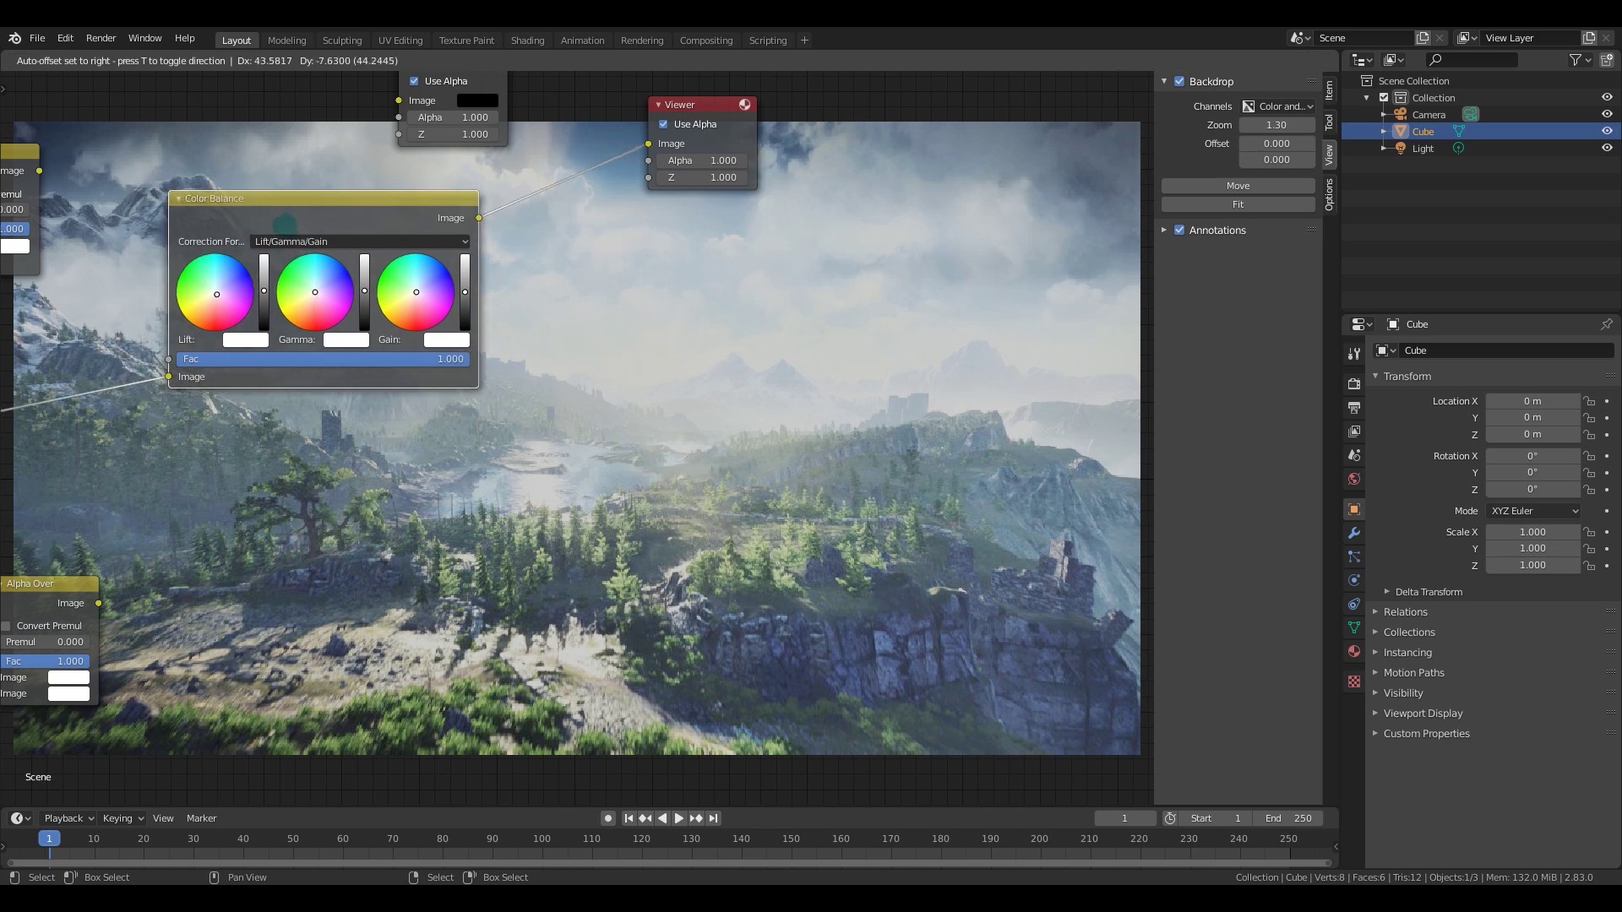
# Reposition the Color Balance node and examine its Lift, Gamma and Gain color wheels.
pyautogui.moveTo(301, 214); pyautogui.dragTo(289, 213)
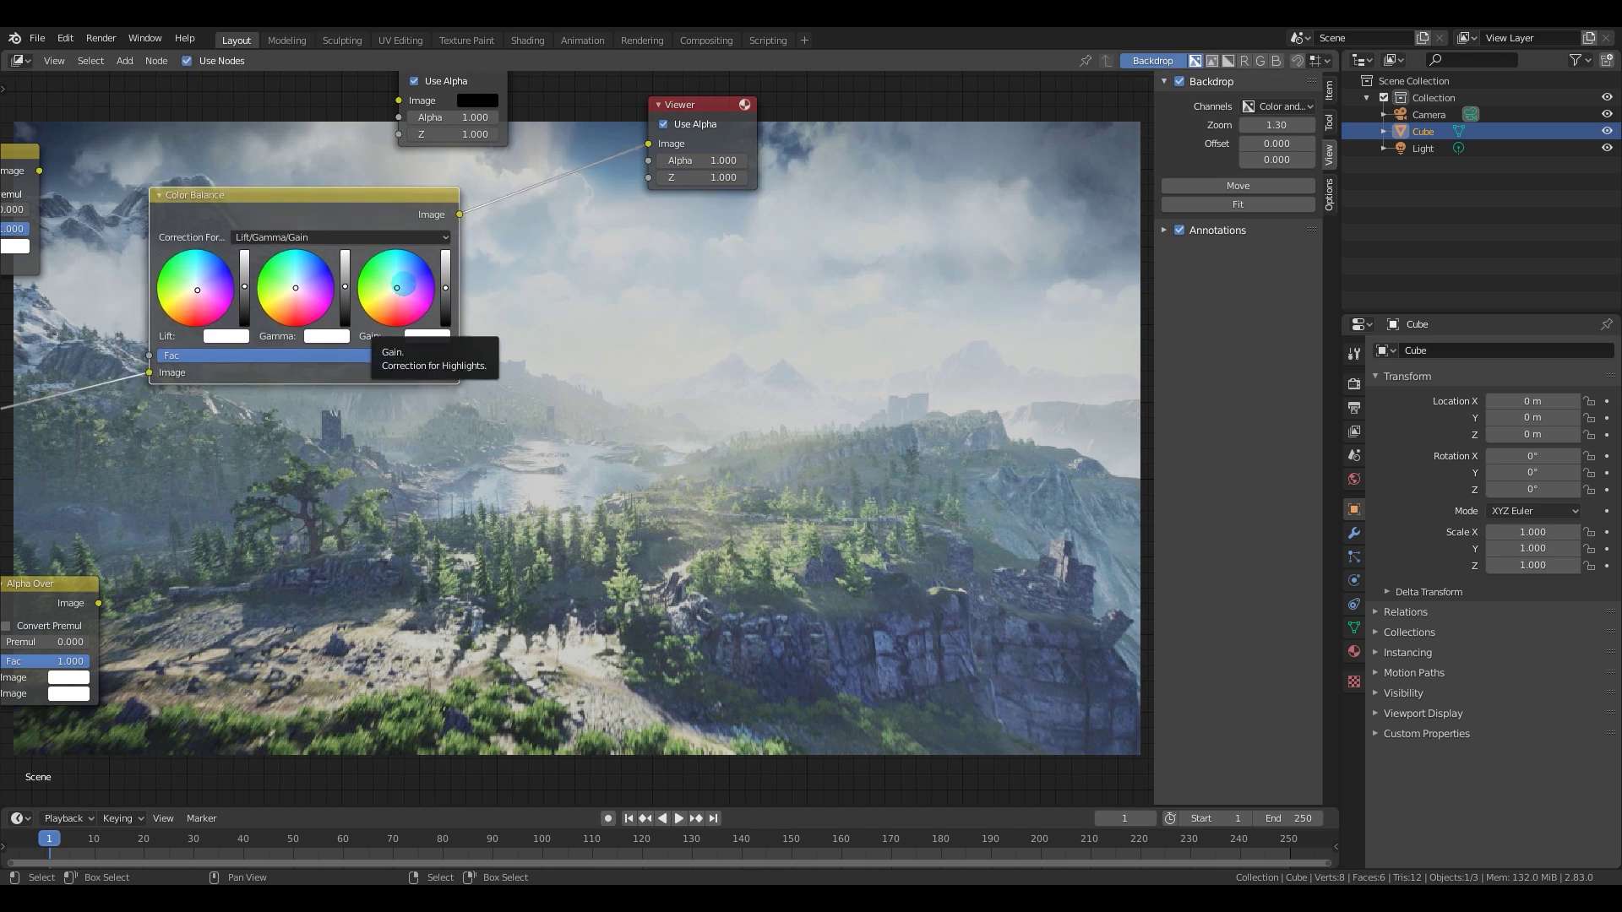
pyautogui.moveTo(631, 391); pyautogui.dragTo(600, 389, button='middle')
pyautogui.moveTo(420, 284); pyautogui.dragTo(497, 342, button='middle')
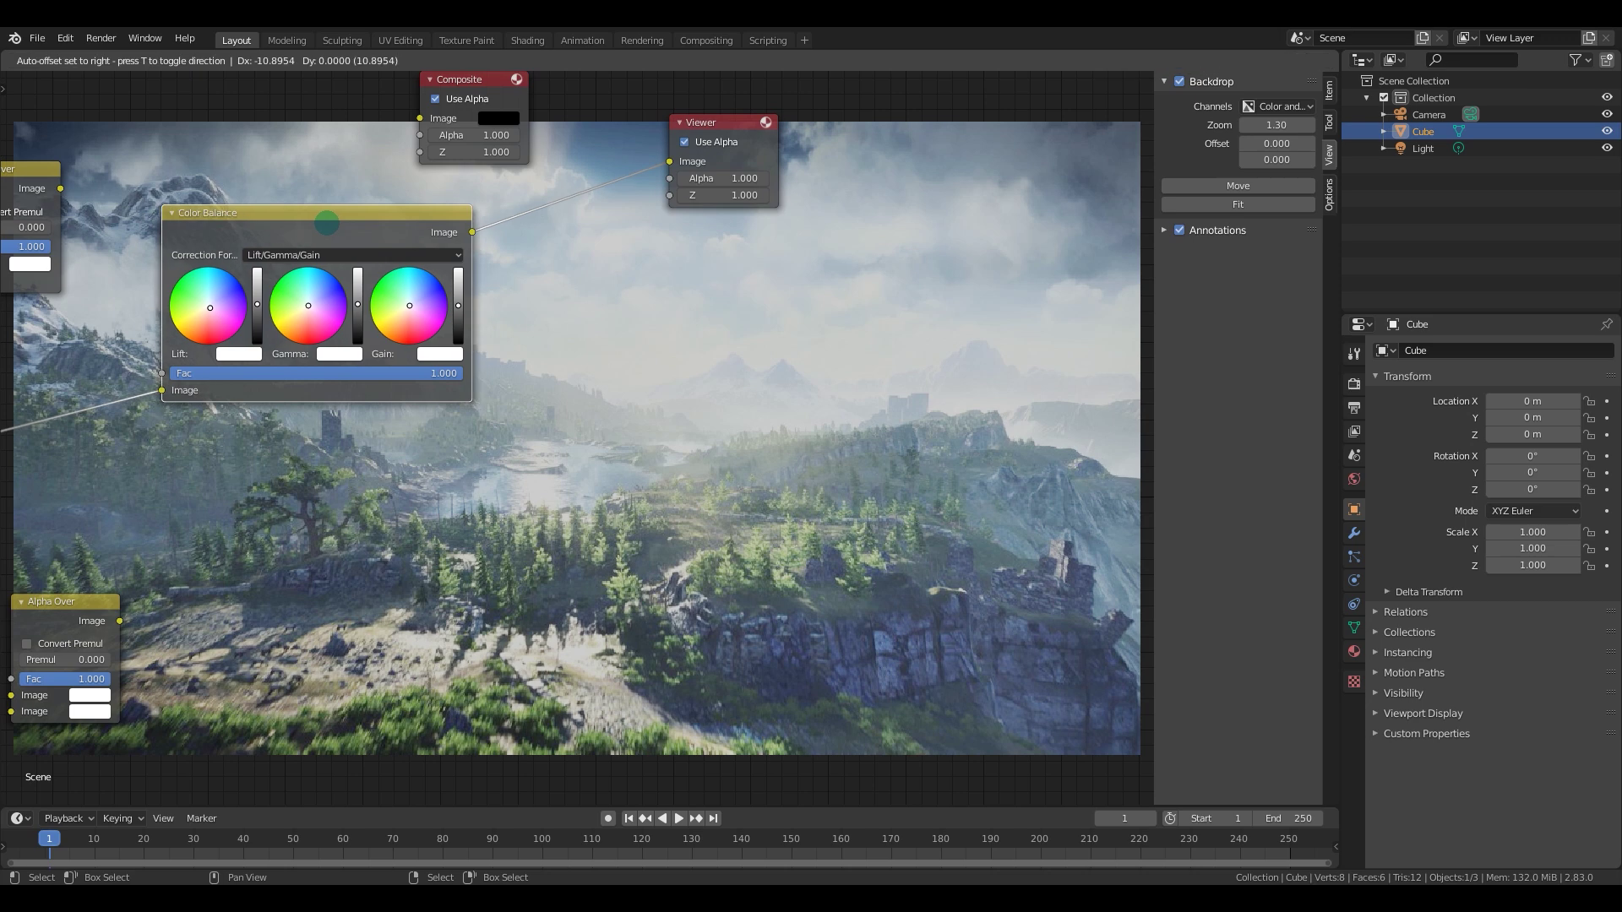
pyautogui.scroll(1, 380, 300)
# Adjust the Color Balance node's Lift, Gamma and Gain color wheels, tinting Lift and Gamma slightly yellow.
pyautogui.moveTo(188, 308); pyautogui.dragTo(176, 297)
pyautogui.moveTo(301, 301); pyautogui.dragTo(303, 294)
pyautogui.moveTo(423, 307); pyautogui.dragTo(432, 314)
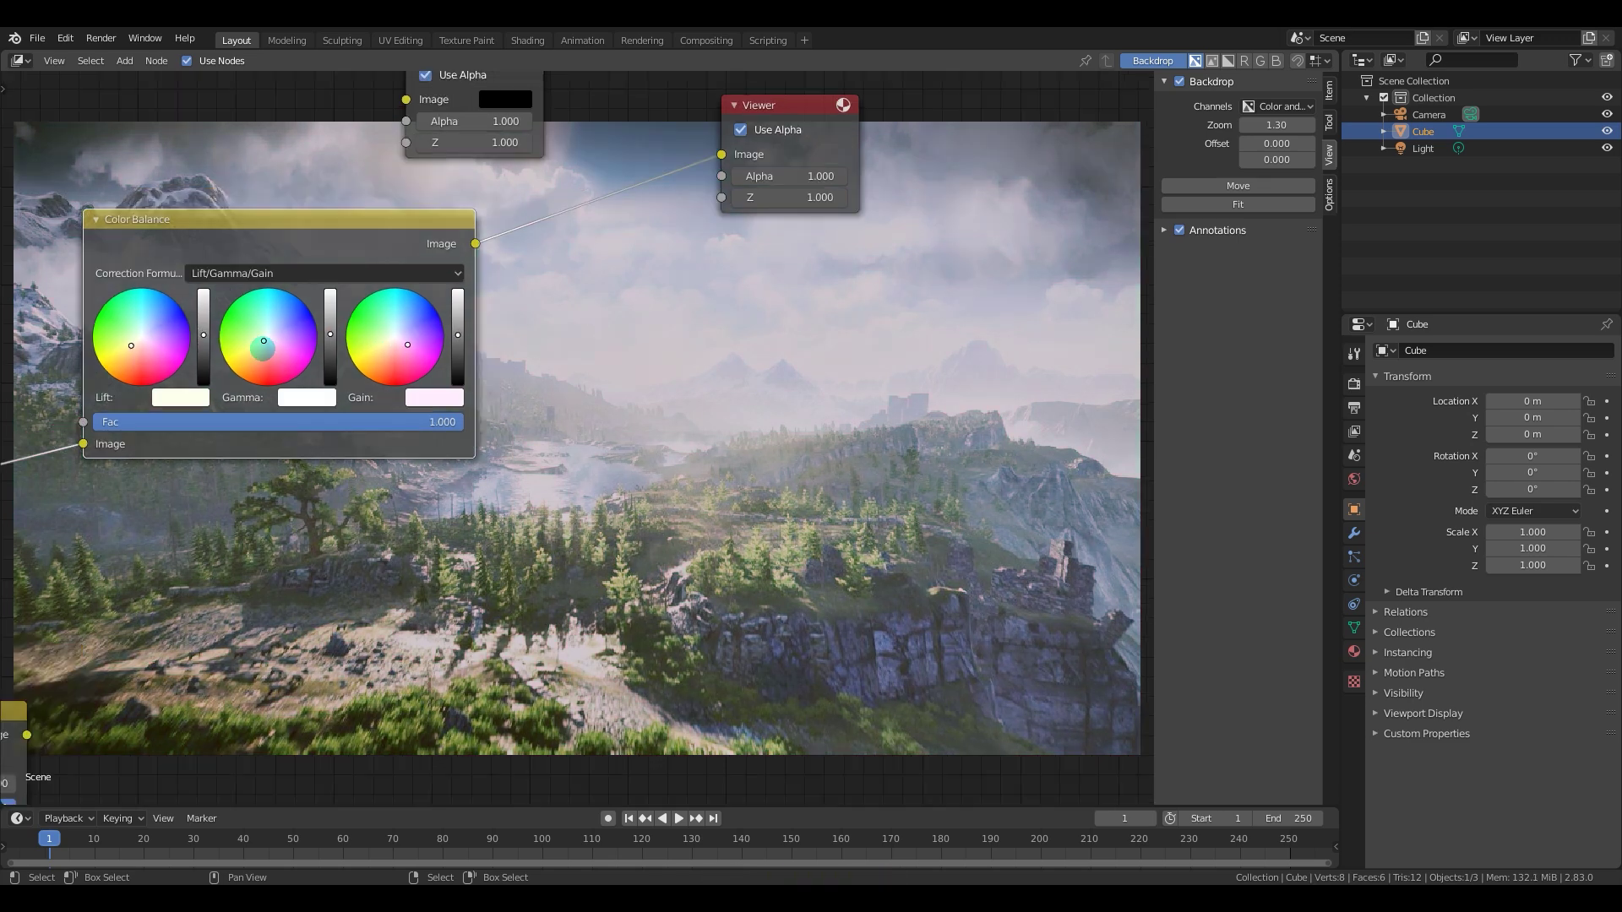
pyautogui.moveTo(265, 341); pyautogui.dragTo(259, 349)
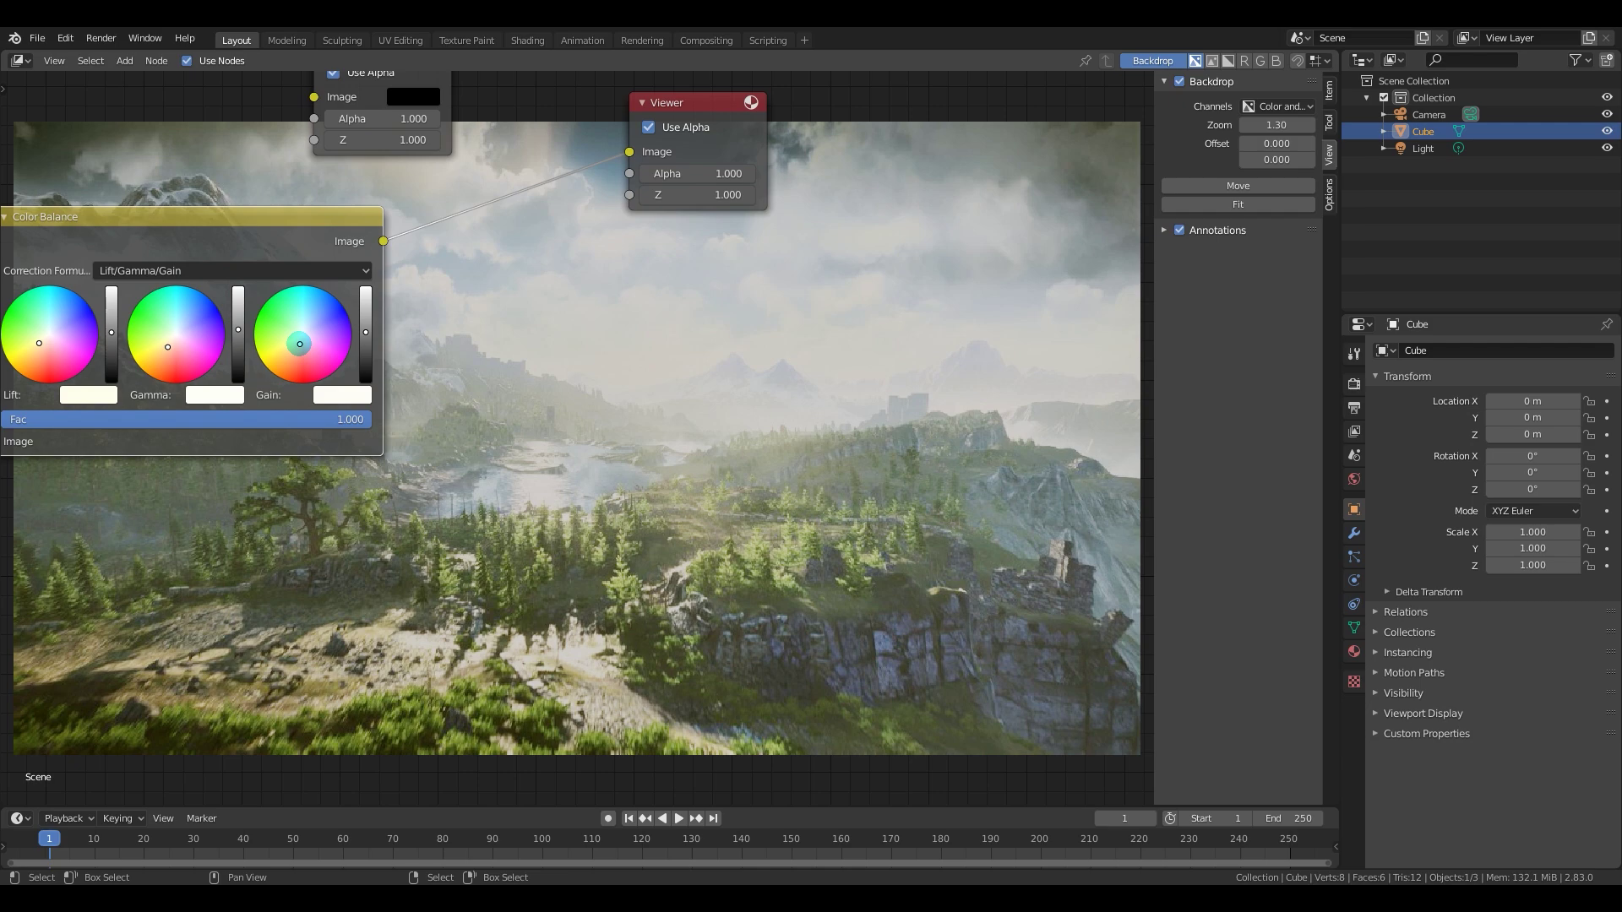
pyautogui.moveTo(298, 342); pyautogui.dragTo(319, 330)
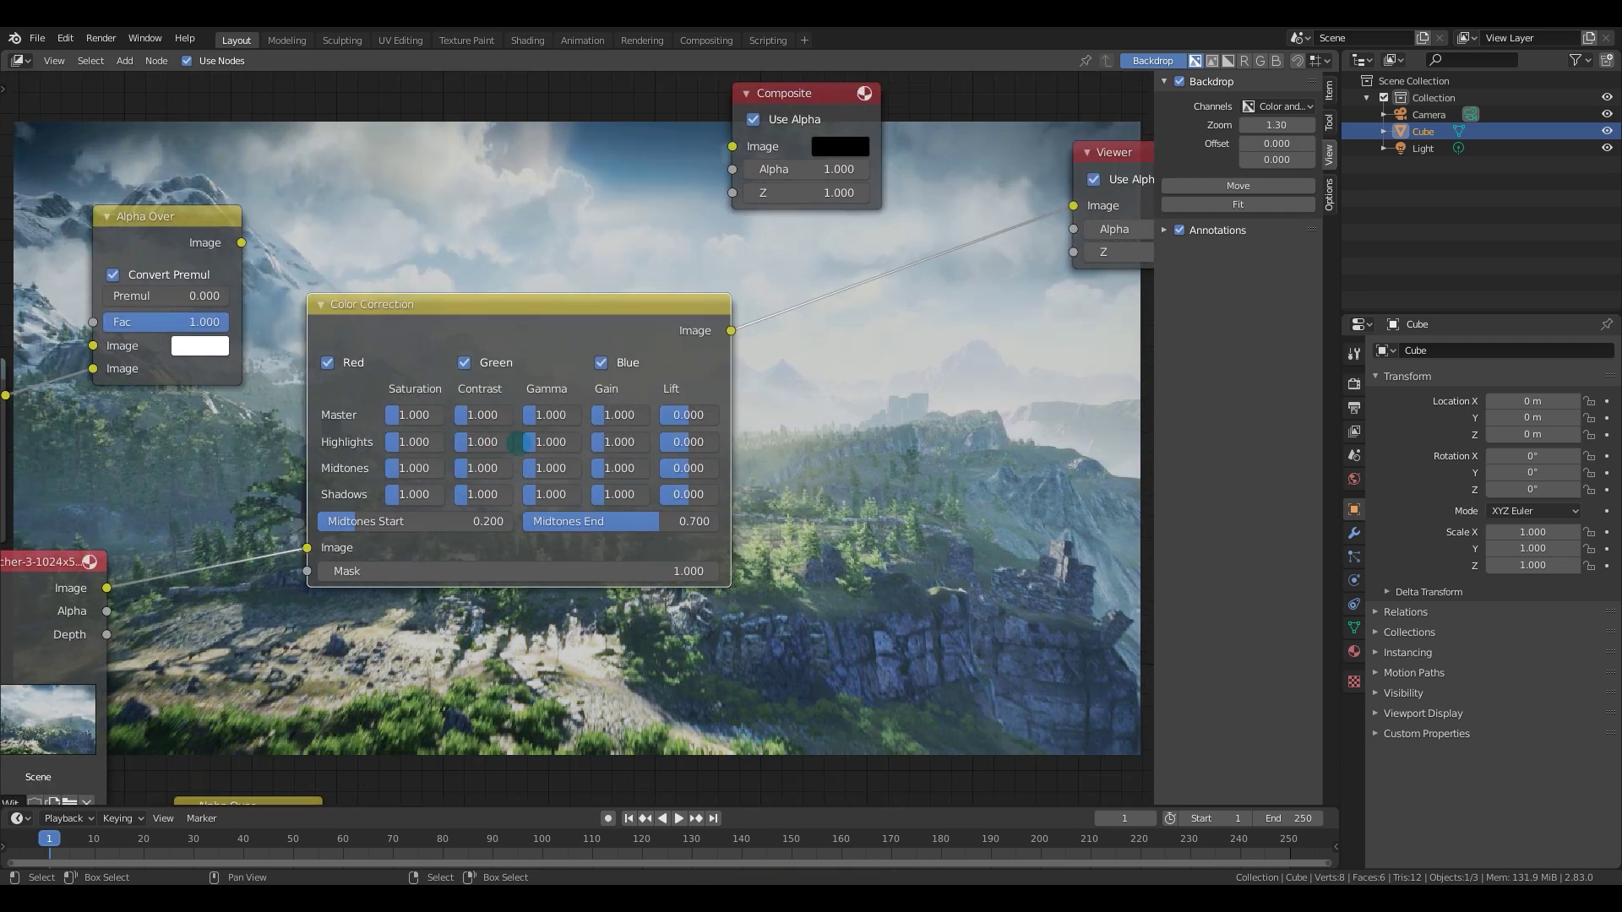
# Reposition the Color Correction node and turn off its Green channel.
pyautogui.scroll(2, 520, 444)
pyautogui.moveTo(431, 348); pyautogui.dragTo(487, 330, button='middle')
pyautogui.moveTo(423, 286); pyautogui.dragTo(438, 299, button='middle')
pyautogui.moveTo(487, 272); pyautogui.dragTo(504, 291)
pyautogui.scroll(-1, 494, 358)
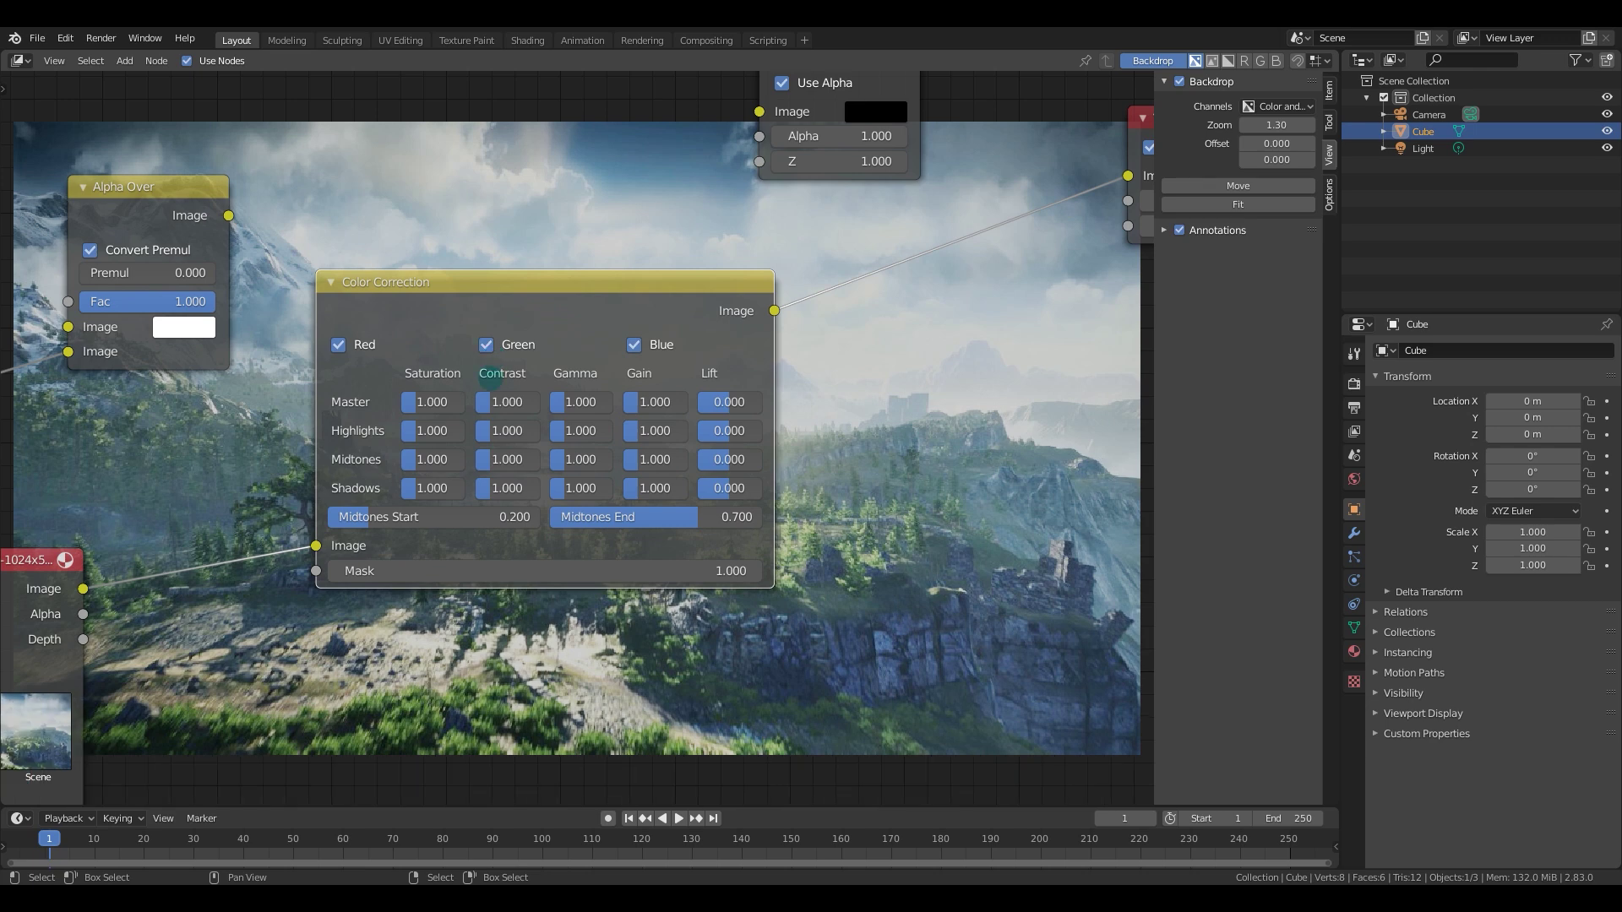
pyautogui.moveTo(614, 365); pyautogui.dragTo(614, 358)
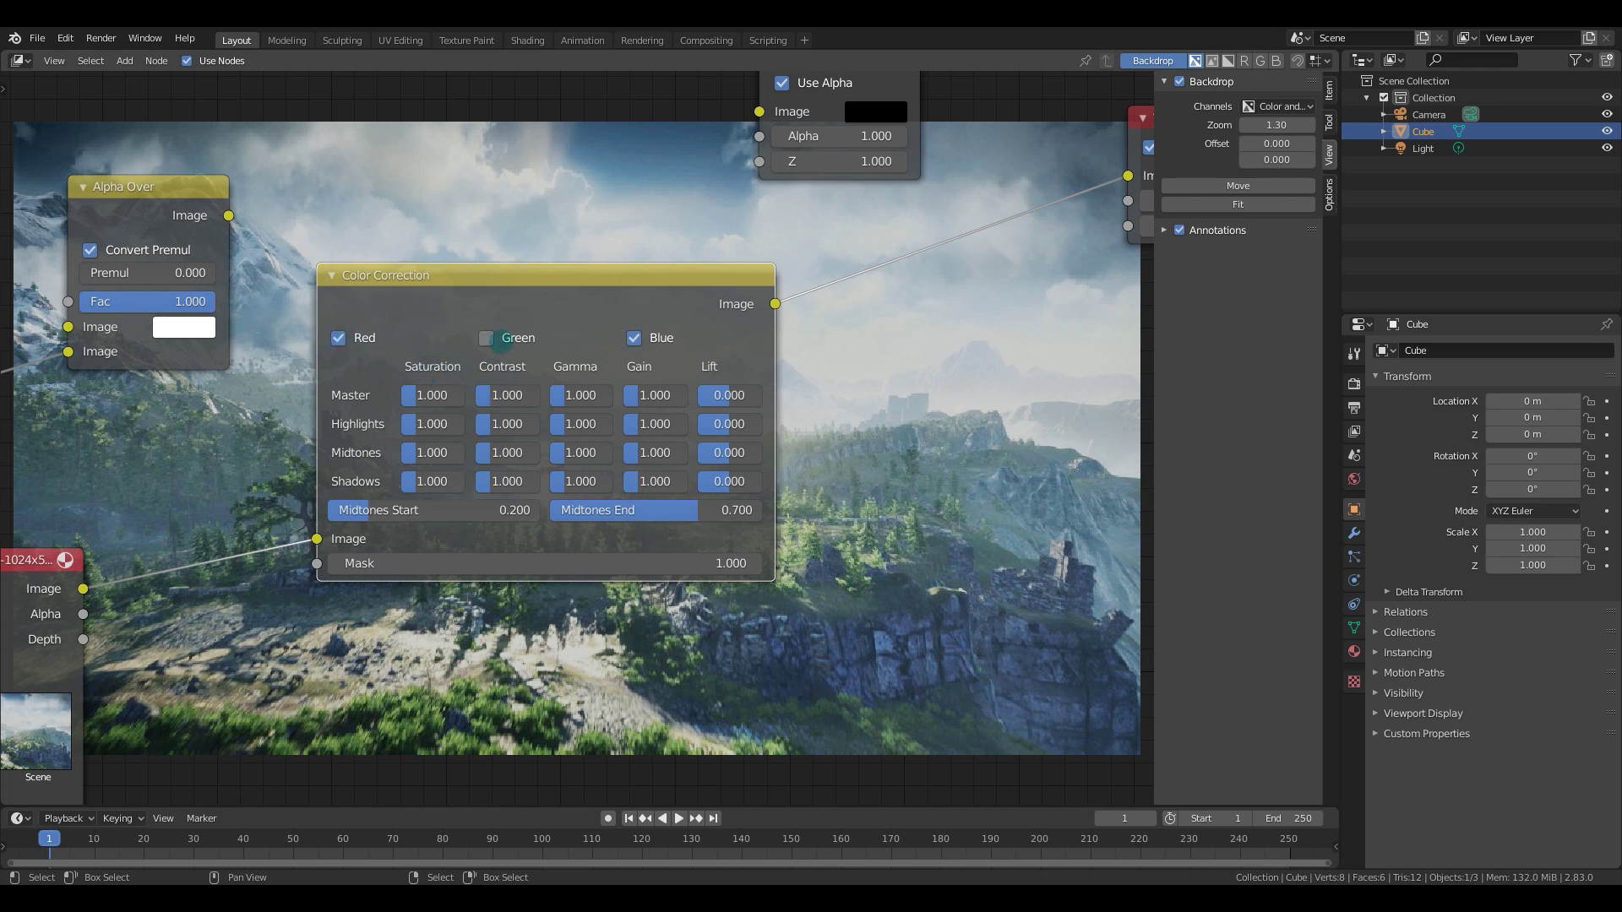
# Reposition the Gamma node and reset its Gamma value to 1.
pyautogui.scroll(1, 500, 338)
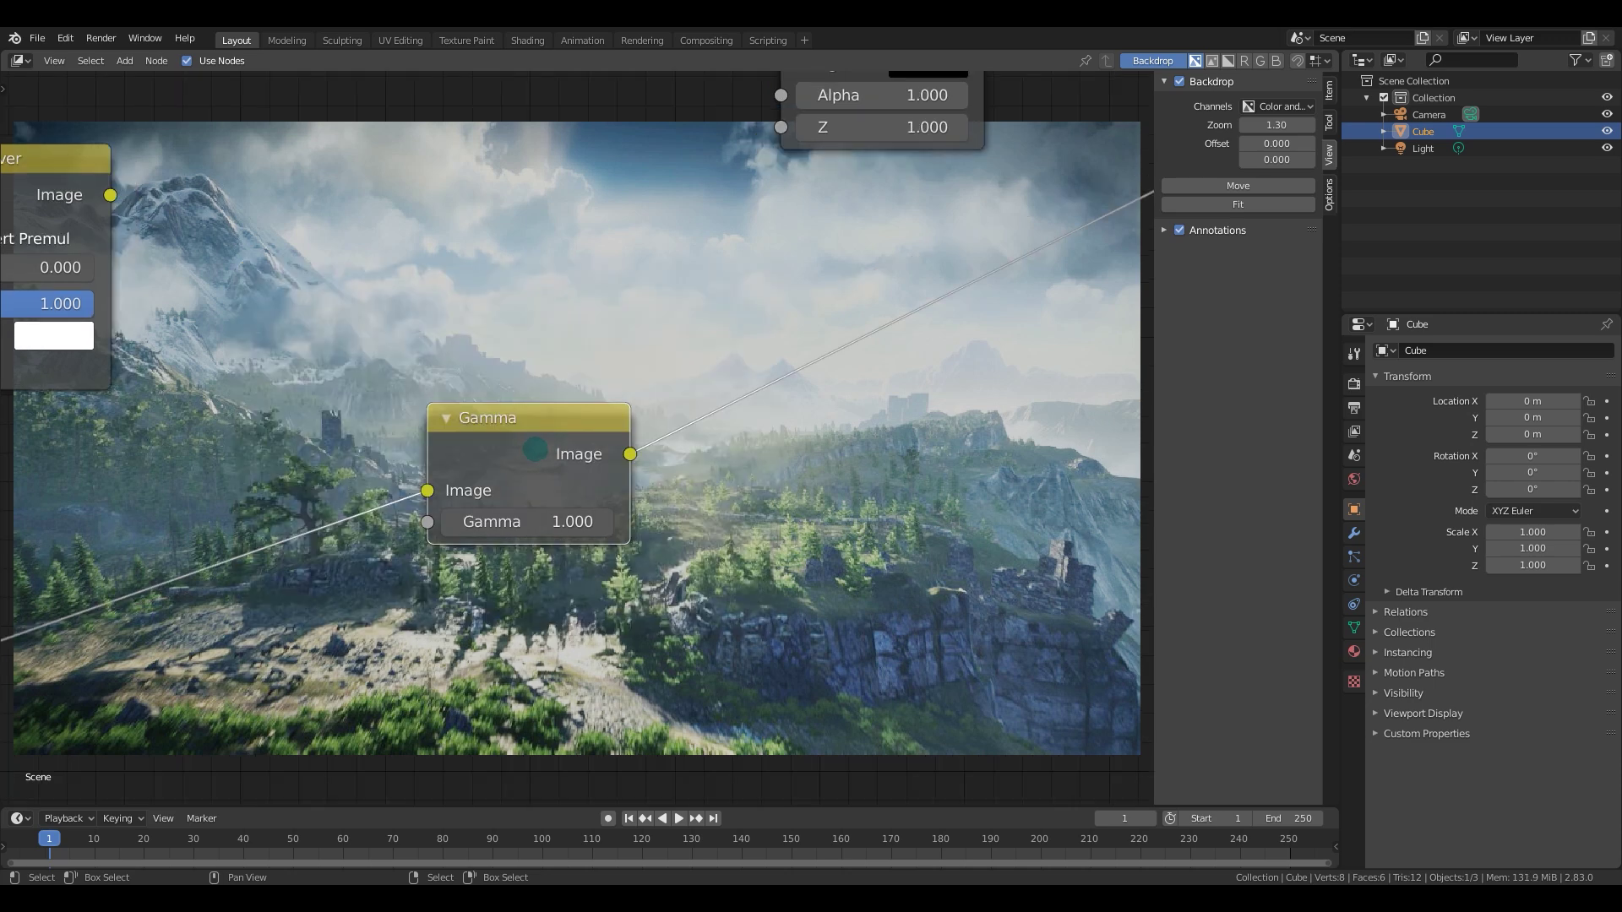
pyautogui.moveTo(531, 453); pyautogui.dragTo(610, 483)
pyautogui.doubleClick(575, 482)
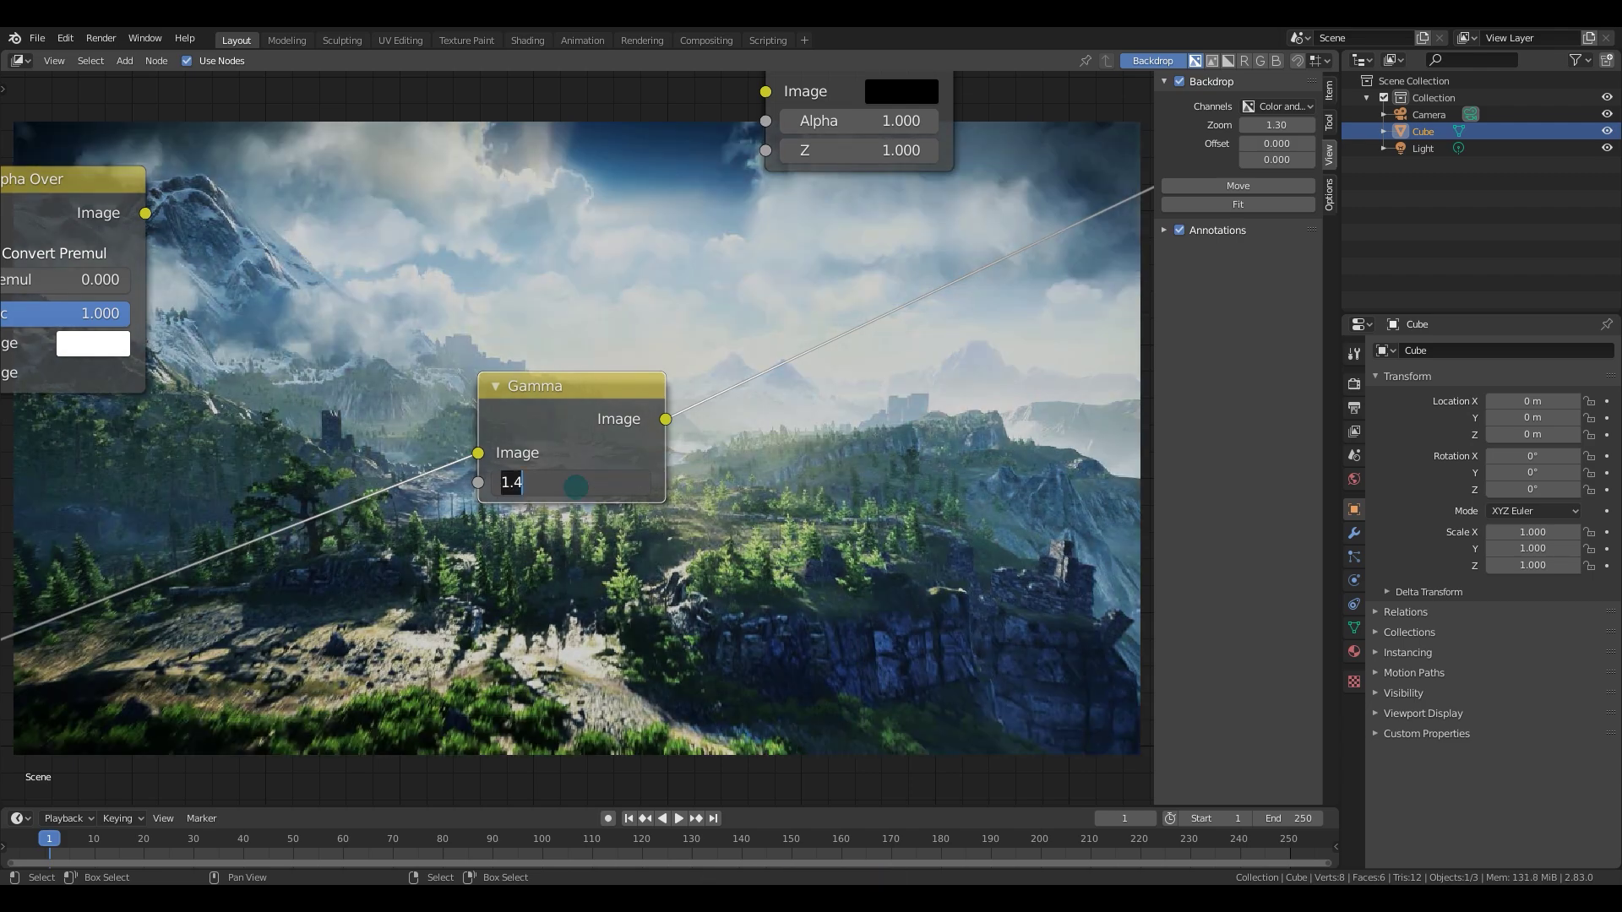
pyautogui.write('1')
pyautogui.press('Return')
pyautogui.moveTo(713, 482); pyautogui.dragTo(720, 439, button='middle')
pyautogui.moveTo(600, 377); pyautogui.dragTo(589, 372, button='middle')
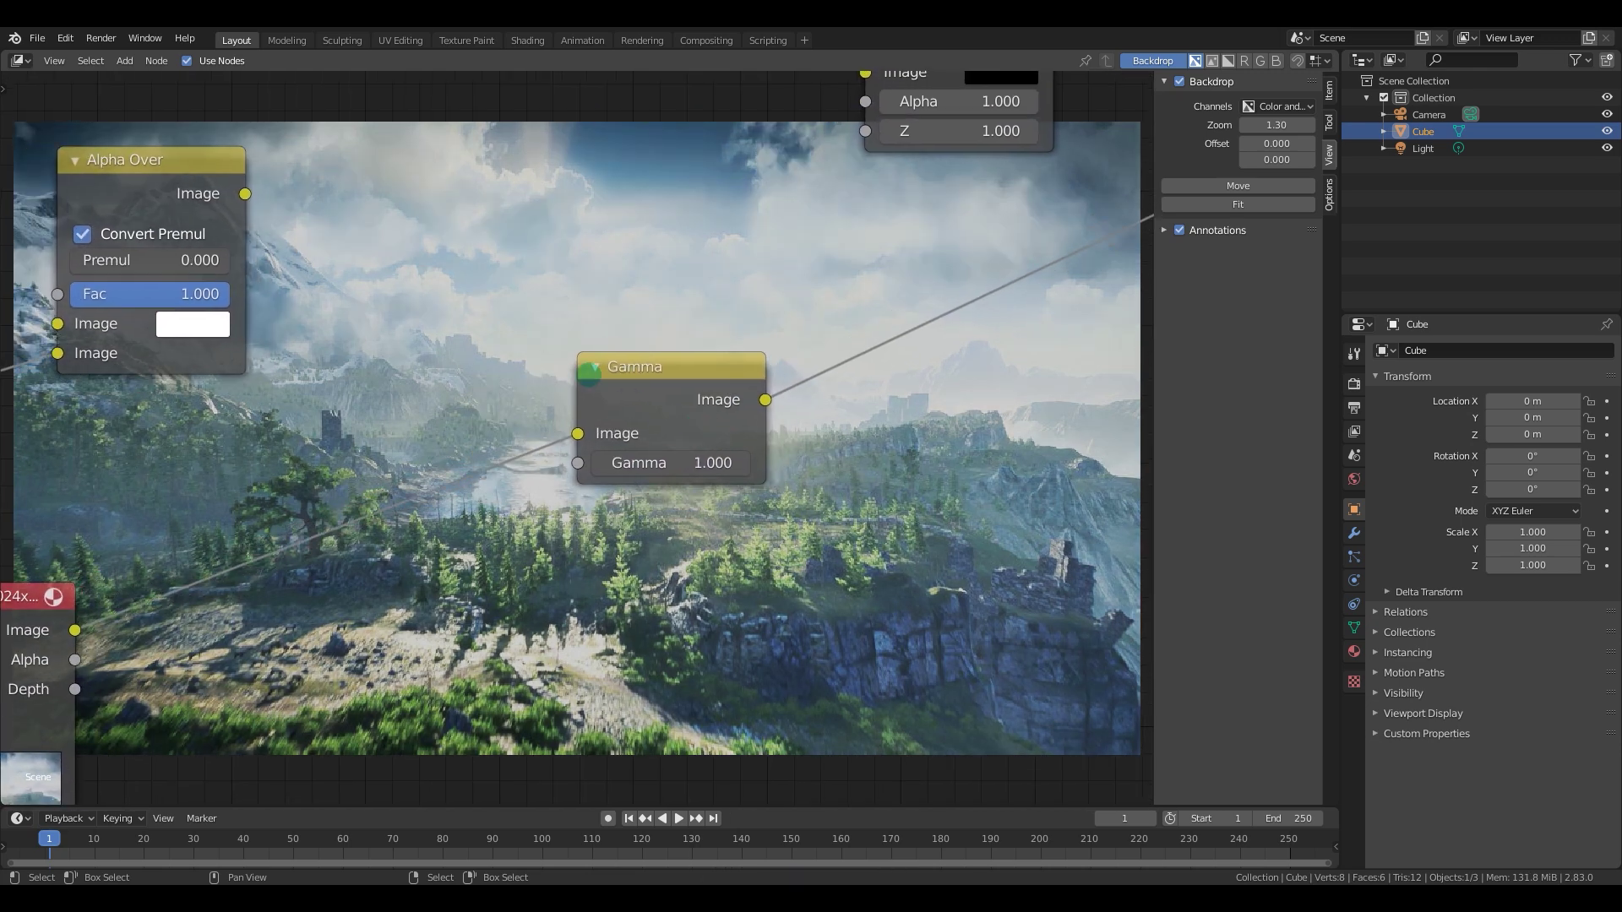
pyautogui.moveTo(773, 409); pyautogui.dragTo(692, 463, button='middle')
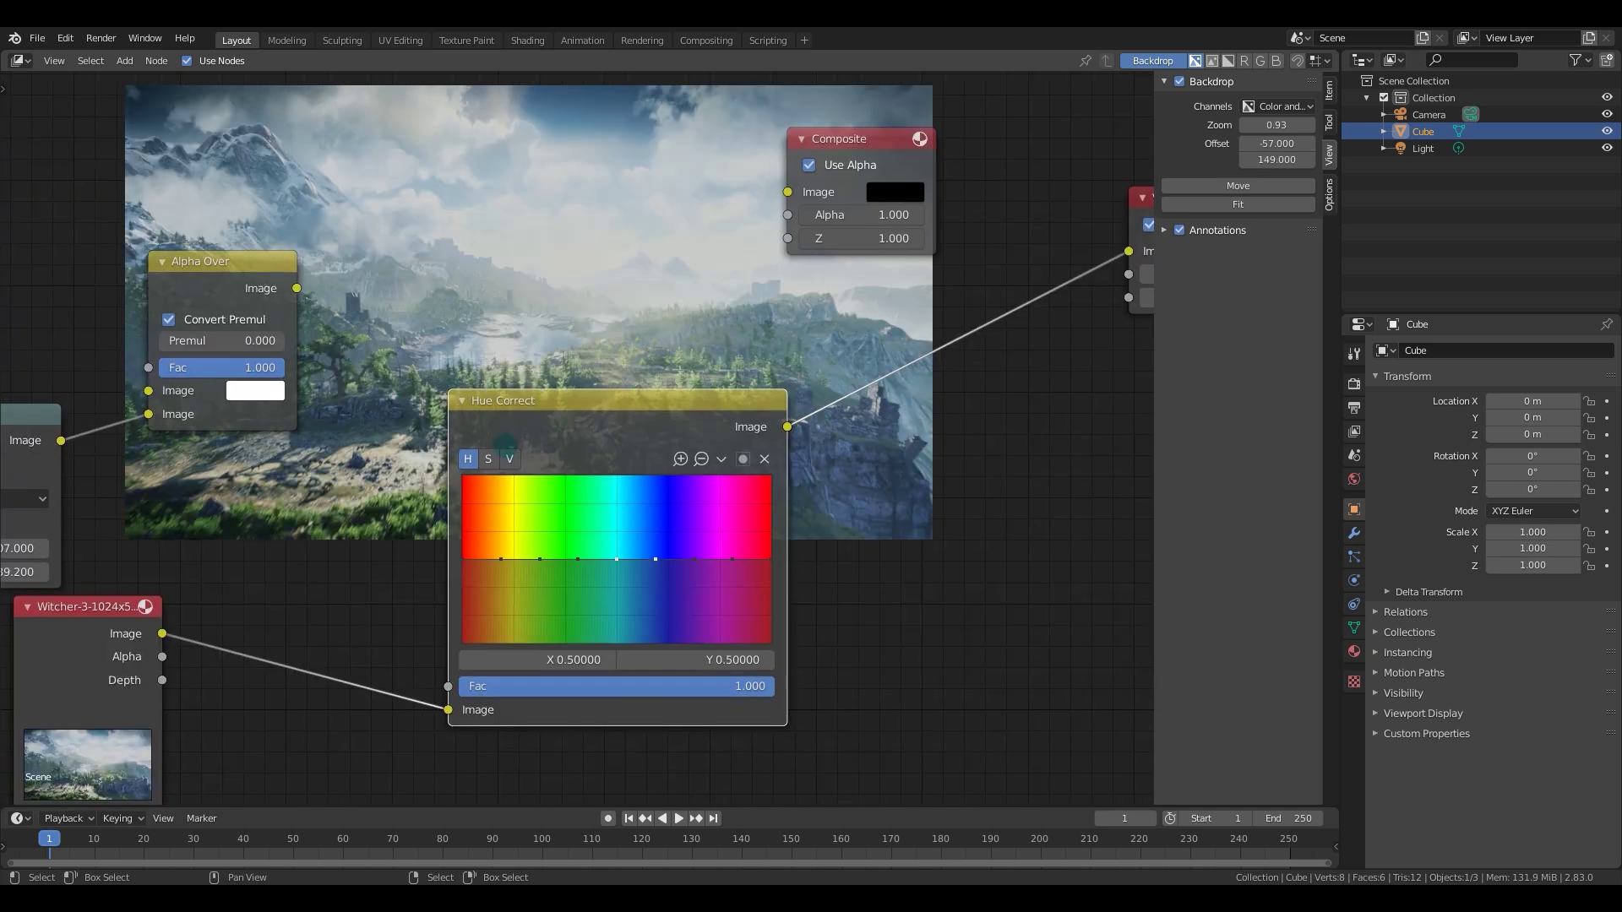
# Raise the blue control point on the Hue Correct node's hue curve to about X 0.62, Y 0.53.
pyautogui.moveTo(909, 165); pyautogui.dragTo(870, 152, button='middle')
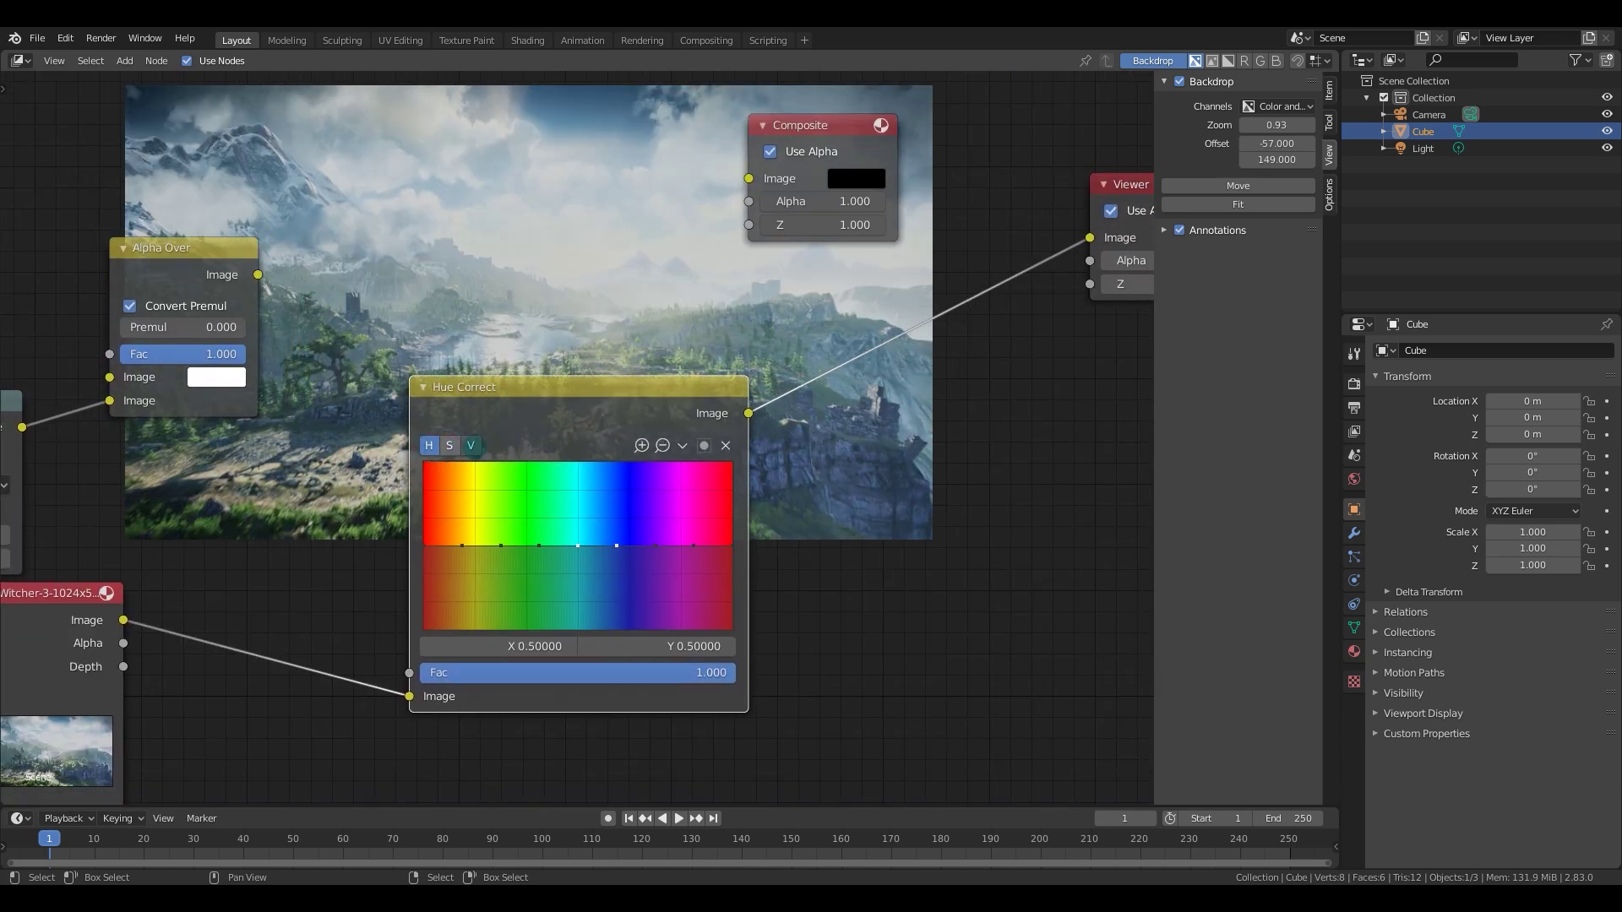
pyautogui.moveTo(689, 347); pyautogui.dragTo(679, 388, button='middle')
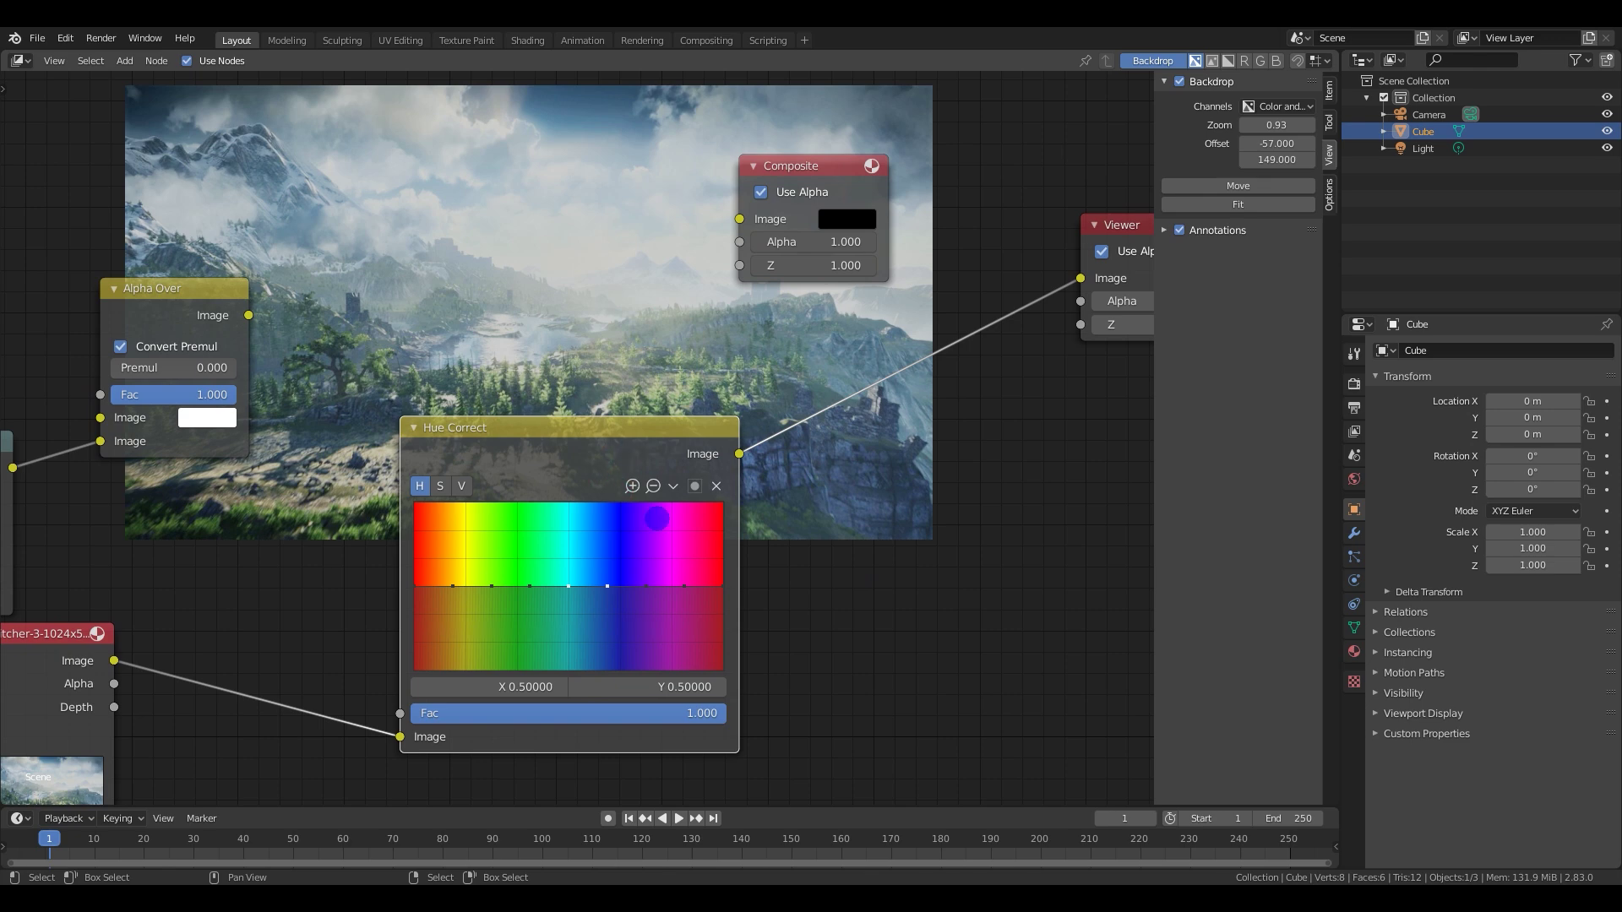
pyautogui.moveTo(549, 355); pyautogui.dragTo(540, 399, button='middle')
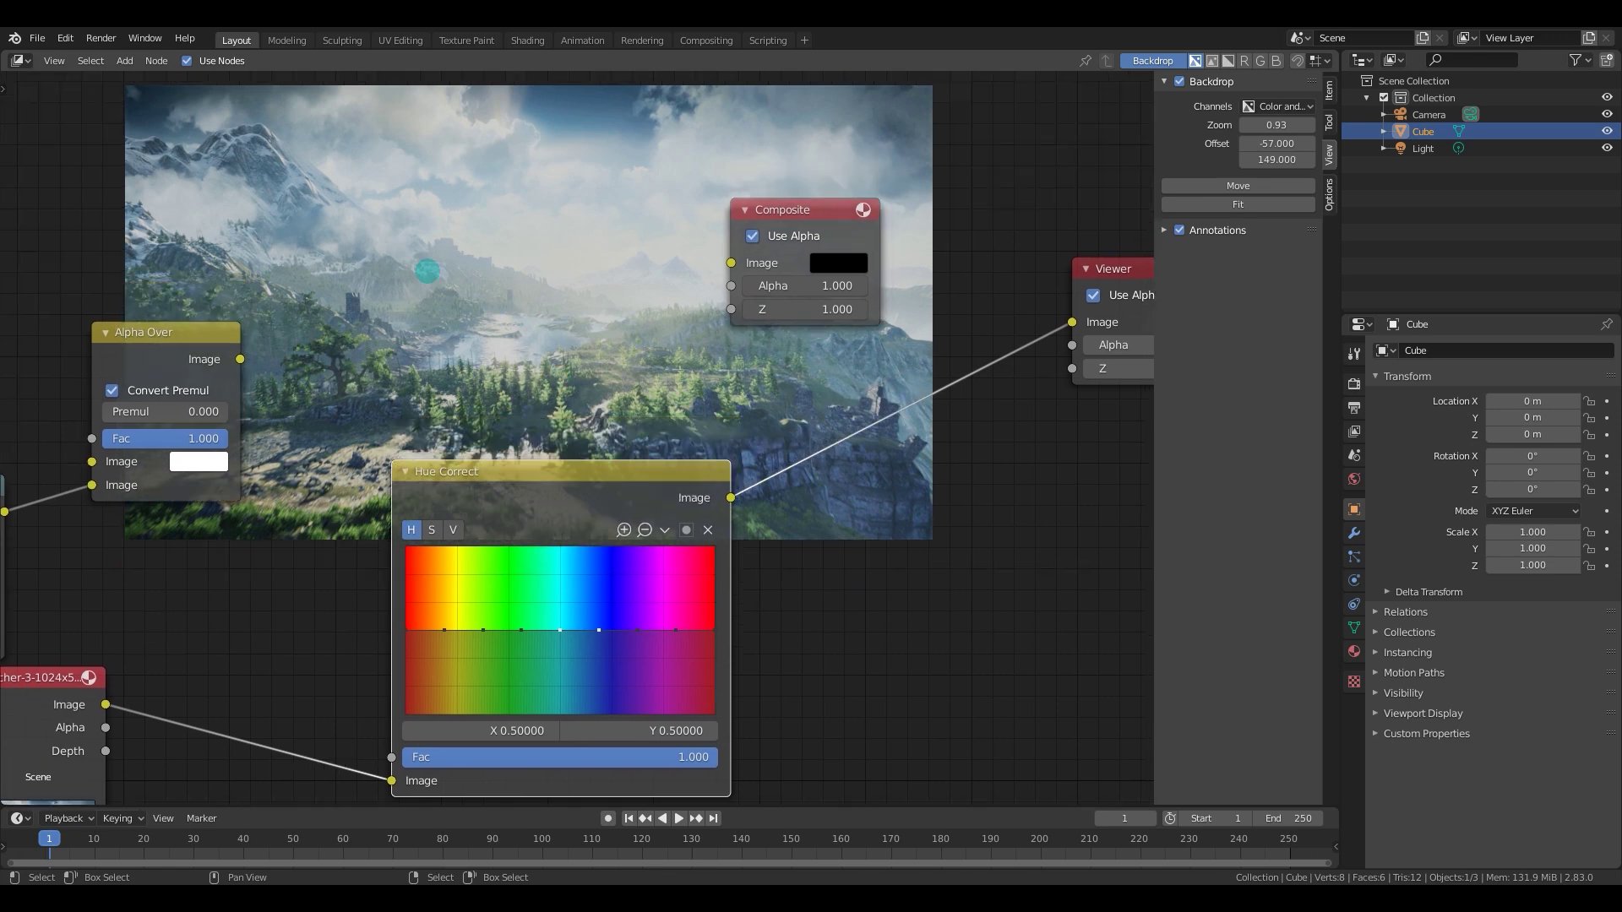
pyautogui.moveTo(612, 436)
pyautogui.mouseDown(button='middle')
pyautogui.moveTo(532, 453)
pyautogui.moveTo(615, 460)
pyautogui.mouseUp(button='middle')
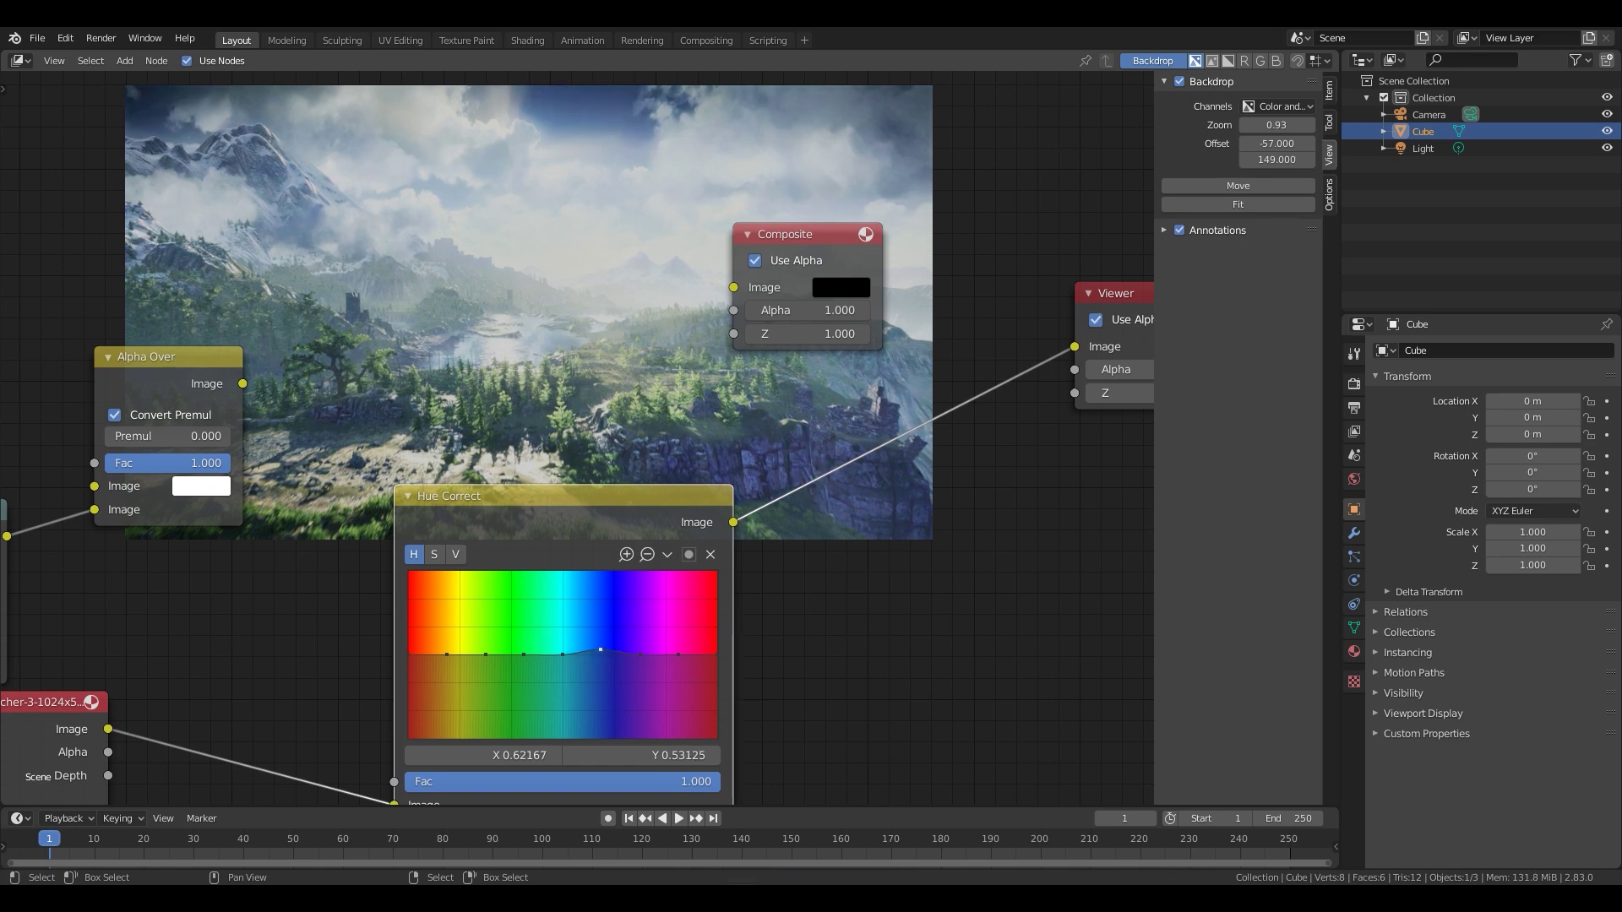
# Raise the green control point on the Hue Correct node's saturation curve slightly.
pyautogui.click(434, 555)
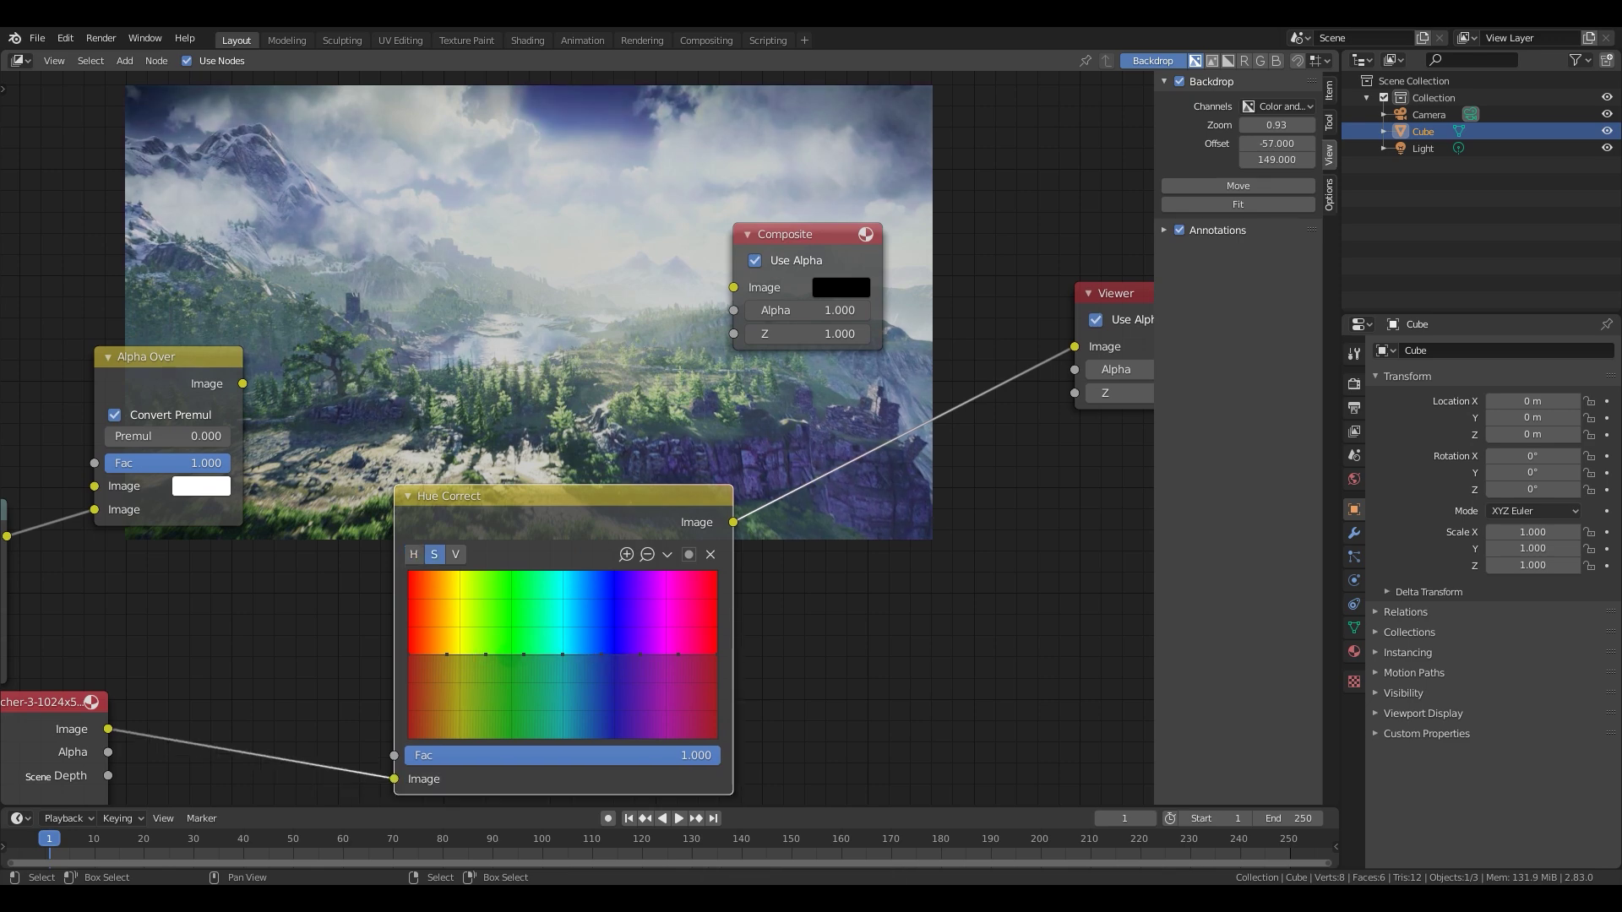
pyautogui.moveTo(524, 655); pyautogui.dragTo(524, 648)
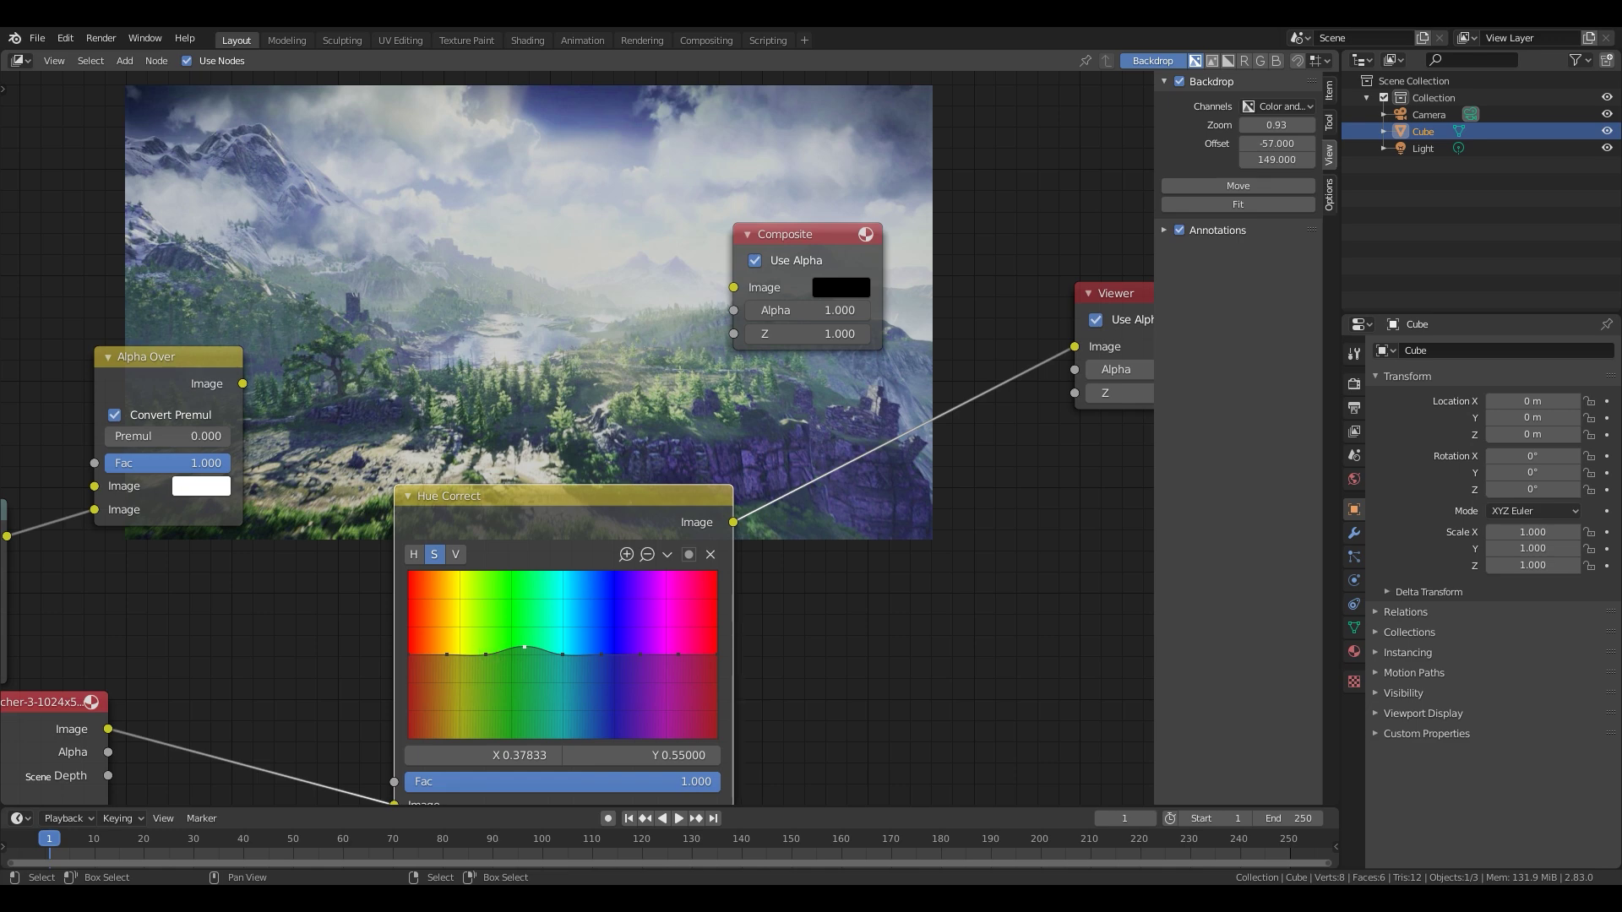
pyautogui.moveTo(525, 647); pyautogui.dragTo(523, 640)
# Lower the Hue Correct node's value curve slightly between the blue and magenta ranges.
pyautogui.click(456, 555)
pyautogui.moveTo(777, 448); pyautogui.dragTo(618, 452, button='middle')
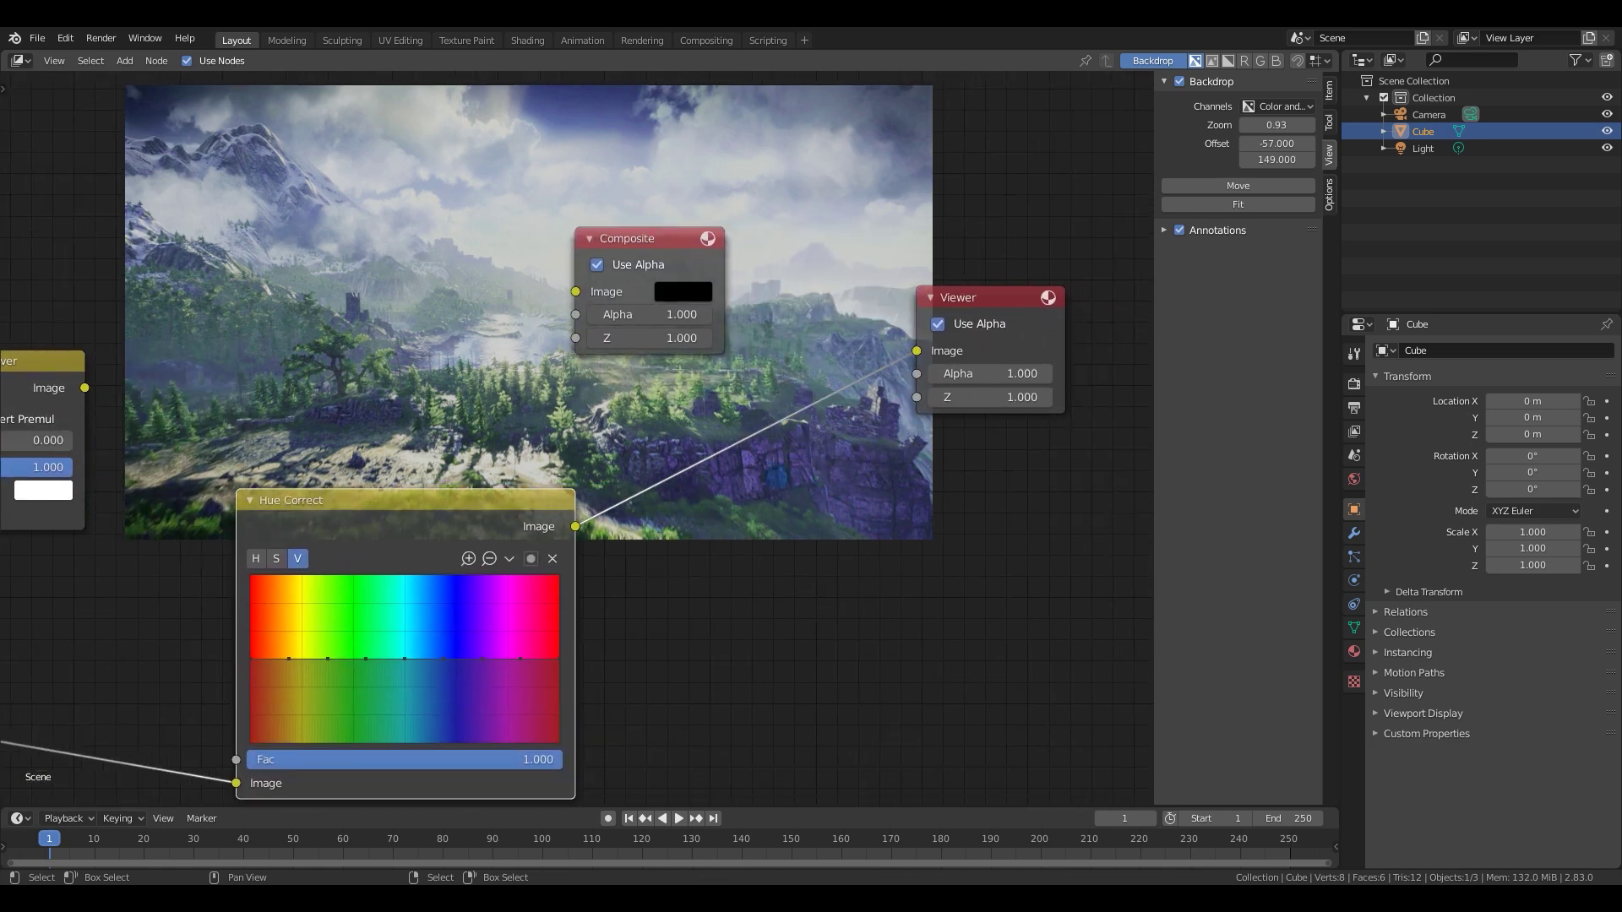
pyautogui.scroll(2, 642, 456)
pyautogui.moveTo(763, 493); pyautogui.dragTo(837, 470, button='middle')
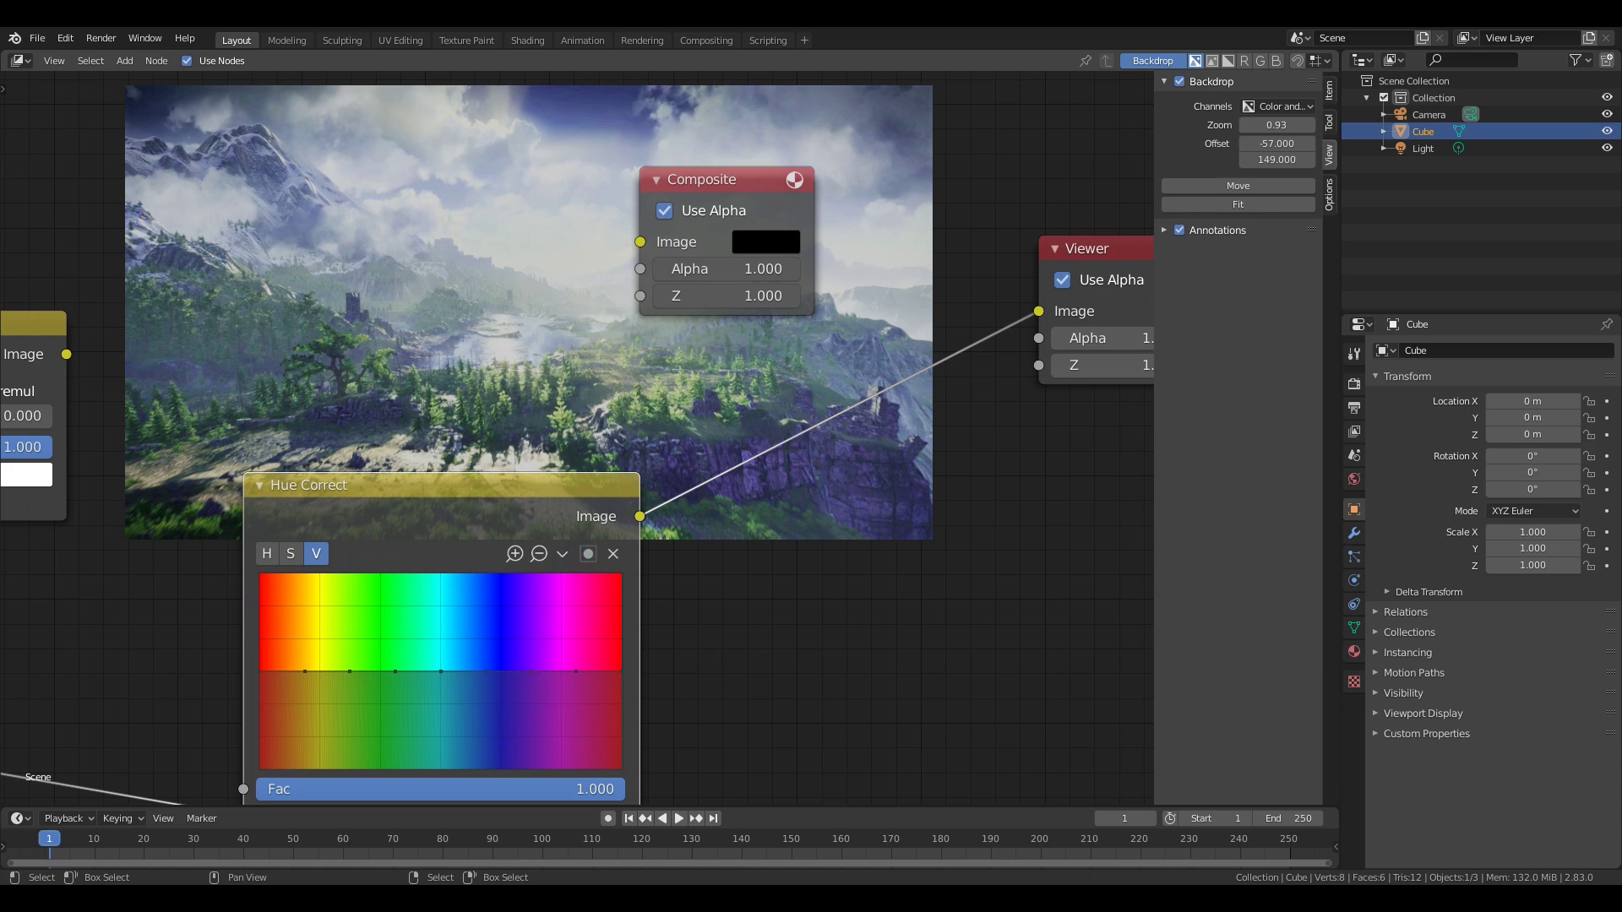
pyautogui.moveTo(531, 671); pyautogui.dragTo(531, 680)
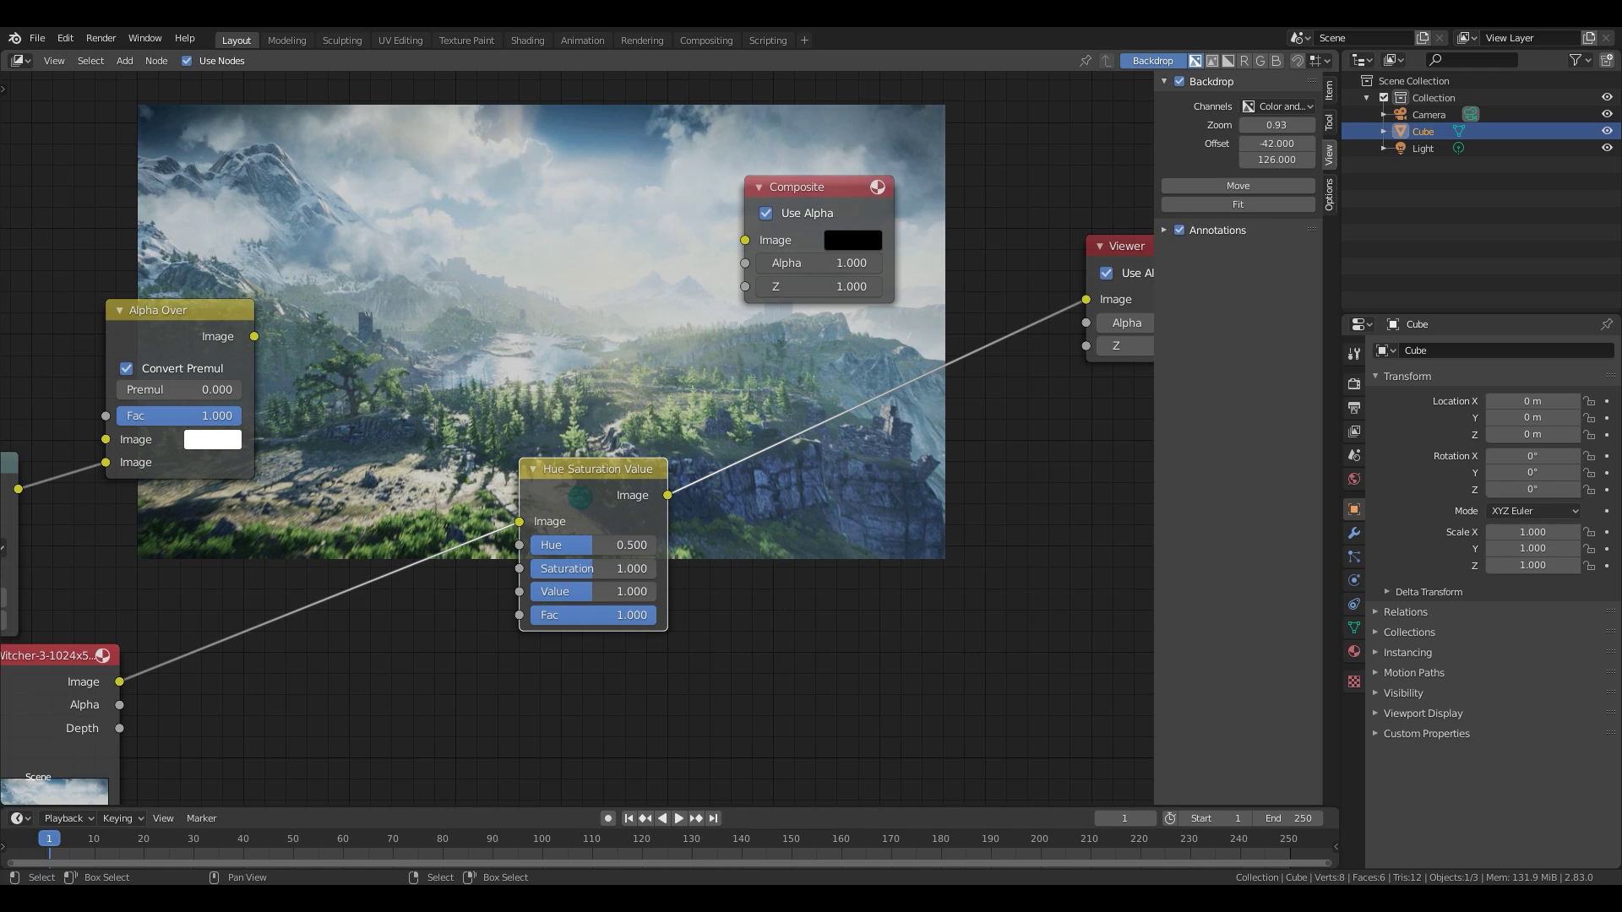
# Set the Hue Saturation Value node to Hue 0.342, Saturation 0.983 and Value 1.083, and pull trial links from its input sockets.
pyautogui.moveTo(865, 215); pyautogui.dragTo(928, 187, button='middle')
pyautogui.moveTo(656, 478); pyautogui.dragTo(621, 518, button='middle')
pyautogui.scroll(3, 618, 488)
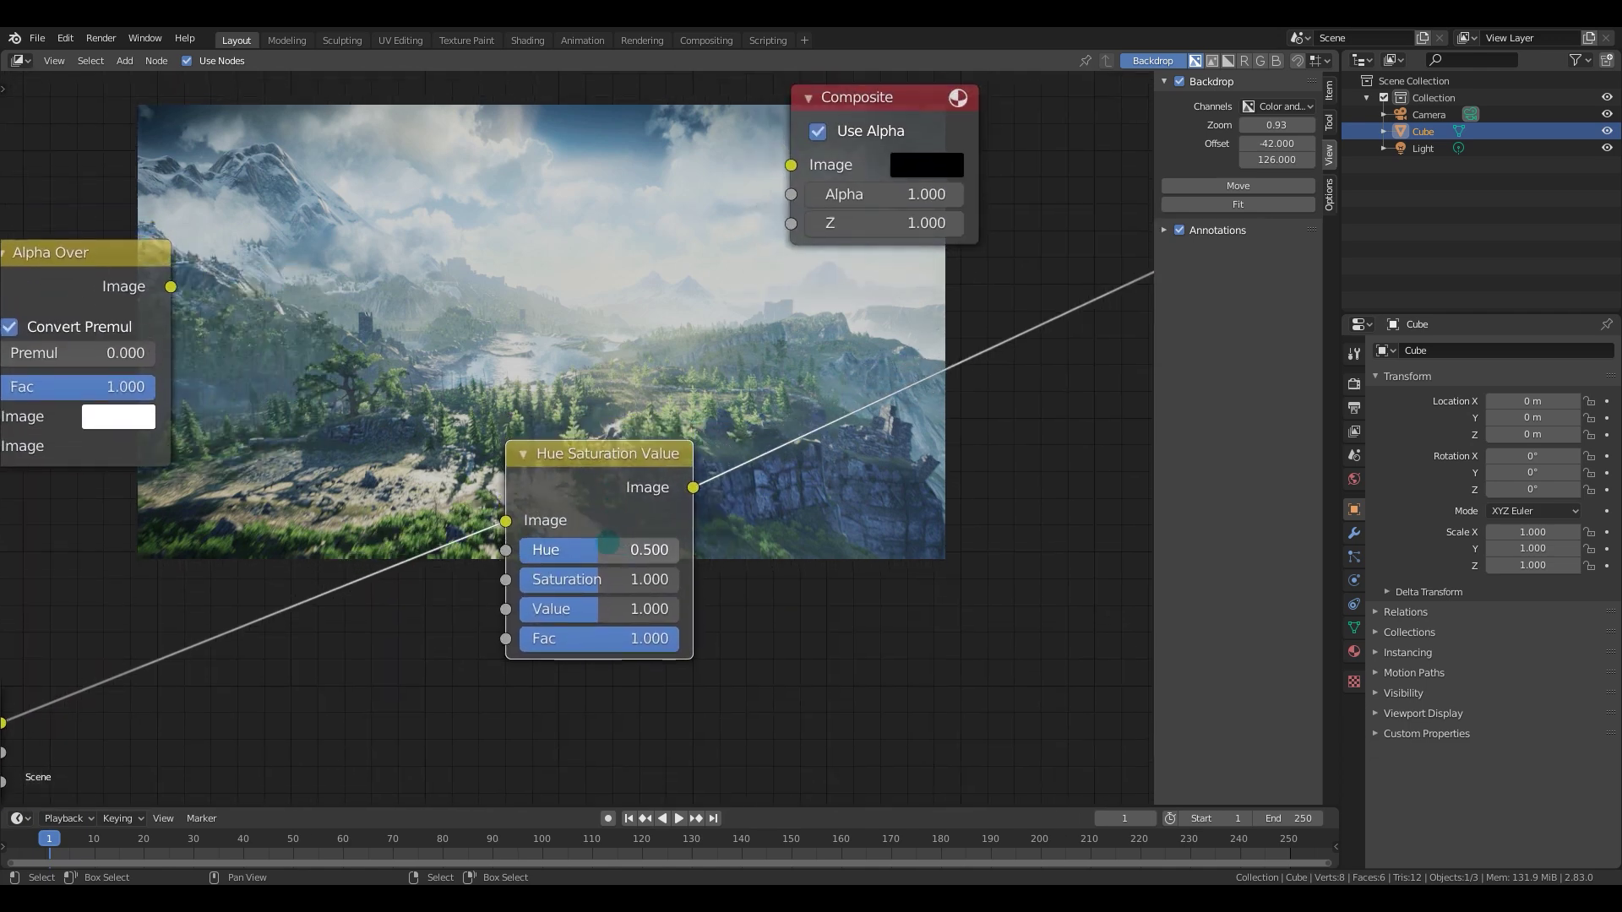
pyautogui.moveTo(739, 492); pyautogui.dragTo(733, 528, button='middle')
pyautogui.moveTo(622, 555)
pyautogui.mouseDown()
pyautogui.moveTo(669, 534)
pyautogui.moveTo(628, 553)
pyautogui.mouseUp()
pyautogui.moveTo(593, 583); pyautogui.dragTo(567, 599, button='middle')
pyautogui.moveTo(567, 600)
pyautogui.mouseDown()
pyautogui.moveTo(600, 600)
pyautogui.moveTo(545, 601)
pyautogui.mouseUp()
pyautogui.moveTo(575, 631)
pyautogui.mouseDown()
pyautogui.moveTo(557, 631)
pyautogui.moveTo(644, 630)
pyautogui.moveTo(557, 630)
pyautogui.moveTo(624, 630)
pyautogui.moveTo(574, 630)
pyautogui.moveTo(579, 660)
pyautogui.mouseUp()
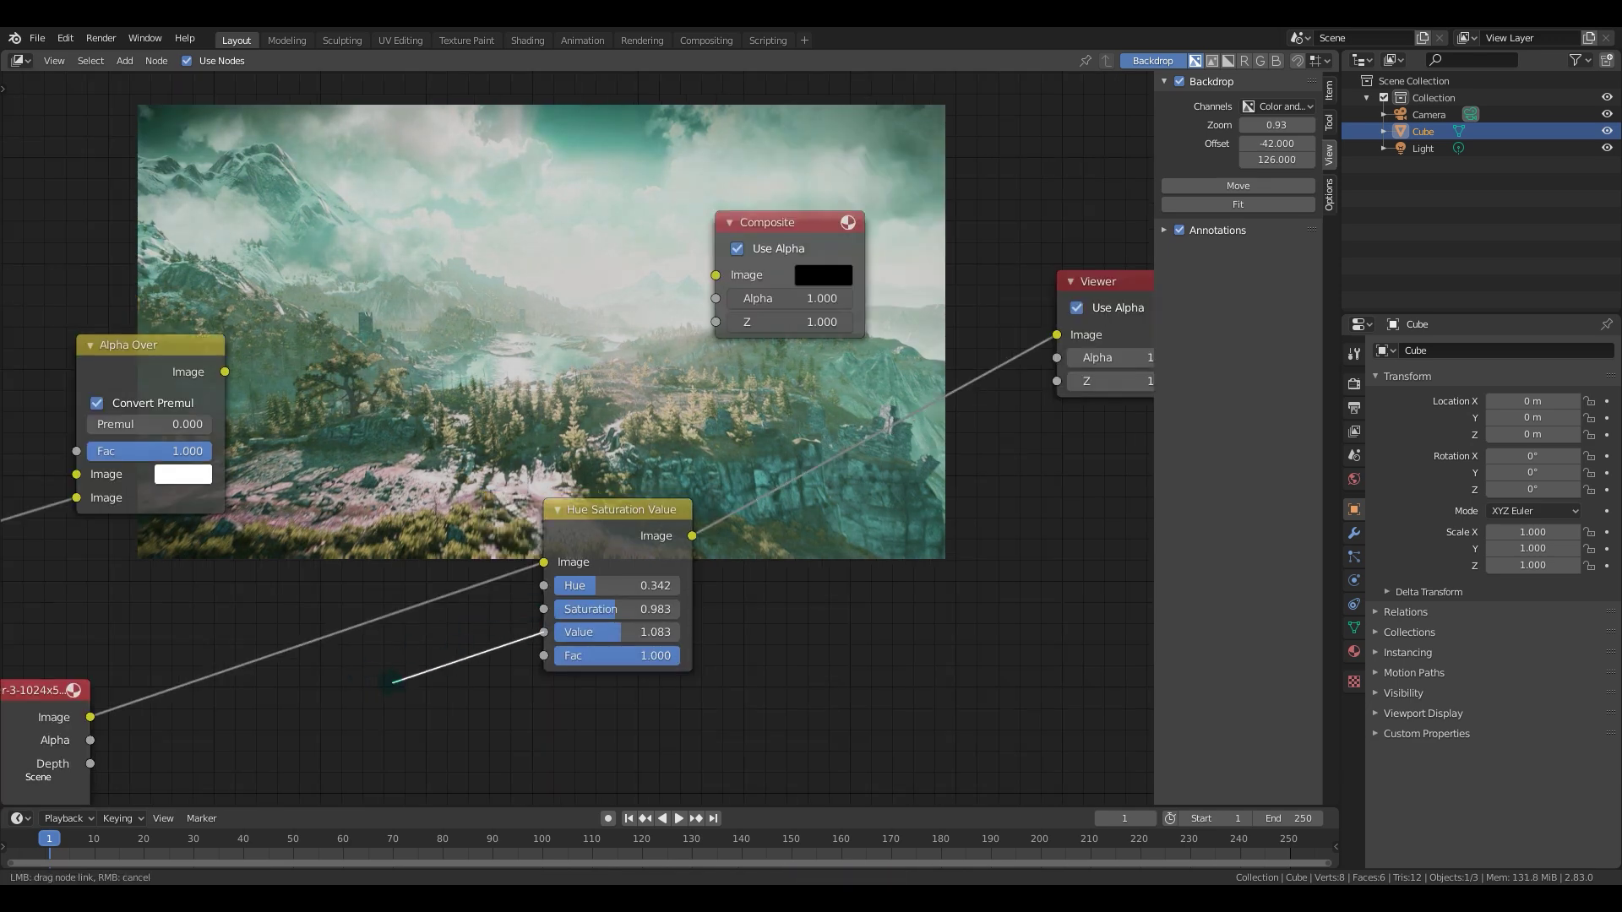
pyautogui.moveTo(543, 586); pyautogui.dragTo(484, 609)
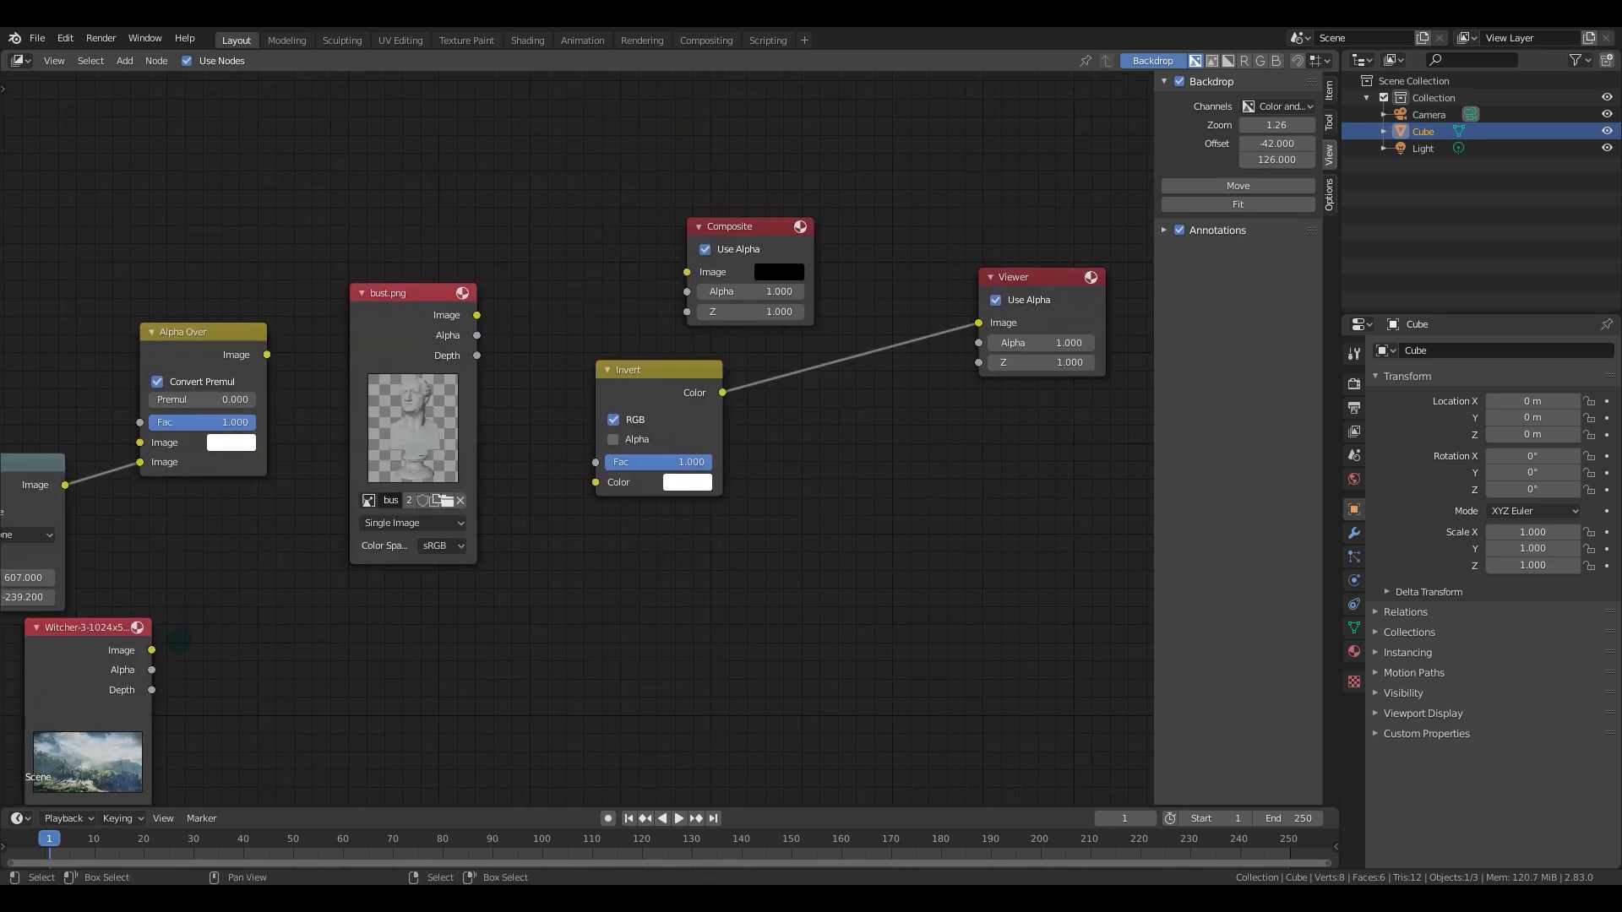
# Feed first the Witcher landscape and then bust.png into the Invert node's Color input, inverting Alpha instead of RGB.
pyautogui.moveTo(151, 650); pyautogui.dragTo(596, 482)
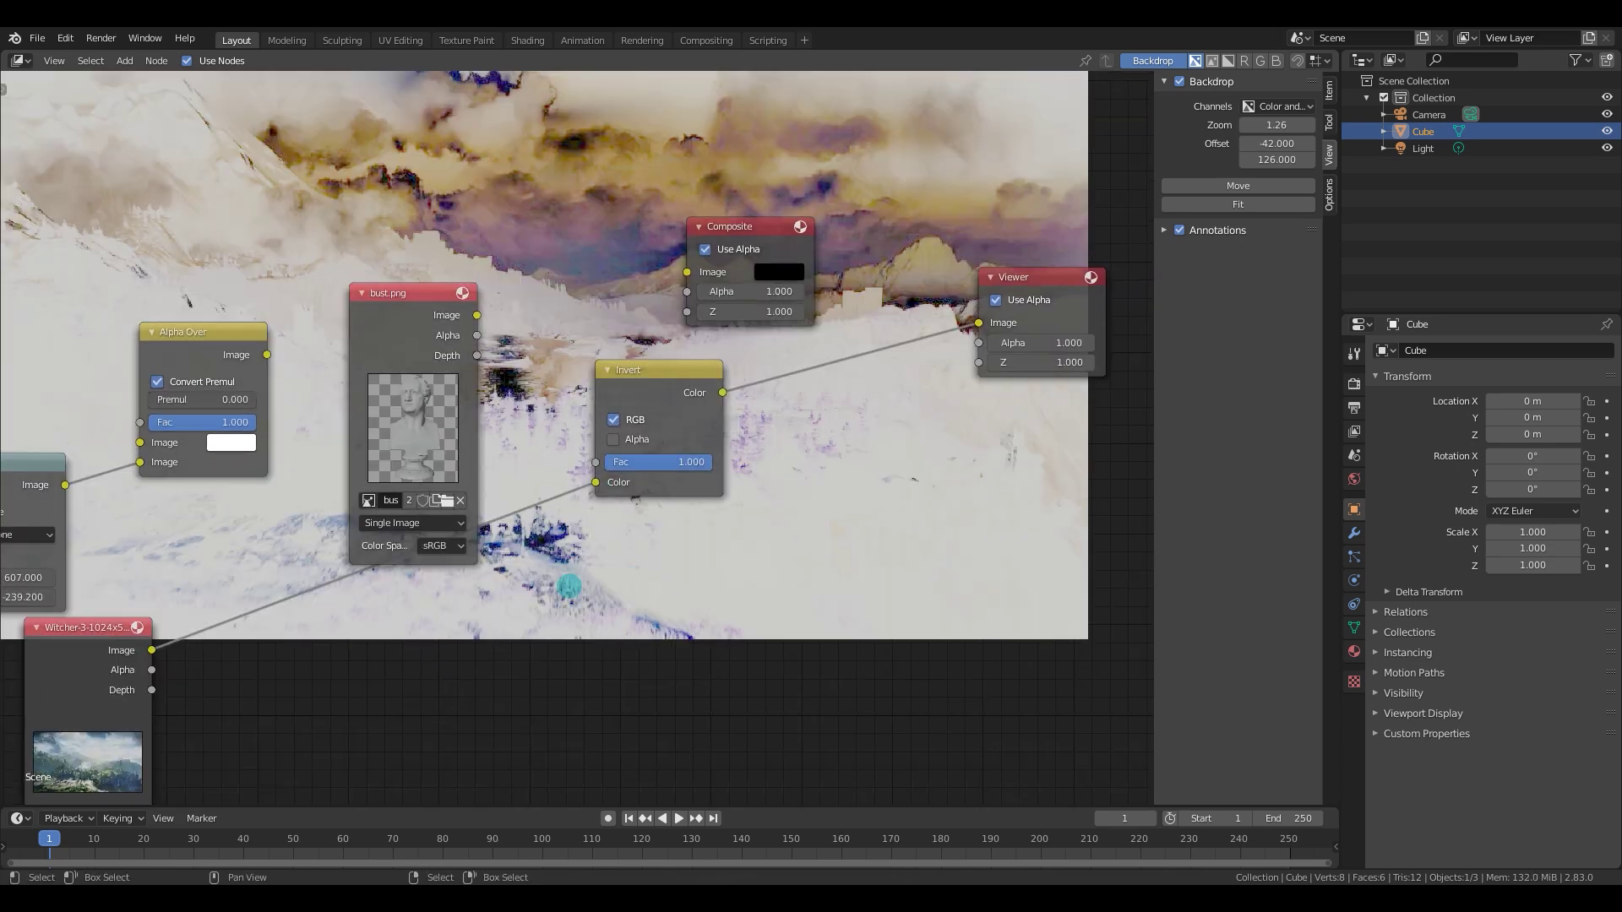
pyautogui.moveTo(545, 355); pyautogui.dragTo(561, 421, button='middle')
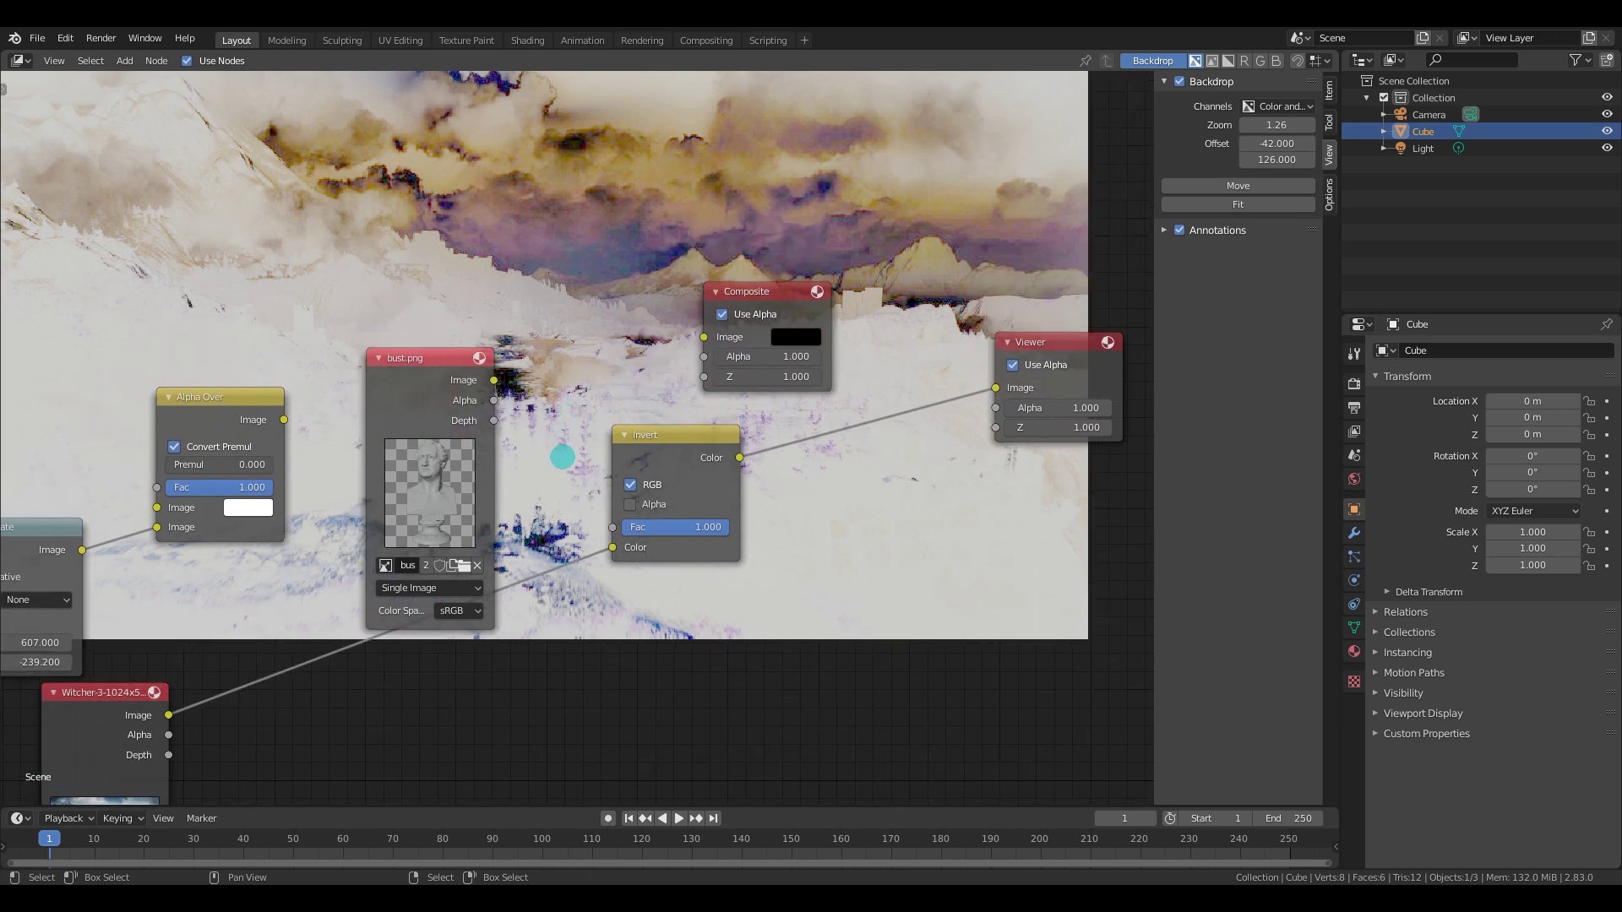
pyautogui.moveTo(494, 380); pyautogui.dragTo(605, 543)
pyautogui.click(629, 505)
pyautogui.scroll(-1, 900, 554)
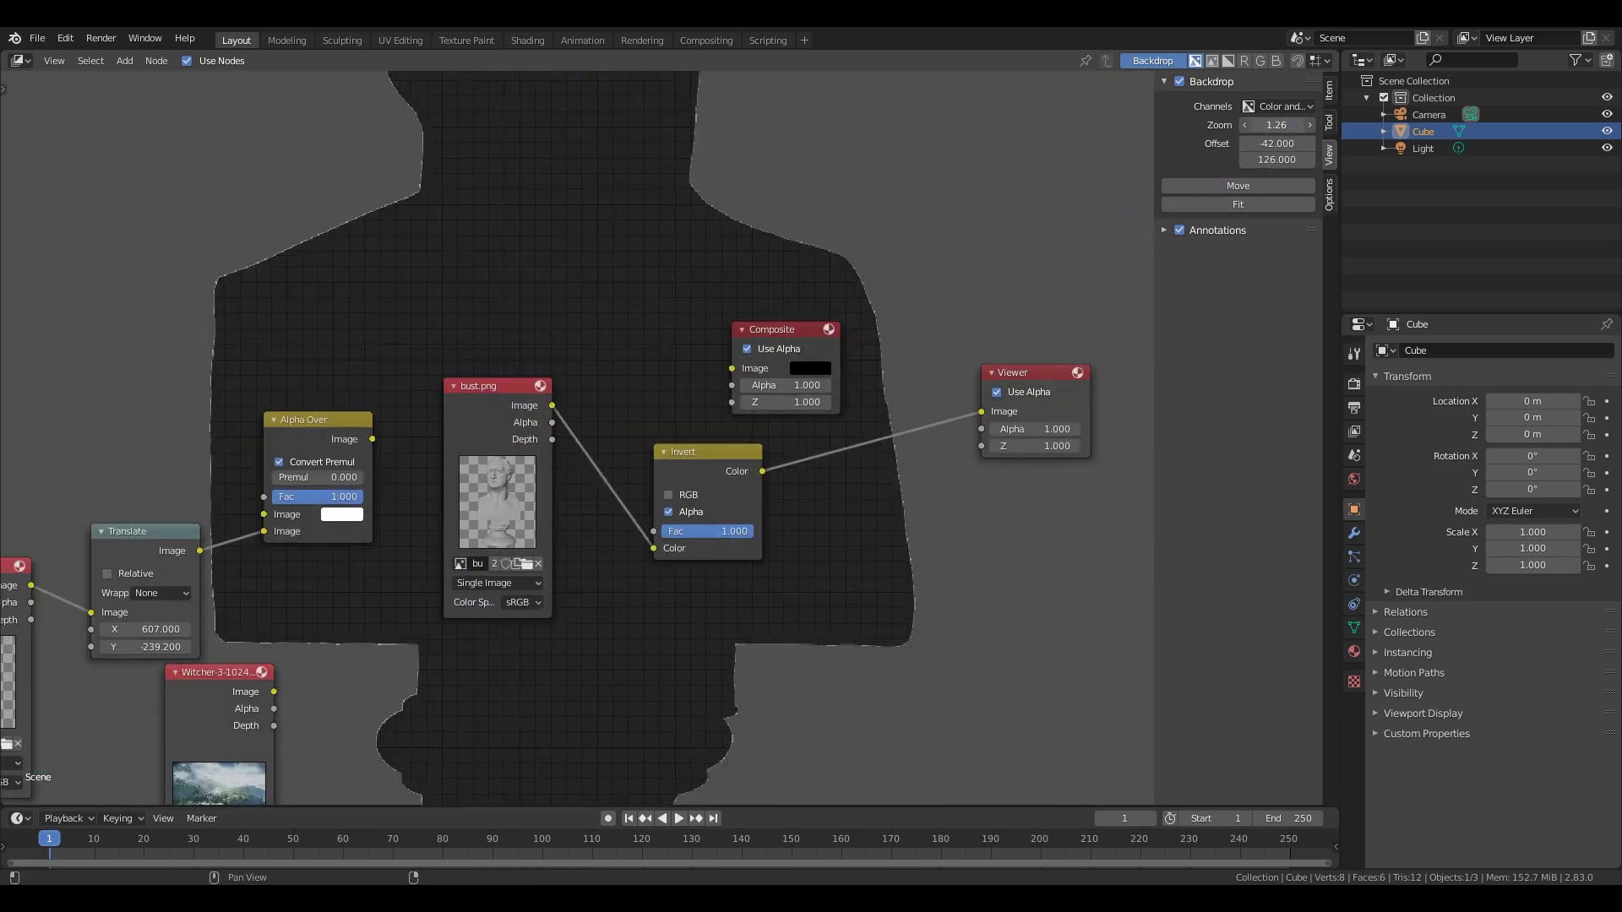
# Reduce the backdrop zoom to 1.04.
pyautogui.moveTo(1282, 126); pyautogui.dragTo(1156, 126)
pyautogui.scroll(1, 655, 517)
pyautogui.moveTo(663, 517); pyautogui.dragTo(664, 517, button='middle')
pyautogui.moveTo(632, 555)
pyautogui.mouseDown()
pyautogui.moveTo(535, 471)
pyautogui.moveTo(526, 406)
pyautogui.moveTo(632, 555)
pyautogui.mouseUp()
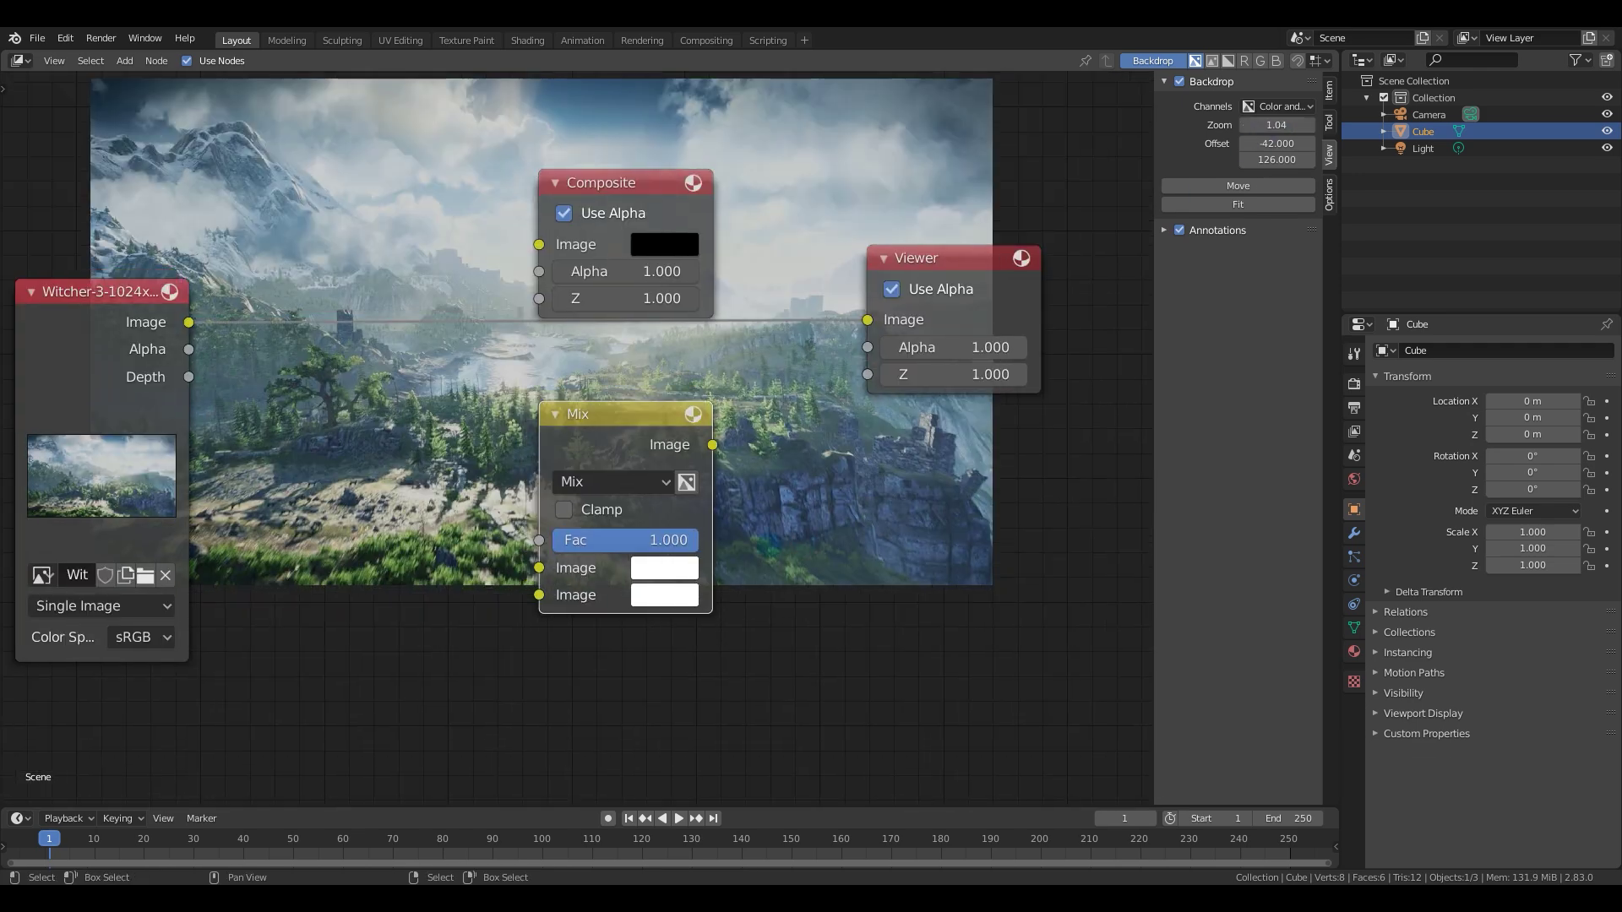
# Reposition the Mix node and insert it into the link between the Witcher landscape image and the Viewer.
pyautogui.moveTo(768, 541); pyautogui.dragTo(855, 511, button='middle')
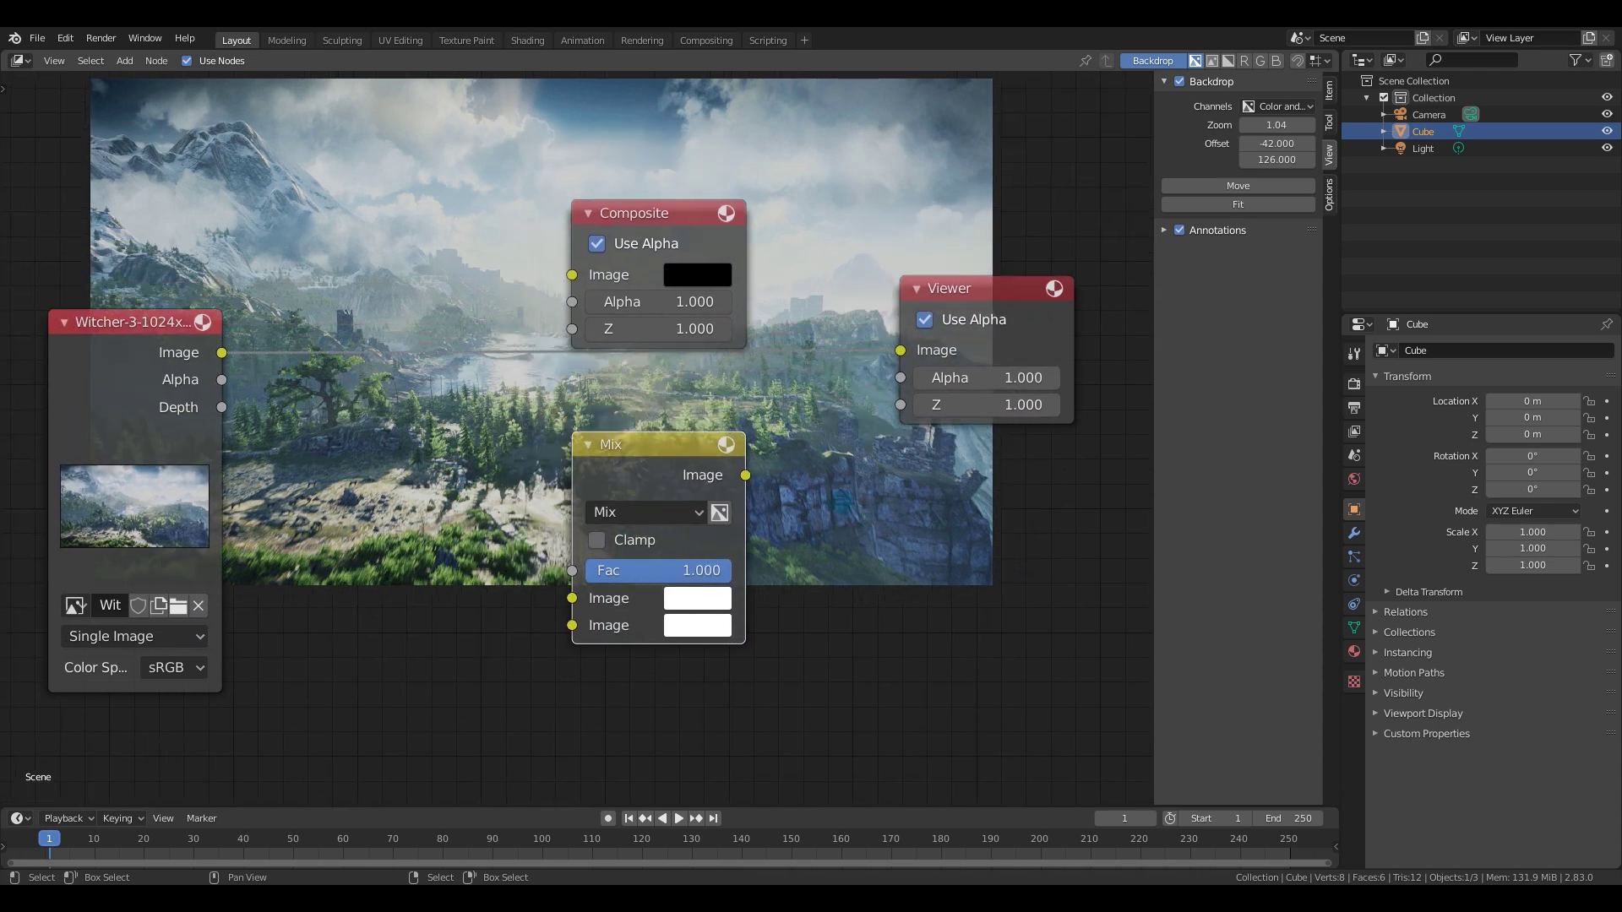
pyautogui.moveTo(684, 440); pyautogui.dragTo(583, 448)
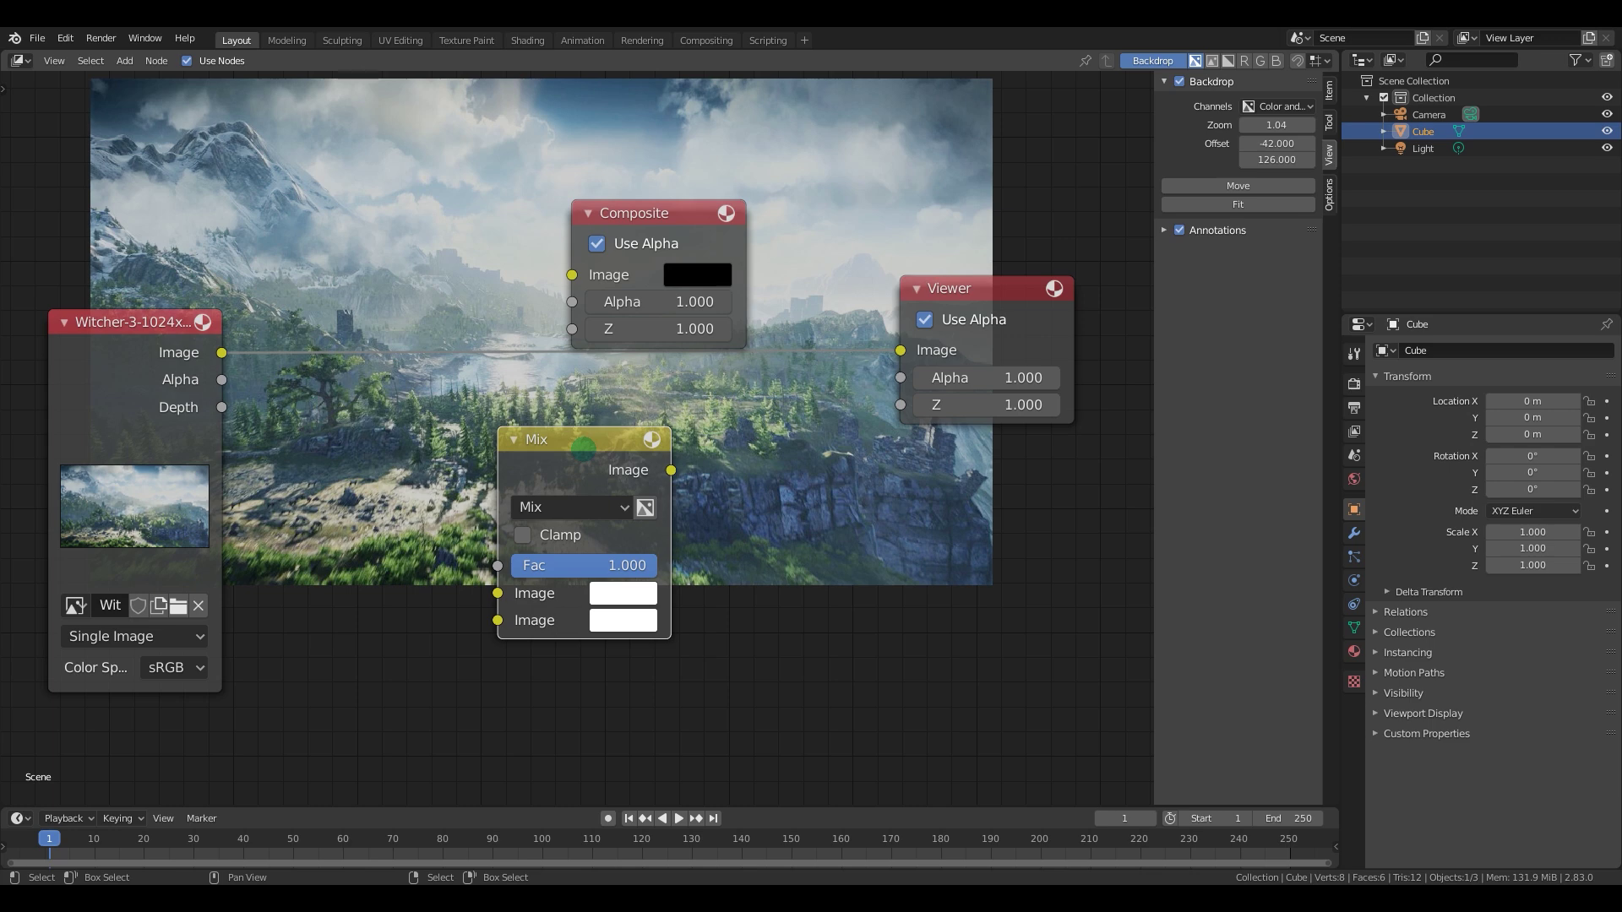
pyautogui.click(556, 505)
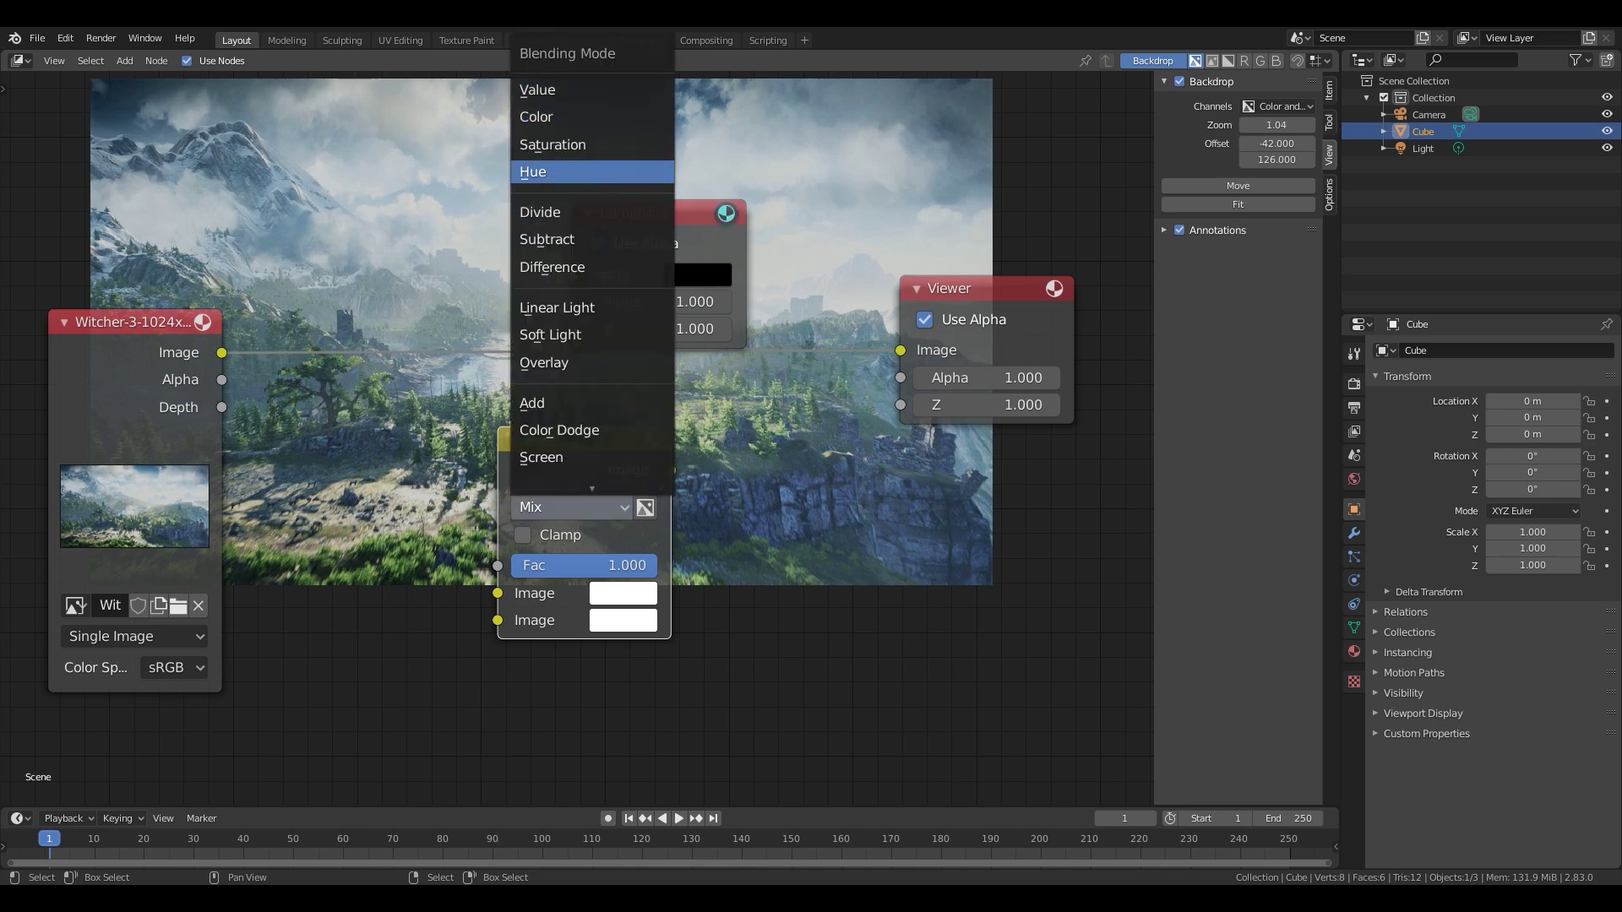
pyautogui.moveTo(602, 464); pyautogui.dragTo(549, 419)
# Set the Mix node's blending mode to Color and its second Image input to a salmon pink.
pyautogui.click(542, 460)
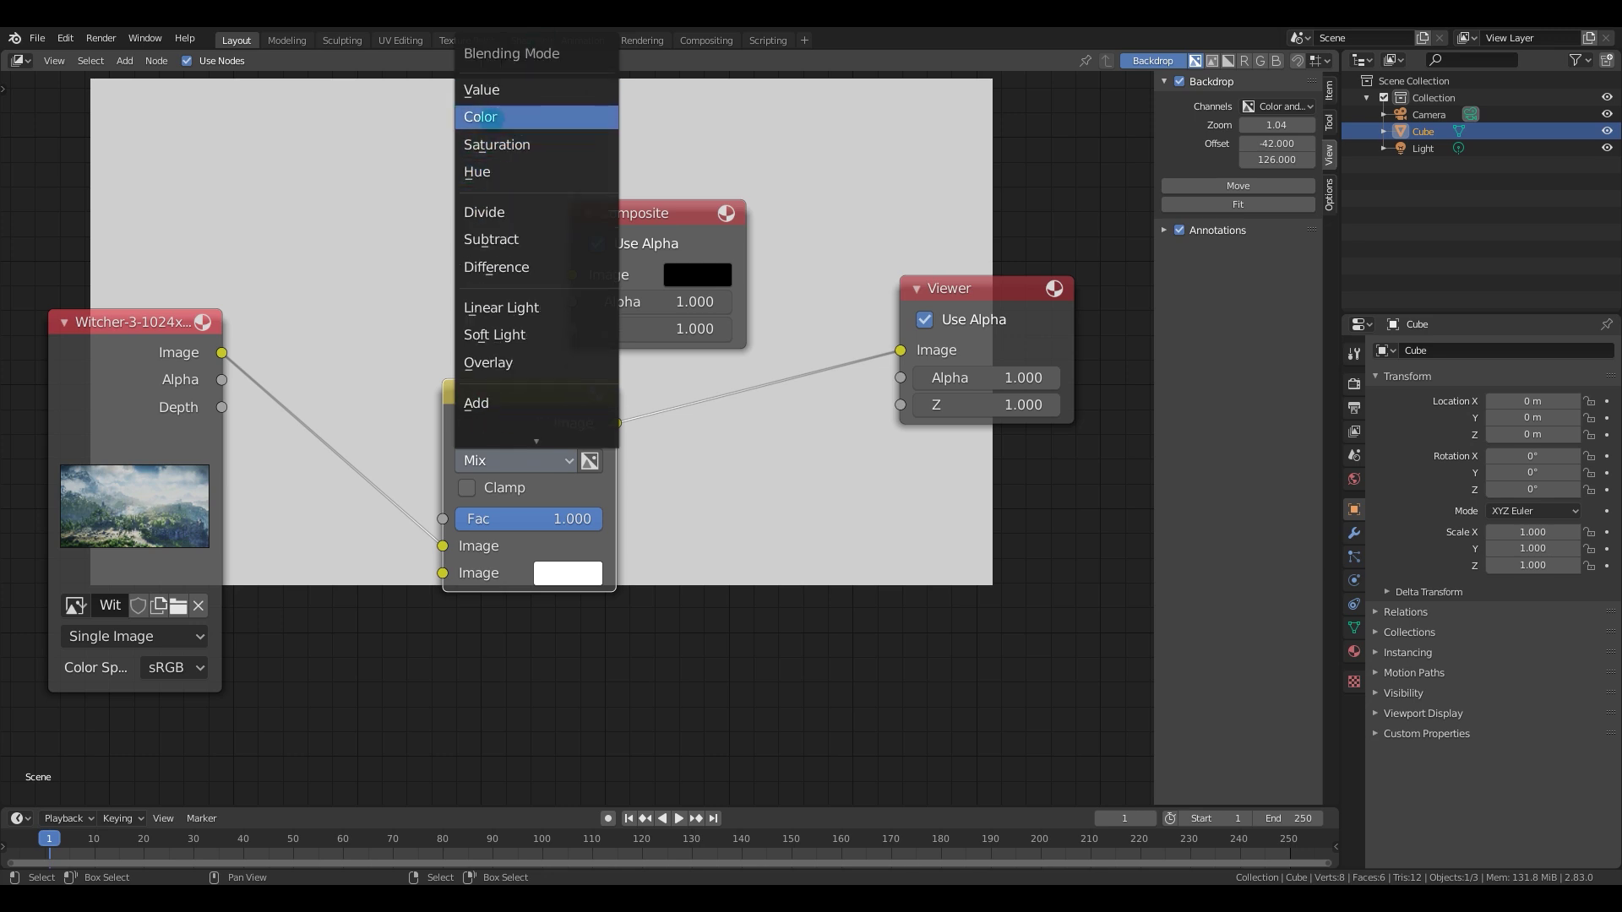
pyautogui.click(497, 118)
pyautogui.click(566, 571)
pyautogui.moveTo(639, 326); pyautogui.dragTo(653, 334)
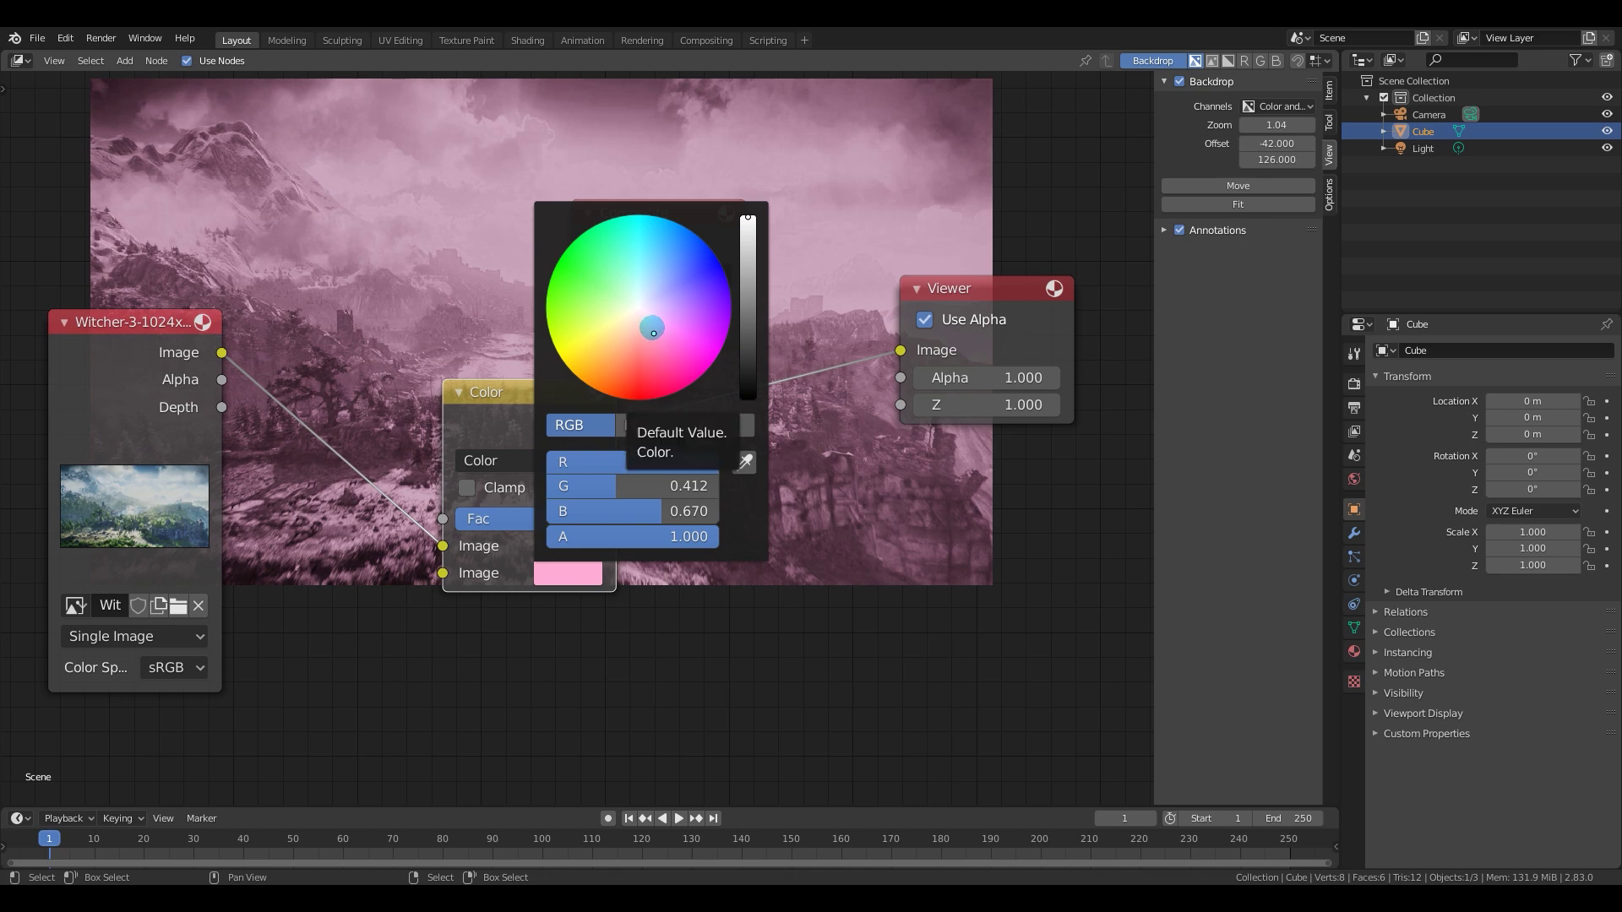
pyautogui.moveTo(657, 336); pyautogui.dragTo(640, 343)
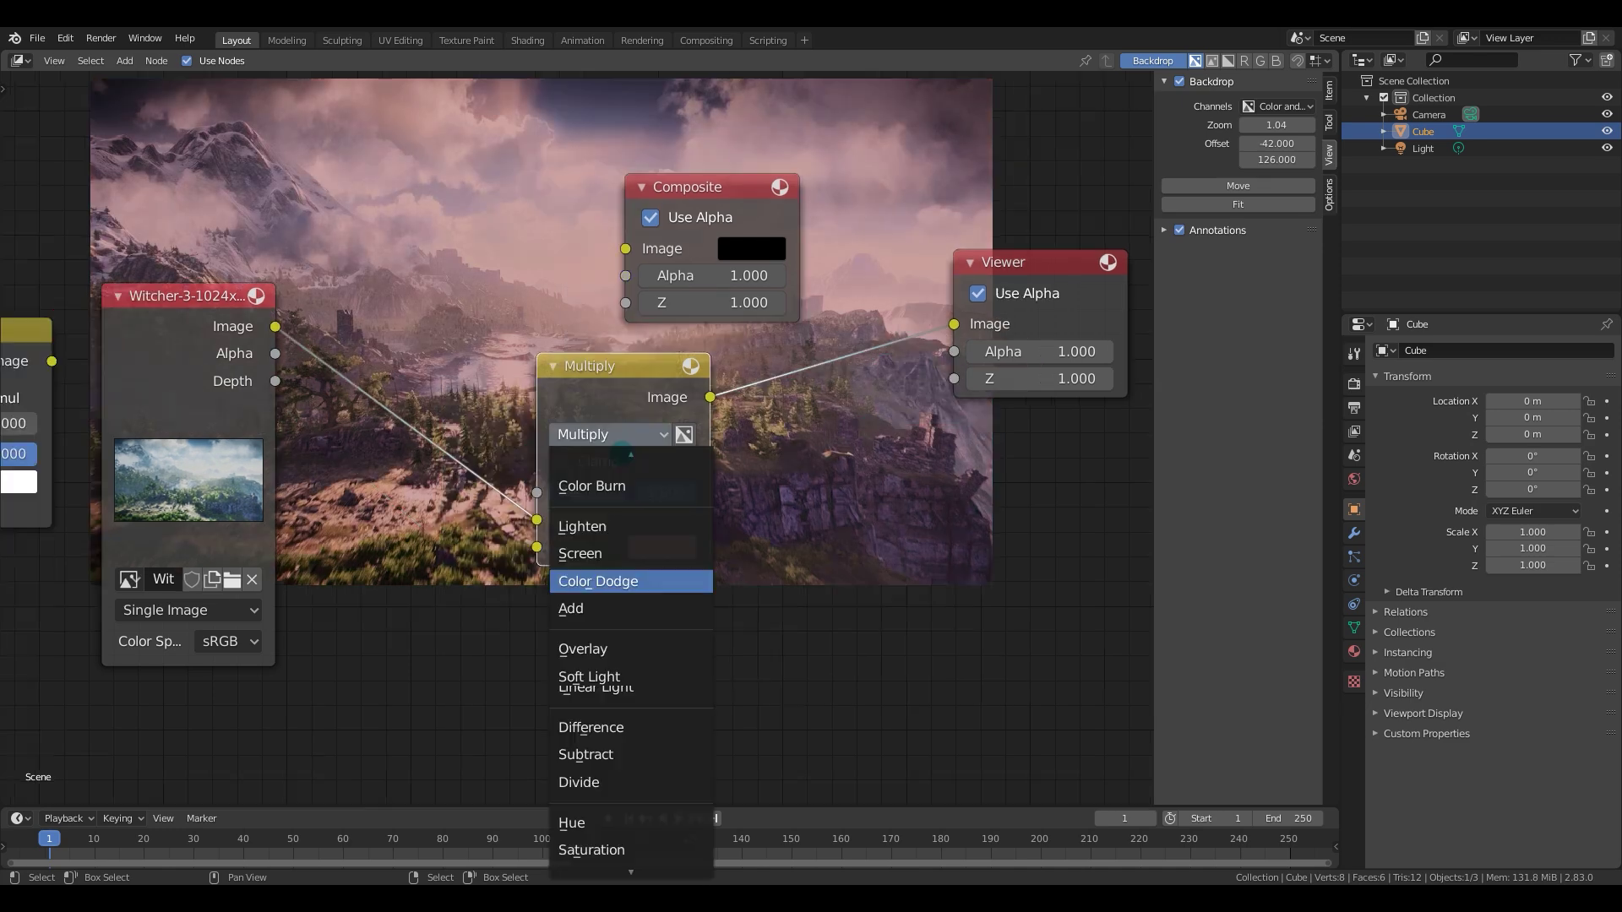
# Spread the Multiply node and the Witcher landscape image node farther apart in the node tree.
pyautogui.moveTo(627, 390); pyautogui.dragTo(671, 364, button='middle')
pyautogui.scroll(-2, 598, 439)
pyautogui.moveTo(764, 356); pyautogui.dragTo(843, 344)
pyautogui.moveTo(545, 428); pyautogui.dragTo(842, 388, button='middle')
pyautogui.scroll(-2, 841, 385)
pyautogui.moveTo(515, 355); pyautogui.dragTo(438, 360, button='middle')
pyautogui.moveTo(509, 298); pyautogui.dragTo(466, 295)
pyautogui.moveTo(841, 356); pyautogui.dragTo(729, 371, button='middle')
pyautogui.moveTo(825, 336); pyautogui.dragTo(827, 339)
# Examine the list of blending modes on the Multiply node and shift the node slightly.
pyautogui.click(860, 363)
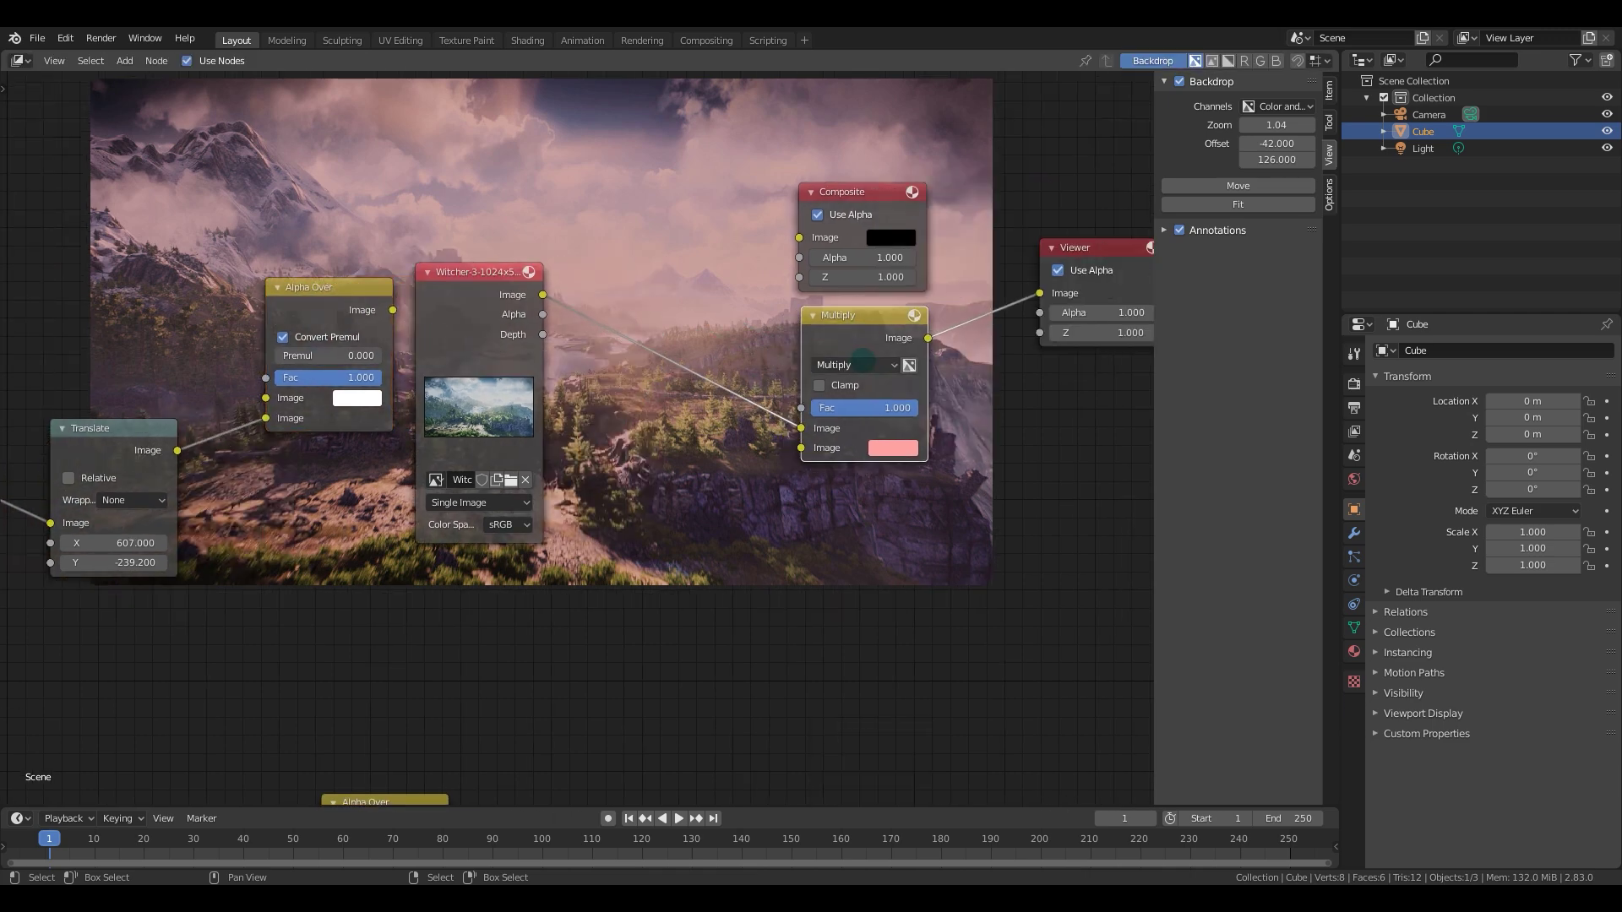
pyautogui.click(862, 363)
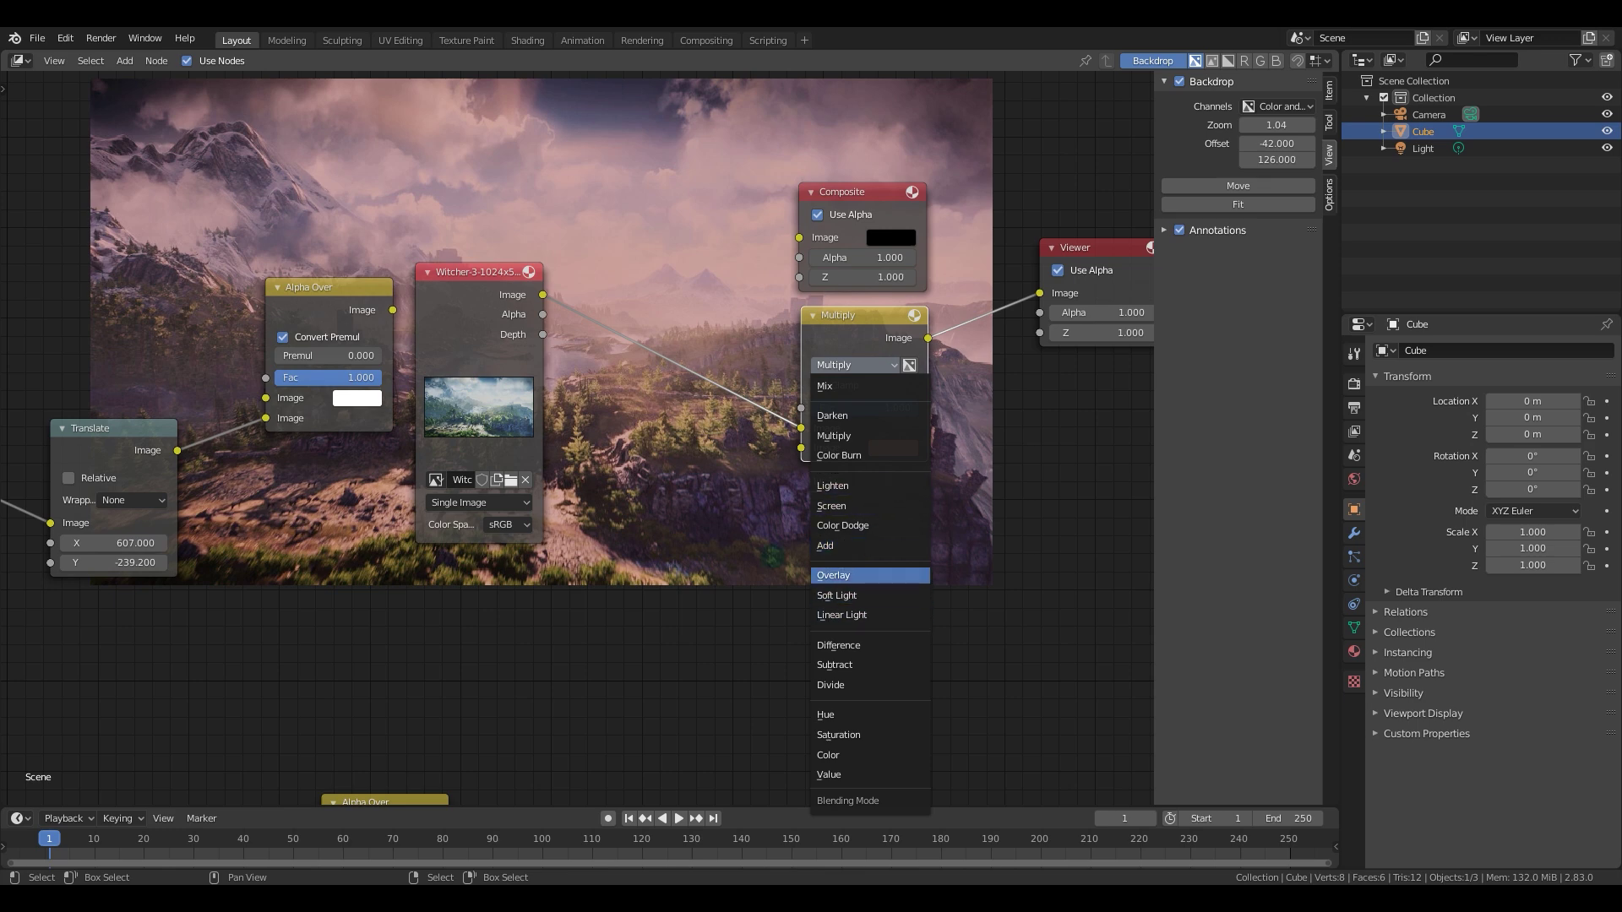
pyautogui.click(848, 363)
pyautogui.moveTo(851, 343); pyautogui.dragTo(837, 354)
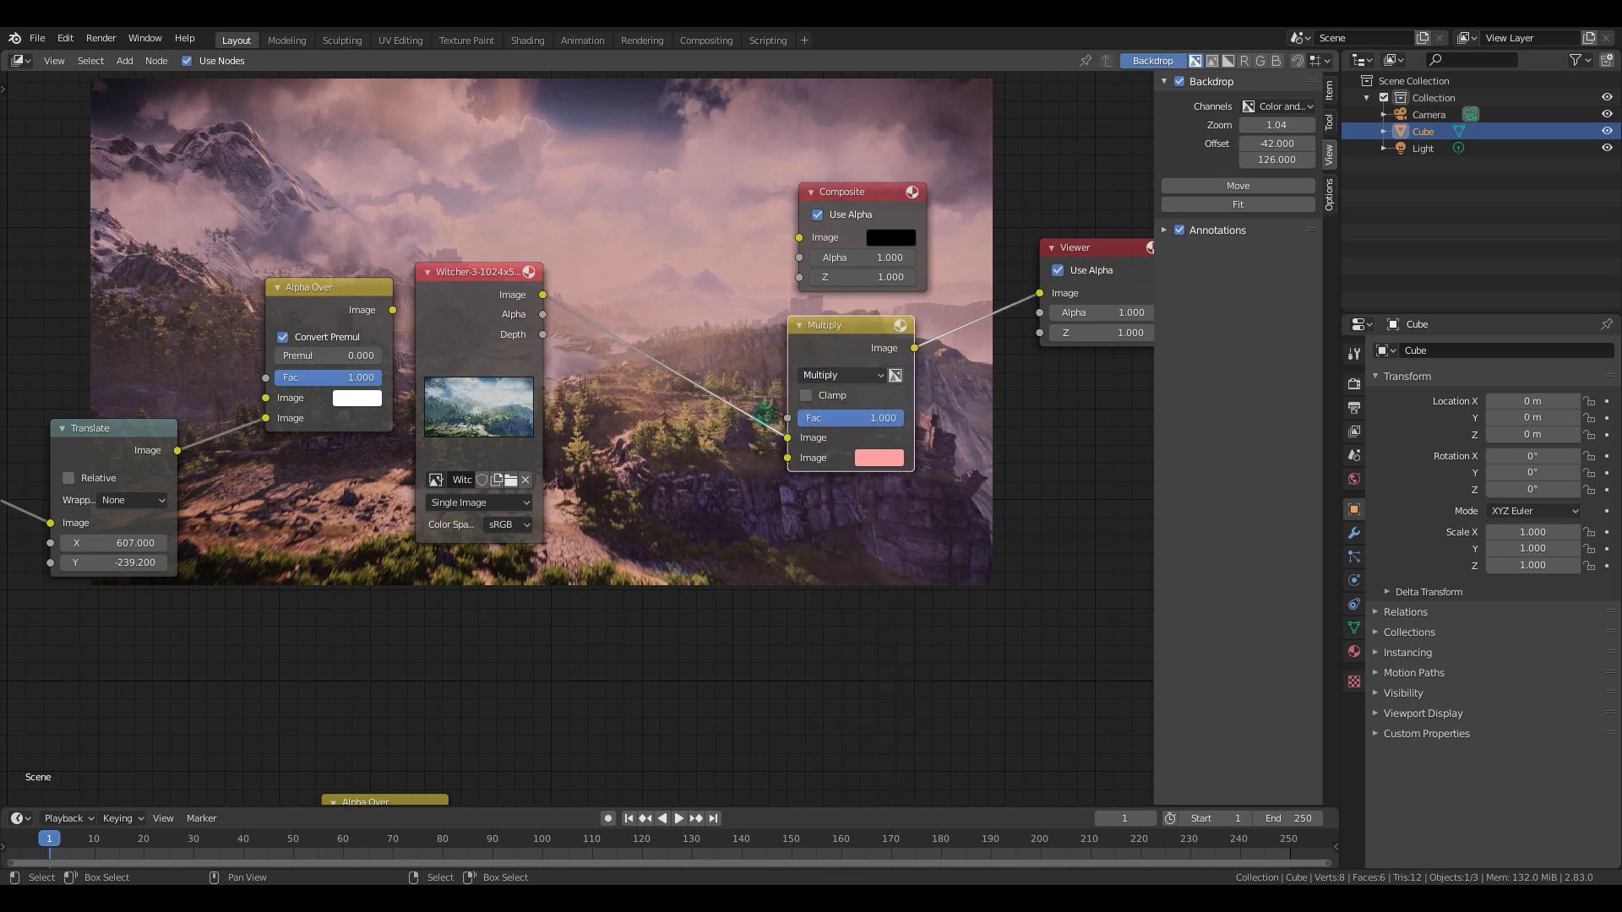
# Shift the Composite node slightly in the node tree.
pyautogui.moveTo(761, 397); pyautogui.dragTo(723, 441, button='middle')
pyautogui.scroll(1, 651, 362)
pyautogui.moveTo(651, 361); pyautogui.dragTo(632, 648, button='middle')
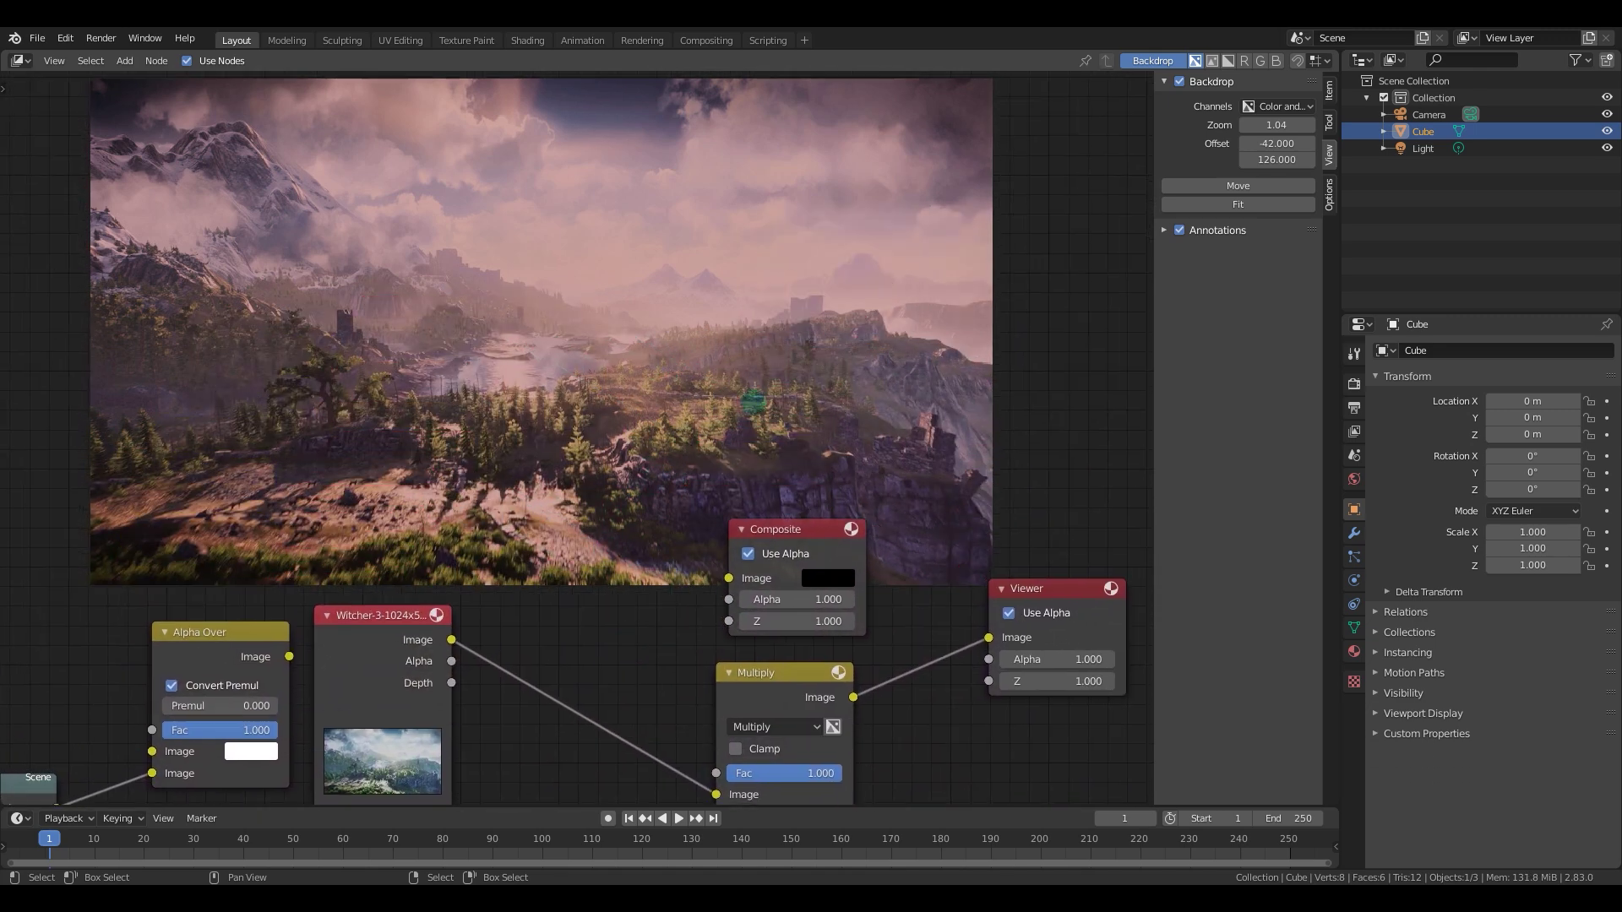
pyautogui.moveTo(740, 554); pyautogui.dragTo(654, 440, button='middle')
pyautogui.moveTo(754, 428); pyautogui.dragTo(729, 433)
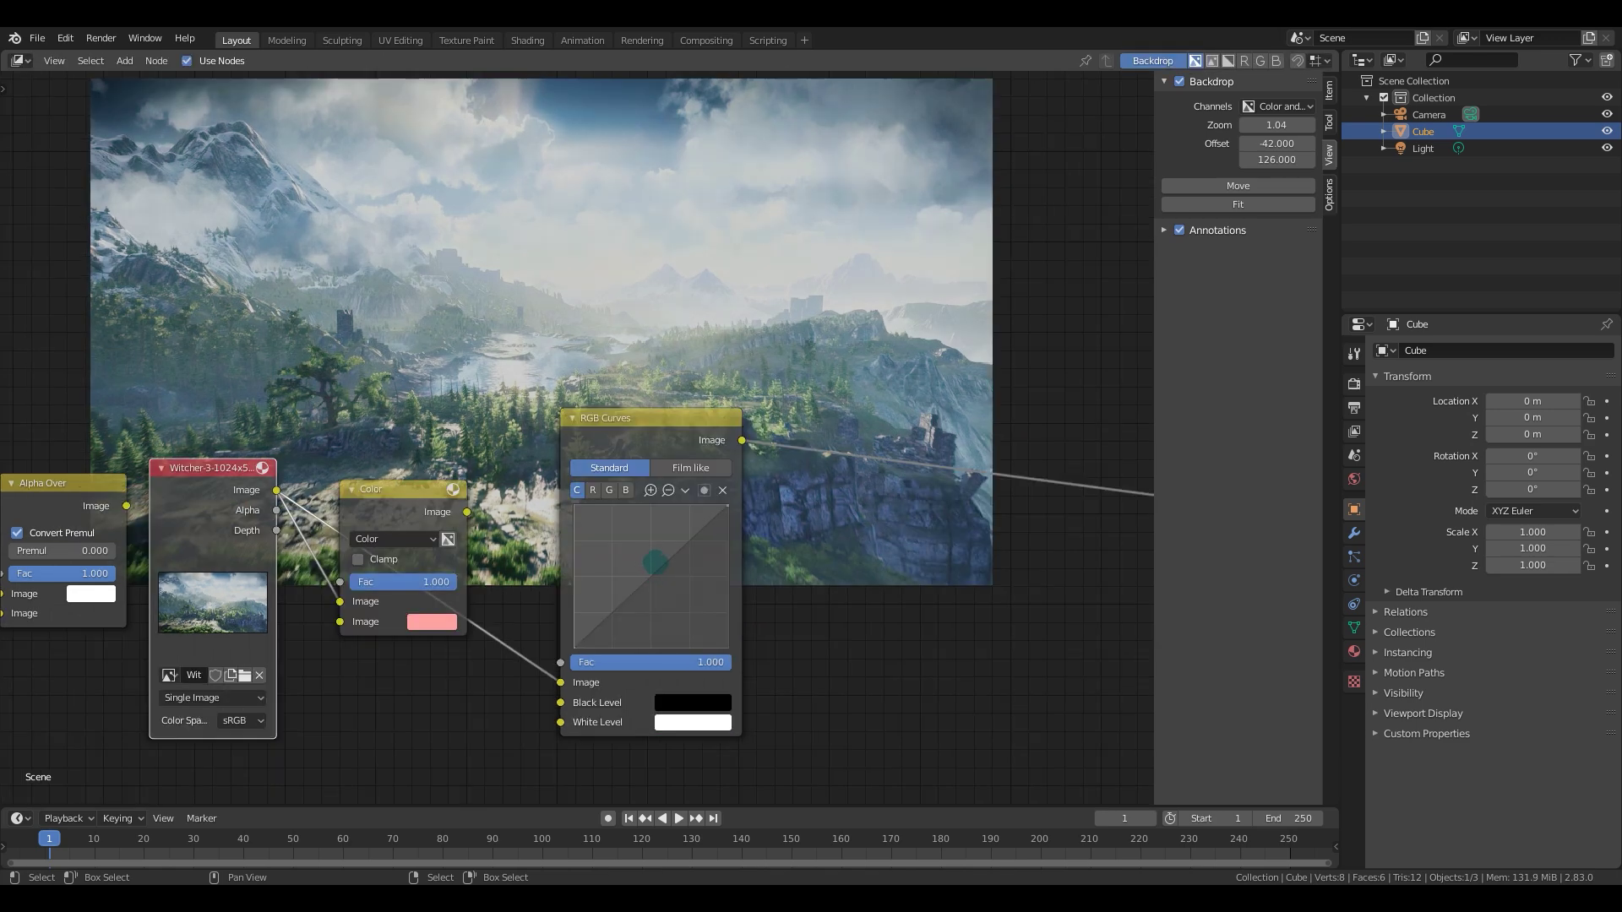
# Try changing the RGB Curves node's White Level color and undo the change.
pyautogui.moveTo(826, 556); pyautogui.dragTo(875, 509, button='middle')
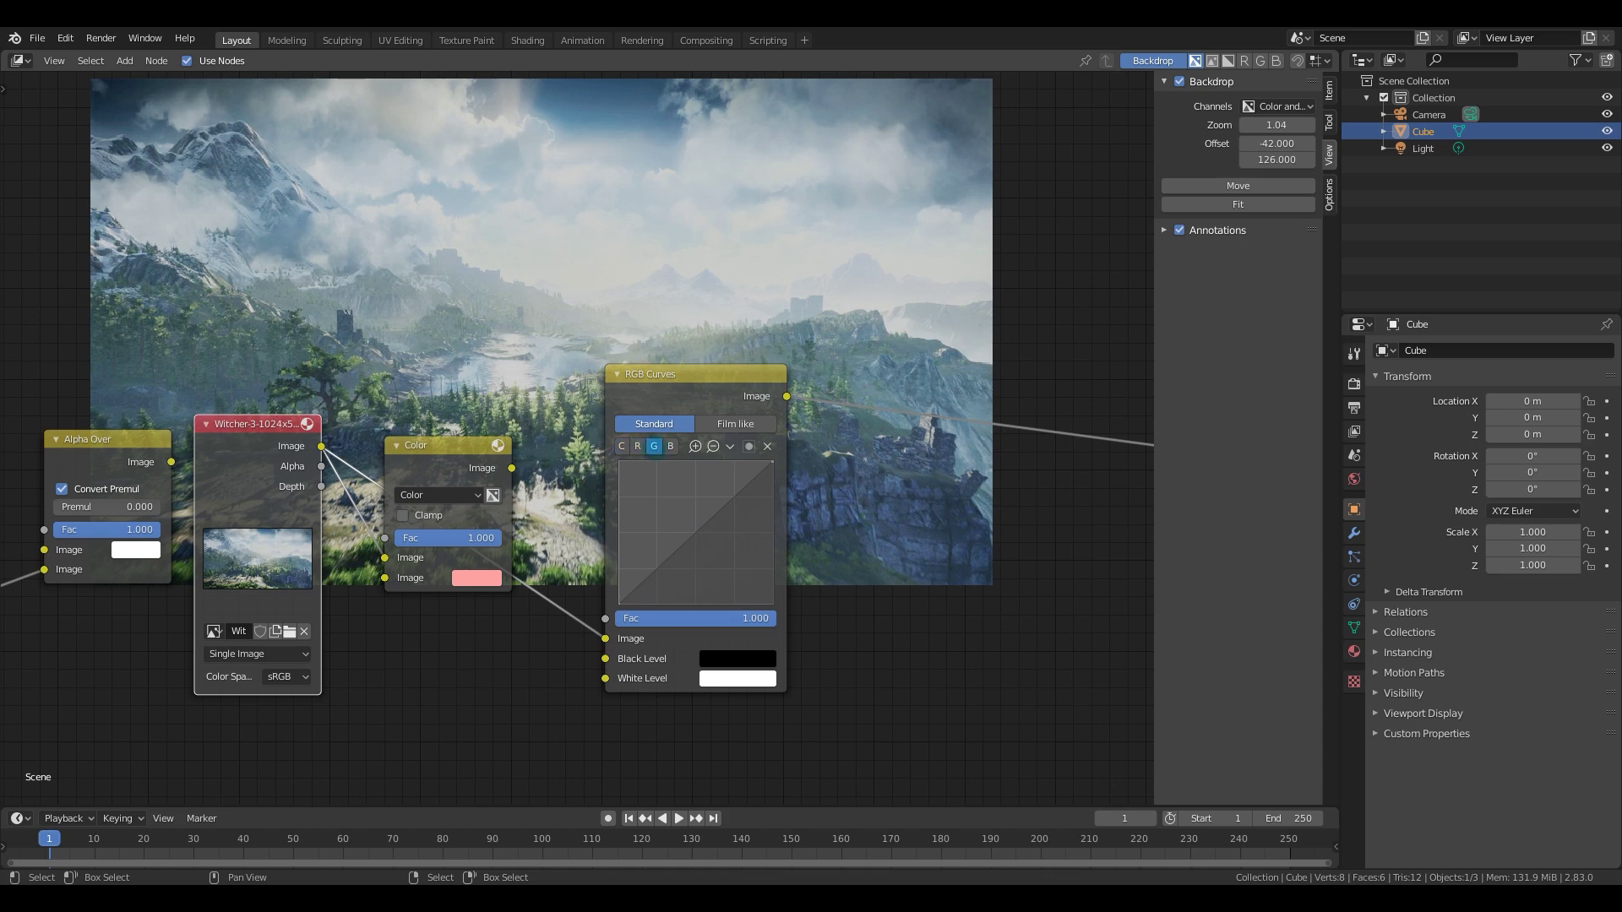
pyautogui.moveTo(723, 670); pyautogui.dragTo(725, 661, button='middle')
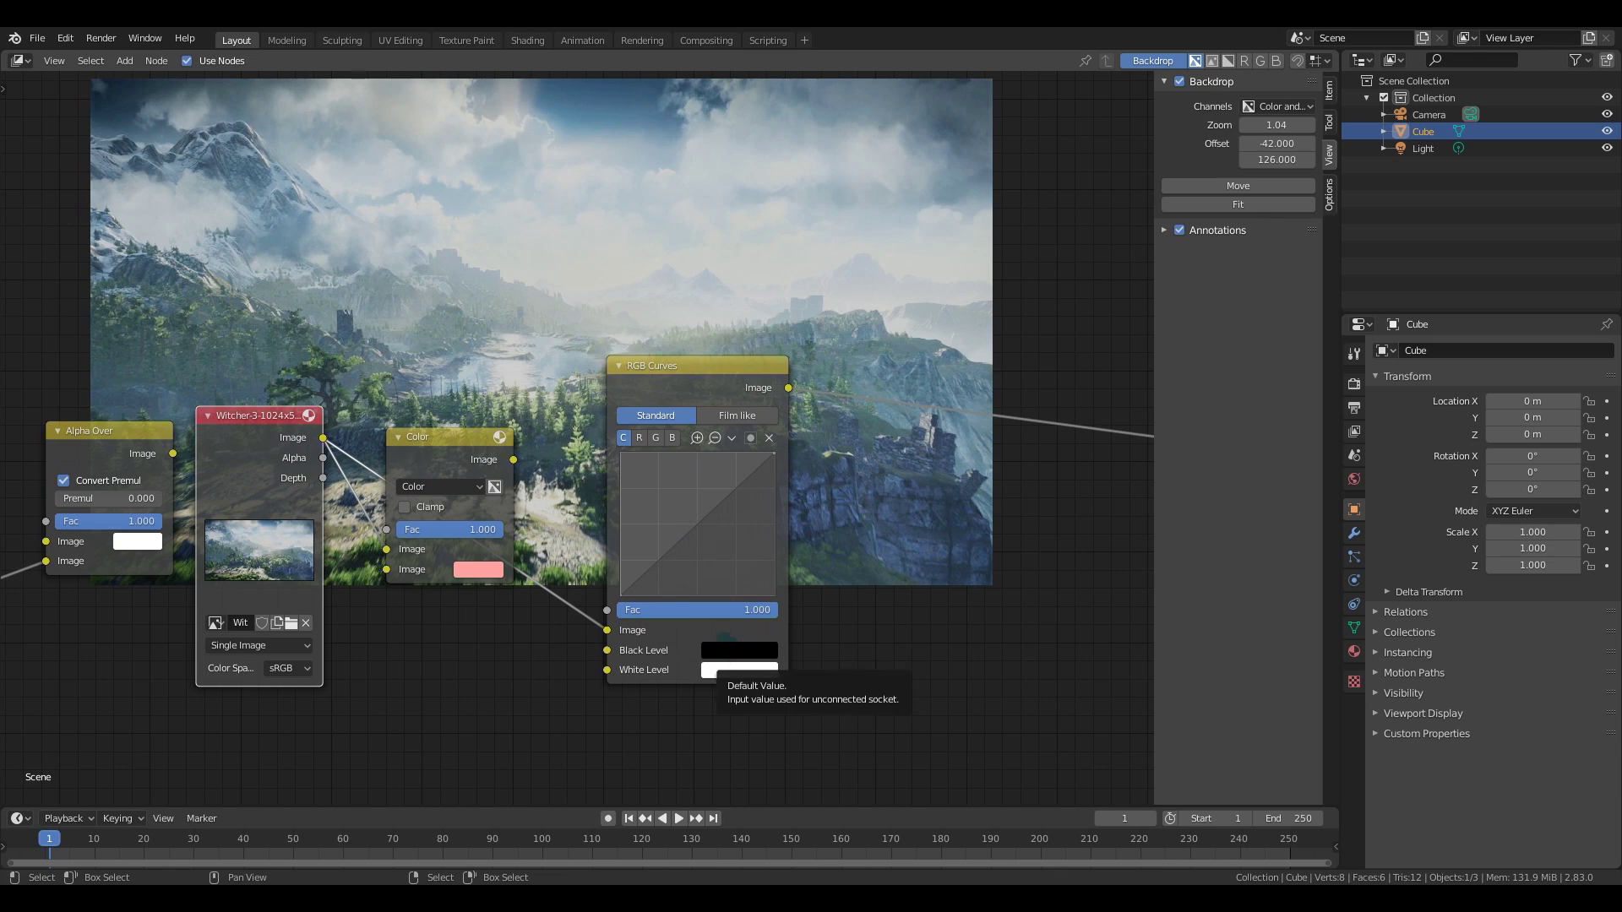
pyautogui.moveTo(742, 642); pyautogui.dragTo(746, 603, button='middle')
pyautogui.click(739, 630)
pyautogui.hotkey('ctrl', 'z')
# Feed the Color blend node's output into the RGB Curves node's Image input and examine the curve settings.
pyautogui.moveTo(682, 522); pyautogui.dragTo(410, 624, button='middle')
pyautogui.moveTo(442, 589); pyautogui.dragTo(387, 597, button='middle')
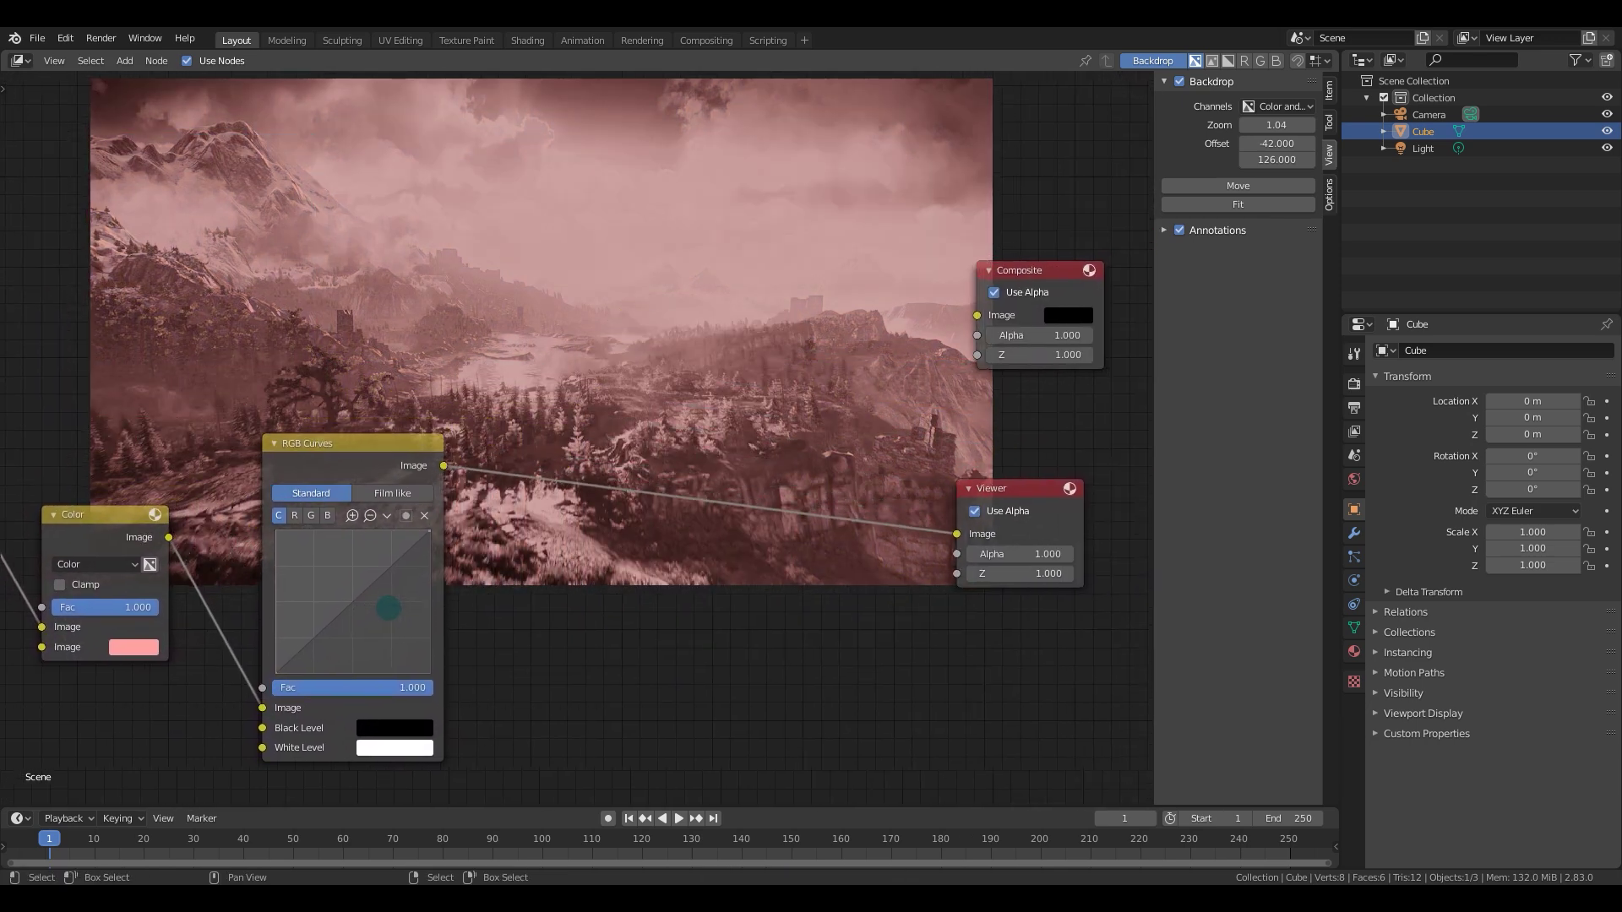
pyautogui.moveTo(544, 481); pyautogui.dragTo(784, 428, button='middle')
pyautogui.moveTo(603, 544); pyautogui.dragTo(427, 481, button='middle')
pyautogui.scroll(2, 427, 481)
pyautogui.scroll(2, 370, 639)
pyautogui.moveTo(479, 640); pyautogui.dragTo(292, 626, button='middle')
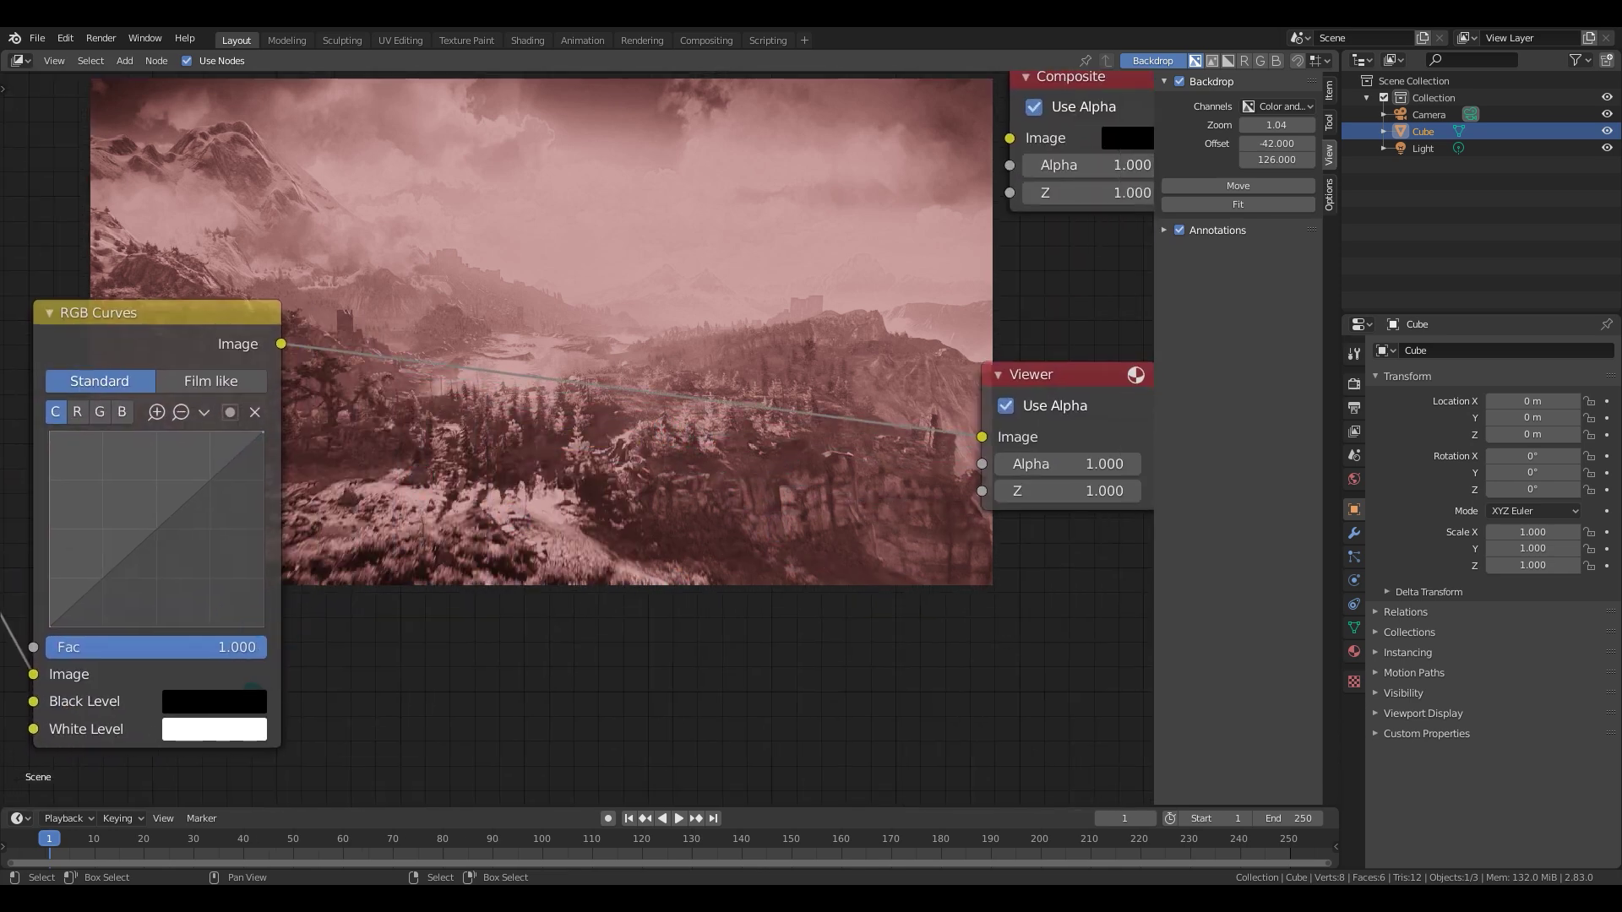
# Sample the RGB Curves node's Black Level from a dark area and its White Level from a bright area of the backdrop image.
pyautogui.scroll(4, 639, 560)
pyautogui.scroll(-4, 524, 535)
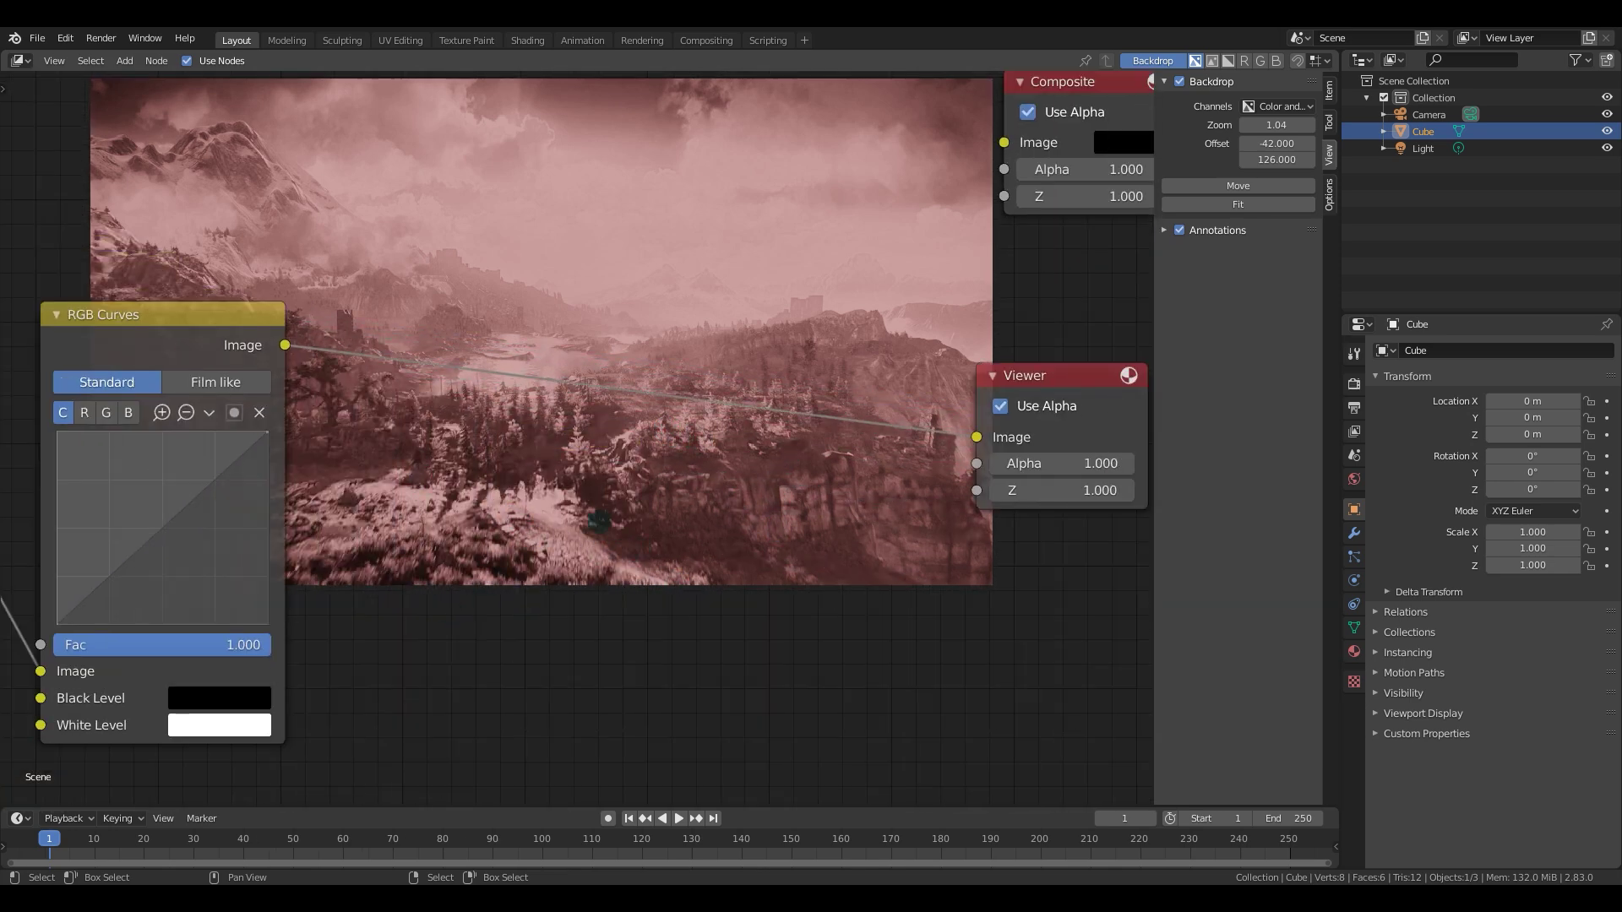
pyautogui.click(597, 497)
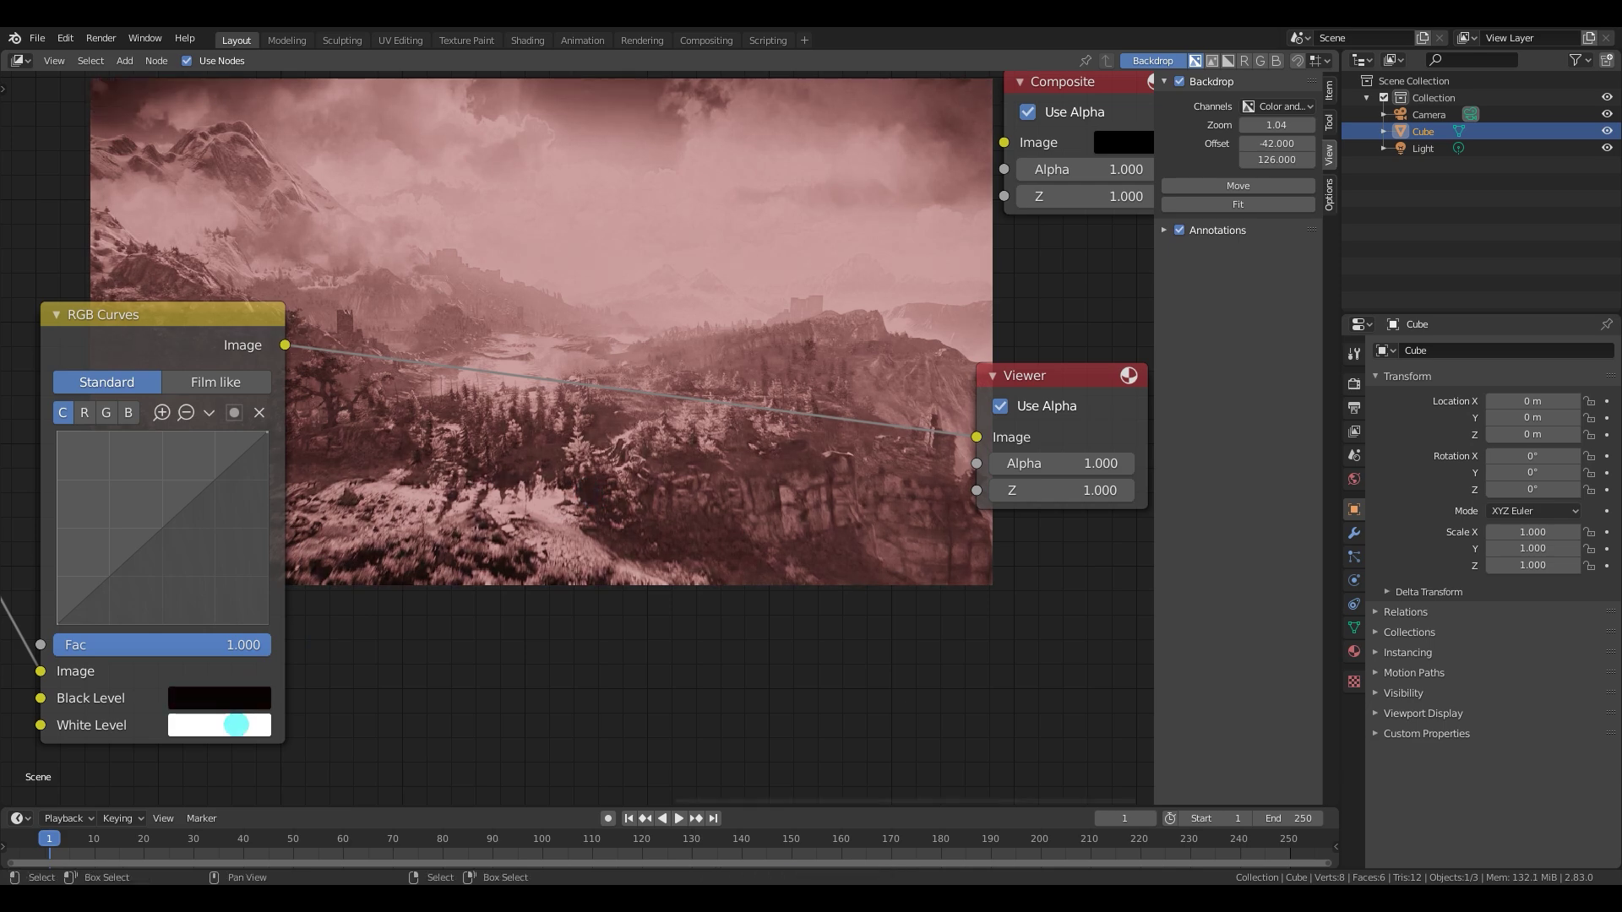
pyautogui.click(517, 366)
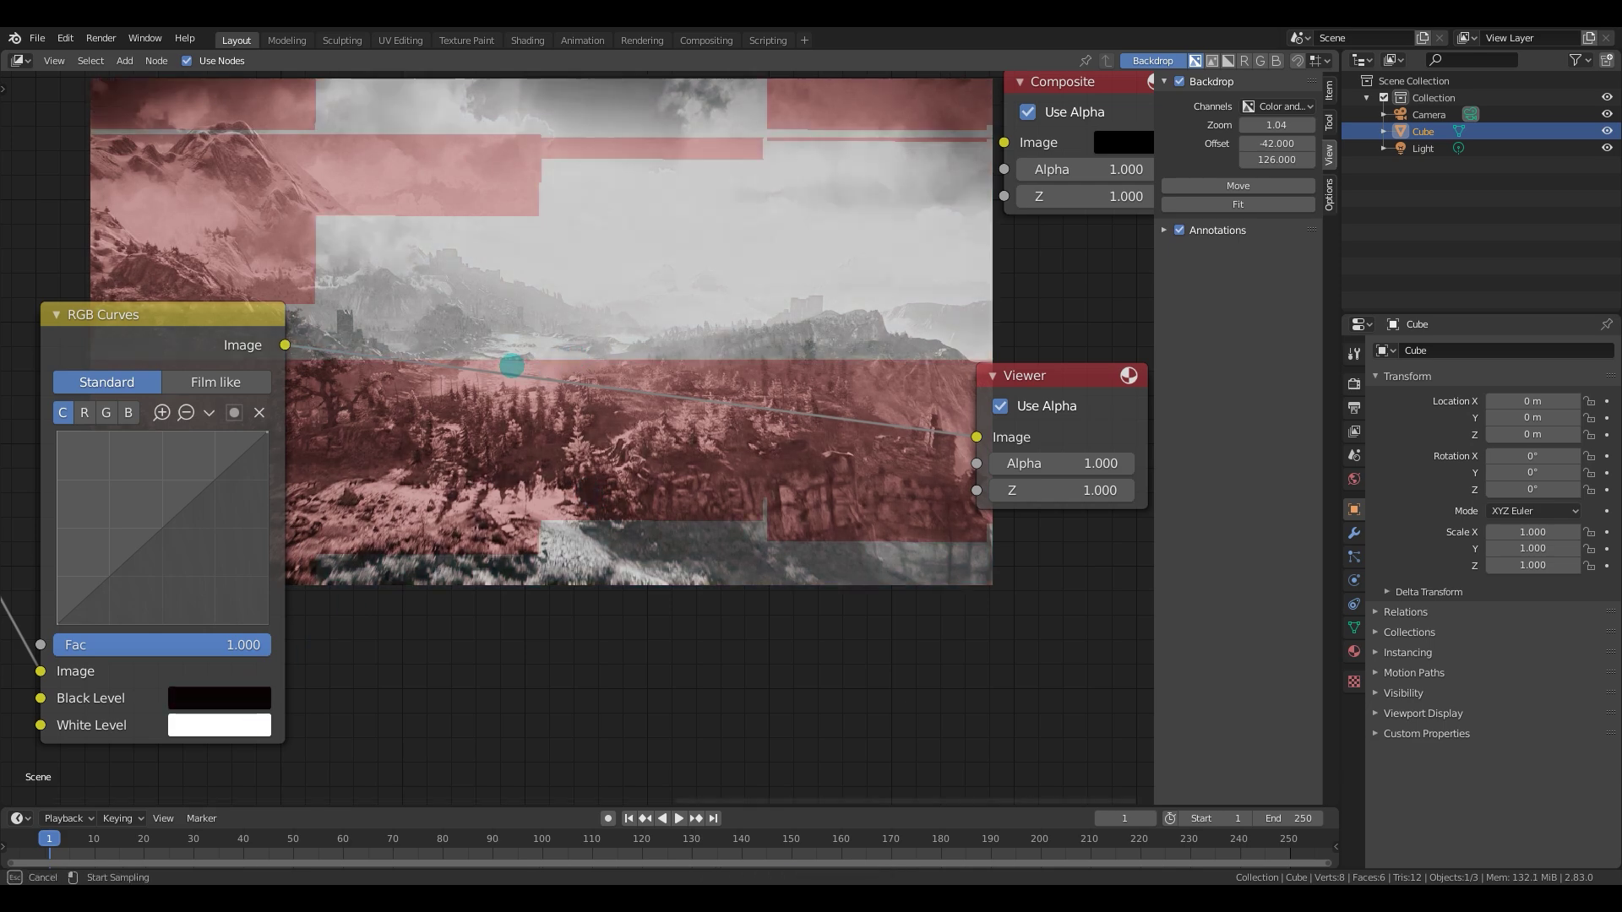
# Compare the Color blend node's output with the RGB Curves node's output by previewing each through the Viewer.
pyautogui.scroll(-3, 525, 363)
pyautogui.moveTo(523, 452); pyautogui.dragTo(538, 408, button='middle')
pyautogui.keyDown('ctrl'); pyautogui.keyDown('shift'); pyautogui.click(397, 563); pyautogui.keyUp('shift'); pyautogui.keyUp('ctrl')
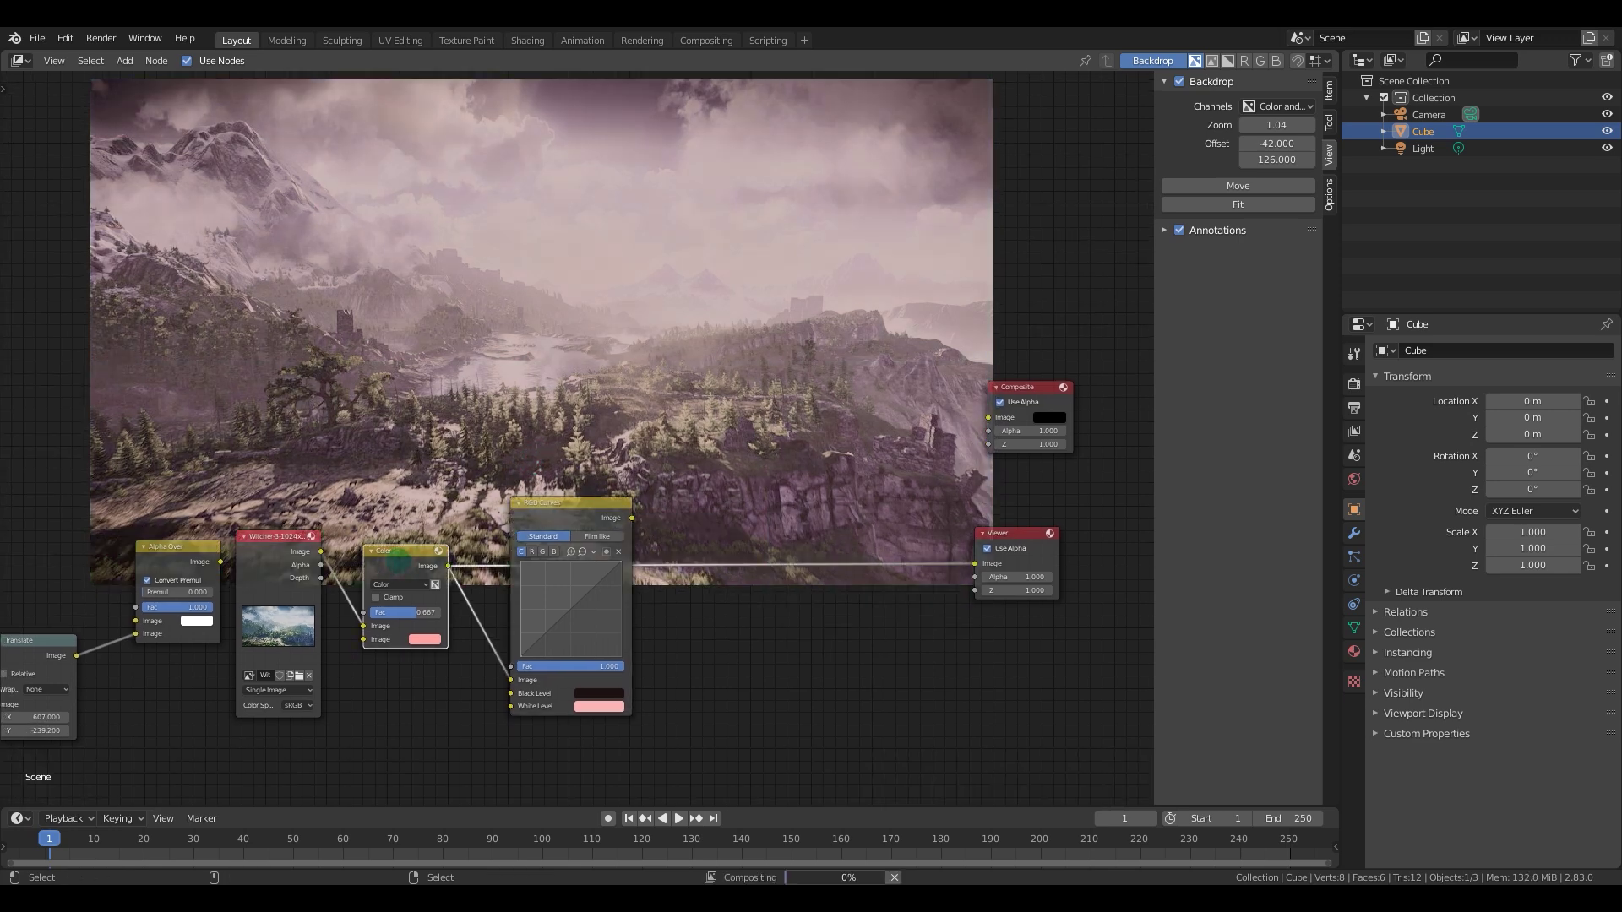
pyautogui.keyDown('ctrl'); pyautogui.keyDown('shift'); pyautogui.click(604, 508); pyautogui.keyUp('shift'); pyautogui.keyUp('ctrl')
pyautogui.keyDown('ctrl'); pyautogui.keyDown('shift'); pyautogui.click(406, 556); pyautogui.keyUp('shift'); pyautogui.keyUp('ctrl')
pyautogui.keyDown('ctrl'); pyautogui.keyDown('shift'); pyautogui.click(529, 528); pyautogui.keyUp('shift'); pyautogui.keyUp('ctrl')
# Add a Color Balance node after the RGB Curves node.
pyautogui.scroll(1, 688, 593)
pyautogui.moveTo(688, 593); pyautogui.dragTo(504, 583, button='middle')
pyautogui.hotkey('shift', 'a')
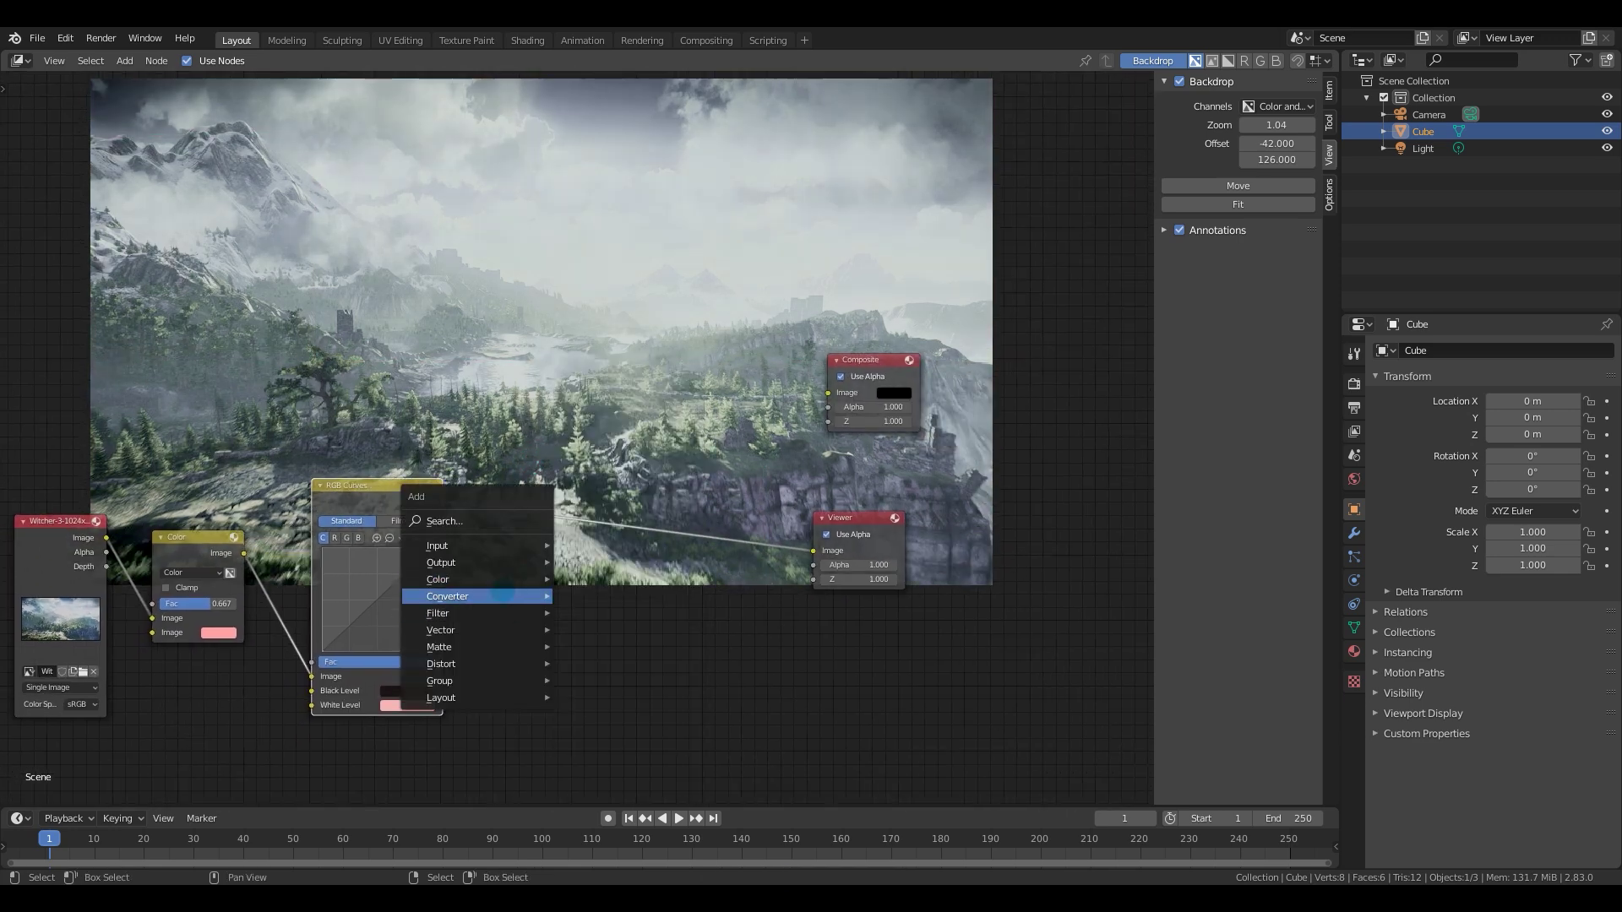
pyautogui.moveTo(507, 579)
pyautogui.click(634, 616)
pyautogui.click(504, 458)
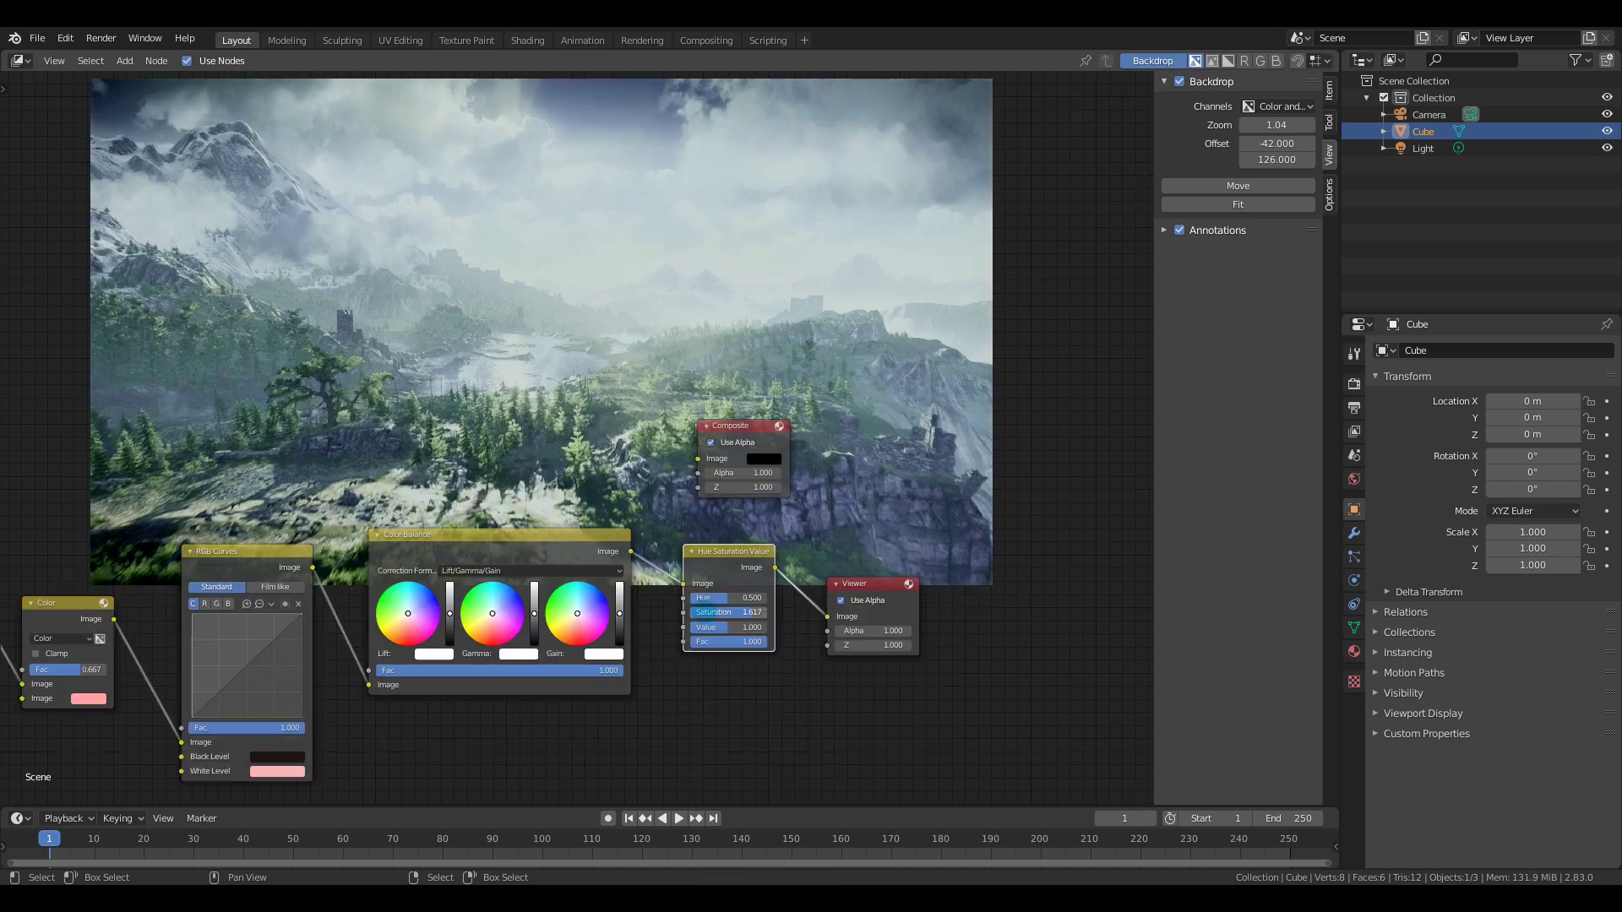
# Examine the color grading chain, comparing the graded result with the original image and the Color blend node's output.
pyautogui.moveTo(726, 618); pyautogui.dragTo(633, 669, button='middle')
pyautogui.scroll(1, 651, 647)
pyautogui.scroll(-2, 540, 642)
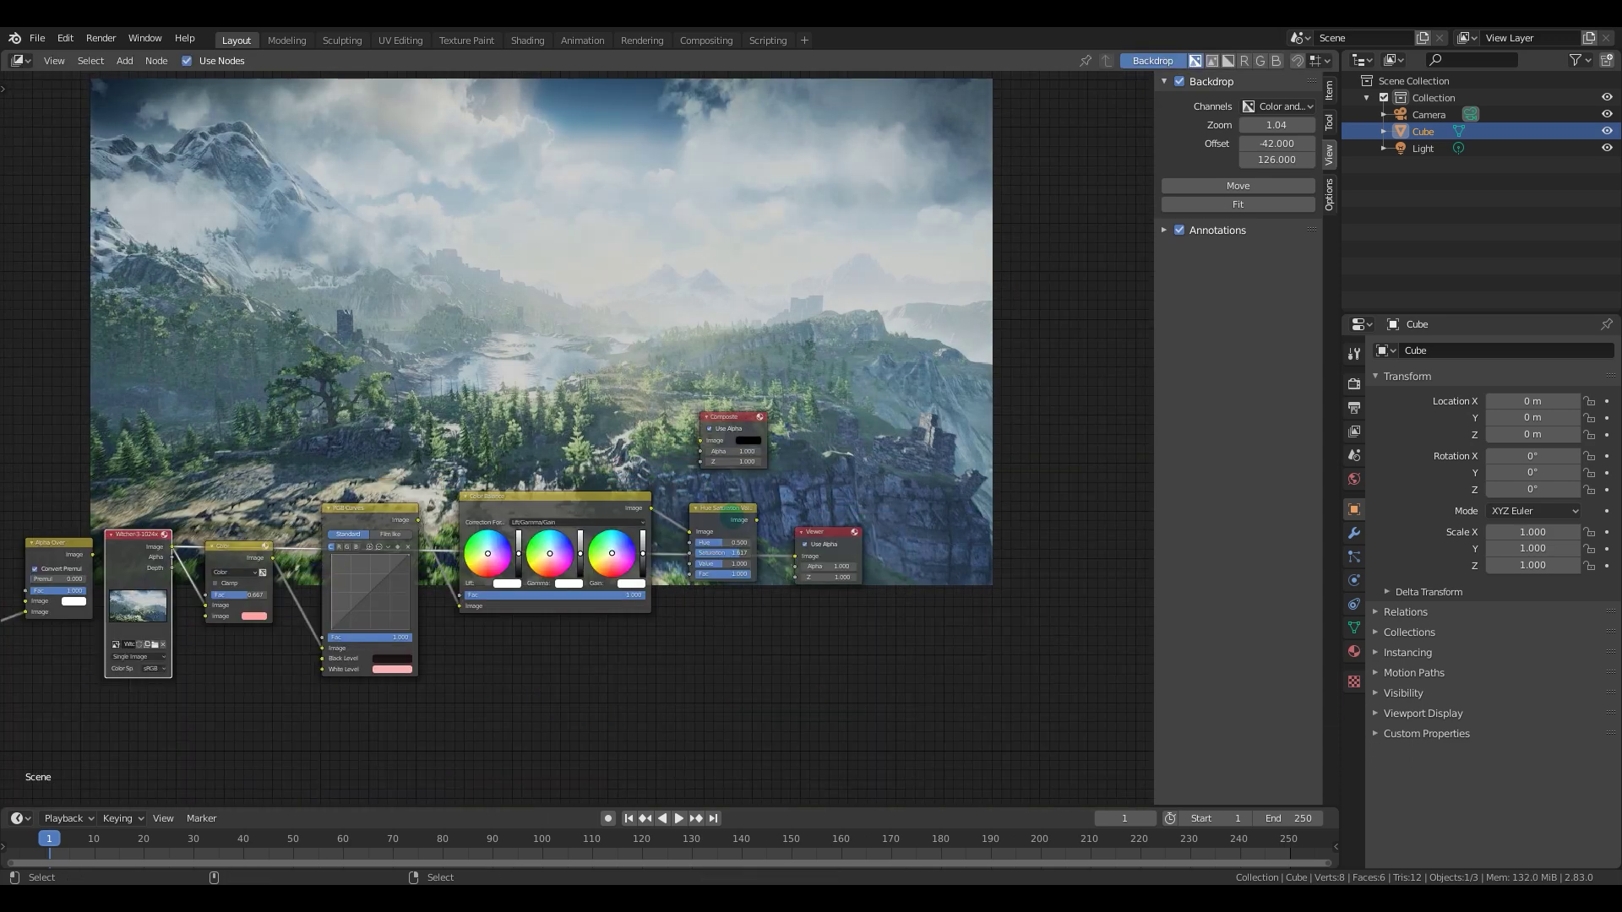
pyautogui.scroll(2, 579, 437)
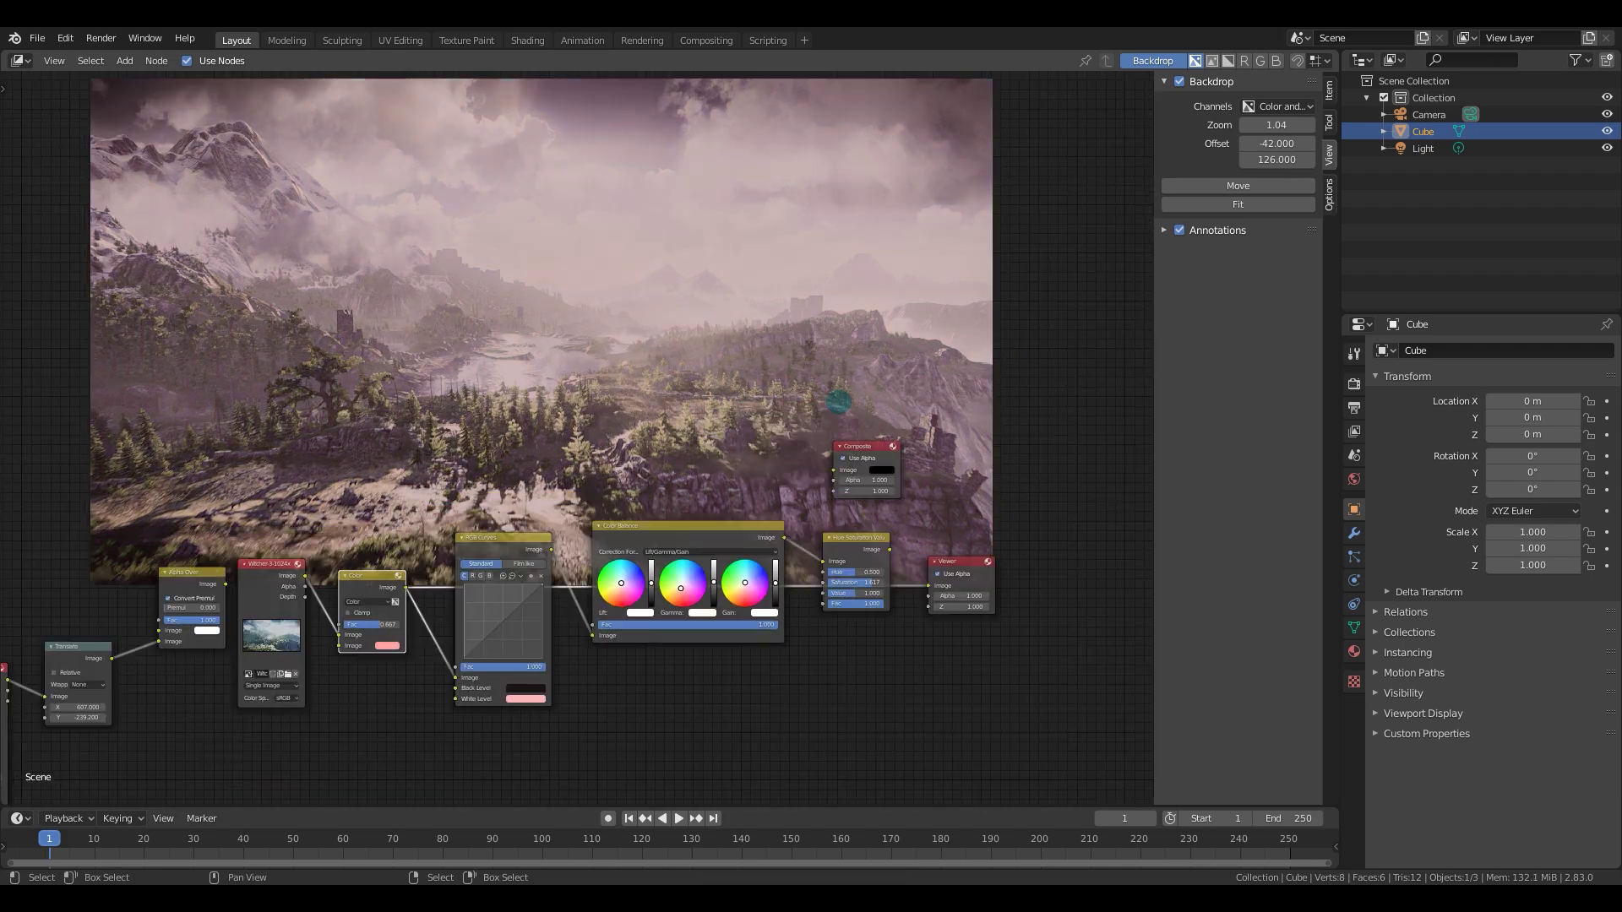
pyautogui.scroll(-1, 815, 427)
pyautogui.scroll(1, 796, 441)
pyautogui.moveTo(820, 478); pyautogui.dragTo(729, 466, button='middle')
# Examine the Tonemap node's R/D Photoreceptor settings and shift the node slightly.
pyautogui.scroll(1, 794, 432)
pyautogui.scroll(3, 766, 425)
pyautogui.moveTo(839, 377); pyautogui.dragTo(824, 475, button='middle')
pyautogui.moveTo(559, 549); pyautogui.dragTo(635, 504, button='middle')
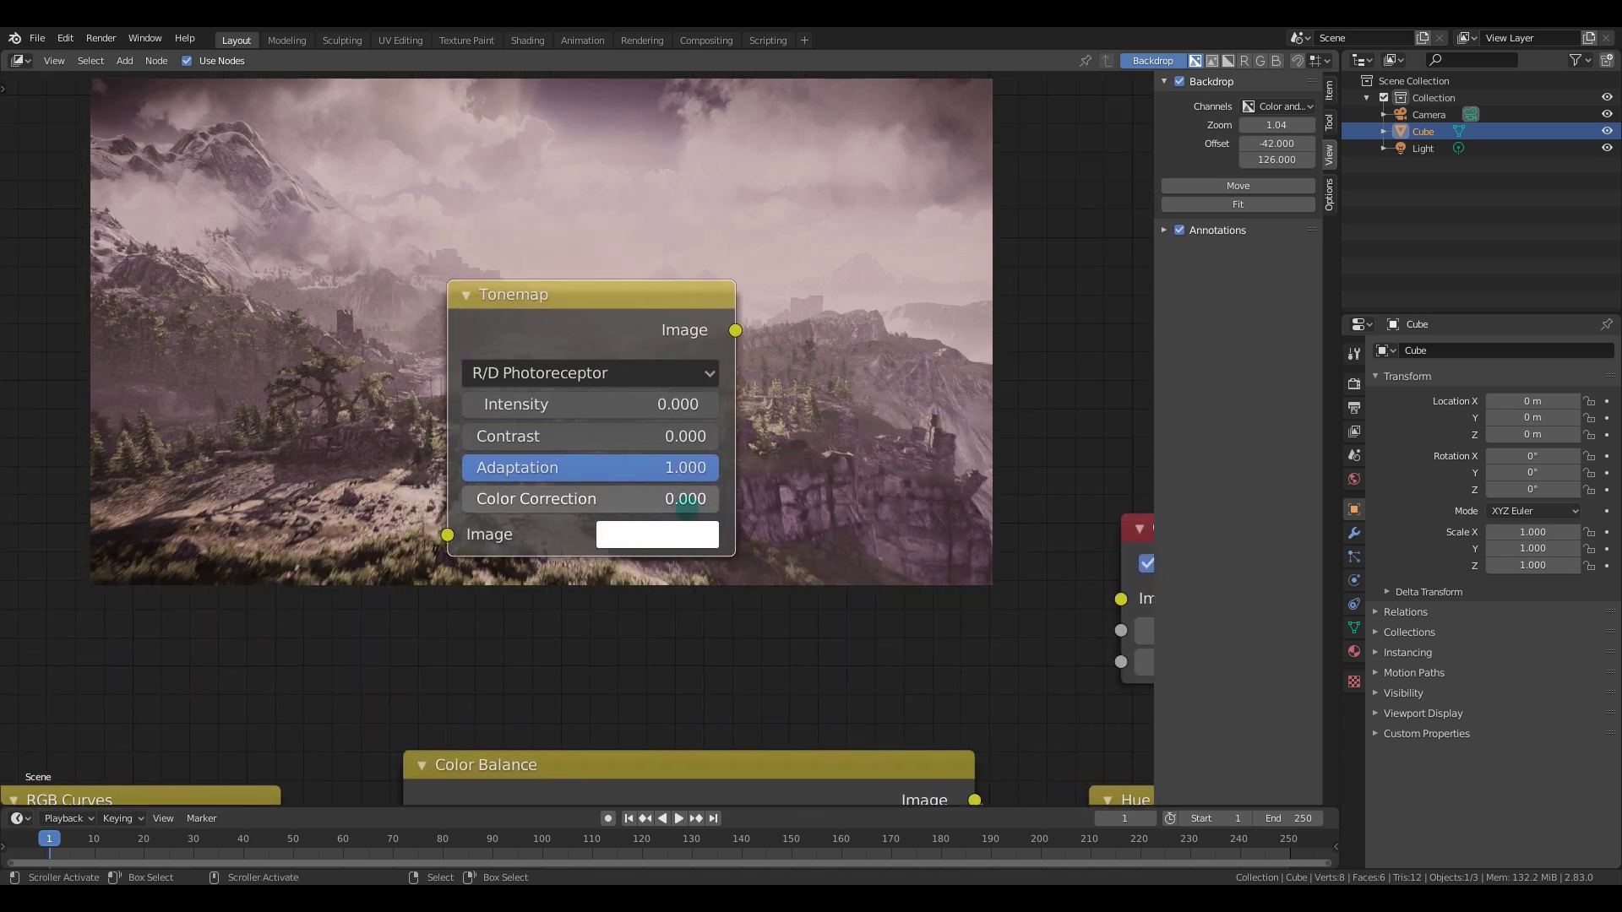
pyautogui.moveTo(713, 398); pyautogui.dragTo(733, 438, button='middle')
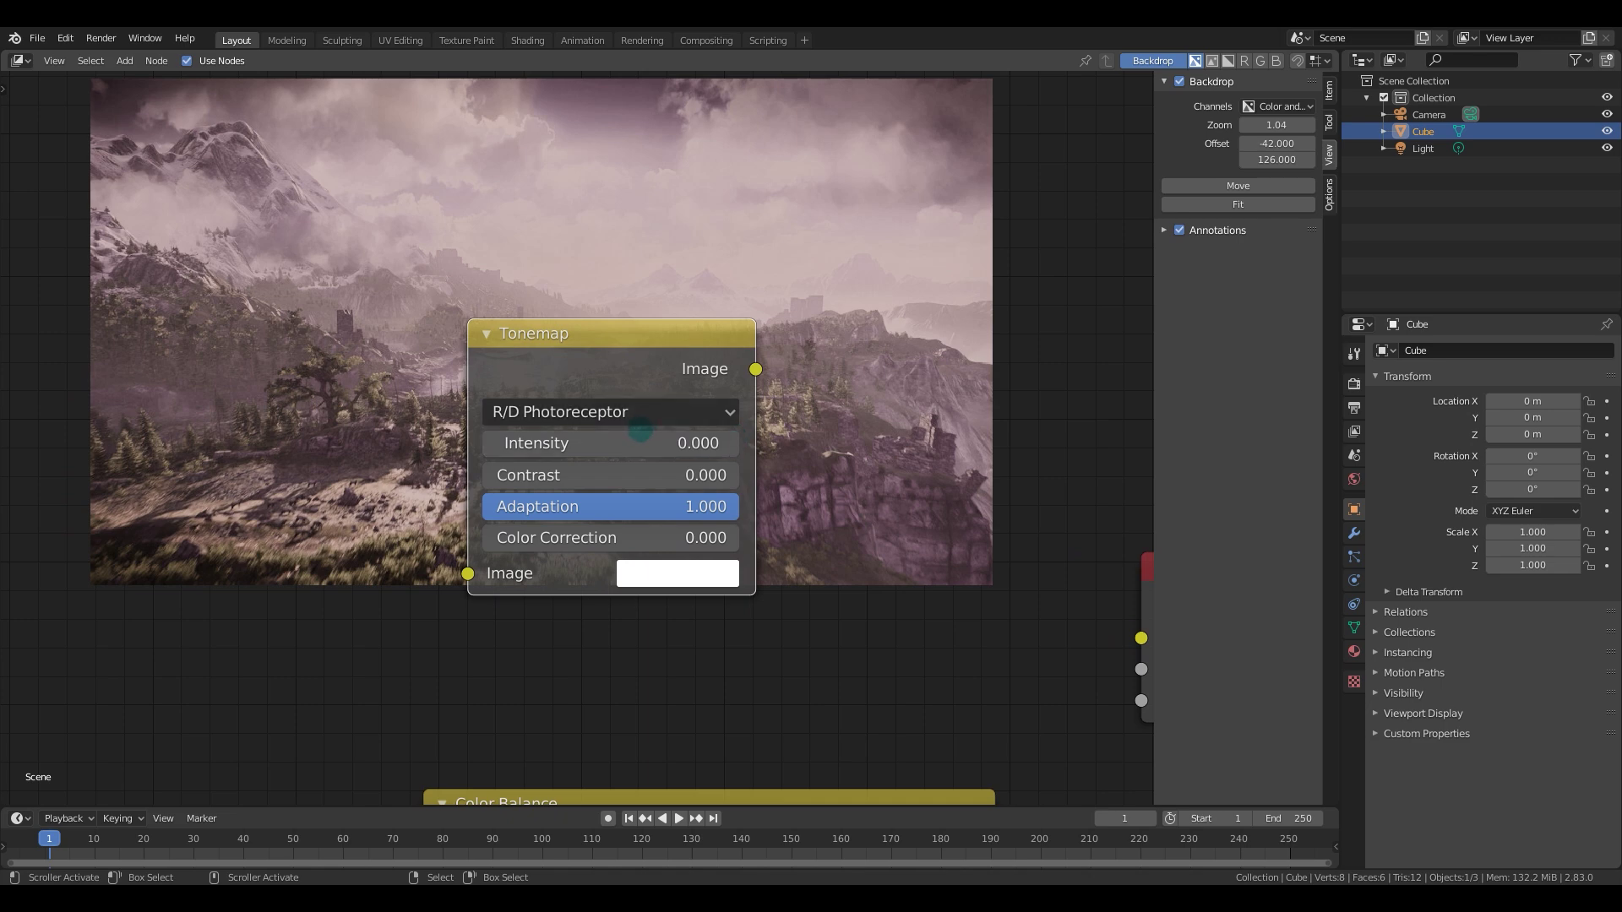
pyautogui.moveTo(736, 460); pyautogui.dragTo(711, 477, button='middle')
pyautogui.scroll(-1, 712, 477)
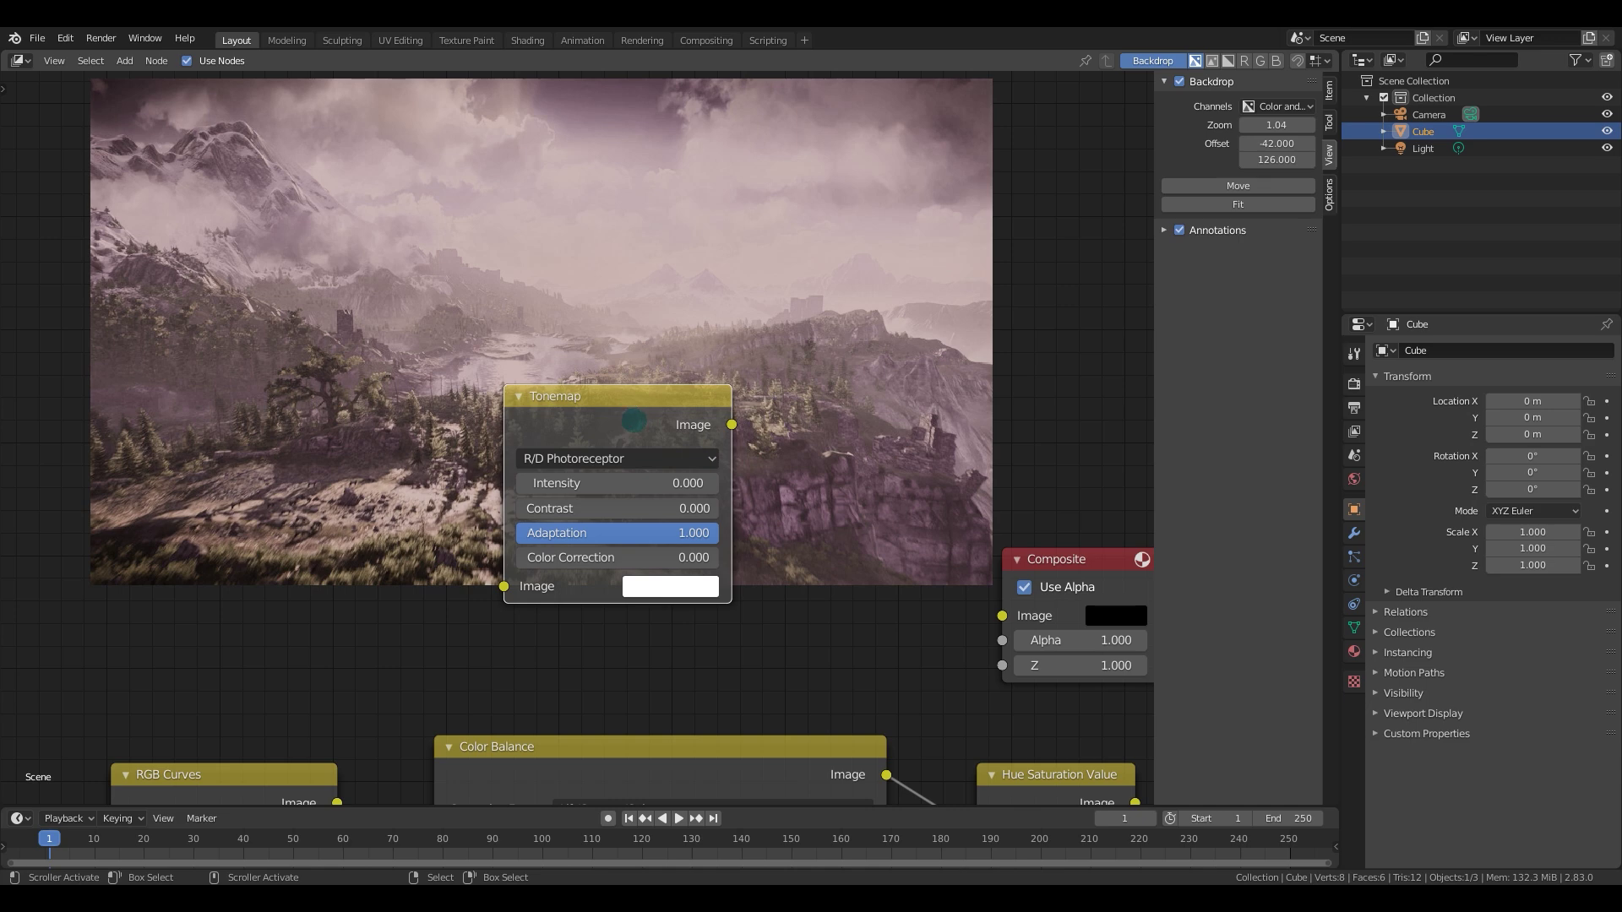
pyautogui.moveTo(701, 464); pyautogui.dragTo(684, 474, button='middle')
pyautogui.moveTo(621, 443); pyautogui.dragTo(633, 417)
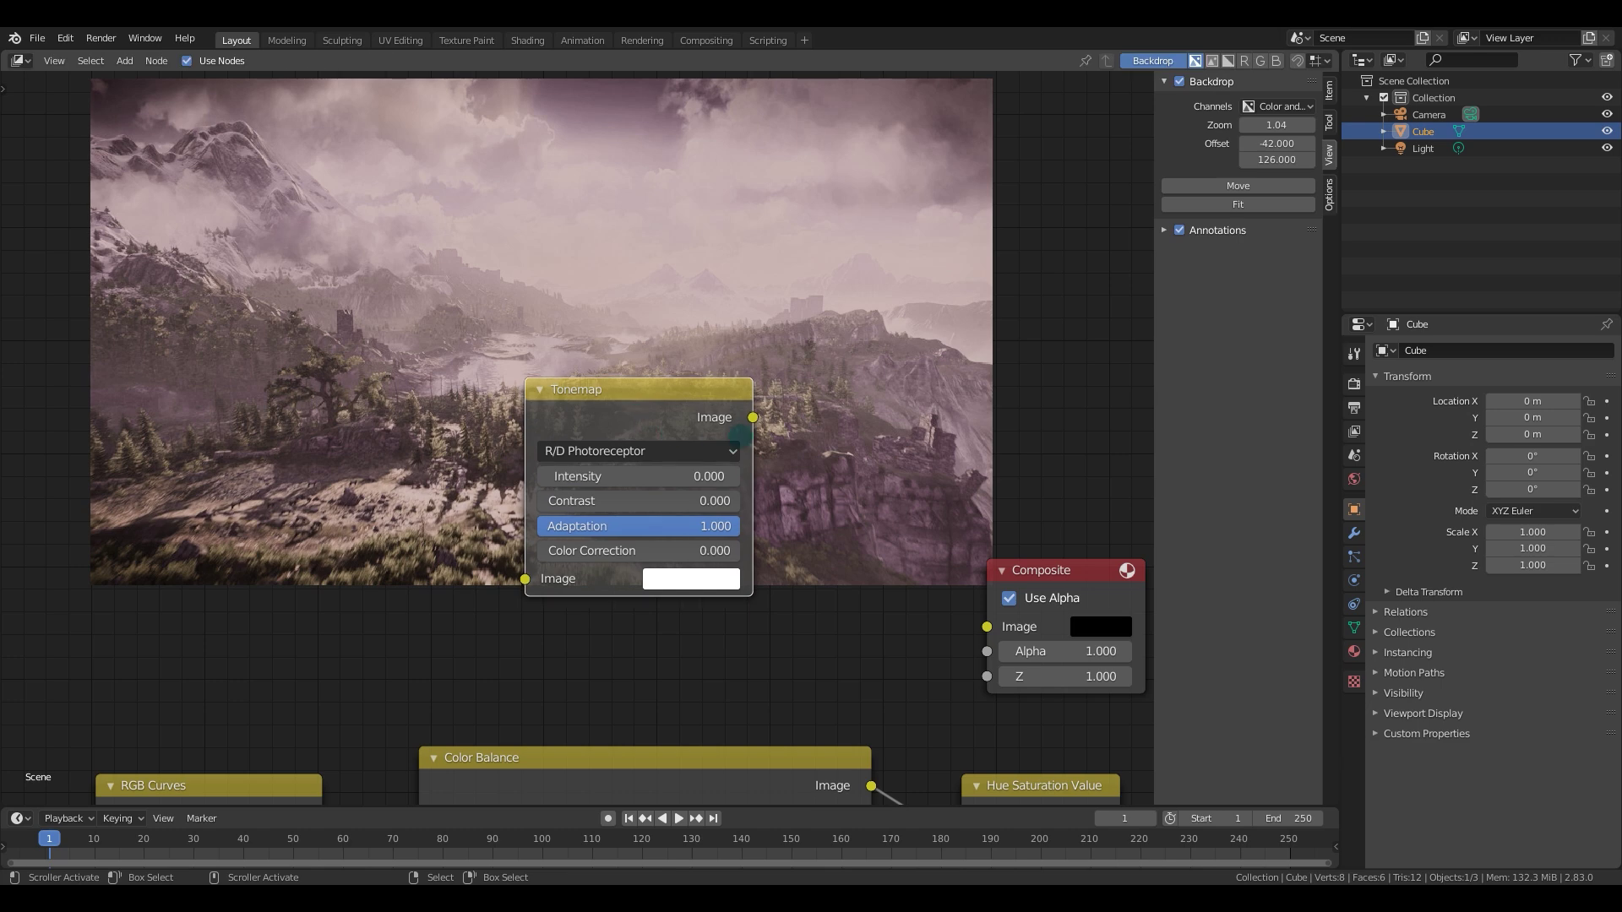
pyautogui.moveTo(760, 406); pyautogui.dragTo(706, 413, button='middle')
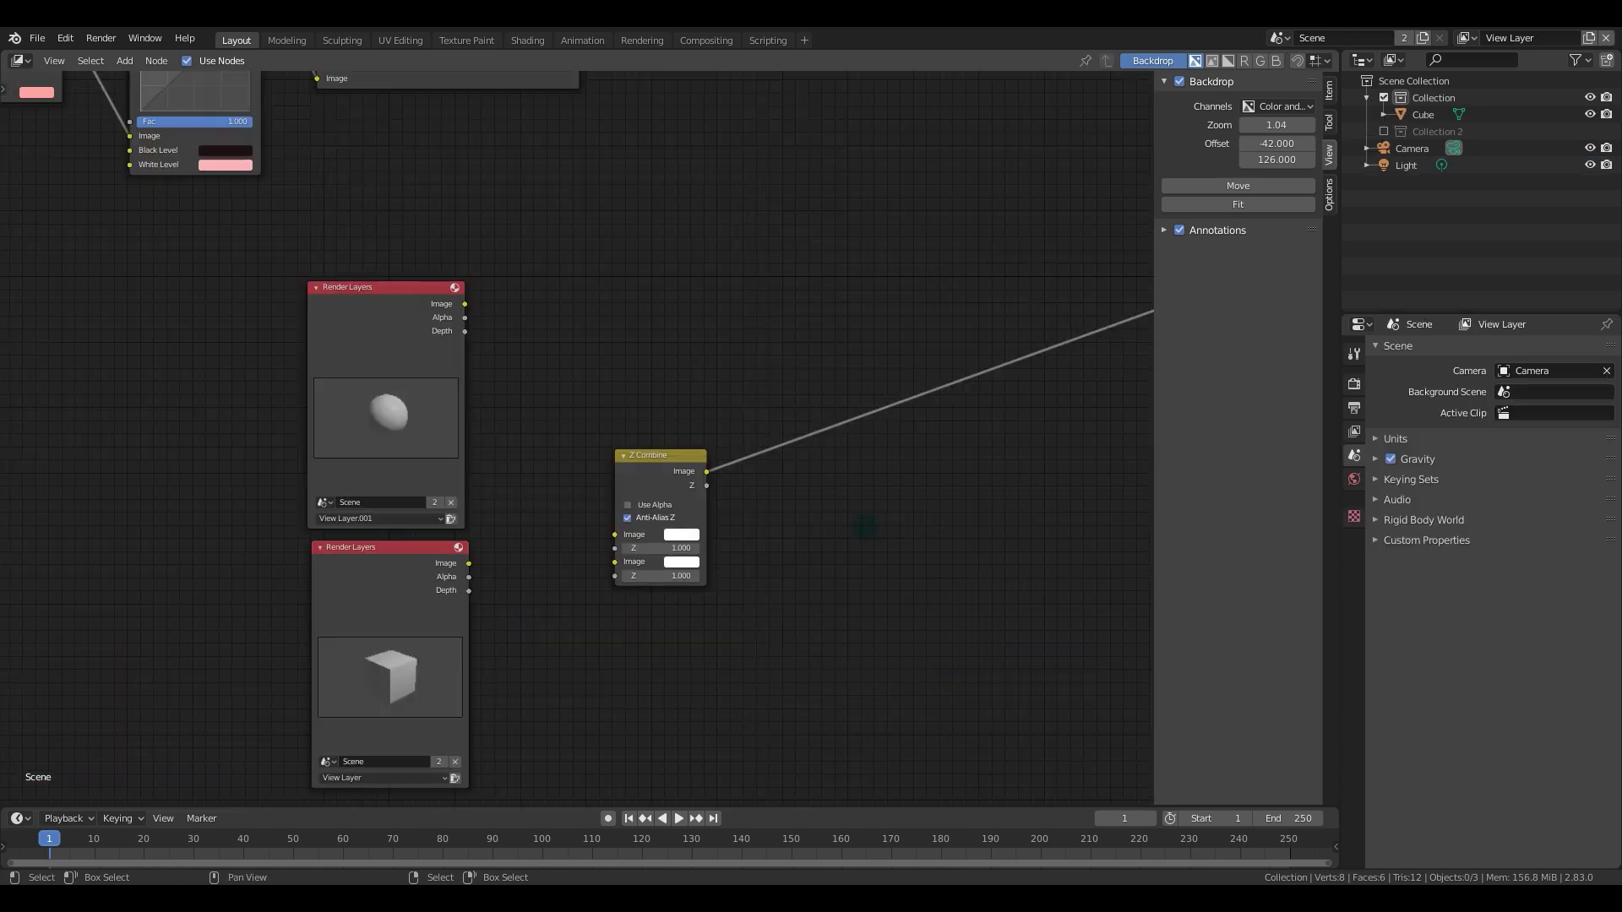
# Connect the cube Render Layers node's Image and Depth outputs to the Z Combine node's second Image and Z inputs.
pyautogui.moveTo(861, 524); pyautogui.dragTo(904, 529, button='middle')
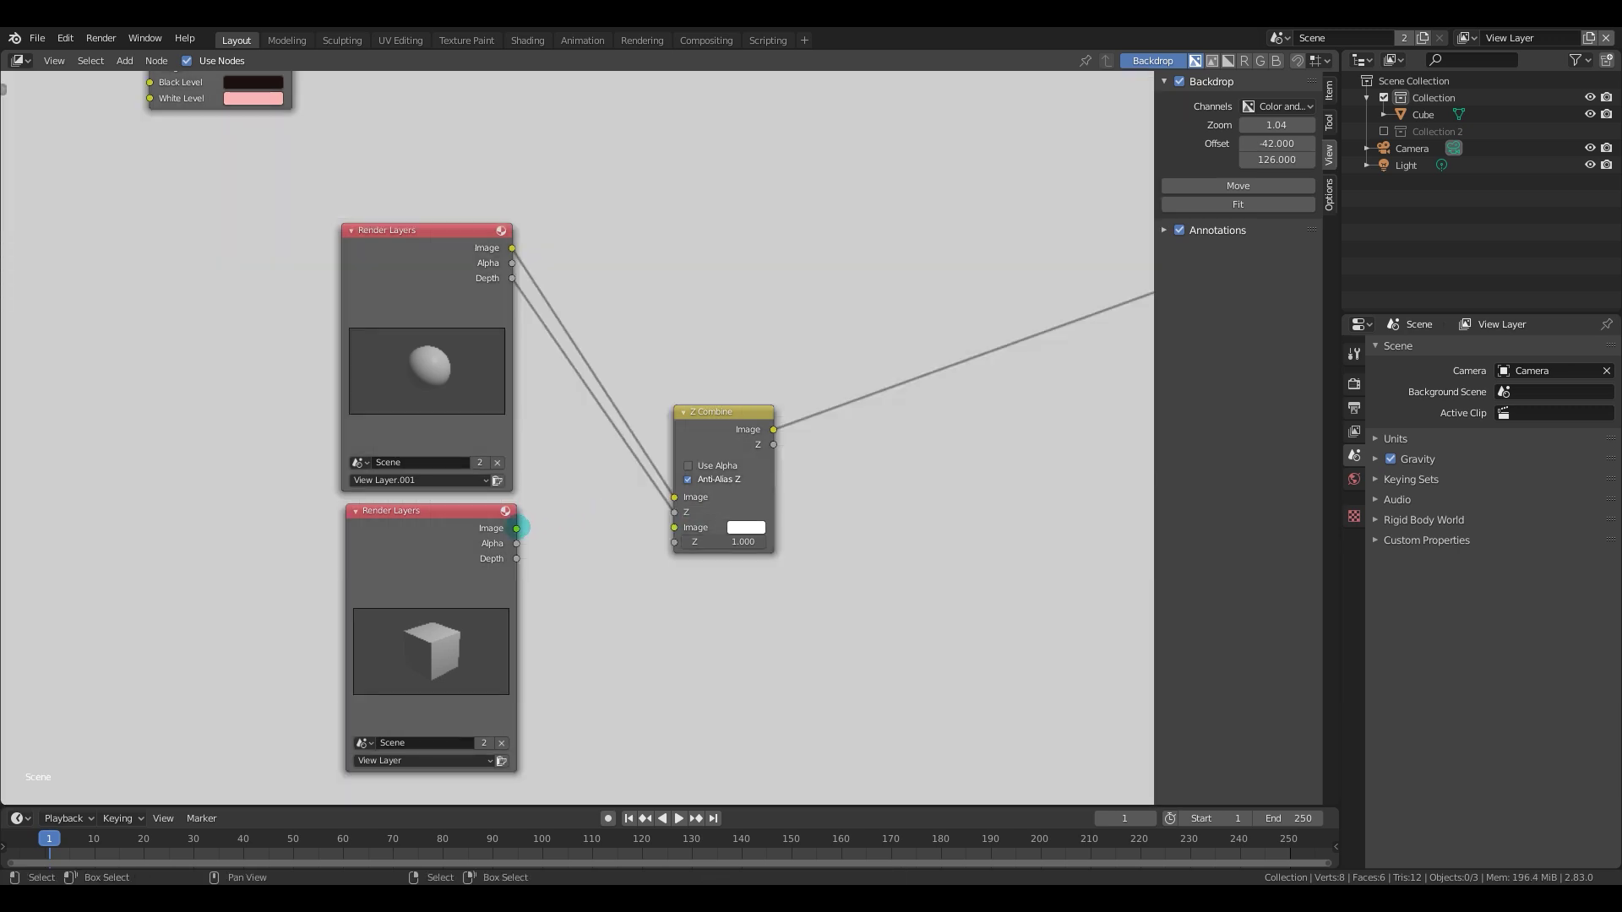
pyautogui.moveTo(516, 528); pyautogui.dragTo(691, 527)
pyautogui.moveTo(519, 558); pyautogui.dragTo(675, 544)
pyautogui.scroll(-3, 765, 511)
pyautogui.moveTo(649, 472); pyautogui.dragTo(336, 481, button='middle')
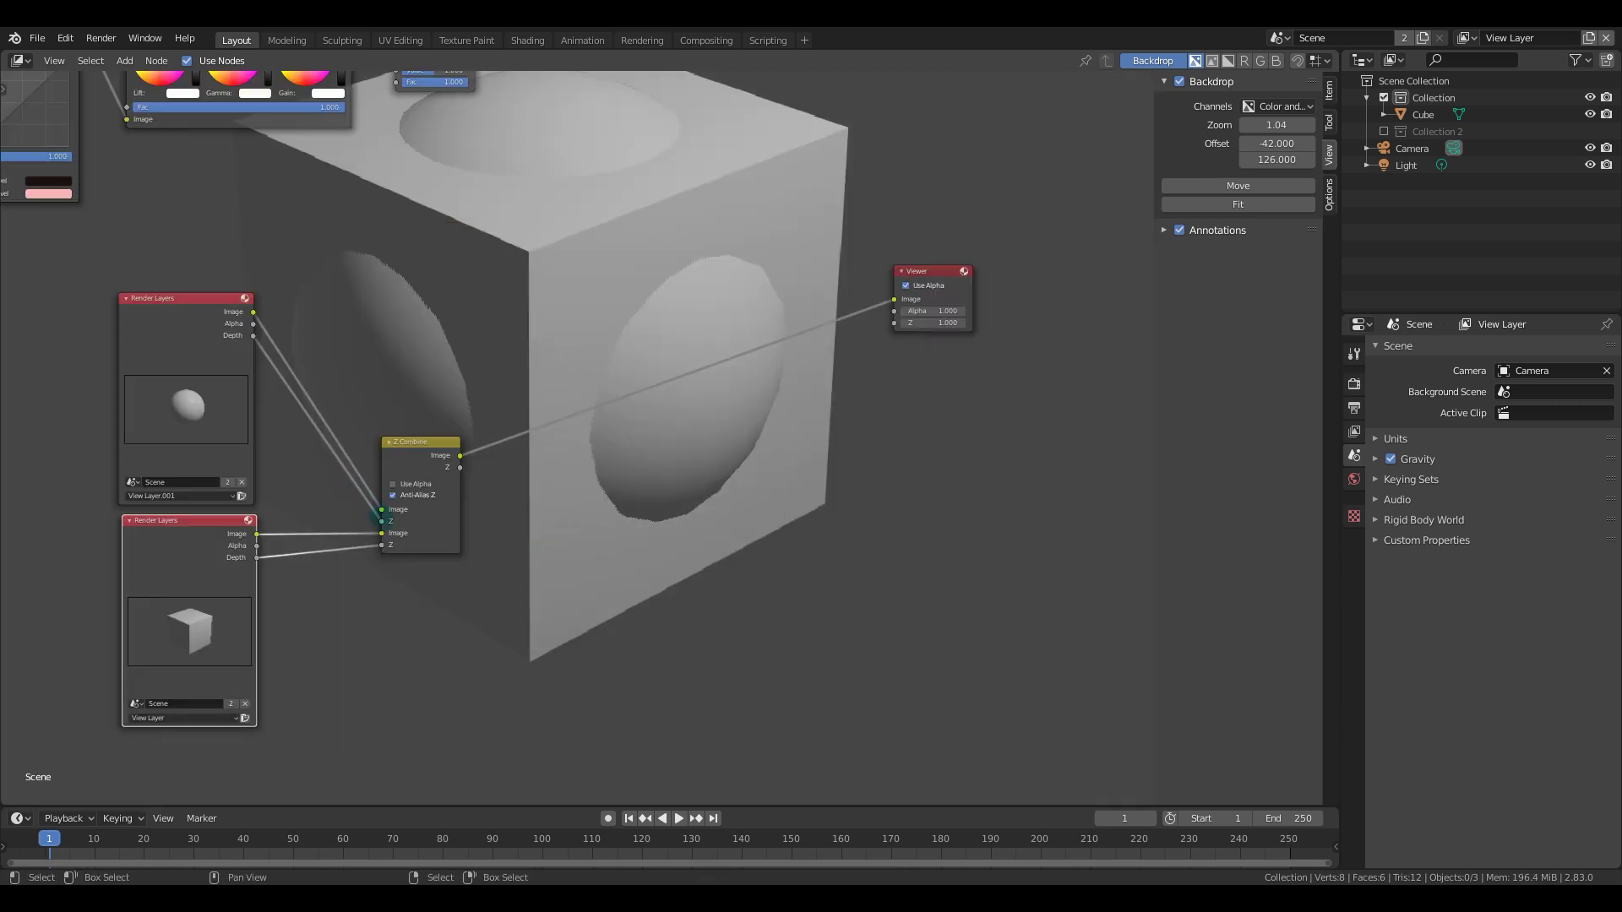
# Examine the Z-combined sphere and cube in the backdrop and the full chain of color nodes.
pyautogui.moveTo(382, 510); pyautogui.dragTo(558, 452)
pyautogui.moveTo(538, 134); pyautogui.dragTo(616, 203, button='middle')
pyautogui.moveTo(743, 301); pyautogui.dragTo(572, 273, button='middle')
pyautogui.moveTo(144, 353)
pyautogui.mouseDown()
pyautogui.moveTo(269, 502)
pyautogui.moveTo(272, 550)
pyautogui.mouseUp()
pyautogui.keyDown('ctrl'); pyautogui.scroll(4, 534, 440); pyautogui.keyUp('ctrl')
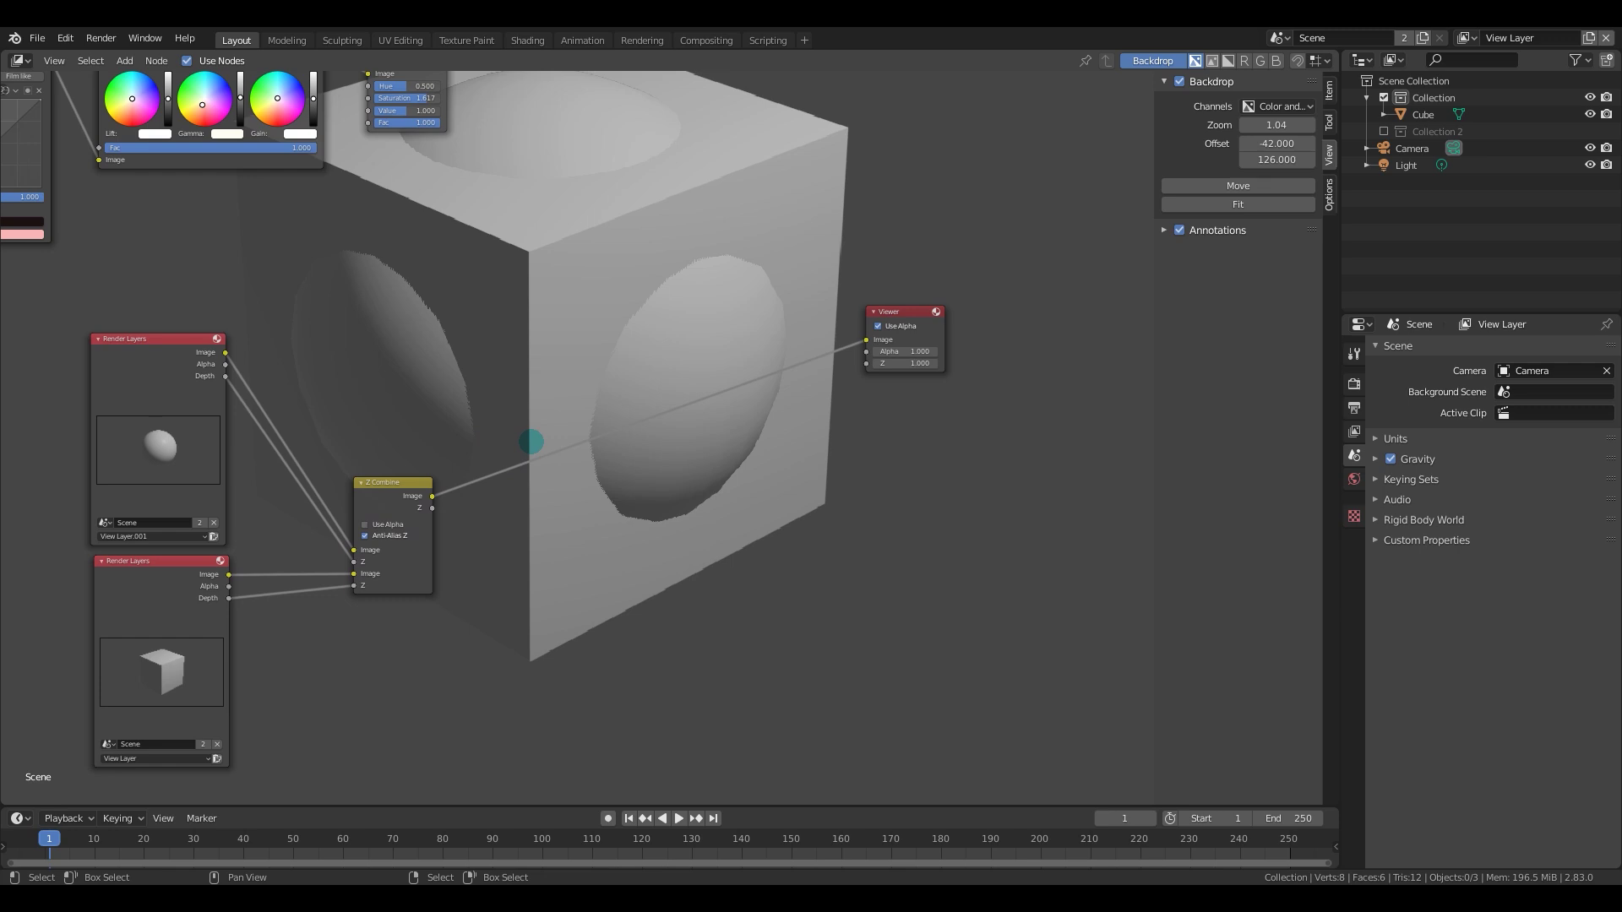
pyautogui.scroll(-5, 782, 412)
pyautogui.moveTo(763, 472); pyautogui.dragTo(854, 525, button='middle')
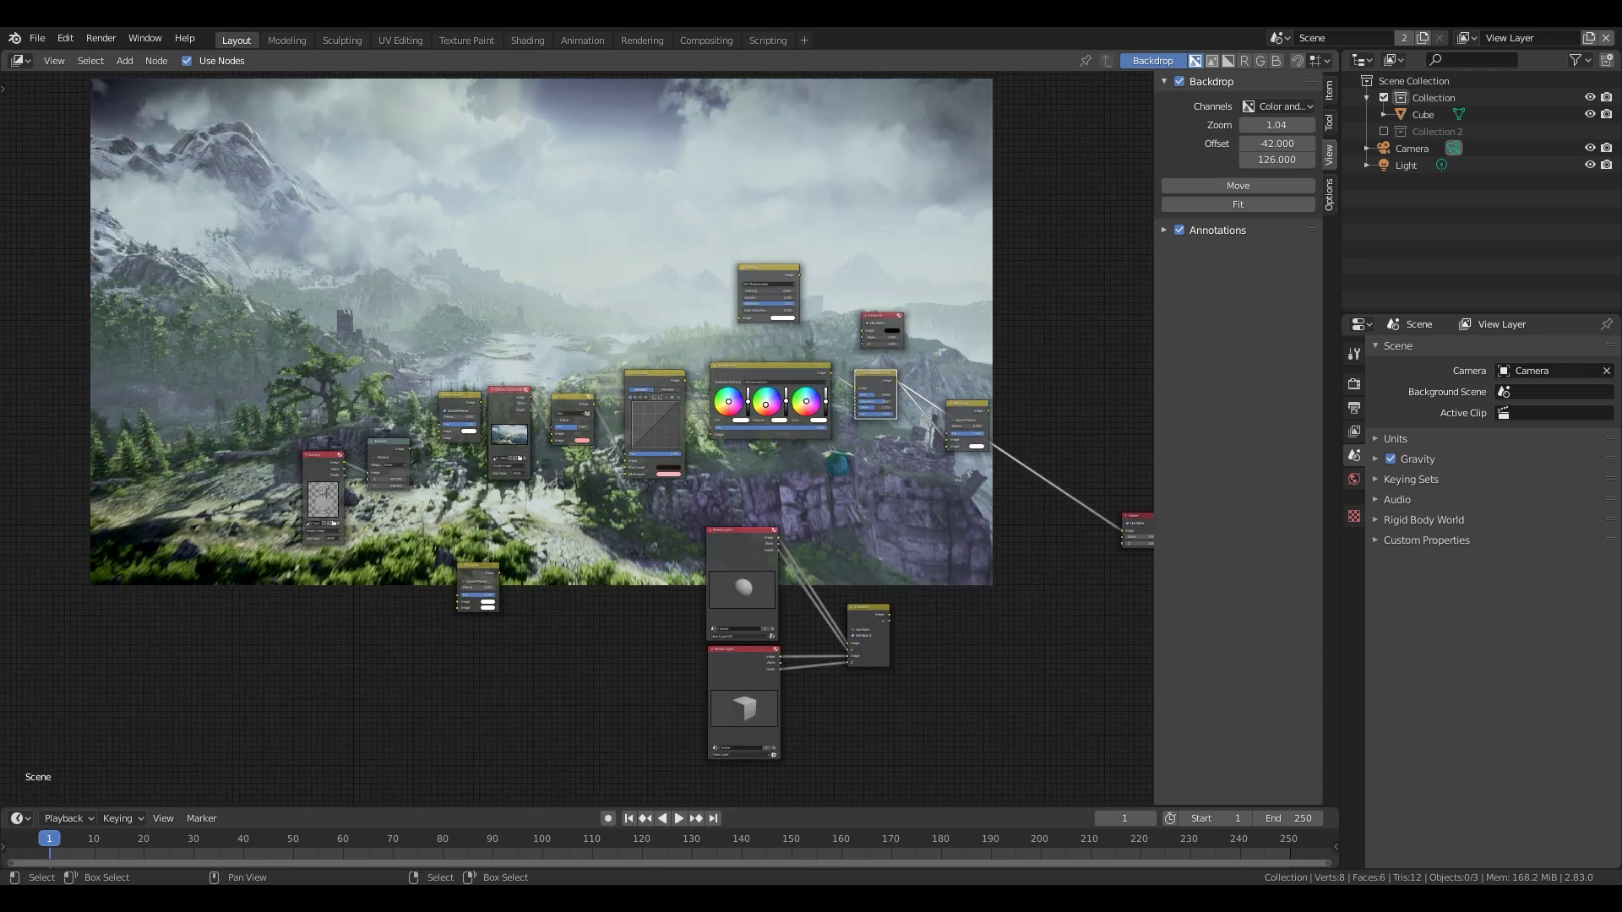
pyautogui.scroll(3, 705, 428)
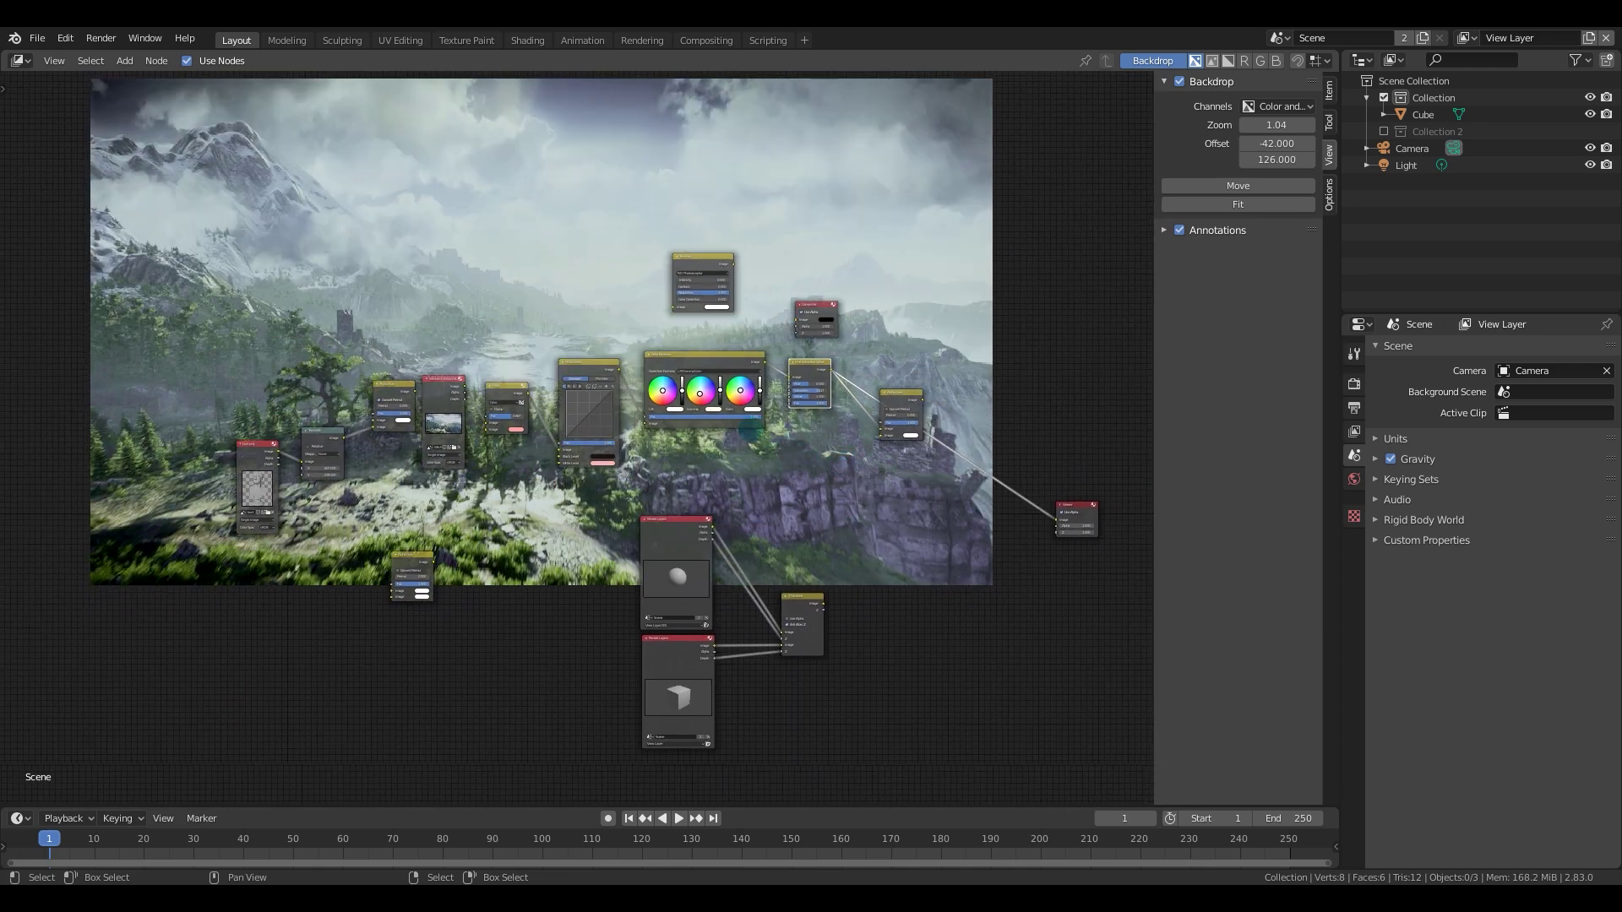
pyautogui.moveTo(705, 429); pyautogui.dragTo(701, 430, button='middle')
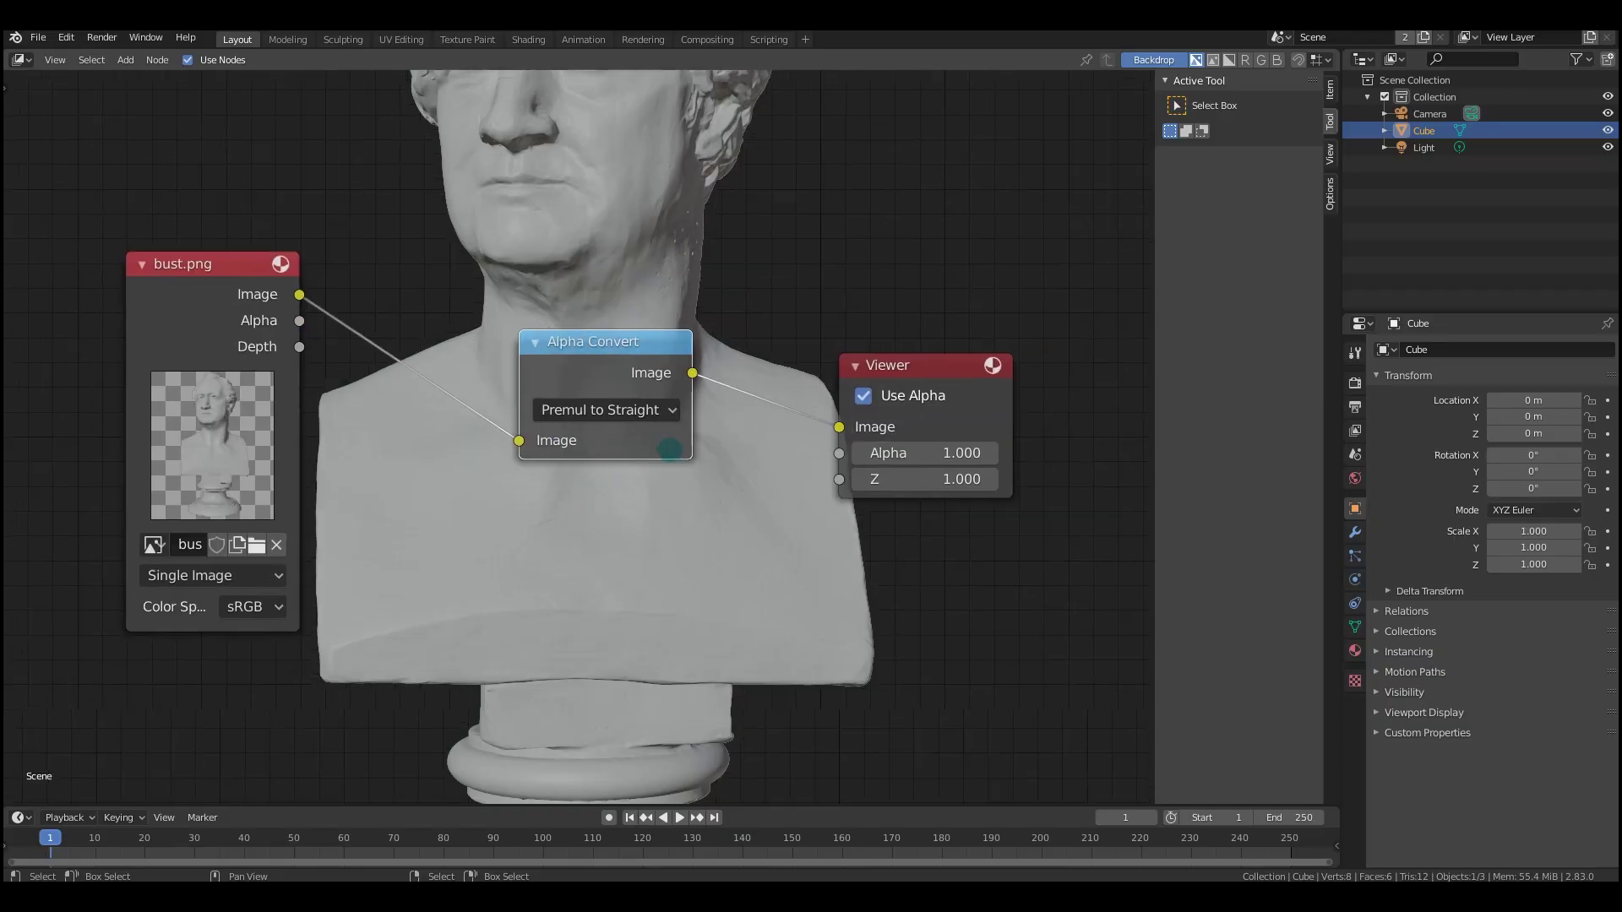
# Shift the Alpha Convert node slightly and try its Straight to Premul conversion on the bust image.
pyautogui.moveTo(669, 450)
pyautogui.mouseDown(button='middle')
pyautogui.moveTo(655, 473)
pyautogui.moveTo(639, 446)
pyautogui.moveTo(665, 421)
pyautogui.mouseUp(button='middle')
pyautogui.moveTo(652, 391); pyautogui.dragTo(611, 353)
pyautogui.scroll(2, 611, 353)
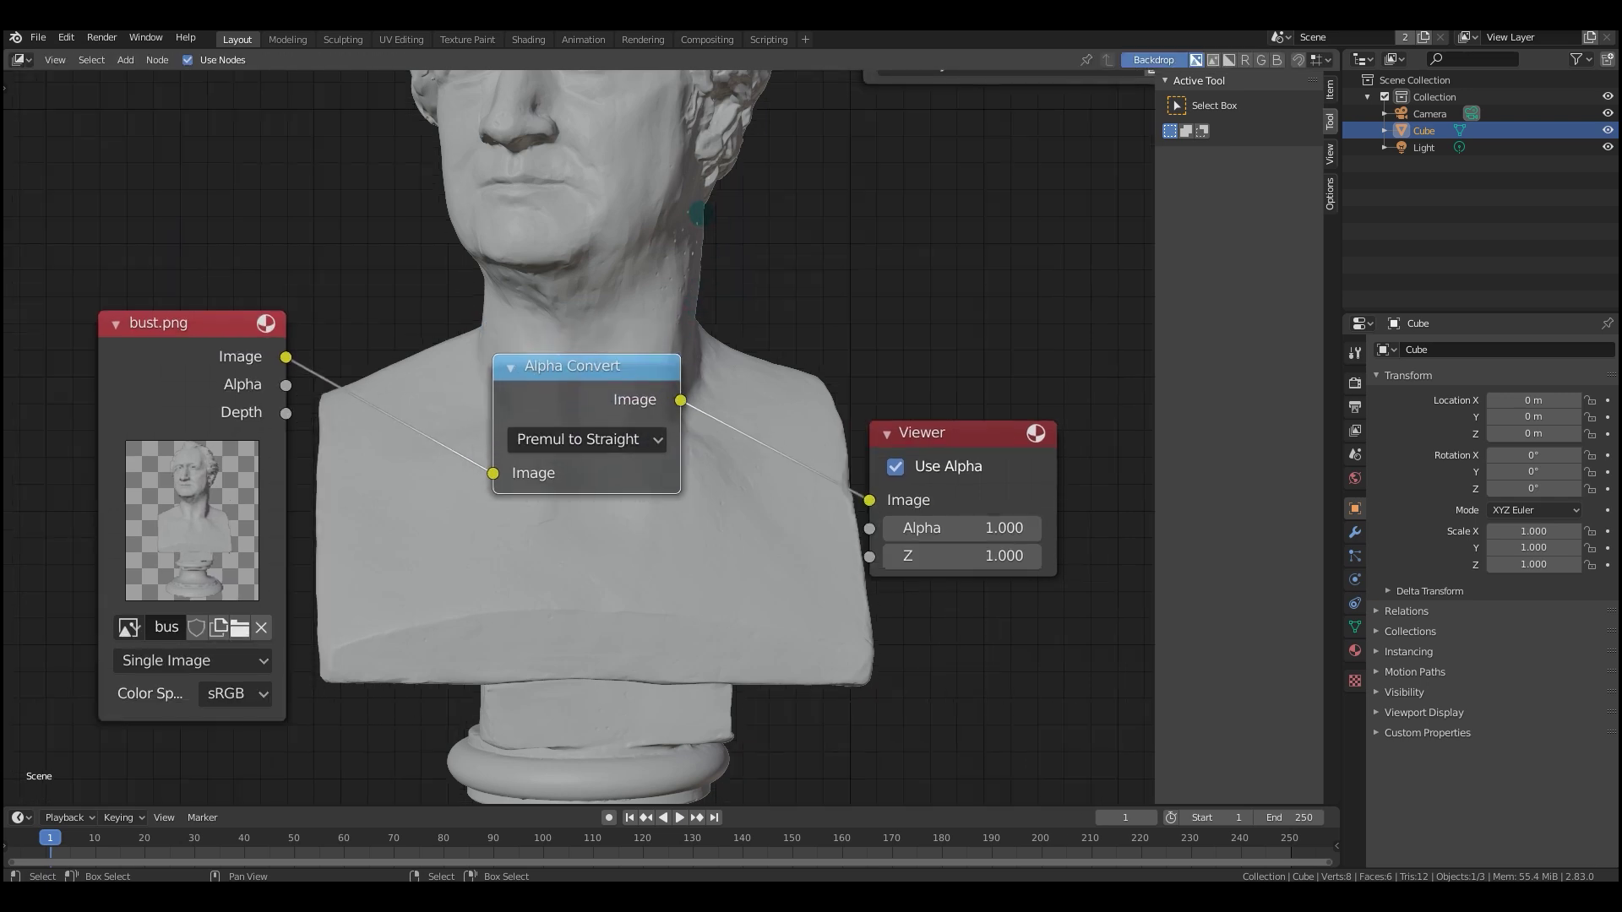
pyautogui.click(596, 436)
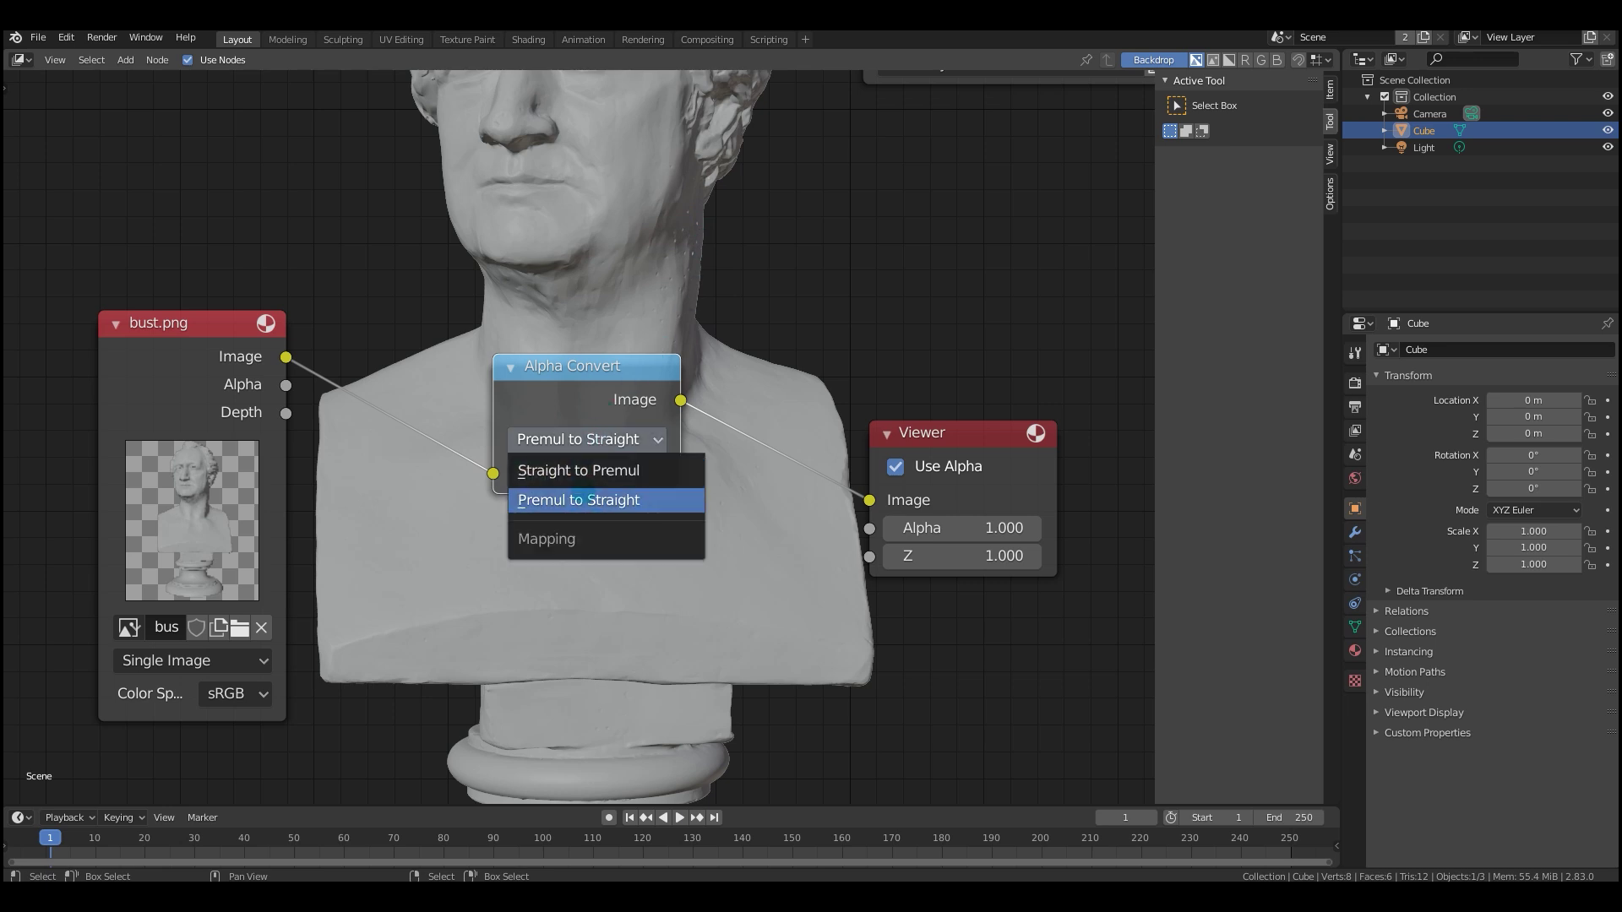
pyautogui.click(581, 471)
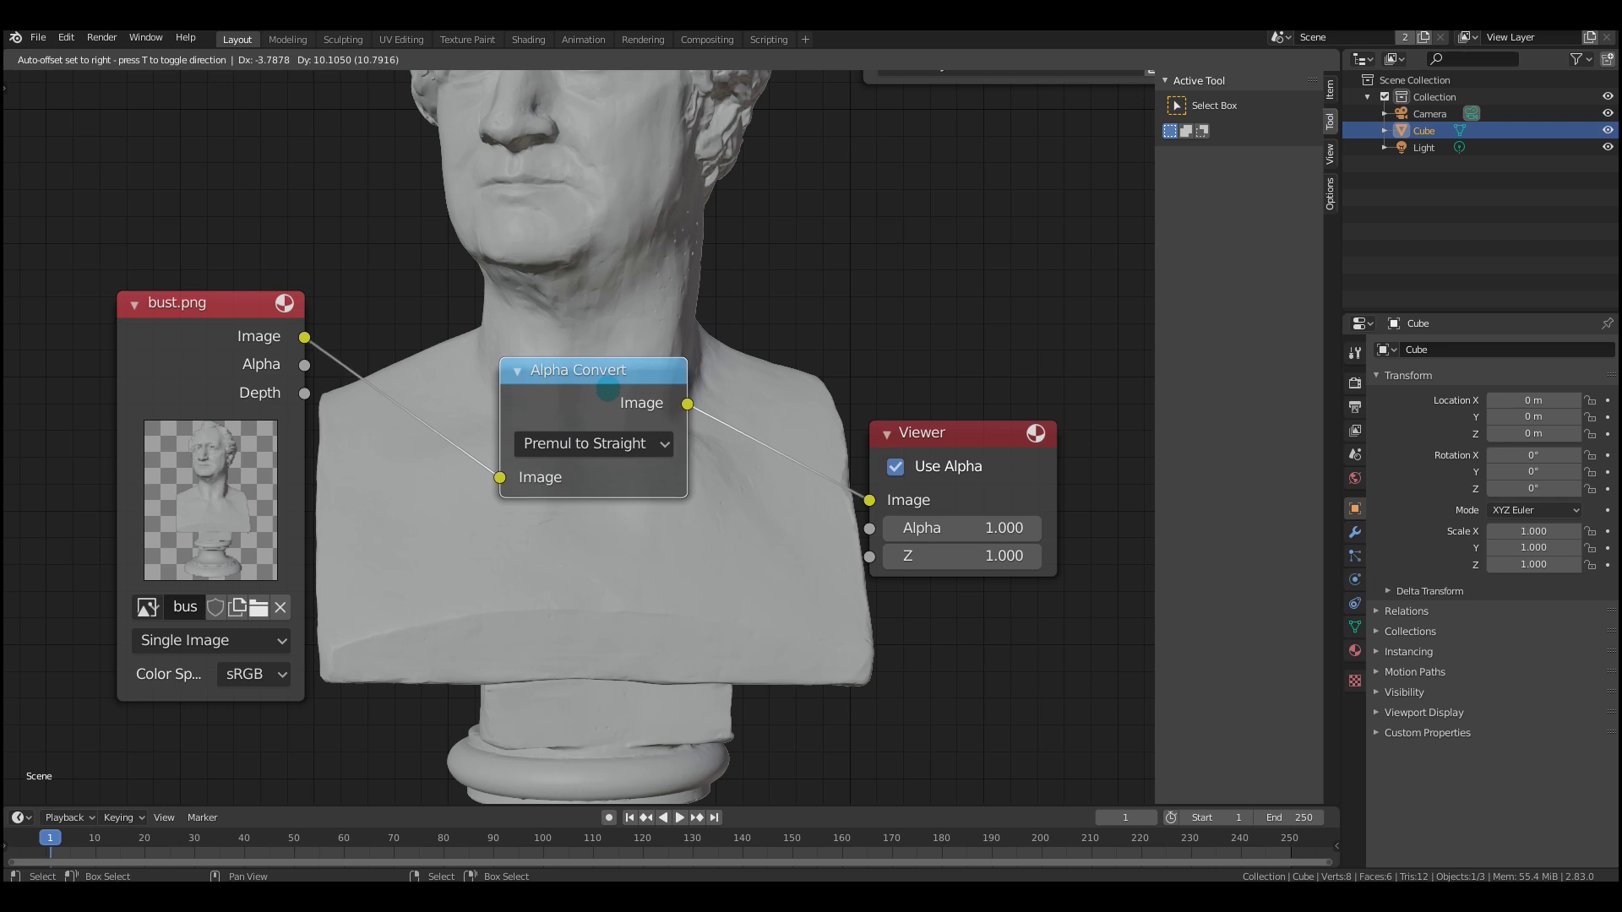
# Rearrange the Alpha Convert and bust.png nodes slightly in the node tree.
pyautogui.moveTo(608, 388)
pyautogui.mouseDown()
pyautogui.moveTo(605, 407)
pyautogui.moveTo(593, 386)
pyautogui.moveTo(581, 404)
pyautogui.moveTo(594, 396)
pyautogui.mouseUp()
pyautogui.moveTo(246, 346)
pyautogui.mouseDown()
pyautogui.moveTo(247, 360)
pyautogui.moveTo(263, 298)
pyautogui.moveTo(239, 356)
pyautogui.mouseUp()
pyautogui.moveTo(571, 430); pyautogui.dragTo(608, 367)
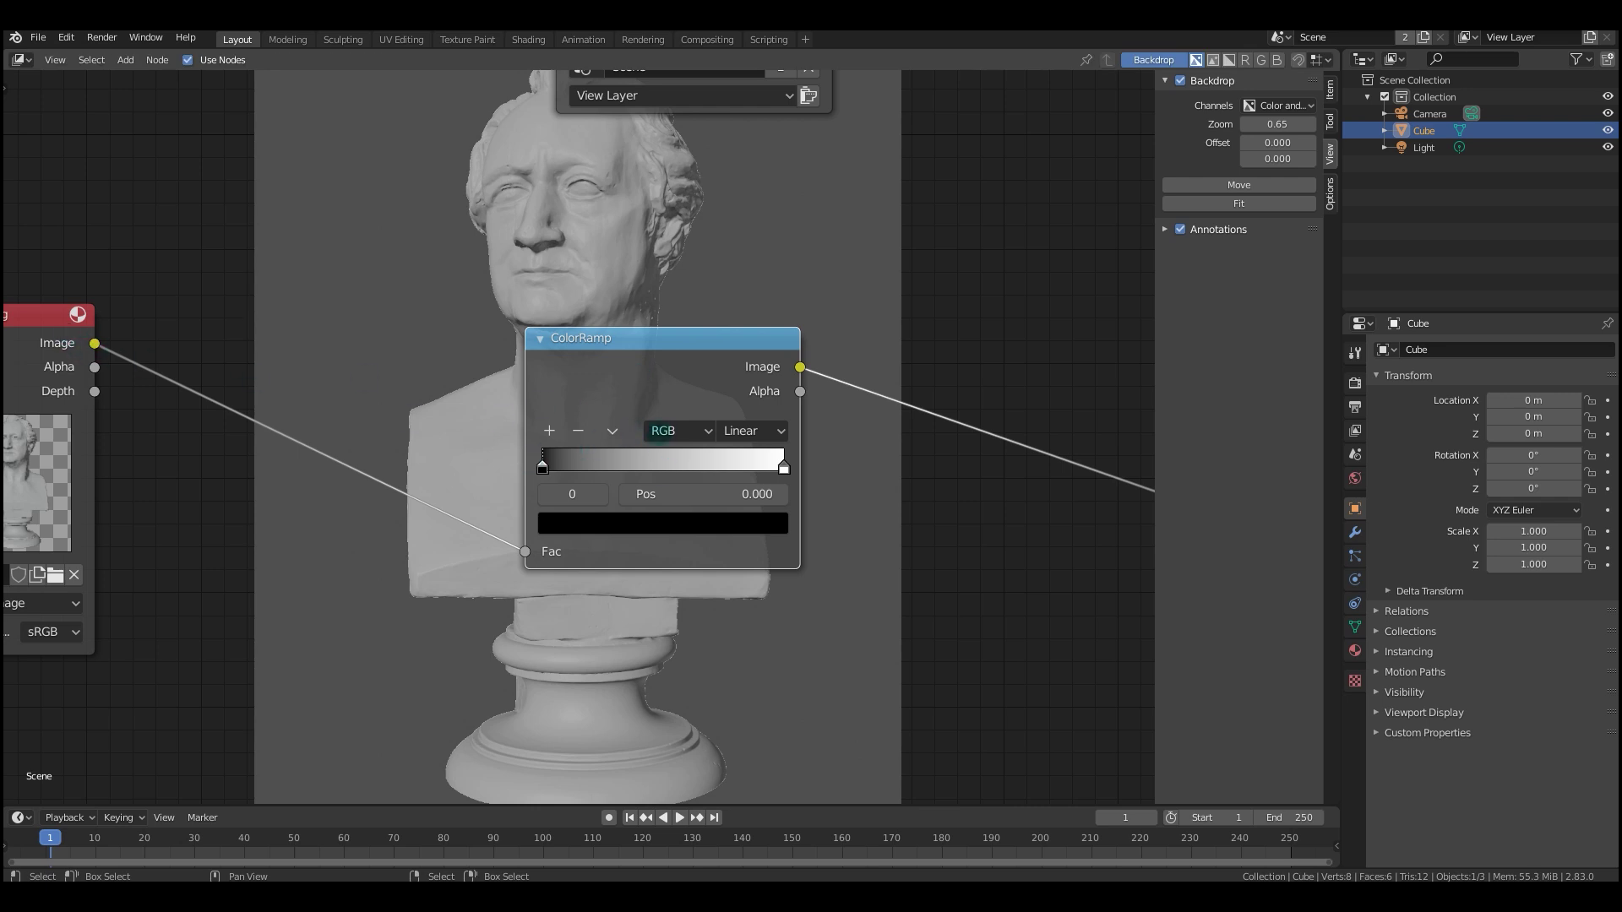
# Move the ColorRamp's black stop to position 0.218 and its white stop inward.
pyautogui.scroll(1, 617, 515)
pyautogui.moveTo(590, 563); pyautogui.dragTo(650, 563)
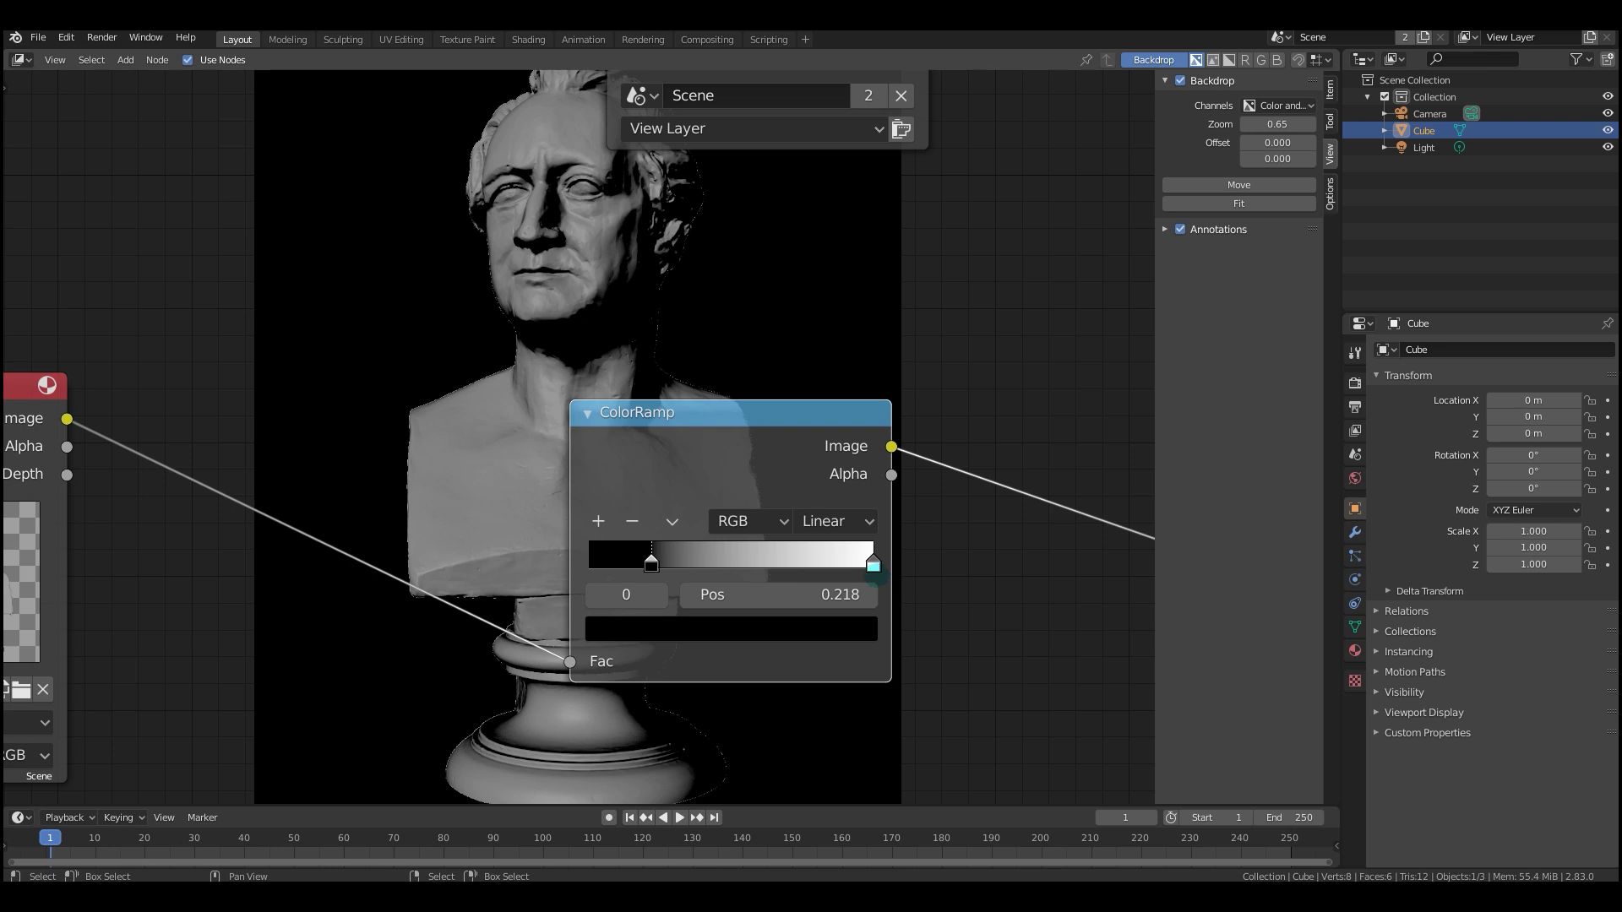
pyautogui.moveTo(875, 578); pyautogui.dragTo(840, 581)
pyautogui.click(837, 564)
# Set the ColorRamp's interpolation to Constant and move its black stop to 0.164 with the white stop close beside it.
pyautogui.click(801, 523)
pyautogui.click(762, 628)
pyautogui.click(801, 523)
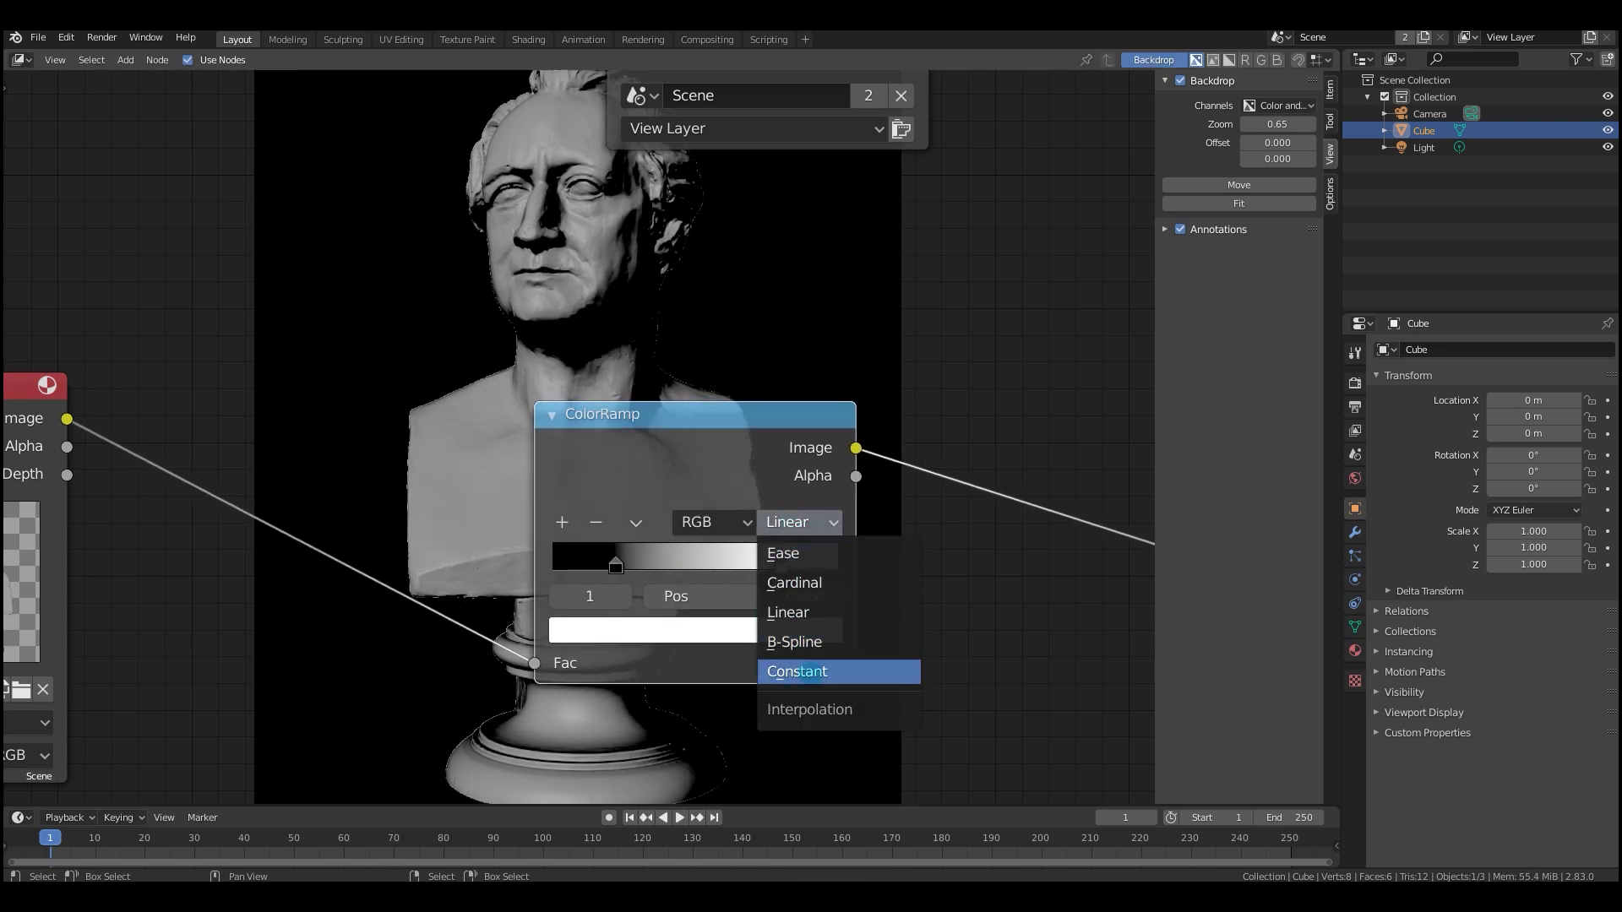
pyautogui.click(794, 664)
pyautogui.moveTo(617, 566); pyautogui.dragTo(600, 566)
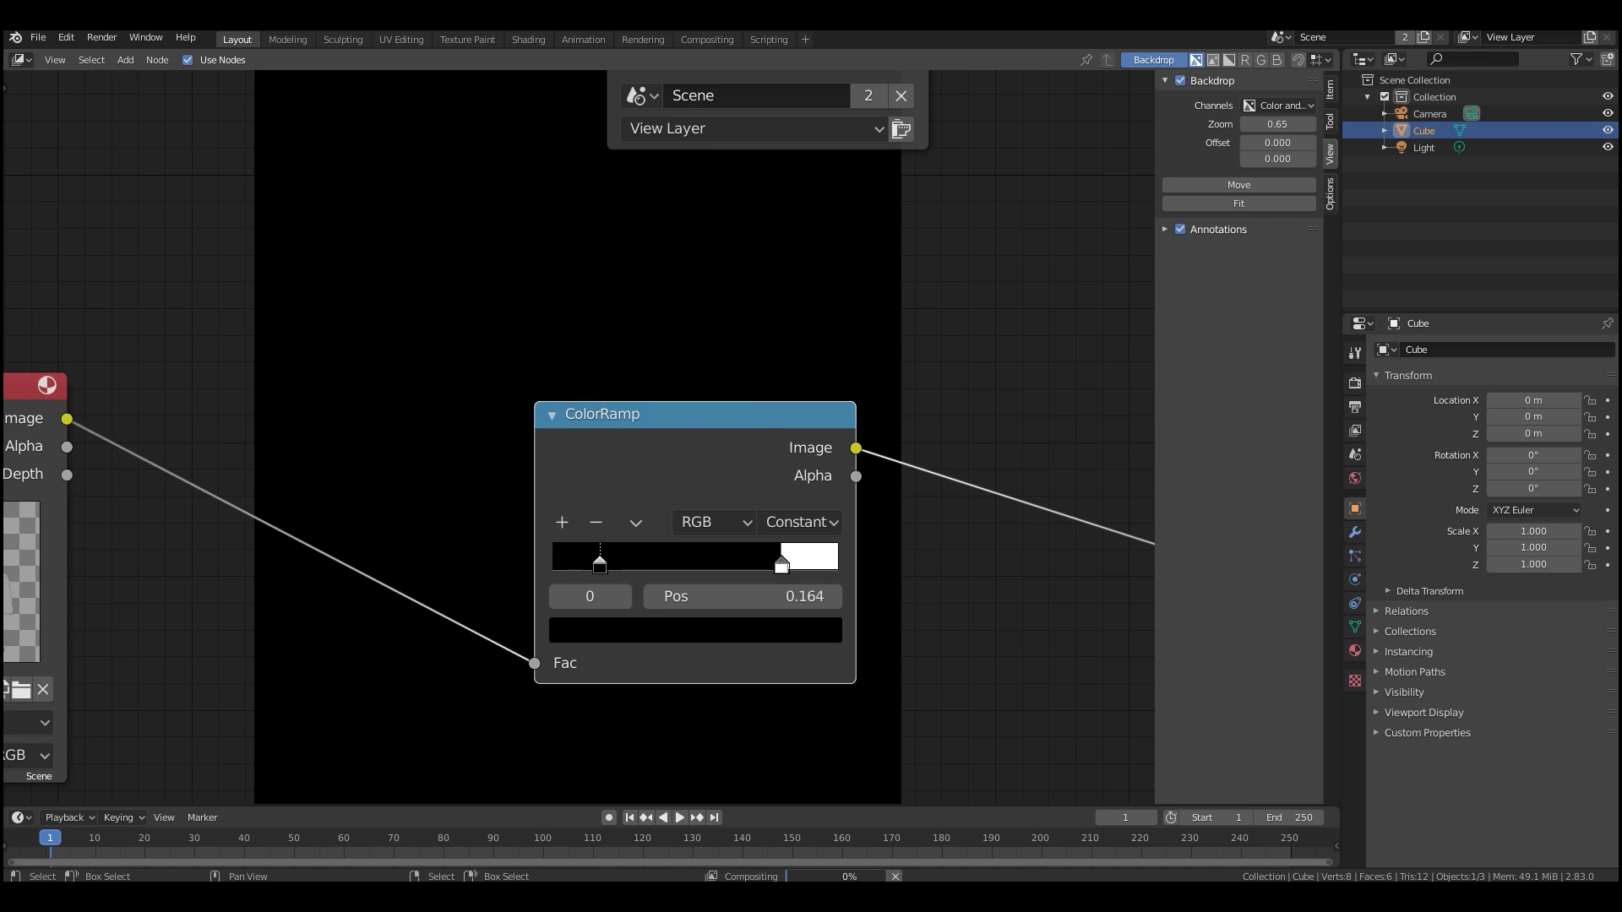
pyautogui.moveTo(781, 566); pyautogui.dragTo(633, 566)
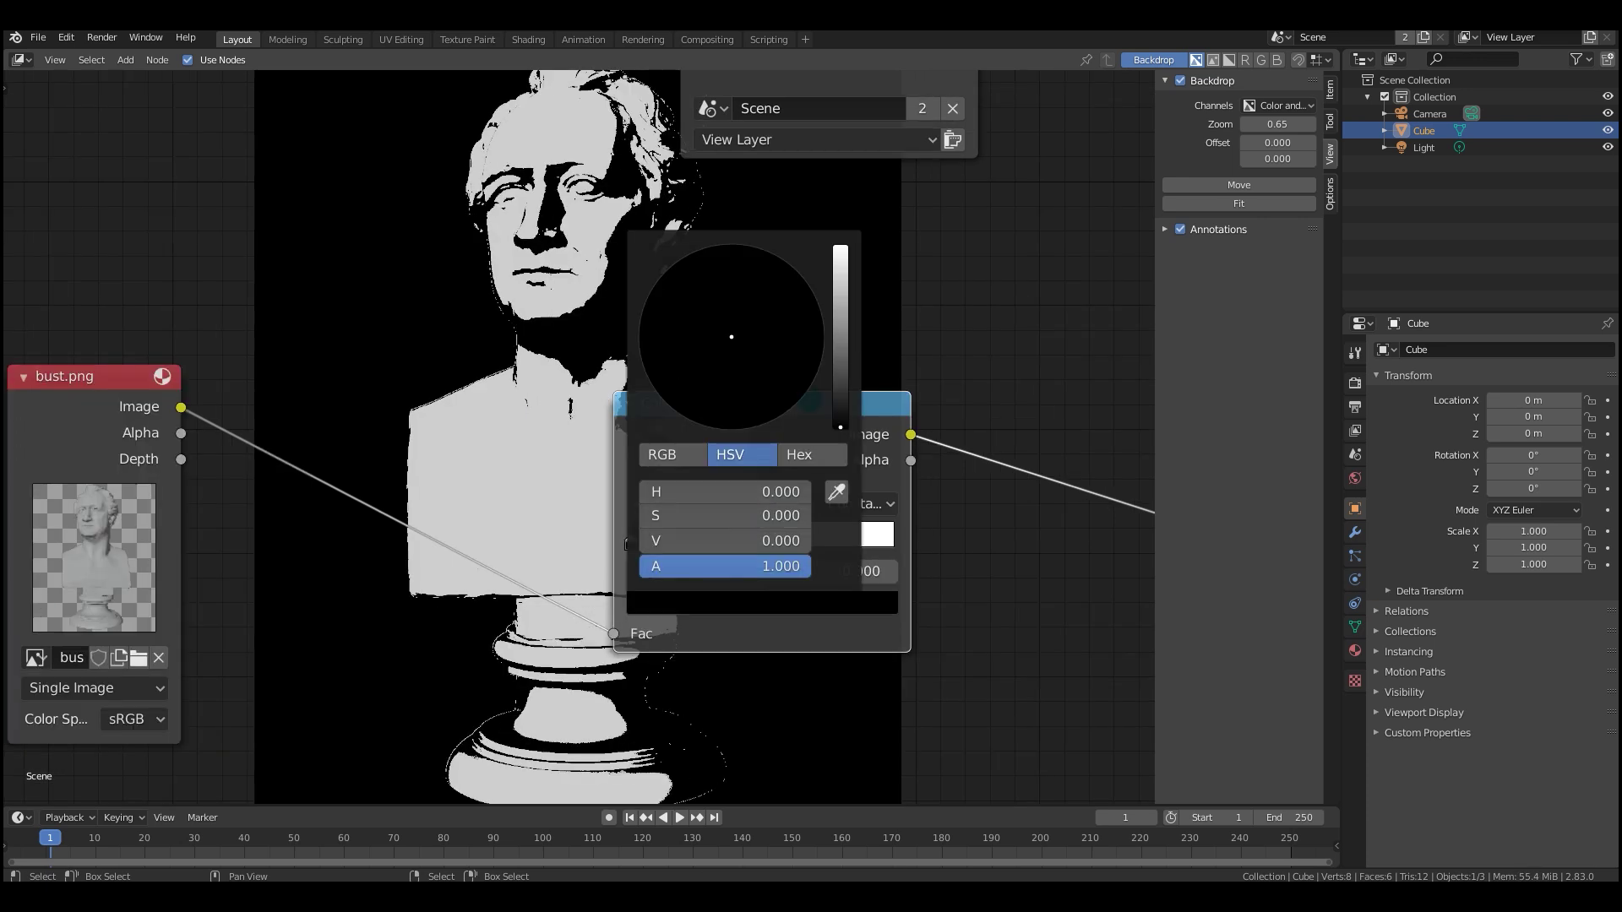
# Recolor the ColorRamp's black stop to dark purple with about H 0.886, S 0.806 and V 0.143.
pyautogui.moveTo(840, 428); pyautogui.dragTo(840, 404)
pyautogui.click(781, 394)
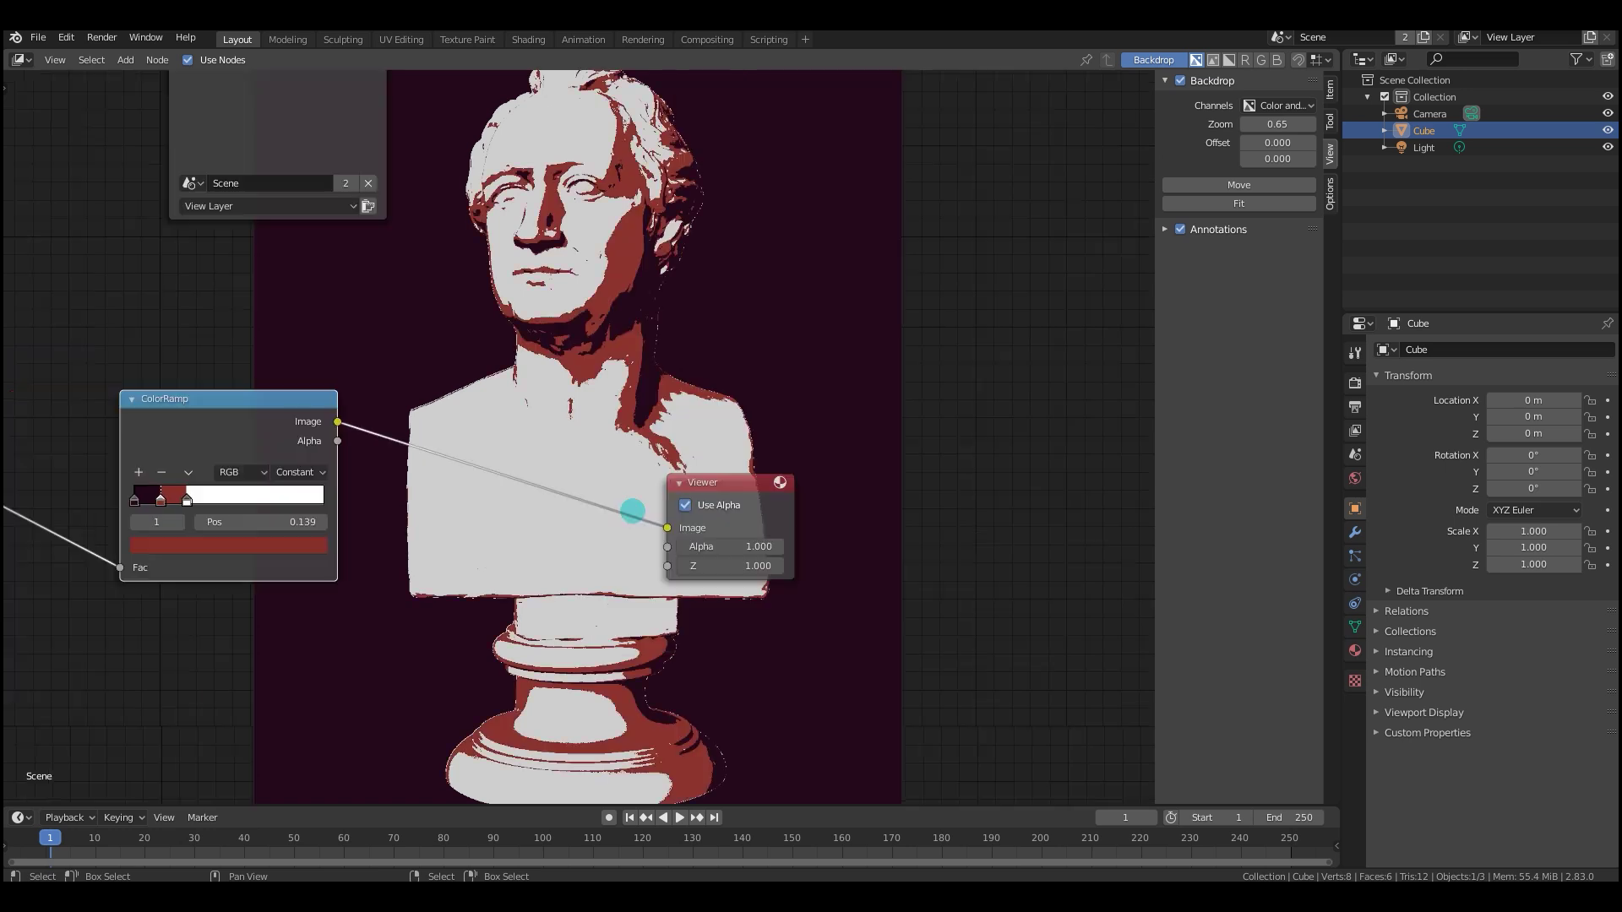
# Set the alpha of the ColorRamp's dark purple stop to 0 and adjust the dark red stop.
pyautogui.moveTo(634, 507); pyautogui.dragTo(647, 554, button='middle')
pyautogui.scroll(3, 746, 503)
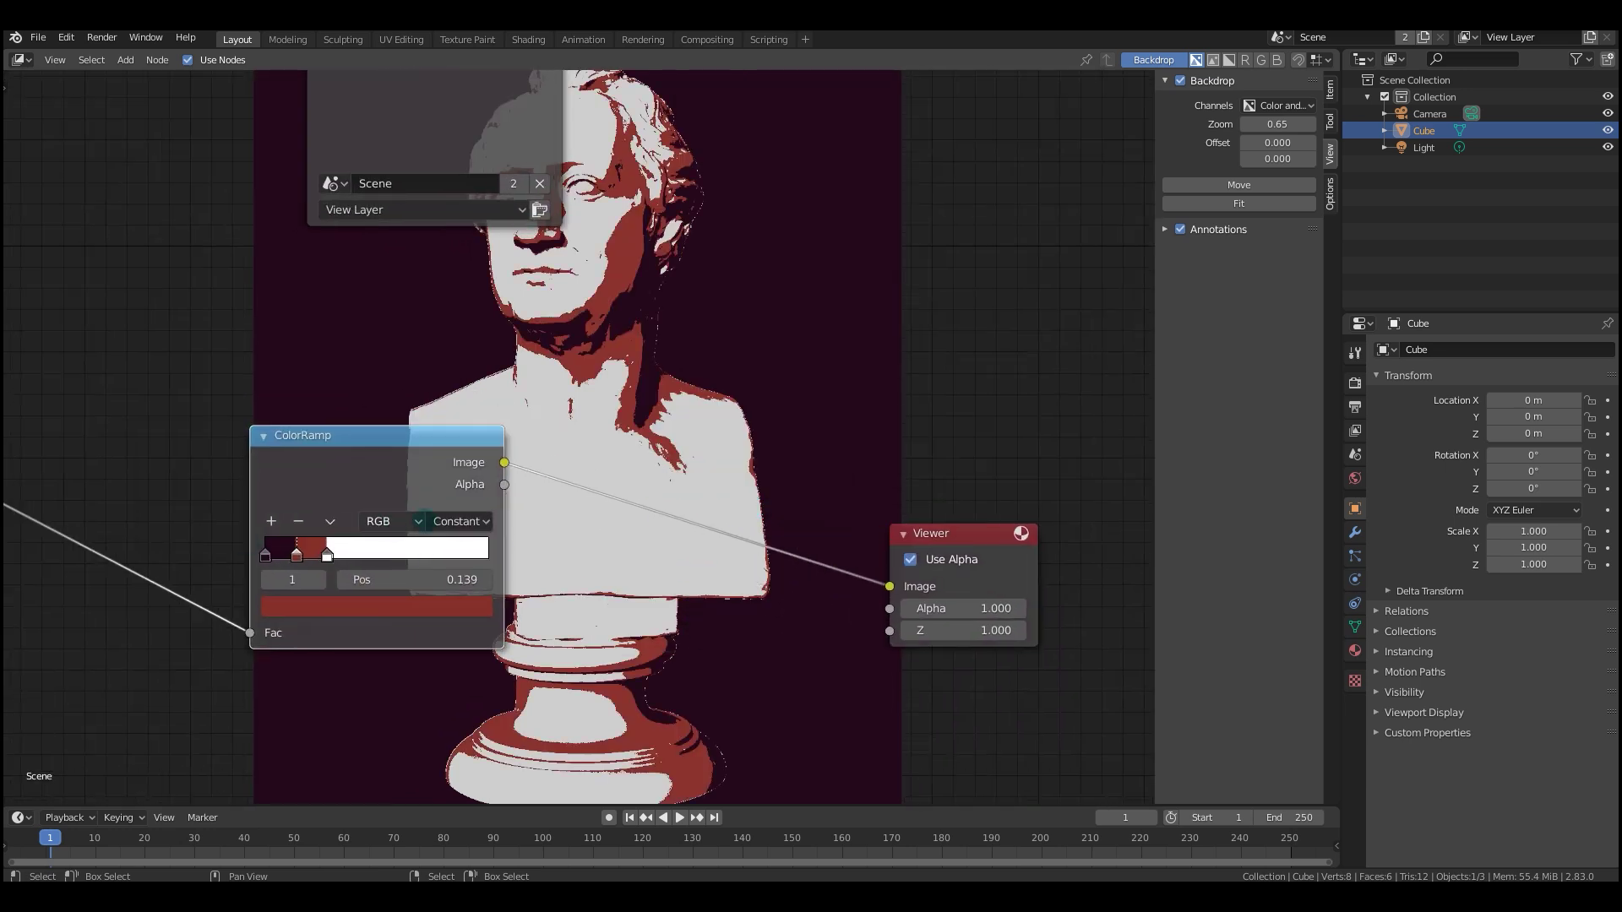
pyautogui.moveTo(701, 431); pyautogui.dragTo(710, 430, button='middle')
pyautogui.click(400, 516)
pyautogui.click(507, 582)
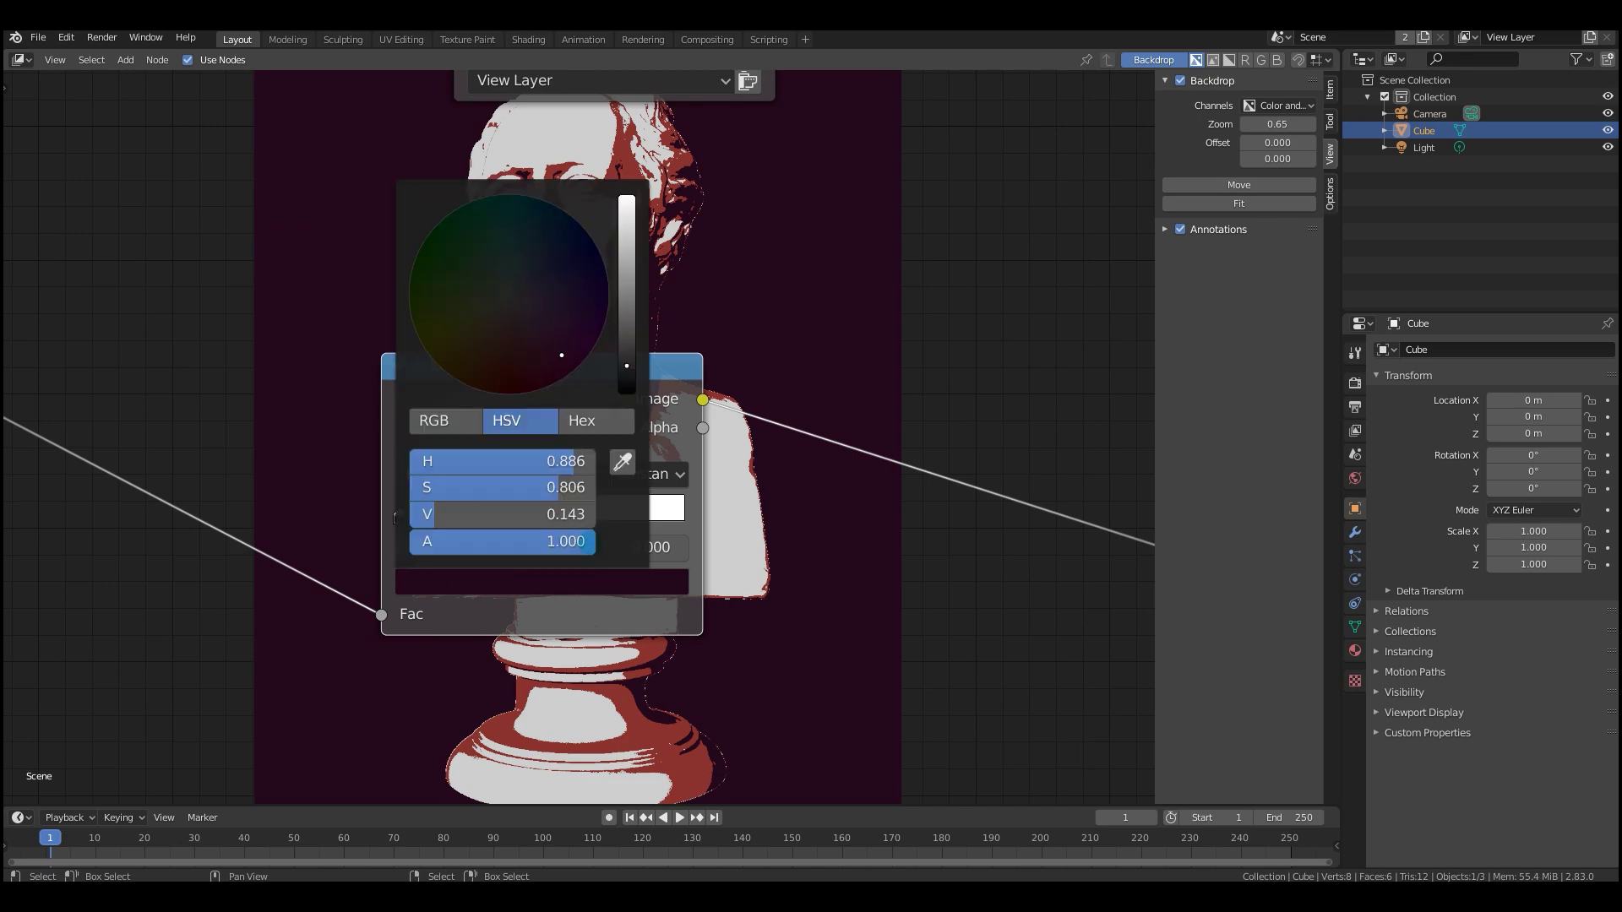
pyautogui.moveTo(506, 542); pyautogui.dragTo(414, 542)
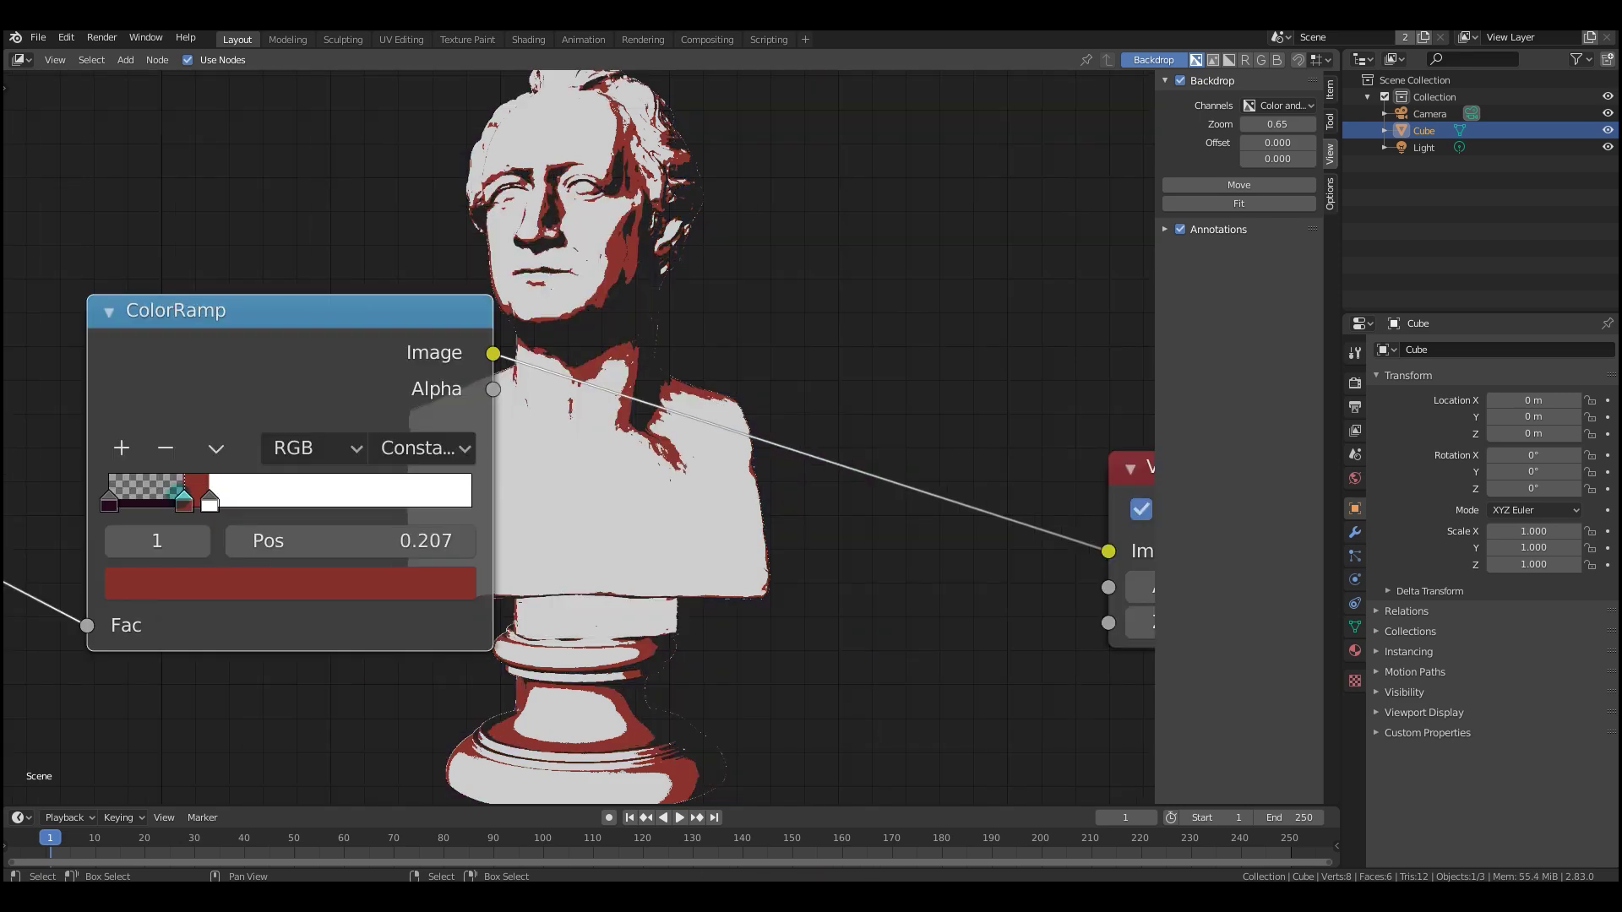
pyautogui.moveTo(329, 540); pyautogui.dragTo(306, 523)
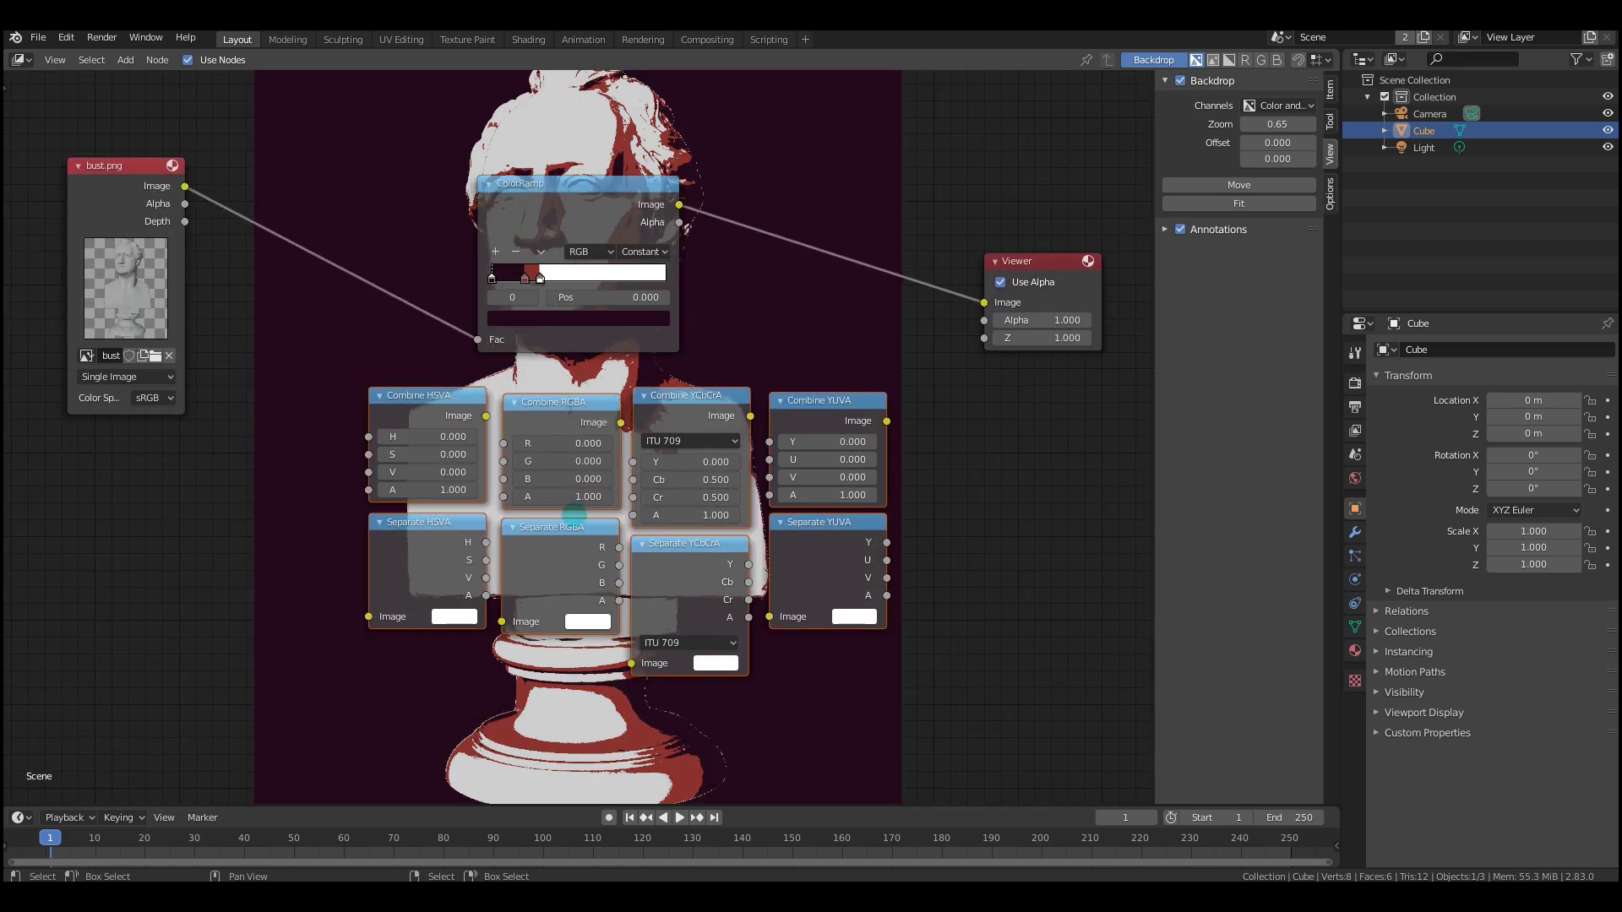
# Examine the Combine and Separate nodes for HSVA, RGBA, YCbCrA and YUVA.
pyautogui.scroll(3, 531, 486)
pyautogui.moveTo(531, 486); pyautogui.dragTo(555, 460, button='middle')
pyautogui.scroll(2, 550, 460)
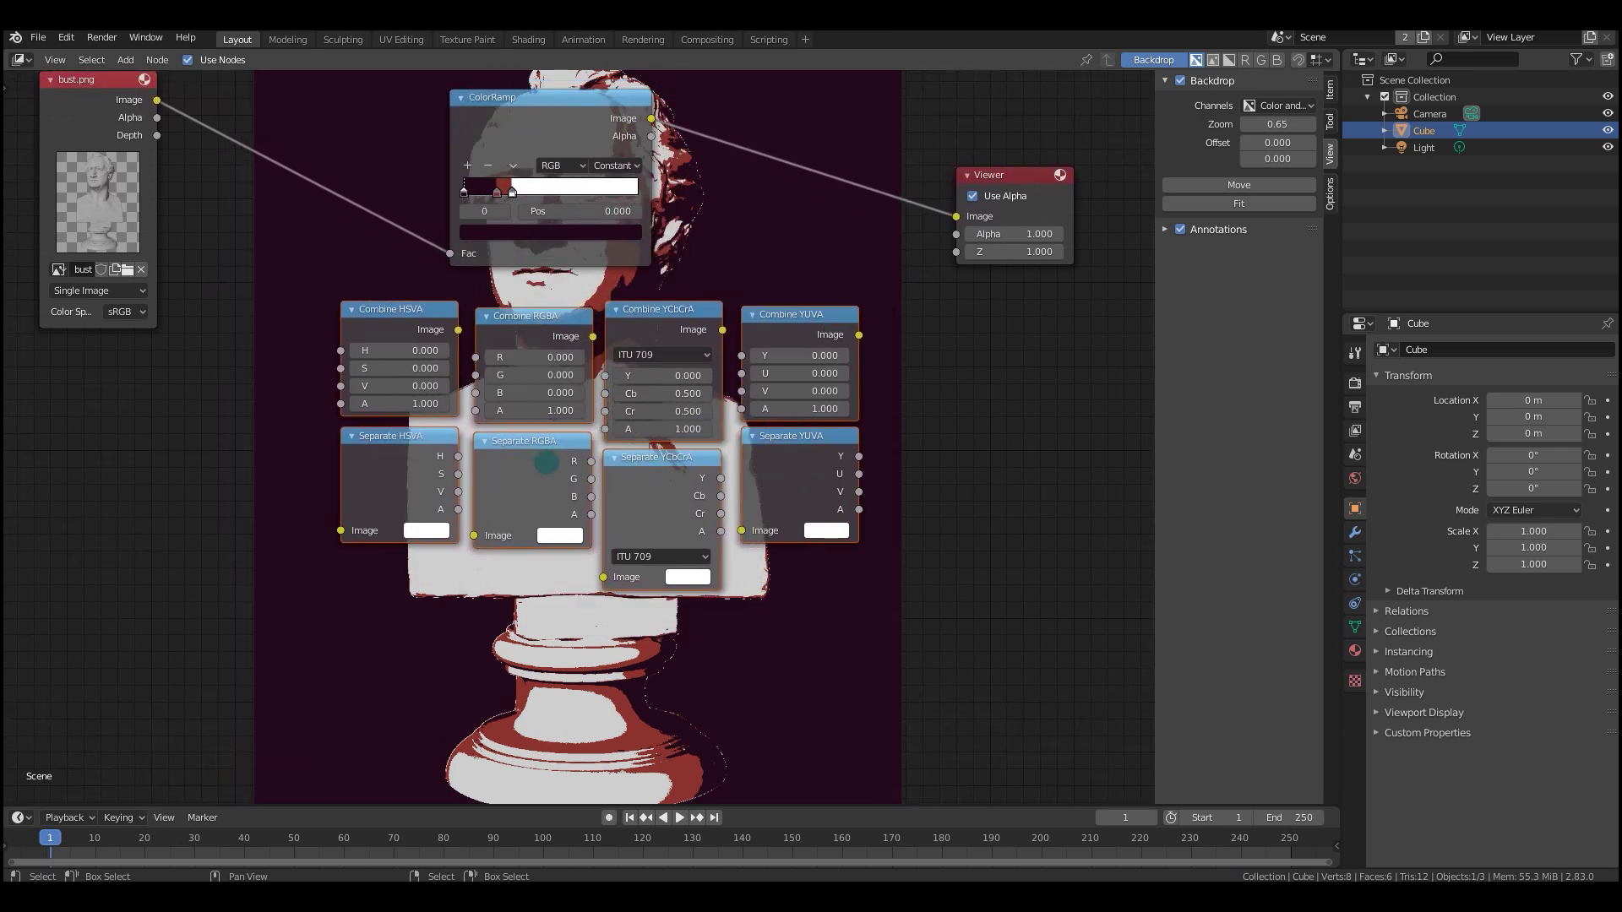
pyautogui.scroll(-1, 376, 494)
pyautogui.scroll(1, 617, 447)
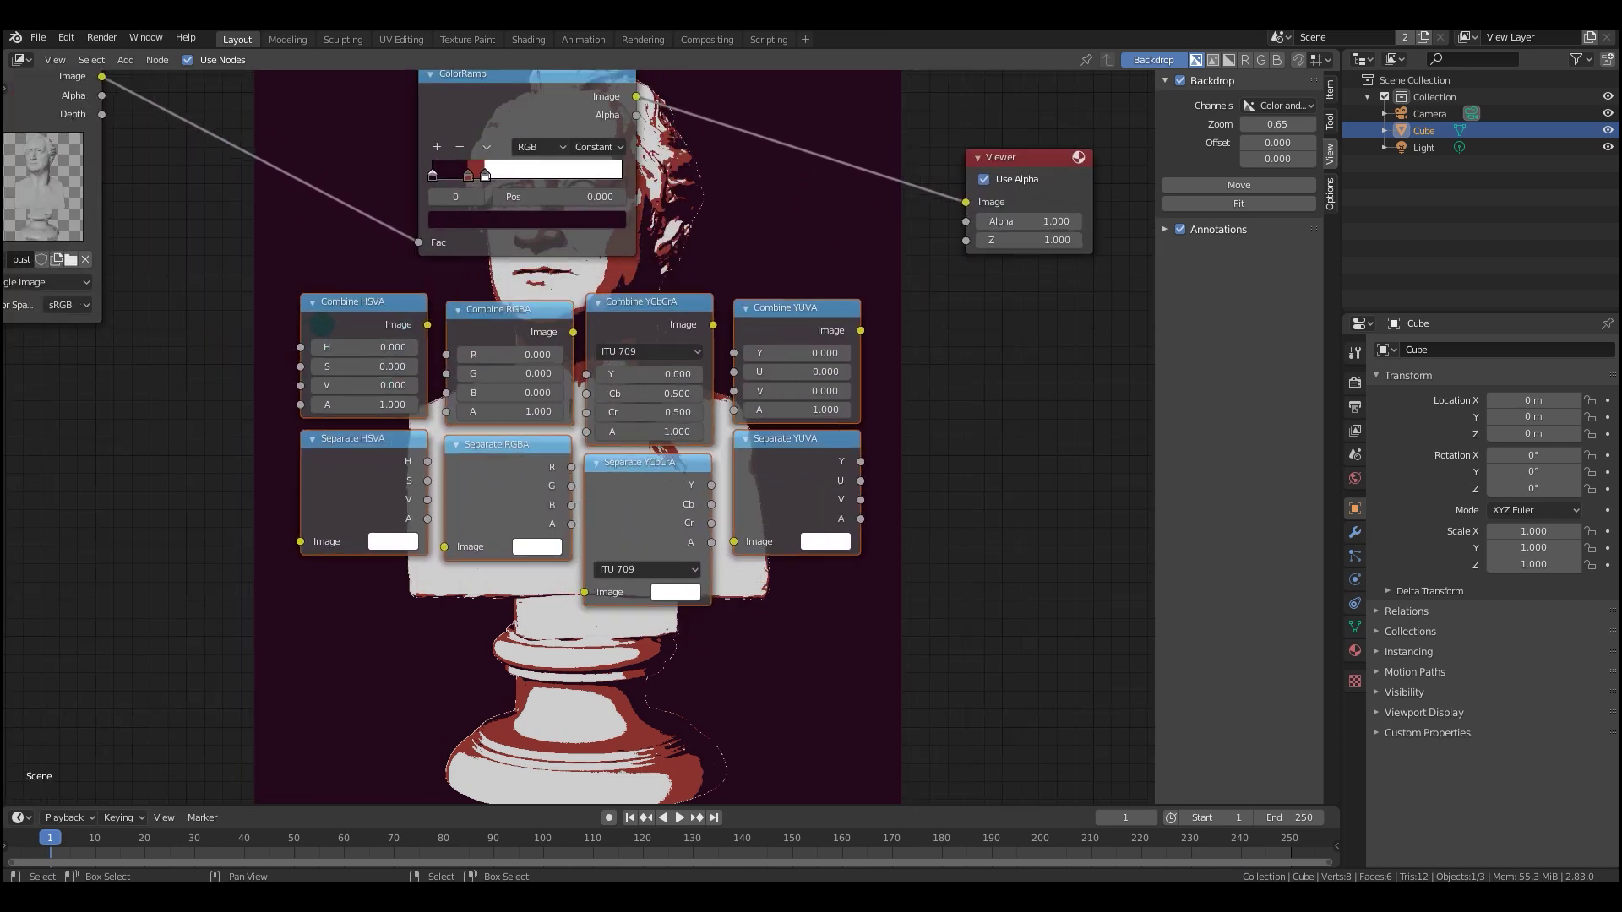
pyautogui.moveTo(352, 324); pyautogui.dragTo(457, 366, button='middle')
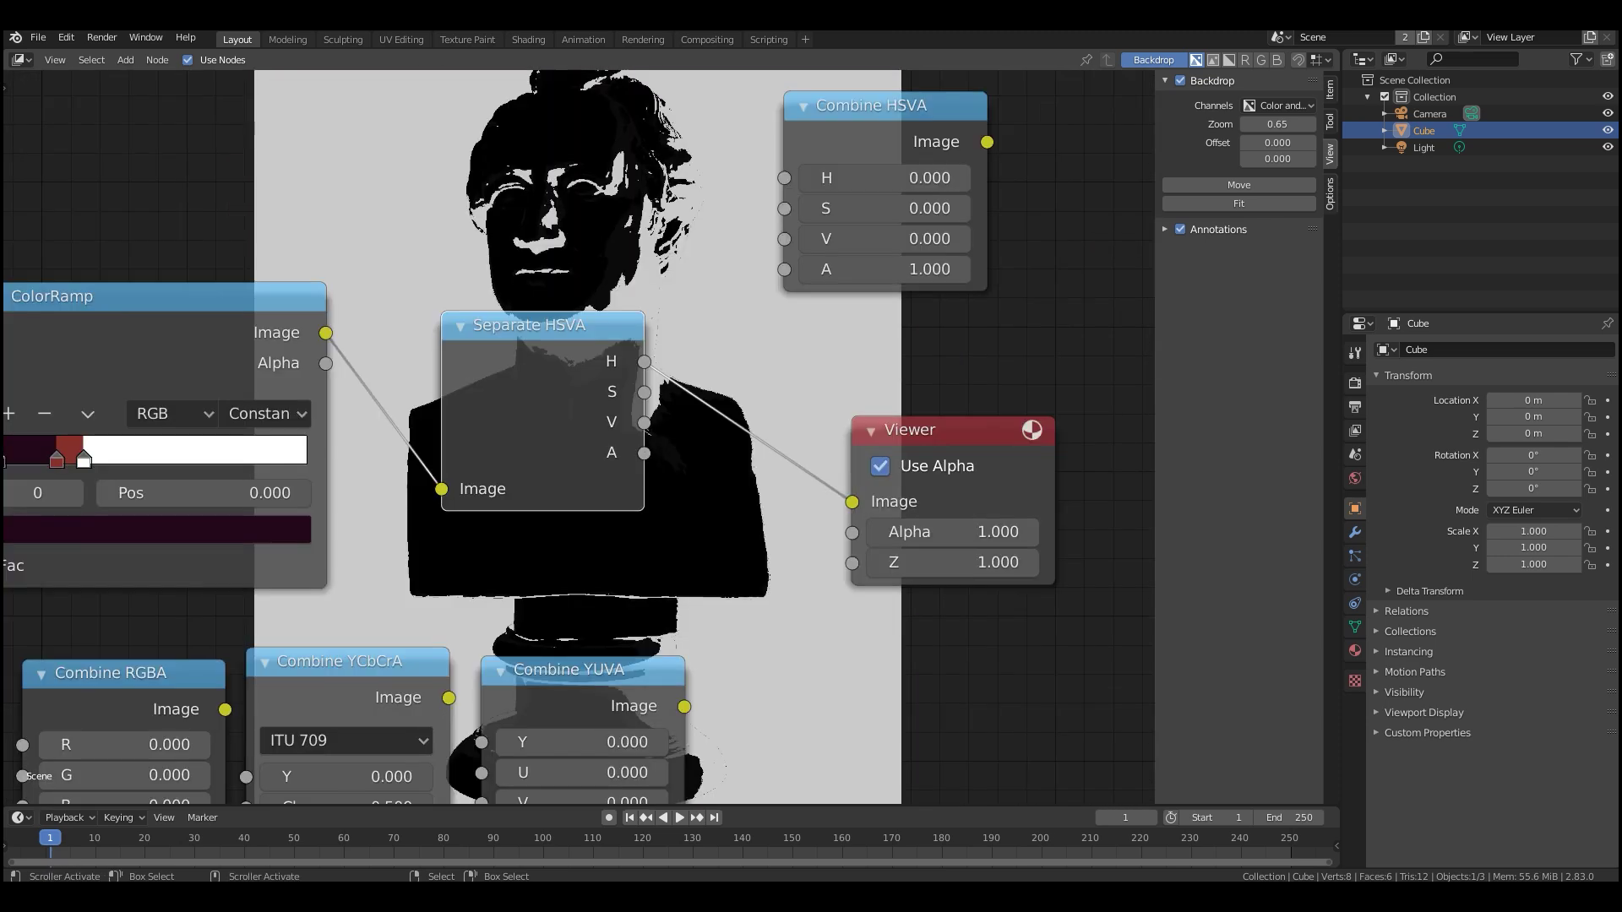
# Preview individual channels of the Separate HSVA, Separate RGBA and Separate YCbCrA nodes through the Viewer.
pyautogui.keyDown('ctrl'); pyautogui.keyDown('shift'); pyautogui.click(547, 451); pyautogui.keyUp('shift'); pyautogui.keyUp('ctrl')
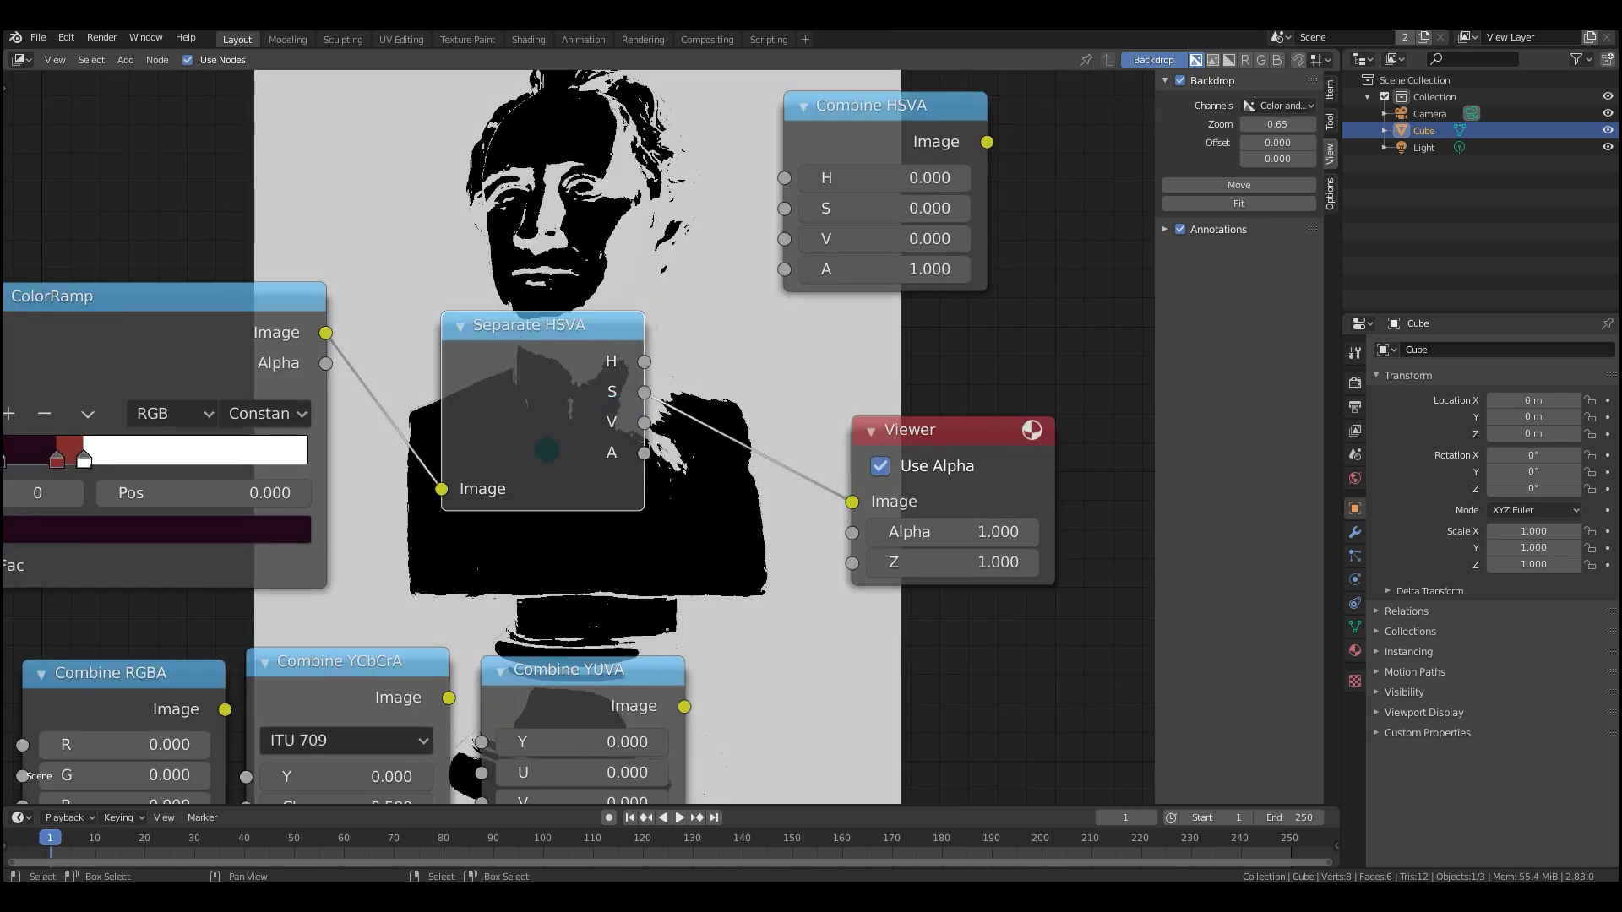
pyautogui.keyDown('ctrl'); pyautogui.keyDown('shift'); pyautogui.click(529, 385); pyautogui.keyUp('shift'); pyautogui.keyUp('ctrl')
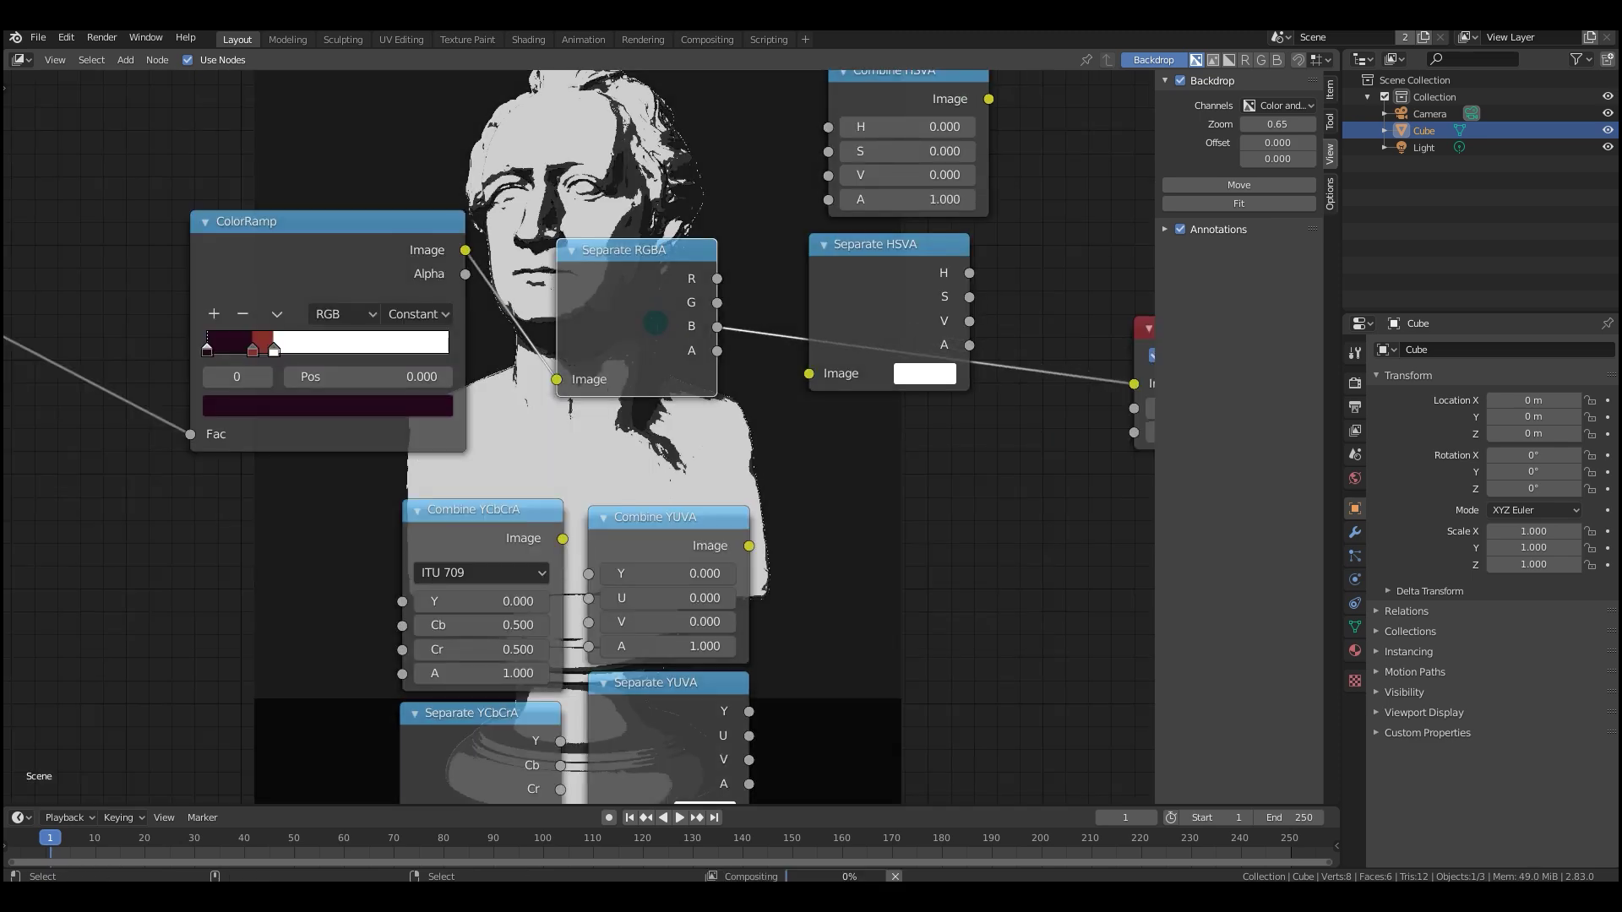
pyautogui.keyDown('ctrl'); pyautogui.keyDown('shift'); pyautogui.click(669, 331); pyautogui.keyUp('shift'); pyautogui.keyUp('ctrl')
pyautogui.keyDown('ctrl'); pyautogui.keyDown('shift'); pyautogui.click(669, 331); pyautogui.keyUp('shift'); pyautogui.keyUp('ctrl')
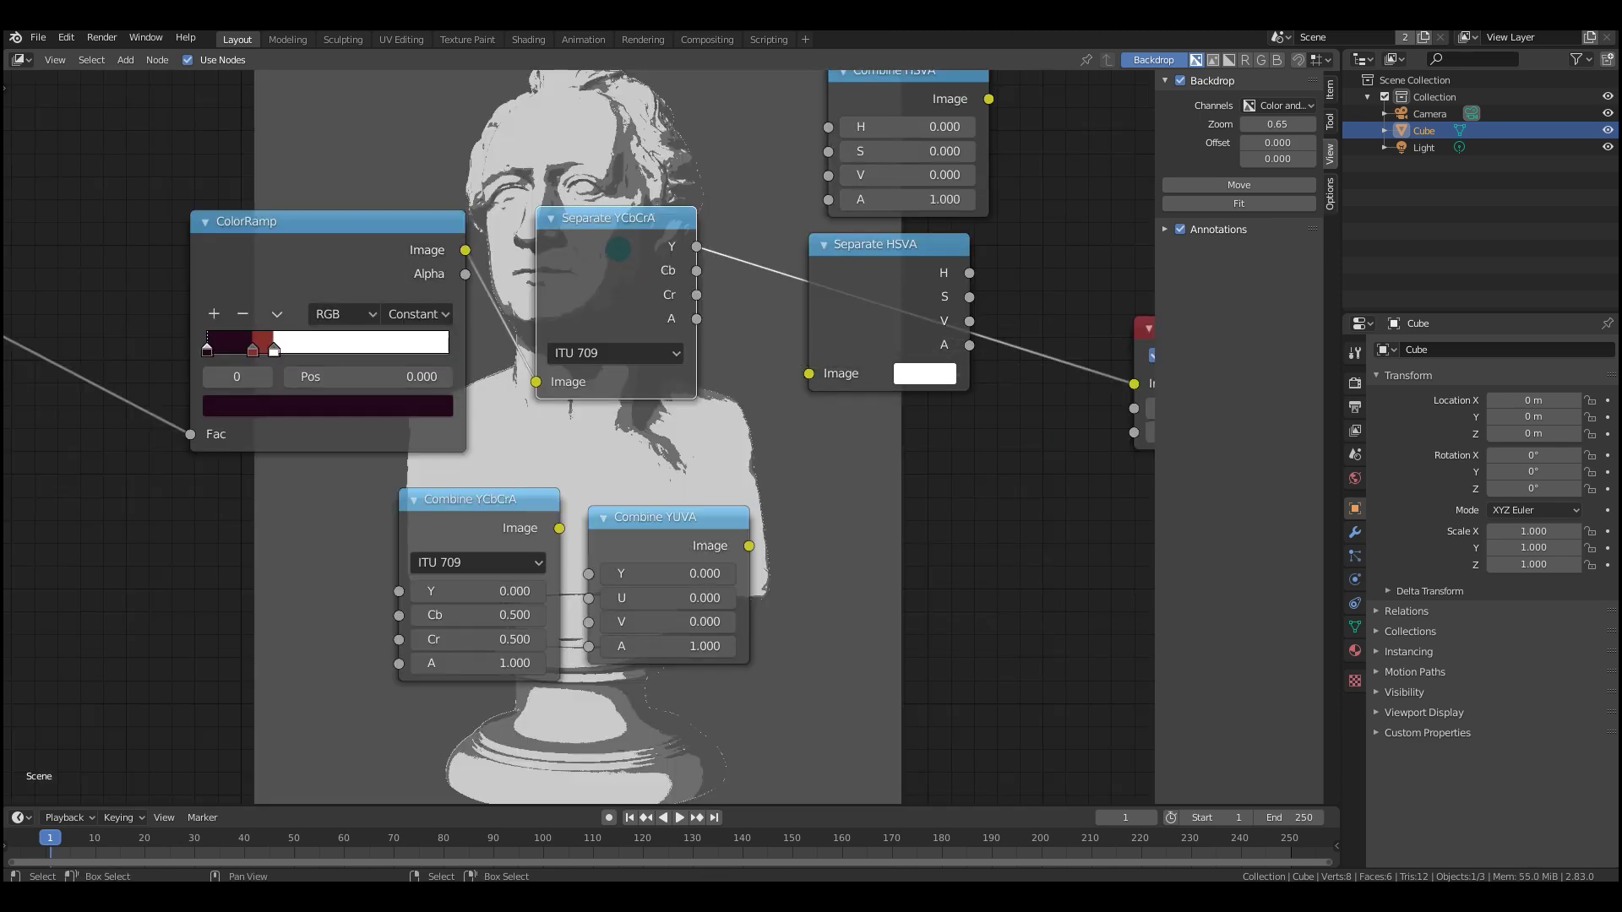
pyautogui.keyDown('ctrl'); pyautogui.keyDown('shift'); pyautogui.click(623, 253); pyautogui.keyUp('shift'); pyautogui.keyUp('ctrl')
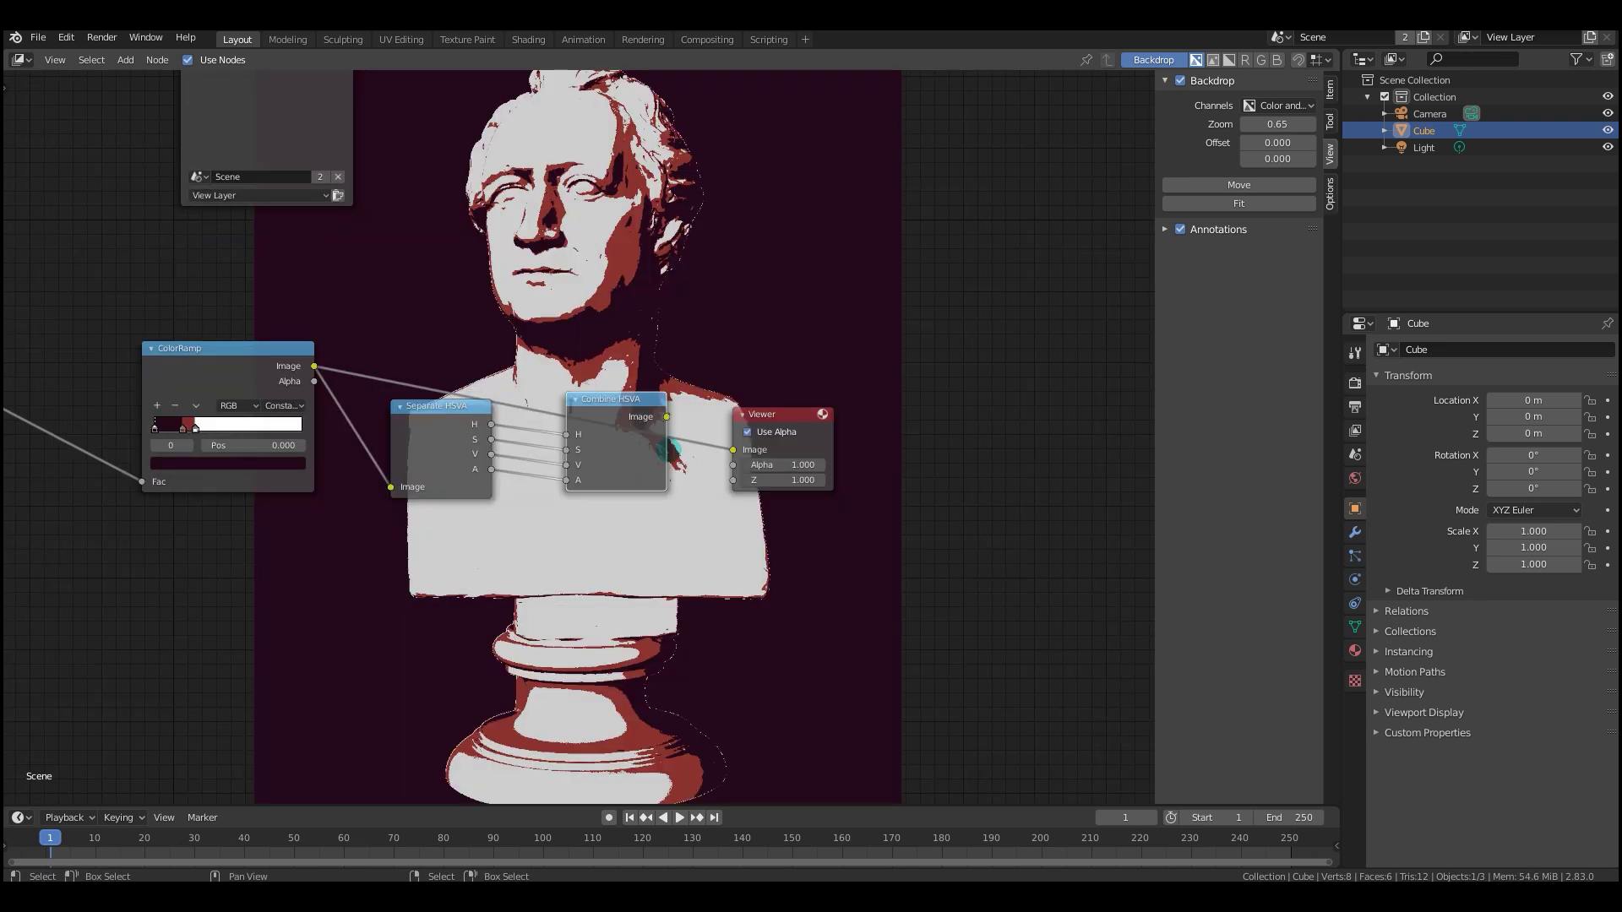
# Insert a Mix node set to Add on the H link between Separate HSVA and Combine HSVA and adjust its second color.
pyautogui.scroll(2, 512, 402)
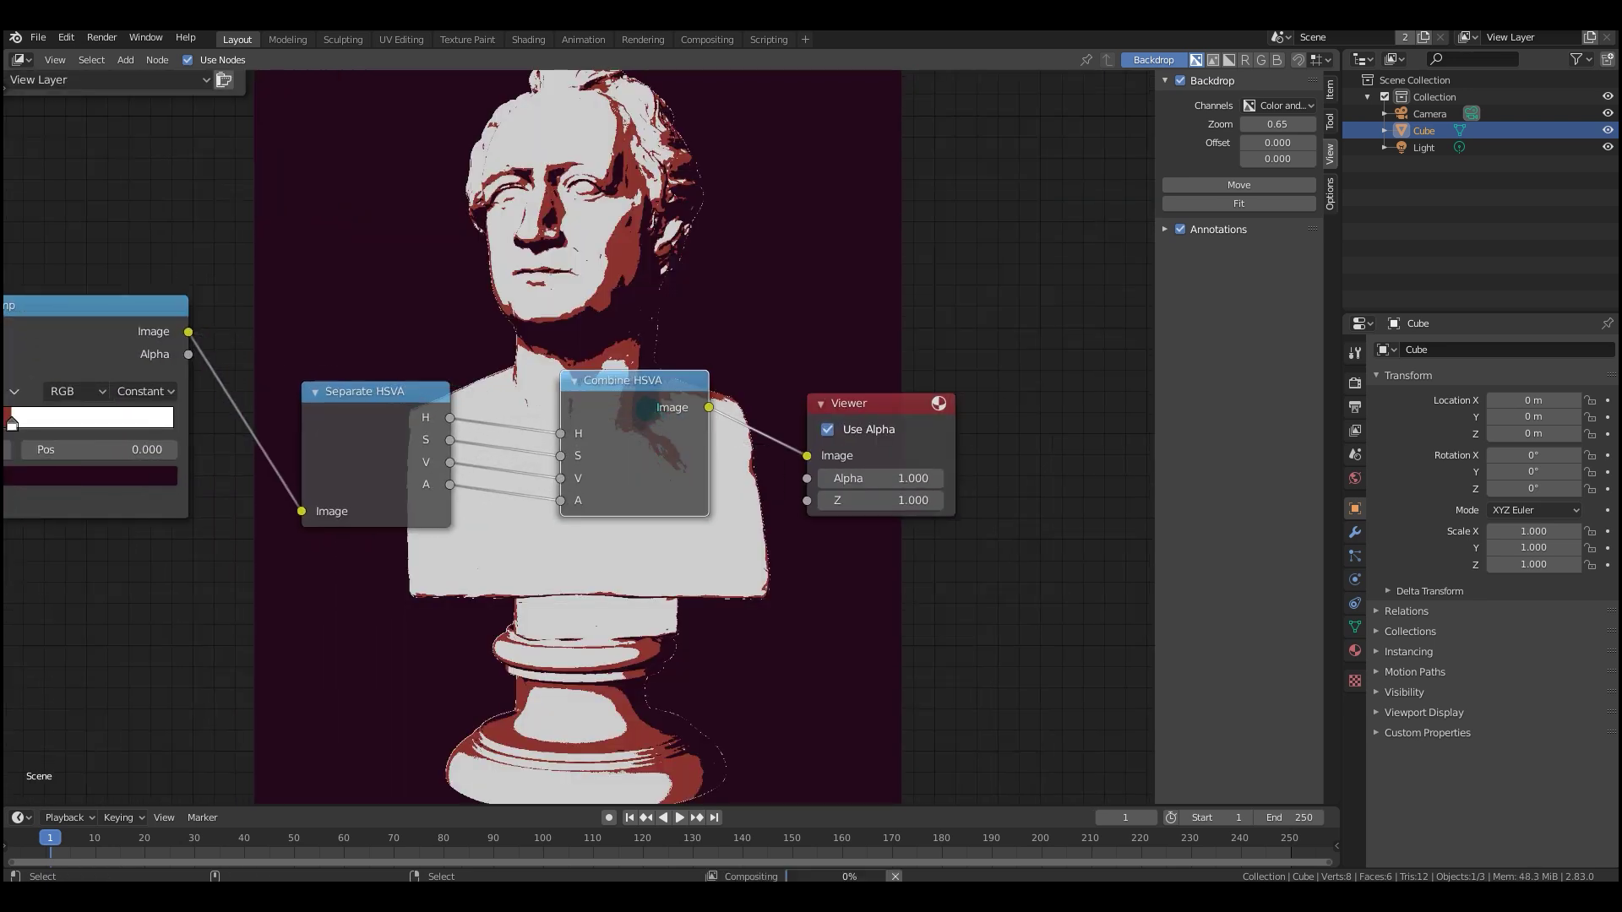
pyautogui.moveTo(512, 402); pyautogui.dragTo(558, 390, button='middle')
pyautogui.moveTo(455, 414); pyautogui.dragTo(467, 396)
pyautogui.moveTo(672, 393); pyautogui.dragTo(705, 381)
pyautogui.hotkey('shift', 'a')
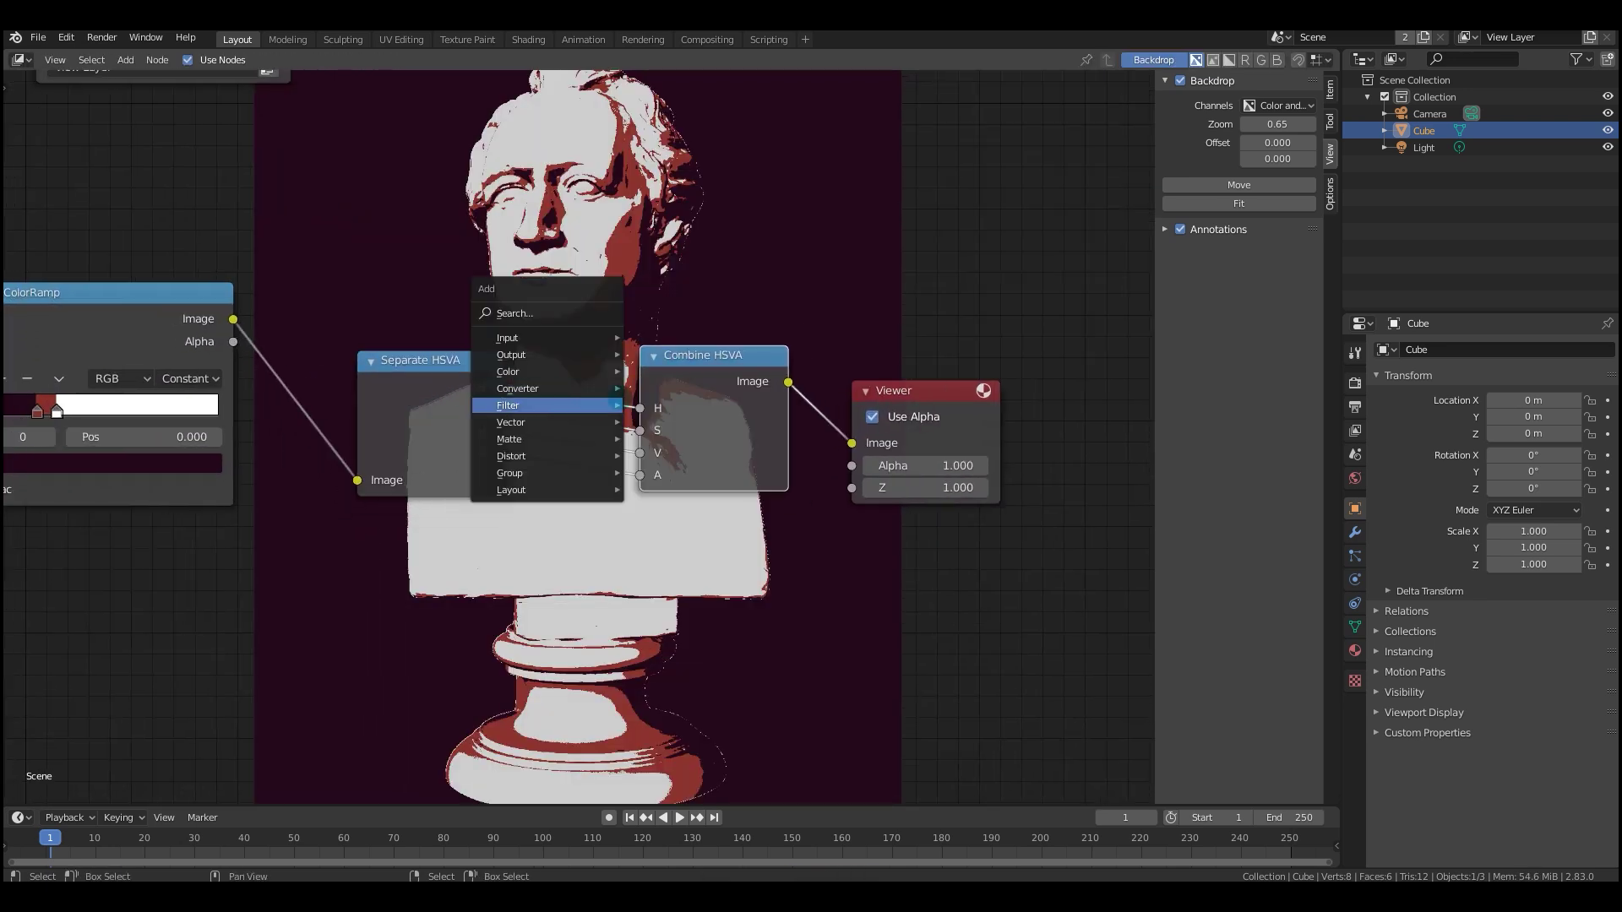
pyautogui.press('Escape')
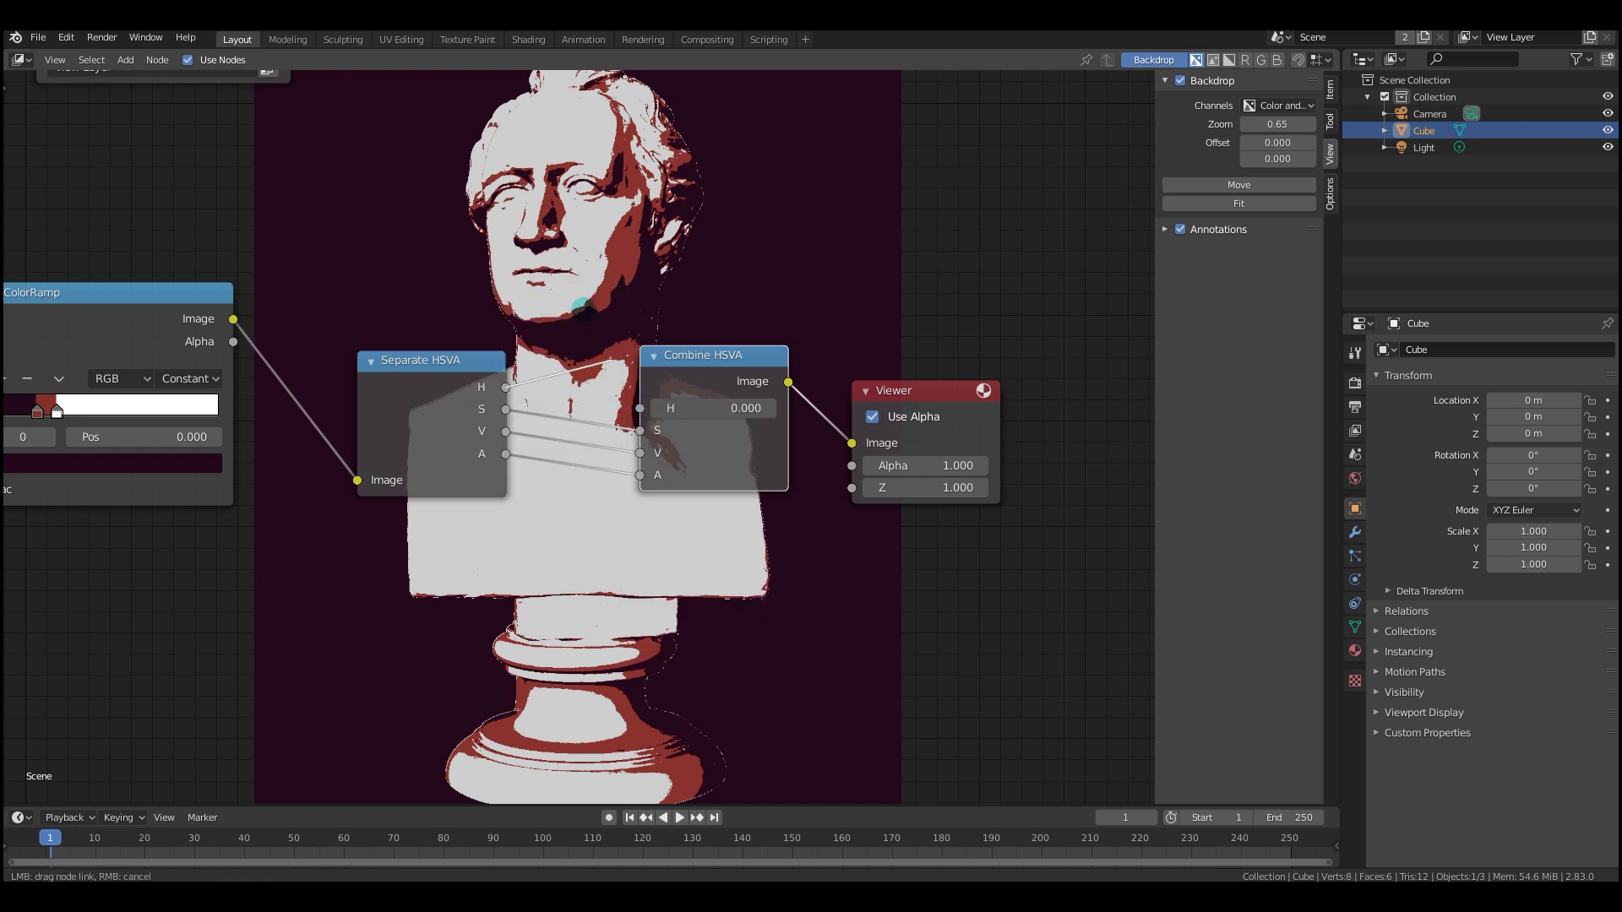
pyautogui.hotkey('shift', 'a')
pyautogui.moveTo(558, 269)
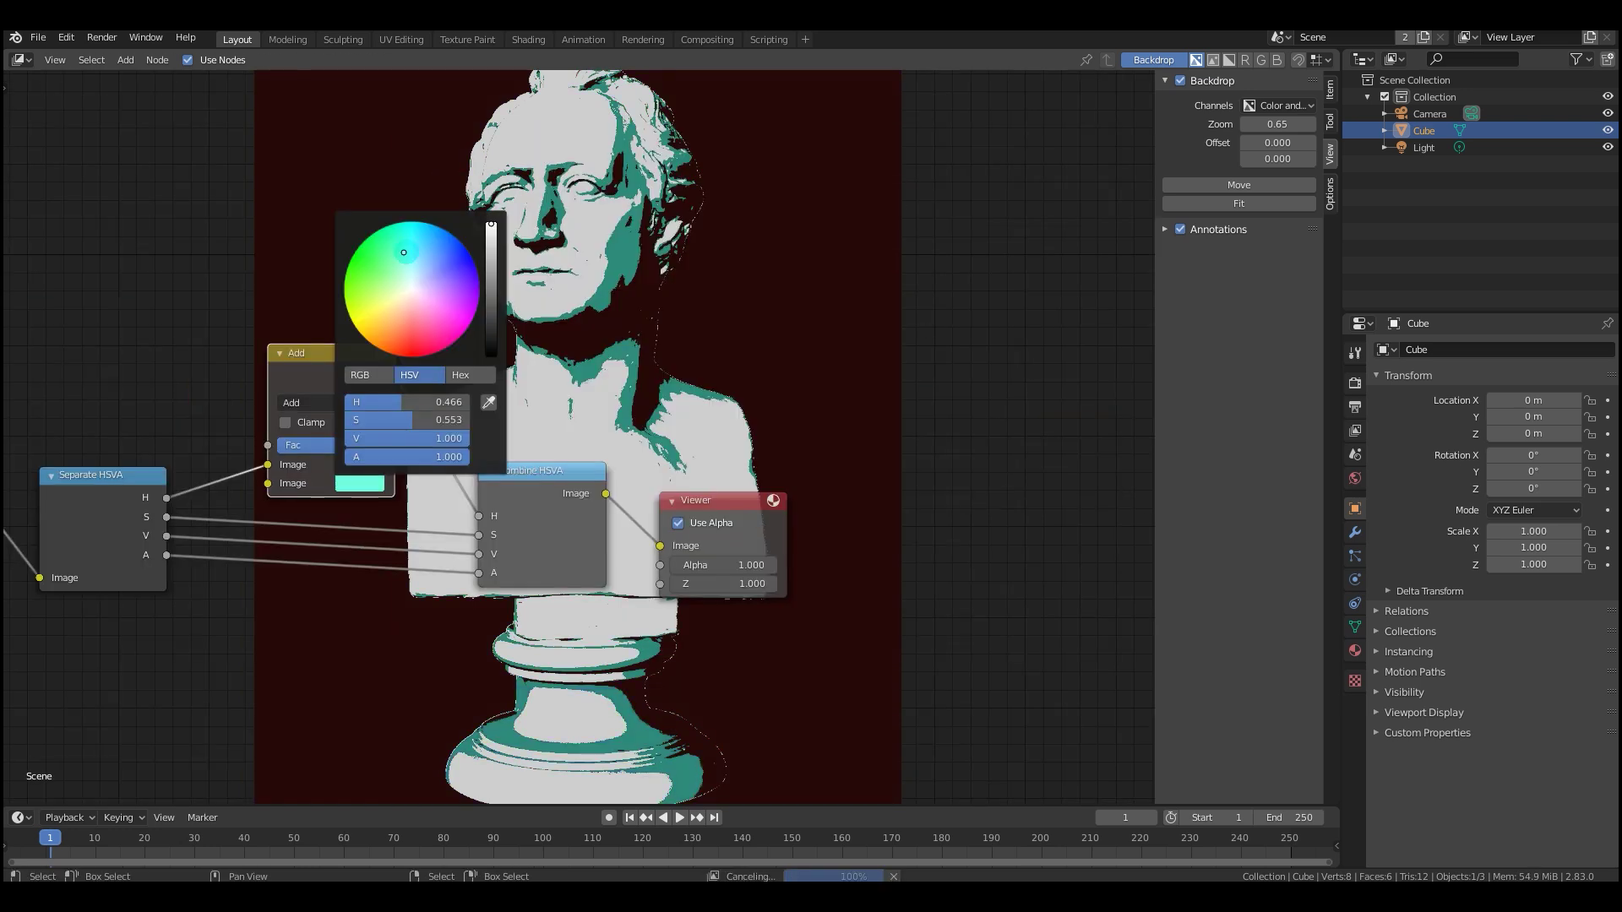
pyautogui.moveTo(413, 269); pyautogui.dragTo(443, 305)
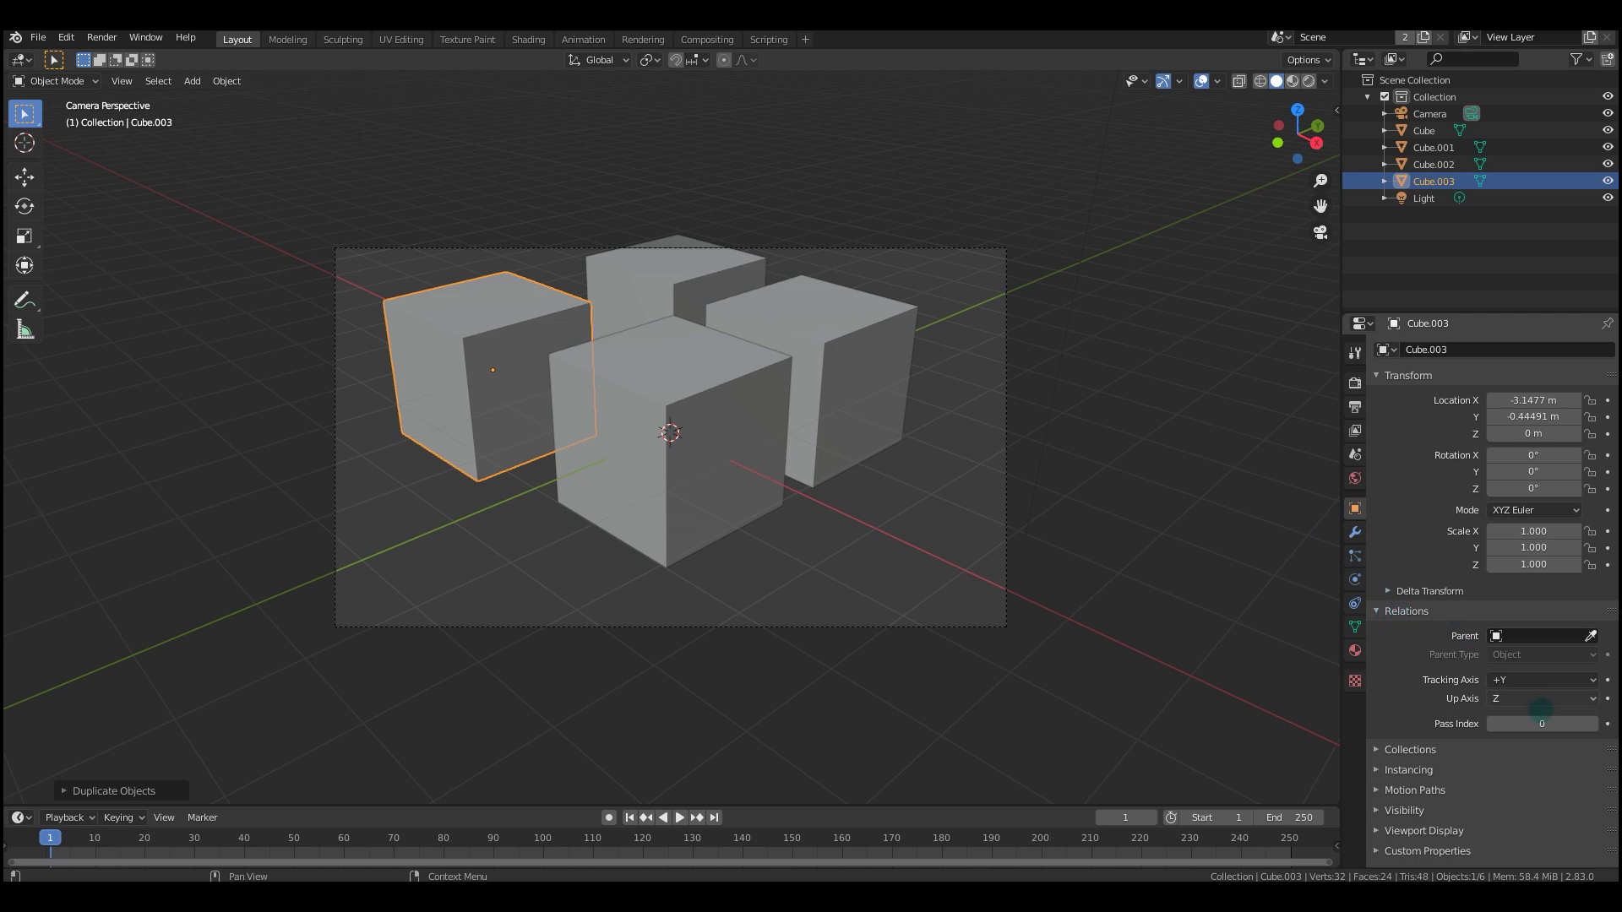
# Assign a separate pass index to each of the four cubes, with 4 for the front cube.
pyautogui.click(690, 284)
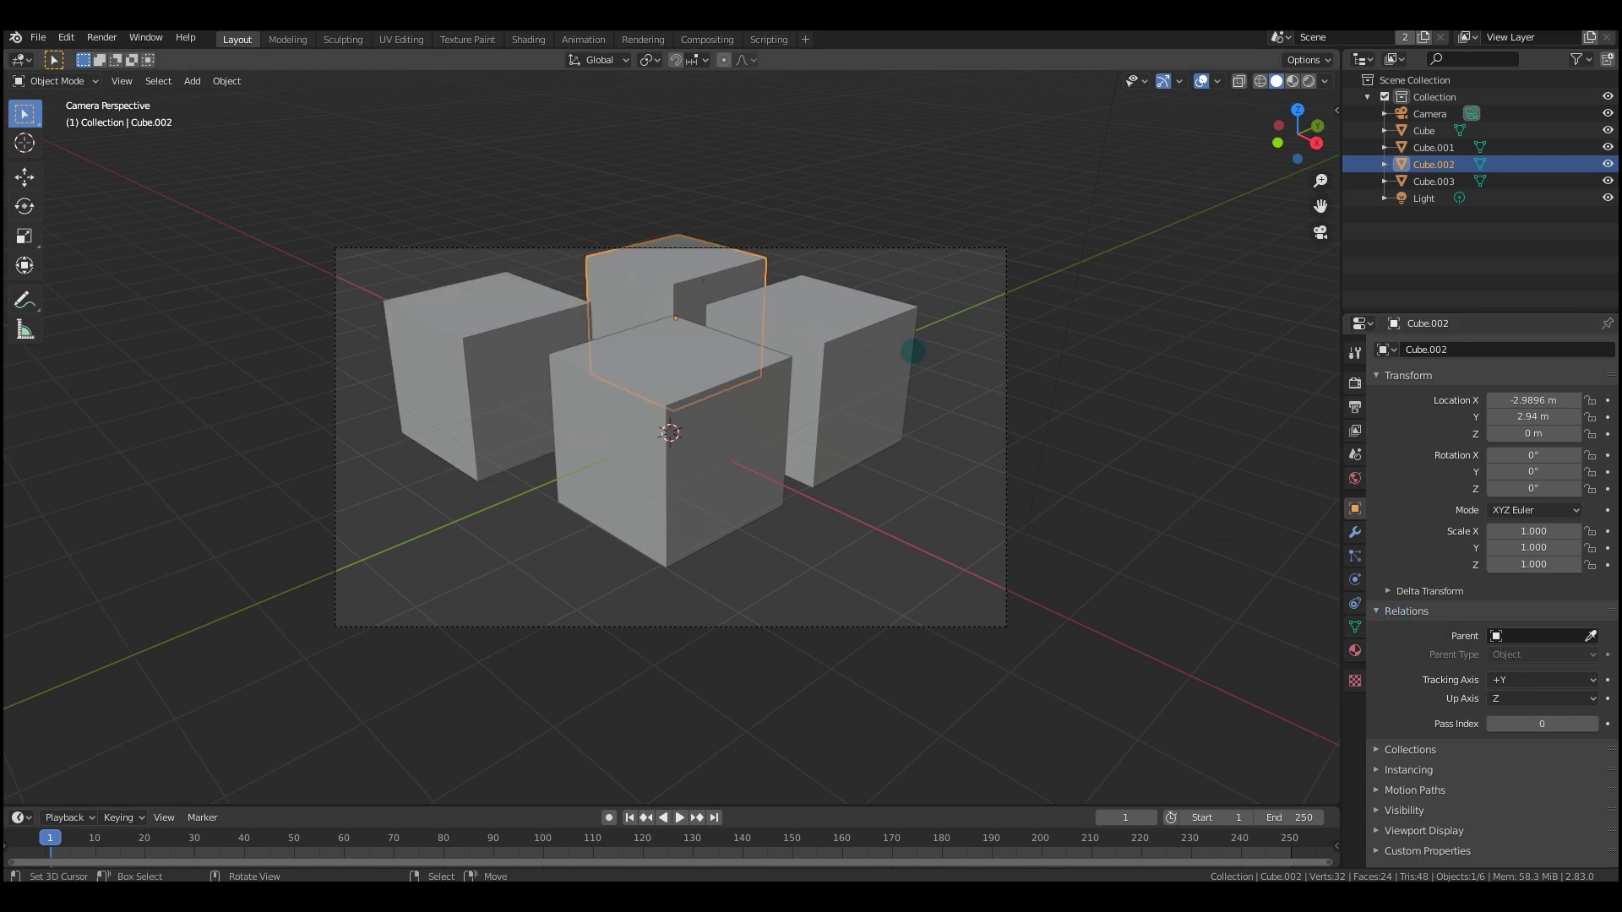
pyautogui.click(887, 391)
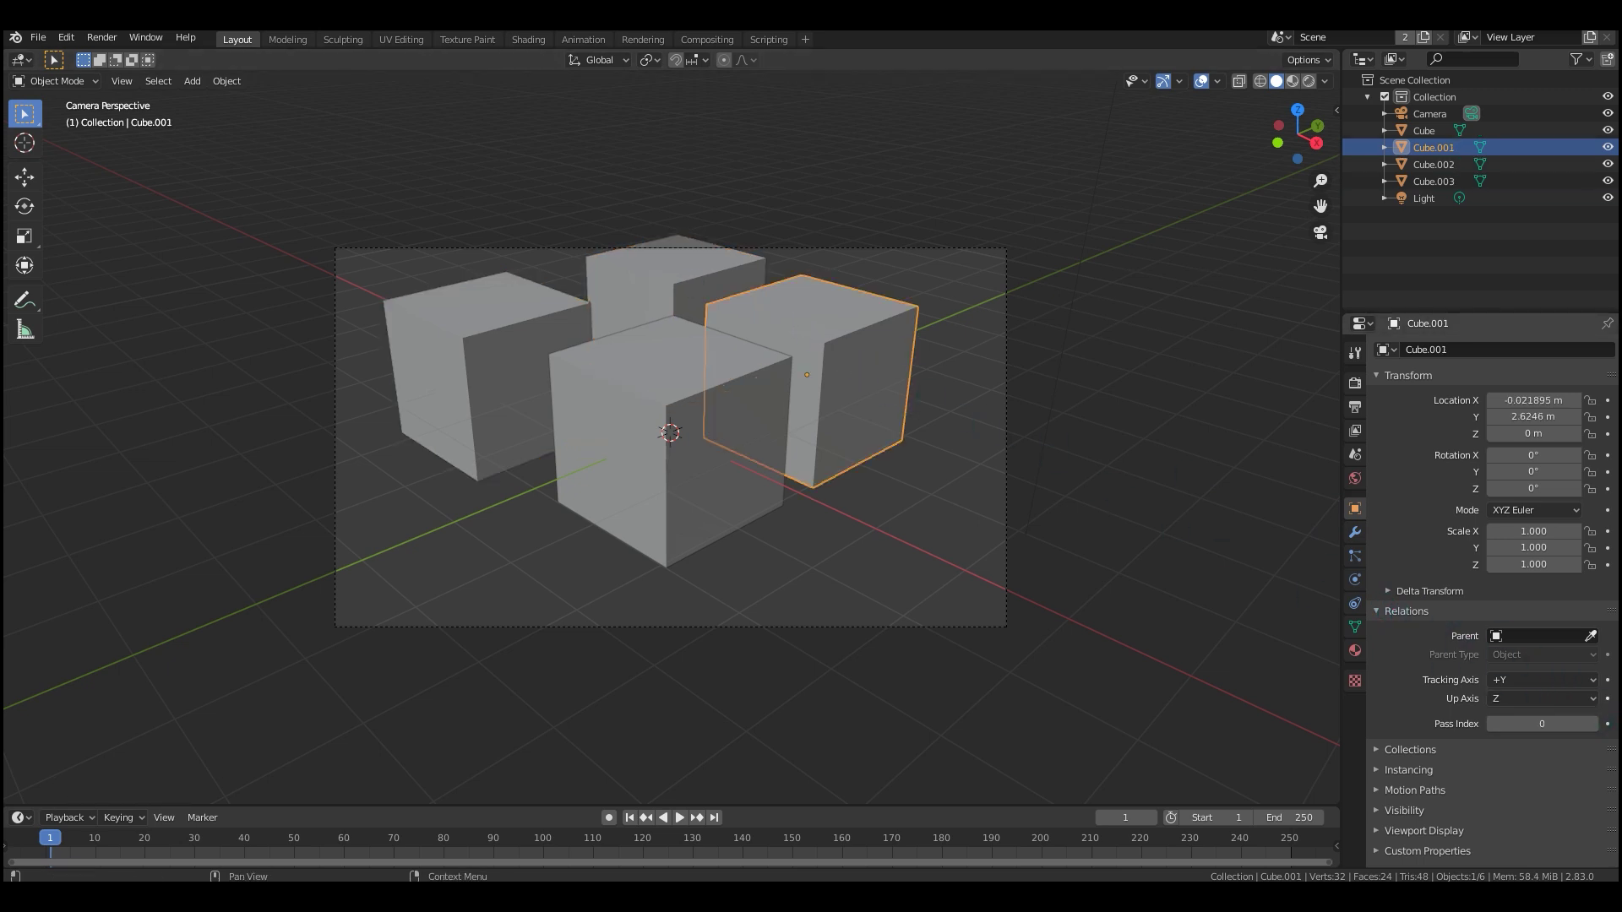
pyautogui.hotkey('ctrl', 'z')
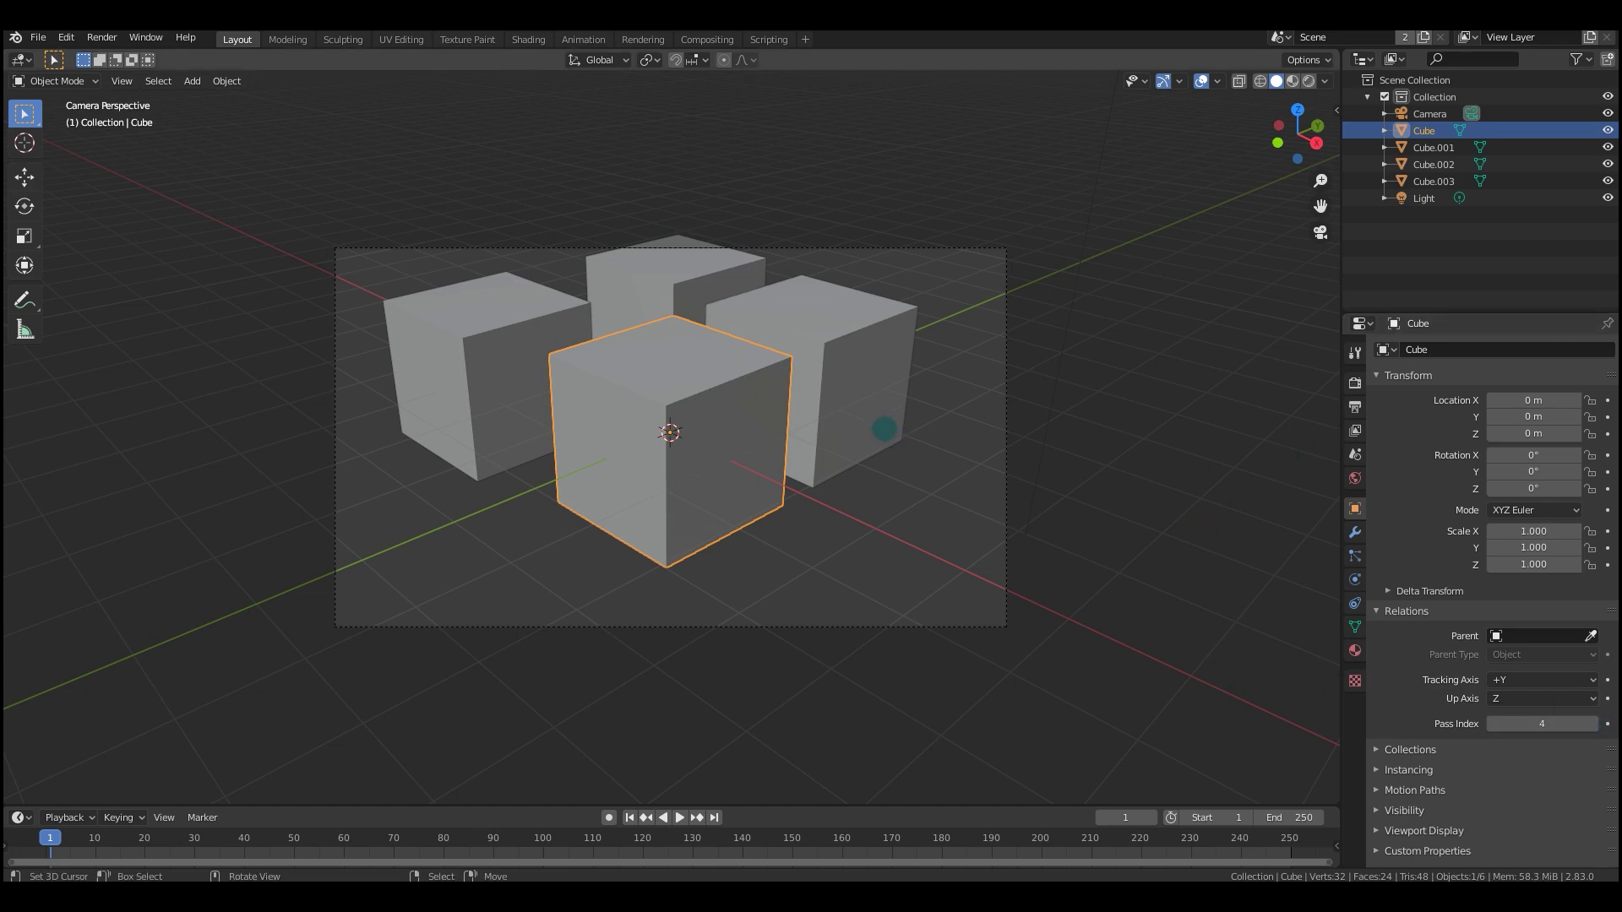
# Switch the render engine to Cycles and enable the Object Index and Material Index passes of the view layer.
pyautogui.click(1355, 431)
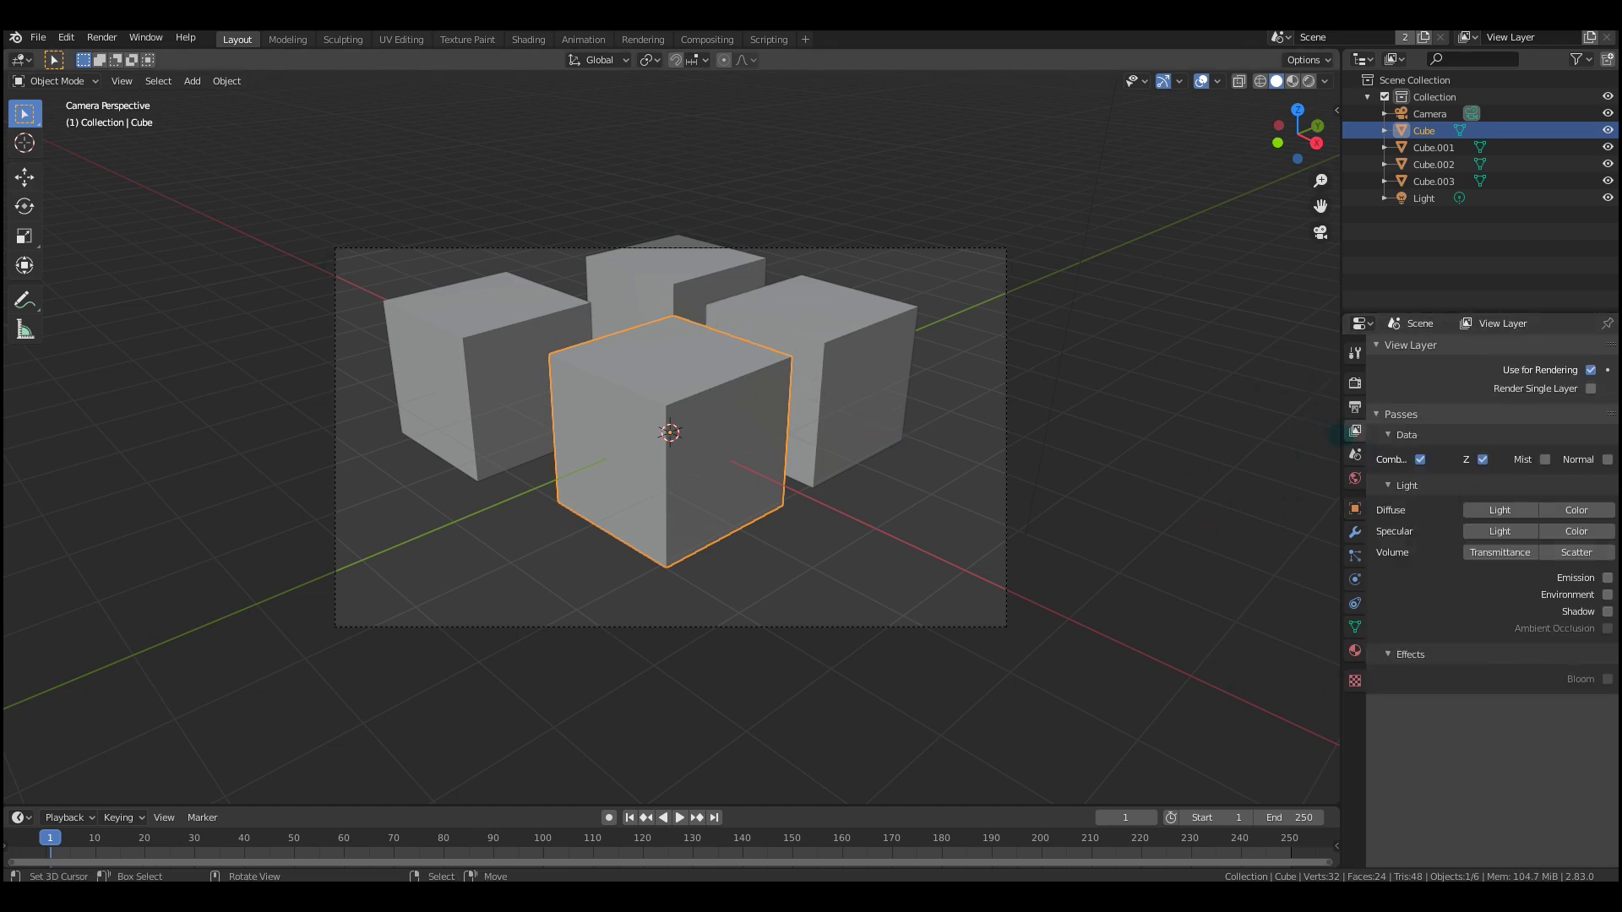
pyautogui.click(1355, 383)
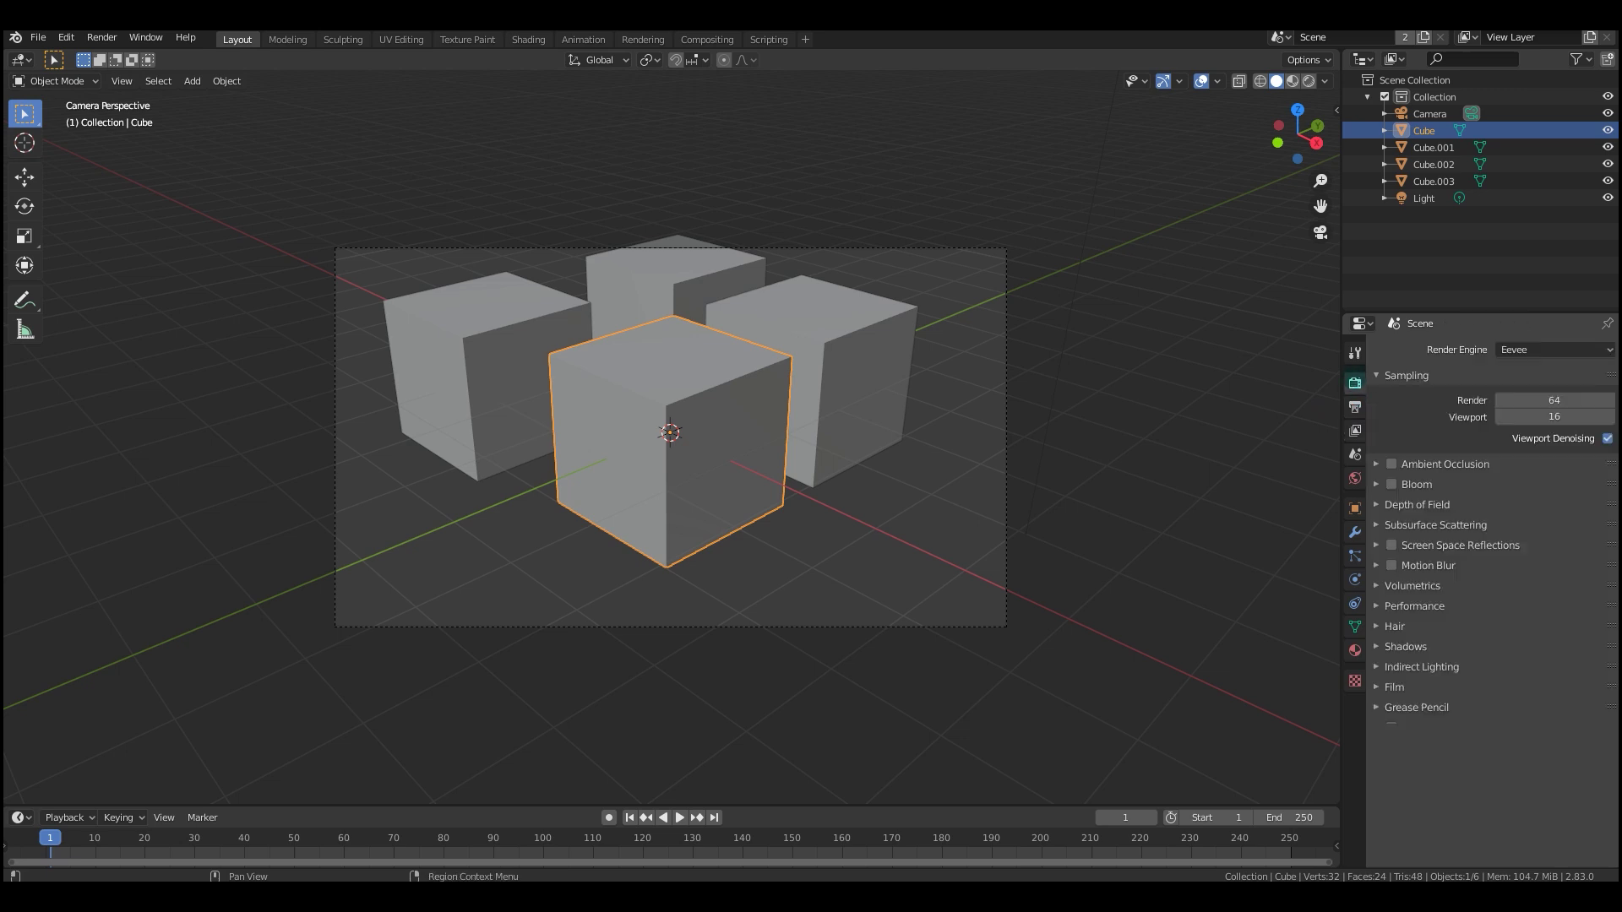
pyautogui.click(1557, 349)
pyautogui.click(1512, 406)
pyautogui.click(1354, 430)
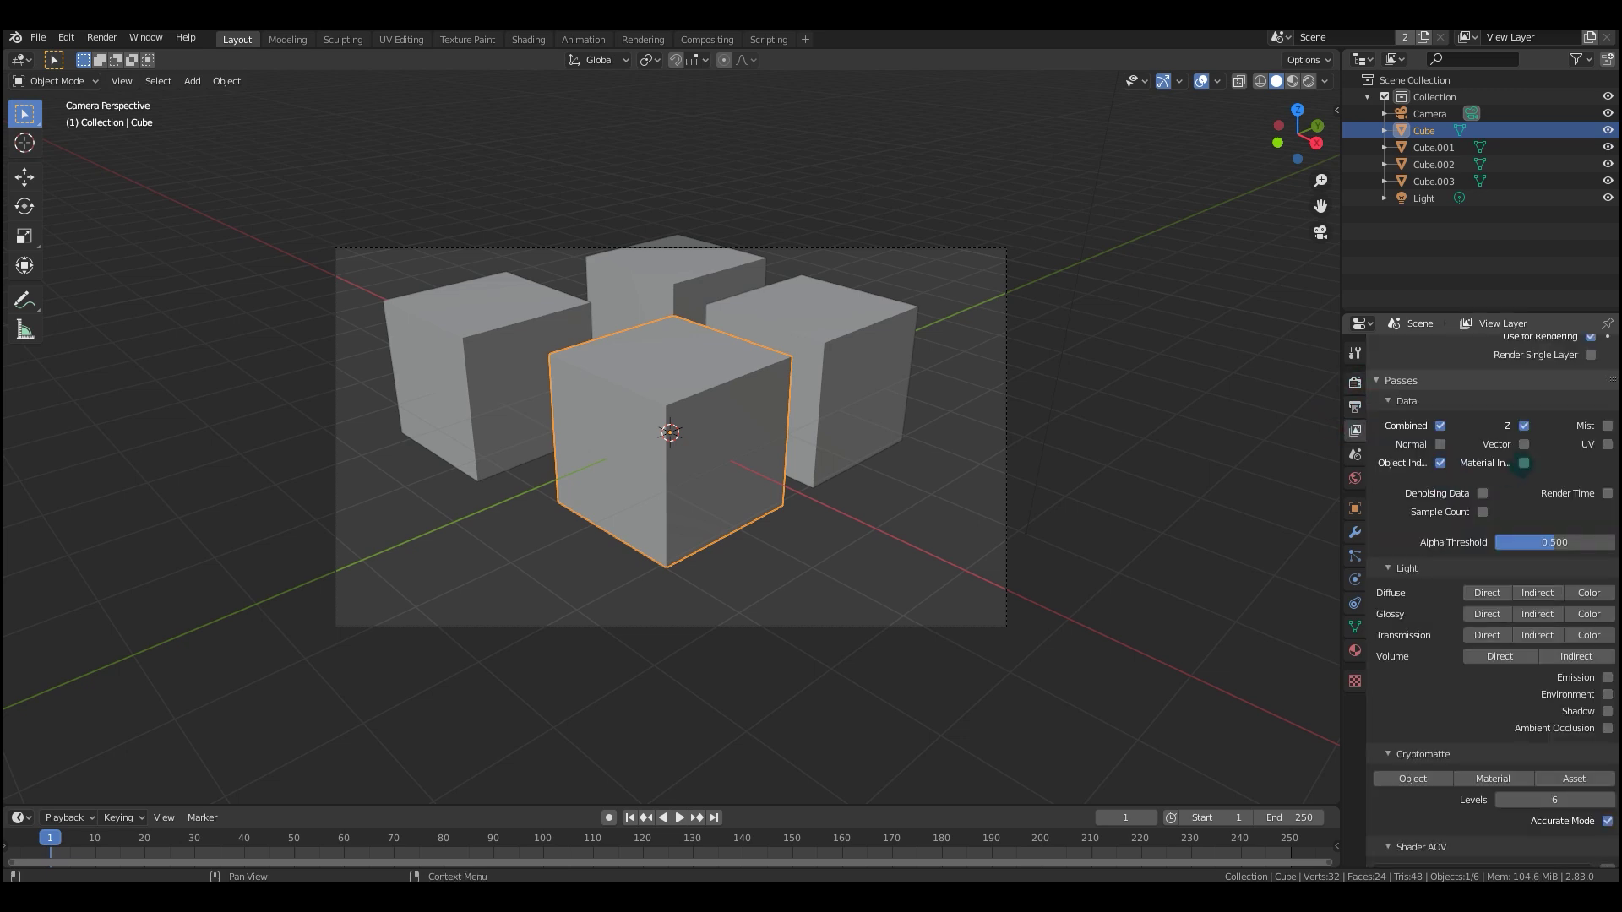
# Render the scene and connect the Render Layers' IndexOB output to the ID Mask's ID value.
pyautogui.press('F12')
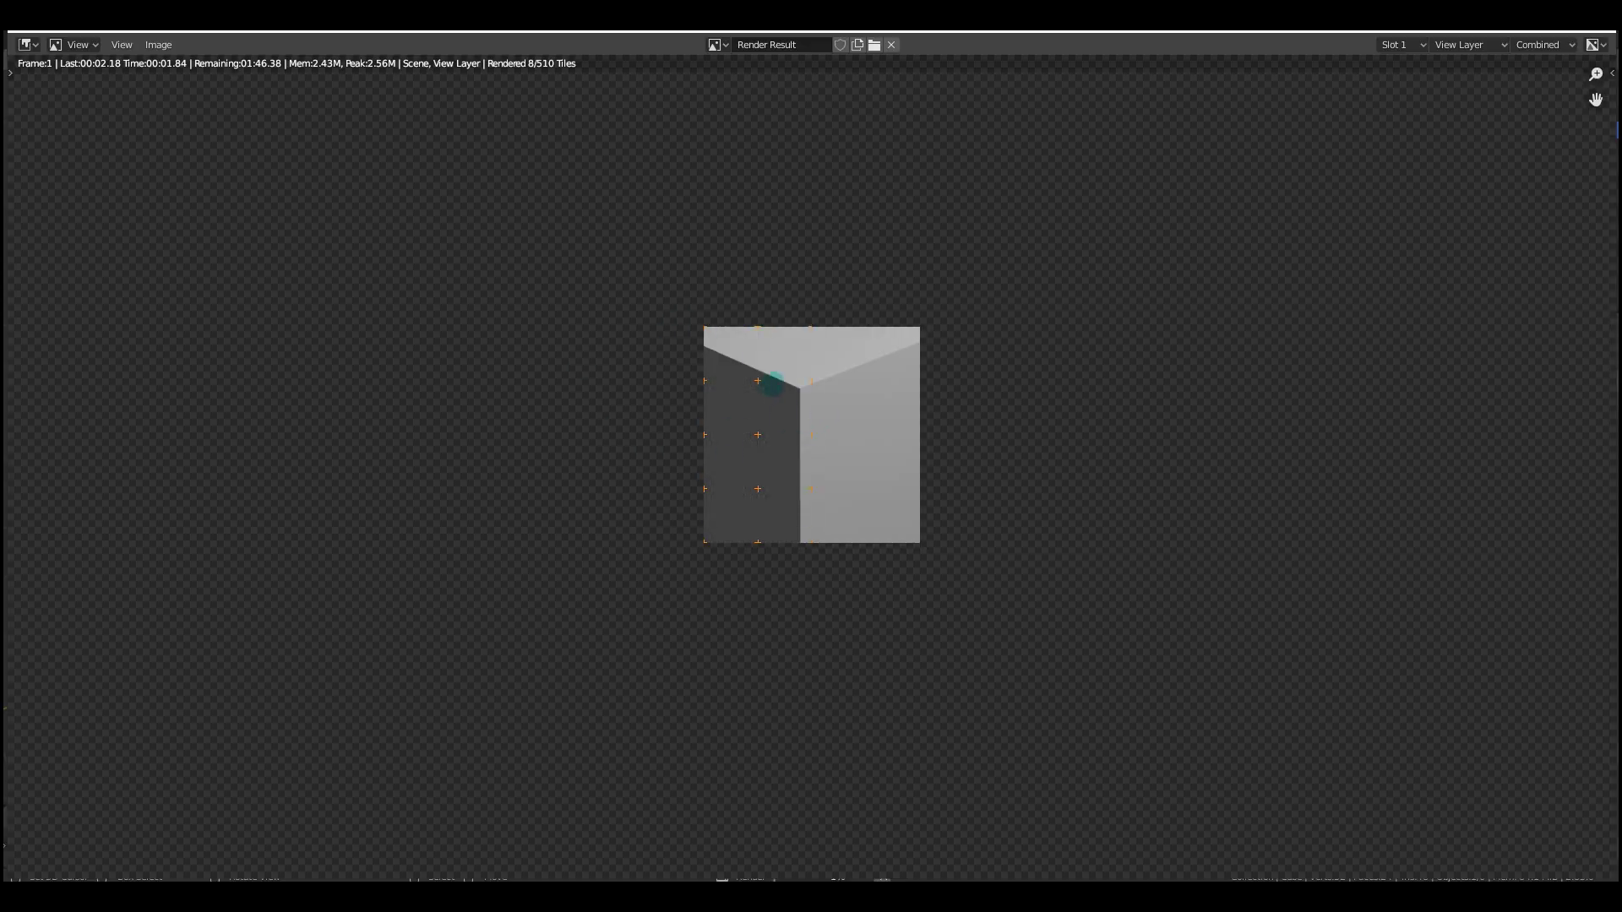
pyautogui.press('Escape')
pyautogui.moveTo(217, 231); pyautogui.dragTo(459, 384)
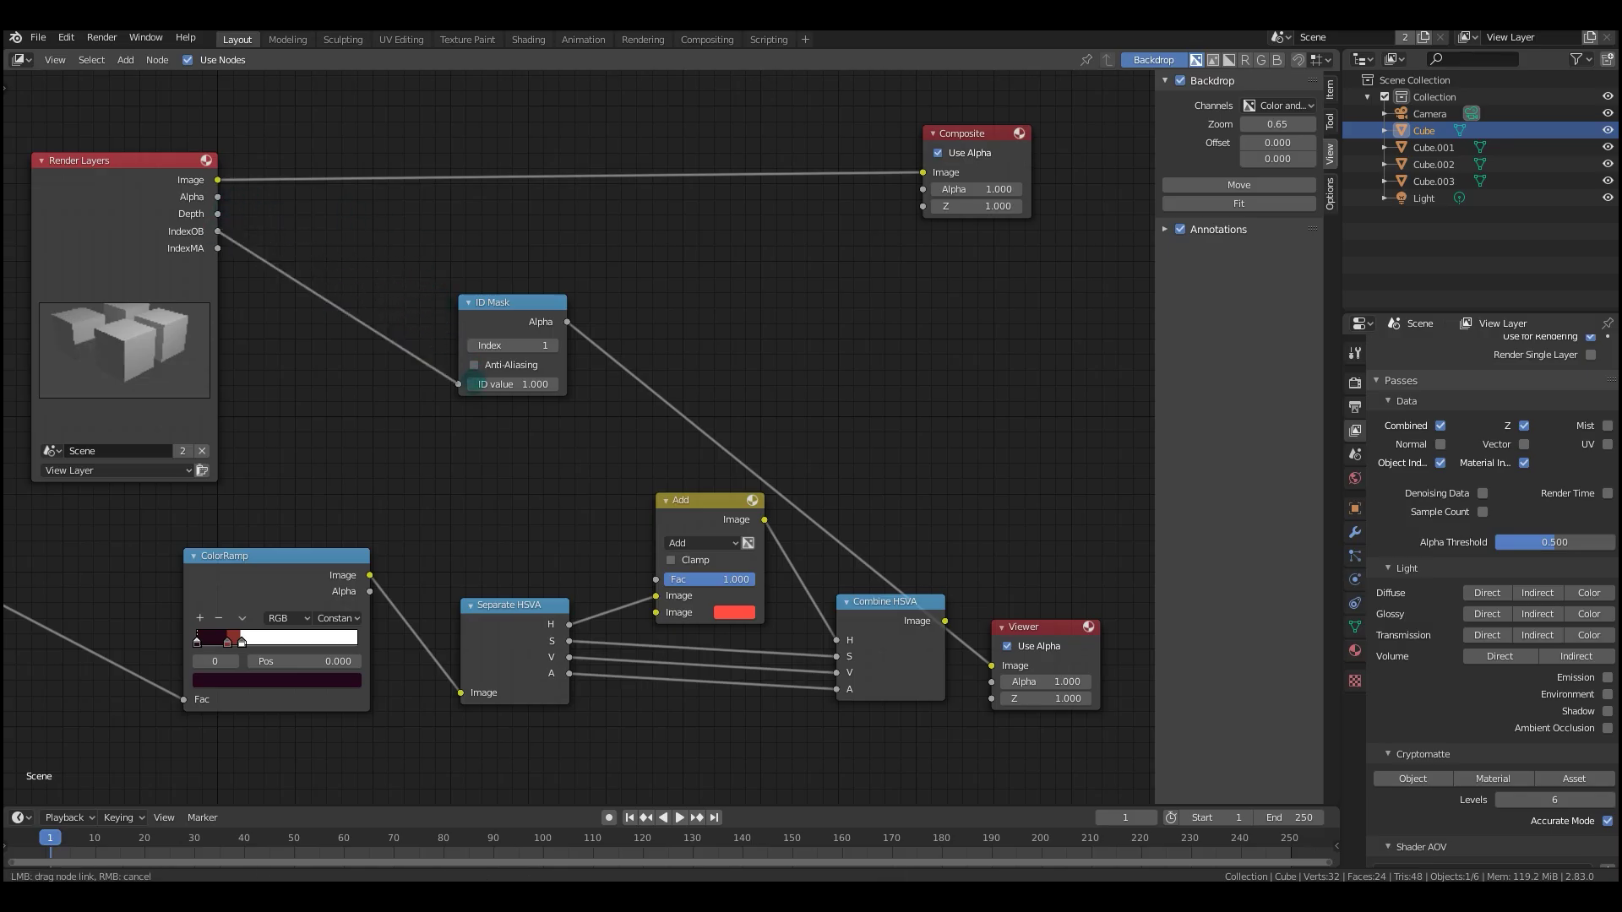
# Step the ID Mask's index through the cubes up to 4 and set it to 2.
pyautogui.click(554, 346)
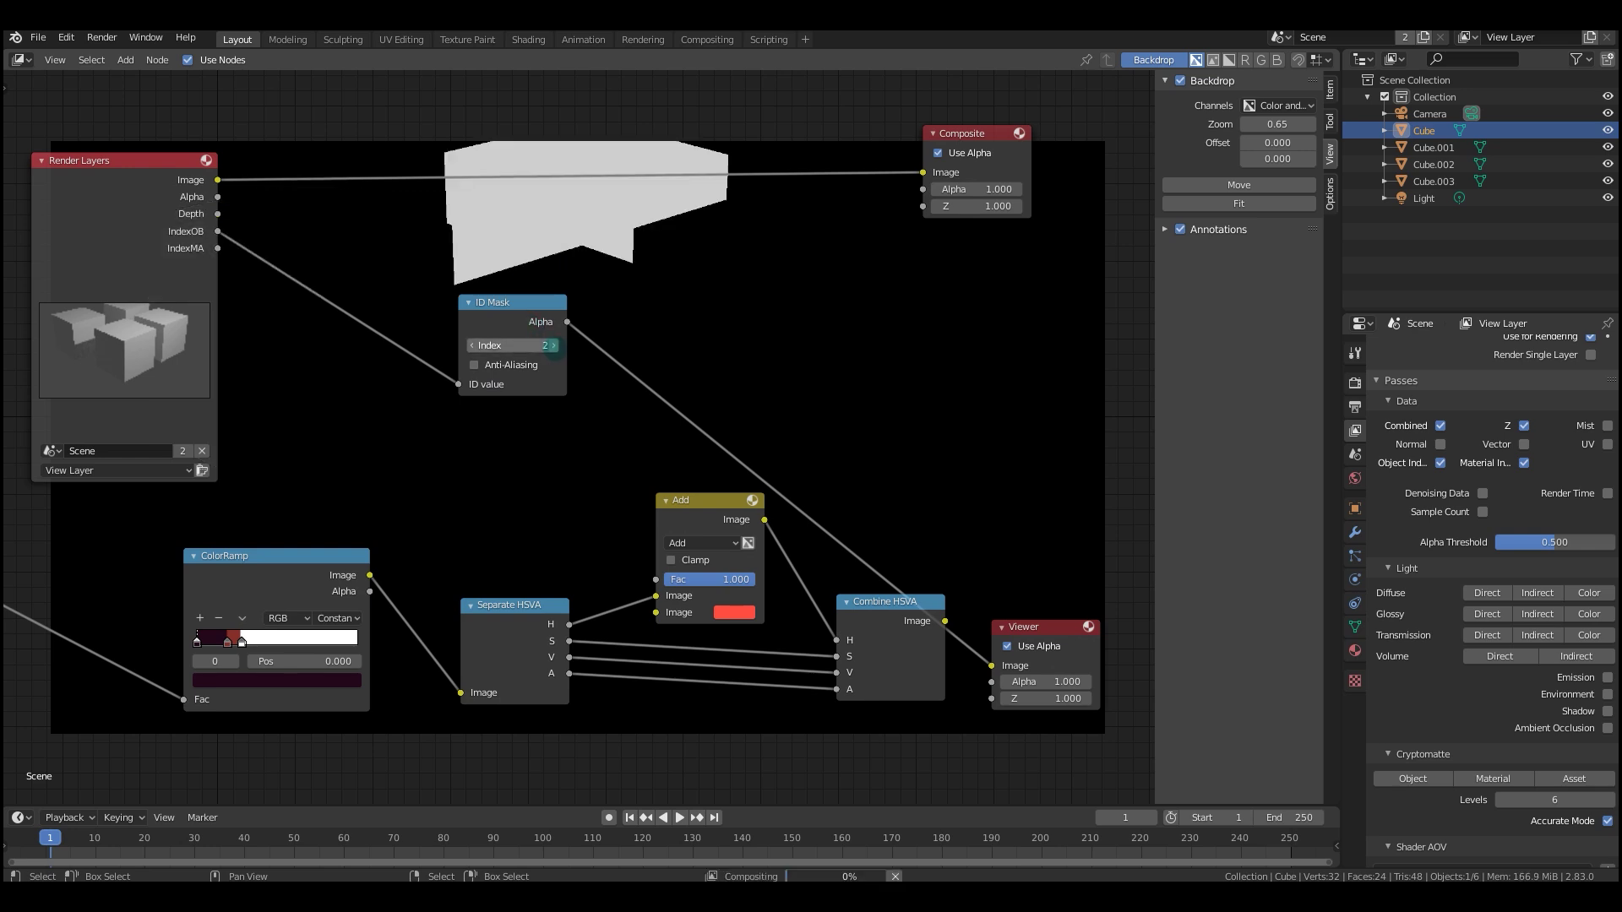
pyautogui.click(553, 346)
pyautogui.click(554, 345)
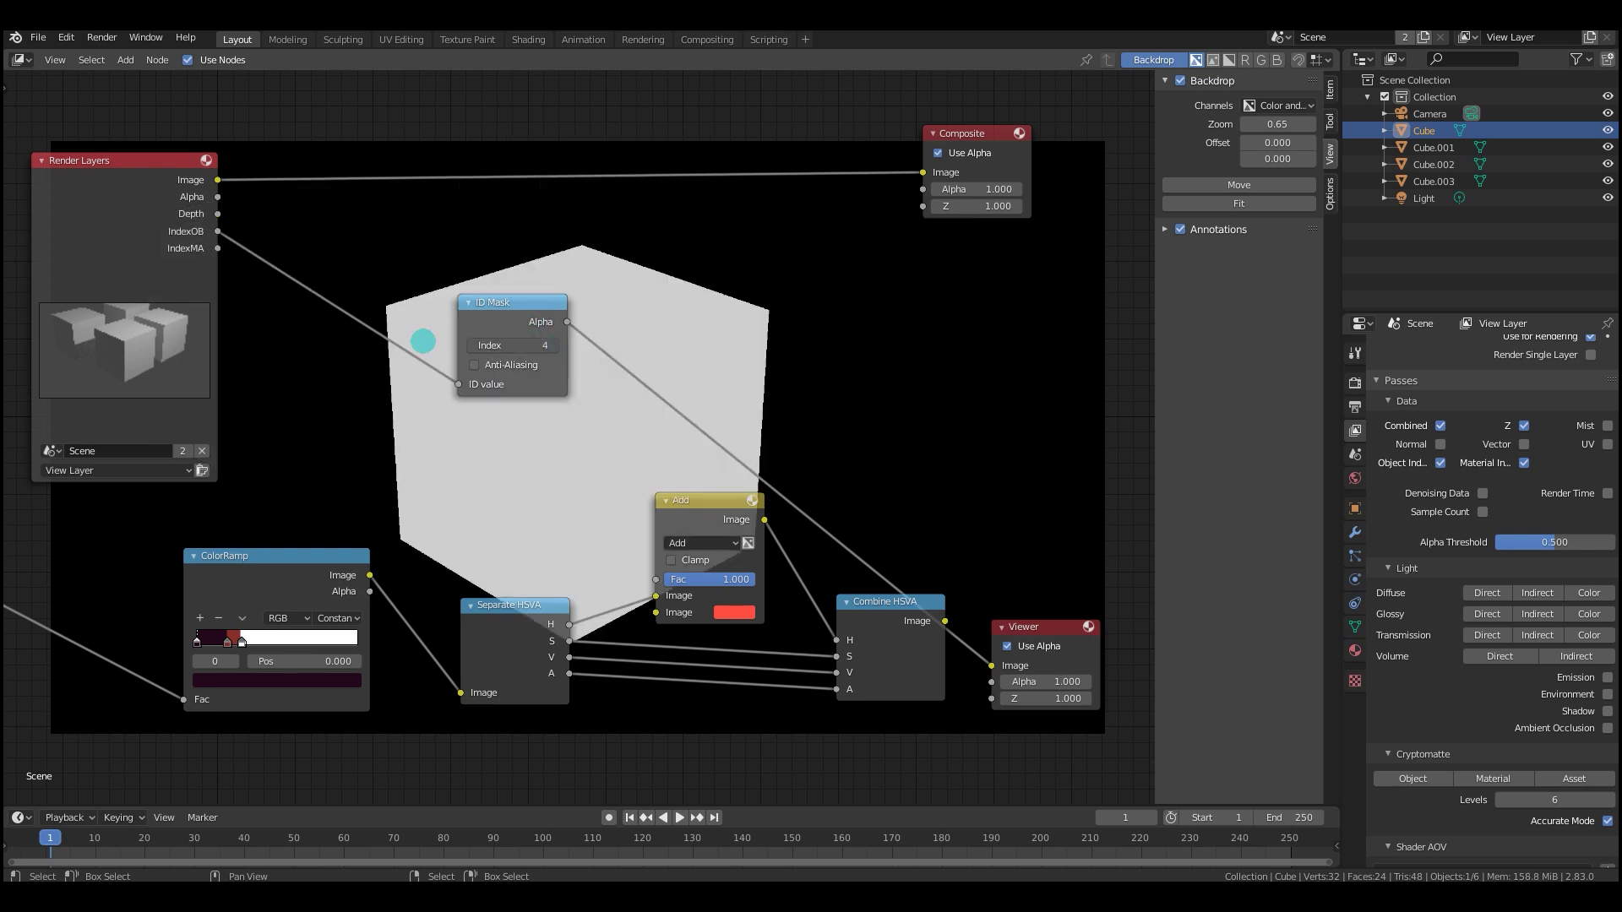
pyautogui.click(470, 345)
pyautogui.click(471, 345)
pyautogui.click(470, 345)
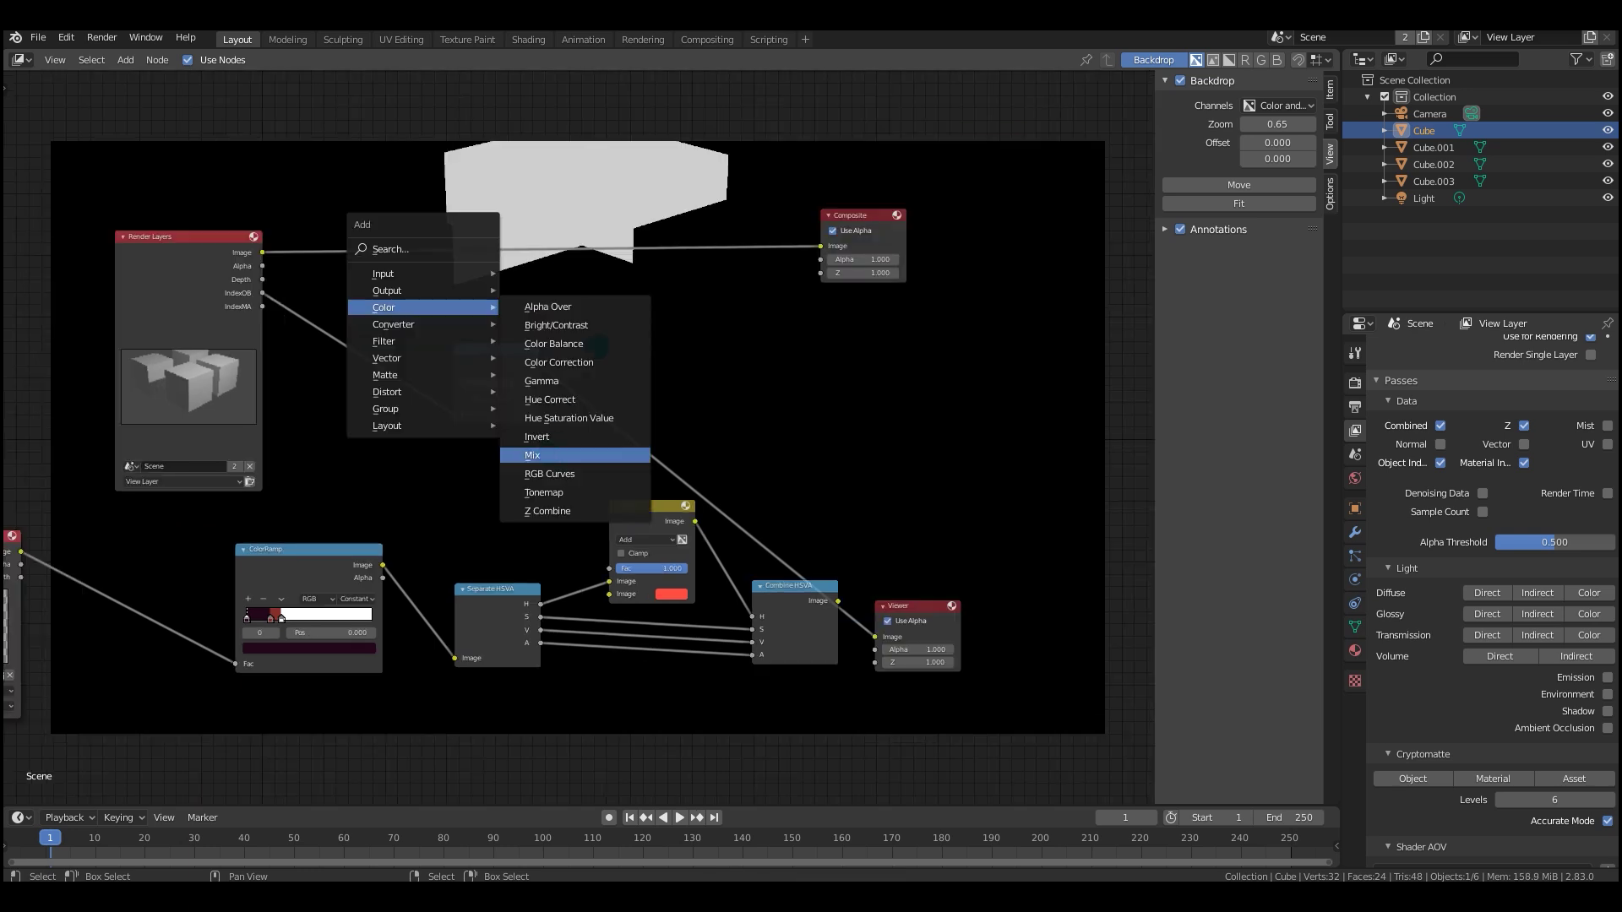
# Insert a Mix node in Color mode between Render Layers and Composite and set its second color to a pinkish red.
pyautogui.click(557, 456)
pyautogui.click(673, 240)
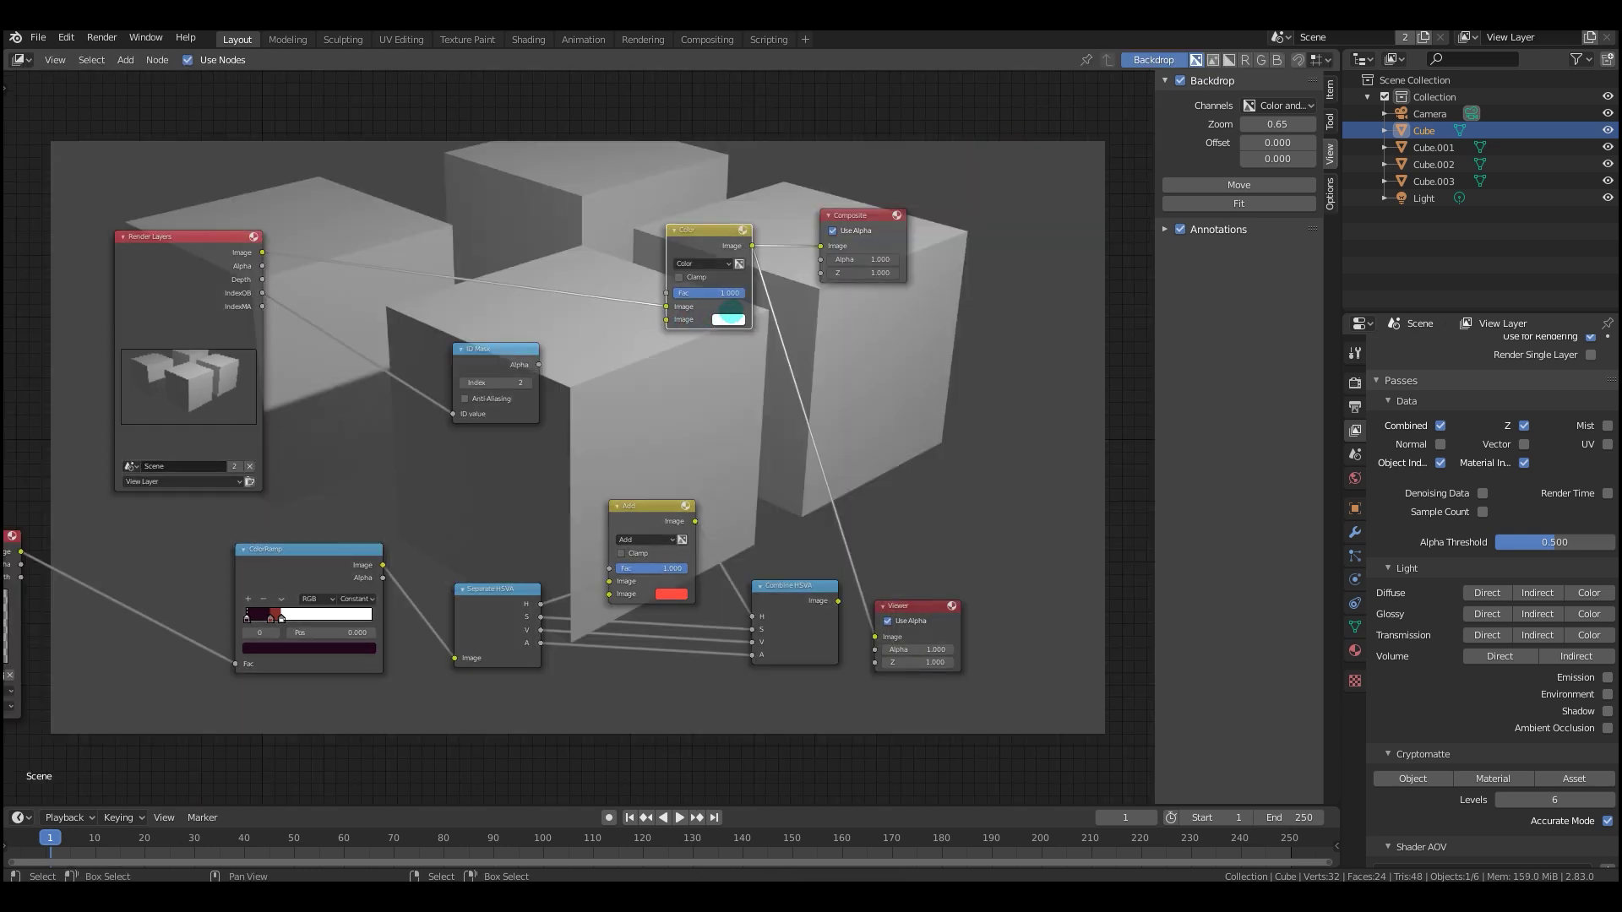
pyautogui.click(728, 320)
pyautogui.moveTo(774, 205)
pyautogui.mouseDown()
pyautogui.moveTo(745, 181)
pyautogui.moveTo(767, 216)
pyautogui.mouseUp()
# Drive the Color Mix node's factor with the ID Mask's alpha and enable Anti-Aliasing on the mask and Clamp on the Mix.
pyautogui.moveTo(538, 364); pyautogui.dragTo(696, 293)
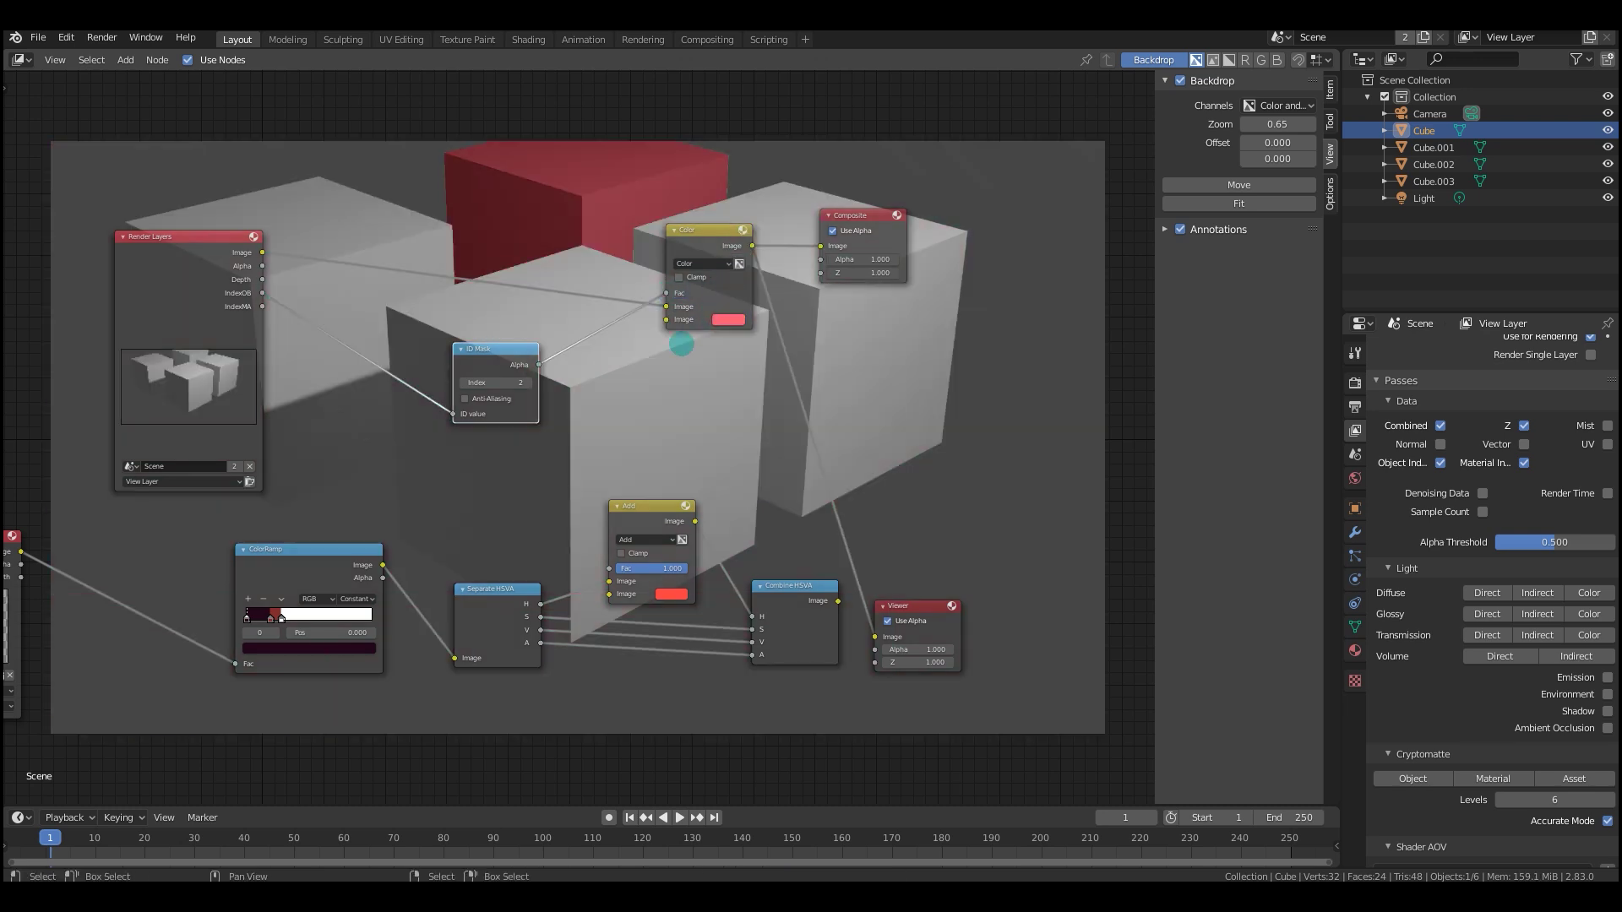
pyautogui.moveTo(682, 344); pyautogui.dragTo(647, 376, button='middle')
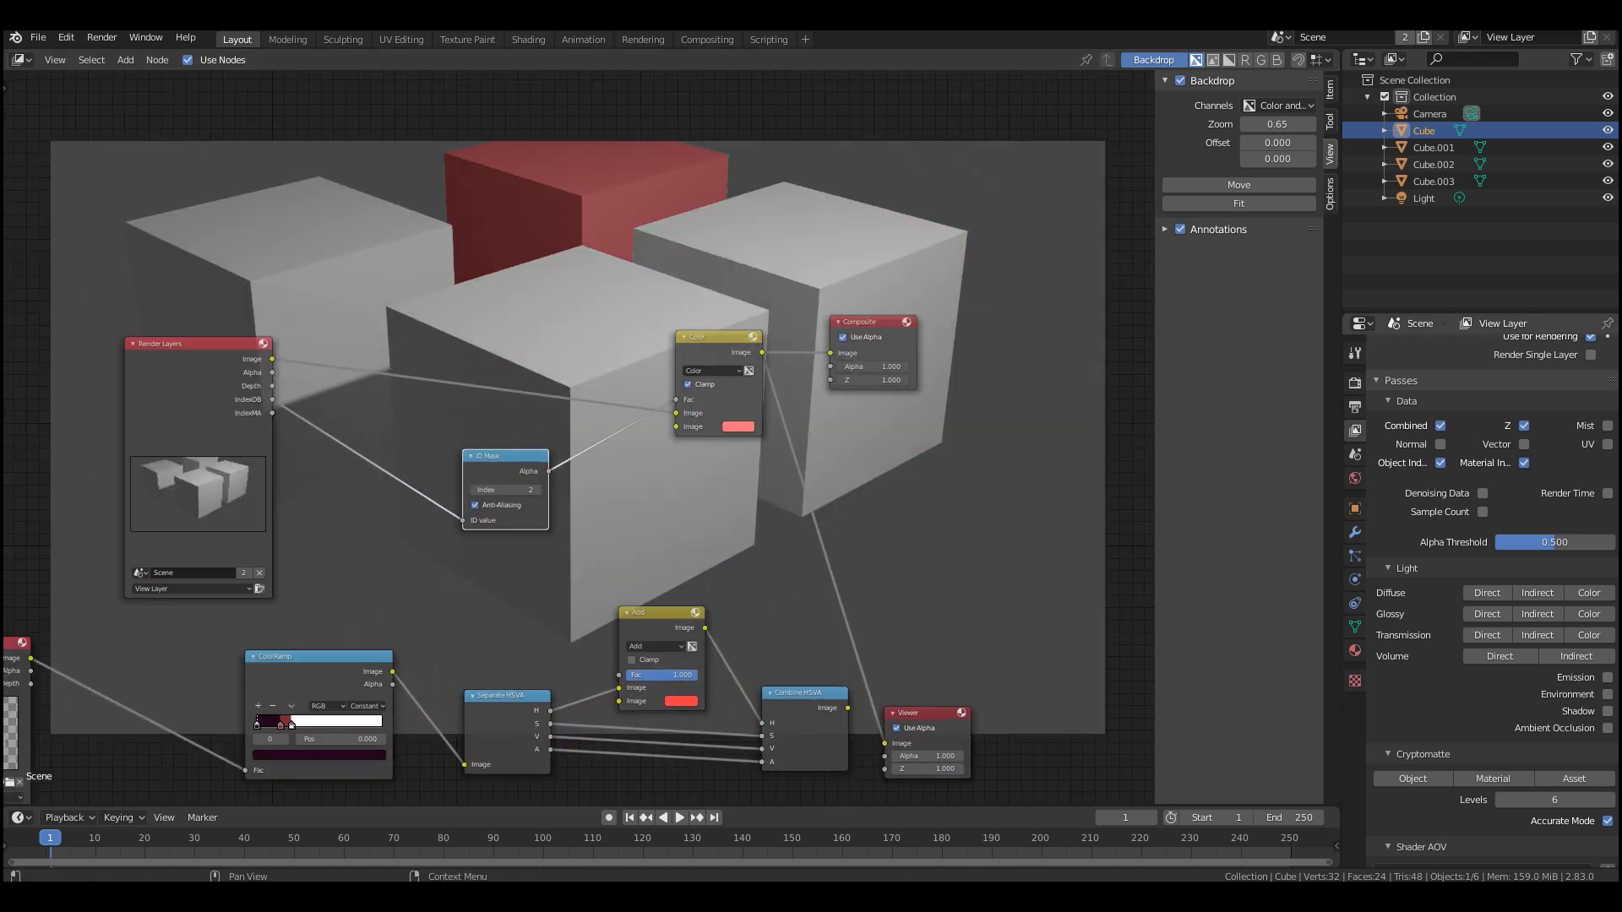
pyautogui.moveTo(693, 337); pyautogui.dragTo(751, 317, button='middle')
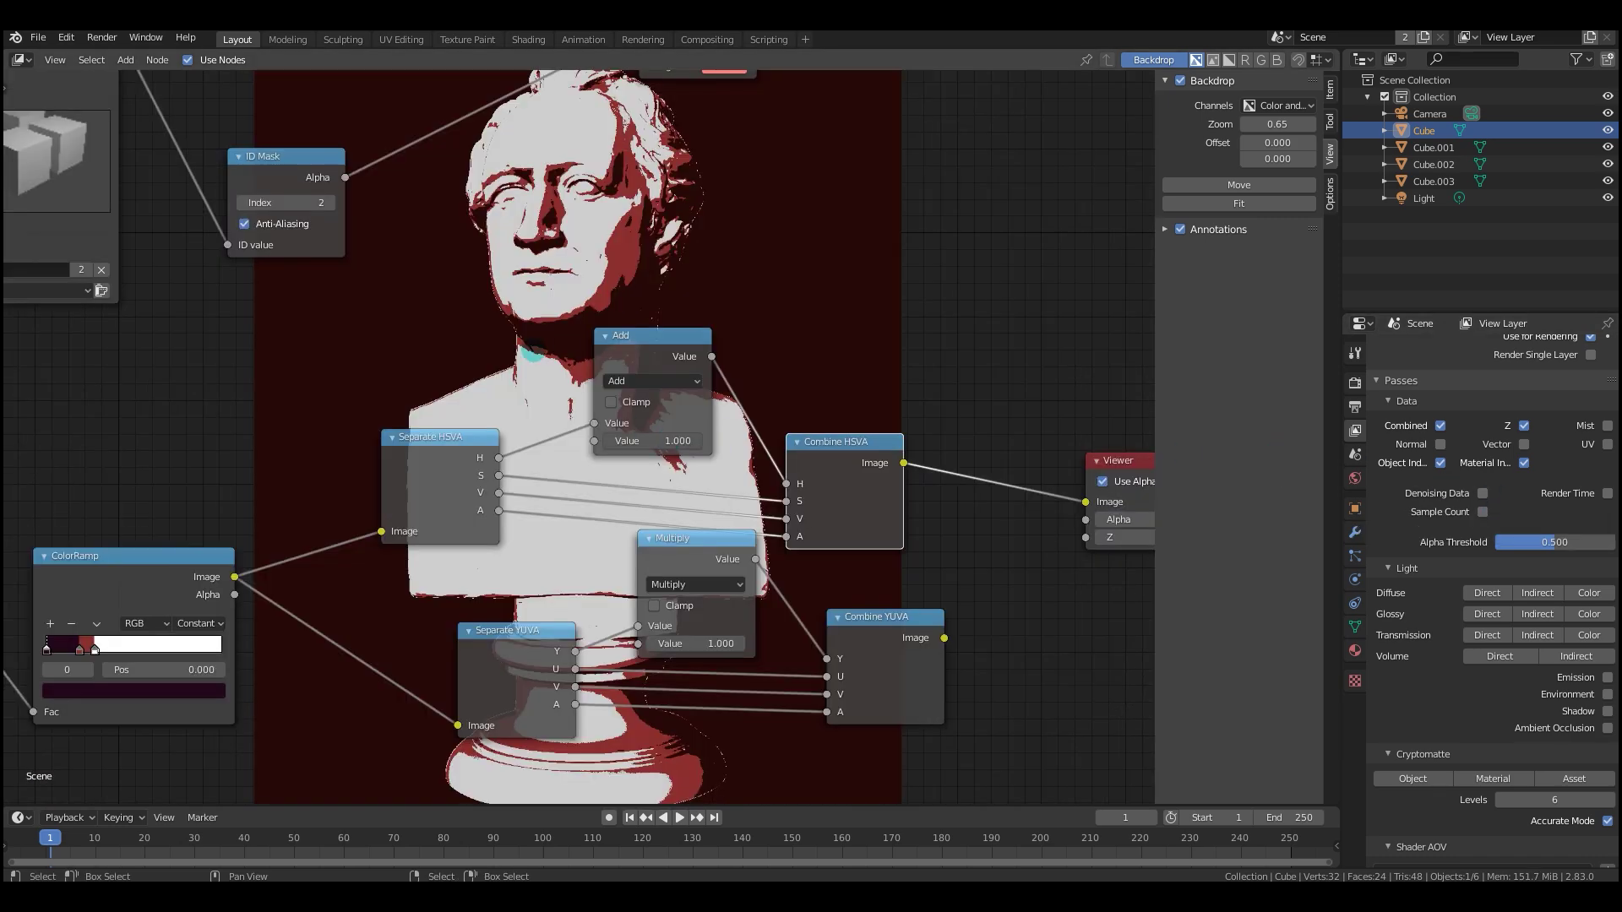
# Set the Add node on the H channel to 1.400 and the Multiply node on the Y channel to 3.600.
pyautogui.moveTo(592, 423); pyautogui.dragTo(686, 444, button='middle')
pyautogui.moveTo(686, 444)
pyautogui.mouseDown()
pyautogui.moveTo(711, 445)
pyautogui.moveTo(678, 444)
pyautogui.mouseUp()
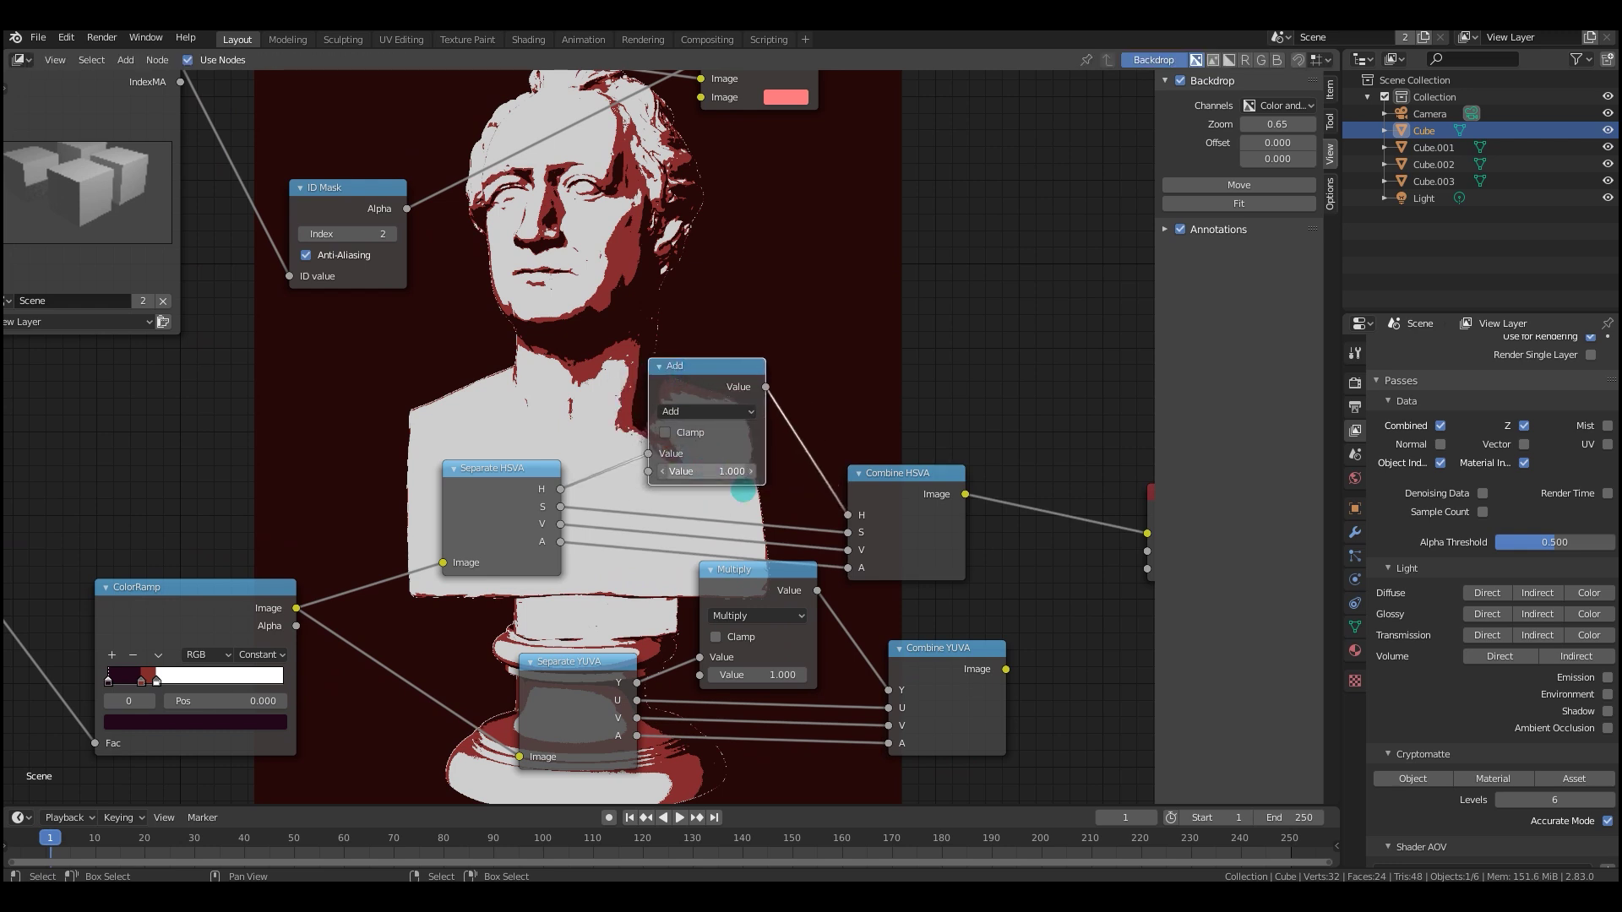
pyautogui.moveTo(744, 492); pyautogui.dragTo(691, 469, button='middle')
pyautogui.moveTo(643, 448); pyautogui.dragTo(664, 449)
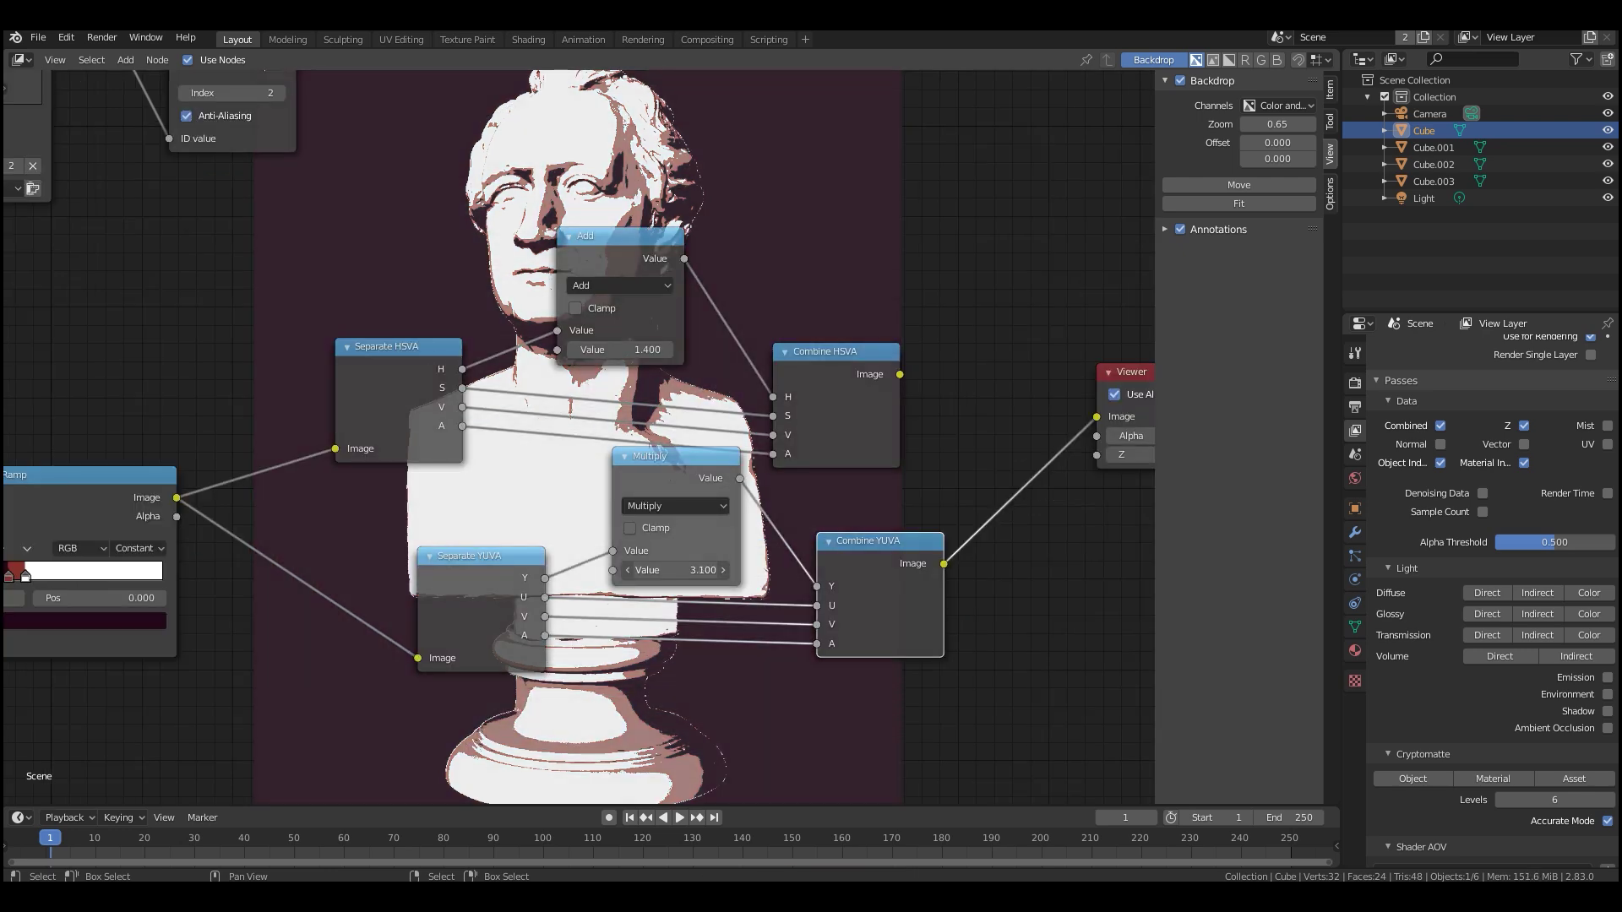
pyautogui.moveTo(676, 570); pyautogui.dragTo(655, 571)
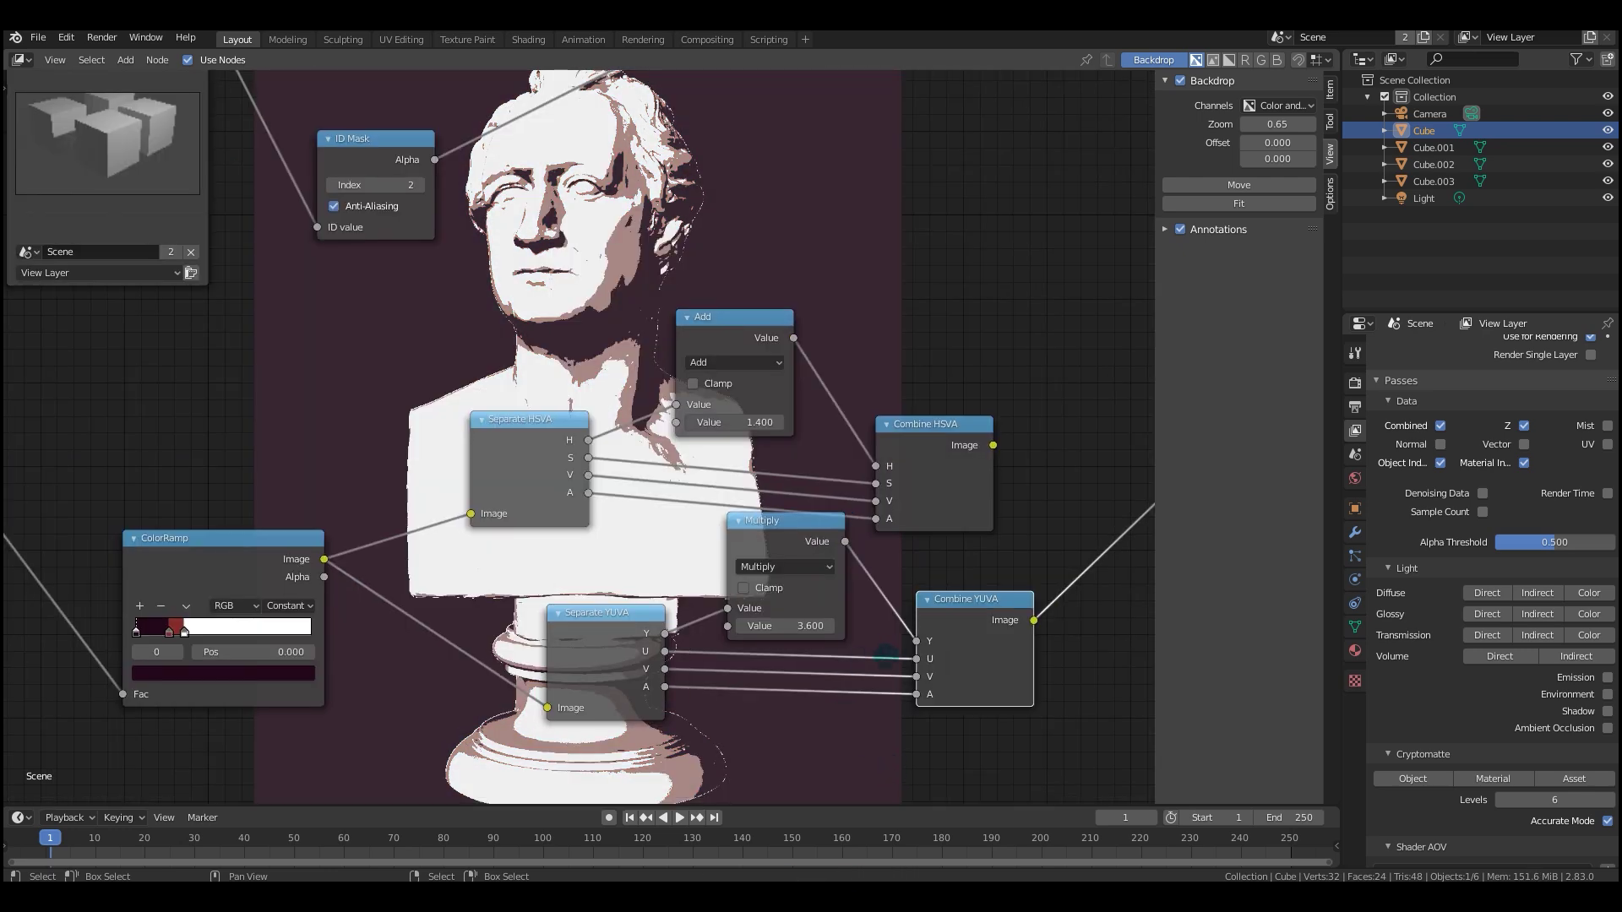
# Examine the Add and Multiply Math nodes between the Separate and Combine nodes and their available operations.
pyautogui.moveTo(852, 654)
pyautogui.mouseDown(button='middle')
pyautogui.moveTo(887, 659)
pyautogui.moveTo(842, 673)
pyautogui.mouseUp(button='middle')
pyautogui.scroll(2, 874, 654)
pyautogui.scroll(3, 845, 646)
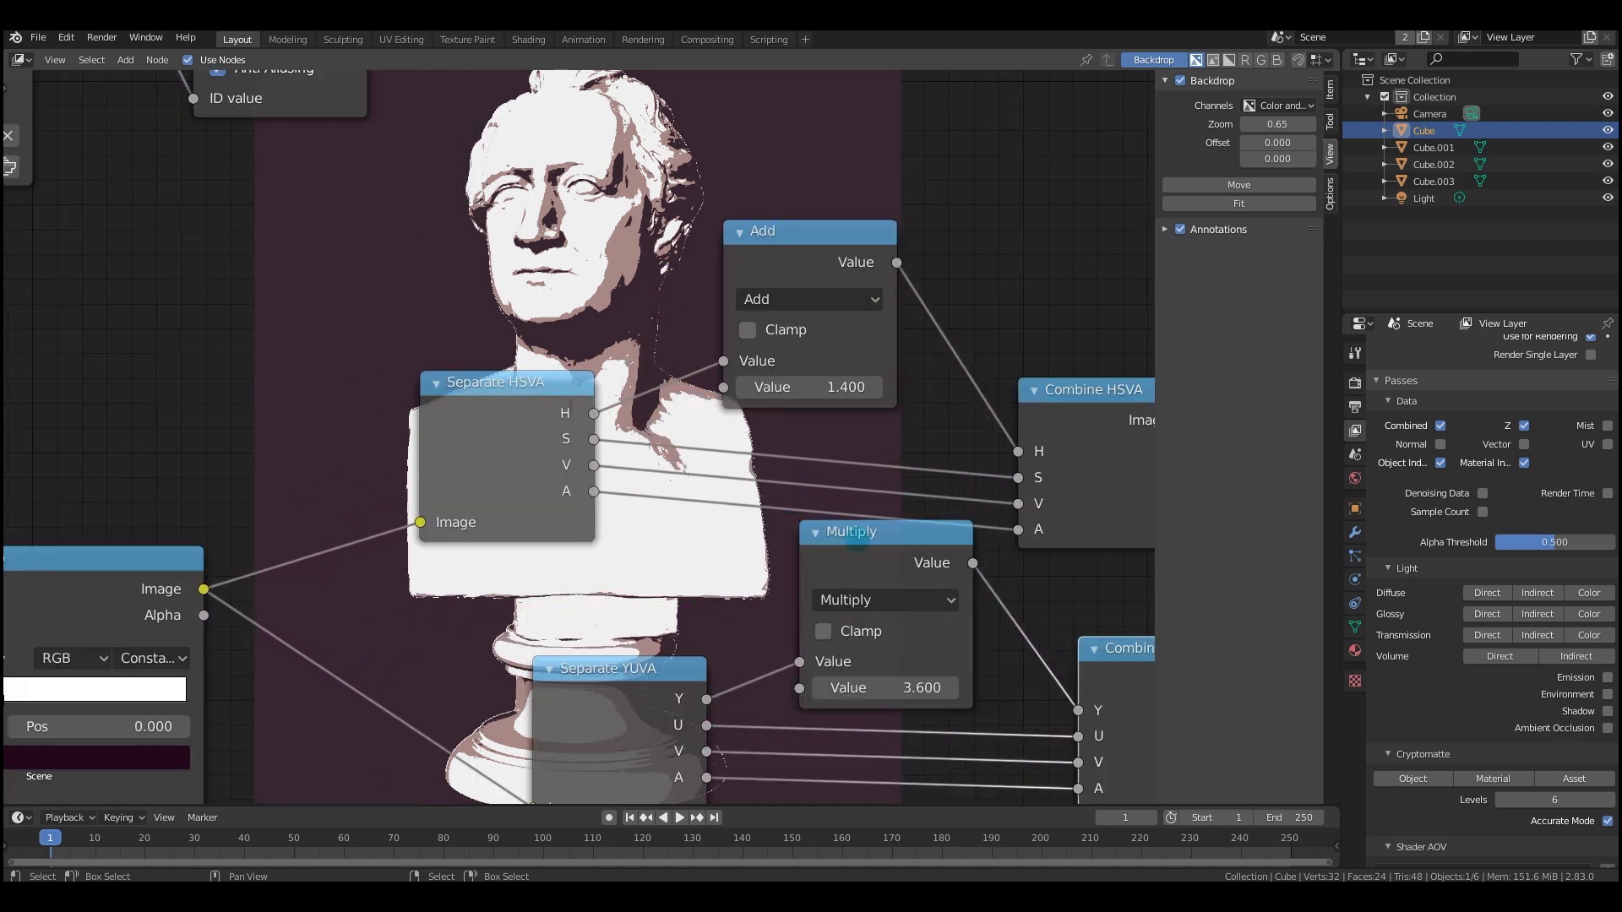
pyautogui.scroll(-3, 856, 553)
pyautogui.moveTo(858, 539); pyautogui.dragTo(811, 545, button='middle')
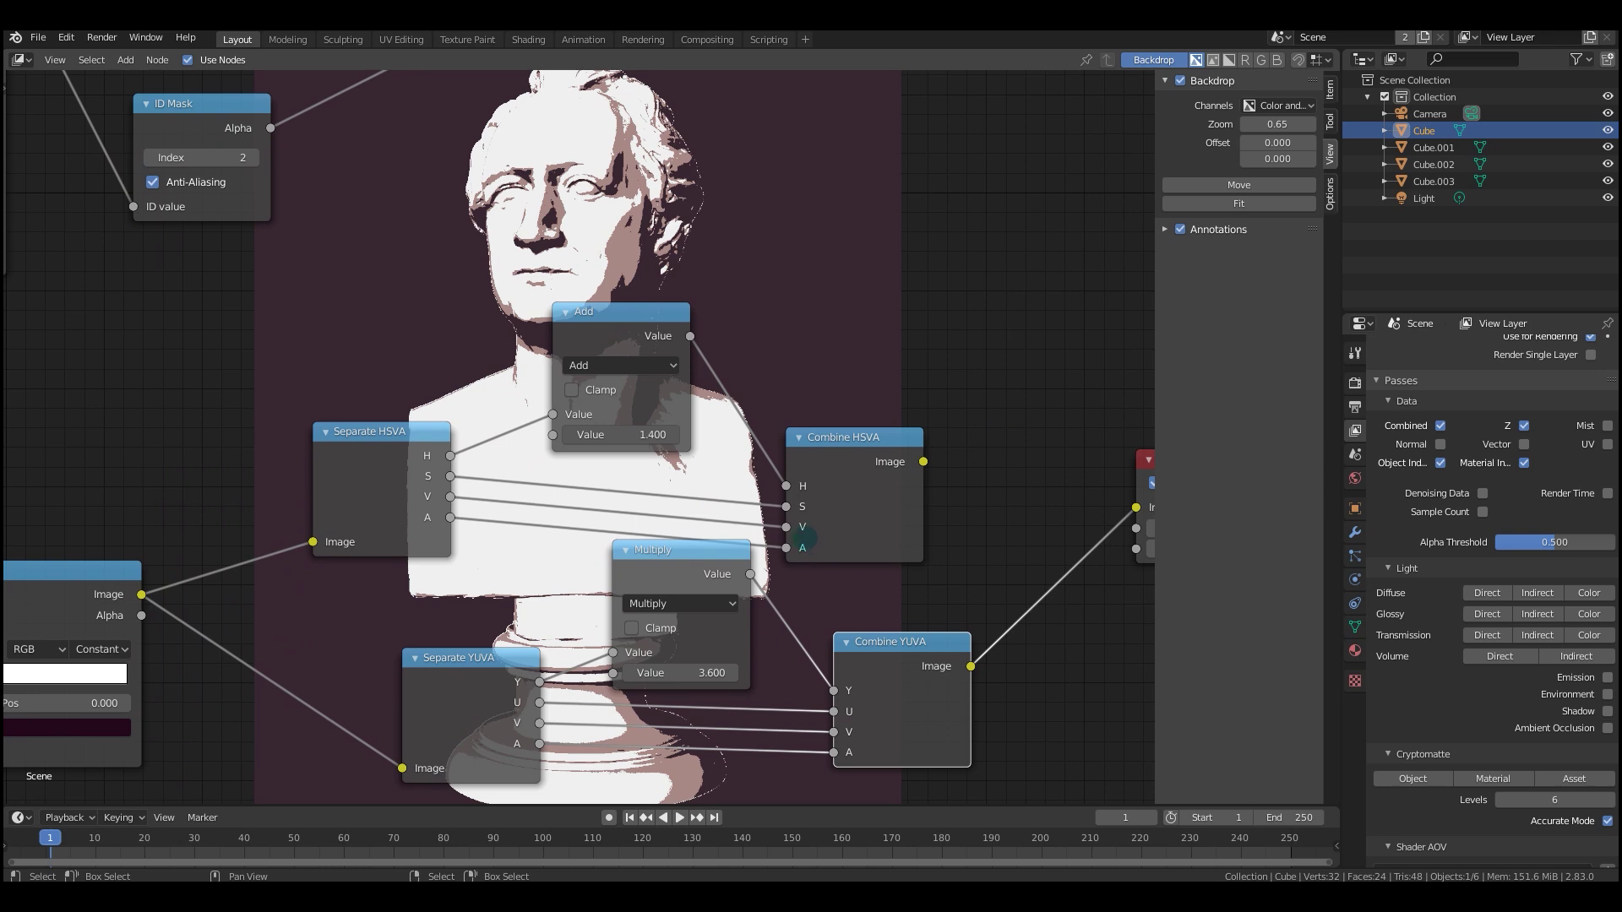
pyautogui.click(619, 365)
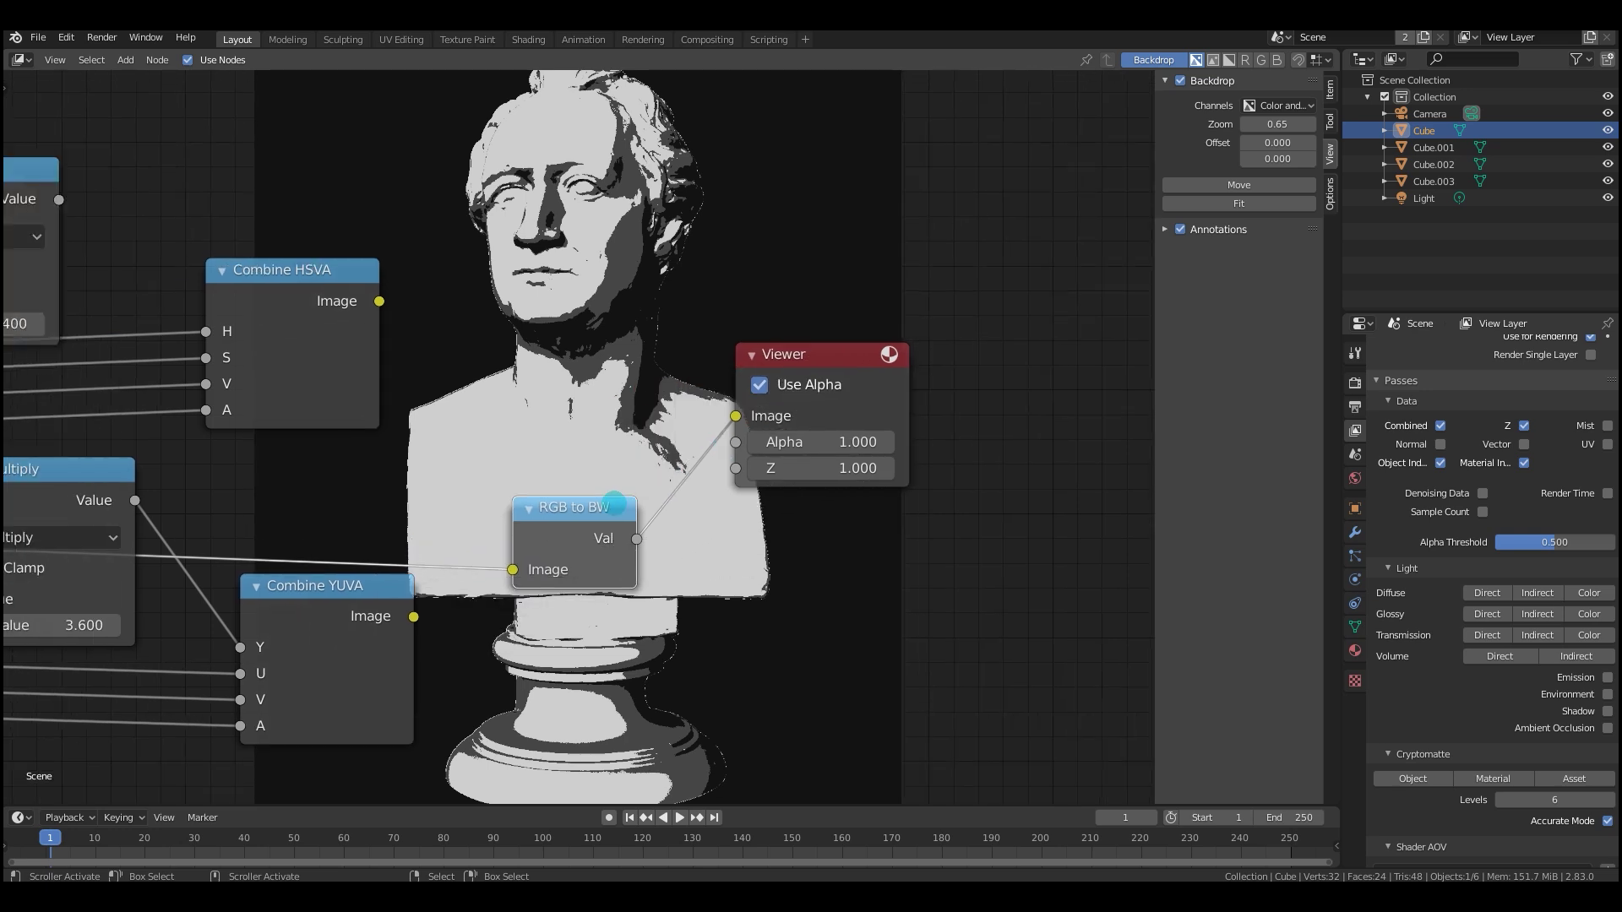
# Insert an RGB to BW node before the Viewer and position it near the Combine nodes.
pyautogui.moveTo(602, 530)
pyautogui.mouseDown()
pyautogui.moveTo(640, 500)
pyautogui.moveTo(603, 518)
pyautogui.mouseUp()
pyautogui.moveTo(580, 478); pyautogui.dragTo(651, 471, button='middle')
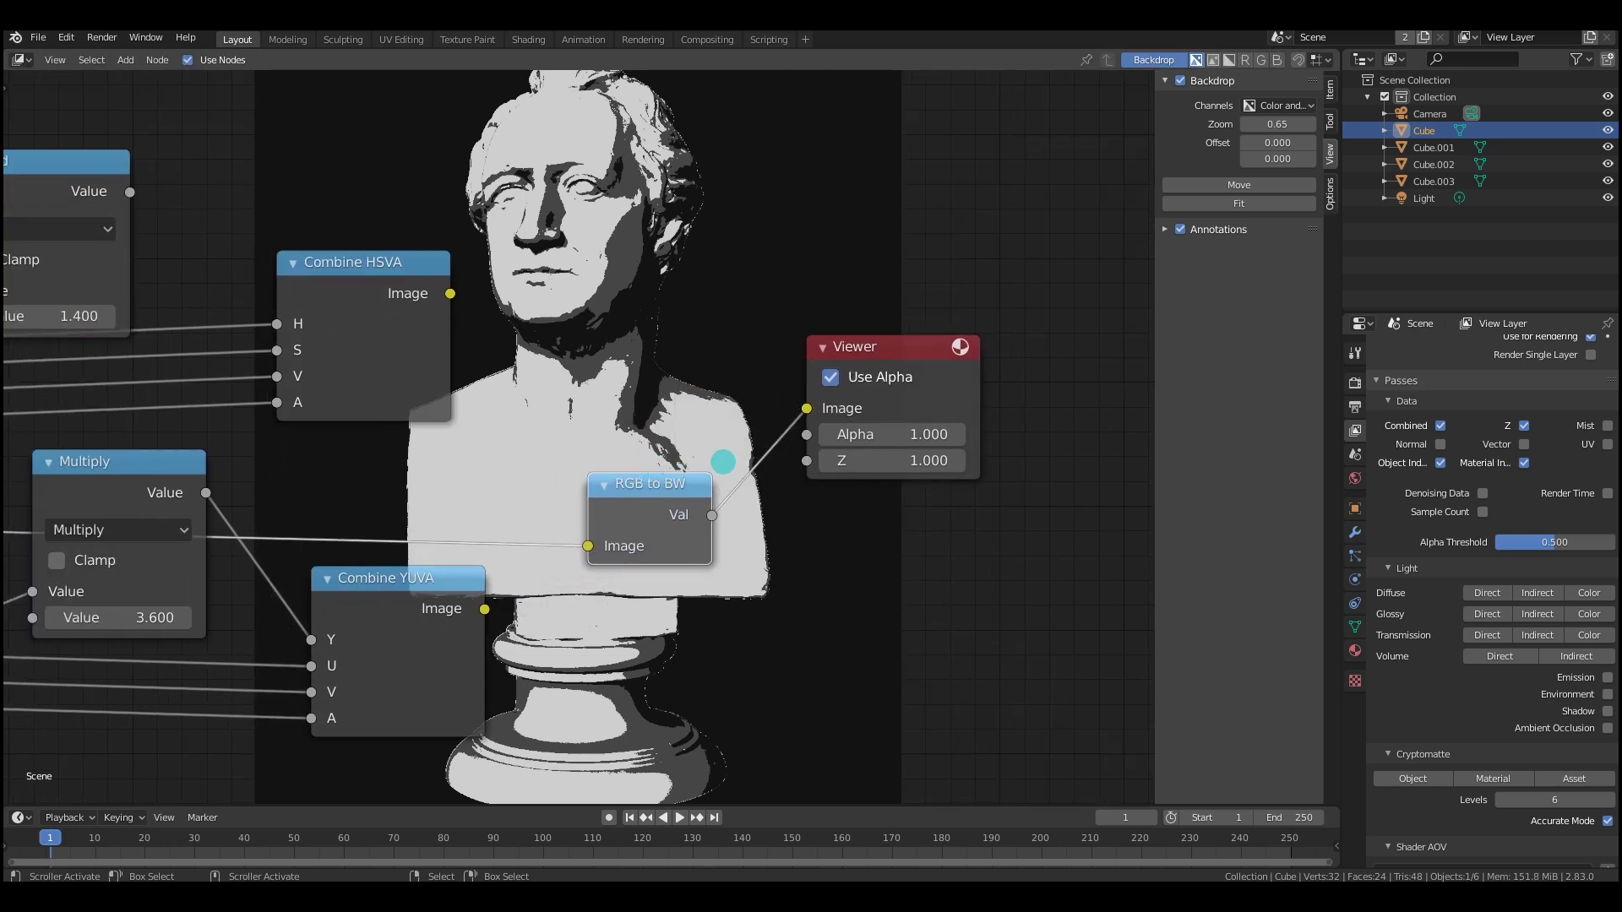
pyautogui.moveTo(680, 440); pyautogui.dragTo(735, 442, button='middle')
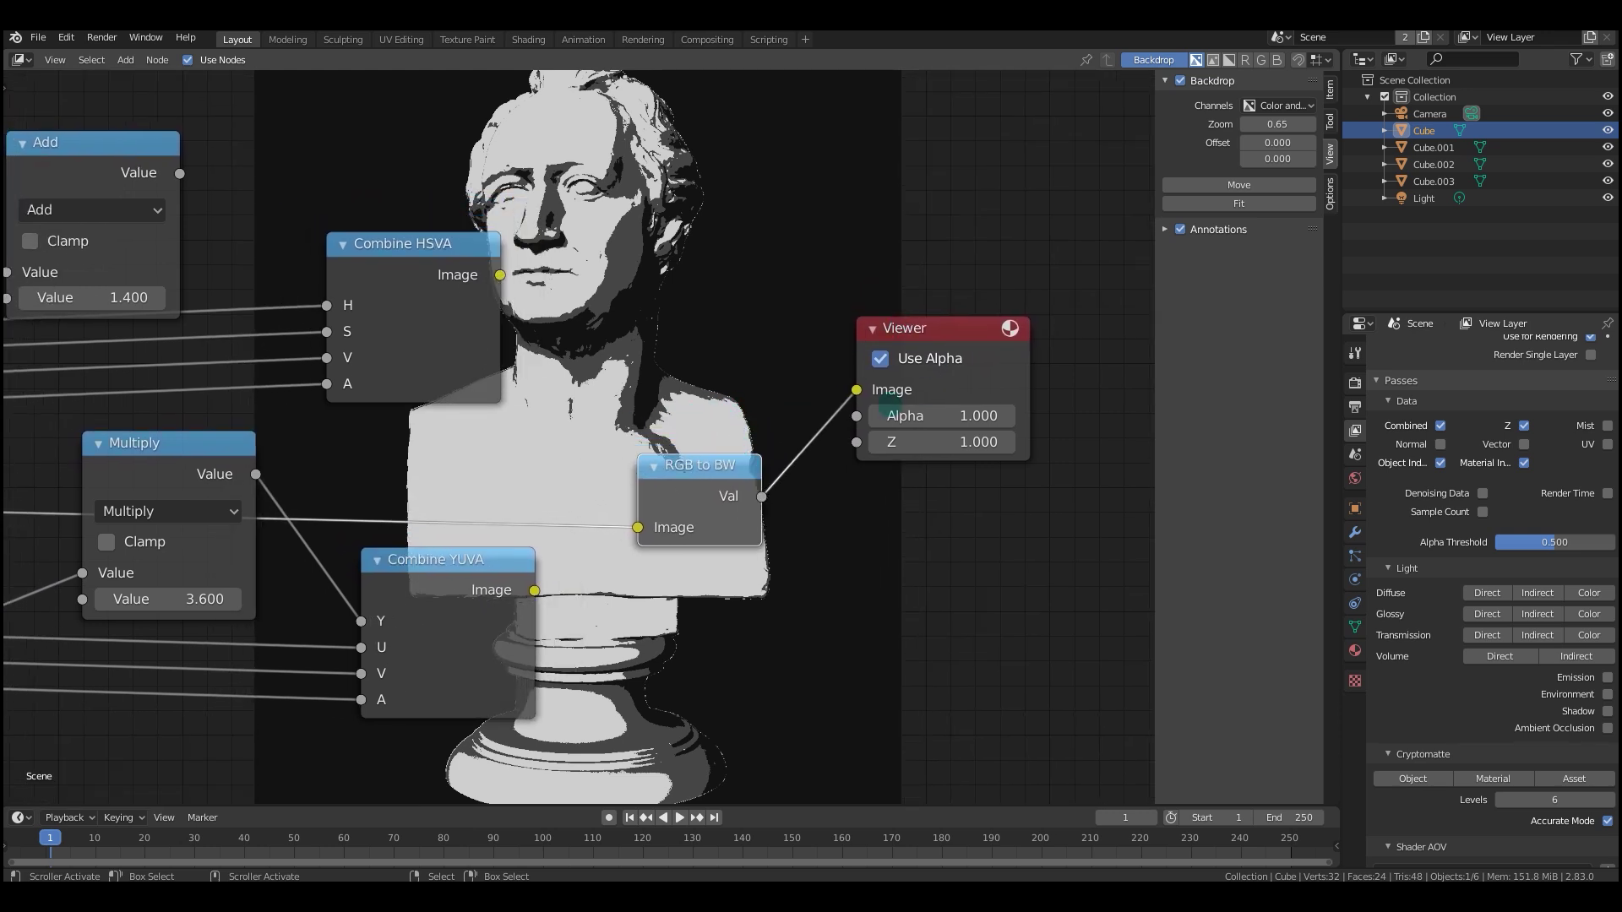
pyautogui.moveTo(936, 413); pyautogui.dragTo(884, 415, button='middle')
pyautogui.moveTo(661, 466); pyautogui.dragTo(635, 430)
# Insert a Set Alpha node between RGB to BW and the Viewer and set its alpha to 0.
pyautogui.moveTo(934, 402); pyautogui.dragTo(912, 445, button='middle')
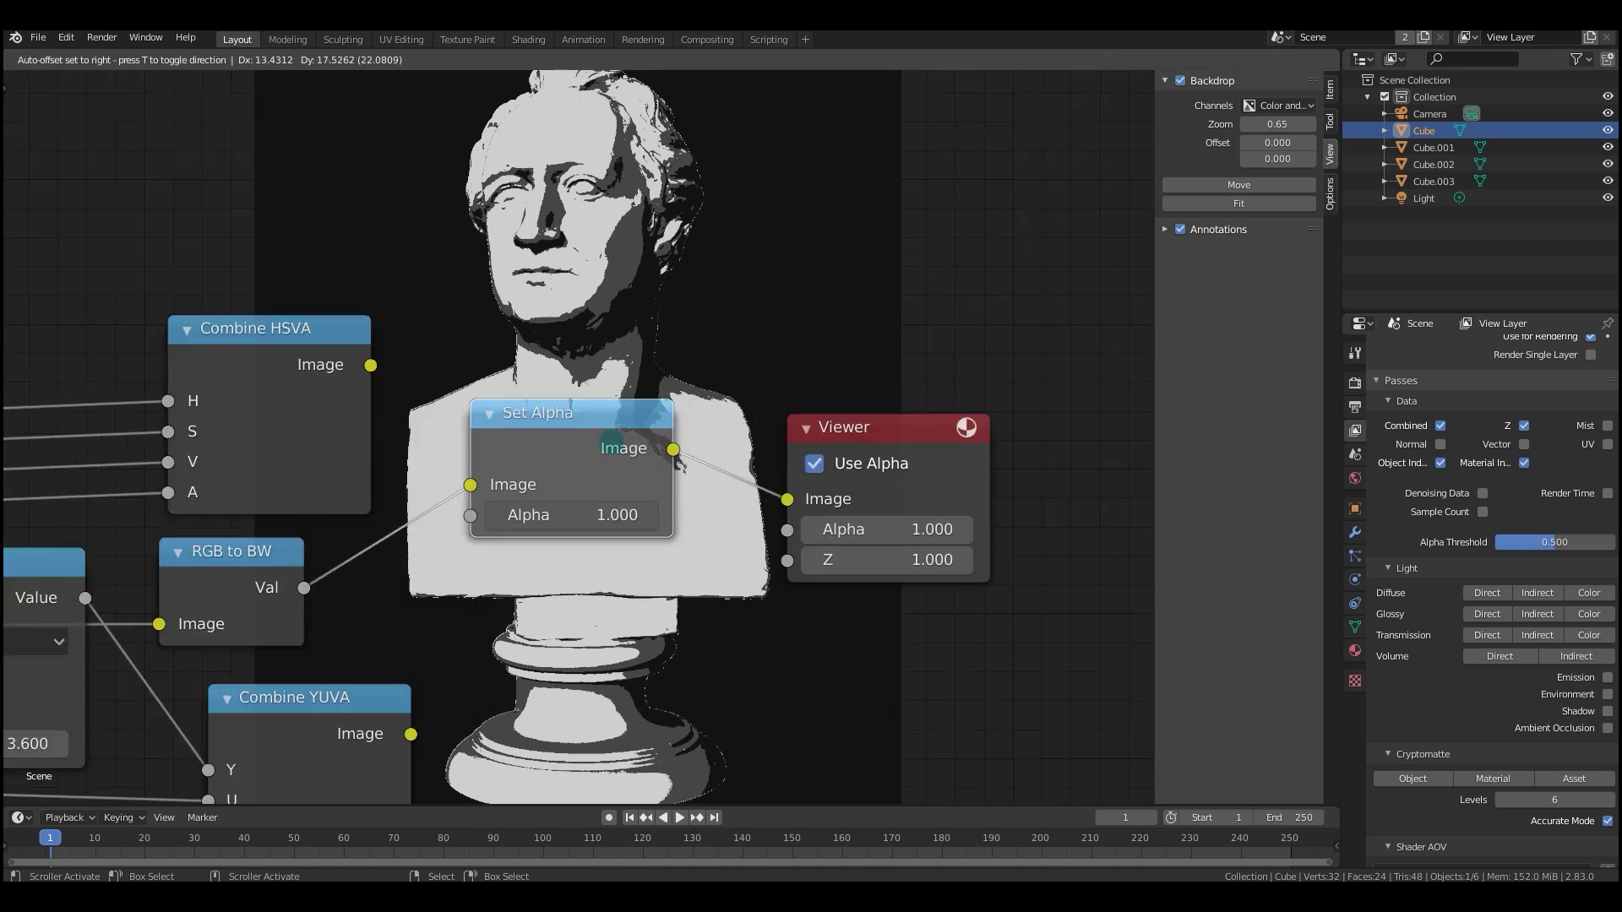
pyautogui.click(628, 502)
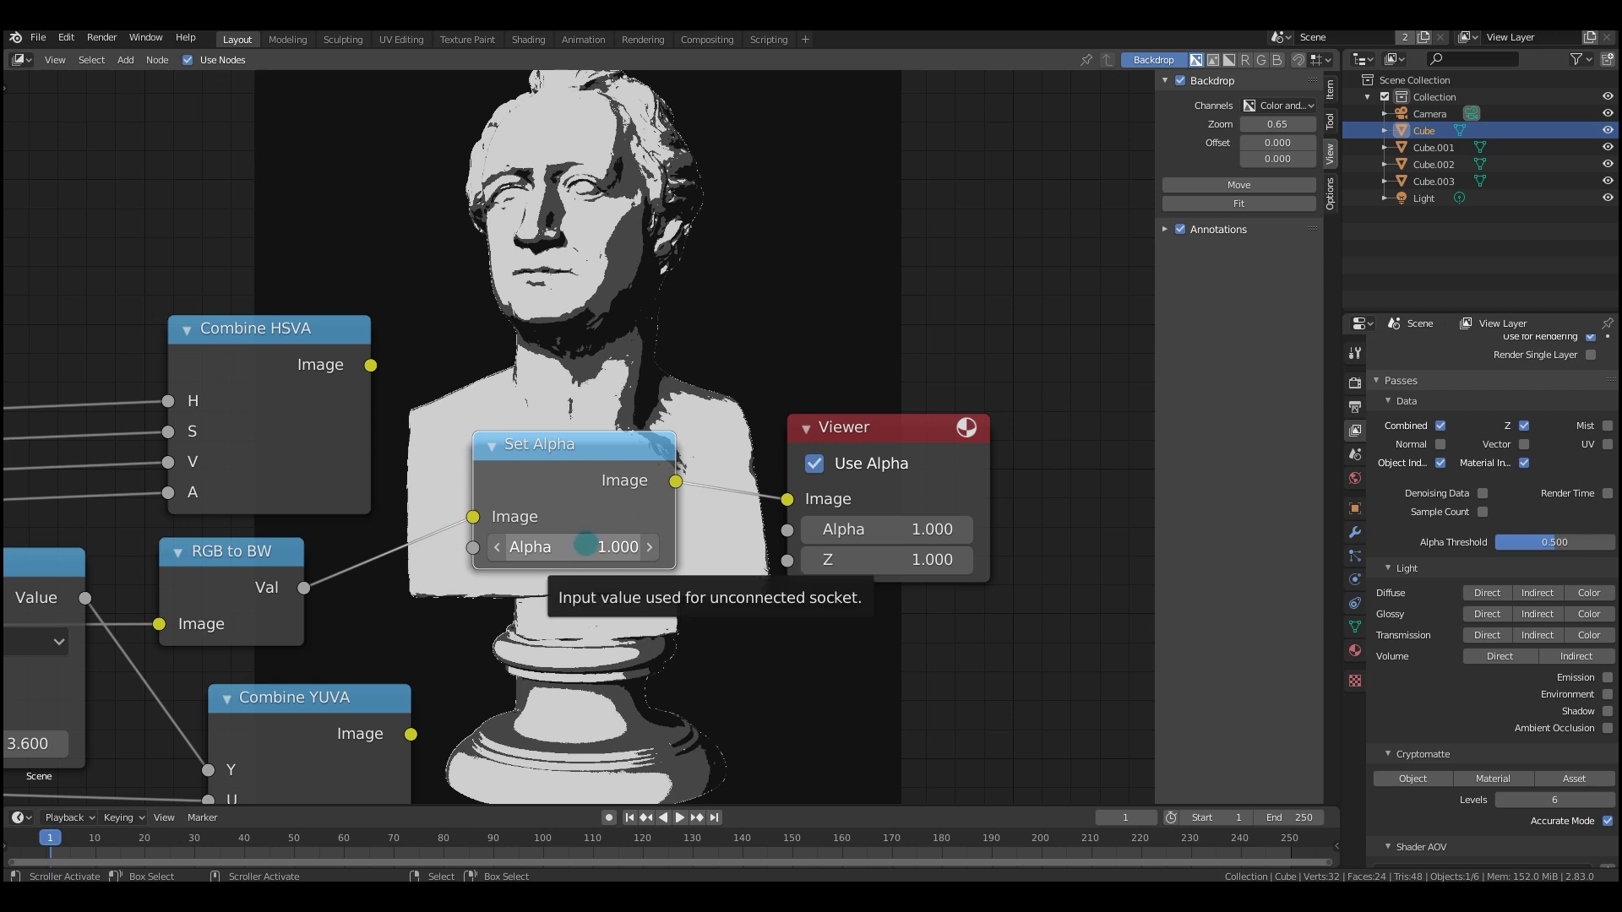
pyautogui.moveTo(589, 545); pyautogui.dragTo(504, 545)
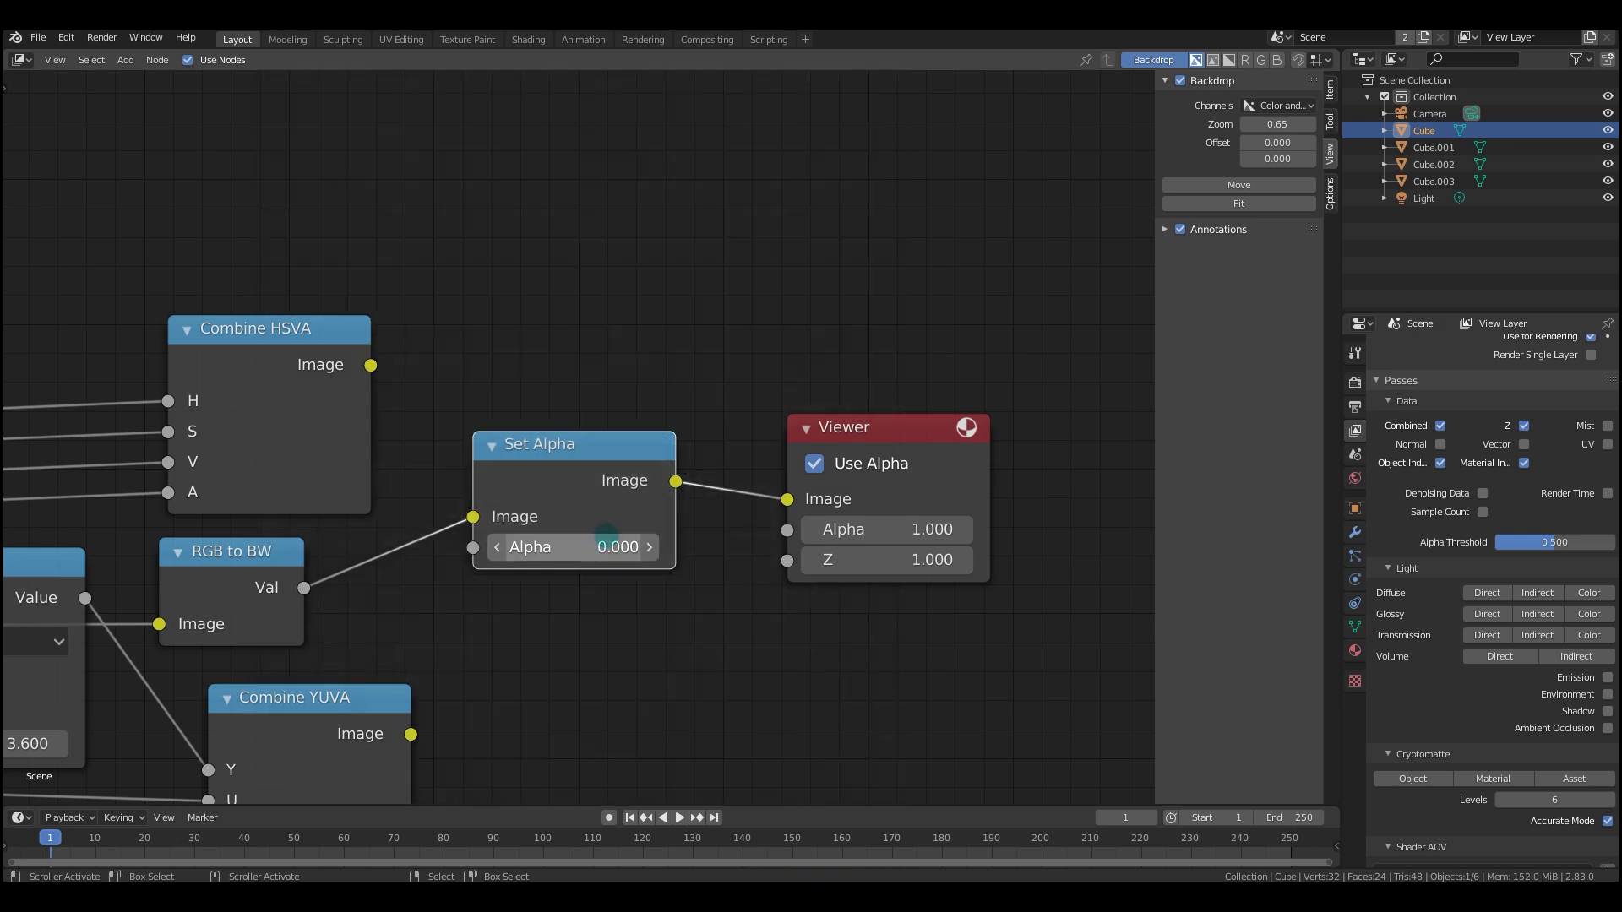
# Set the Set Alpha node's alpha to 1.000 and reposition the node beside the Viewer.
pyautogui.moveTo(606, 537); pyautogui.dragTo(690, 537)
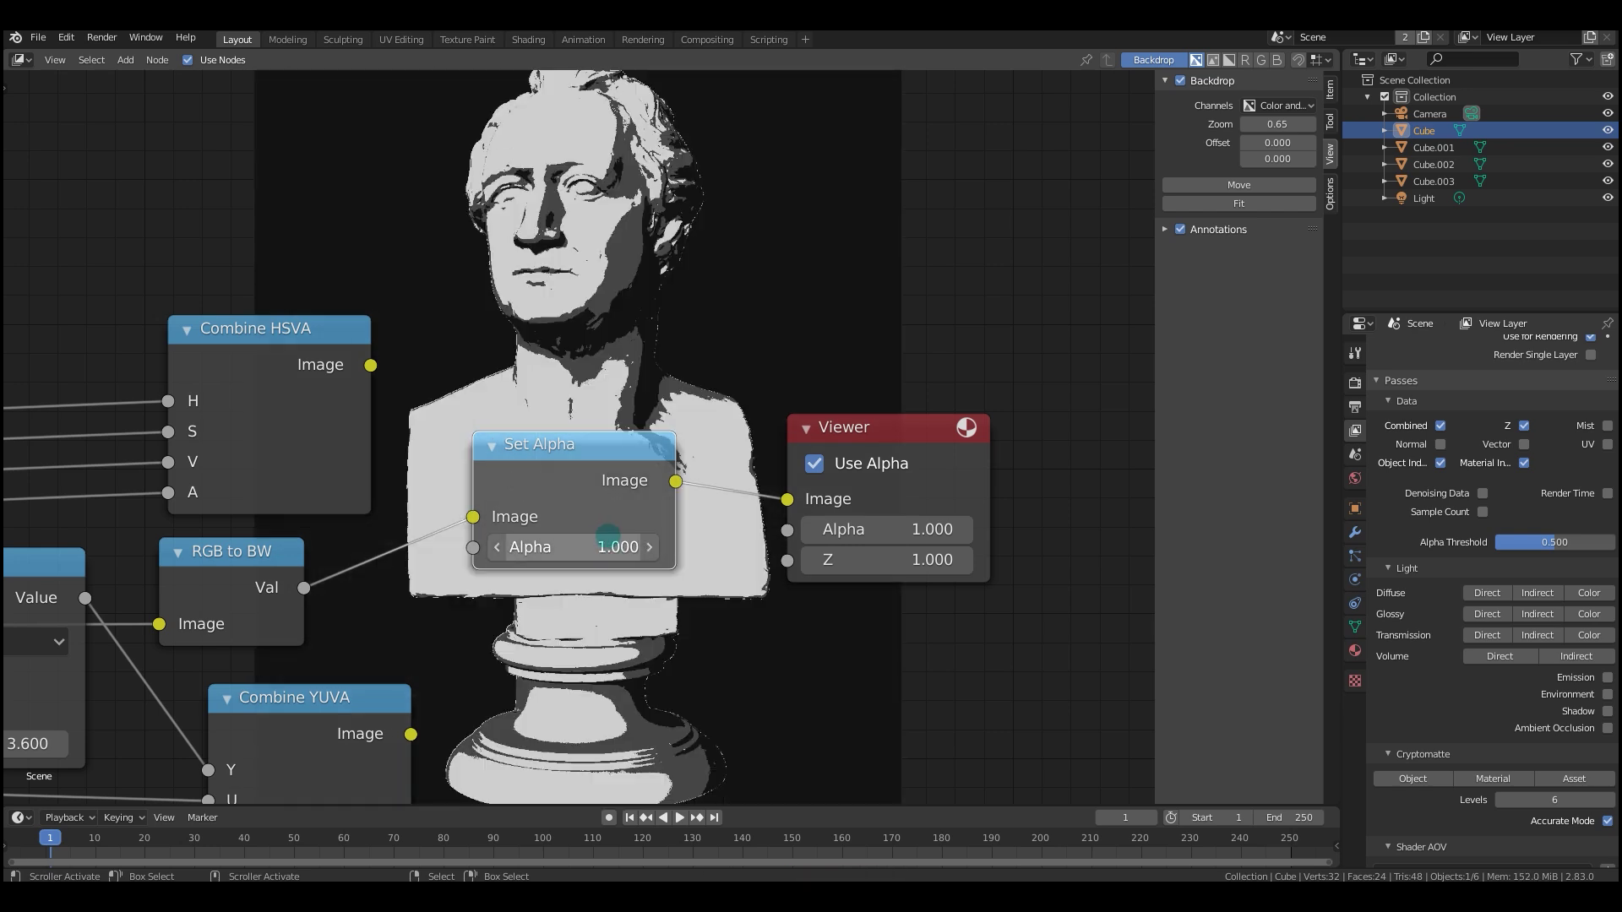
pyautogui.moveTo(564, 485); pyautogui.dragTo(580, 467)
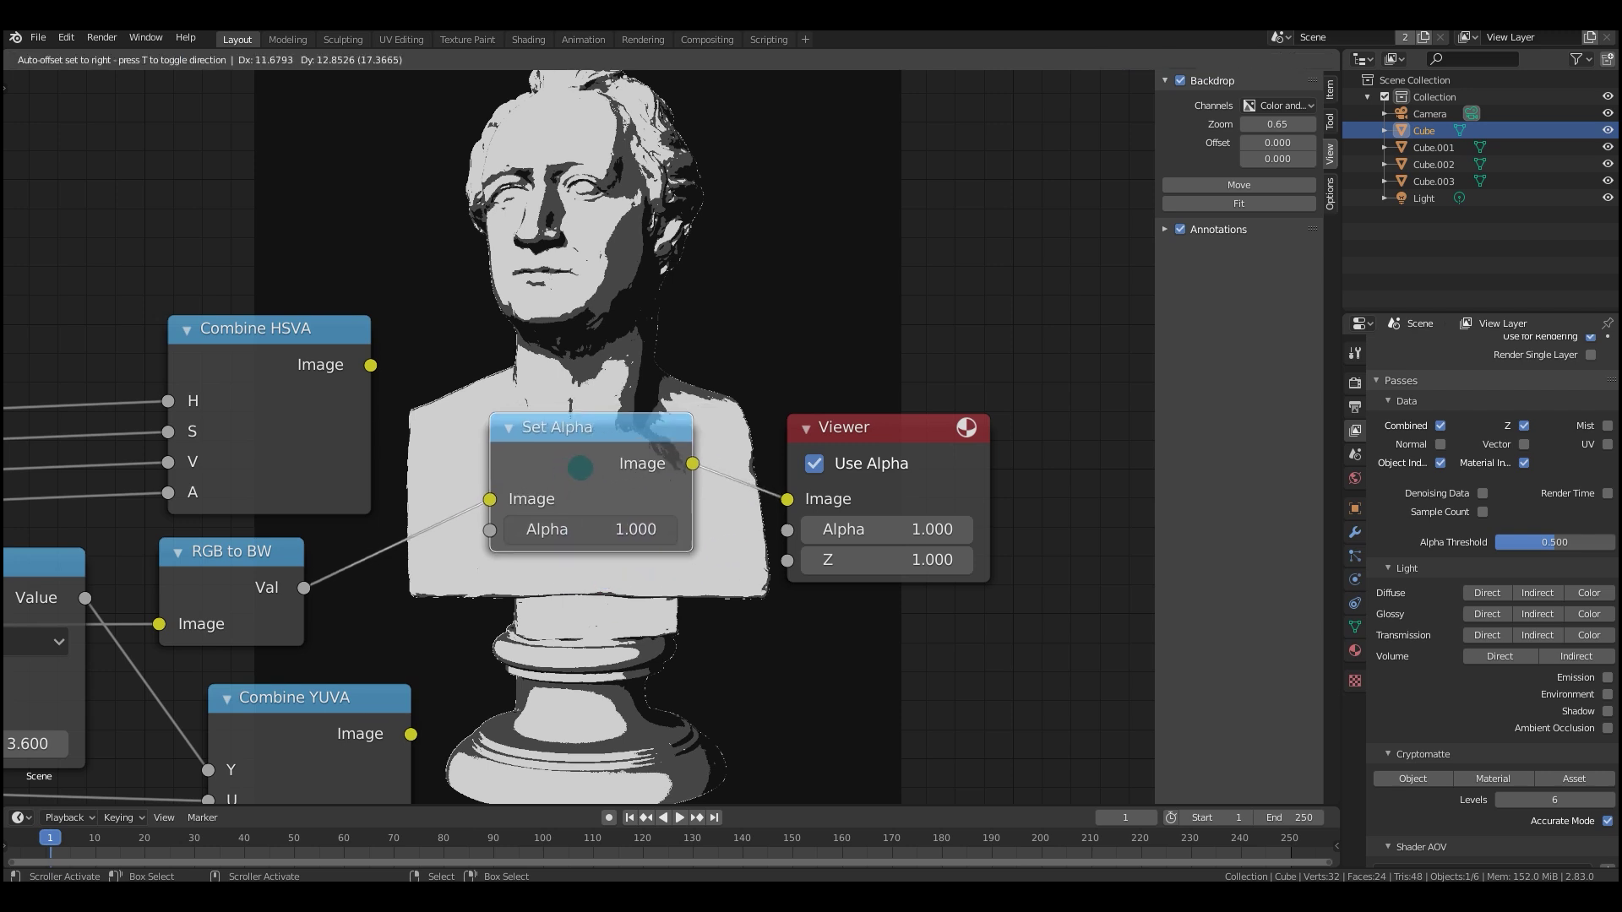
pyautogui.moveTo(490, 530); pyautogui.dragTo(448, 583)
pyautogui.moveTo(539, 609); pyautogui.dragTo(557, 579)
pyautogui.moveTo(560, 463); pyautogui.dragTo(575, 487)
pyautogui.moveTo(680, 416); pyautogui.dragTo(688, 471, button='middle')
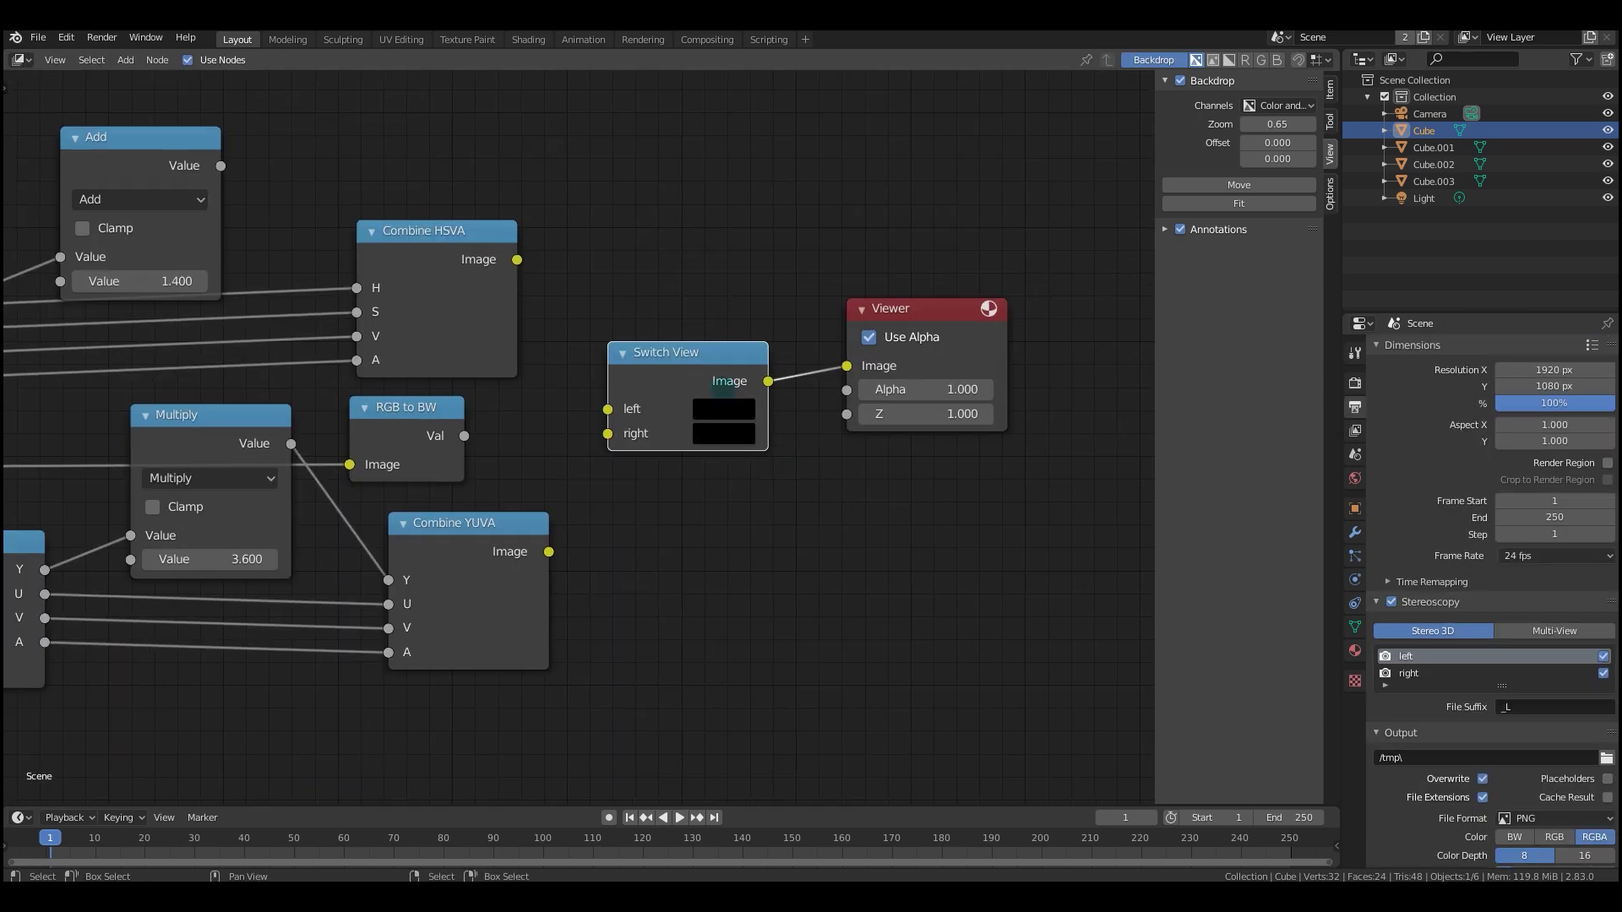
# Check the Stereoscopy settings used by Switch View and inspect the stereo cubes in the 3D Viewport before returning to the Compositor.
pyautogui.scroll(2, 722, 389)
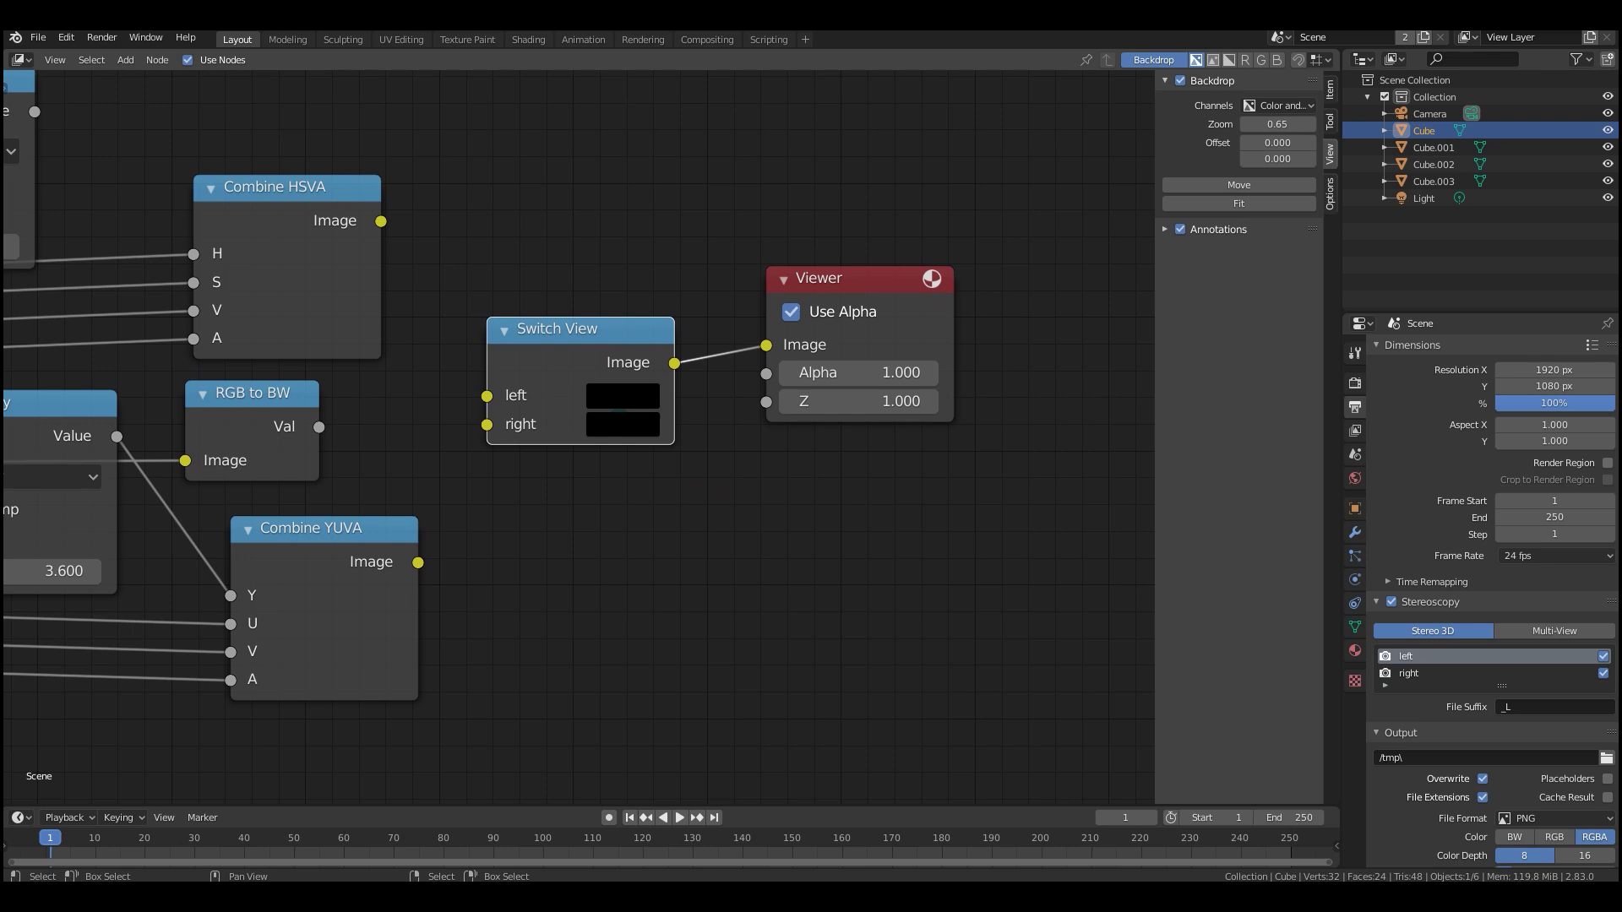
pyautogui.click(1424, 601)
pyautogui.click(1423, 601)
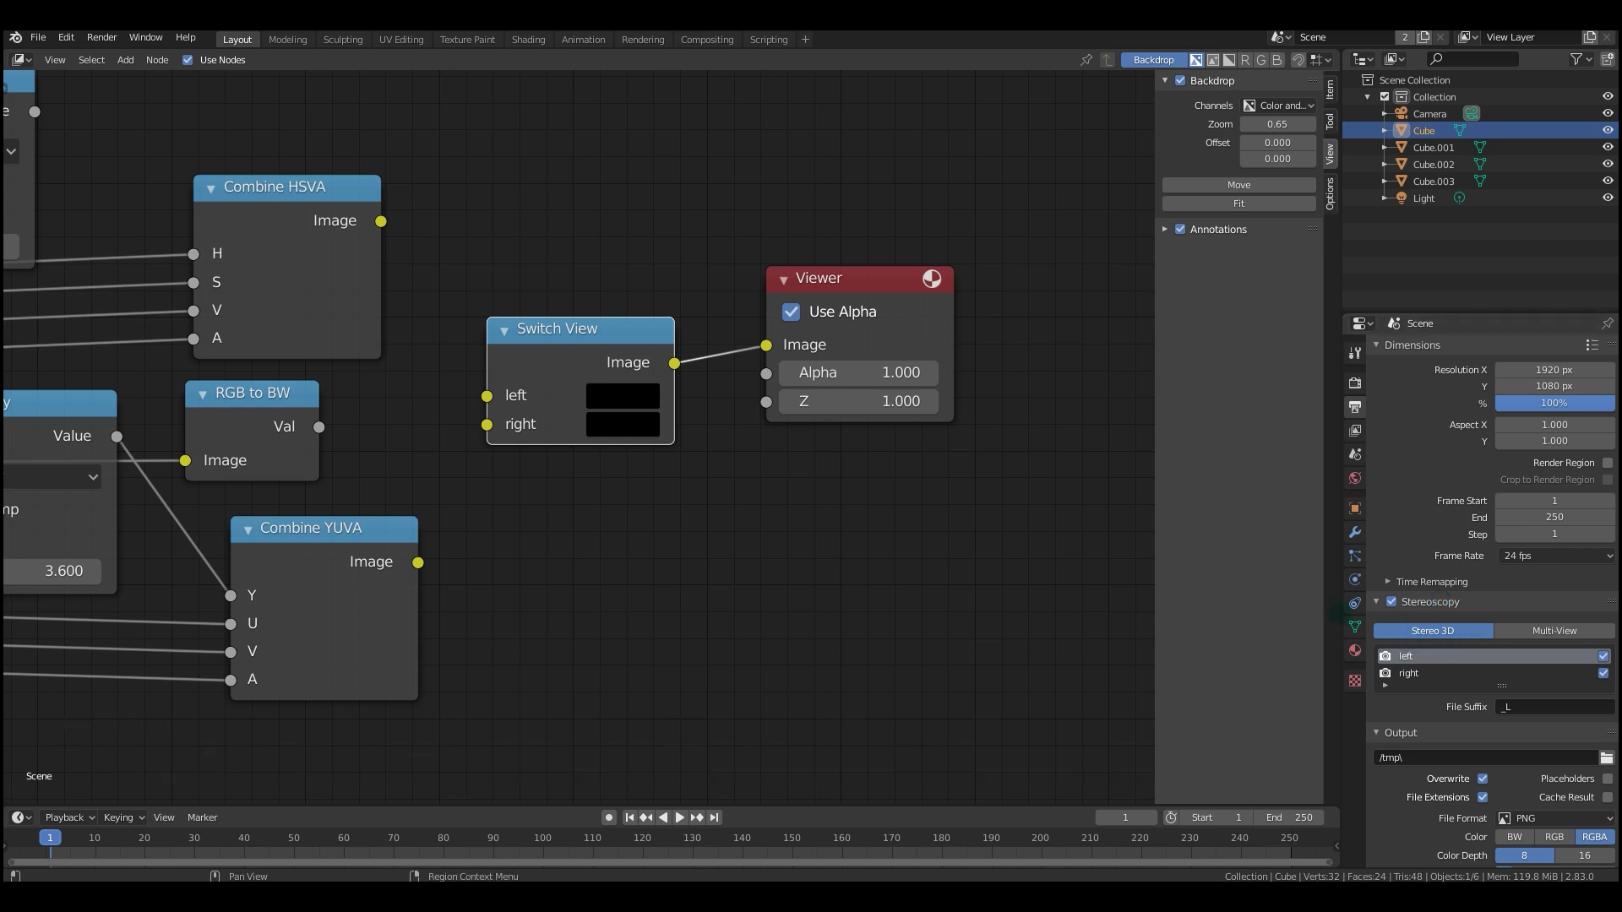
pyautogui.click(21, 59)
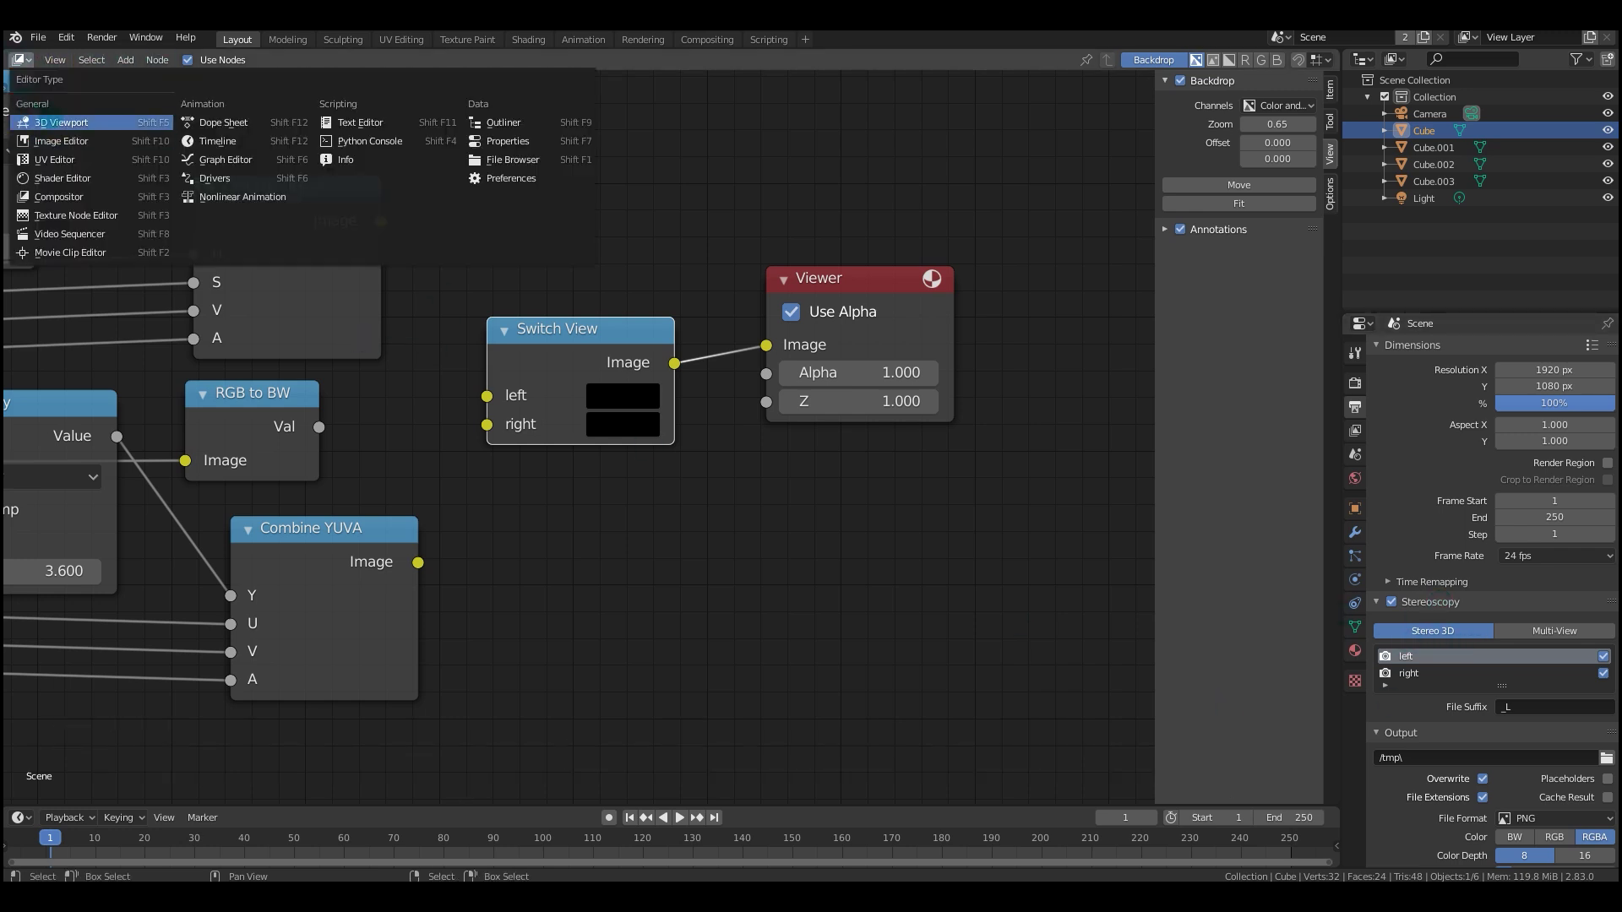
pyautogui.click(61, 122)
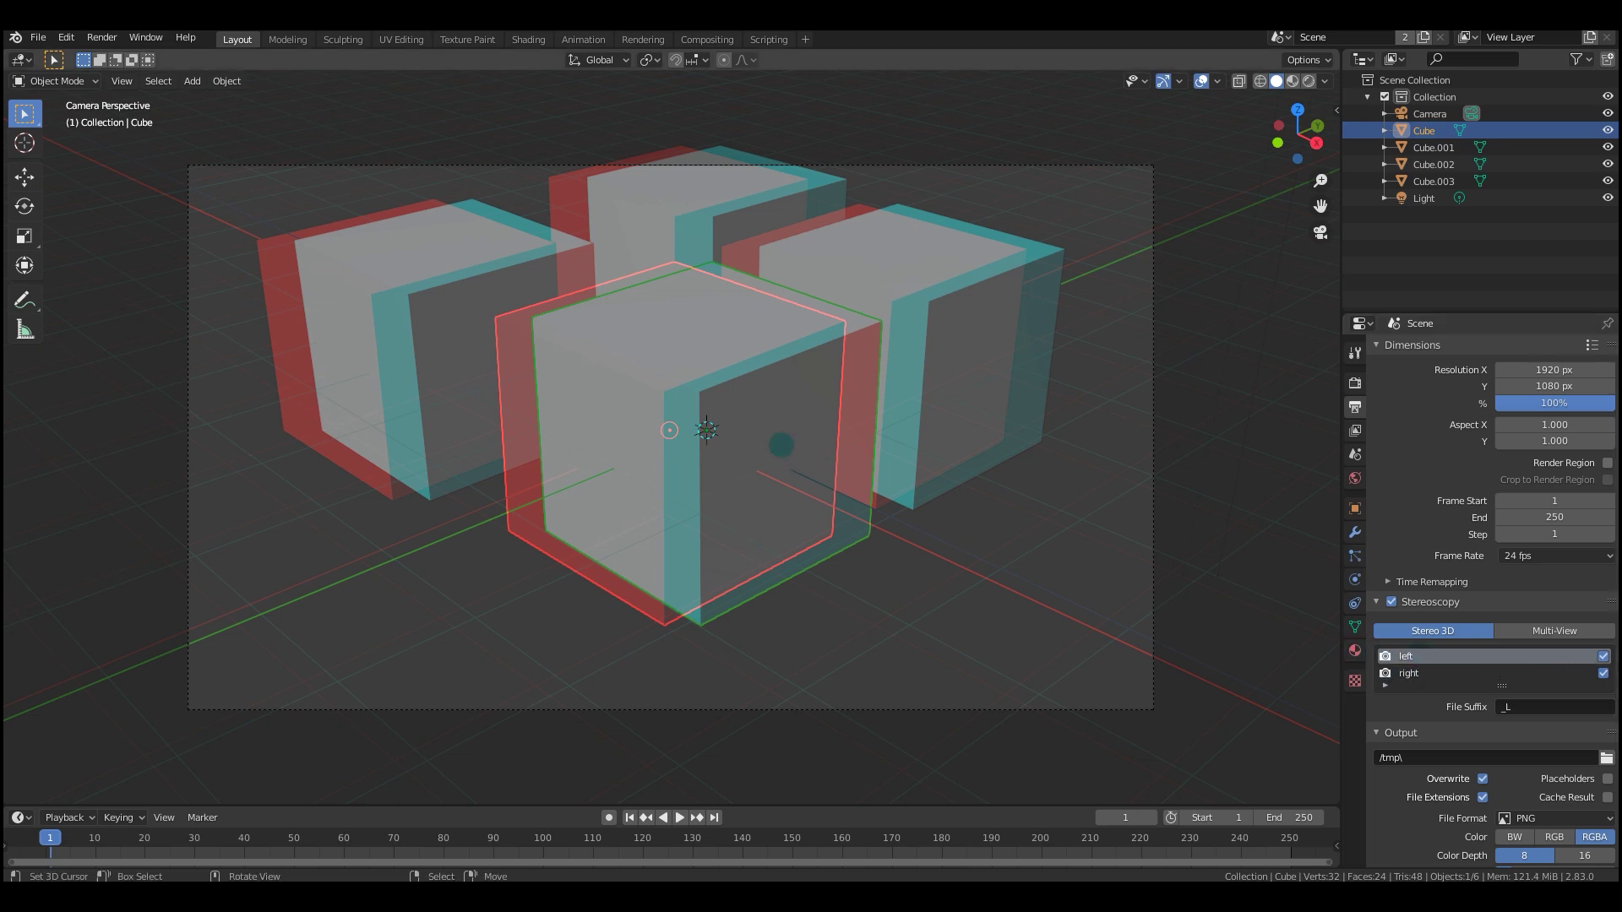
pyautogui.click(21, 59)
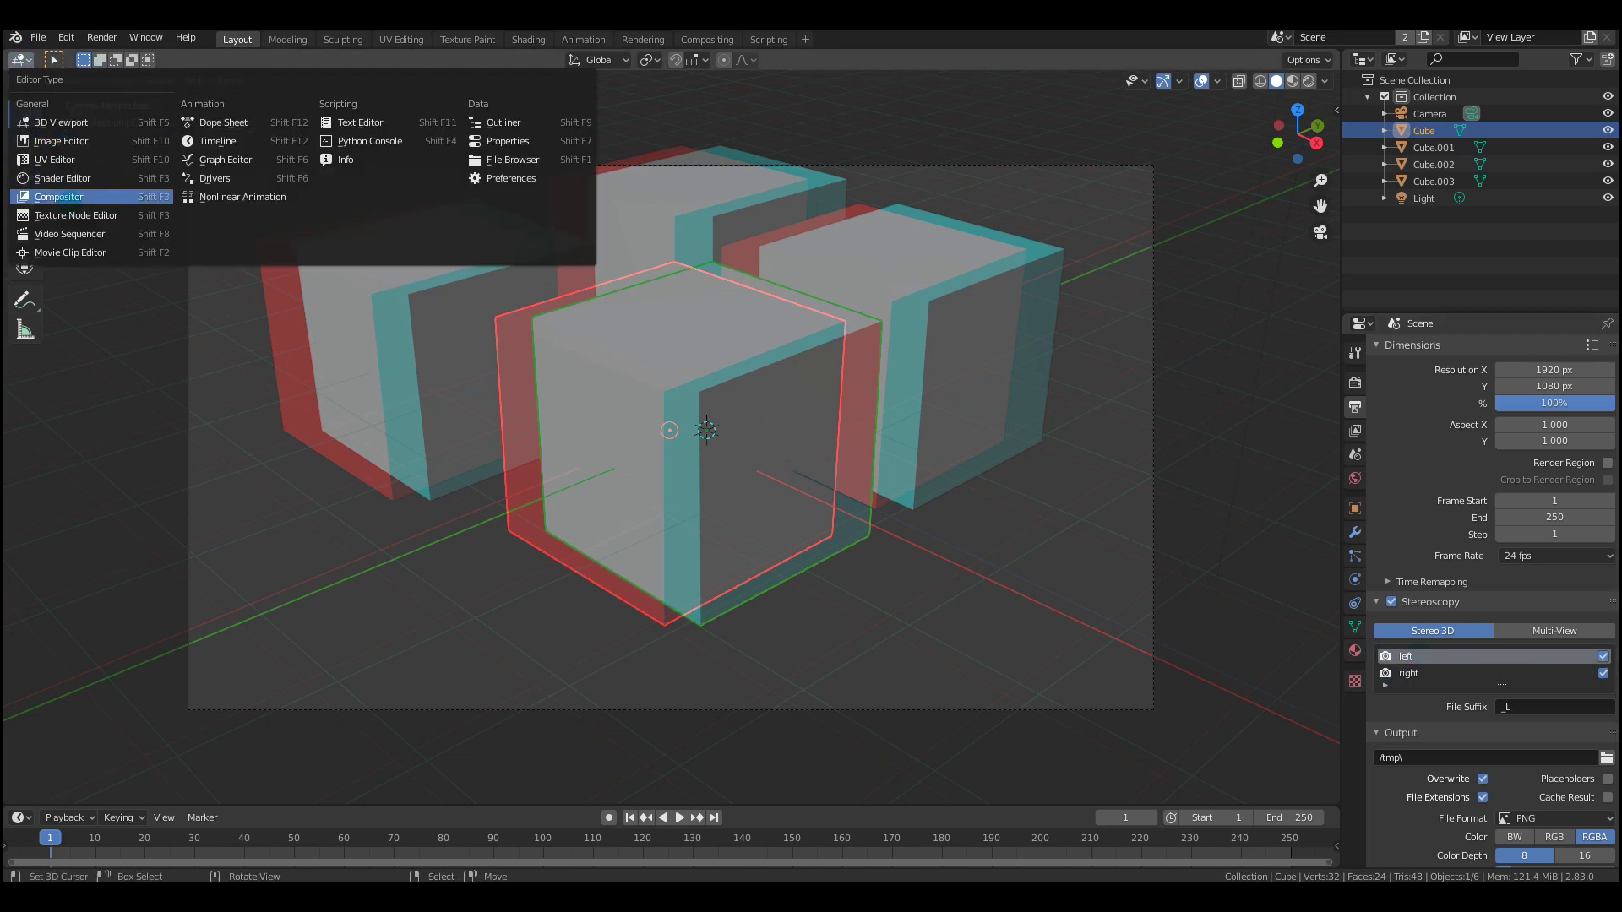
pyautogui.click(61, 196)
# Rearrange the Switch View and Viewer nodes.
pyautogui.moveTo(600, 346); pyautogui.dragTo(598, 324)
pyautogui.moveTo(861, 287); pyautogui.dragTo(904, 310)
pyautogui.moveTo(487, 374); pyautogui.dragTo(566, 393, button='middle')
pyautogui.moveTo(564, 392); pyautogui.dragTo(512, 467)
pyautogui.moveTo(685, 348)
pyautogui.mouseDown()
pyautogui.moveTo(800, 353)
pyautogui.moveTo(723, 350)
pyautogui.moveTo(705, 366)
pyautogui.mouseUp()
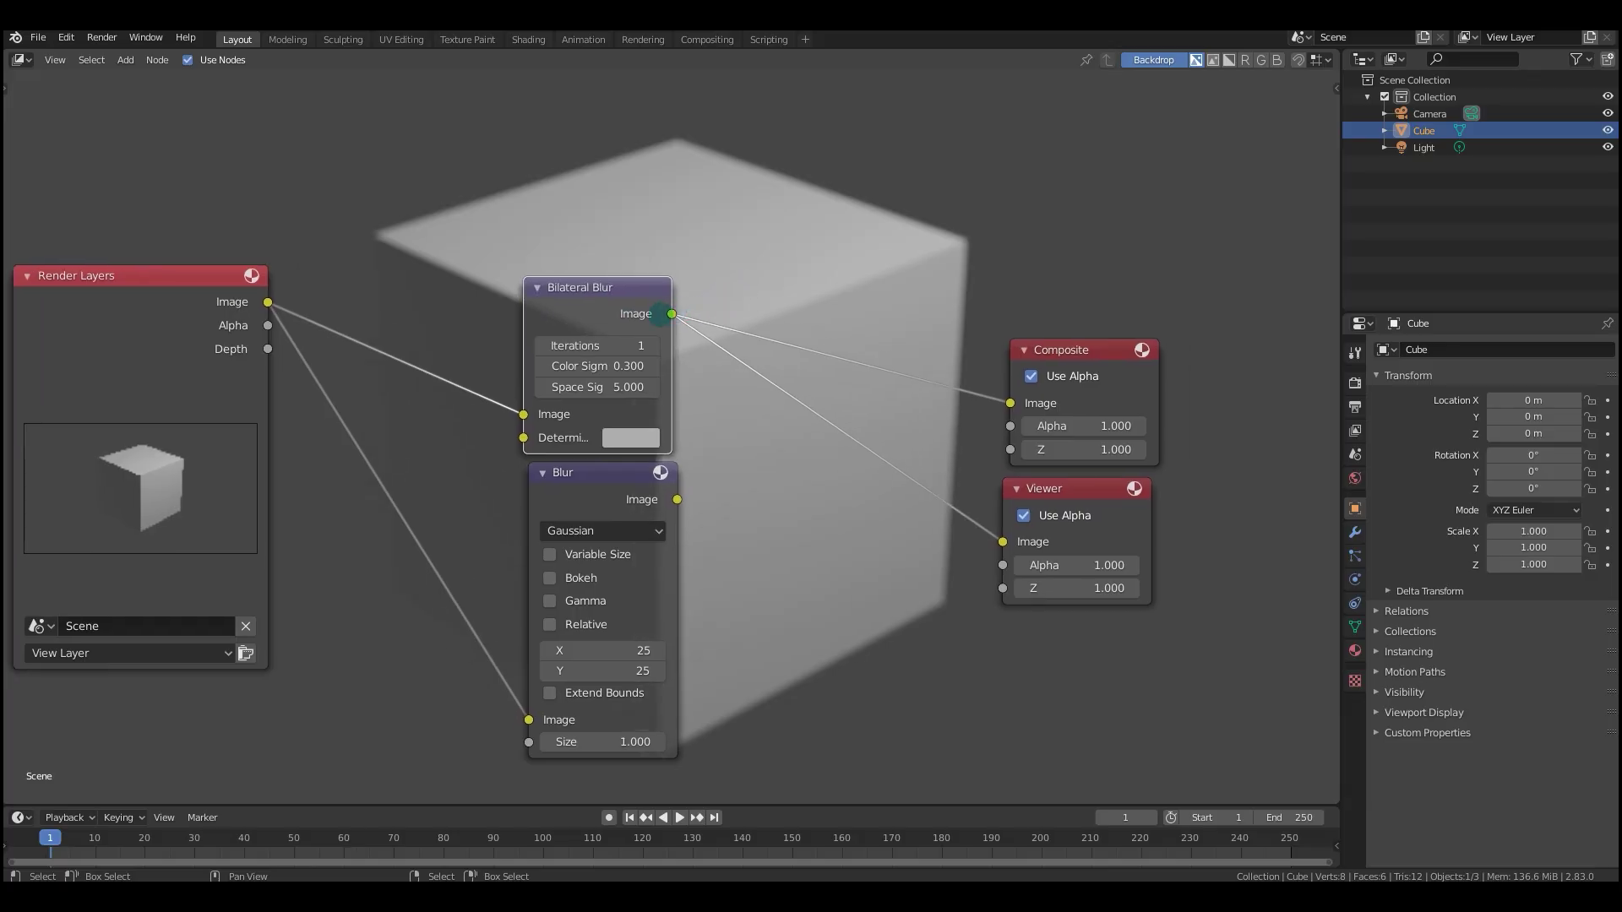
# Preview the Blur and Bilateral Blur nodes through the Viewer, keep Blur connected, and shift Bilateral Blur slightly up and right.
pyautogui.moveTo(754, 306); pyautogui.dragTo(644, 332, button='middle')
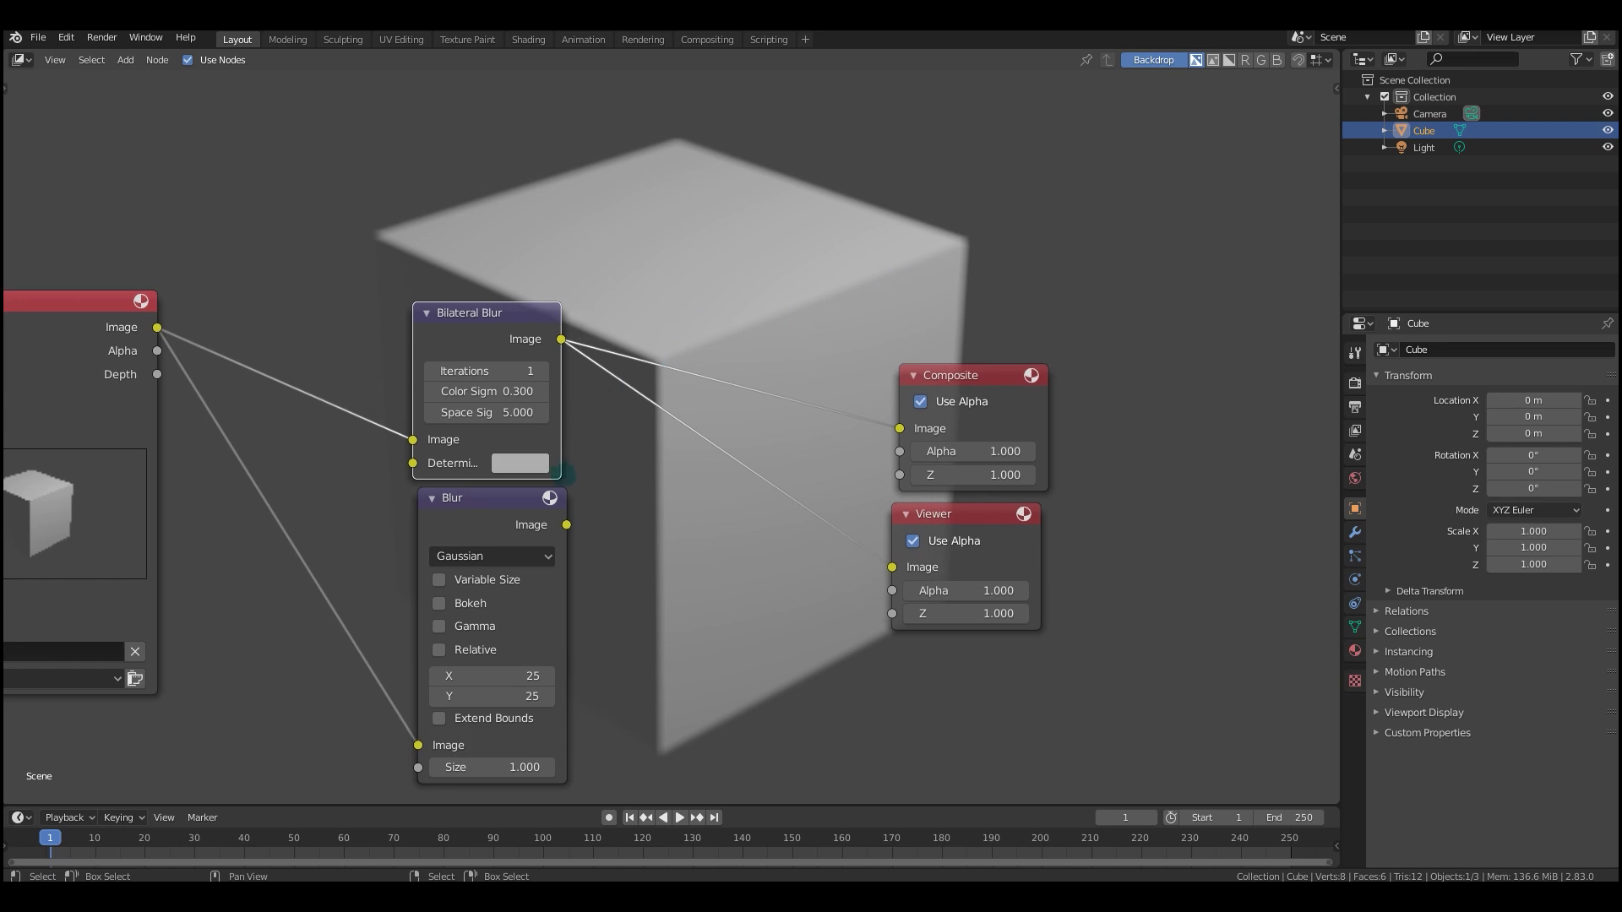
pyautogui.keyDown('ctrl'); pyautogui.keyDown('shift'); pyautogui.click(497, 516); pyautogui.keyUp('shift'); pyautogui.keyUp('ctrl')
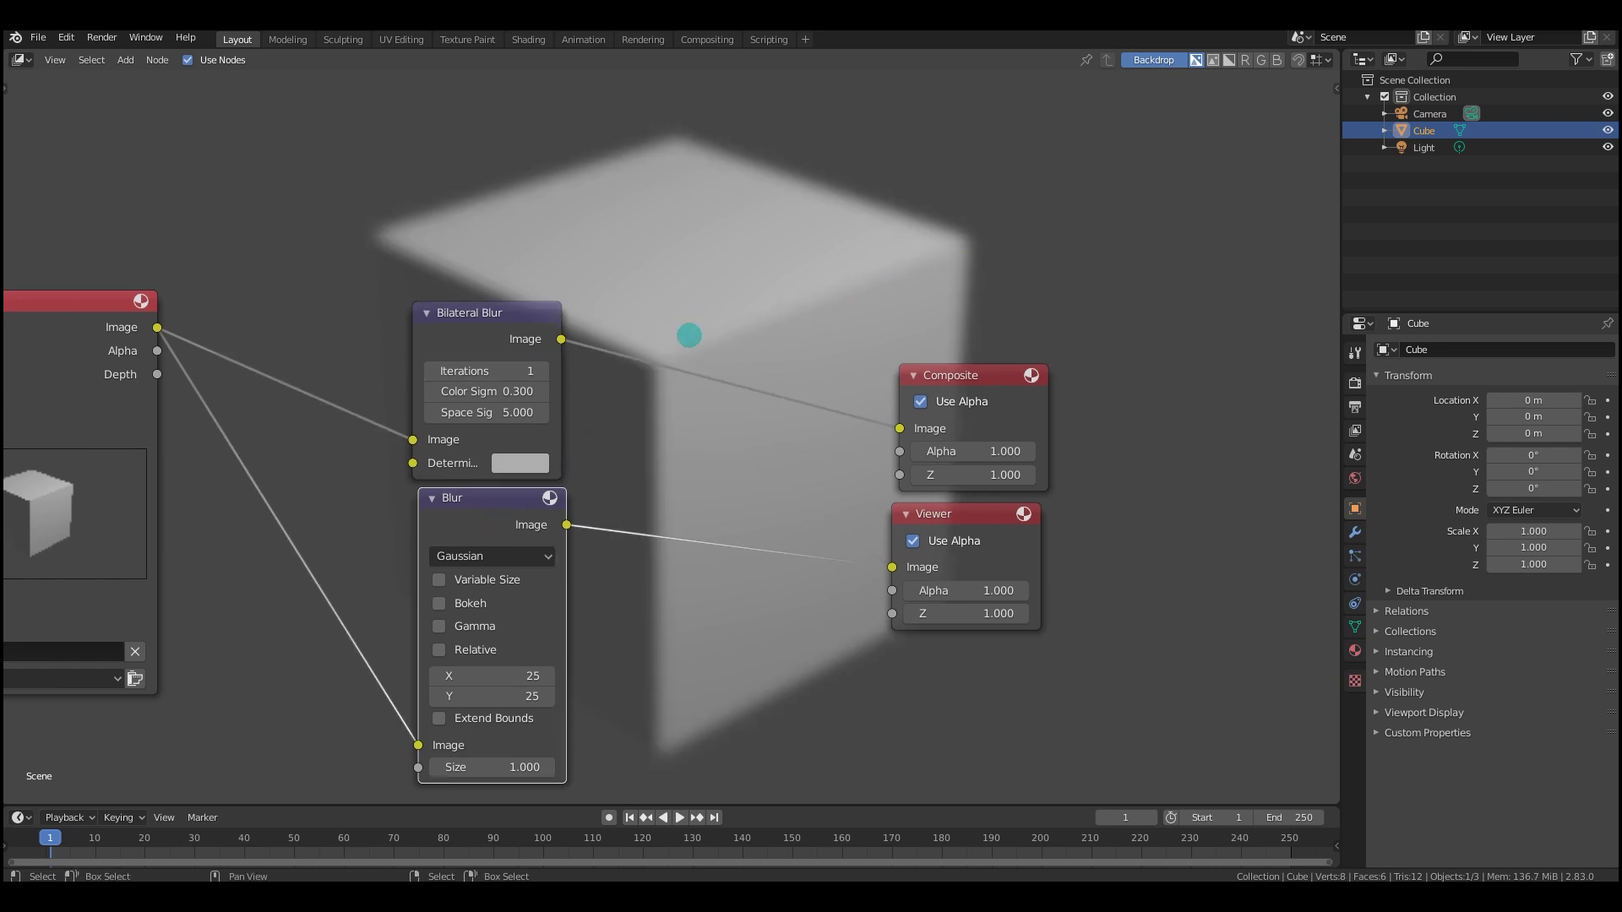
pyautogui.keyDown('ctrl'); pyautogui.keyDown('shift'); pyautogui.click(512, 325); pyautogui.keyUp('shift'); pyautogui.keyUp('ctrl')
pyautogui.click(543, 372)
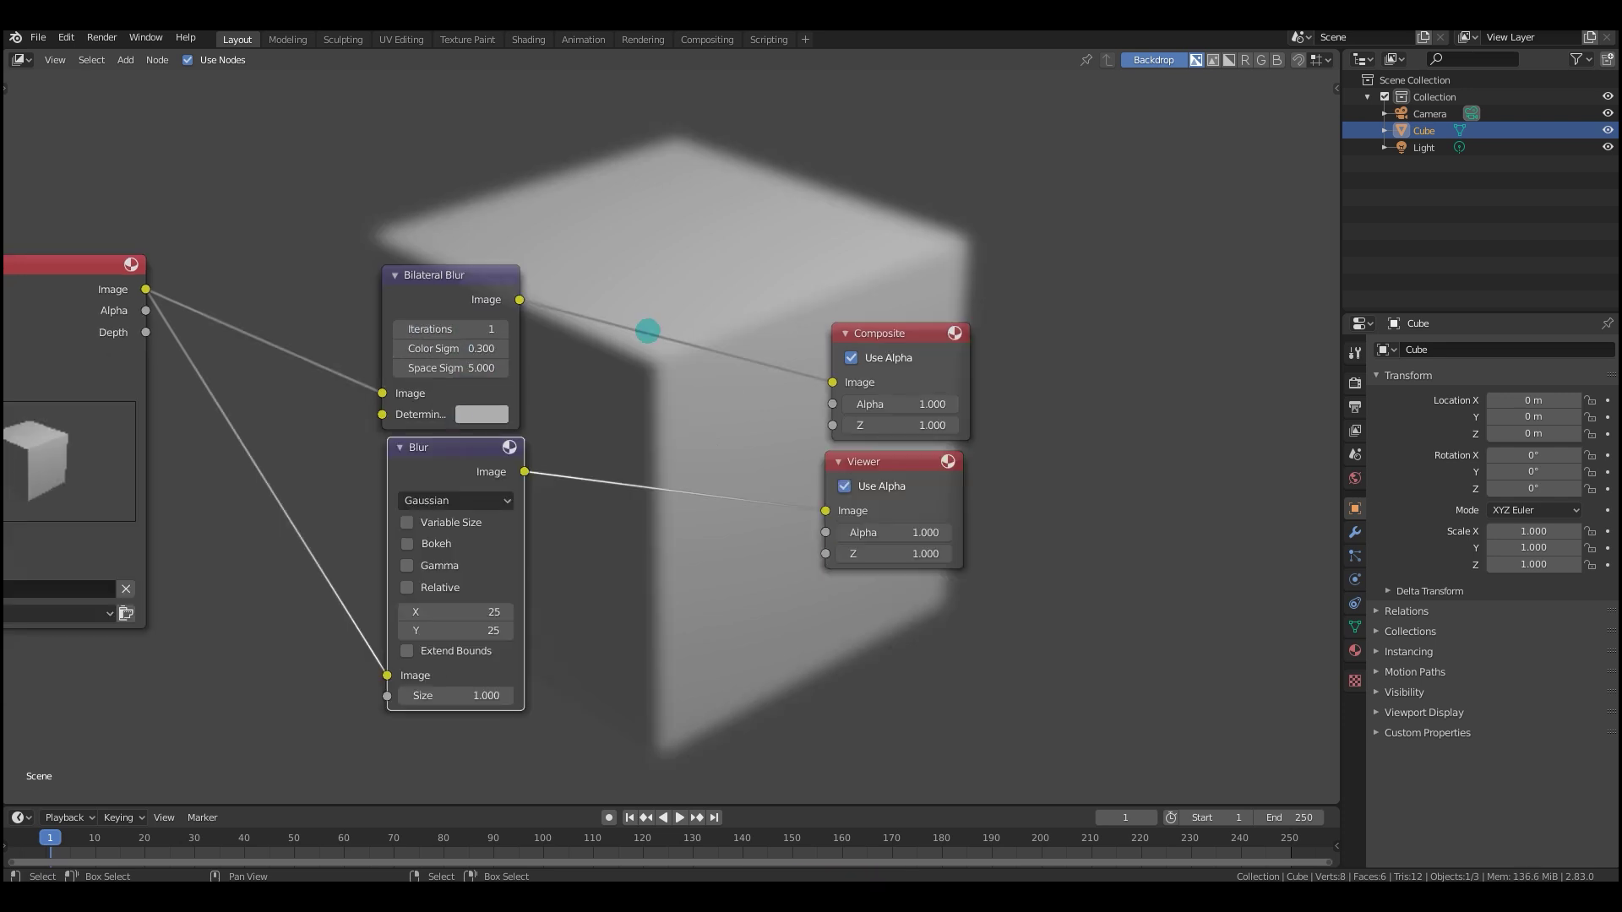
pyautogui.moveTo(648, 331)
pyautogui.mouseDown(button='middle')
pyautogui.moveTo(645, 366)
pyautogui.moveTo(665, 349)
pyautogui.mouseUp(button='middle')
pyautogui.moveTo(760, 376)
pyautogui.mouseDown(button='middle')
pyautogui.moveTo(818, 352)
pyautogui.moveTo(772, 375)
pyautogui.mouseUp(button='middle')
pyautogui.moveTo(876, 362); pyautogui.dragTo(921, 363, button='middle')
pyautogui.scroll(1, 545, 402)
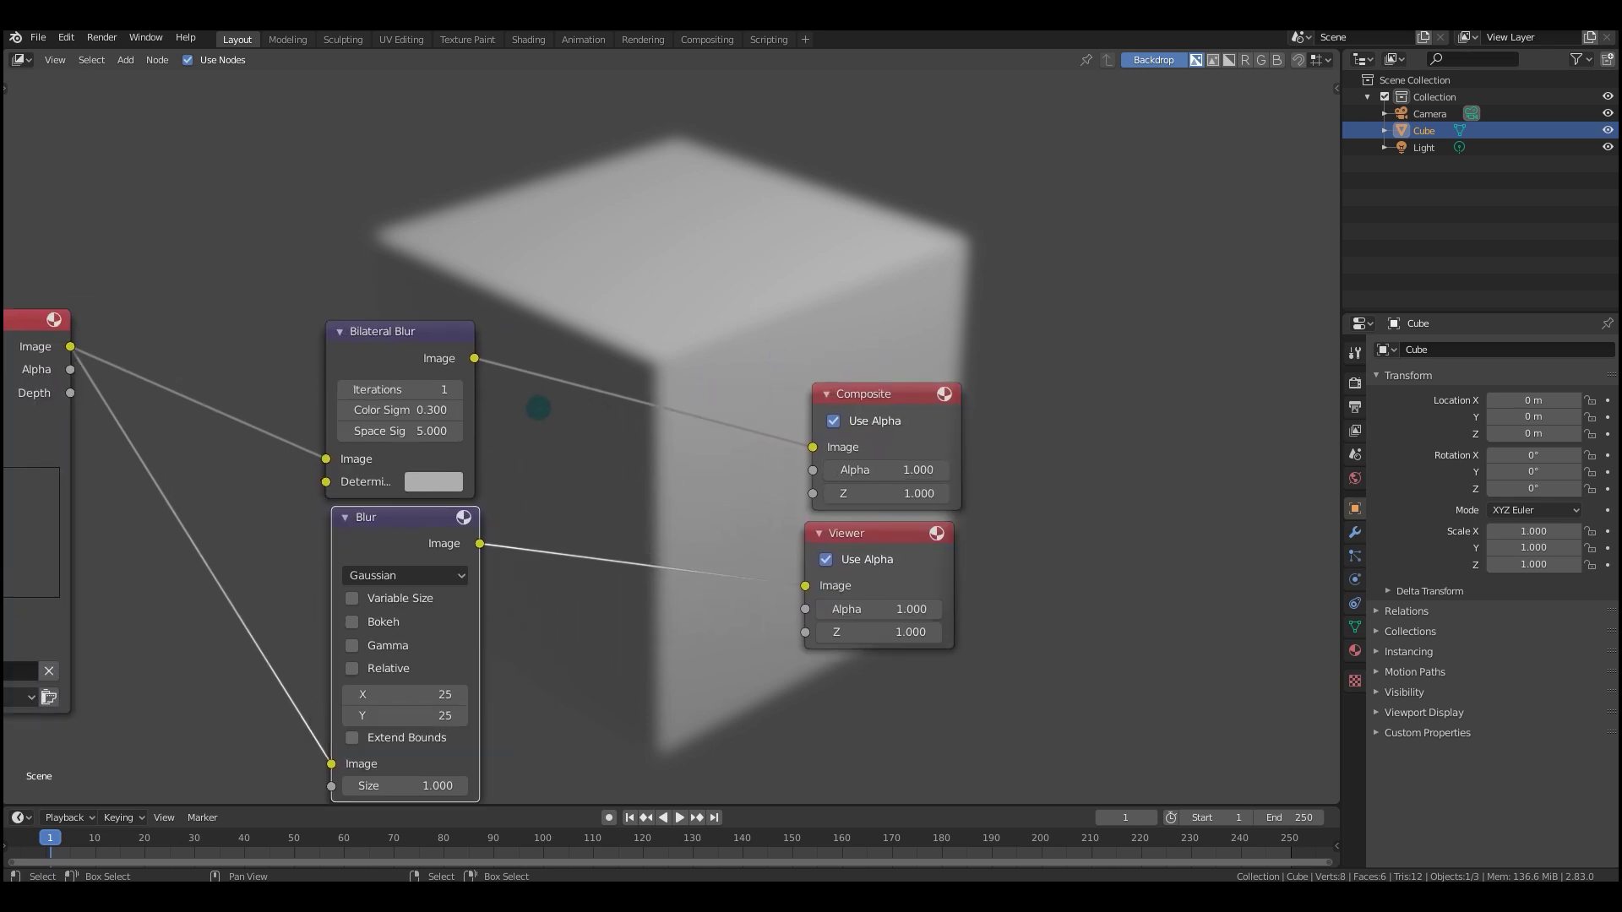
pyautogui.moveTo(420, 354); pyautogui.dragTo(434, 347)
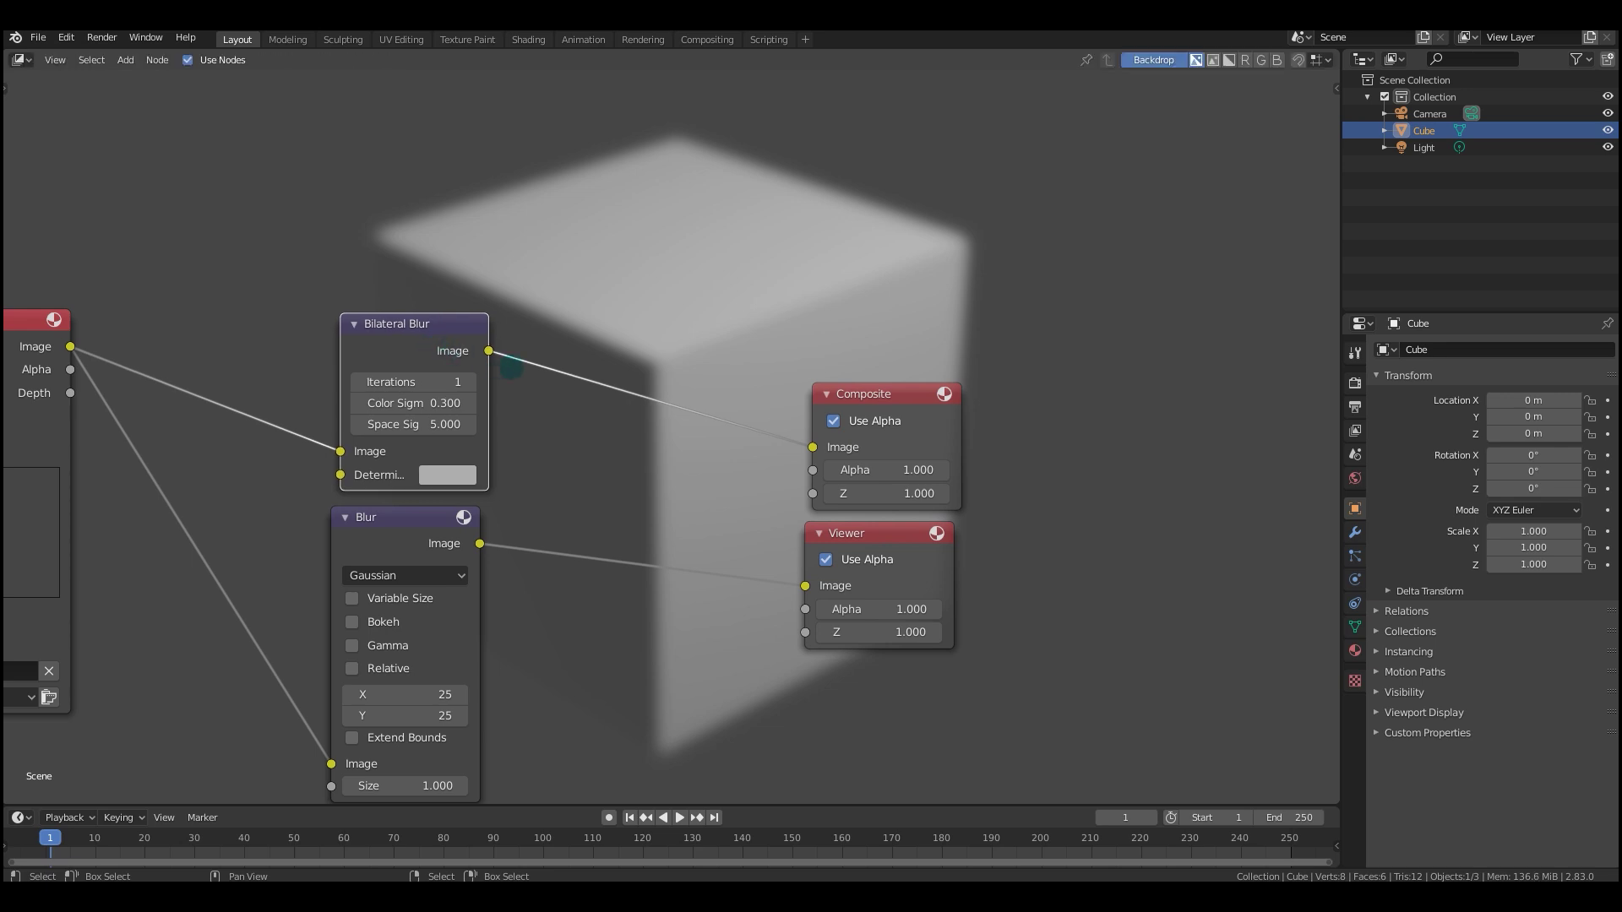
# Try X blur sizes of 100 and 200 on the Blur node.
pyautogui.moveTo(382, 448); pyautogui.dragTo(447, 385, button='middle')
pyautogui.moveTo(579, 489); pyautogui.dragTo(386, 483, button='middle')
pyautogui.click(292, 620)
pyautogui.write('10')
pyautogui.press('Return')
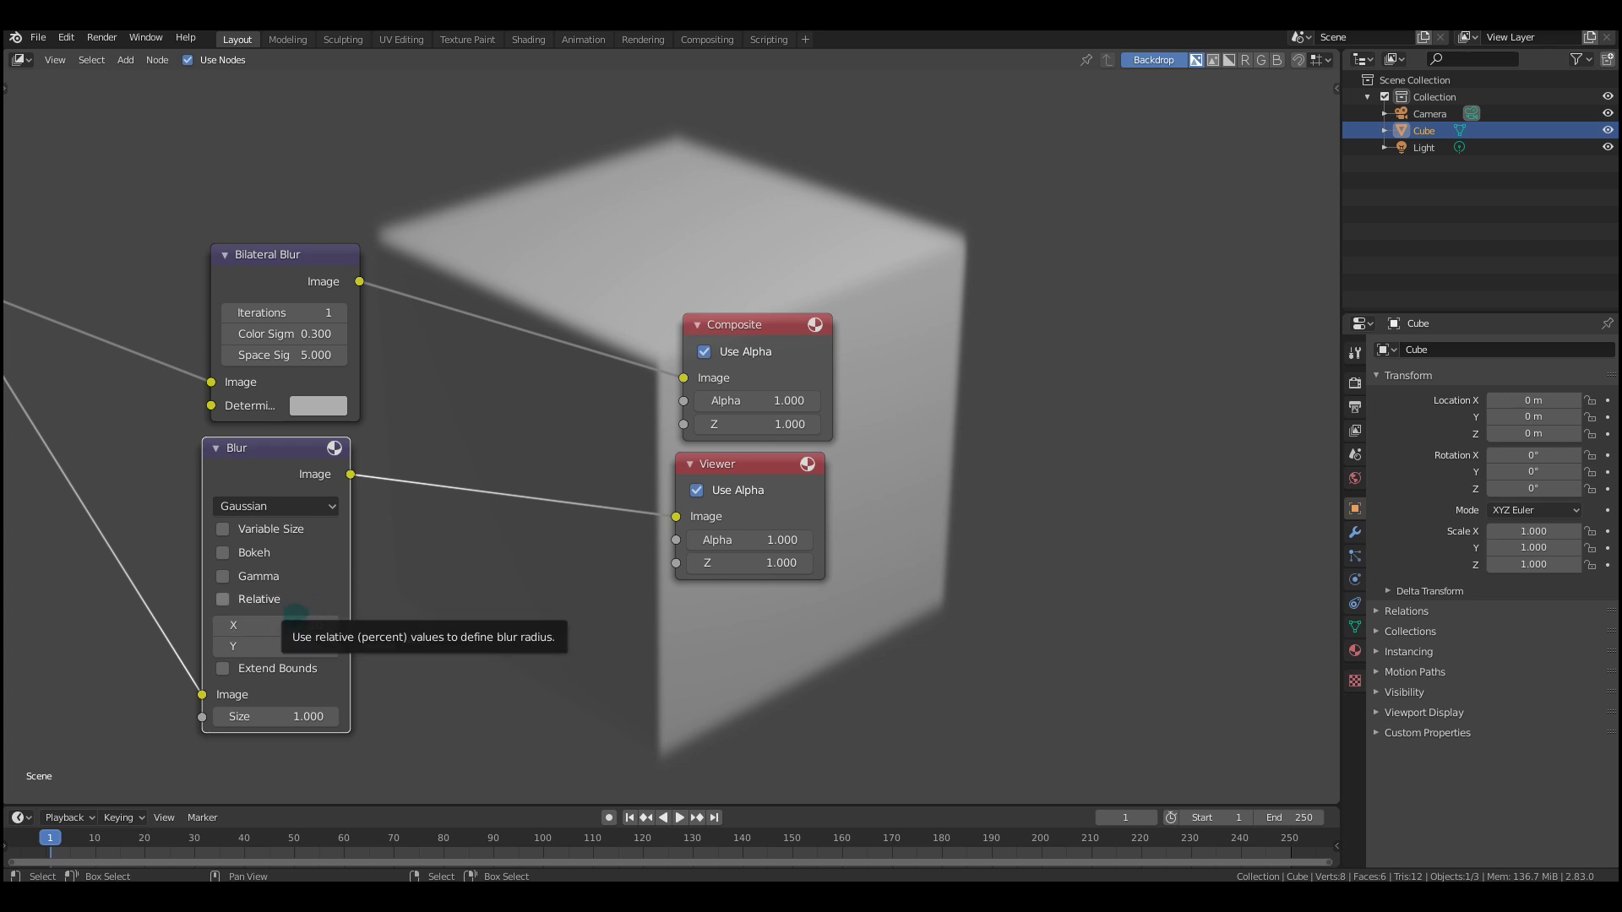
pyautogui.doubleClick(292, 625)
pyautogui.write('00')
pyautogui.press('Return')
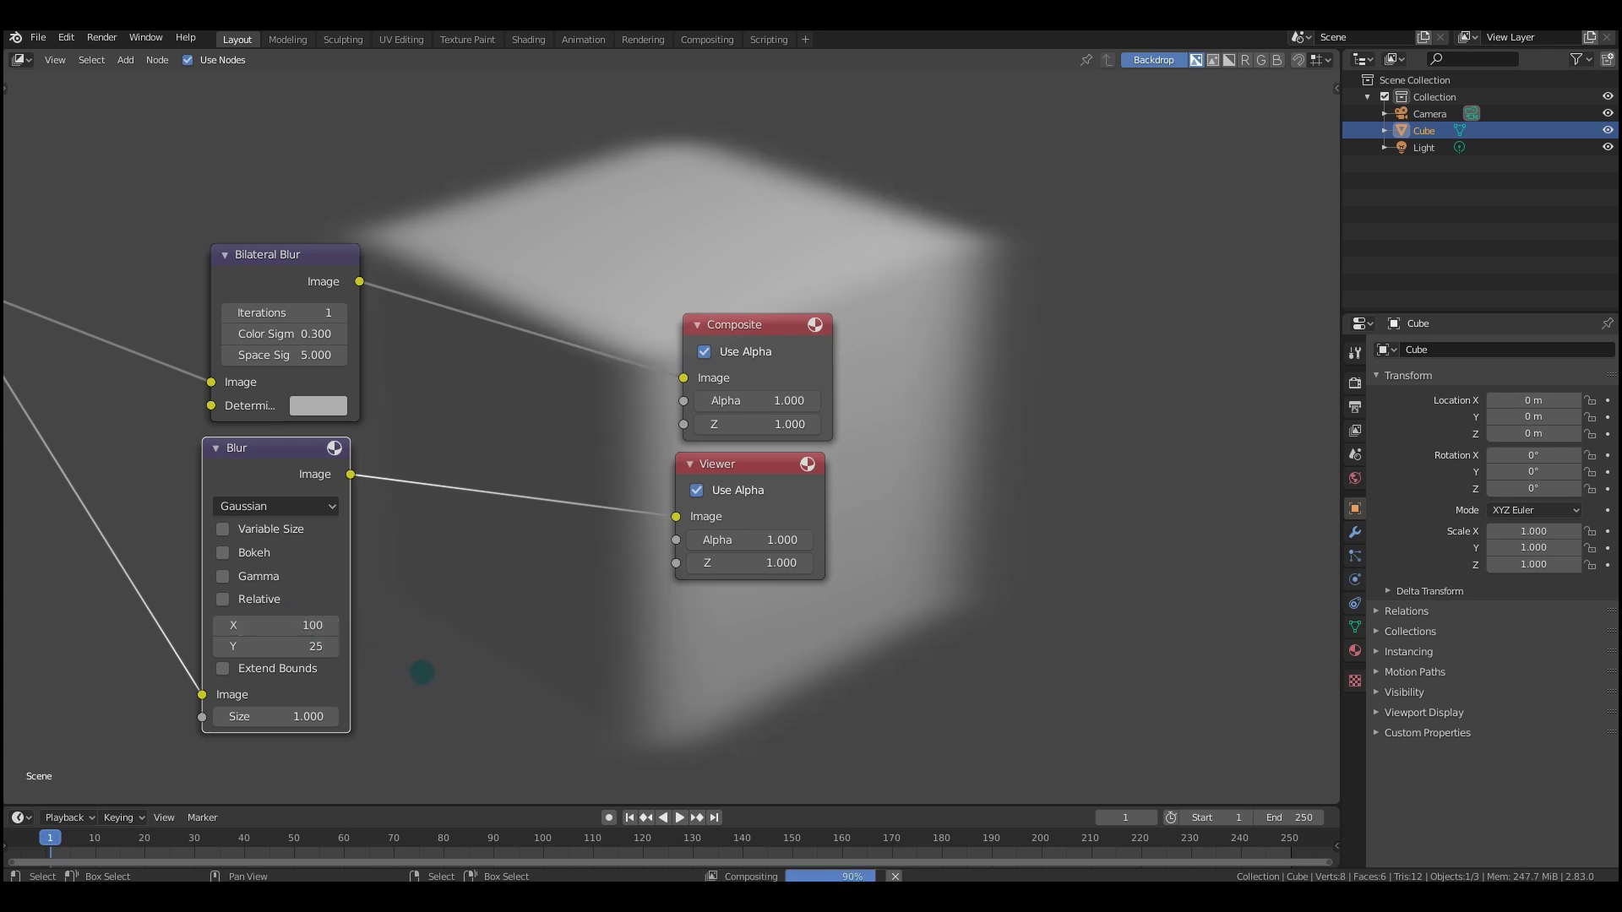
pyautogui.doubleClick(265, 623)
pyautogui.write('200')
pyautogui.press('Return')
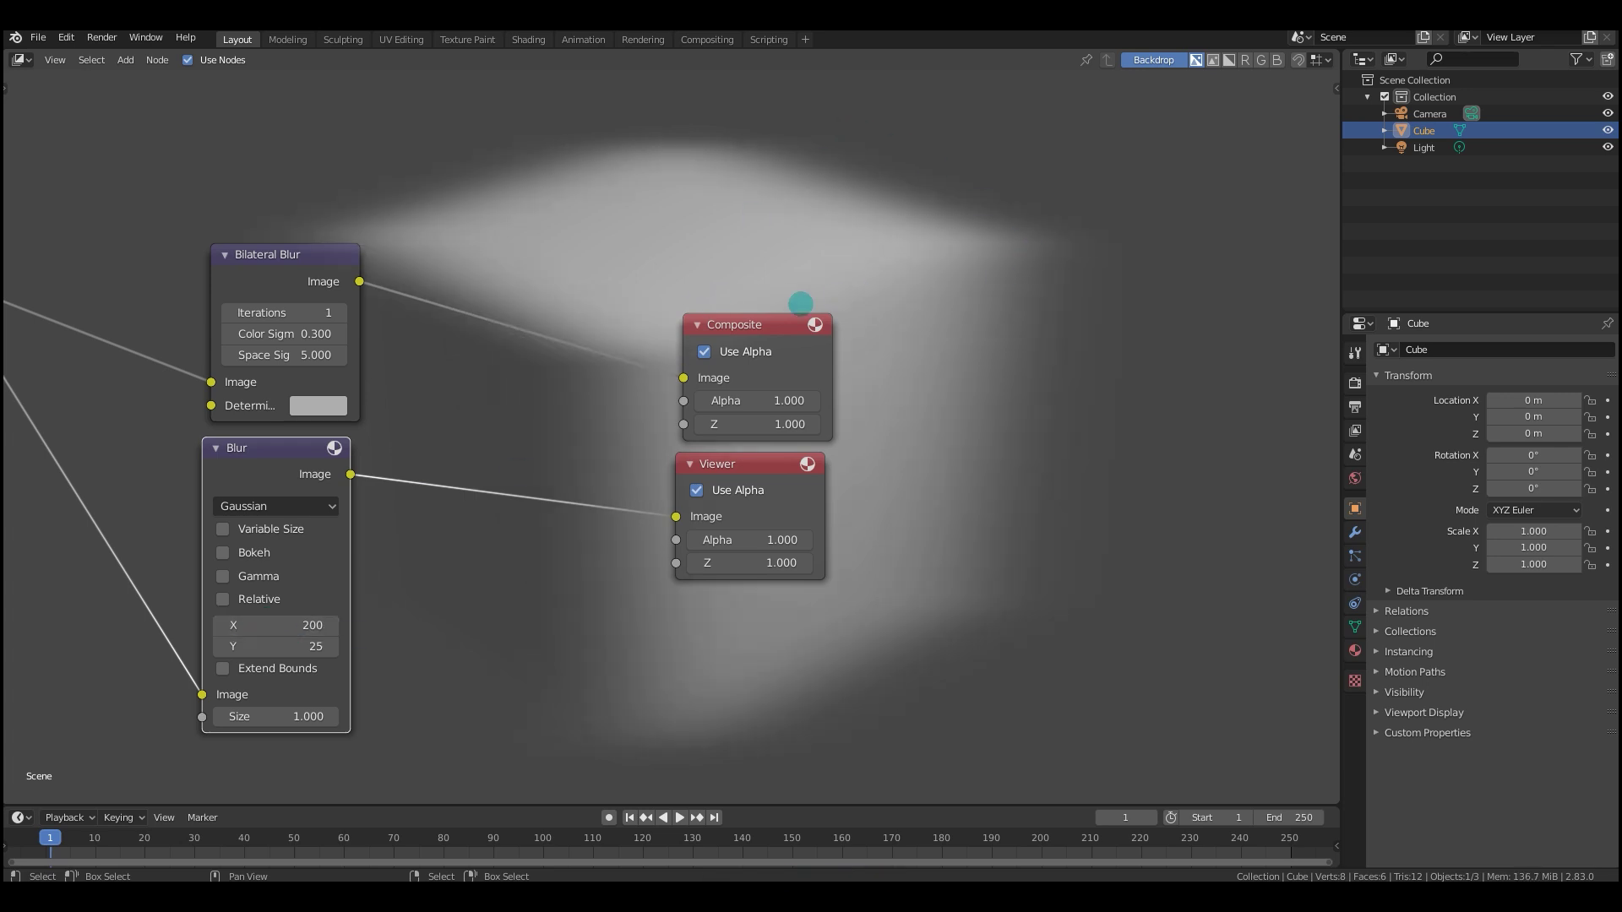
# Review the filter types available on the Blur node.
pyautogui.click(275, 506)
pyautogui.click(275, 506)
pyautogui.click(275, 506)
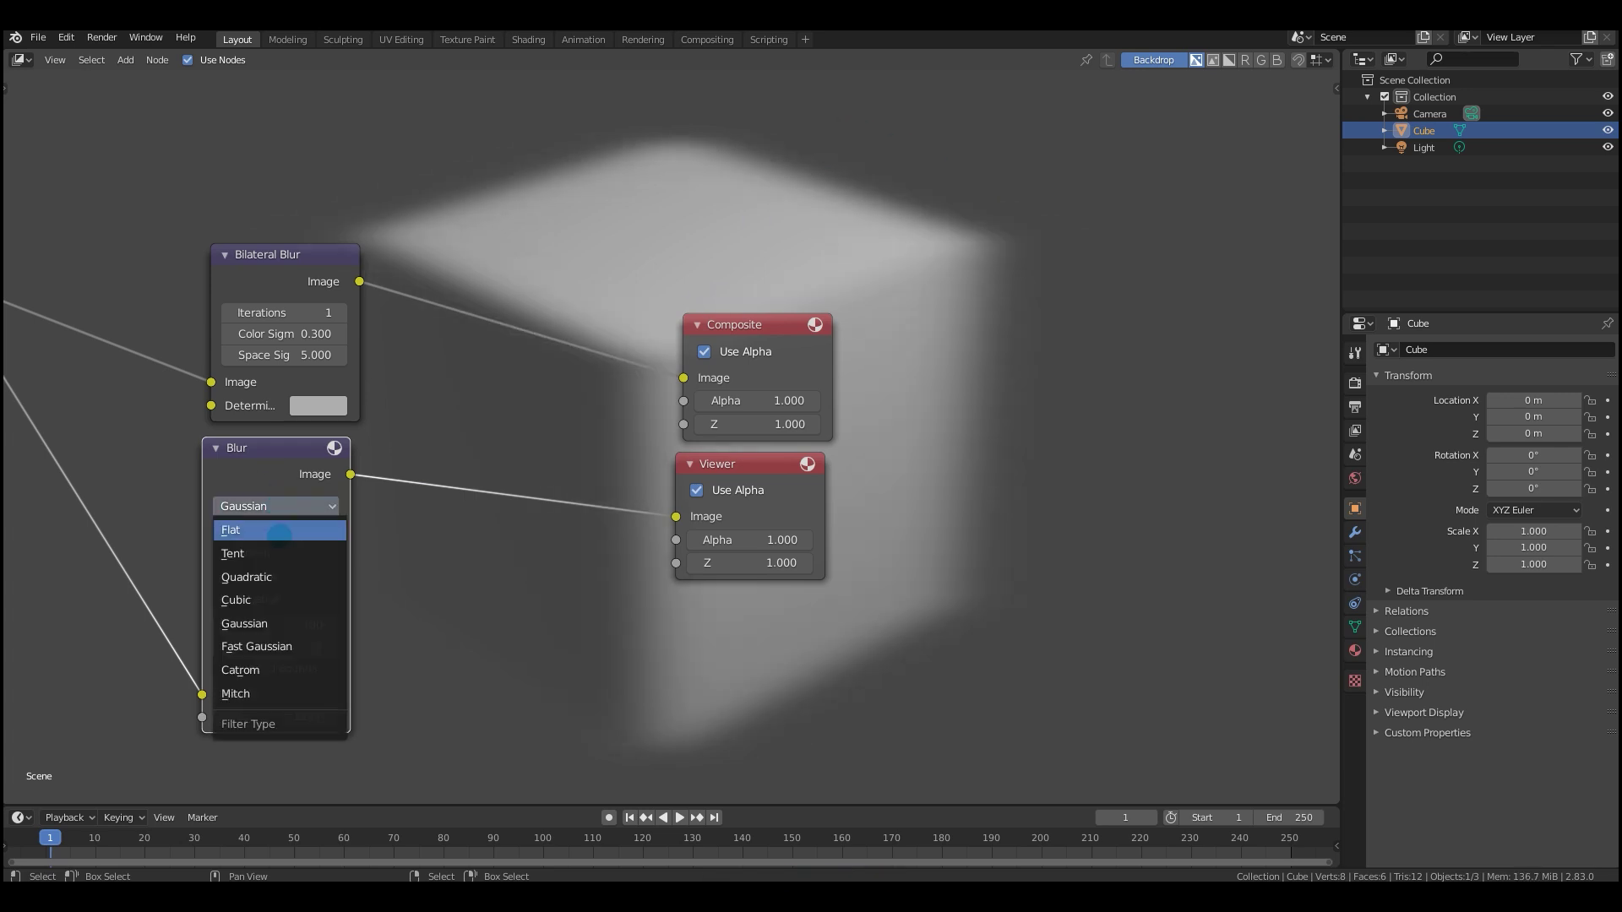
pyautogui.moveTo(285, 475); pyautogui.dragTo(293, 467)
pyautogui.click(273, 496)
pyautogui.click(275, 491)
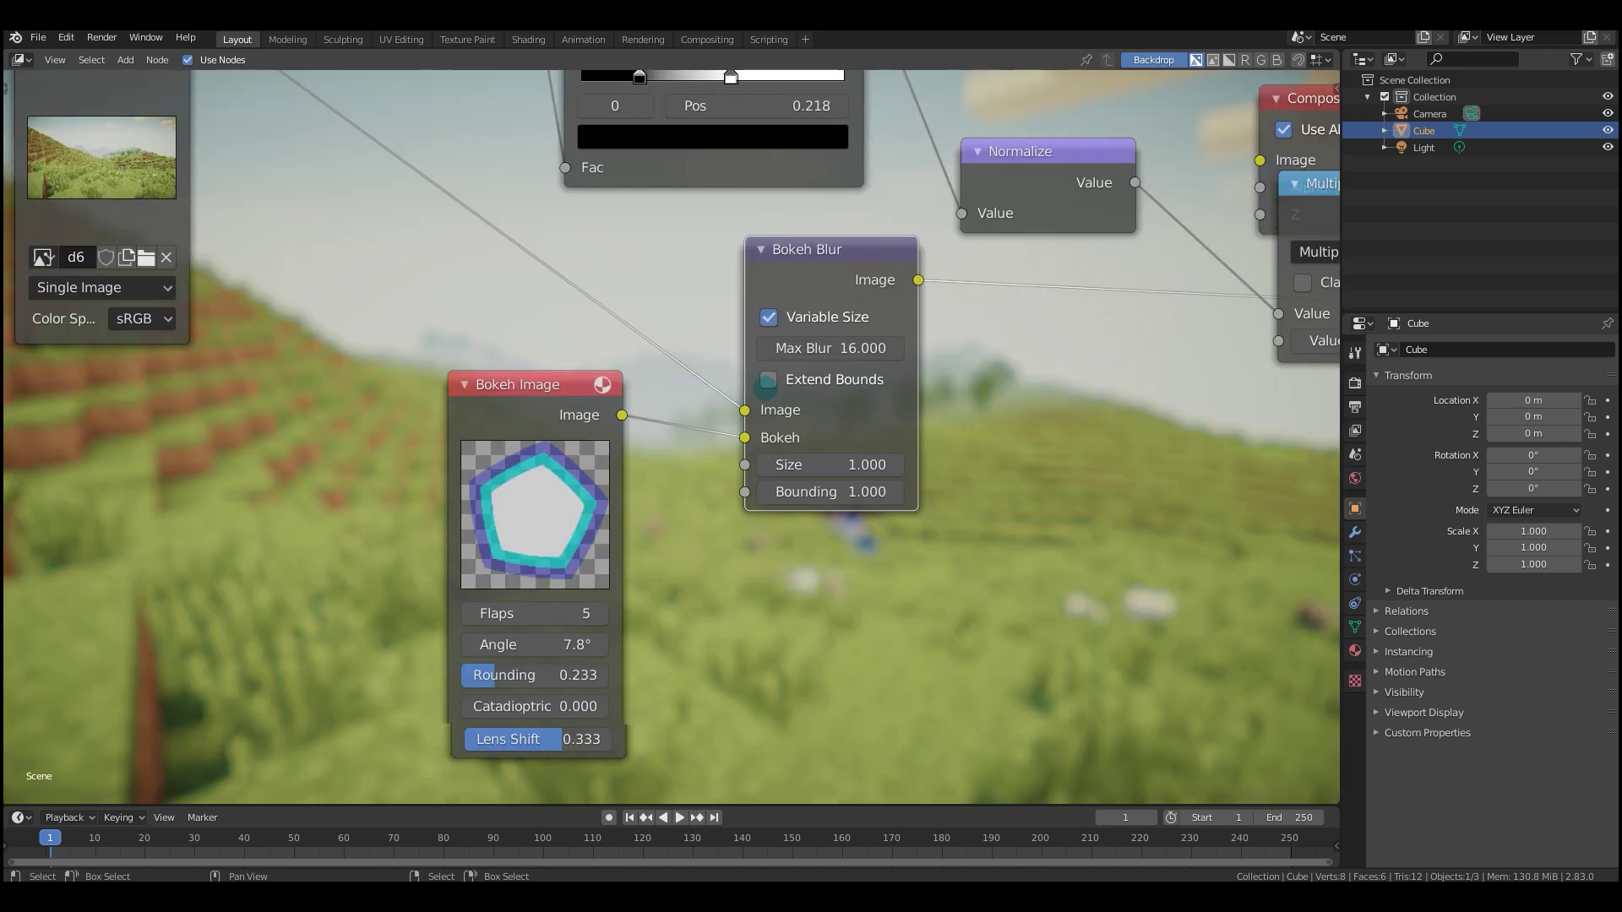
# Move the Bokeh Image node closer to the Bokeh Blur node.
pyautogui.moveTo(782, 385); pyautogui.dragTo(812, 388, button='middle')
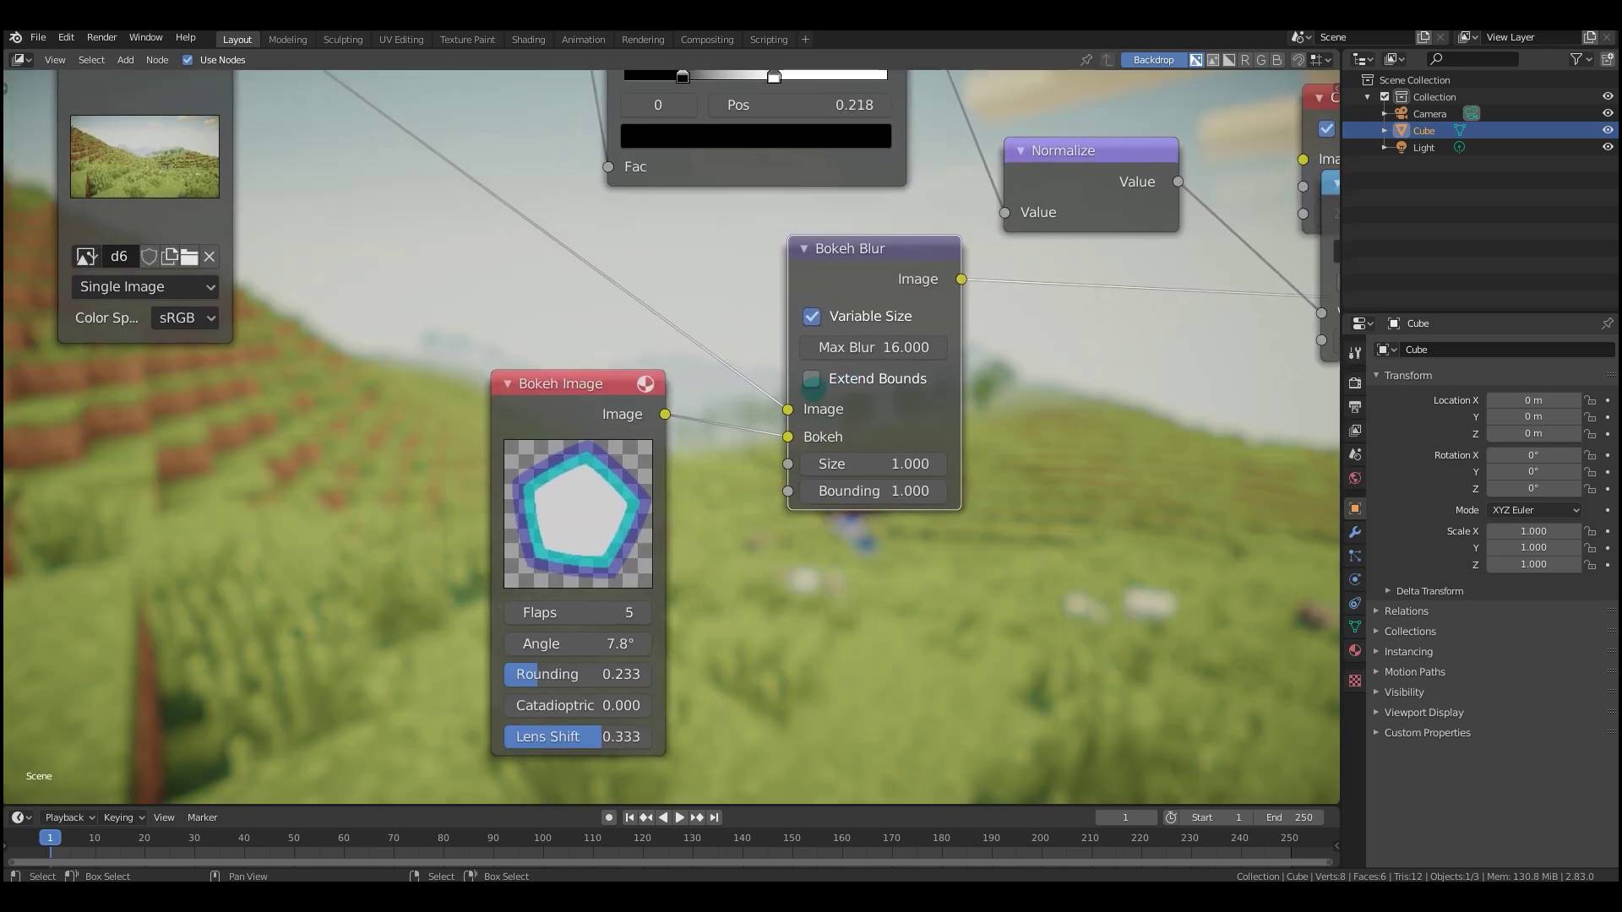
pyautogui.scroll(1, 811, 388)
pyautogui.moveTo(530, 361); pyautogui.dragTo(585, 328)
pyautogui.scroll(-1, 855, 401)
pyautogui.moveTo(896, 376); pyautogui.dragTo(890, 356, button='middle')
pyautogui.moveTo(806, 388); pyautogui.dragTo(659, 458, button='middle')
pyautogui.scroll(-1, 786, 427)
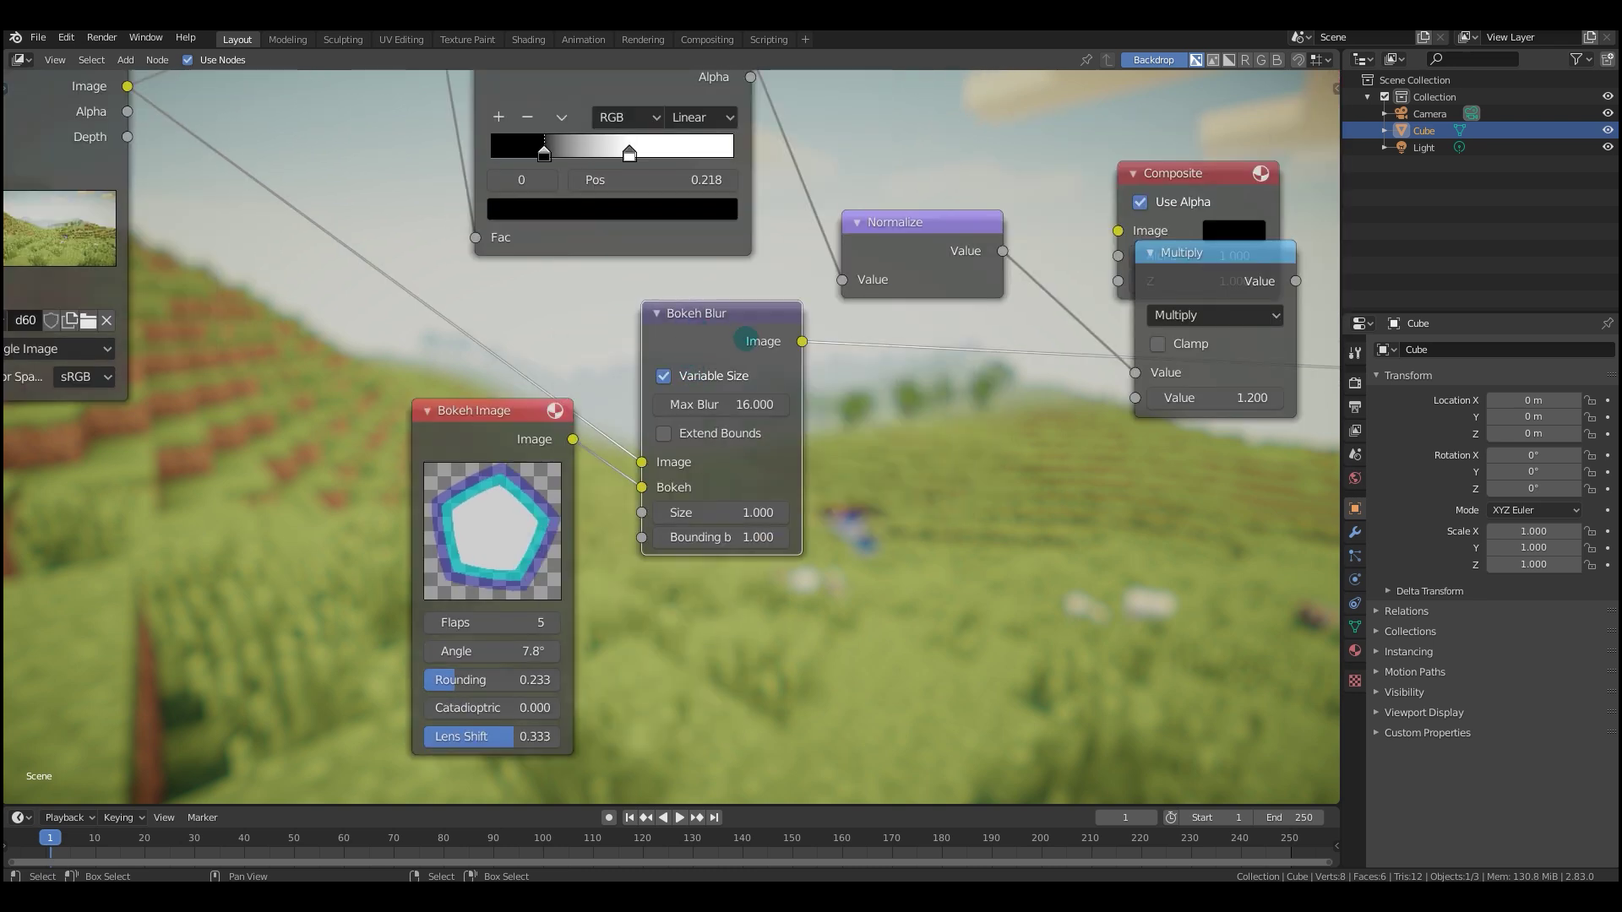
# Move the Bokeh Blur node slightly away from Bokeh Image and pull a loose link from its Size input.
pyautogui.moveTo(746, 329); pyautogui.dragTo(786, 340)
pyautogui.moveTo(700, 504); pyautogui.dragTo(691, 473, button='middle')
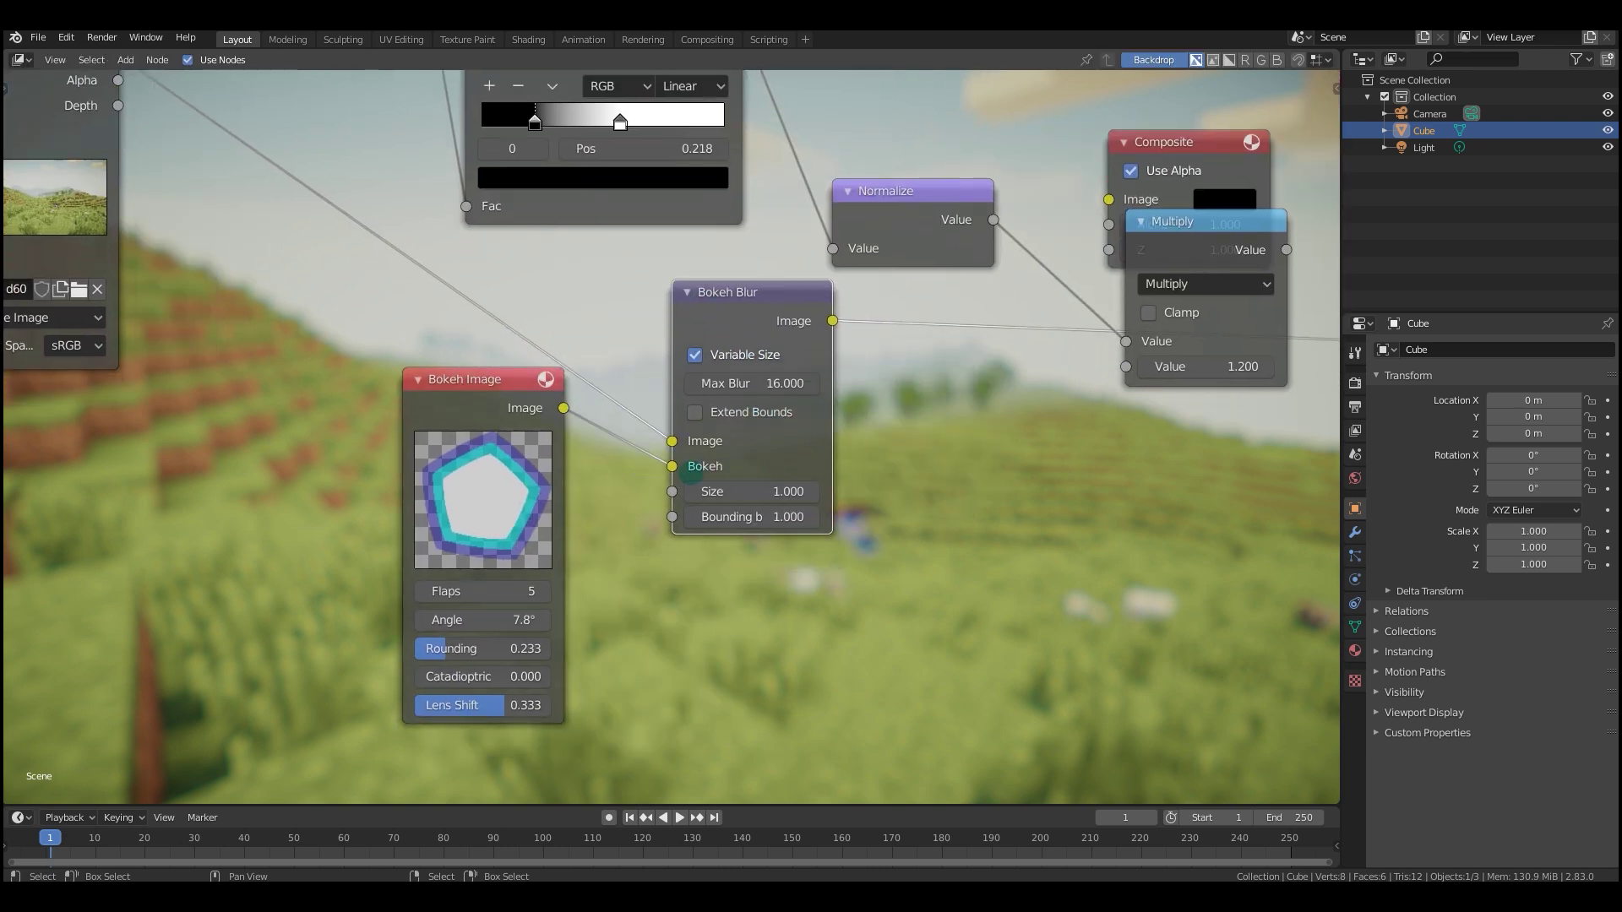
pyautogui.moveTo(672, 490); pyautogui.dragTo(625, 489)
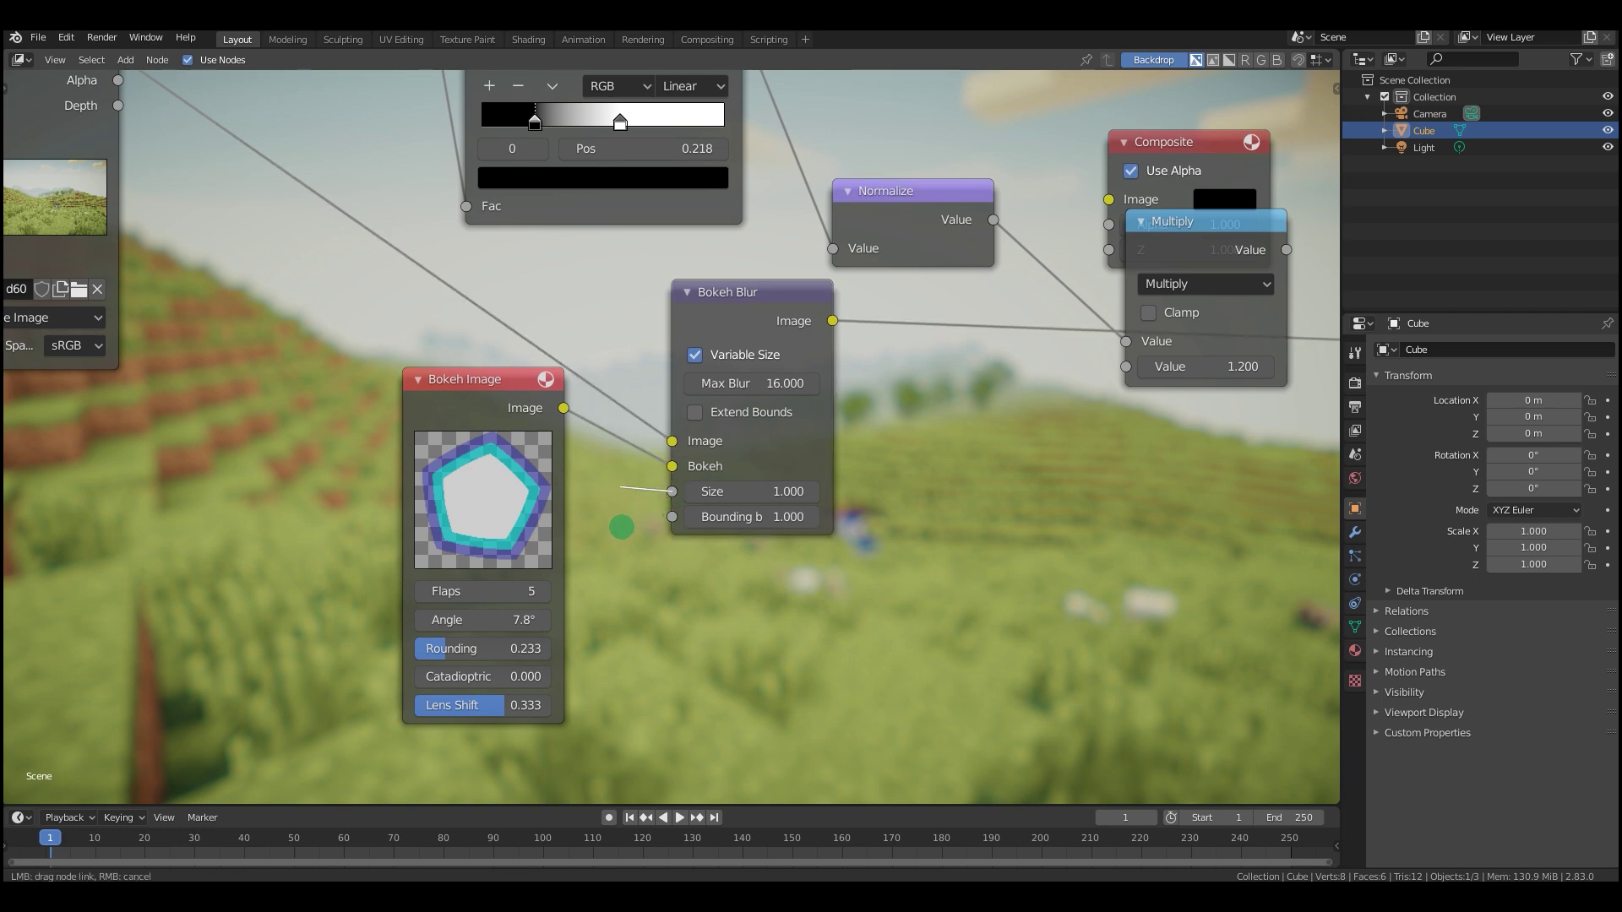
pyautogui.moveTo(751, 487); pyautogui.dragTo(750, 494)
pyautogui.moveTo(775, 495); pyautogui.dragTo(484, 499, button='middle')
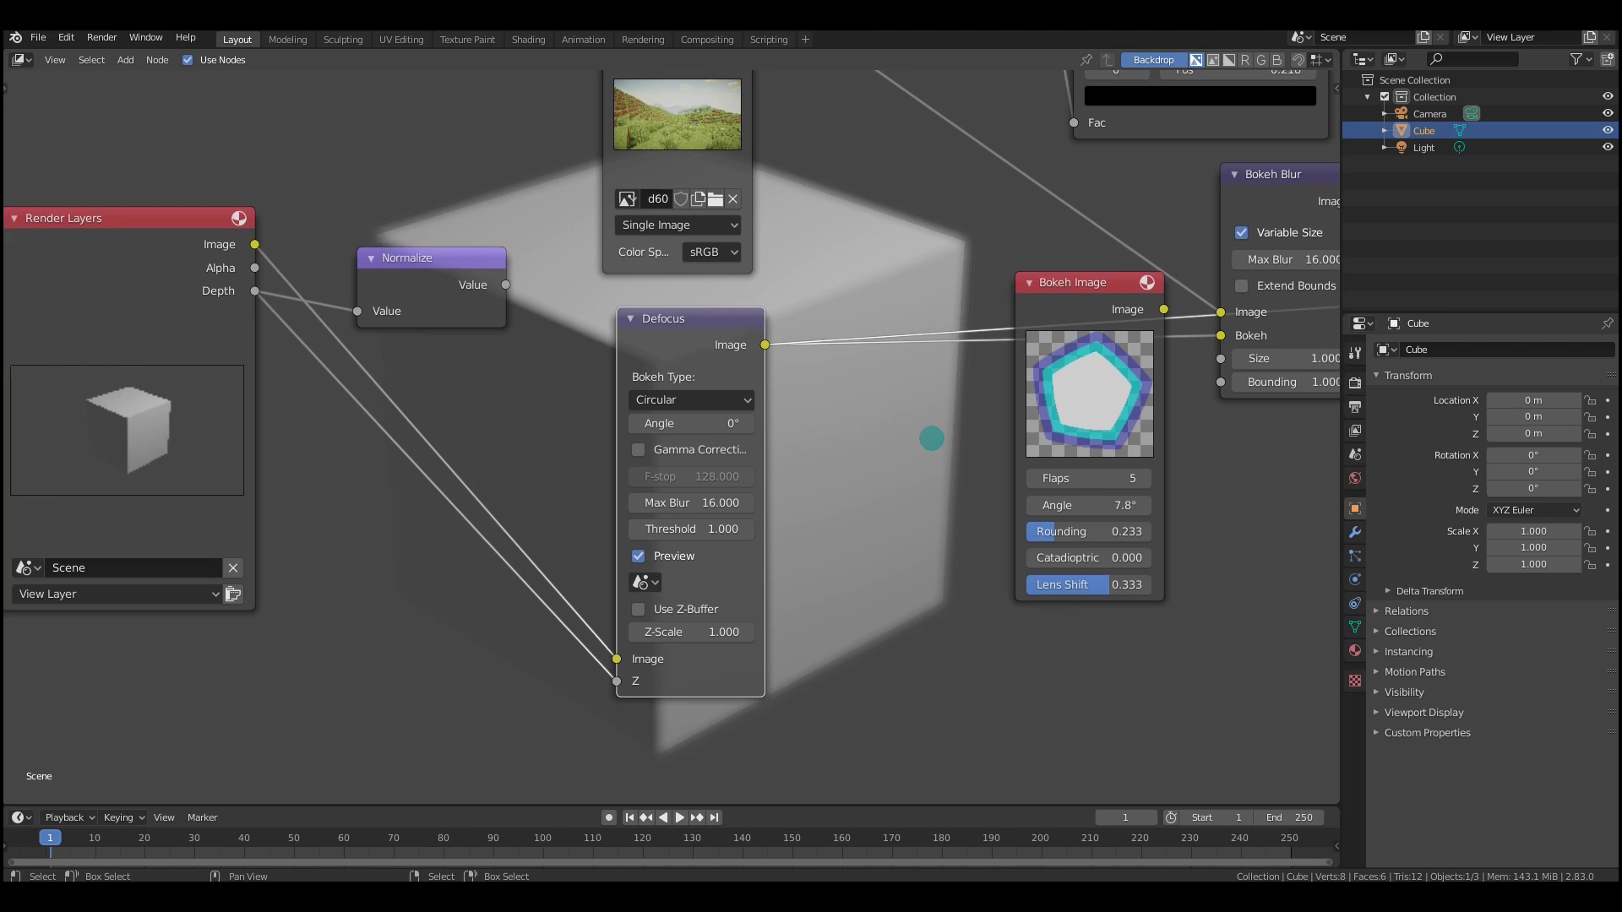
# Examine the Defocus node's settings and inputs, and the Denoise node's effect on the rendered cube.
pyautogui.moveTo(868, 439); pyautogui.dragTo(916, 464, button='middle')
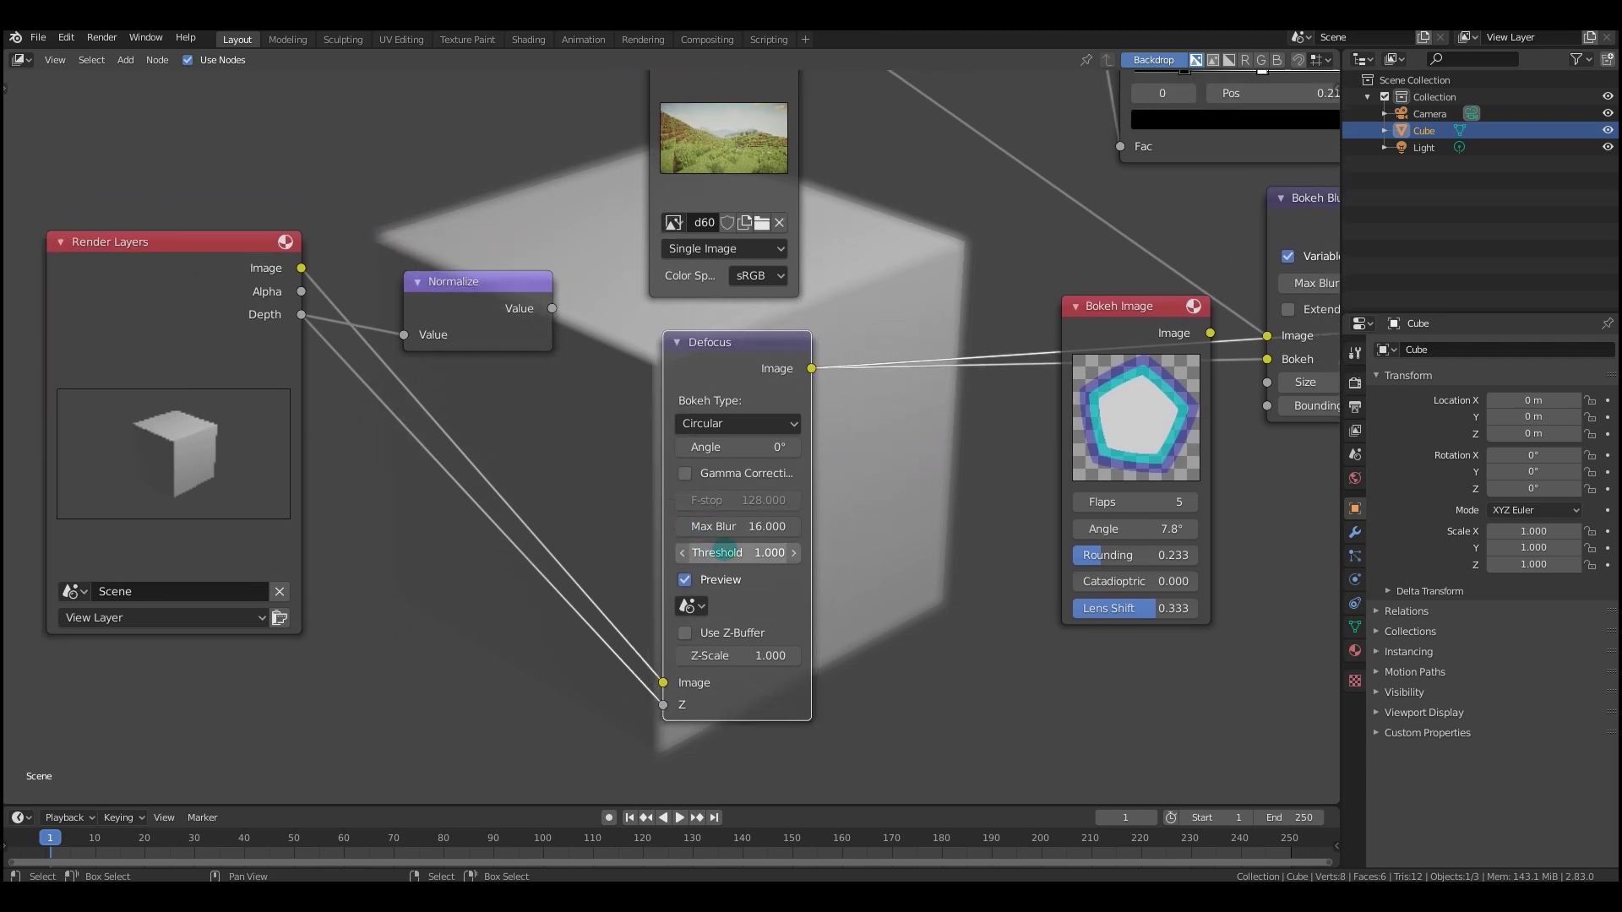
pyautogui.moveTo(724, 549); pyautogui.dragTo(766, 538, button='middle')
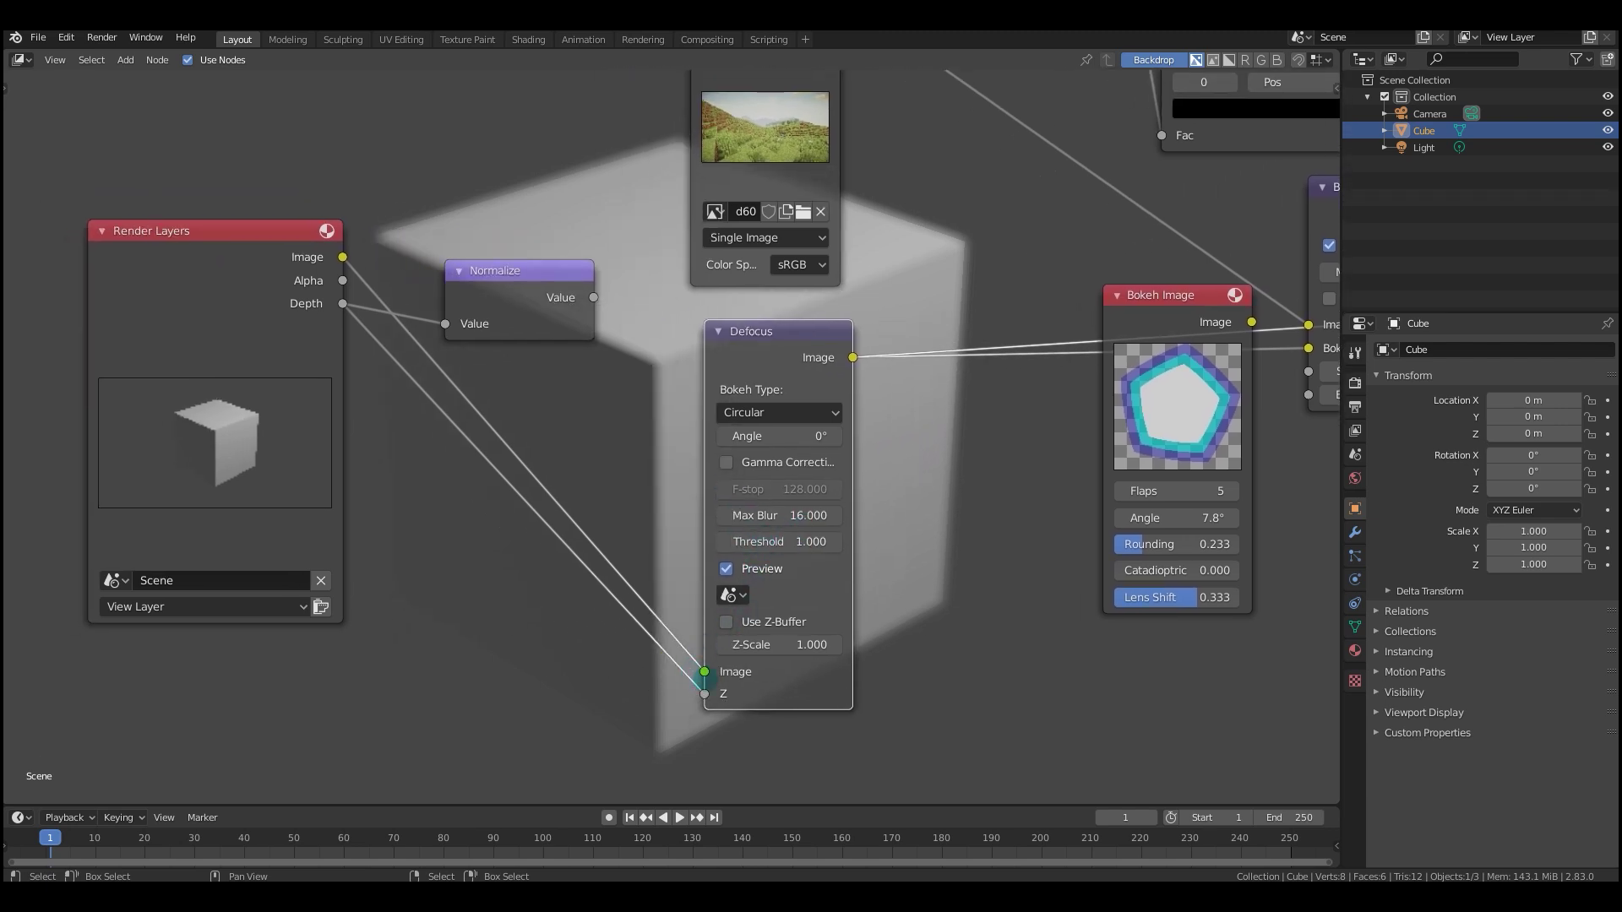
pyautogui.scroll(1, 680, 412)
pyautogui.moveTo(733, 384); pyautogui.dragTo(642, 403, button='middle')
pyautogui.moveTo(769, 539); pyautogui.dragTo(763, 489, button='middle')
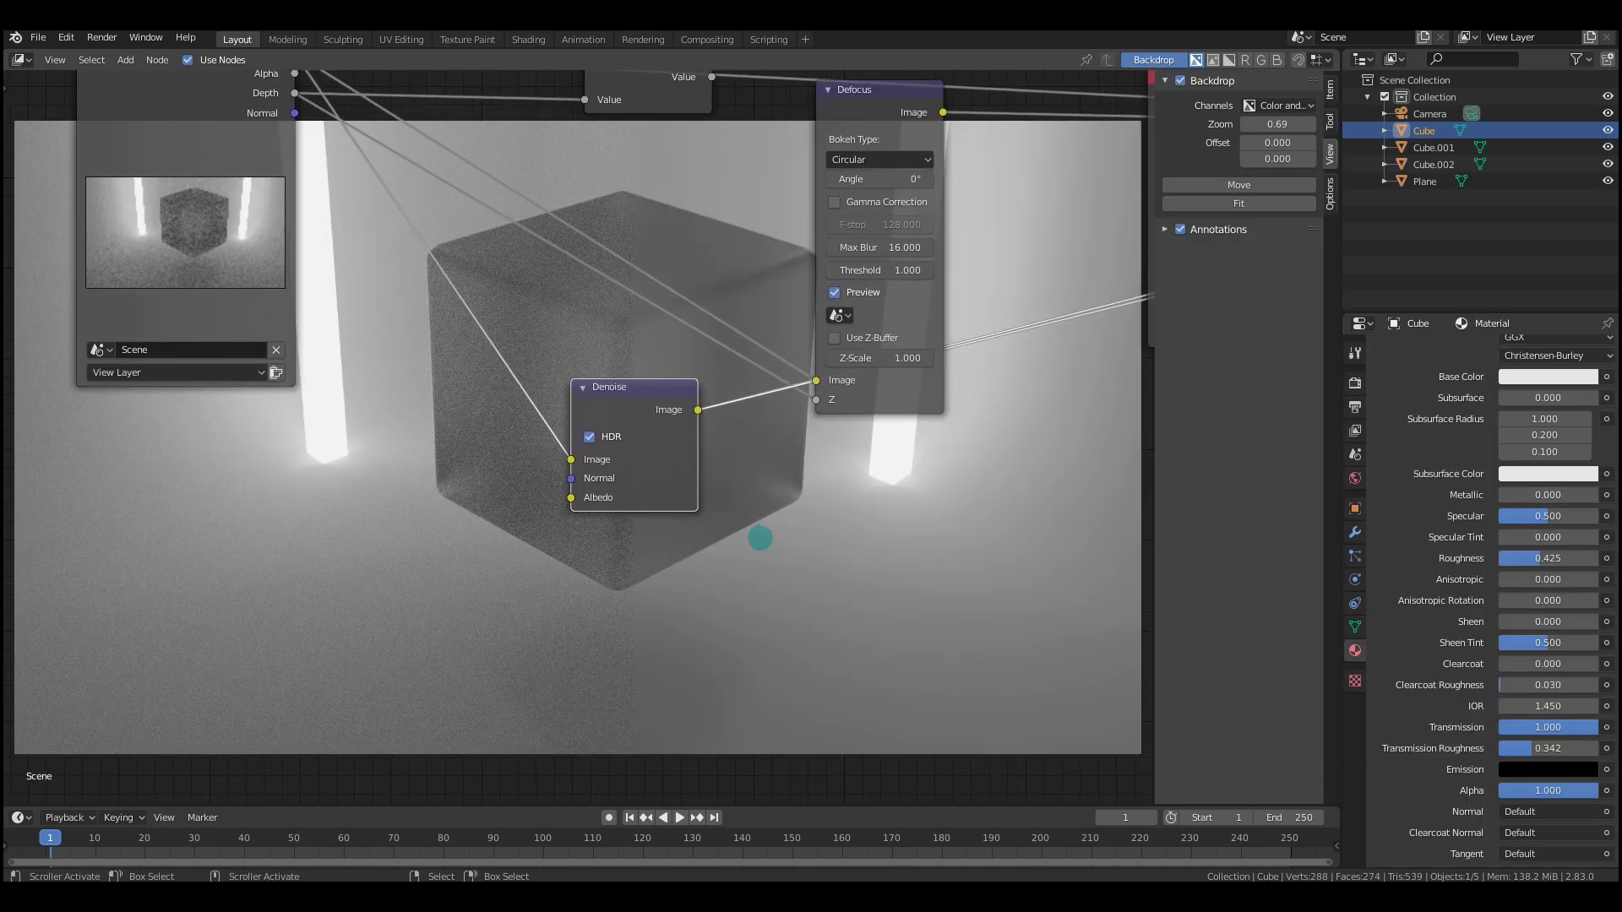
pyautogui.moveTo(760, 538); pyautogui.dragTo(721, 572, button='middle')
pyautogui.moveTo(833, 514); pyautogui.dragTo(572, 510, button='middle')
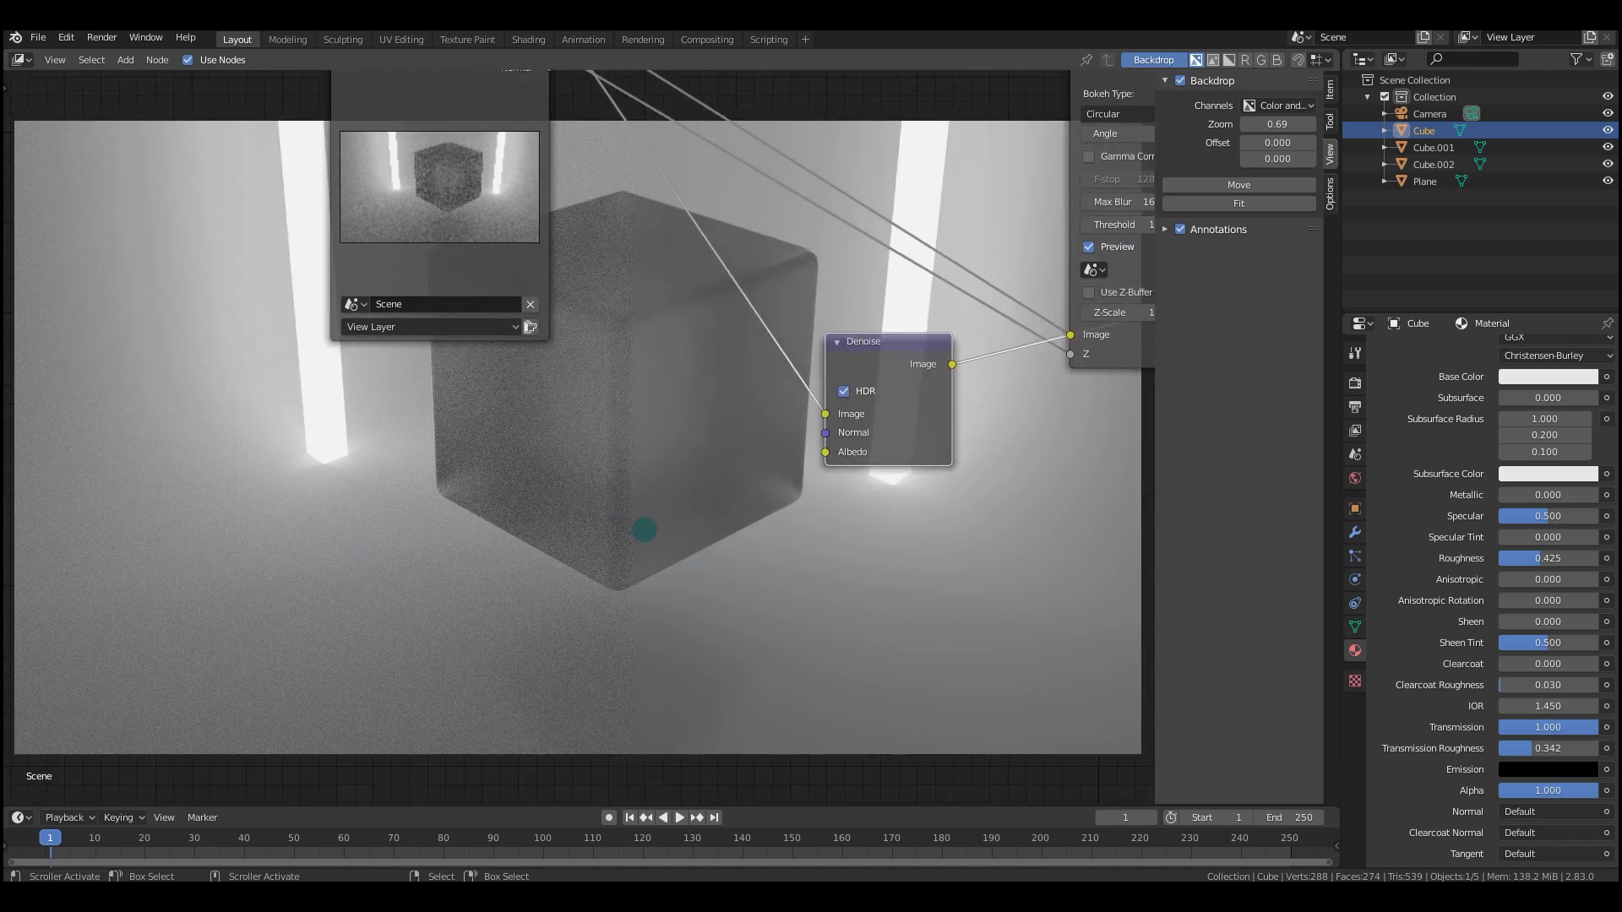
pyautogui.moveTo(657, 389); pyautogui.dragTo(805, 201, button='middle')
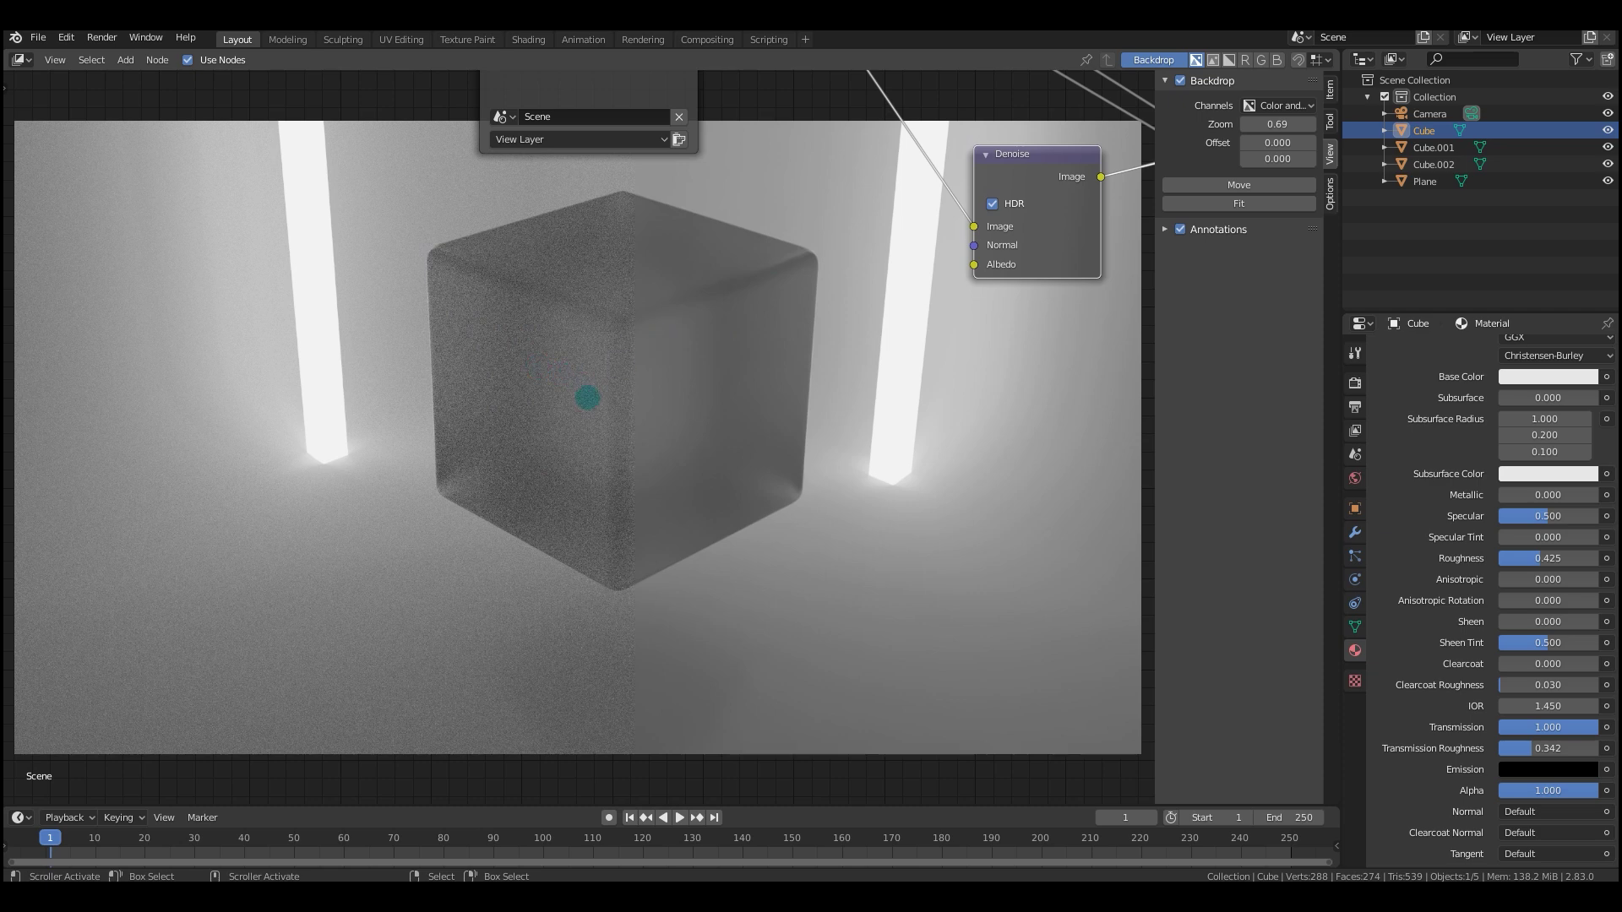
pyautogui.moveTo(767, 340); pyautogui.dragTo(704, 342, button='middle')
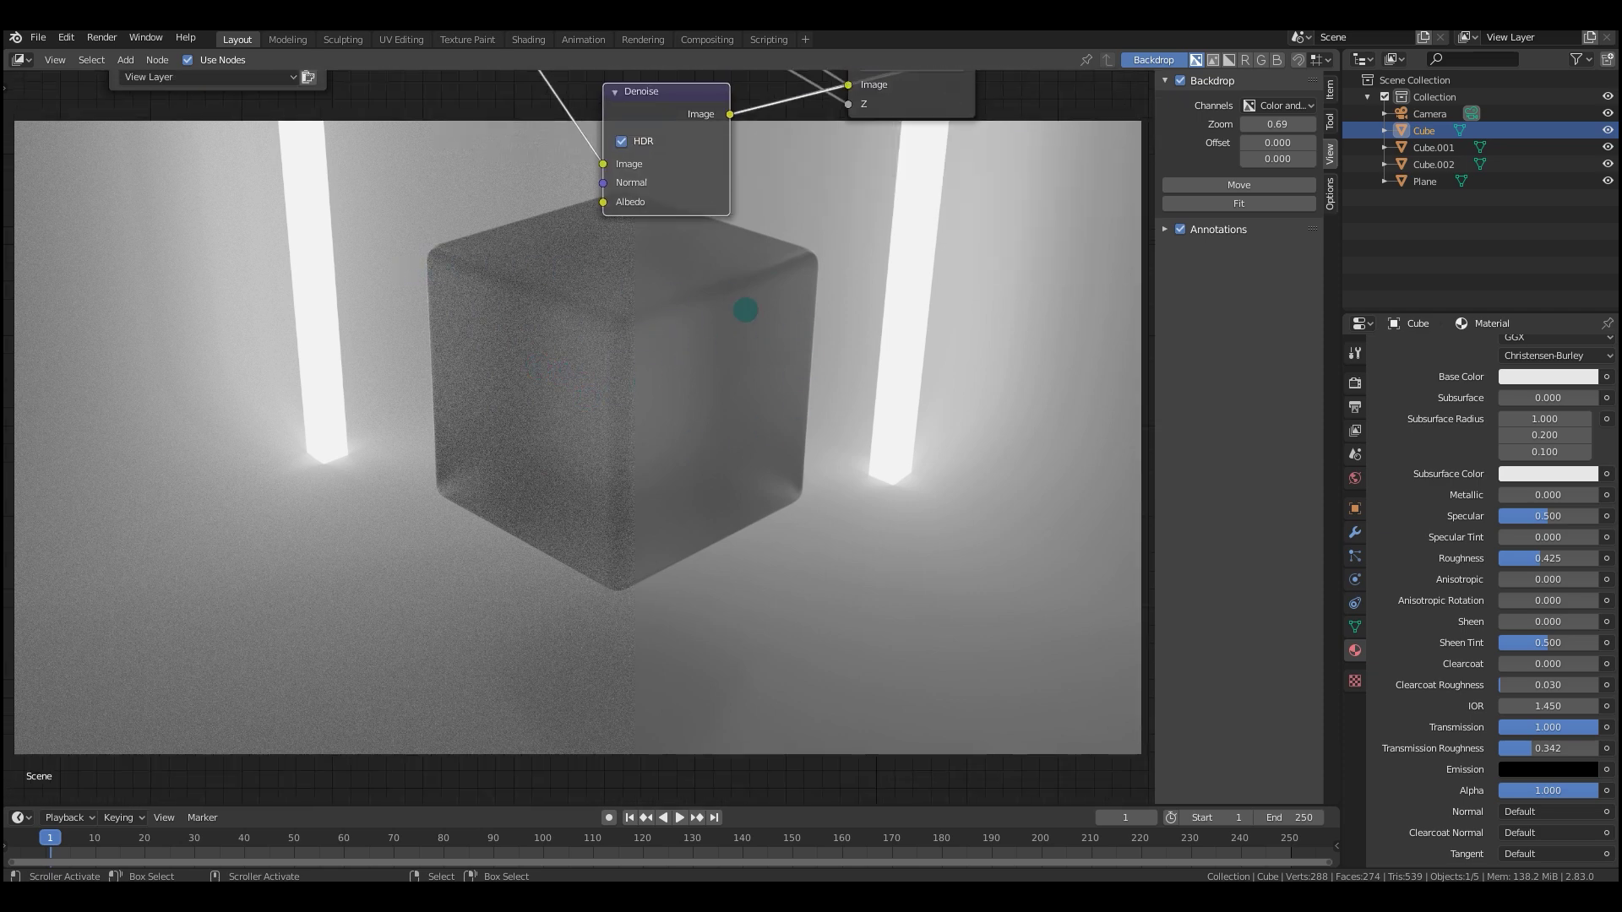
pyautogui.moveTo(851, 325); pyautogui.dragTo(837, 366, button='middle')
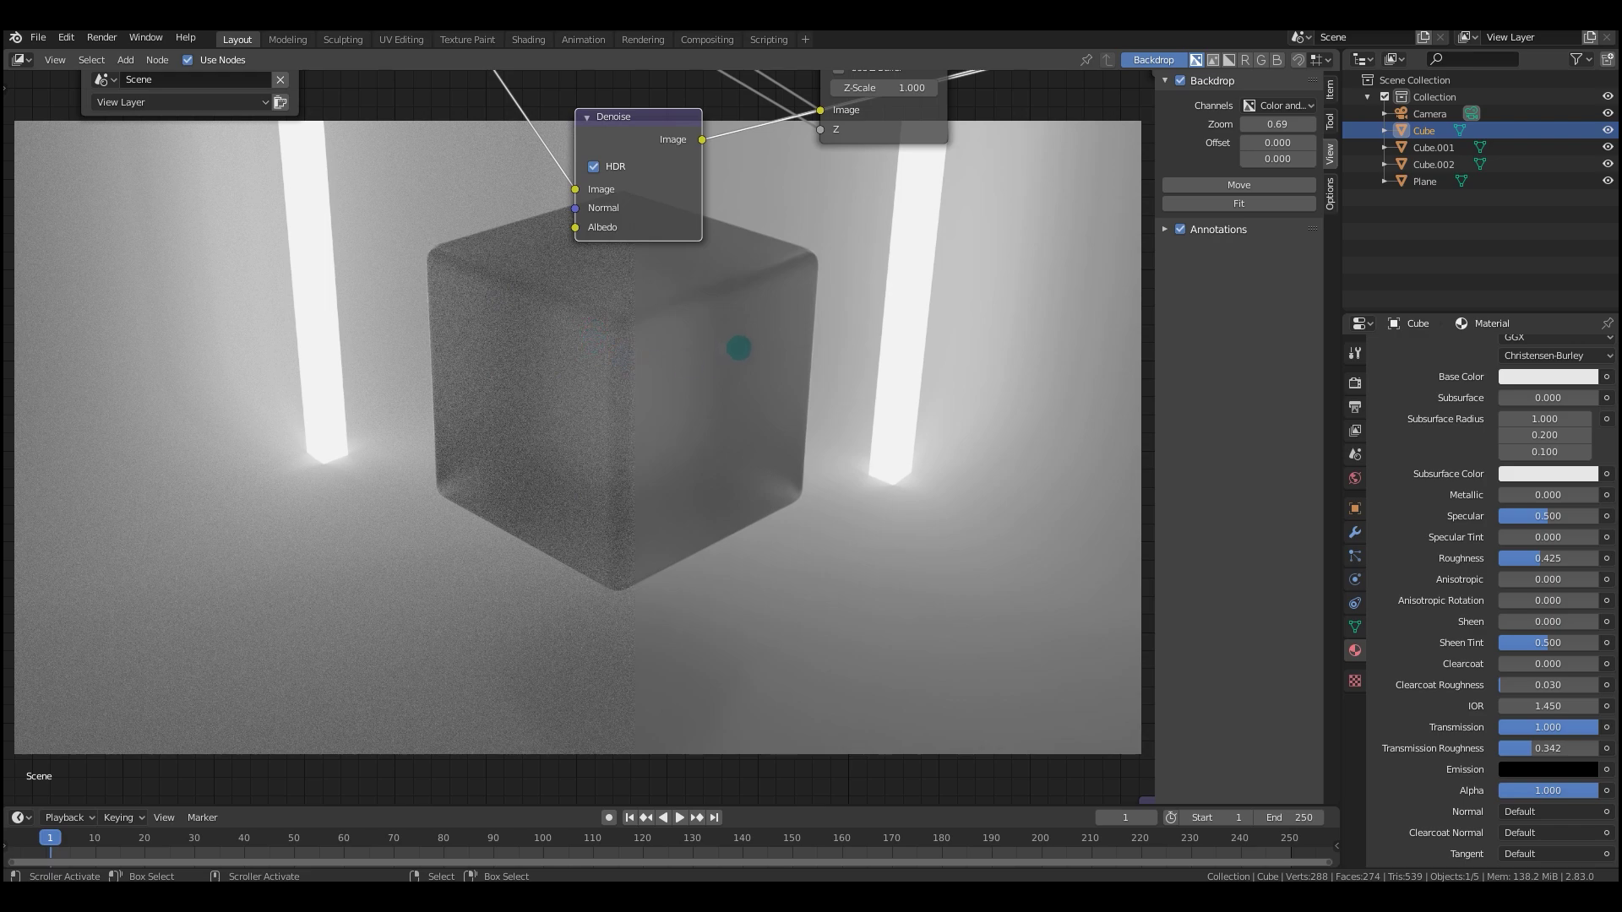
pyautogui.moveTo(738, 343); pyautogui.dragTo(732, 415, button='middle')
pyautogui.moveTo(650, 221)
pyautogui.mouseDown()
pyautogui.moveTo(637, 250)
pyautogui.moveTo(622, 225)
pyautogui.mouseUp()
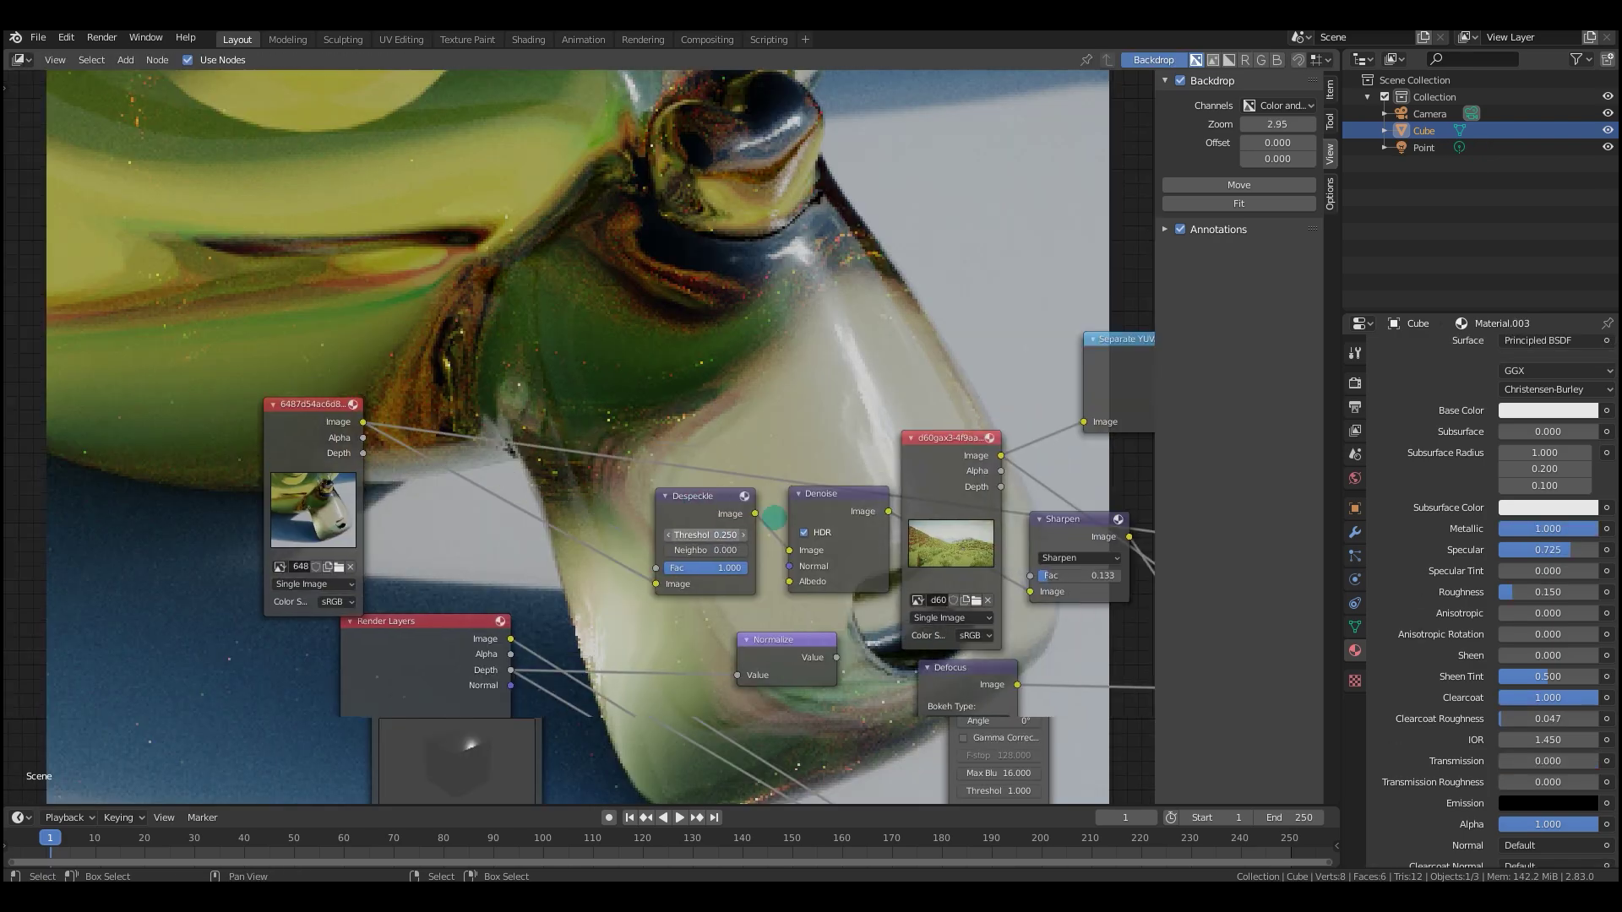
# Preview the Despeckle node's output in the Viewer.
pyautogui.moveTo(698, 522); pyautogui.dragTo(786, 522, button='middle')
pyautogui.moveTo(715, 433); pyautogui.dragTo(750, 488, button='middle')
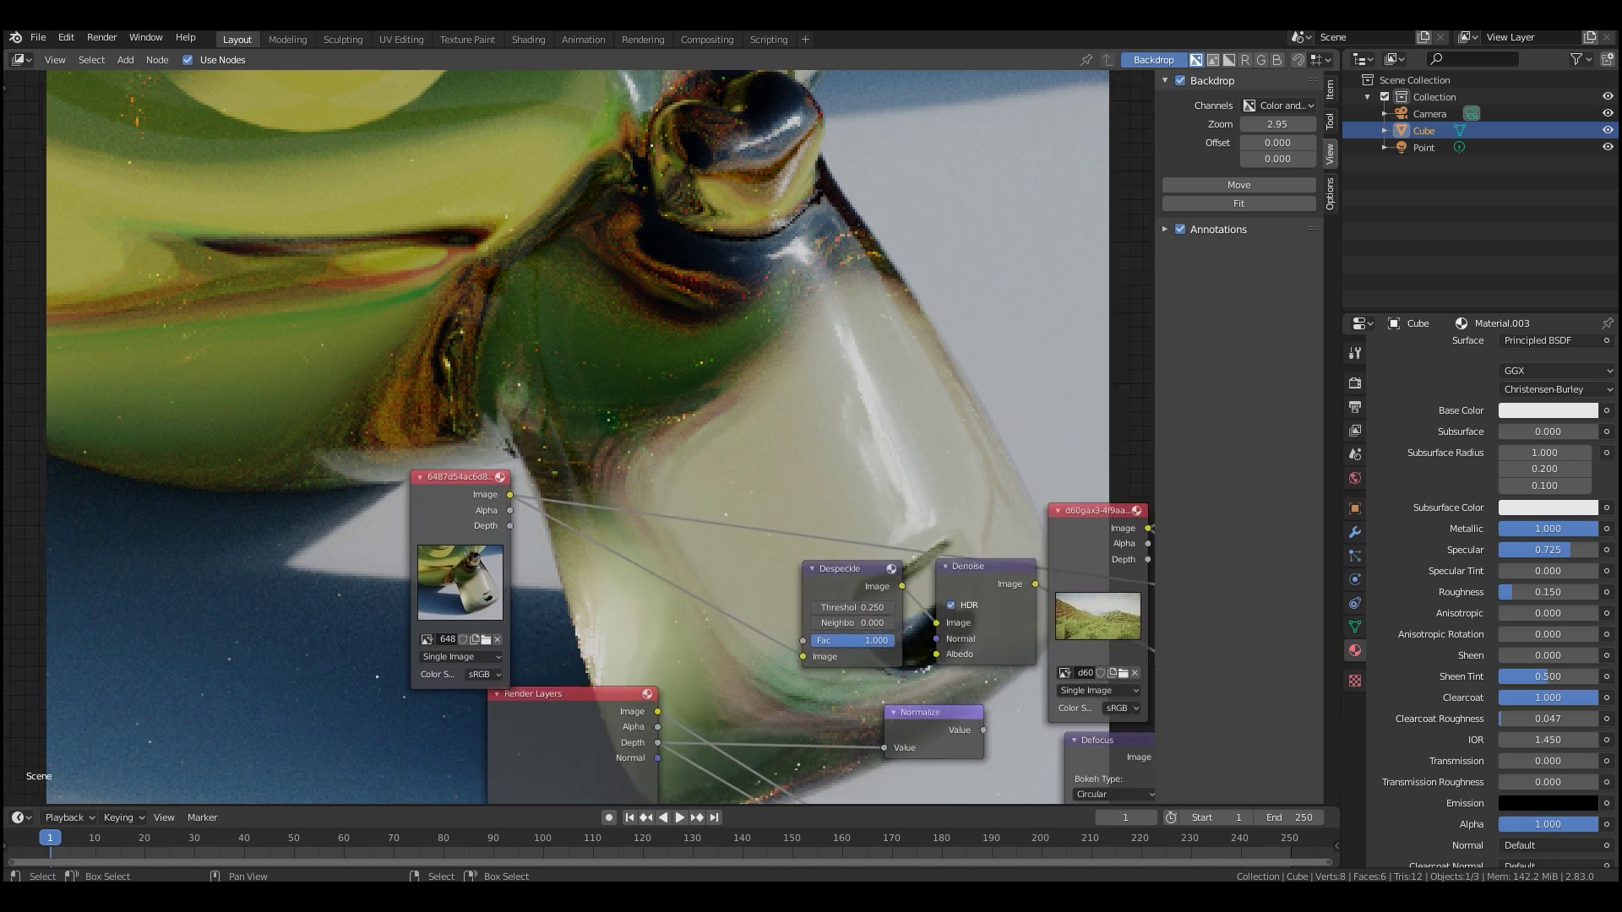
pyautogui.moveTo(845, 572); pyautogui.dragTo(838, 548, button='middle')
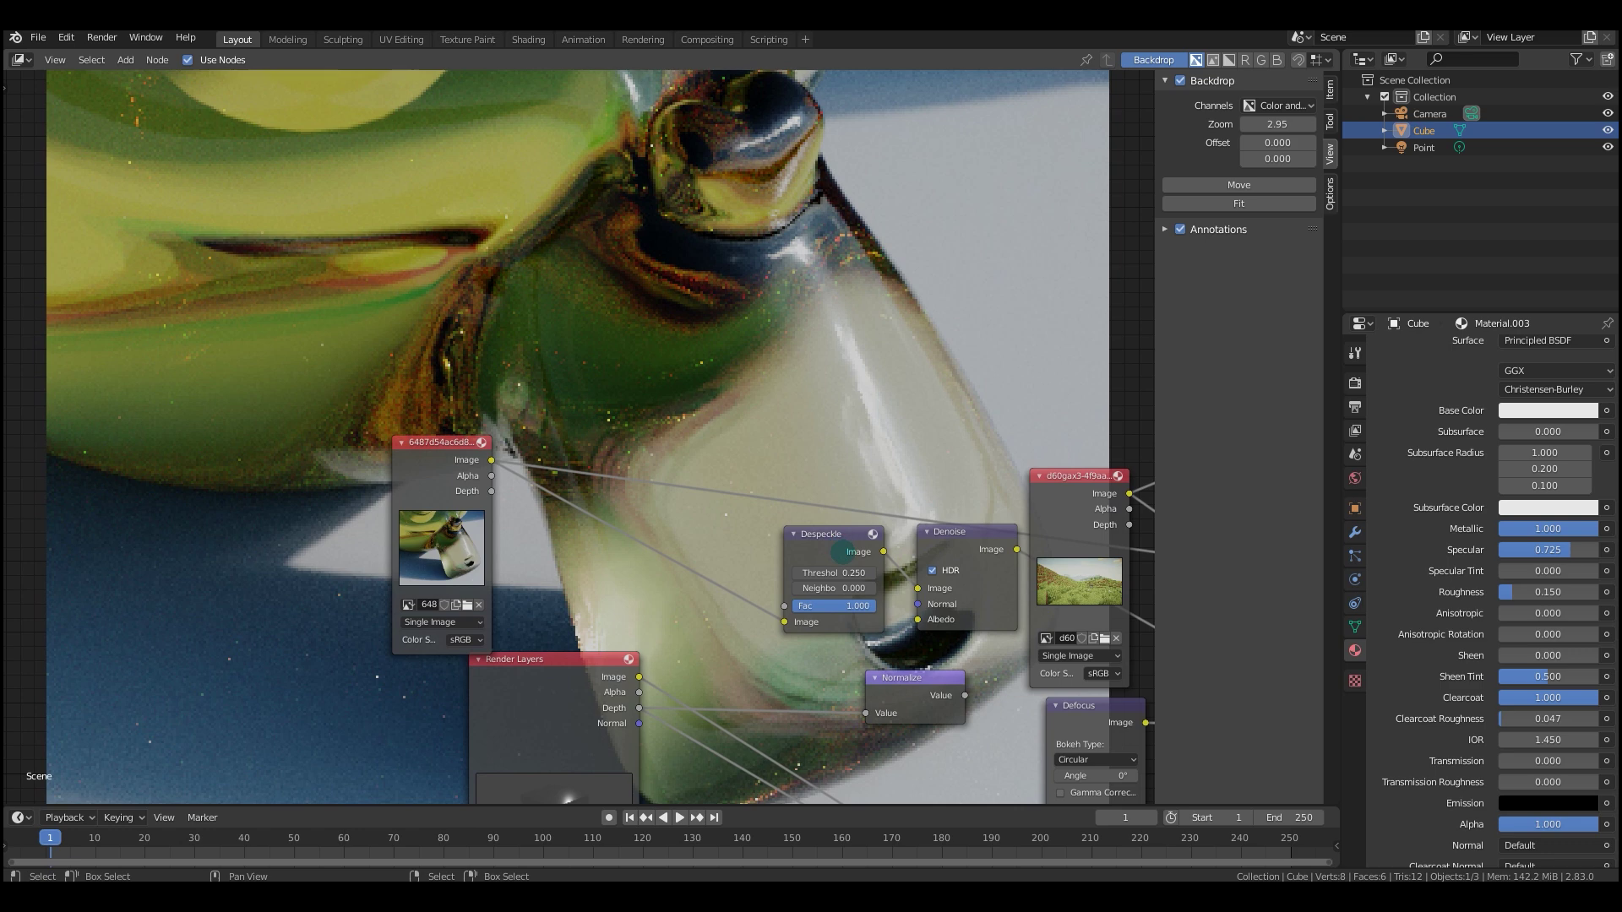
pyautogui.keyDown('ctrl'); pyautogui.keyDown('shift'); pyautogui.click(845, 561); pyautogui.keyUp('shift'); pyautogui.keyUp('ctrl')
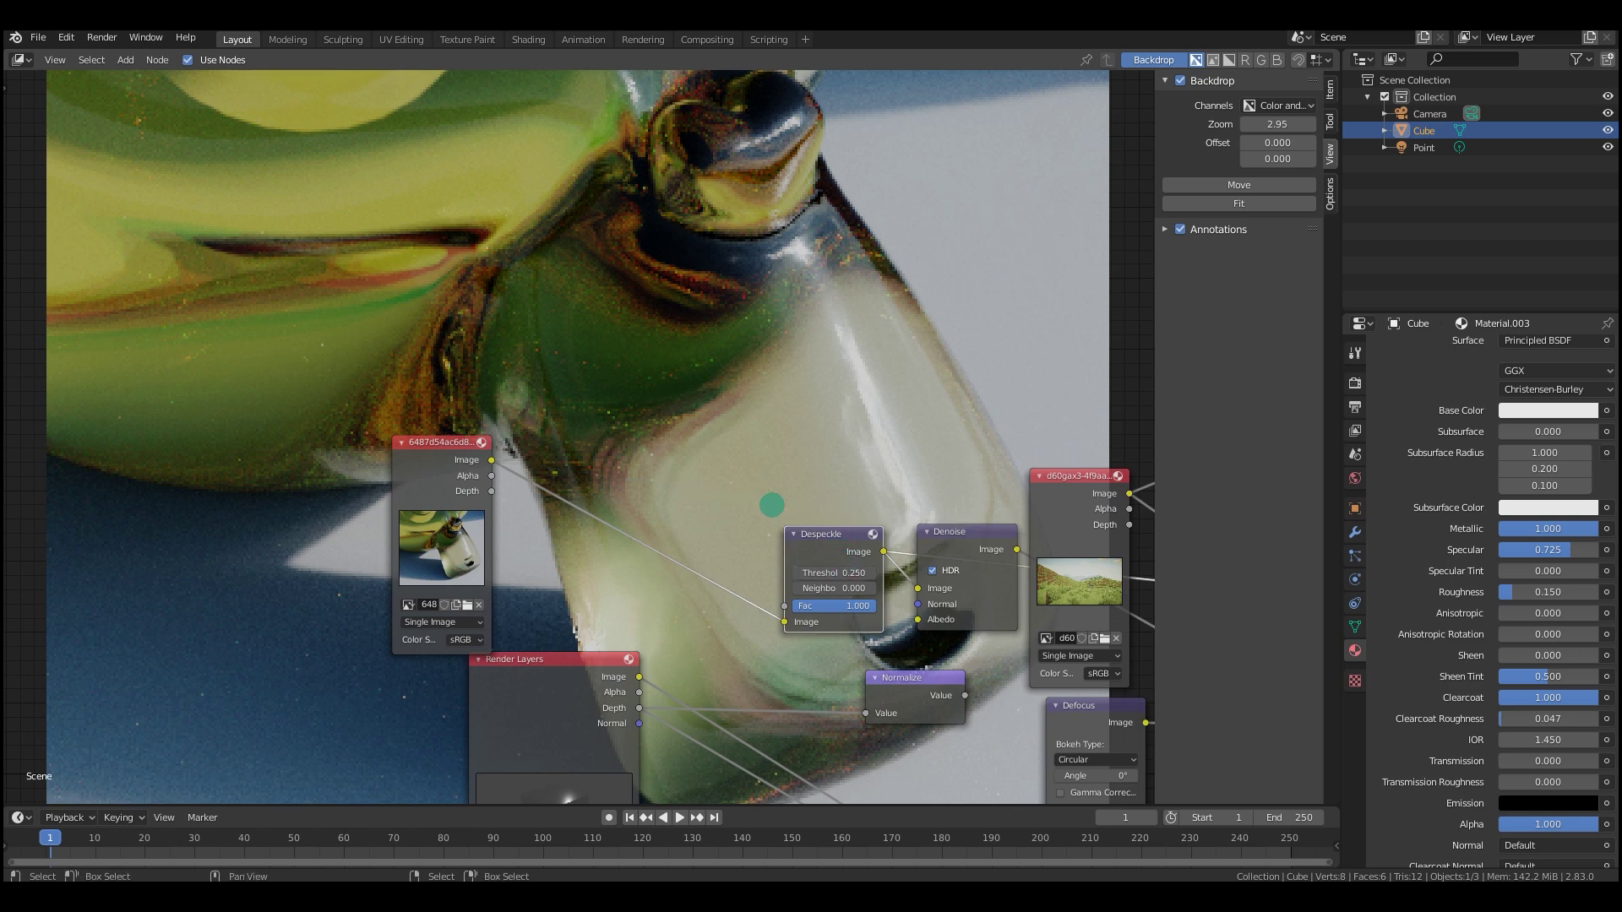
# Try lowering the Despeckle node's threshold to about 0.220 and undo the change.
pyautogui.scroll(2, 822, 536)
pyautogui.moveTo(829, 538); pyautogui.dragTo(758, 511, button='middle')
pyautogui.scroll(2, 869, 574)
pyautogui.moveTo(869, 575); pyautogui.dragTo(857, 576)
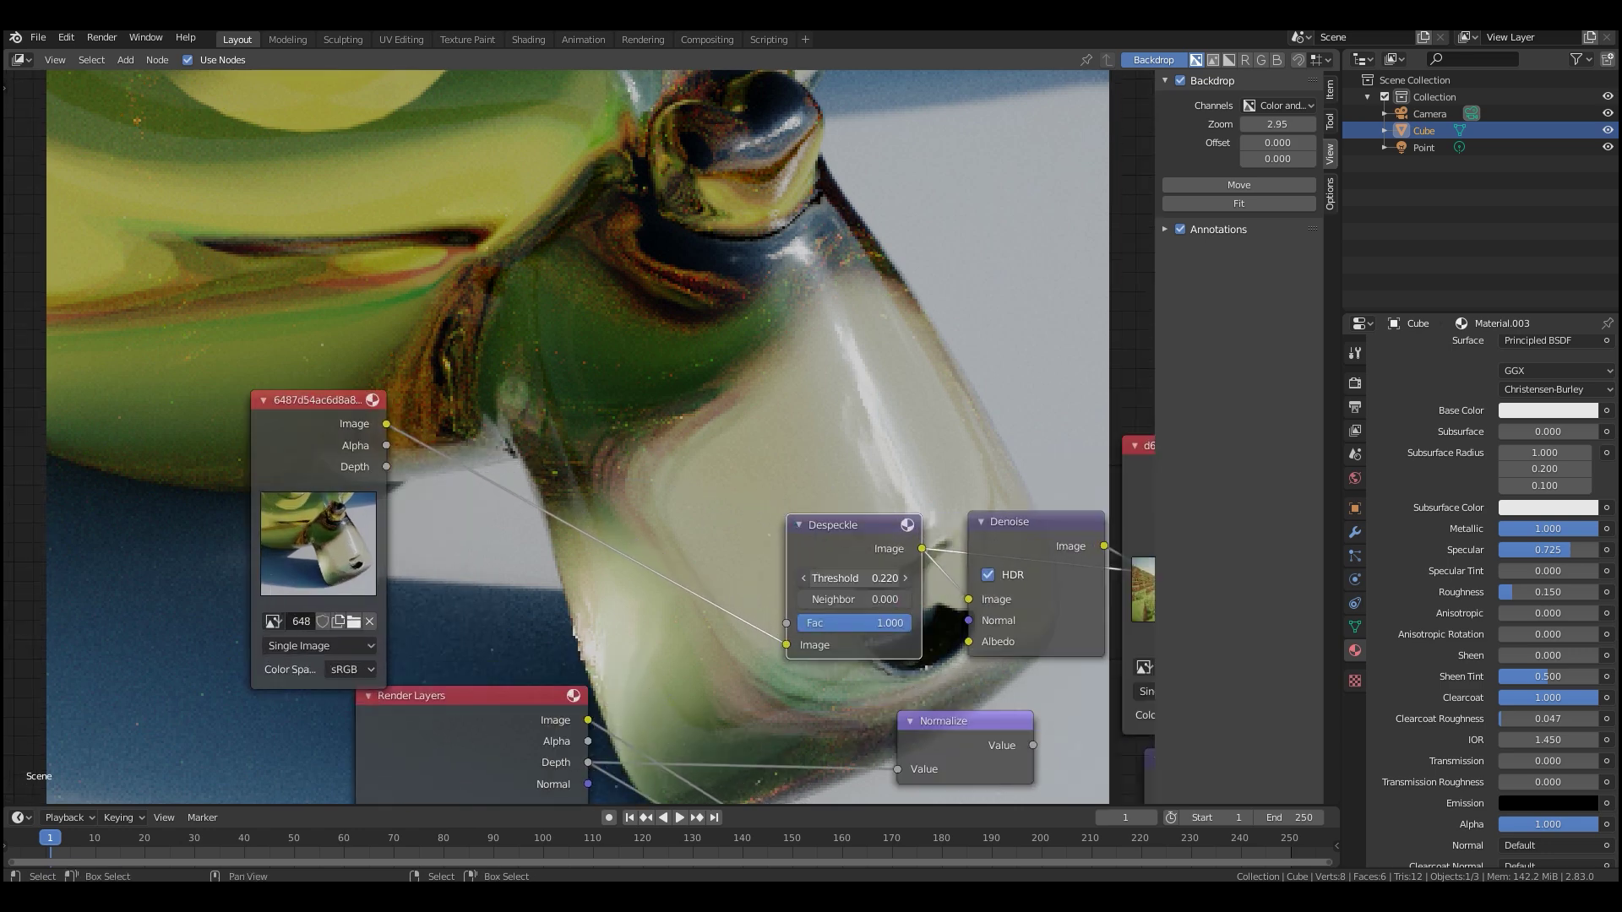
pyautogui.hotkey('ctrl', 'z')
# Compare the source image with the Despeckle output by previewing each node in turn in the Viewer.
pyautogui.moveTo(711, 422); pyautogui.dragTo(596, 382, button='middle')
pyautogui.scroll(-3, 735, 428)
pyautogui.scroll(2, 597, 382)
pyautogui.moveTo(779, 518); pyautogui.dragTo(737, 519)
pyautogui.keyDown('ctrl'); pyautogui.keyDown('shift'); pyautogui.click(308, 418); pyautogui.keyUp('shift'); pyautogui.keyUp('ctrl')
pyautogui.keyDown('ctrl'); pyautogui.keyDown('shift'); pyautogui.click(736, 523); pyautogui.keyUp('shift'); pyautogui.keyUp('ctrl')
pyautogui.keyDown('ctrl'); pyautogui.keyDown('shift'); pyautogui.click(336, 426); pyautogui.keyUp('shift'); pyautogui.keyUp('ctrl')
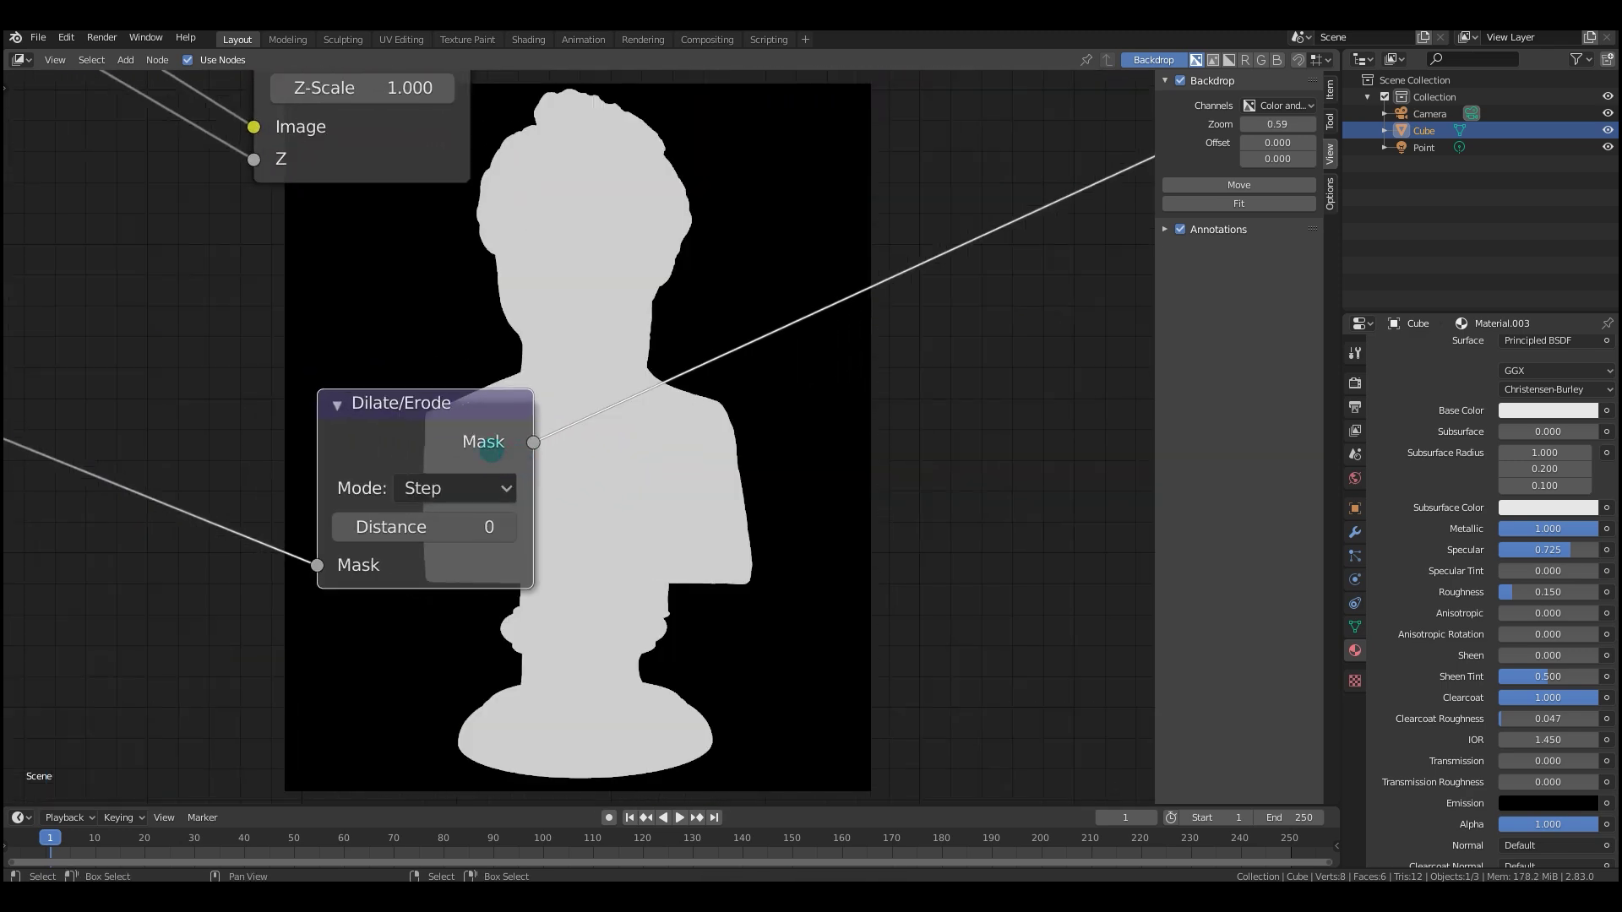
# Shift the Dilate/Erode node slightly and set its Distance to -13.
pyautogui.moveTo(479, 434)
pyautogui.mouseDown()
pyautogui.moveTo(499, 434)
pyautogui.moveTo(464, 427)
pyautogui.mouseUp()
pyautogui.moveTo(581, 519); pyautogui.dragTo(548, 521, button='middle')
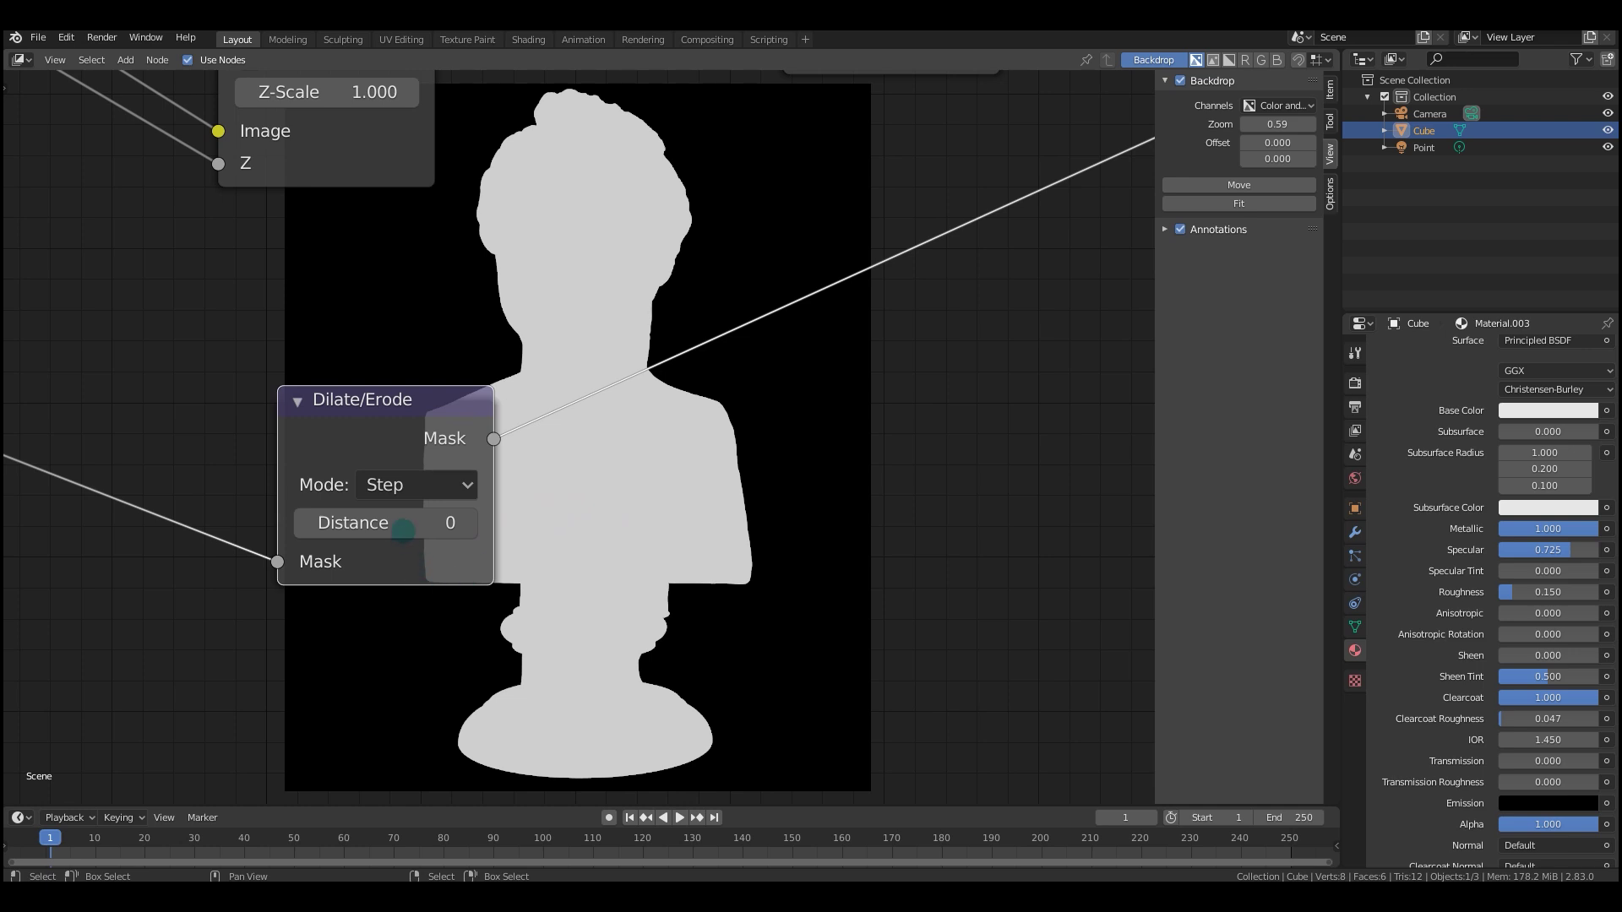
pyautogui.moveTo(403, 531)
pyautogui.mouseDown()
pyautogui.moveTo(442, 531)
pyautogui.moveTo(355, 530)
pyautogui.moveTo(416, 531)
pyautogui.moveTo(378, 530)
pyautogui.mouseUp()
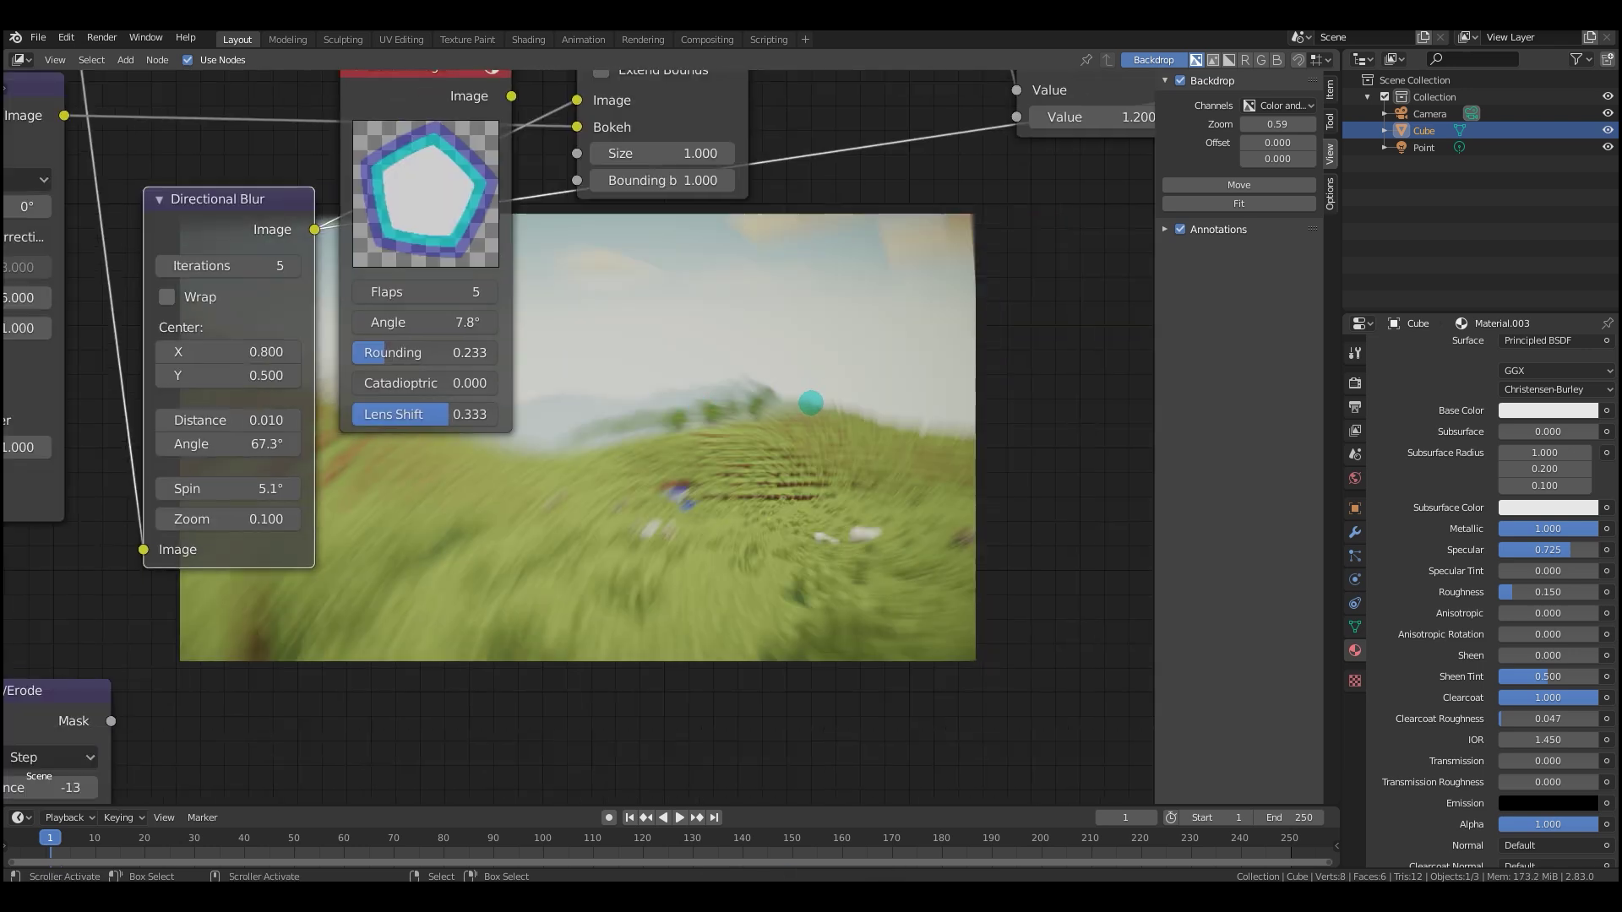
# Try the Directional Blur node with its center at X 0.400 and Y 1.000 and a zoom of 0.600.
pyautogui.moveTo(811, 403); pyautogui.dragTo(782, 403, button='middle')
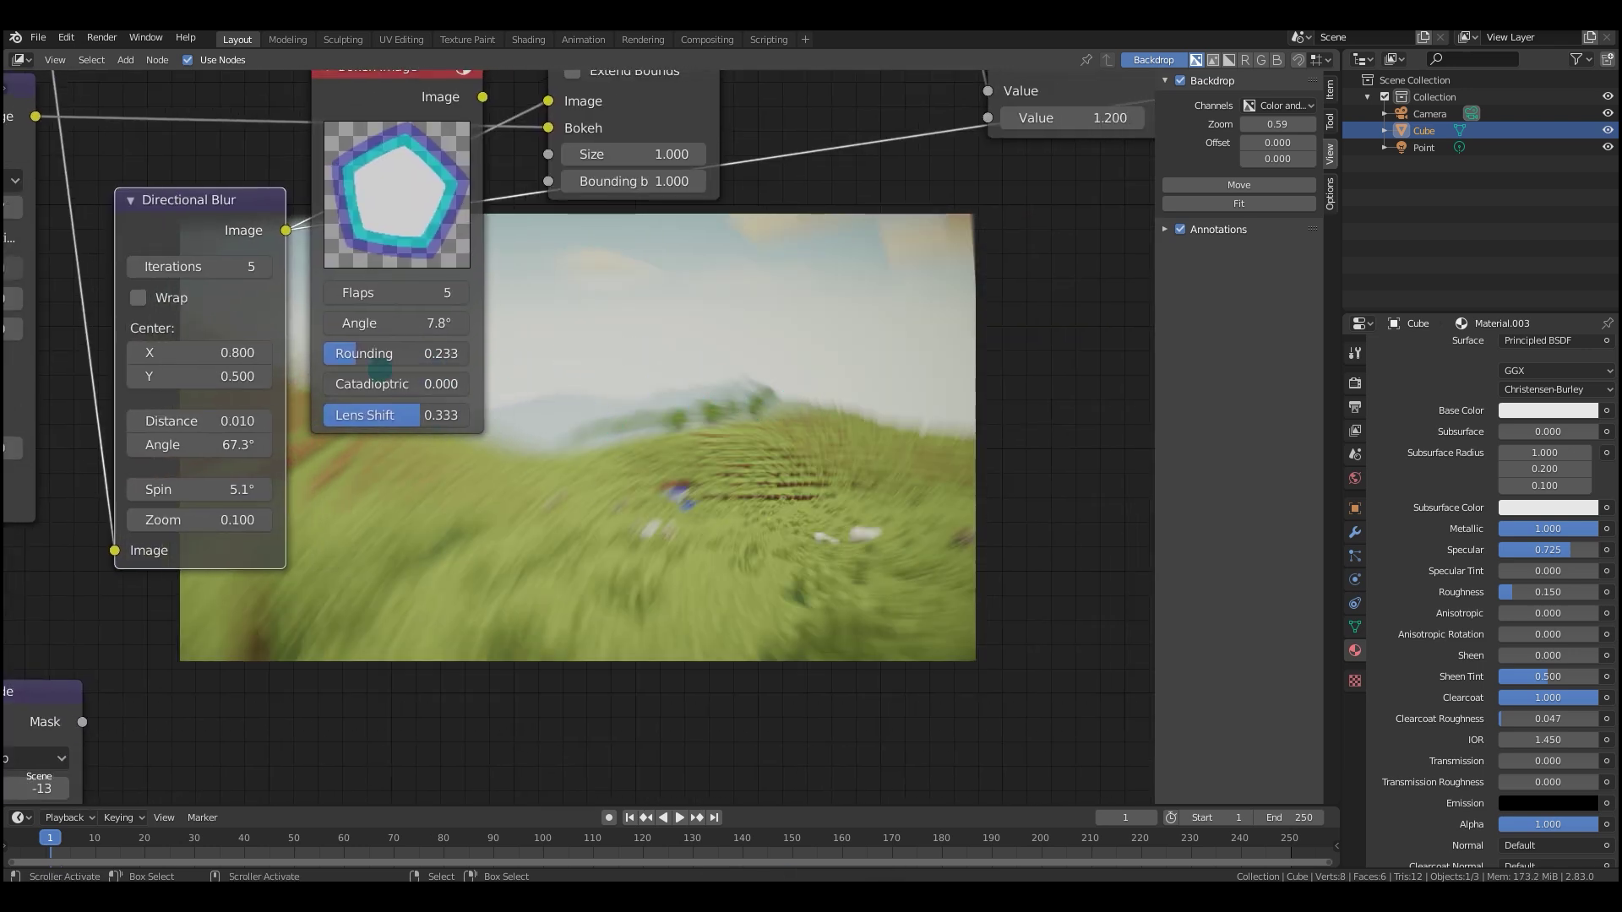
pyautogui.moveTo(784, 471); pyautogui.dragTo(745, 448, button='middle')
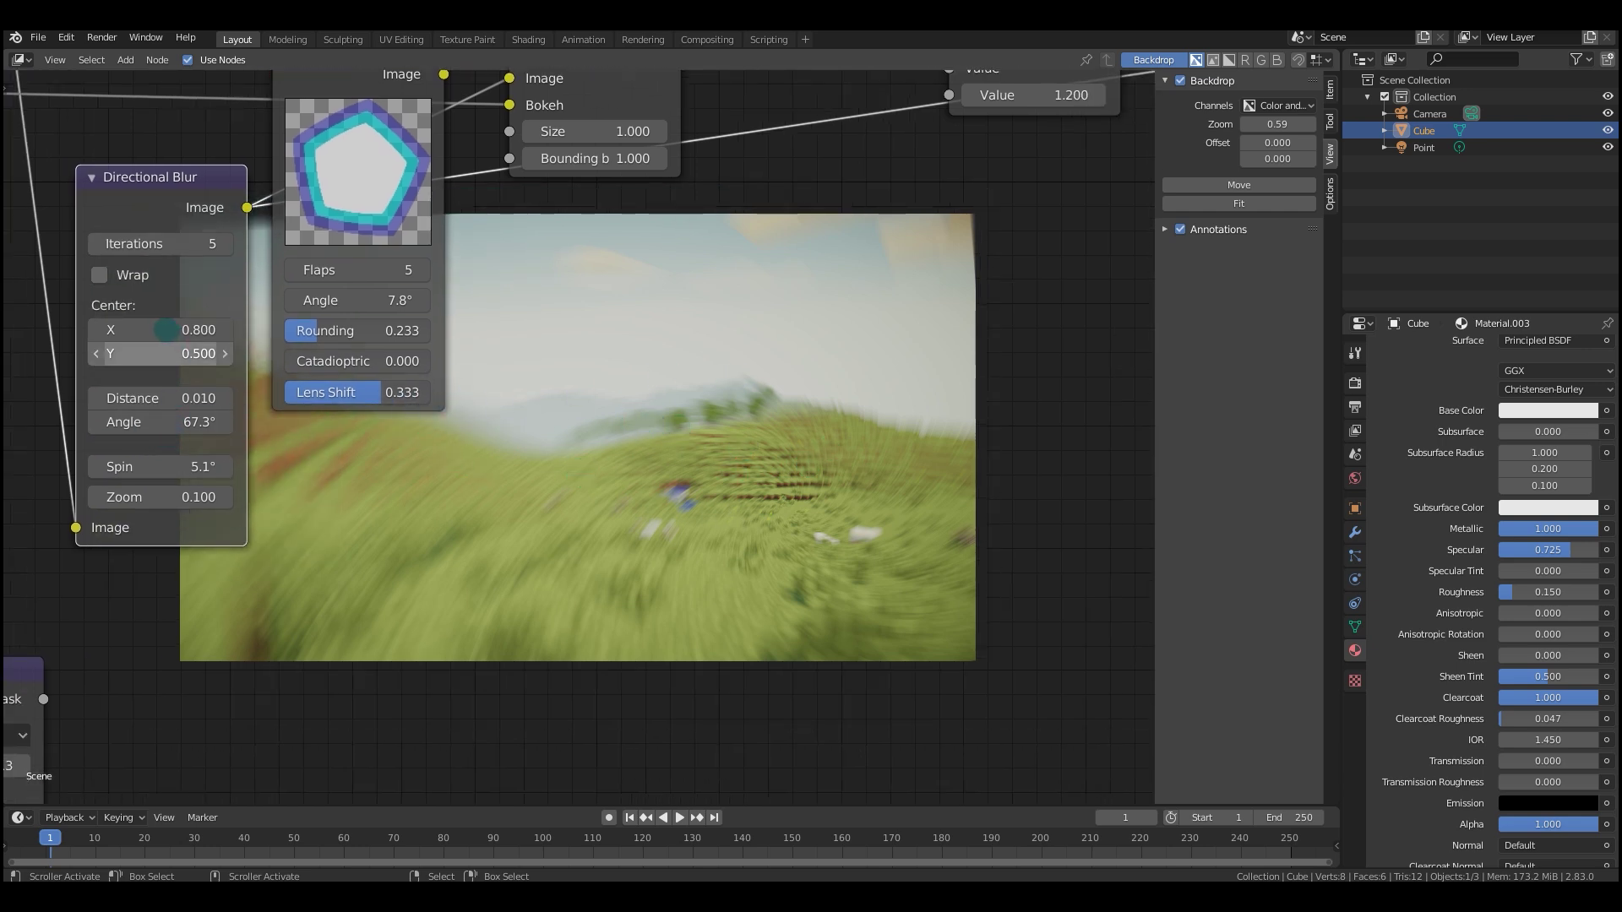
pyautogui.moveTo(160, 330); pyautogui.dragTo(127, 329)
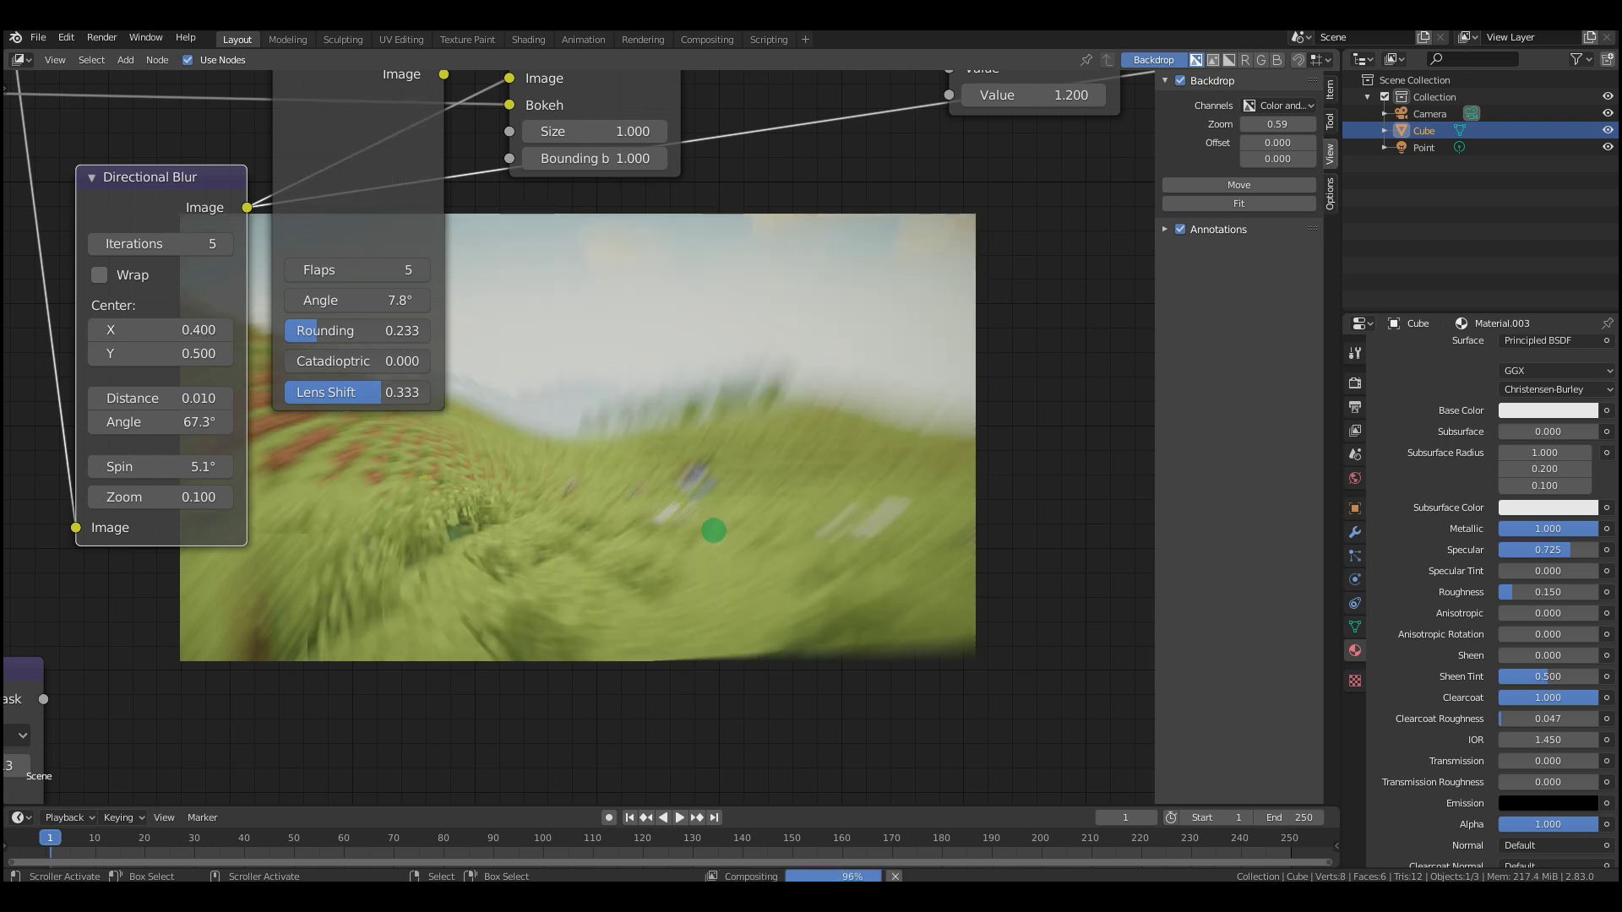
pyautogui.moveTo(145, 355); pyautogui.dragTo(187, 355)
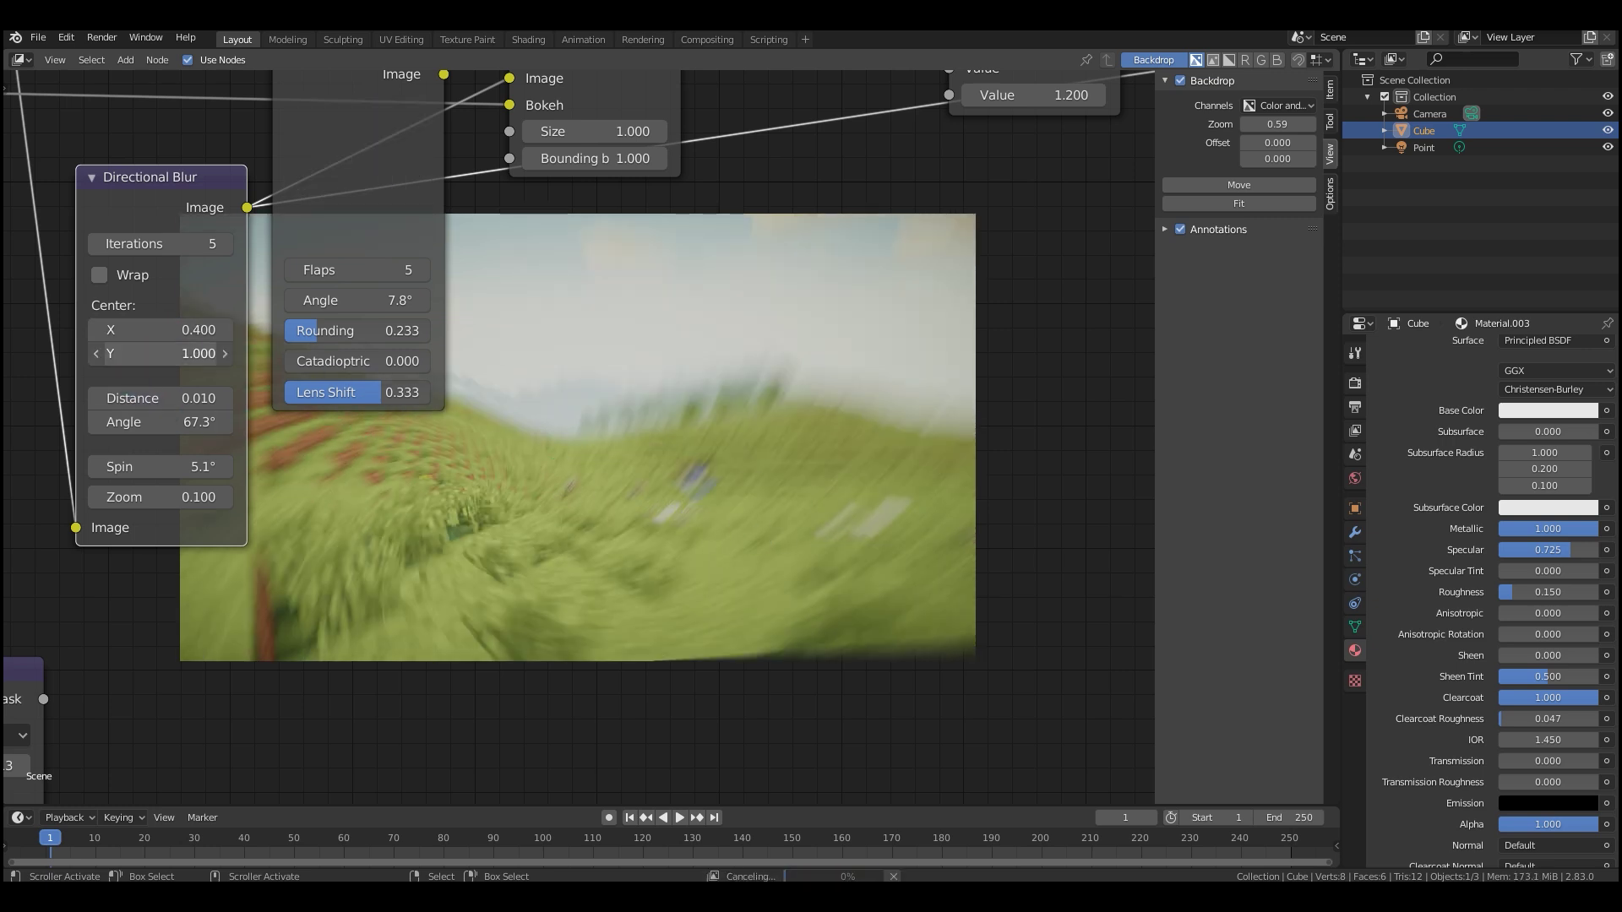
pyautogui.moveTo(647, 483)
pyautogui.mouseDown(button='middle')
pyautogui.moveTo(930, 485)
pyautogui.moveTo(520, 276)
pyautogui.moveTo(564, 398)
pyautogui.moveTo(629, 457)
pyautogui.mouseUp(button='middle')
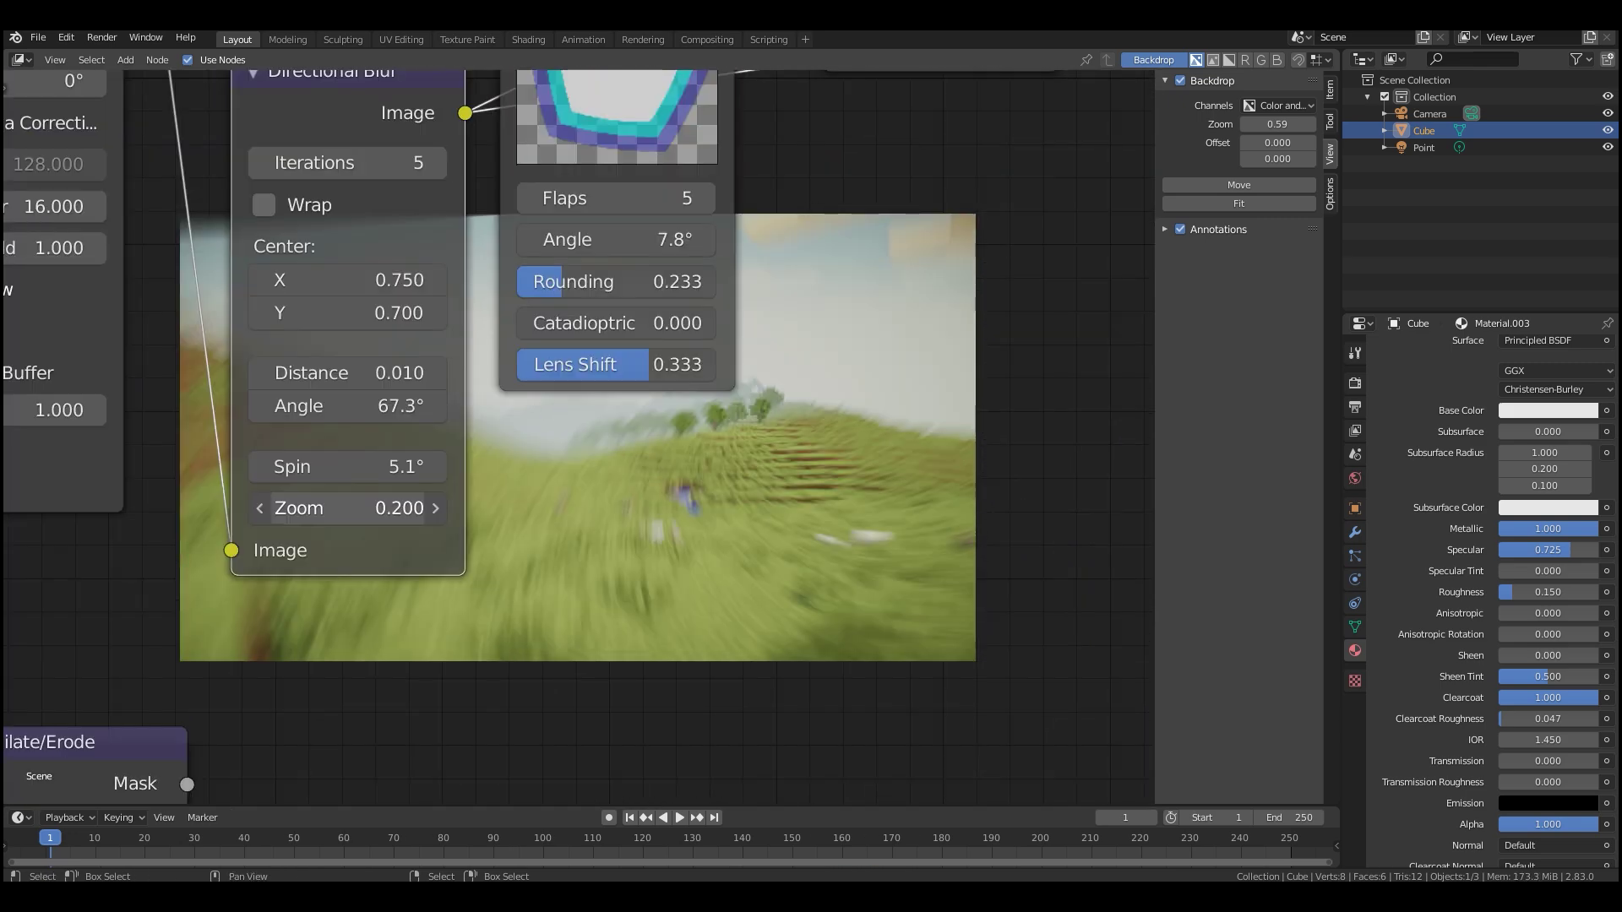
pyautogui.moveTo(433, 520); pyautogui.dragTo(450, 519)
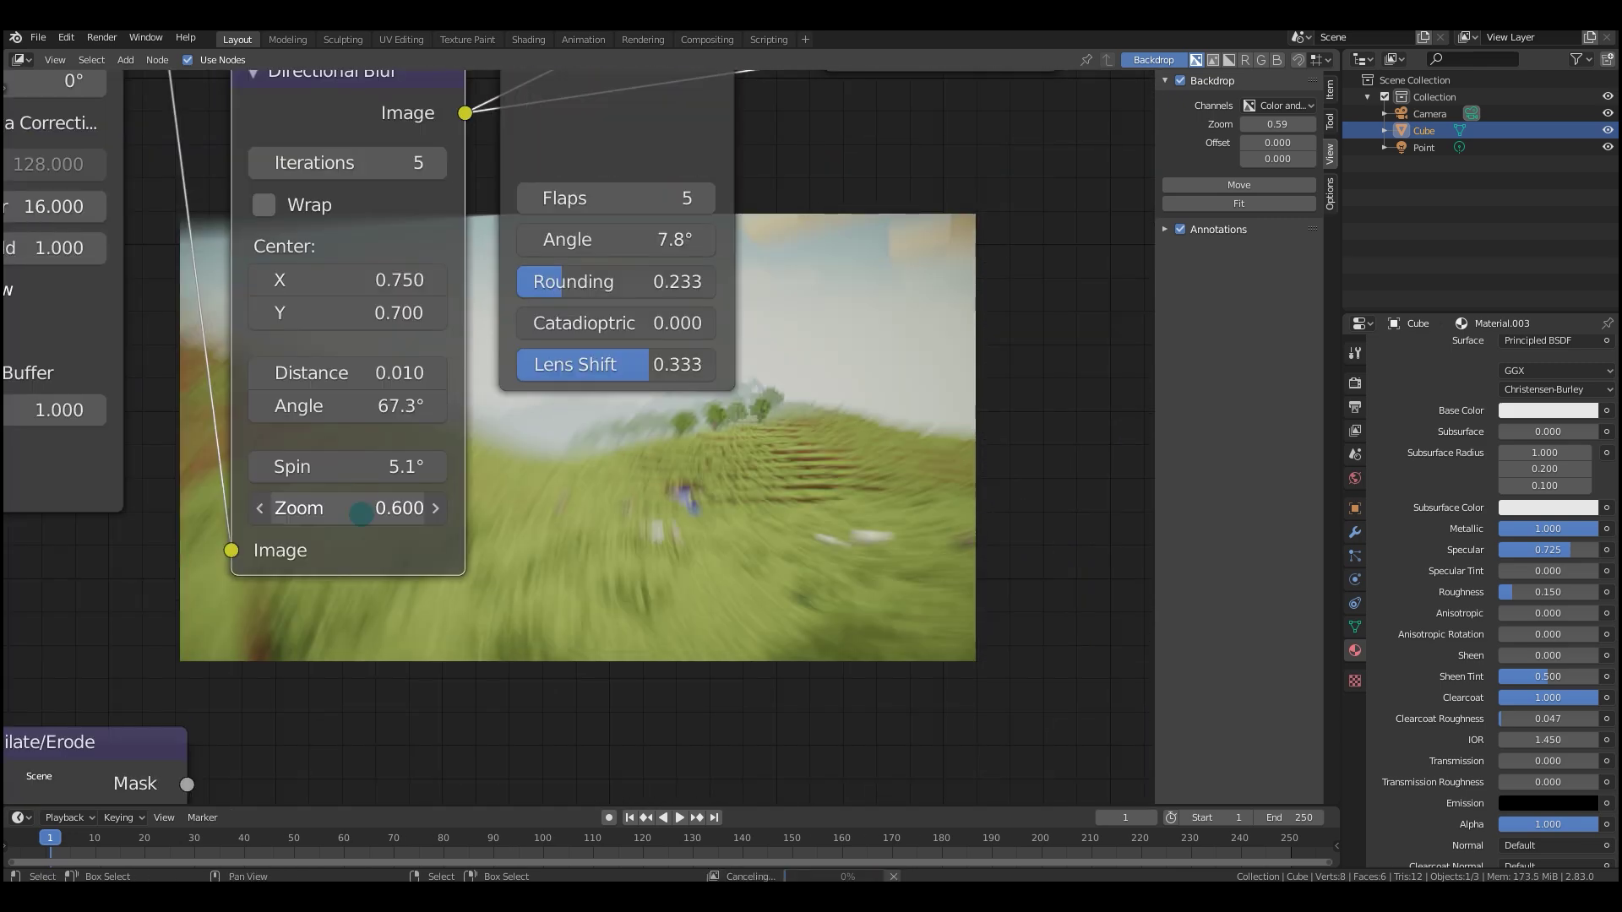
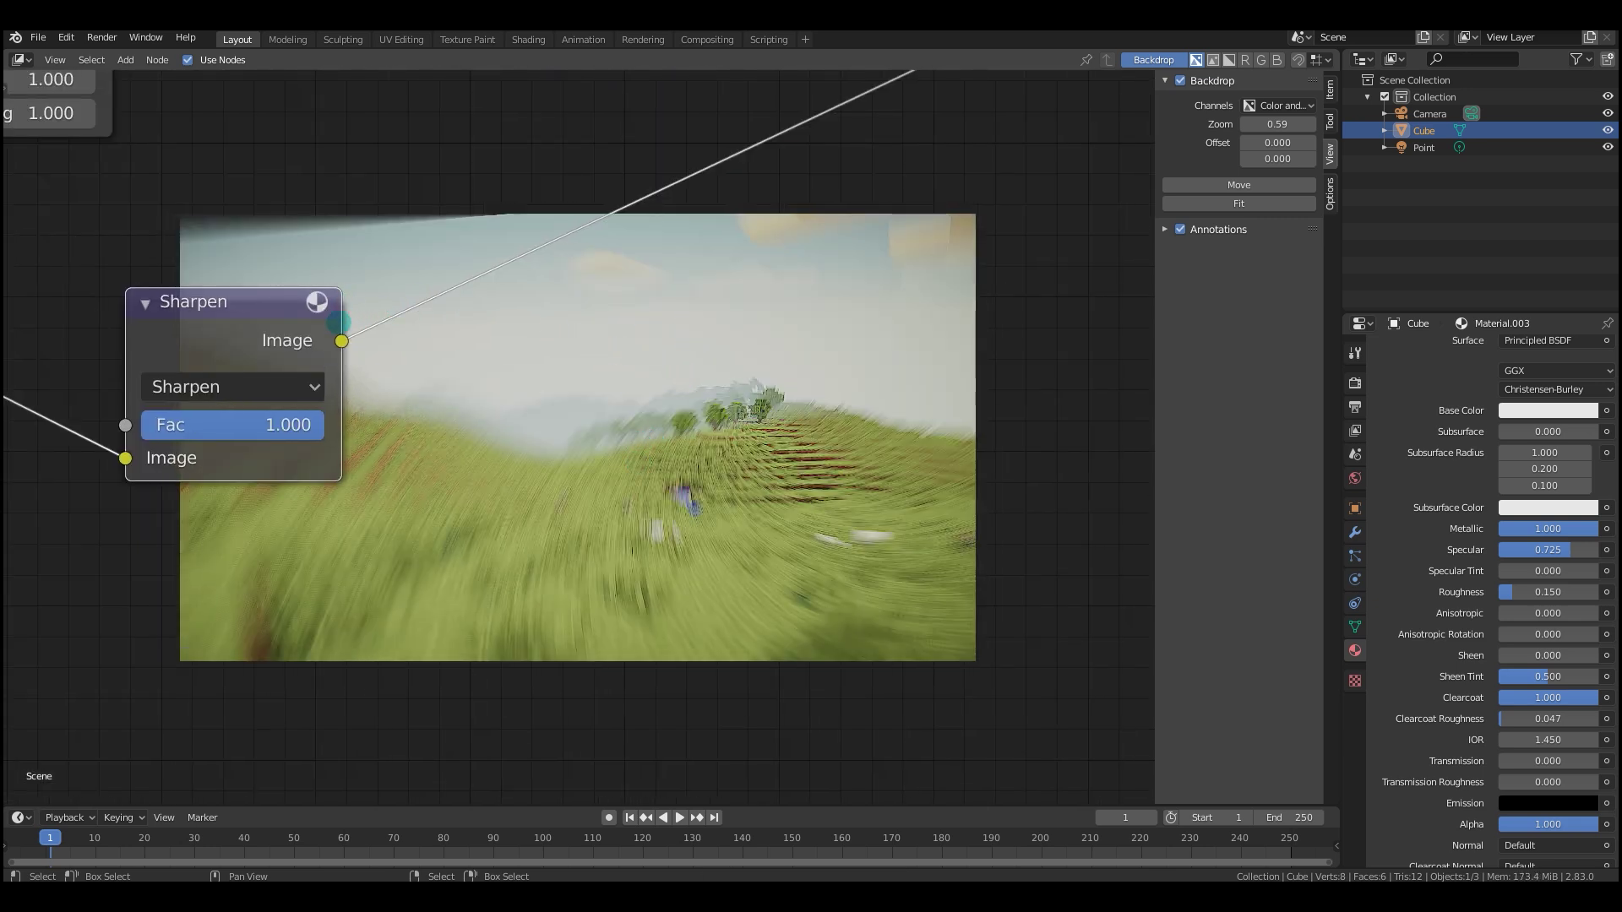
# Try the Soften, Sobel, Prewitt and Kirsch filter types on the Sharpen filter node.
pyautogui.click(236, 389)
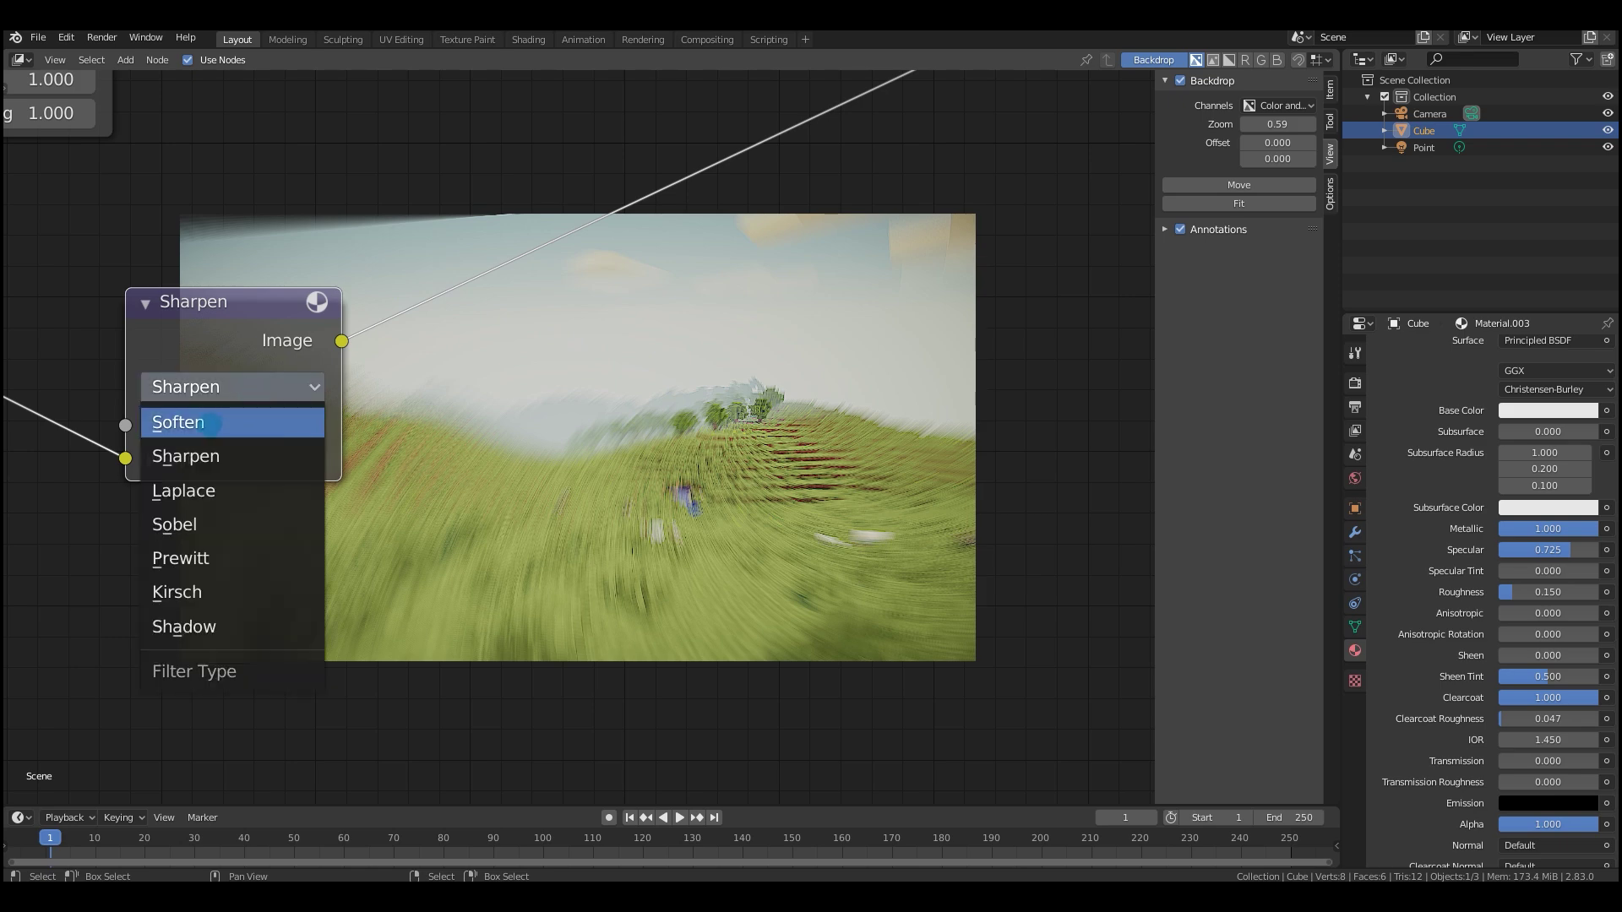
pyautogui.click(207, 422)
pyautogui.hotkey('ctrl', 'z')
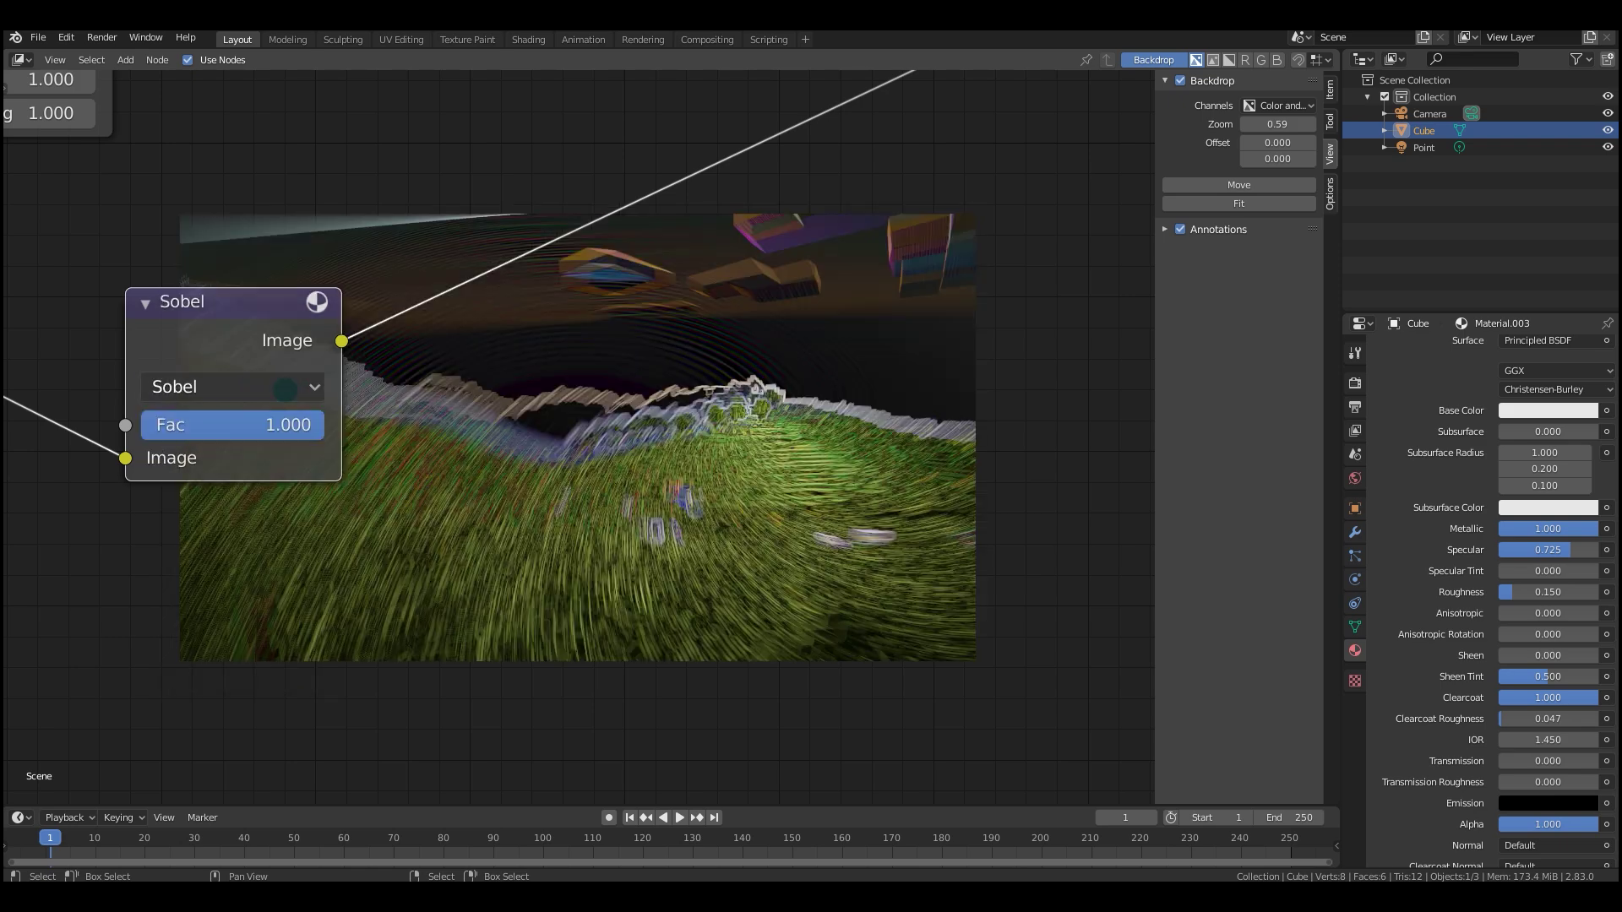
pyautogui.click(287, 388)
pyautogui.click(248, 391)
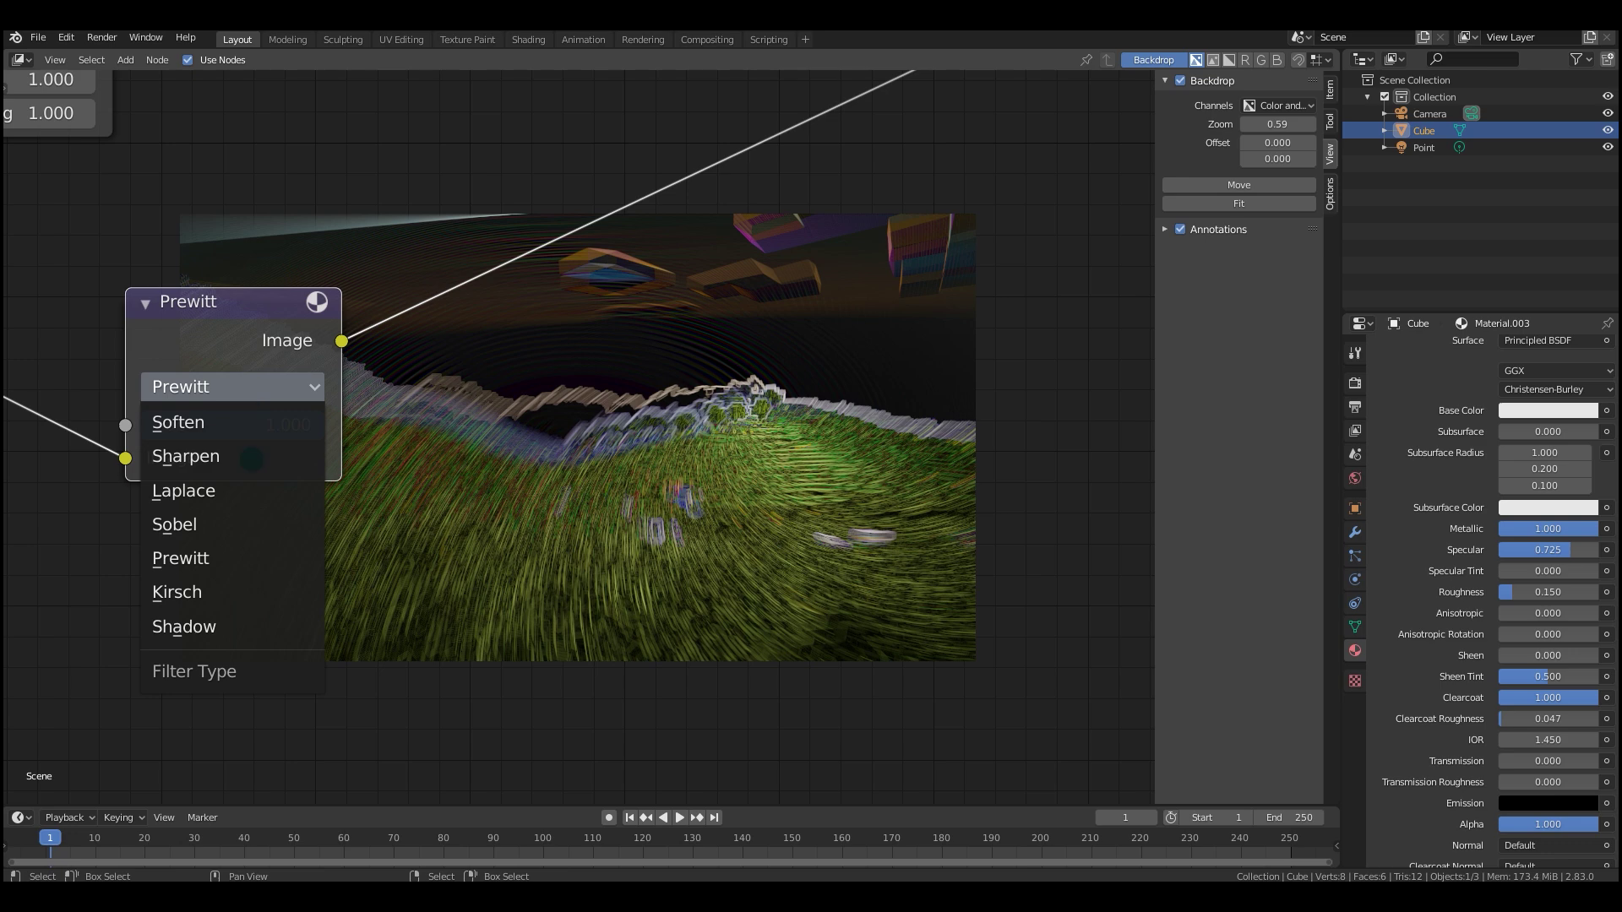
pyautogui.click(185, 592)
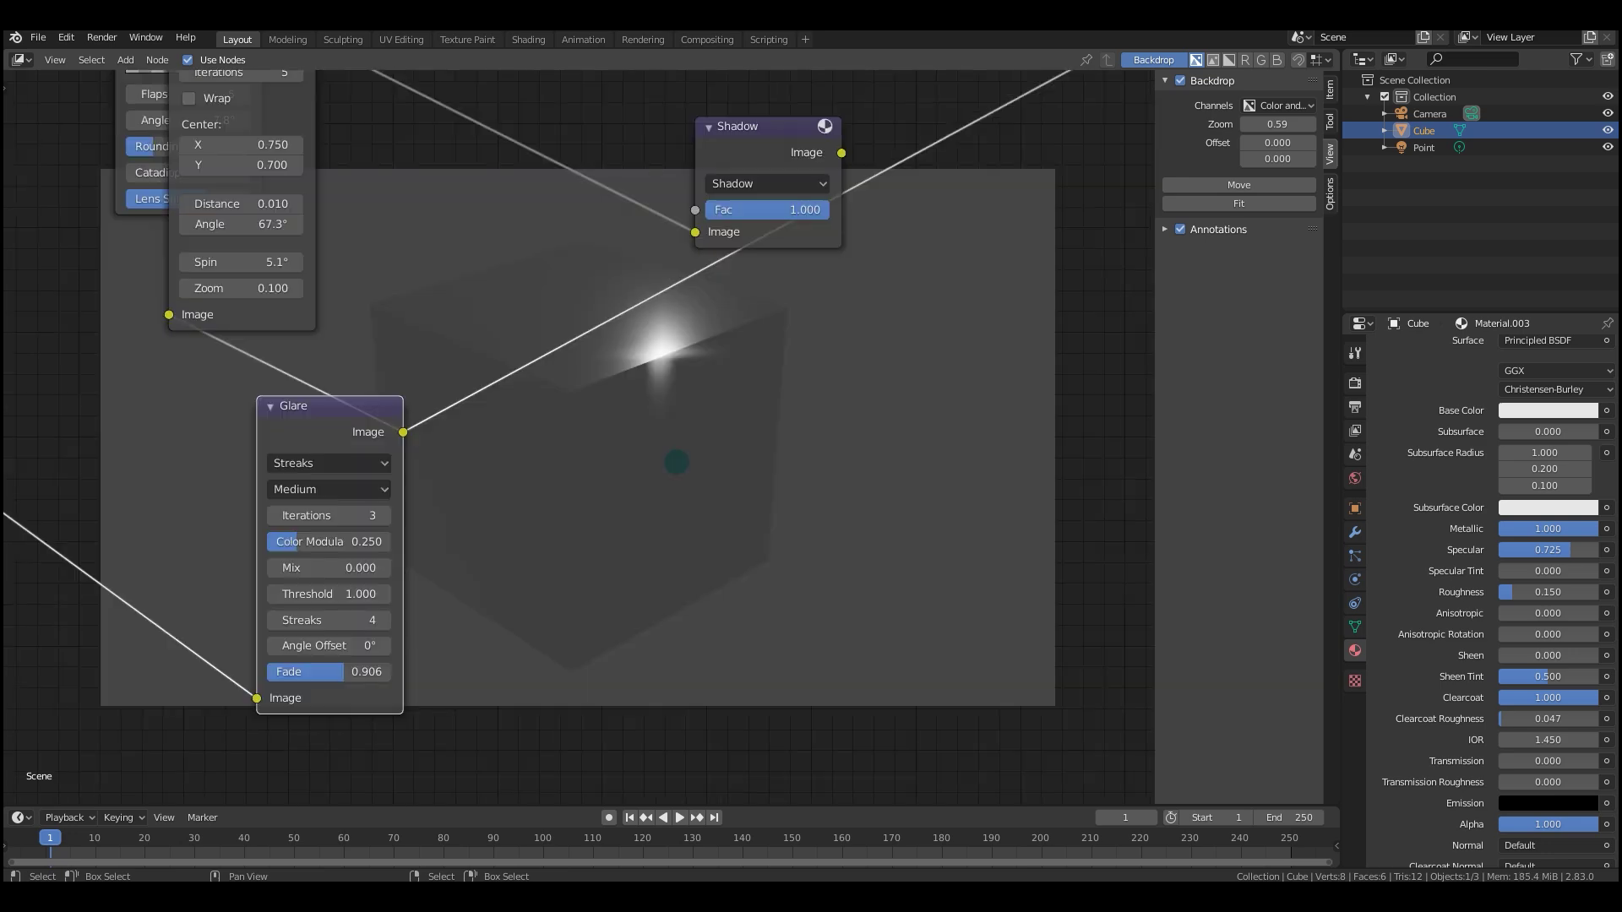
# Shift the Glare node slightly and change its glare type to Fog Glow.
pyautogui.moveTo(726, 503); pyautogui.dragTo(736, 490, button='middle')
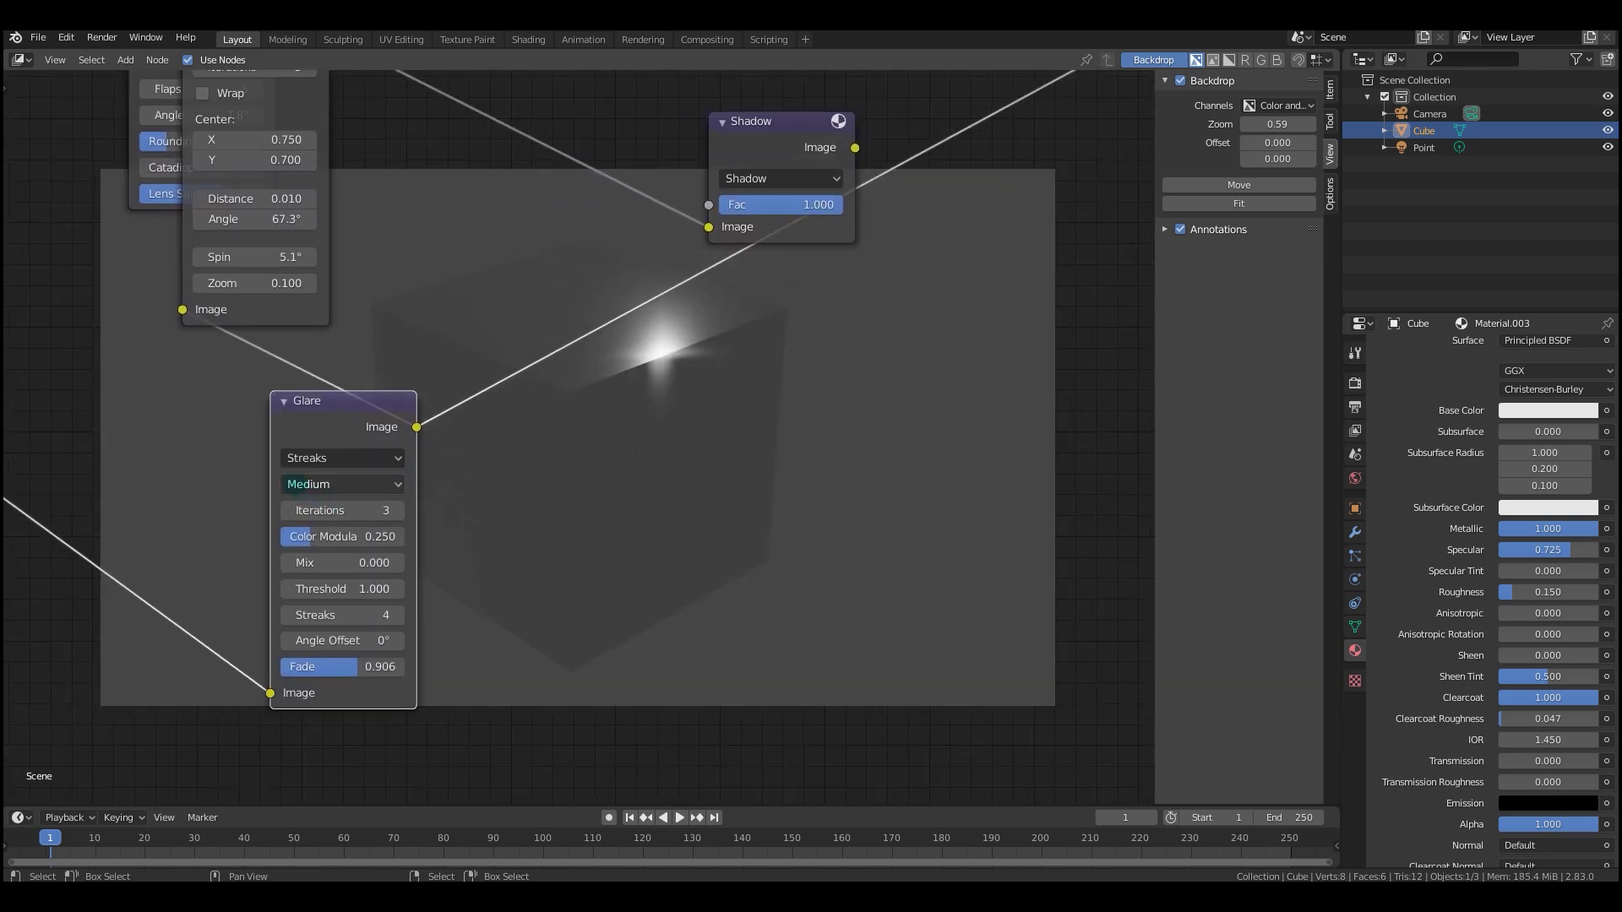
pyautogui.moveTo(345, 424); pyautogui.dragTo(340, 439)
pyautogui.click(353, 473)
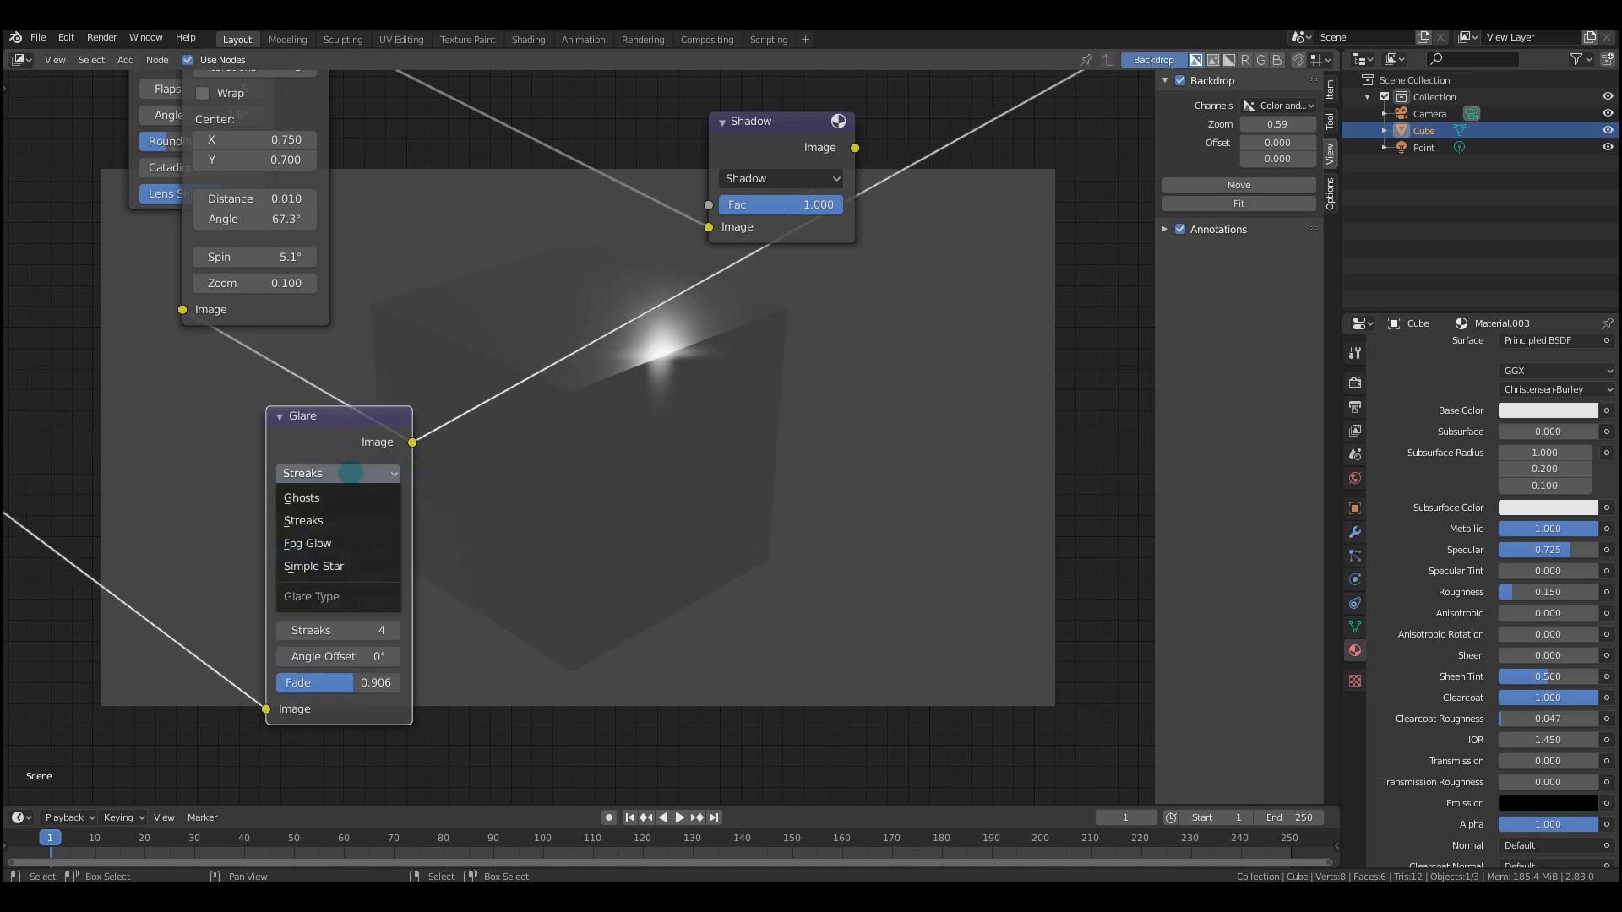
pyautogui.click(342, 543)
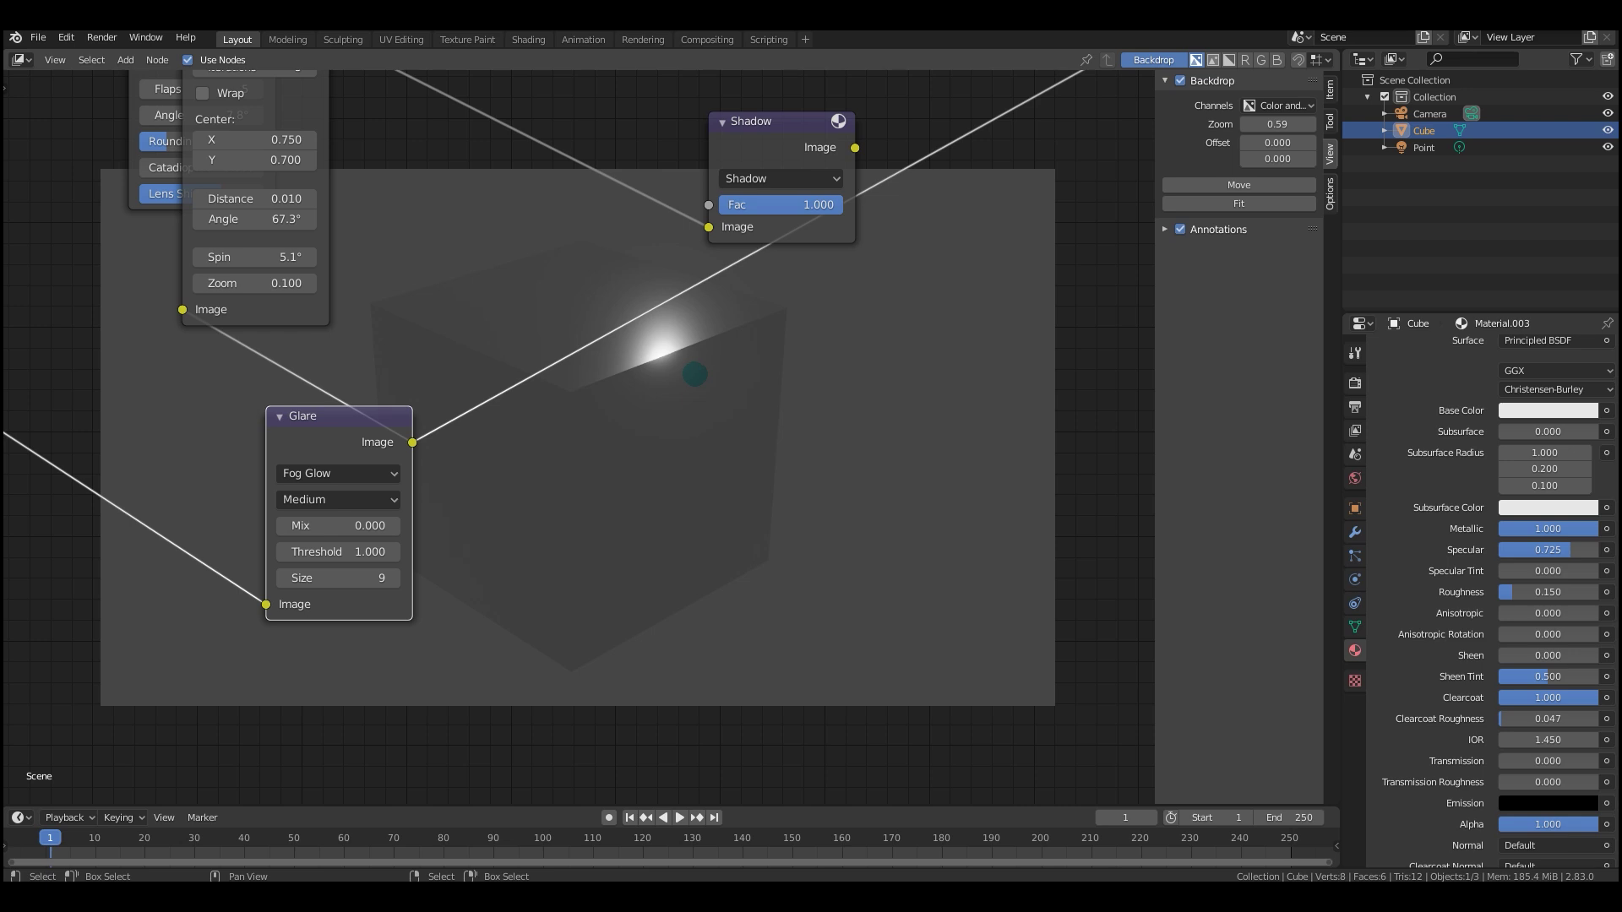
pyautogui.scroll(2, 456, 465)
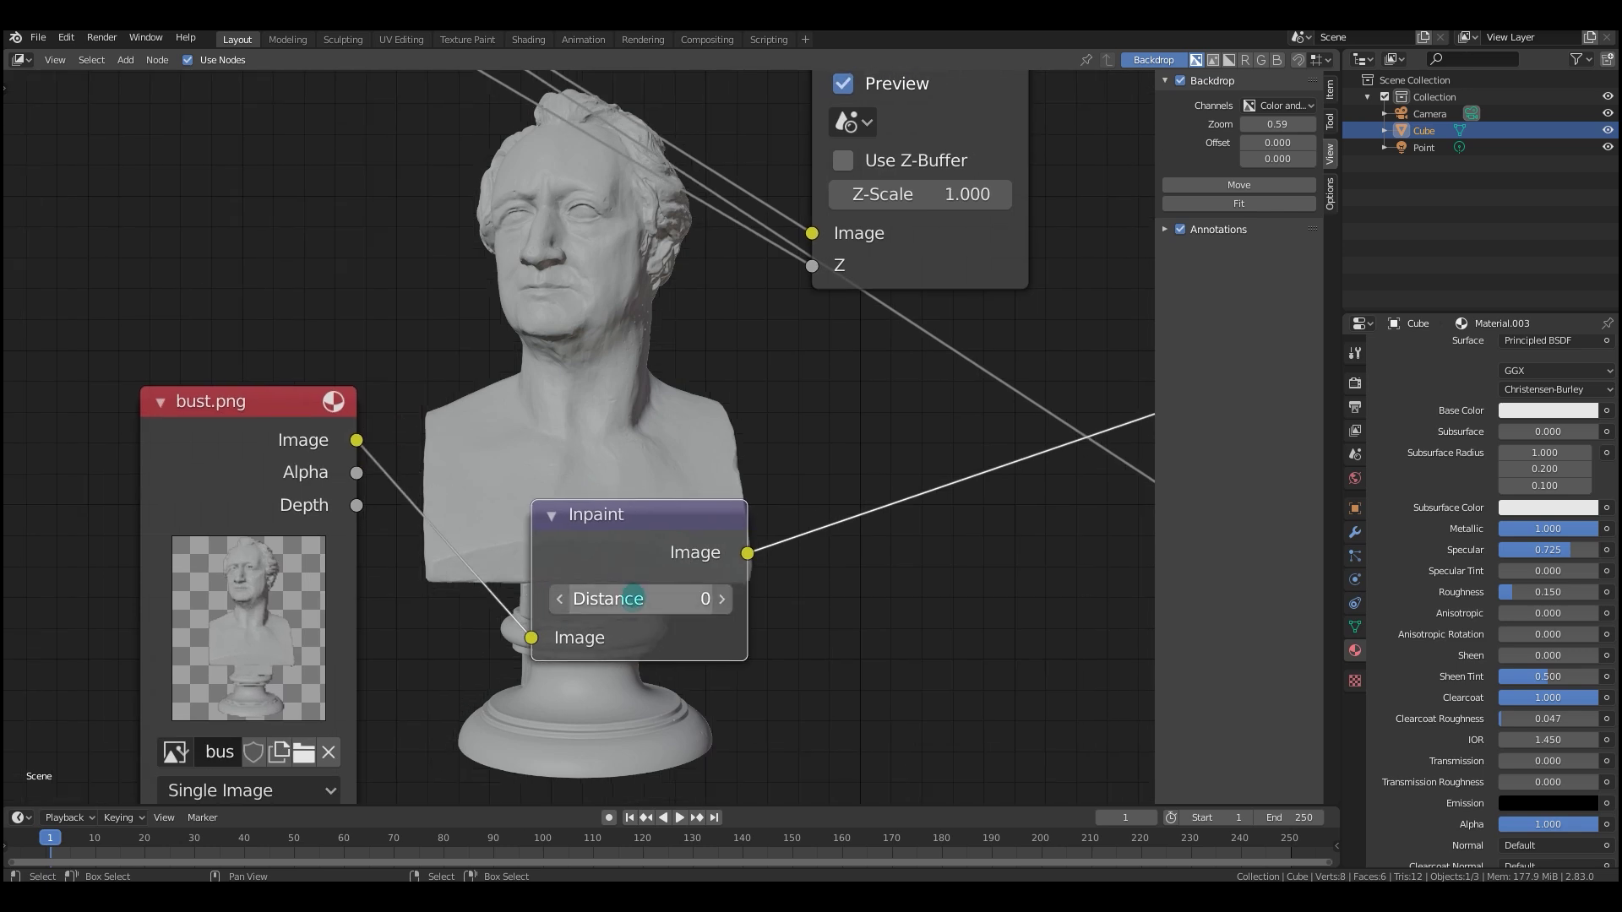
# Try an Inpaint distance of 235 on the bust image and reset the distance to 0.
pyautogui.moveTo(640, 598); pyautogui.dragTo(832, 598)
pyautogui.click(646, 601)
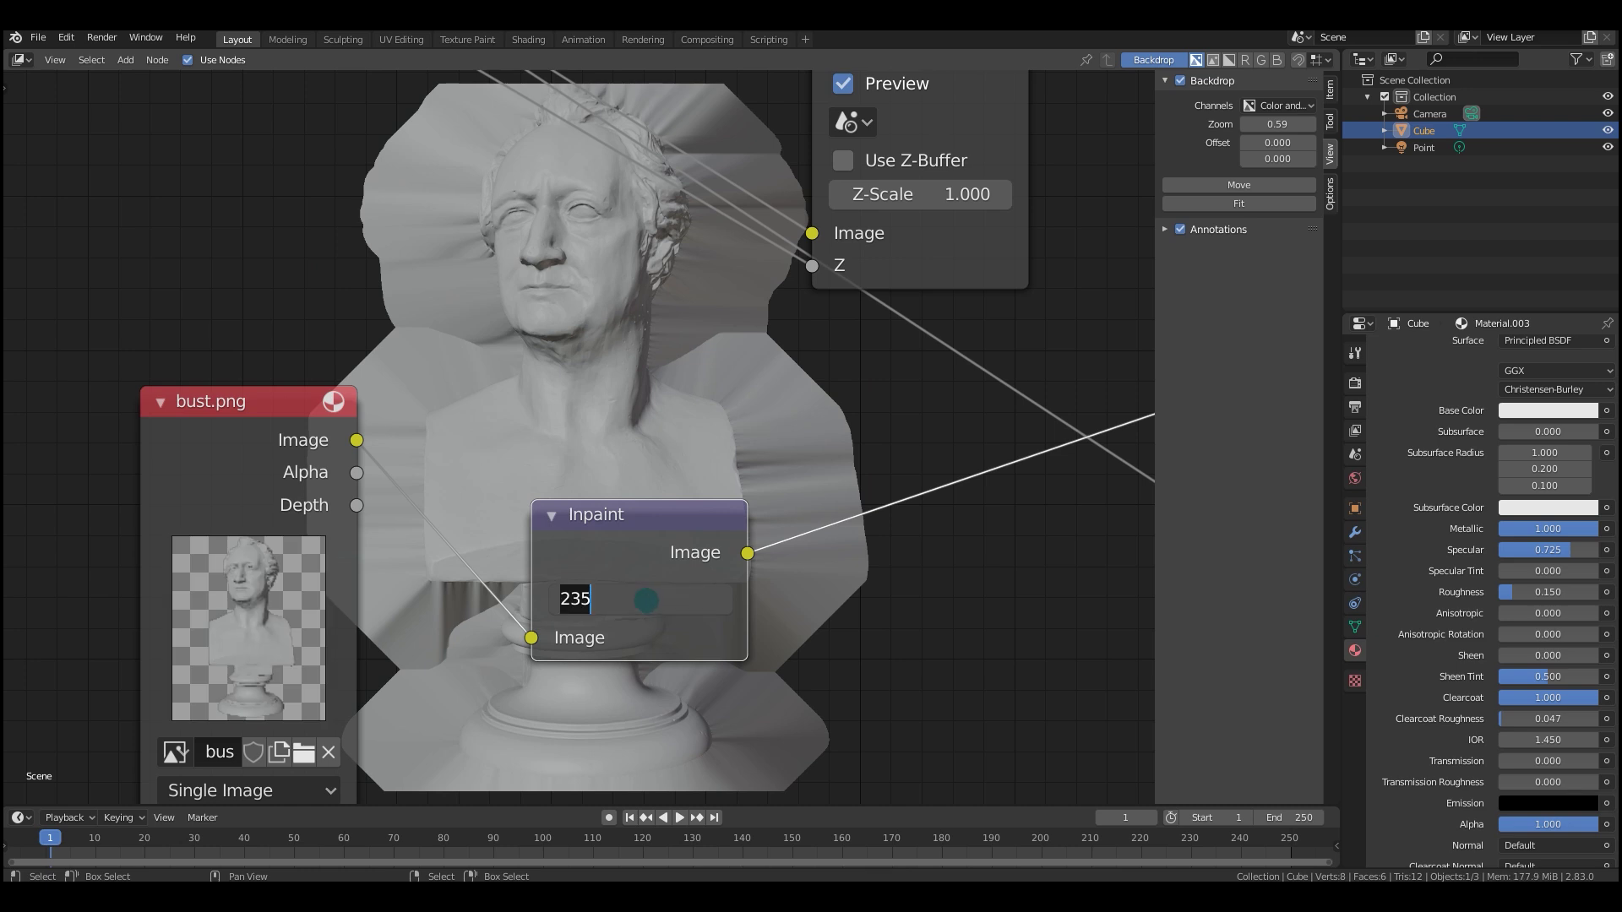
pyautogui.write('0')
pyautogui.press('Return')
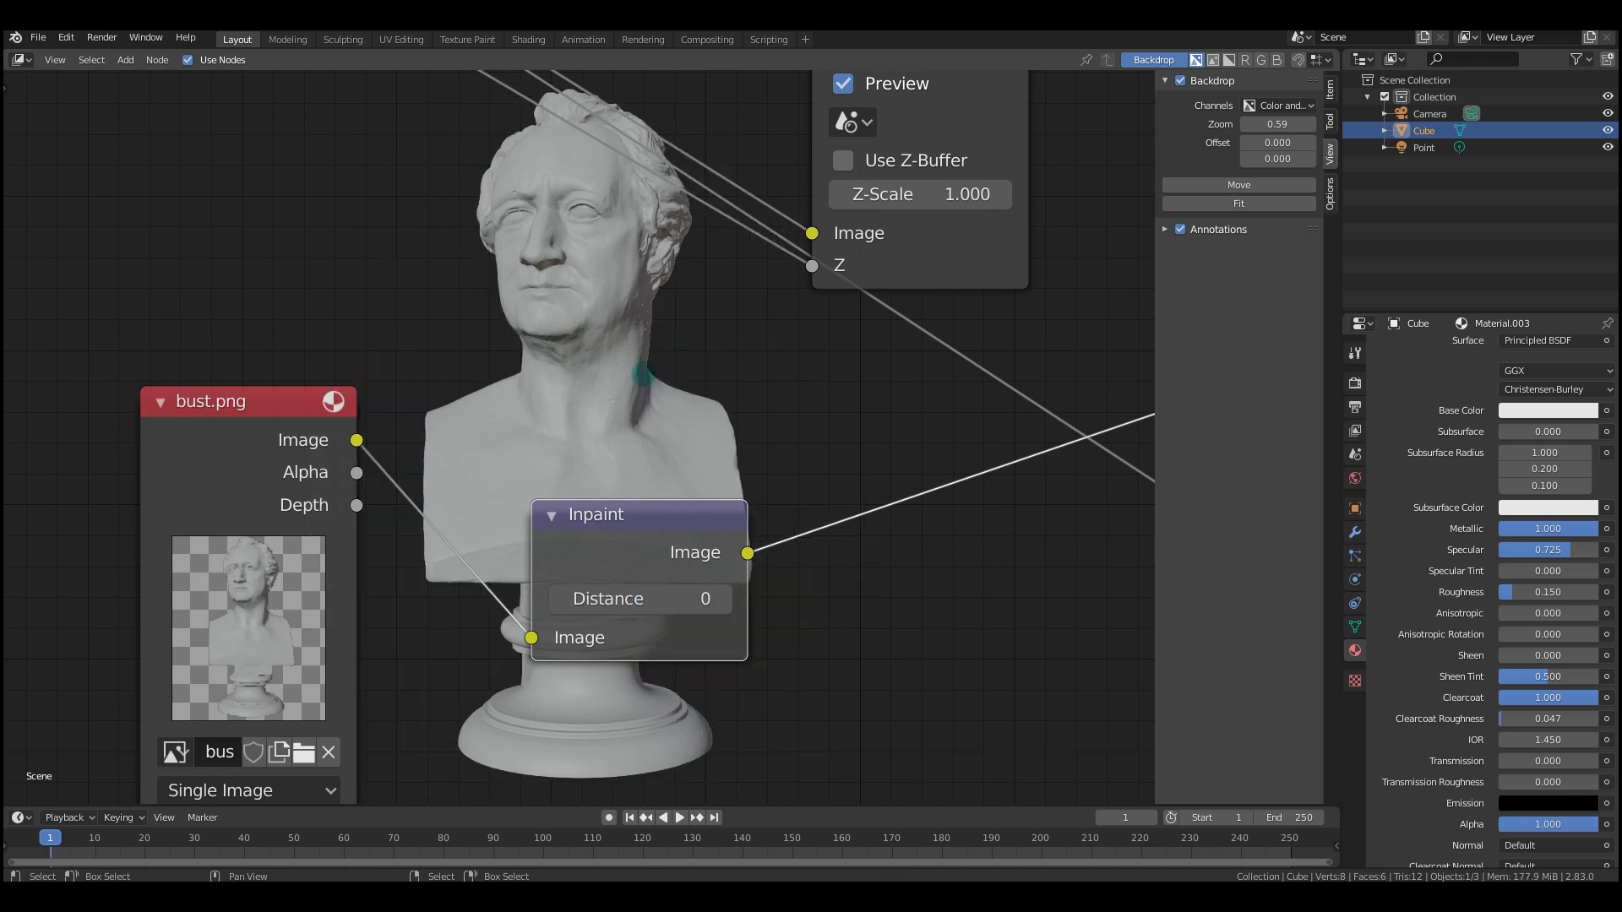
# Reposition the Inpaint node beside the bust.png image node.
pyautogui.moveTo(699, 407); pyautogui.dragTo(649, 417, button='middle')
pyautogui.scroll(1, 650, 416)
pyautogui.moveTo(650, 416); pyautogui.dragTo(611, 419, button='middle')
pyautogui.moveTo(326, 473); pyautogui.dragTo(410, 534)
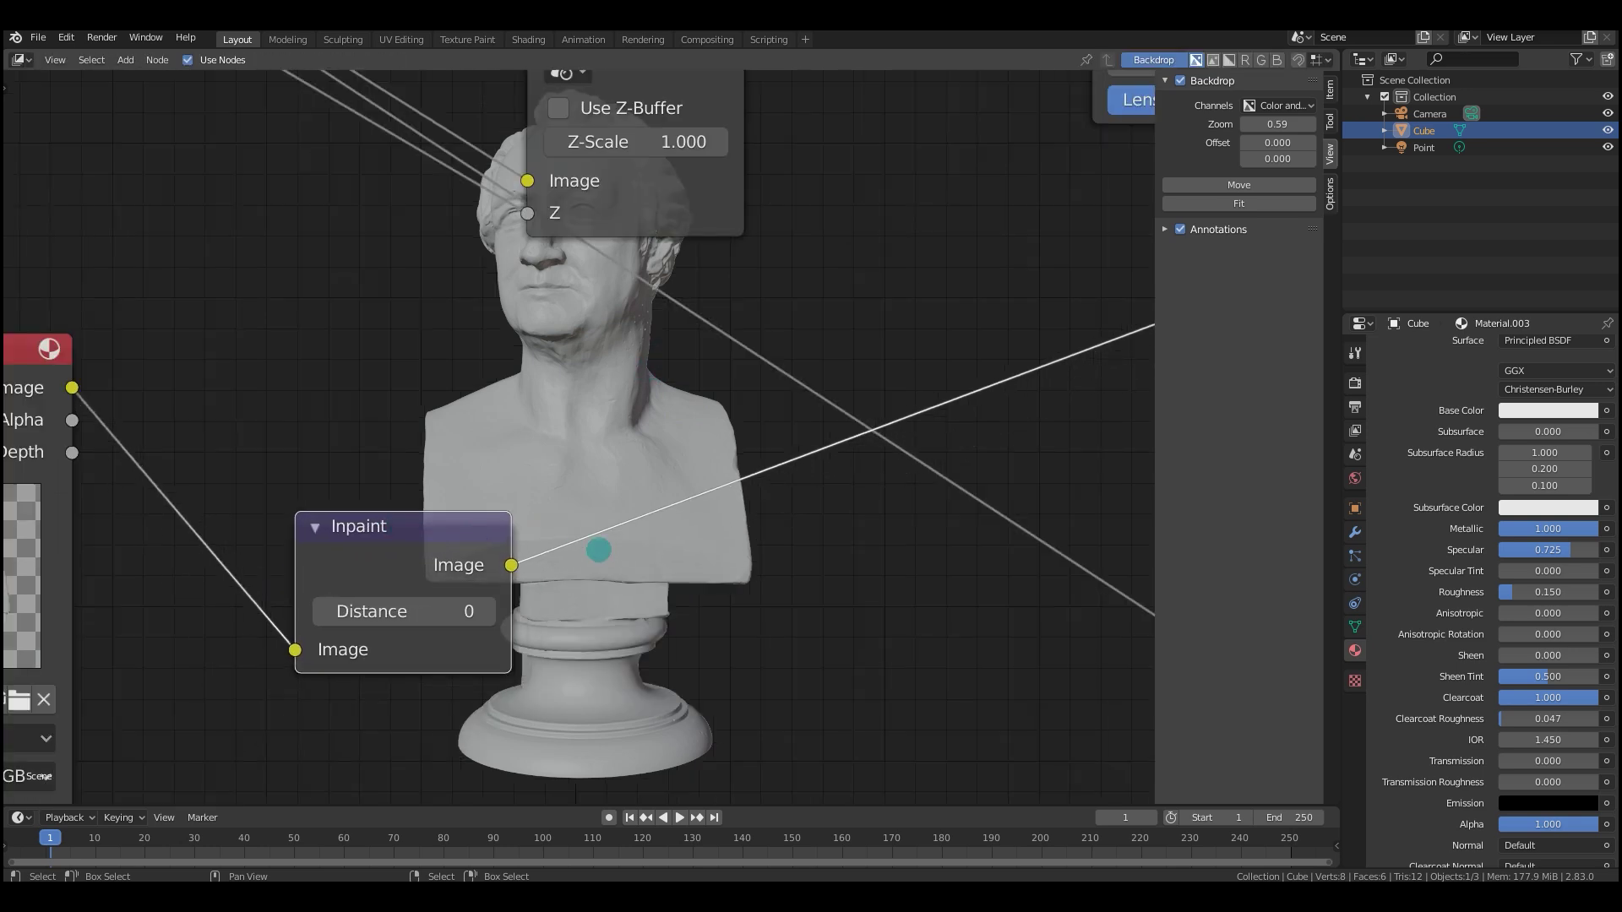
pyautogui.scroll(1, 543, 499)
pyautogui.moveTo(450, 518); pyautogui.dragTo(412, 383, button='middle')
pyautogui.moveTo(321, 440)
pyautogui.mouseDown()
pyautogui.moveTo(199, 541)
pyautogui.moveTo(303, 449)
pyautogui.mouseUp()
pyautogui.moveTo(259, 527)
pyautogui.mouseDown()
pyautogui.moveTo(319, 527)
pyautogui.moveTo(257, 527)
pyautogui.mouseUp()
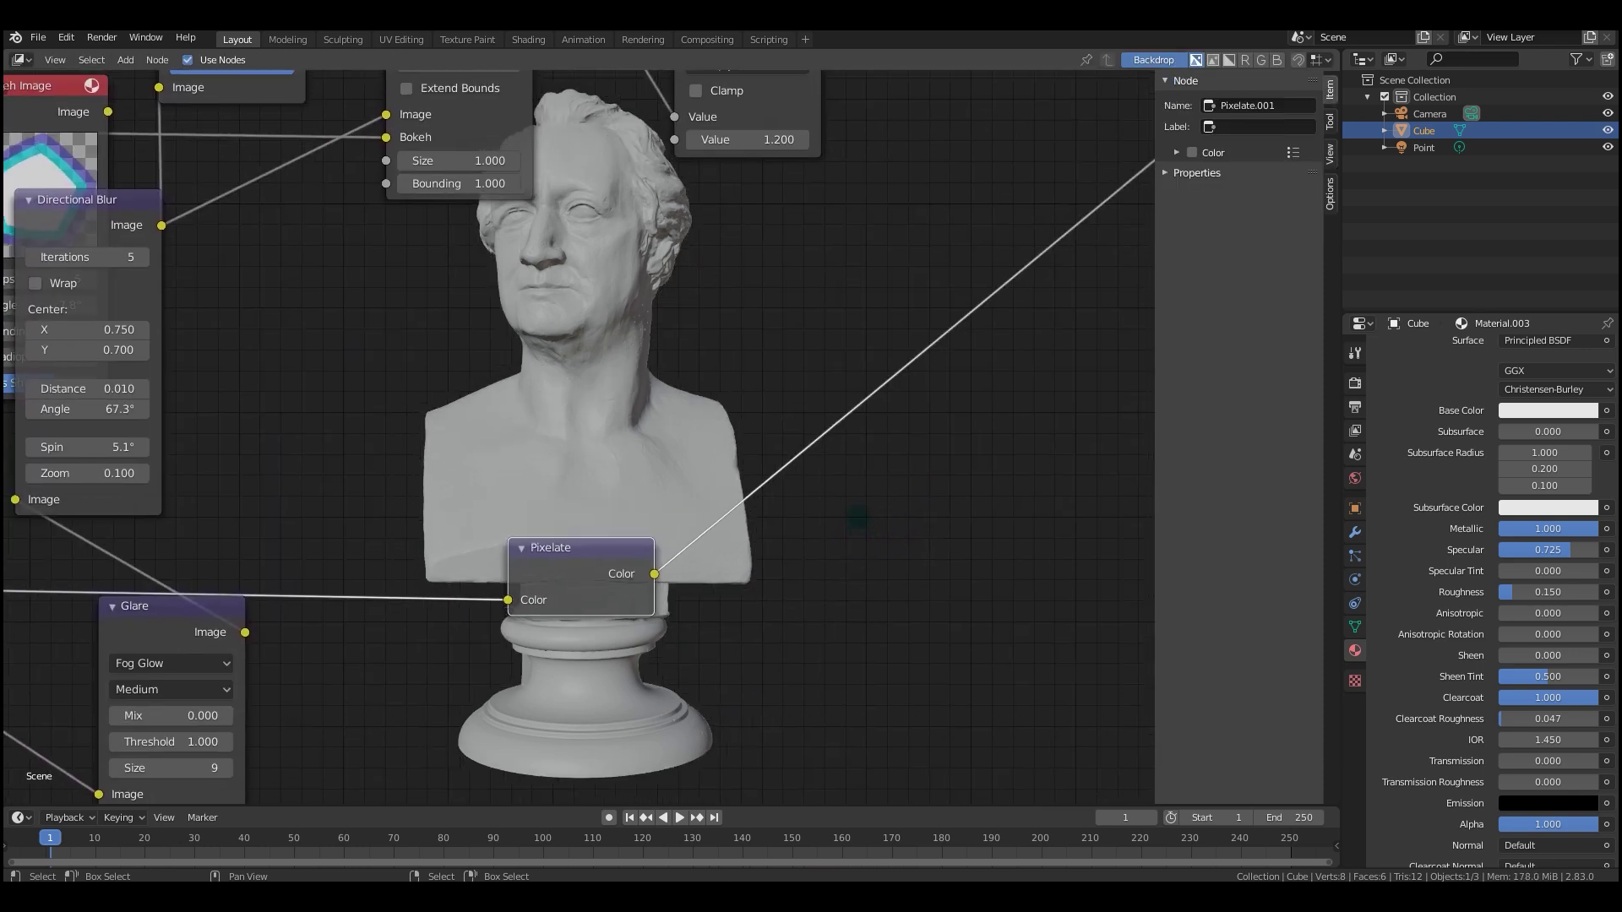
# Add a Scale distort node on the link feeding into the Pixelate node.
pyautogui.scroll(-1, 944, 513)
pyautogui.scroll(4, 832, 529)
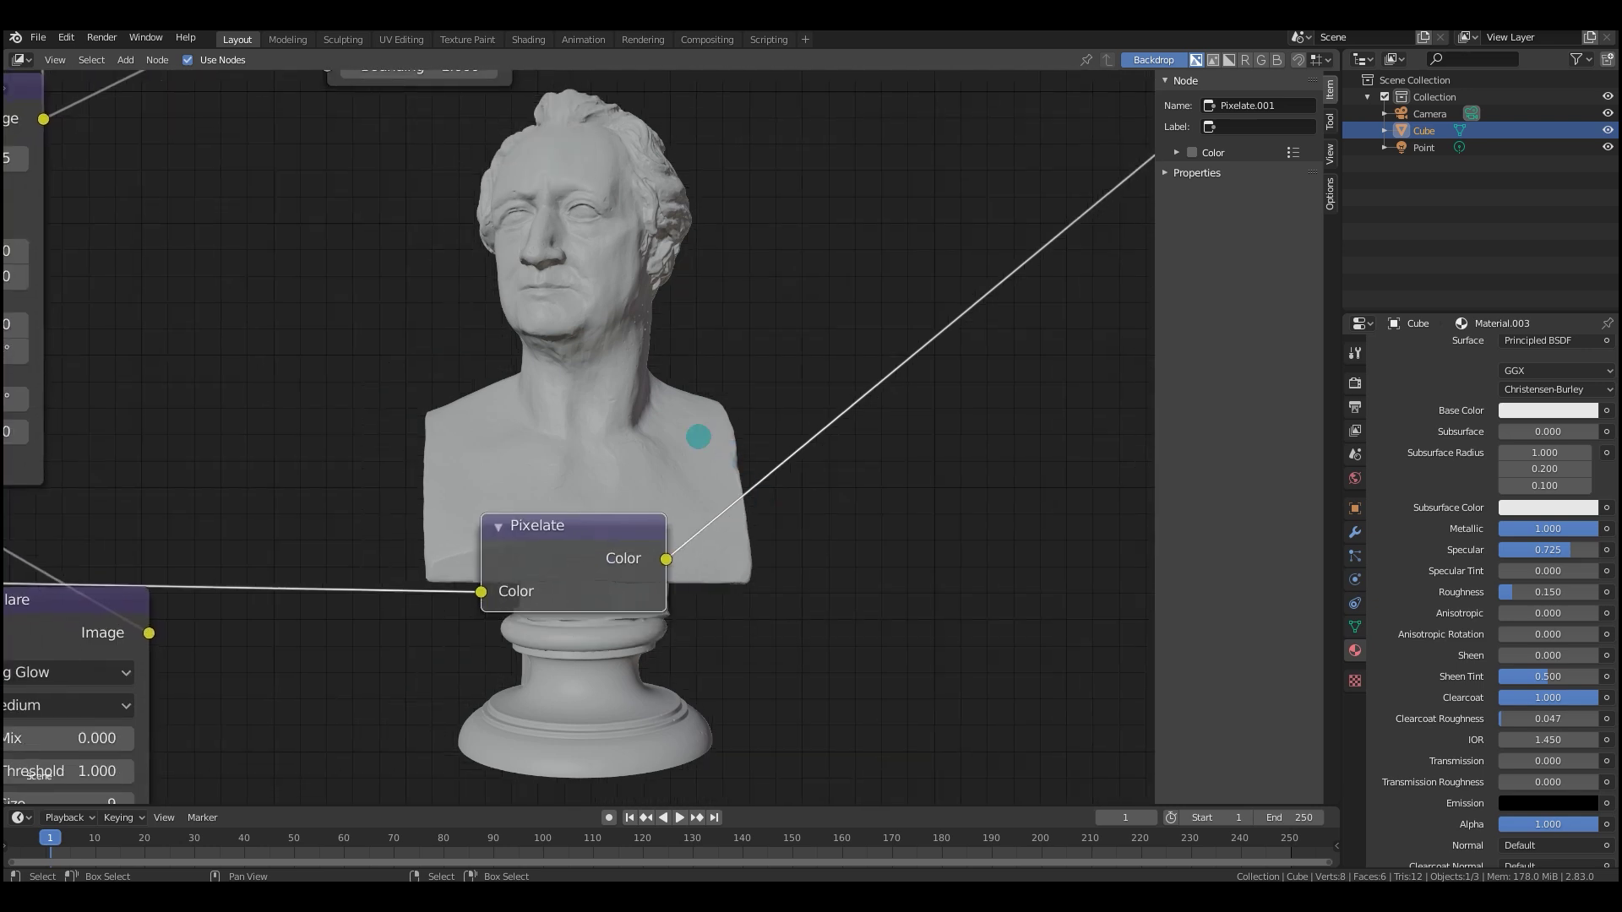
pyautogui.hotkey('shift', 'a')
pyautogui.moveTo(432, 476)
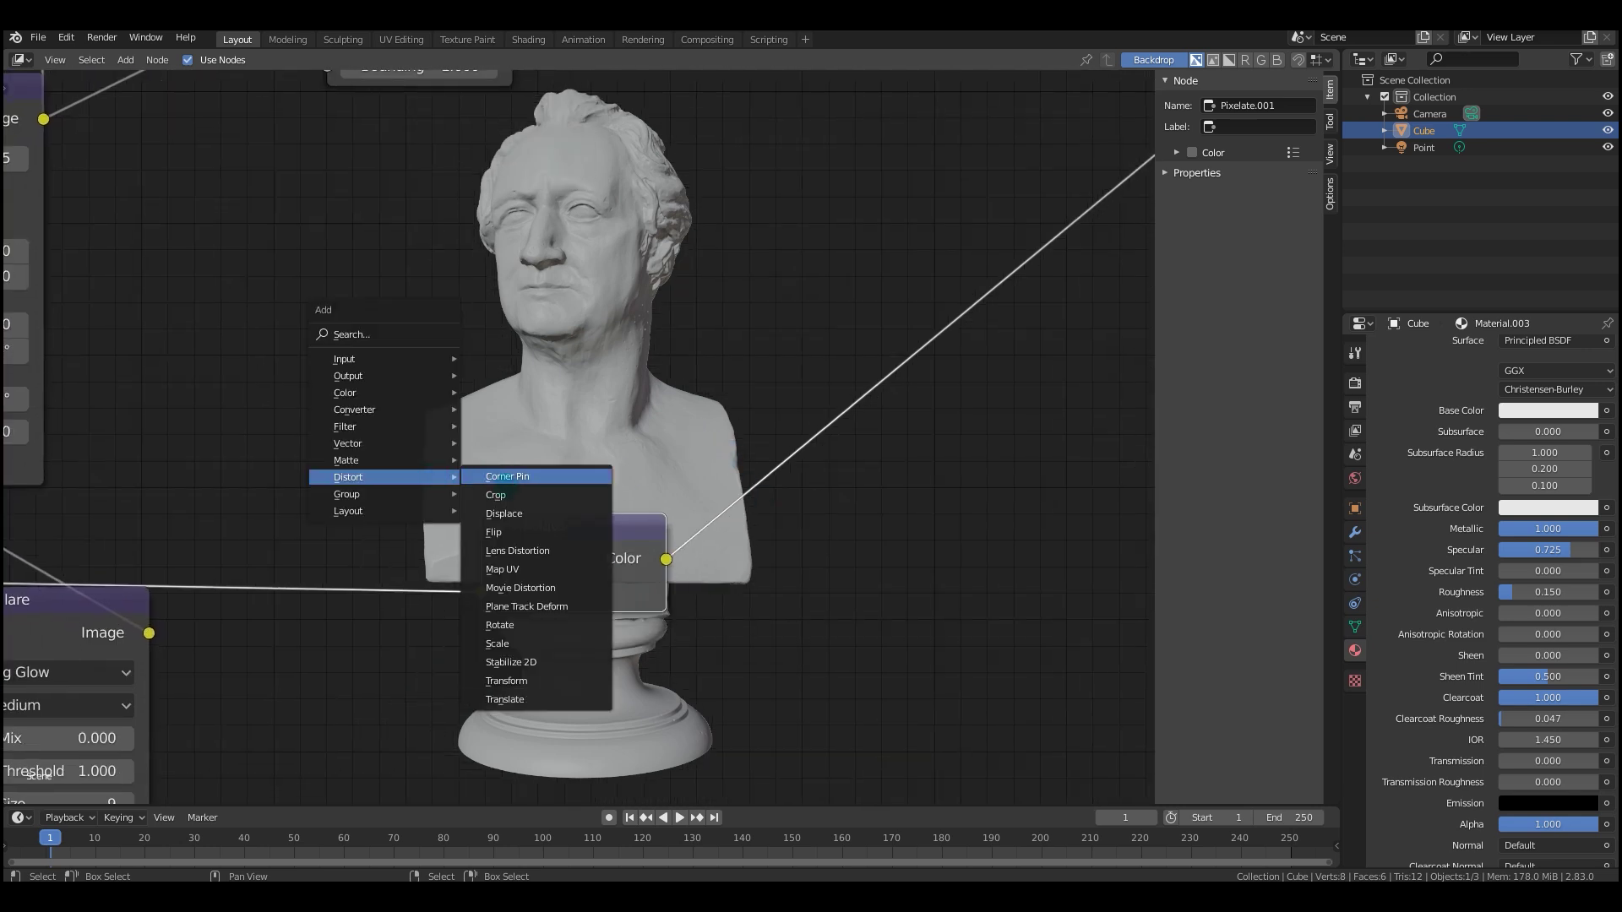
pyautogui.click(530, 644)
pyautogui.click(281, 473)
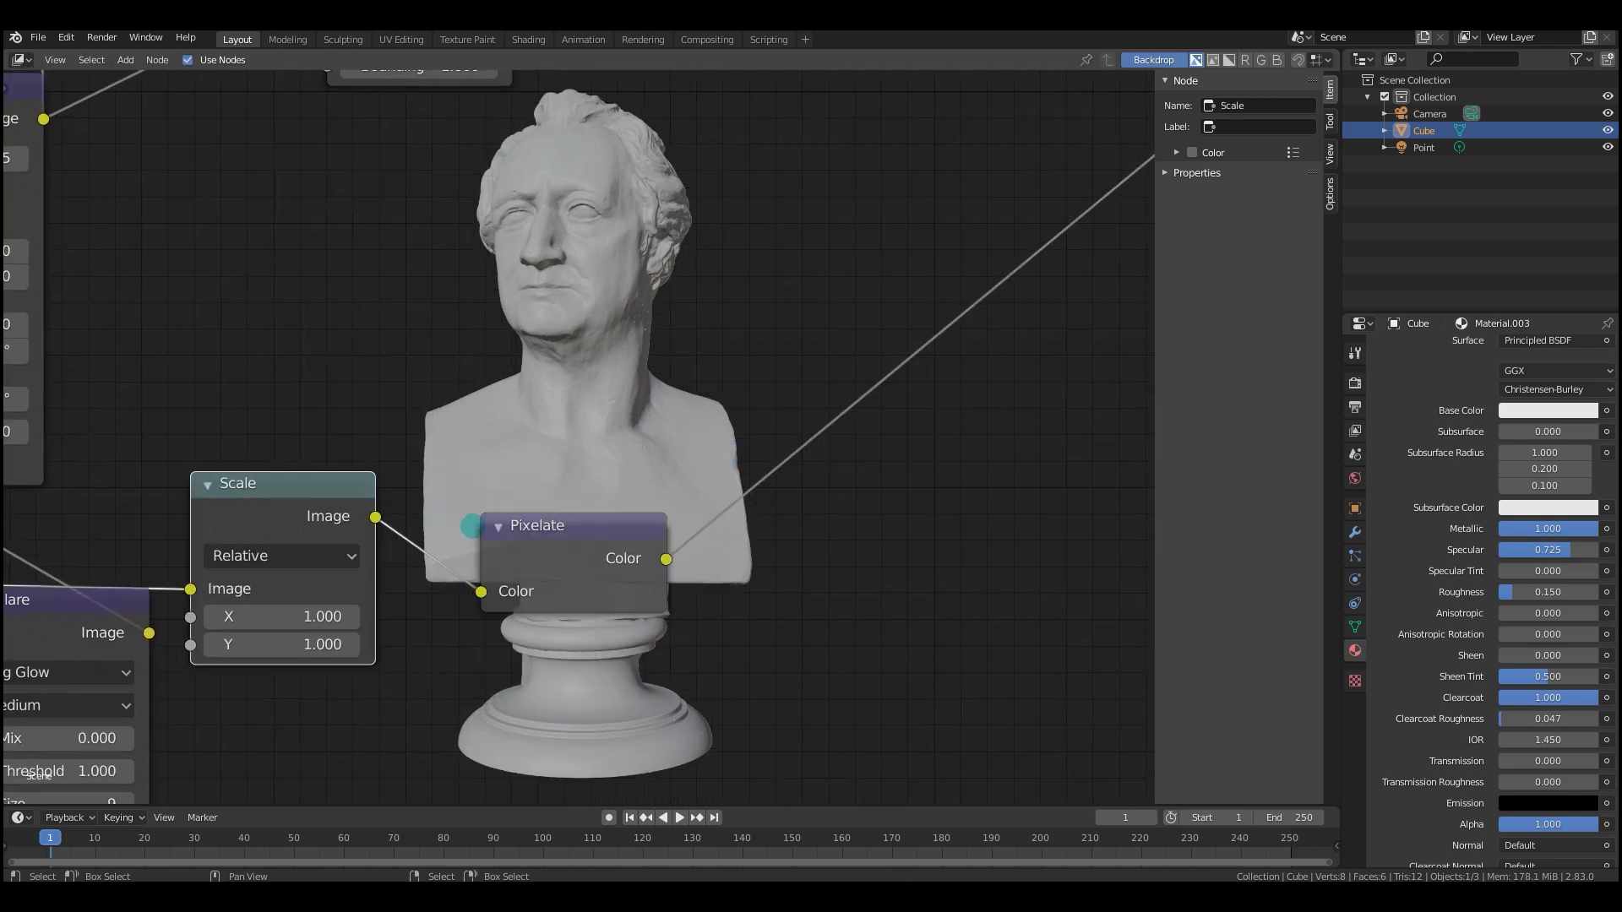
# Insert a second Scale node on the link leaving the Pixelate node.
pyautogui.hotkey('shift', 'a')
pyautogui.moveTo(499, 529)
pyautogui.click(547, 694)
pyautogui.click(861, 463)
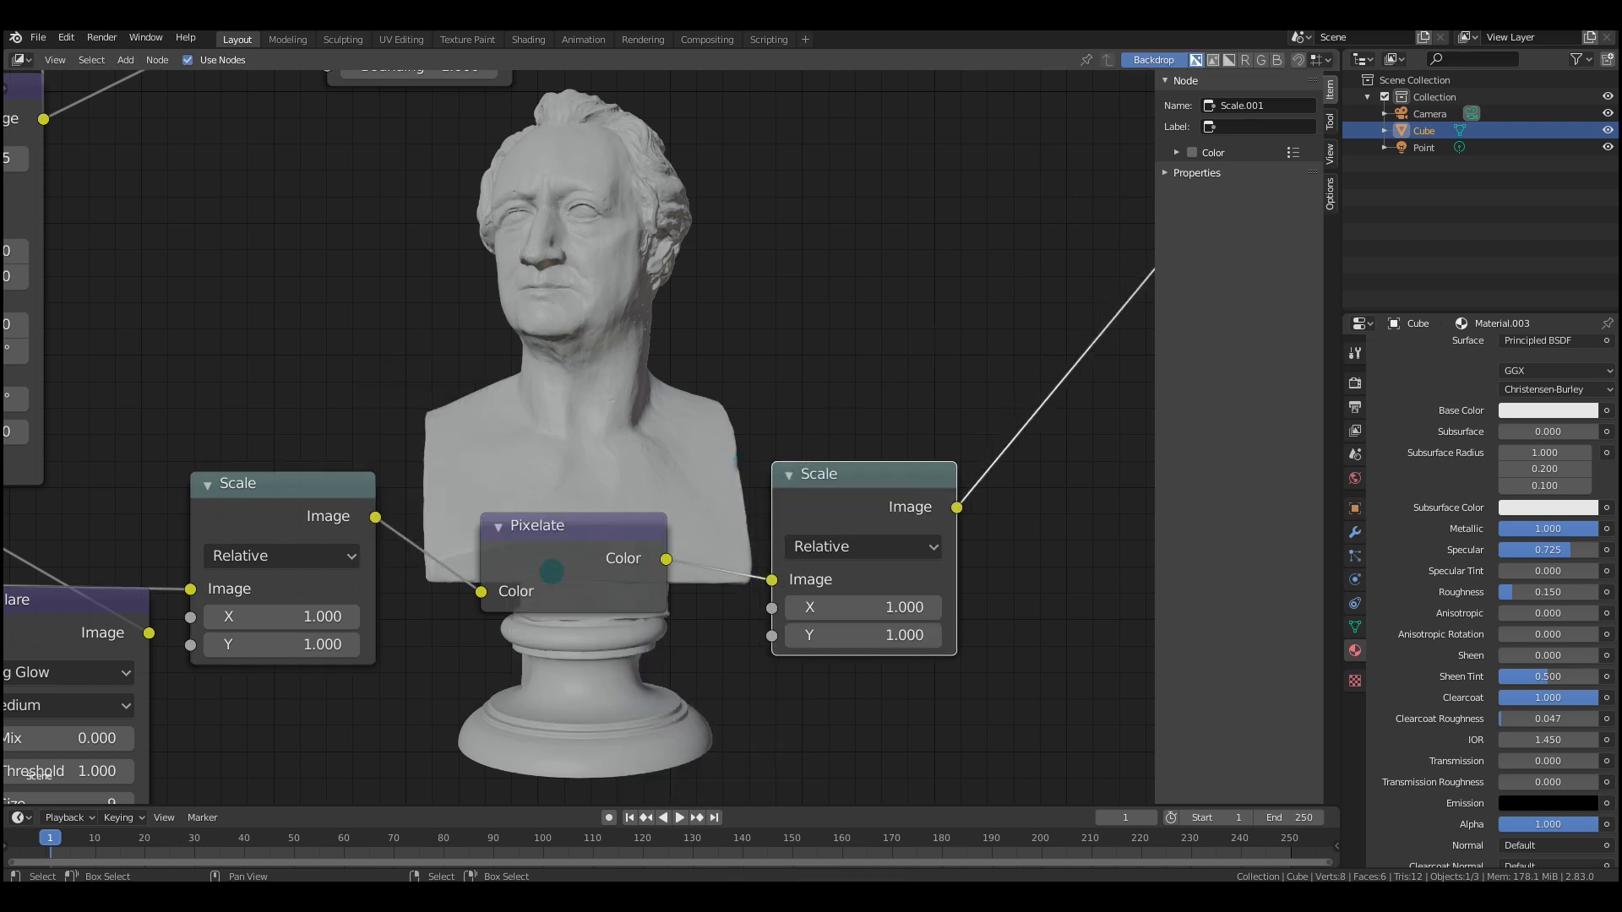
# Set the X and Y scale of the Scale node before Pixelate to 0.2.
pyautogui.click(290, 610)
pyautogui.write('0.2')
pyautogui.click(298, 645)
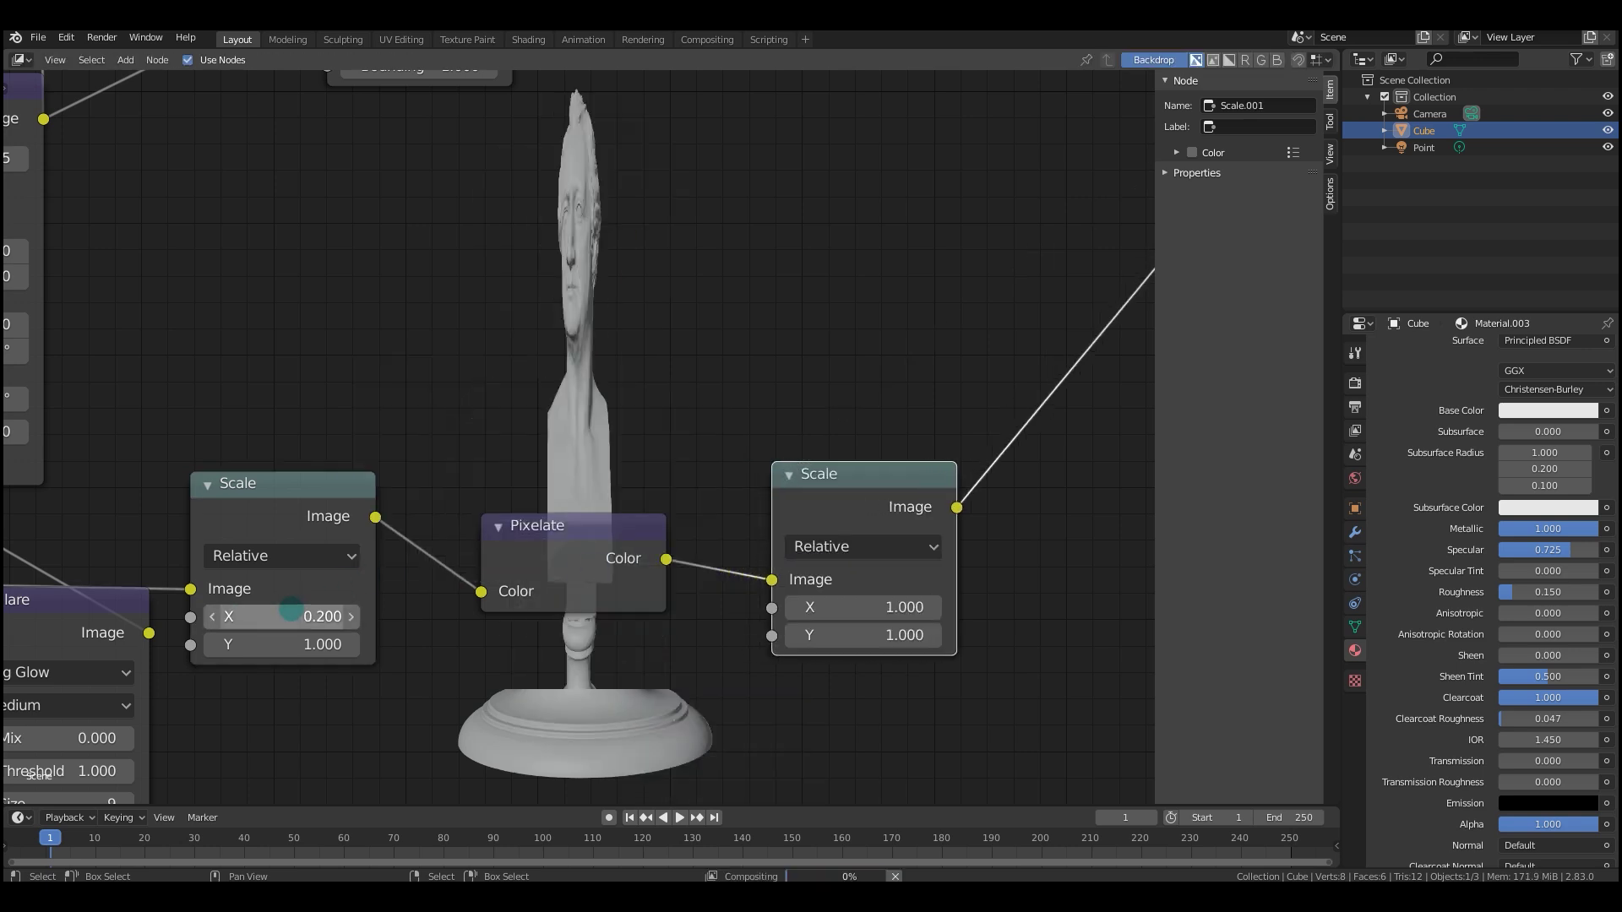
pyautogui.write('0.2')
pyautogui.press('Return')
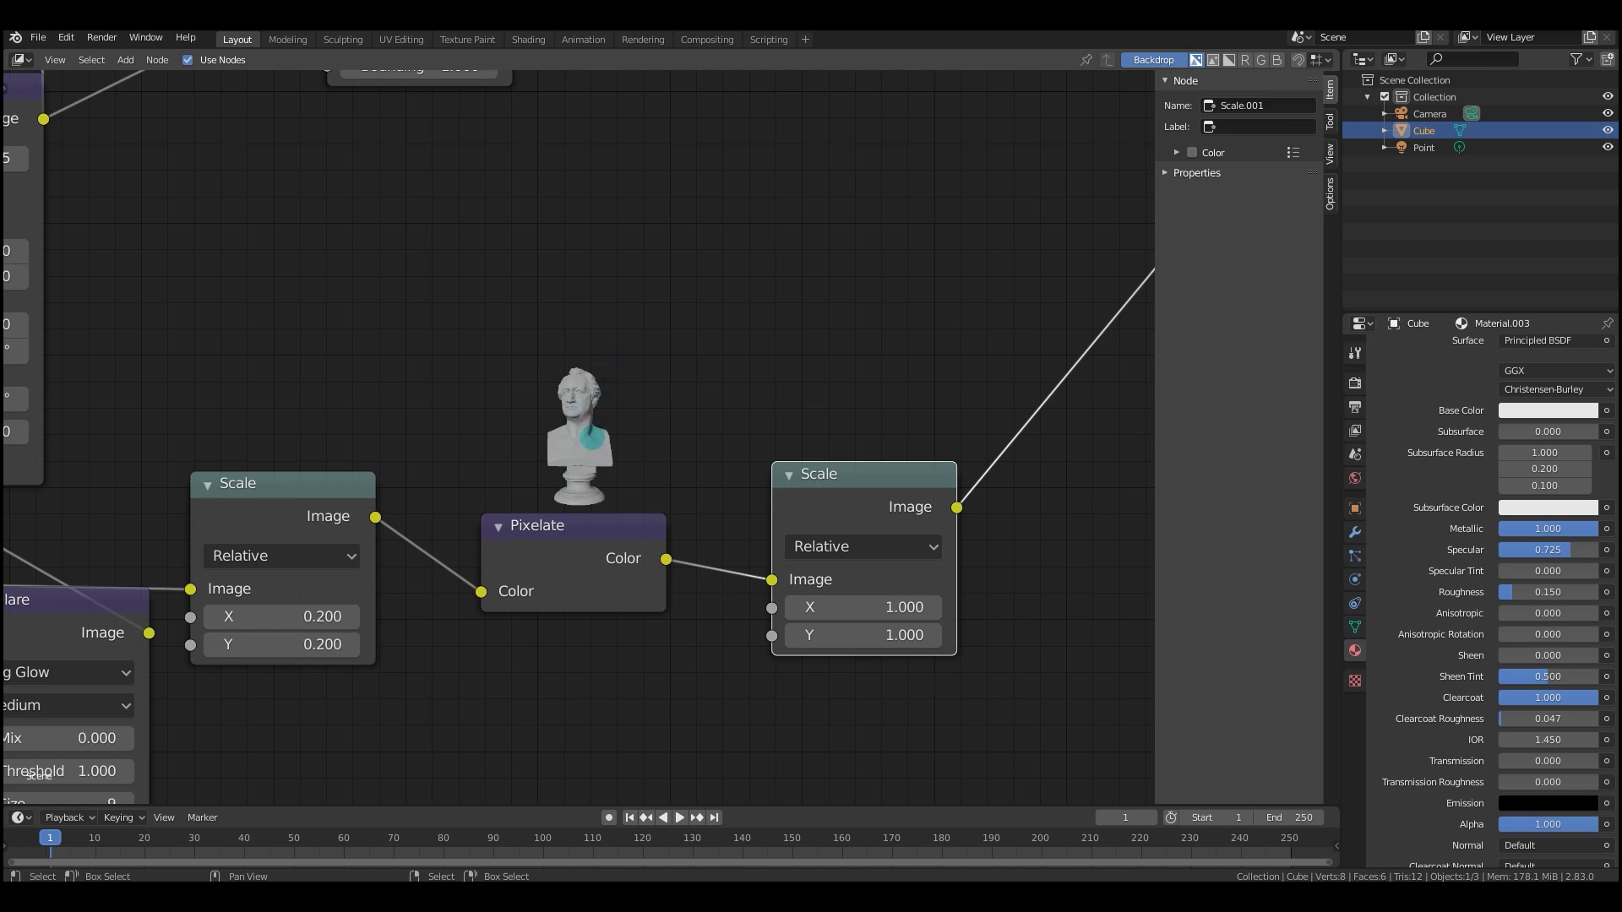
# Set the X and Y scale of the Scale node after Pixelate to 5.
pyautogui.click(902, 607)
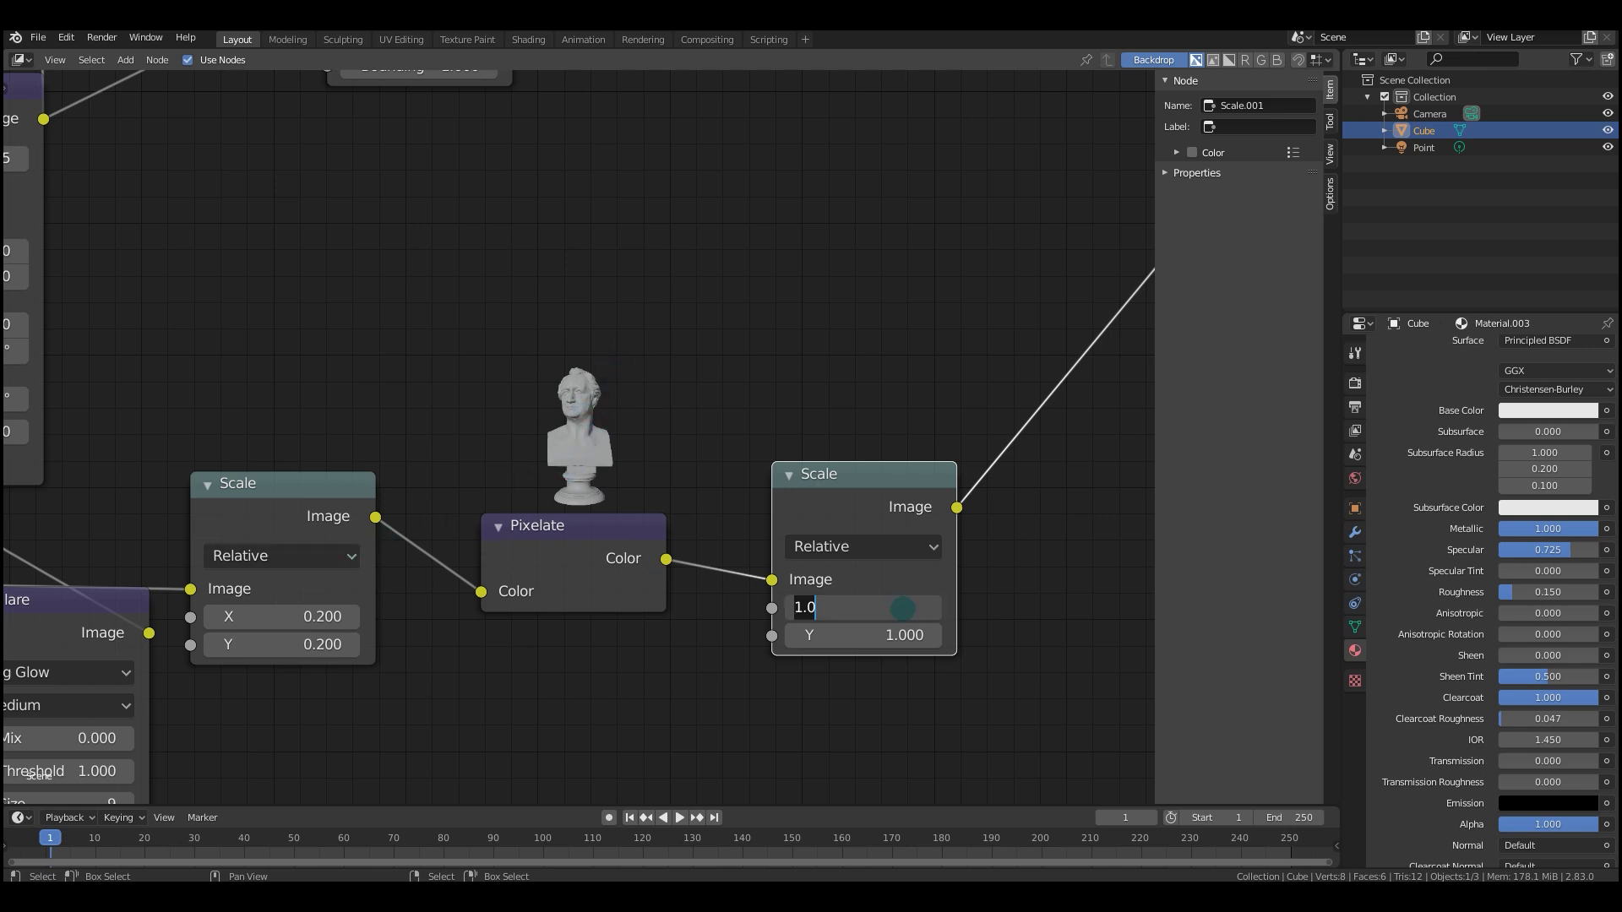
pyautogui.write('5')
pyautogui.press('Return')
pyautogui.click(896, 635)
pyautogui.write('5')
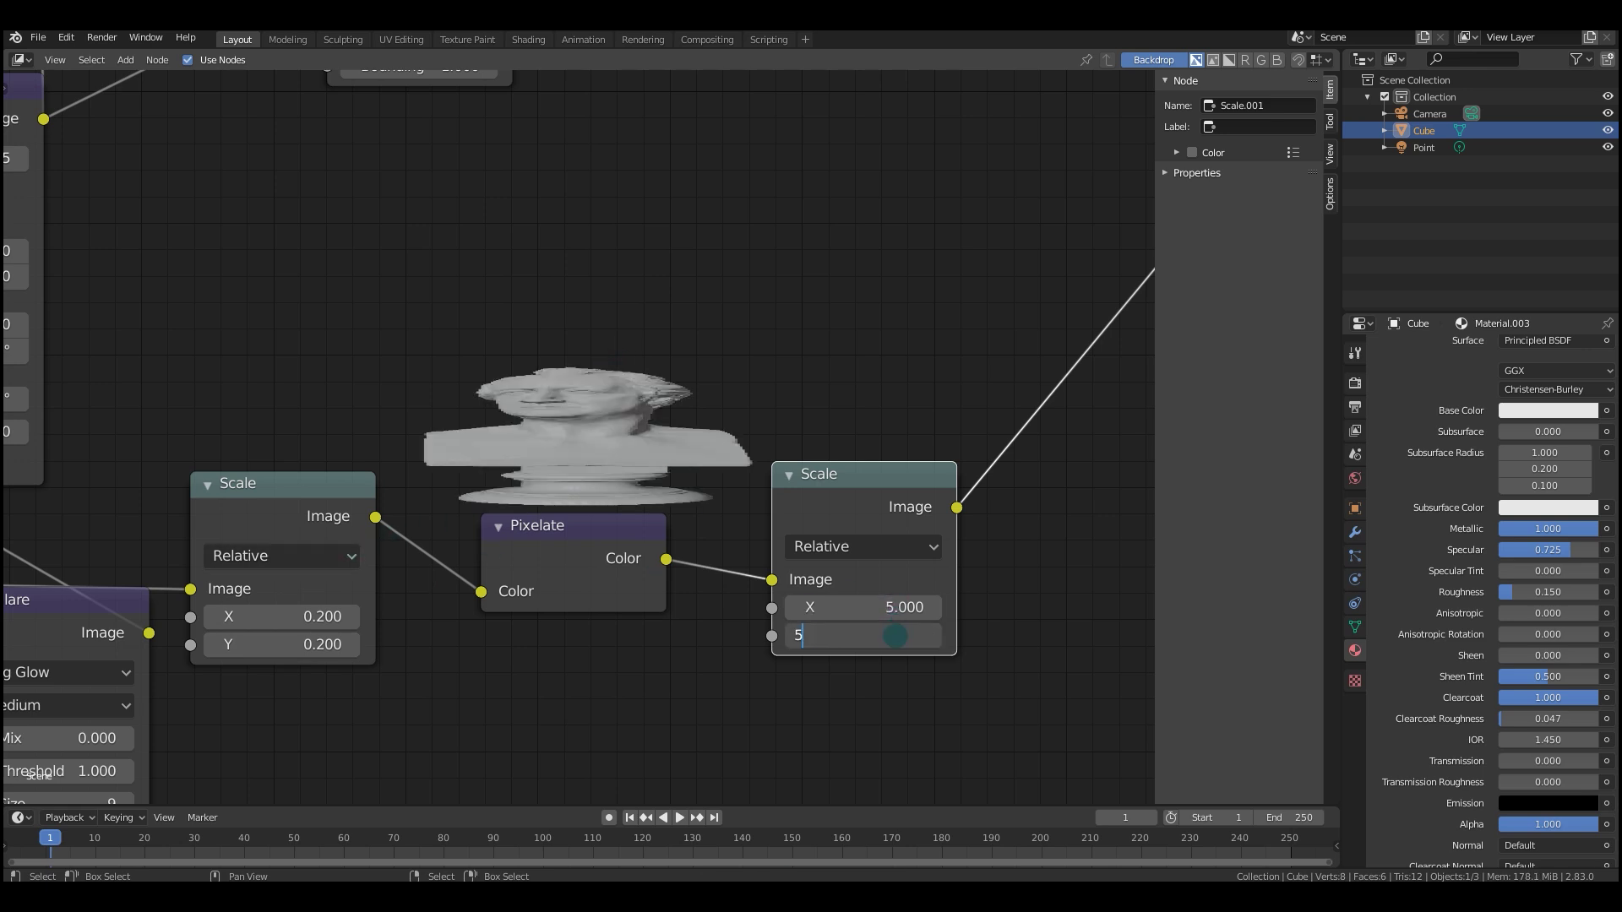
pyautogui.press('Return')
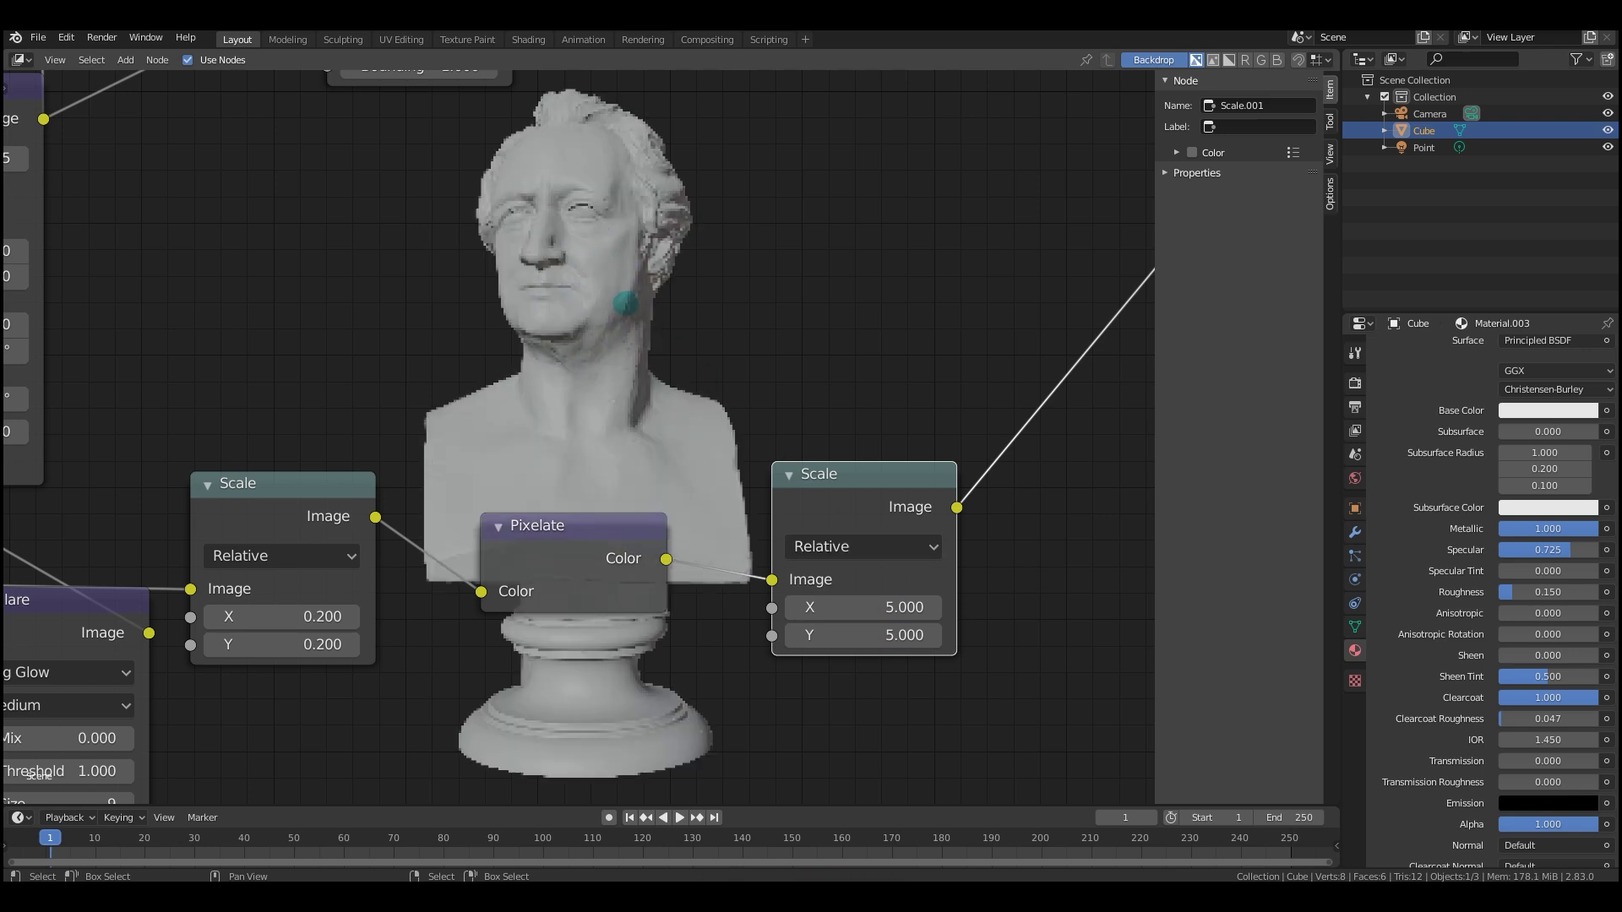
# Bypass Pixelate by linking the two Scale nodes directly, and reconnect Pixelate between them.
pyautogui.moveTo(591, 551); pyautogui.dragTo(601, 538)
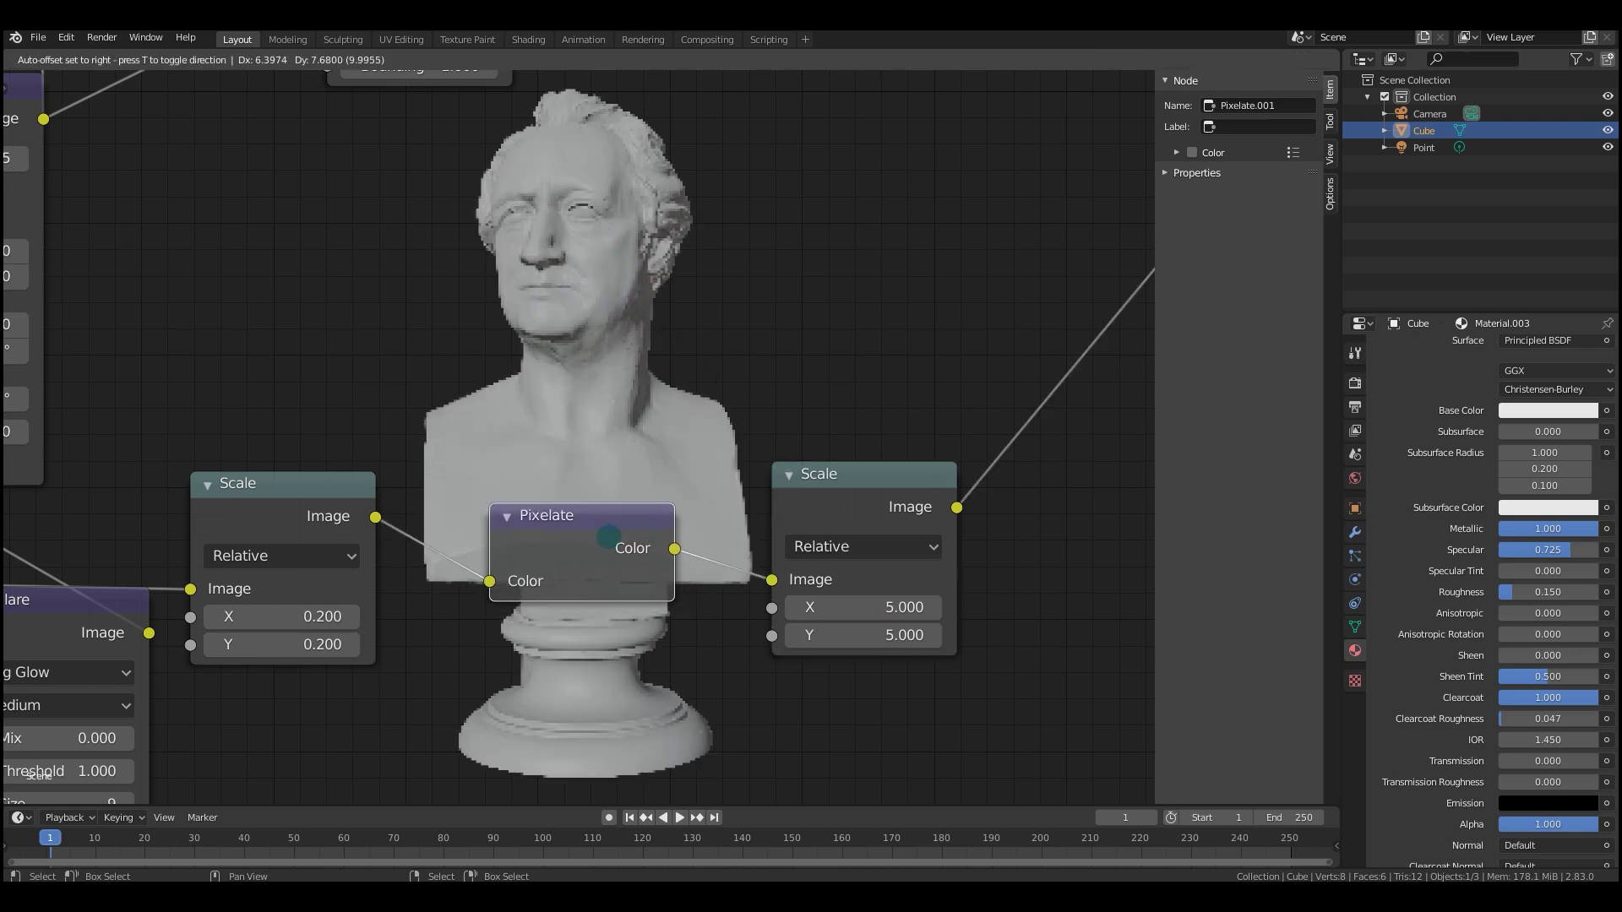
pyautogui.moveTo(375, 516); pyautogui.dragTo(771, 579)
pyautogui.moveTo(676, 547); pyautogui.dragTo(771, 579)
# Set the X and Y of the Scale node before Pixelate to 0.1 and move that node closer to Pixelate.
pyautogui.click(254, 616)
pyautogui.write('0.1')
pyautogui.press('Return')
pyautogui.click(309, 642)
pyautogui.write('0.1')
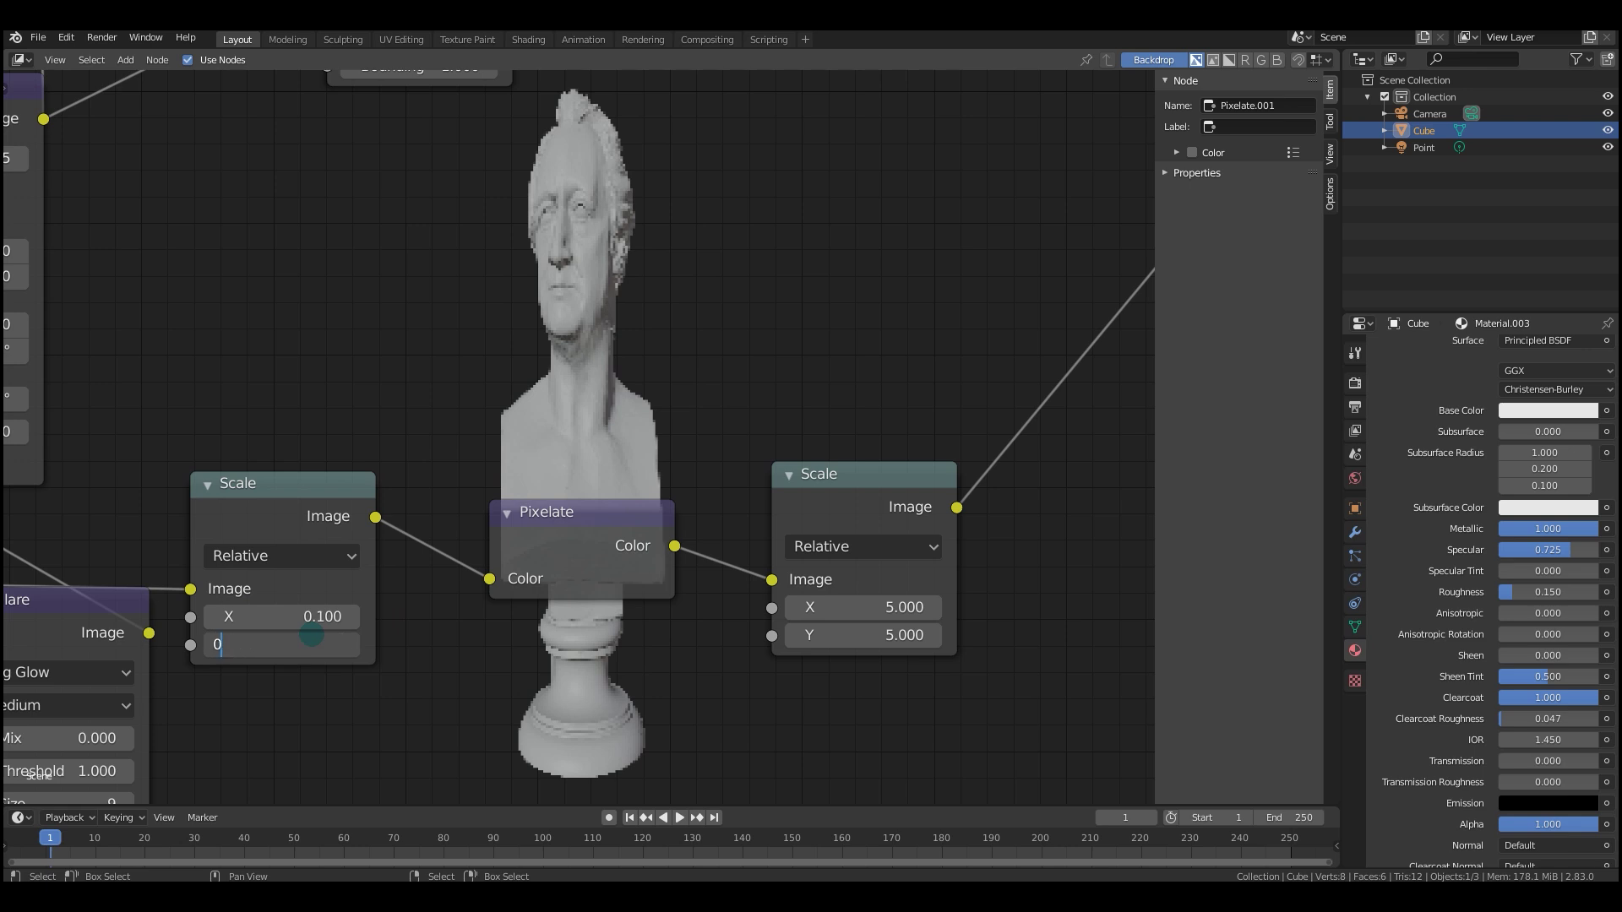
pyautogui.press('Return')
pyautogui.moveTo(308, 574); pyautogui.dragTo(496, 538)
# Set the X and Y of the Scale node after Pixelate to 10 and nudge the Pixelate node upward.
pyautogui.click(868, 609)
pyautogui.write('10')
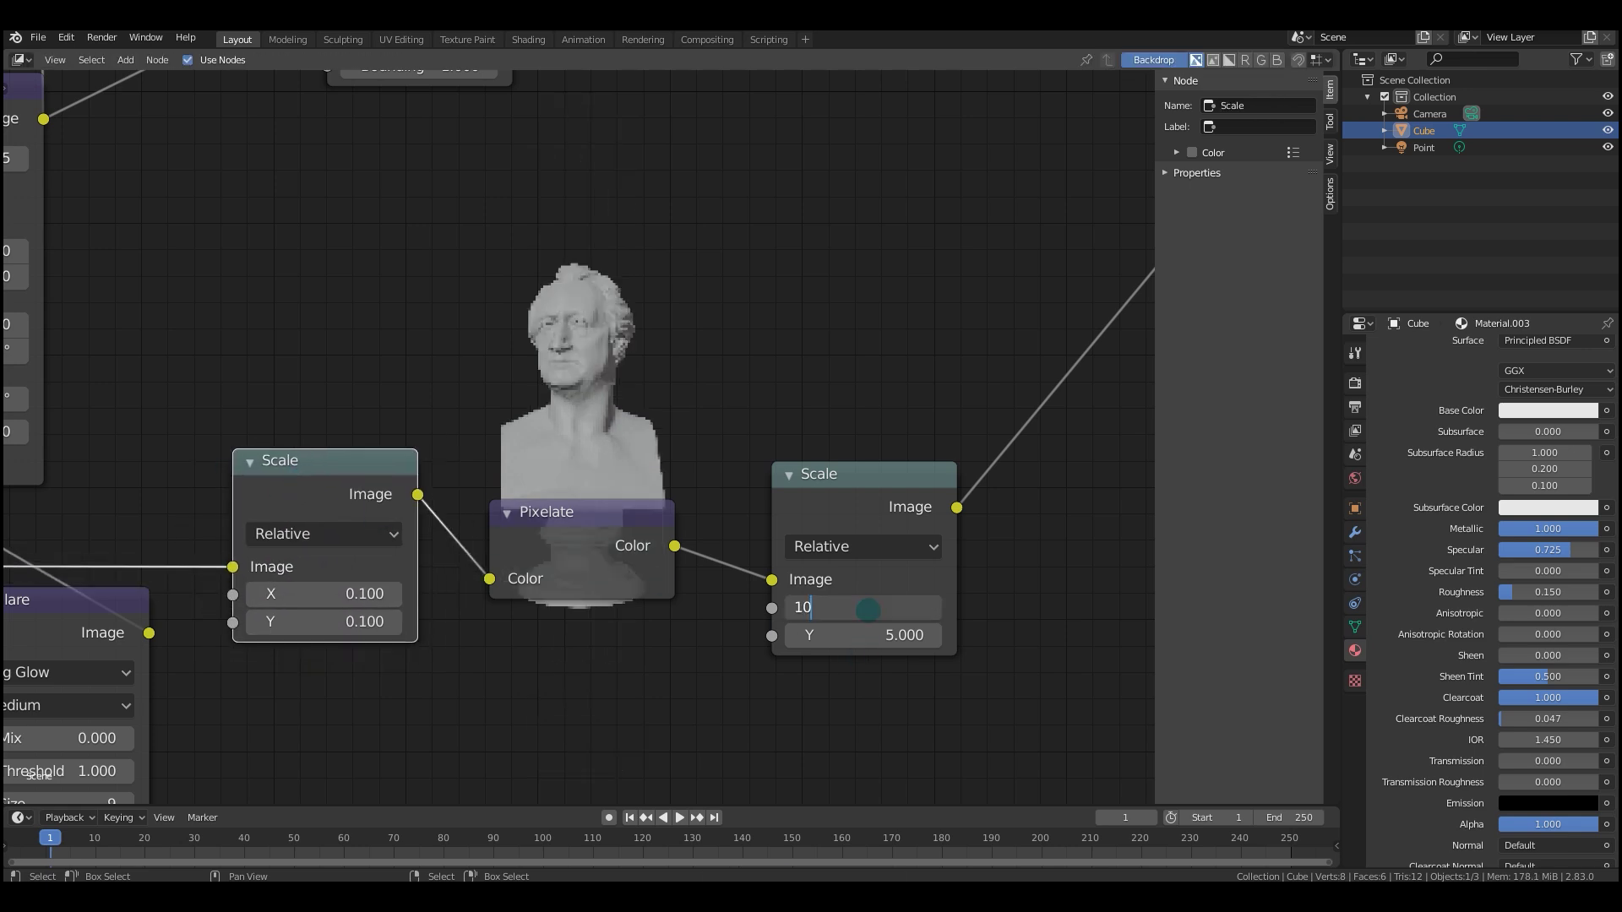
pyautogui.press('Return')
pyautogui.click(880, 631)
pyautogui.write('10')
pyautogui.press('Return')
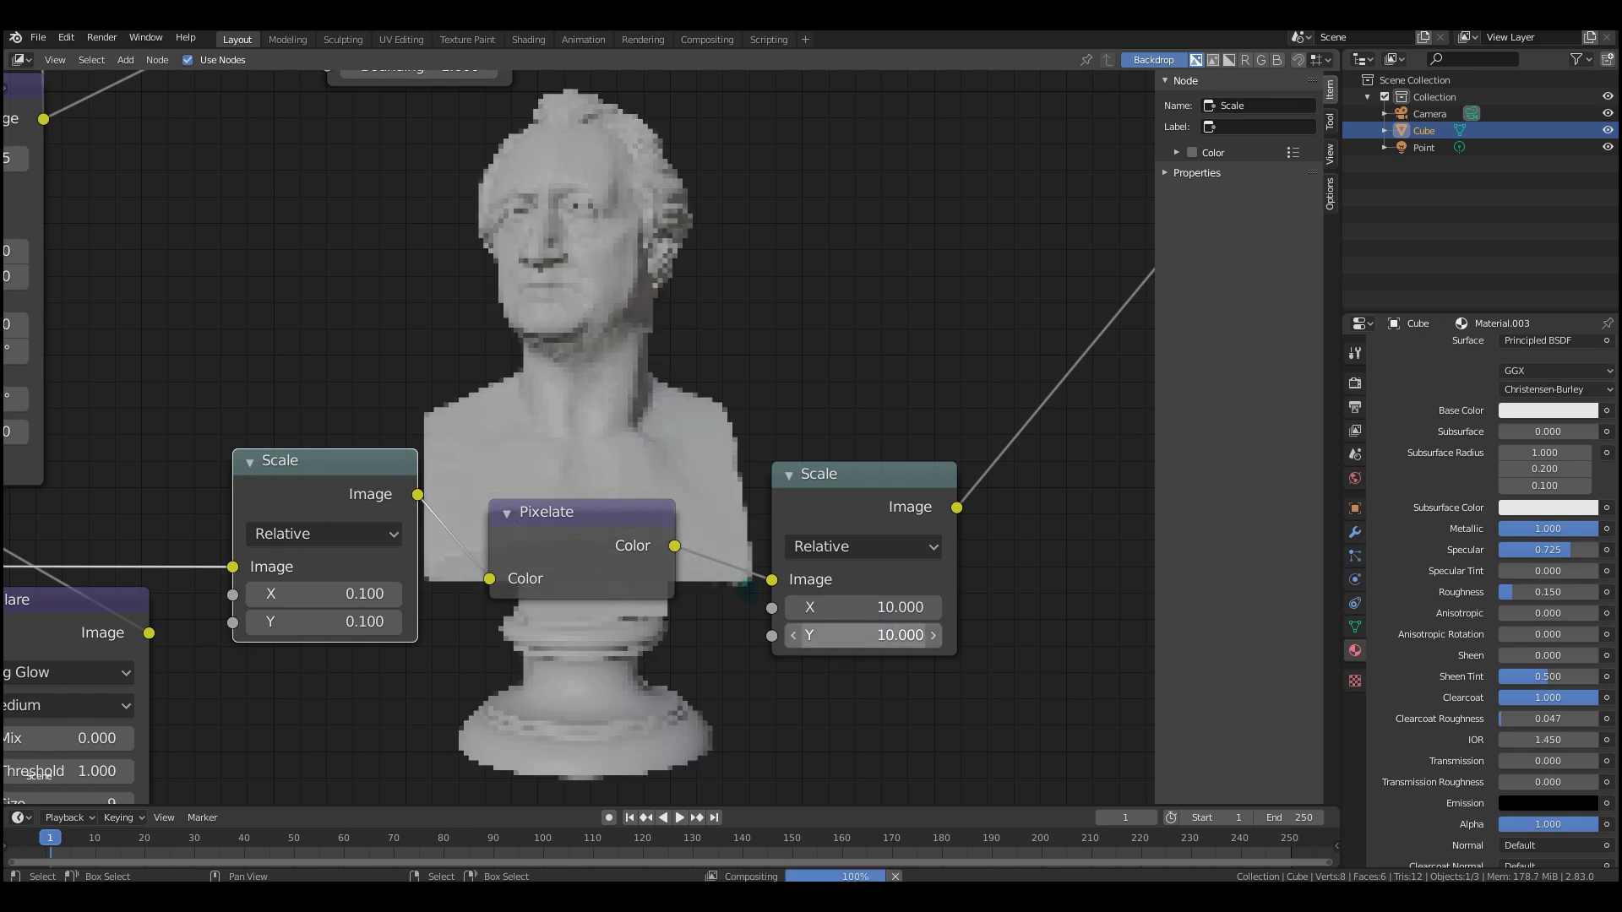
pyautogui.moveTo(571, 517)
pyautogui.mouseDown()
pyautogui.moveTo(579, 414)
pyautogui.moveTo(593, 494)
pyautogui.mouseUp()
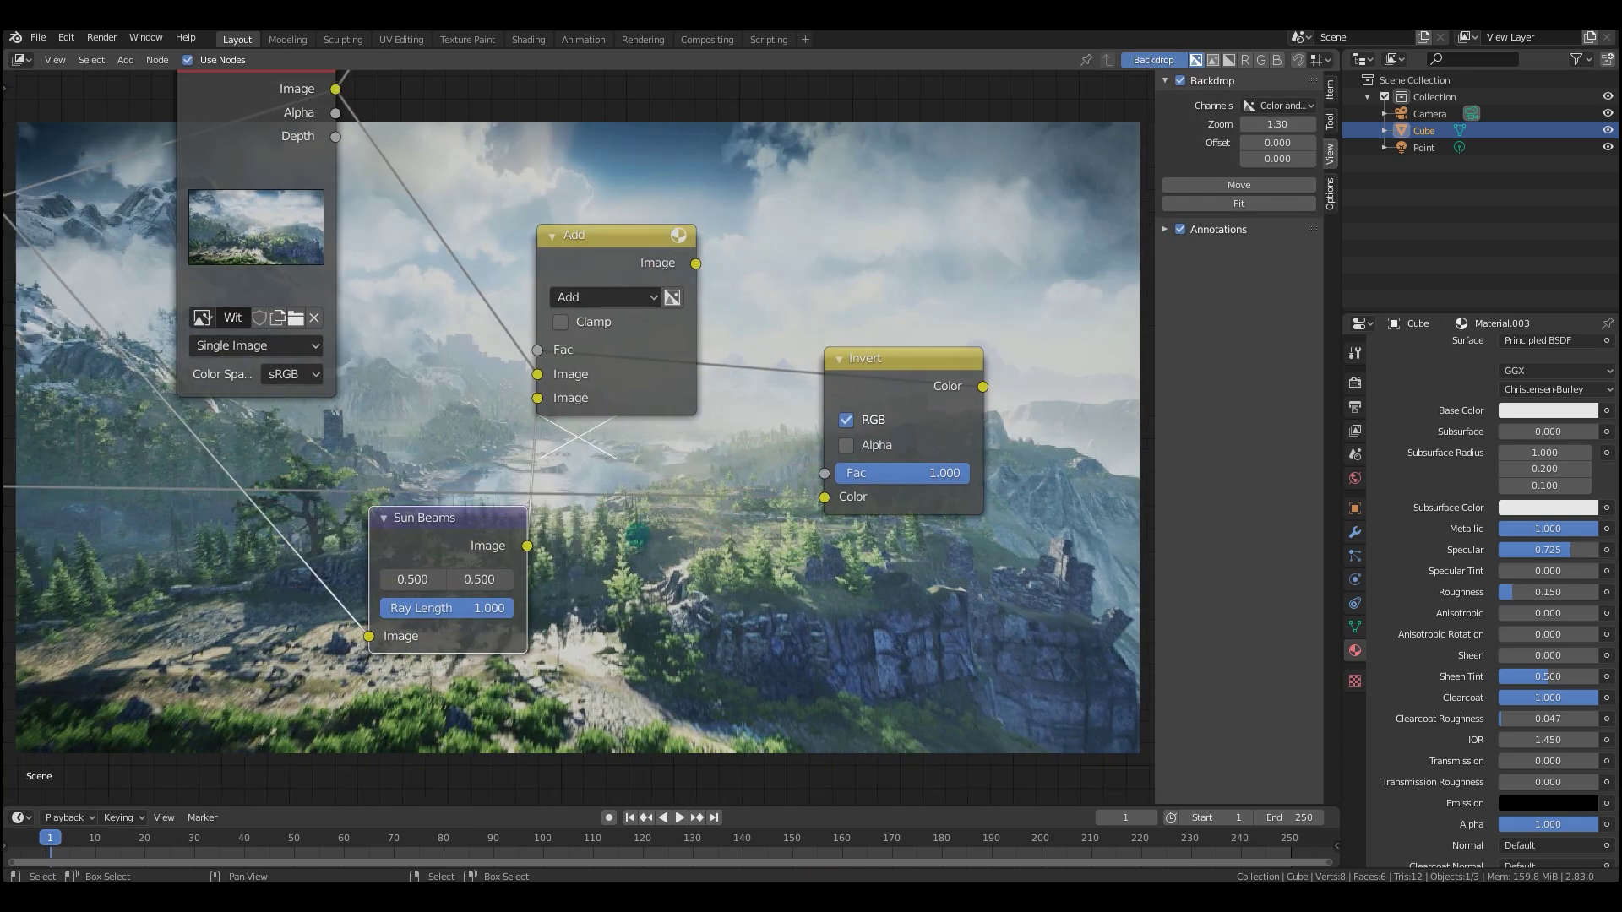
pyautogui.moveTo(631, 551); pyautogui.dragTo(710, 541, button='middle')
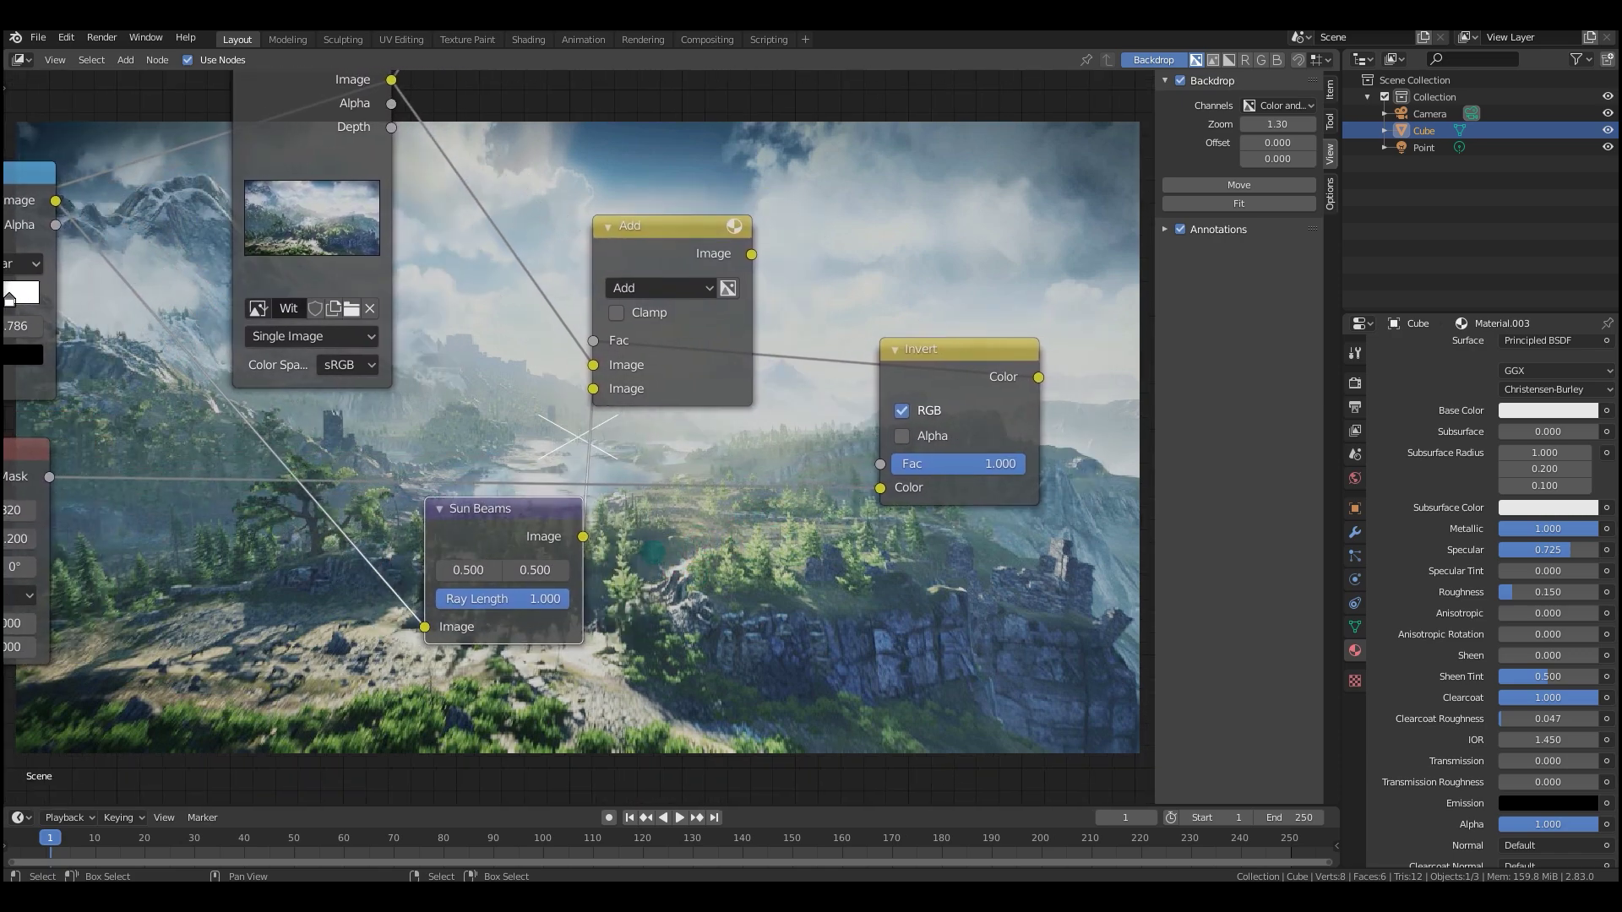
pyautogui.scroll(-2, 640, 505)
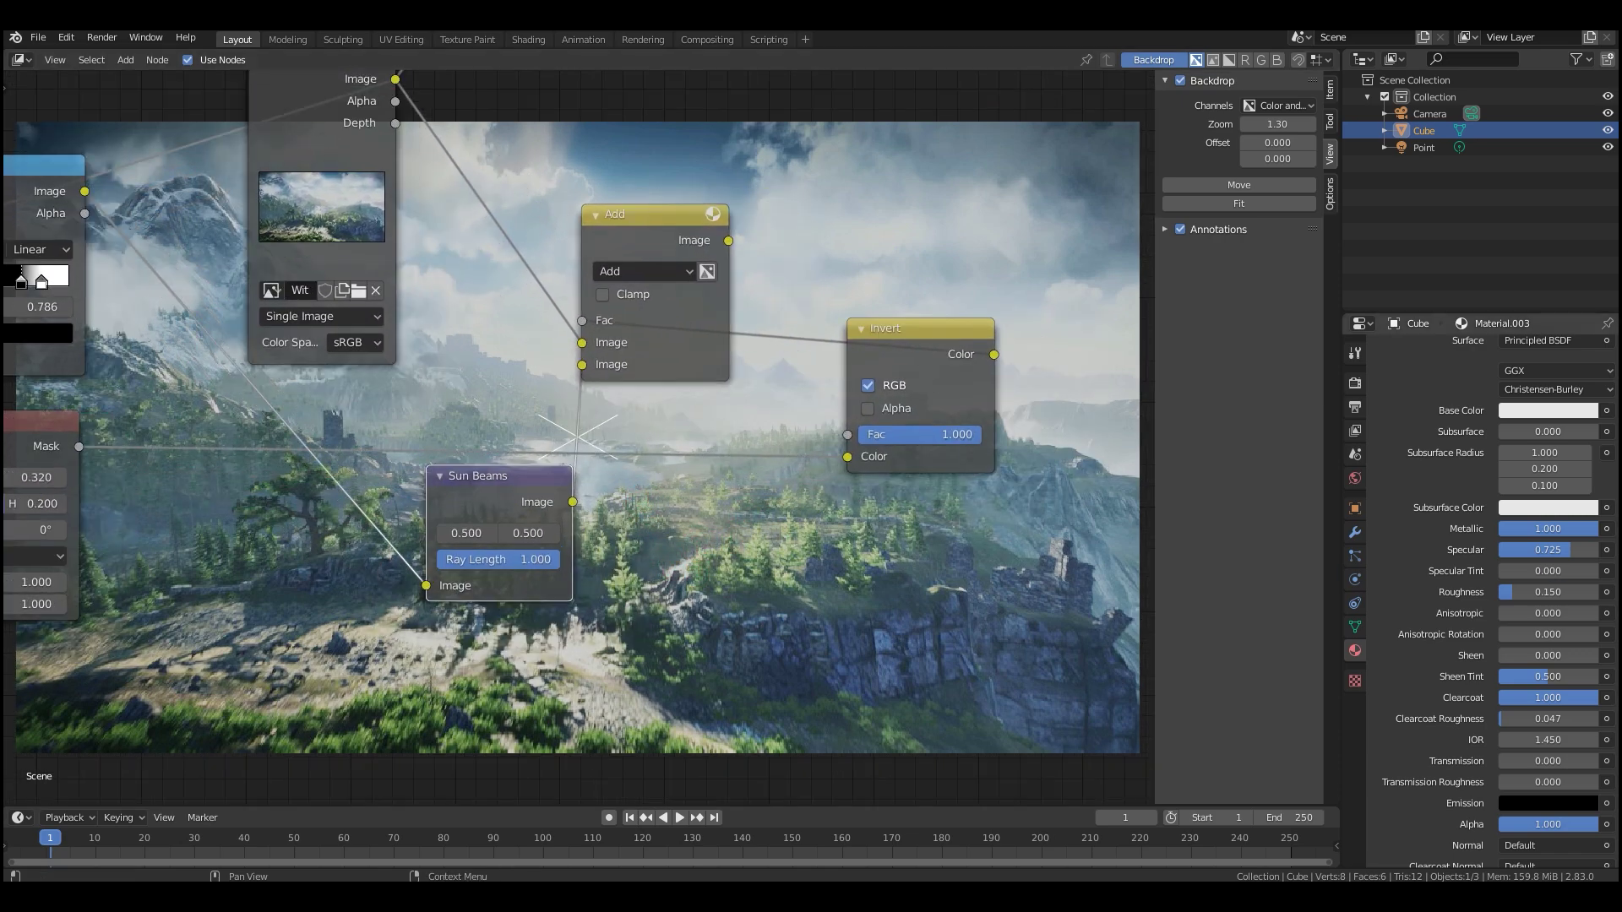
# Preview the Add node's output and the original Witcher image in the backdrop to compare them.
pyautogui.moveTo(758, 466); pyautogui.dragTo(503, 522, button='middle')
pyautogui.scroll(-2, 485, 534)
pyautogui.scroll(-1, 484, 535)
pyautogui.moveTo(667, 385); pyautogui.dragTo(543, 416, button='middle')
pyautogui.scroll(-2, 312, 475)
pyautogui.keyDown('ctrl'); pyautogui.keyDown('shift'); pyautogui.click(314, 466); pyautogui.keyUp('shift'); pyautogui.keyUp('ctrl')
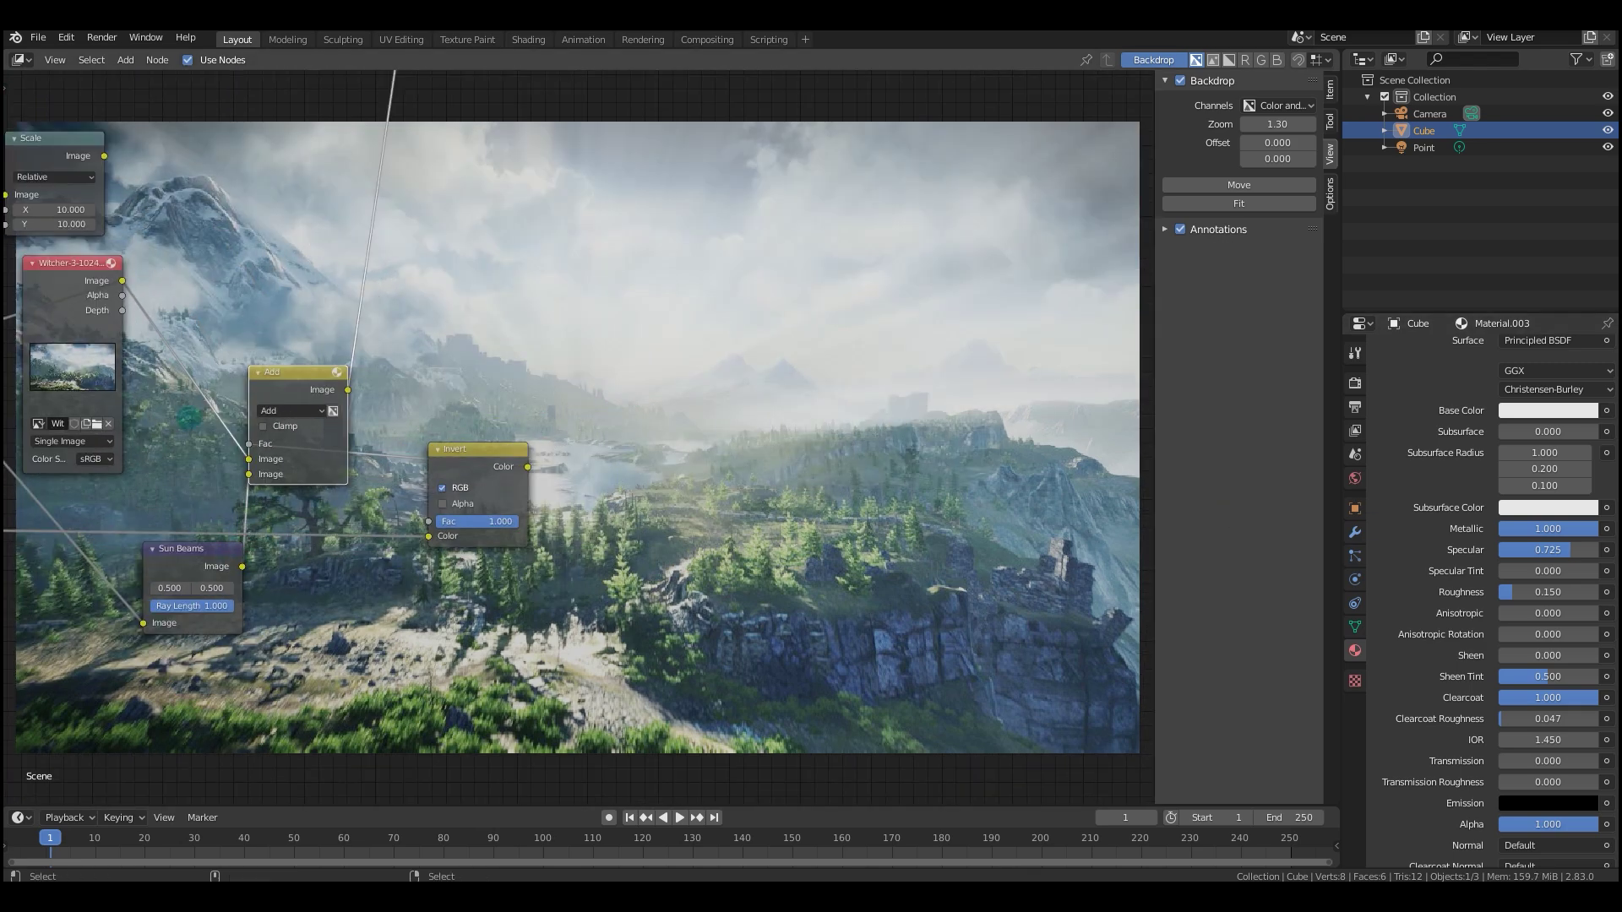
pyautogui.keyDown('ctrl'); pyautogui.keyDown('shift'); pyautogui.click(84, 280); pyautogui.keyUp('shift'); pyautogui.keyUp('ctrl')
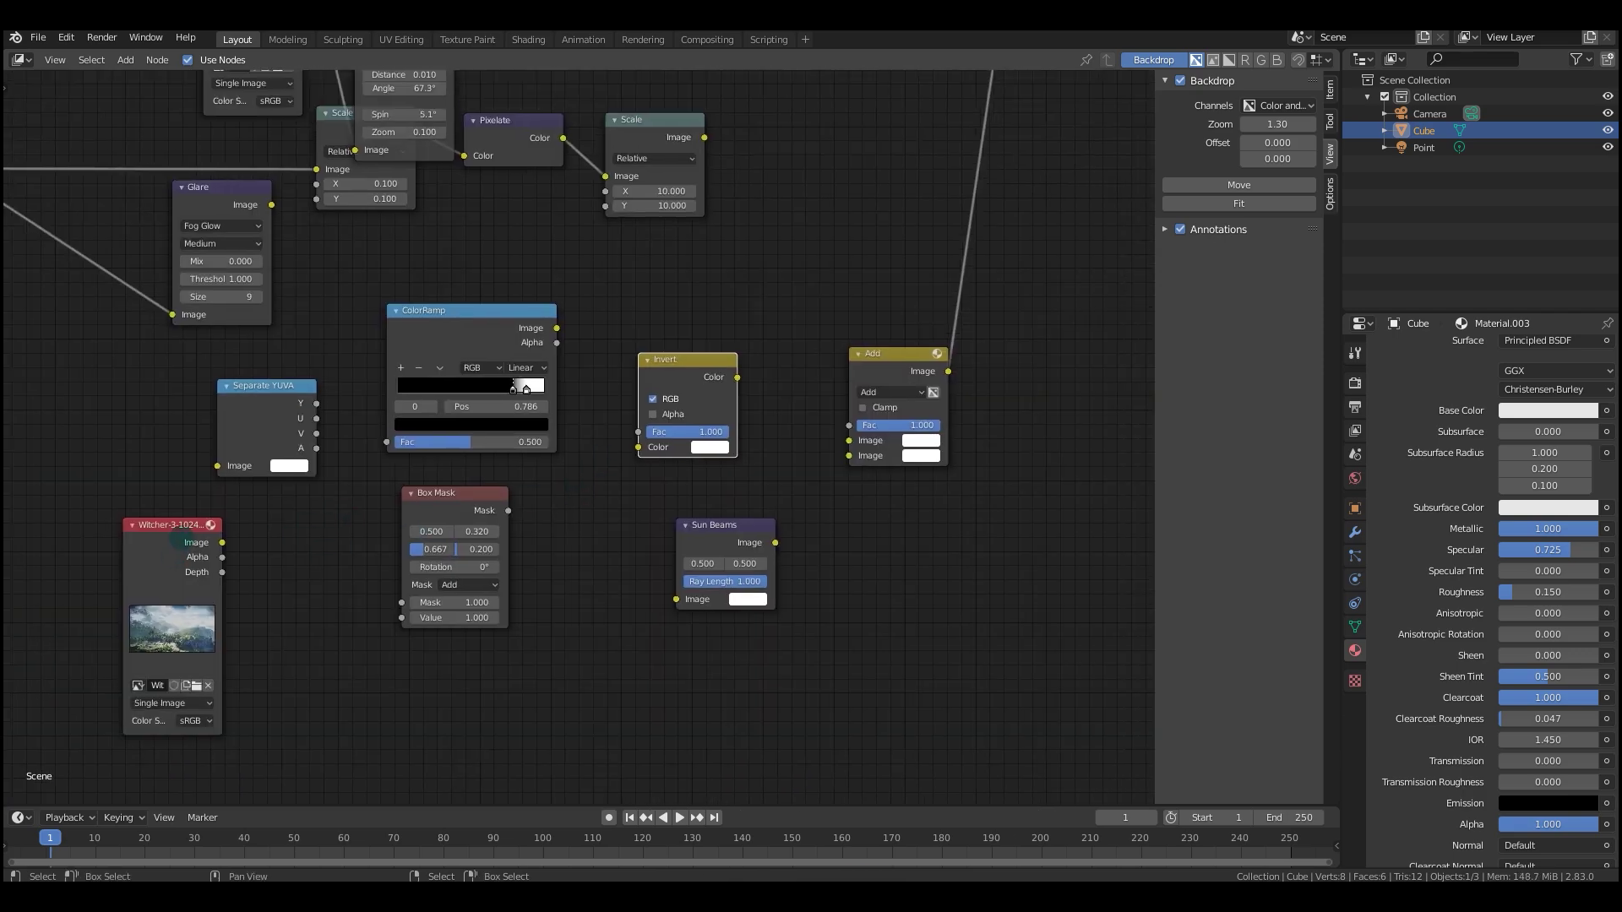
# Feed the Witcher image into Separate YUVA, link its Y output to the ColorRamp's Fac, and preview the ColorRamp.
pyautogui.keyDown('ctrl'); pyautogui.keyDown('shift'); pyautogui.click(173, 543); pyautogui.keyUp('shift'); pyautogui.keyUp('ctrl')
pyautogui.moveTo(222, 542); pyautogui.dragTo(217, 465)
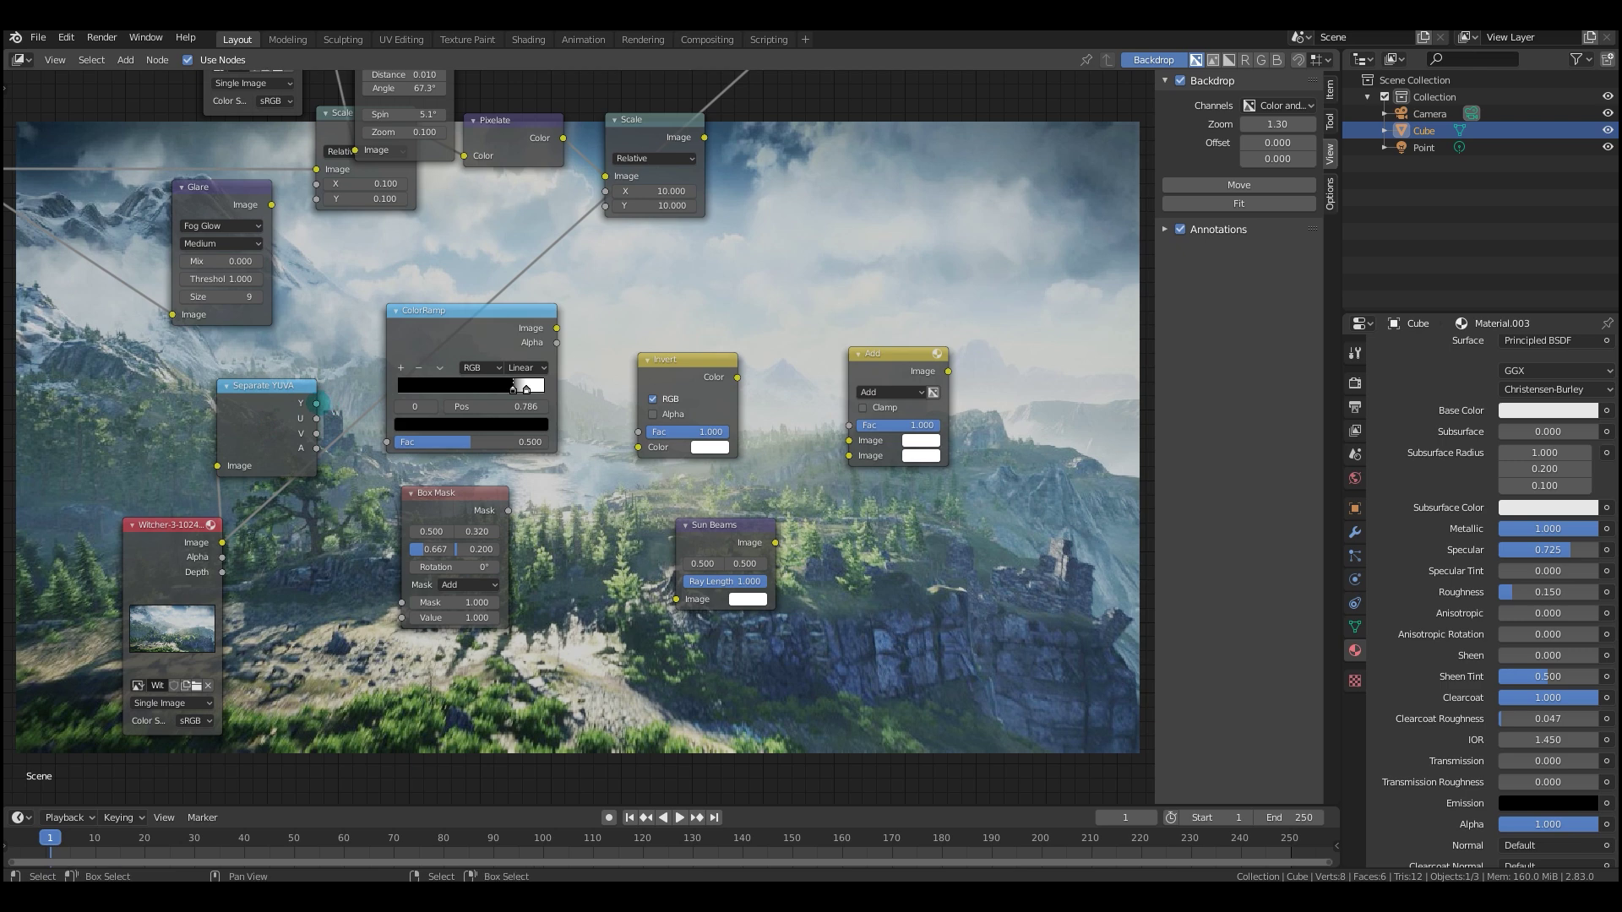
pyautogui.moveTo(316, 403); pyautogui.dragTo(386, 442)
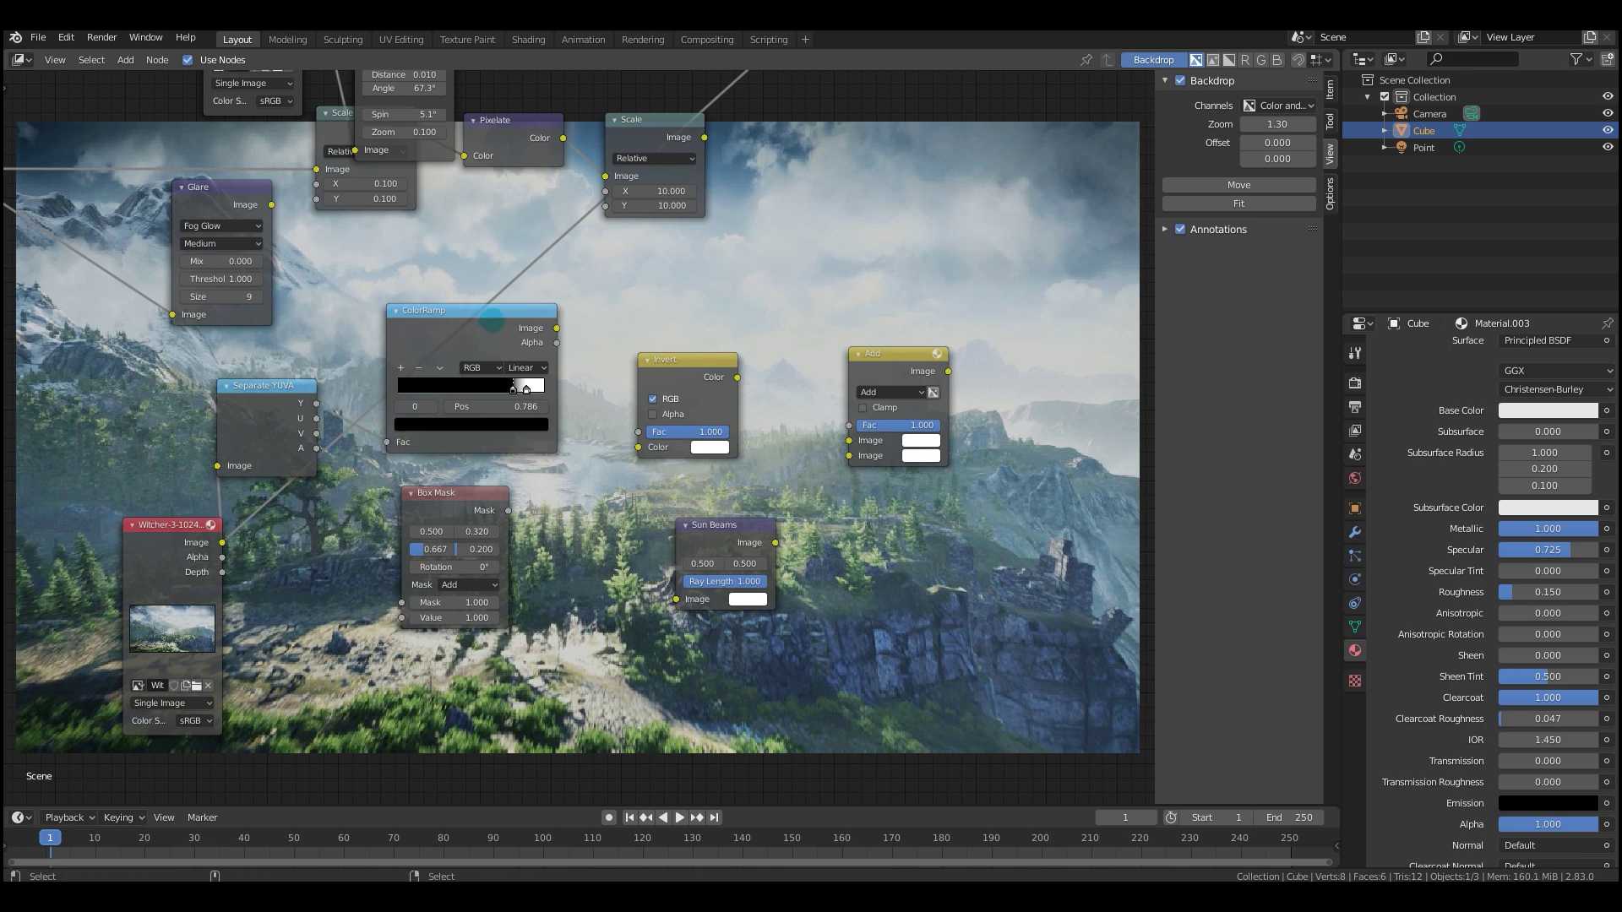
pyautogui.keyDown('ctrl'); pyautogui.keyDown('shift'); pyautogui.click(491, 319); pyautogui.keyUp('shift'); pyautogui.keyUp('ctrl')
pyautogui.moveTo(740, 543); pyautogui.dragTo(626, 517, button='middle')
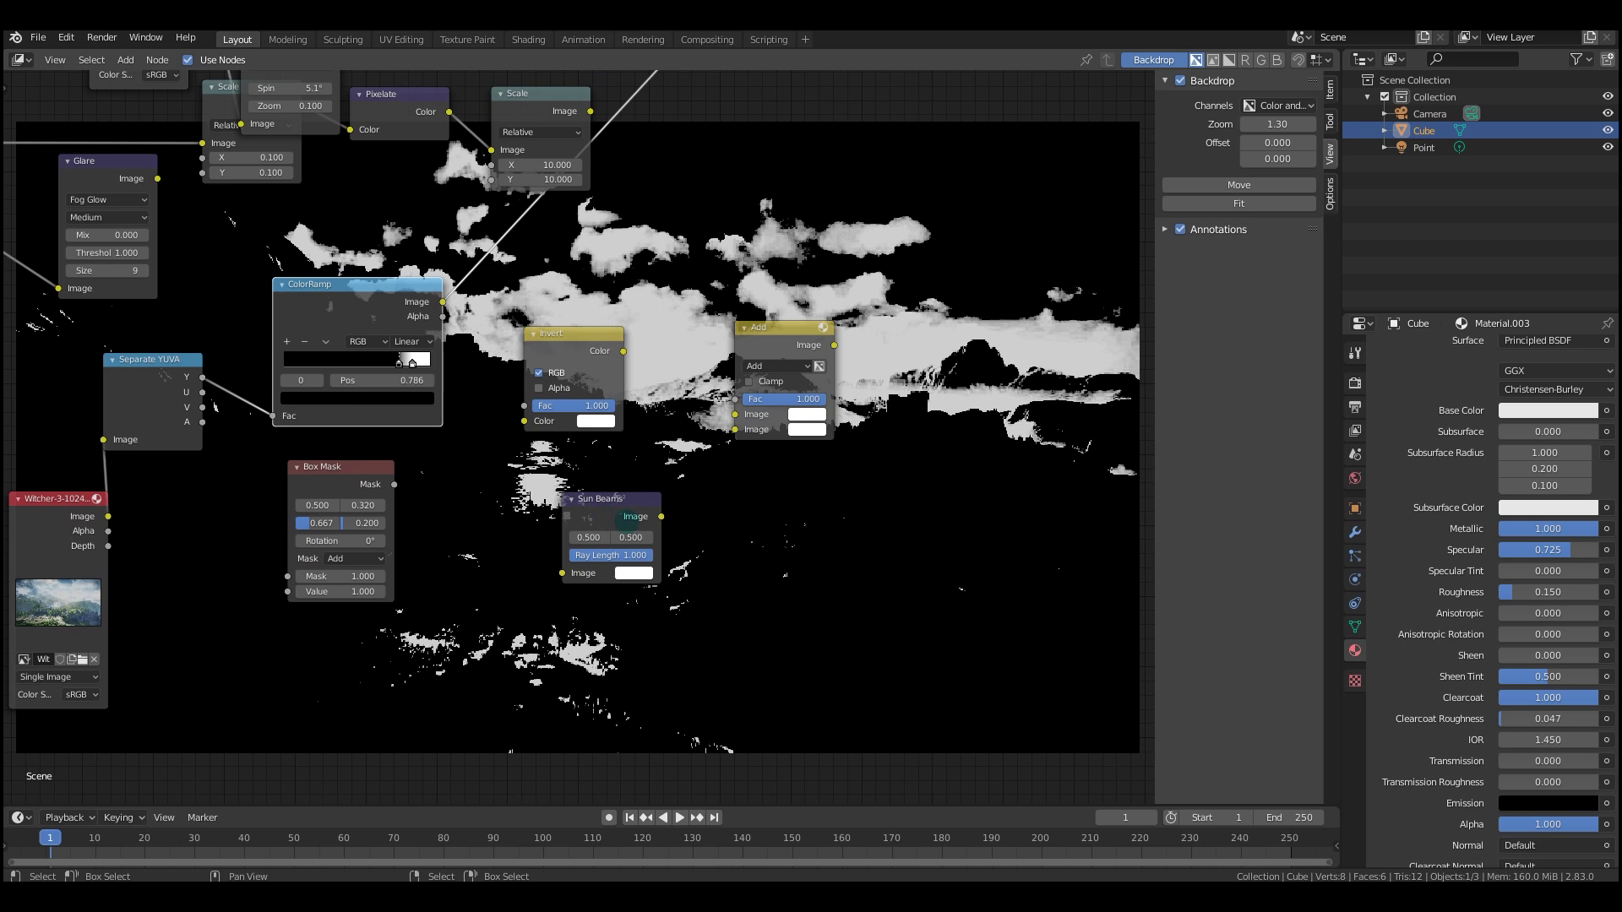
# Link the ColorRamp's Image output to the Sun Beams node and preview Sun Beams in the backdrop.
pyautogui.keyDown('ctrl'); pyautogui.keyDown('shift'); pyautogui.click(617, 500); pyautogui.keyUp('shift'); pyautogui.keyUp('ctrl')
pyautogui.moveTo(578, 438); pyautogui.dragTo(534, 437, button='middle')
pyautogui.moveTo(399, 301); pyautogui.dragTo(518, 572)
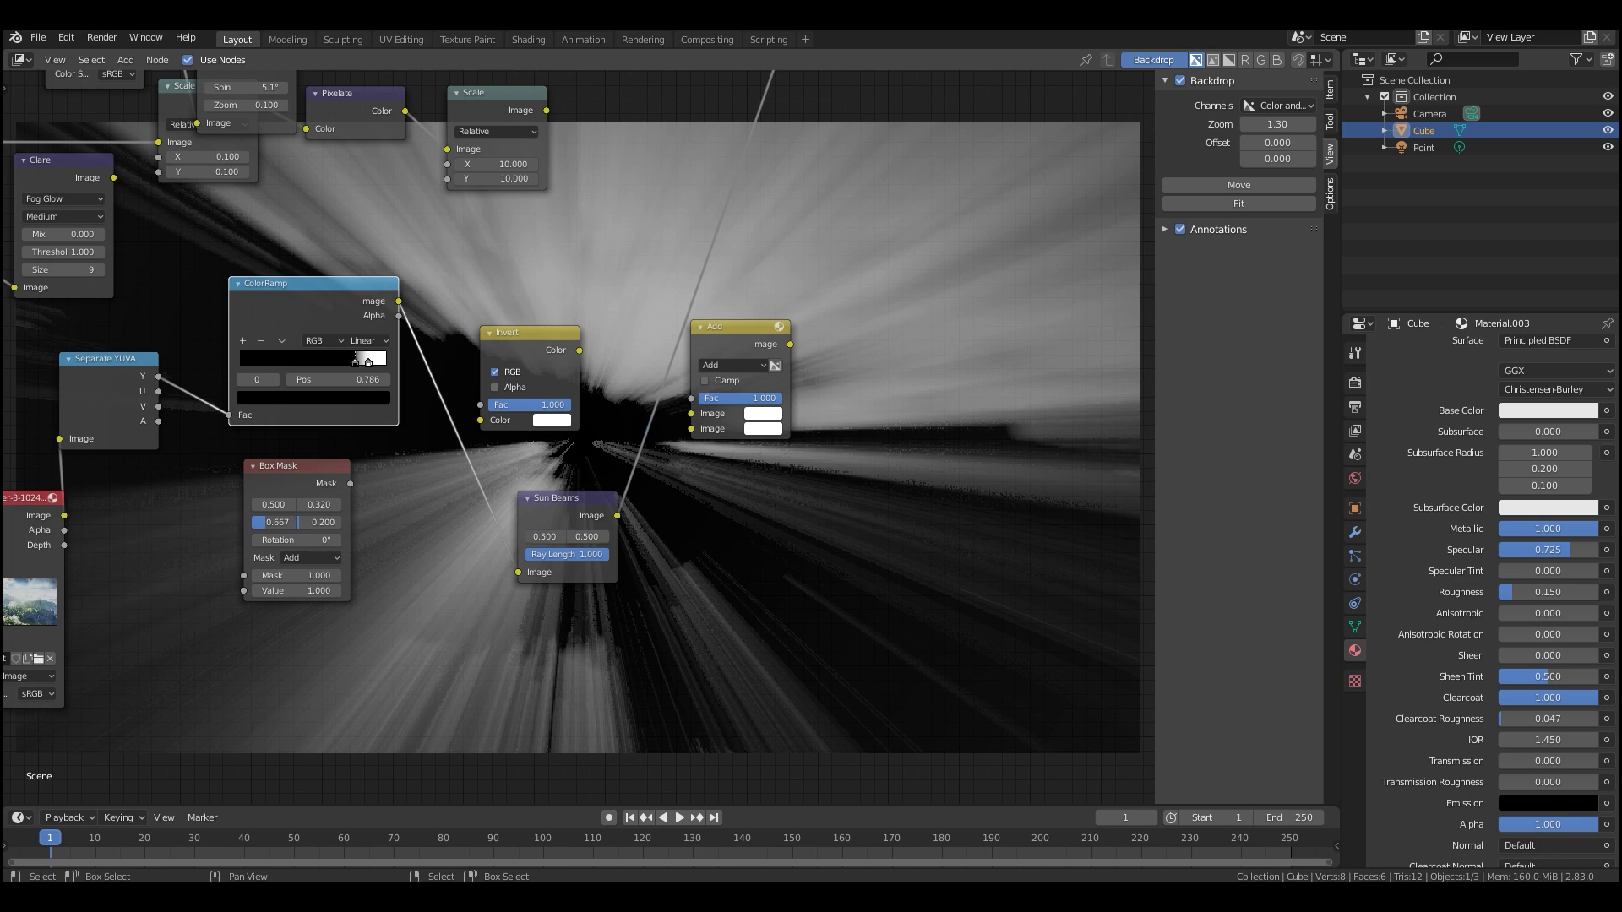
# Link the Witcher image and Sun Beams to the Add node's first and second Image inputs, and preview the Add node.
pyautogui.moveTo(574, 508); pyautogui.dragTo(691, 429)
pyautogui.moveTo(65, 515); pyautogui.dragTo(691, 413)
pyautogui.moveTo(742, 358); pyautogui.dragTo(790, 344)
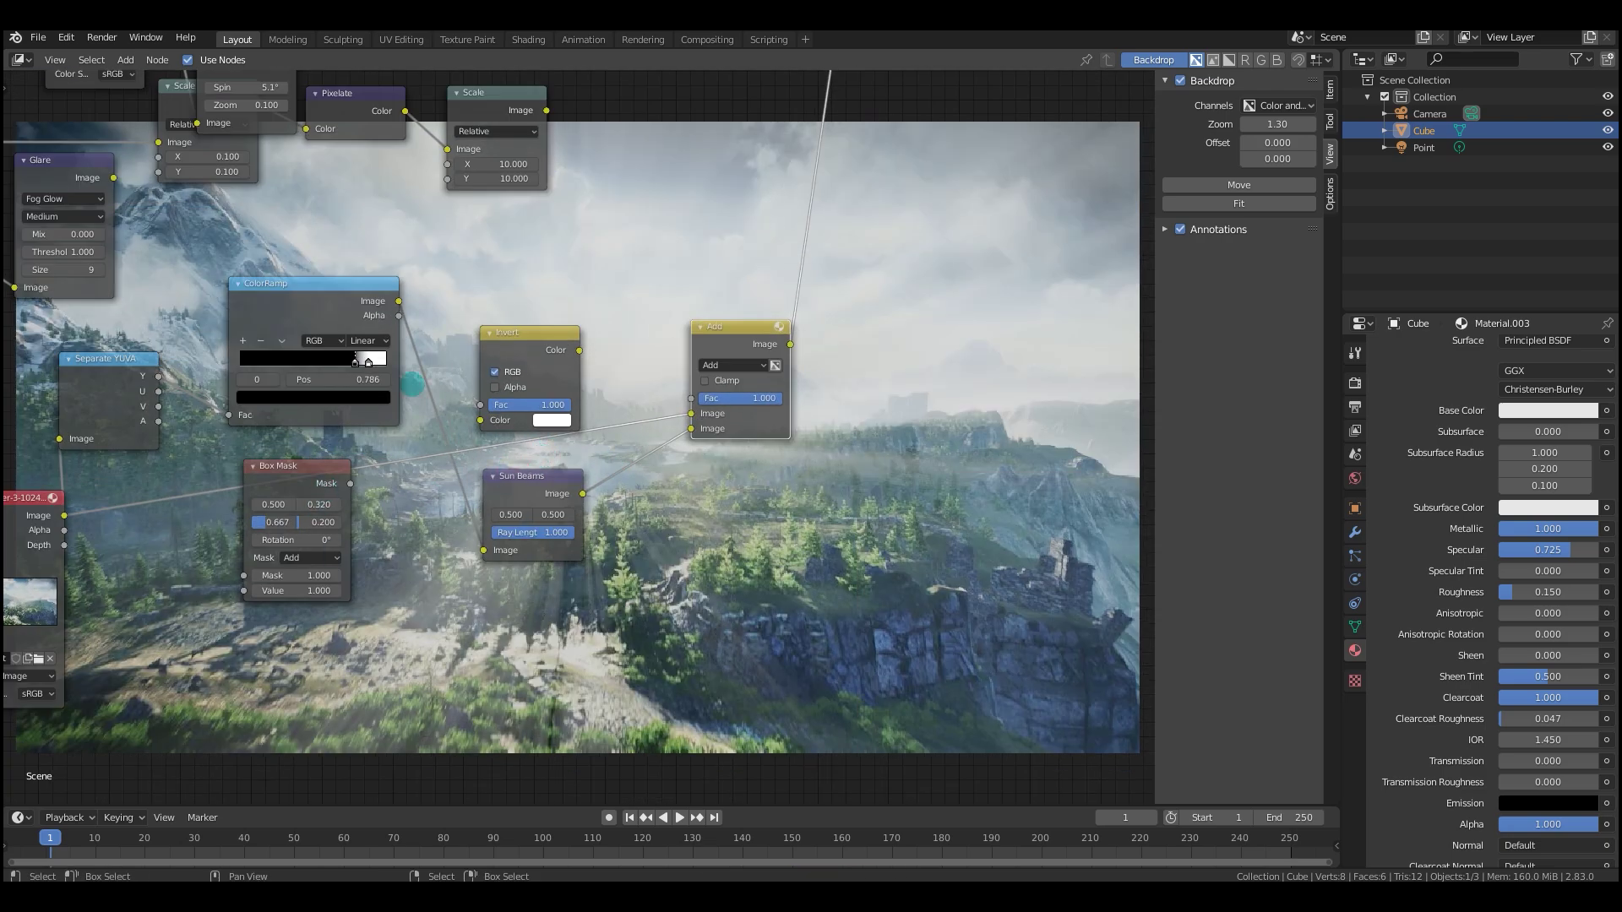
# Link the Box Mask's Mask output to the Add node's Fac and insert the Invert node into that link.
pyautogui.moveTo(803, 531); pyautogui.dragTo(621, 403, button='middle')
pyautogui.moveTo(117, 349); pyautogui.dragTo(295, 406, button='middle')
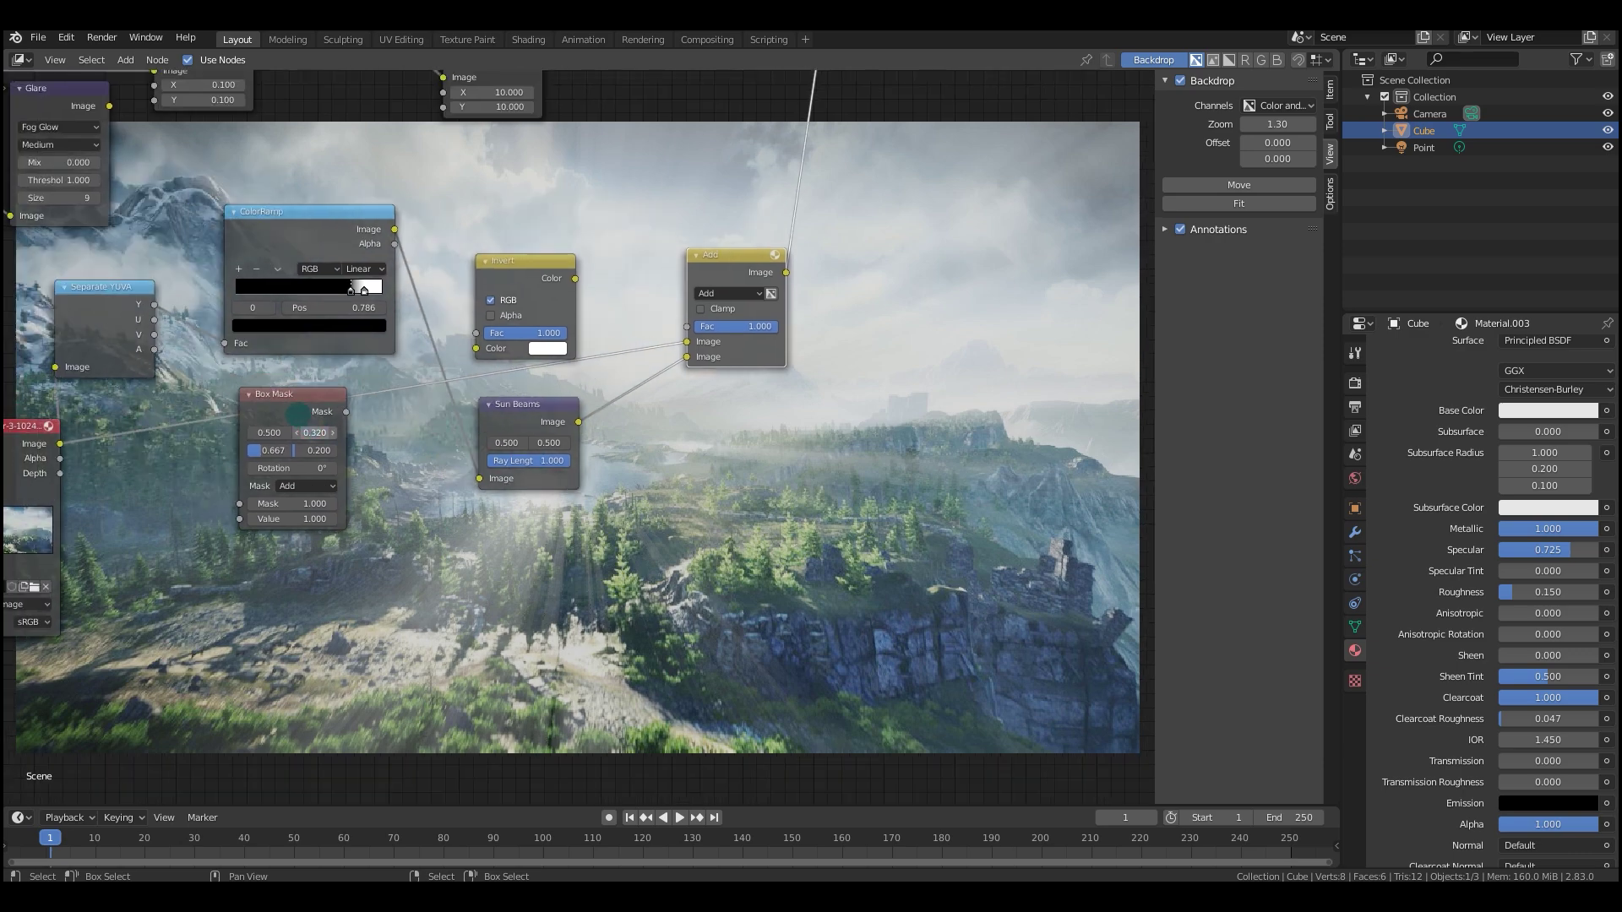
pyautogui.moveTo(346, 411); pyautogui.dragTo(687, 326)
pyautogui.keyDown('ctrl'); pyautogui.keyDown('shift'); pyautogui.click(725, 274); pyautogui.keyUp('shift'); pyautogui.keyUp('ctrl')
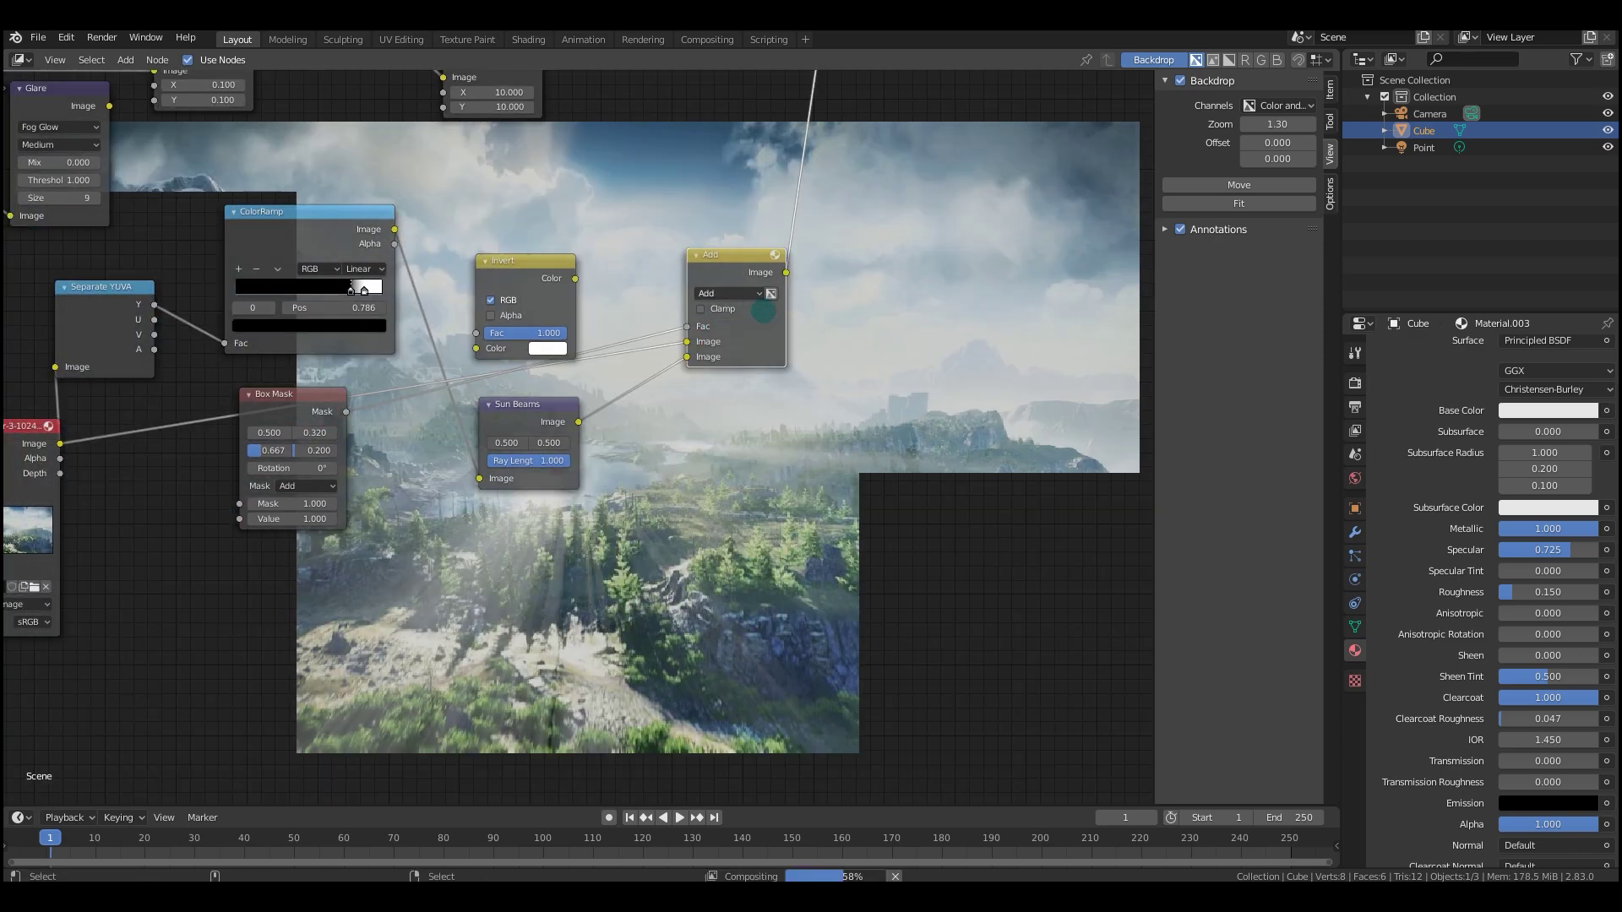
pyautogui.moveTo(728, 388); pyautogui.dragTo(626, 478, button='middle')
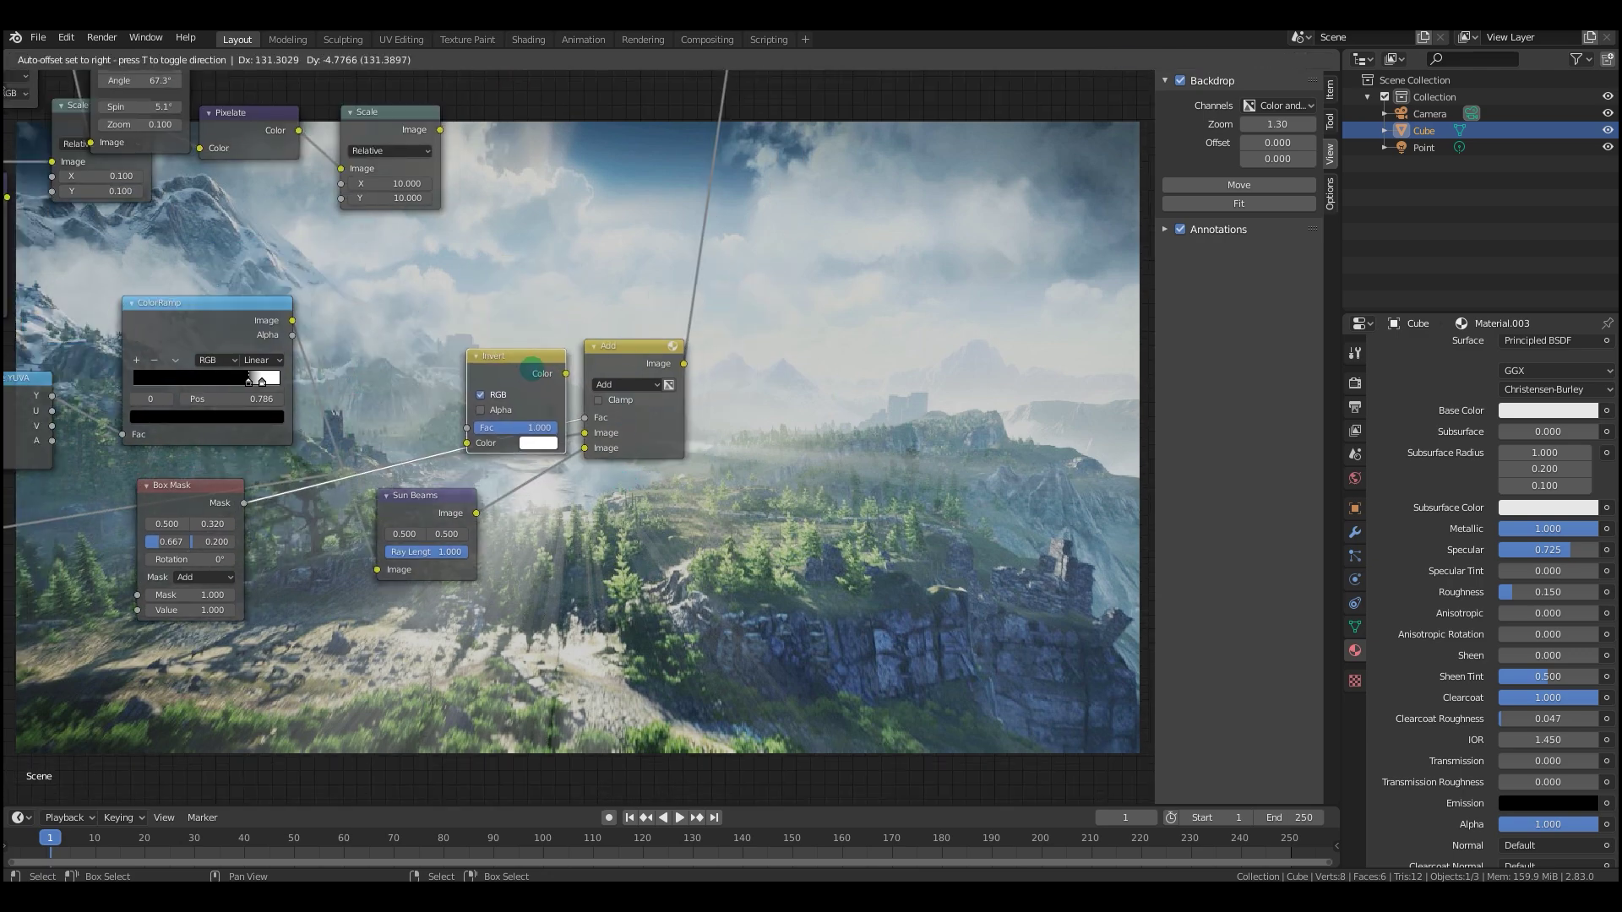
pyautogui.moveTo(684, 396); pyautogui.dragTo(398, 457, button='middle')
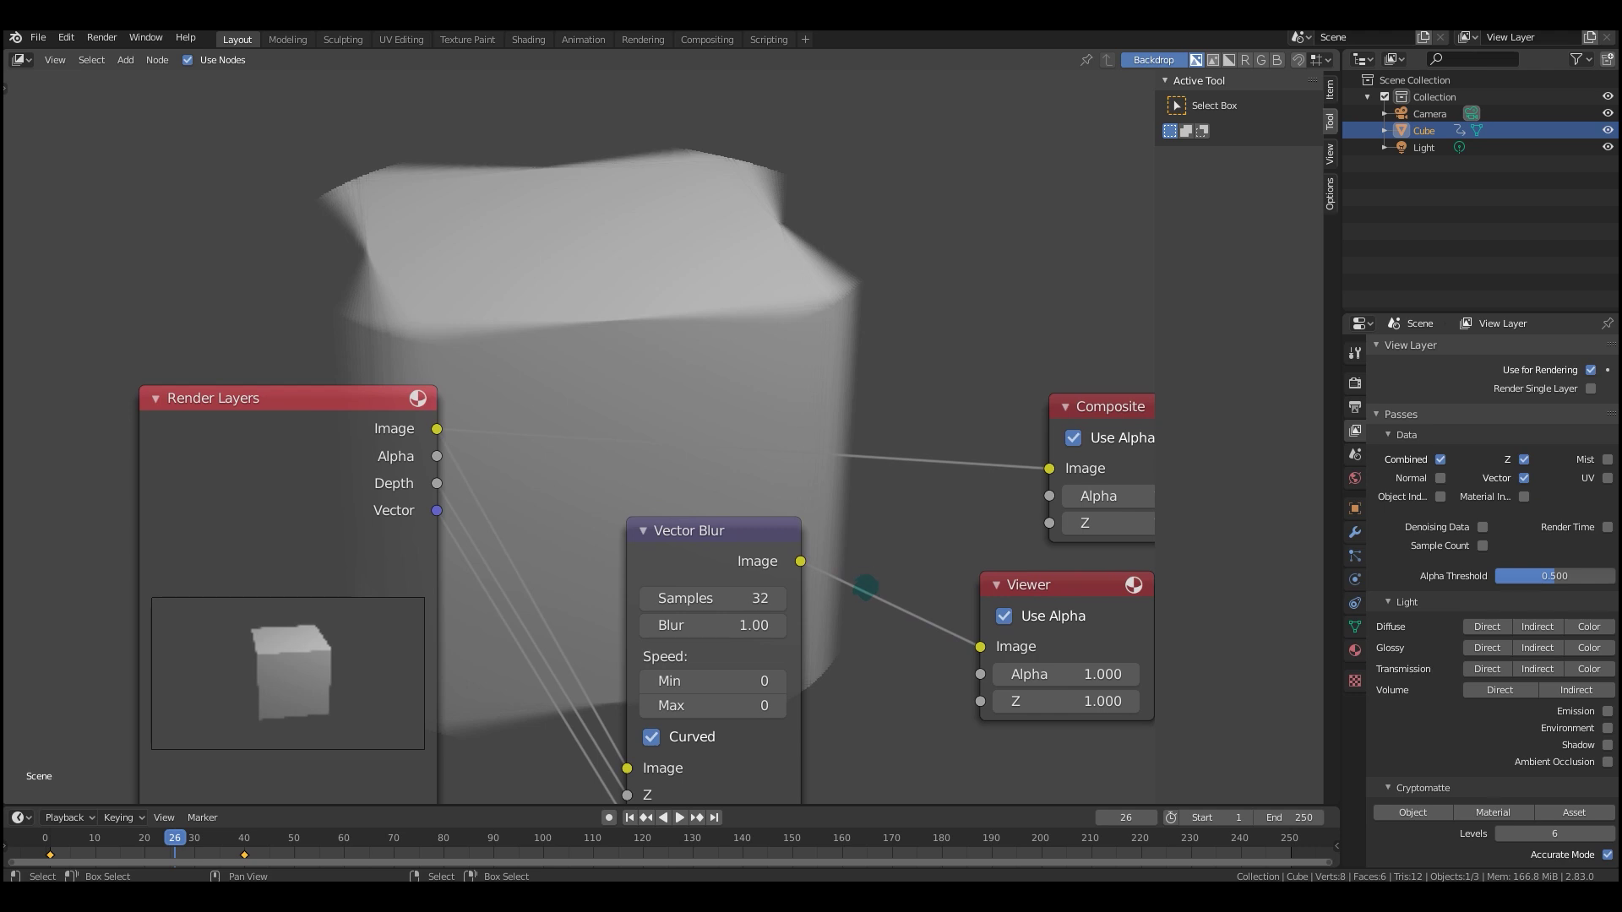
# Examine the Vector Blur node's settings and inputs, and the Map Range node's value fields.
pyautogui.moveTo(890, 624); pyautogui.dragTo(998, 615, button='middle')
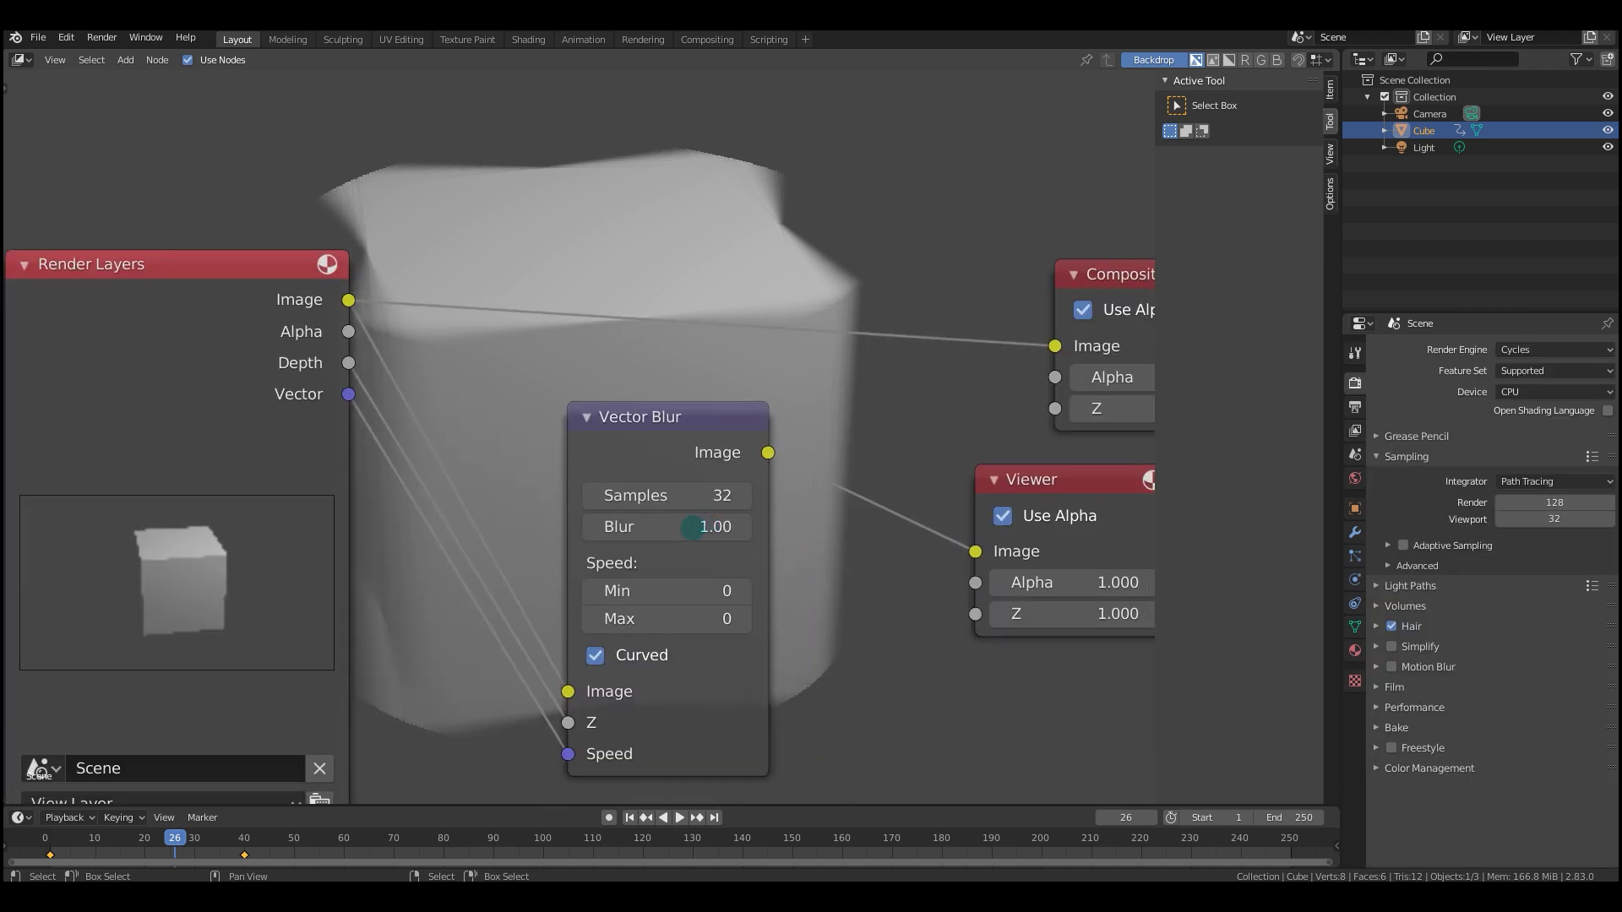
pyautogui.moveTo(744, 536); pyautogui.dragTo(726, 595, button='middle')
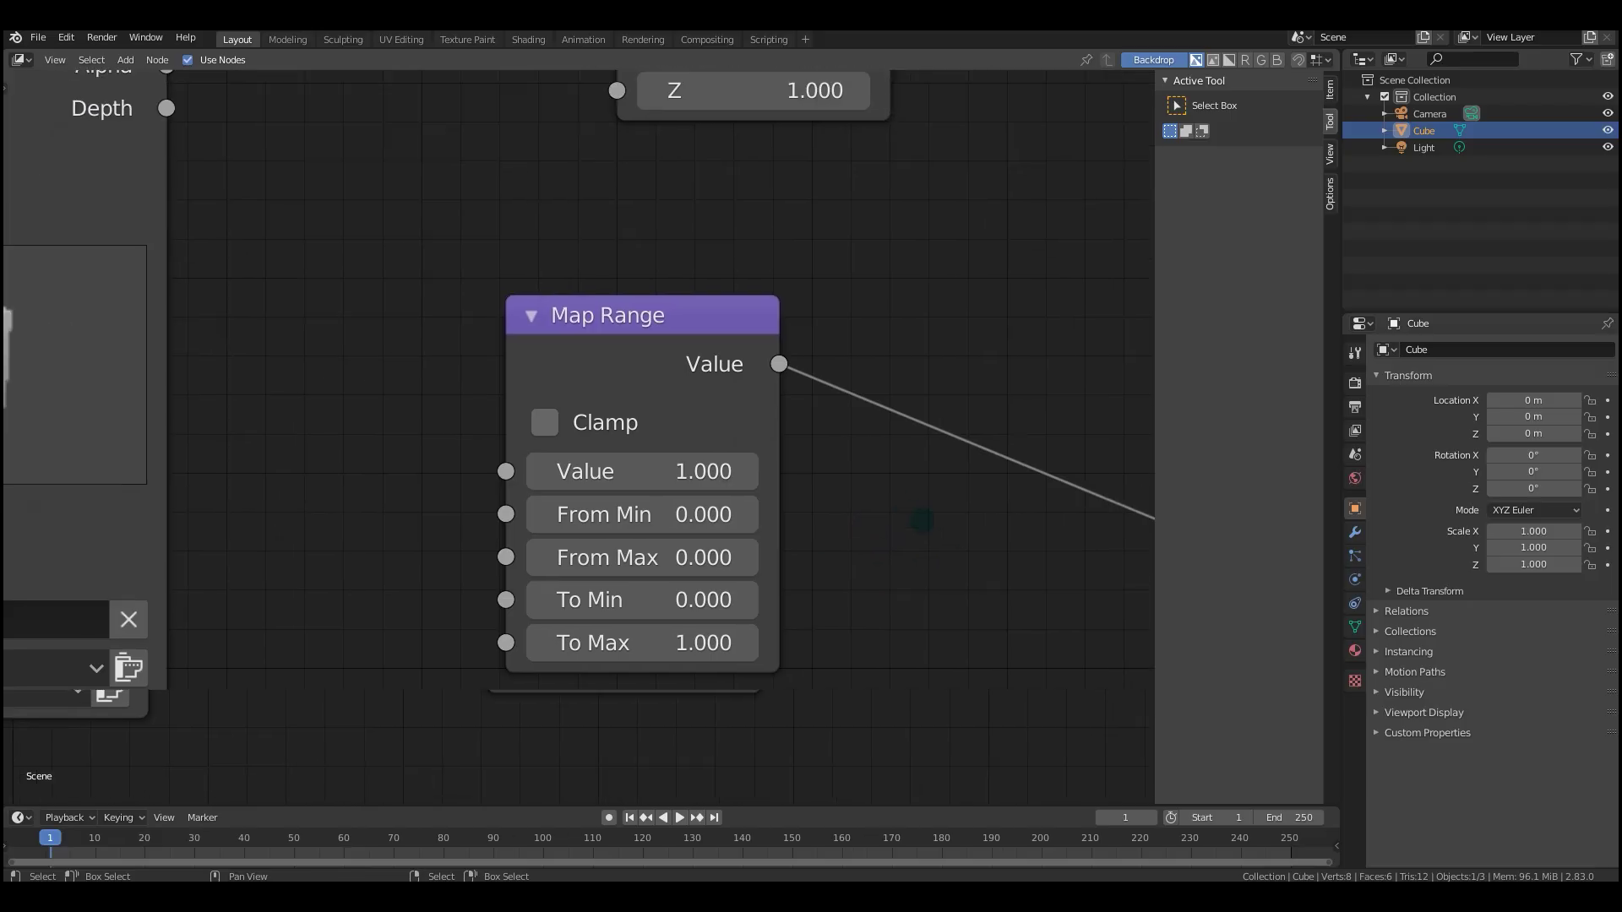
pyautogui.moveTo(917, 522)
pyautogui.mouseDown(button='middle')
pyautogui.moveTo(895, 527)
pyautogui.moveTo(900, 512)
pyautogui.mouseUp(button='middle')
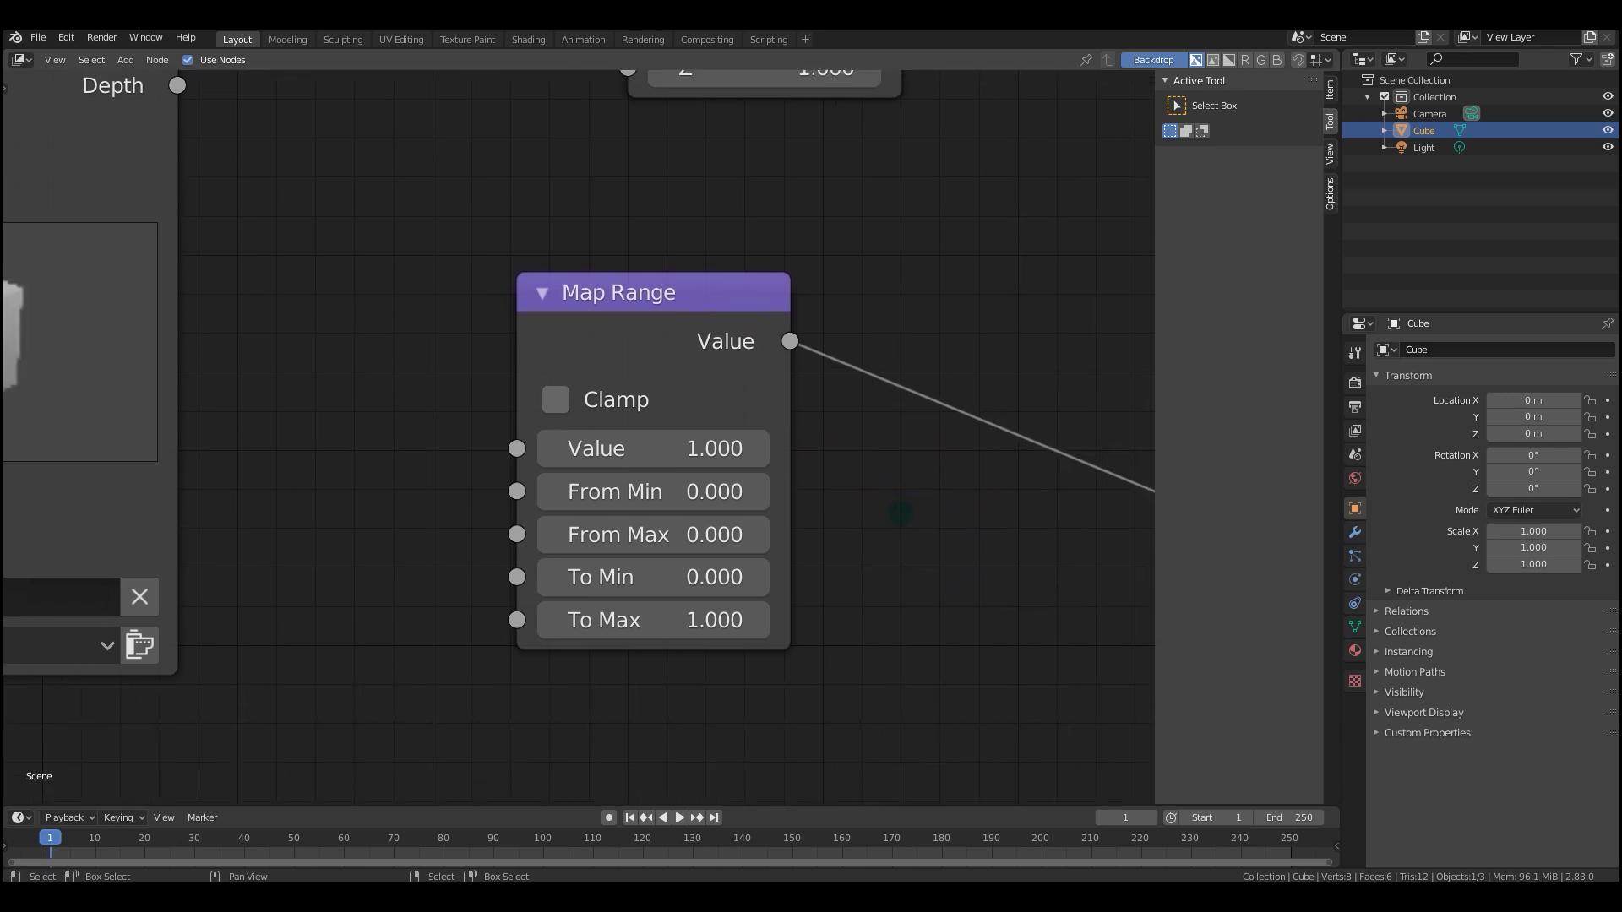
pyautogui.scroll(-2, 716, 443)
pyautogui.scroll(2, 621, 409)
pyautogui.scroll(-1, 583, 427)
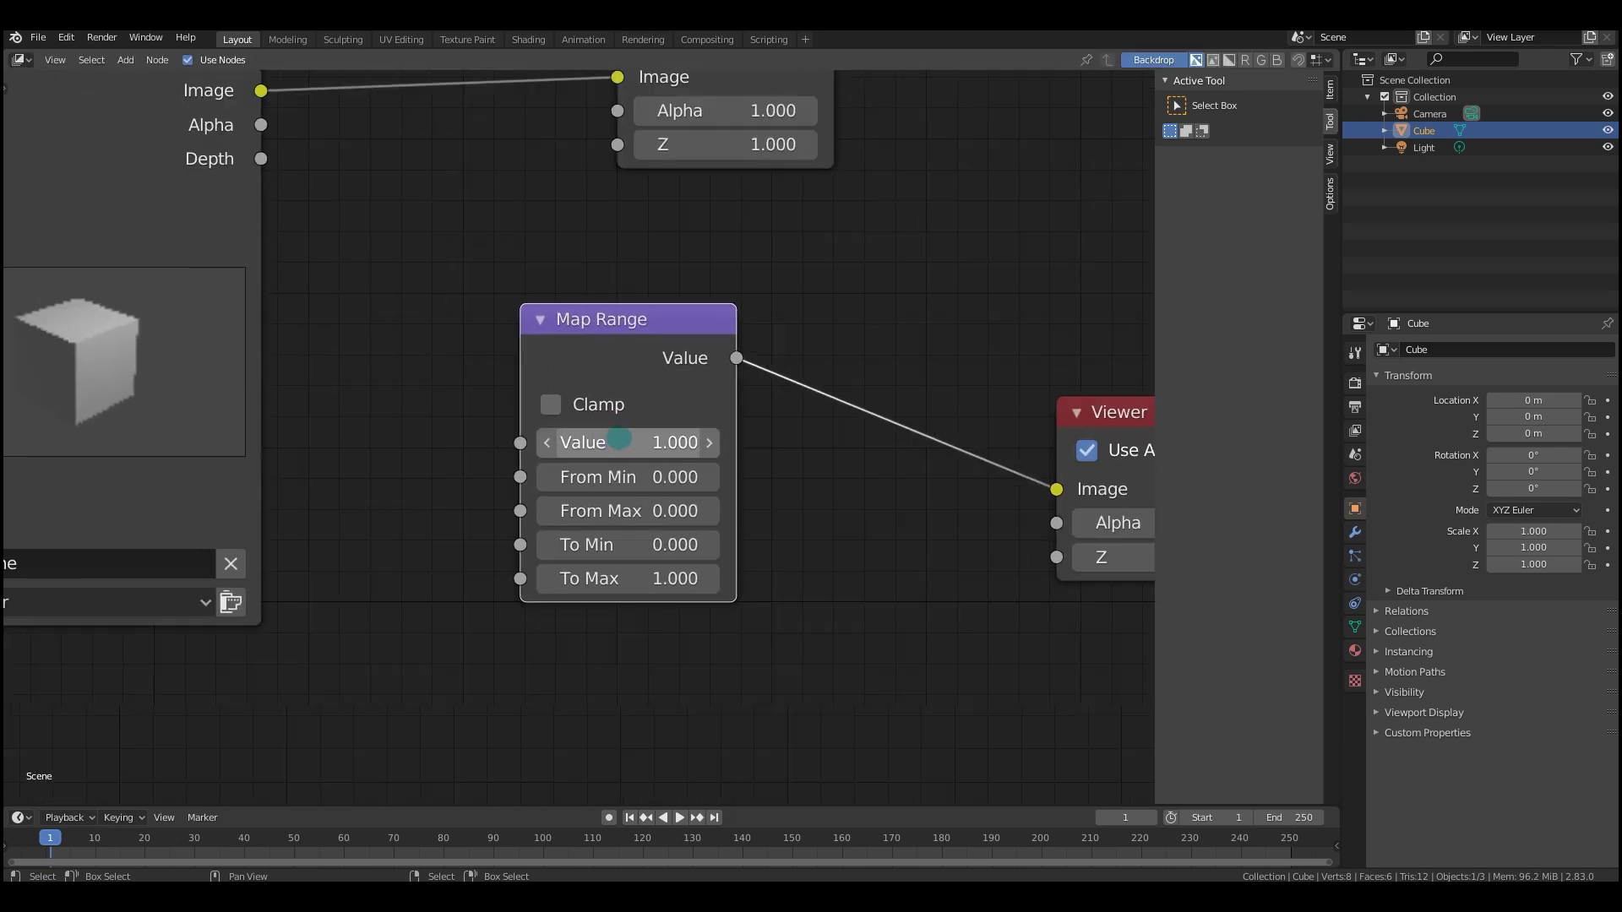
pyautogui.scroll(1, 600, 420)
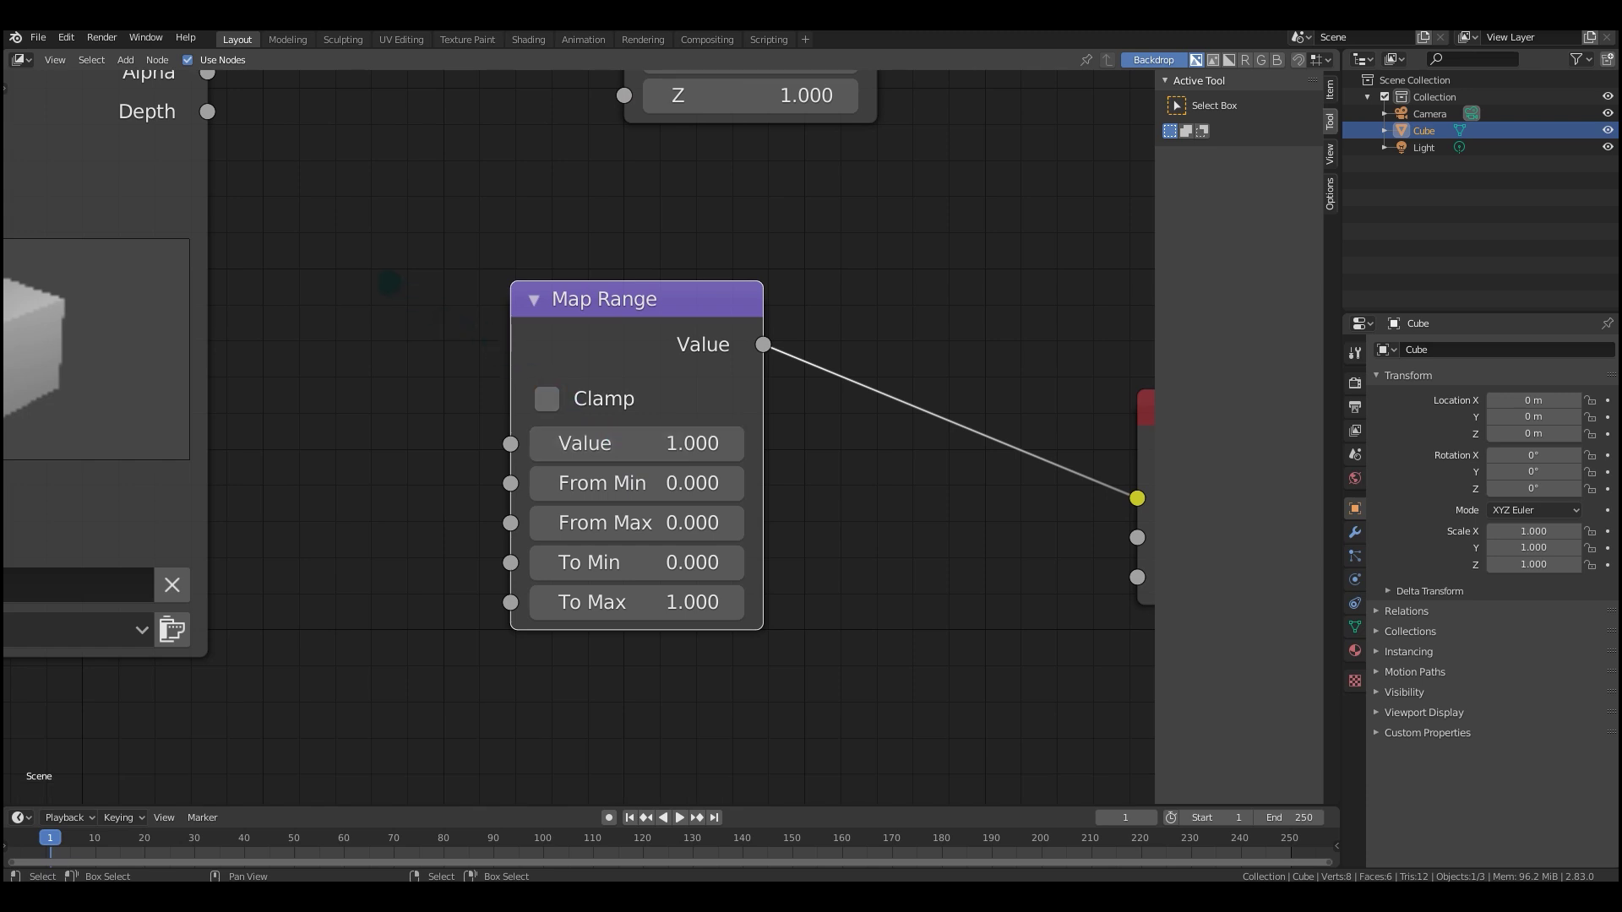
pyautogui.scroll(-1, 480, 369)
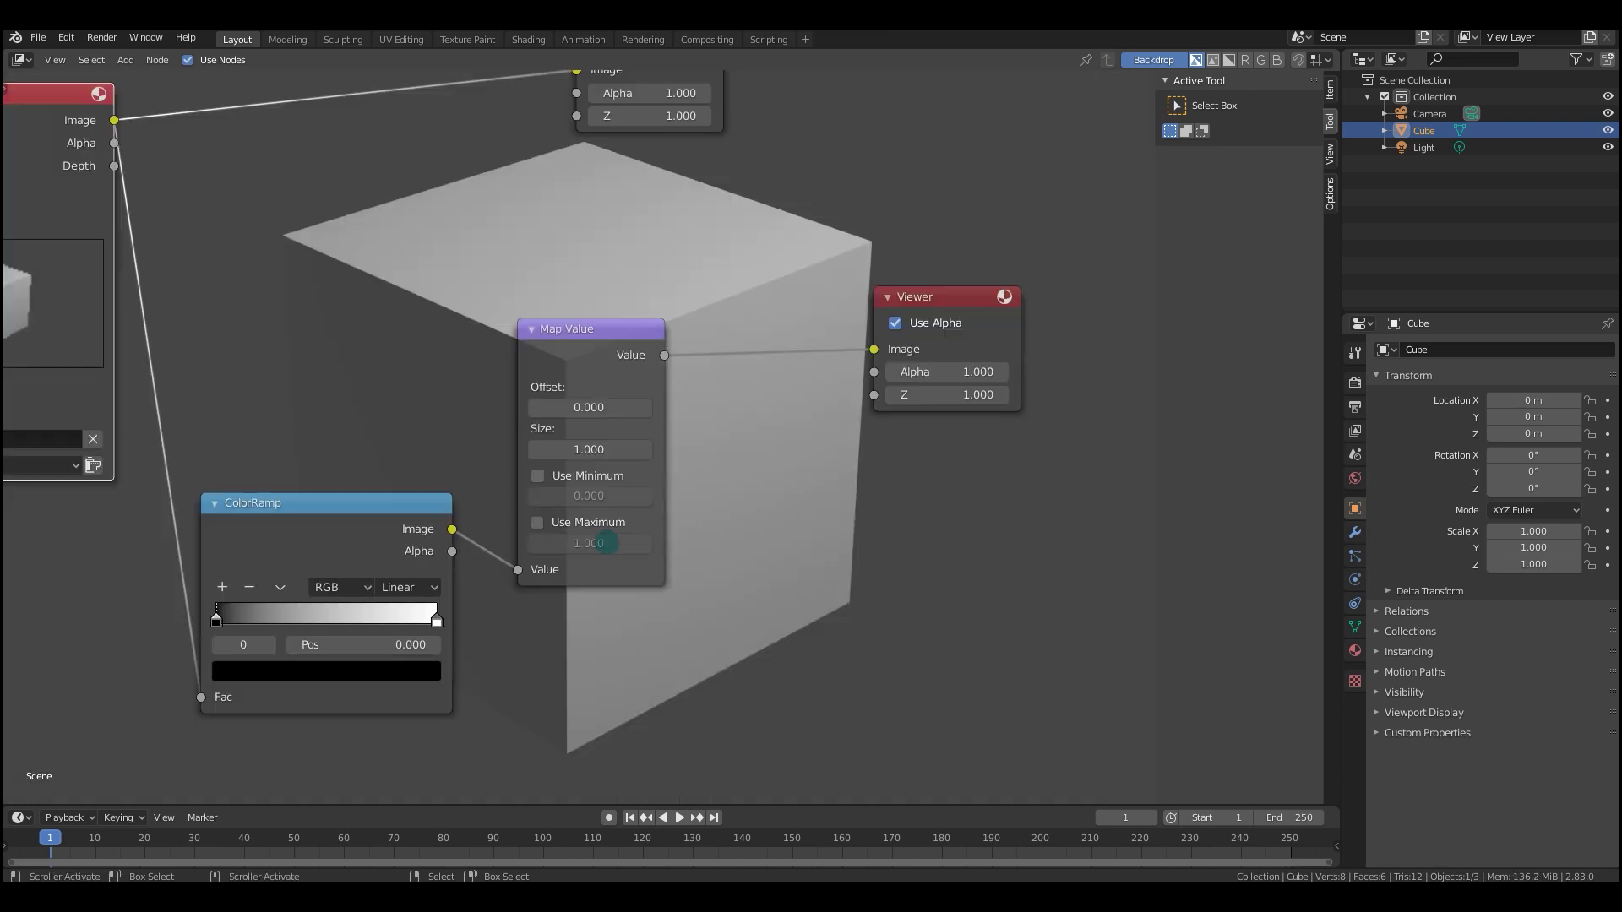
# Raise the Map Value node's Offset to 1.700 and Size to 2.300, and reduce both values again.
pyautogui.scroll(1, 614, 555)
pyautogui.scroll(1, 614, 555)
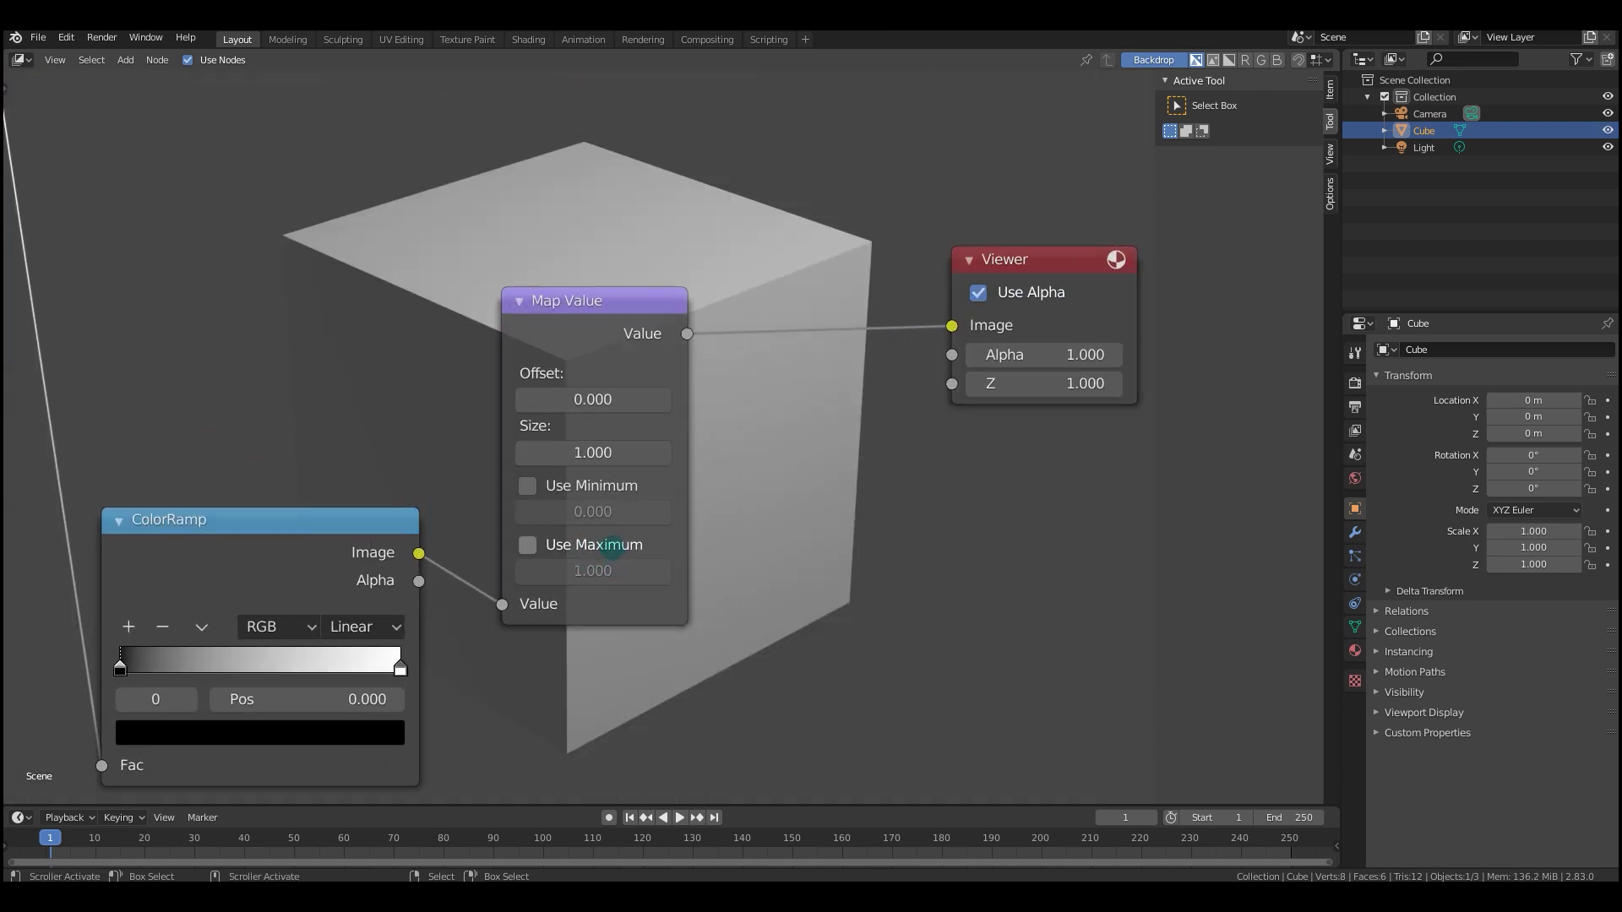
pyautogui.moveTo(591, 400); pyautogui.dragTo(734, 400)
pyautogui.moveTo(593, 453); pyautogui.dragTo(703, 453)
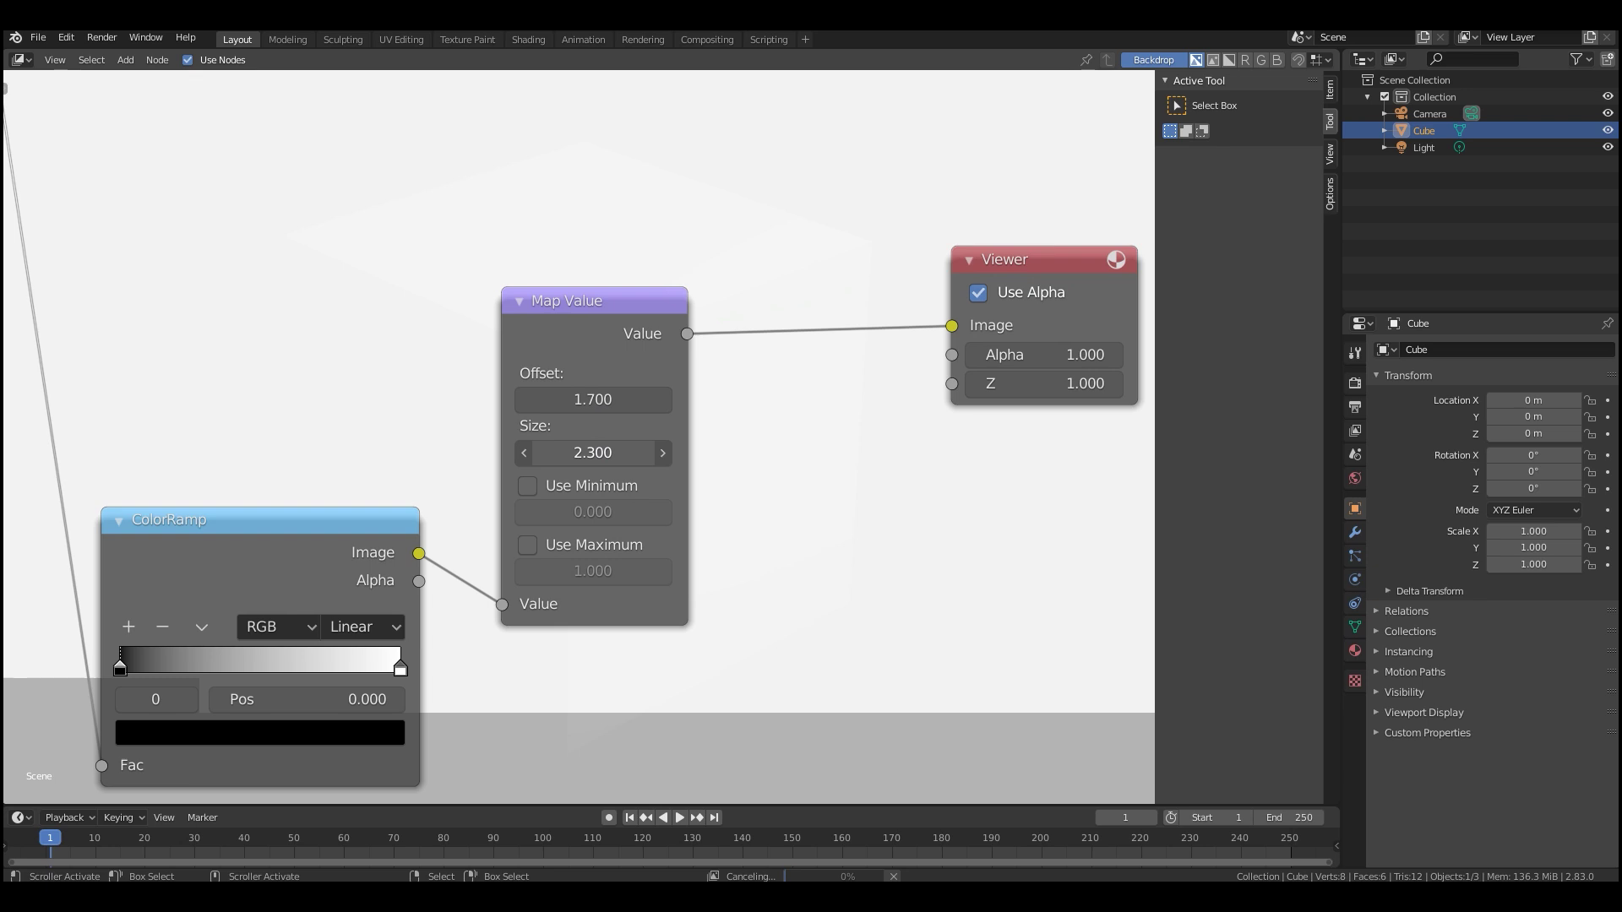
pyautogui.moveTo(590, 398); pyautogui.dragTo(530, 398)
pyautogui.moveTo(592, 453); pyautogui.dragTo(524, 453)
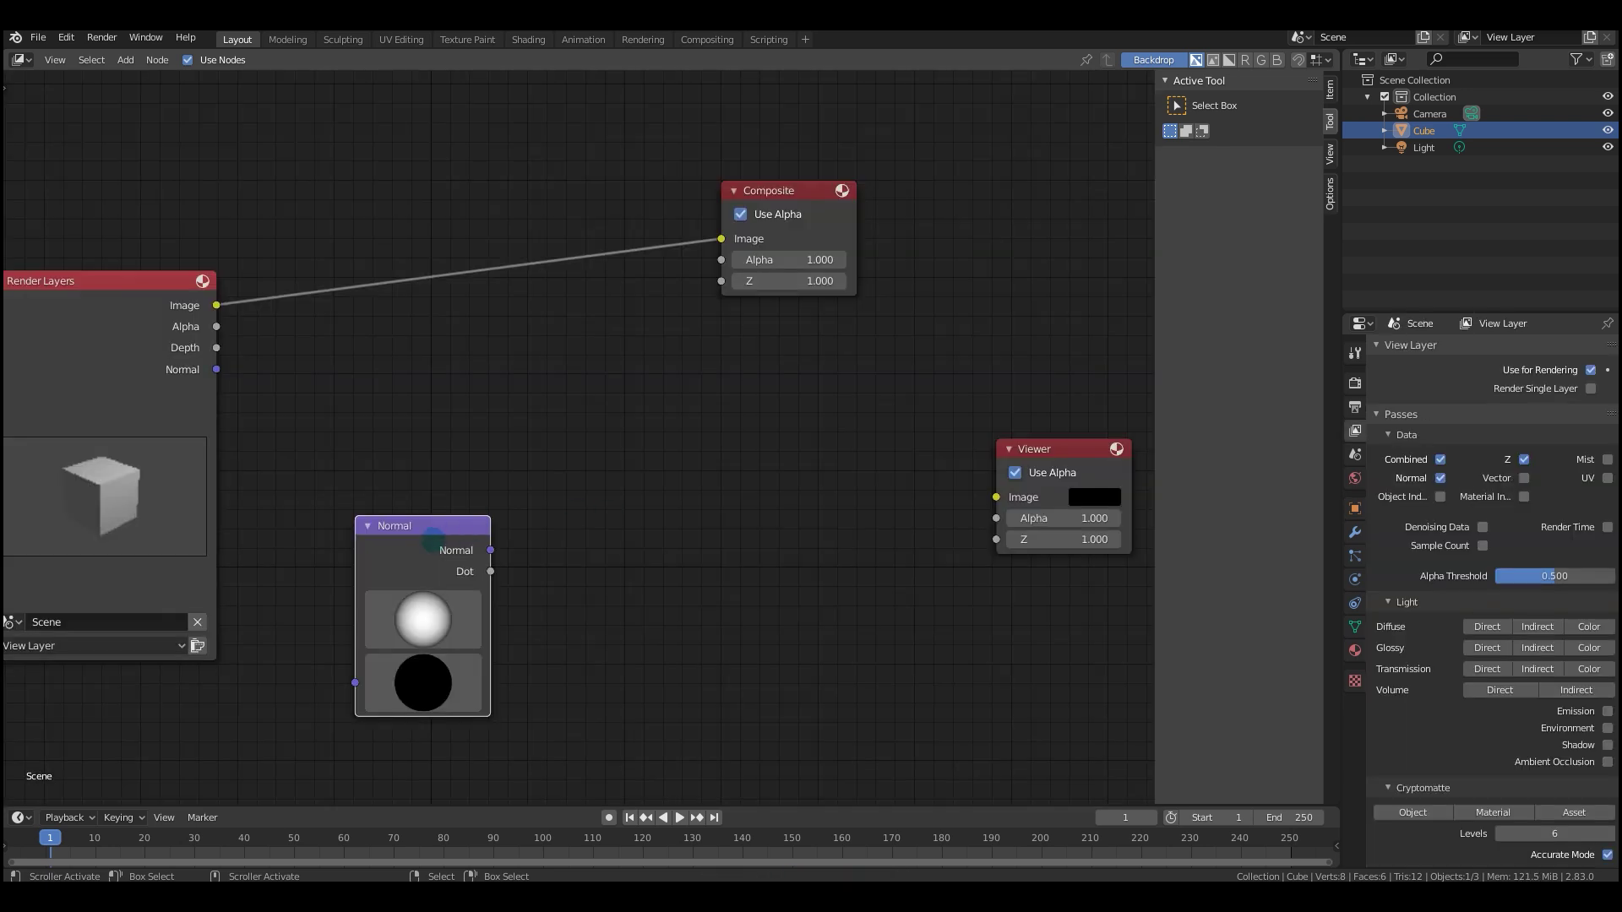
# Reposition the Normal node and preview the Render Layers' Normal pass in the backdrop.
pyautogui.moveTo(431, 517); pyautogui.dragTo(478, 505)
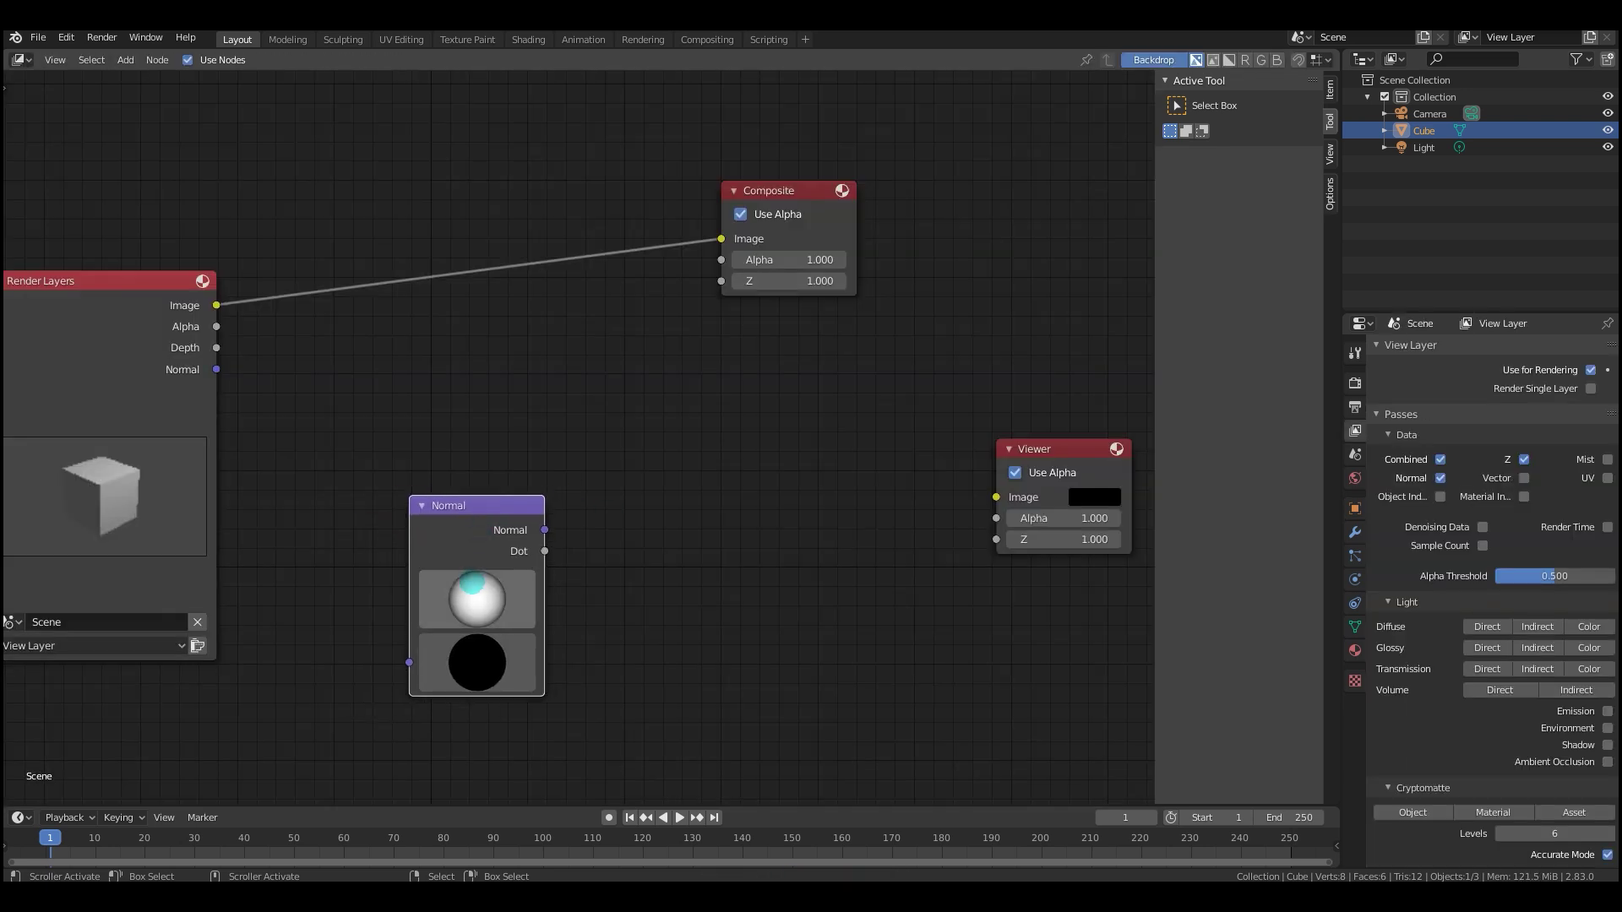
pyautogui.moveTo(525, 583); pyautogui.dragTo(580, 554, button='middle')
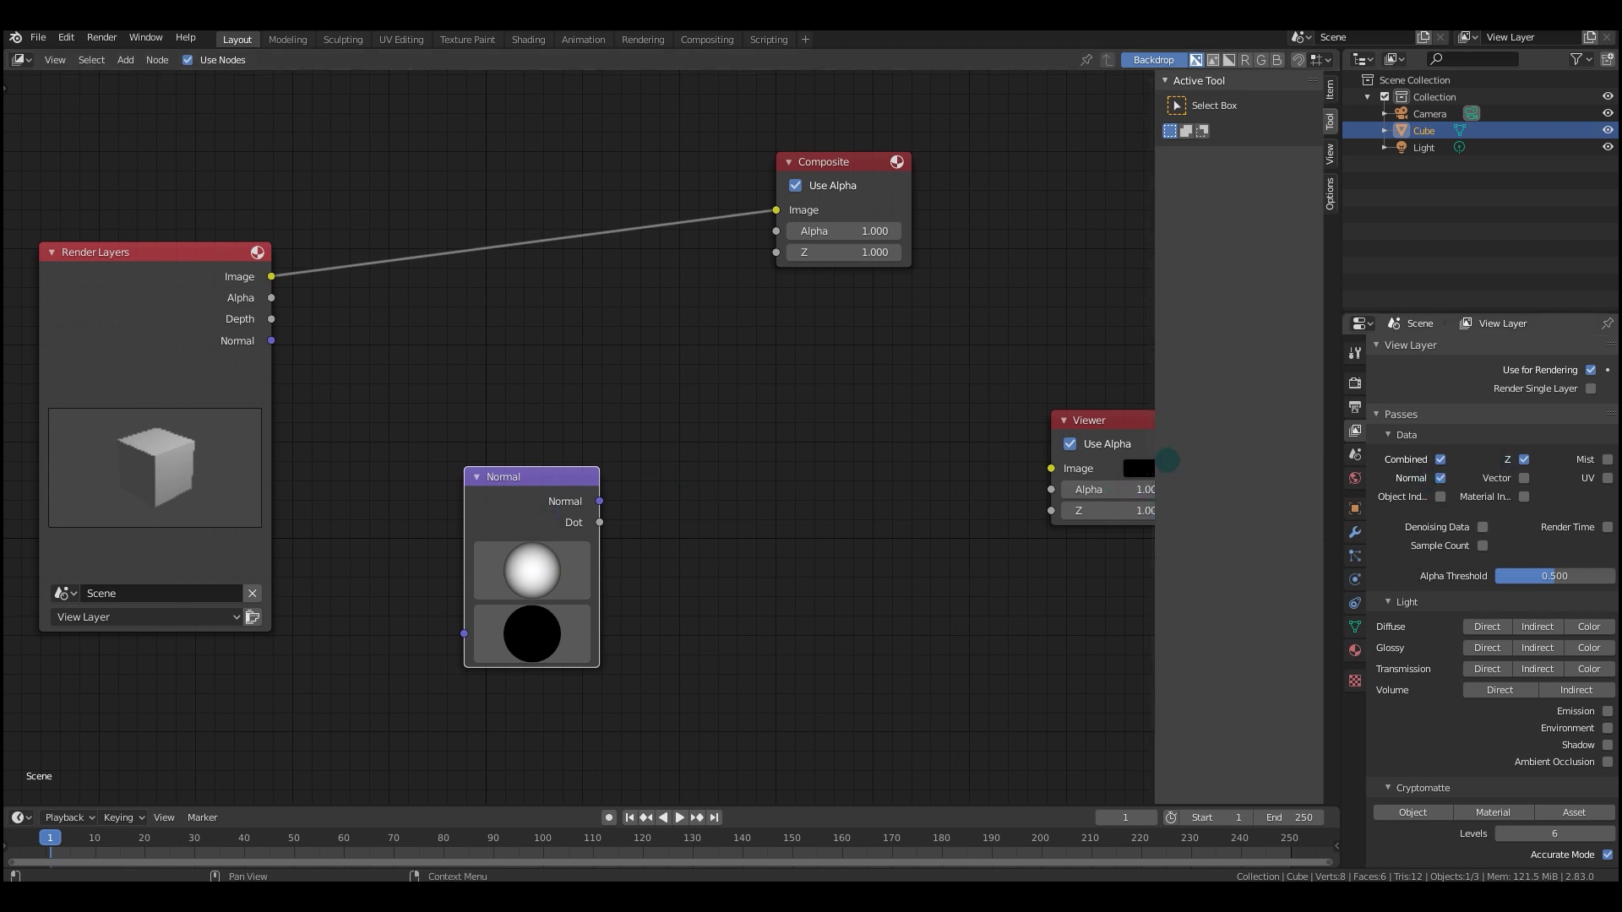
pyautogui.keyDown('ctrl'); pyautogui.keyDown('shift'); pyautogui.click(188, 311); pyautogui.keyUp('shift'); pyautogui.keyUp('ctrl')
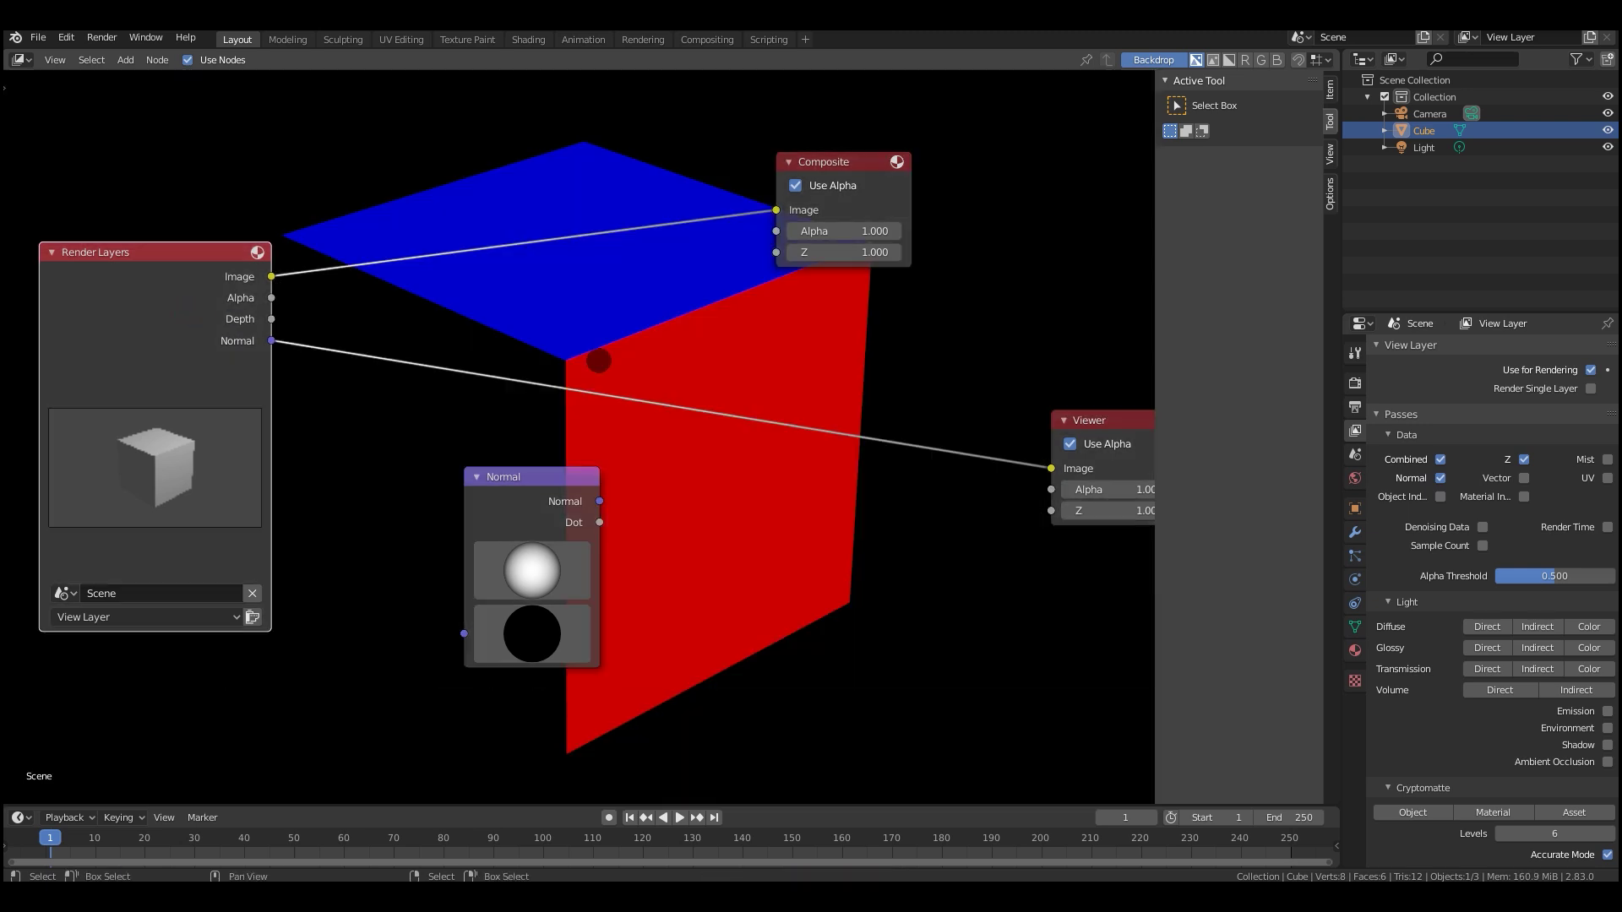
pyautogui.moveTo(685, 419); pyautogui.dragTo(677, 466, button='middle')
# Link the Render Layers' Normal output to the Normal node and preview its Dot output.
pyautogui.moveTo(265, 387); pyautogui.dragTo(423, 628)
pyautogui.moveTo(466, 680); pyautogui.dragTo(464, 680)
pyautogui.keyDown('ctrl'); pyautogui.keyDown('shift'); pyautogui.click(525, 545); pyautogui.keyUp('shift'); pyautogui.keyUp('ctrl')
pyautogui.moveTo(567, 570); pyautogui.dragTo(461, 537, button='middle')
pyautogui.keyDown('ctrl'); pyautogui.keyDown('shift'); pyautogui.click(436, 515); pyautogui.keyUp('shift'); pyautogui.keyUp('ctrl')
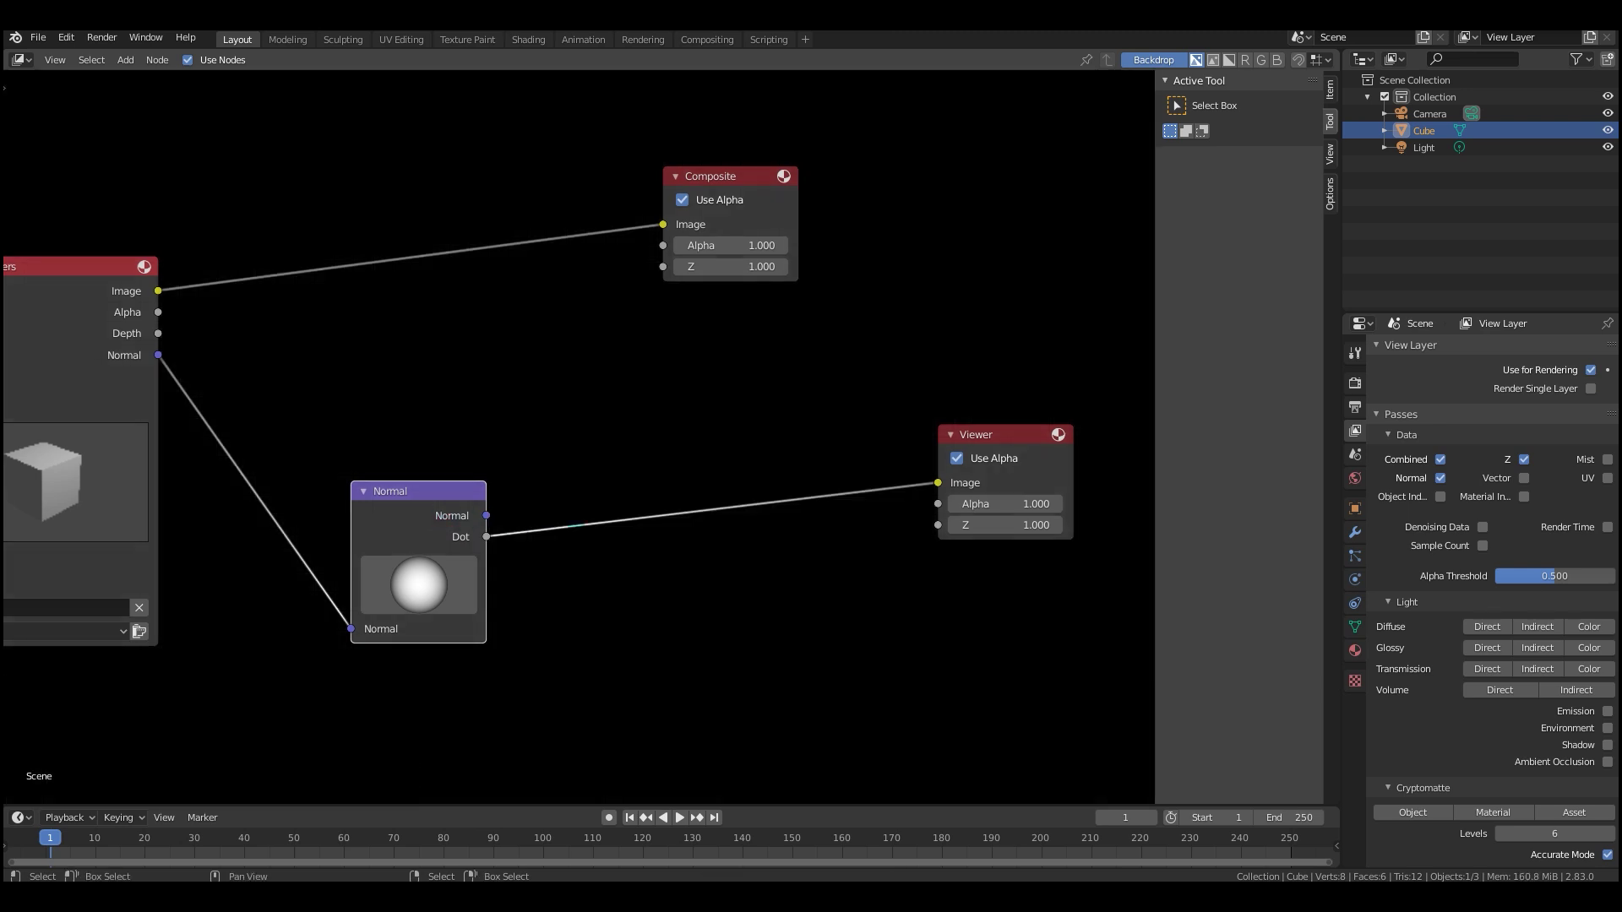
# Add a Hue Saturation Value node between the Normal and Viewer nodes.
pyautogui.hotkey('shift', 'a')
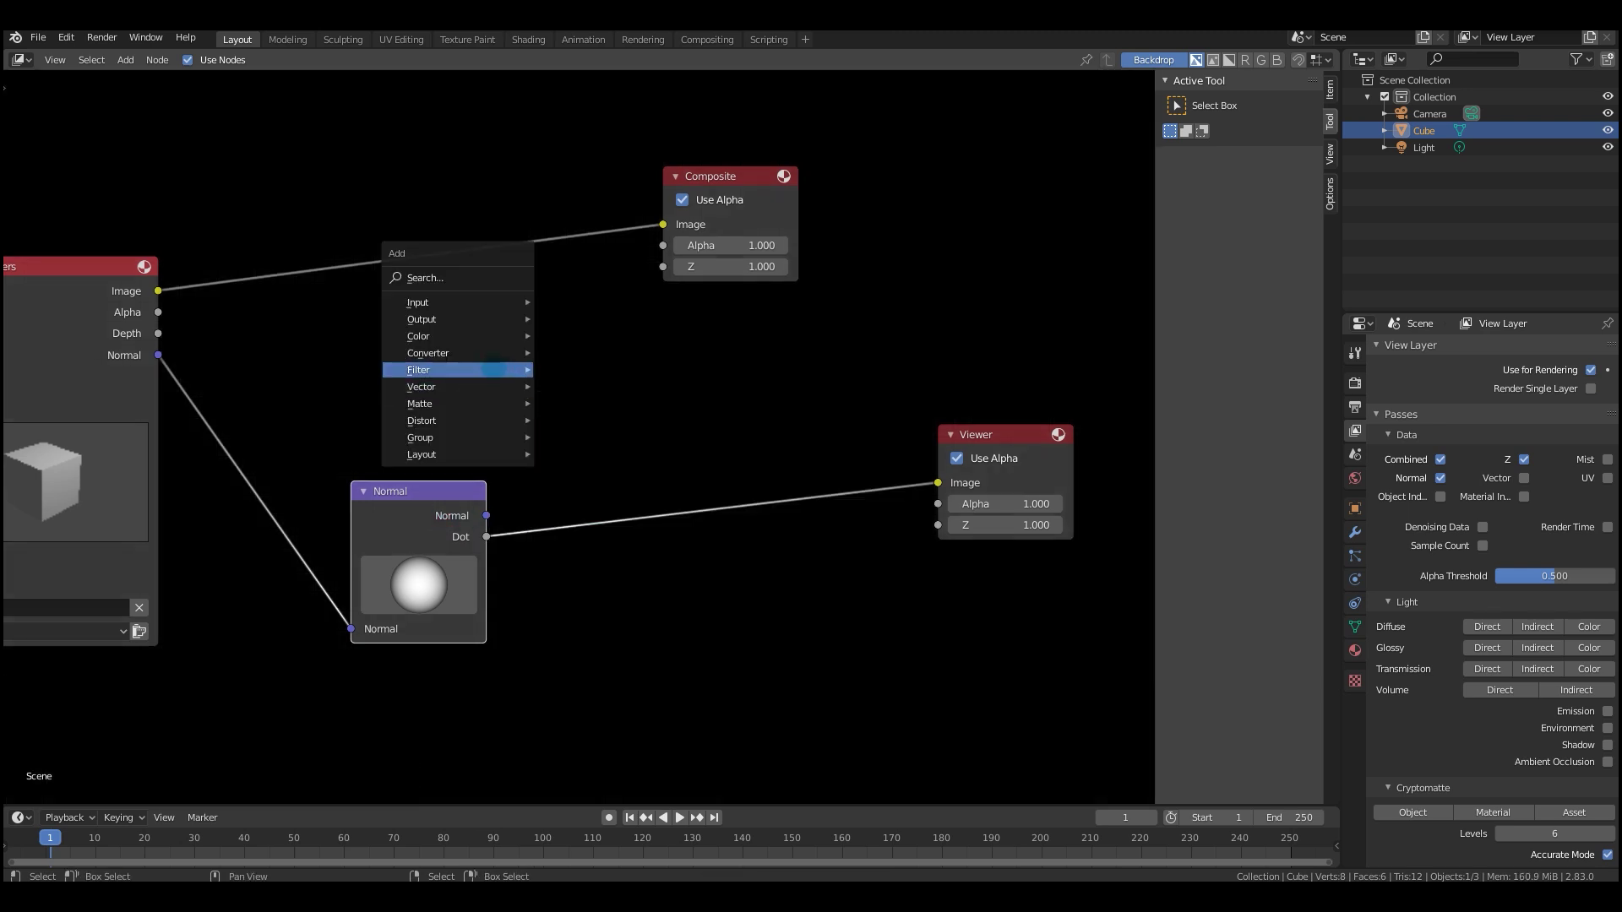
pyautogui.moveTo(473, 370)
pyautogui.moveTo(490, 335)
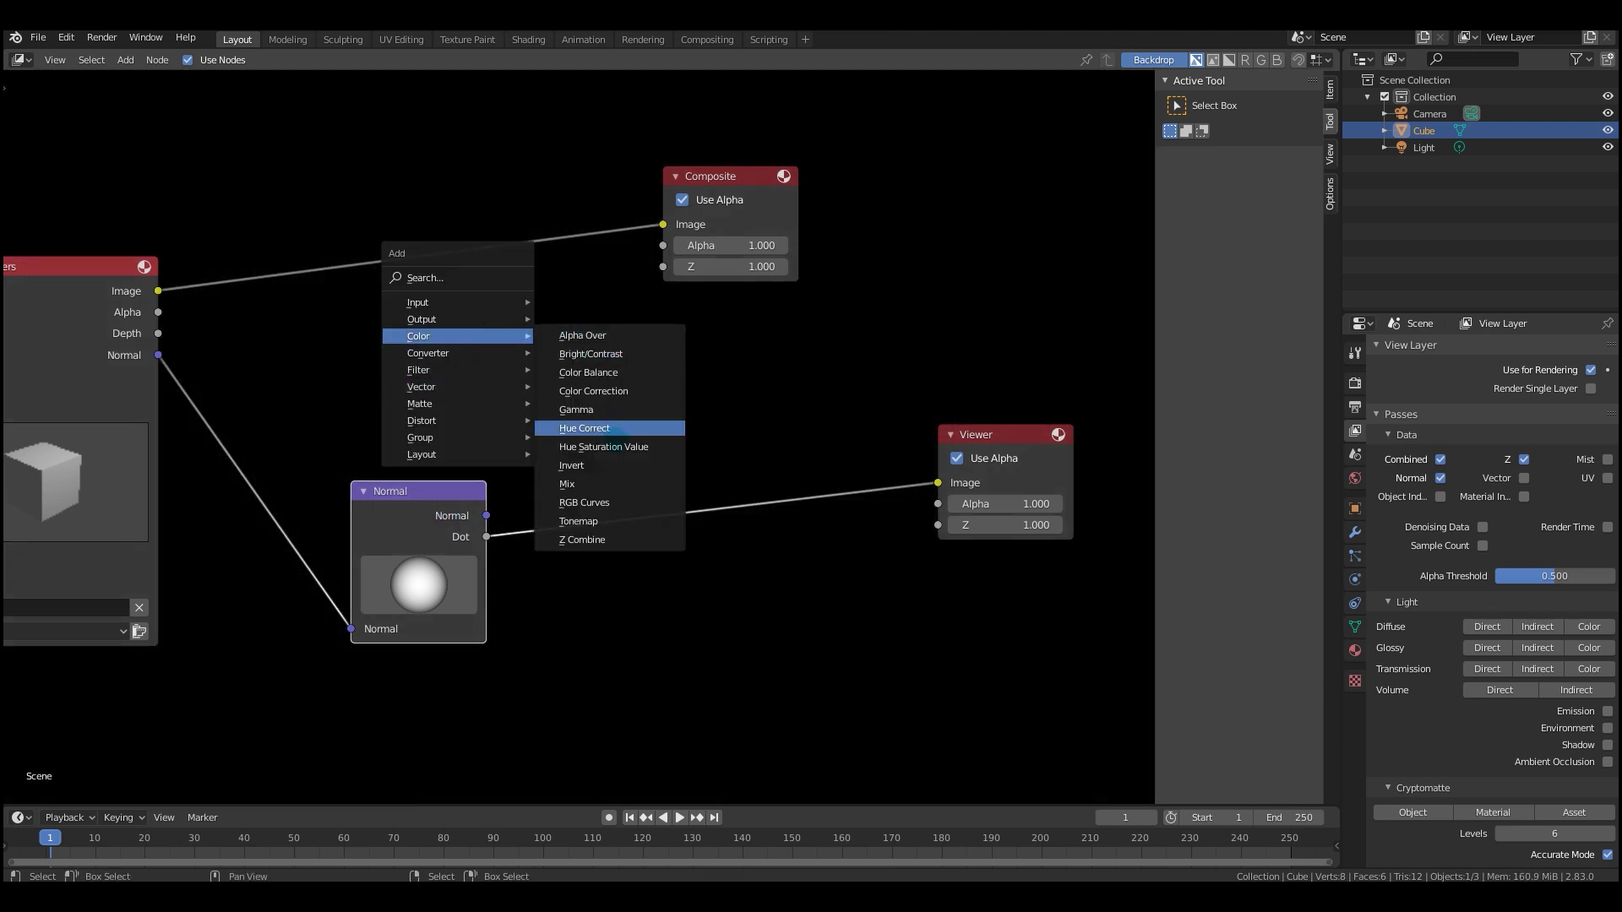
pyautogui.click(603, 447)
pyautogui.click(628, 430)
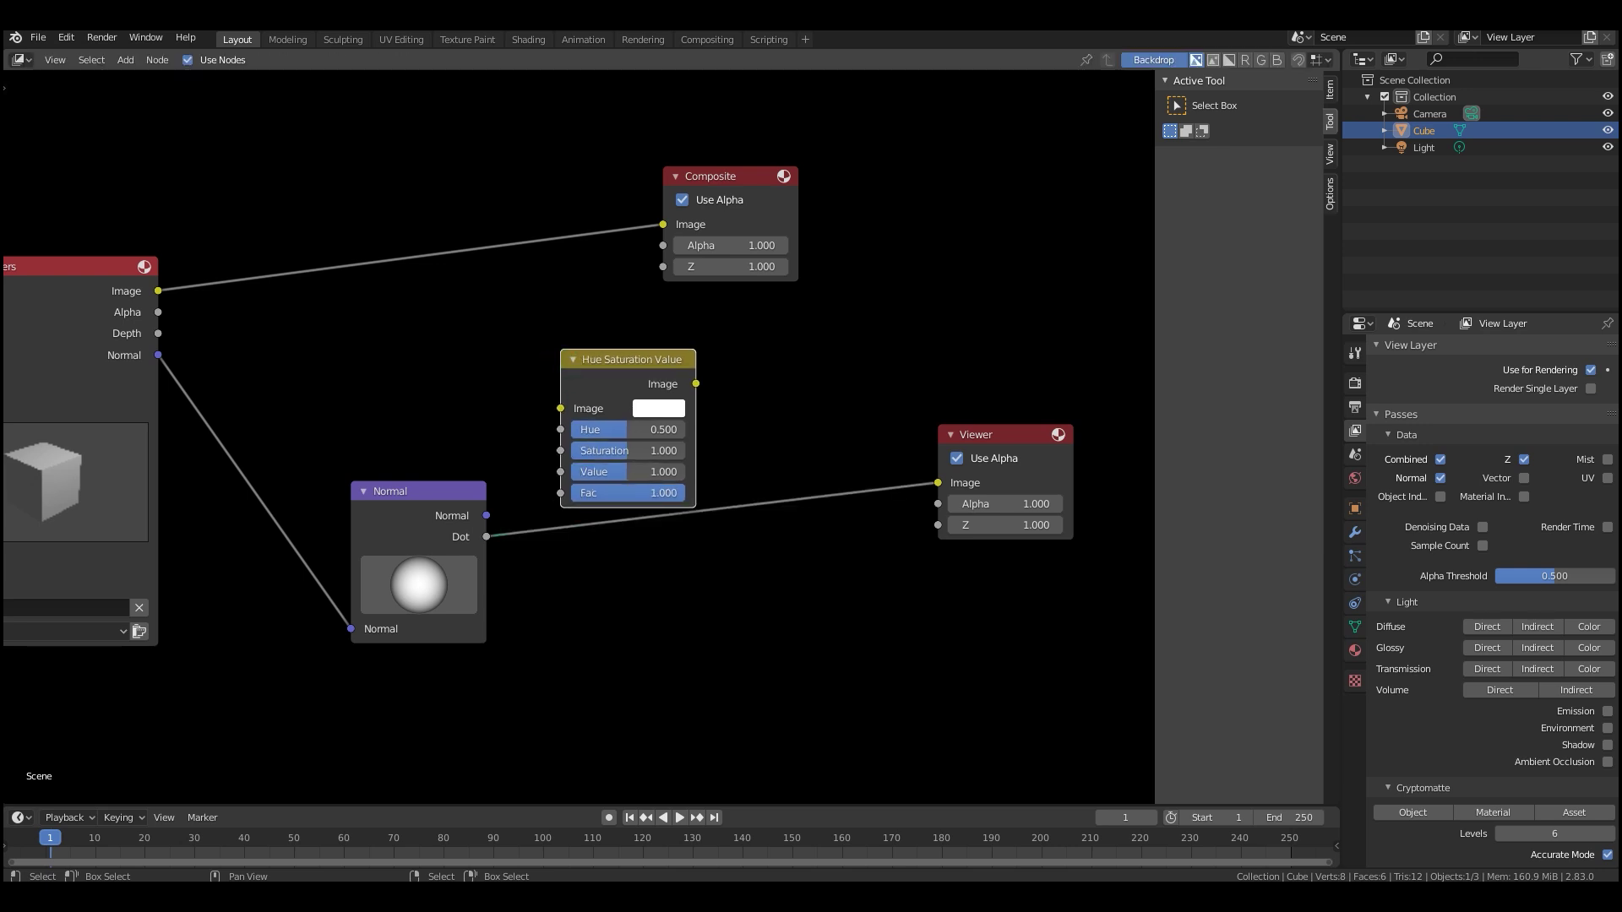
# Link the Normal node's Dot to the Hue Saturation Value Fac and the rendered image to its Image input, and preview it.
pyautogui.moveTo(487, 537); pyautogui.dragTo(560, 493)
pyautogui.moveTo(158, 291); pyautogui.dragTo(560, 408)
pyautogui.keyDown('ctrl'); pyautogui.keyDown('shift'); pyautogui.click(630, 389); pyautogui.keyUp('shift'); pyautogui.keyUp('ctrl')
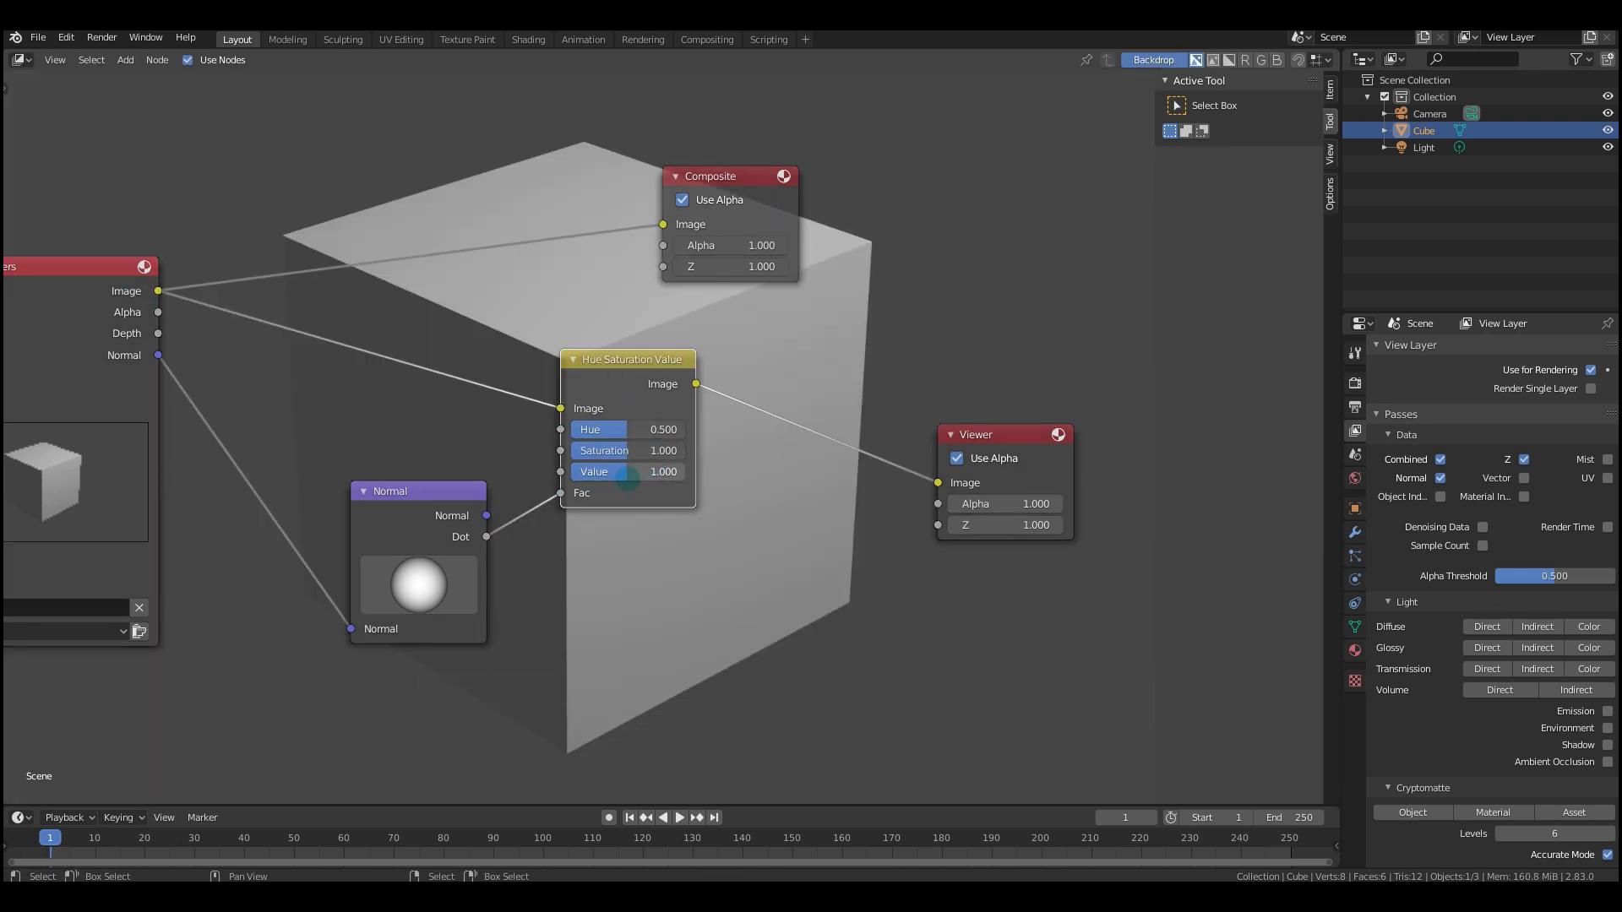
# Set the Hue Saturation Value node's Value to 0.300 and rotate the Normal node's sphere to change the affected direction.
pyautogui.moveTo(627, 473); pyautogui.dragTo(588, 473)
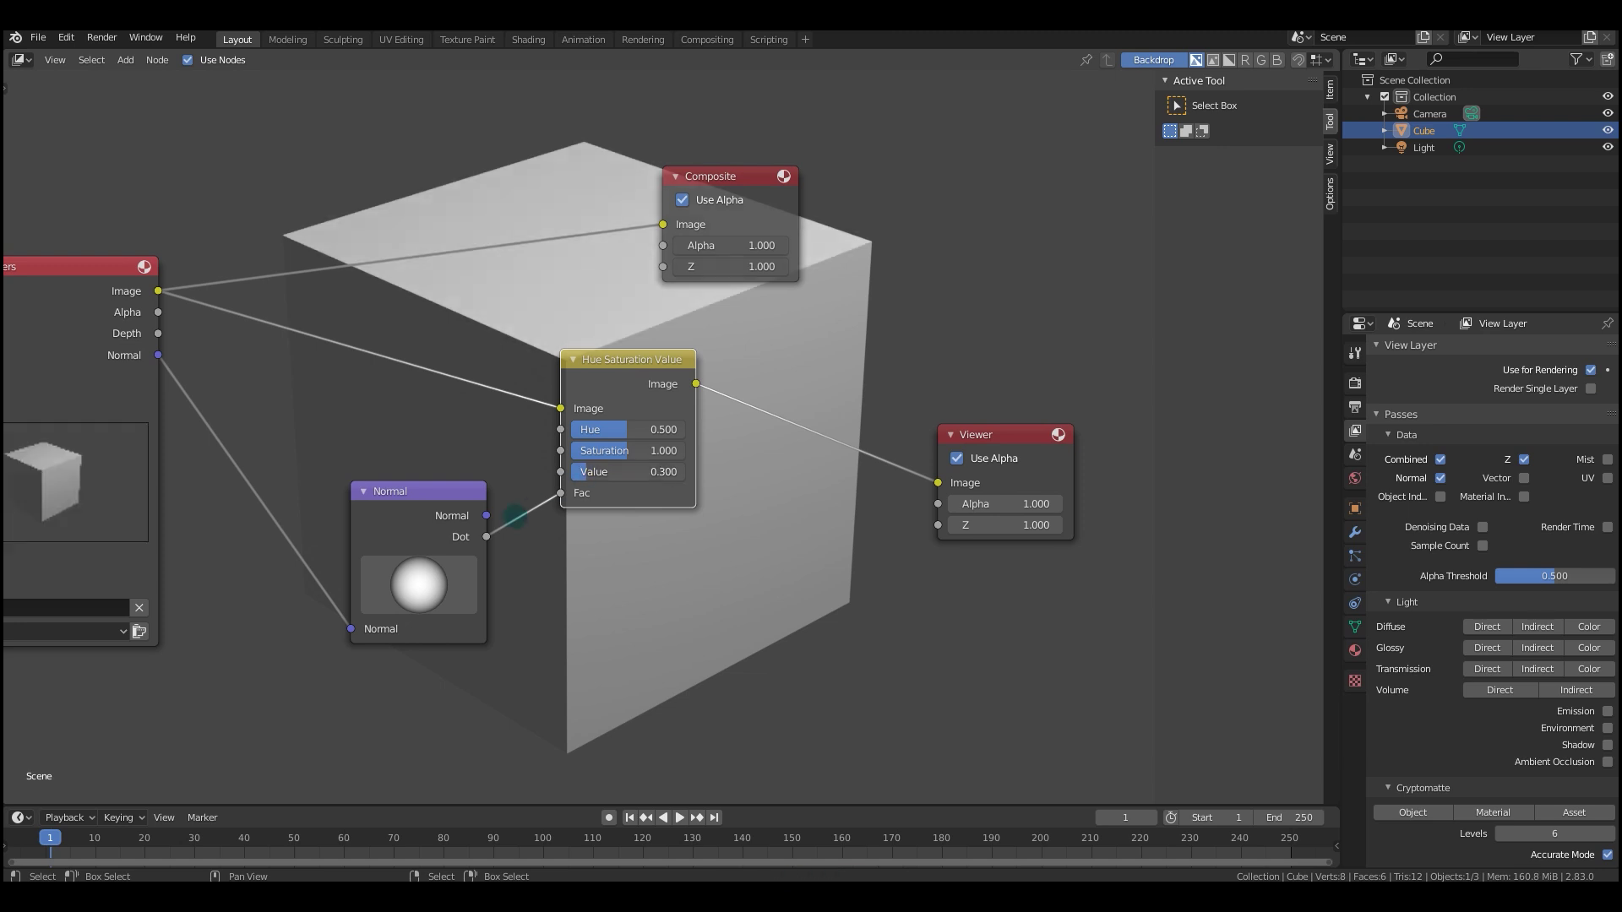
pyautogui.moveTo(426, 587)
pyautogui.mouseDown()
pyautogui.moveTo(461, 564)
pyautogui.moveTo(386, 550)
pyautogui.moveTo(333, 606)
pyautogui.moveTo(409, 539)
pyautogui.moveTo(457, 629)
pyautogui.moveTo(447, 650)
pyautogui.moveTo(397, 617)
pyautogui.moveTo(430, 676)
pyautogui.moveTo(480, 644)
pyautogui.moveTo(432, 538)
pyautogui.mouseUp()
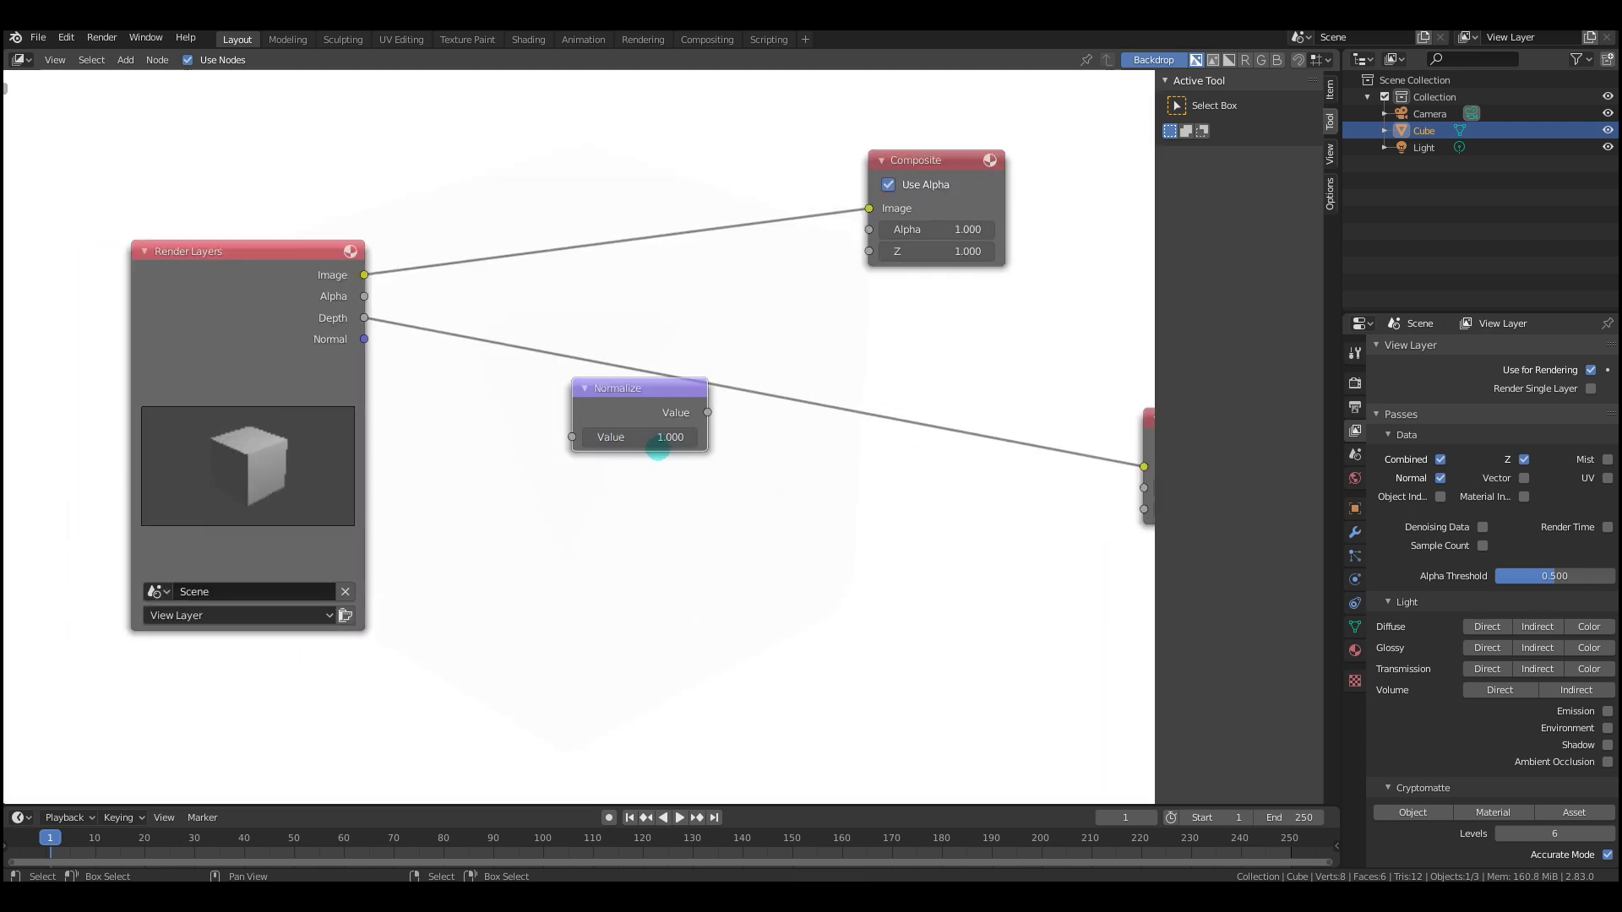
# Move the Normalize node clear of the Depth link and arrange it between the Render Layers and Viewer nodes.
pyautogui.moveTo(598, 408); pyautogui.dragTo(628, 440)
pyautogui.click(628, 440)
pyautogui.moveTo(732, 540); pyautogui.dragTo(742, 551, button='middle')
pyautogui.moveTo(355, 321); pyautogui.dragTo(315, 300, button='middle')
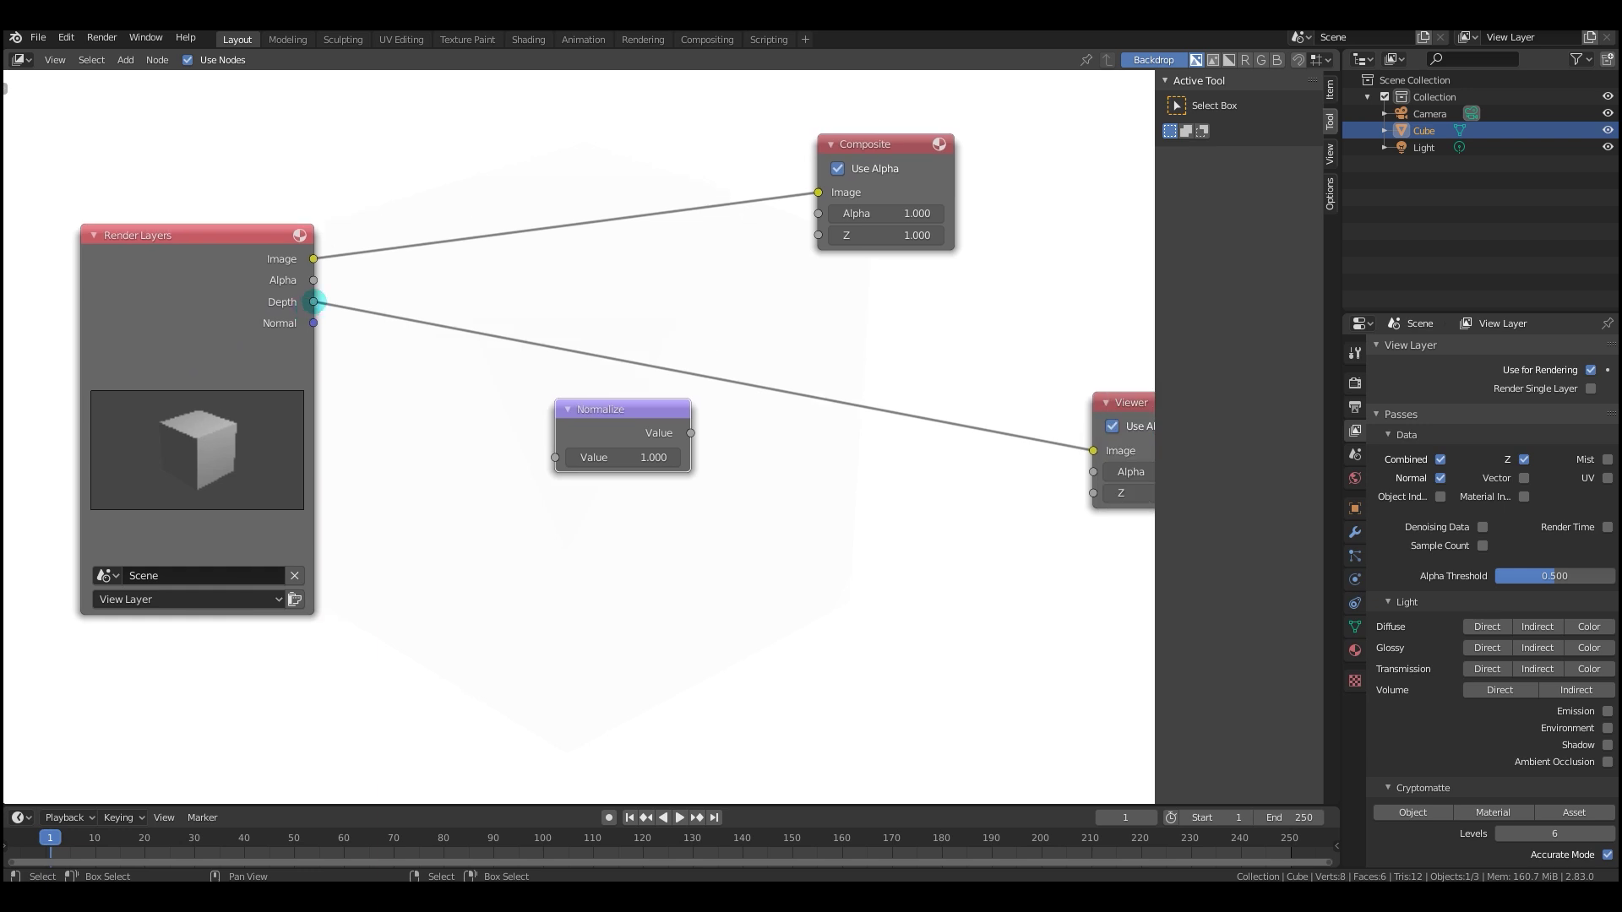
pyautogui.scroll(-3, 291, 333)
pyautogui.moveTo(255, 296)
pyautogui.mouseDown()
pyautogui.moveTo(243, 327)
pyautogui.moveTo(247, 309)
pyautogui.mouseUp()
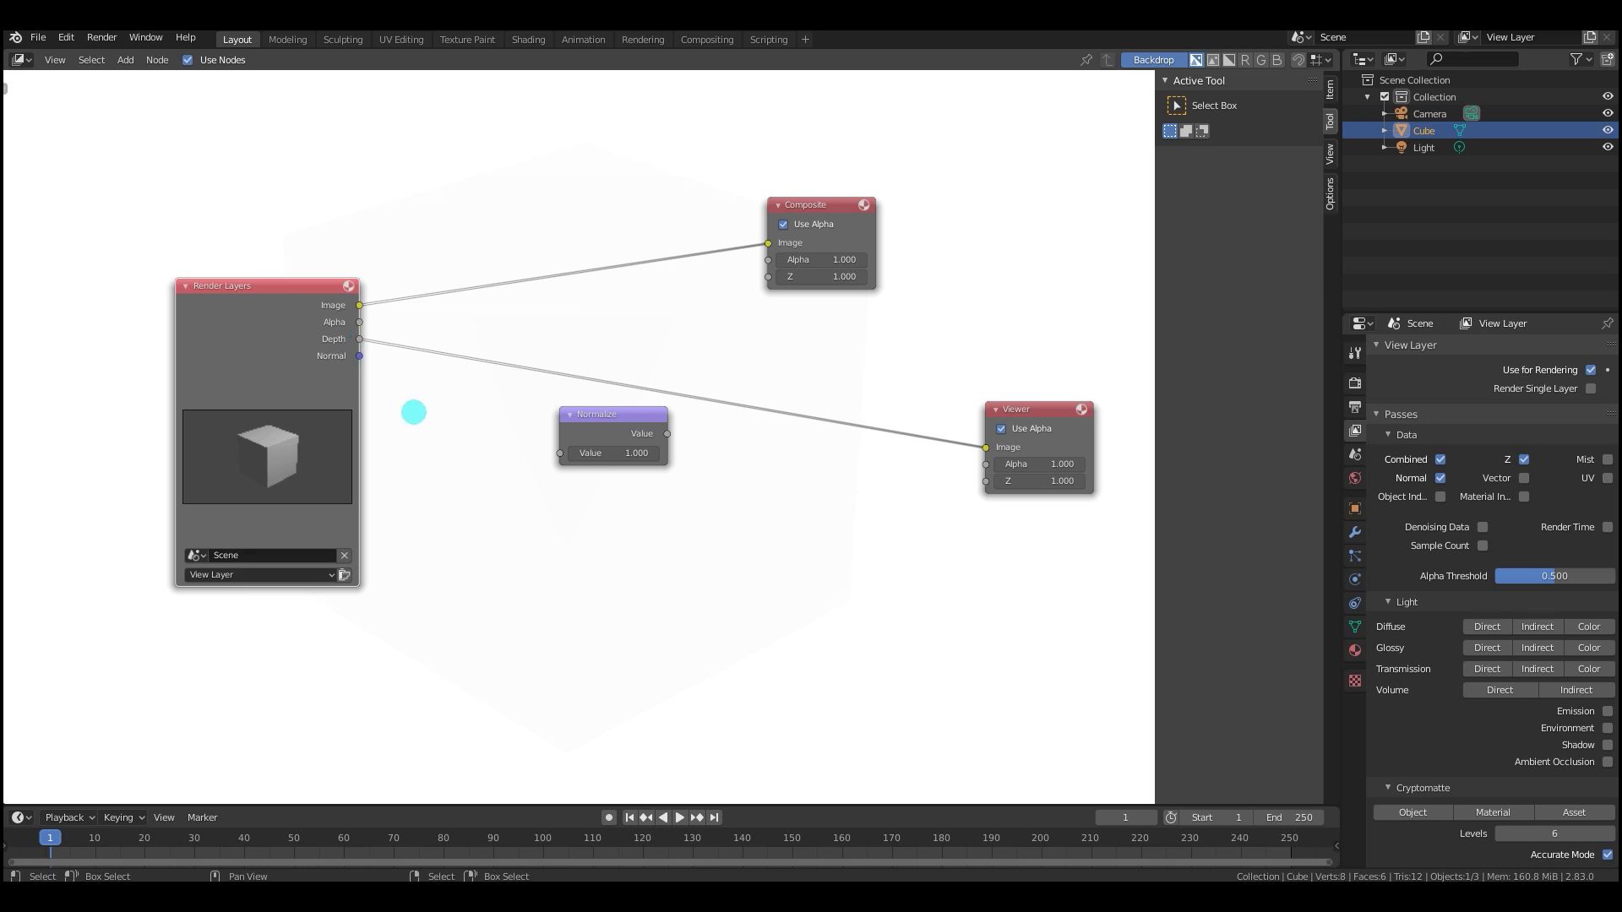
# Link the Render Layers' Depth output to the Normalize node and preview the normalized depth in the backdrop.
pyautogui.moveTo(361, 337); pyautogui.dragTo(562, 456)
pyautogui.keyDown('ctrl'); pyautogui.keyDown('shift'); pyautogui.click(618, 426); pyautogui.keyUp('shift'); pyautogui.keyUp('ctrl')
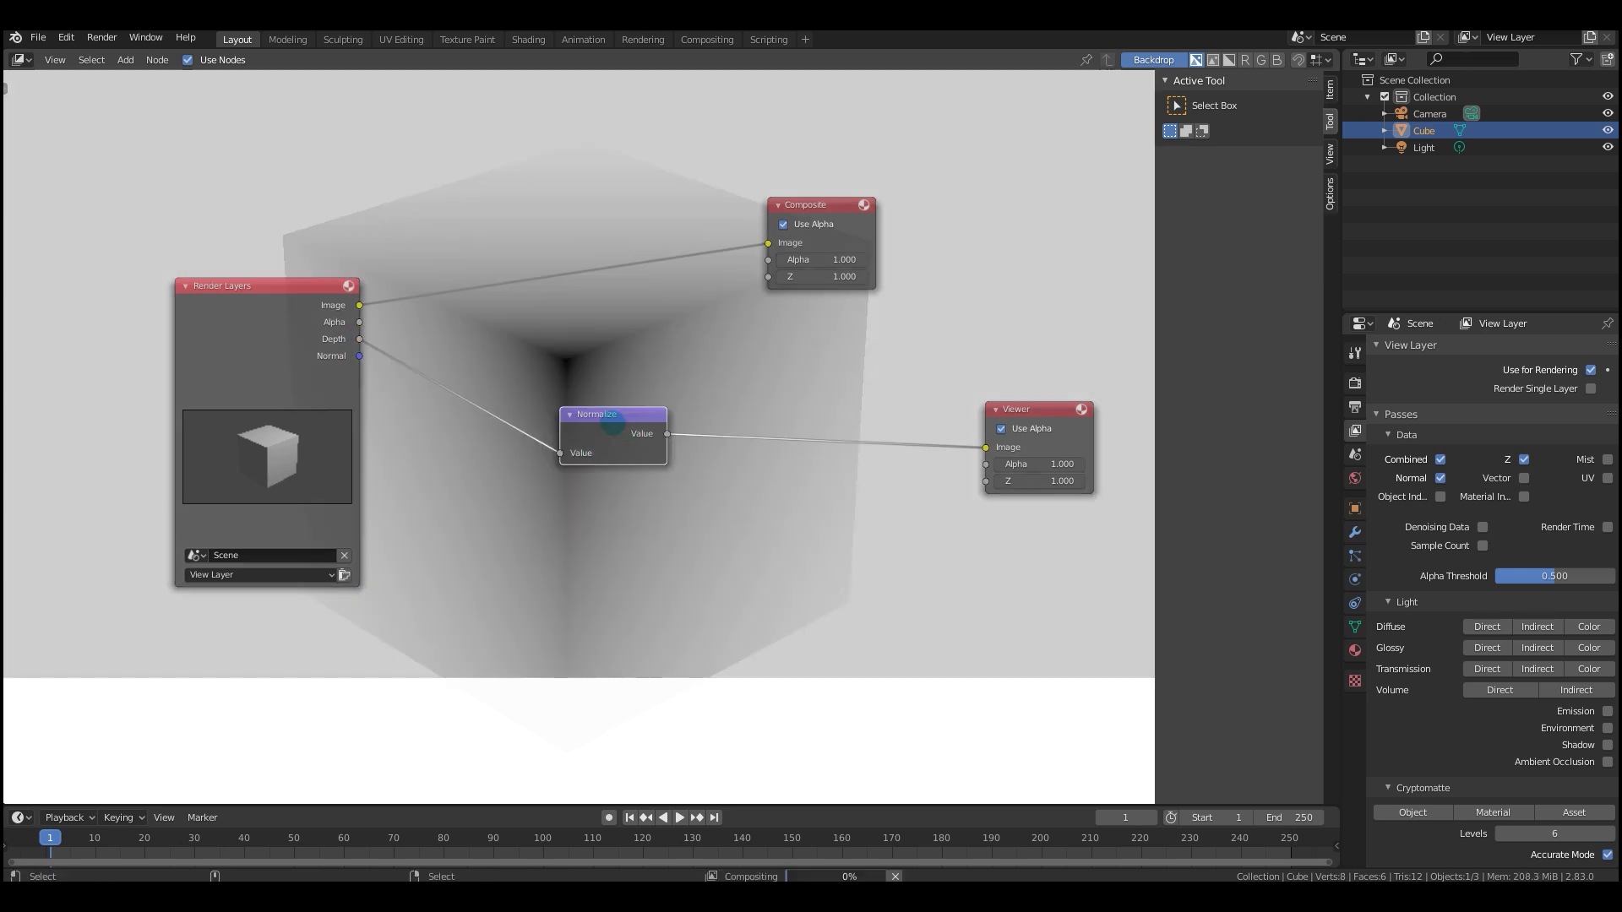
pyautogui.moveTo(662, 453); pyautogui.dragTo(619, 509, button='middle')
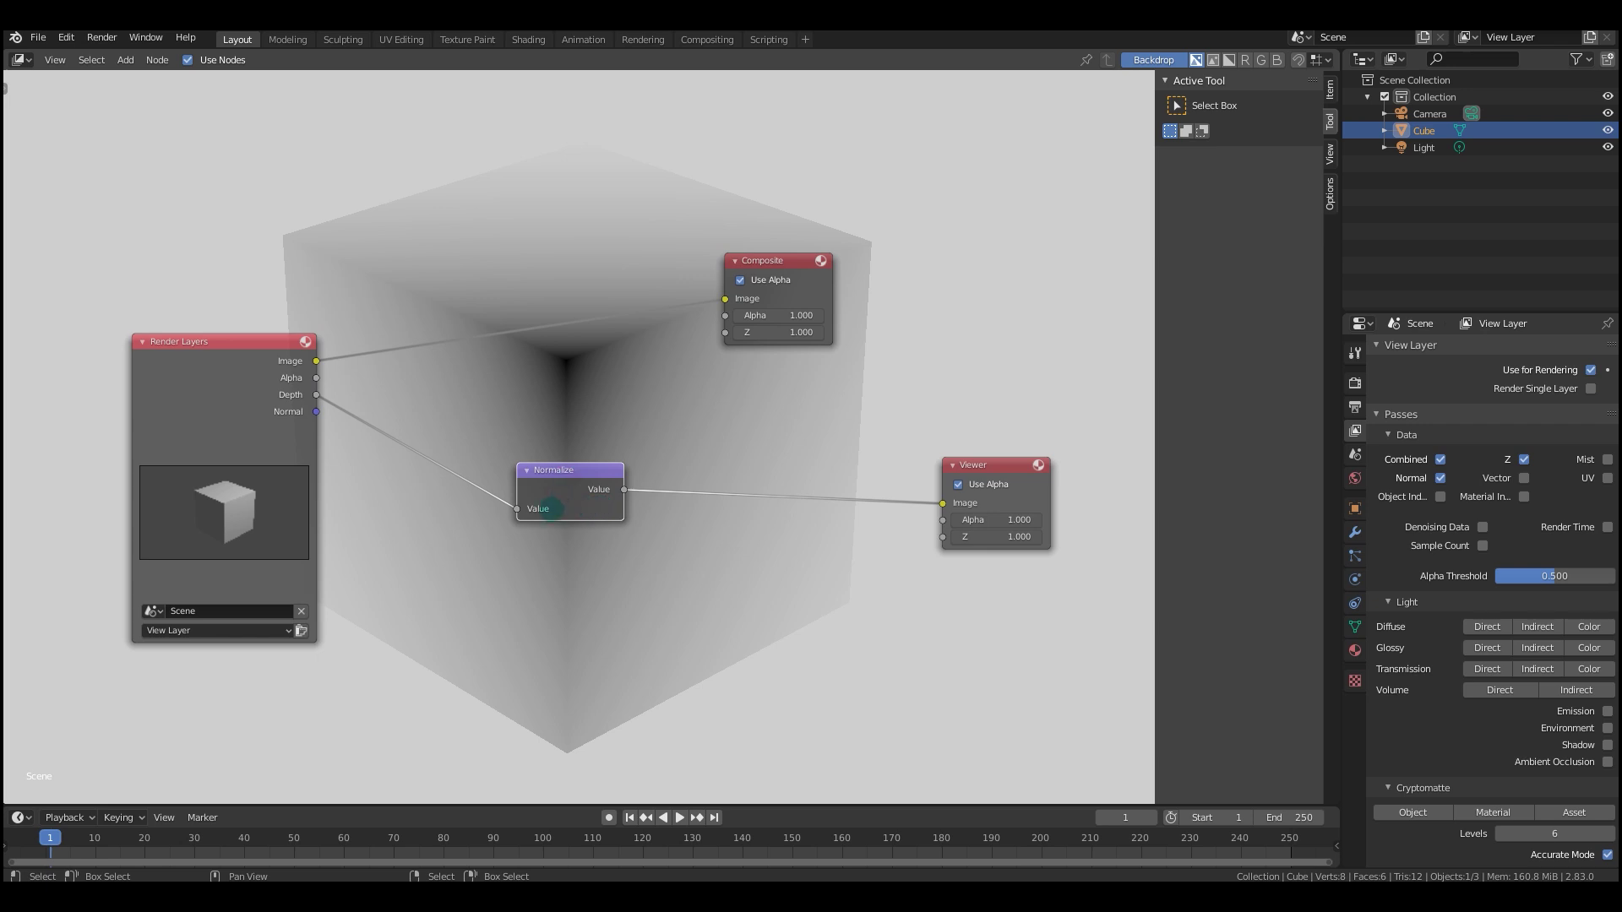
pyautogui.scroll(2, 553, 506)
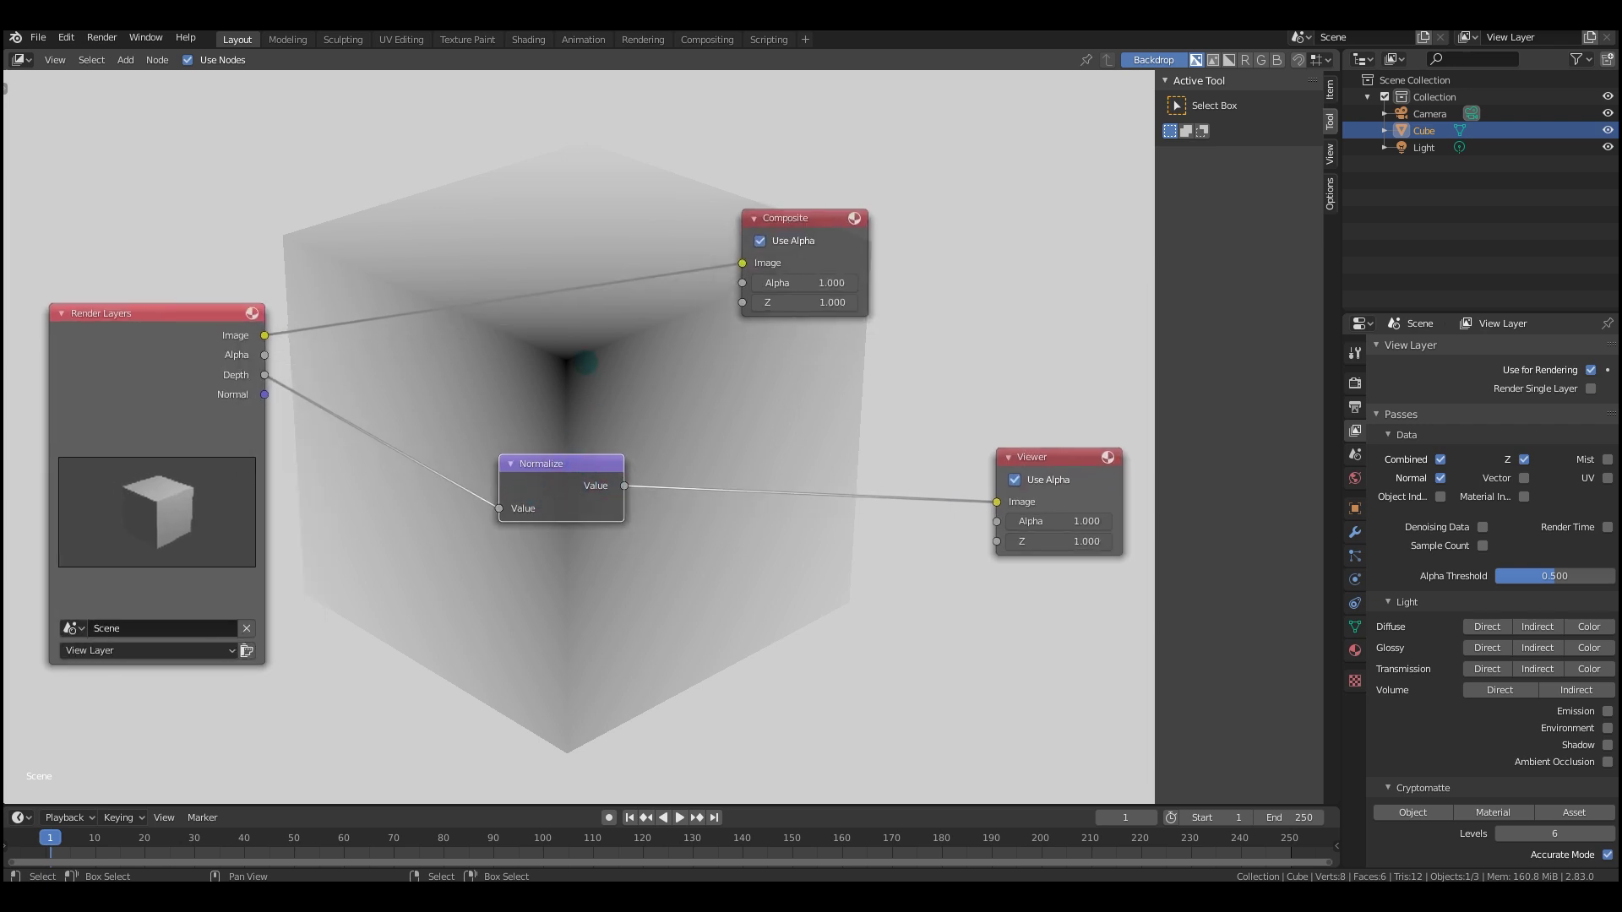
pyautogui.moveTo(593, 365); pyautogui.dragTo(423, 460, button='middle')
pyautogui.moveTo(503, 293); pyautogui.dragTo(592, 321, button='middle')
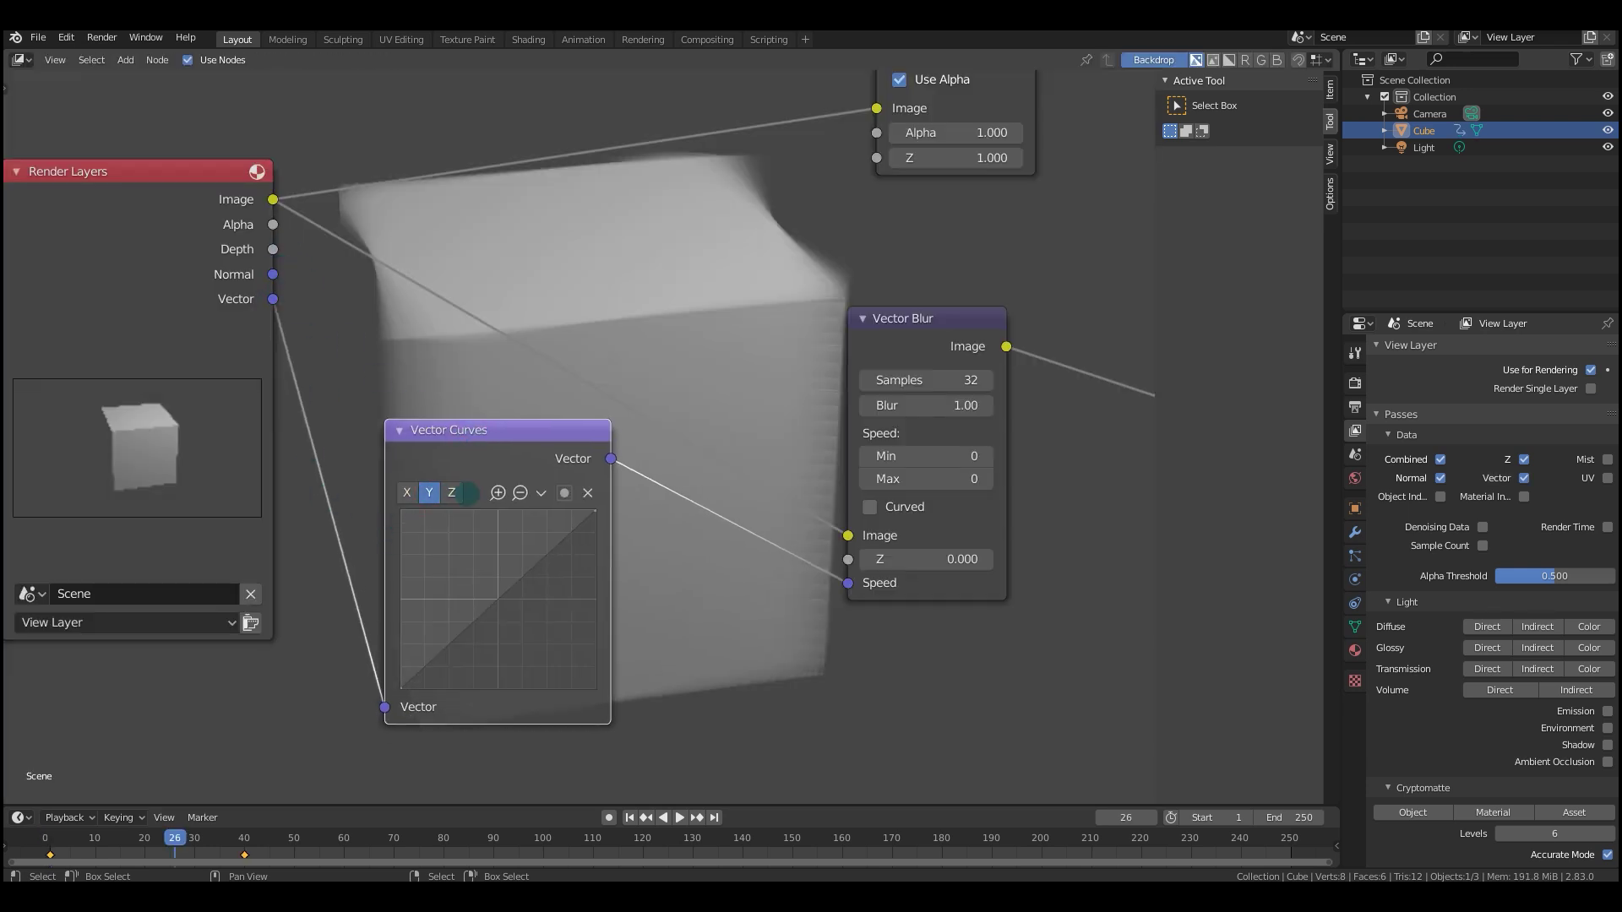
# Adjust the Z curve of the Vector Curves node placed between the Vector pass and the Vector Blur node's Speed input.
pyautogui.scroll(1, 650, 557)
pyautogui.moveTo(650, 556); pyautogui.dragTo(683, 543, button='middle')
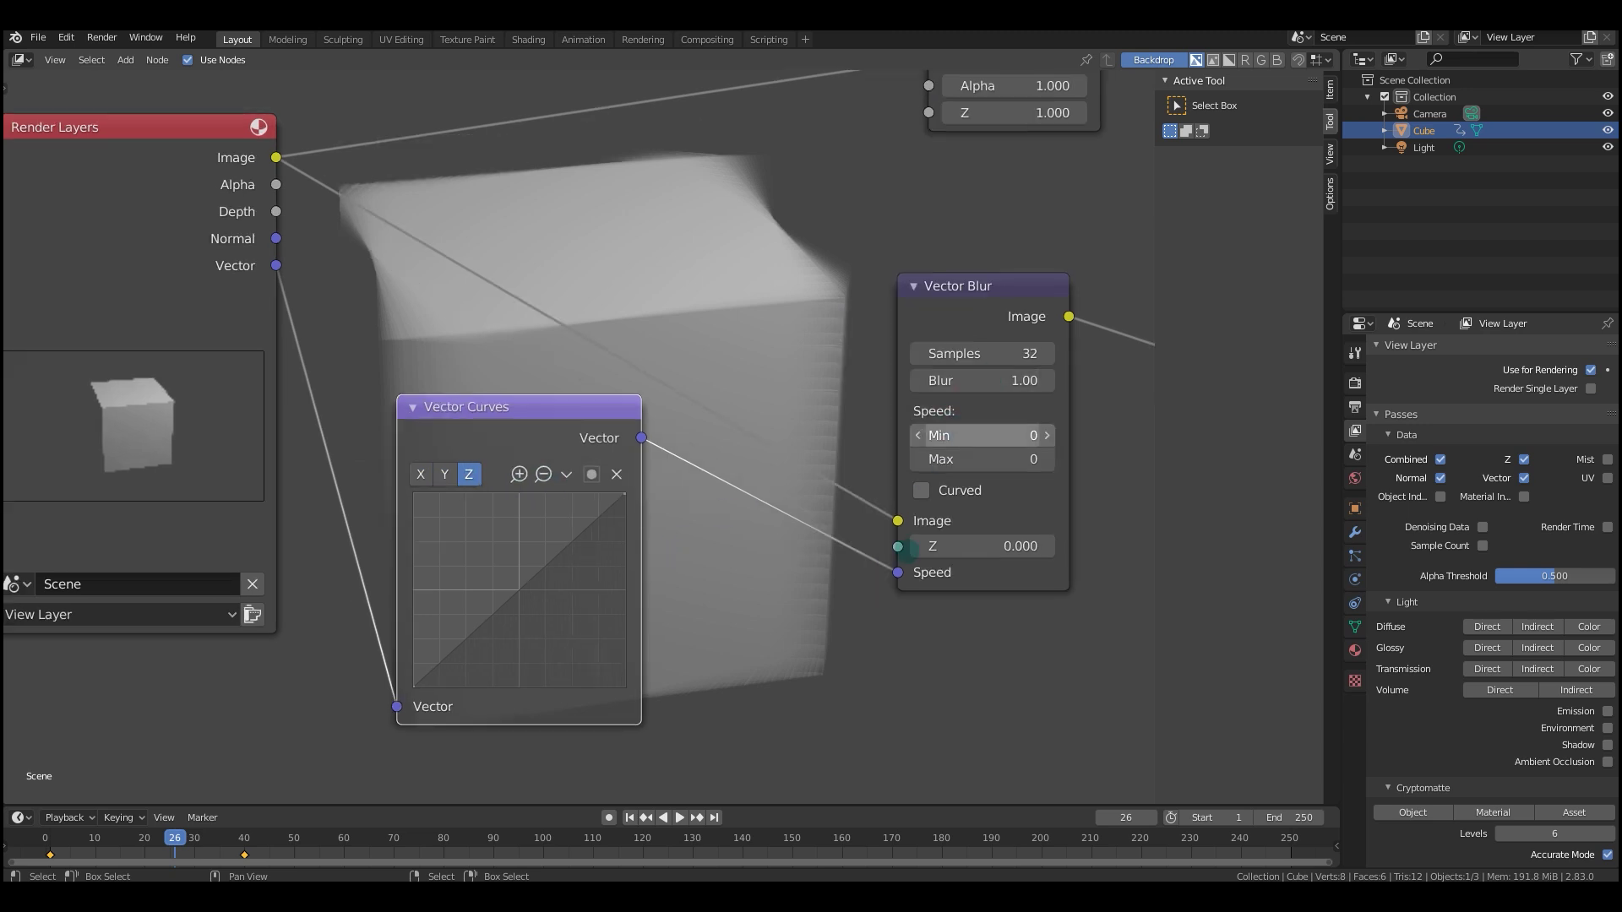
pyautogui.moveTo(508, 582); pyautogui.dragTo(491, 558)
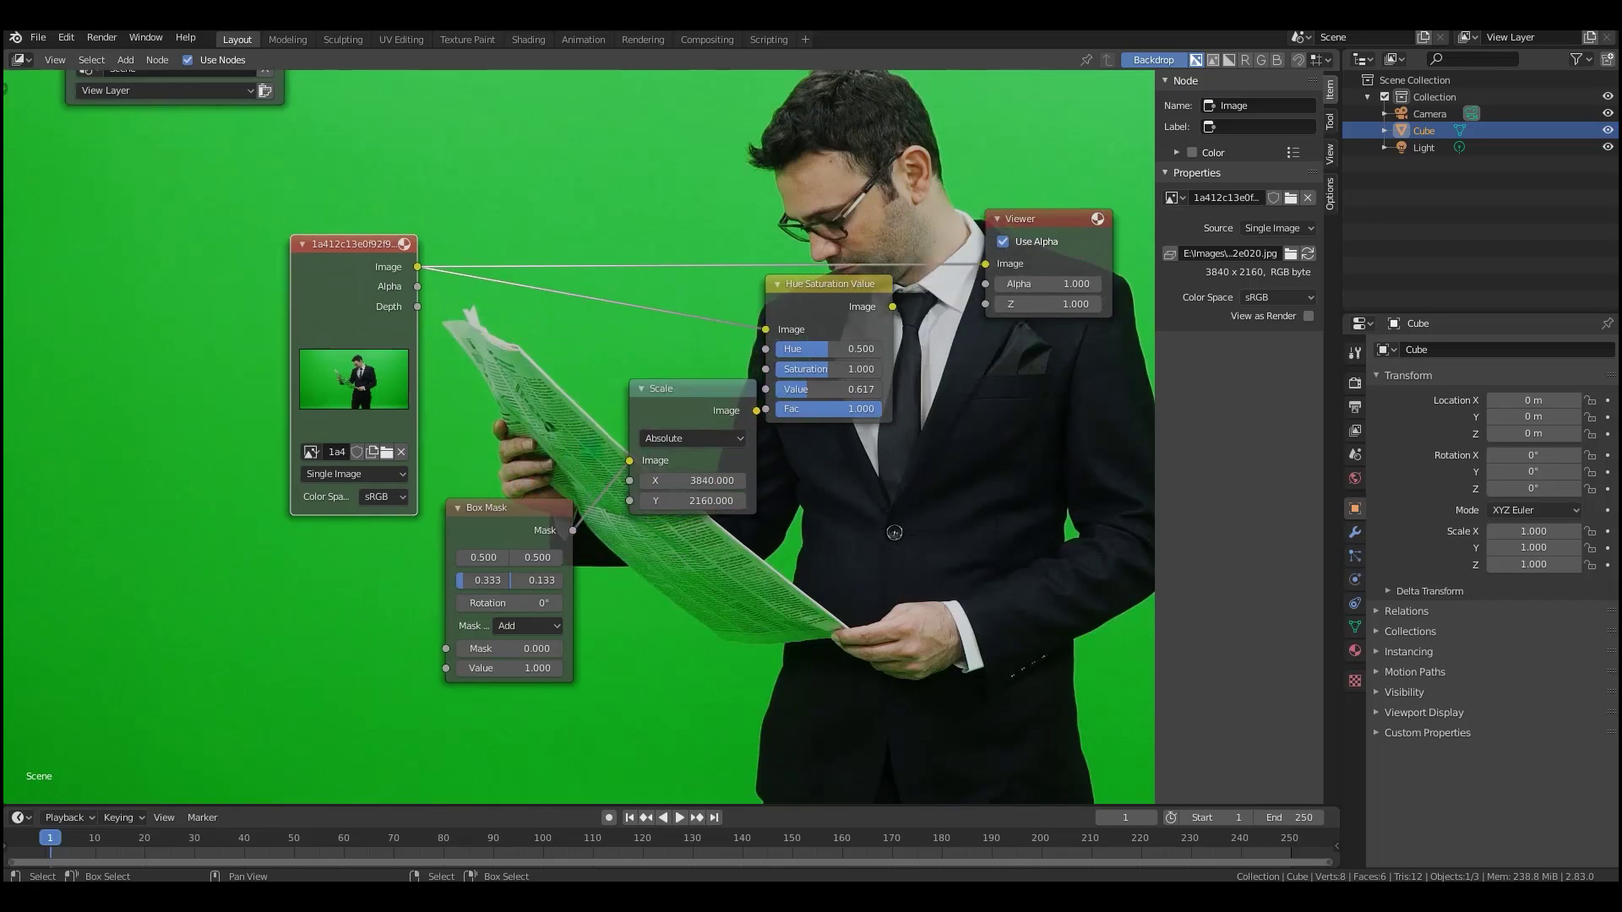
# Select the Box Mask node and preview its Mask output in the backdrop, undoing the accidental node move.
pyautogui.moveTo(591, 423); pyautogui.dragTo(559, 453, button='middle')
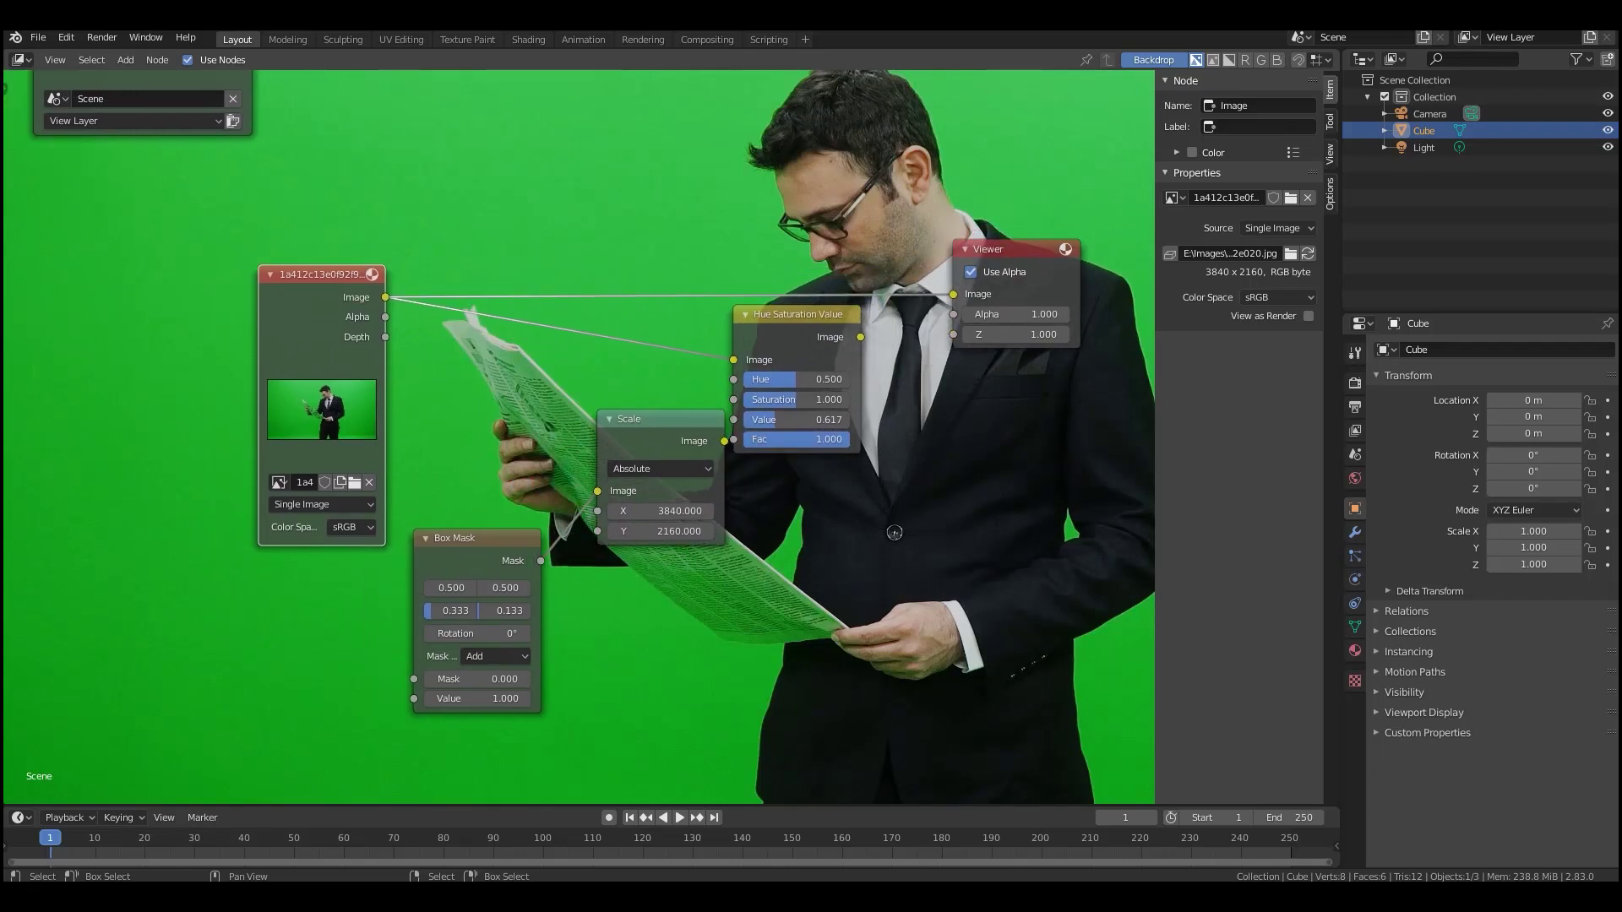
pyautogui.moveTo(462, 520)
pyautogui.mouseDown(button='middle')
pyautogui.moveTo(485, 499)
pyautogui.moveTo(448, 507)
pyautogui.mouseUp(button='middle')
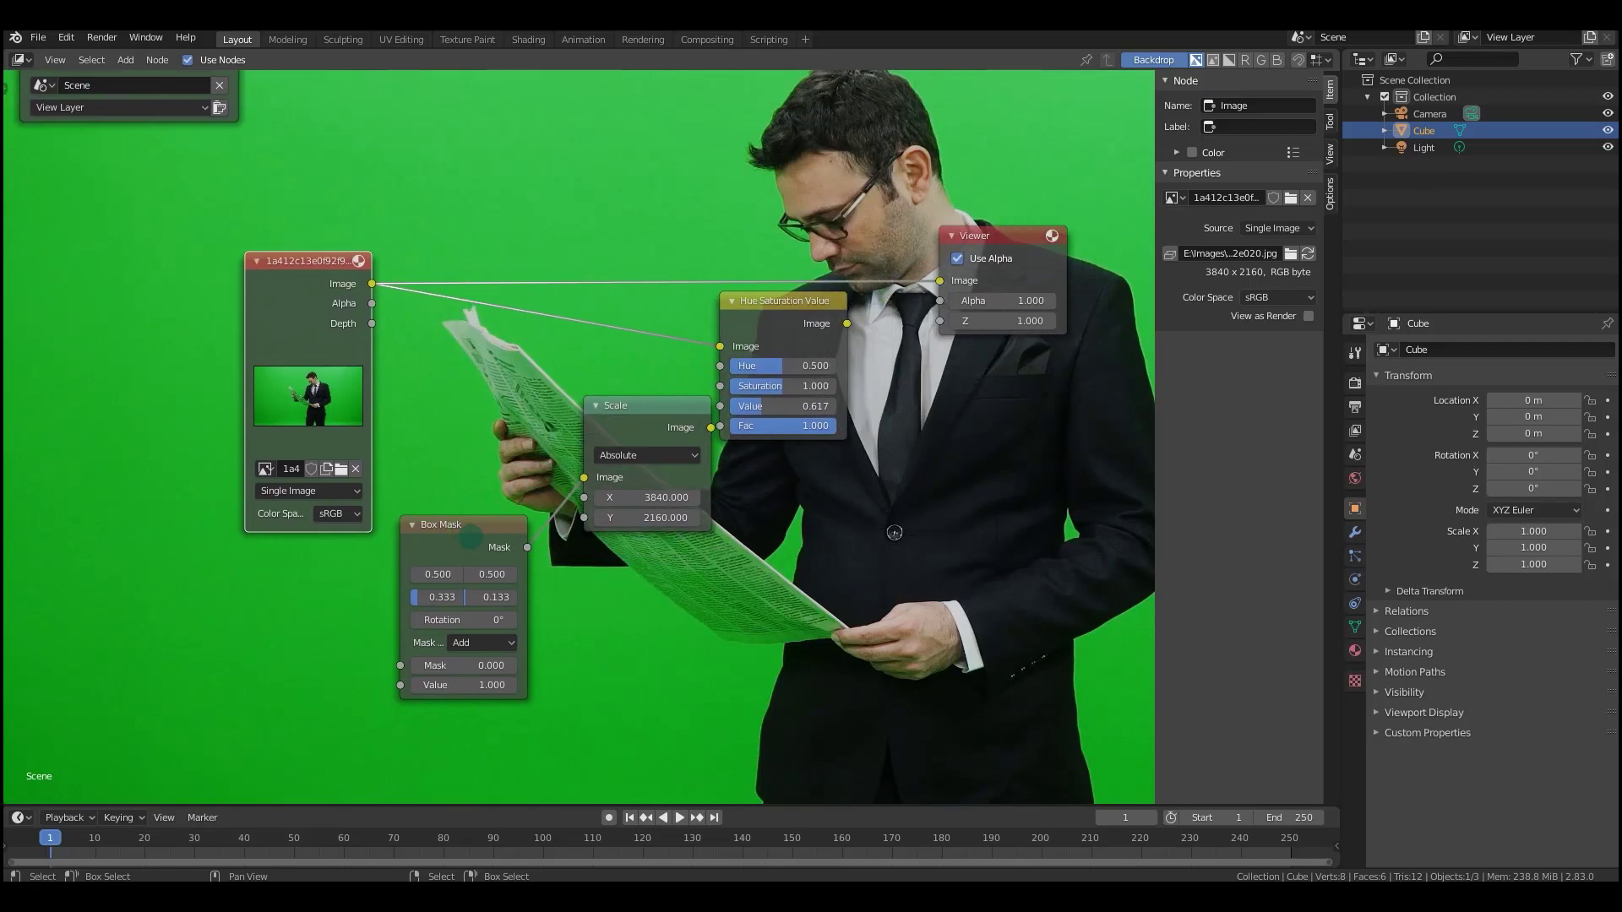
pyautogui.click(461, 547)
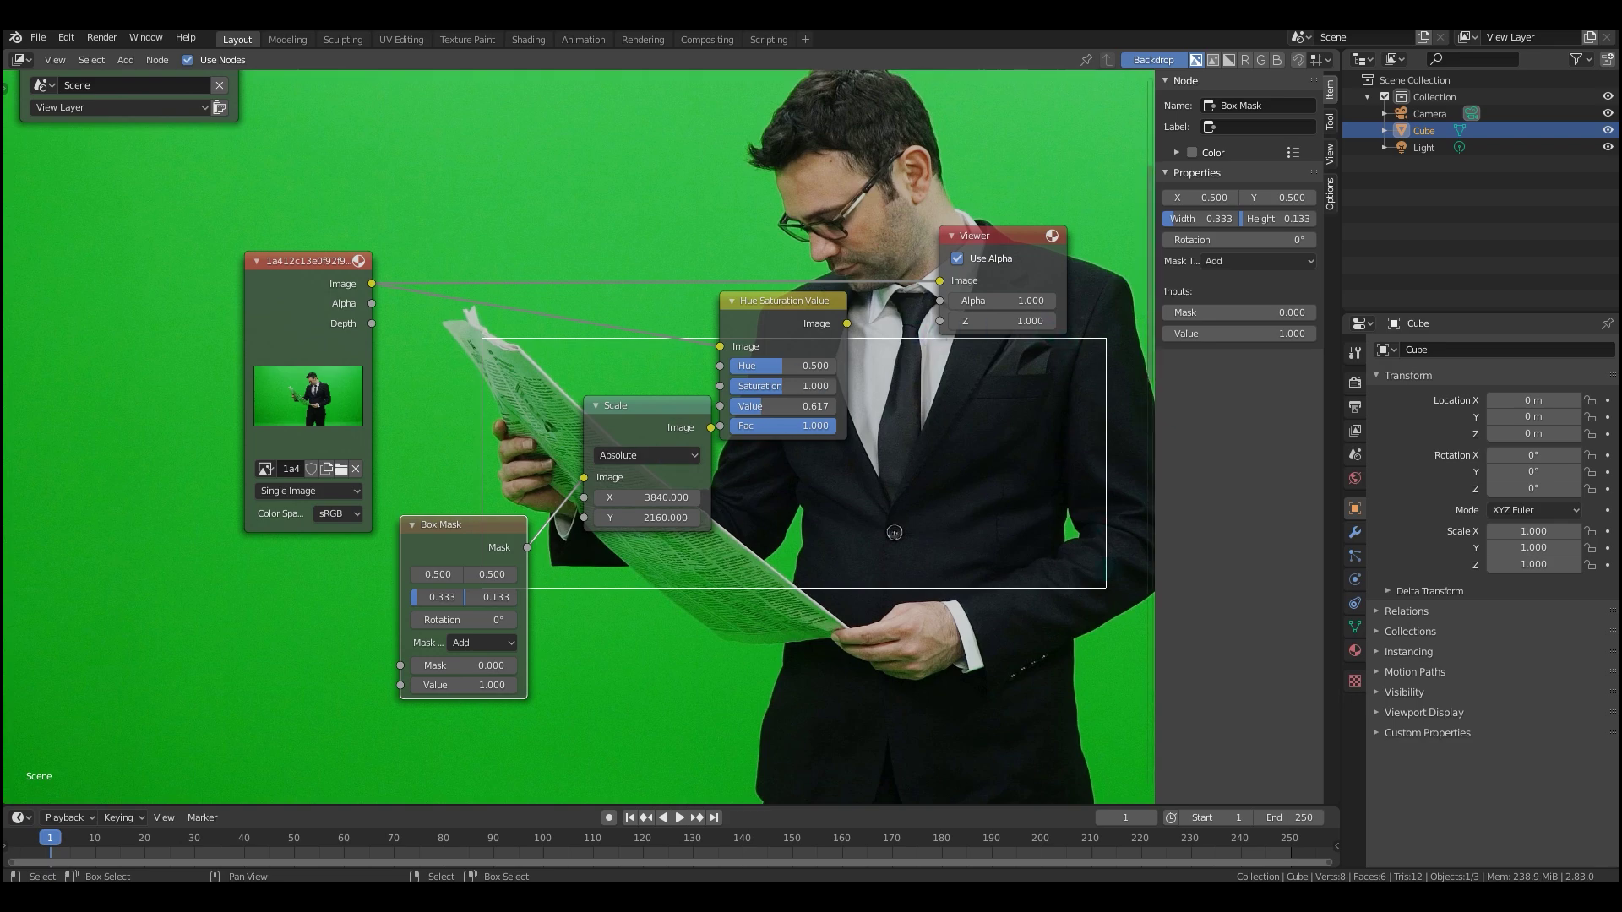
pyautogui.keyDown('ctrl'); pyautogui.keyDown('shift'); pyautogui.click(485, 530); pyautogui.keyUp('shift'); pyautogui.keyUp('ctrl')
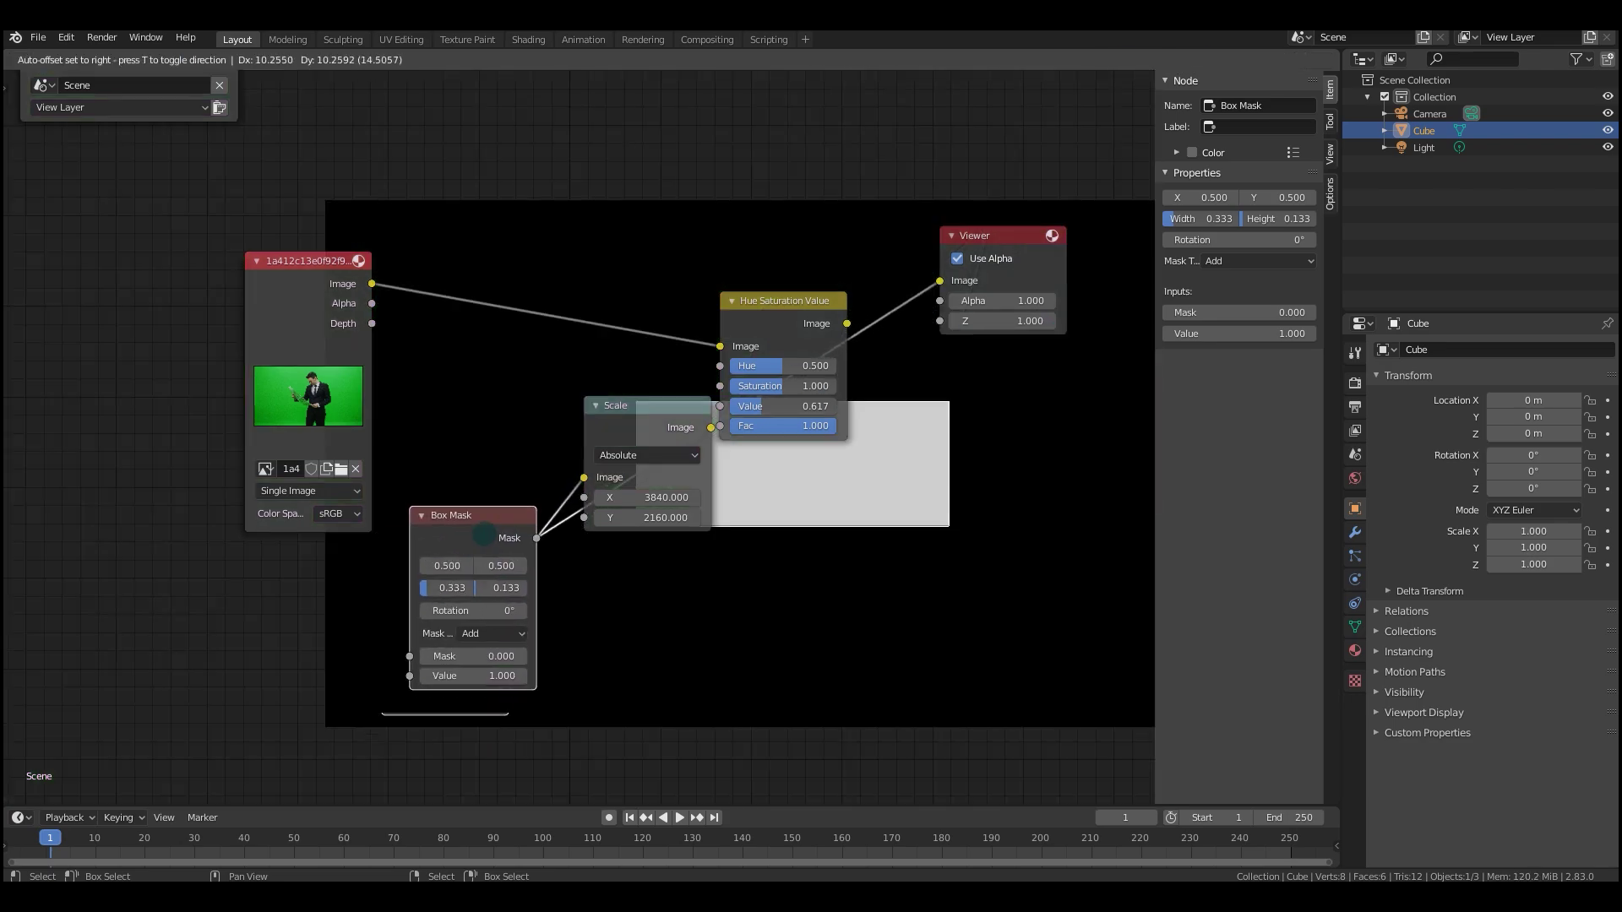
pyautogui.hotkey('ctrl', 'z')
# Link the Scale node's mask to the Hue Saturation Value Fac and preview the masked adjustment with Value at 0.333.
pyautogui.moveTo(646, 477); pyautogui.dragTo(598, 486)
pyautogui.moveTo(663, 437); pyautogui.dragTo(751, 407)
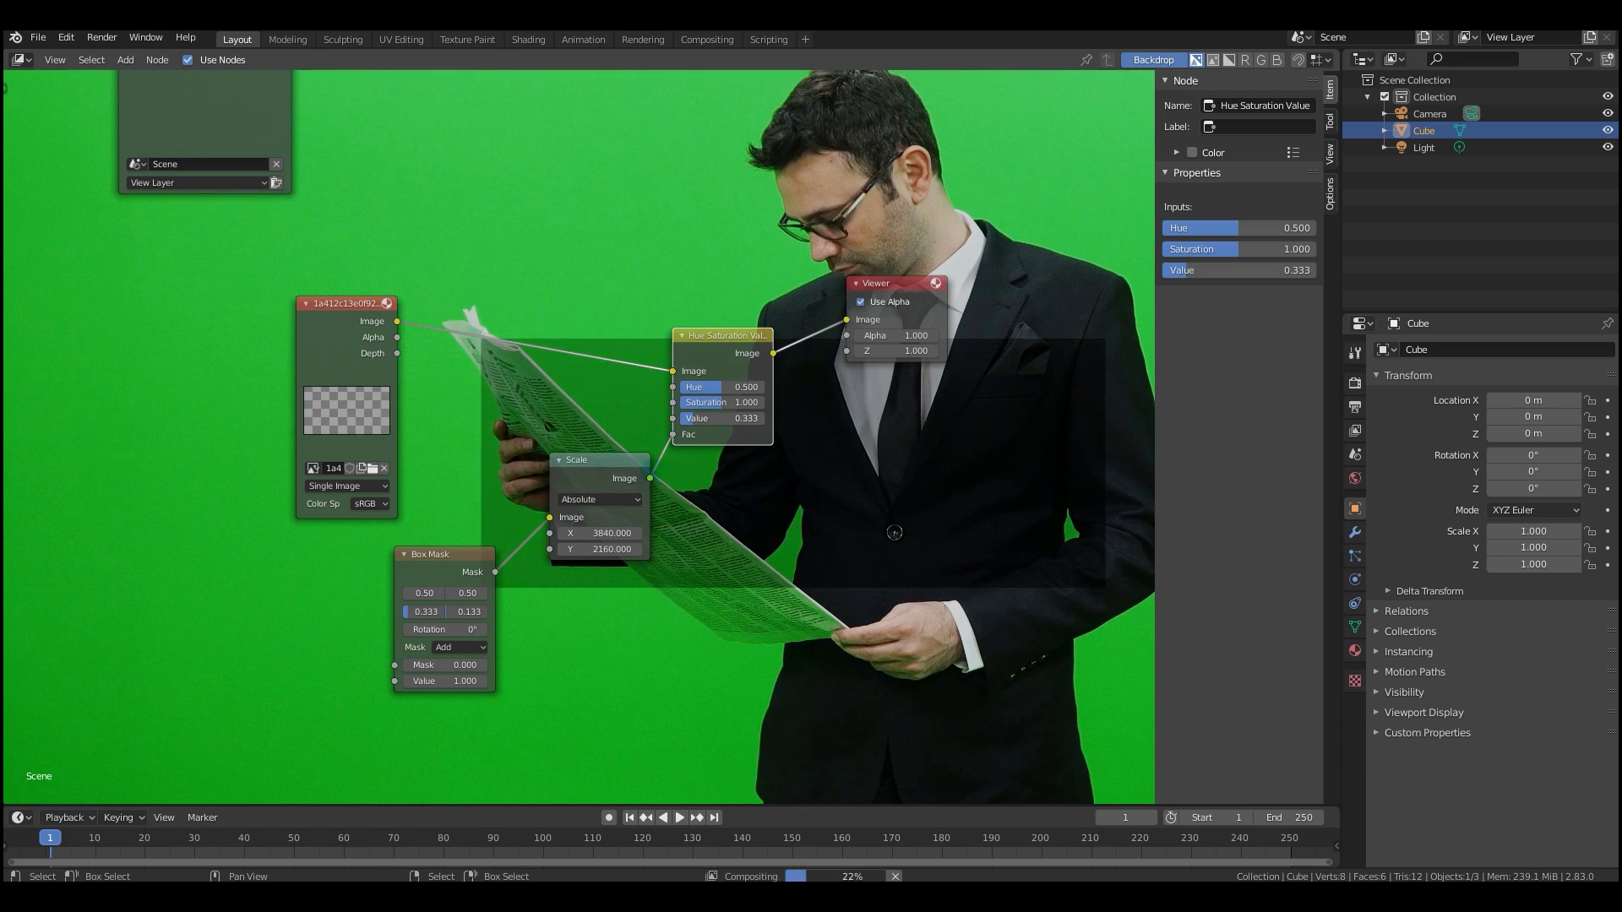
pyautogui.moveTo(649, 478); pyautogui.dragTo(848, 336)
pyautogui.moveTo(764, 381); pyautogui.dragTo(846, 319)
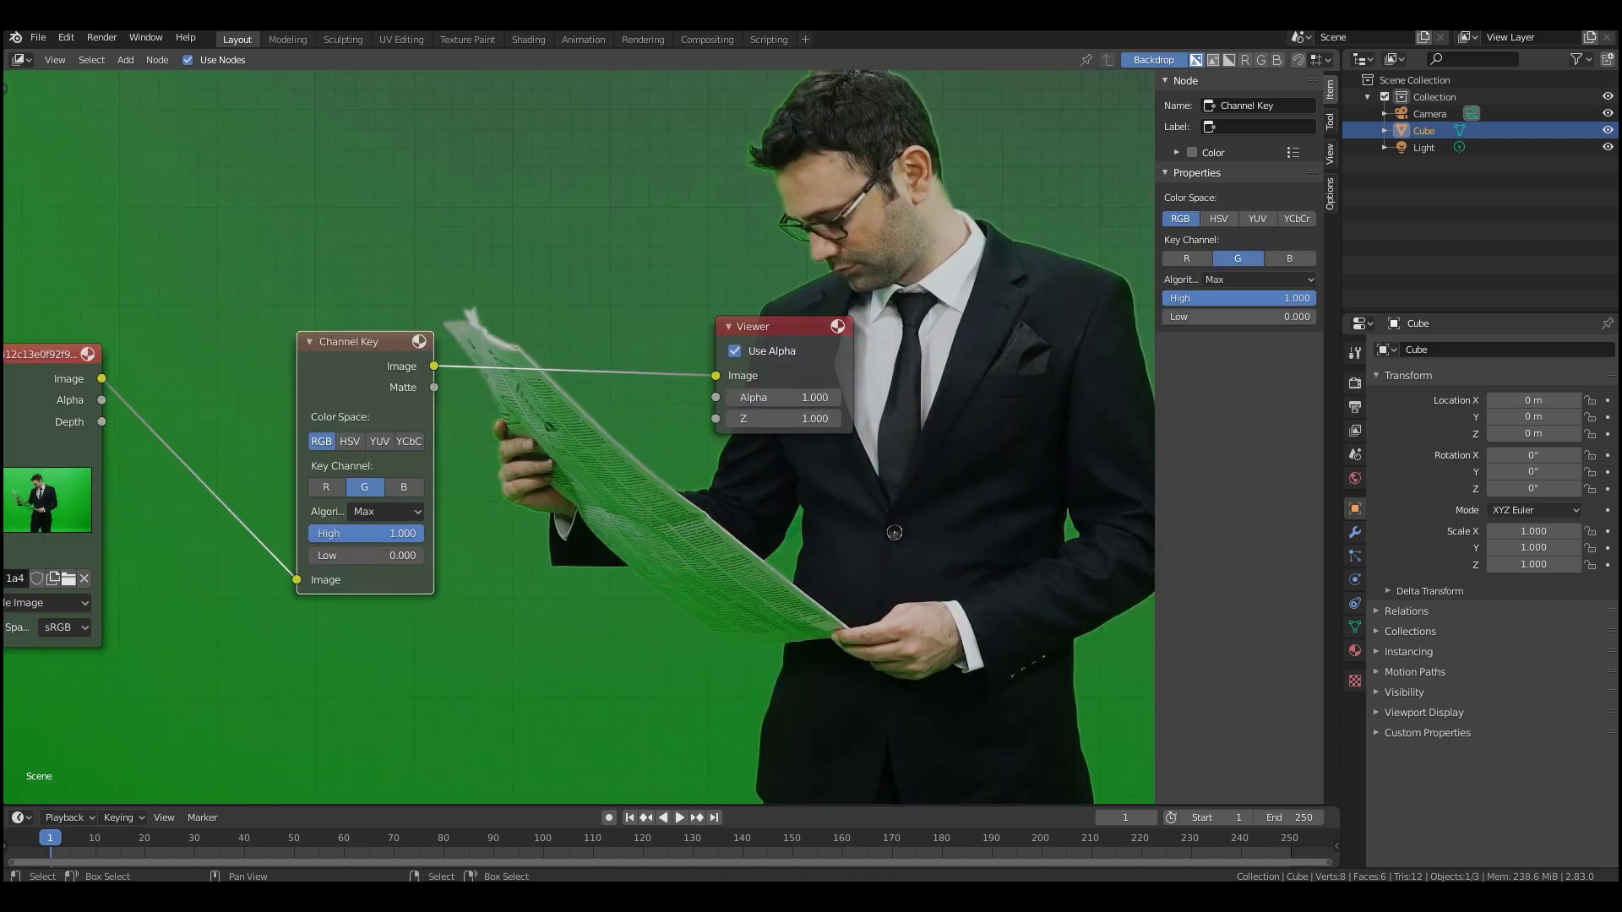
# Try the Channel Key node with the YUV color space and Y as the key channel.
pyautogui.scroll(2, 570, 499)
pyautogui.moveTo(570, 499); pyautogui.dragTo(759, 487, button='middle')
pyautogui.scroll(2, 758, 476)
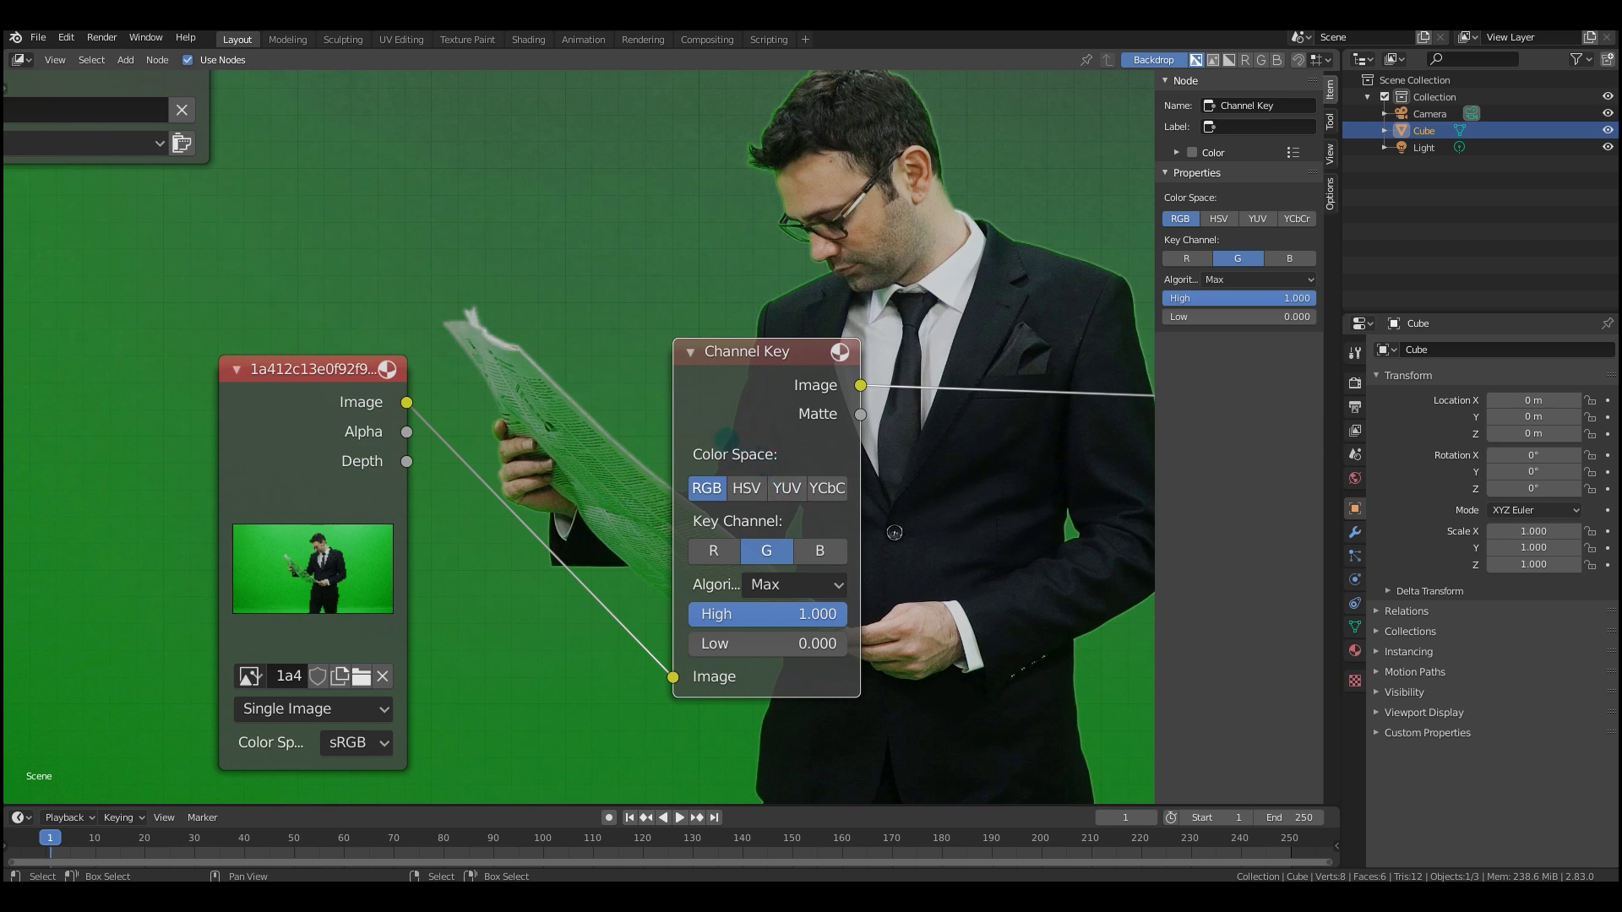
pyautogui.moveTo(684, 427); pyautogui.dragTo(649, 404, button='middle')
pyautogui.click(751, 464)
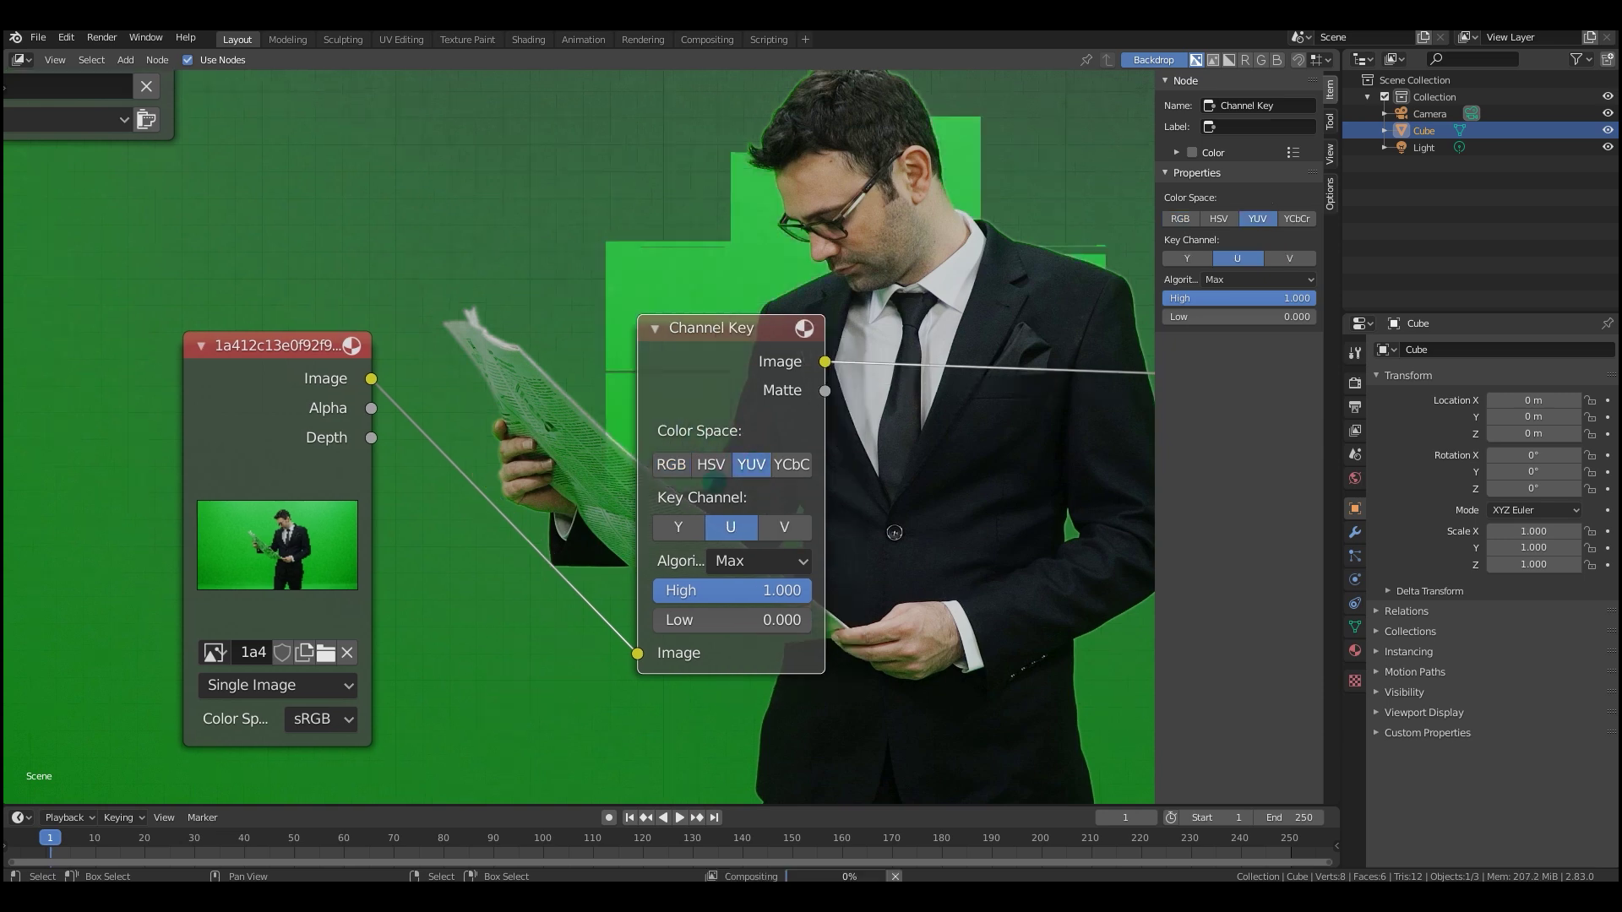
pyautogui.click(678, 527)
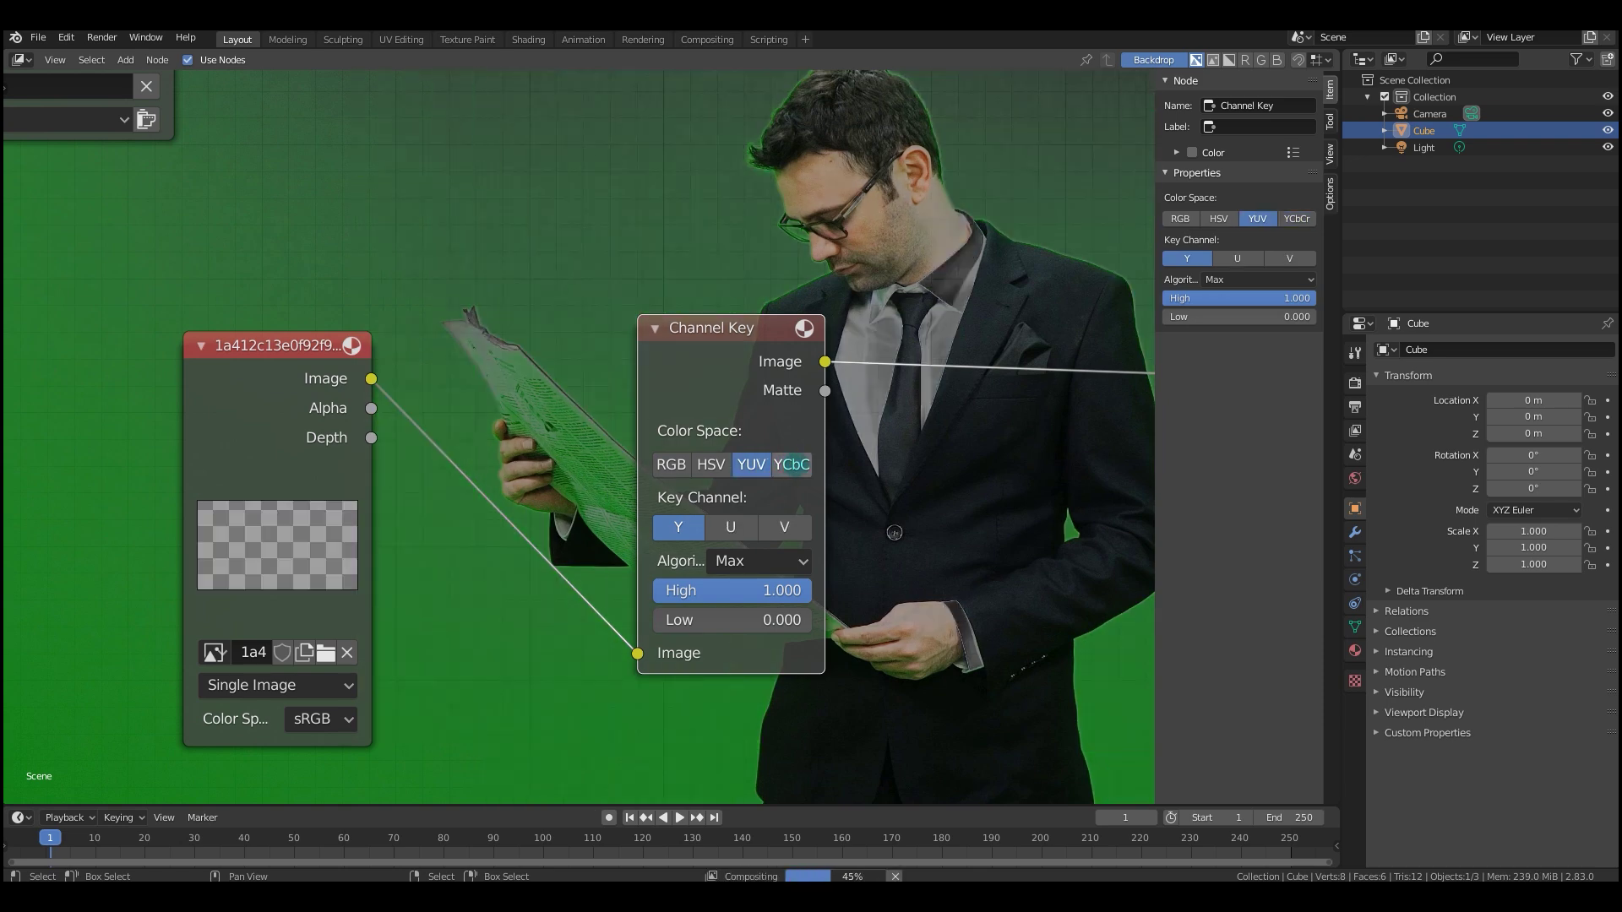
# Return the Channel Key node to the RGB color space with G as the key channel.
pyautogui.moveTo(772, 525); pyautogui.dragTo(703, 505, button='middle')
pyautogui.scroll(1, 670, 490)
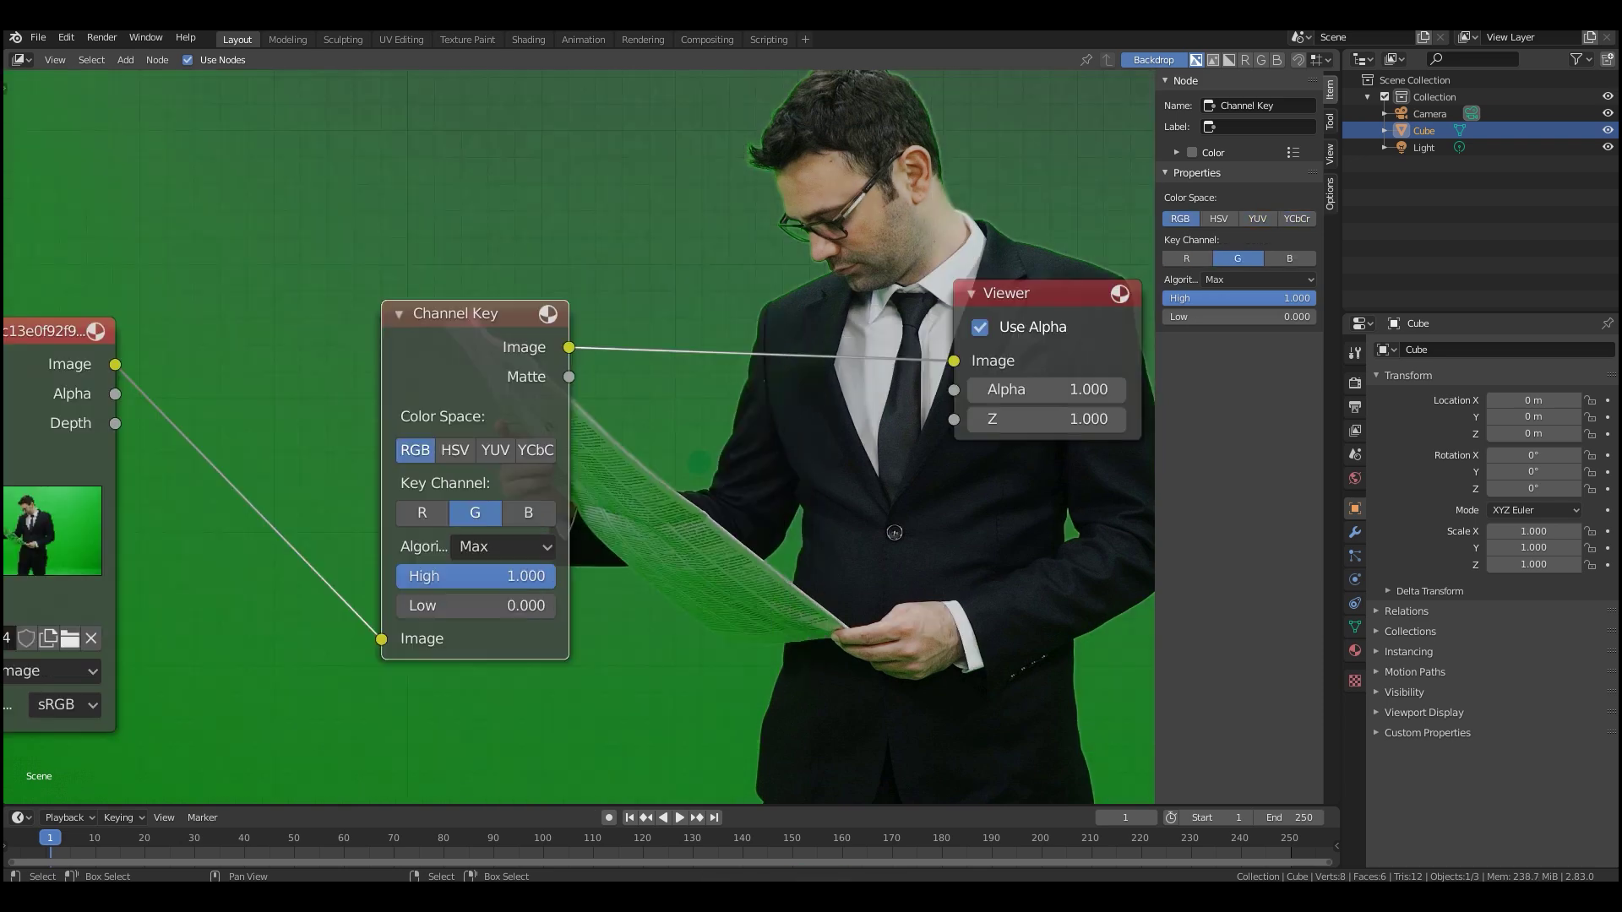
pyautogui.scroll(1, 642, 400)
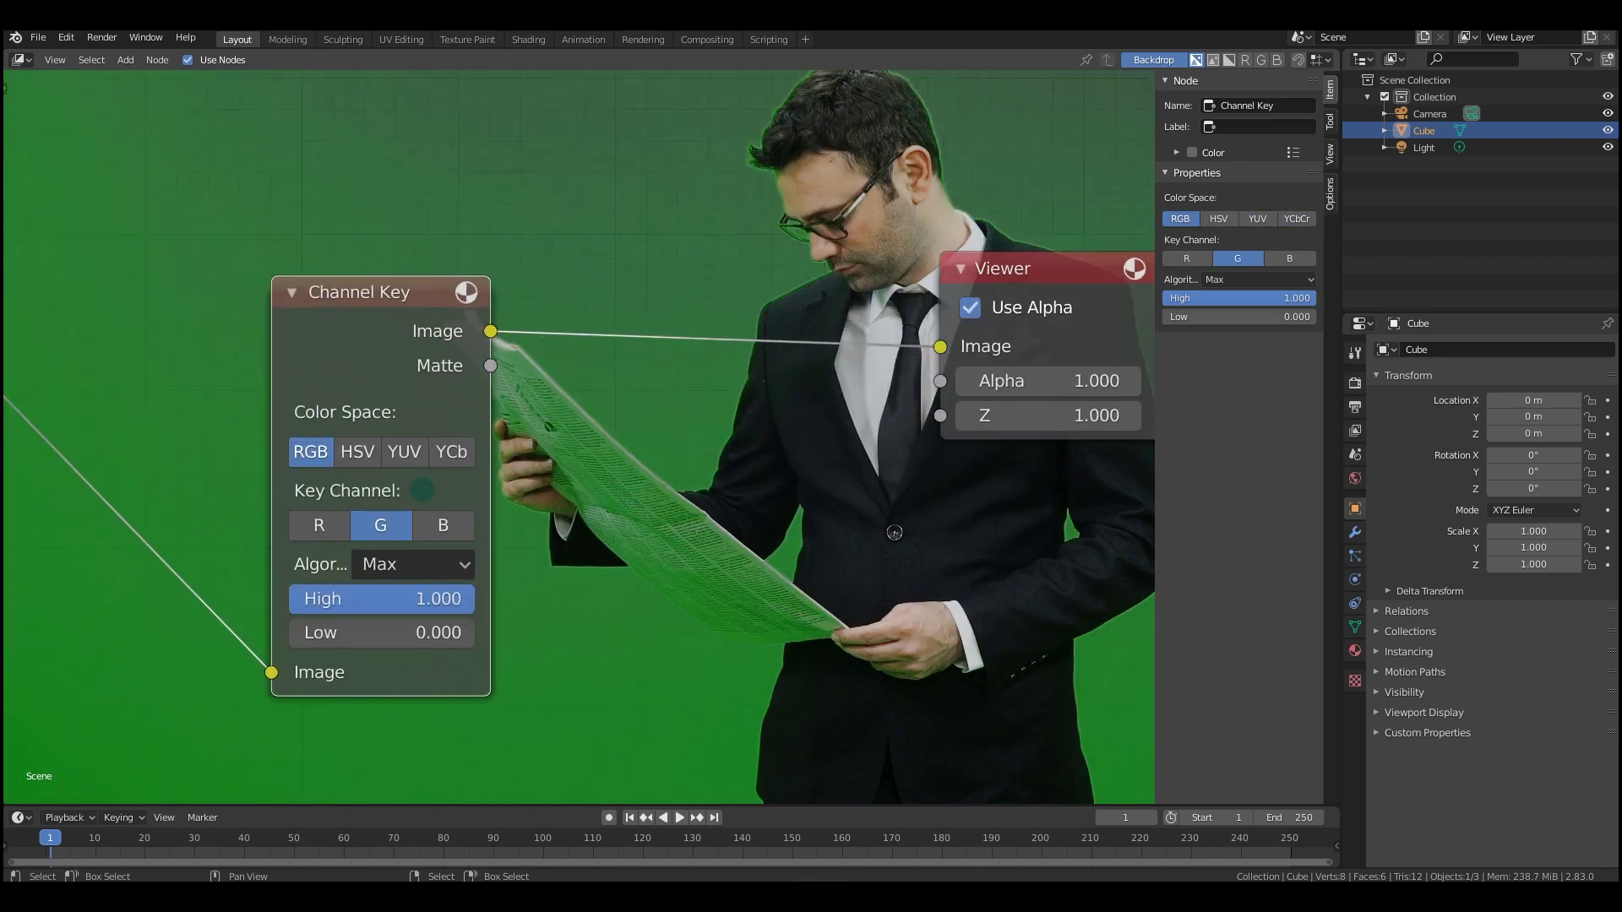
pyautogui.scroll(-2, 439, 545)
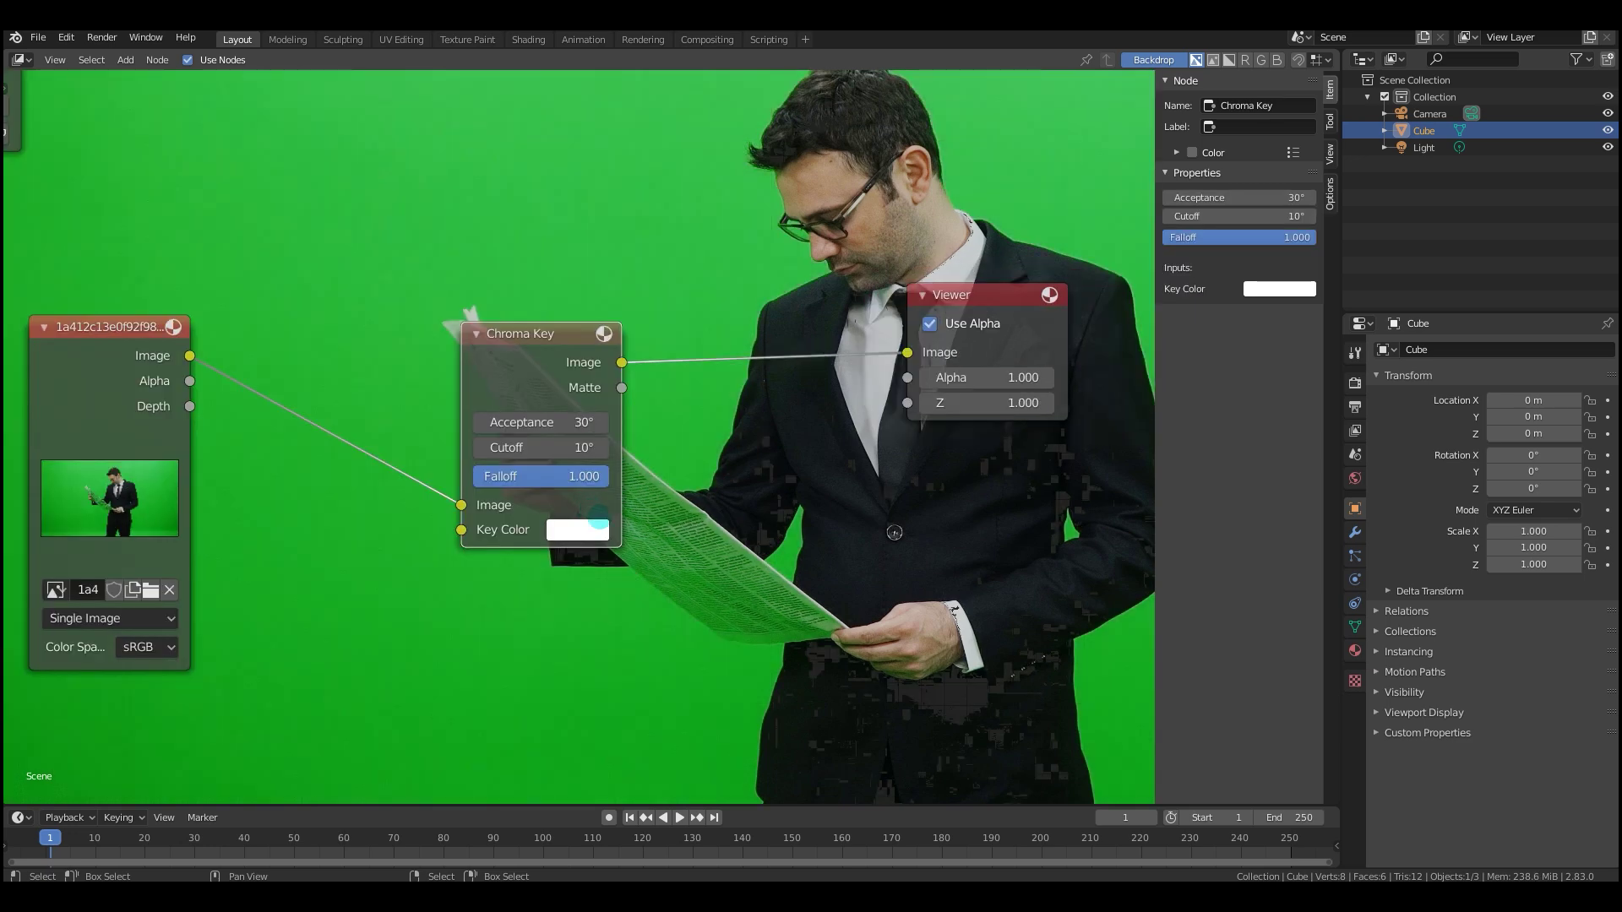
# Sample the green background as the Chroma Key node's Key Color and preview the source image for comparison.
pyautogui.scroll(-1, 600, 518)
pyautogui.moveTo(599, 518); pyautogui.dragTo(588, 532, button='middle')
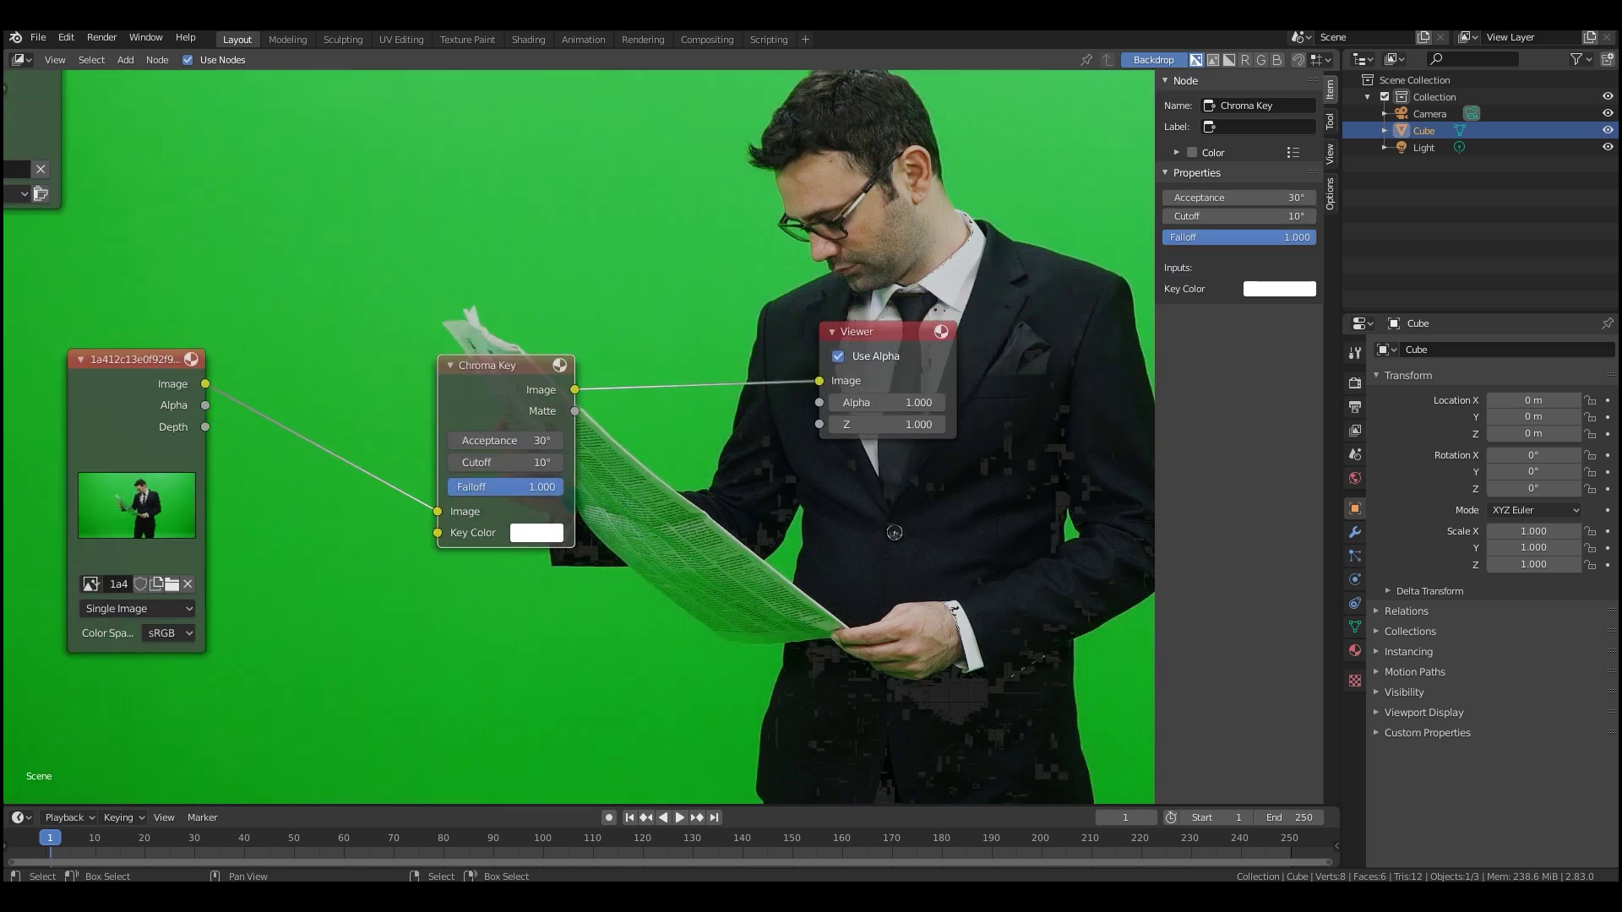
pyautogui.press('e')
pyautogui.click(361, 390)
pyautogui.scroll(-3, 603, 606)
pyautogui.moveTo(603, 606); pyautogui.dragTo(649, 575, button='middle')
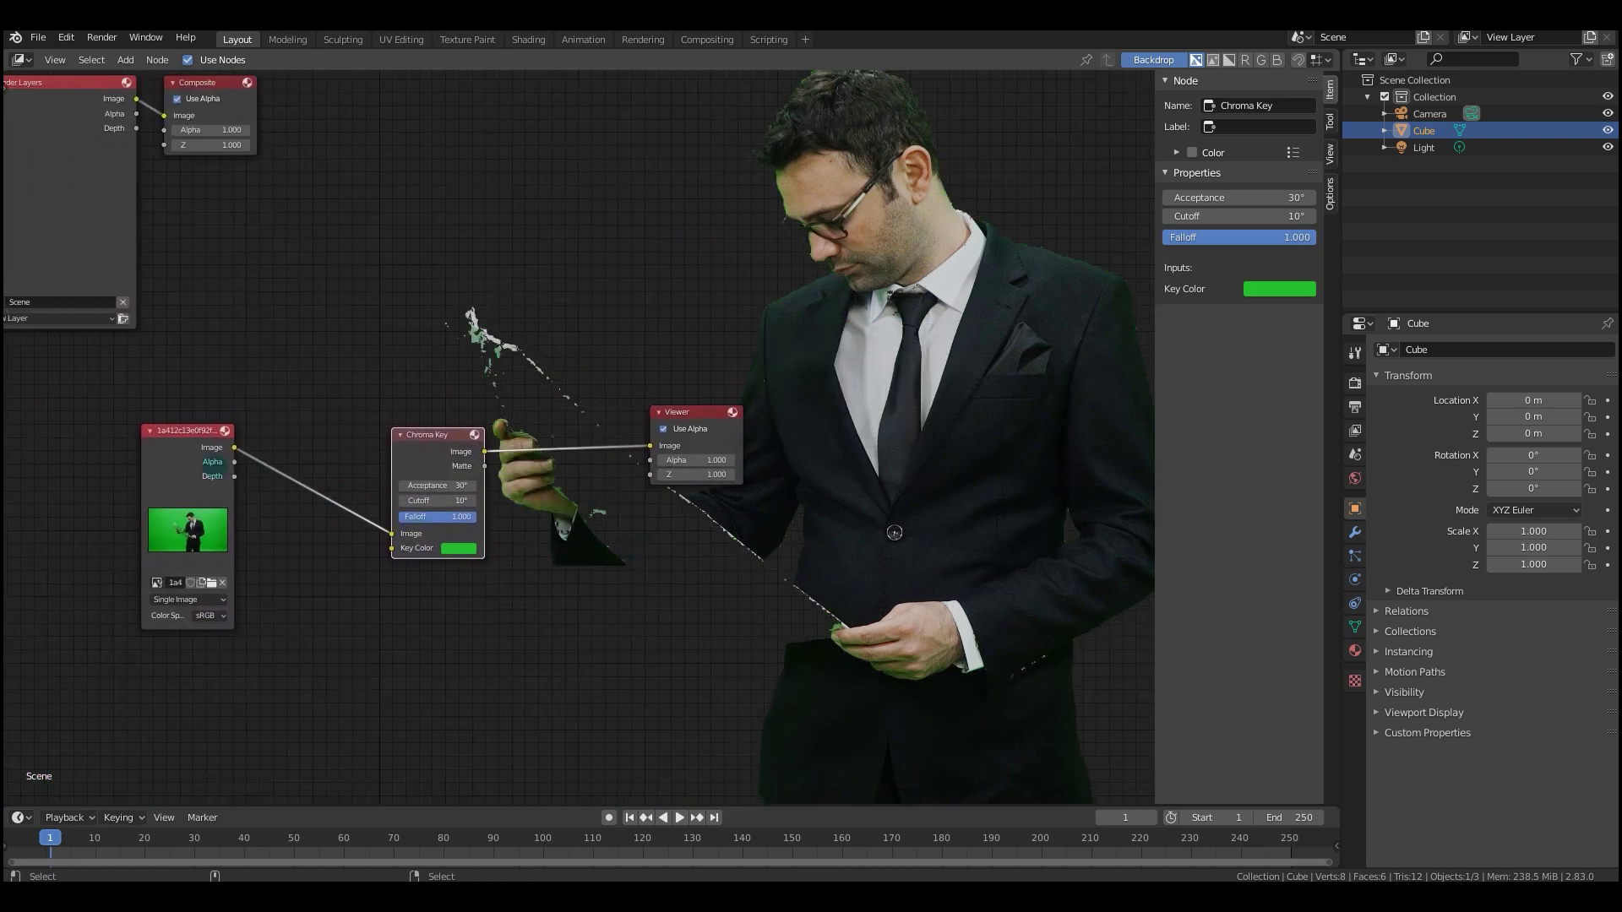
pyautogui.keyDown('ctrl'); pyautogui.keyDown('shift'); pyautogui.click(205, 463); pyautogui.keyUp('shift'); pyautogui.keyUp('ctrl')
pyautogui.moveTo(719, 571); pyautogui.dragTo(688, 530, button='middle')
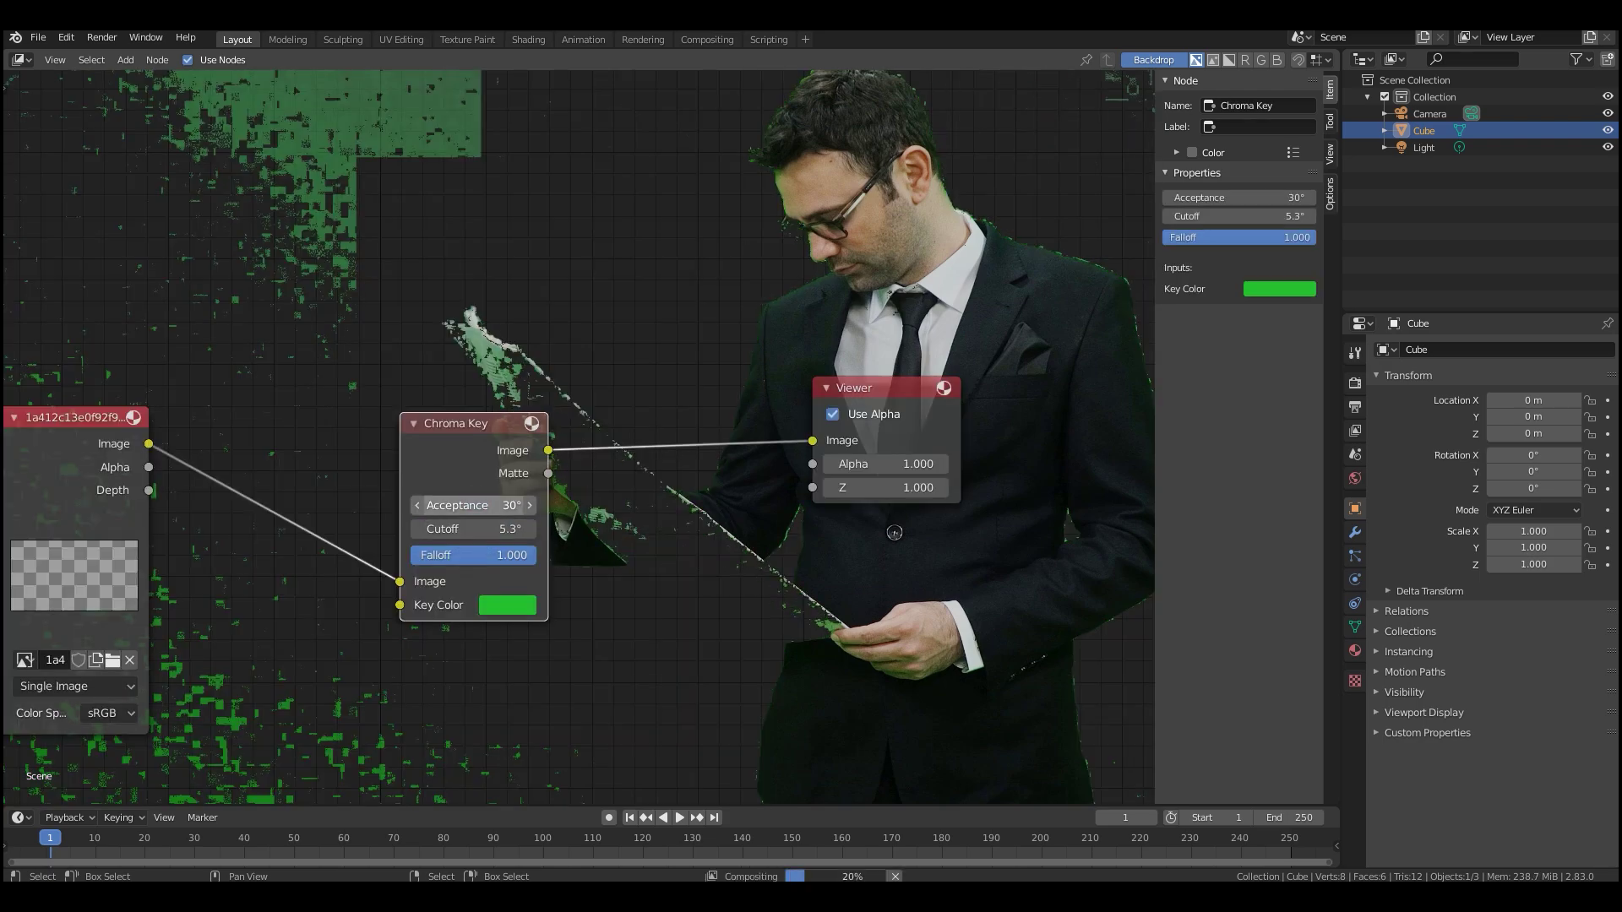
# Set the Chroma Key node's Acceptance to 29.5° and its Cutoff to 10°.
pyautogui.moveTo(476, 505); pyautogui.dragTo(485, 525)
pyautogui.click(480, 523)
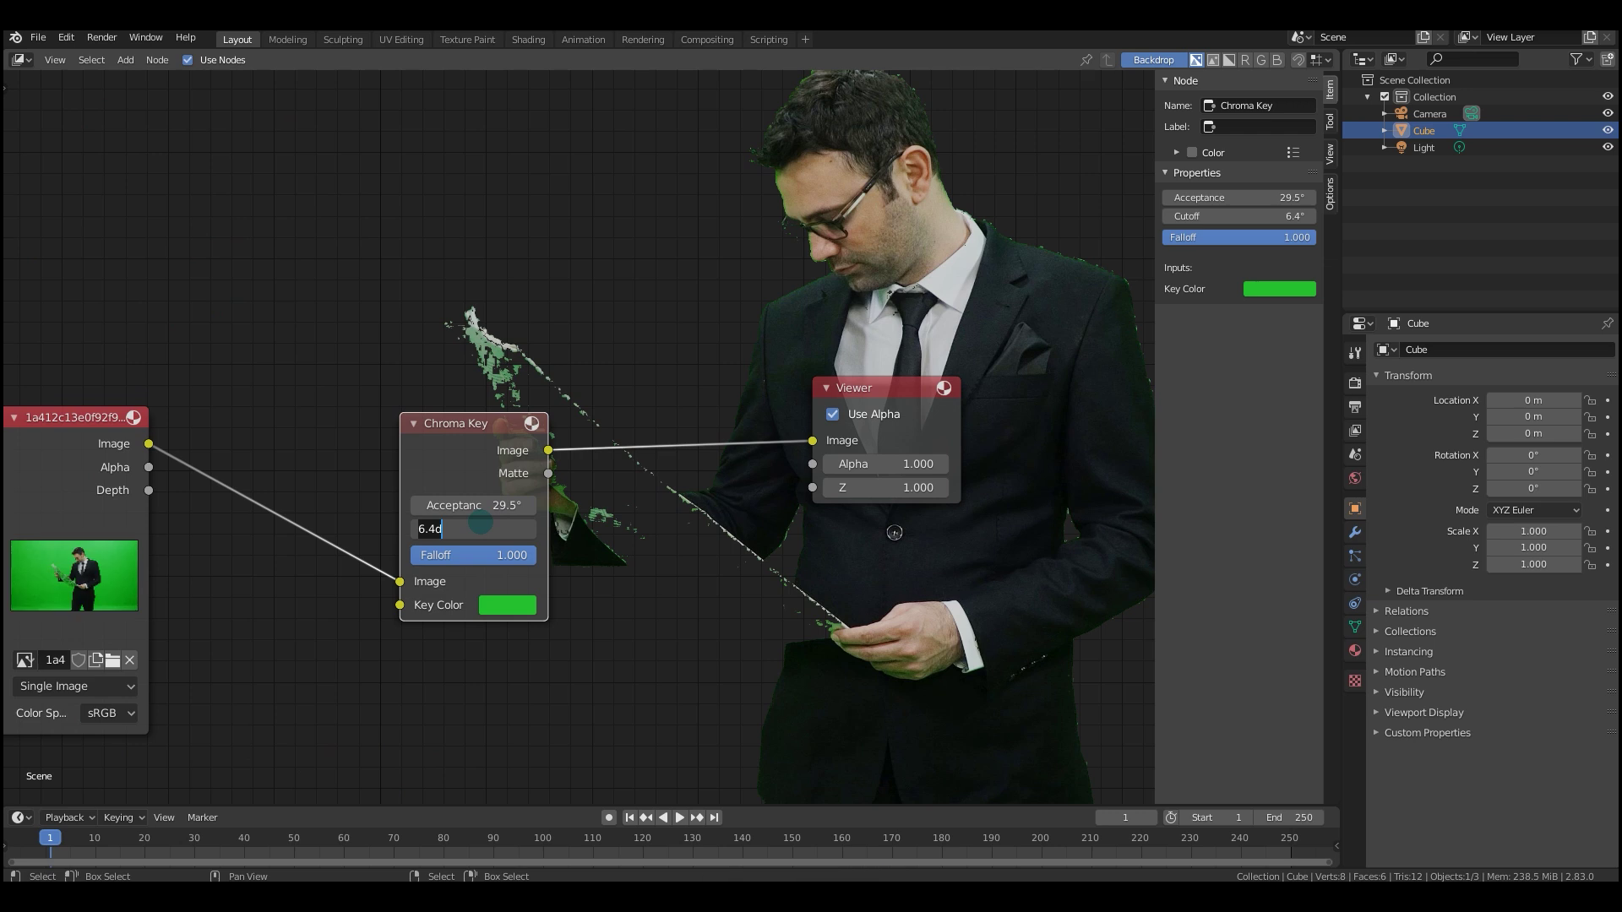
pyautogui.scroll(-2, 608, 670)
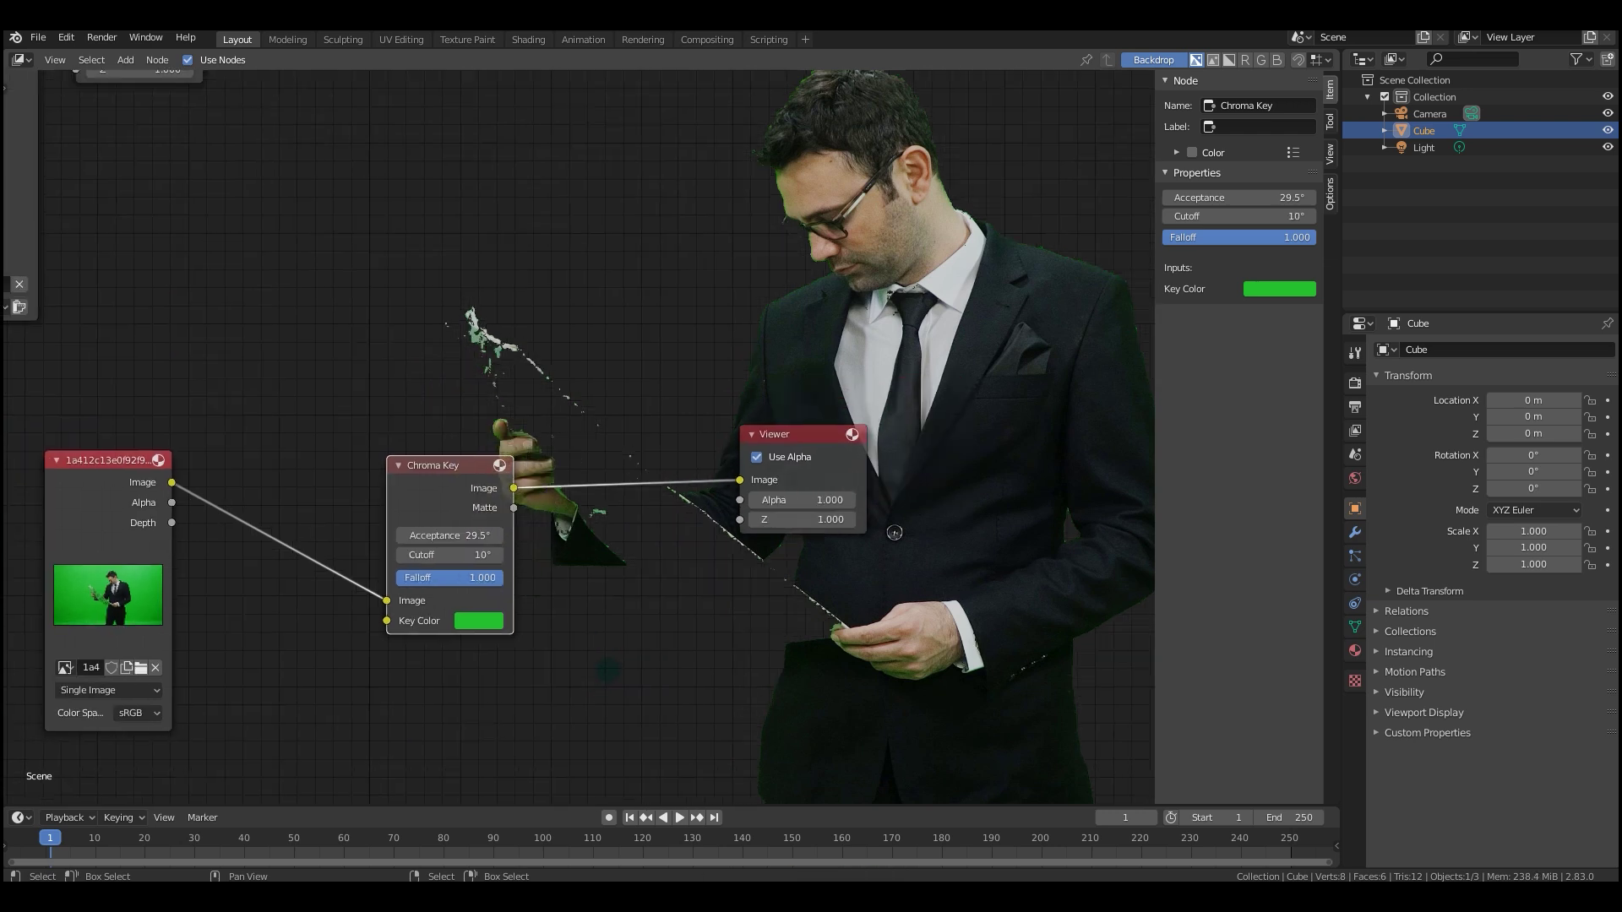
pyautogui.moveTo(609, 670); pyautogui.dragTo(611, 667, button='middle')
pyautogui.scroll(-1, 628, 651)
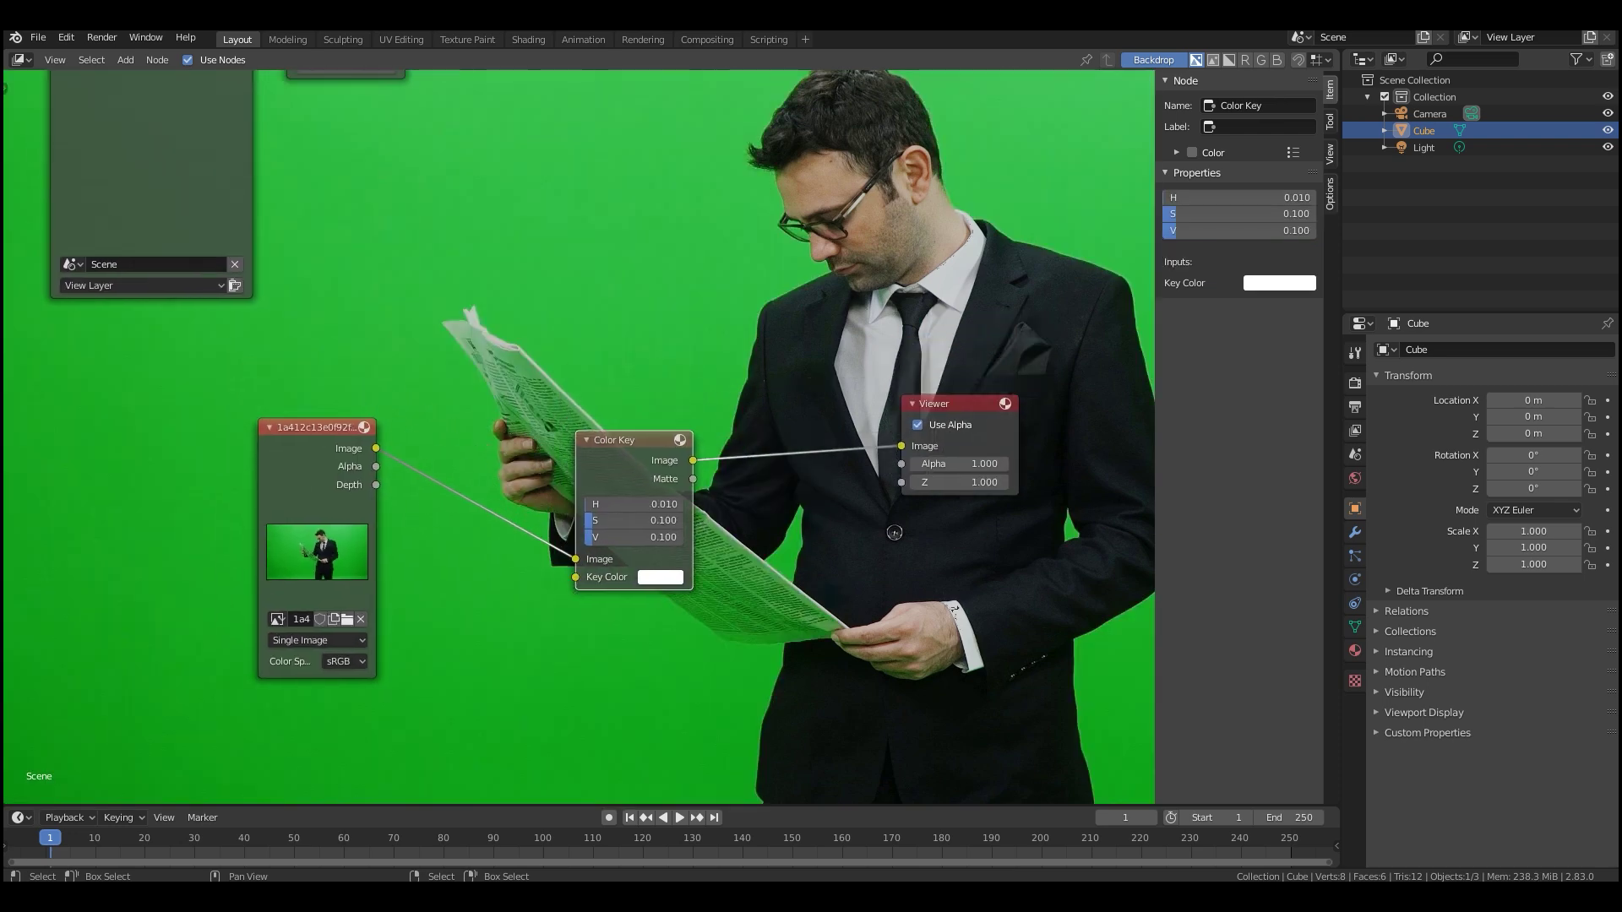
# Shift the Color Key node and sample the green background below the man's hand as its Key Color.
pyautogui.scroll(2, 627, 448)
pyautogui.moveTo(627, 448); pyautogui.dragTo(675, 449)
pyautogui.press('e')
pyautogui.click(557, 603)
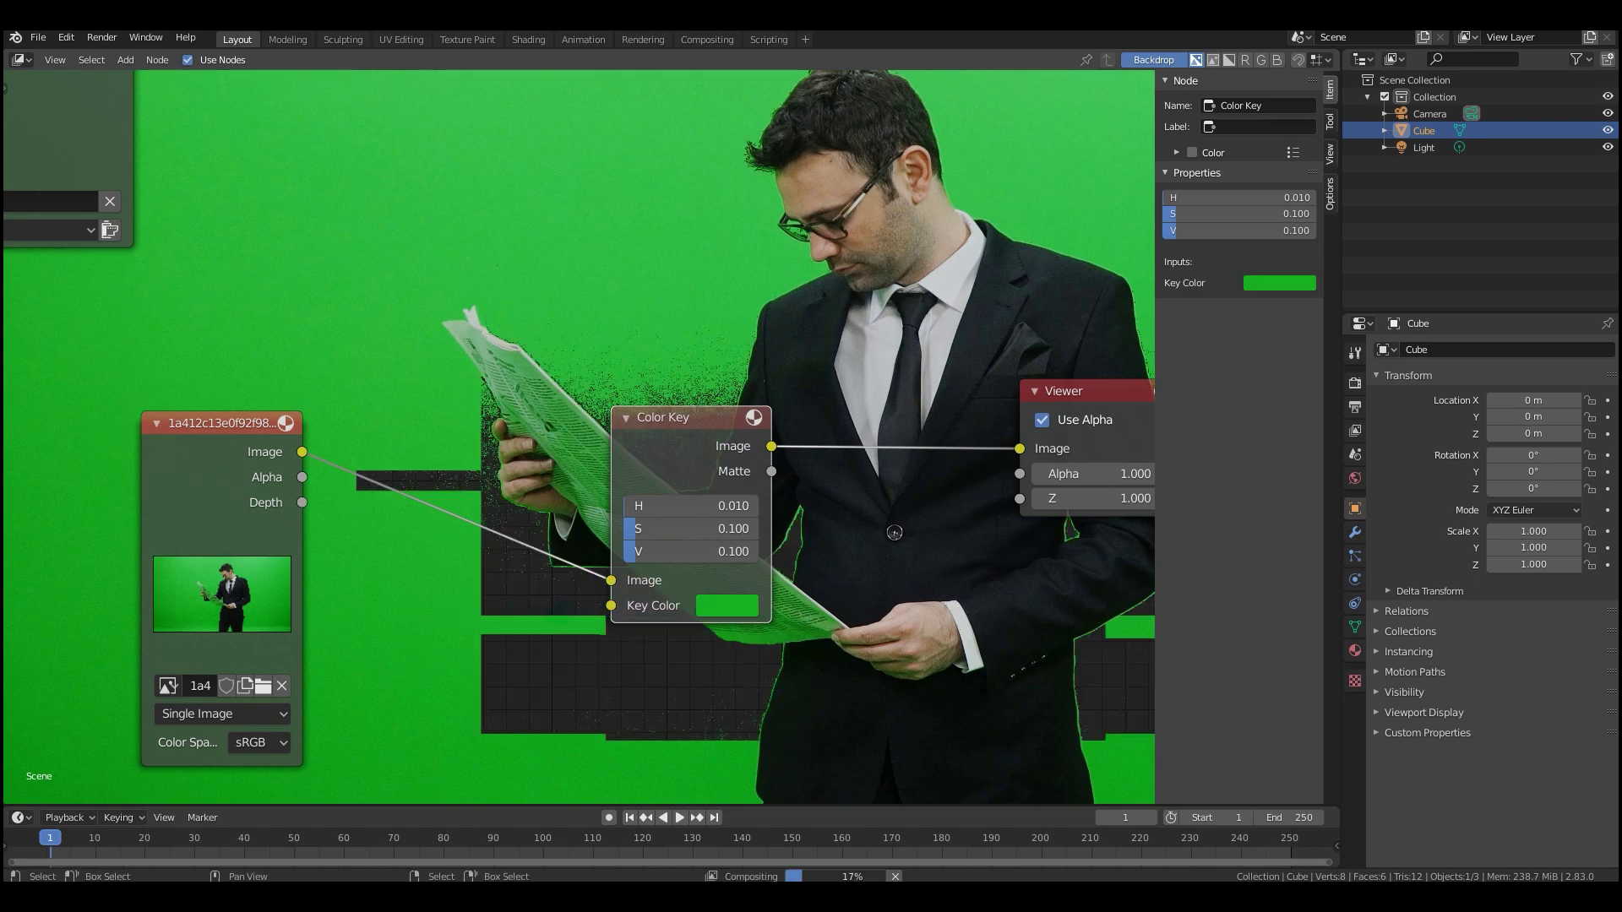
pyautogui.scroll(-3, 745, 132)
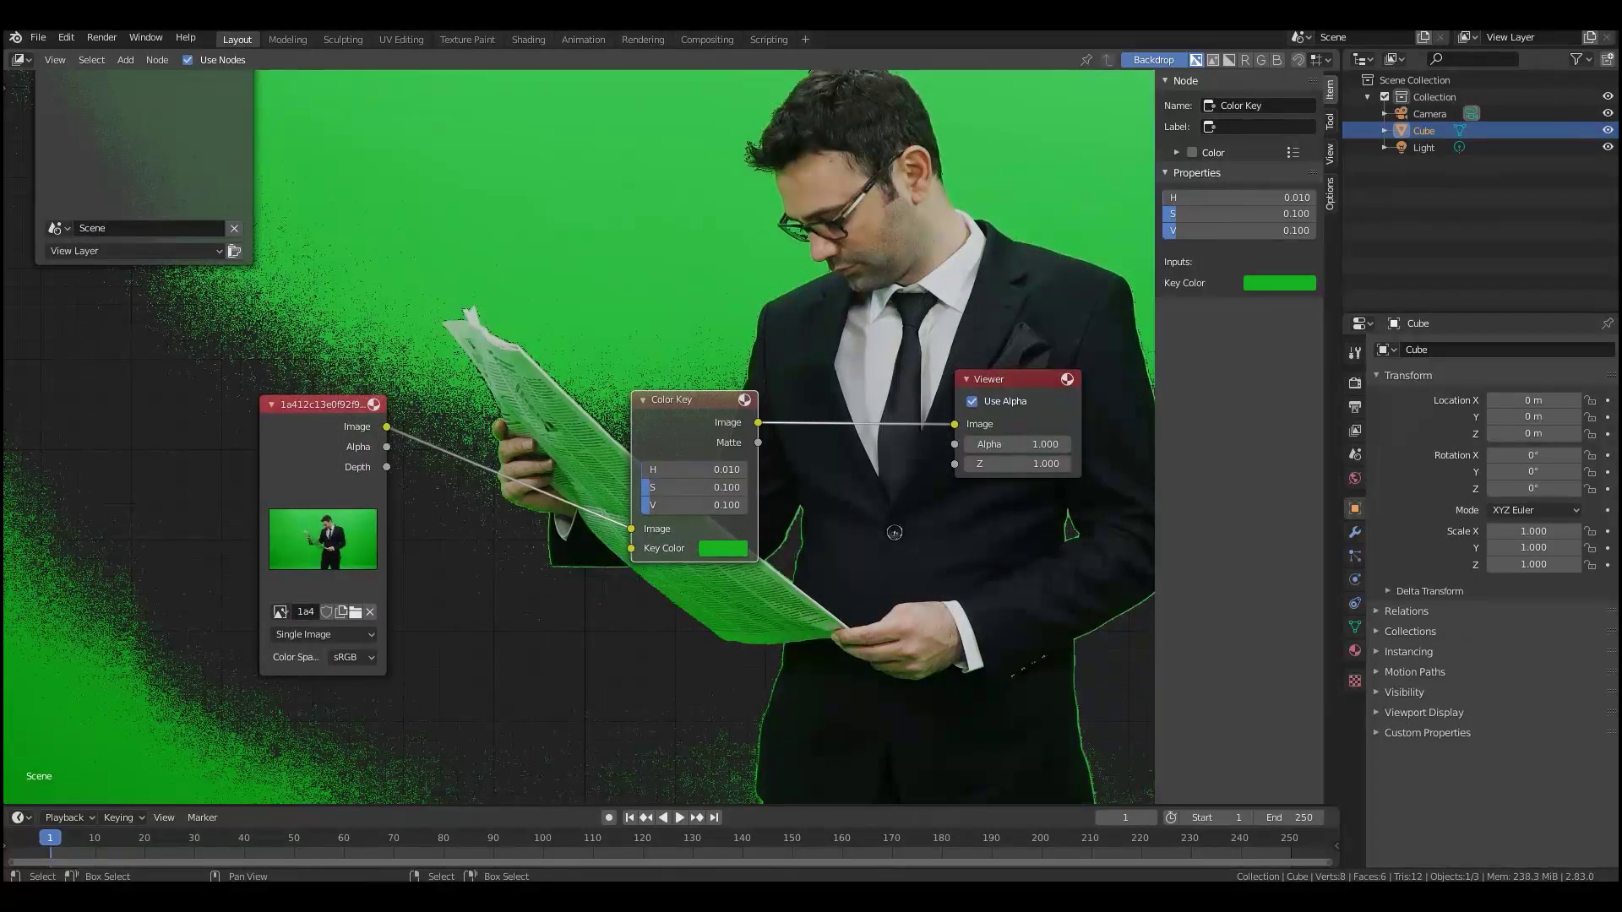
pyautogui.scroll(-2, 545, 502)
pyautogui.moveTo(545, 503); pyautogui.dragTo(513, 566, button='middle')
pyautogui.scroll(1, 514, 566)
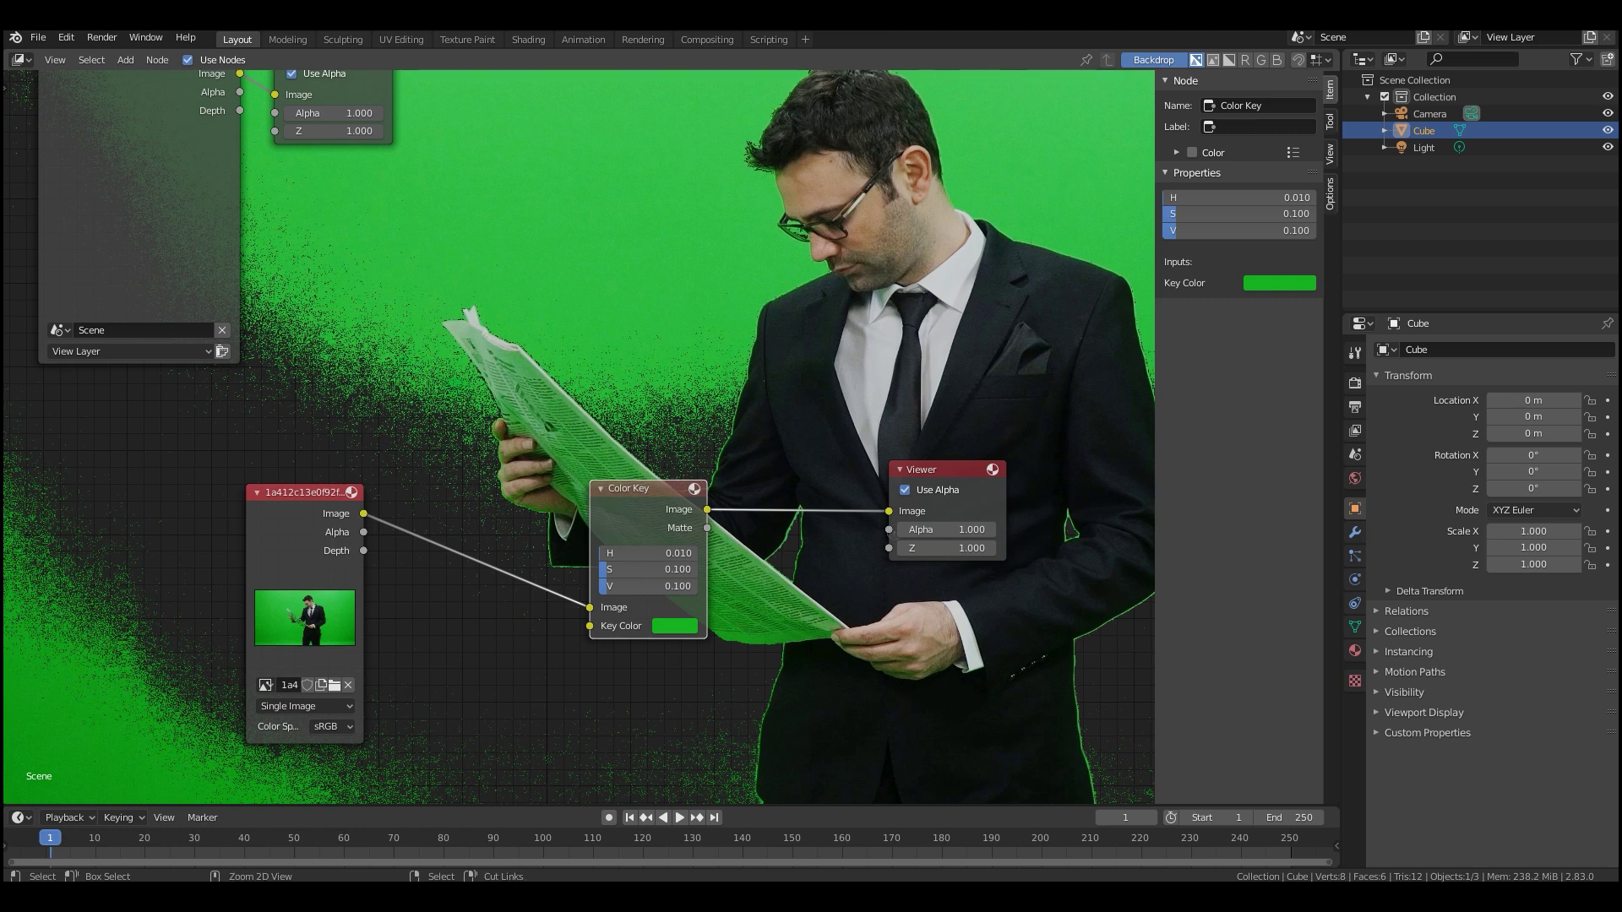
# Undo the Color Key node's sampled Key Color.
pyautogui.hotkey('ctrl', 'z')
pyautogui.scroll(-3, 858, 545)
pyautogui.moveTo(858, 545); pyautogui.dragTo(894, 532, button='middle')
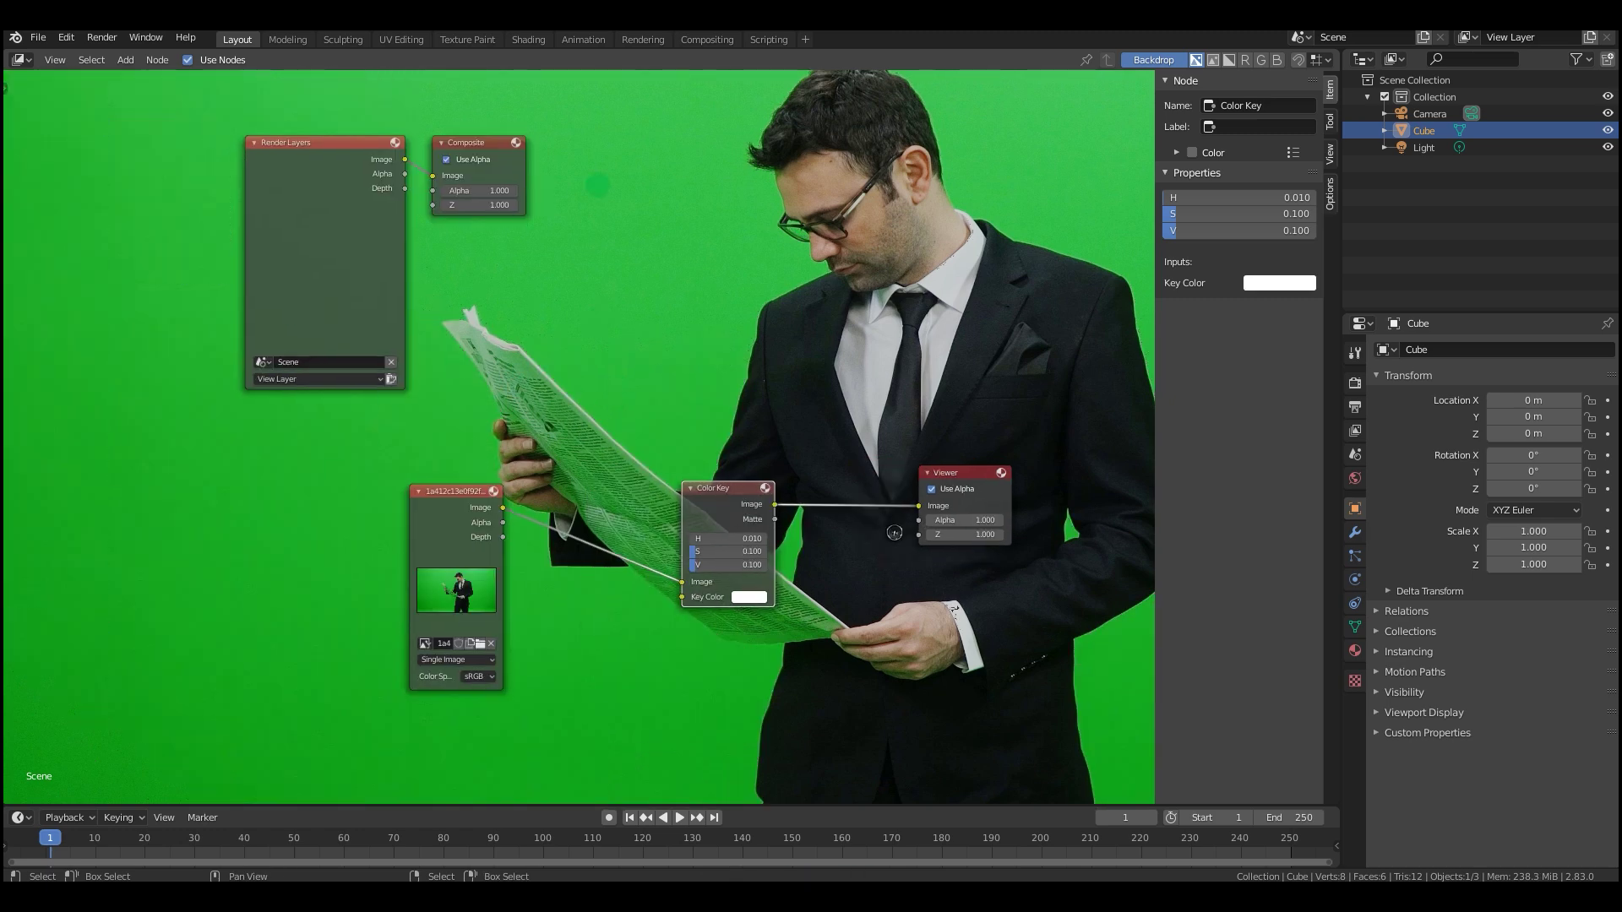
pyautogui.scroll(-1, 708, 431)
pyautogui.moveTo(708, 431); pyautogui.dragTo(571, 431, button='middle')
pyautogui.scroll(2, 572, 430)
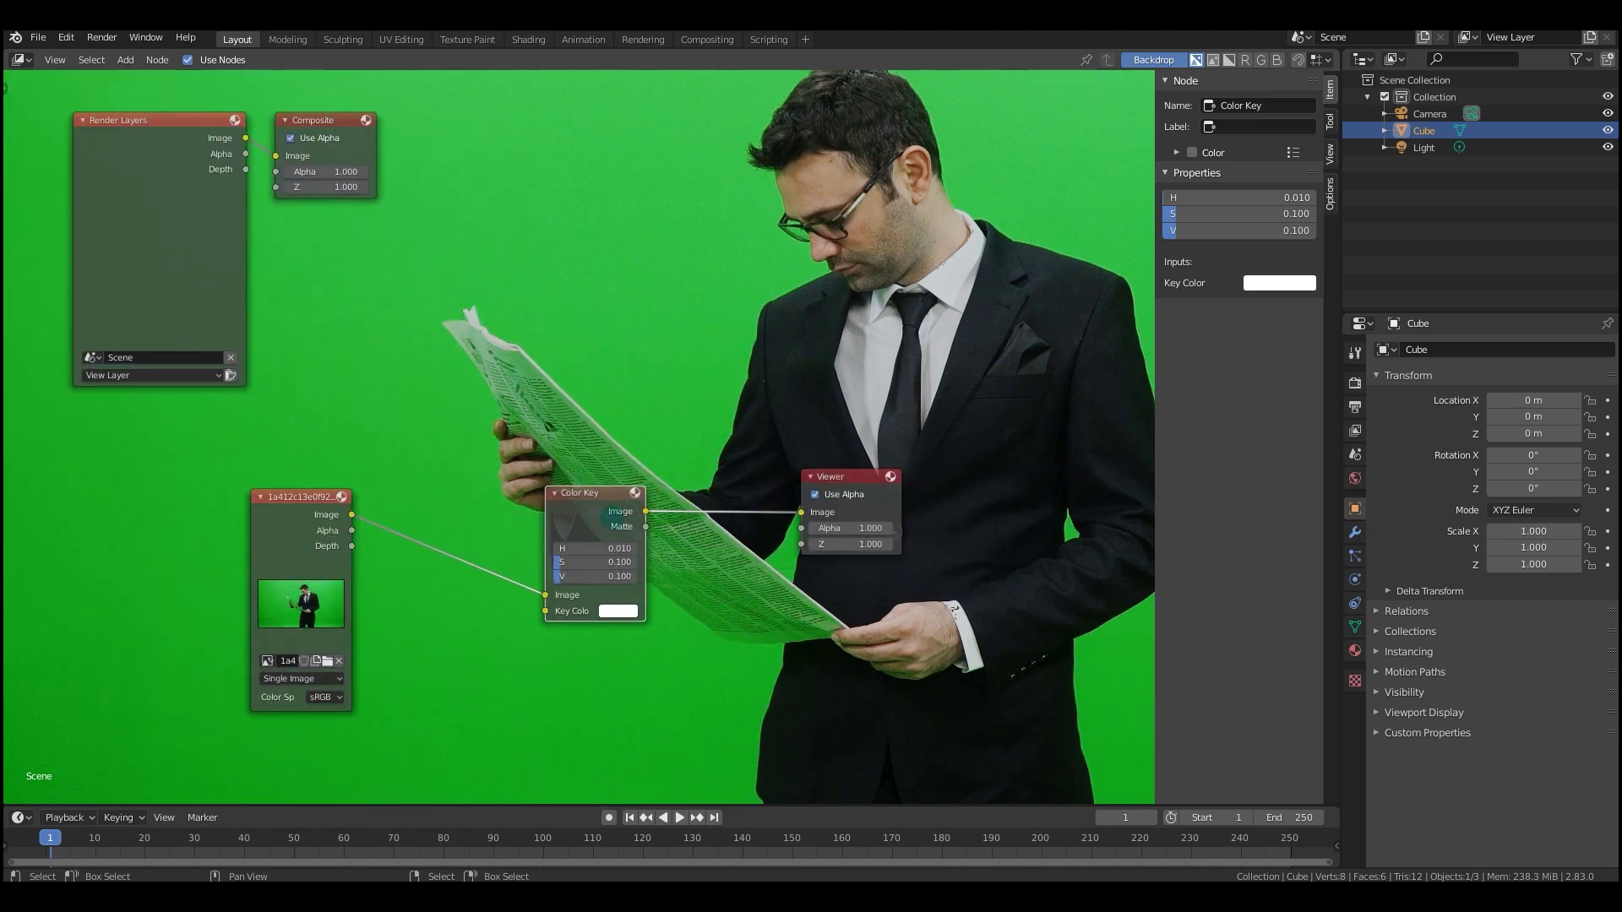
# Redo the Color Key node's sampled Key Color, and undo it again.
pyautogui.hotkey('ctrl', 'shift', 'z')
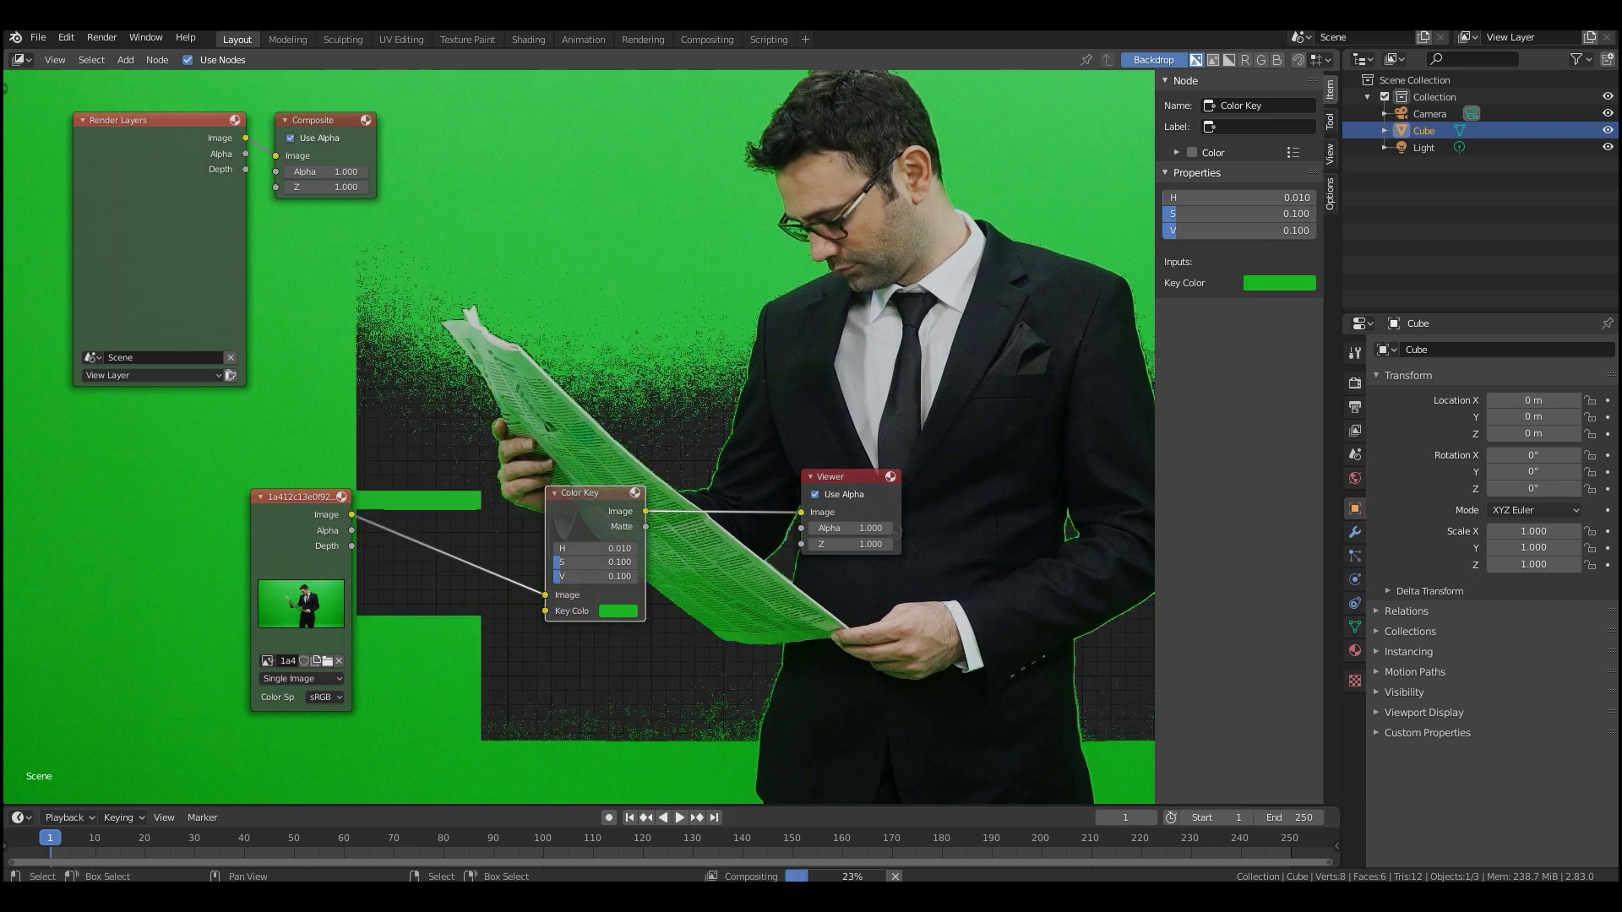
pyautogui.scroll(-3, 585, 526)
pyautogui.moveTo(584, 526); pyautogui.dragTo(583, 462, button='middle')
pyautogui.hotkey('ctrl', 'z')
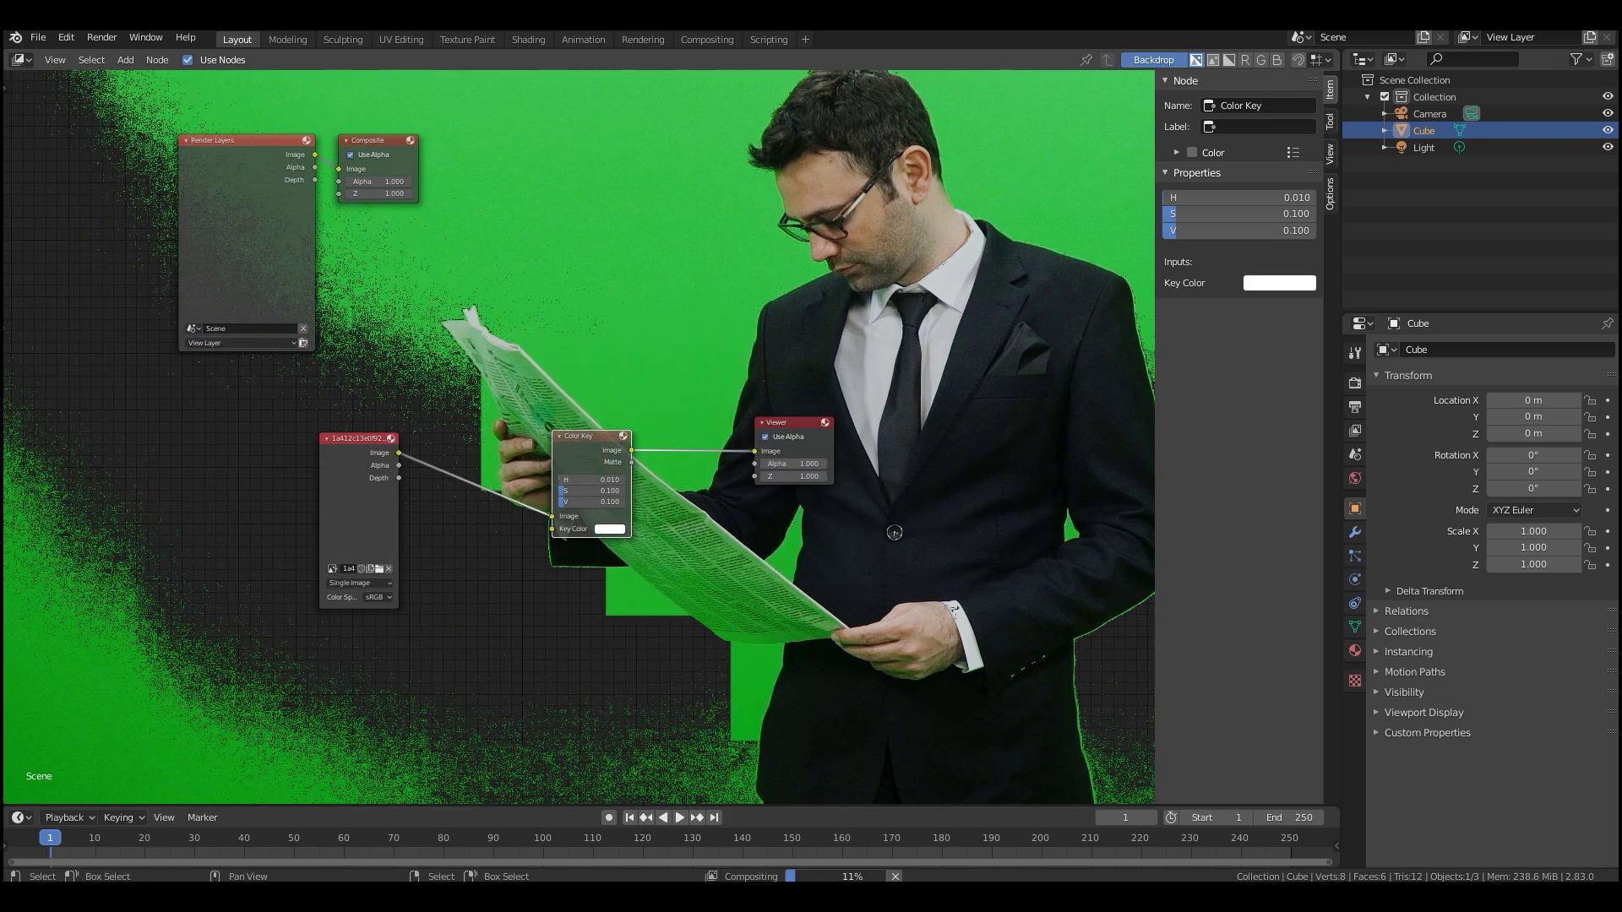
# Reposition the Color Key node slightly between the image and Viewer nodes.
pyautogui.scroll(2, 609, 359)
pyautogui.moveTo(607, 505); pyautogui.dragTo(619, 479, button='middle')
pyautogui.moveTo(619, 479); pyautogui.dragTo(600, 496)
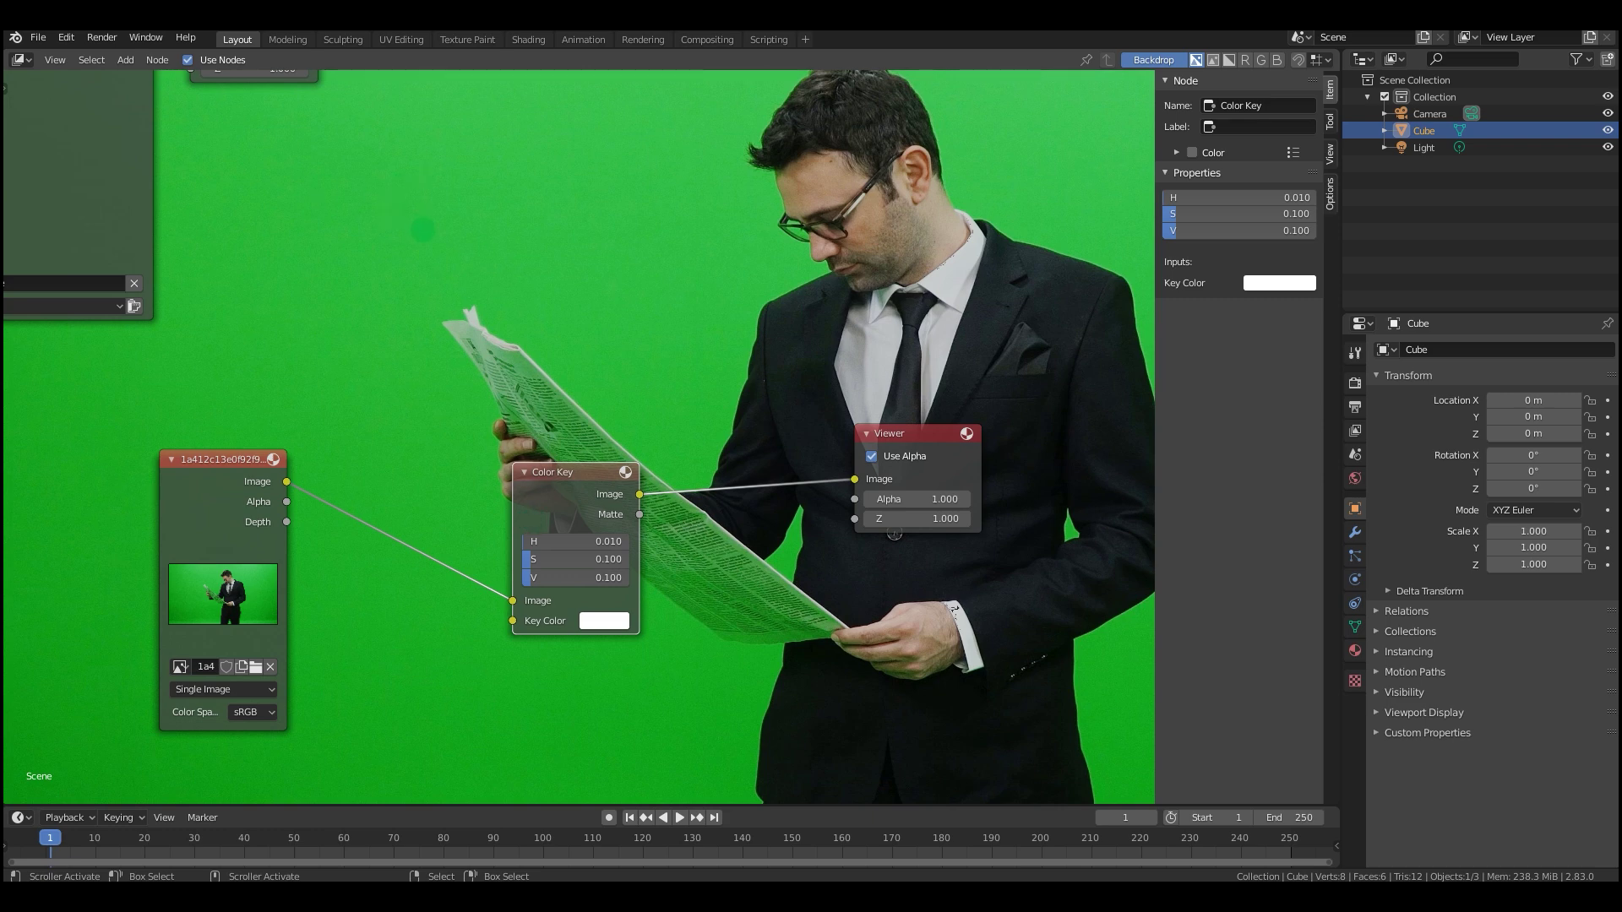
# Sample a different patch of the green background, between the image and Color Key nodes, as the Key Color.
pyautogui.scroll(-1, 894, 534)
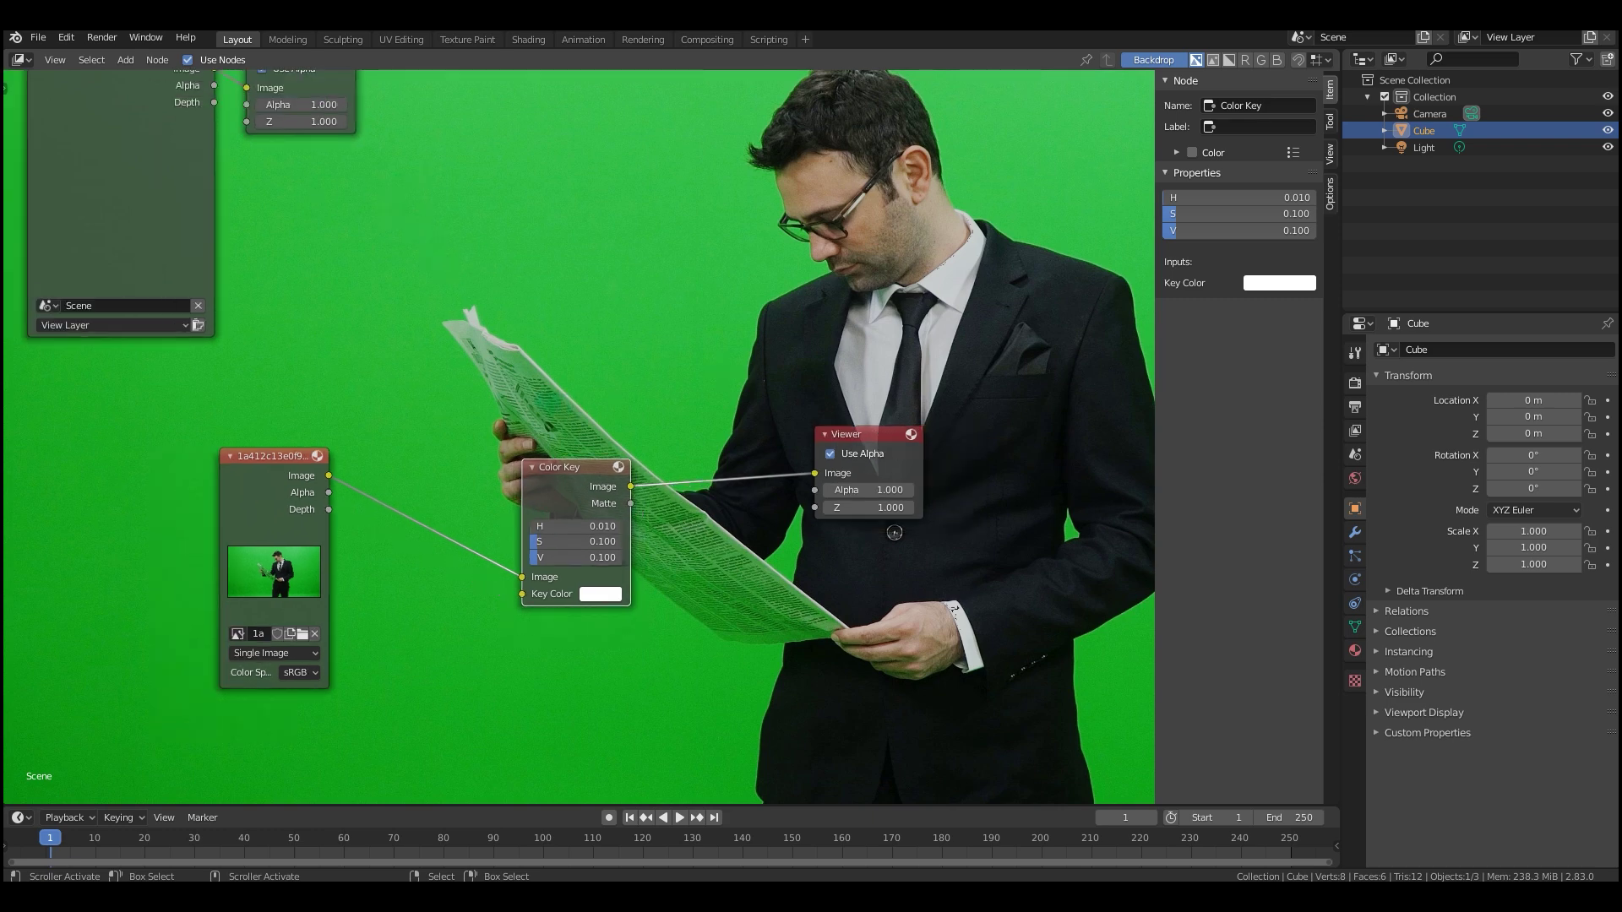
pyautogui.scroll(2, 895, 532)
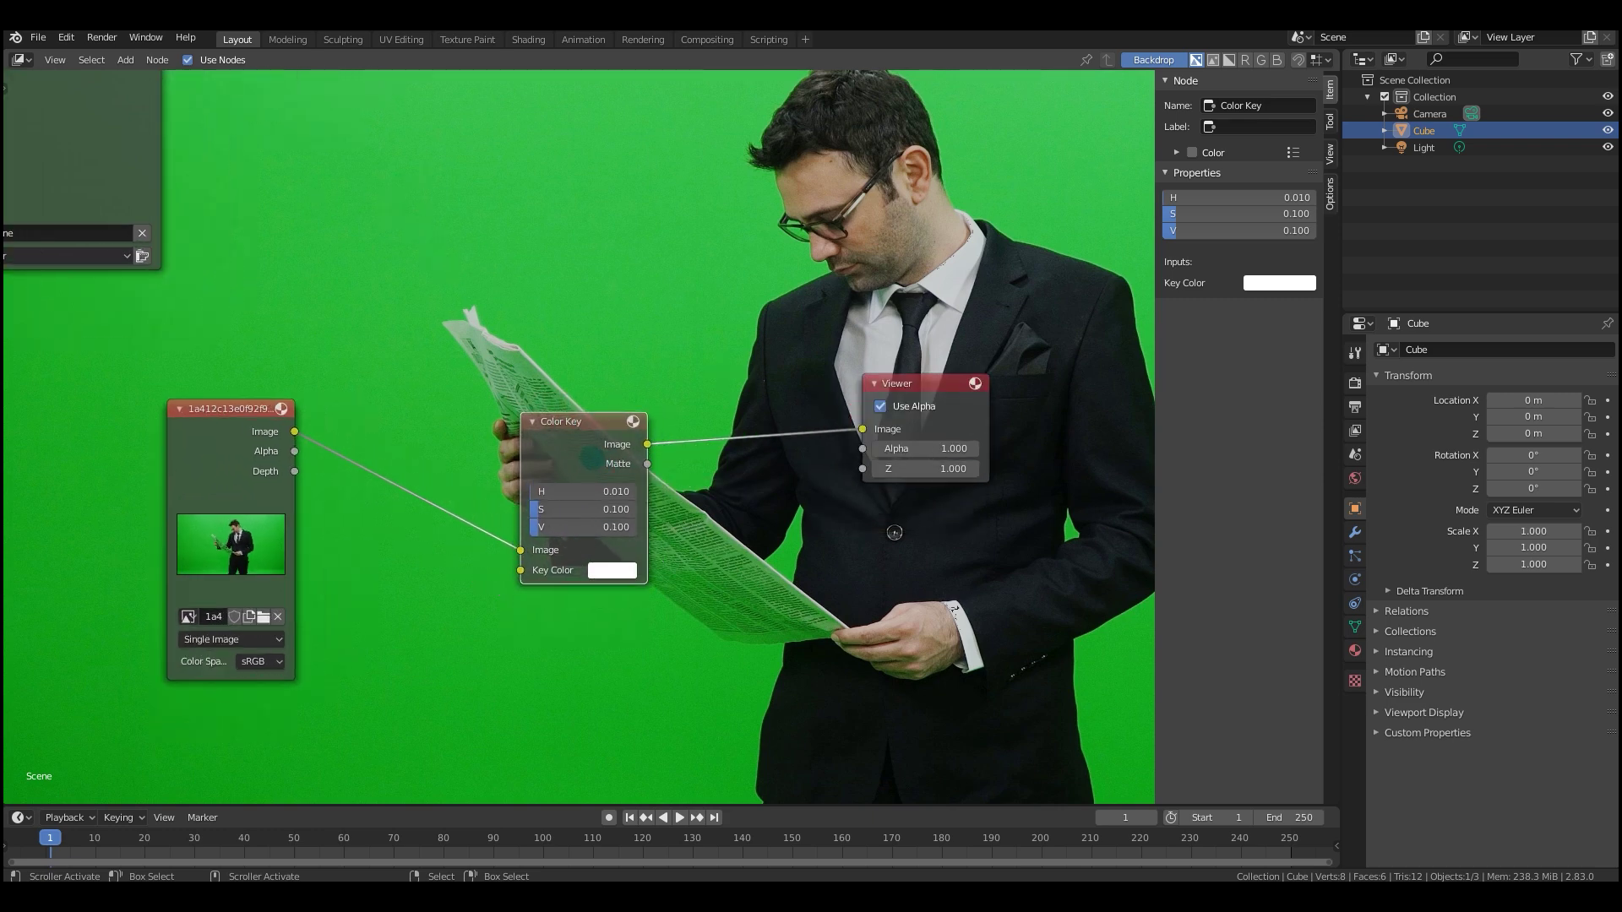
pyautogui.moveTo(608, 462); pyautogui.dragTo(599, 434, button='middle')
pyautogui.moveTo(624, 235)
pyautogui.mouseDown(button='middle')
pyautogui.moveTo(652, 269)
pyautogui.moveTo(614, 265)
pyautogui.mouseUp(button='middle')
pyautogui.scroll(-2, 509, 368)
pyautogui.moveTo(509, 368); pyautogui.dragTo(423, 405, button='middle')
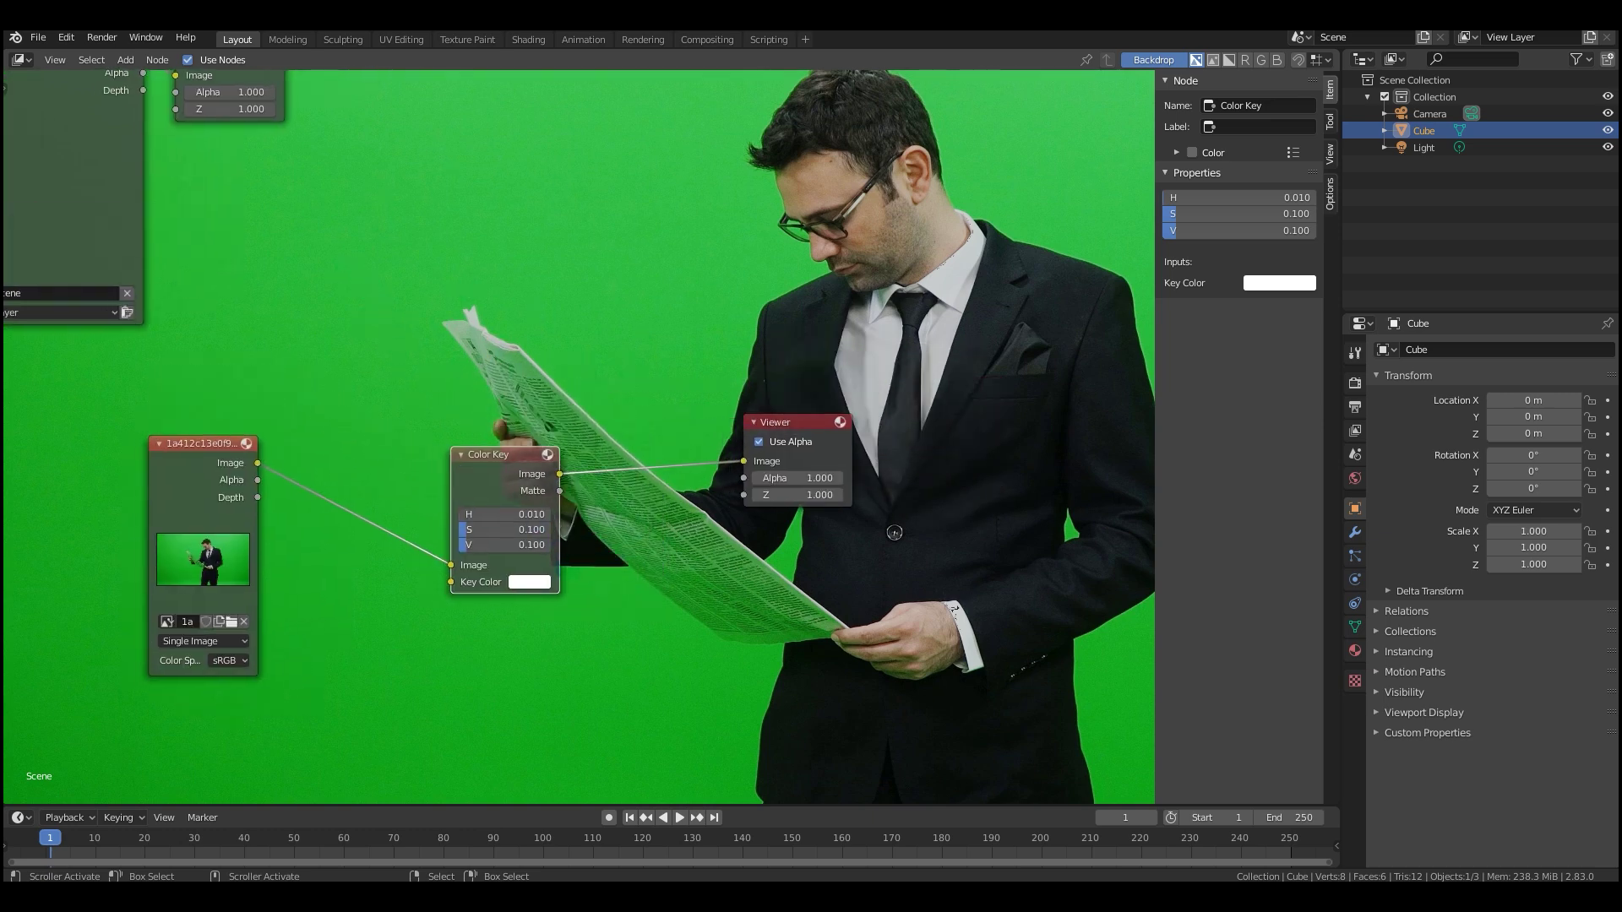
pyautogui.press('e')
pyautogui.click(384, 541)
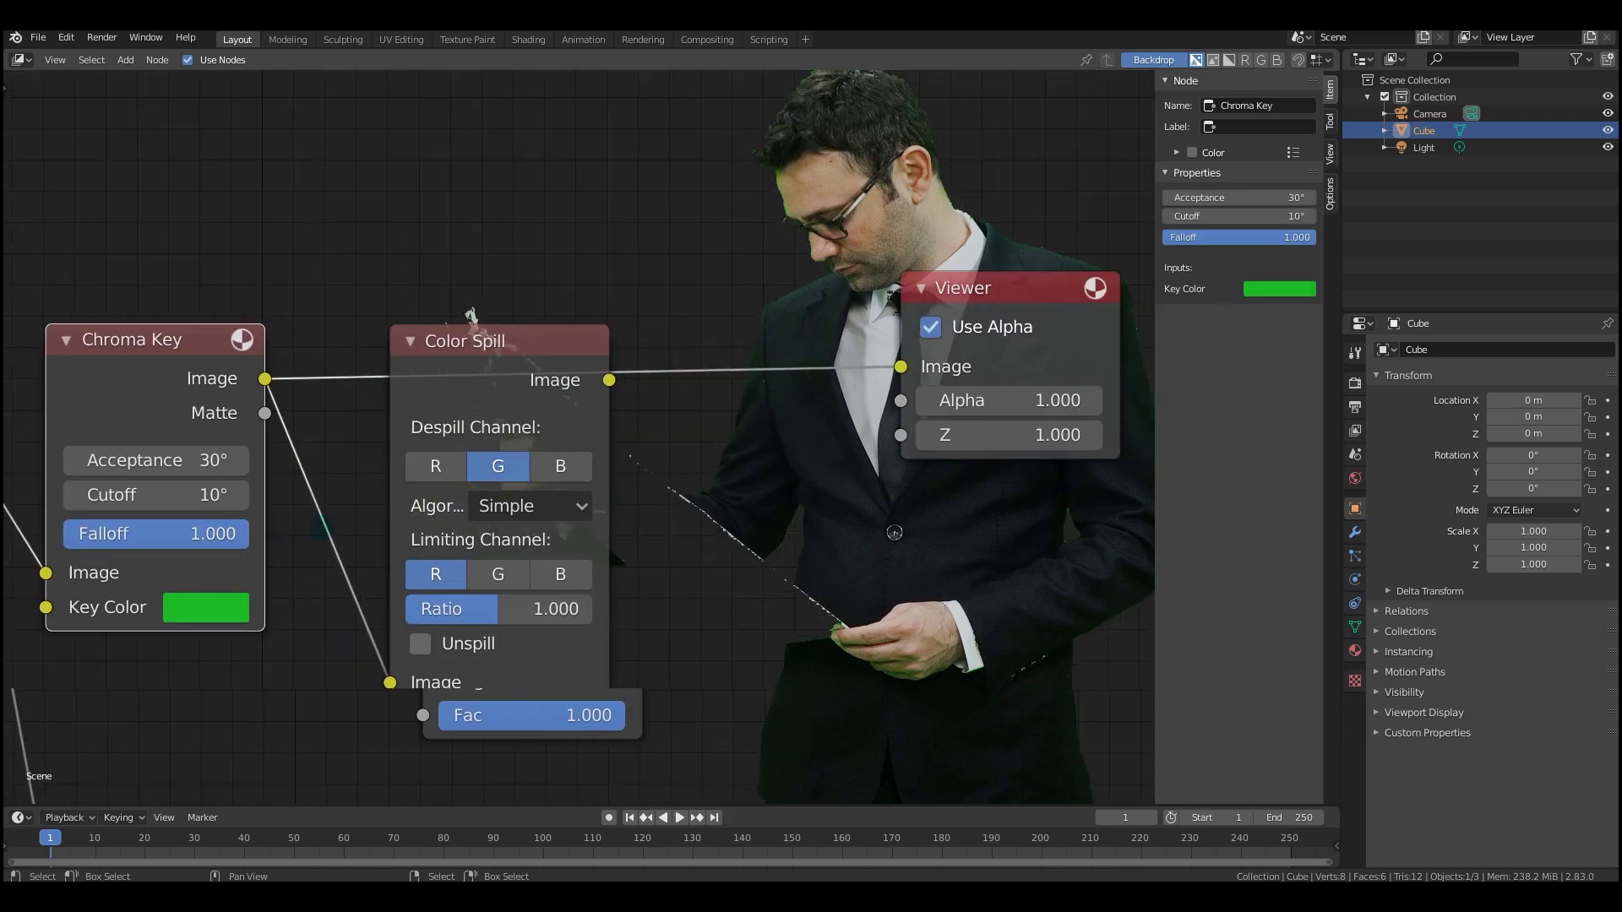
# Arrange the Color Spill node between the Chroma Key and Viewer nodes.
pyautogui.moveTo(474, 318); pyautogui.dragTo(457, 319, button='middle')
pyautogui.moveTo(456, 318); pyautogui.dragTo(471, 314)
pyautogui.moveTo(509, 350); pyautogui.dragTo(506, 356, button='middle')
pyautogui.moveTo(497, 368); pyautogui.dragTo(545, 388)
pyautogui.moveTo(545, 388)
pyautogui.mouseDown(button='middle')
pyautogui.moveTo(500, 401)
pyautogui.moveTo(521, 361)
pyautogui.moveTo(442, 361)
pyautogui.moveTo(505, 366)
pyautogui.moveTo(560, 401)
pyautogui.mouseUp(button='middle')
# Preview the Chroma Key node's Matte output, and switch the preview back to its Image output.
pyautogui.click(205, 397)
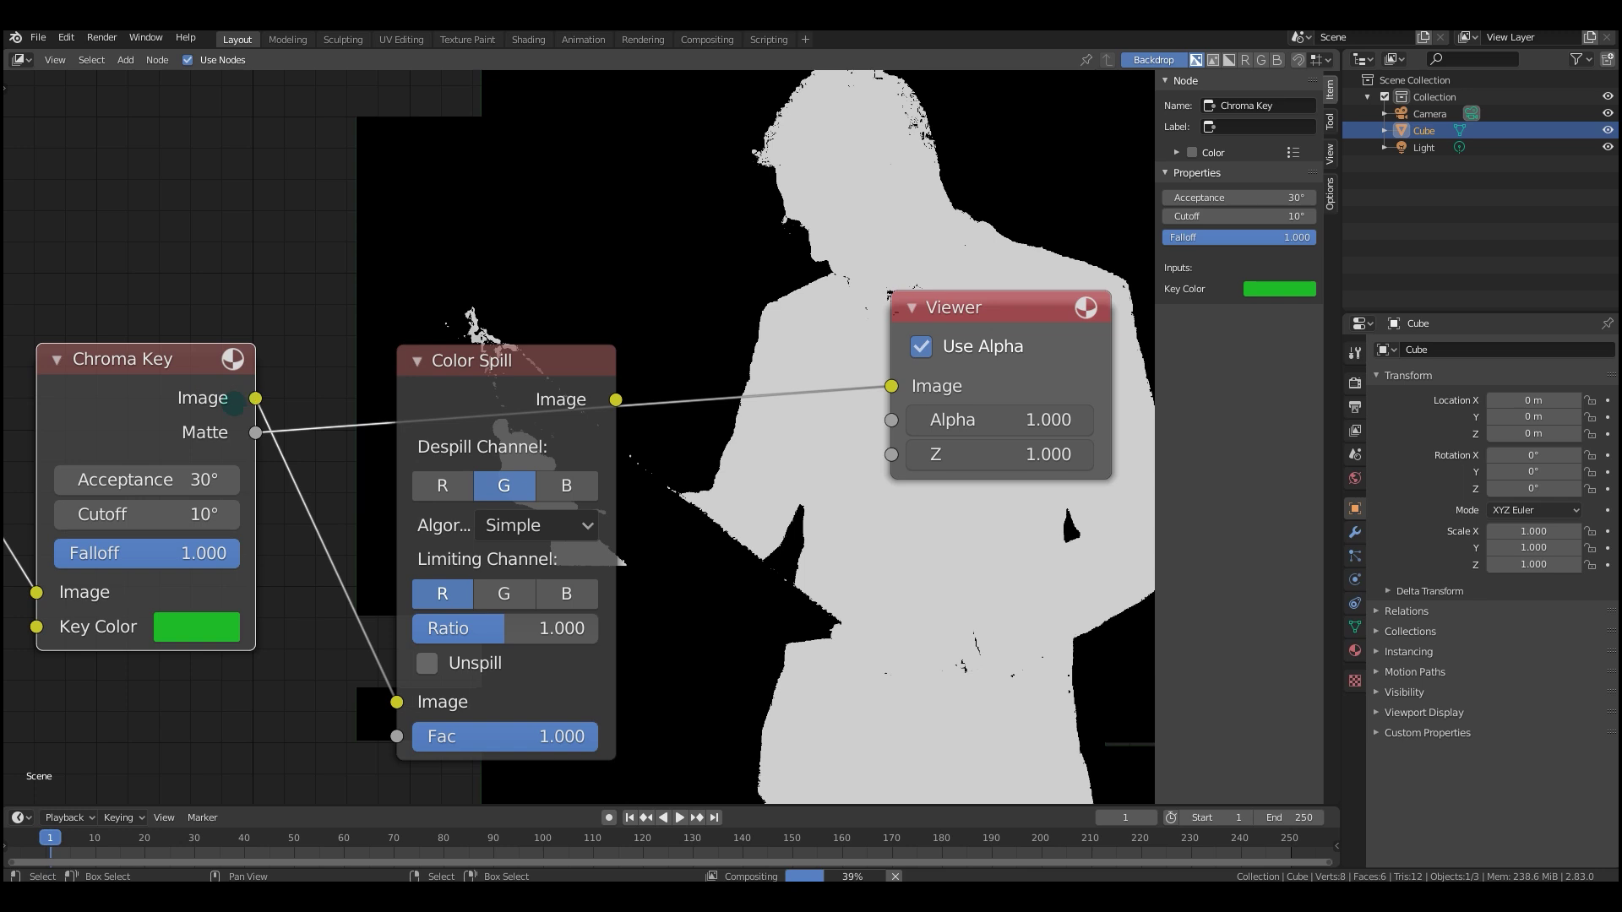
pyautogui.keyDown('ctrl'); pyautogui.keyDown('shift'); pyautogui.click(206, 397); pyautogui.keyUp('shift'); pyautogui.keyUp('ctrl')
pyautogui.moveTo(207, 397); pyautogui.dragTo(170, 531, button='middle')
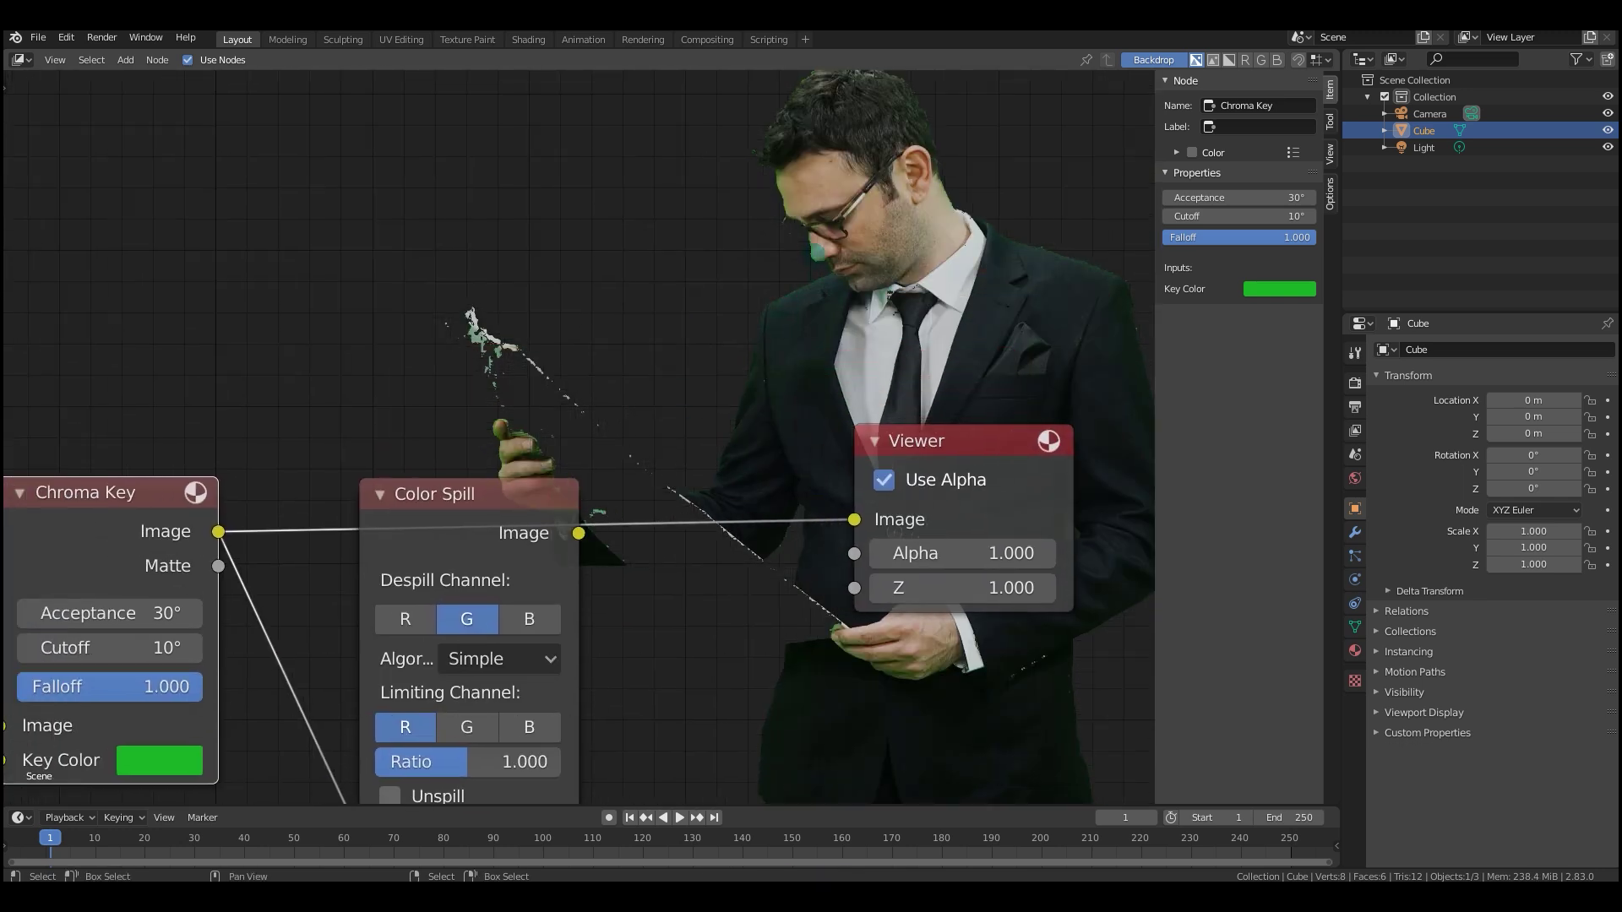
pyautogui.moveTo(1026, 685); pyautogui.dragTo(895, 532, button='middle')
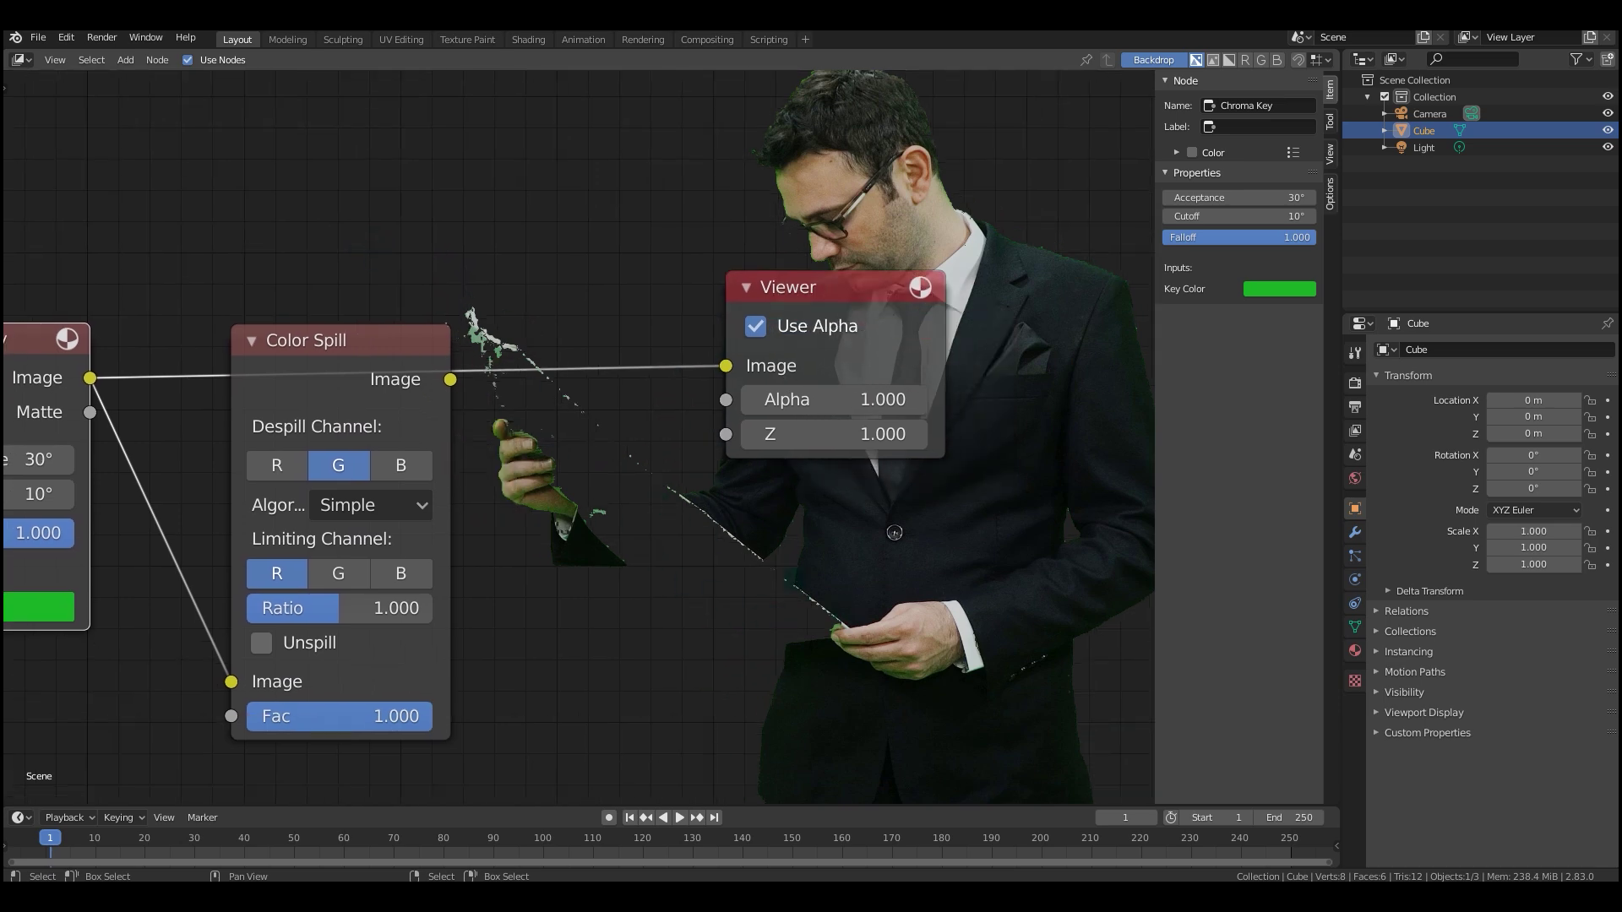
pyautogui.moveTo(614, 484); pyautogui.dragTo(774, 497, button='middle')
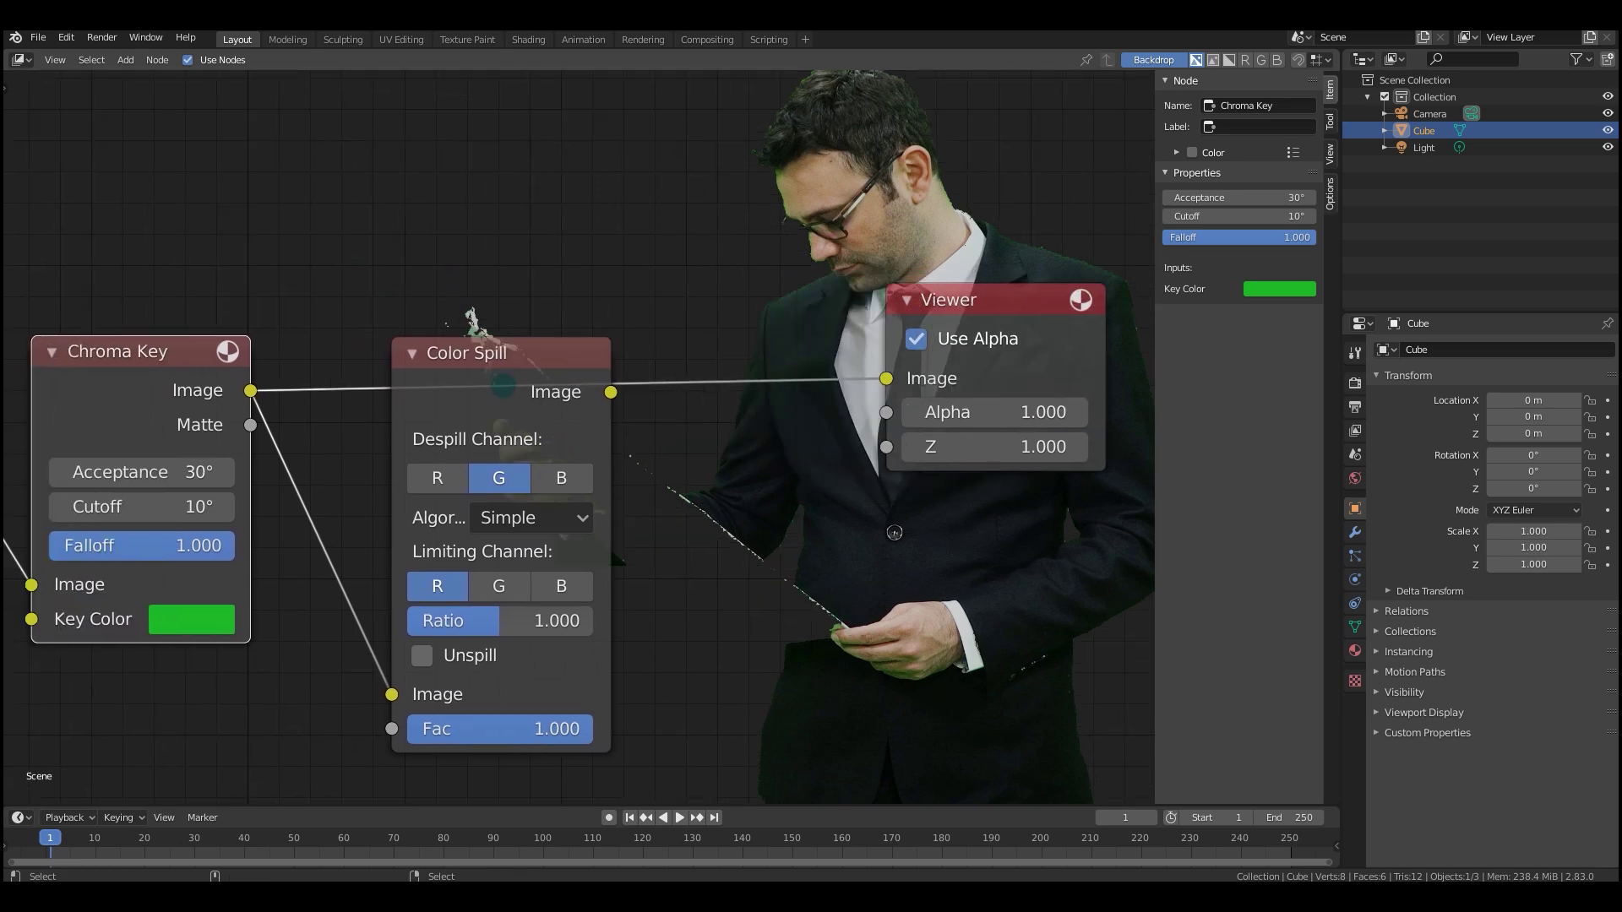
pyautogui.click(503, 386)
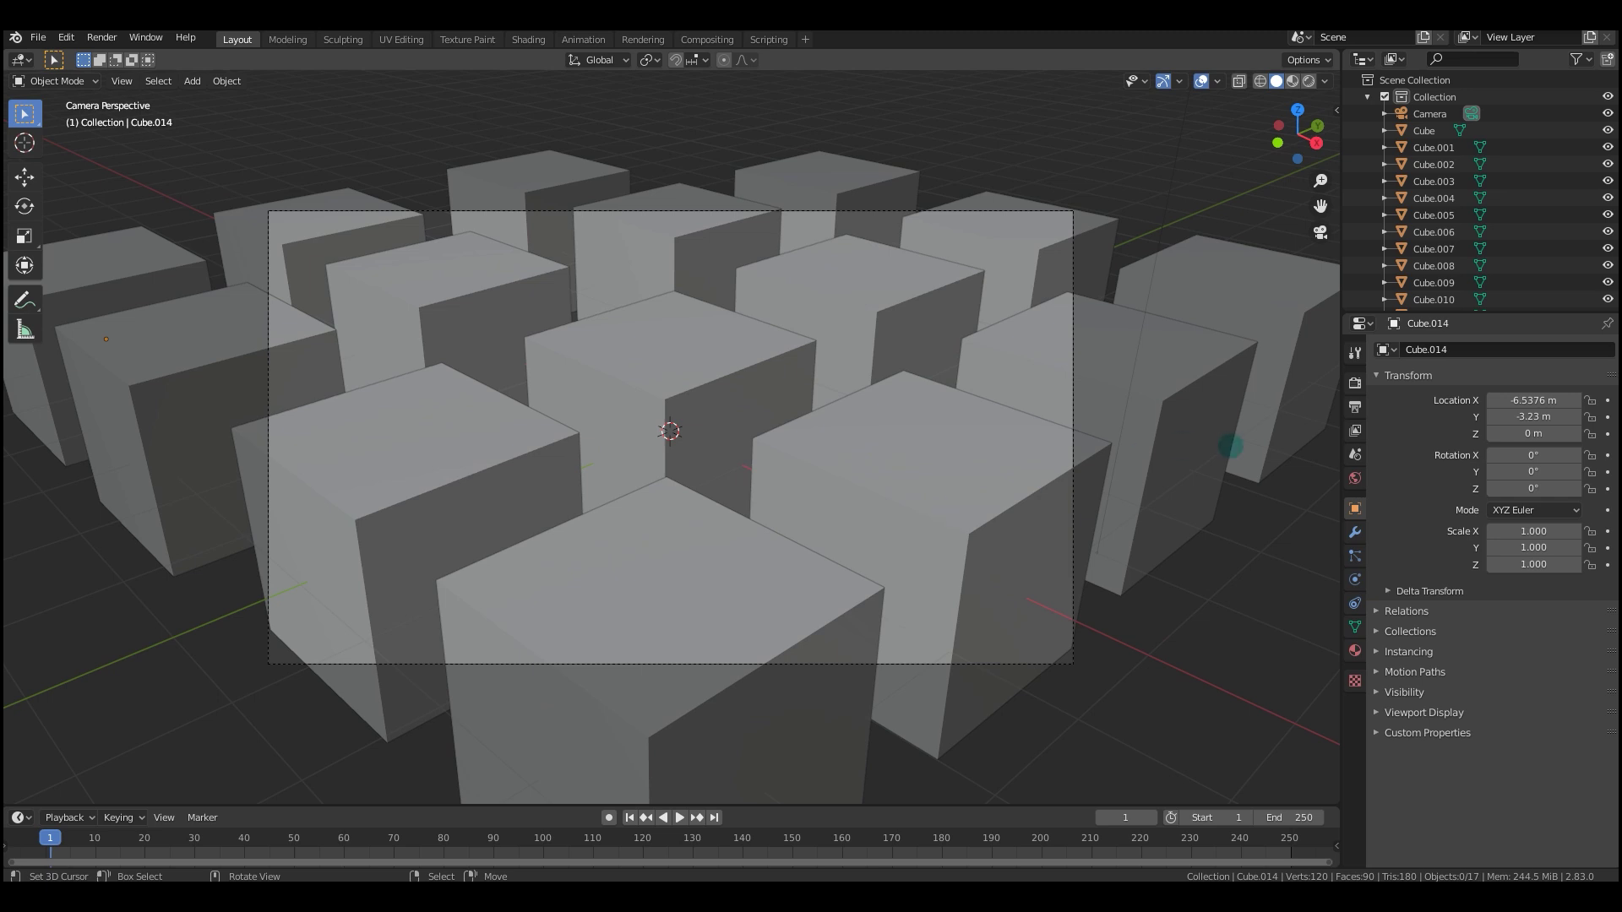
# Switch the scene's render engine to Cycles.
pyautogui.scroll(2, 963, 474)
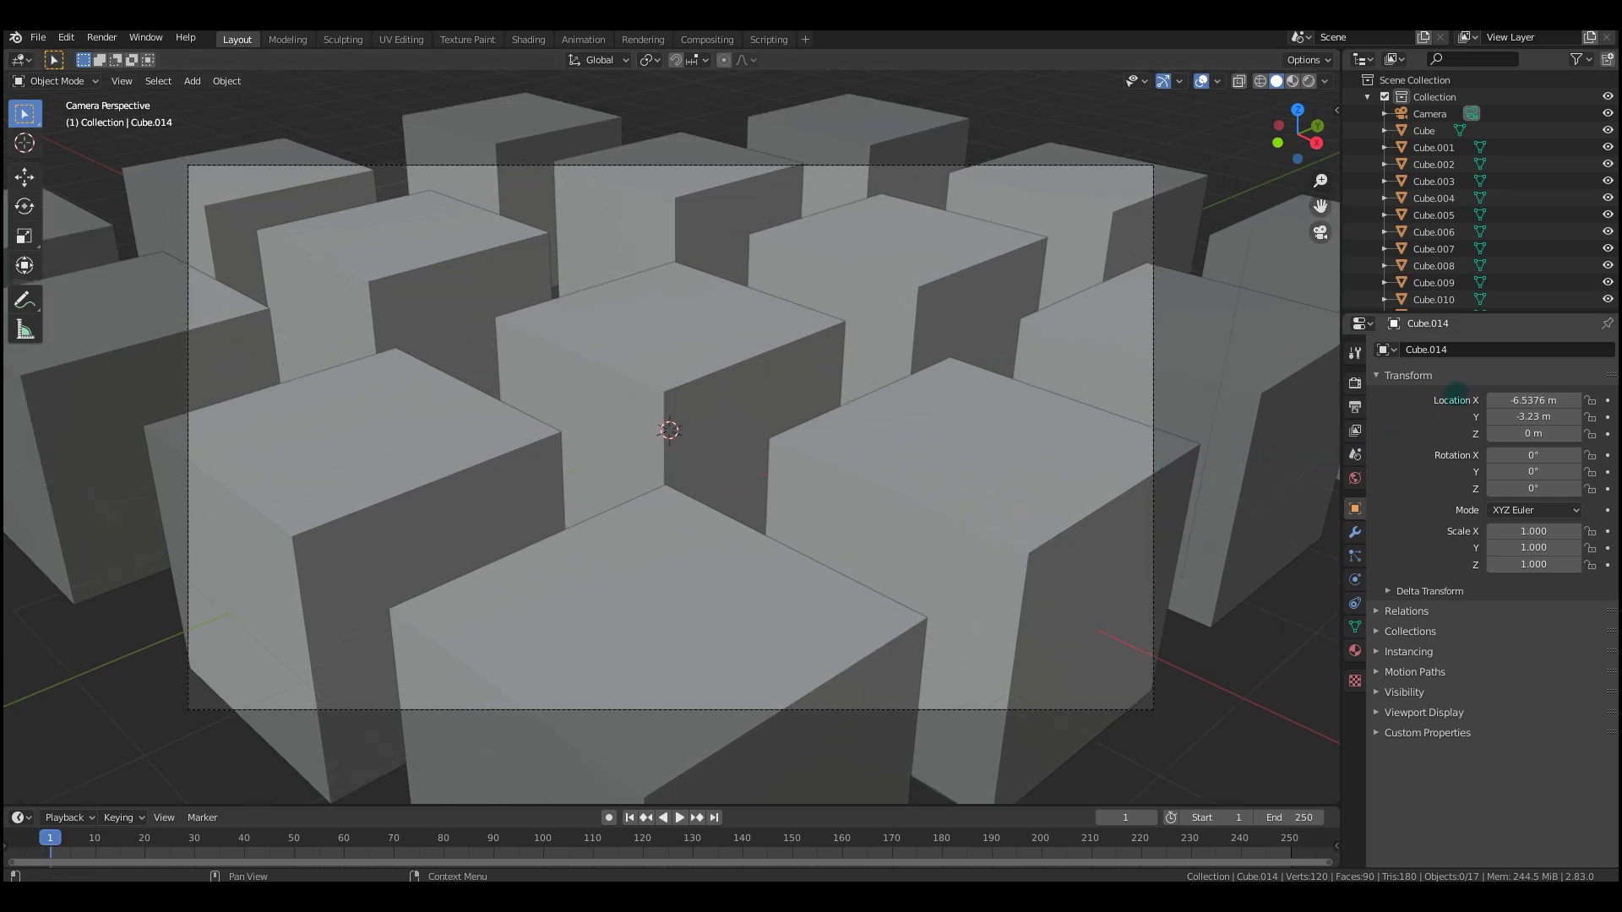
pyautogui.click(1355, 383)
pyautogui.click(1355, 406)
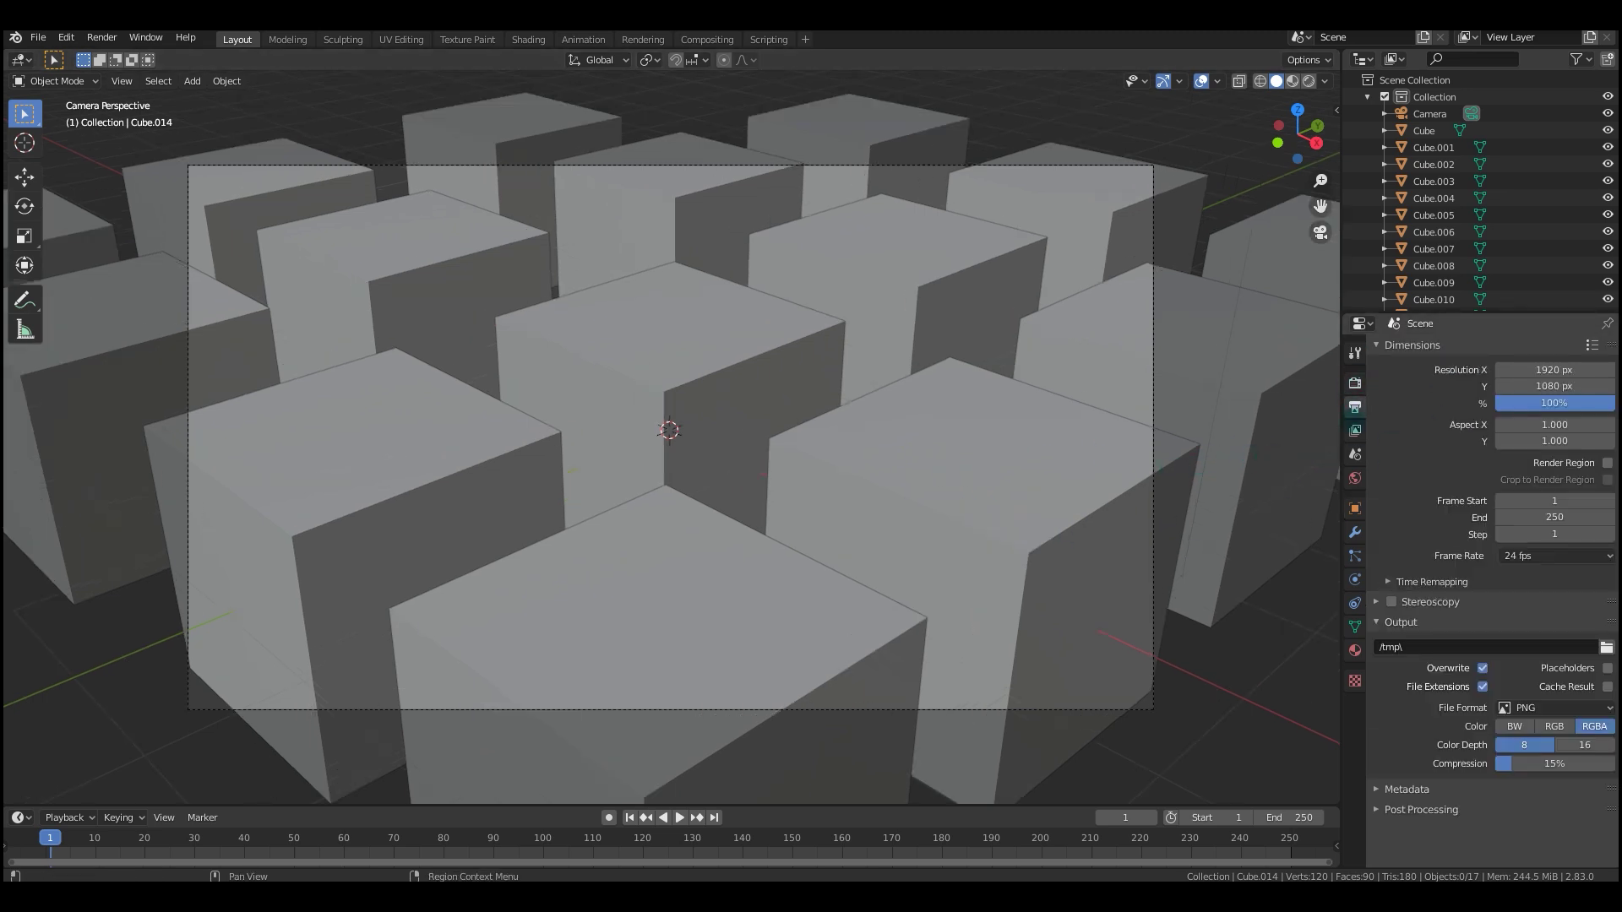
pyautogui.click(1355, 430)
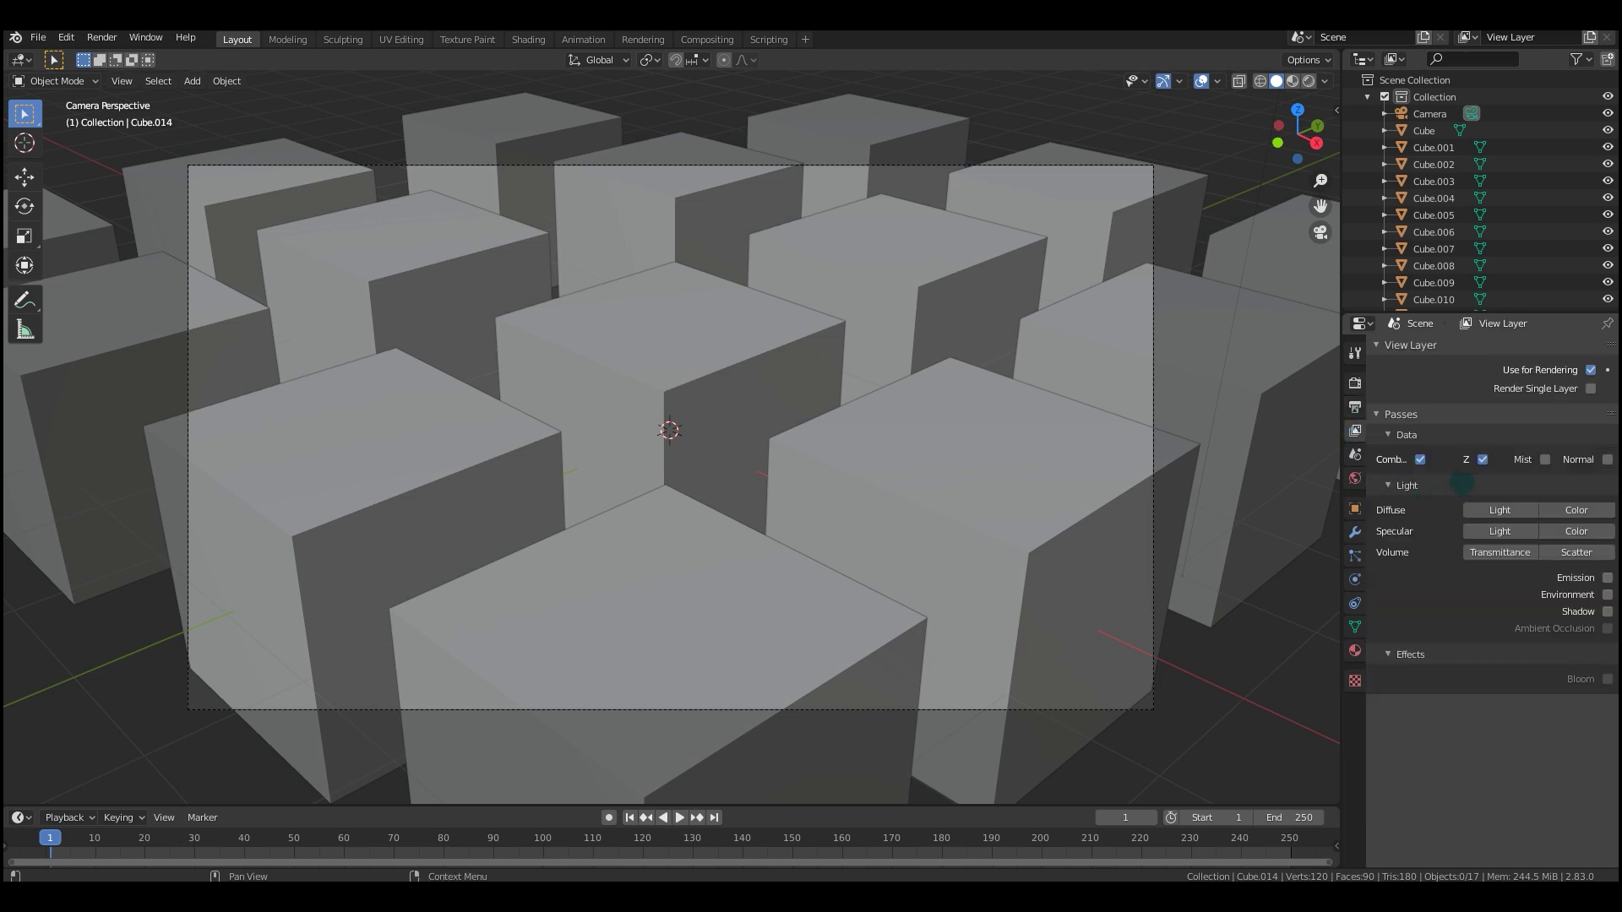
pyautogui.click(1355, 353)
pyautogui.click(1355, 382)
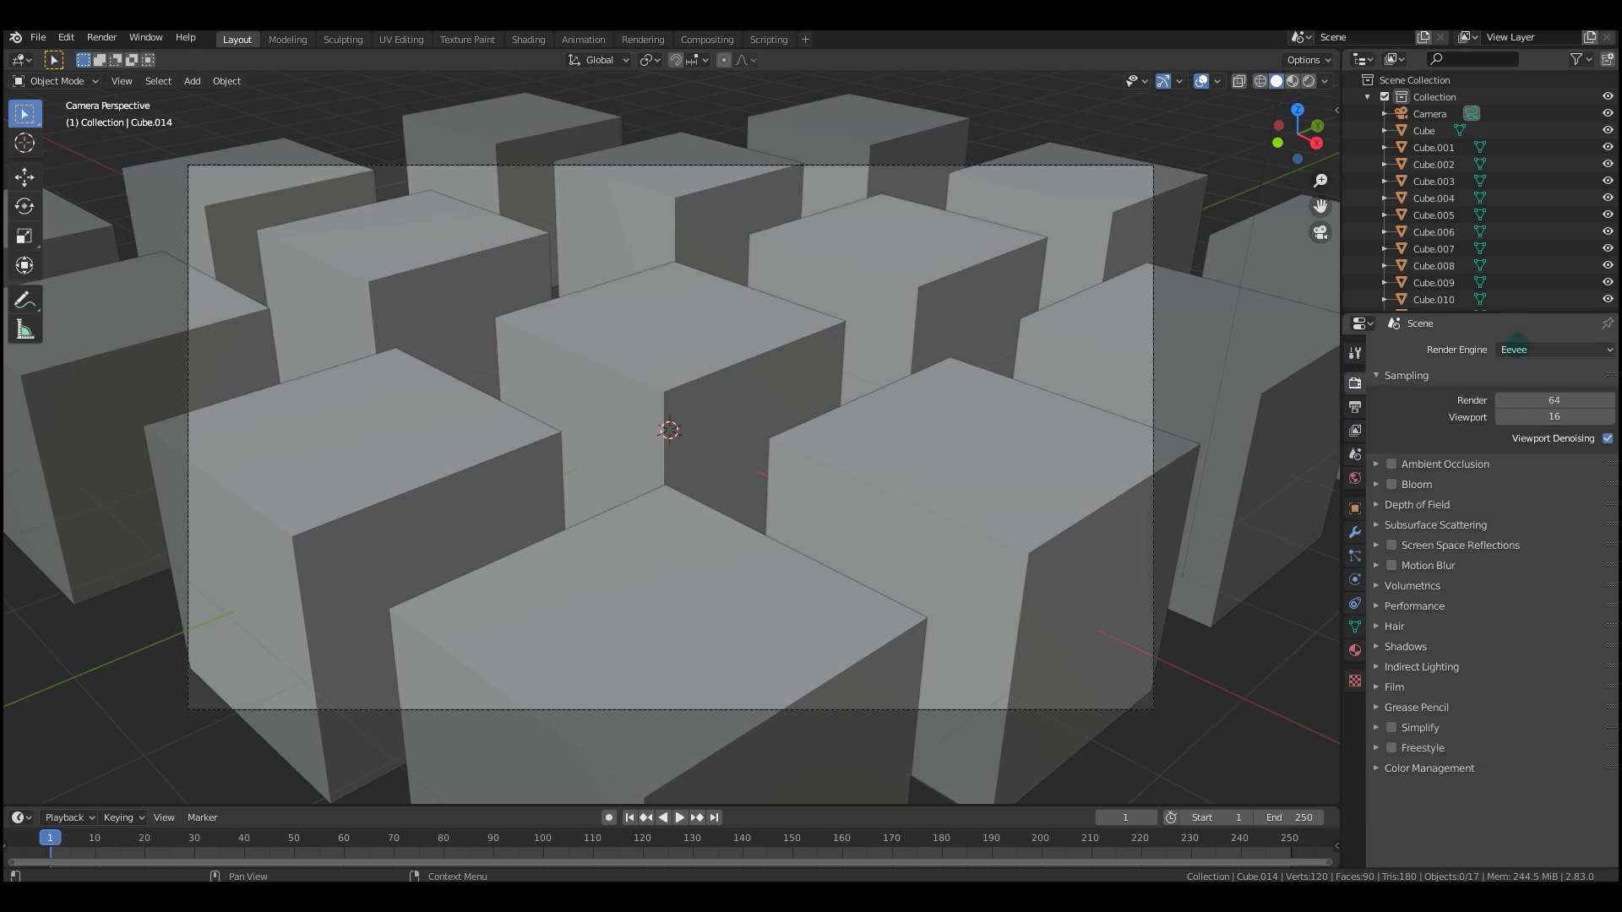
pyautogui.click(1552, 350)
pyautogui.click(1553, 406)
# Enable the Object pass in the view layer's Cryptomatte settings.
pyautogui.click(1355, 430)
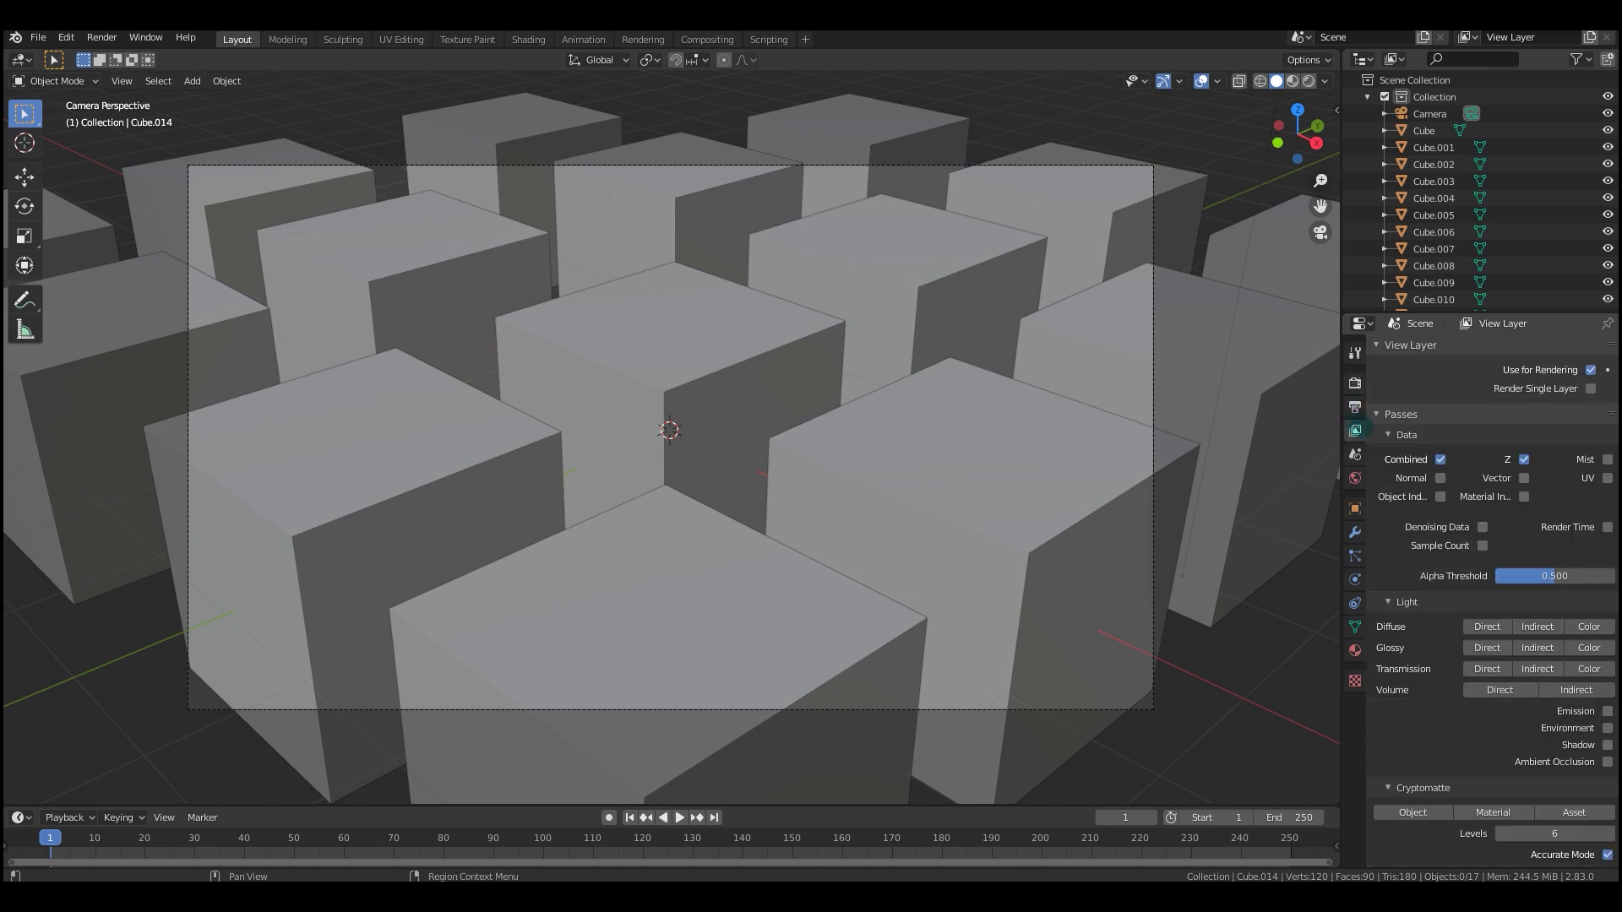
pyautogui.scroll(-5, 1501, 575)
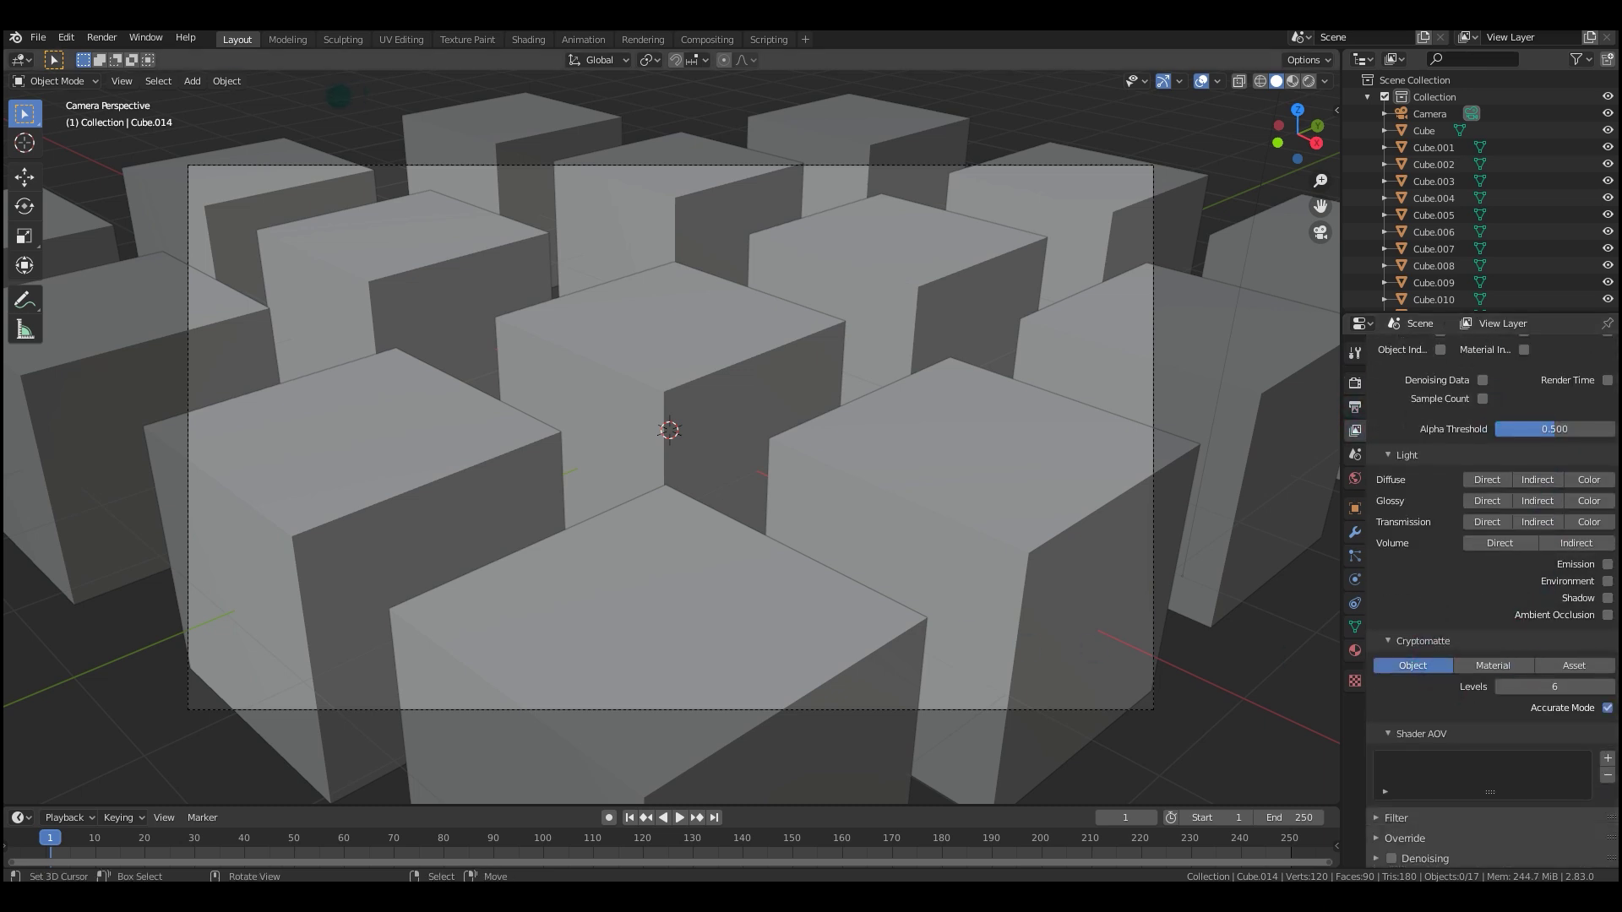
pyautogui.click(66, 38)
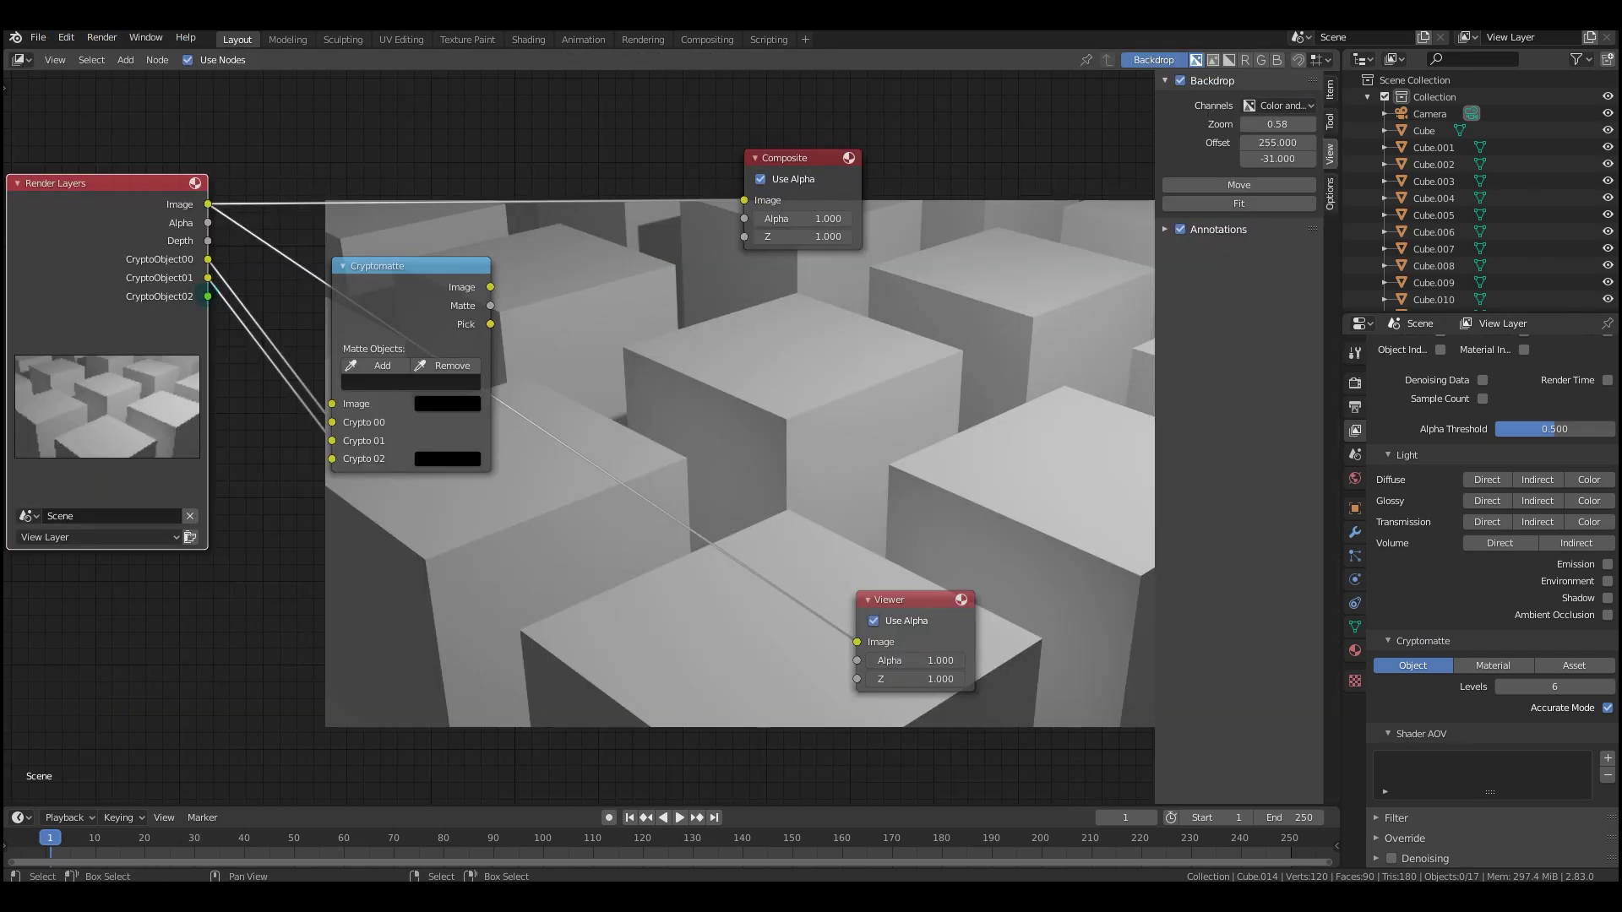
# Connect the Render Layers' CryptoObject02 and Image outputs to the Cryptomatte node's Crypto 02 and Image inputs.
pyautogui.moveTo(207, 295); pyautogui.dragTo(332, 458)
pyautogui.moveTo(207, 203); pyautogui.dragTo(328, 403)
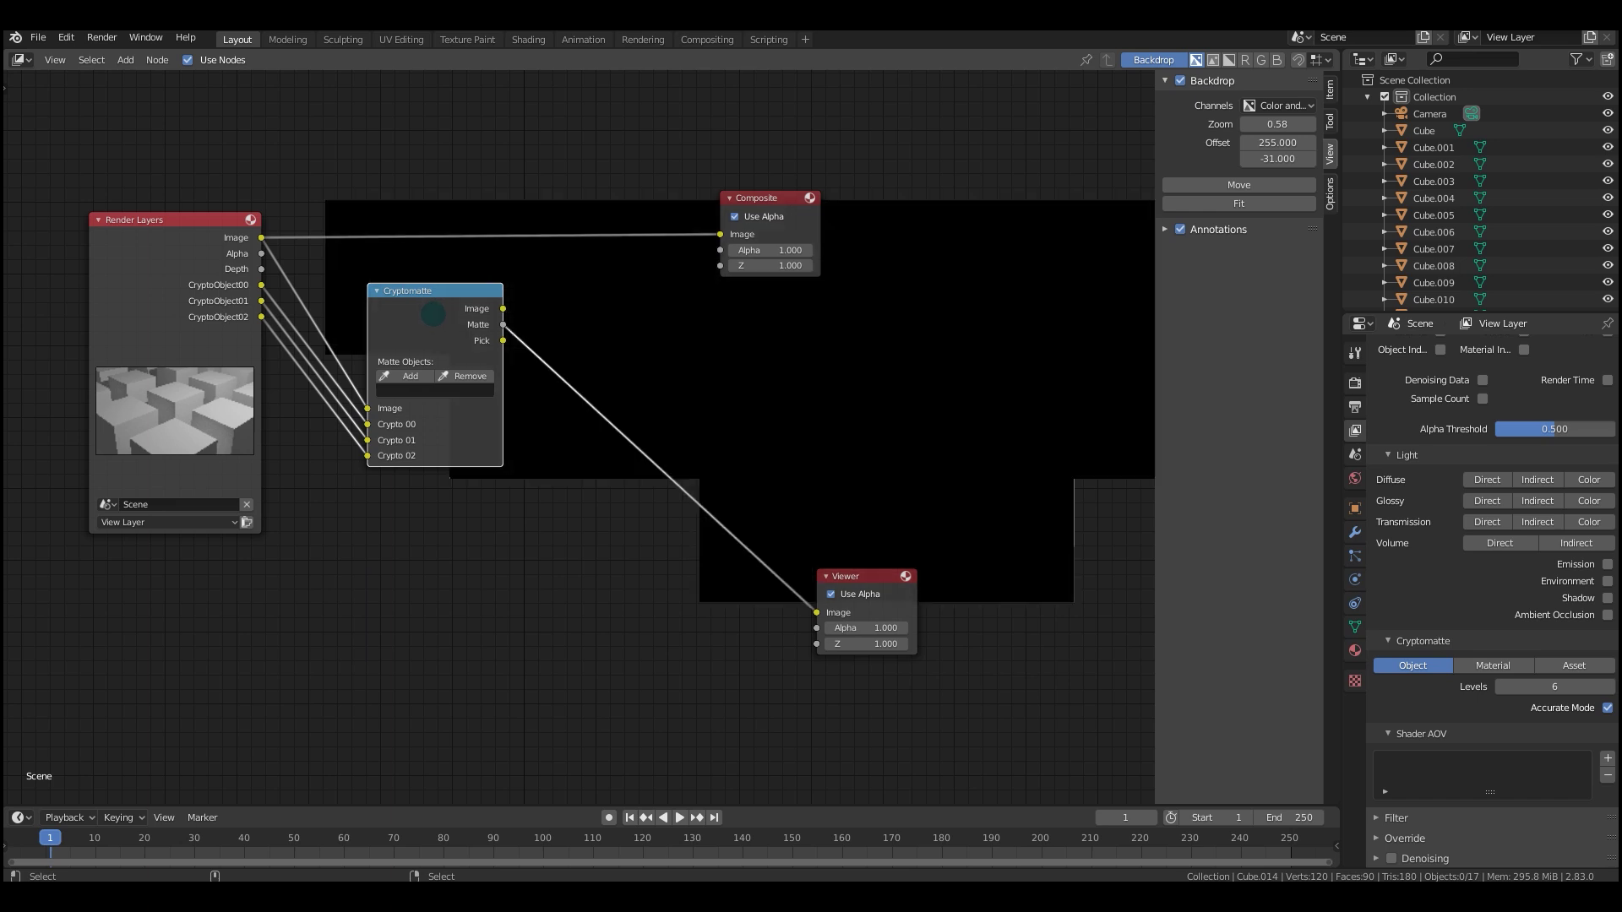
# Preview the Cryptomatte node's Pick output and add the front-left and front-center cubes to its matte objects.
pyautogui.keyDown('ctrl'); pyautogui.keyDown('shift'); pyautogui.click(432, 314); pyautogui.keyUp('shift'); pyautogui.keyUp('ctrl')
pyautogui.scroll(3, 483, 352)
pyautogui.moveTo(411, 362); pyautogui.dragTo(380, 380, button='middle')
pyautogui.click(334, 380)
pyautogui.click(438, 451)
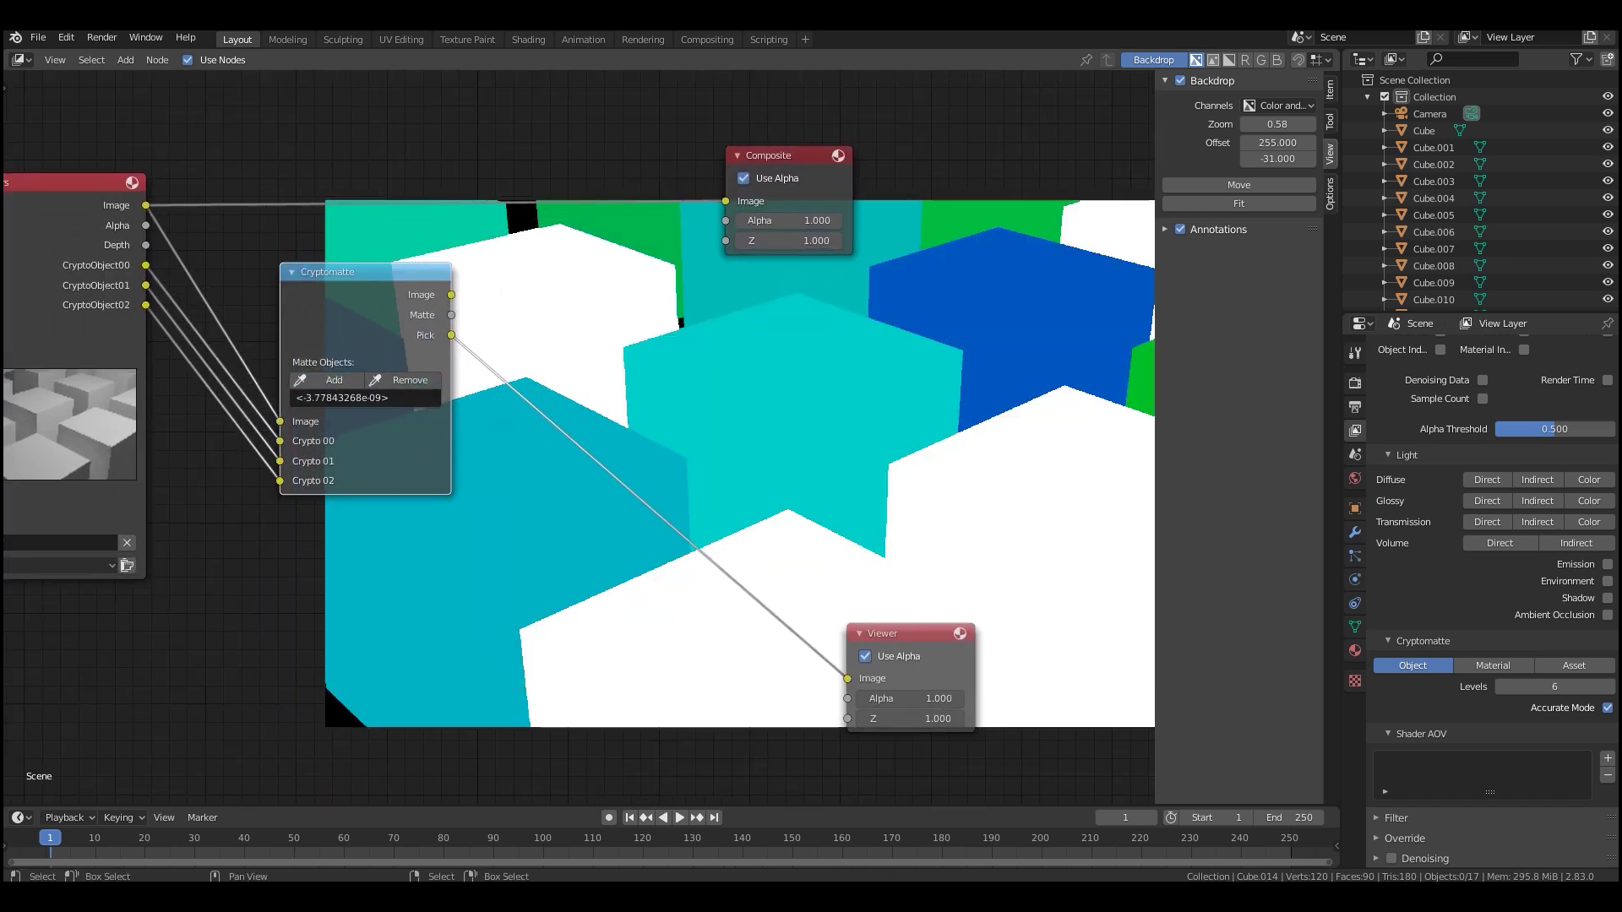
pyautogui.scroll(-1, 89, 251)
pyautogui.click(299, 360)
pyautogui.click(622, 637)
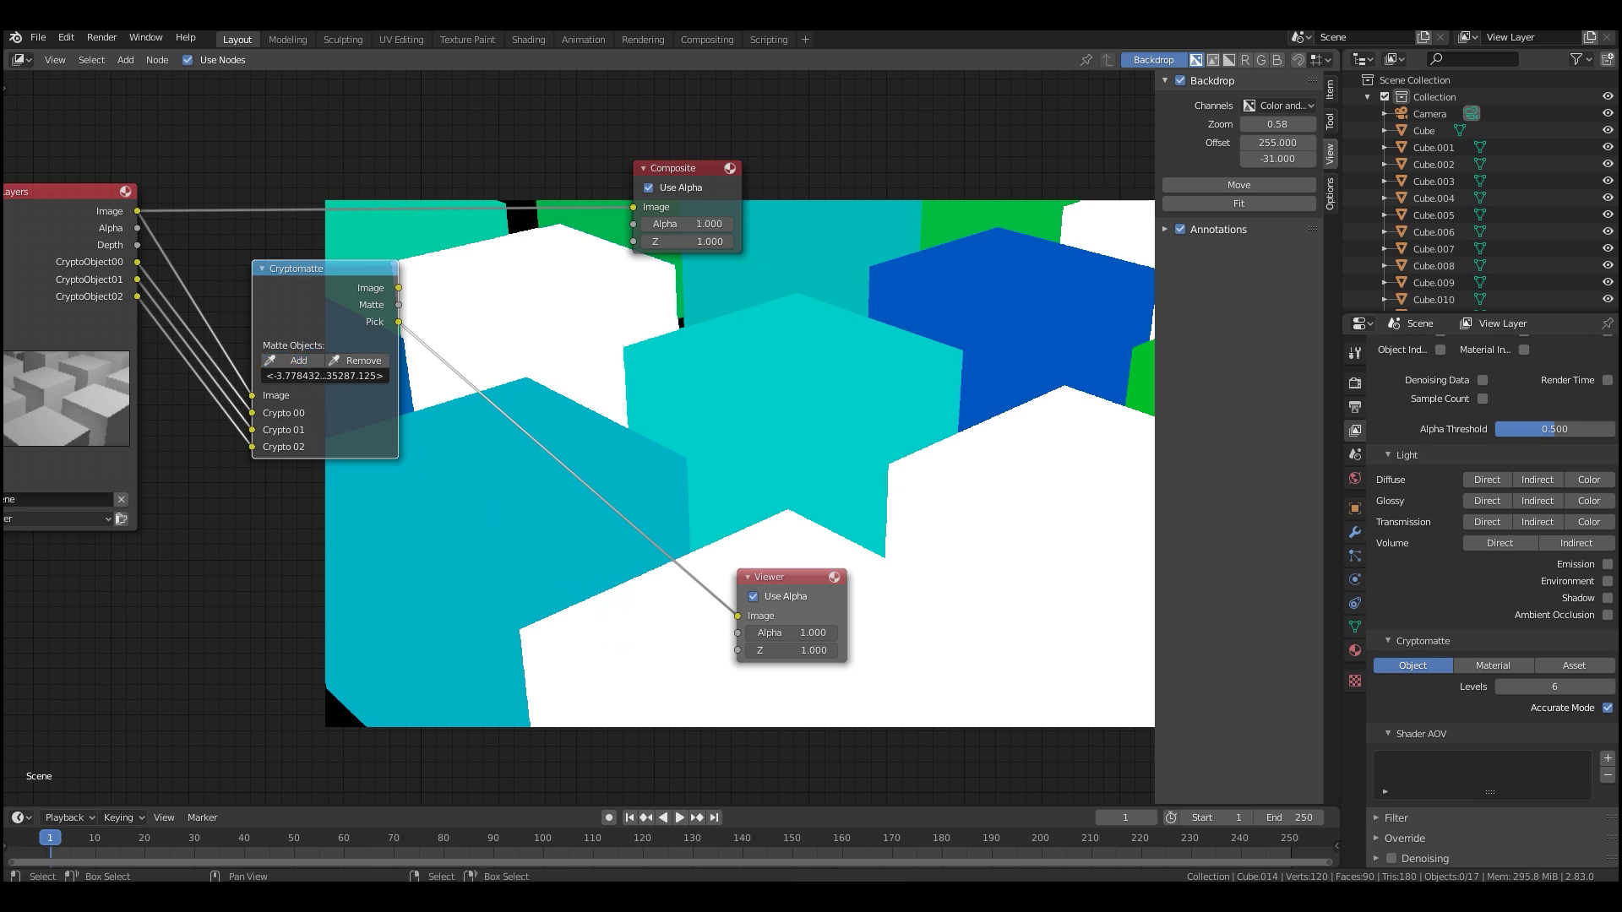
# Tint the Cryptomatte node's Image output with a Mix node set to Color, using light cyan as the second color.
pyautogui.scroll(-1, 378, 346)
pyautogui.keyDown('ctrl'); pyautogui.keyDown('shift'); pyautogui.click(357, 317); pyautogui.keyUp('shift'); pyautogui.keyUp('ctrl')
pyautogui.scroll(-3, 358, 318)
pyautogui.moveTo(478, 332); pyautogui.dragTo(342, 291, button='middle')
pyautogui.scroll(1, 677, 507)
pyautogui.hotkey('shift', 'a')
pyautogui.moveTo(384, 356)
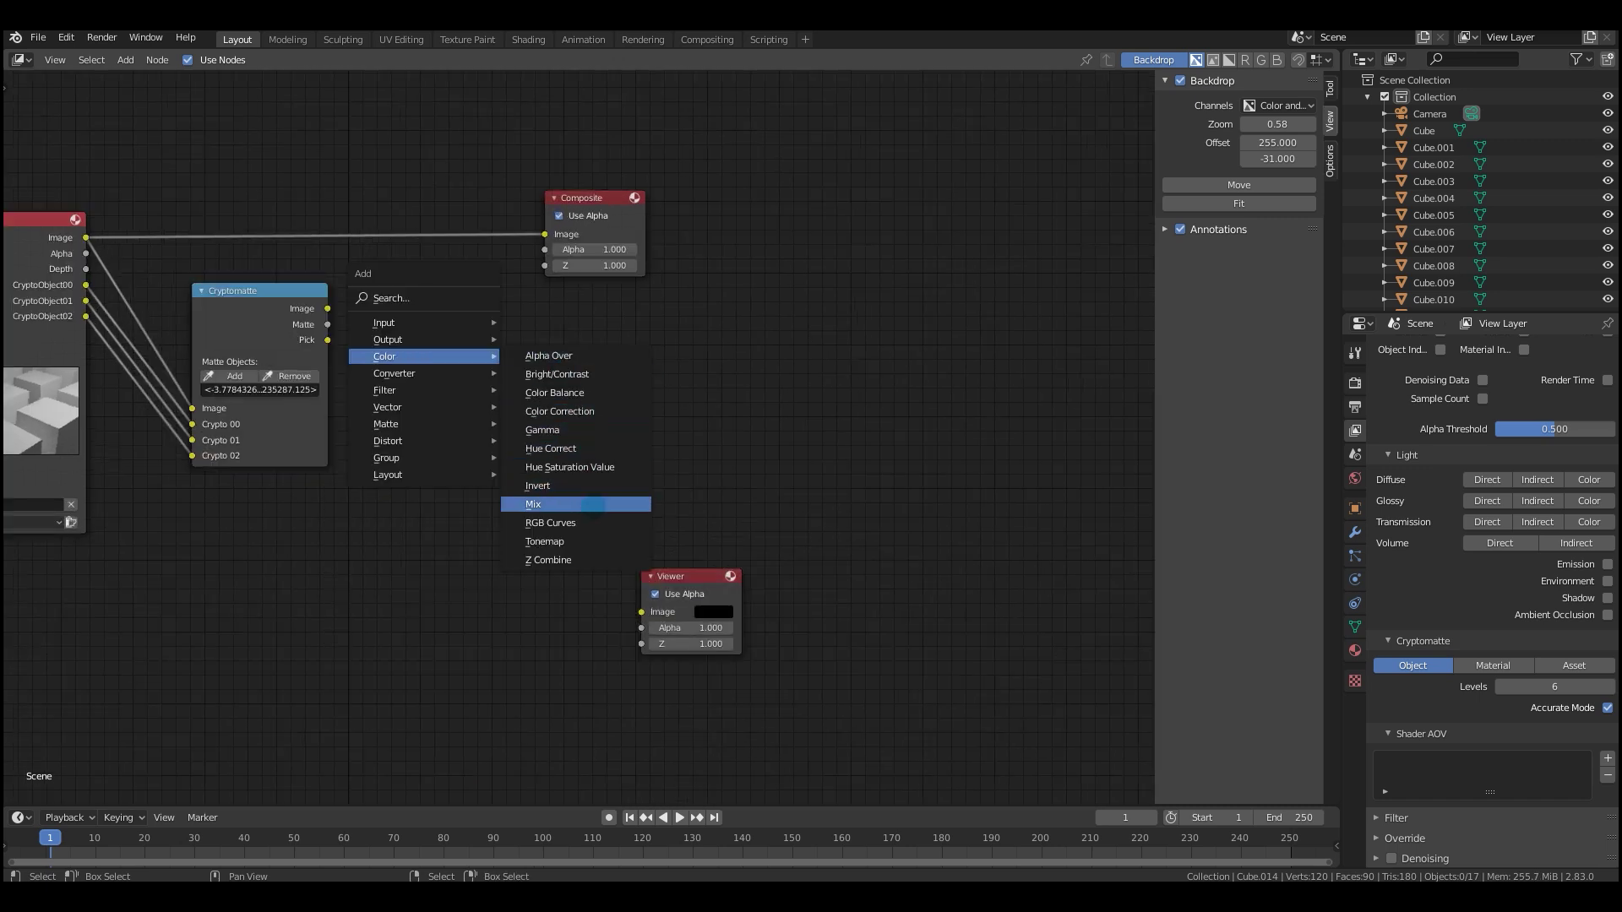
pyautogui.click(593, 504)
pyautogui.moveTo(327, 310); pyautogui.dragTo(443, 440)
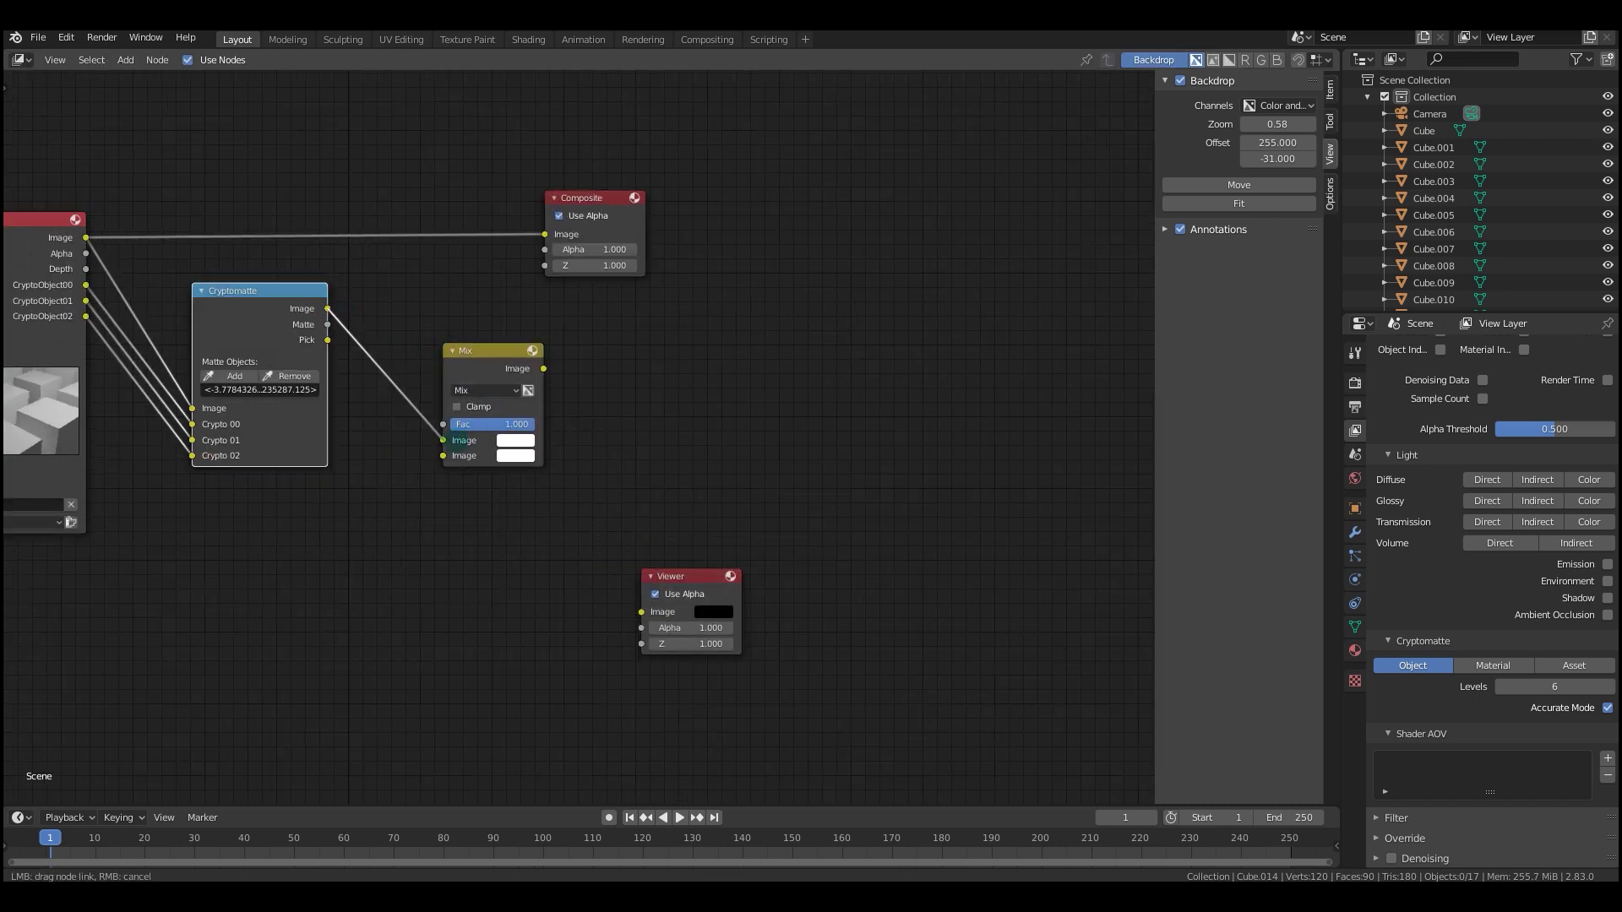
pyautogui.moveTo(444, 440); pyautogui.dragTo(443, 440)
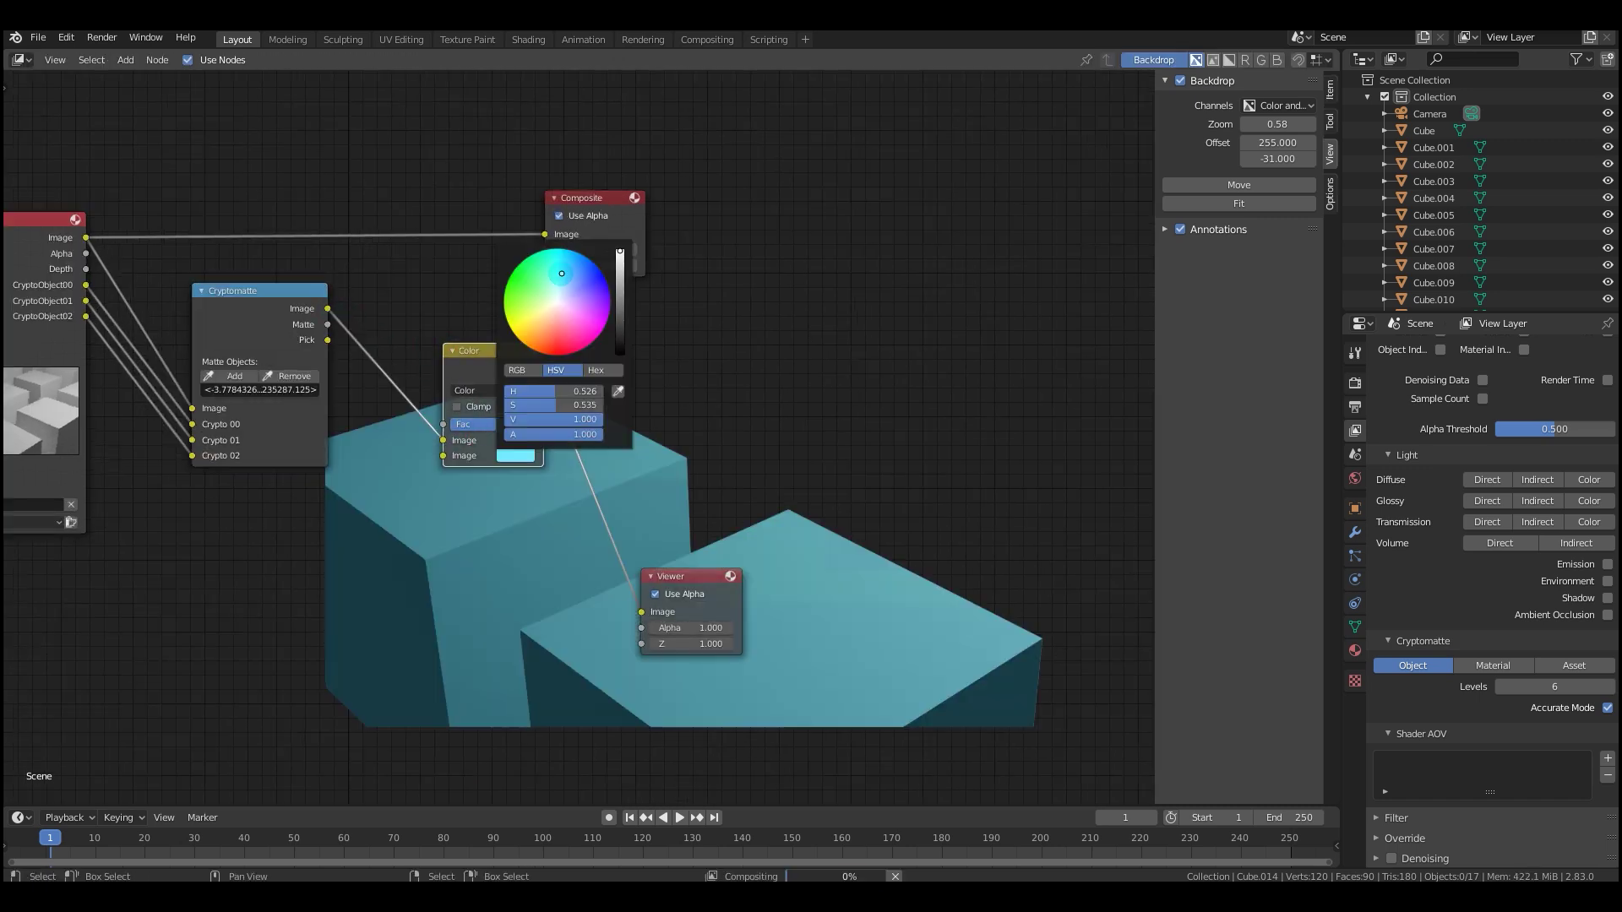
# Move the Composite node farther from the Color node and add an Alpha Over node beside the Color node.
pyautogui.moveTo(590, 199); pyautogui.dragTo(525, 262, button='middle')
pyautogui.moveTo(524, 262); pyautogui.dragTo(905, 262)
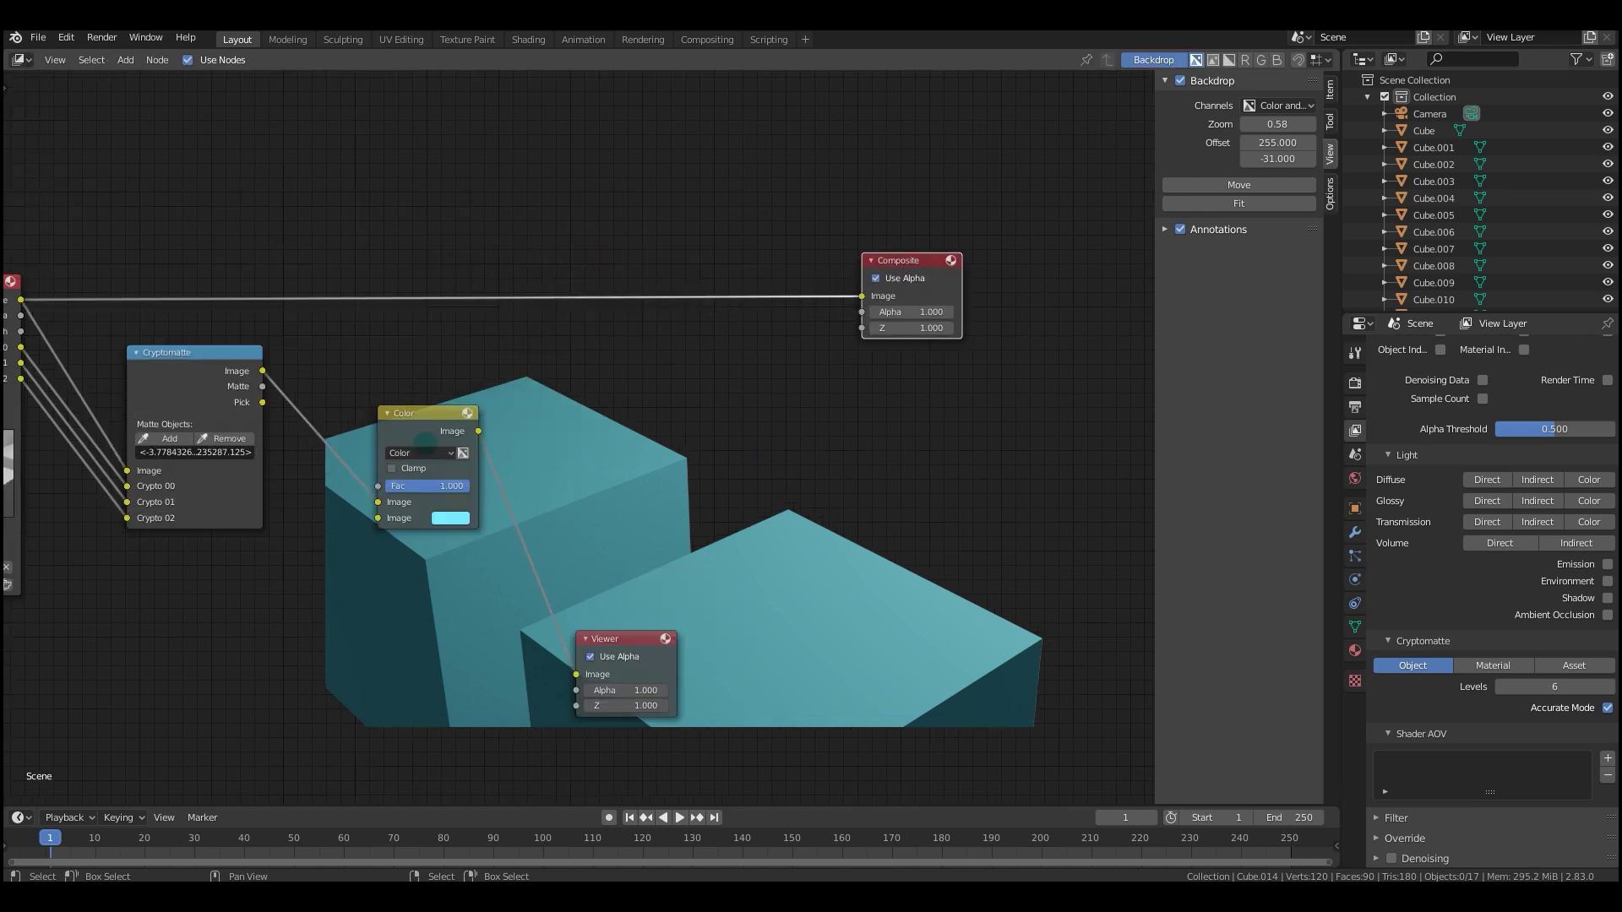
pyautogui.moveTo(410, 395); pyautogui.dragTo(478, 360, button='middle')
pyautogui.hotkey('shift', 'a')
pyautogui.moveTo(479, 360)
pyautogui.click(591, 358)
pyautogui.click(695, 393)
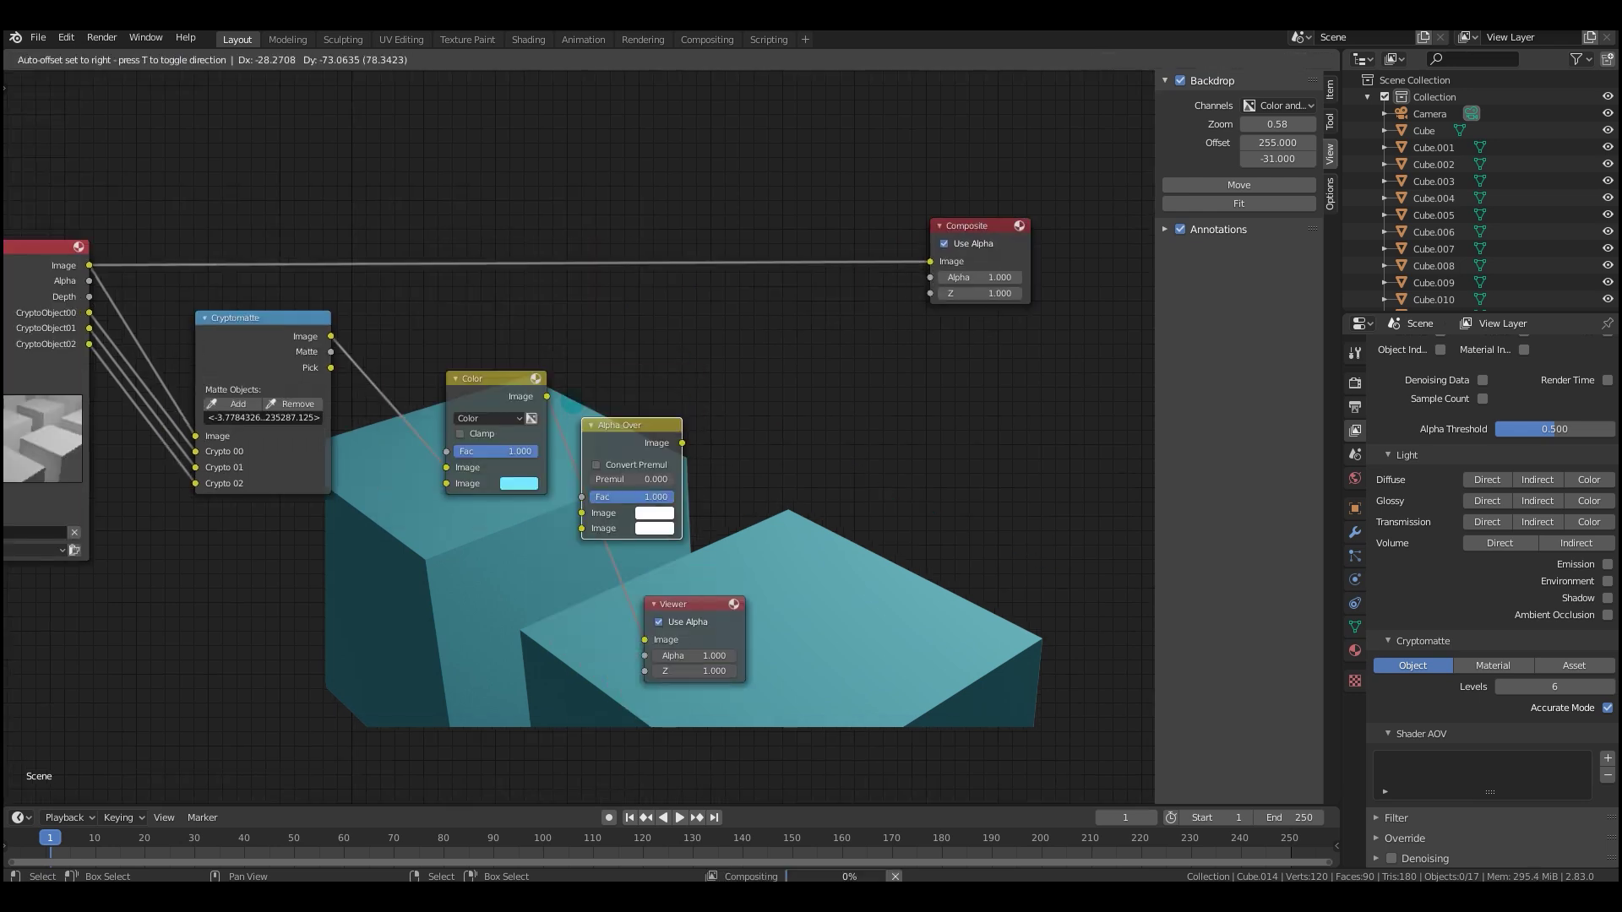
pyautogui.moveTo(697, 395); pyautogui.dragTo(746, 358)
# Connect the Color node to Alpha Over's second Image input and the Render Layers Image output to its first.
pyautogui.moveTo(652, 439); pyautogui.dragTo(651, 454)
pyautogui.moveTo(89, 265); pyautogui.dragTo(653, 439)
pyautogui.scroll(1, 693, 455)
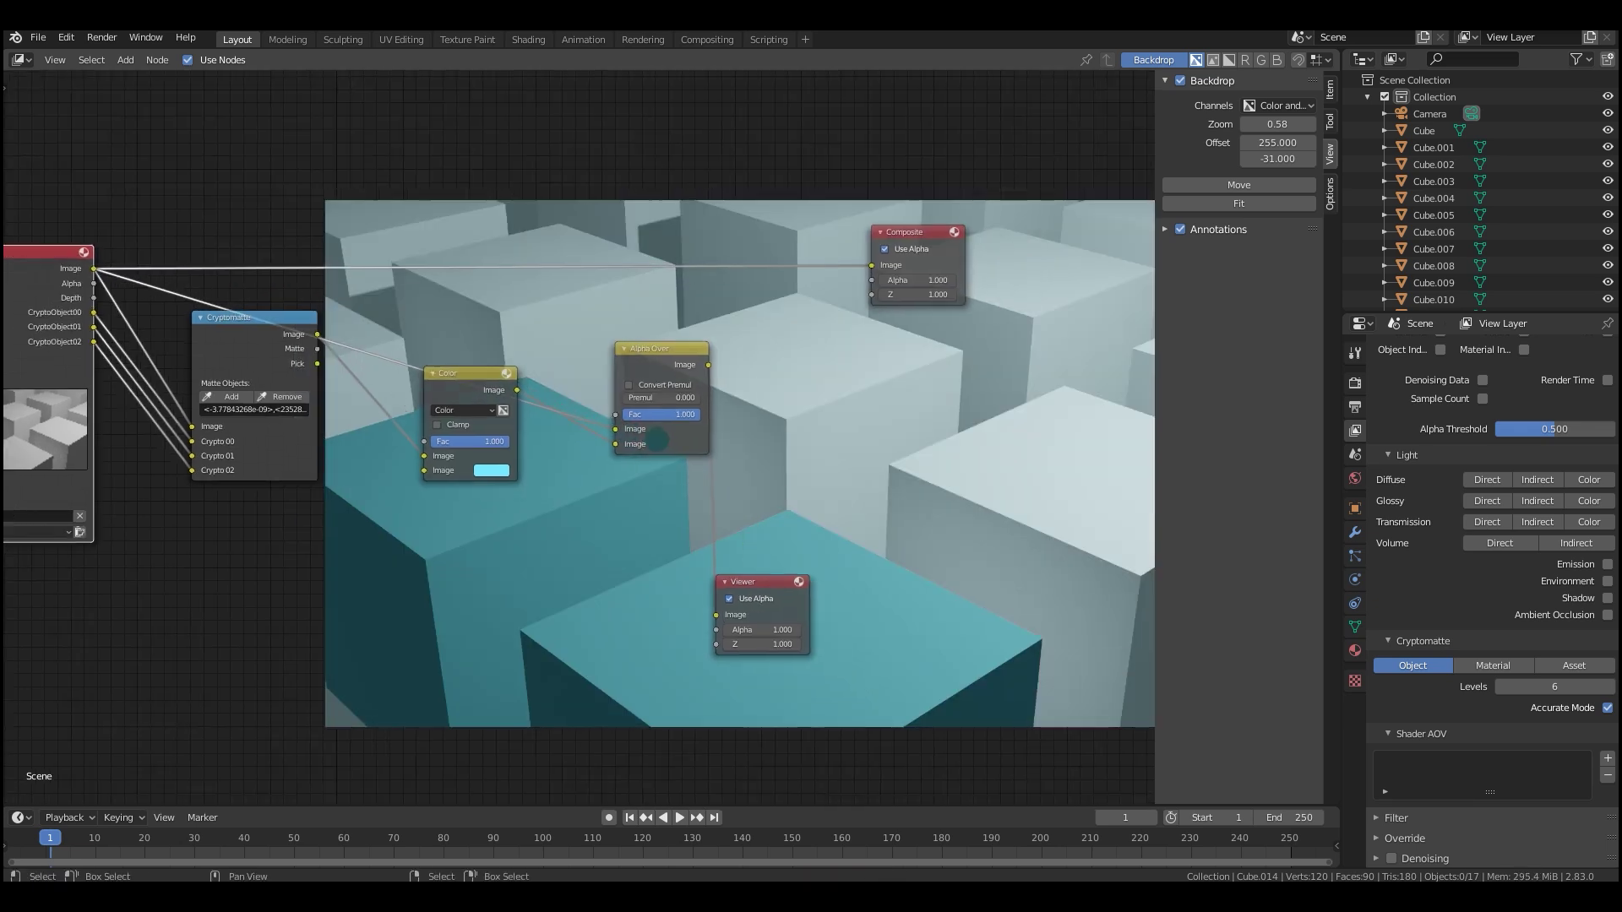
# Enable Convert Premul on the Alpha Over node.
pyautogui.click(642, 371)
pyautogui.moveTo(744, 483); pyautogui.dragTo(606, 431, button='middle')
pyautogui.scroll(-3, 607, 431)
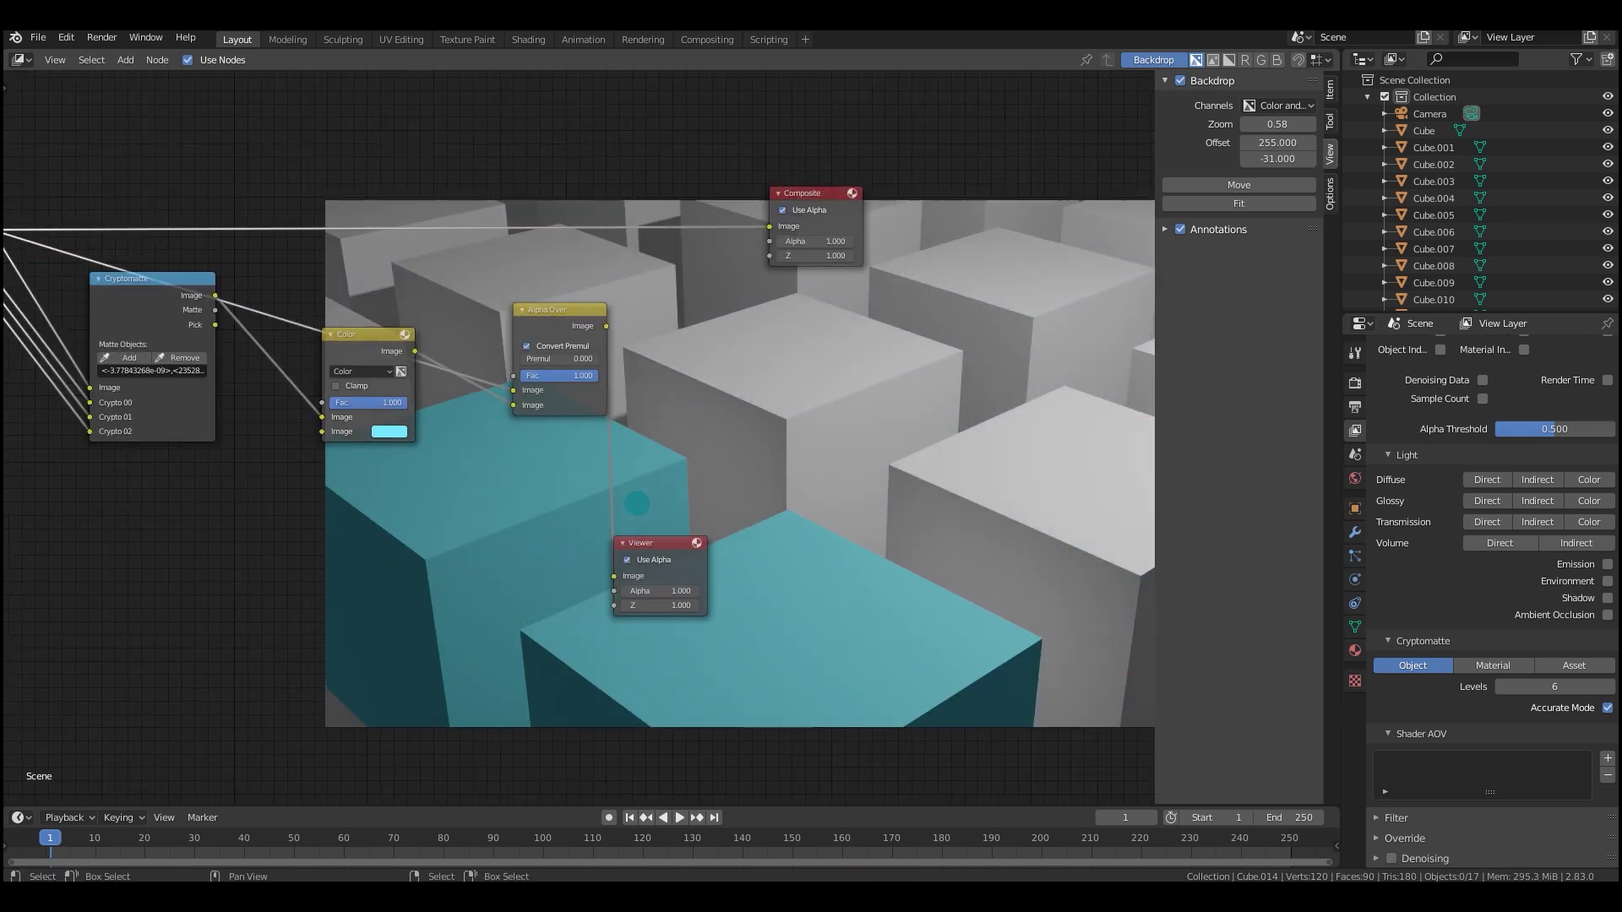
# Remove the front-left cube from the Cryptomatte matte objects using the Pick output, and preview the Alpha Over result.
pyautogui.scroll(2, 574, 422)
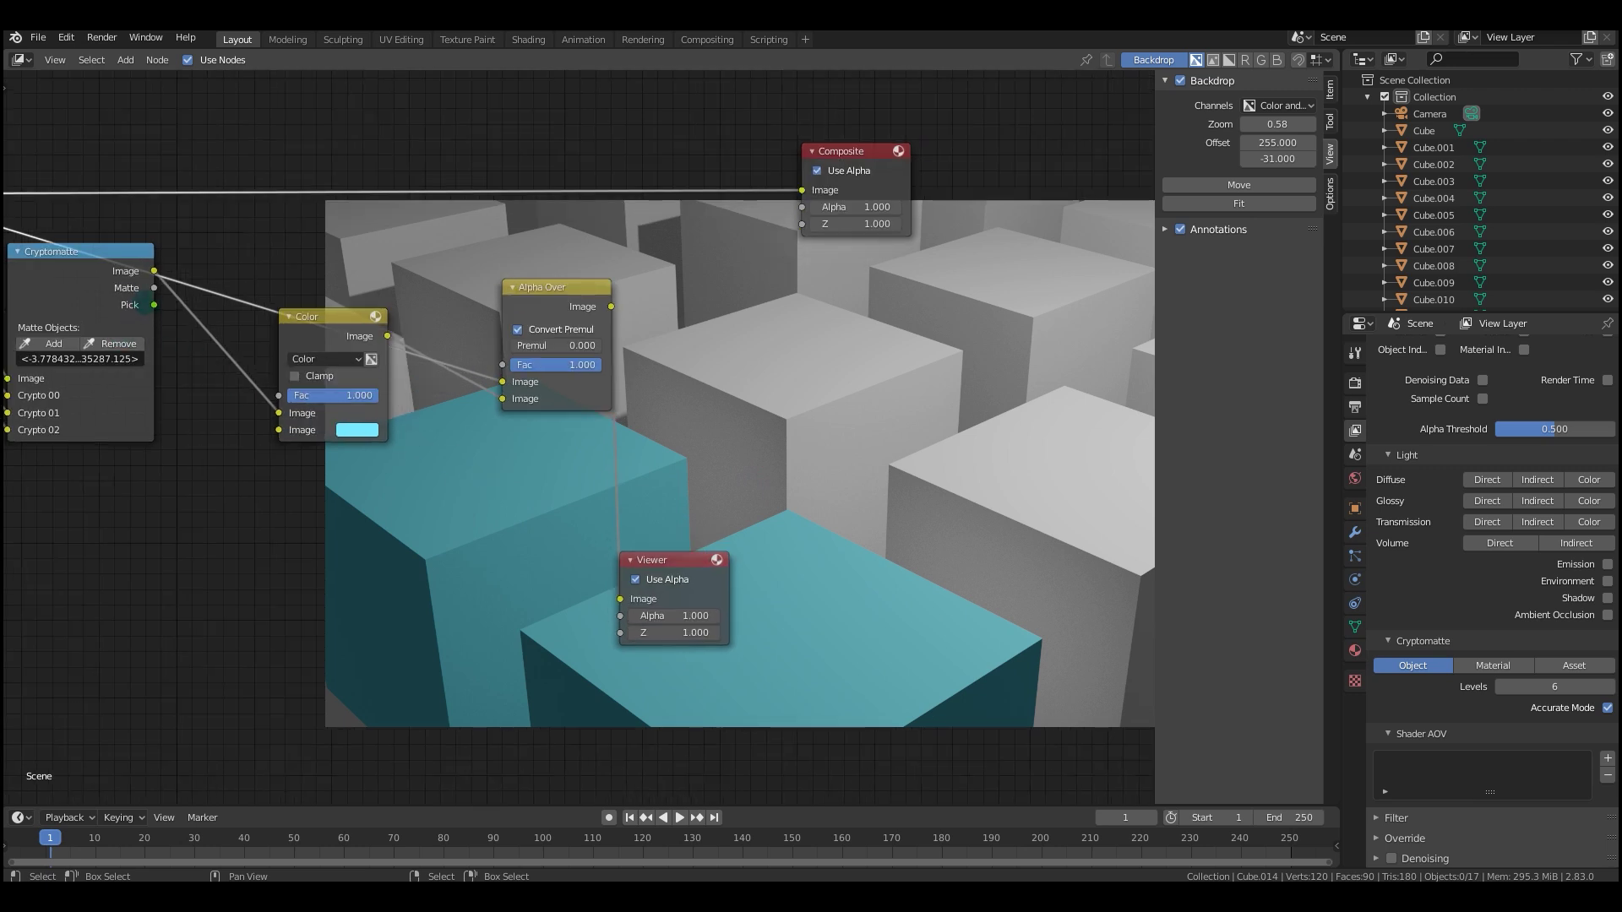
pyautogui.keyDown('ctrl'); pyautogui.keyDown('shift'); pyautogui.click(108, 290); pyautogui.keyUp('shift'); pyautogui.keyUp('ctrl')
pyautogui.keyDown('ctrl'); pyautogui.keyDown('shift'); pyautogui.click(108, 290); pyautogui.keyUp('shift'); pyautogui.keyUp('ctrl')
pyautogui.keyDown('ctrl'); pyautogui.keyDown('shift'); pyautogui.click(108, 290); pyautogui.keyUp('shift'); pyautogui.keyUp('ctrl')
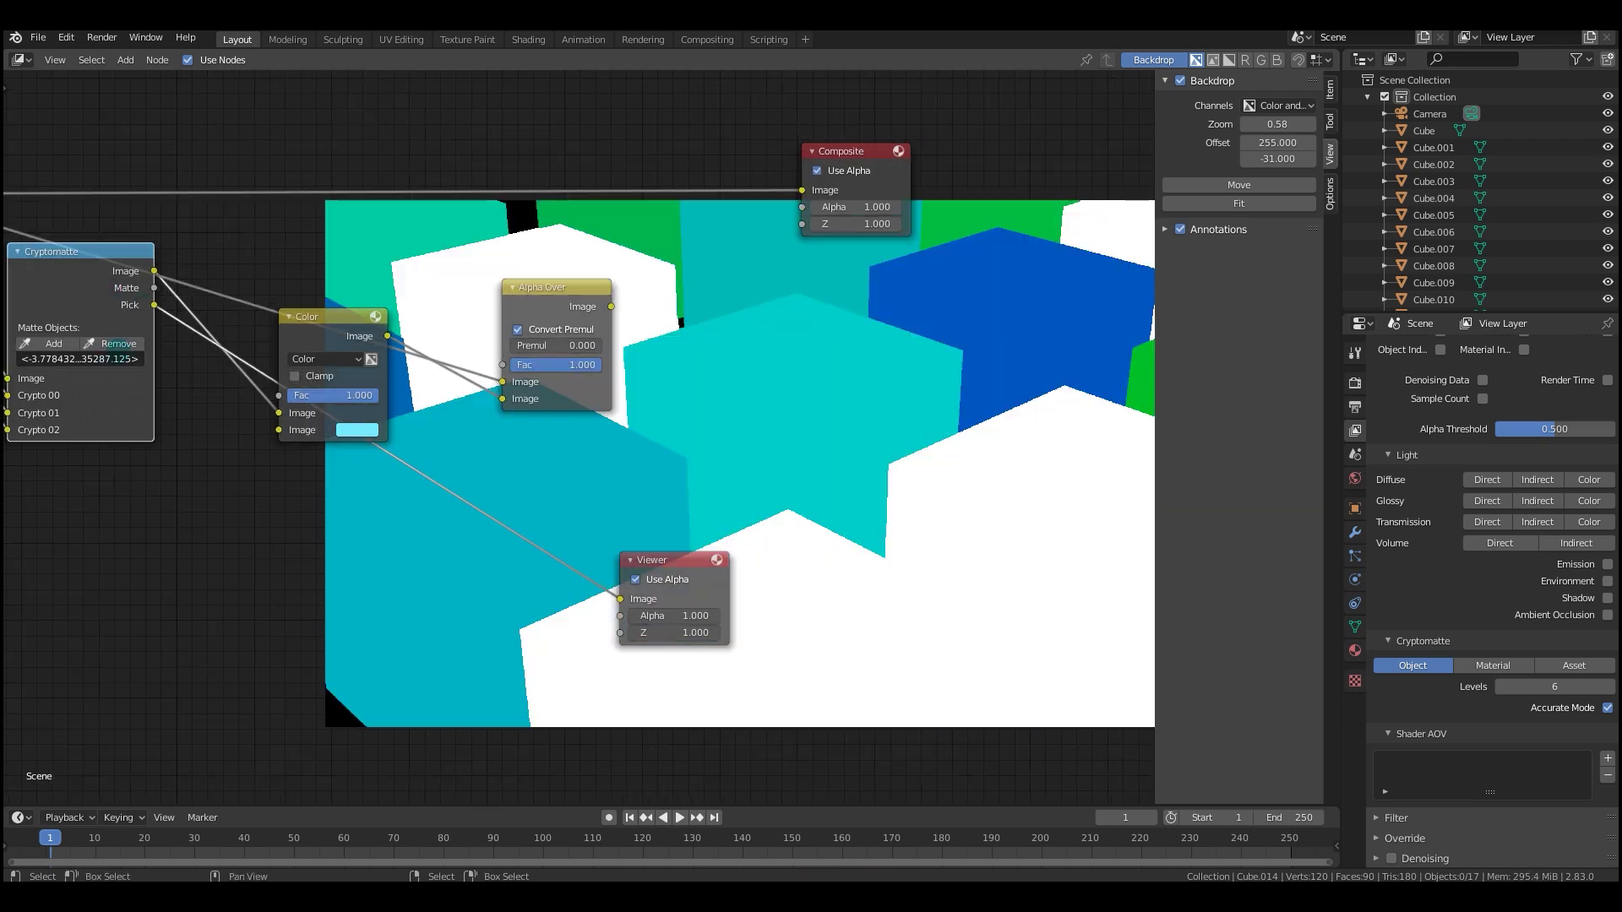
pyautogui.click(439, 511)
pyautogui.keyDown('ctrl'); pyautogui.keyDown('shift'); pyautogui.click(546, 299); pyautogui.keyUp('shift'); pyautogui.keyUp('ctrl')
# Add more cubes to the Cryptomatte matte objects from the Pick output, and preview the Alpha Over node again.
pyautogui.keyDown('ctrl'); pyautogui.keyDown('shift'); pyautogui.click(87, 288); pyautogui.keyUp('shift'); pyautogui.keyUp('ctrl')
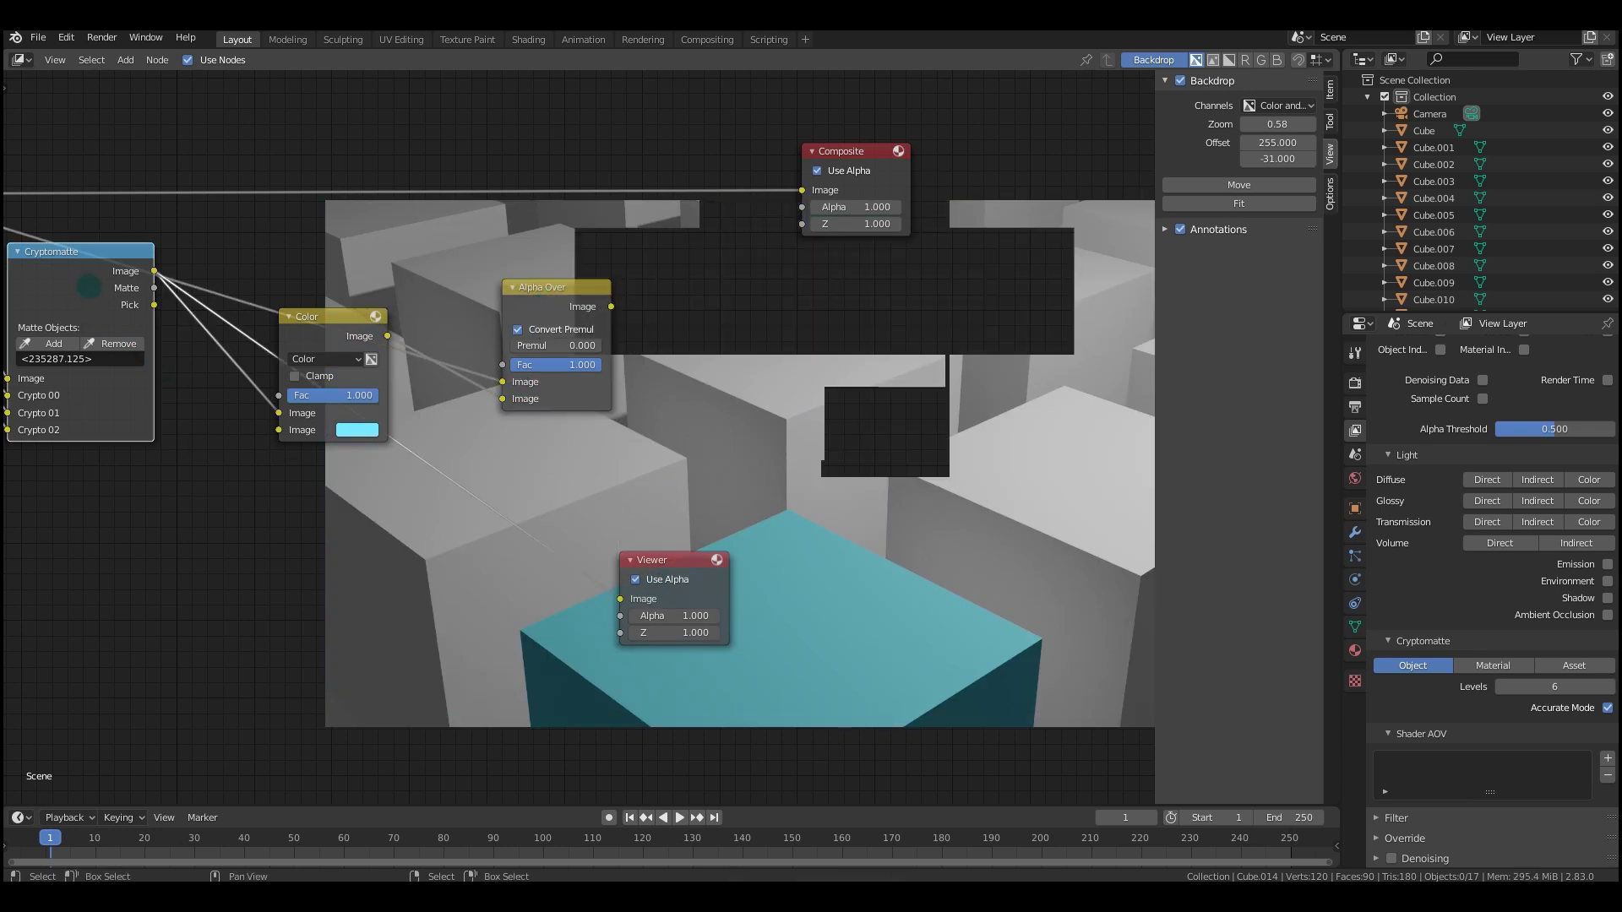
pyautogui.keyDown('ctrl'); pyautogui.keyDown('shift'); pyautogui.click(87, 287); pyautogui.keyUp('shift'); pyautogui.keyUp('ctrl')
pyautogui.keyDown('ctrl'); pyautogui.keyDown('shift'); pyautogui.click(87, 287); pyautogui.keyUp('shift'); pyautogui.keyUp('ctrl')
pyautogui.click(53, 343)
pyautogui.click(506, 524)
pyautogui.click(53, 343)
pyautogui.click(760, 422)
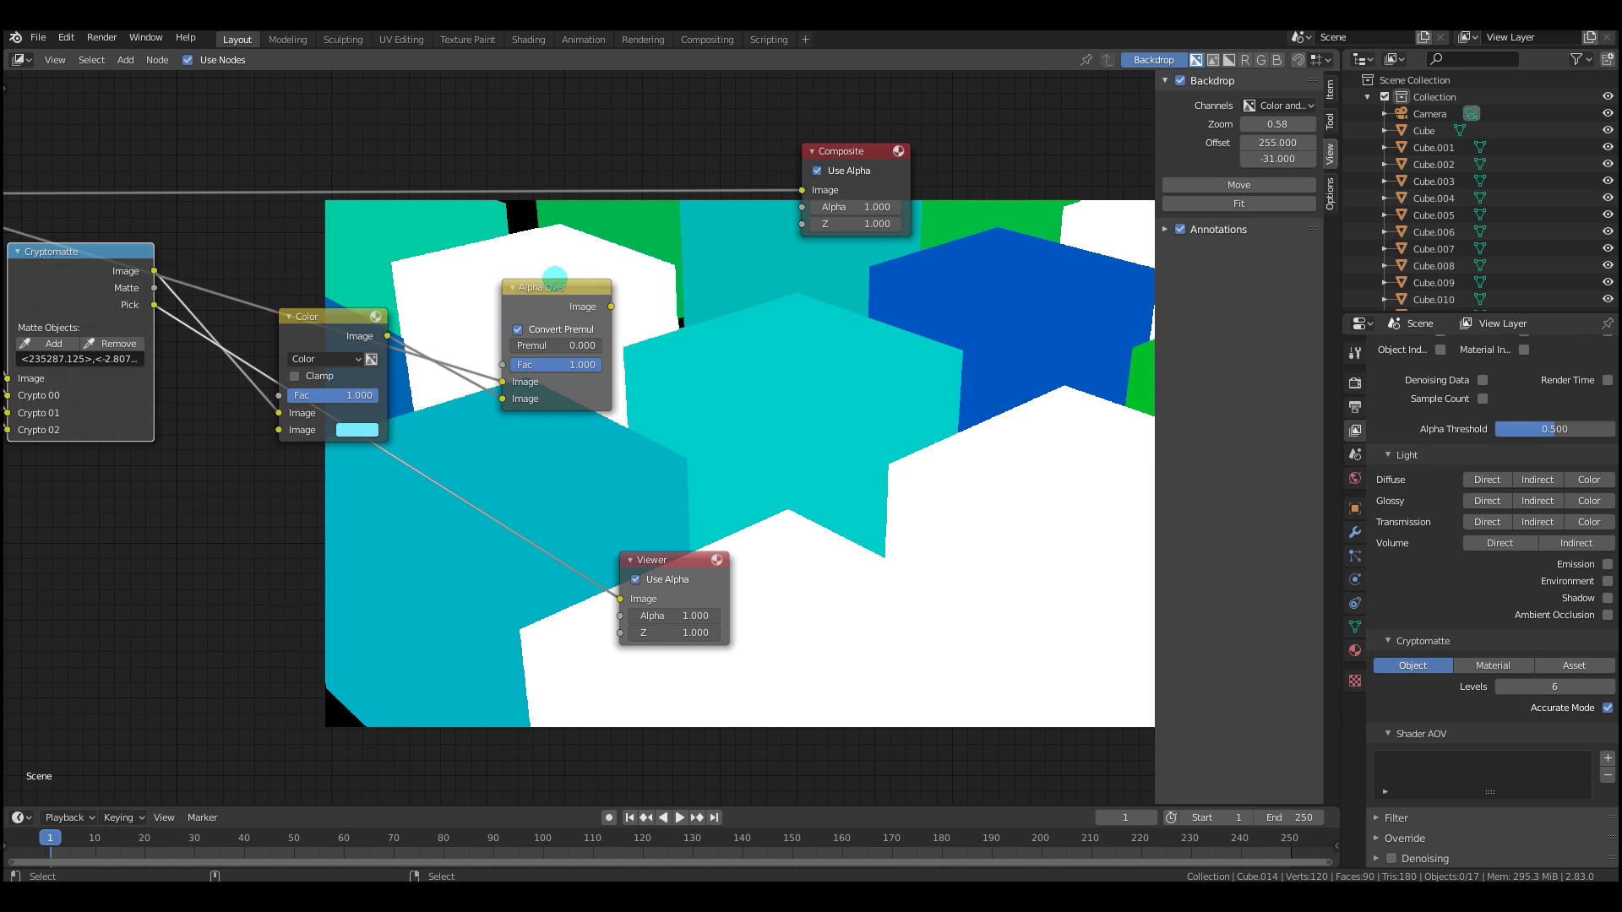
pyautogui.keyDown('ctrl'); pyautogui.keyDown('shift'); pyautogui.click(555, 282); pyautogui.keyUp('shift'); pyautogui.keyUp('ctrl')
# Move the Viewer node up beside the Alpha Over node.
pyautogui.moveTo(946, 449); pyautogui.dragTo(844, 468, button='middle')
pyautogui.scroll(-2, 844, 468)
pyautogui.moveTo(844, 468); pyautogui.dragTo(805, 453, button='middle')
pyautogui.moveTo(559, 530); pyautogui.dragTo(669, 378)
pyautogui.moveTo(757, 494); pyautogui.dragTo(721, 522, button='middle')
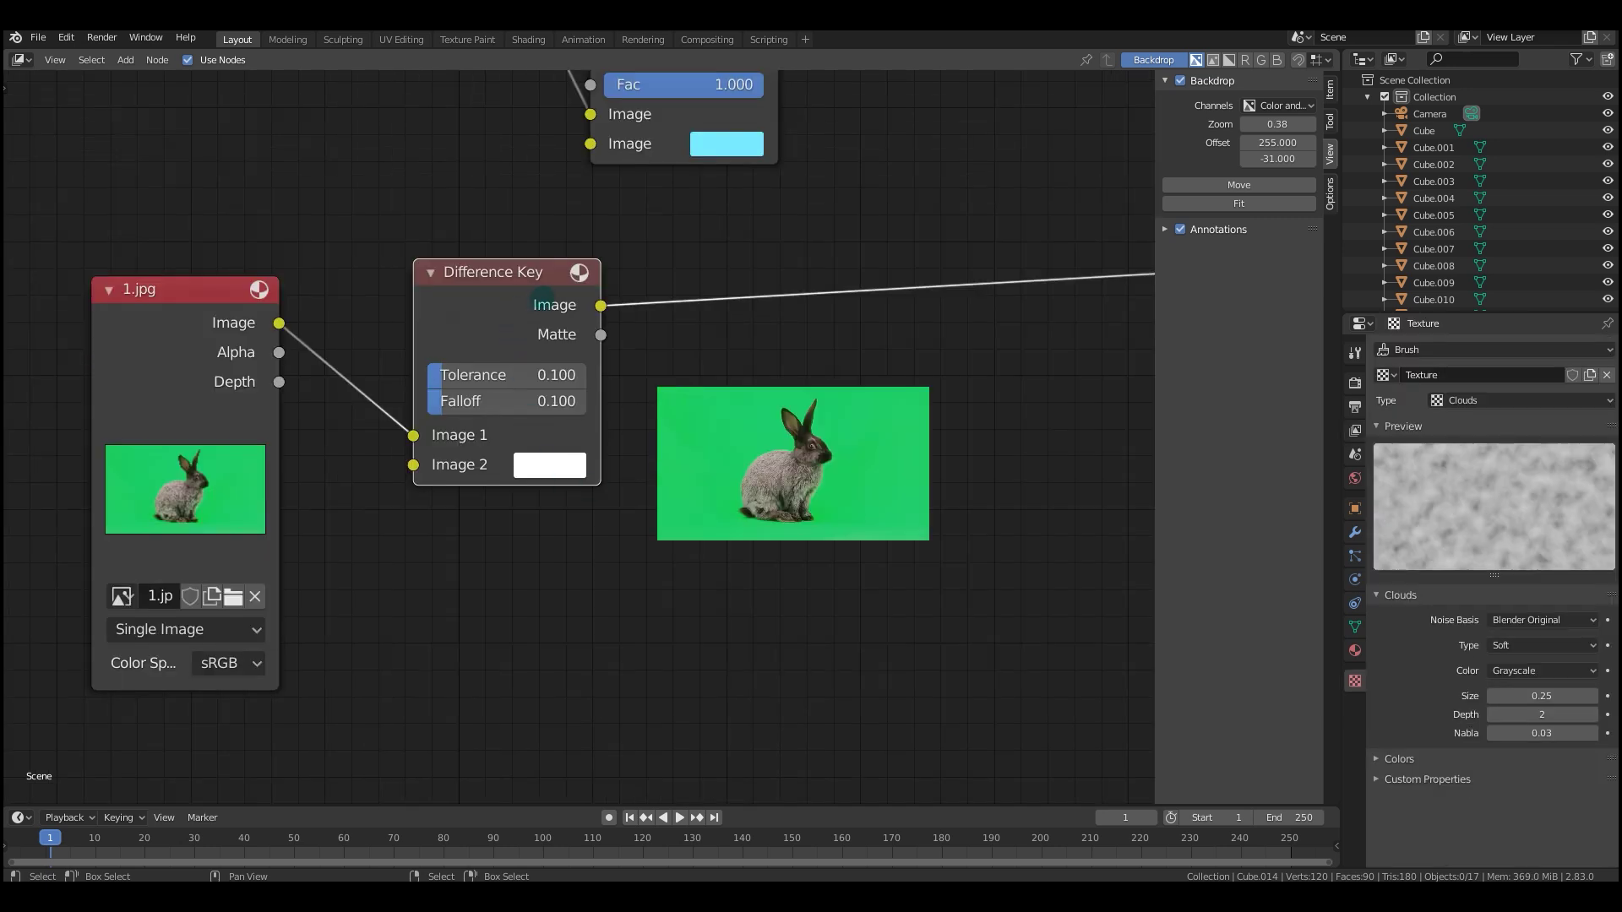
# Move the Difference Key node slightly farther from the 1.jpg image node.
pyautogui.moveTo(544, 299); pyautogui.dragTo(620, 250)
pyautogui.moveTo(512, 342); pyautogui.dragTo(498, 397)
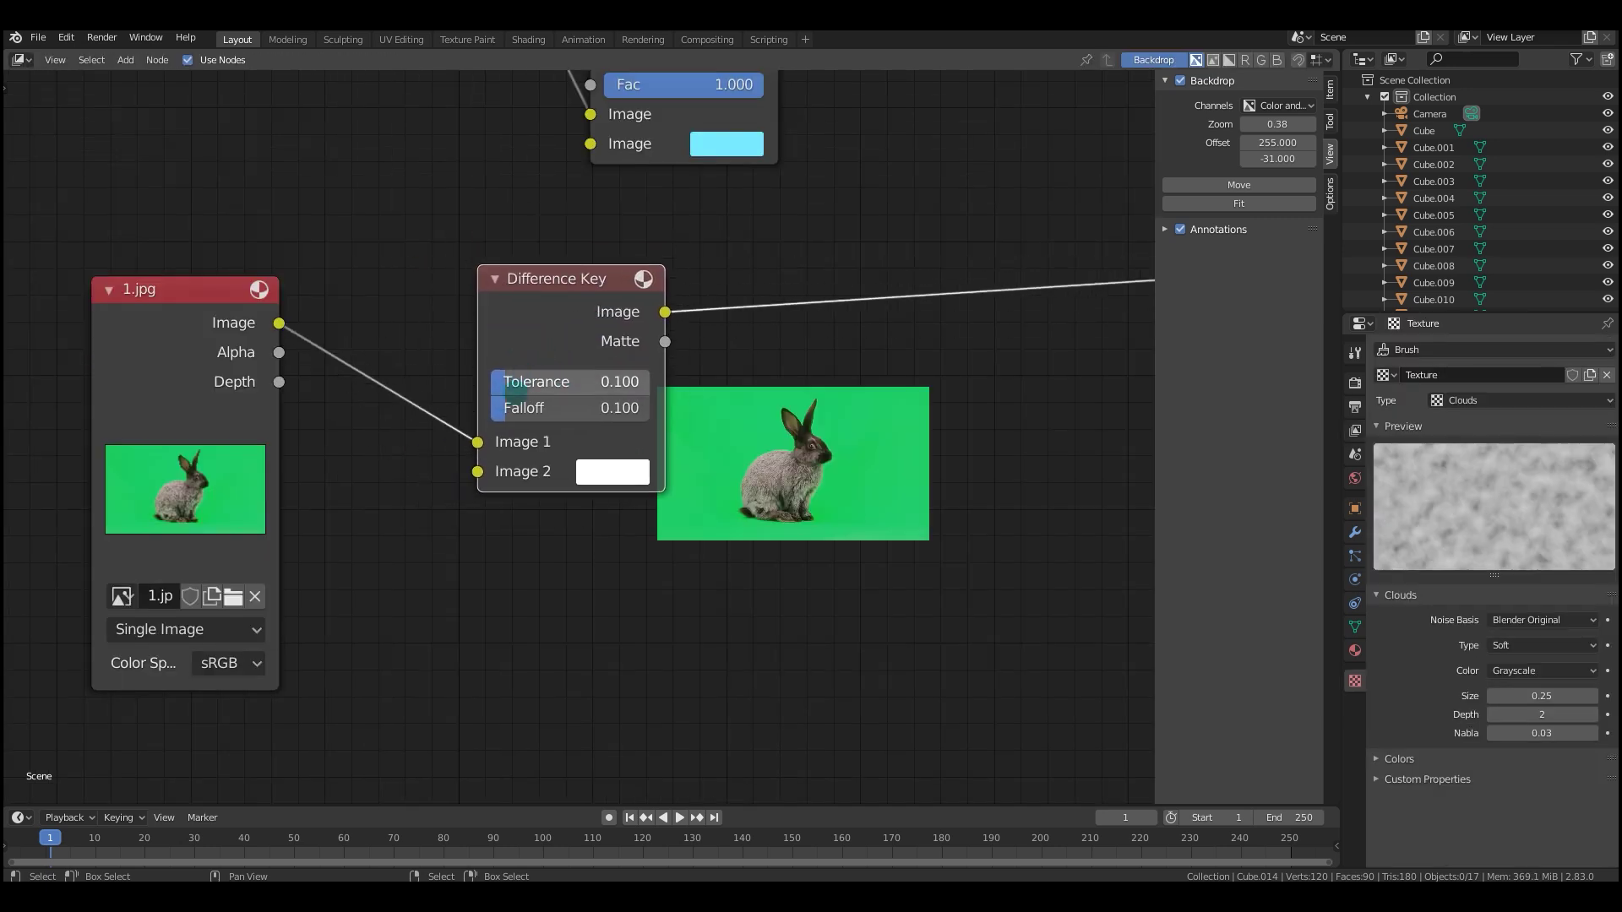
pyautogui.click(465, 490)
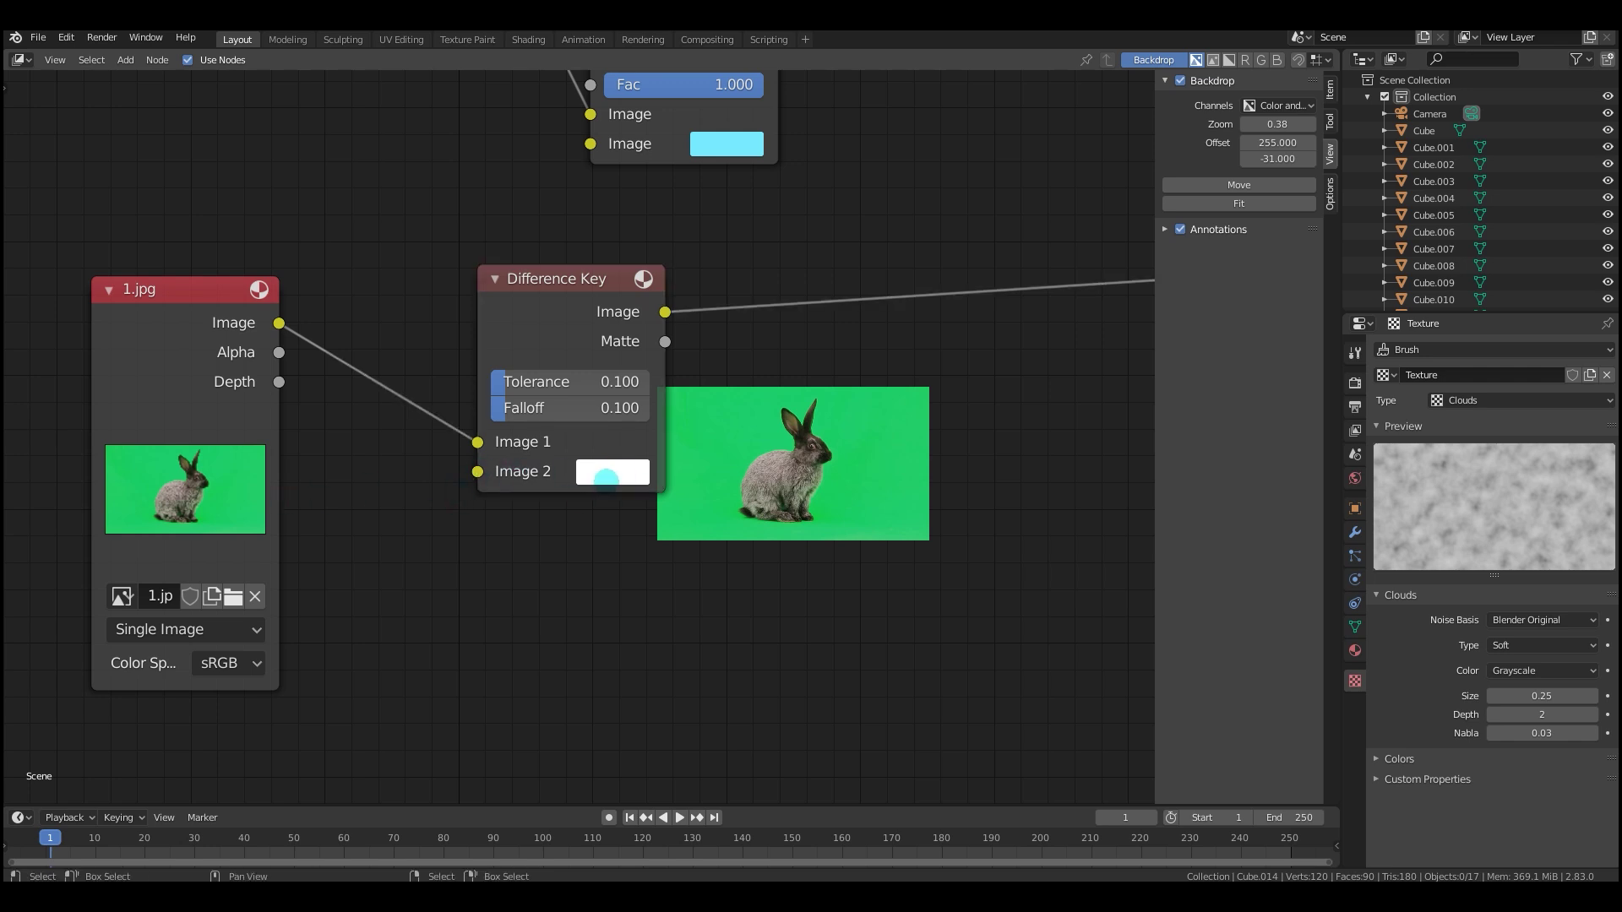
# Sample the green background of the rabbit image as the Difference Key node's Image 2 color.
pyautogui.scroll(1, 579, 435)
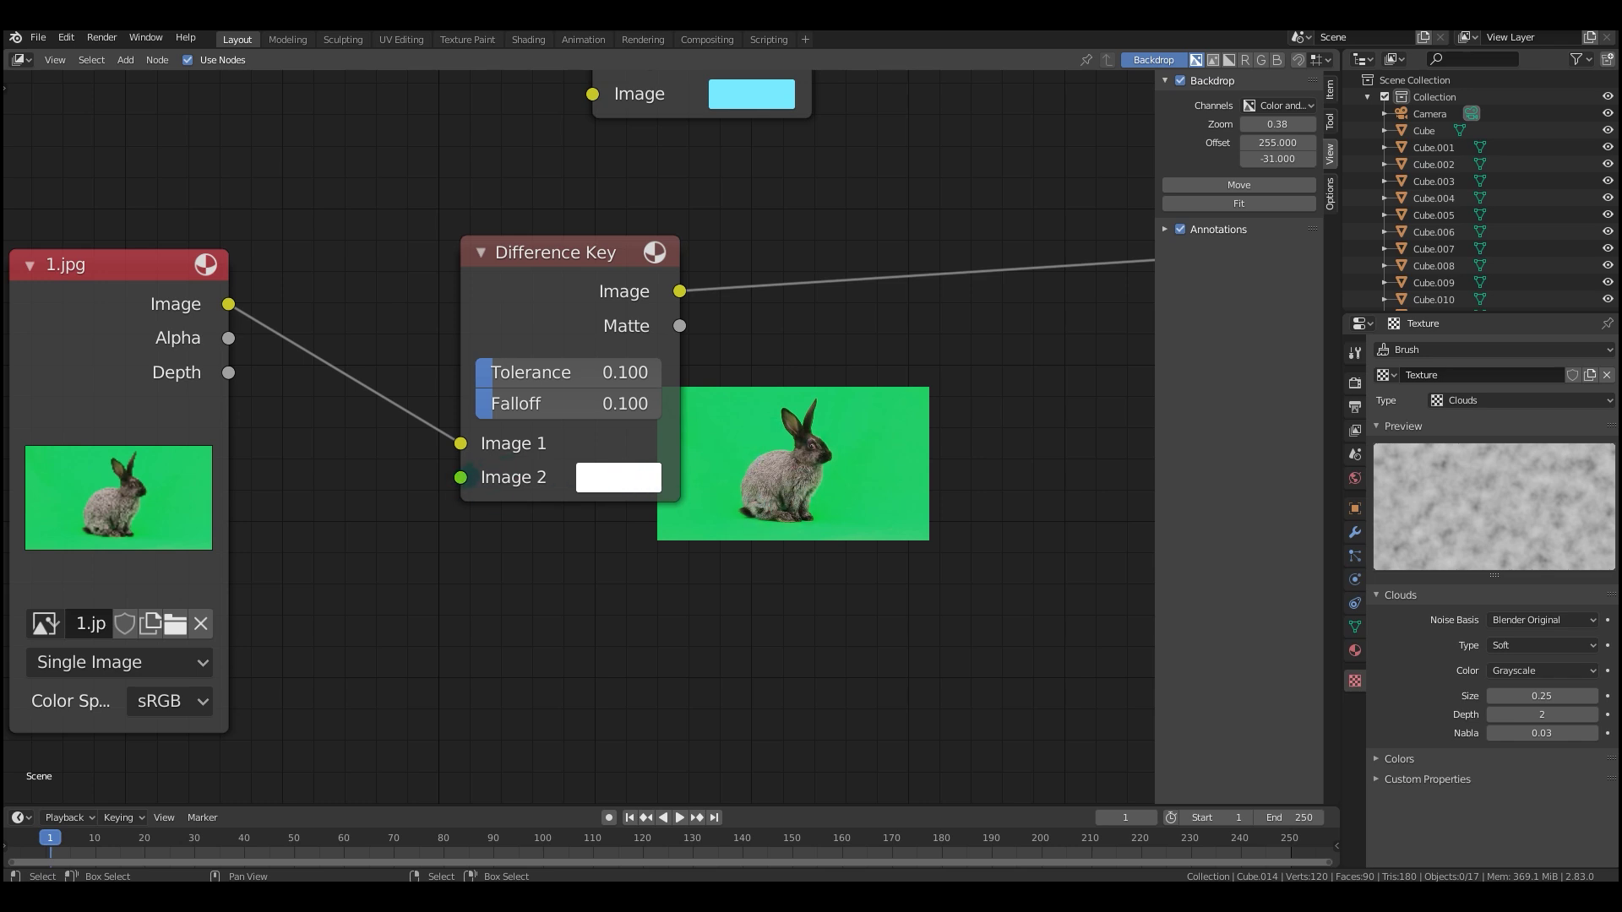
pyautogui.press('e')
pyautogui.click(714, 411)
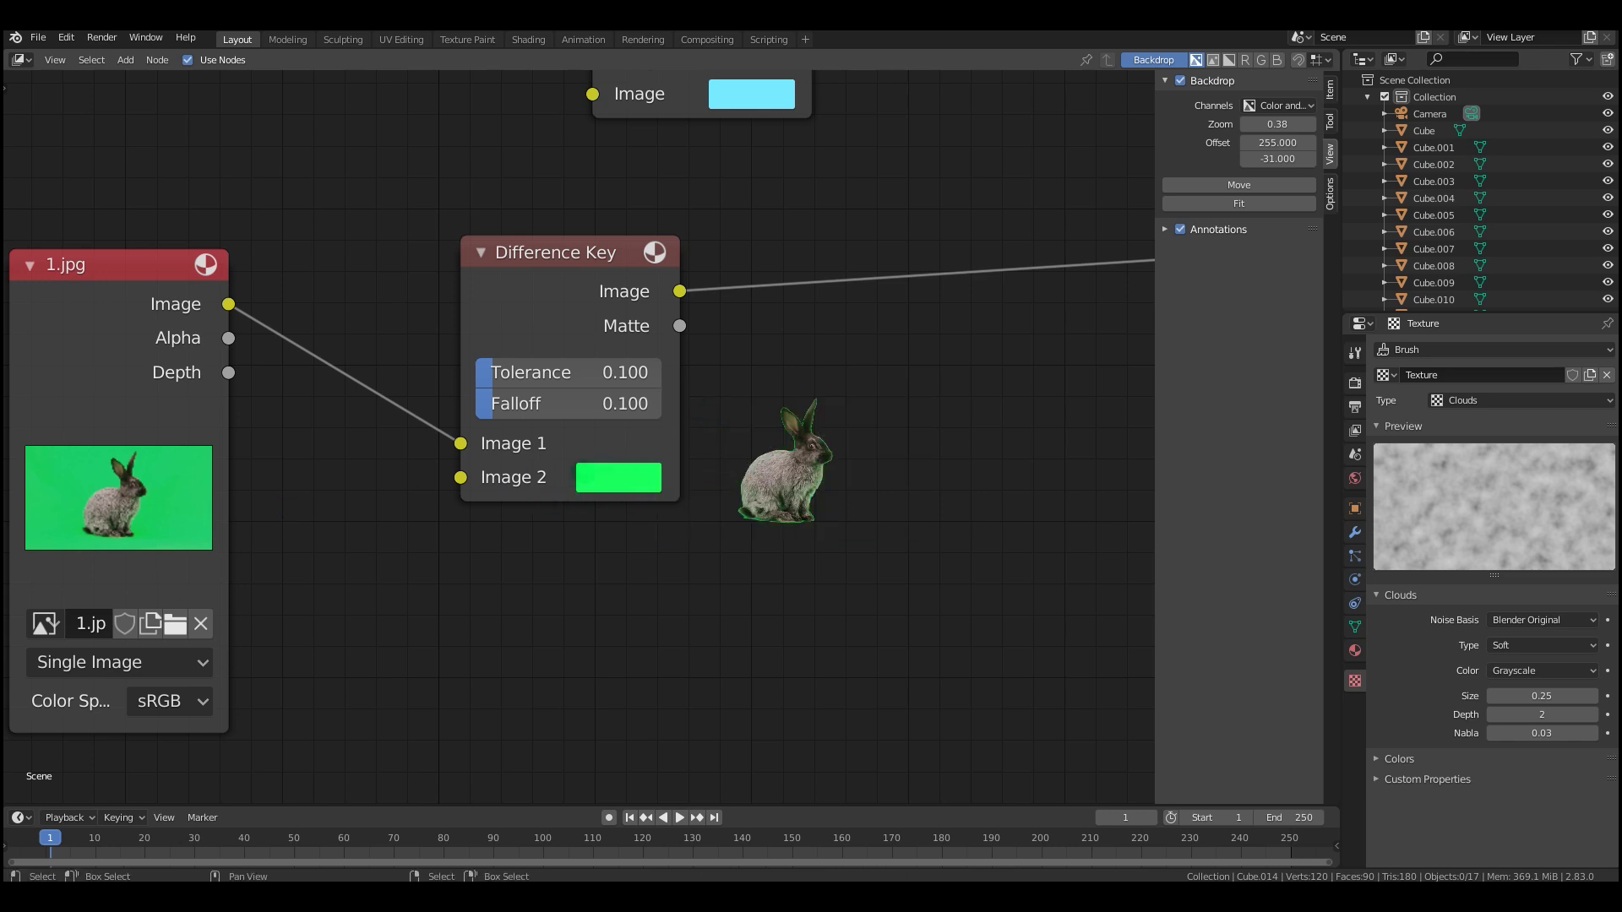
# Reposition the Color Spill node after the Difference Key node, next to the rabbit preview.
pyautogui.scroll(2, 510, 507)
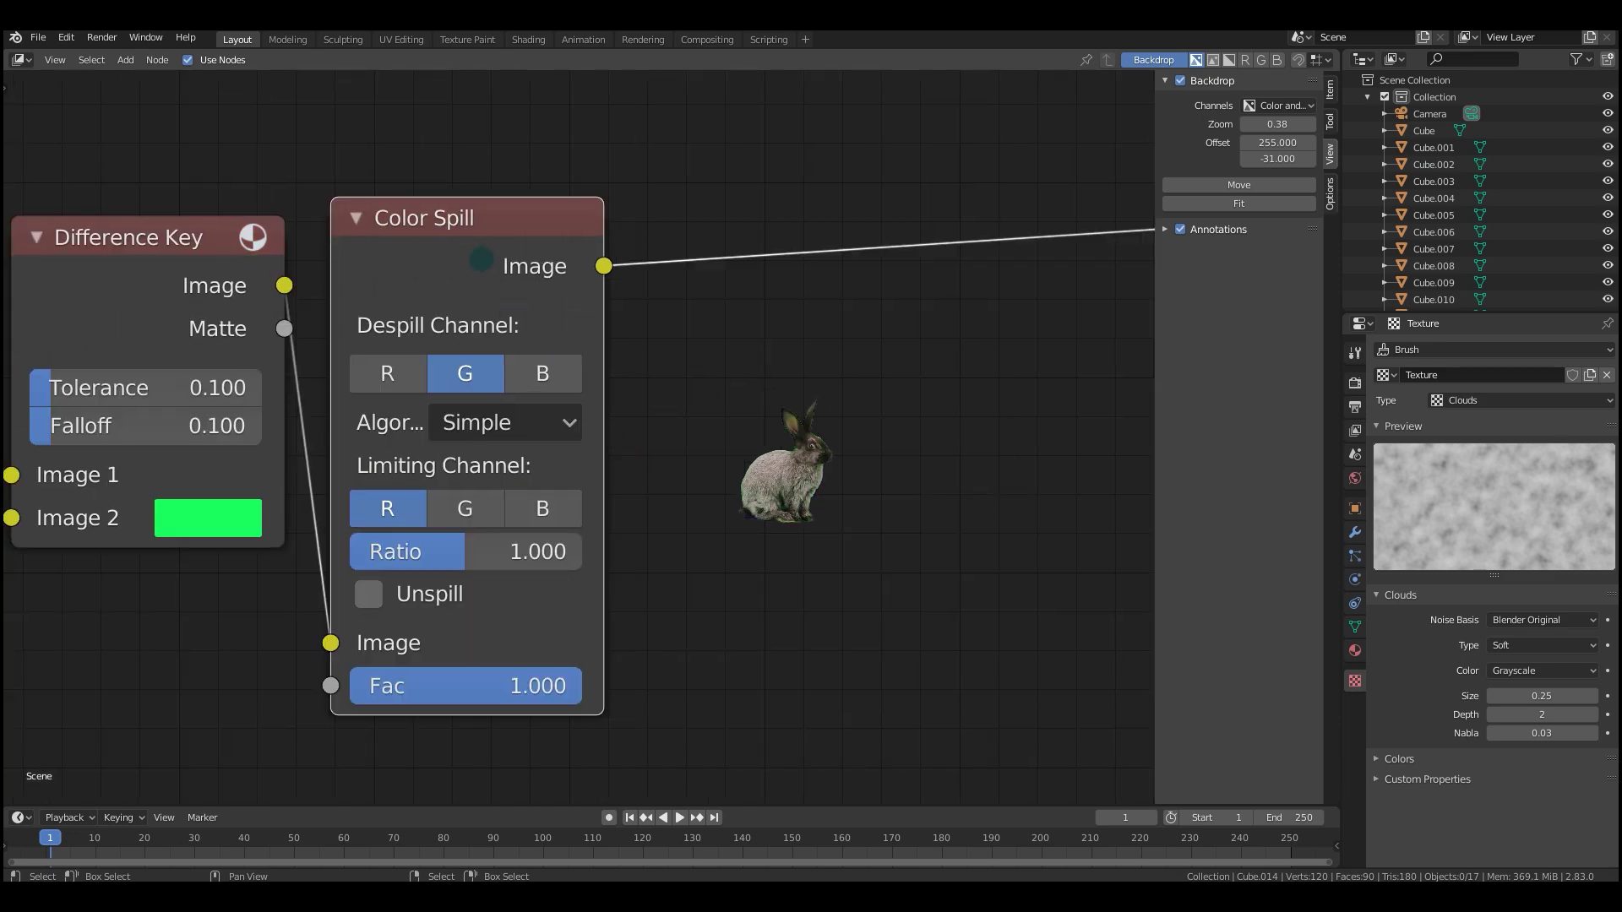
pyautogui.press('g')
pyautogui.click(667, 426)
pyautogui.scroll(-6, 714, 471)
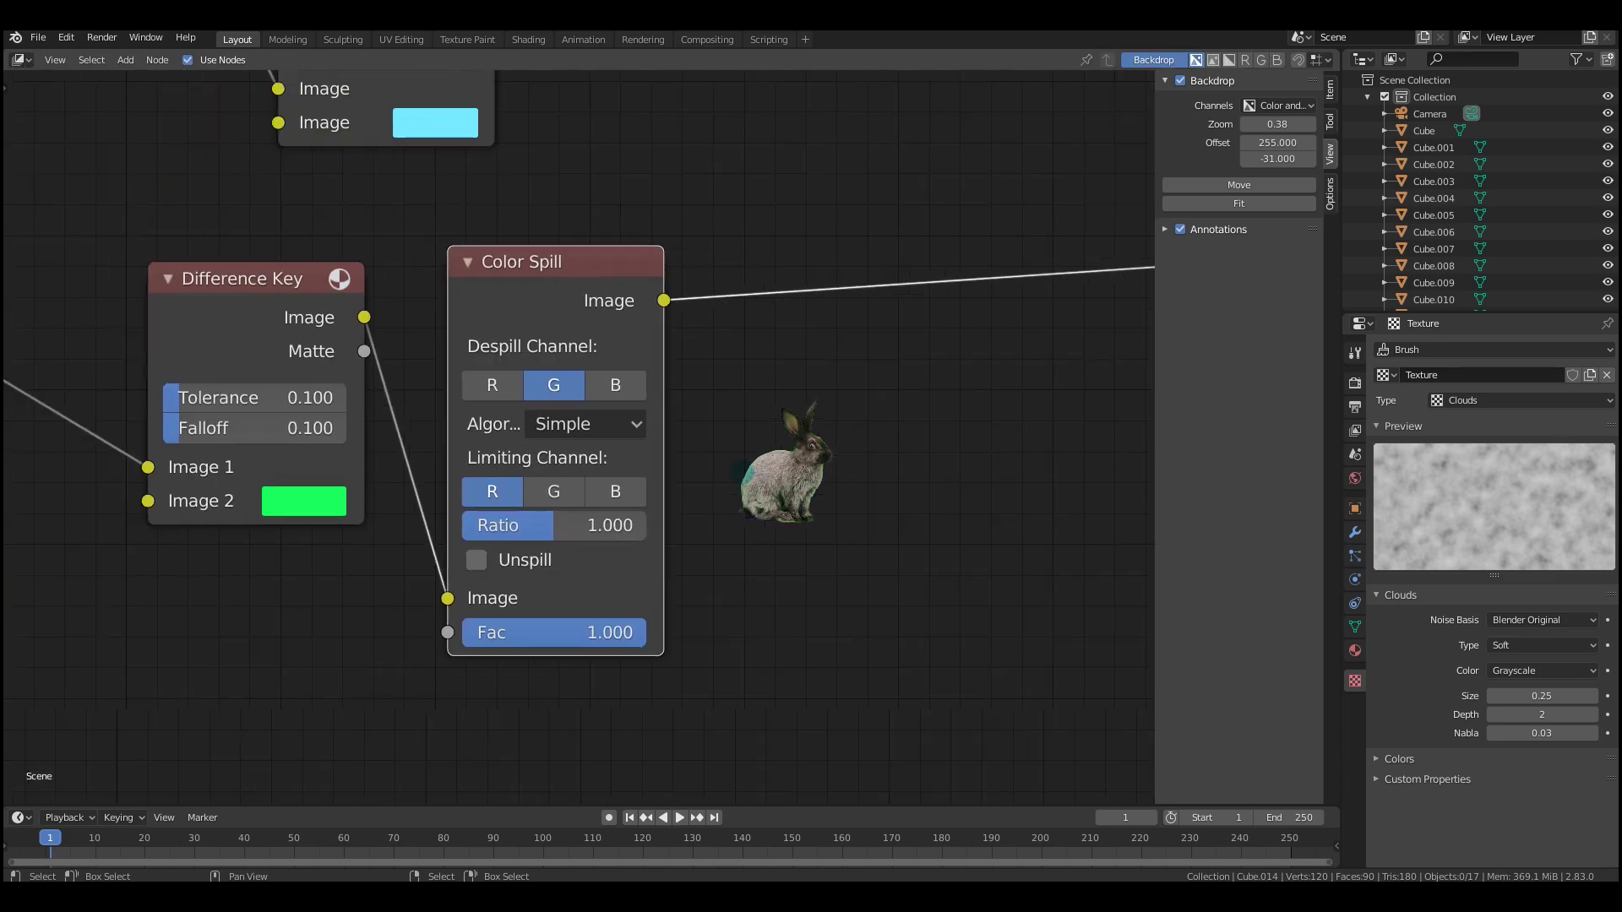
pyautogui.scroll(1, 723, 500)
pyautogui.moveTo(767, 486); pyautogui.dragTo(750, 511, button='middle')
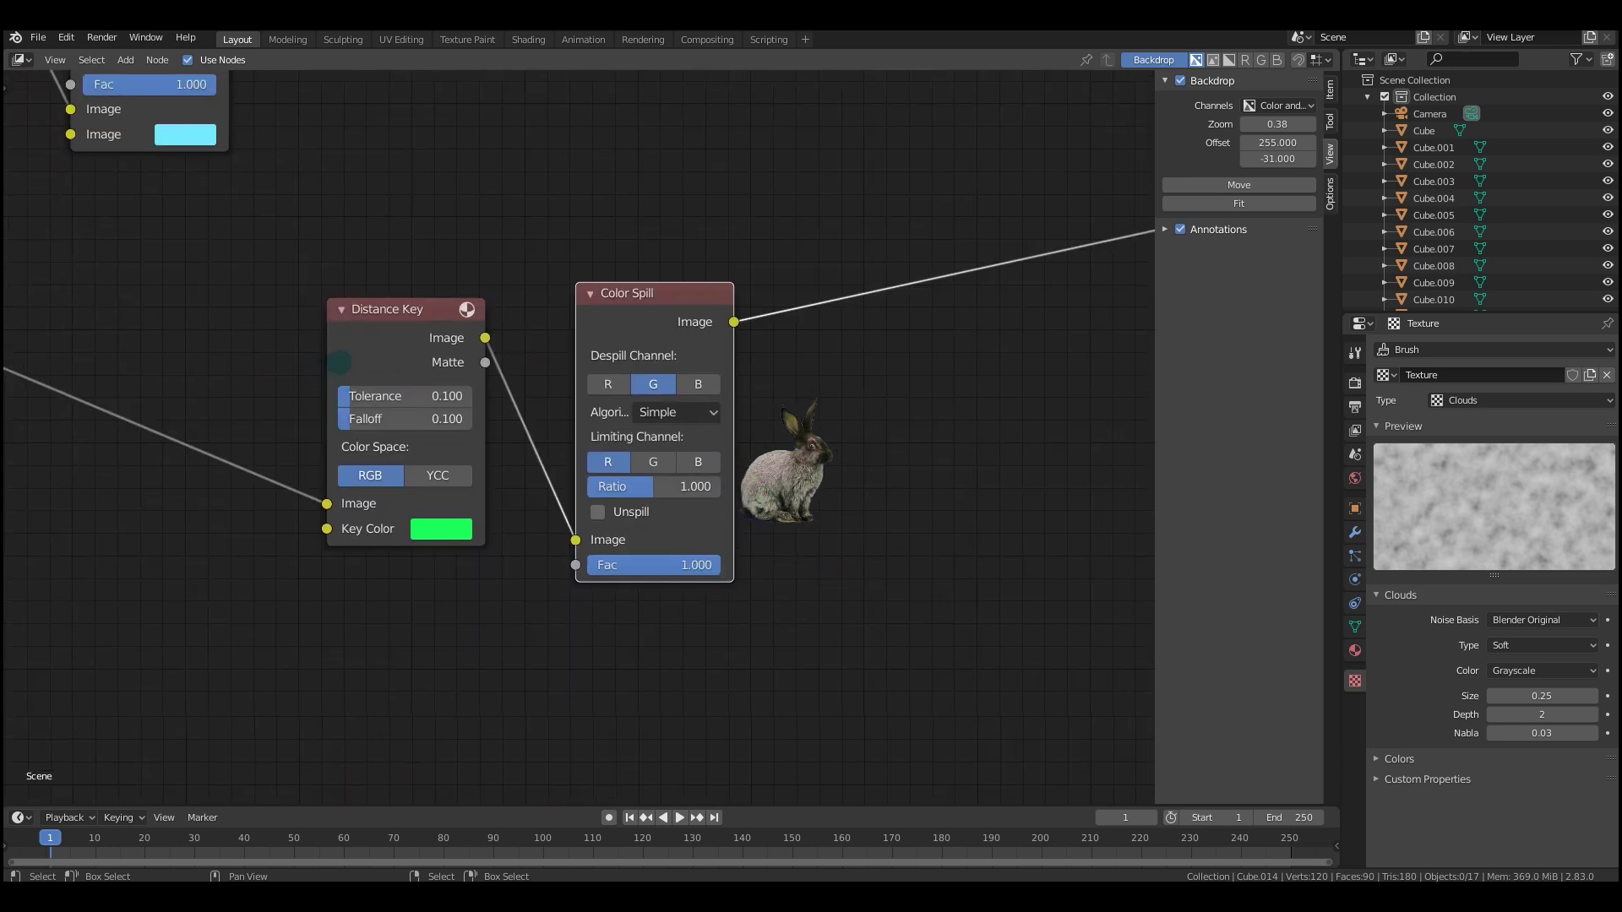
# Reposition the Distance Key node ahead of the Color Spill node.
pyautogui.press('g')
pyautogui.click(368, 350)
pyautogui.moveTo(412, 383)
pyautogui.mouseDown(button='middle')
pyautogui.moveTo(453, 375)
pyautogui.moveTo(412, 392)
pyautogui.mouseUp(button='middle')
pyautogui.press('g')
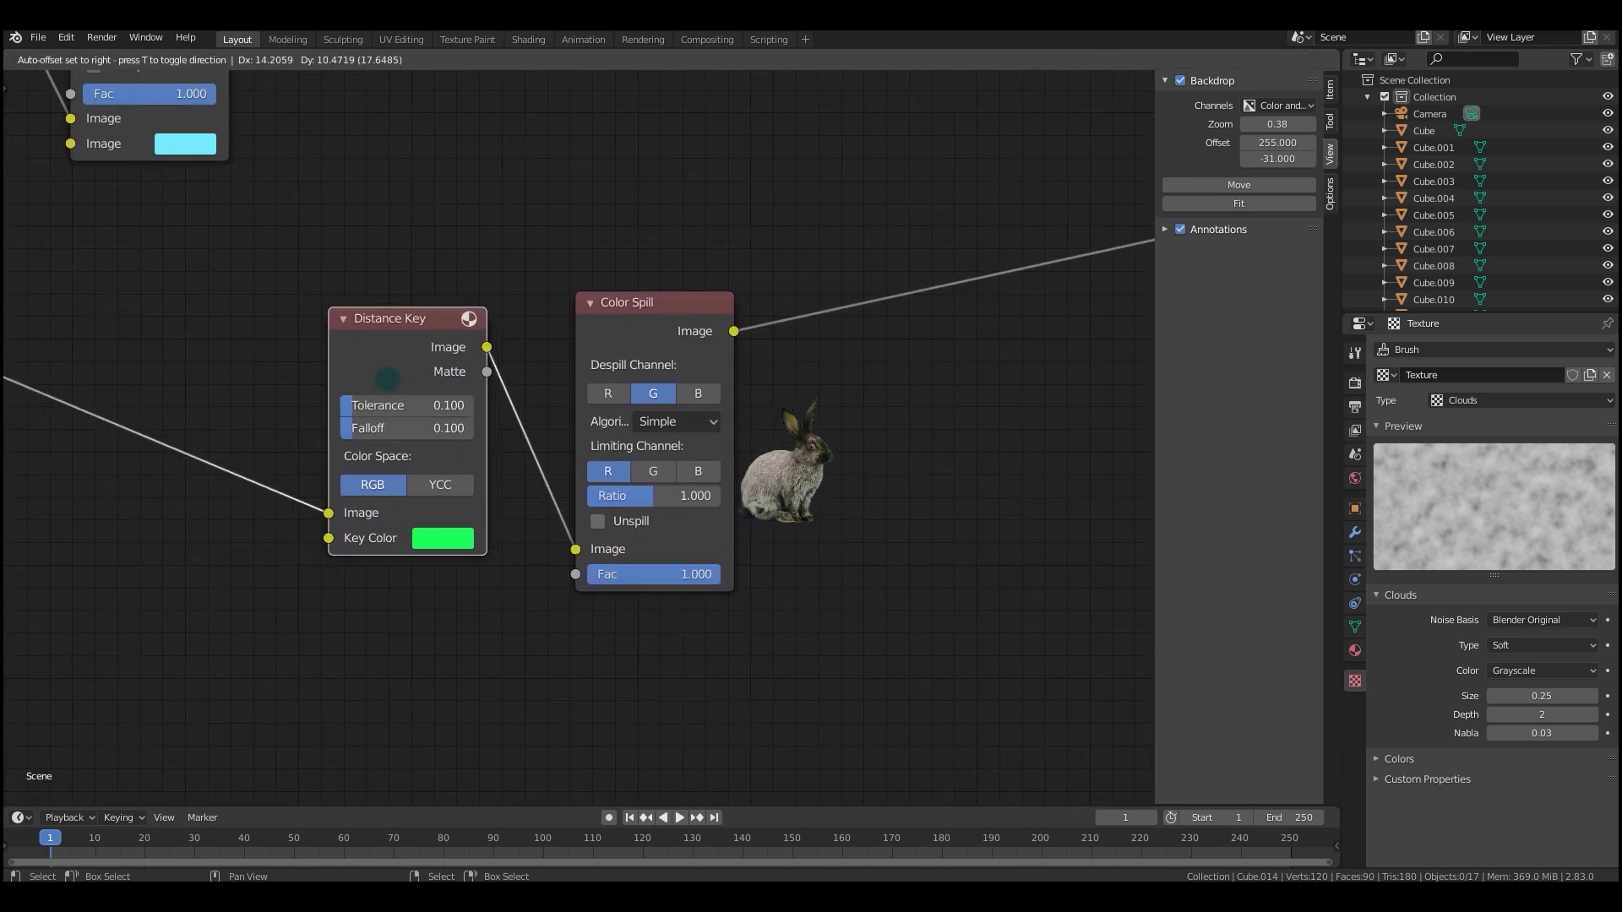
pyautogui.click(400, 400)
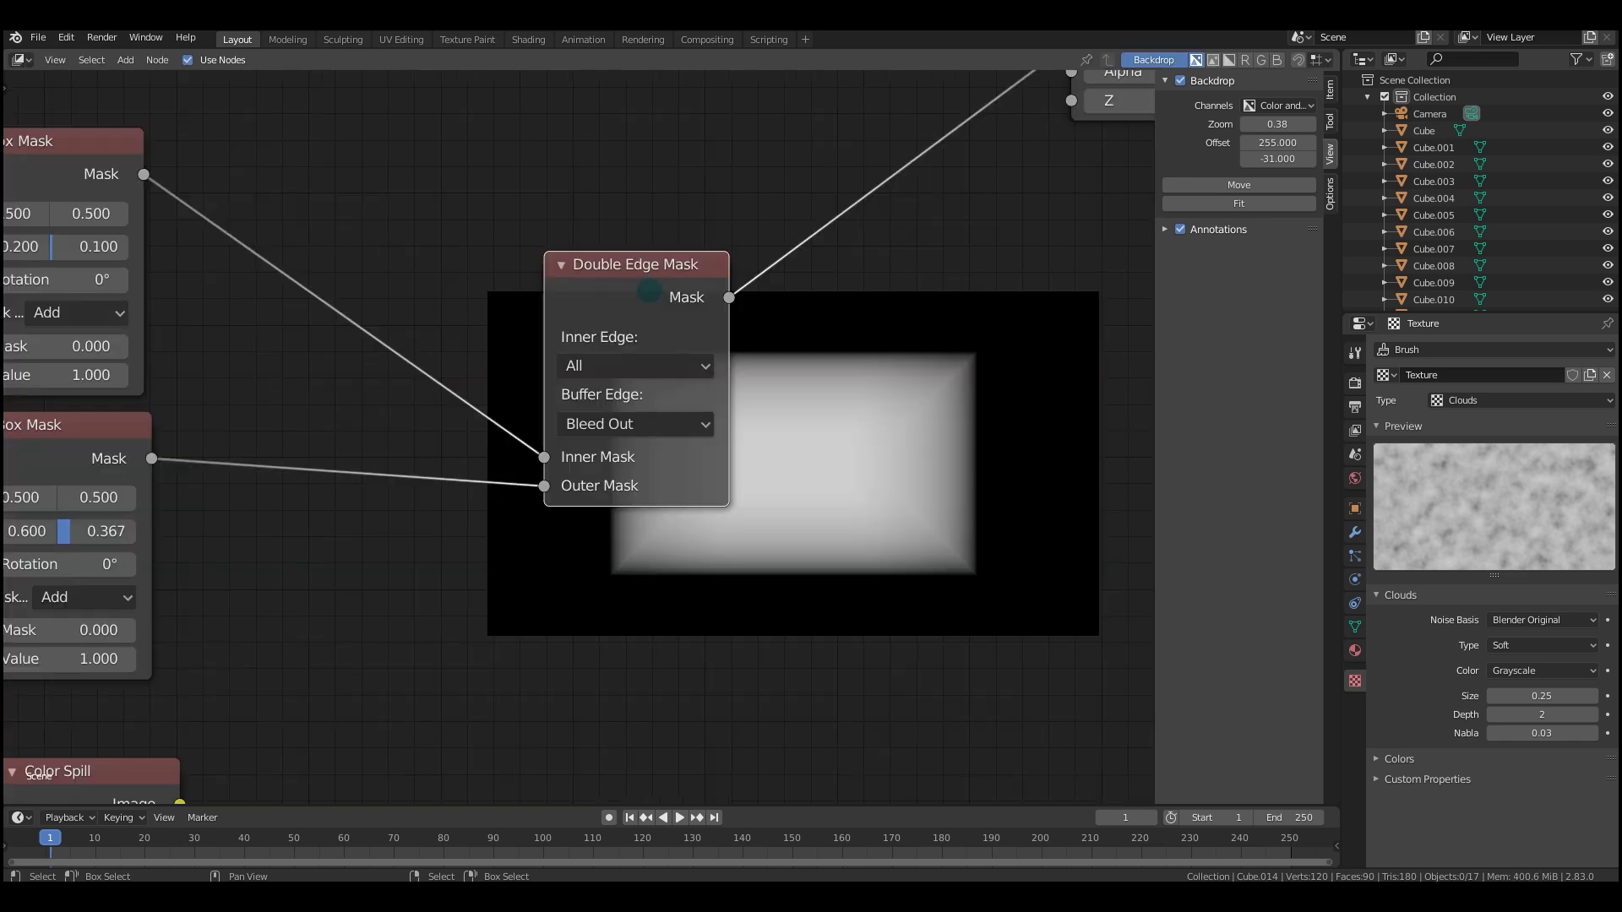
# Rearrange the Double Edge Mask node and the two Box Mask nodes feeding its inner and outer masks.
pyautogui.press('g')
pyautogui.click(646, 403)
pyautogui.moveTo(646, 404); pyautogui.dragTo(765, 395, button='middle')
pyautogui.scroll(-1, 705, 423)
pyautogui.moveTo(291, 317); pyautogui.dragTo(304, 312)
pyautogui.moveTo(264, 425); pyautogui.dragTo(281, 430)
pyautogui.moveTo(915, 456); pyautogui.dragTo(691, 465, button='middle')
pyautogui.moveTo(818, 411); pyautogui.dragTo(712, 440, button='middle')
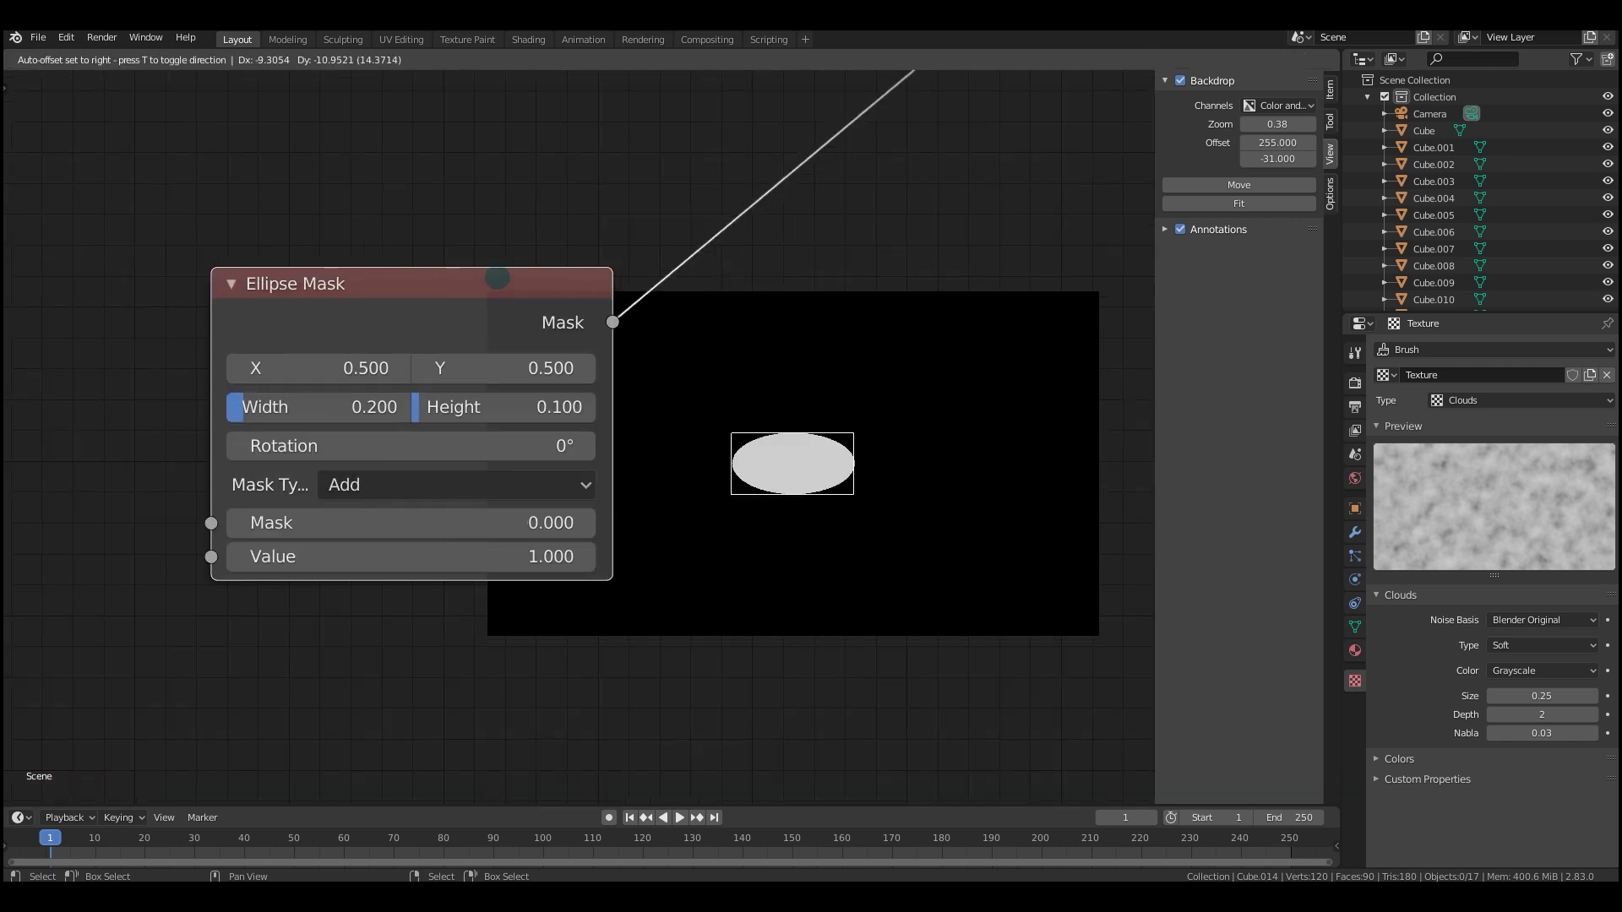
# Reposition the Ellipse Mask node and enlarge its ellipse to a width of 0.850 and a height of 0.517.
pyautogui.moveTo(381, 344)
pyautogui.mouseDown()
pyautogui.moveTo(396, 321)
pyautogui.moveTo(450, 331)
pyautogui.moveTo(386, 327)
pyautogui.mouseUp()
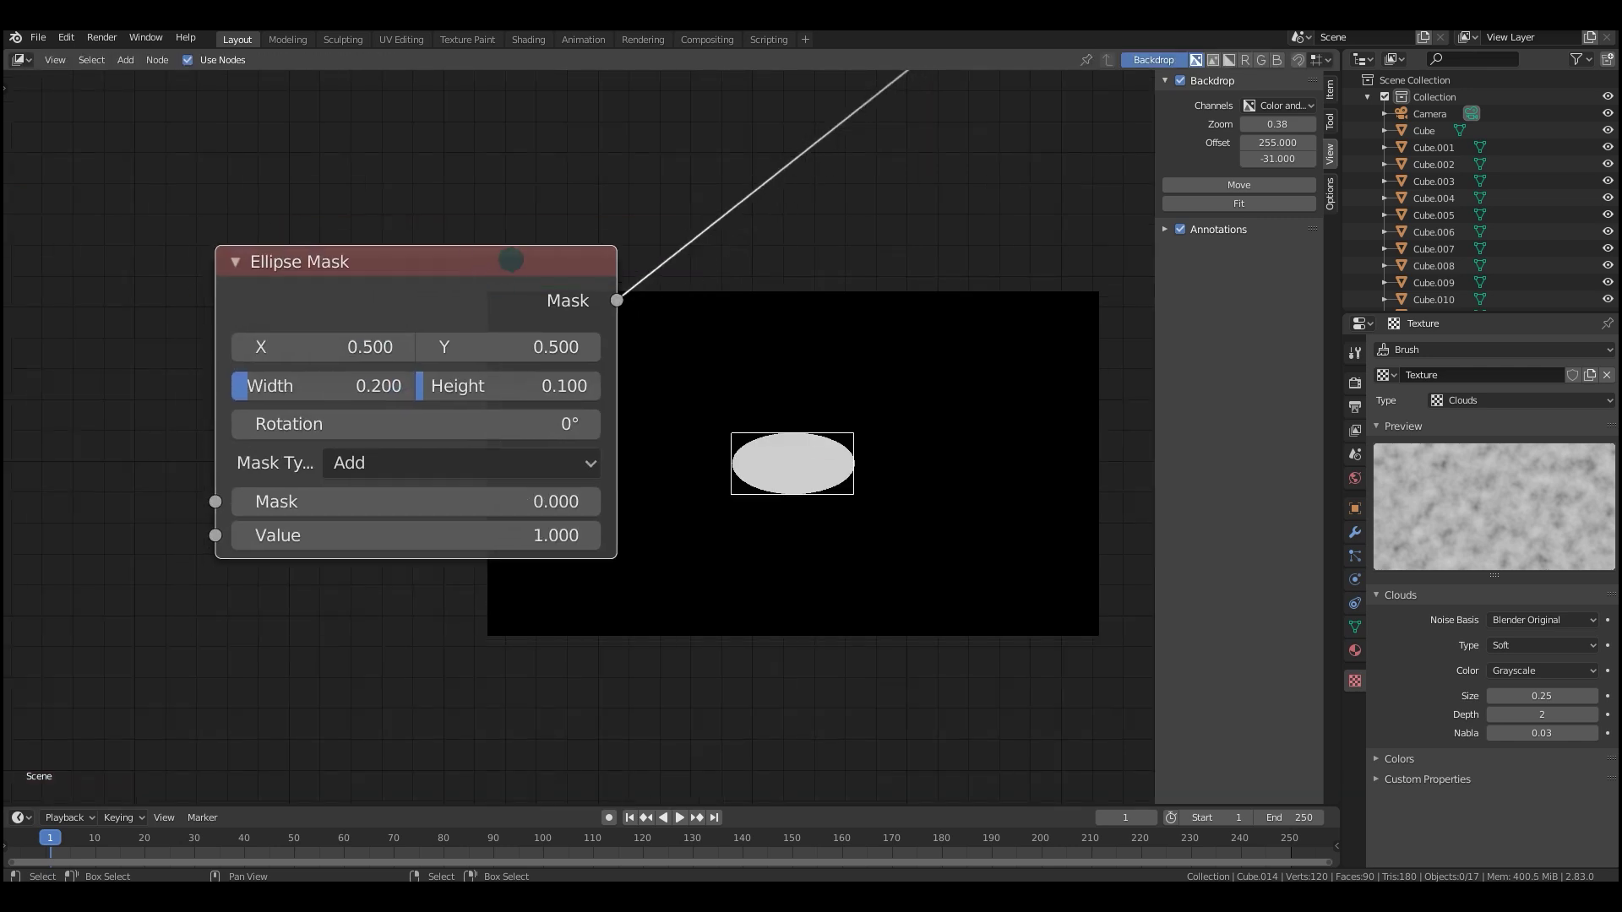
pyautogui.moveTo(414, 268); pyautogui.dragTo(383, 262)
pyautogui.moveTo(448, 339); pyautogui.dragTo(392, 368, button='middle')
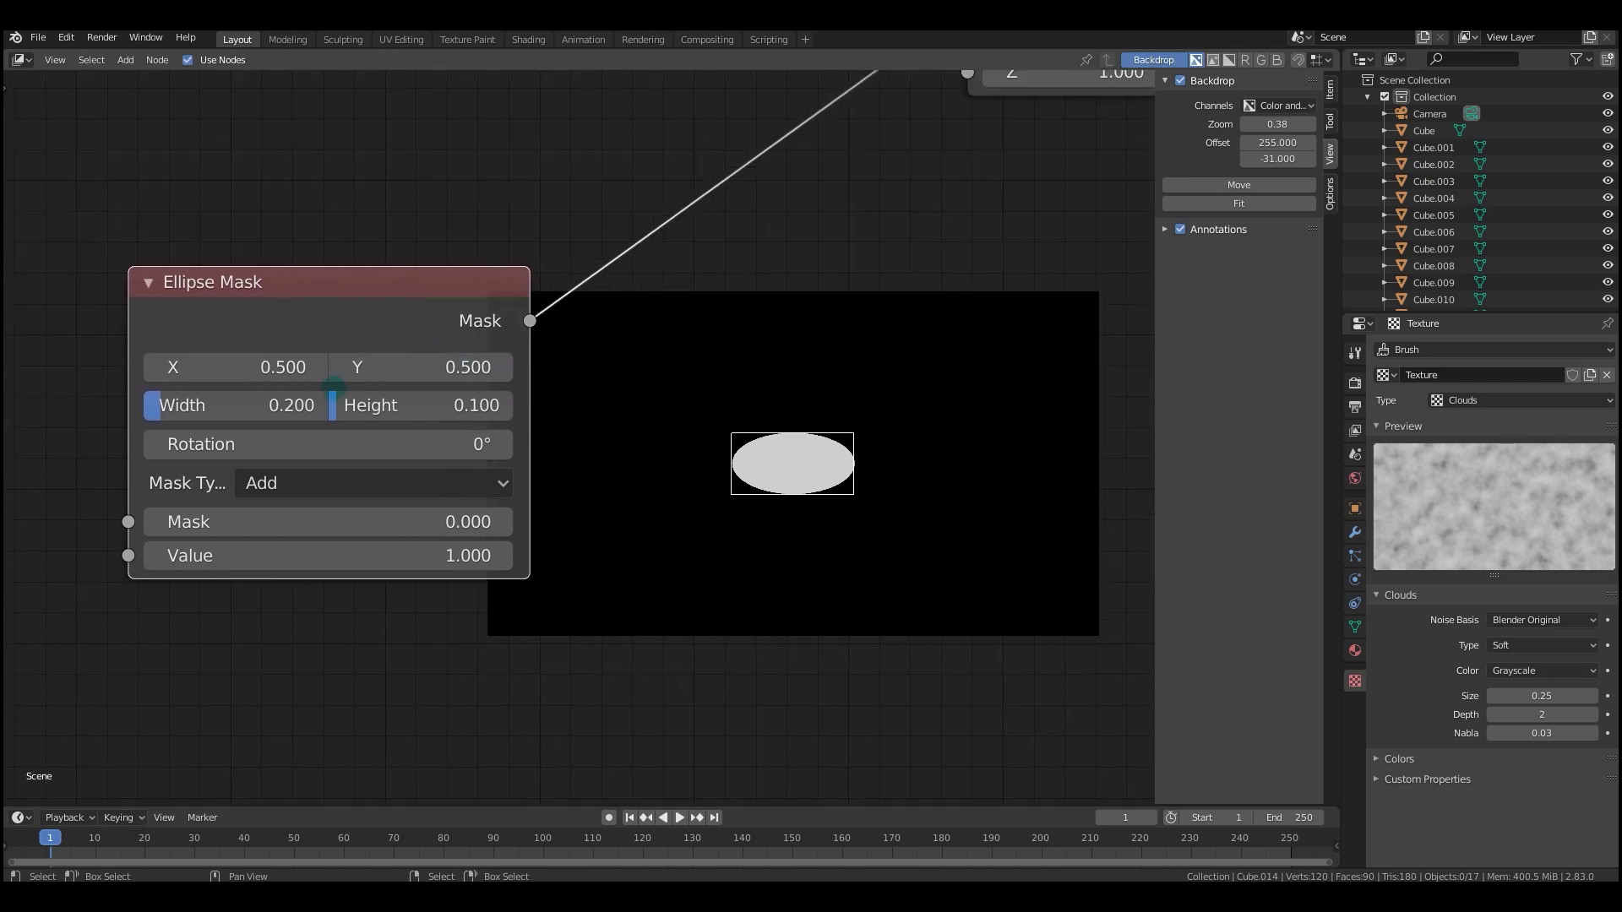
pyautogui.moveTo(254, 367); pyautogui.dragTo(203, 367)
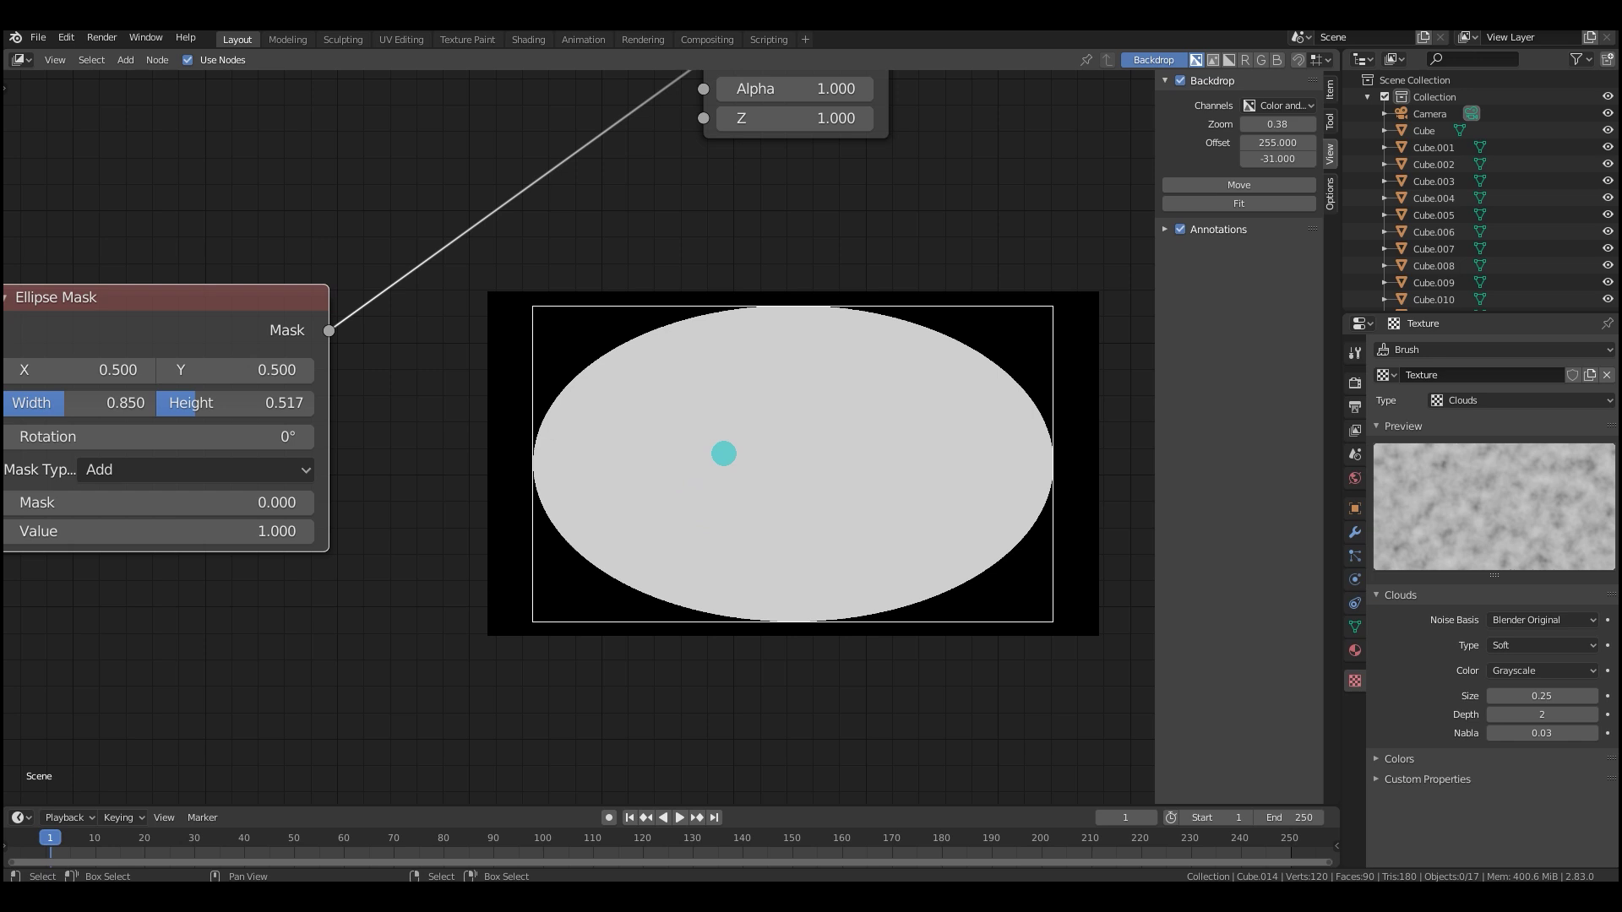
pyautogui.moveTo(811, 362); pyautogui.dragTo(859, 358, button='middle')
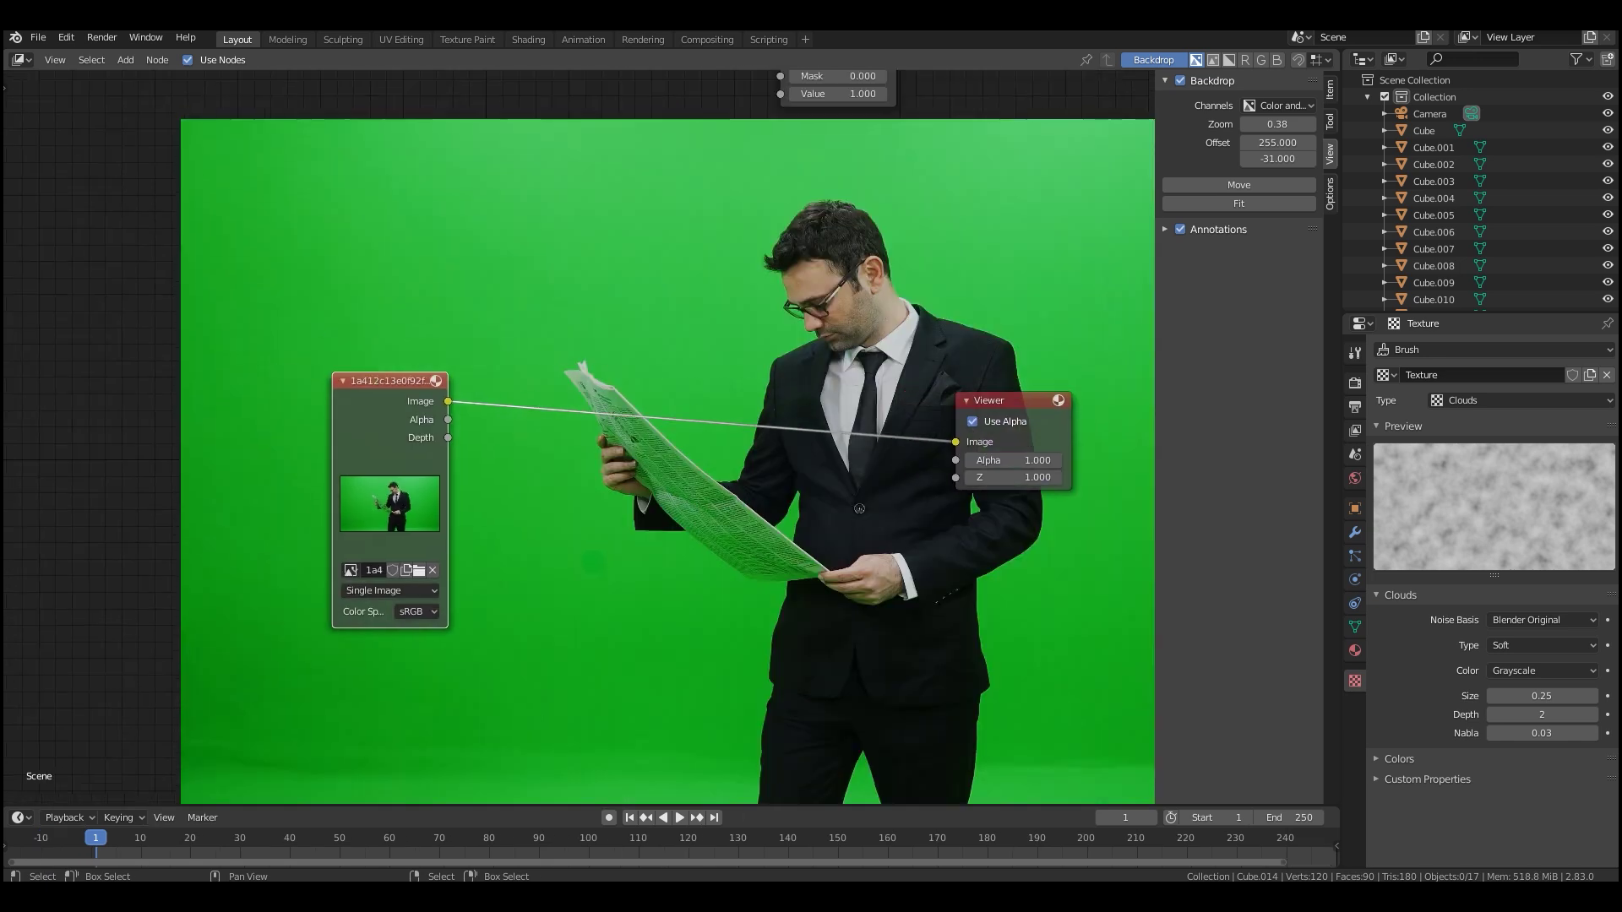
# Insert a Keying node between the green-screen image of the man with the newspaper and the Viewer node.
pyautogui.moveTo(593, 563); pyautogui.dragTo(521, 565, button='middle')
pyautogui.scroll(1, 583, 519)
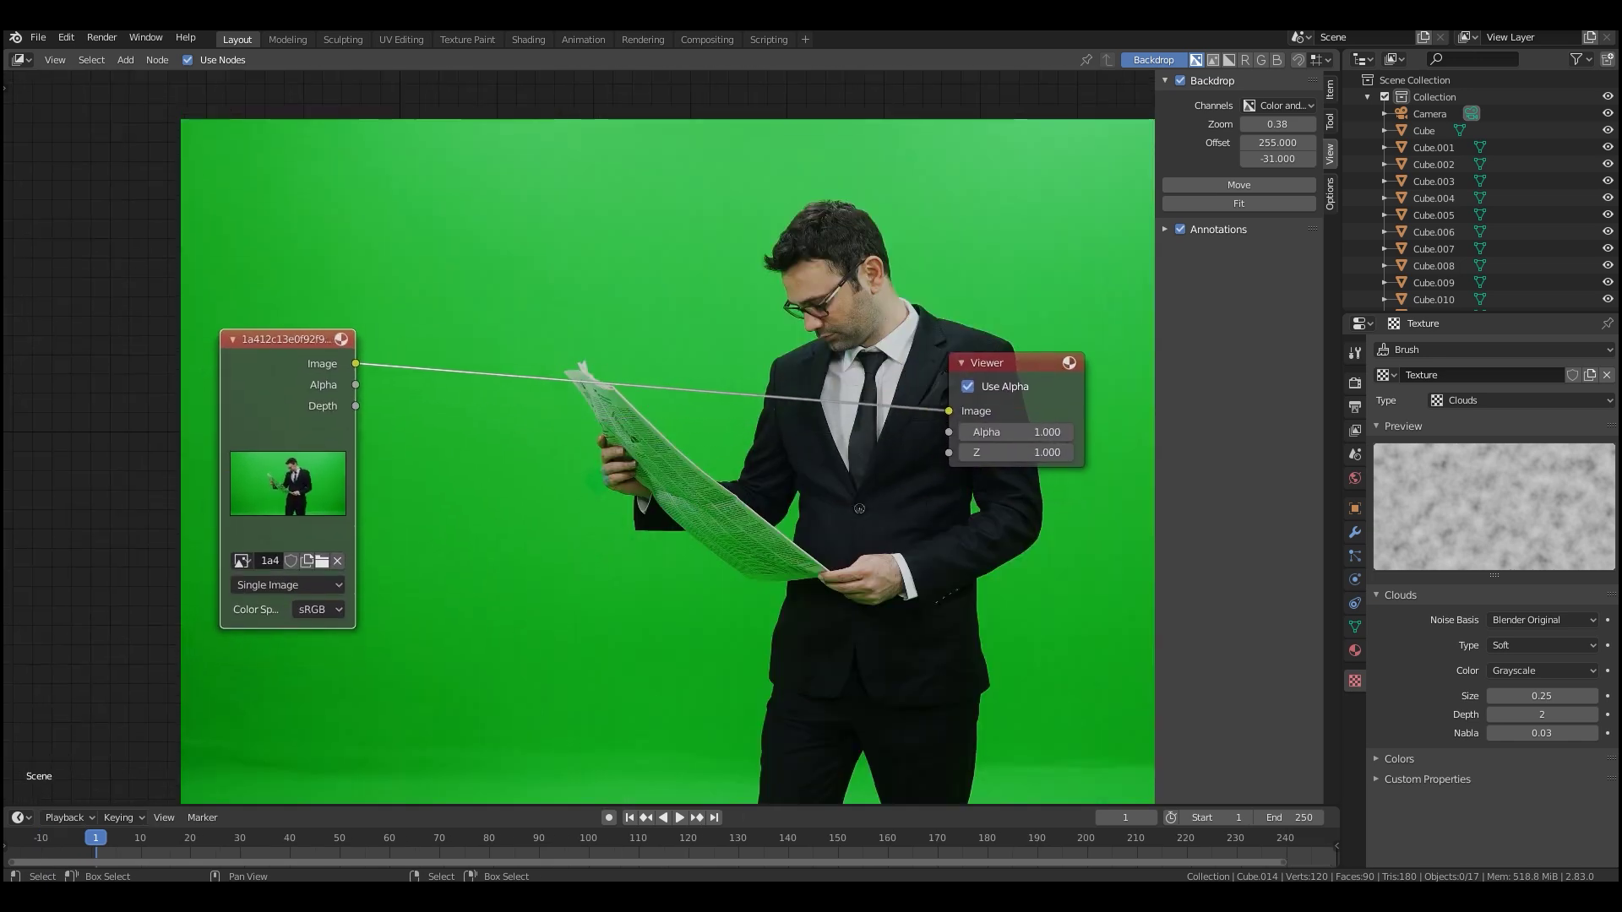
pyautogui.hotkey('shift', 'a')
pyautogui.moveTo(505, 445)
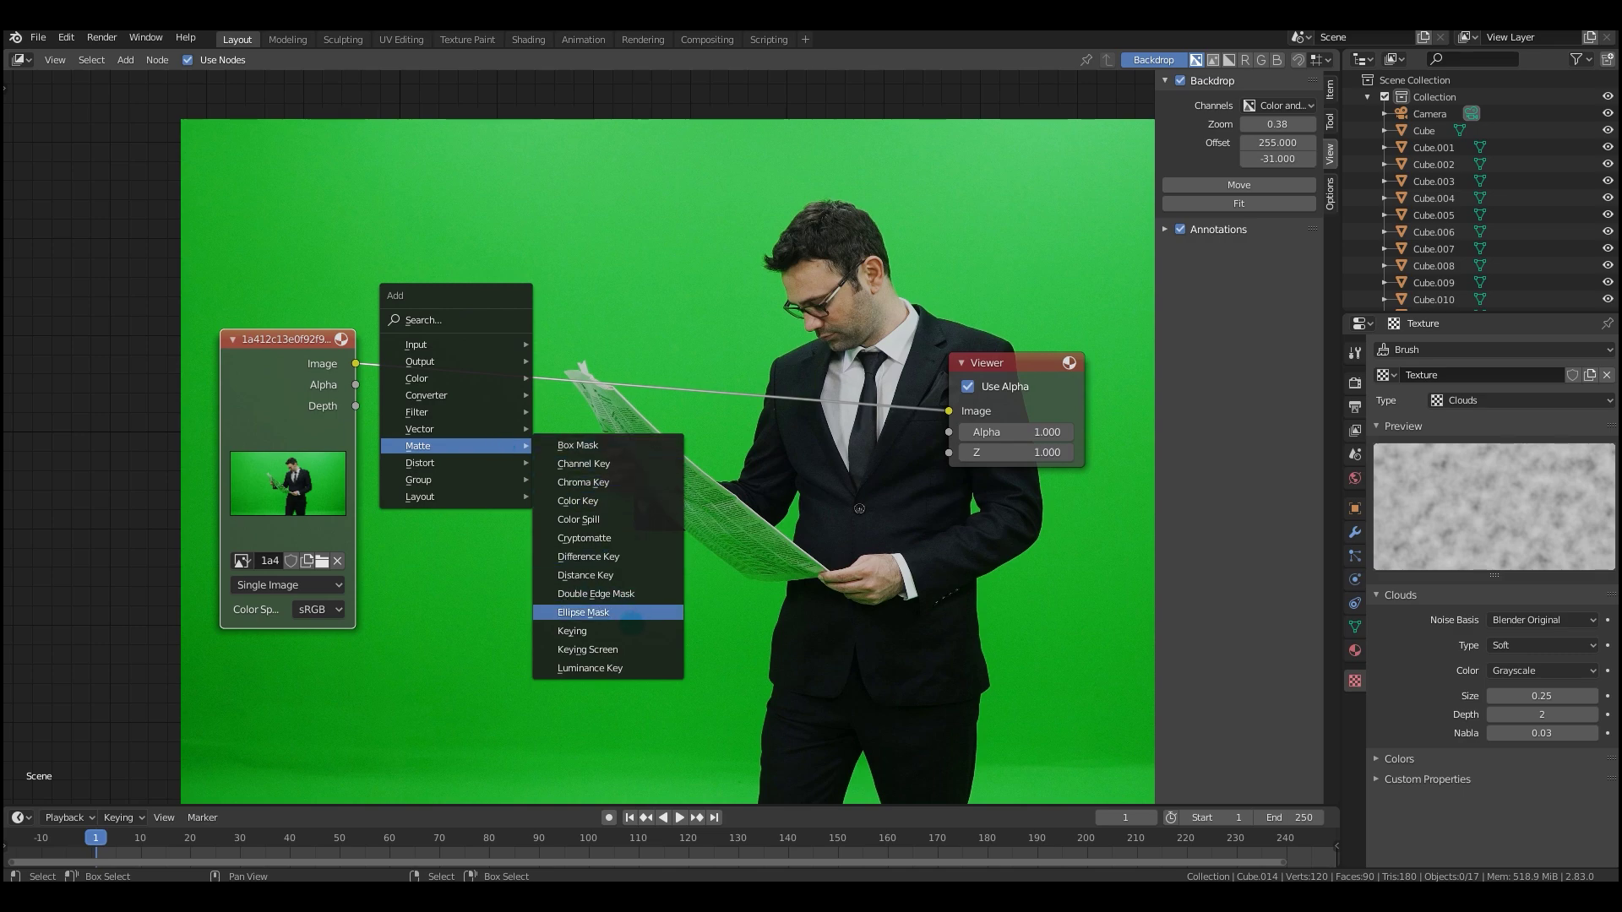
pyautogui.click(608, 631)
pyautogui.click(541, 298)
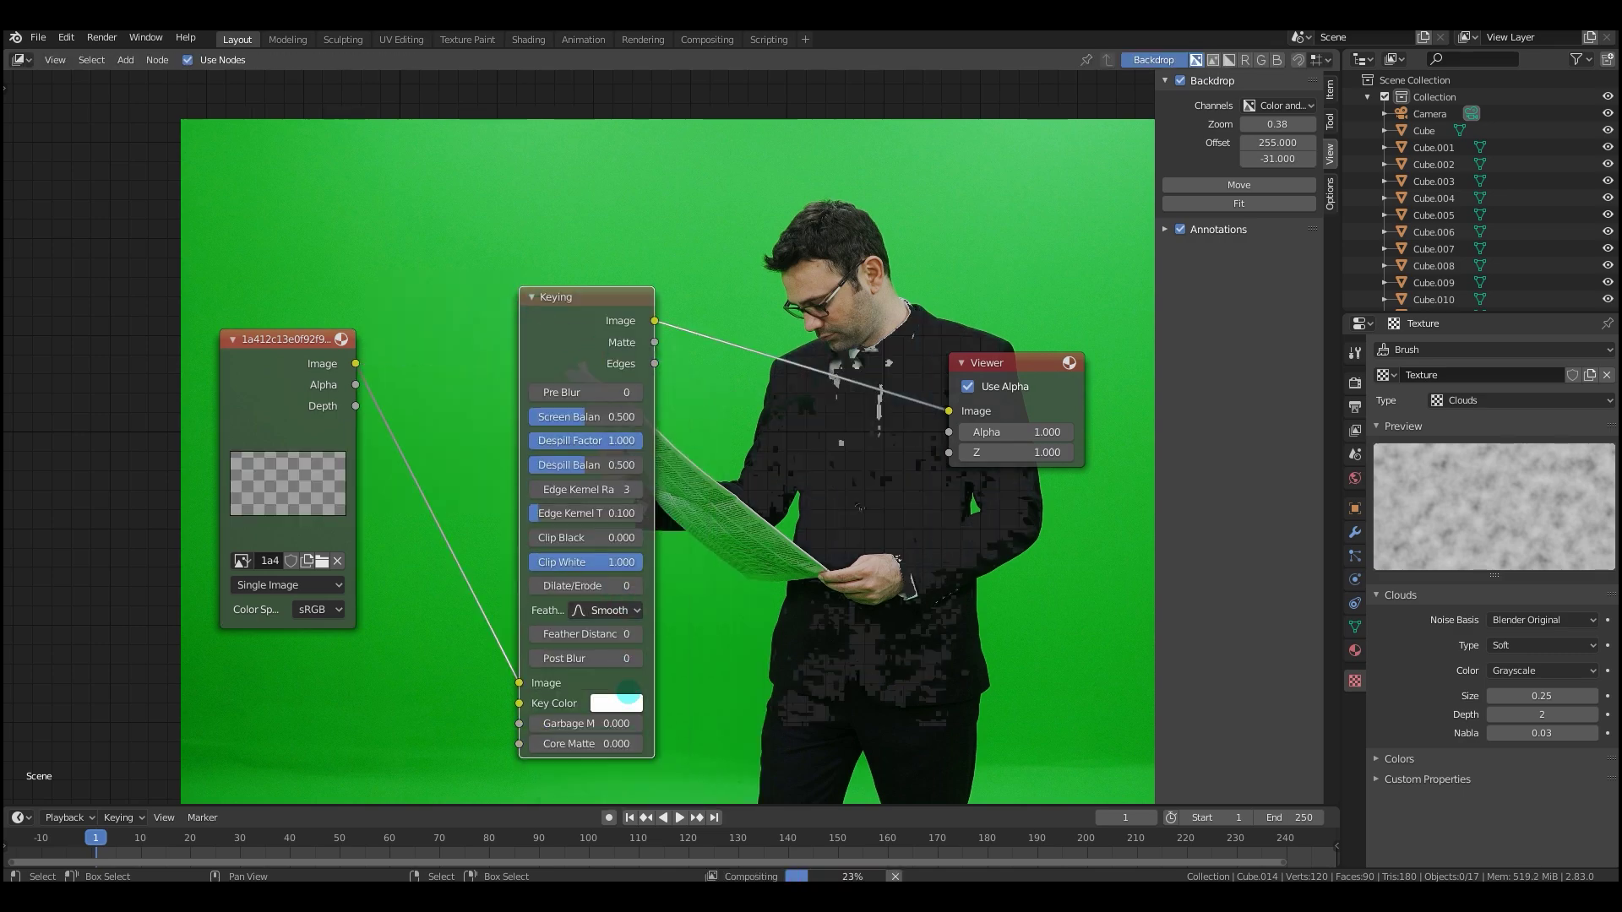
# Sample the green background as the Keying node's Key Color and shift the Viewer node farther from it.
pyautogui.press('e')
pyautogui.click(698, 667)
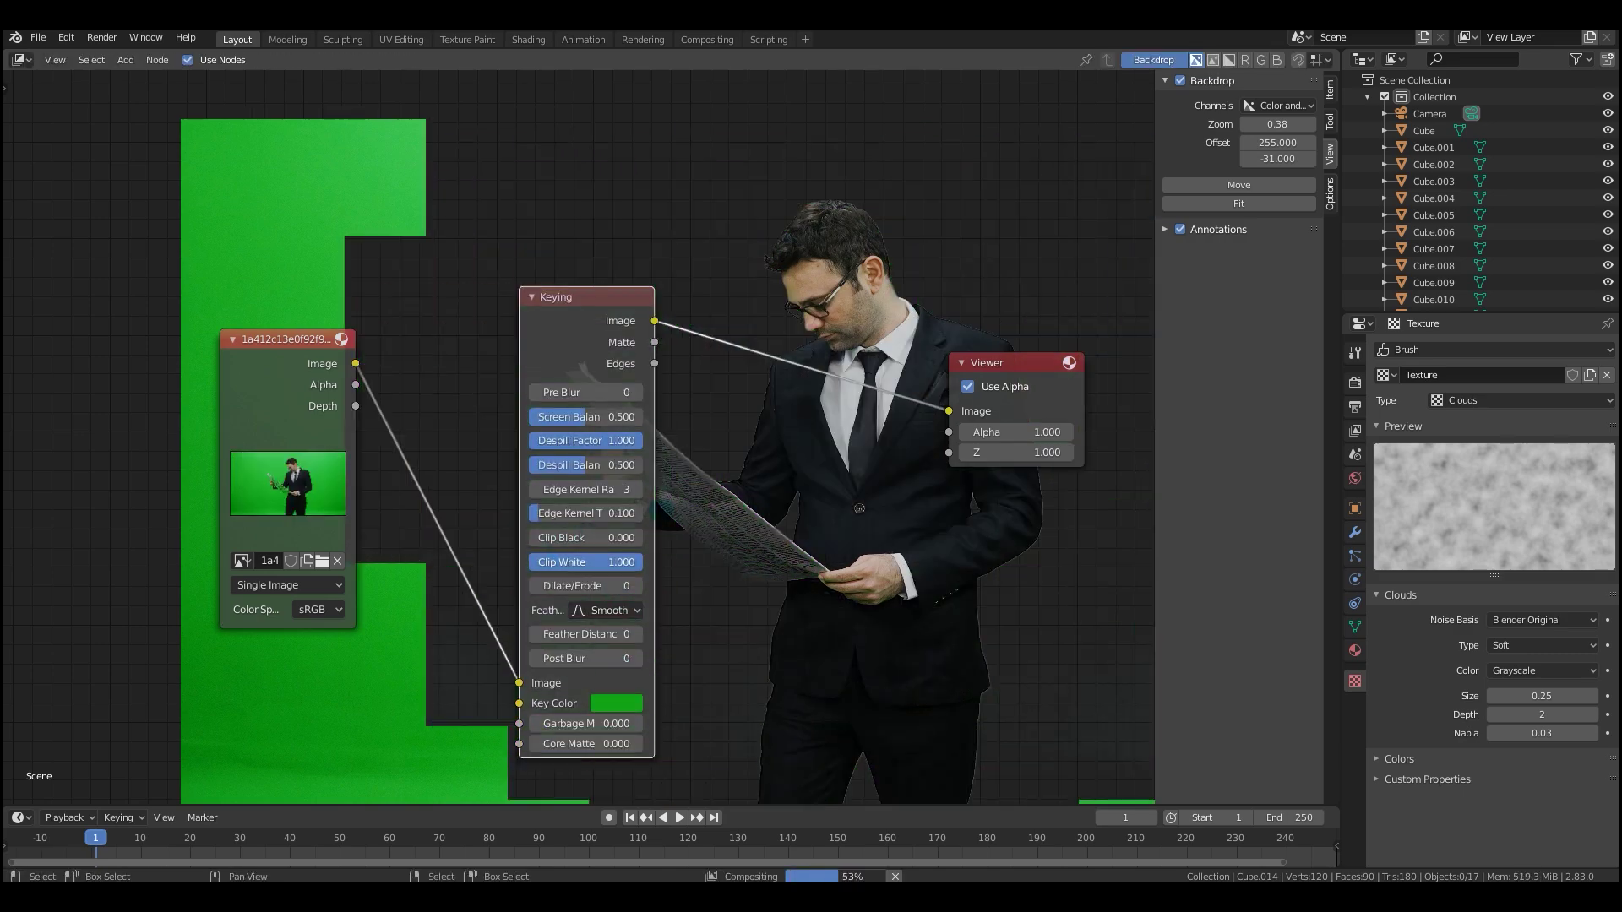
pyautogui.scroll(-4, 560, 321)
pyautogui.moveTo(715, 459); pyautogui.dragTo(722, 460, button='middle')
pyautogui.moveTo(900, 352); pyautogui.dragTo(1005, 346)
pyautogui.scroll(3, 684, 478)
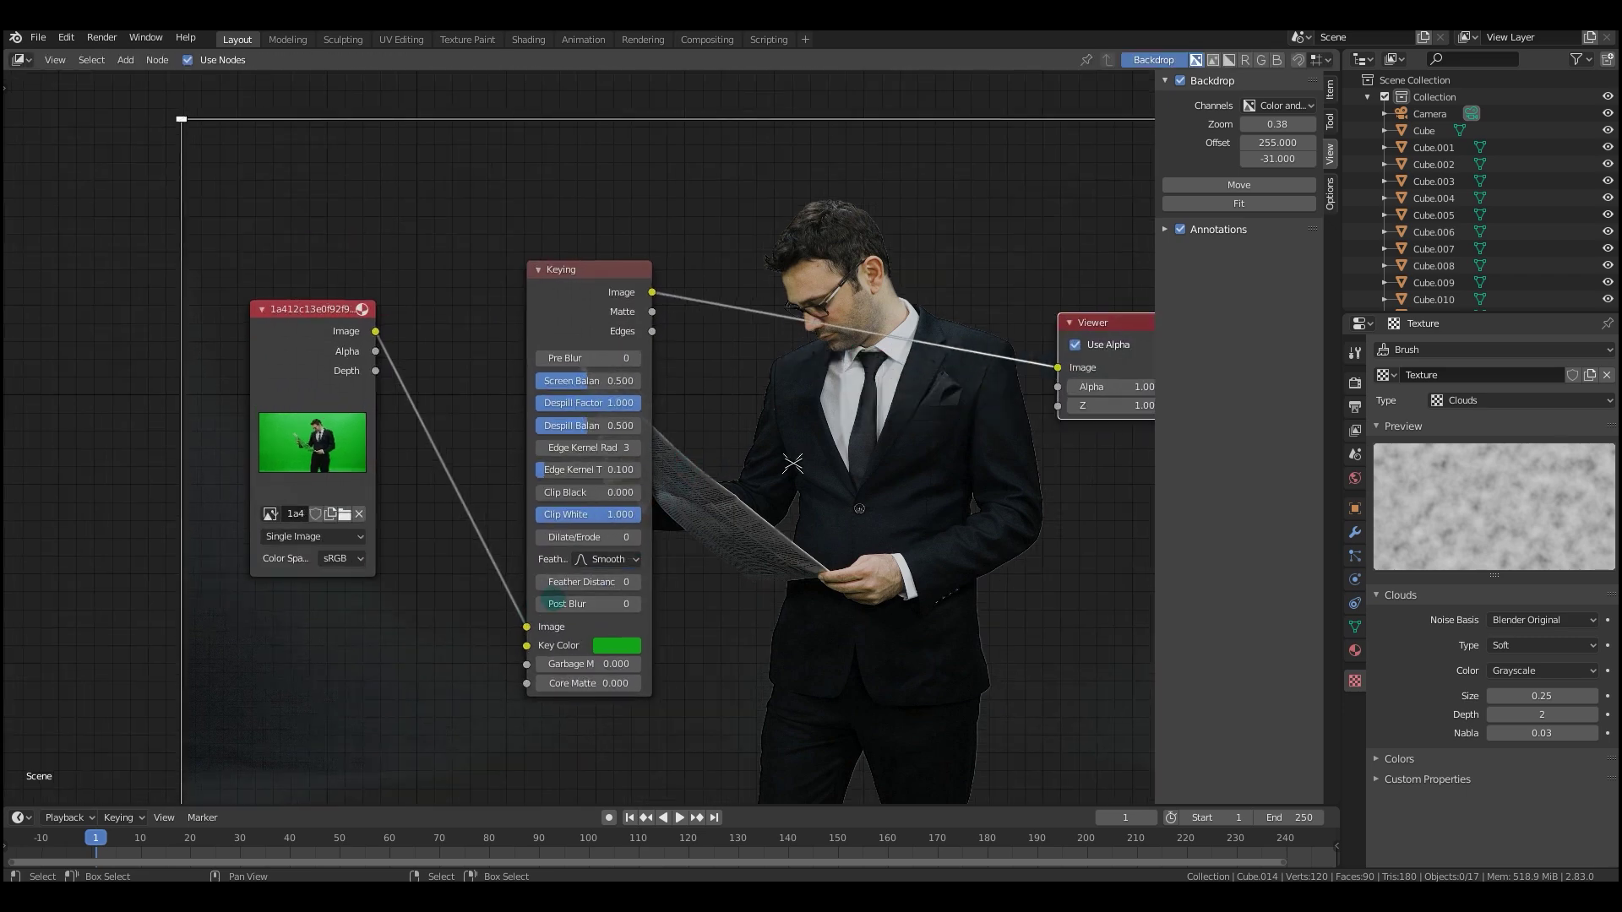
# Set the Keying node's Dilate/Erode value to -3.
pyautogui.click(542, 538)
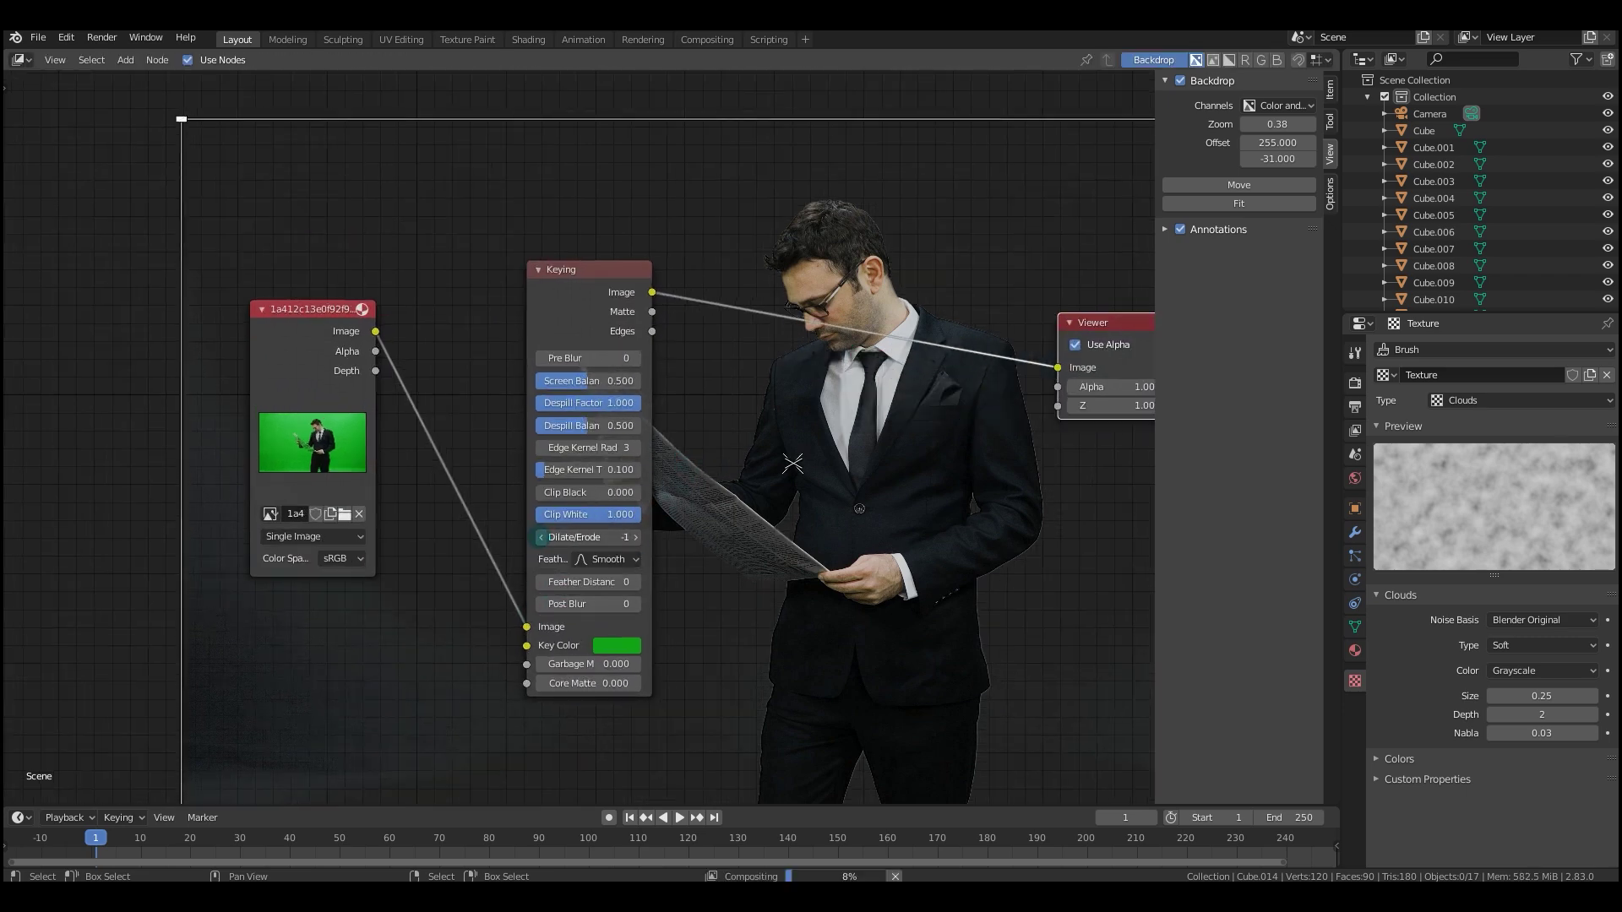
pyautogui.click(542, 537)
pyautogui.click(542, 537)
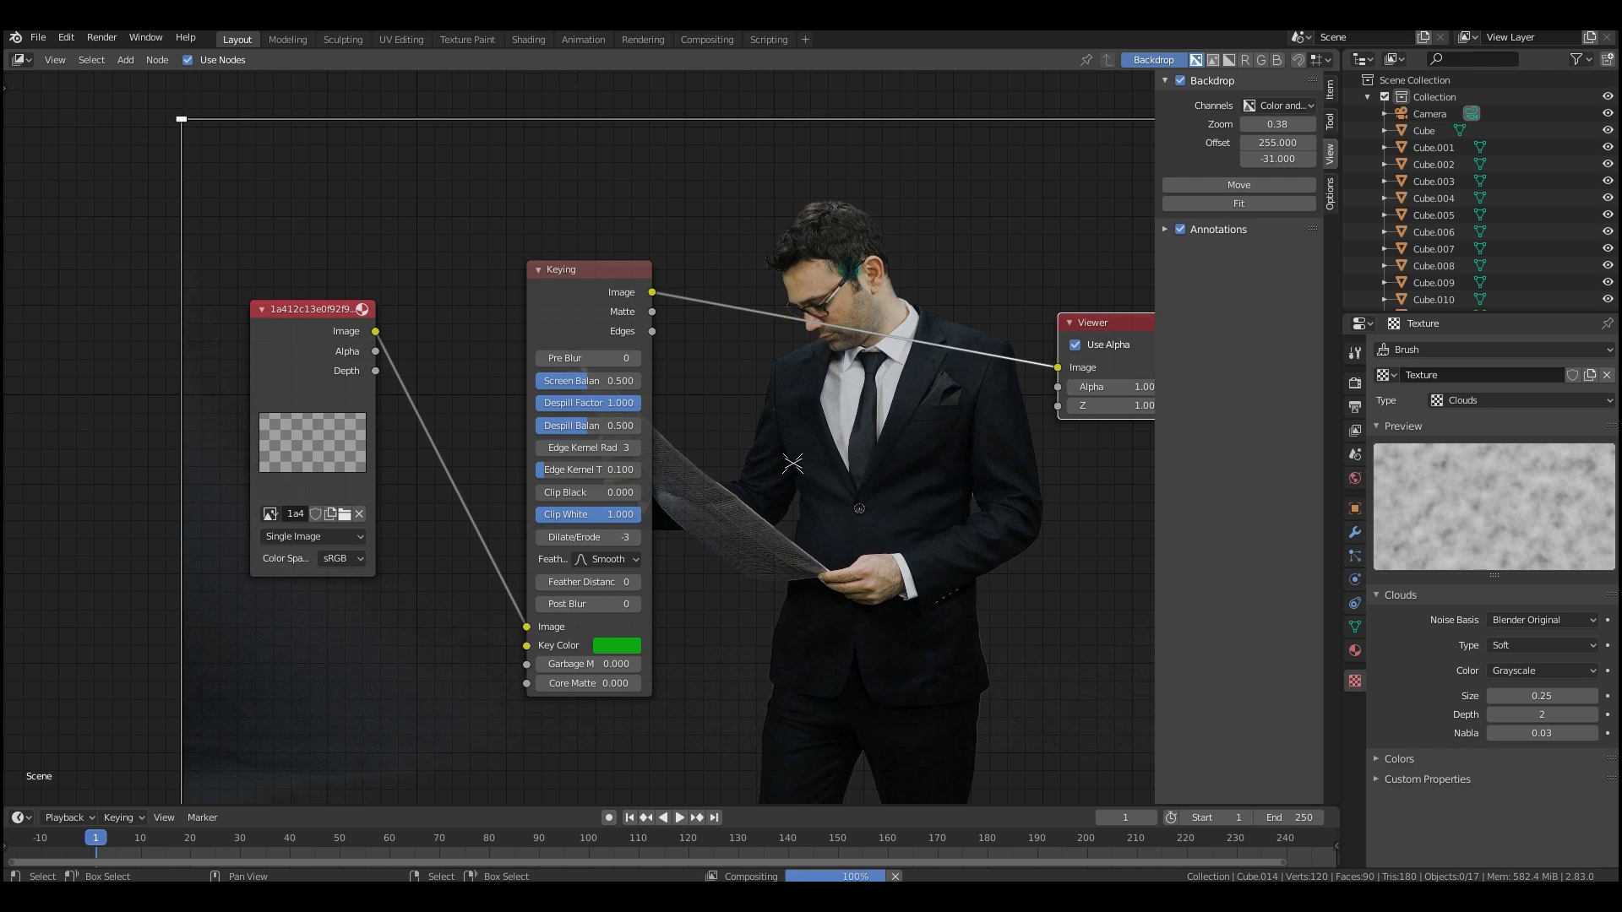
# Insert a Color Spill node between the Keying node and the Viewer node.
pyautogui.hotkey('shift', 'a')
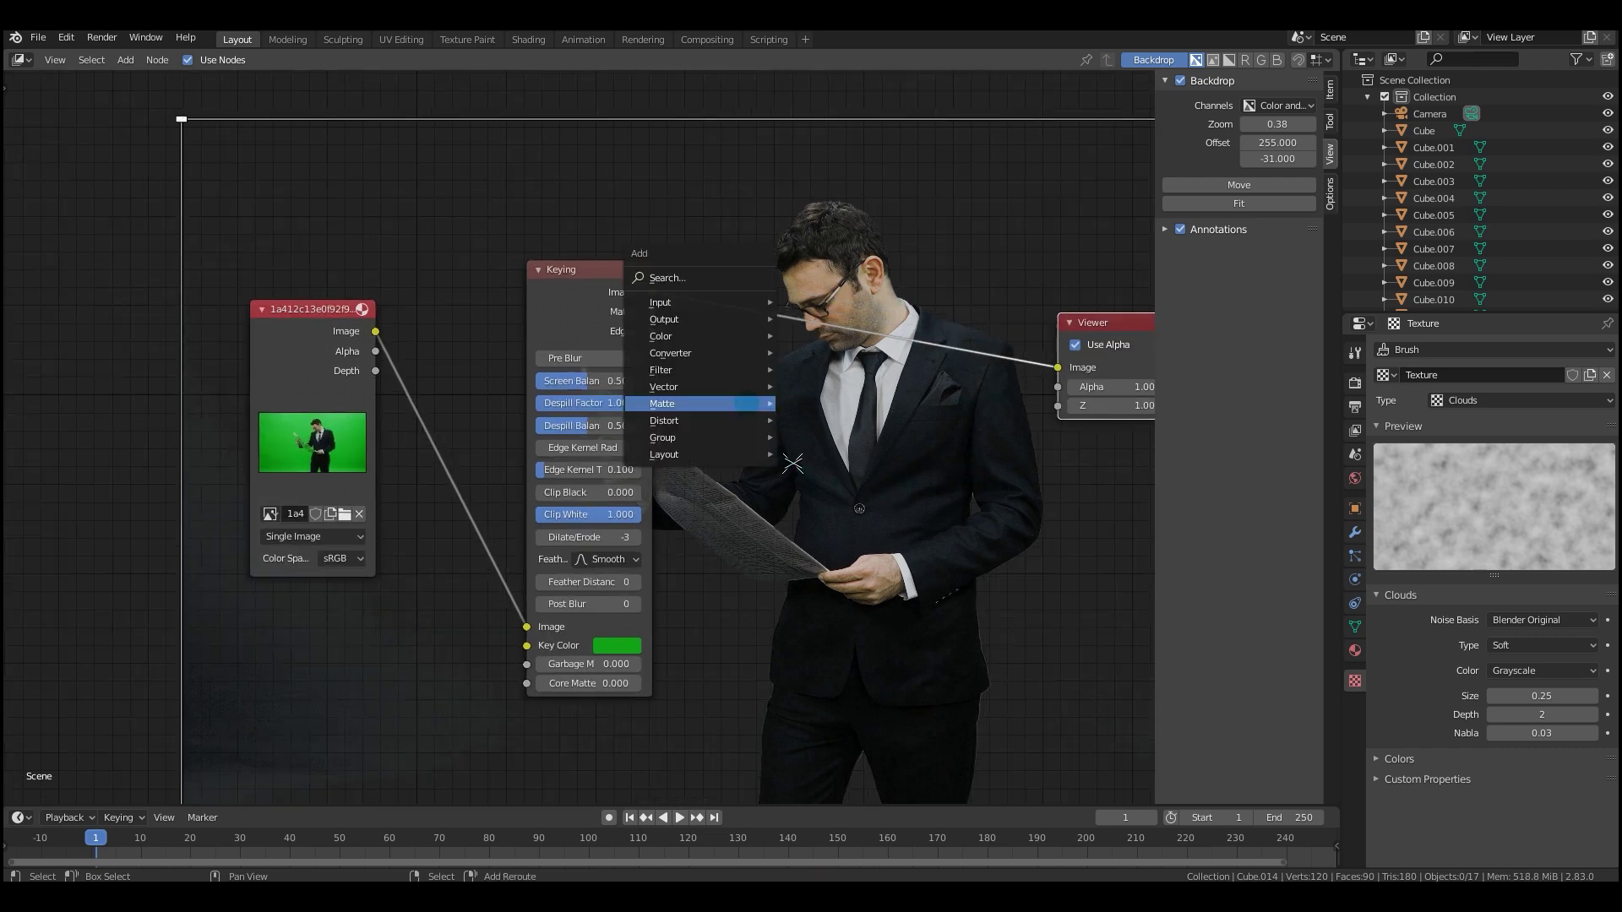
pyautogui.moveTo(667, 404)
pyautogui.click(823, 479)
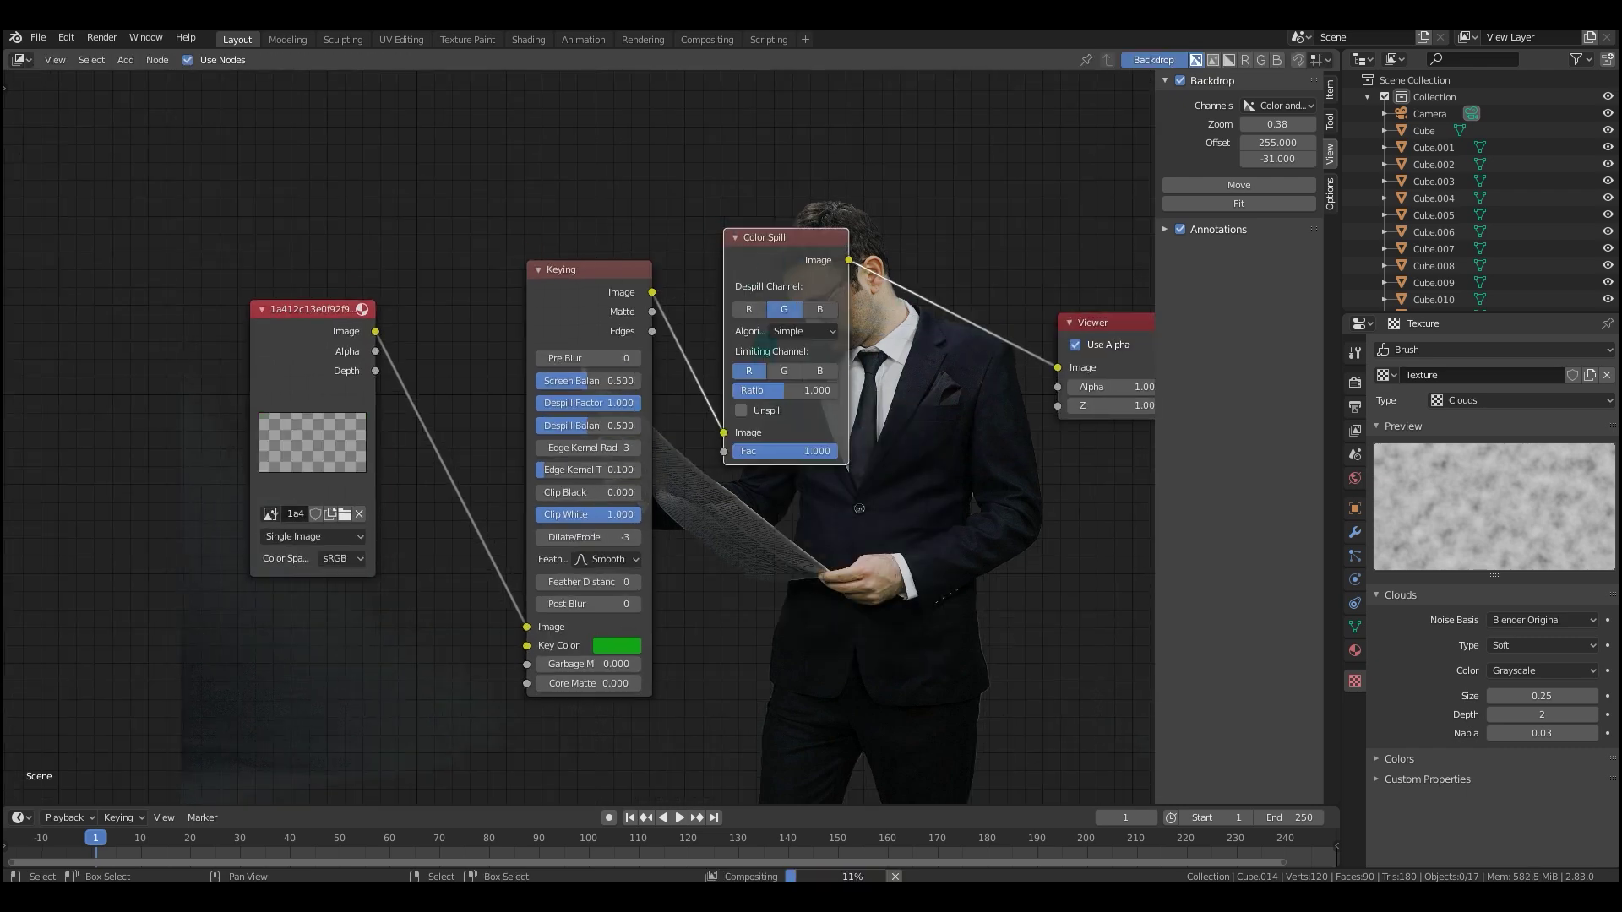
pyautogui.click(795, 367)
# Enable Unspill on the Color Spill node and set its B value to 0.413.
pyautogui.click(768, 502)
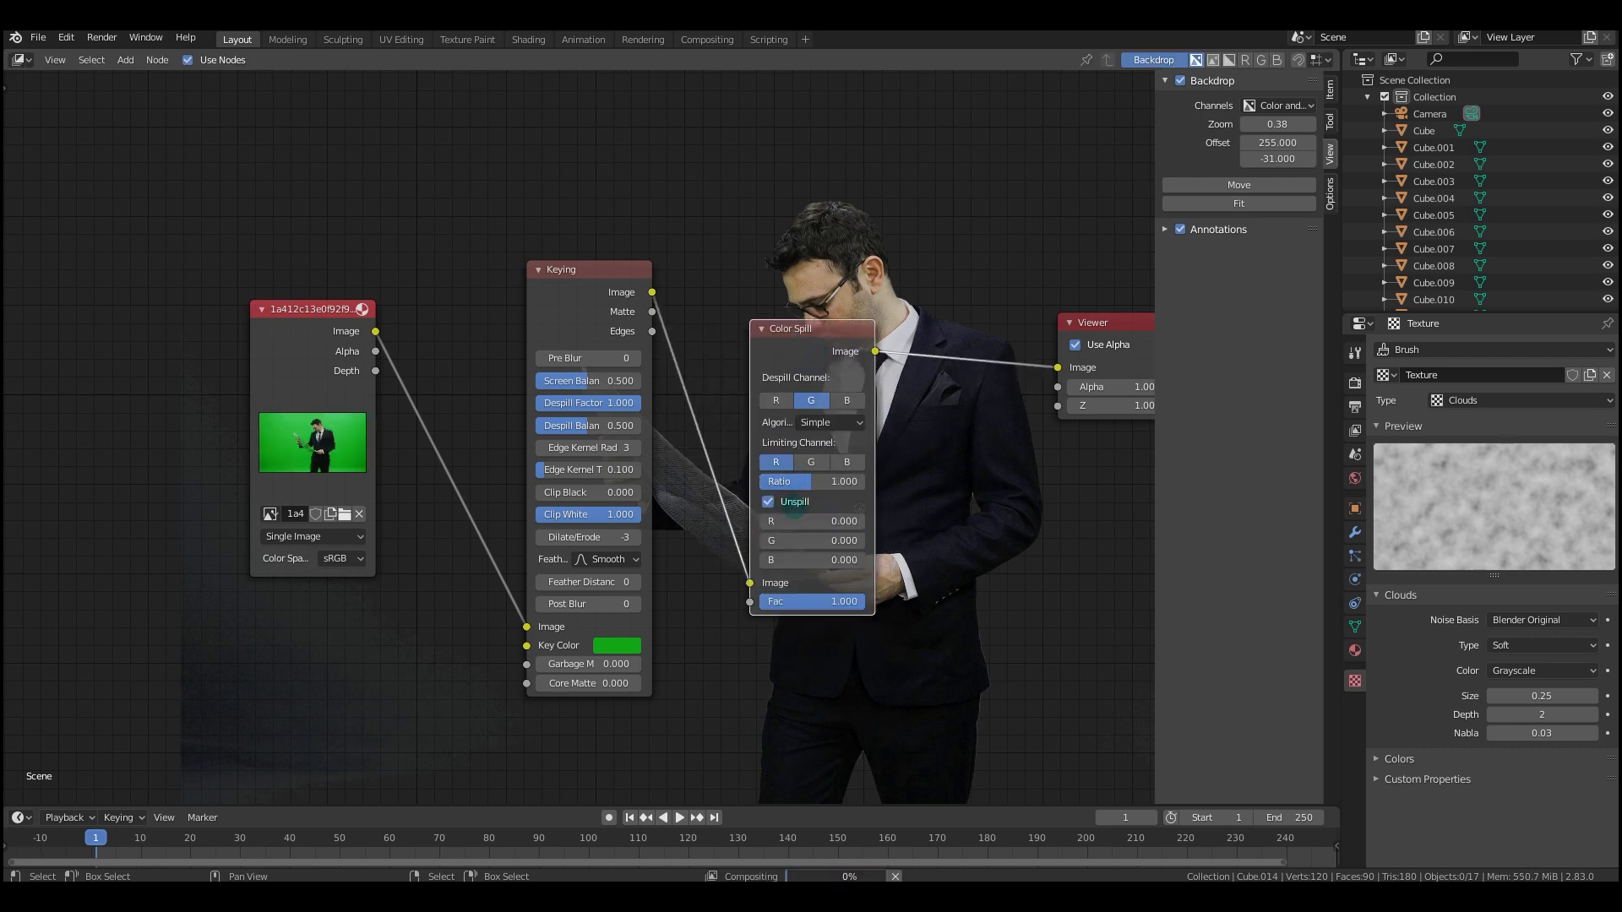
pyautogui.moveTo(784, 561); pyautogui.dragTo(814, 561)
pyautogui.scroll(-3, 465, 438)
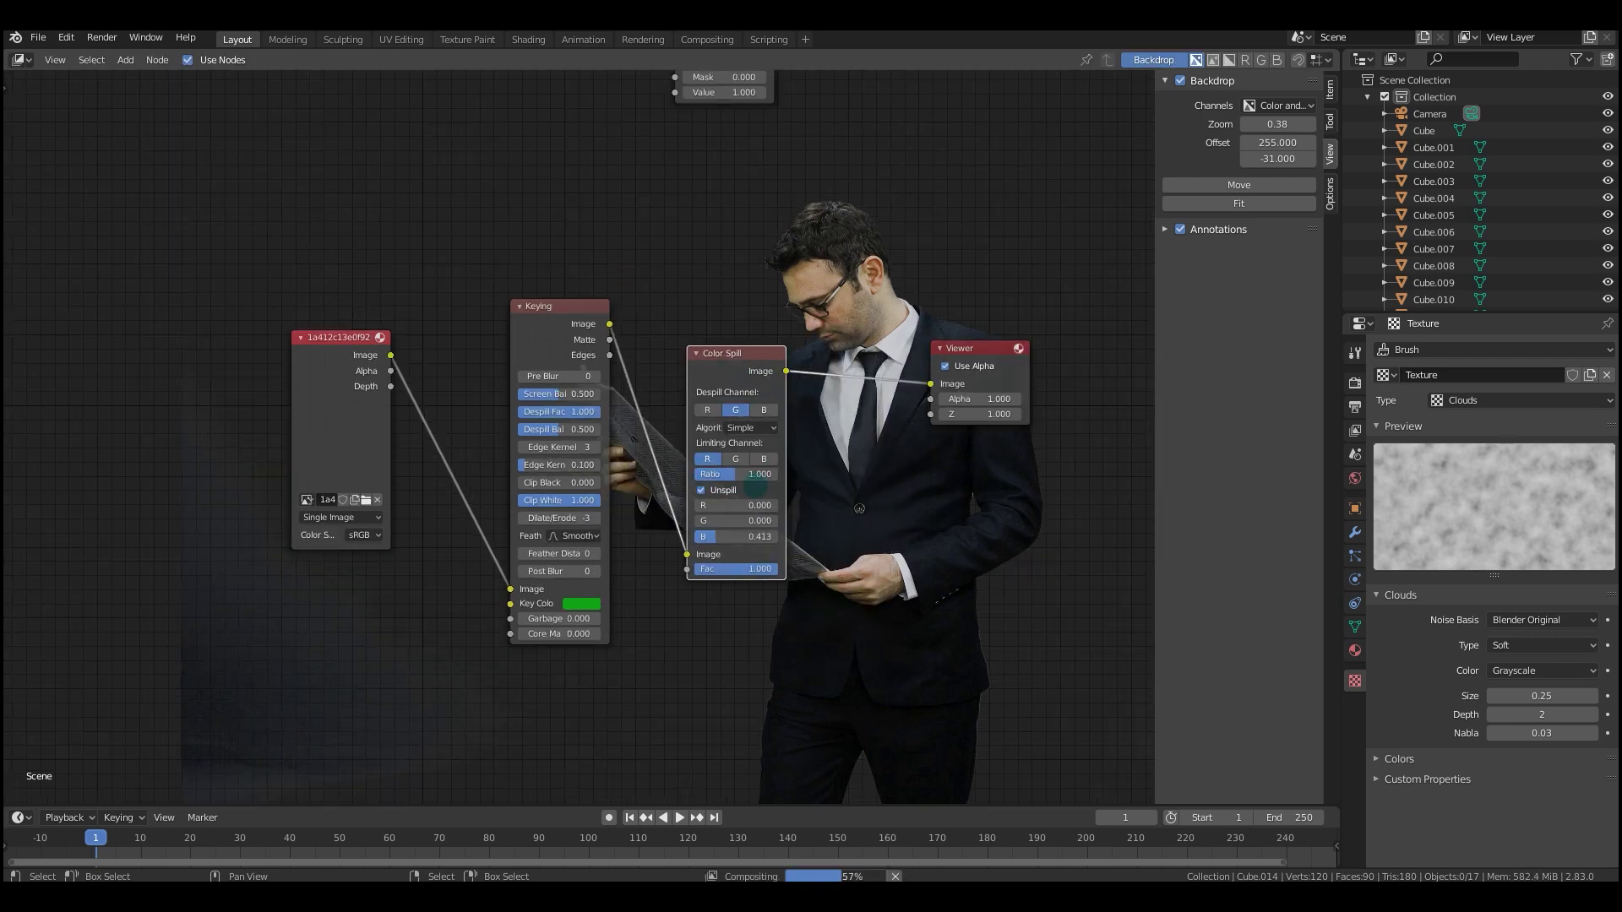
# Reposition the Keying node slightly ahead of the Color Spill node and bring the keyed man into clear view.
pyautogui.scroll(2, 858, 380)
pyautogui.scroll(1, 583, 646)
pyautogui.moveTo(489, 262); pyautogui.dragTo(498, 263)
pyautogui.moveTo(789, 421); pyautogui.dragTo(596, 299, button='middle')
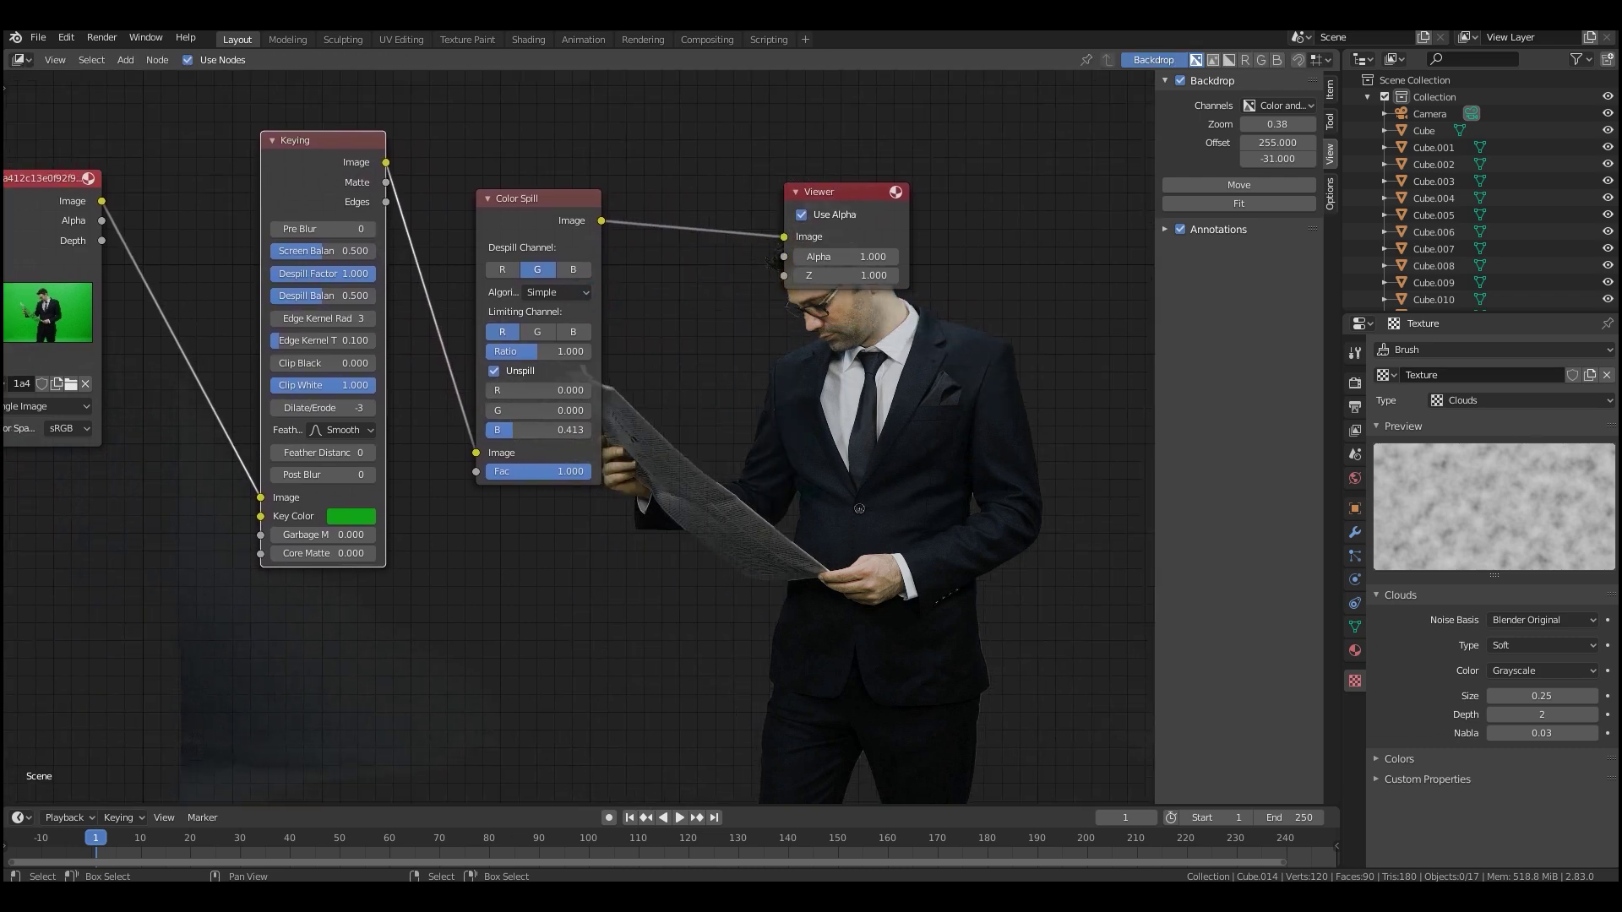
pyautogui.scroll(1, 694, 480)
pyautogui.moveTo(694, 480); pyautogui.dragTo(633, 444, button='middle')
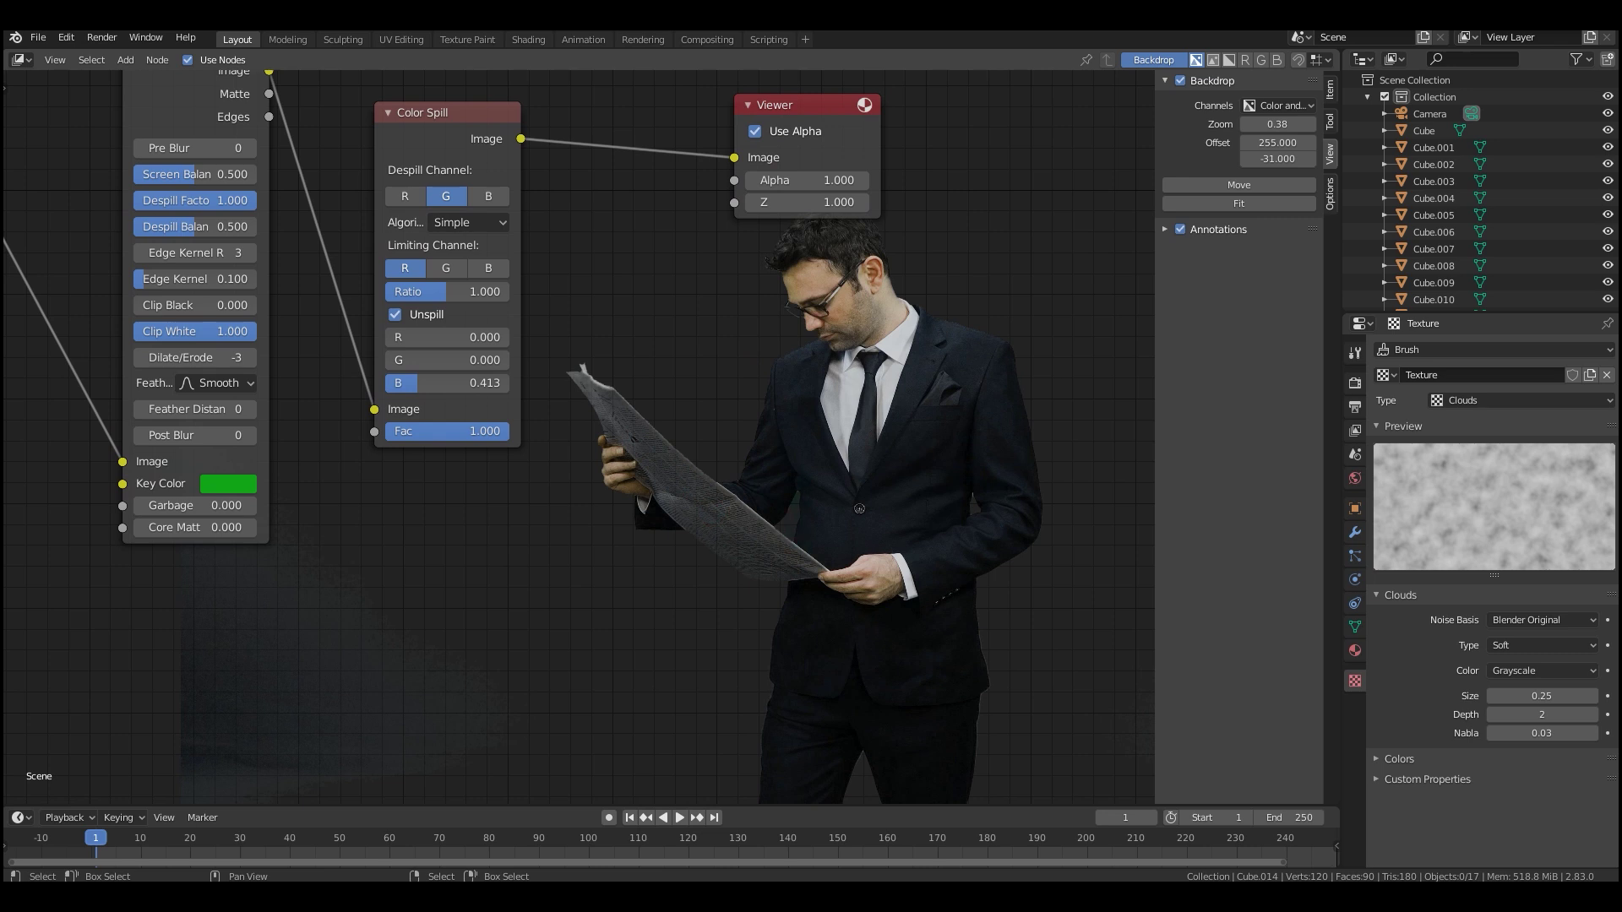
# Move the Keying Screen node to the free space below the Keying node.
pyautogui.scroll(-1, 580, 435)
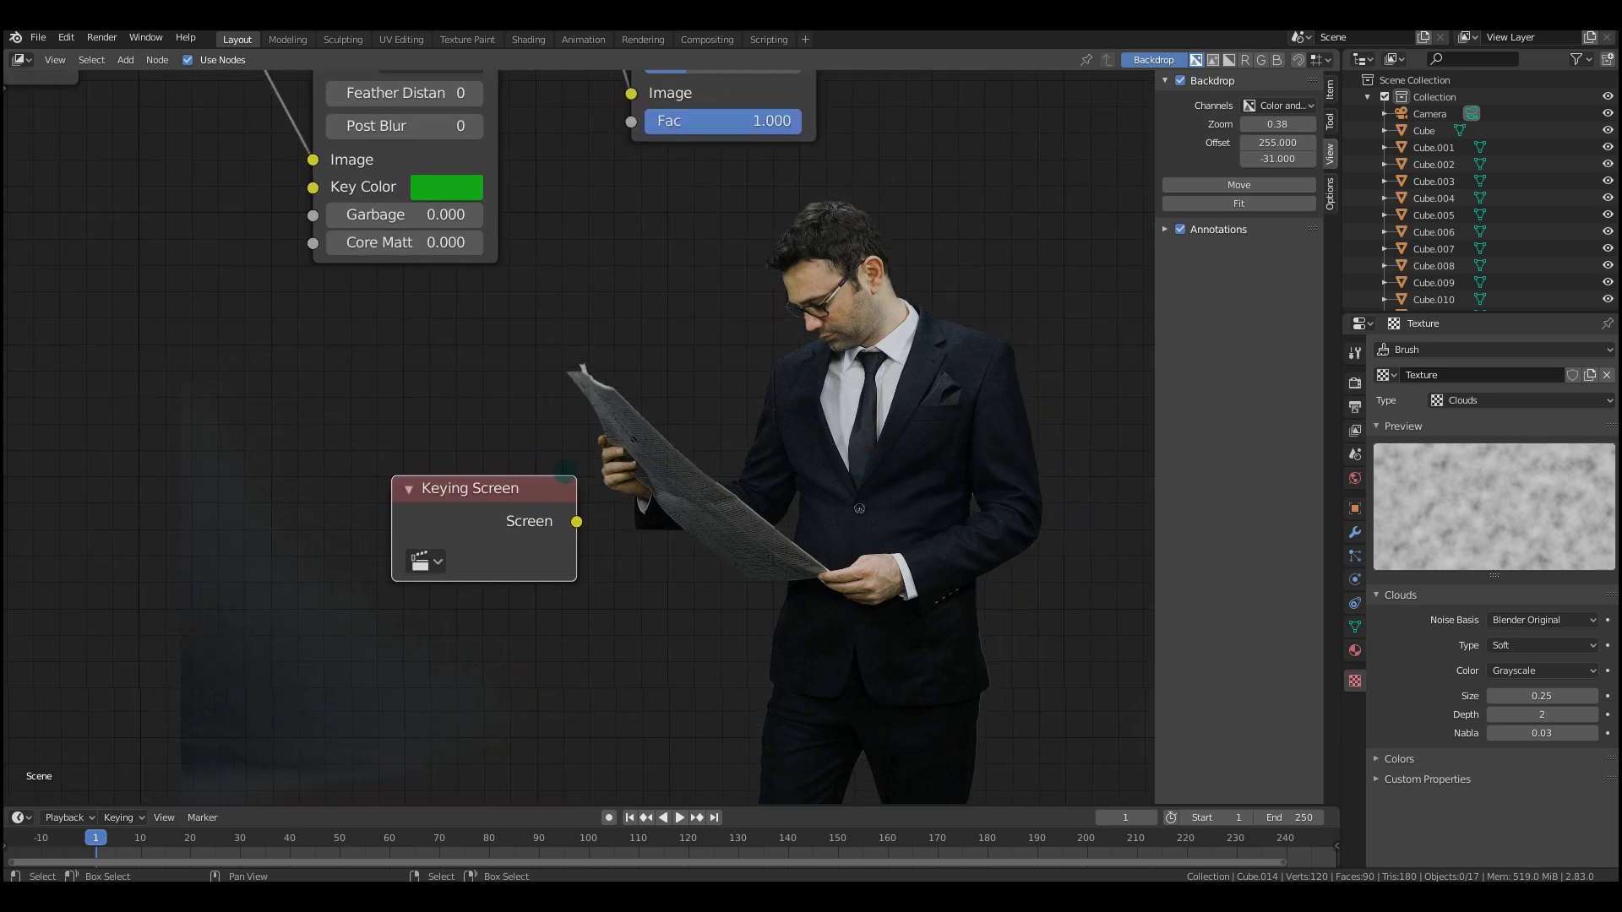
pyautogui.moveTo(519, 502); pyautogui.dragTo(462, 561, button='middle')
pyautogui.moveTo(368, 584)
pyautogui.mouseDown()
pyautogui.moveTo(424, 578)
pyautogui.moveTo(367, 601)
pyautogui.mouseUp()
pyautogui.moveTo(519, 486); pyautogui.dragTo(500, 538, button='middle')
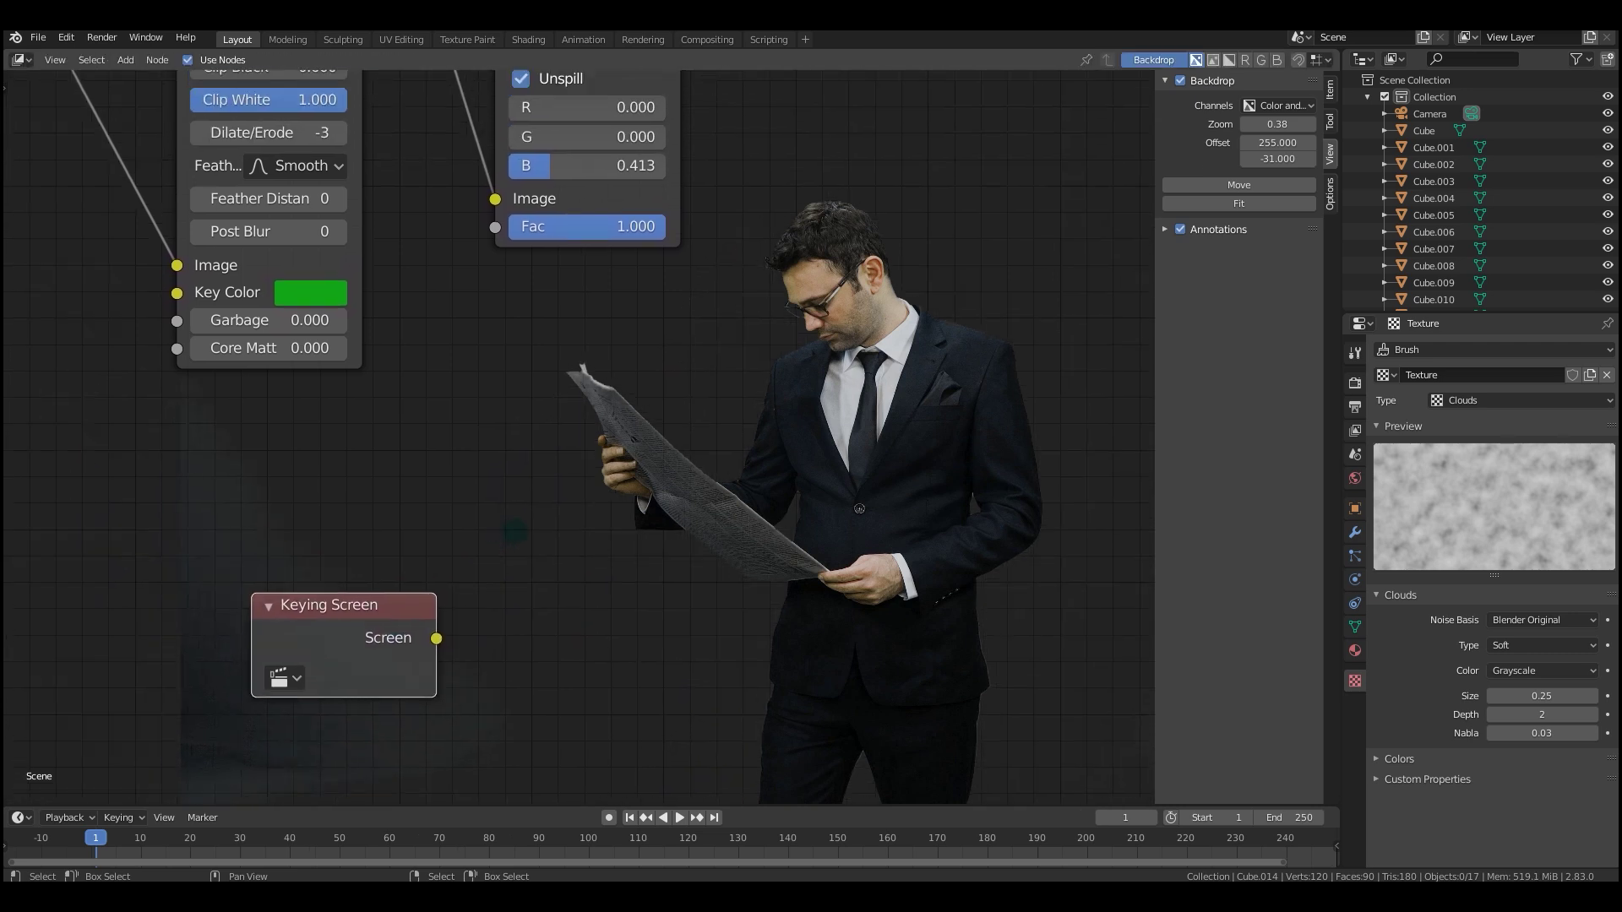
pyautogui.scroll(-2, 574, 532)
pyautogui.scroll(1, 803, 507)
pyautogui.moveTo(815, 503); pyautogui.dragTo(832, 544, button='middle')
pyautogui.scroll(1, 895, 565)
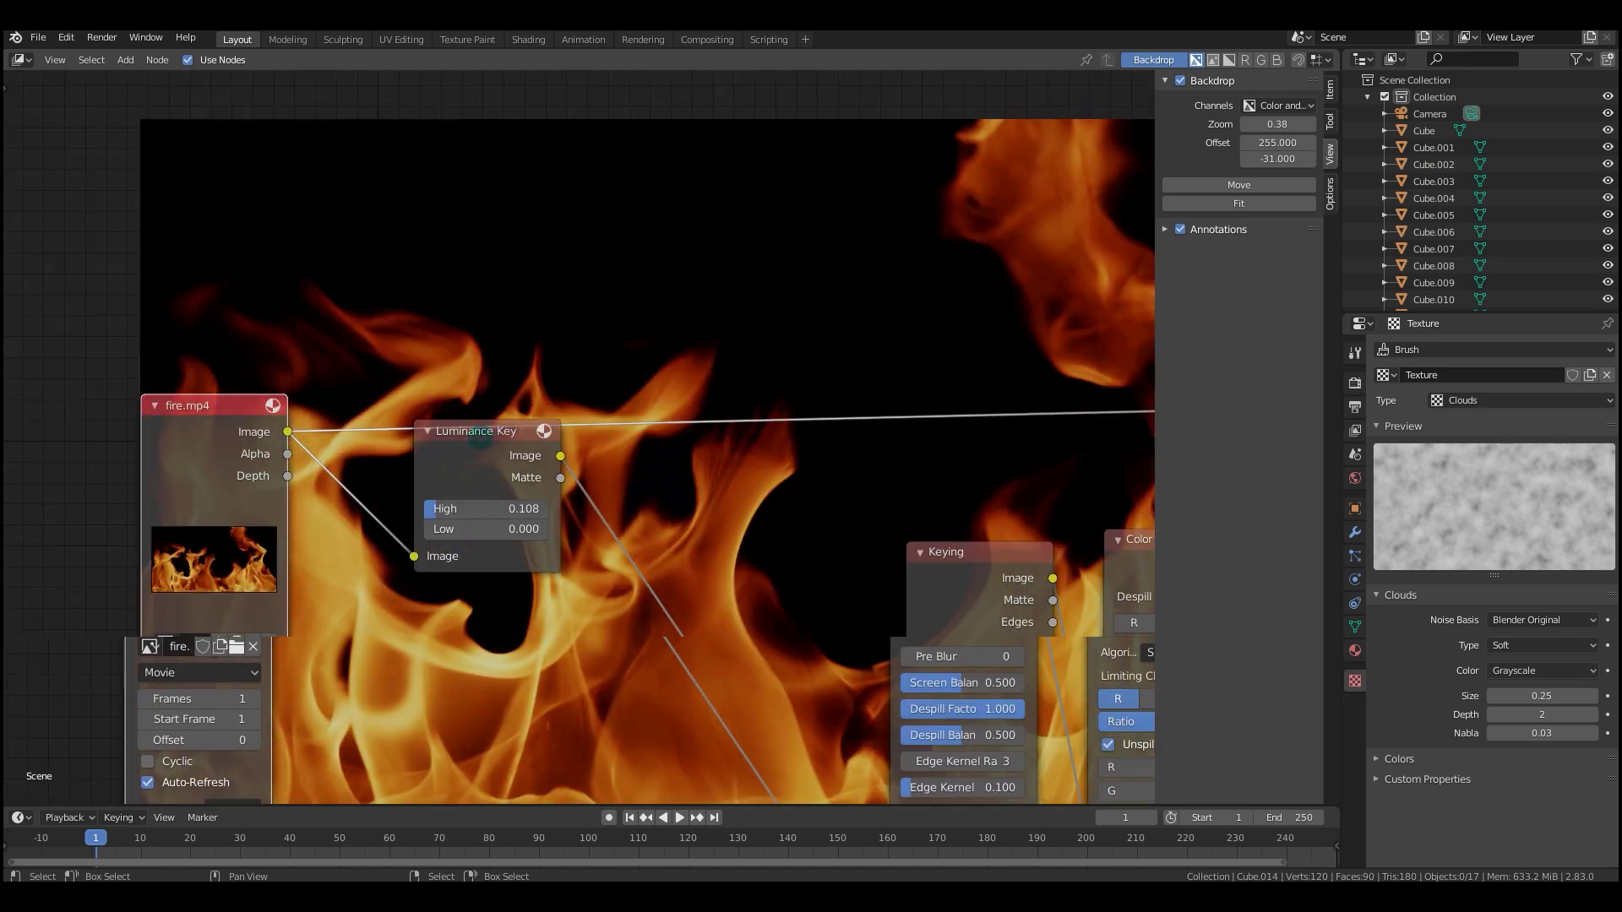
# Reposition the Luminance Key node beside the fire.mp4 node, below its link to the Viewer.
pyautogui.moveTo(425, 434); pyautogui.dragTo(466, 446, button='middle')
pyautogui.moveTo(554, 513); pyautogui.dragTo(471, 490, button='middle')
pyautogui.moveTo(480, 414); pyautogui.dragTo(507, 432)
pyautogui.scroll(2, 545, 494)
pyautogui.moveTo(559, 525); pyautogui.dragTo(664, 535, button='middle')
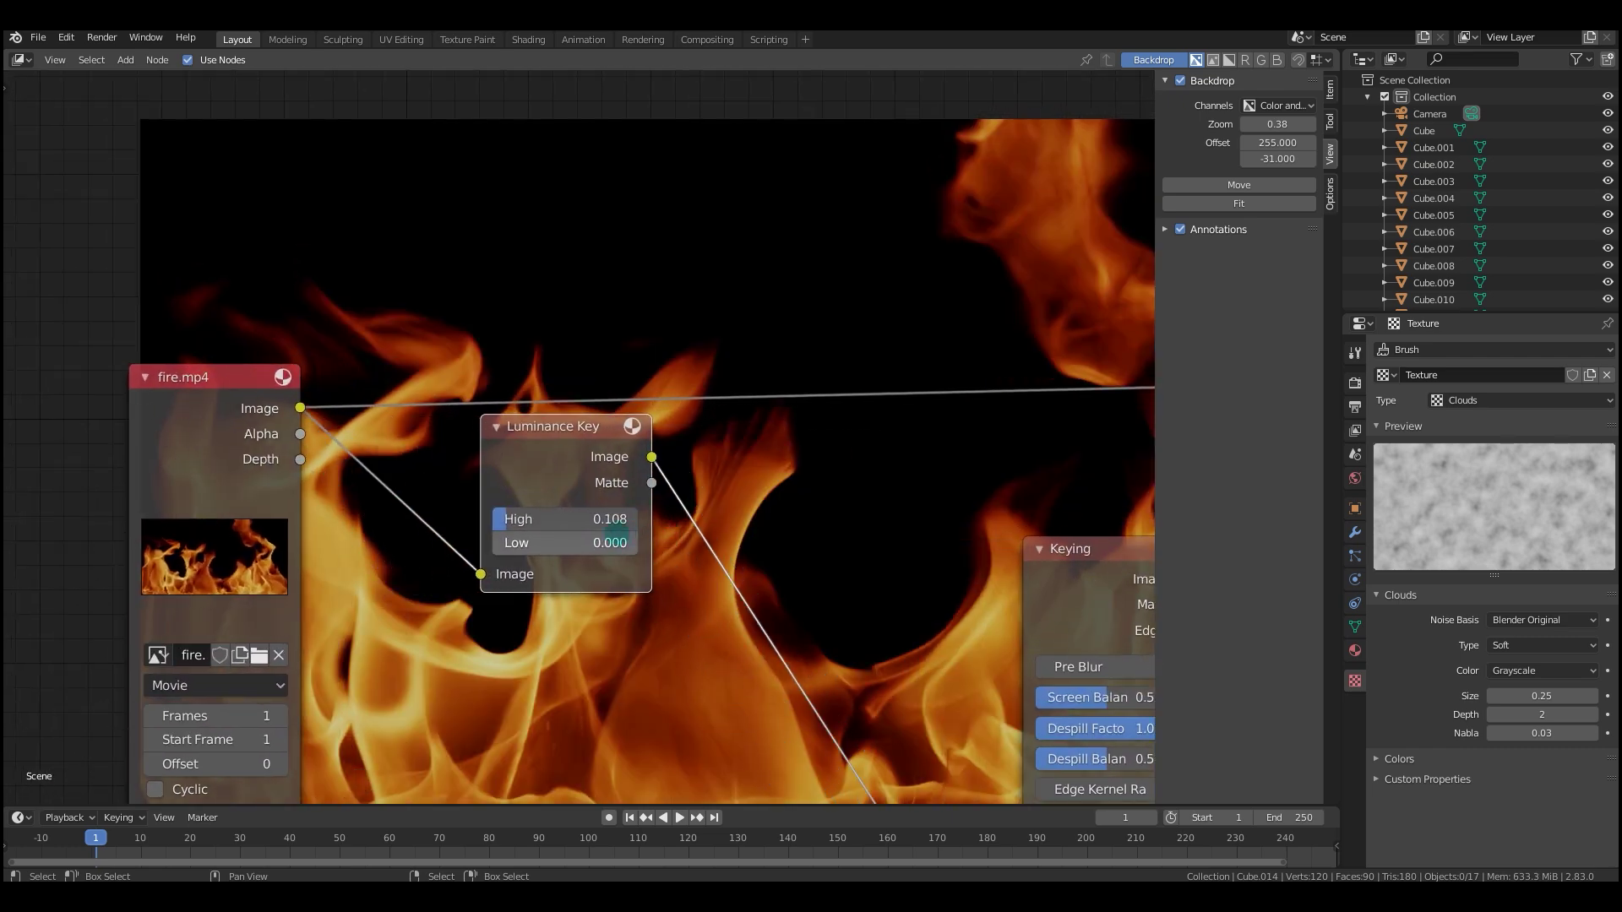
# Drop the Luminance Key node onto the link between the fire.mp4 node and the Viewer.
pyautogui.moveTo(561, 537)
pyautogui.mouseDown(button='middle')
pyautogui.moveTo(605, 526)
pyautogui.moveTo(561, 563)
pyautogui.mouseUp(button='middle')
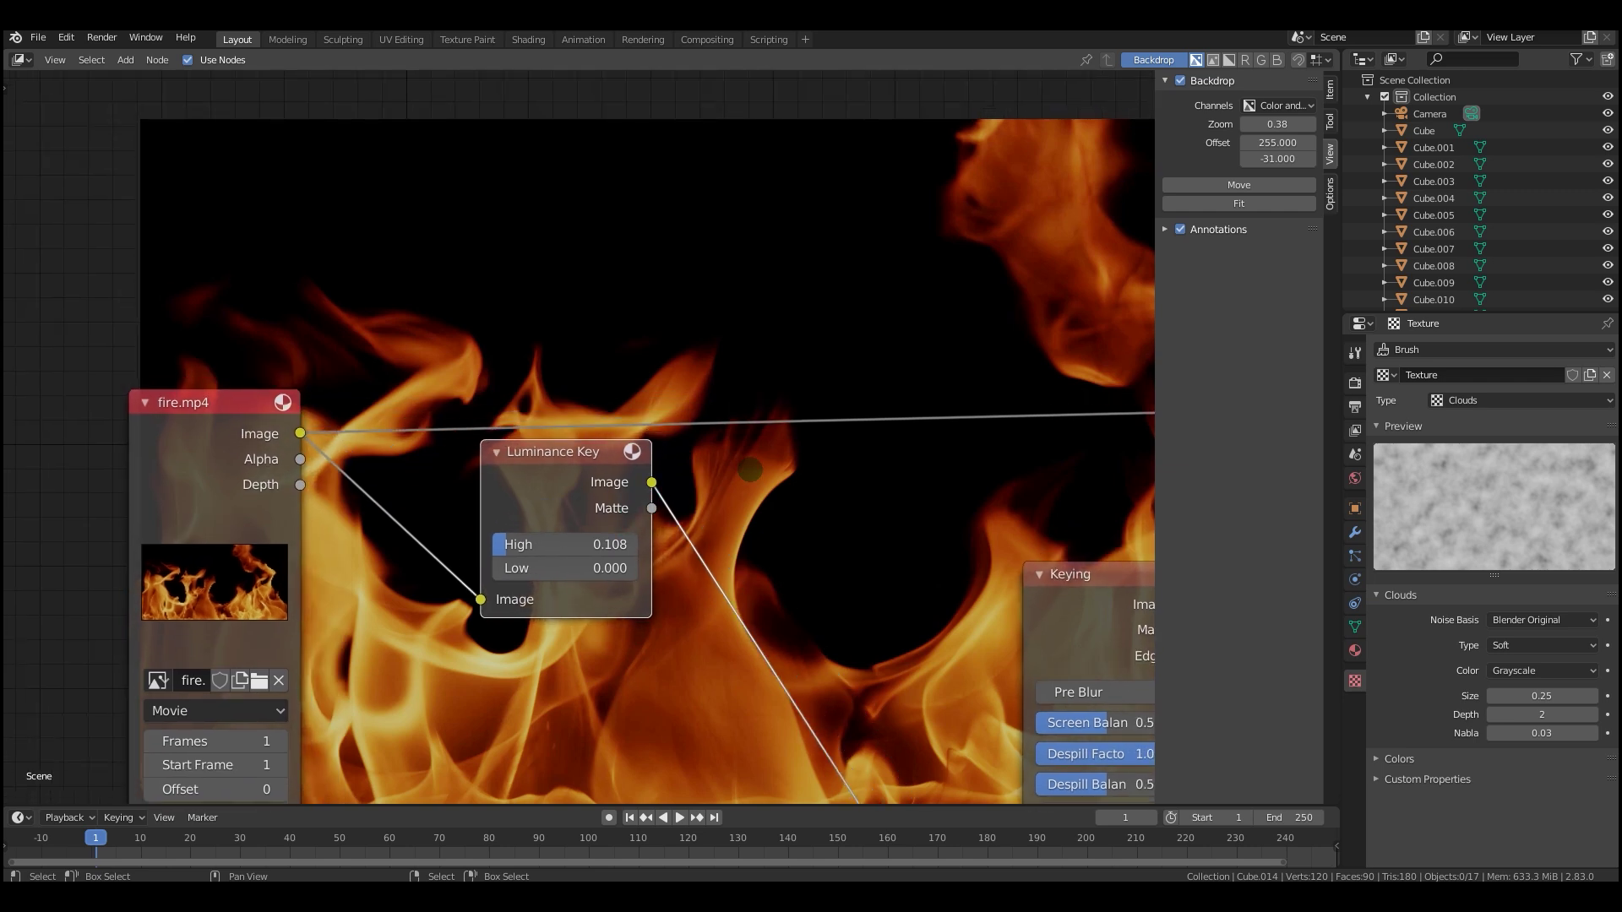
pyautogui.scroll(-1, 750, 470)
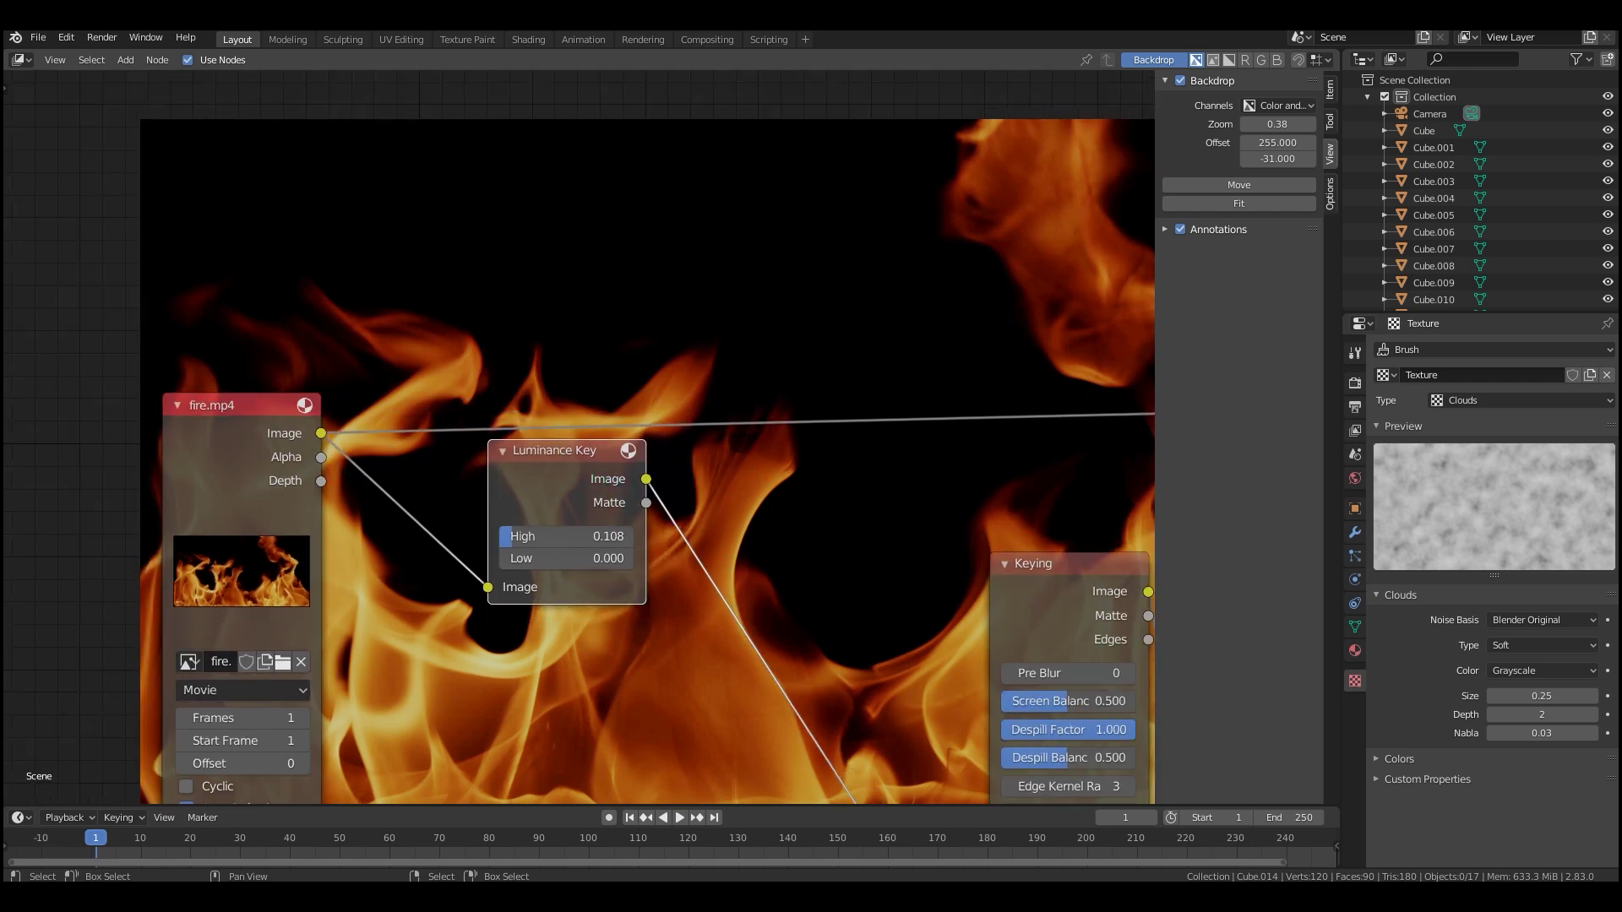
pyautogui.moveTo(727, 456); pyautogui.dragTo(763, 457, button='middle')
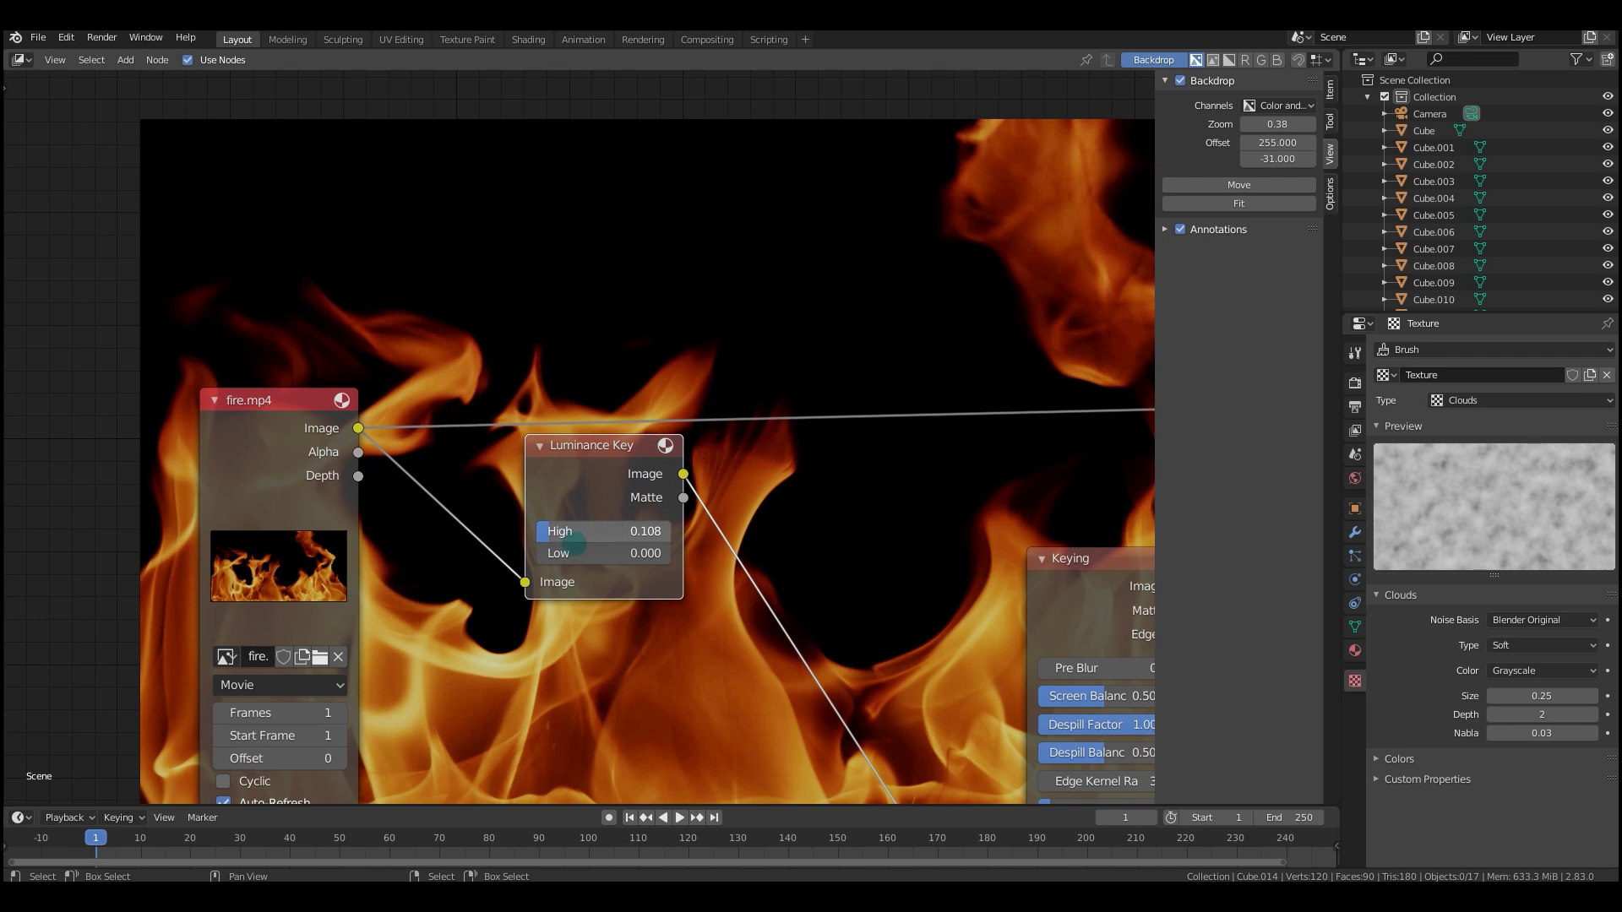
pyautogui.moveTo(617, 489); pyautogui.dragTo(608, 475)
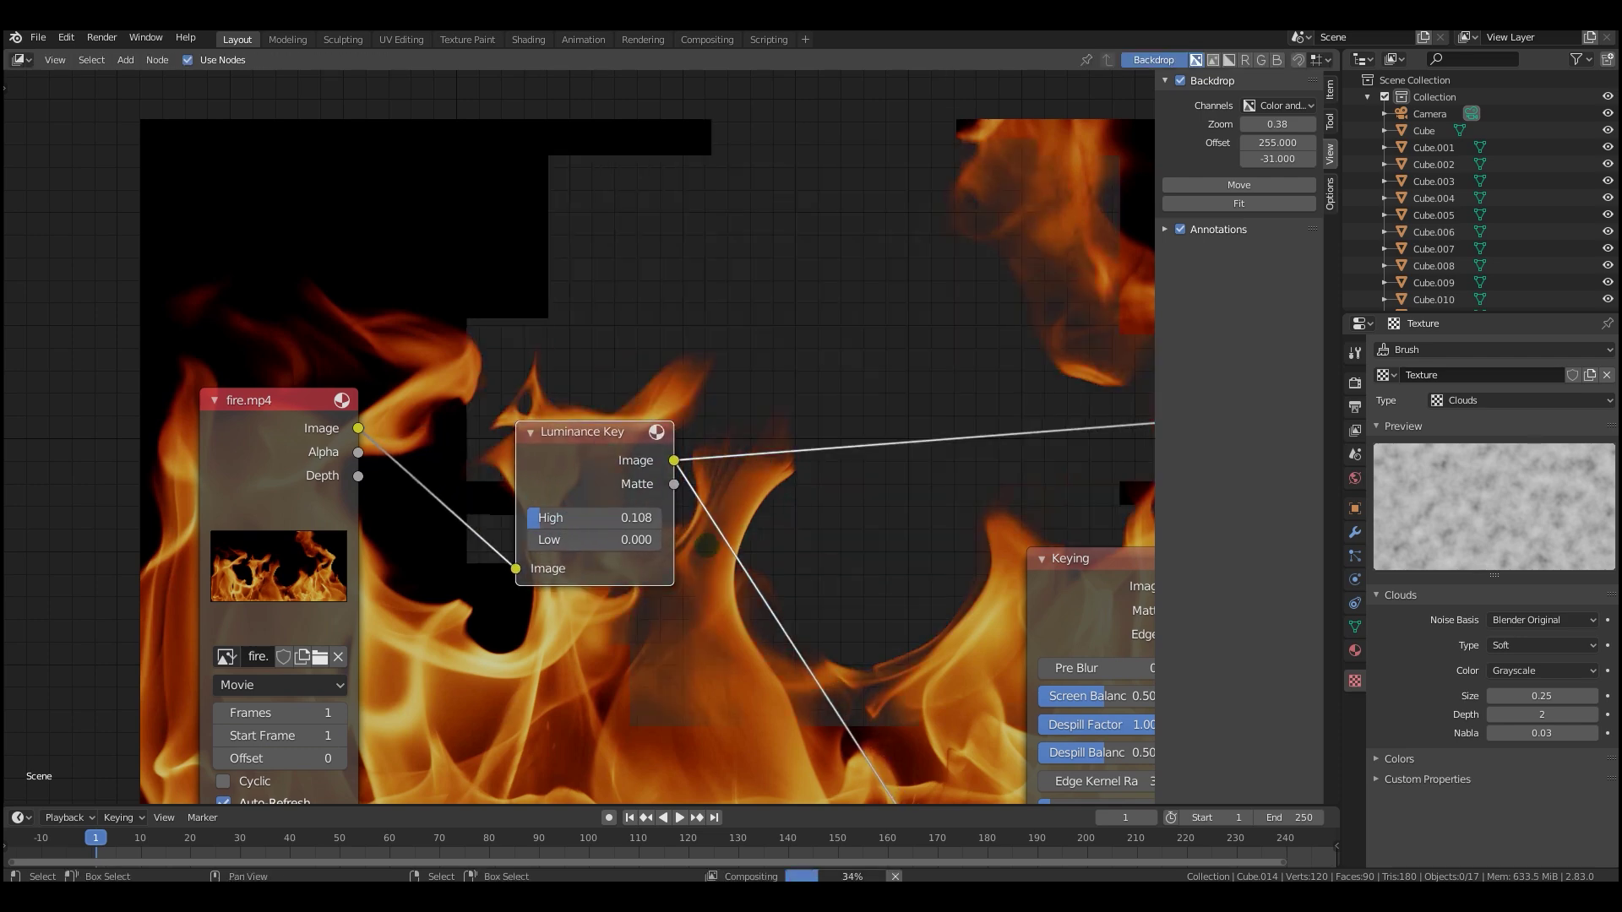
# Set the Luminance Key node's High value to 0.050 and reposition the node.
pyautogui.scroll(1, 748, 646)
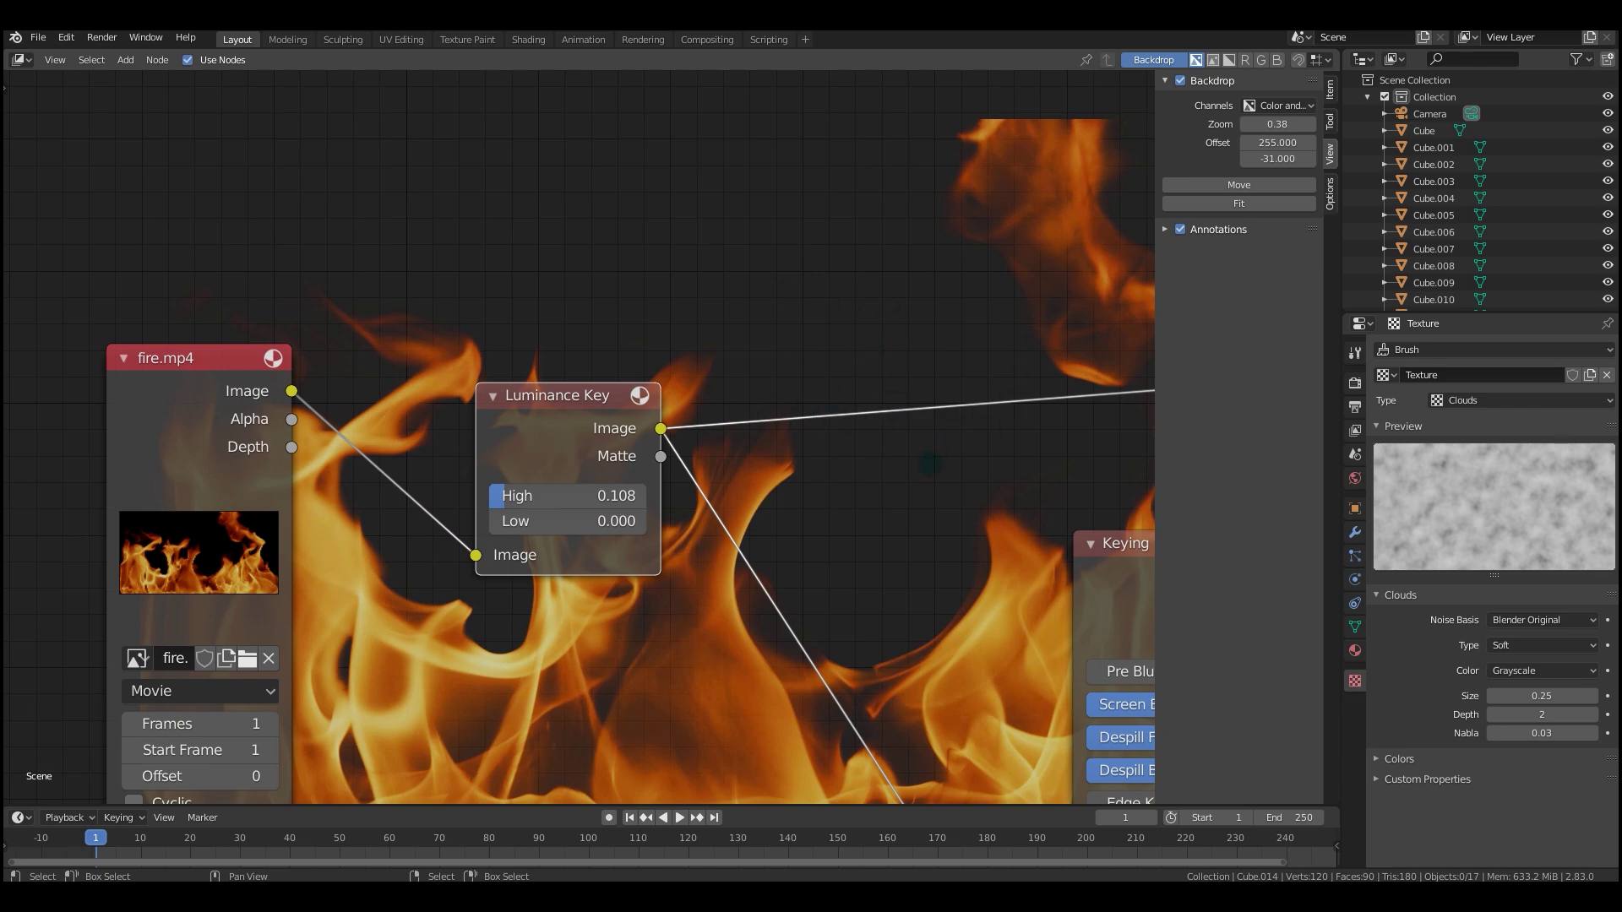
pyautogui.scroll(-1, 930, 463)
pyautogui.scroll(2, 576, 494)
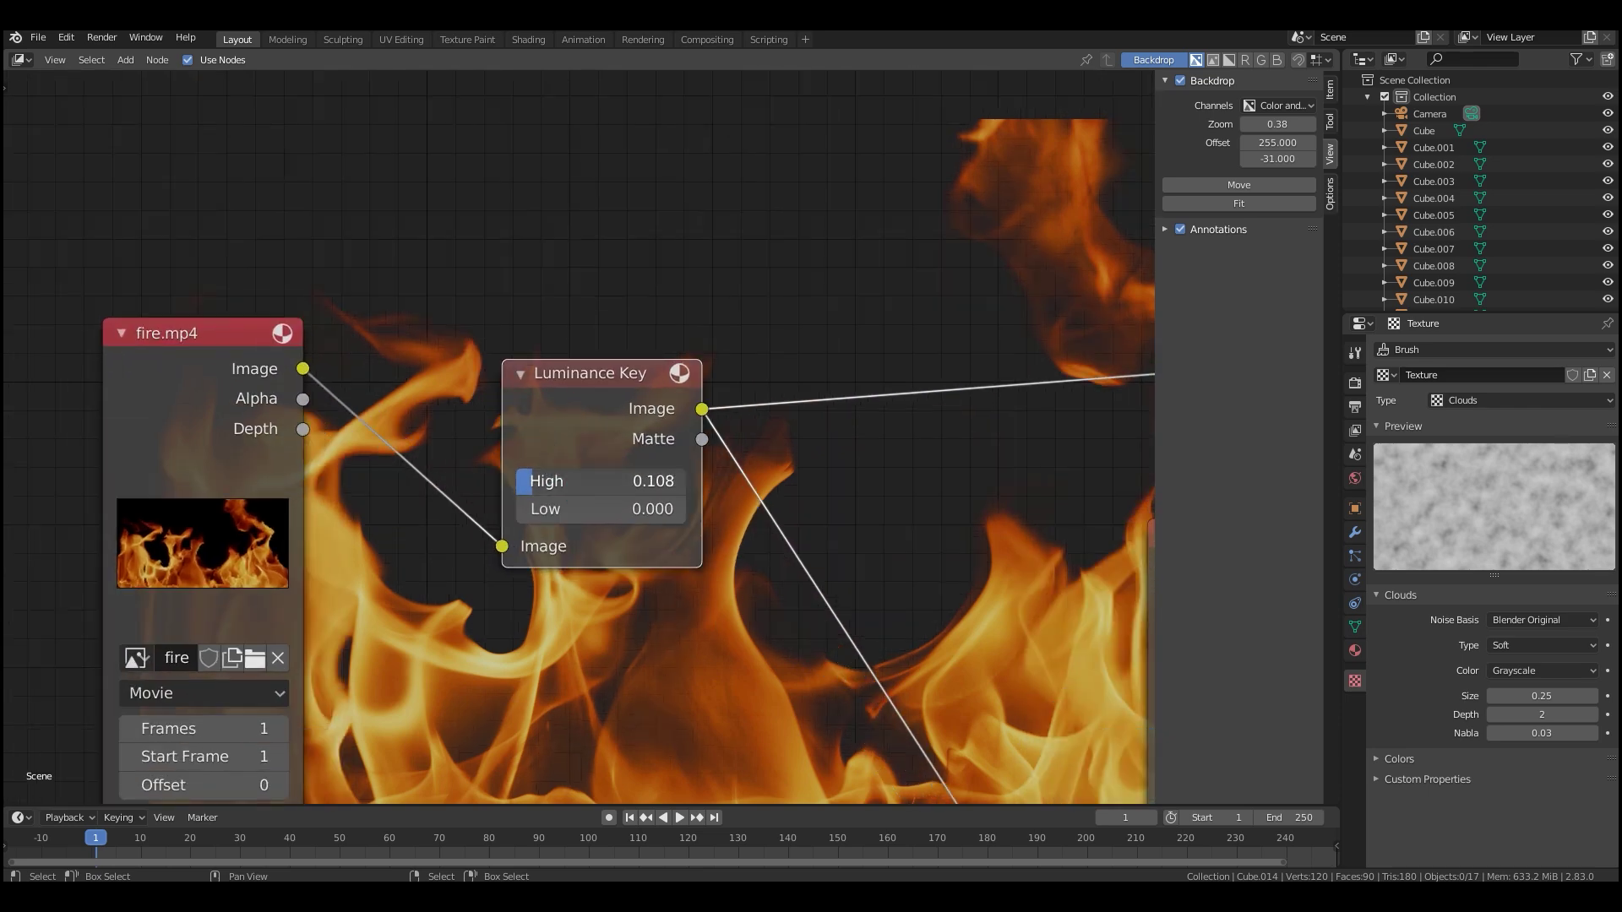
pyautogui.moveTo(600, 481); pyautogui.dragTo(590, 480)
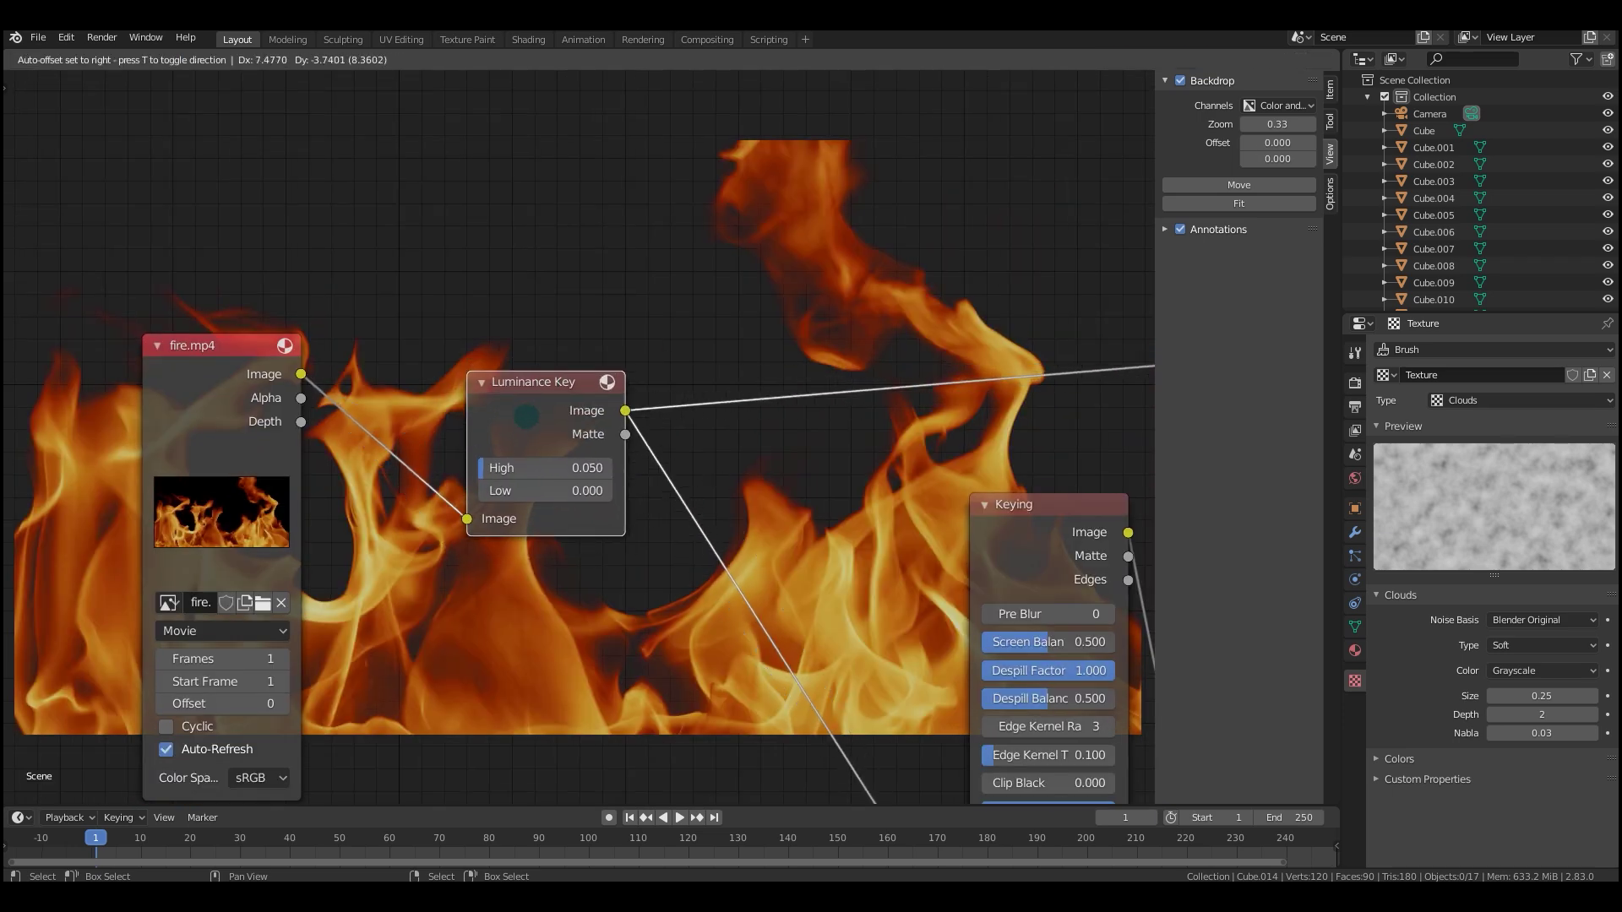
pyautogui.click(526, 416)
pyautogui.scroll(2, 579, 438)
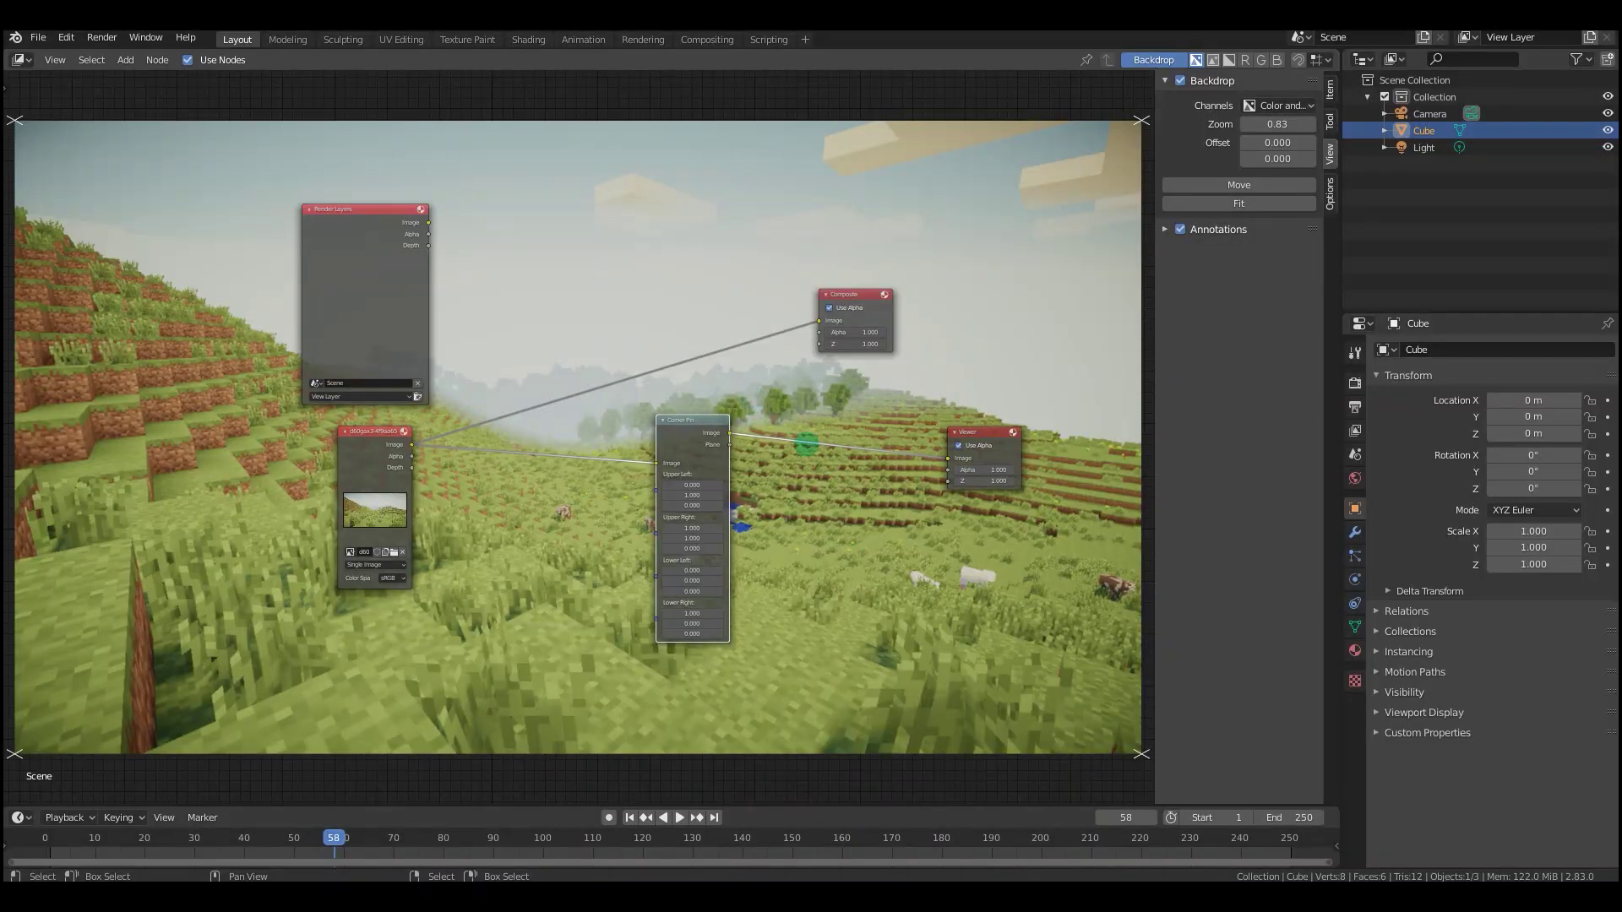
# Reposition the Corner Pin node between the landscape image node and the Viewer node.
pyautogui.moveTo(798, 509); pyautogui.dragTo(734, 515, button='middle')
pyautogui.moveTo(598, 486); pyautogui.dragTo(681, 526, button='middle')
pyautogui.scroll(2, 638, 511)
pyautogui.scroll(1, 676, 529)
pyautogui.moveTo(707, 421); pyautogui.dragTo(711, 412)
pyautogui.scroll(2, 740, 507)
pyautogui.moveTo(770, 534); pyautogui.dragTo(691, 524, button='middle')
# Set the Corner Pin's Upper Left X to 0.400 and Lower Left X to 0.700, and reposition the node.
pyautogui.moveTo(674, 522); pyautogui.dragTo(677, 522)
pyautogui.moveTo(673, 586); pyautogui.dragTo(667, 585)
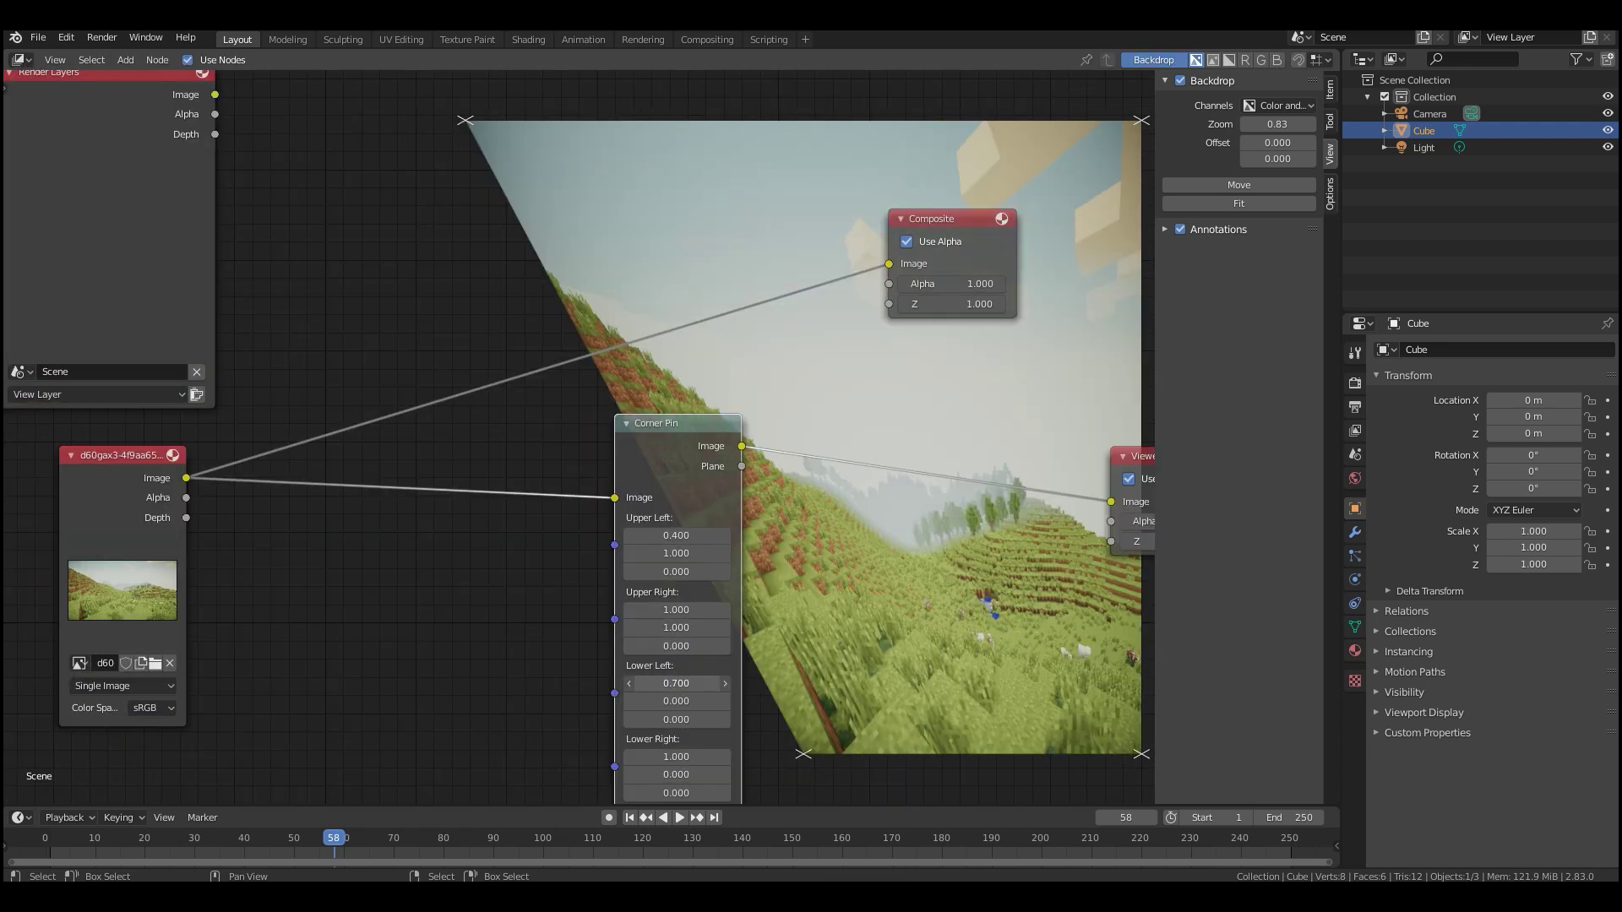
pyautogui.keyDown('ctrl'); pyautogui.moveTo(674, 683); pyautogui.dragTo(642, 684); pyautogui.keyUp('ctrl')
pyautogui.moveTo(687, 582); pyautogui.dragTo(570, 539, button='middle')
pyautogui.moveTo(591, 420); pyautogui.dragTo(634, 442)
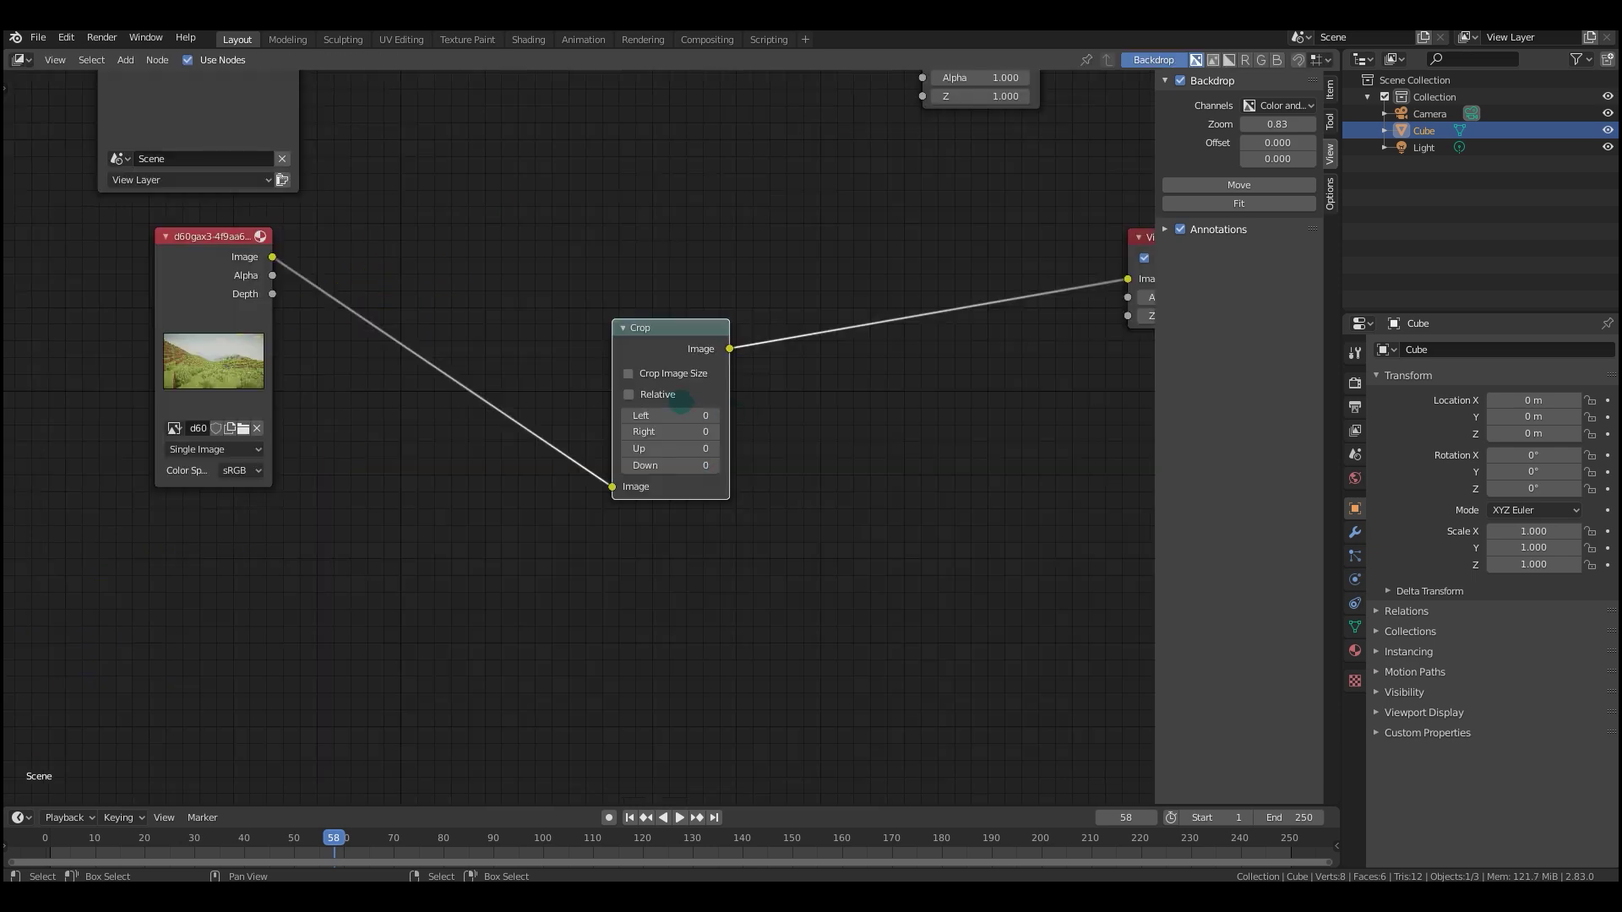
# Set the Crop node's Left value to 1300 and Up value to 502, and adjust its Down value.
pyautogui.moveTo(773, 460); pyautogui.dragTo(903, 460)
pyautogui.moveTo(772, 492); pyautogui.dragTo(1193, 491)
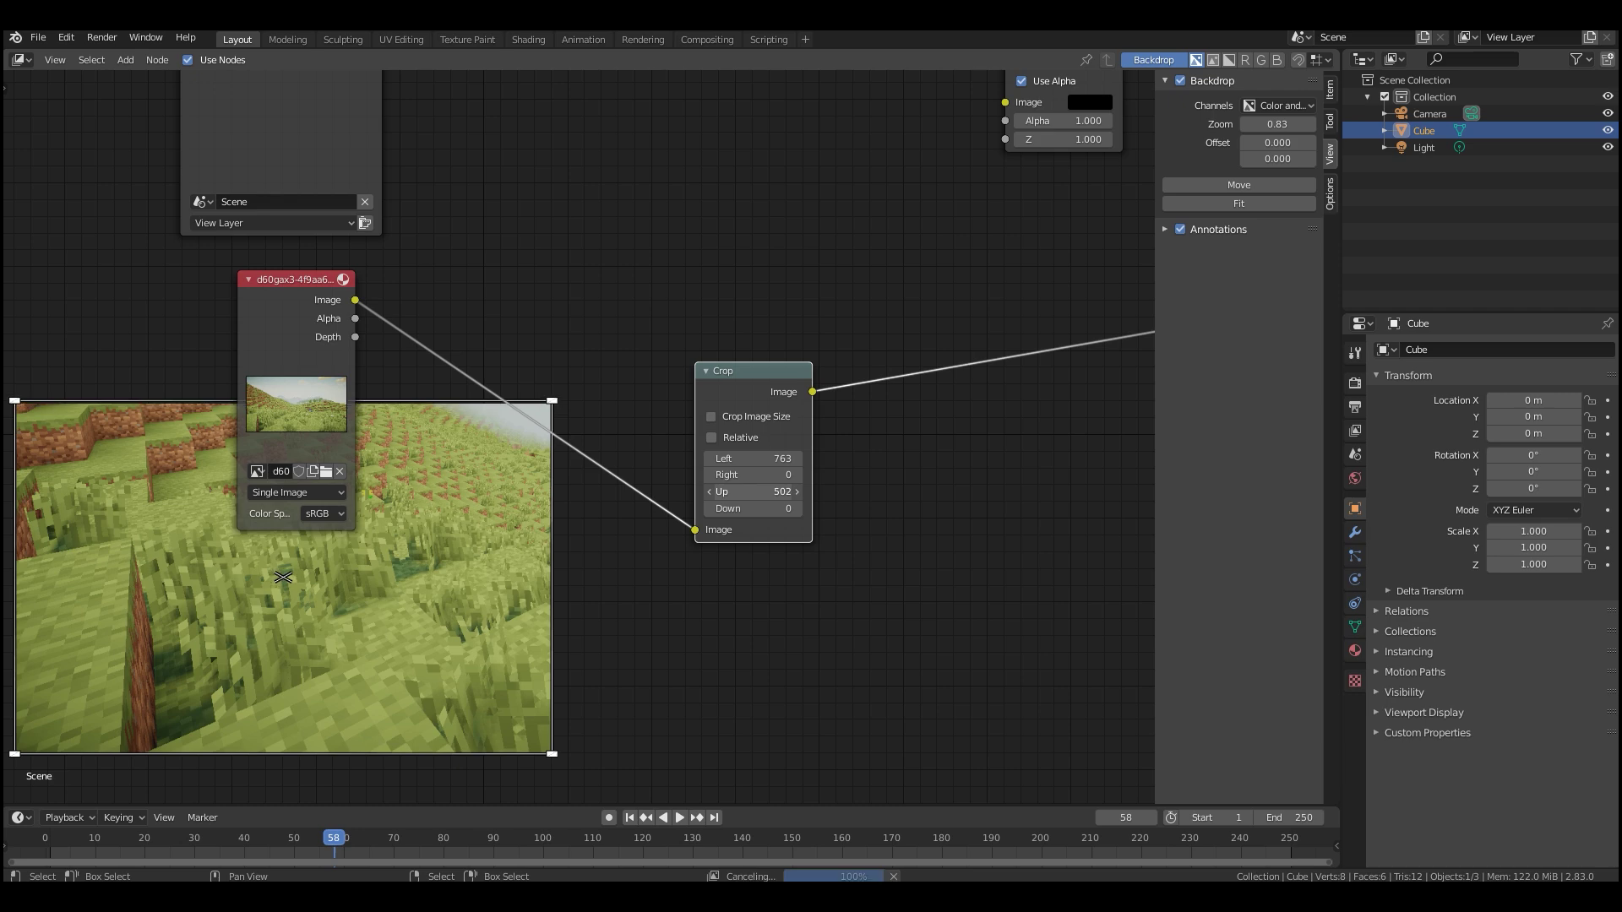
pyautogui.moveTo(750, 462); pyautogui.dragTo(780, 451, button='middle')
pyautogui.moveTo(780, 448); pyautogui.dragTo(894, 449)
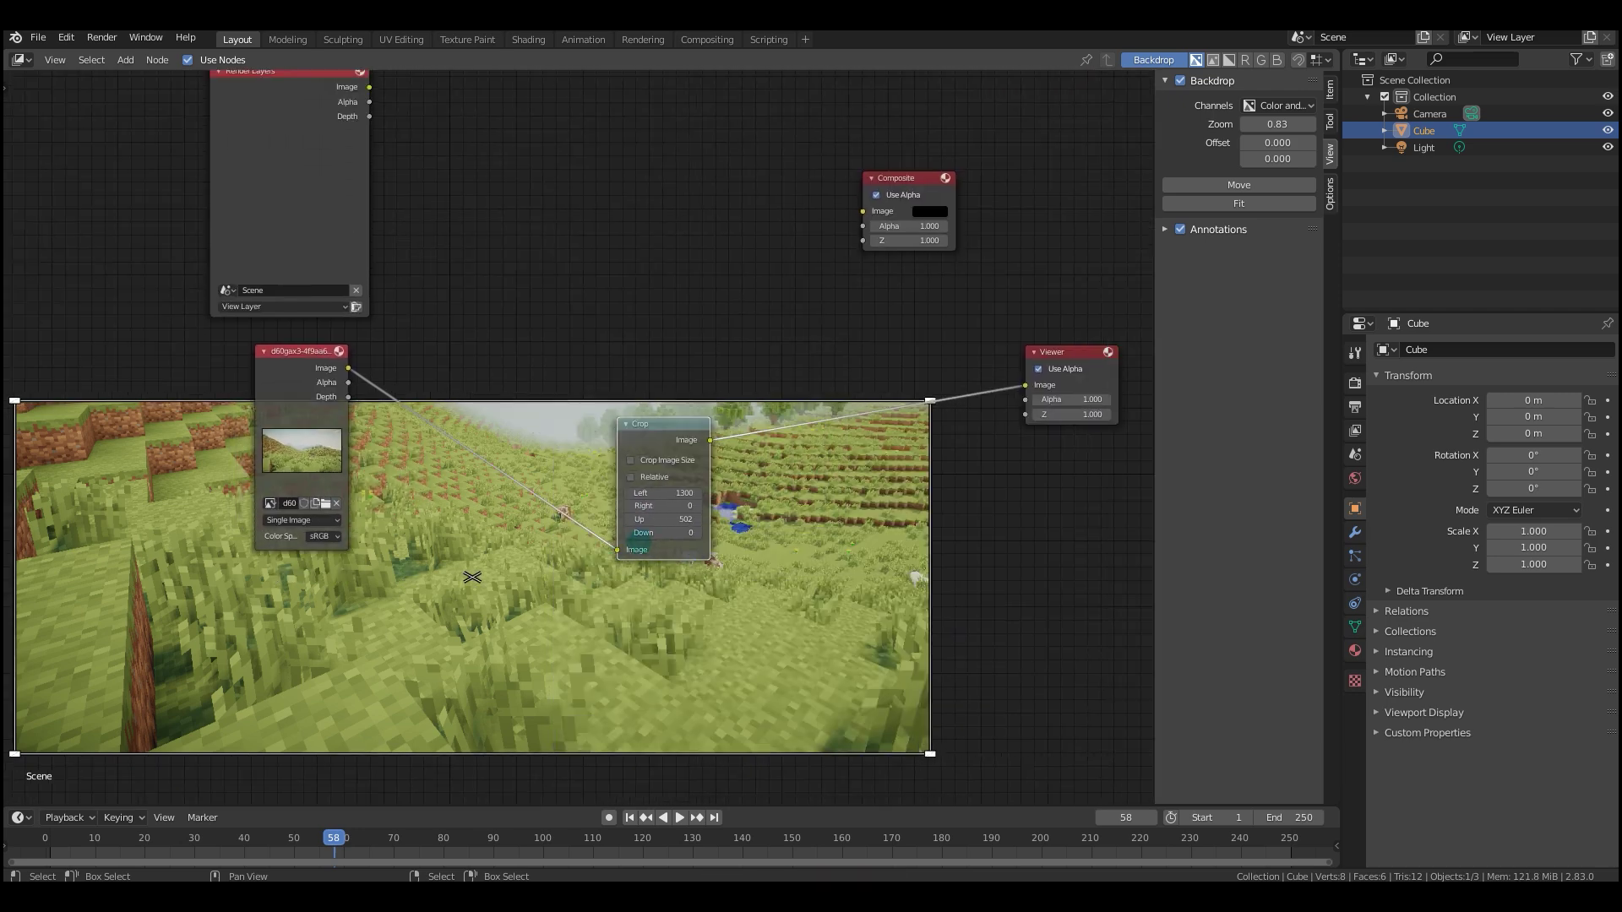
pyautogui.moveTo(663, 533); pyautogui.dragTo(637, 550, button='middle')
pyautogui.moveTo(637, 550); pyautogui.dragTo(384, 551)
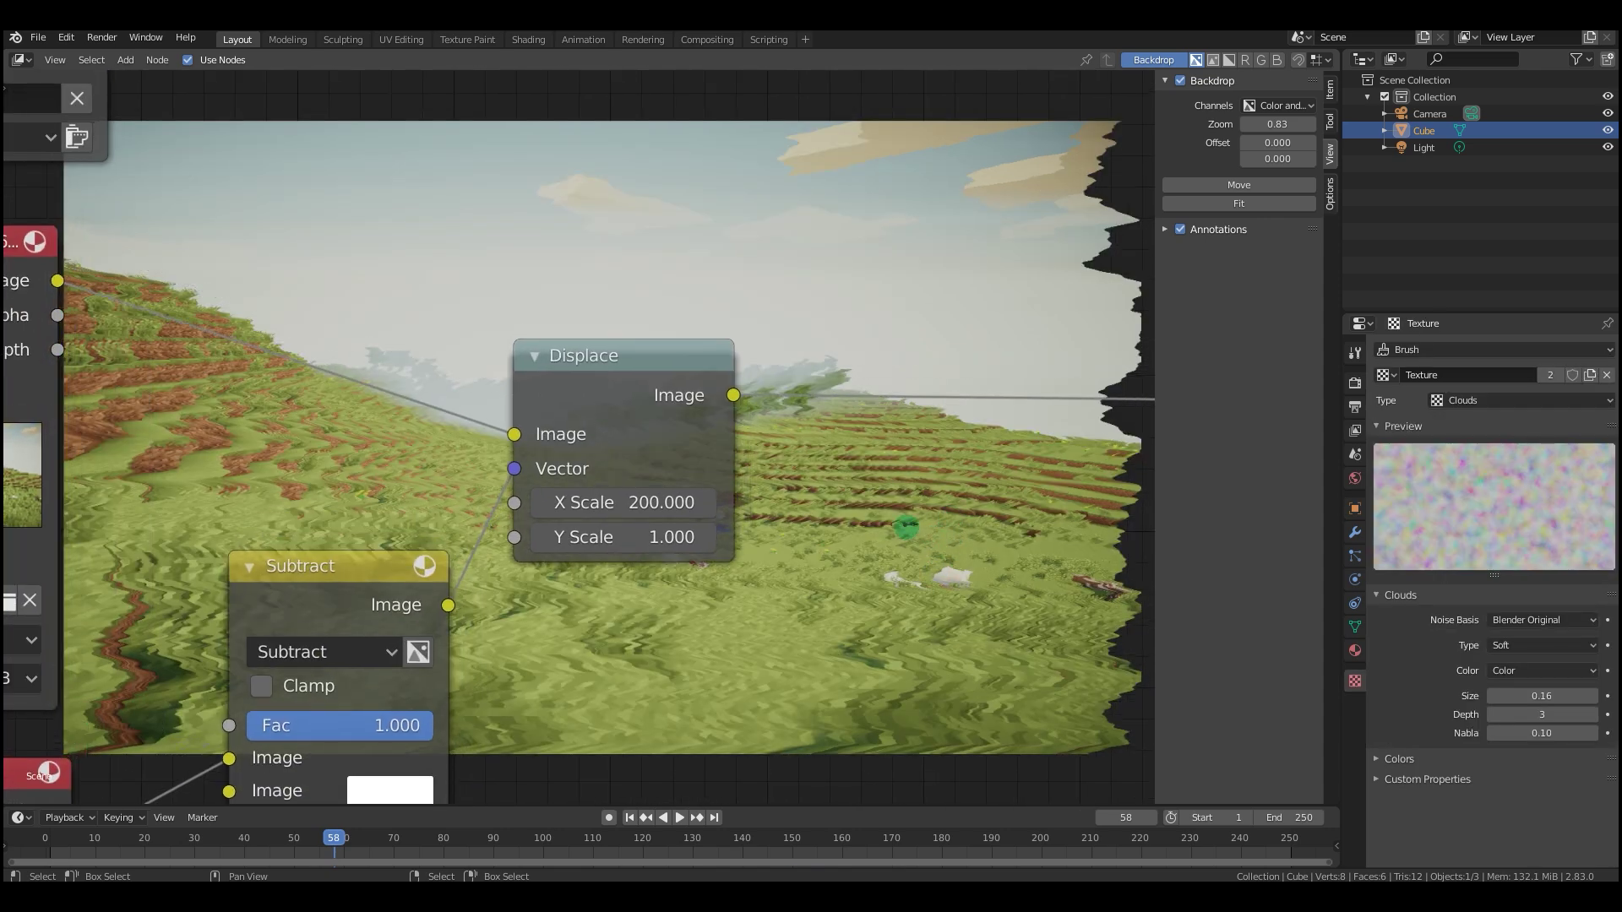
pyautogui.moveTo(919, 548)
pyautogui.mouseDown(button='middle')
pyautogui.moveTo(970, 500)
pyautogui.moveTo(1005, 505)
pyautogui.moveTo(975, 516)
pyautogui.moveTo(1031, 543)
pyautogui.moveTo(897, 572)
pyautogui.moveTo(910, 566)
pyautogui.mouseUp(button='middle')
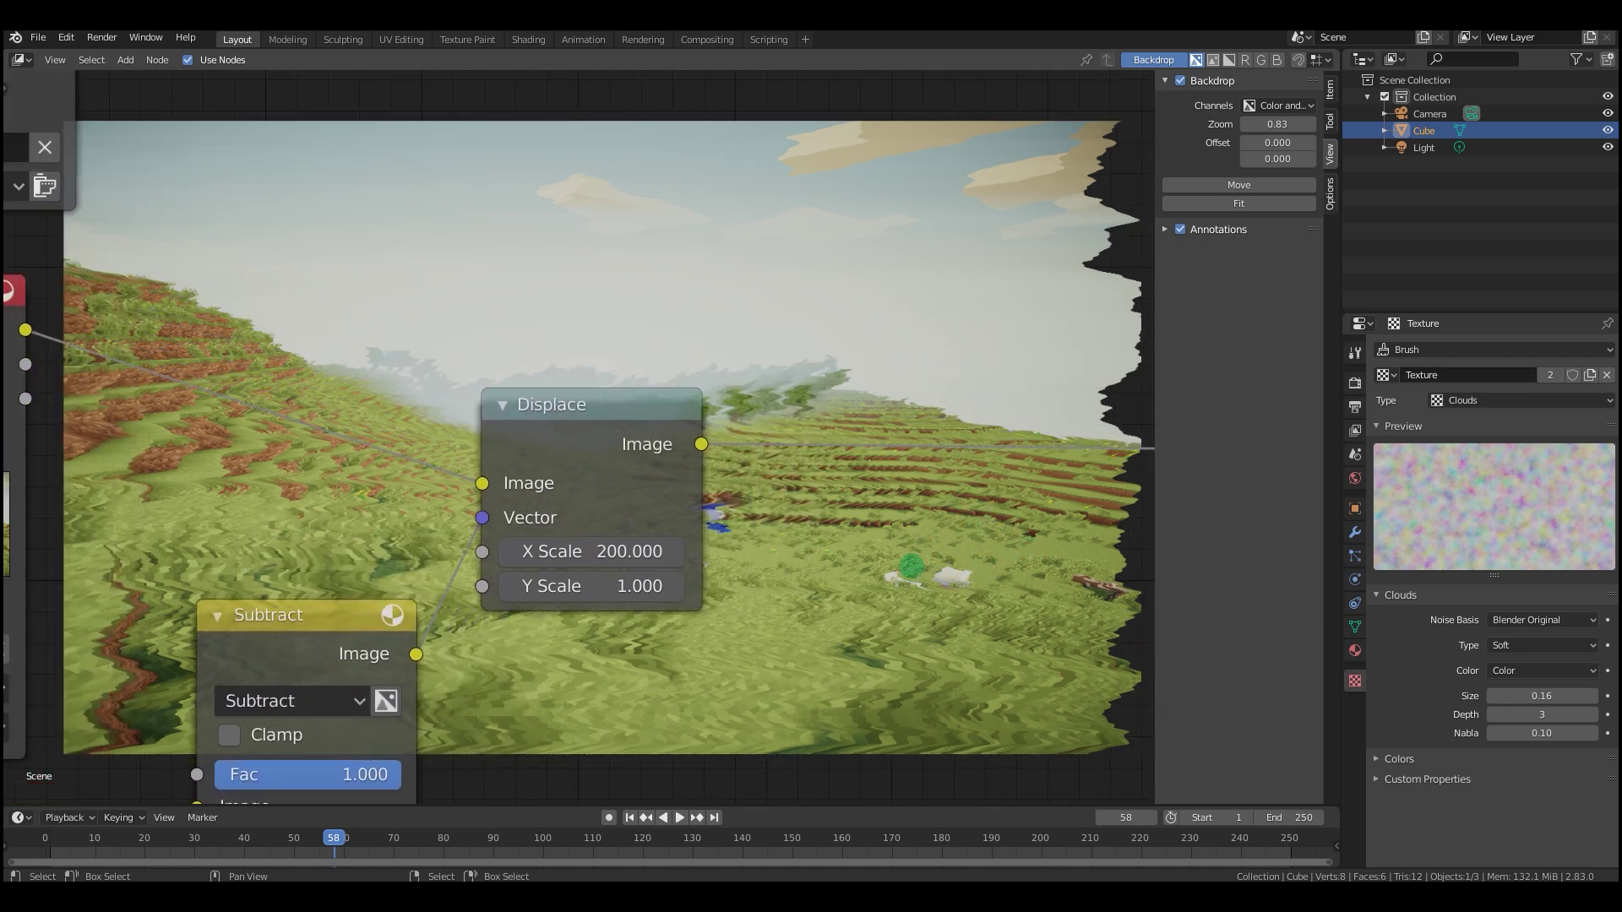
# Reposition the Displace and Subtract nodes and tidy the layout of the displacement setup beside the landscape image and Texture nodes.
pyautogui.scroll(-2, 794, 524)
pyautogui.moveTo(806, 550)
pyautogui.mouseDown(button='middle')
pyautogui.moveTo(812, 566)
pyautogui.moveTo(759, 576)
pyautogui.moveTo(976, 535)
pyautogui.mouseUp(button='middle')
pyautogui.moveTo(753, 597); pyautogui.dragTo(875, 475, button='middle')
pyautogui.scroll(-1, 874, 474)
pyautogui.moveTo(468, 747); pyautogui.dragTo(600, 596, button='middle')
pyautogui.moveTo(471, 516); pyautogui.dragTo(509, 507)
pyautogui.moveTo(438, 582); pyautogui.dragTo(658, 401, button='middle')
pyautogui.moveTo(211, 509); pyautogui.dragTo(231, 493)
pyautogui.moveTo(781, 472); pyautogui.dragTo(538, 613, button='middle')
pyautogui.moveTo(983, 261); pyautogui.dragTo(761, 467, button='middle')
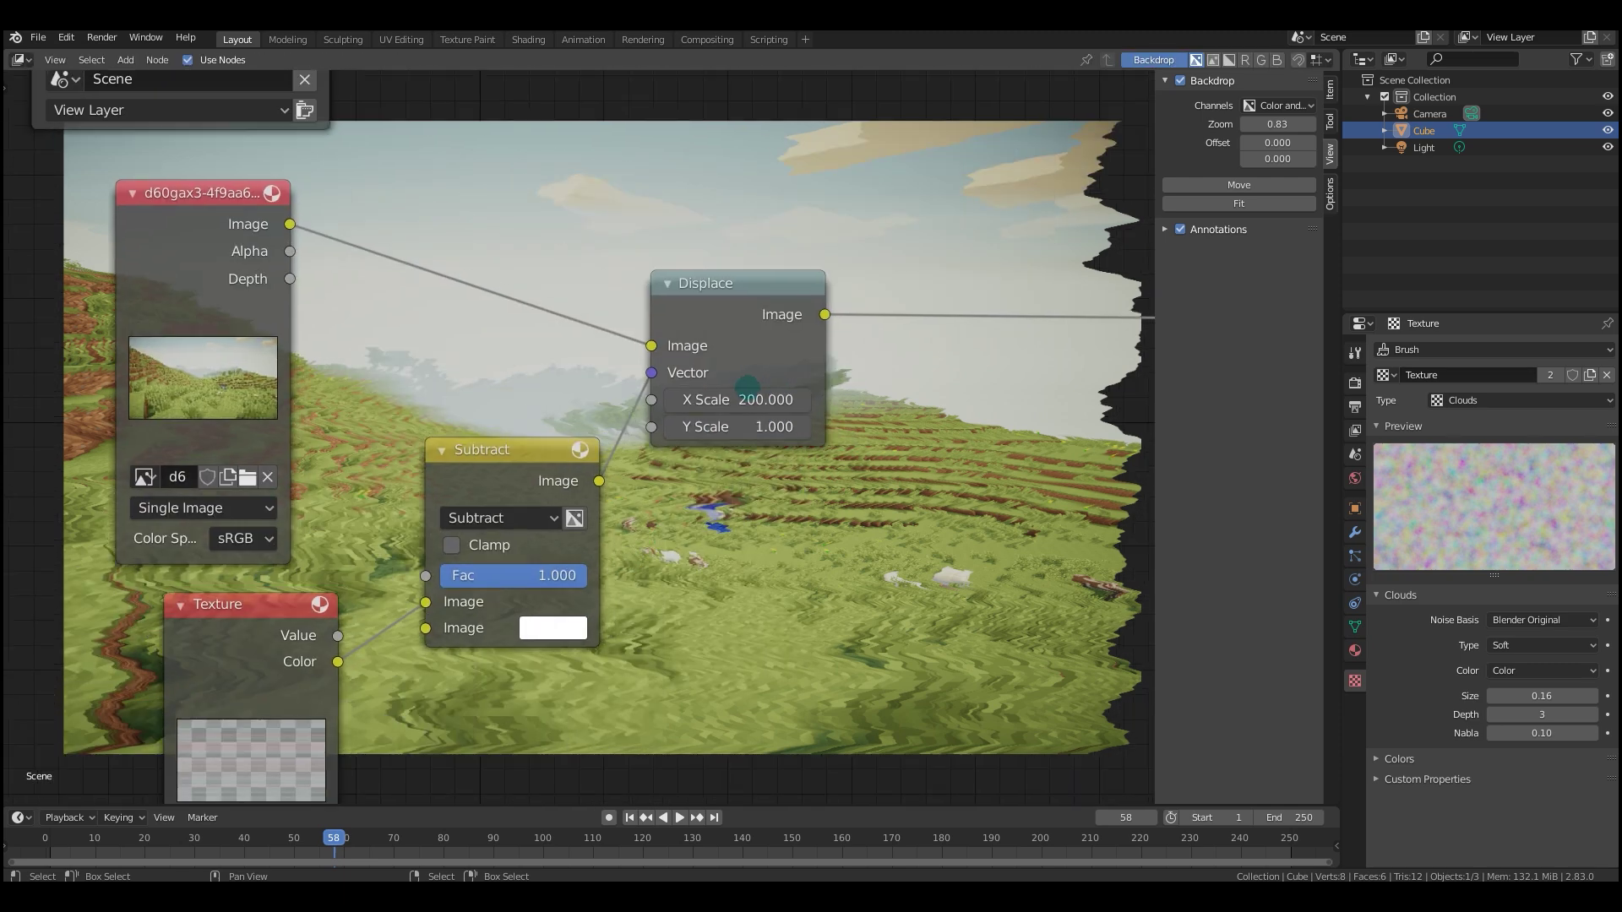
pyautogui.moveTo(765, 289); pyautogui.dragTo(802, 303)
pyautogui.moveTo(526, 454); pyautogui.dragTo(555, 430)
# Enter a new X Scale value on the Displace node.
pyautogui.moveTo(746, 436); pyautogui.dragTo(676, 463, button='middle')
pyautogui.moveTo(1015, 517); pyautogui.dragTo(759, 538, button='middle')
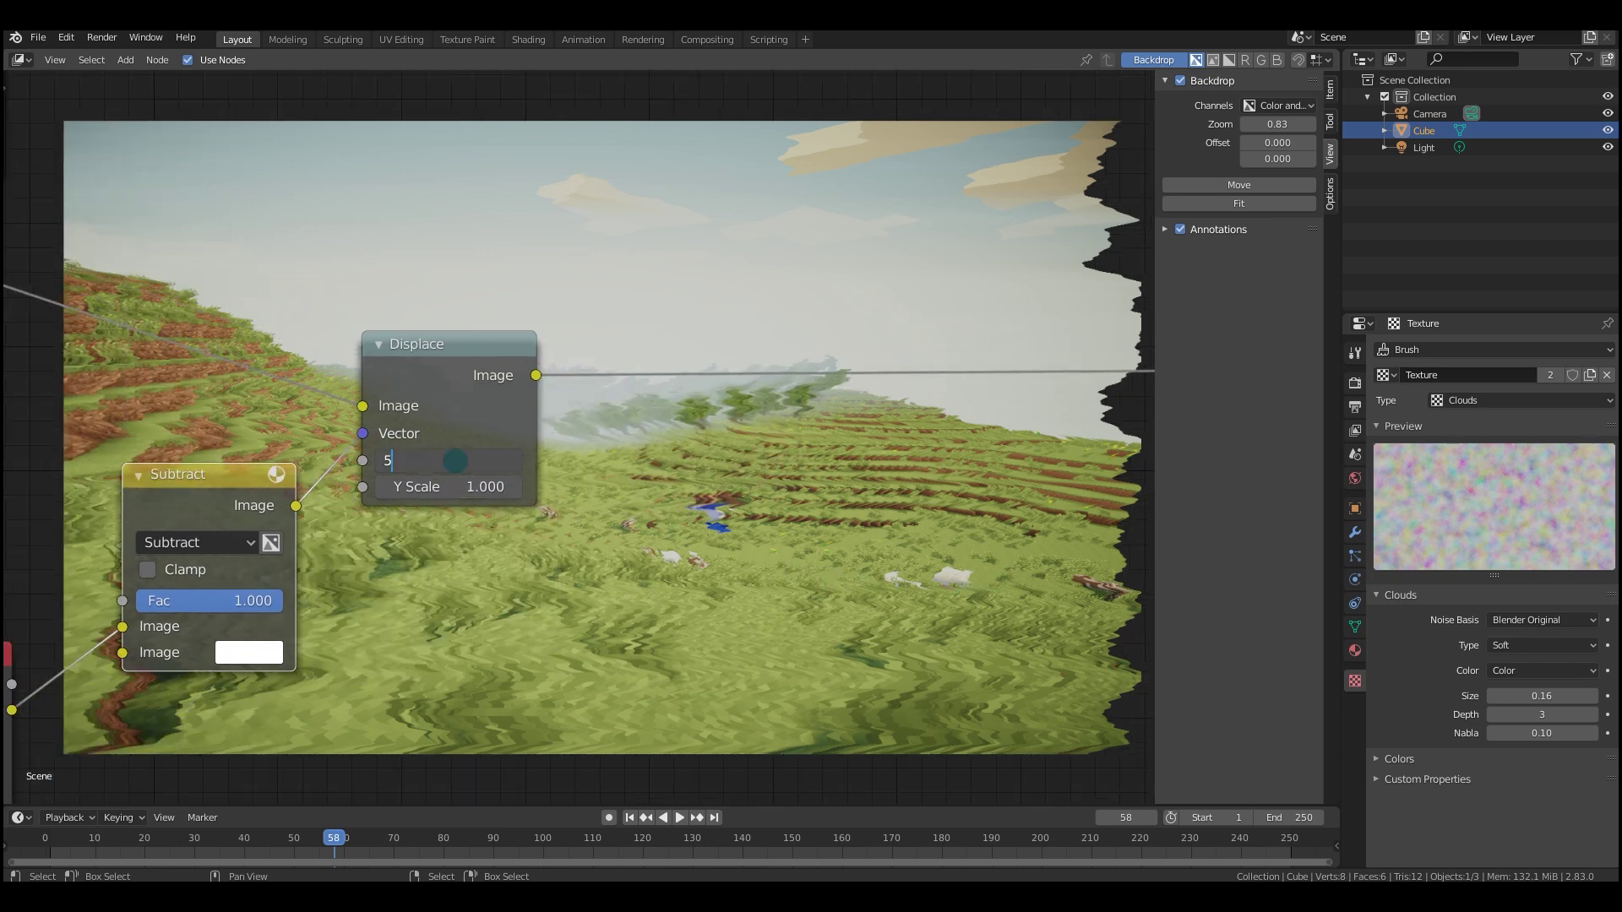
pyautogui.press('Return')
pyautogui.scroll(-1, 693, 524)
pyautogui.moveTo(639, 536); pyautogui.dragTo(757, 547, button='middle')
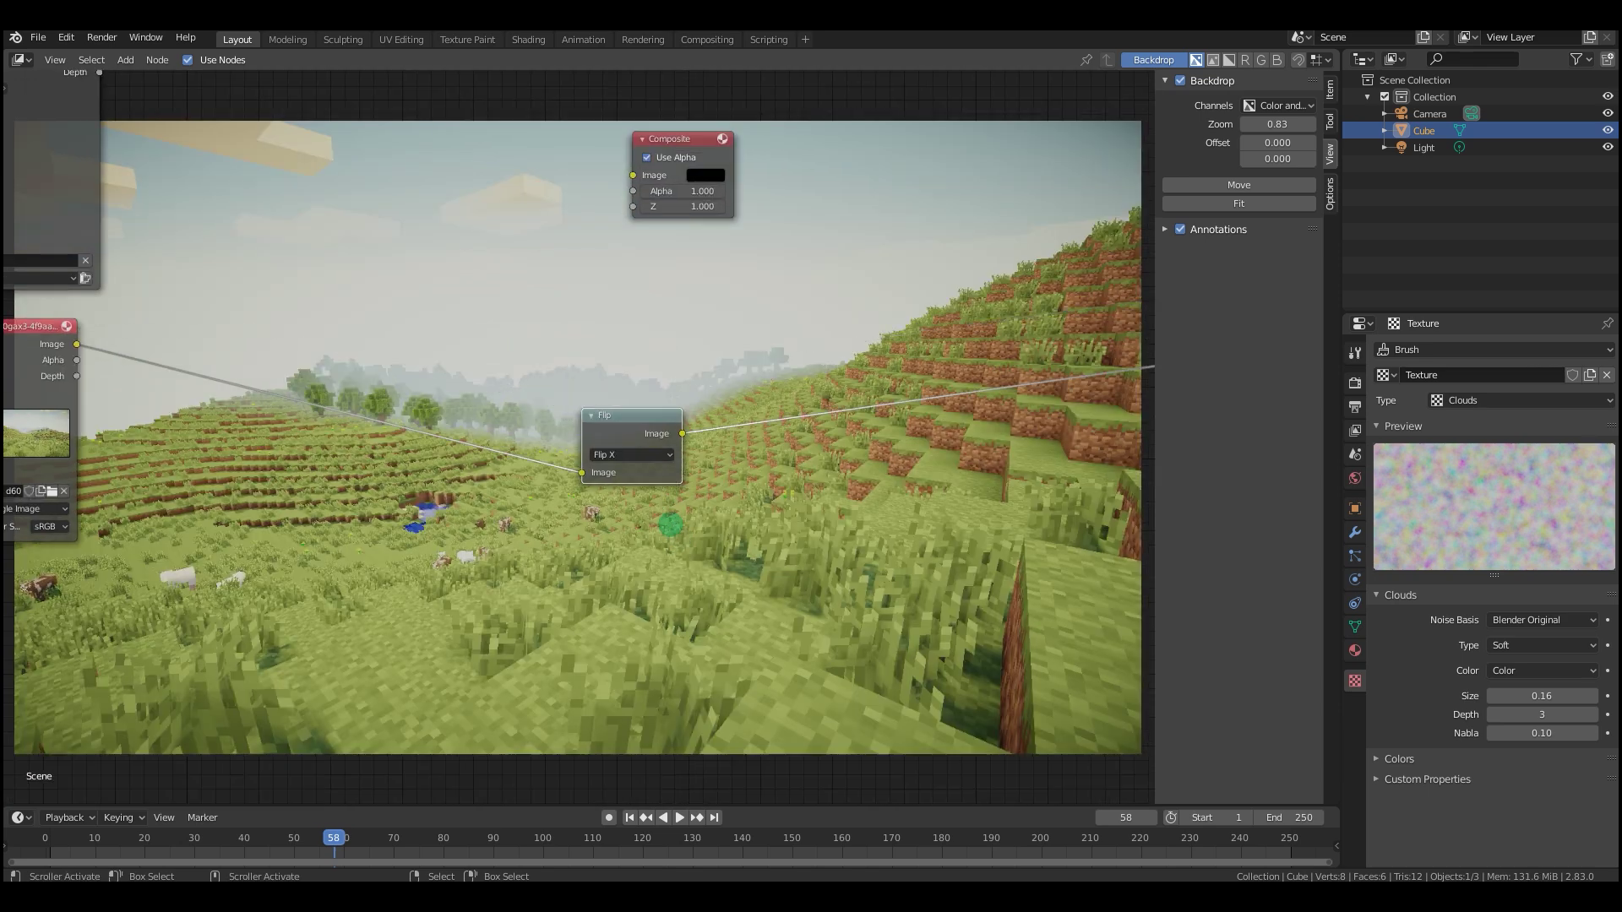
# Switch the Flip node's axis to Flip Y, and try the option that flips both axes.
pyautogui.moveTo(662, 518); pyautogui.dragTo(685, 464, button='middle')
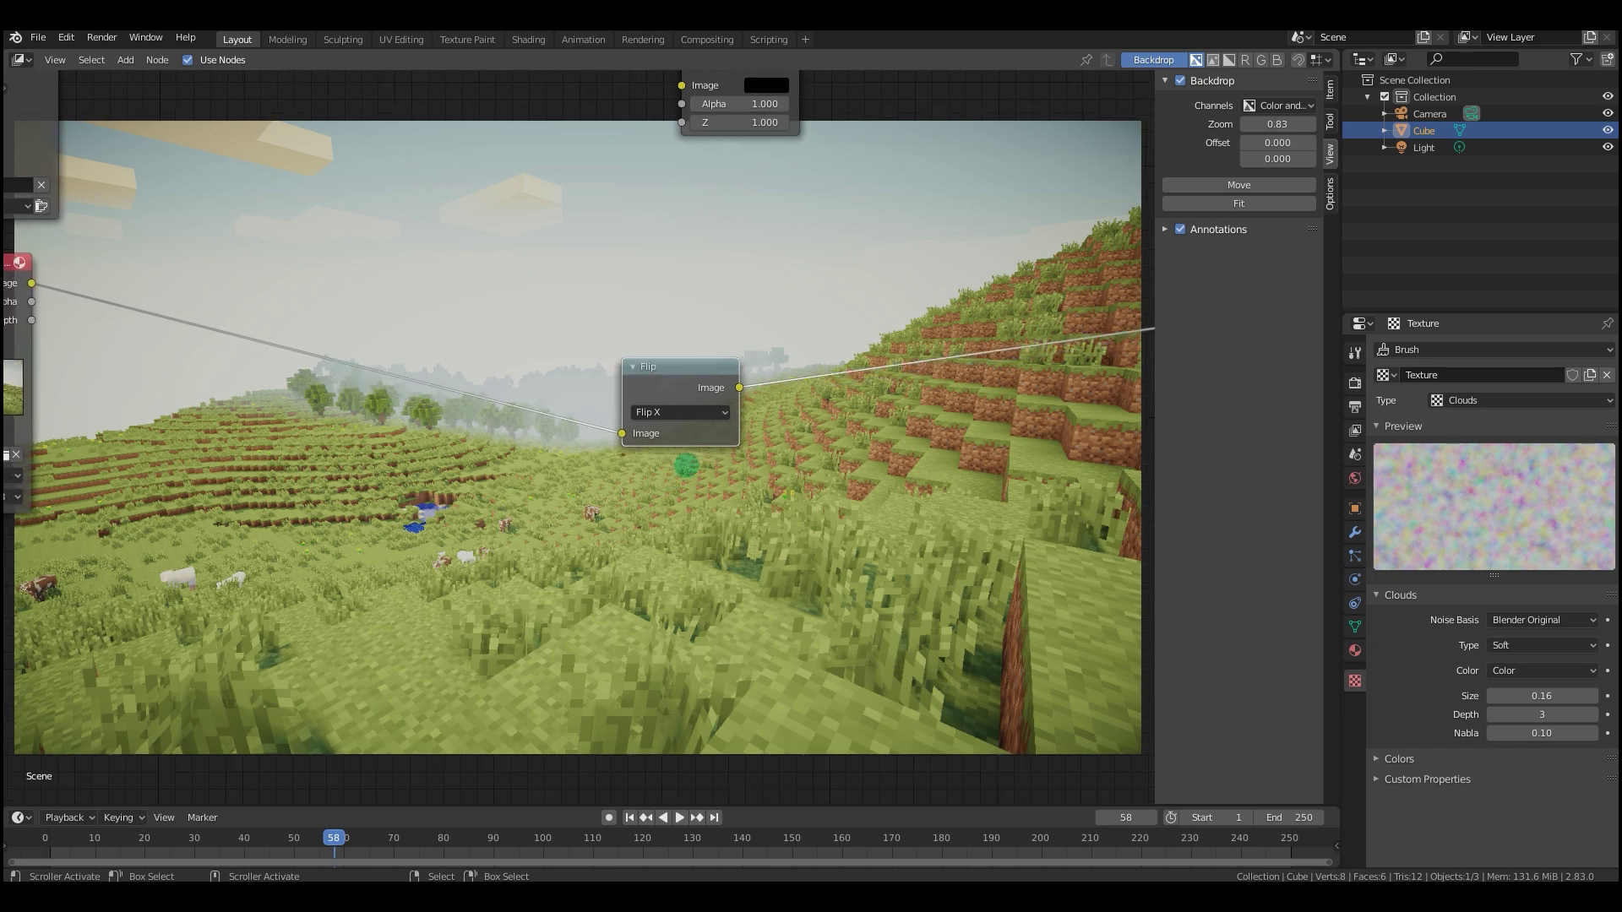
pyautogui.scroll(1, 686, 465)
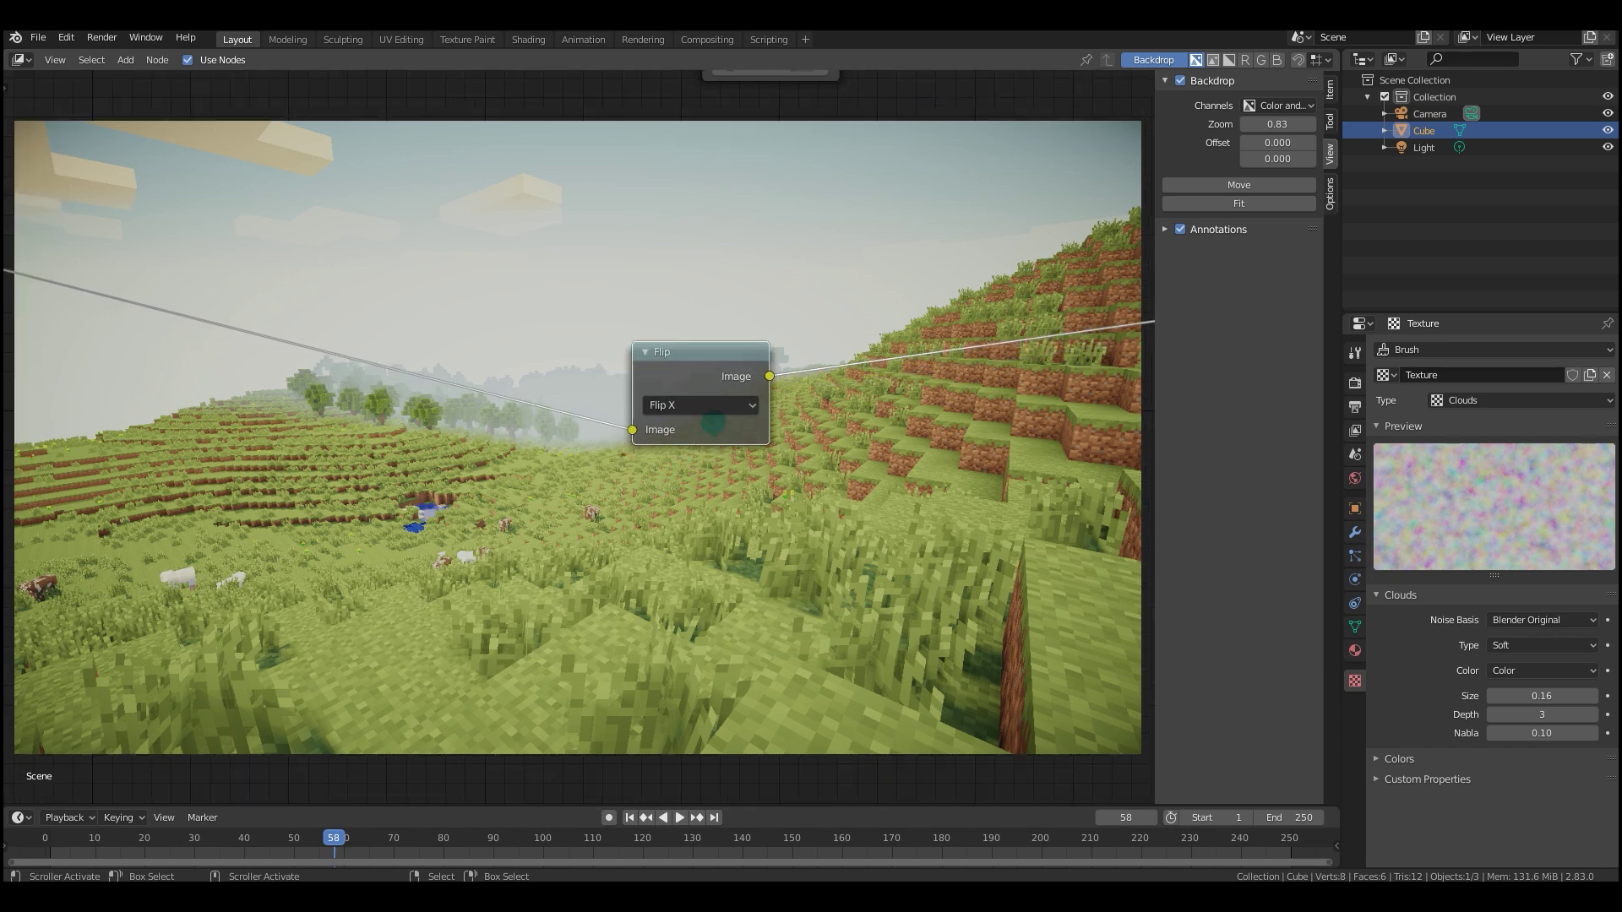
pyautogui.click(695, 405)
pyautogui.click(698, 449)
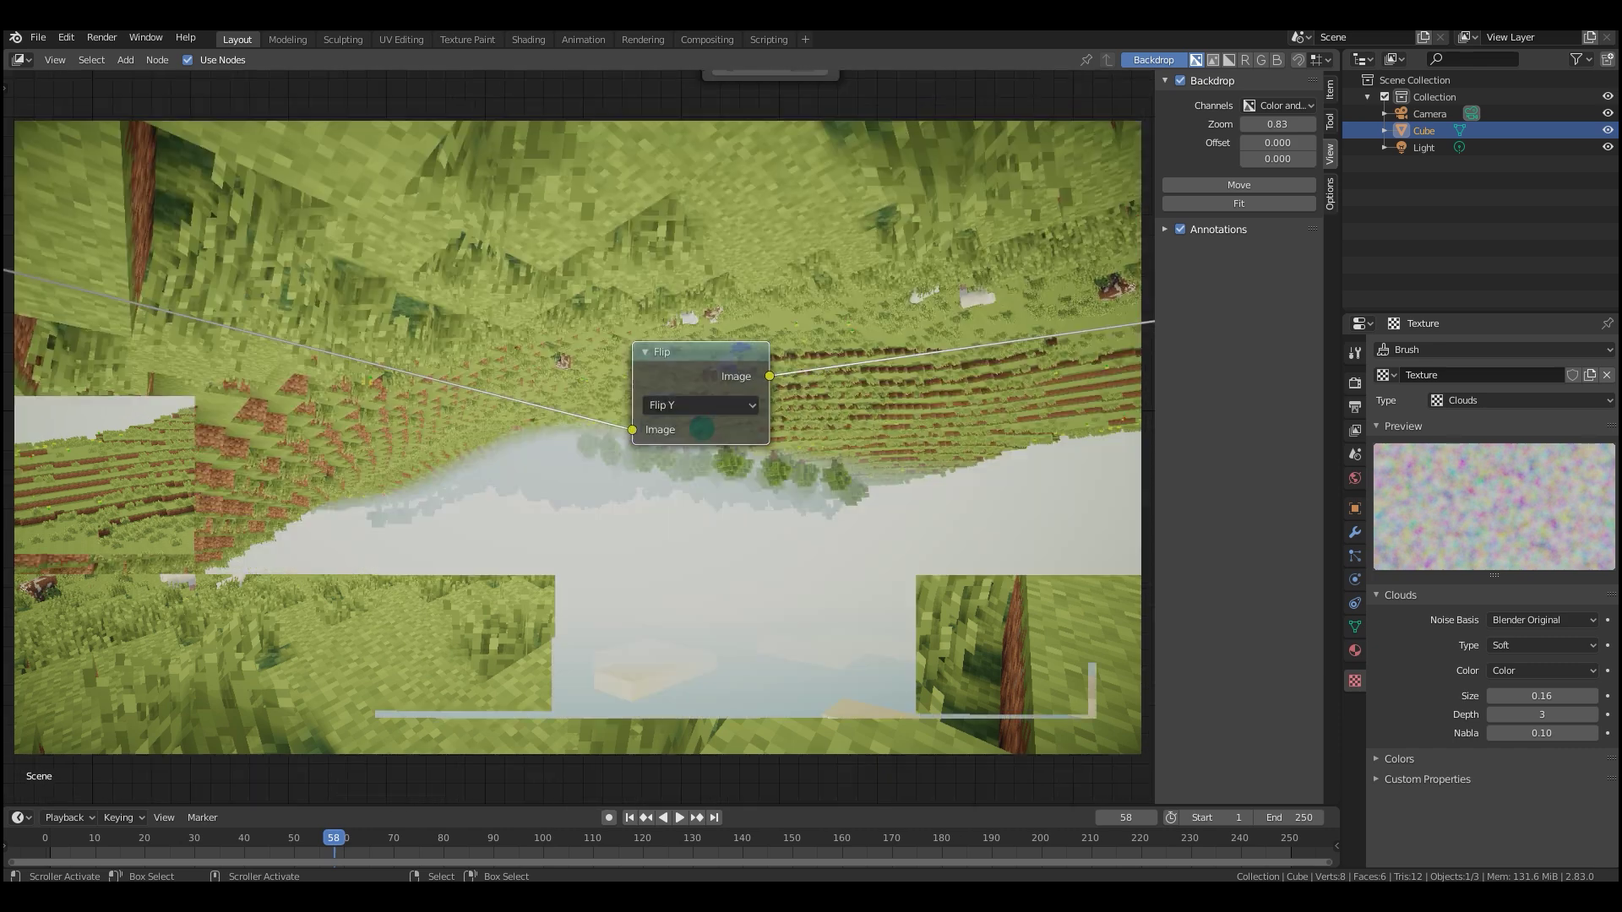
pyautogui.click(697, 405)
pyautogui.click(698, 470)
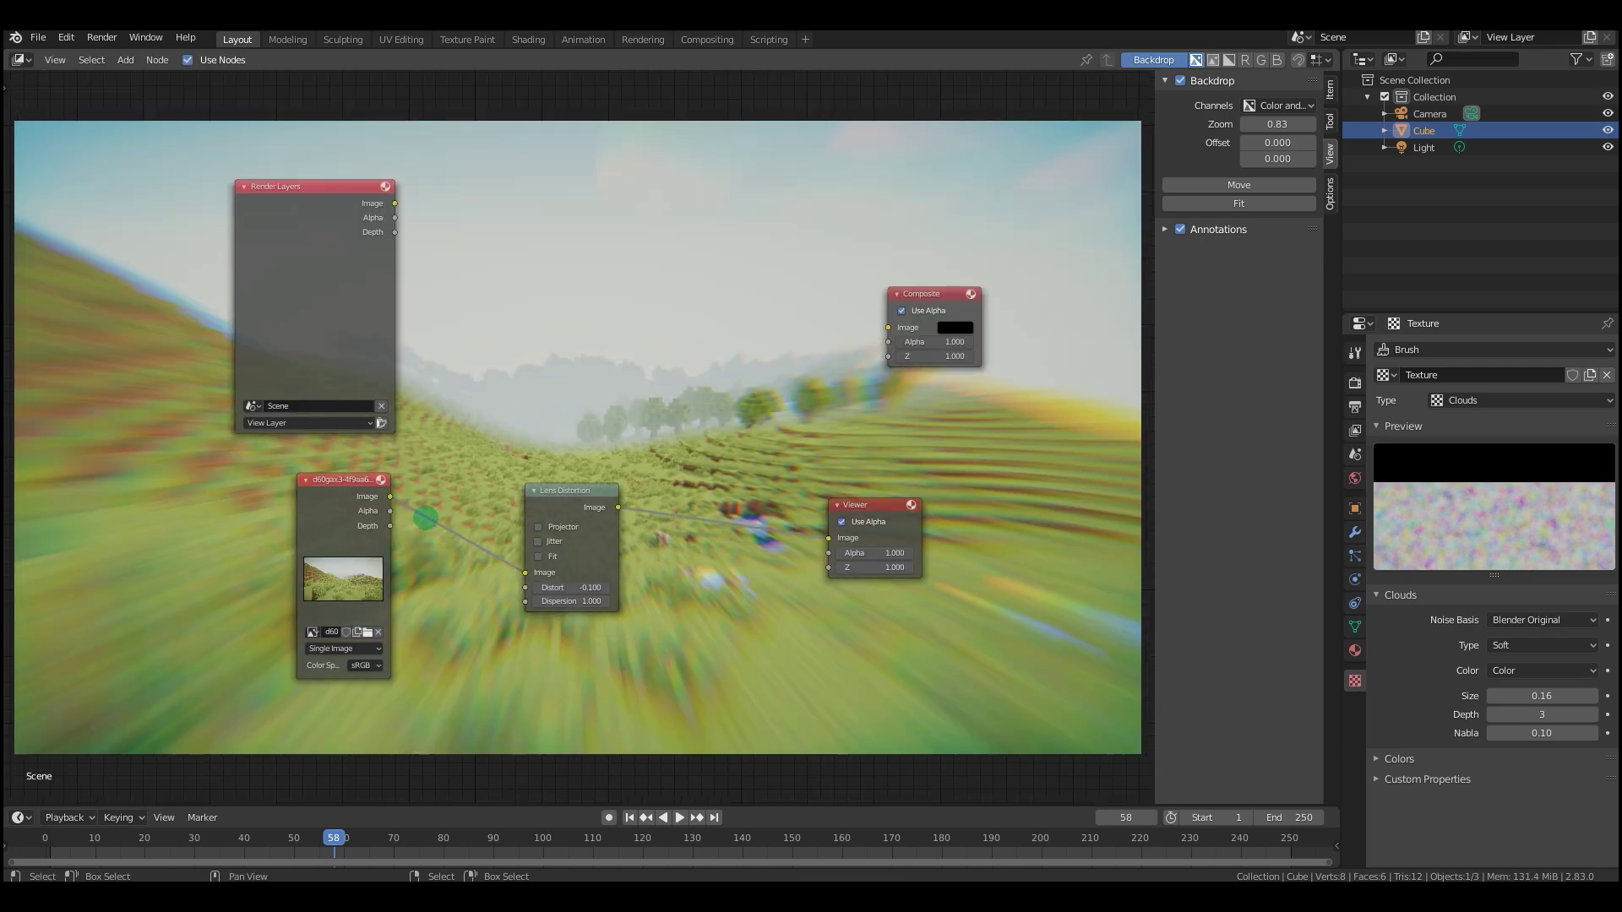
# Set the Lens Distortion node's Distort value to 1.000.
pyautogui.scroll(3, 426, 517)
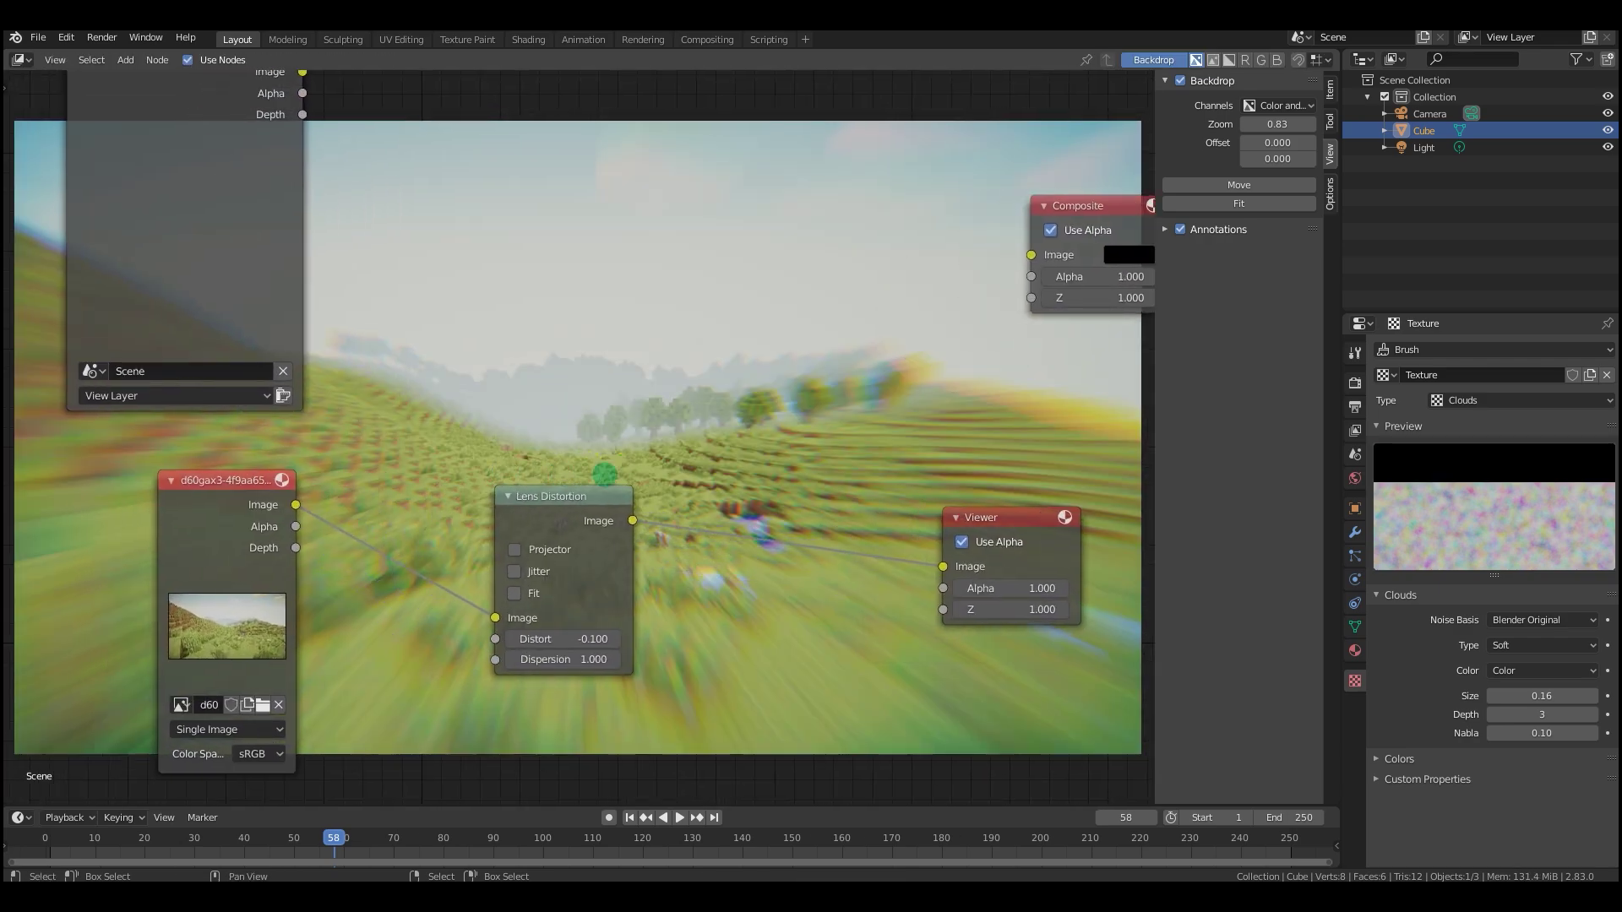
pyautogui.scroll(3, 558, 507)
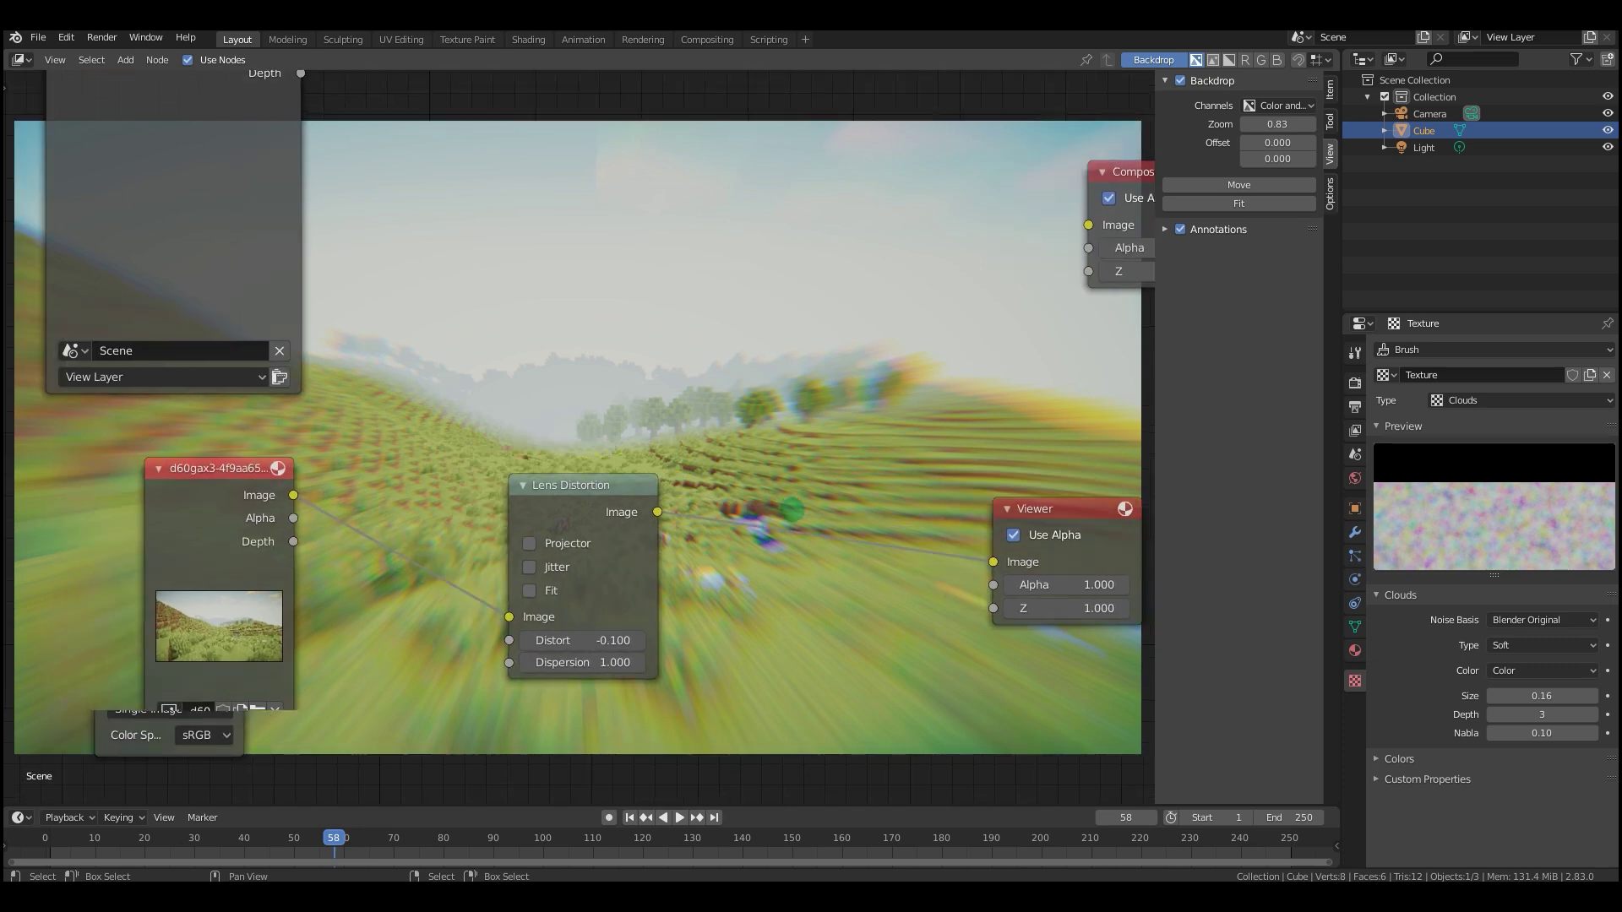
pyautogui.moveTo(782, 510); pyautogui.dragTo(809, 480, button='middle')
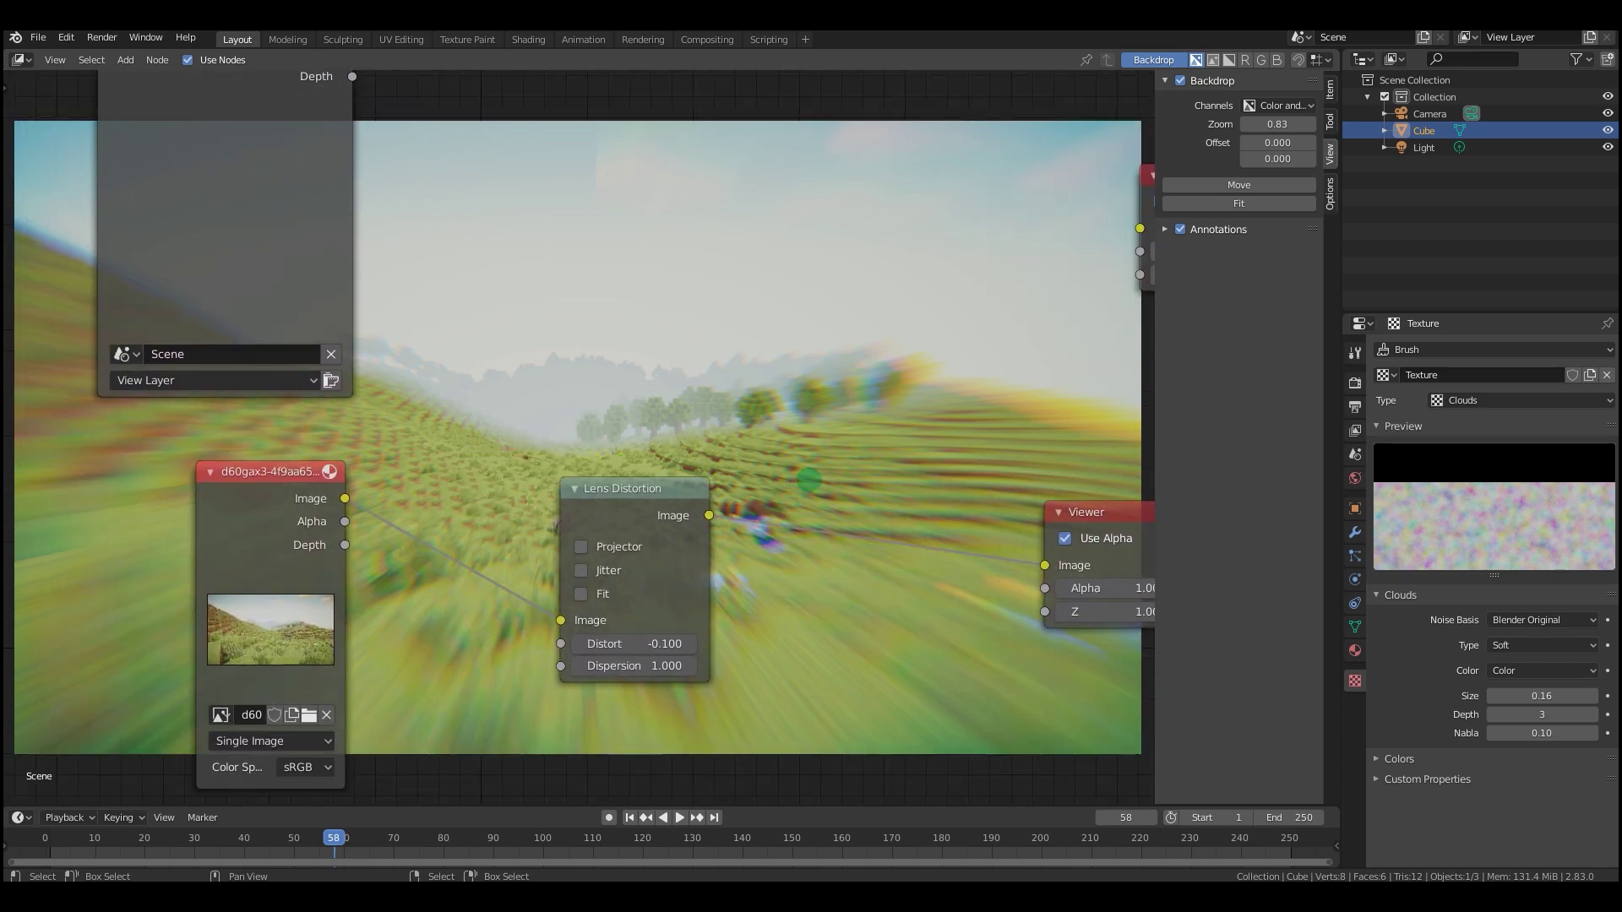
pyautogui.moveTo(665, 571); pyautogui.dragTo(580, 566, button='middle')
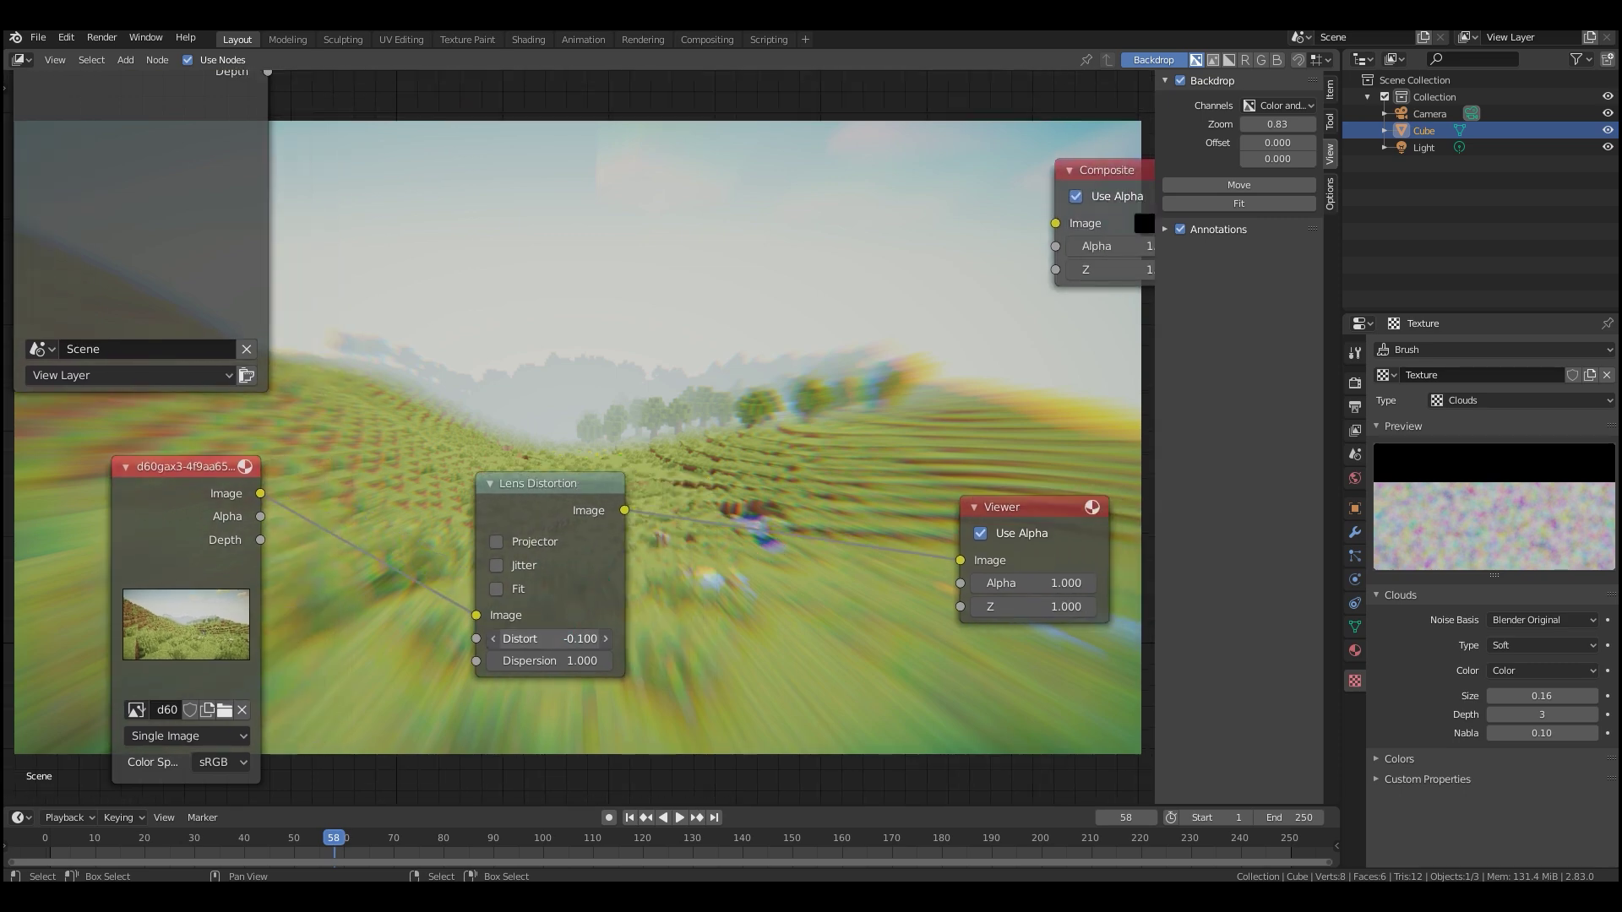
pyautogui.moveTo(555, 639); pyautogui.dragTo(743, 639)
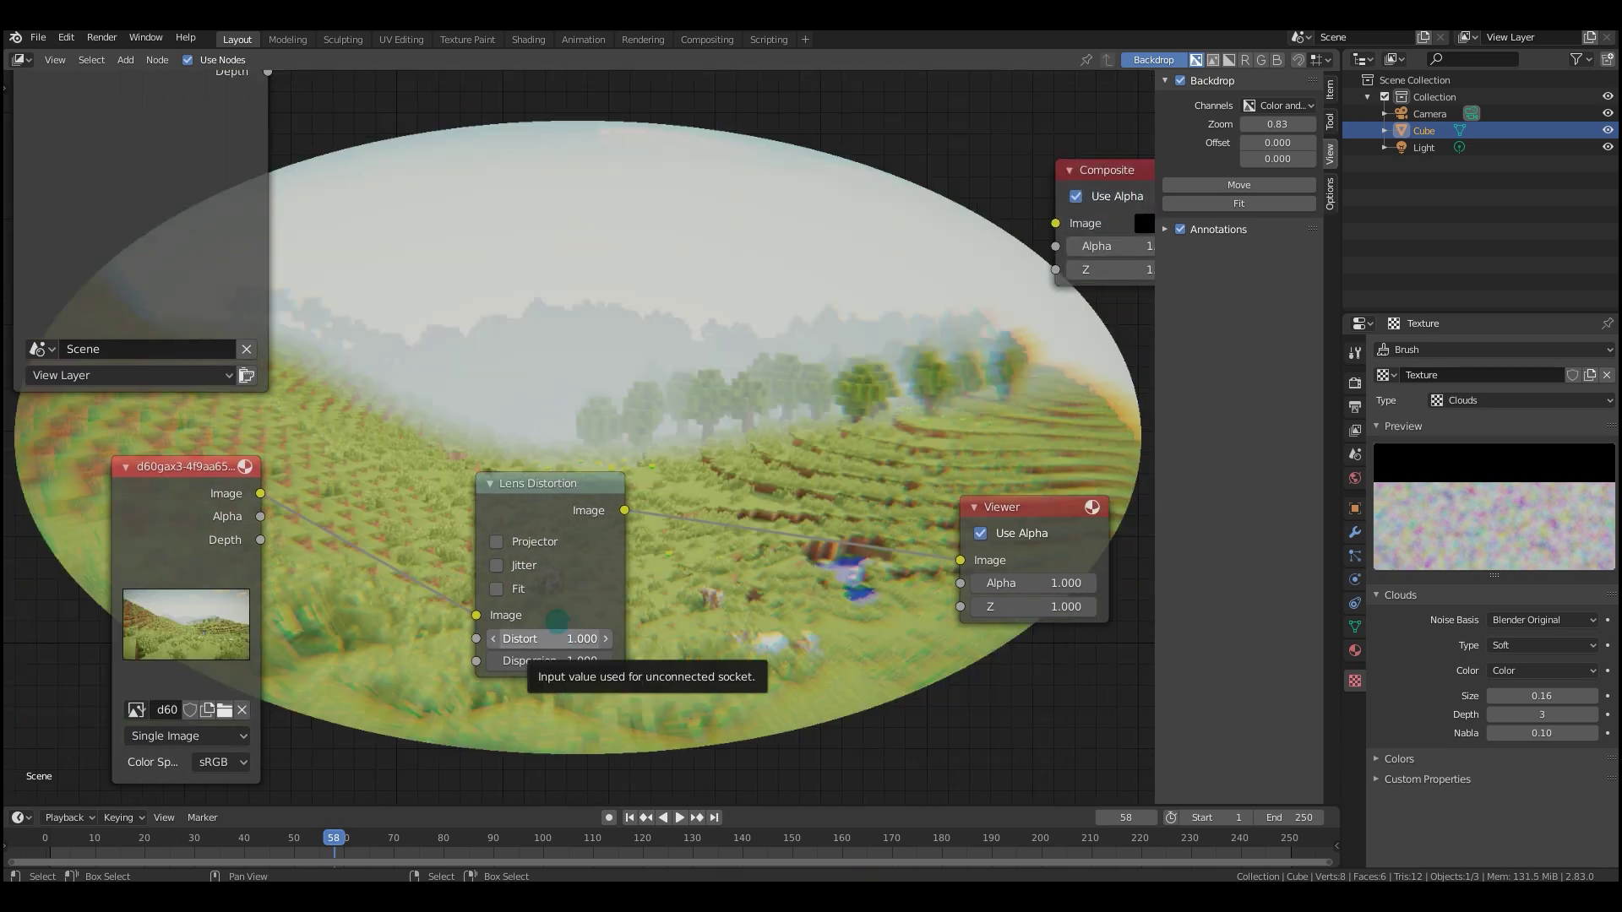
pyautogui.moveTo(791, 375); pyautogui.dragTo(730, 436, button='middle')
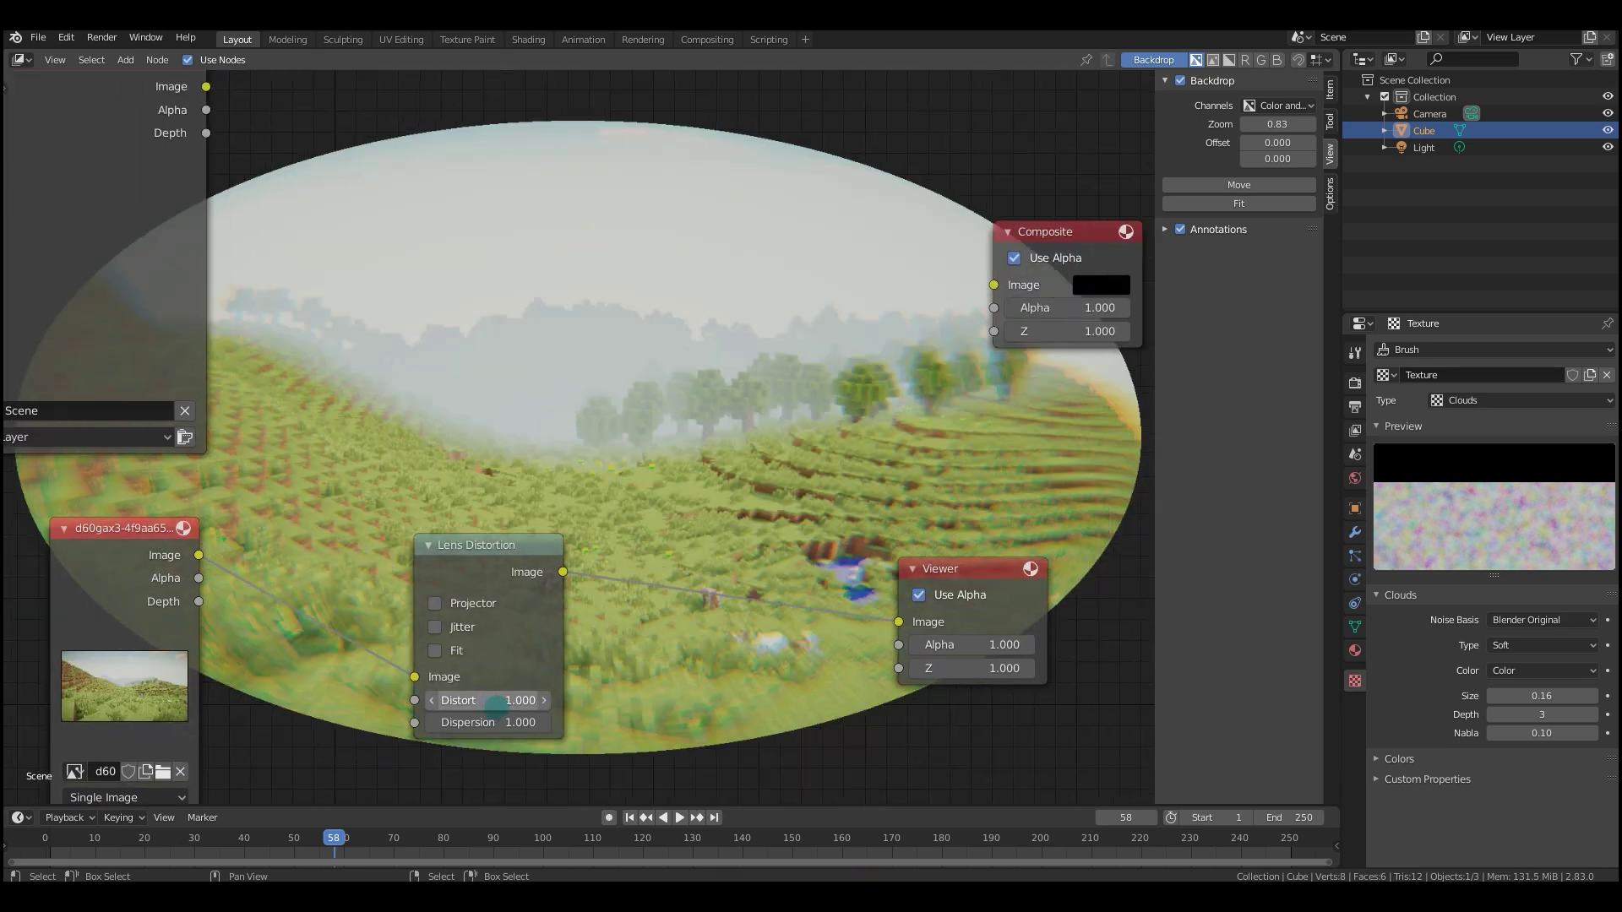
pyautogui.moveTo(279, 710); pyautogui.dragTo(232, 710)
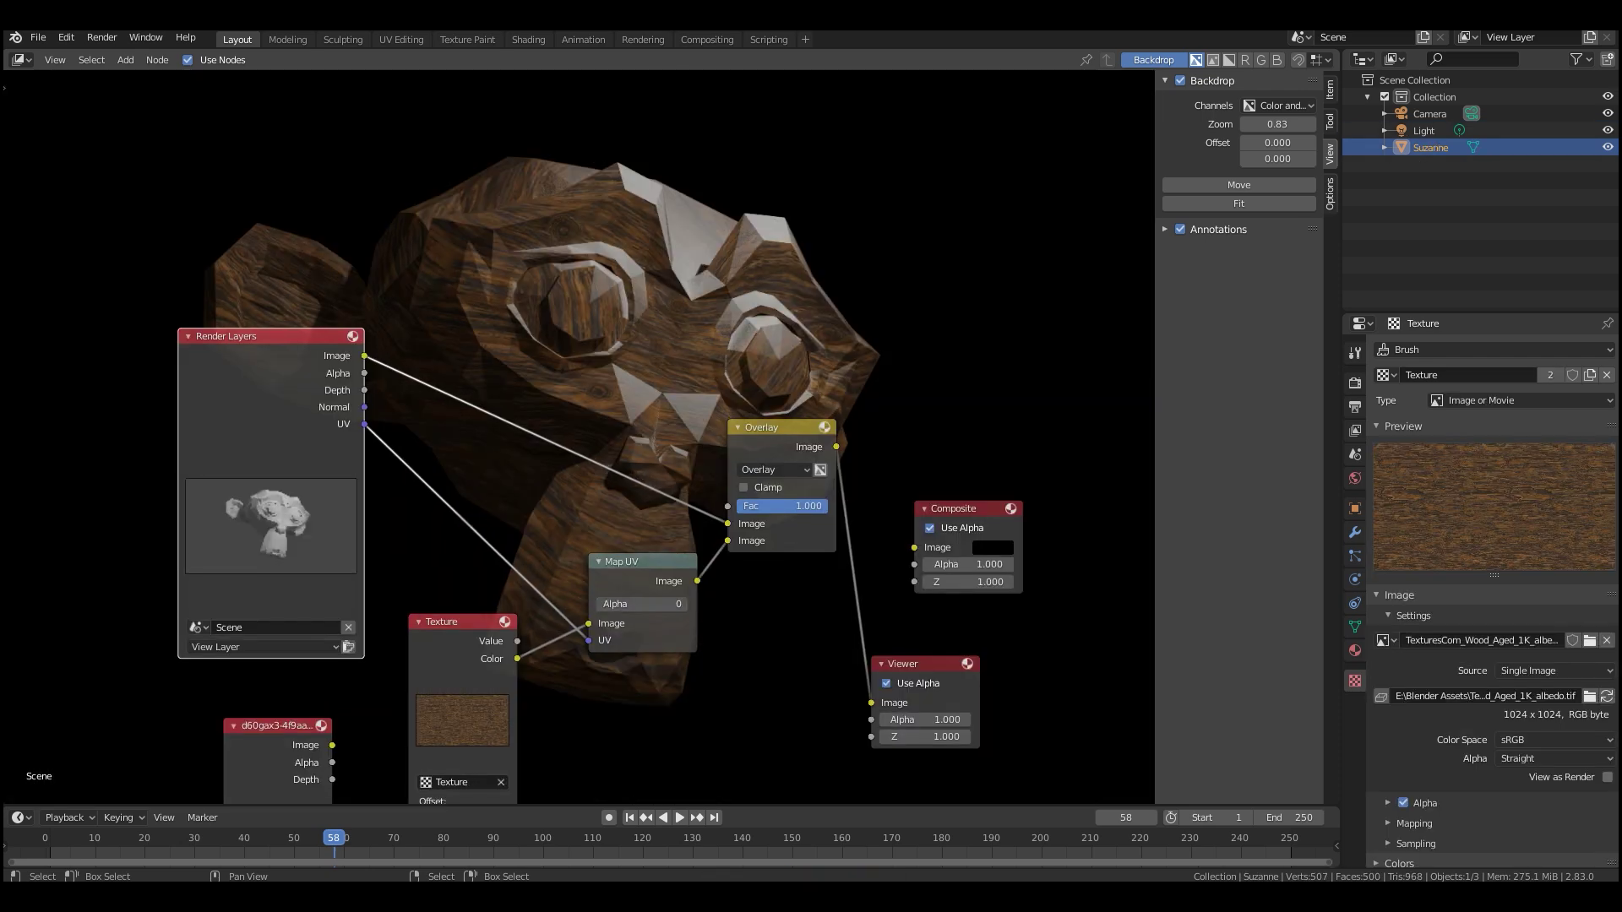
# Preview the Render Layers image in the Viewer, and return the preview to the Overlay node's result.
pyautogui.moveTo(603, 507); pyautogui.dragTo(560, 680, button='middle')
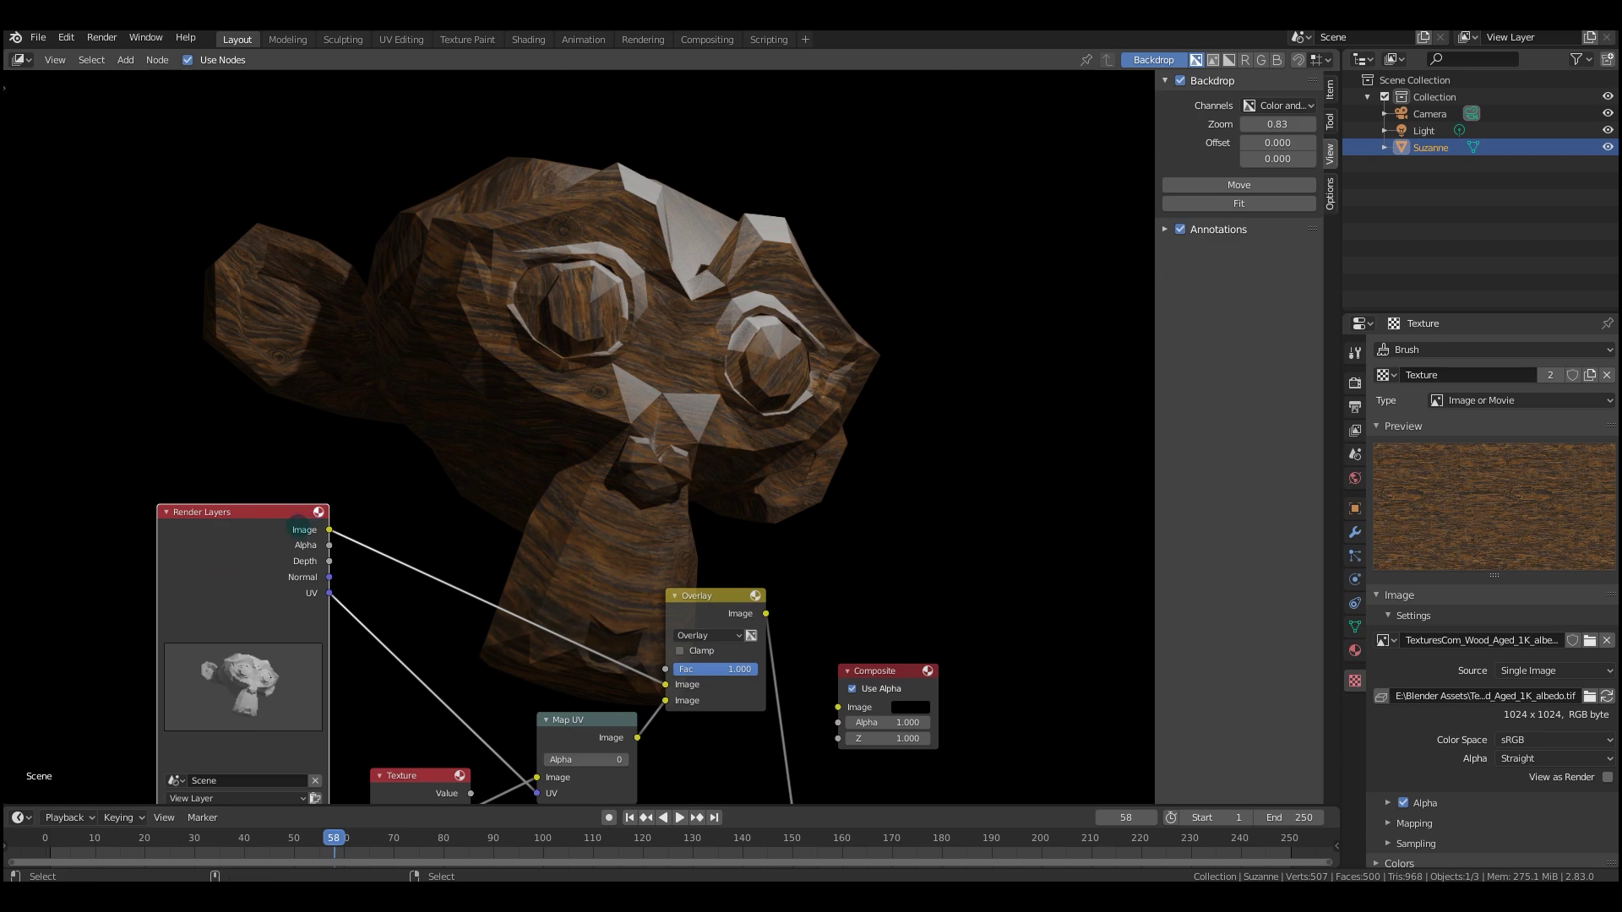
pyautogui.keyDown('ctrl'); pyautogui.keyDown('shift'); pyautogui.click(300, 526); pyautogui.keyUp('shift'); pyautogui.keyUp('ctrl')
pyautogui.scroll(-1, 558, 503)
pyautogui.moveTo(559, 503); pyautogui.dragTo(520, 408, button='middle')
pyautogui.keyDown('ctrl'); pyautogui.keyDown('shift'); pyautogui.click(689, 543); pyautogui.keyUp('shift'); pyautogui.keyUp('ctrl')
pyautogui.scroll(-1, 842, 594)
pyautogui.moveTo(842, 594); pyautogui.dragTo(839, 689, button='middle')
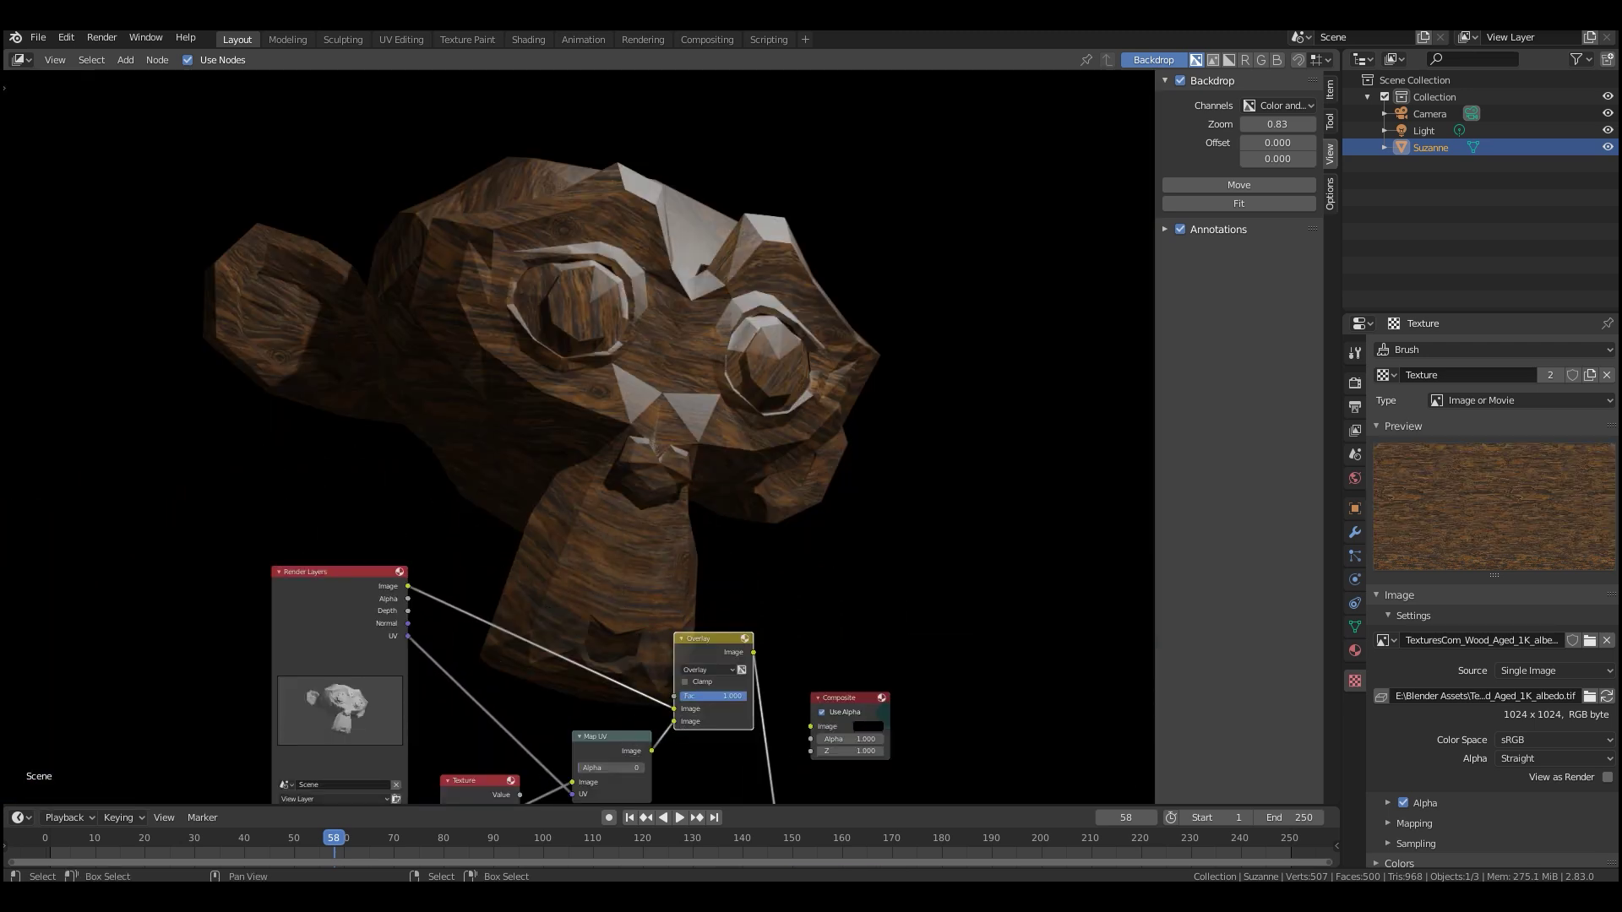
# Open the View Layer properties to check that the UV pass is enabled.
pyautogui.scroll(-1, 580, 447)
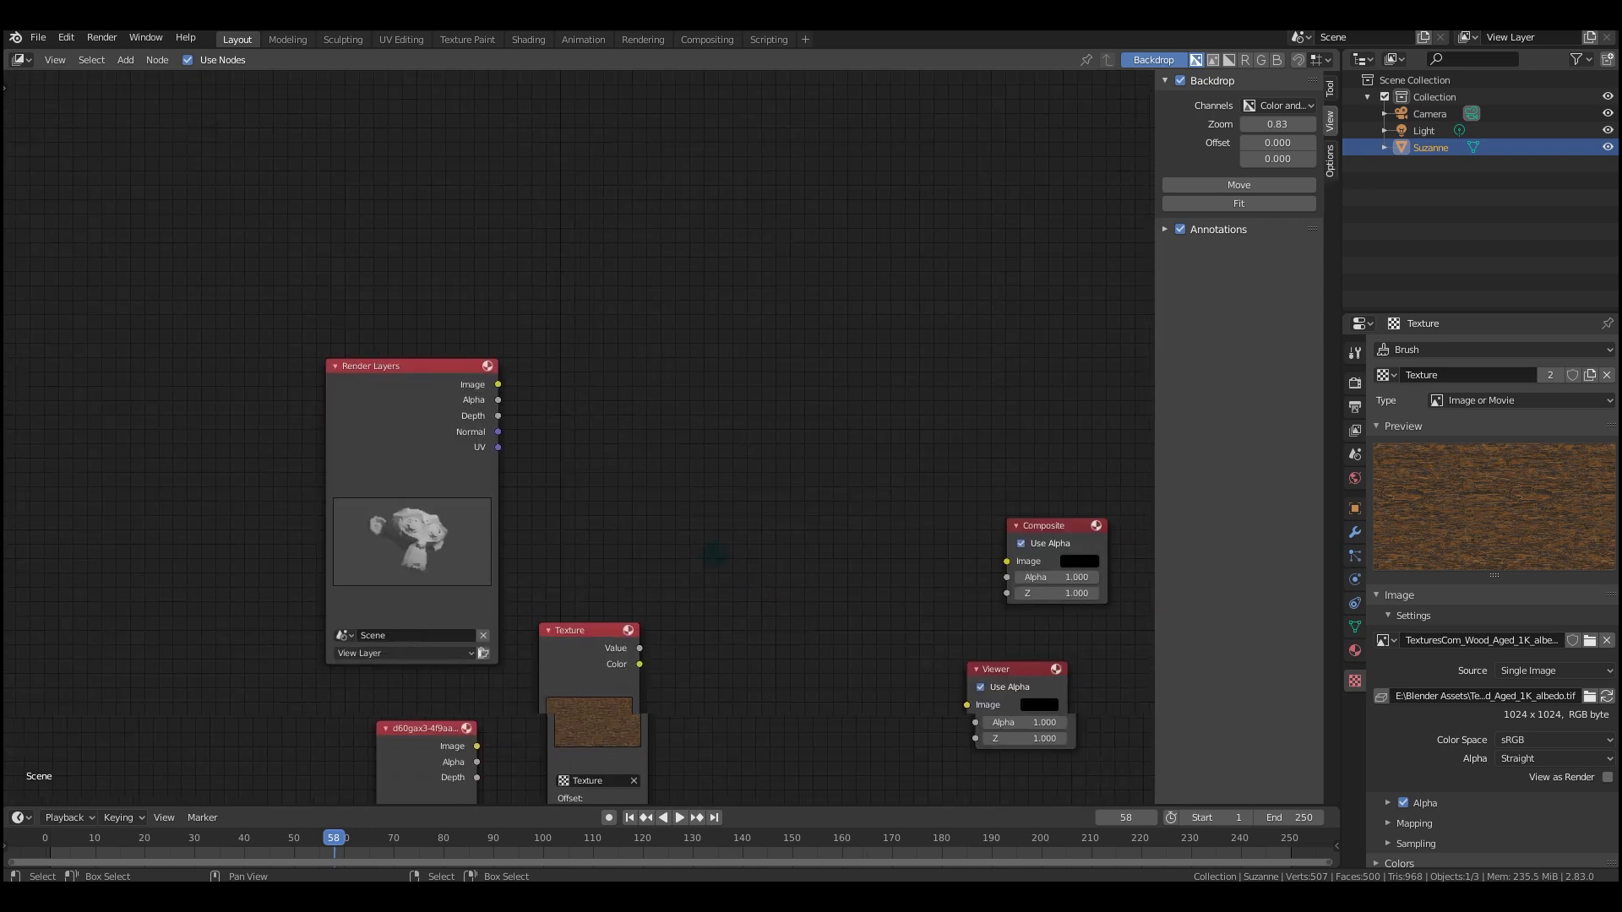
pyautogui.moveTo(728, 541); pyautogui.dragTo(708, 534, button='middle')
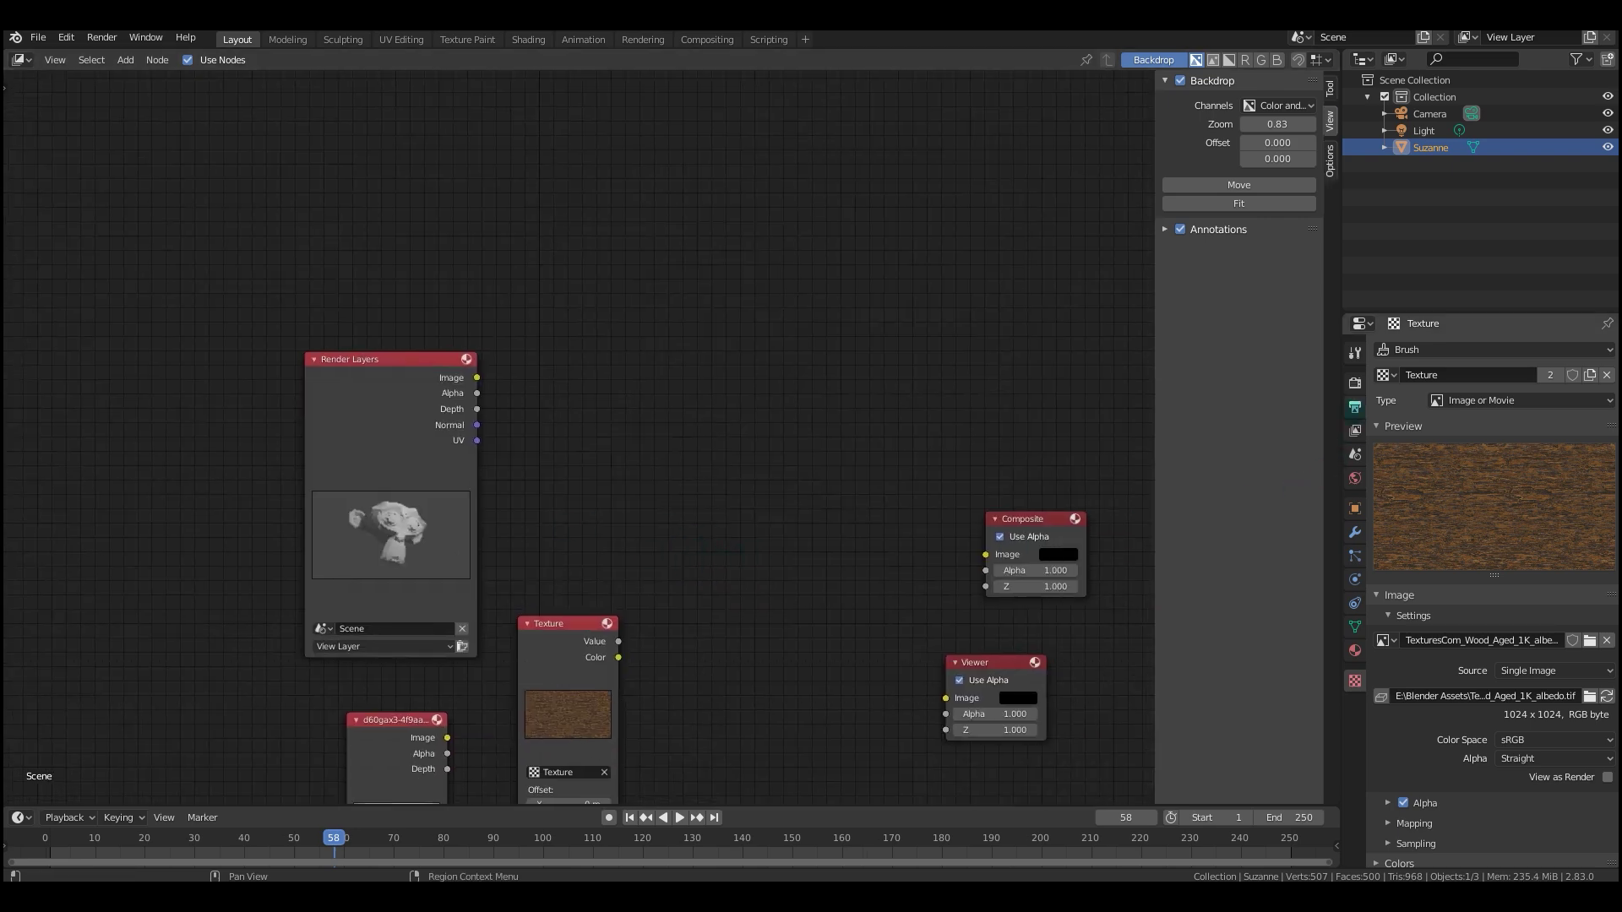
pyautogui.click(1355, 407)
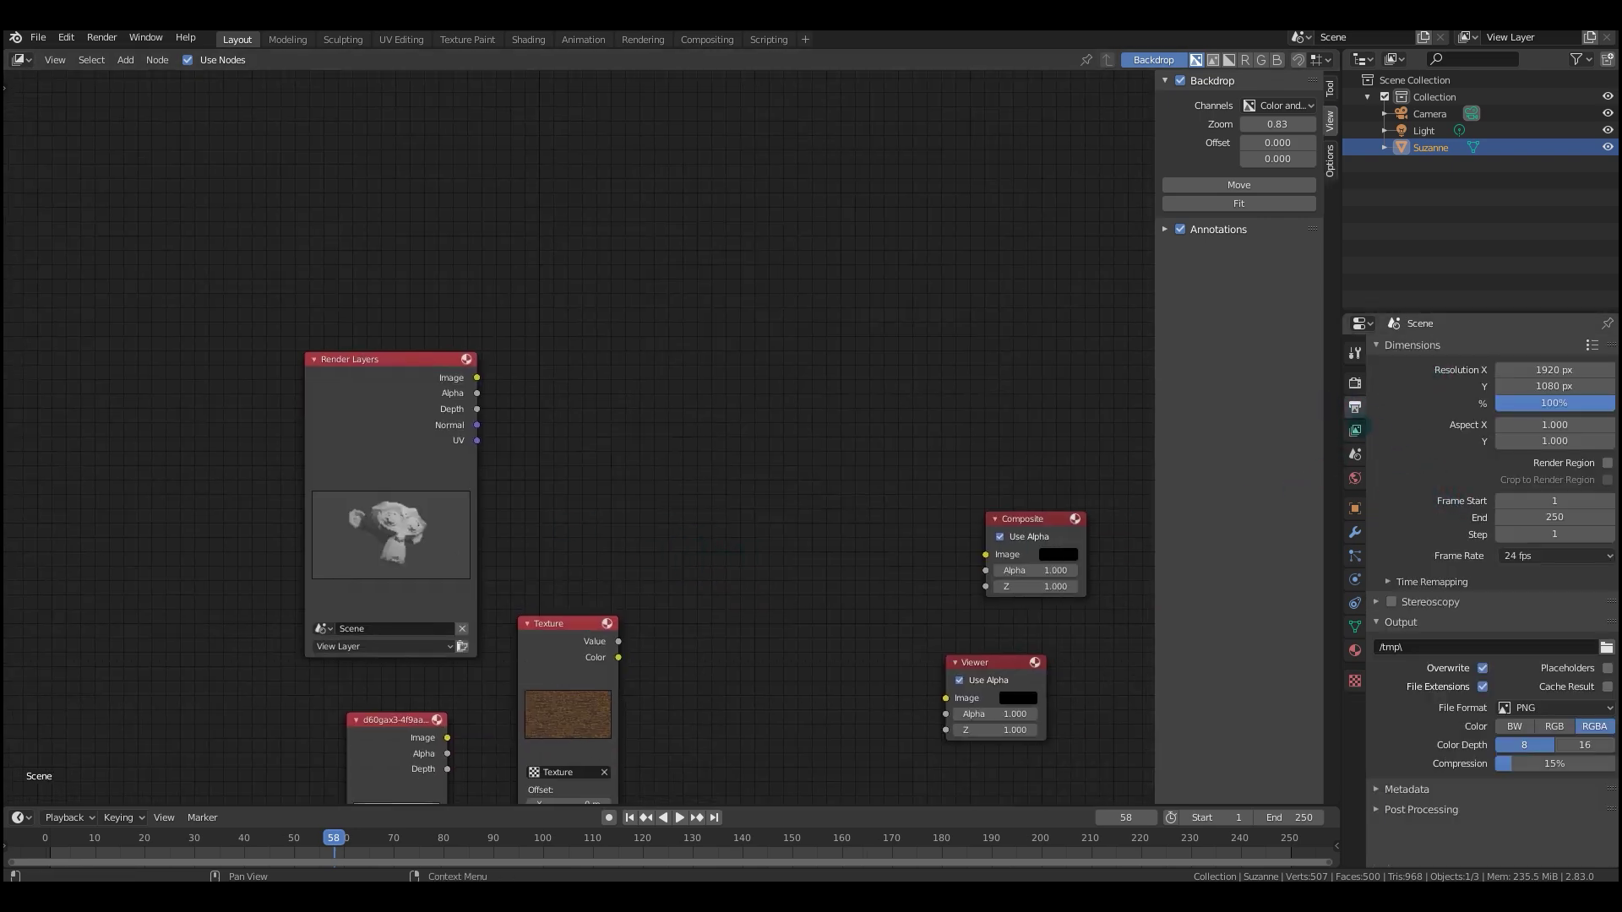
pyautogui.click(1355, 430)
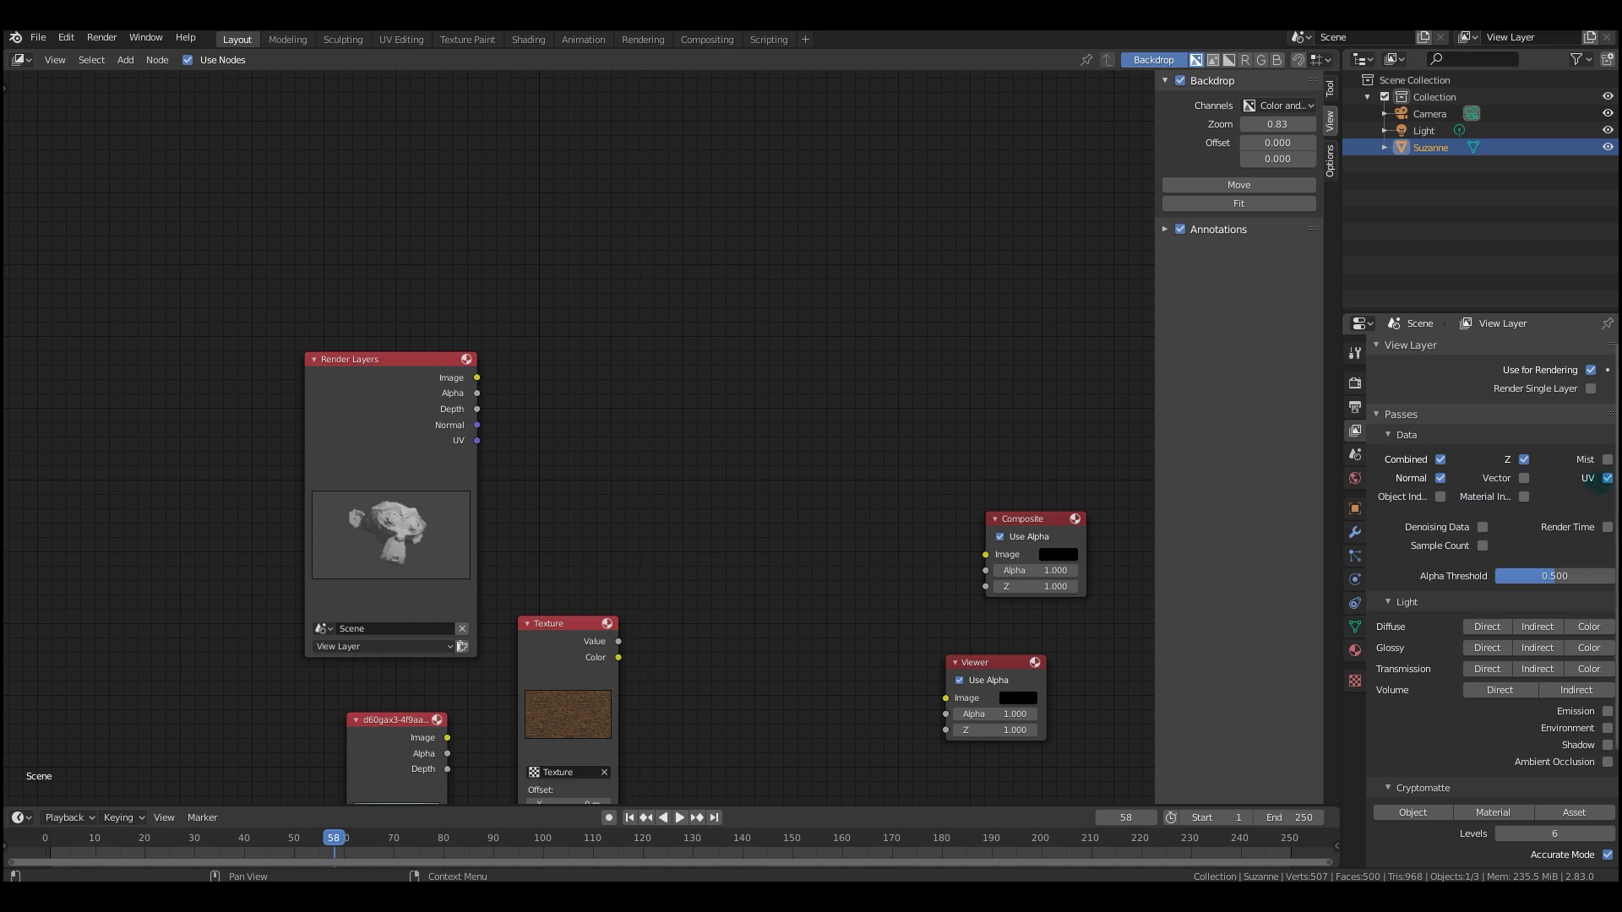
# Add a Map UV node and connect the Render Layers UV output to its UV input.
pyautogui.scroll(-3, 561, 542)
pyautogui.moveTo(557, 539); pyautogui.dragTo(563, 436, button='middle')
pyautogui.hotkey('shift', 'a')
pyautogui.moveTo(564, 462)
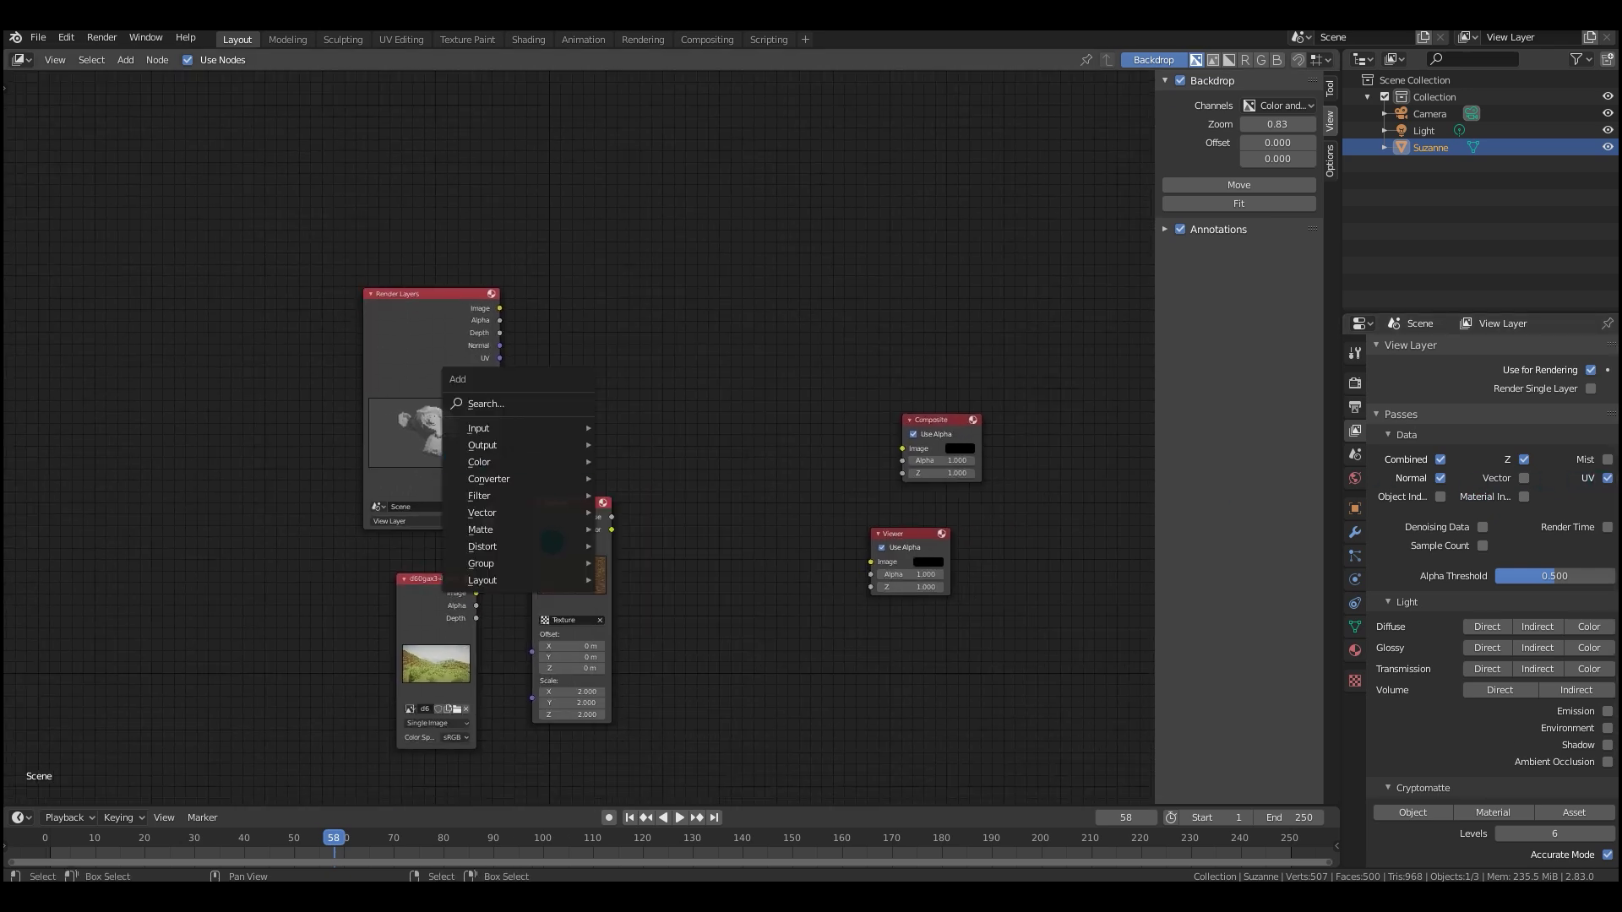
pyautogui.moveTo(506, 547)
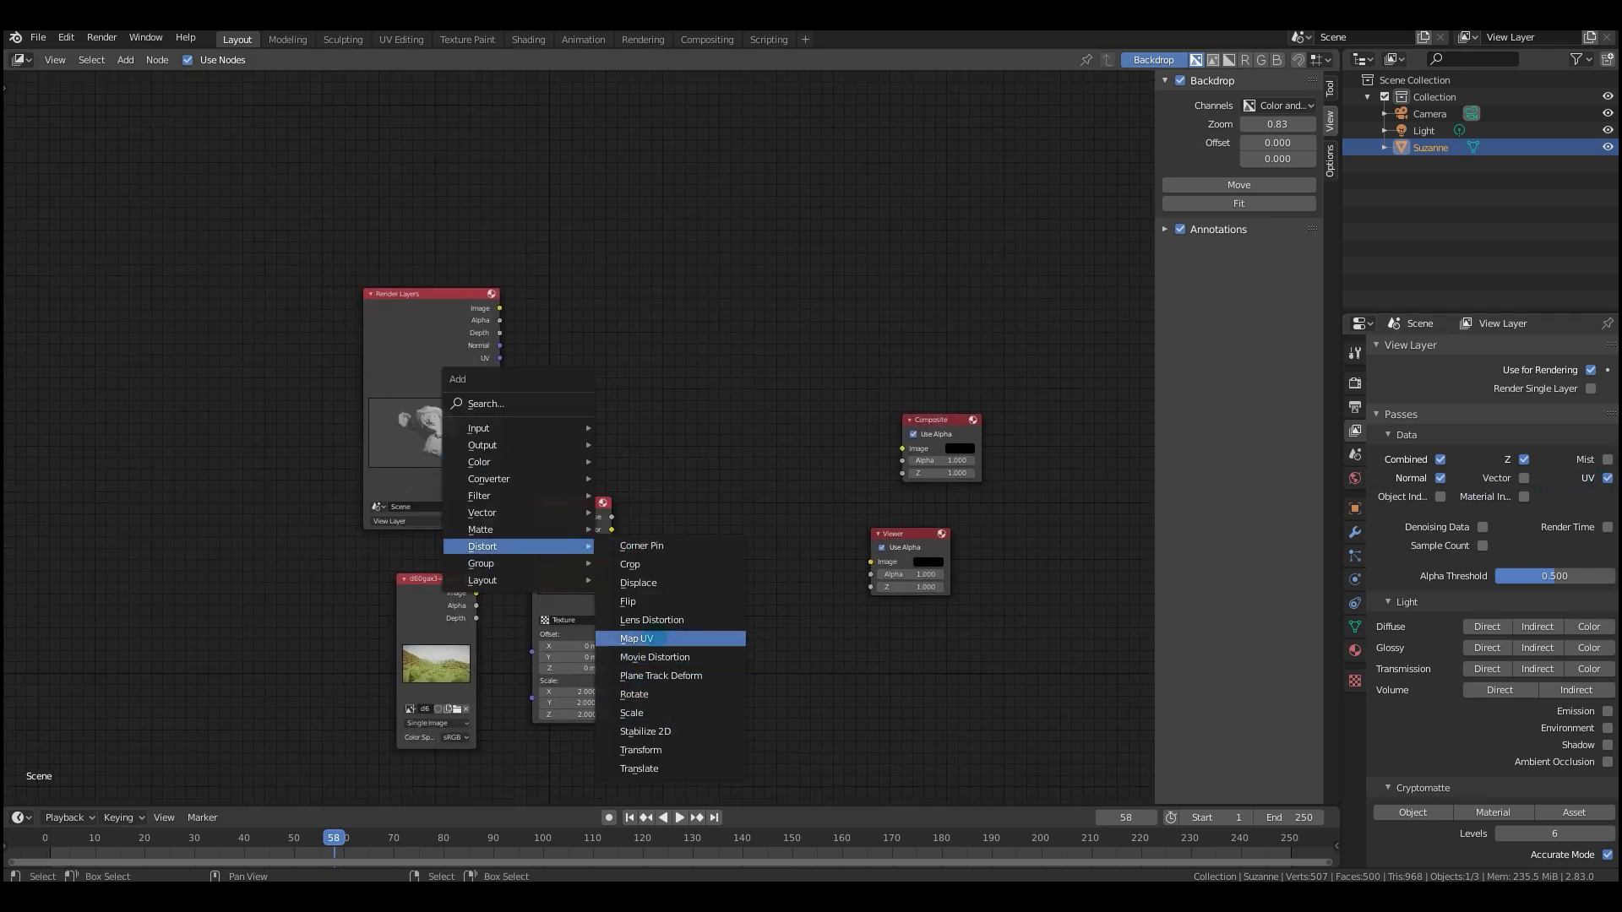
pyautogui.click(646, 638)
pyautogui.moveTo(500, 358); pyautogui.dragTo(669, 482)
pyautogui.scroll(1, 669, 481)
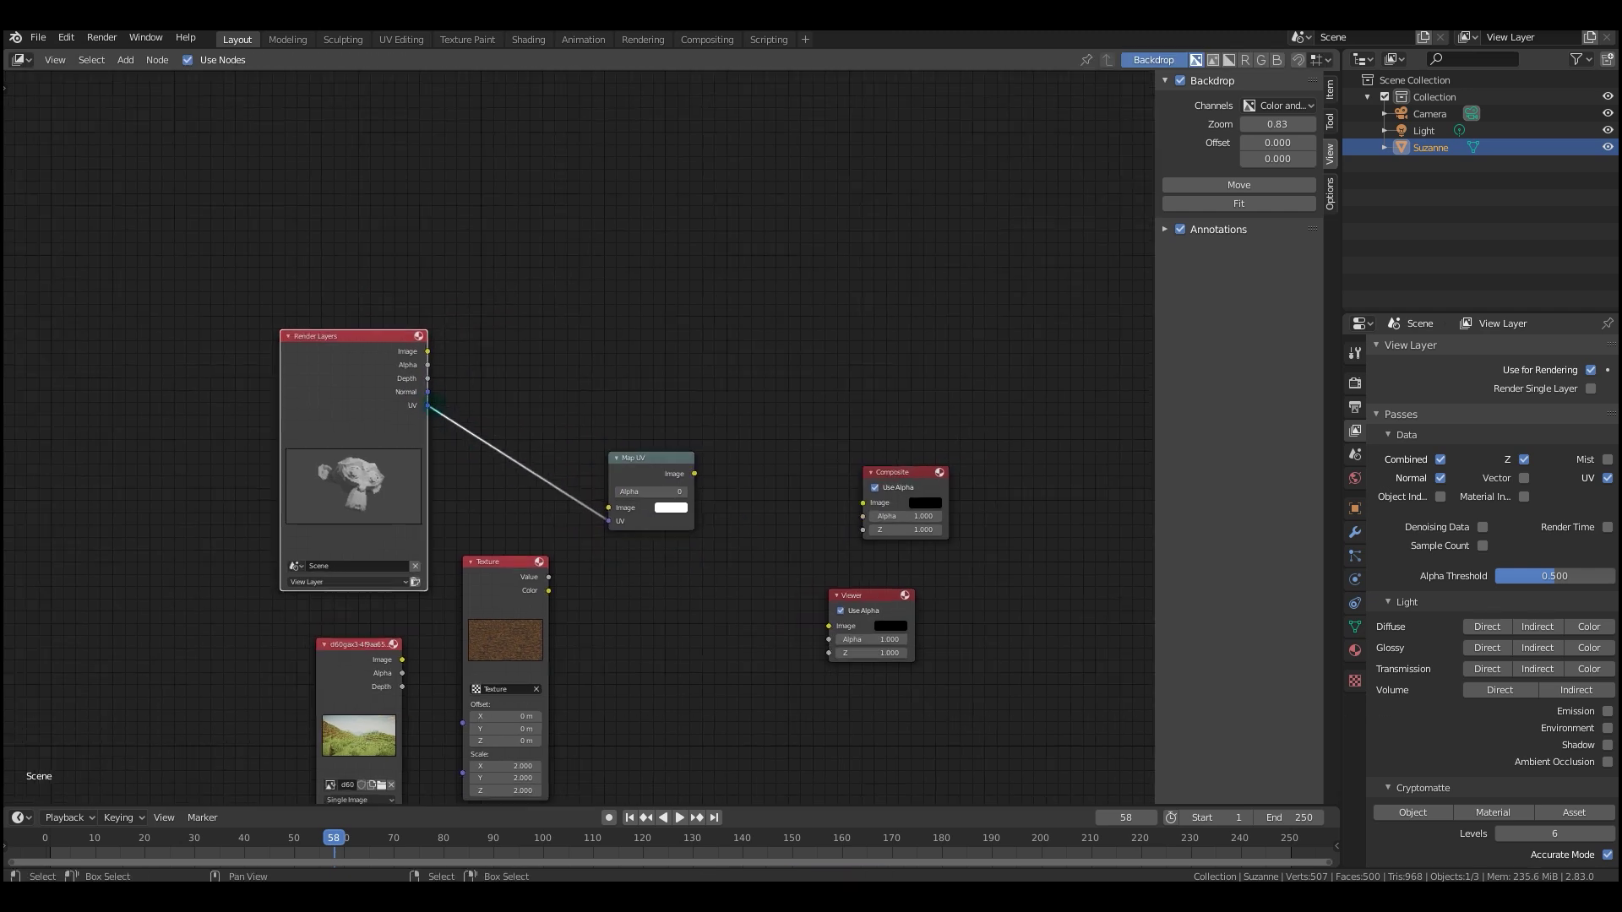
# Connect the Texture node's Color output to the Map UV node's Image input, and reposition both nodes.
pyautogui.moveTo(548, 591); pyautogui.dragTo(608, 508)
pyautogui.moveTo(512, 584); pyautogui.dragTo(522, 560)
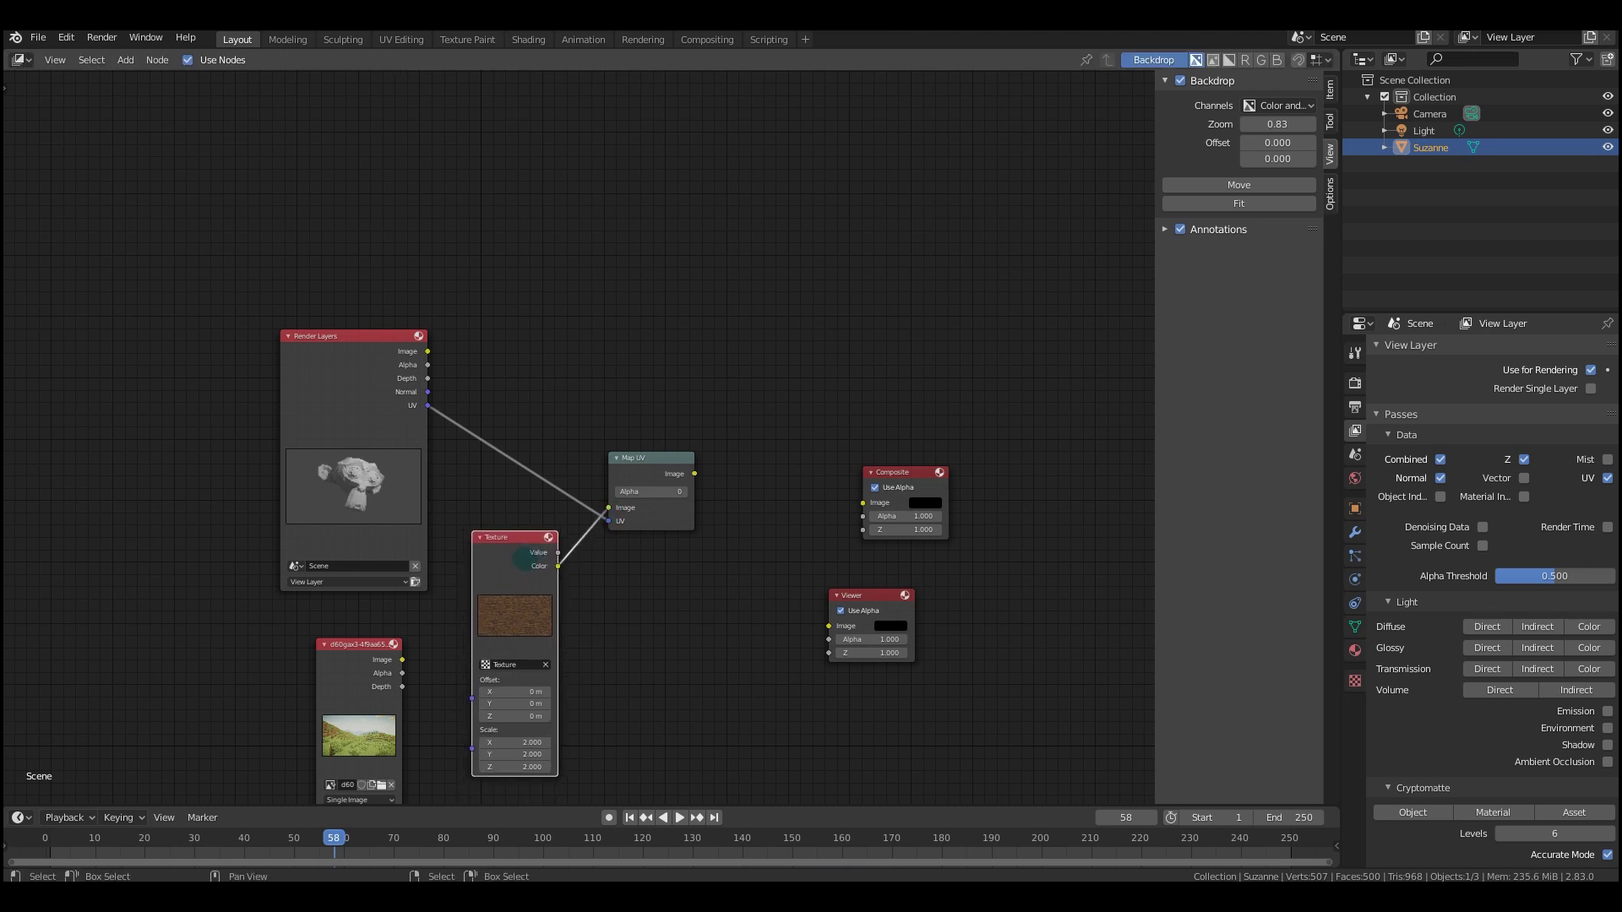
pyautogui.moveTo(659, 478)
pyautogui.mouseDown()
pyautogui.moveTo(693, 517)
pyautogui.moveTo(677, 481)
pyautogui.moveTo(651, 481)
pyautogui.mouseUp()
pyautogui.hotkey('shift', 'a')
pyautogui.press('Escape')
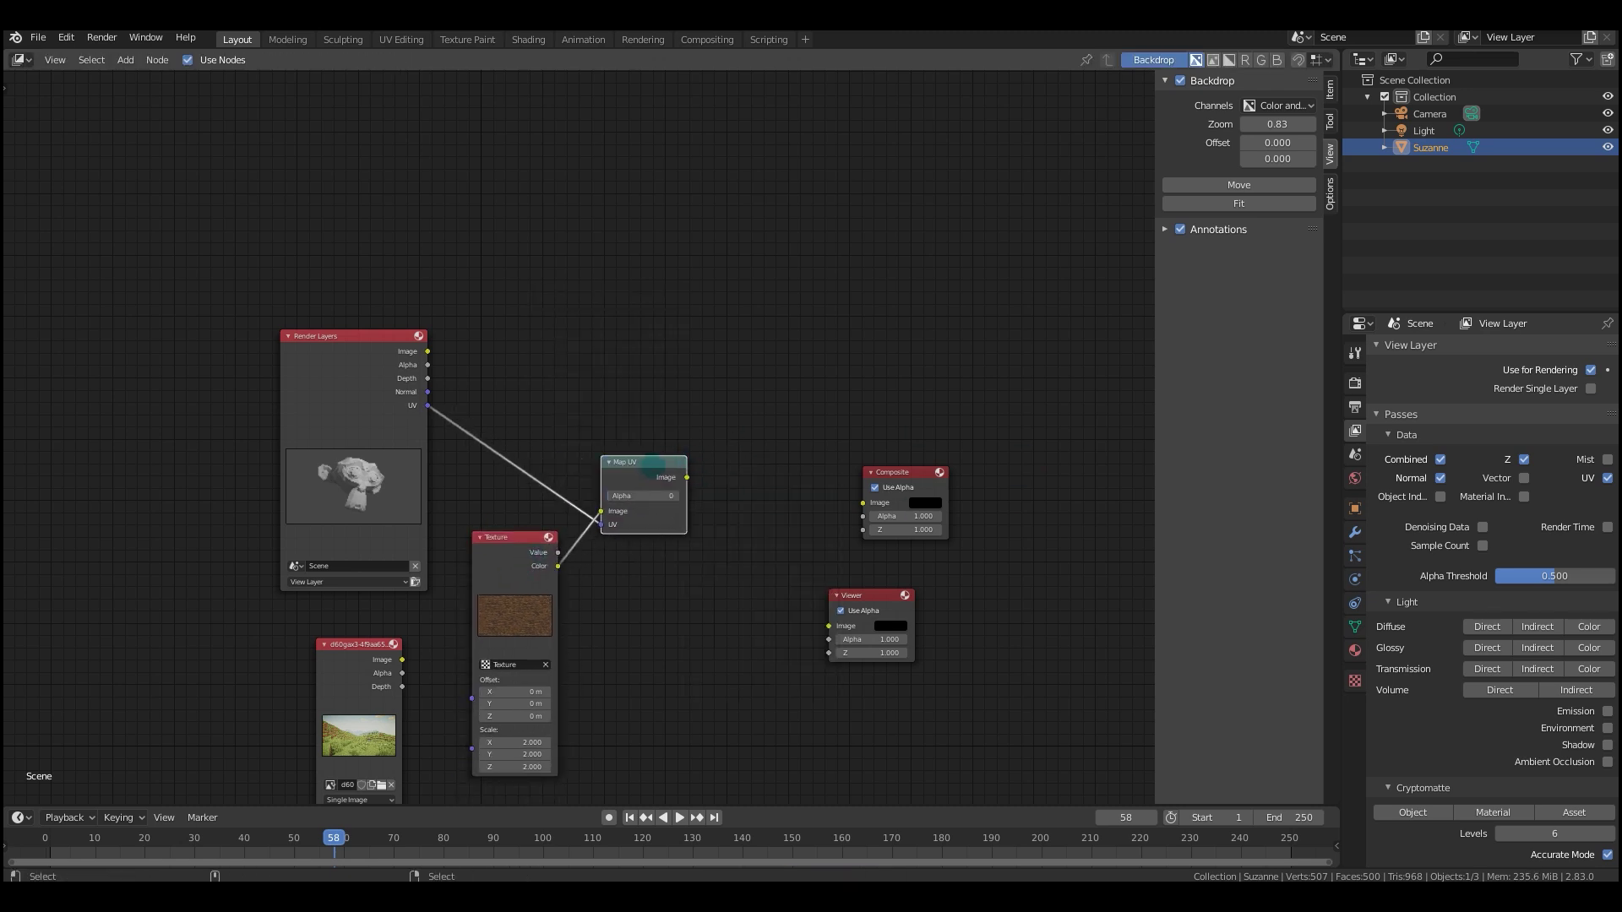
# Preview the Map UV node's image output through the Viewer node.
pyautogui.scroll(-2, 754, 500)
pyautogui.moveTo(760, 498); pyautogui.dragTo(679, 529, button='middle')
pyautogui.scroll(1, 583, 505)
pyautogui.moveTo(583, 506); pyautogui.dragTo(650, 423, button='middle')
pyautogui.scroll(1, 649, 424)
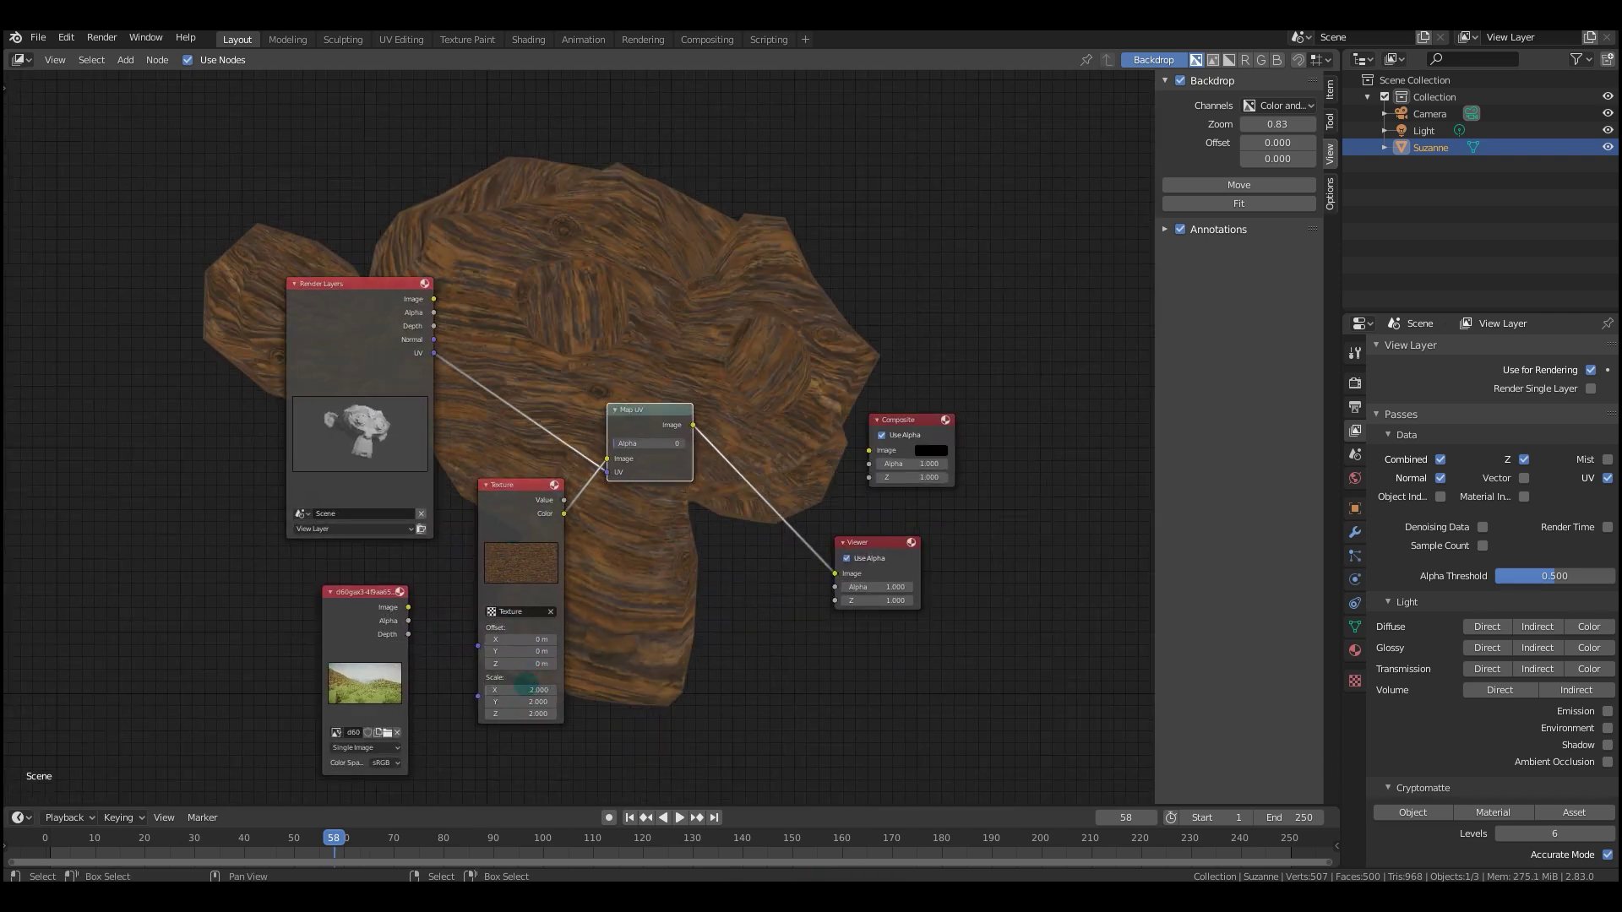
# Reposition the Texture node and open the texture properties of the wood image.
pyautogui.moveTo(598, 554); pyautogui.dragTo(590, 577, button='middle')
pyautogui.moveTo(509, 523)
pyautogui.mouseDown()
pyautogui.moveTo(559, 538)
pyautogui.moveTo(516, 529)
pyautogui.mouseUp()
pyautogui.click(1355, 680)
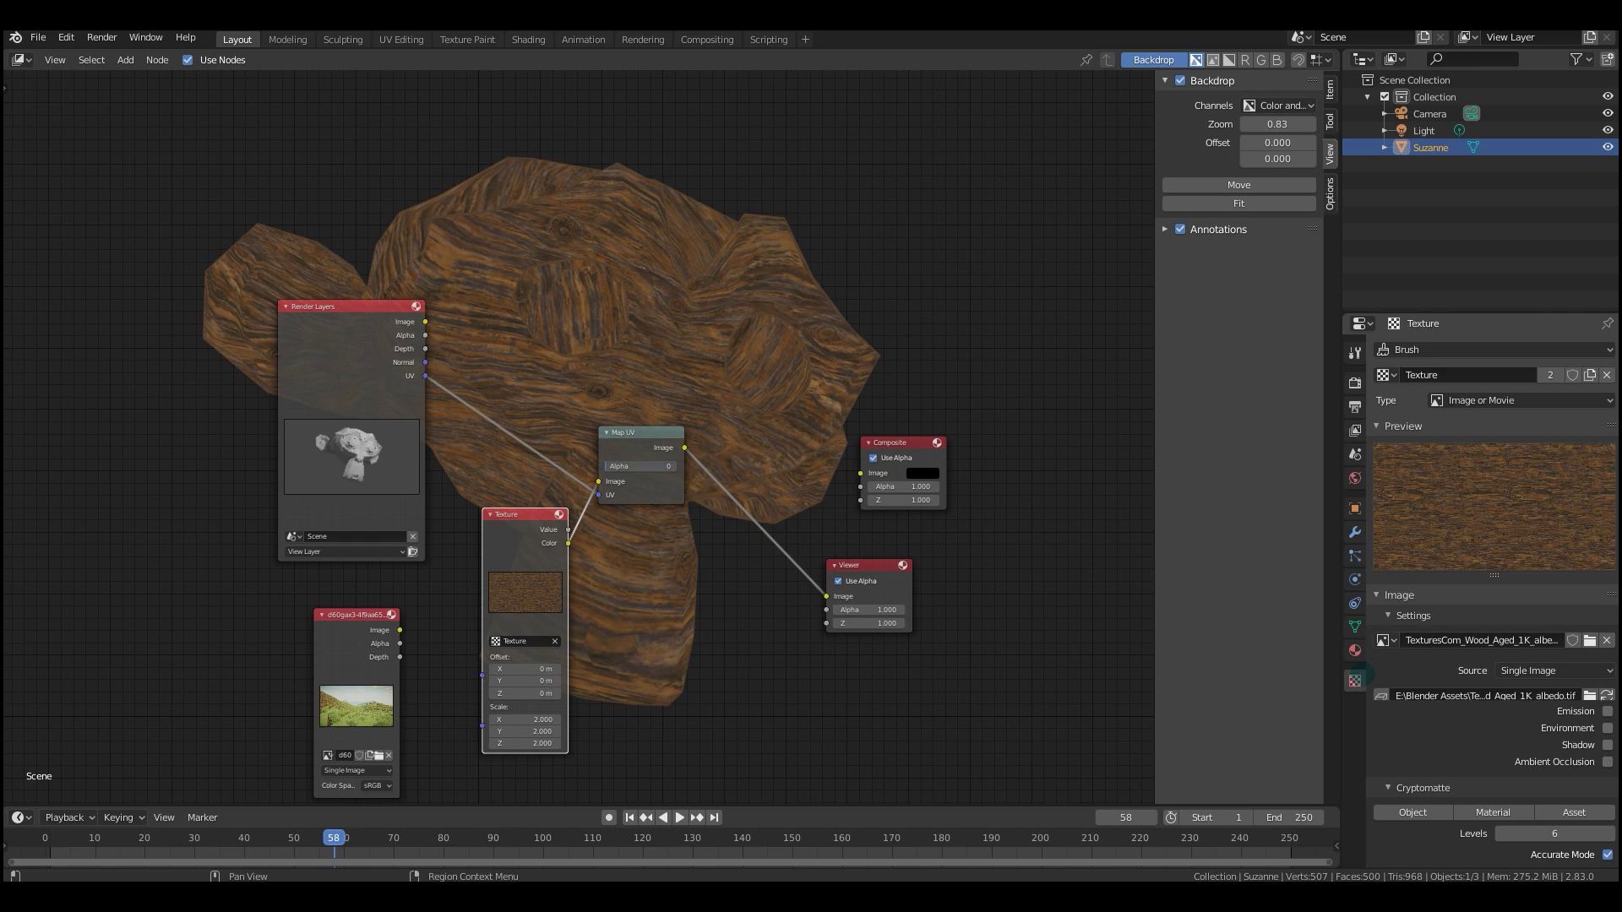
# Add a Mix node, connecting the Map UV output to its second Image input and the Render Layers image to its first.
pyautogui.scroll(1, 694, 517)
pyautogui.scroll(2, 694, 517)
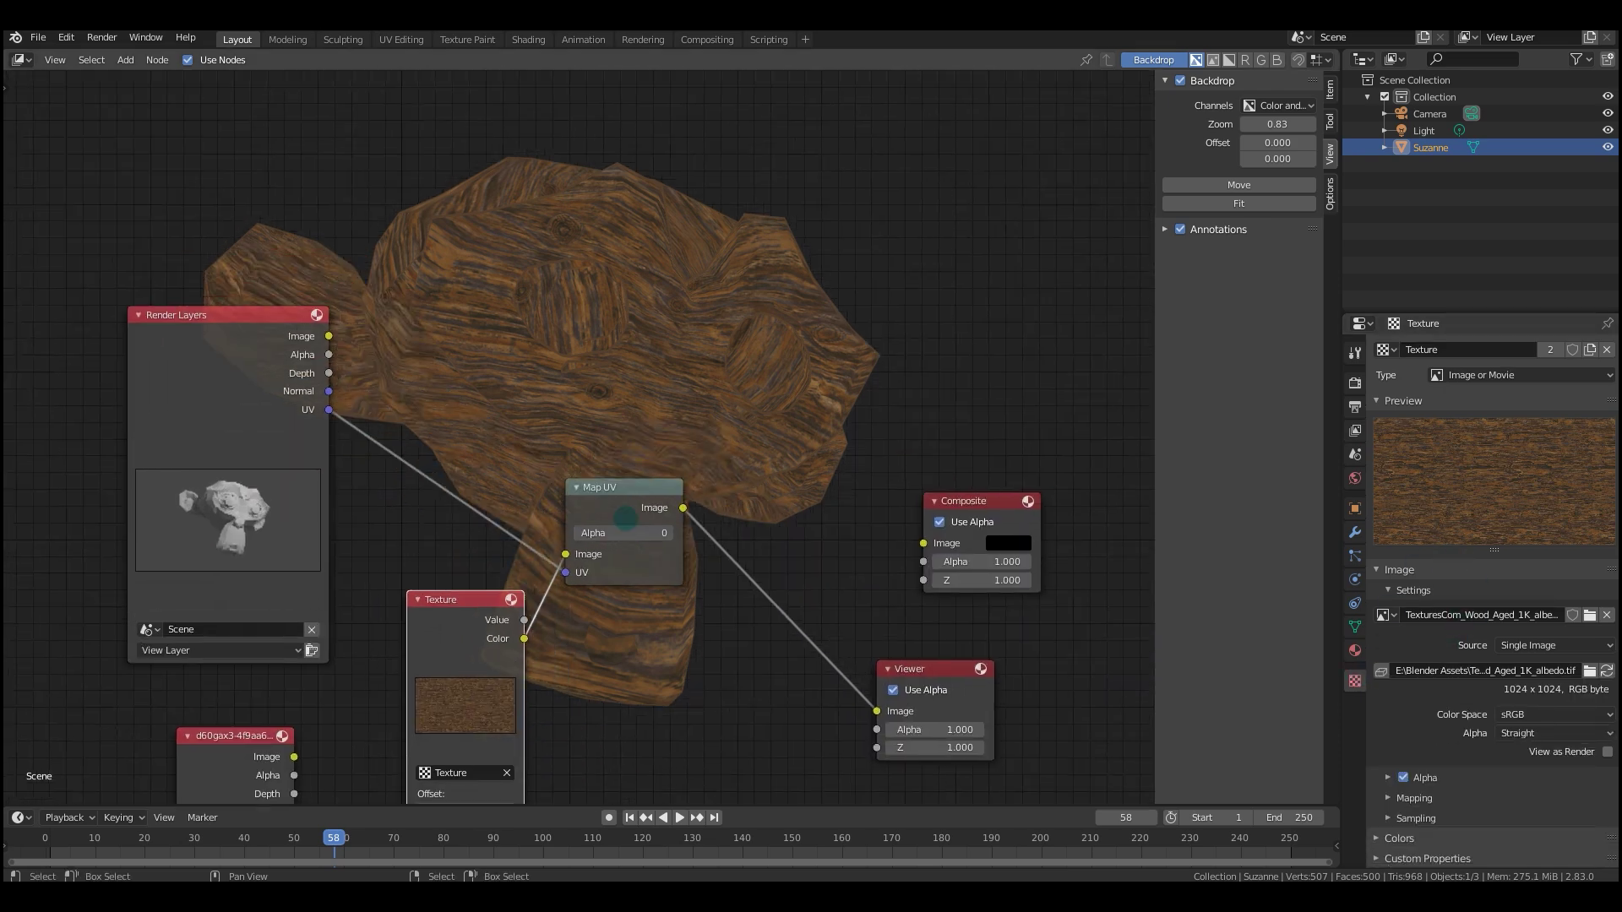
pyautogui.hotkey('shift', 'a')
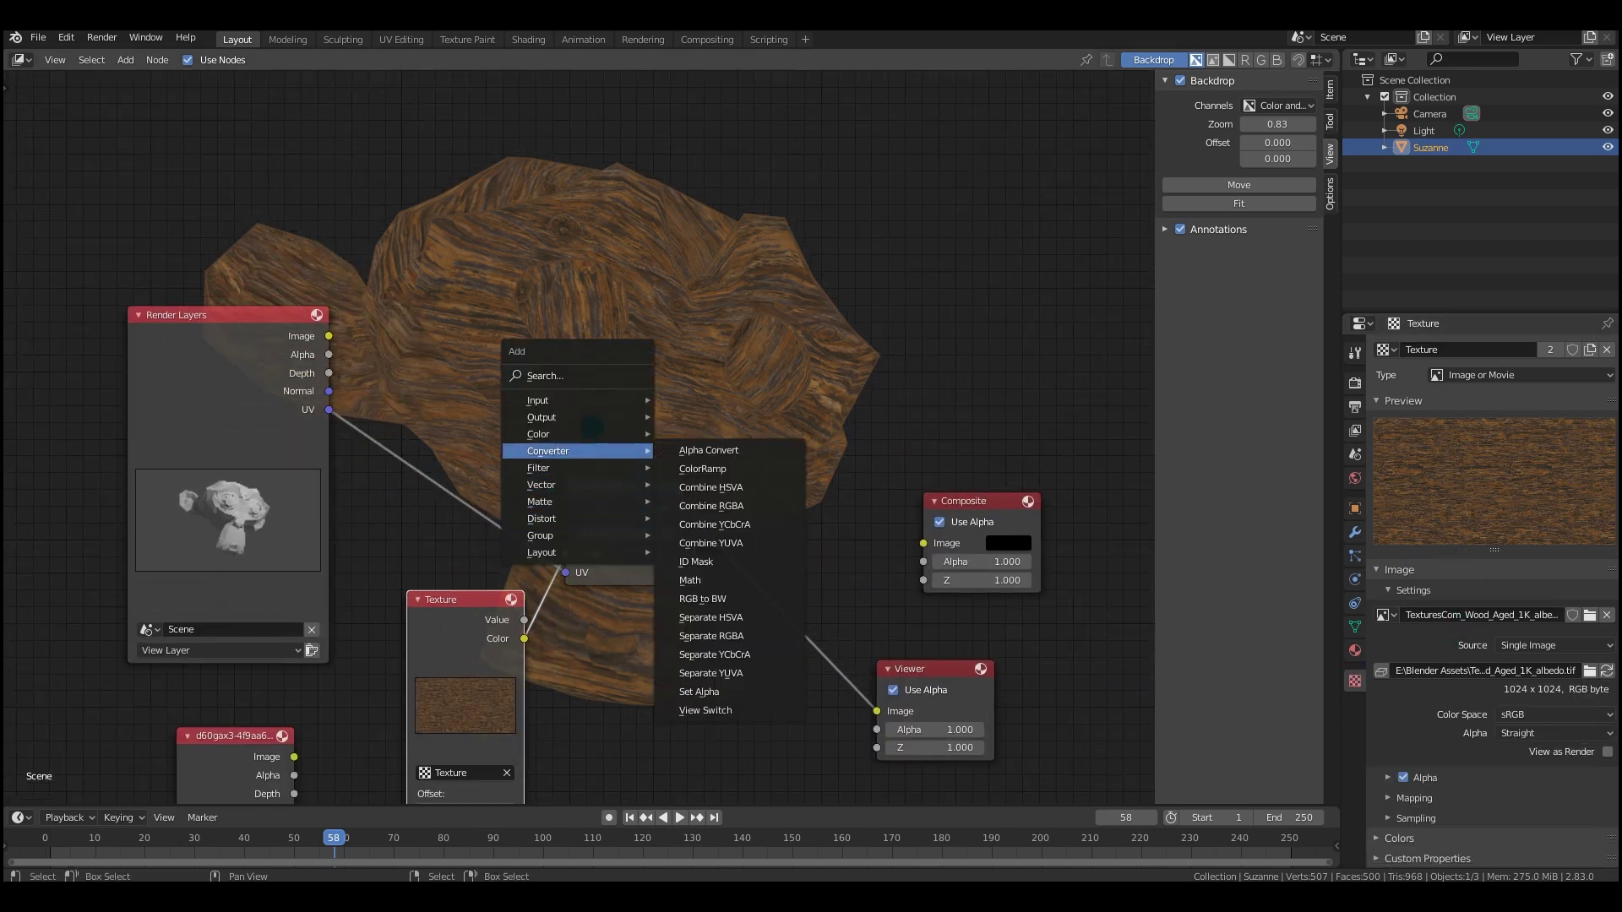
pyautogui.moveTo(583, 434)
pyautogui.click(724, 583)
pyautogui.moveTo(725, 479); pyautogui.dragTo(725, 479)
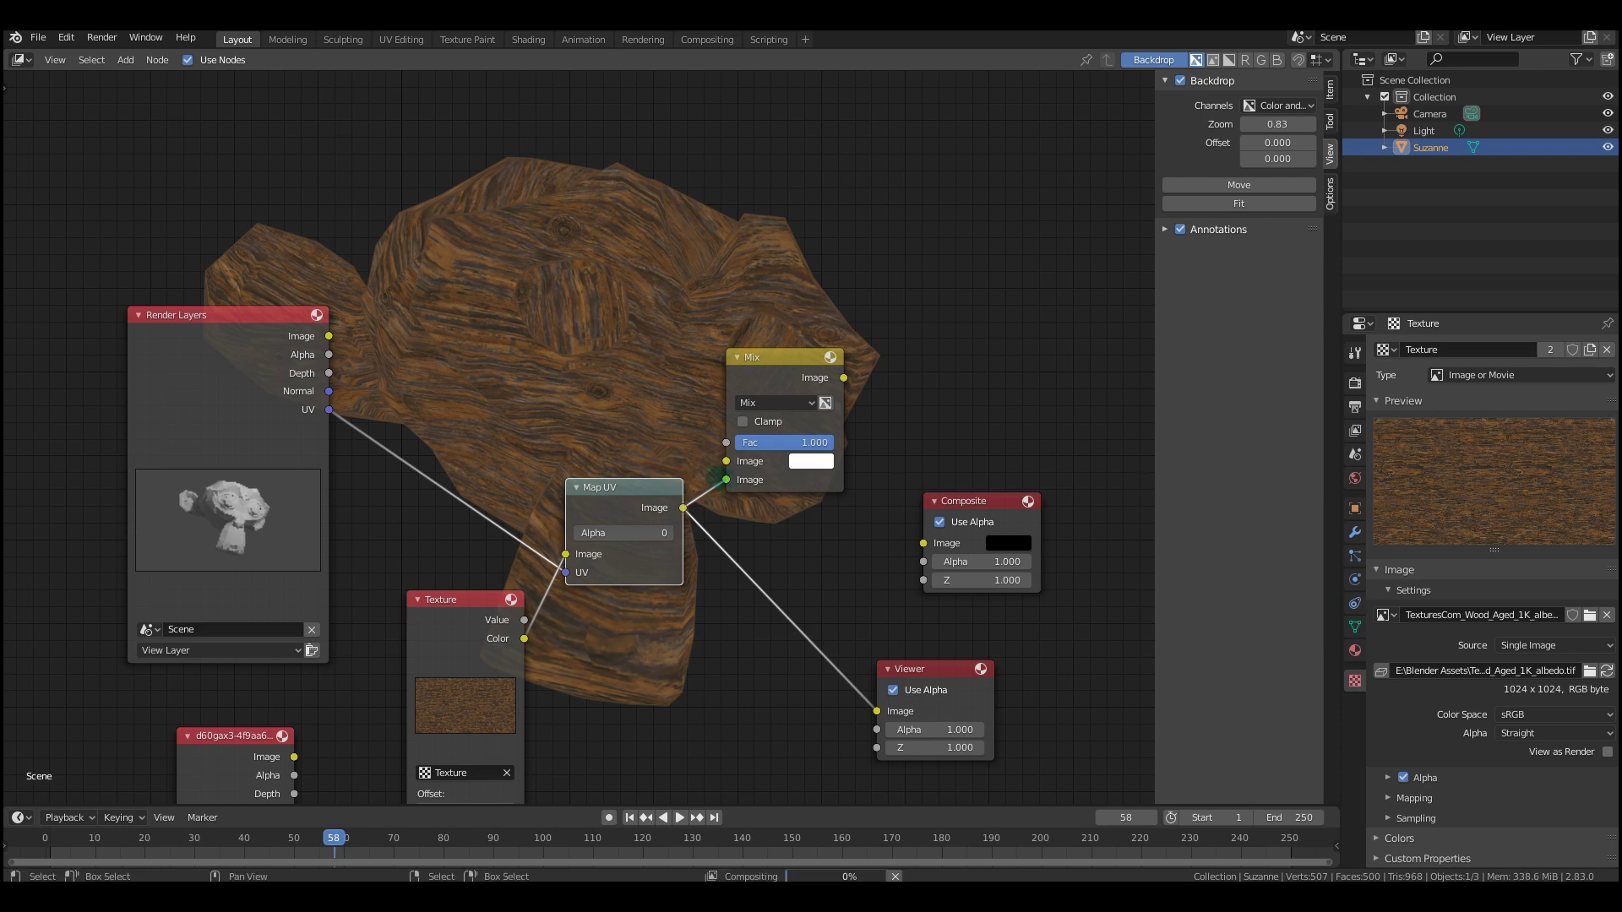
pyautogui.moveTo(328, 336); pyautogui.dragTo(726, 461)
# Set the Mix node's blending mode to Overlay and preview its result through the Viewer.
pyautogui.click(767, 402)
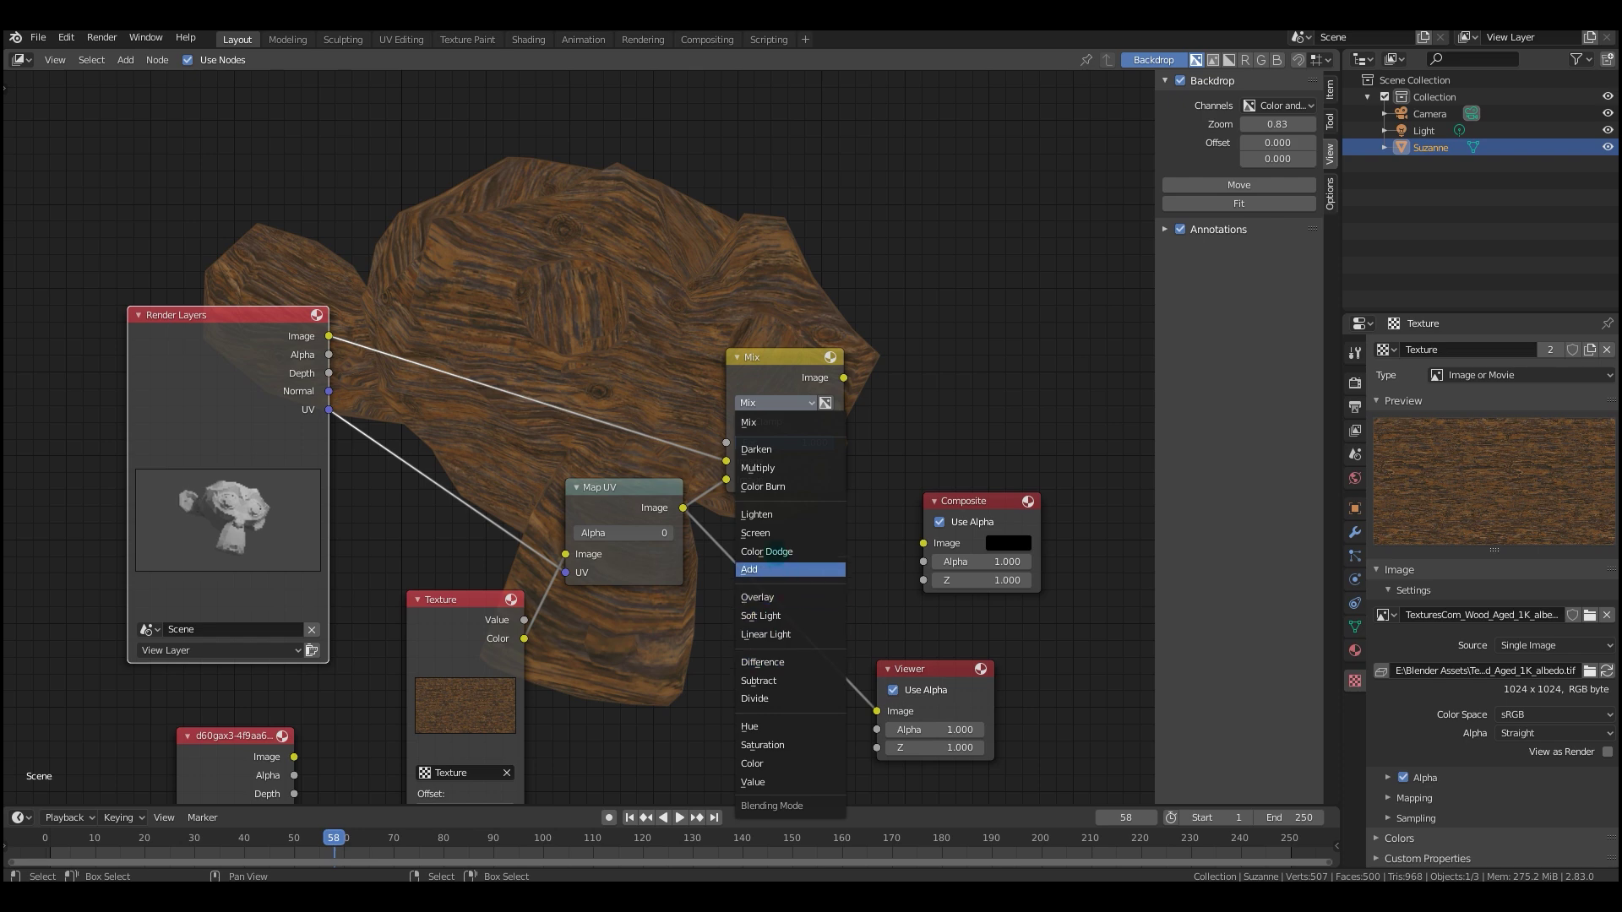
pyautogui.click(789, 596)
pyautogui.keyDown('ctrl'); pyautogui.keyDown('shift'); pyautogui.moveTo(810, 465); pyautogui.dragTo(804, 474); pyautogui.keyUp('shift'); pyautogui.keyUp('ctrl')
pyautogui.scroll(-2, 805, 474)
pyautogui.moveTo(804, 474); pyautogui.dragTo(541, 564, button='middle')
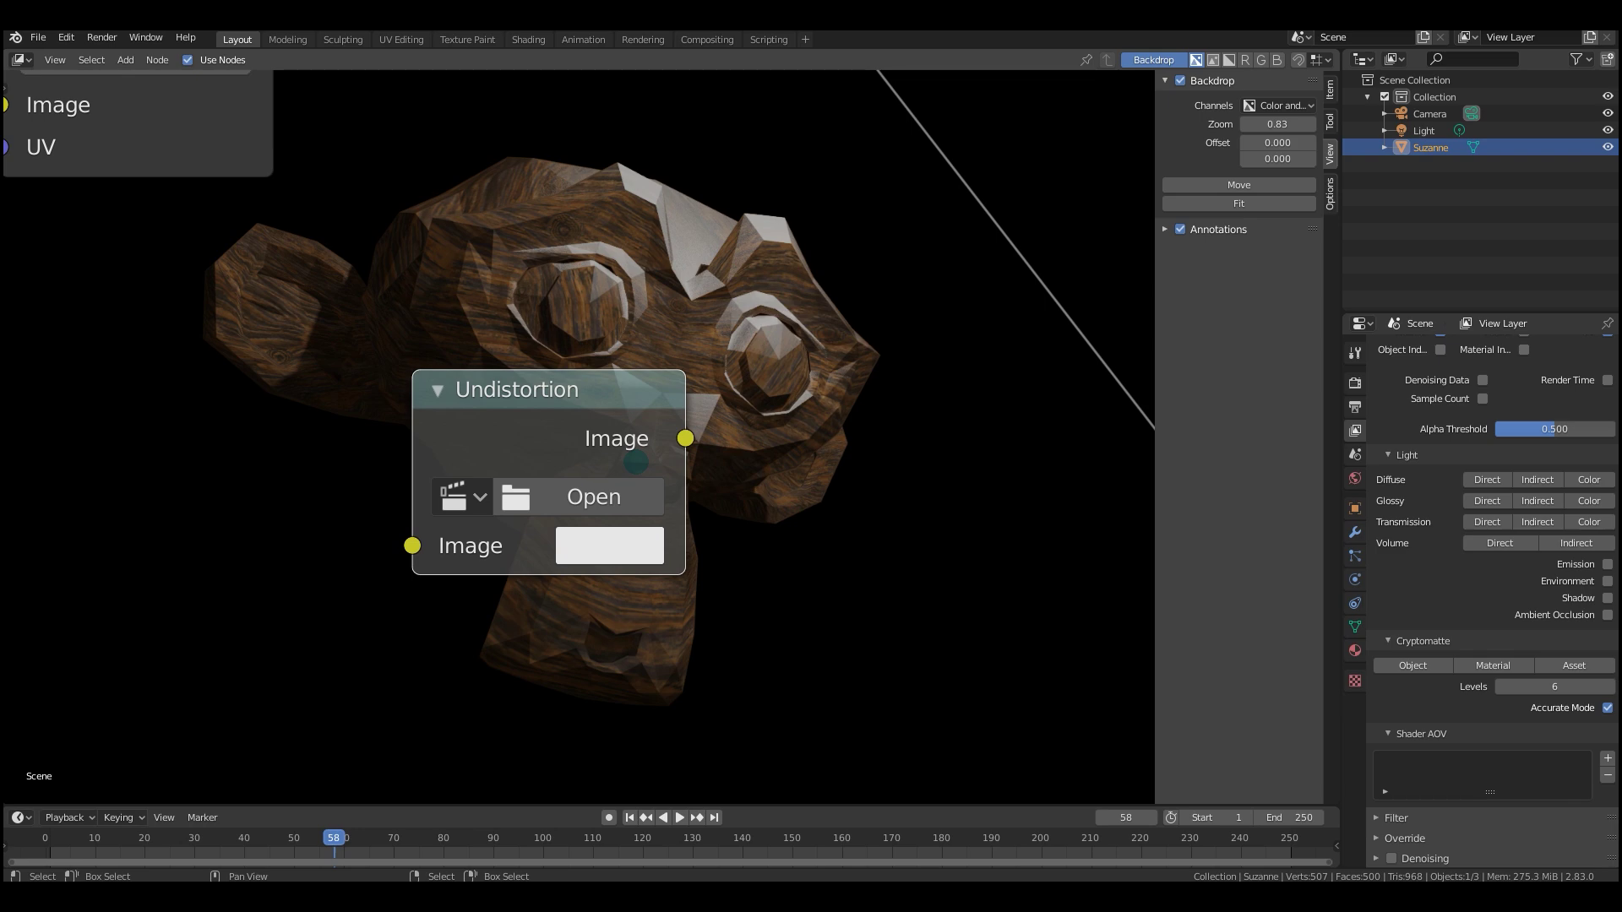
# Look over the Undistortion and Plane Track Deform nodes, including the movie clip selection on the Plane Track Deform node.
pyautogui.moveTo(587, 498); pyautogui.dragTo(633, 453, button='middle')
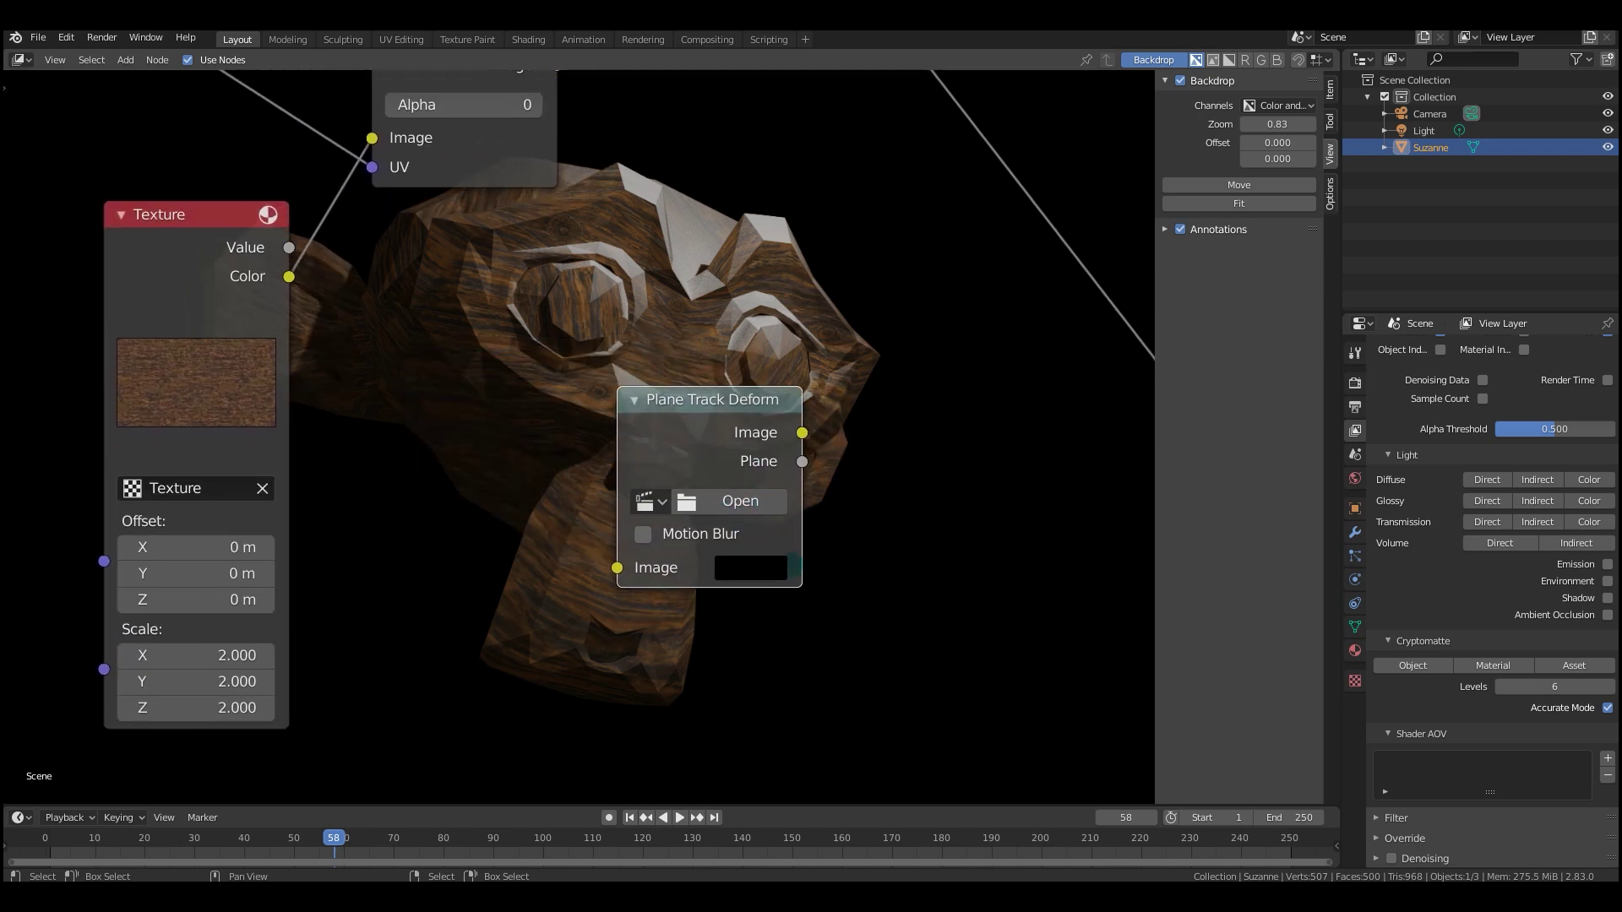
pyautogui.moveTo(729, 500); pyautogui.dragTo(771, 523, button='middle')
pyautogui.scroll(1, 681, 526)
pyautogui.click(681, 522)
pyautogui.click(688, 522)
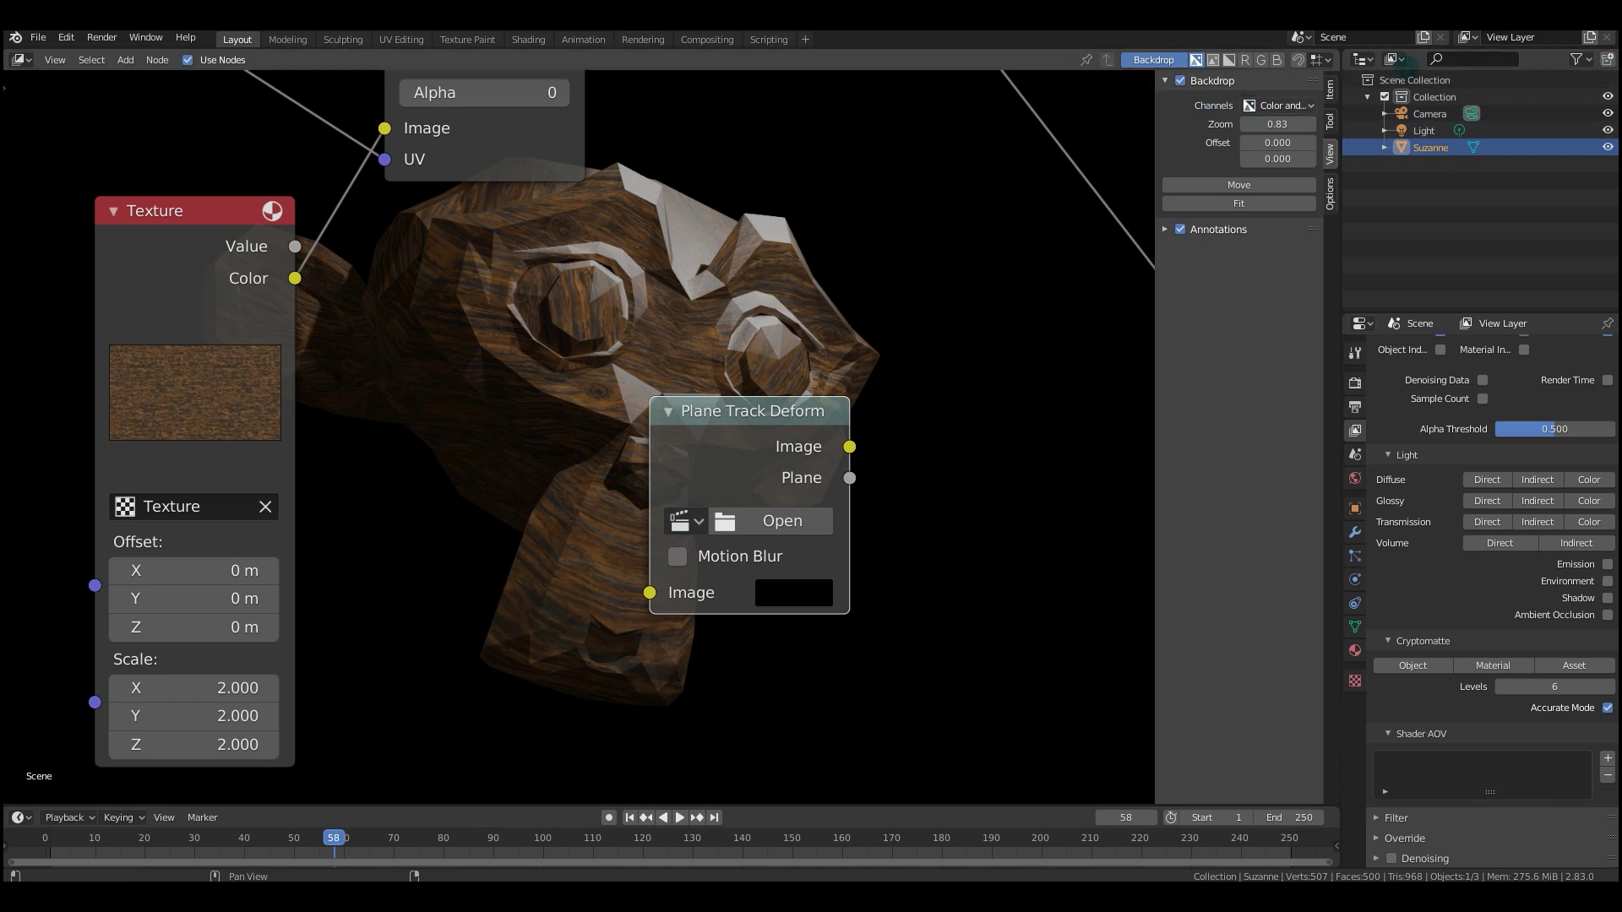
pyautogui.moveTo(811, 473); pyautogui.dragTo(721, 468, button='middle')
pyautogui.moveTo(697, 380)
pyautogui.mouseDown(button='middle')
pyautogui.moveTo(726, 380)
pyautogui.moveTo(671, 370)
pyautogui.mouseUp(button='middle')
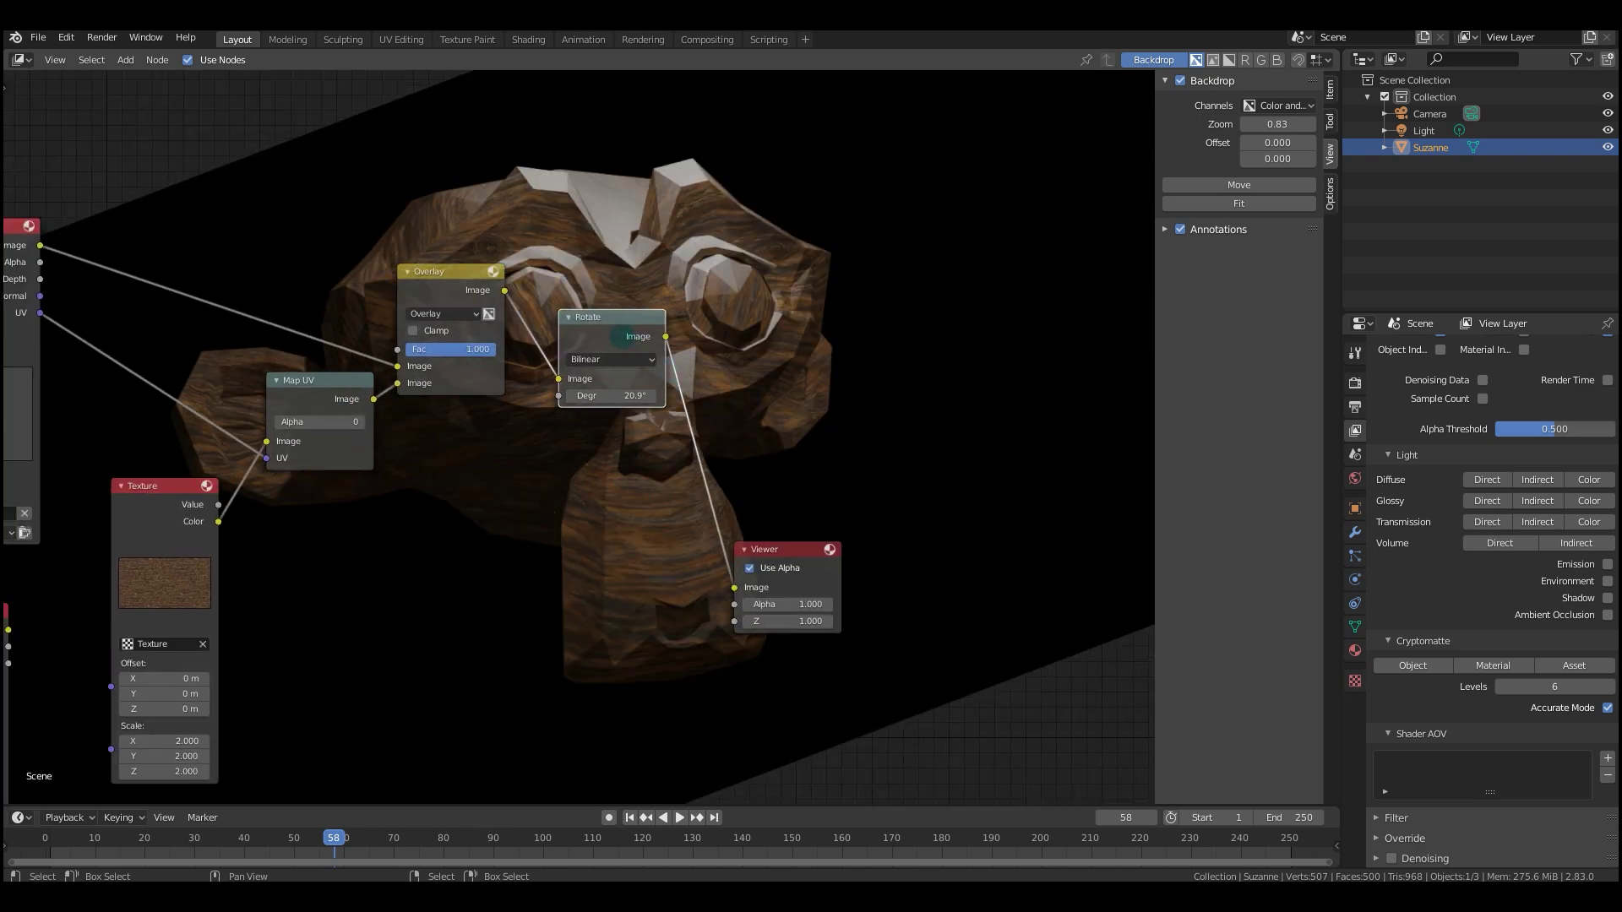
# Nudge the Rotate node aside, and review the Scale node's space options, choosing Relative.
pyautogui.moveTo(621, 336); pyautogui.dragTo(625, 348)
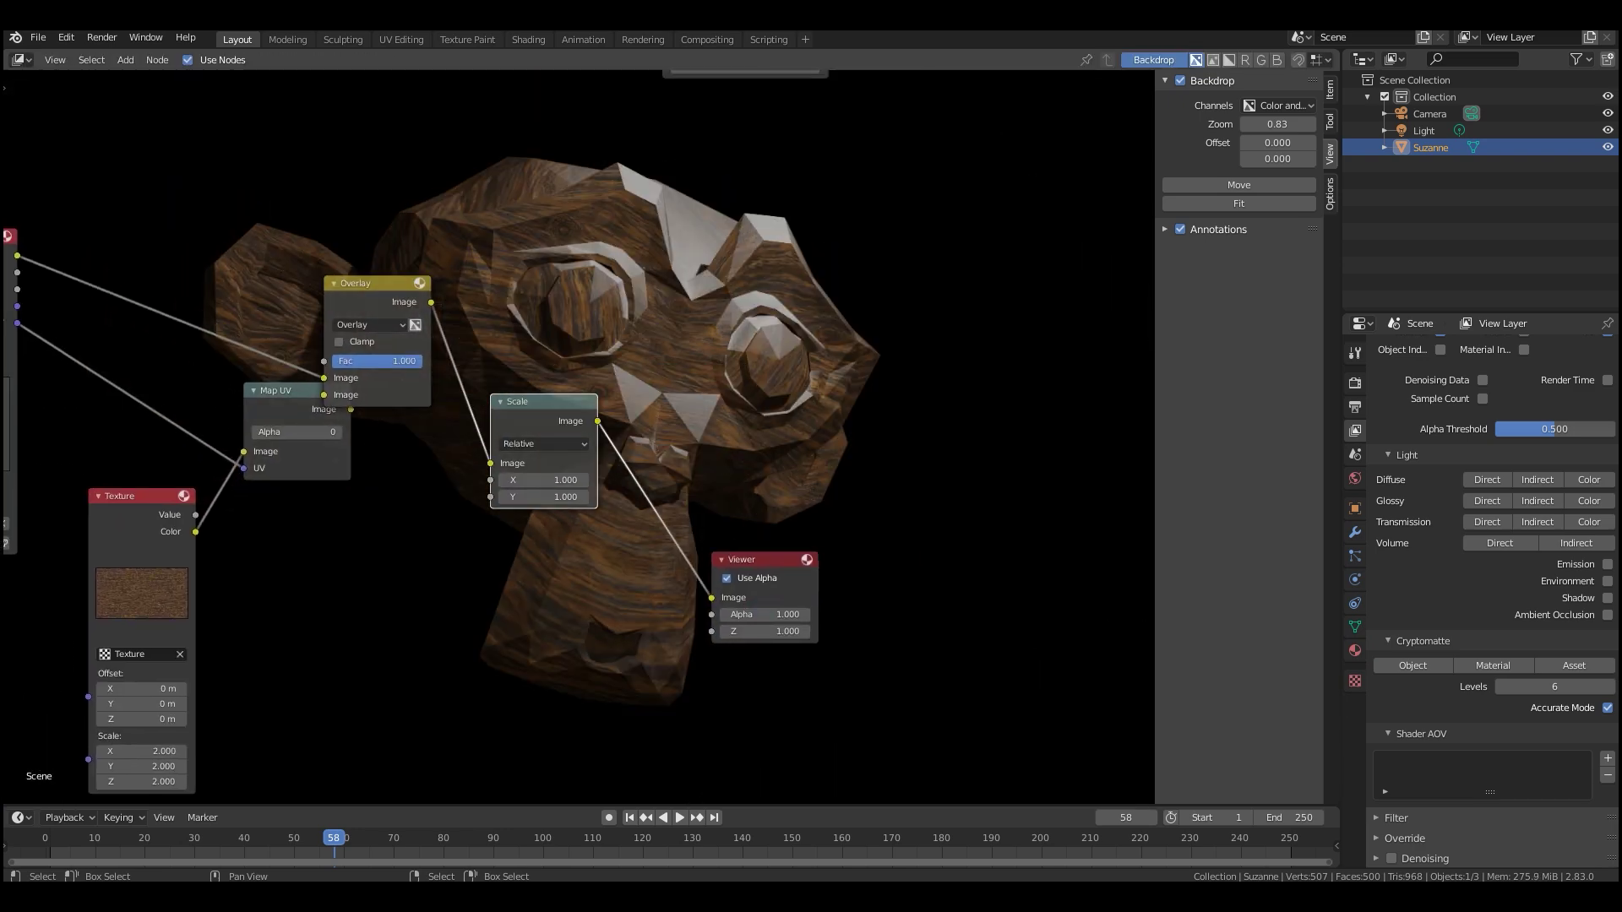
pyautogui.scroll(2, 577, 422)
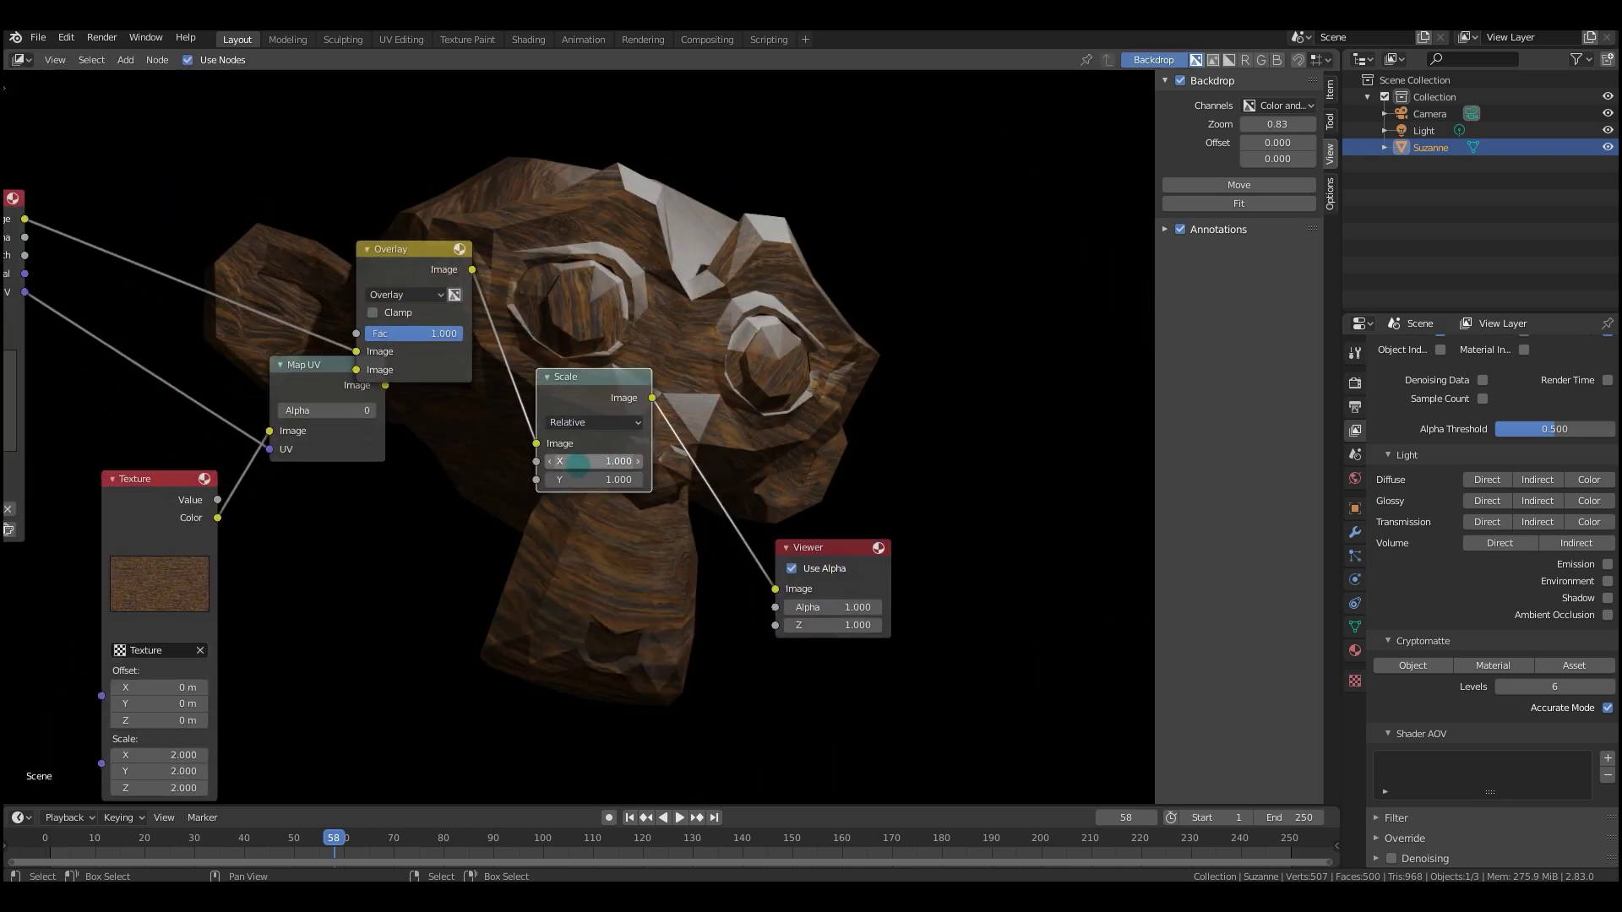
pyautogui.click(595, 420)
pyautogui.click(594, 419)
pyautogui.click(594, 420)
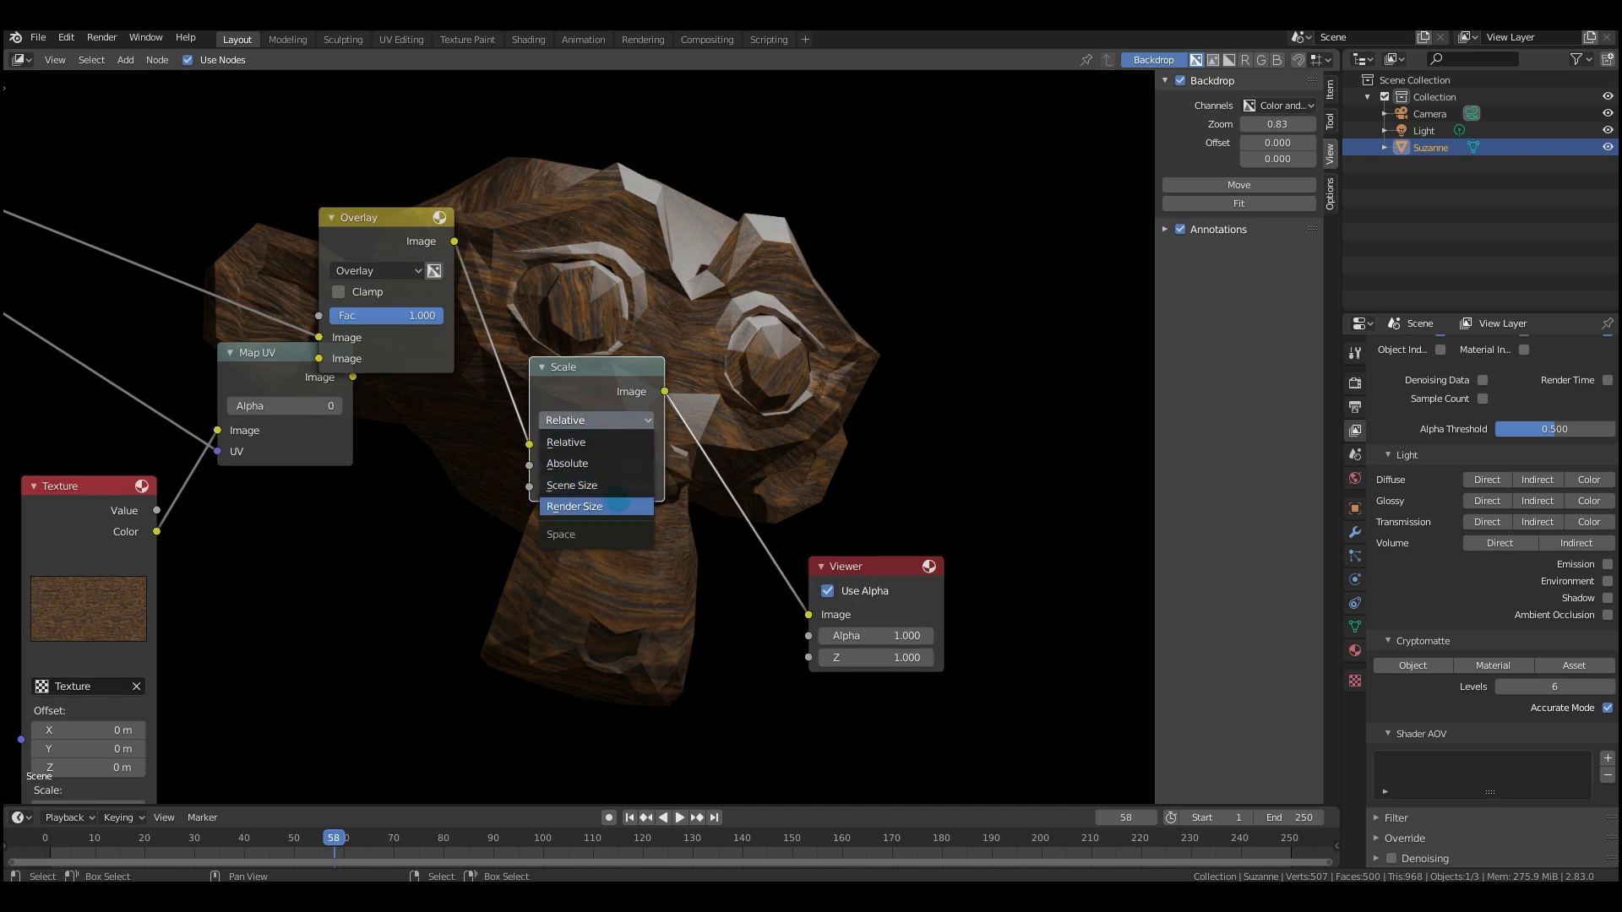
pyautogui.click(582, 441)
# Add a new Image input node to the node tree for unnamed.png.
pyautogui.scroll(-4, 578, 389)
pyautogui.moveTo(468, 471); pyautogui.dragTo(544, 413, button='middle')
pyautogui.scroll(-1, 591, 410)
pyautogui.hotkey('shift', 'a')
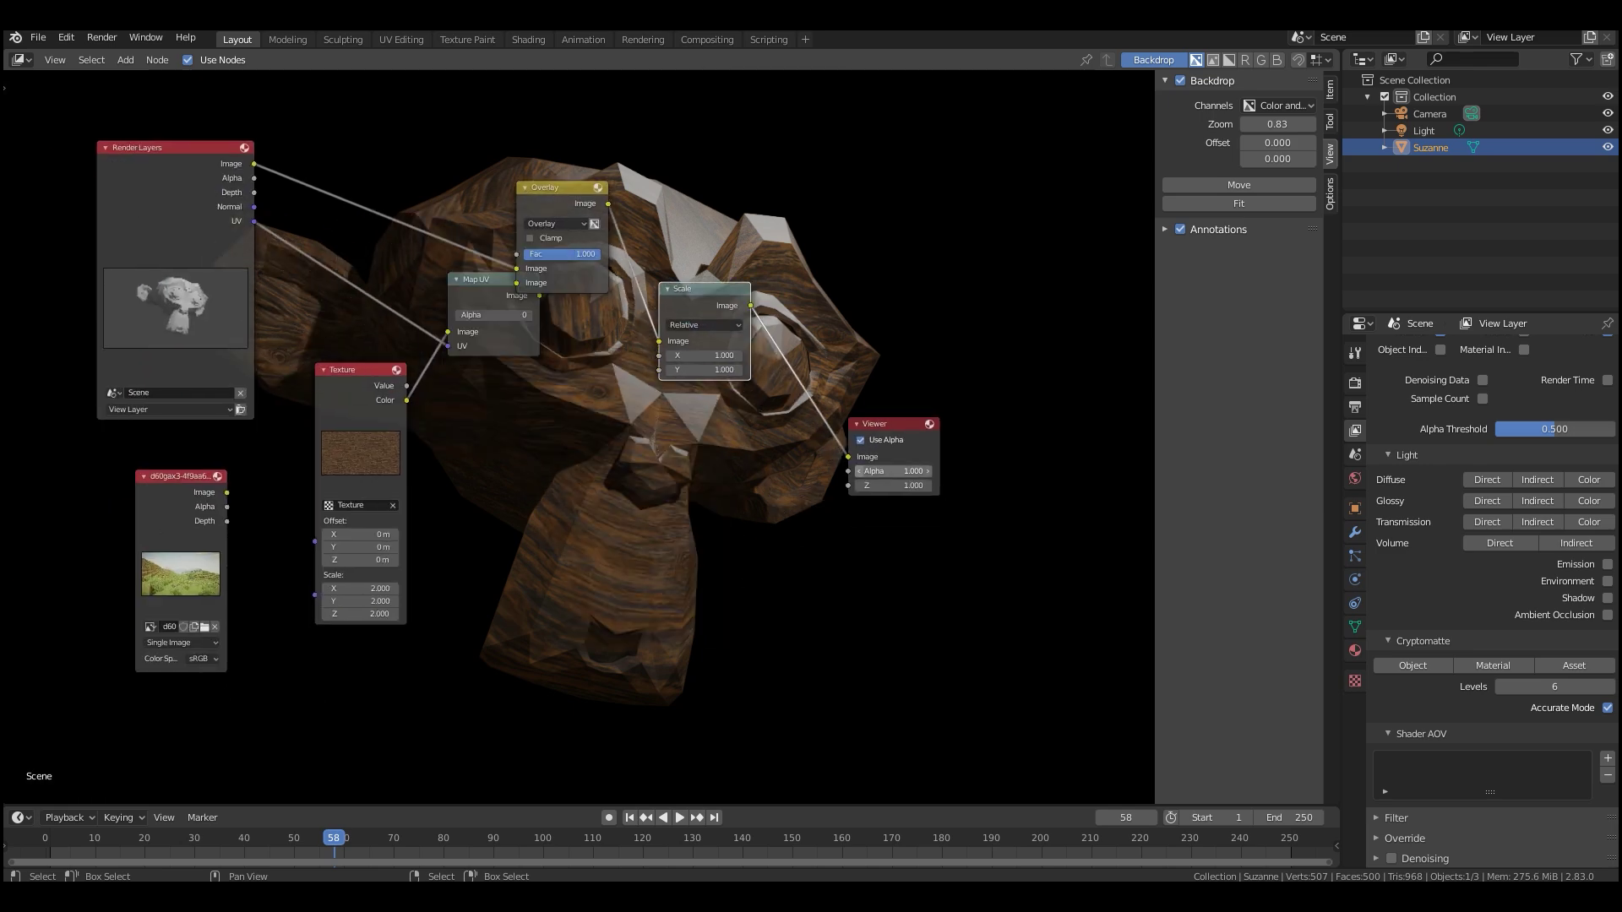
pyautogui.hotkey('shift', 'a')
pyautogui.moveTo(515, 389)
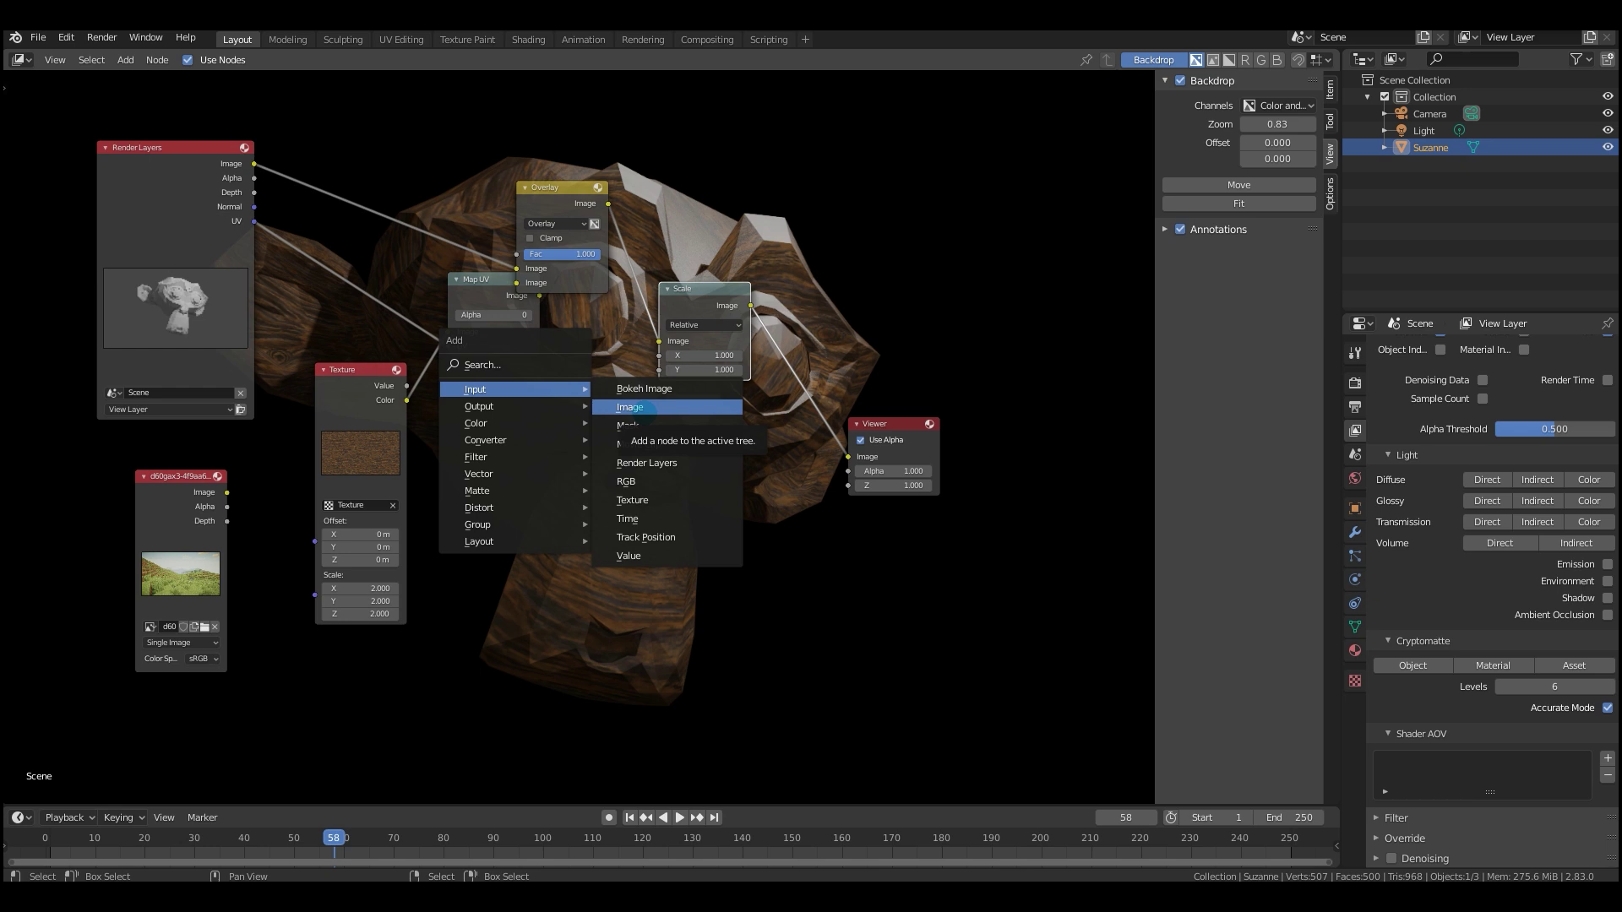
pyautogui.click(646, 409)
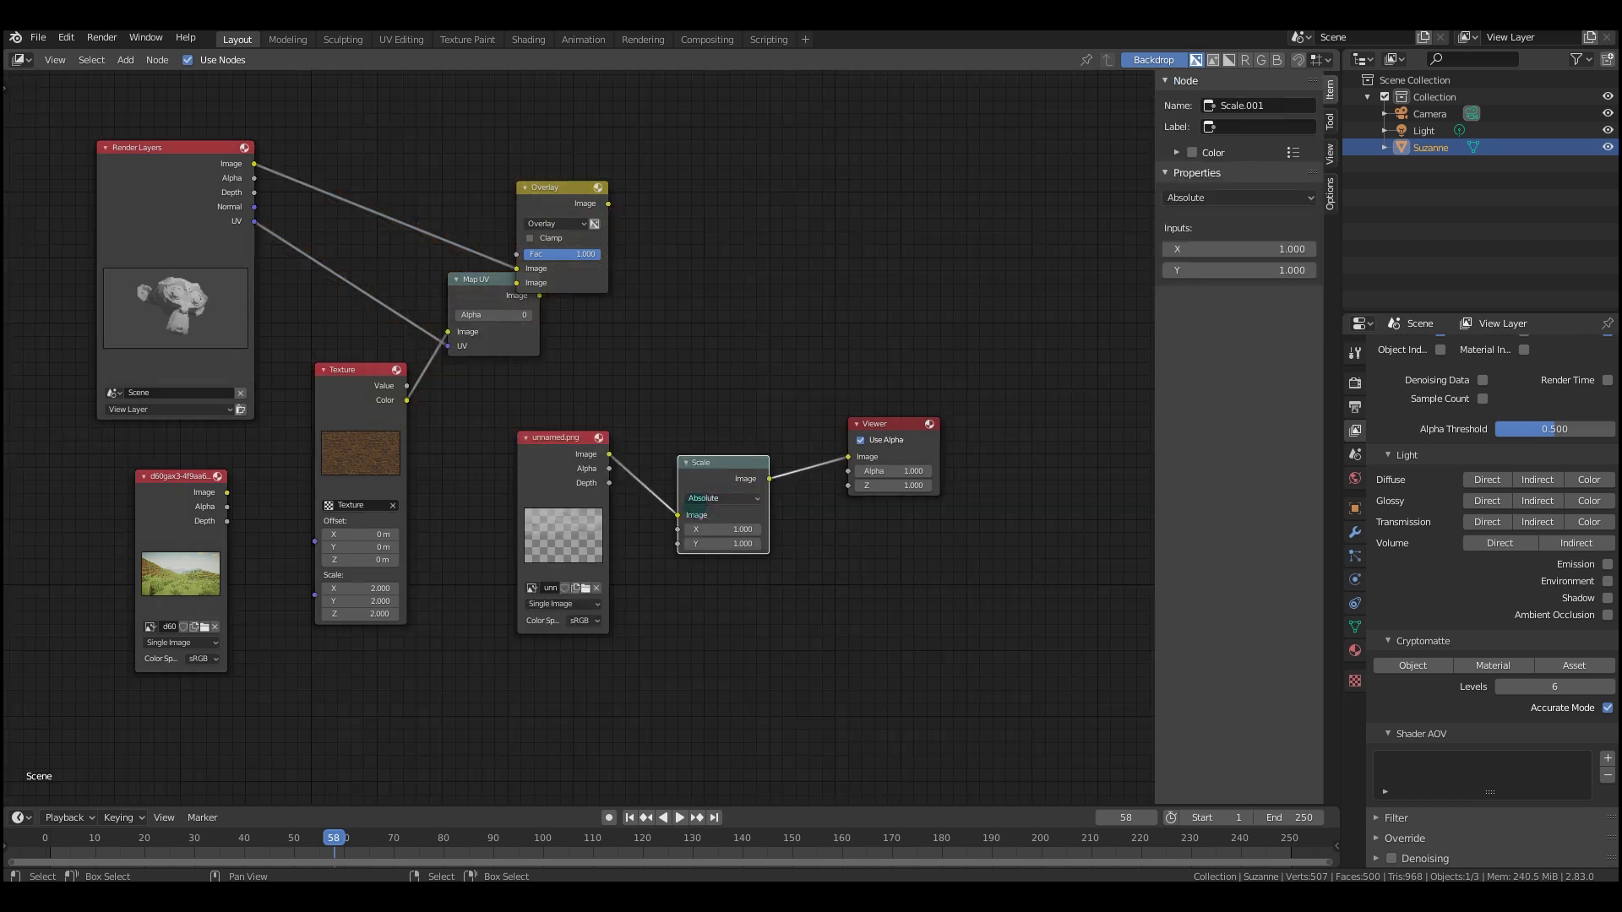
# Check the landscape image's resolution, and set the space of the Scale node fed by unnamed.png to Render Size.
pyautogui.moveTo(178, 502); pyautogui.dragTo(192, 507)
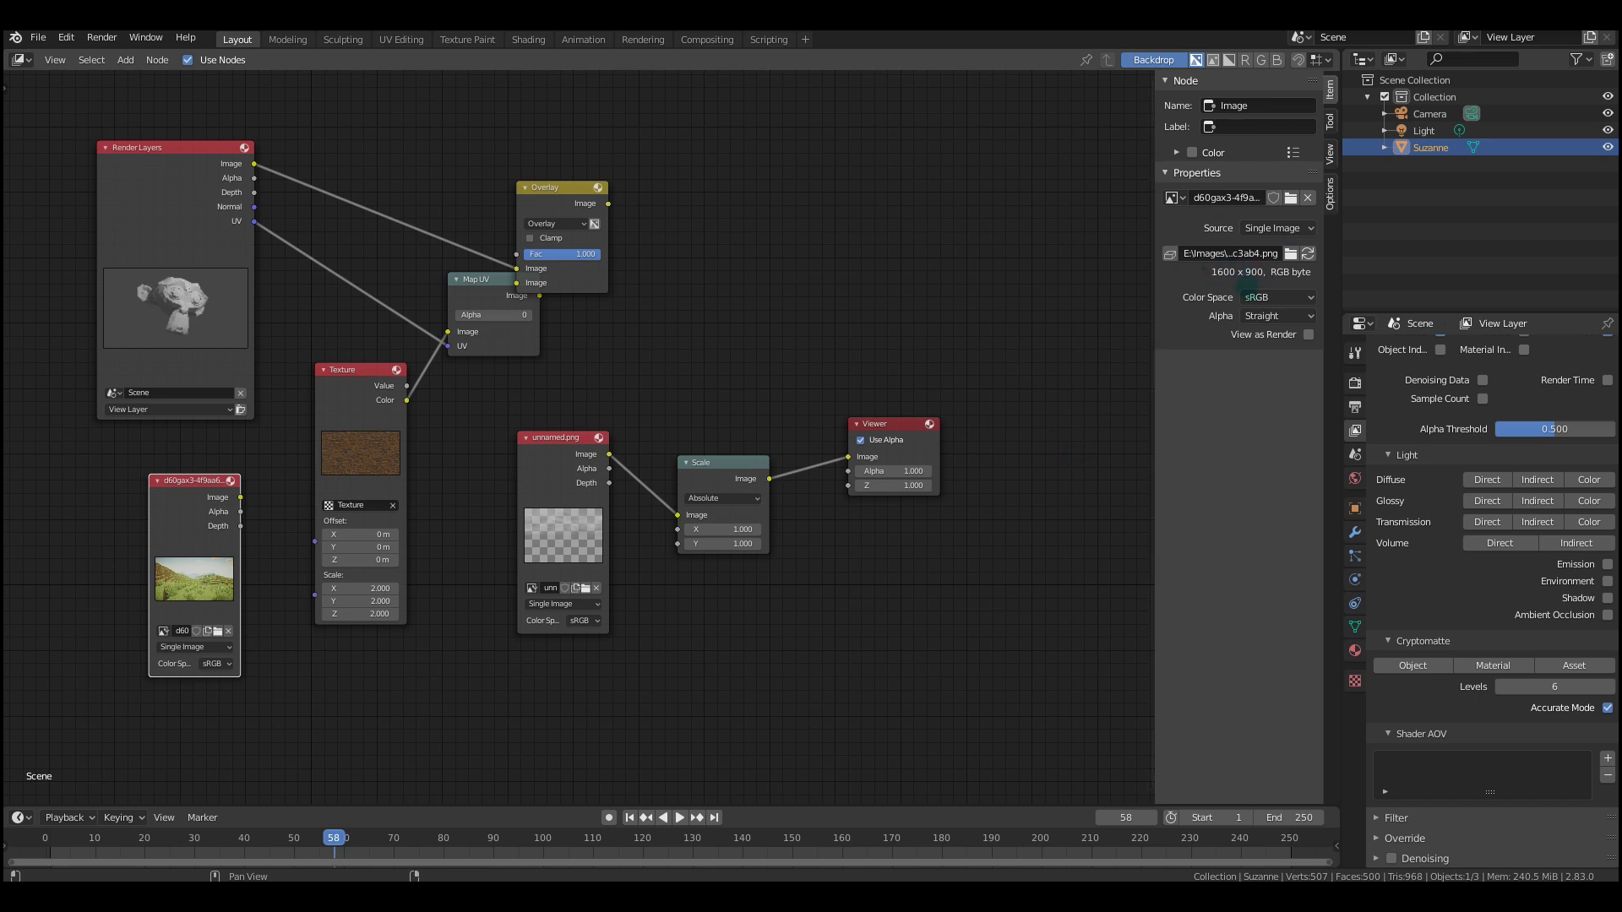
pyautogui.click(741, 486)
pyautogui.click(722, 499)
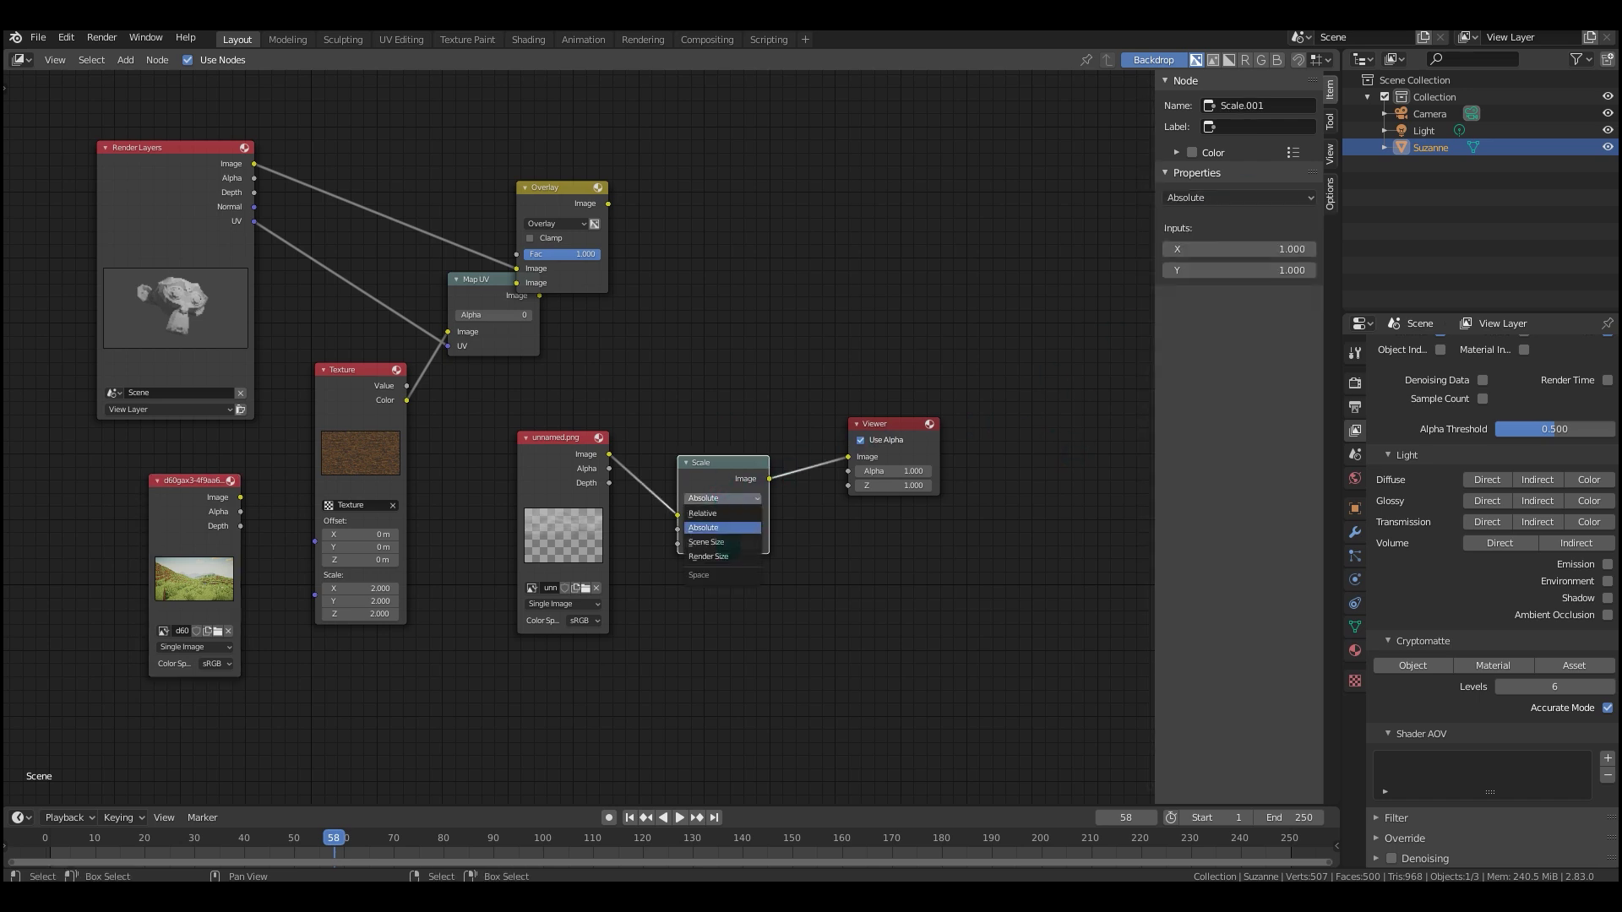
pyautogui.click(710, 555)
pyautogui.moveTo(195, 212)
pyautogui.mouseDown()
pyautogui.moveTo(245, 224)
pyautogui.moveTo(206, 221)
pyautogui.mouseUp()
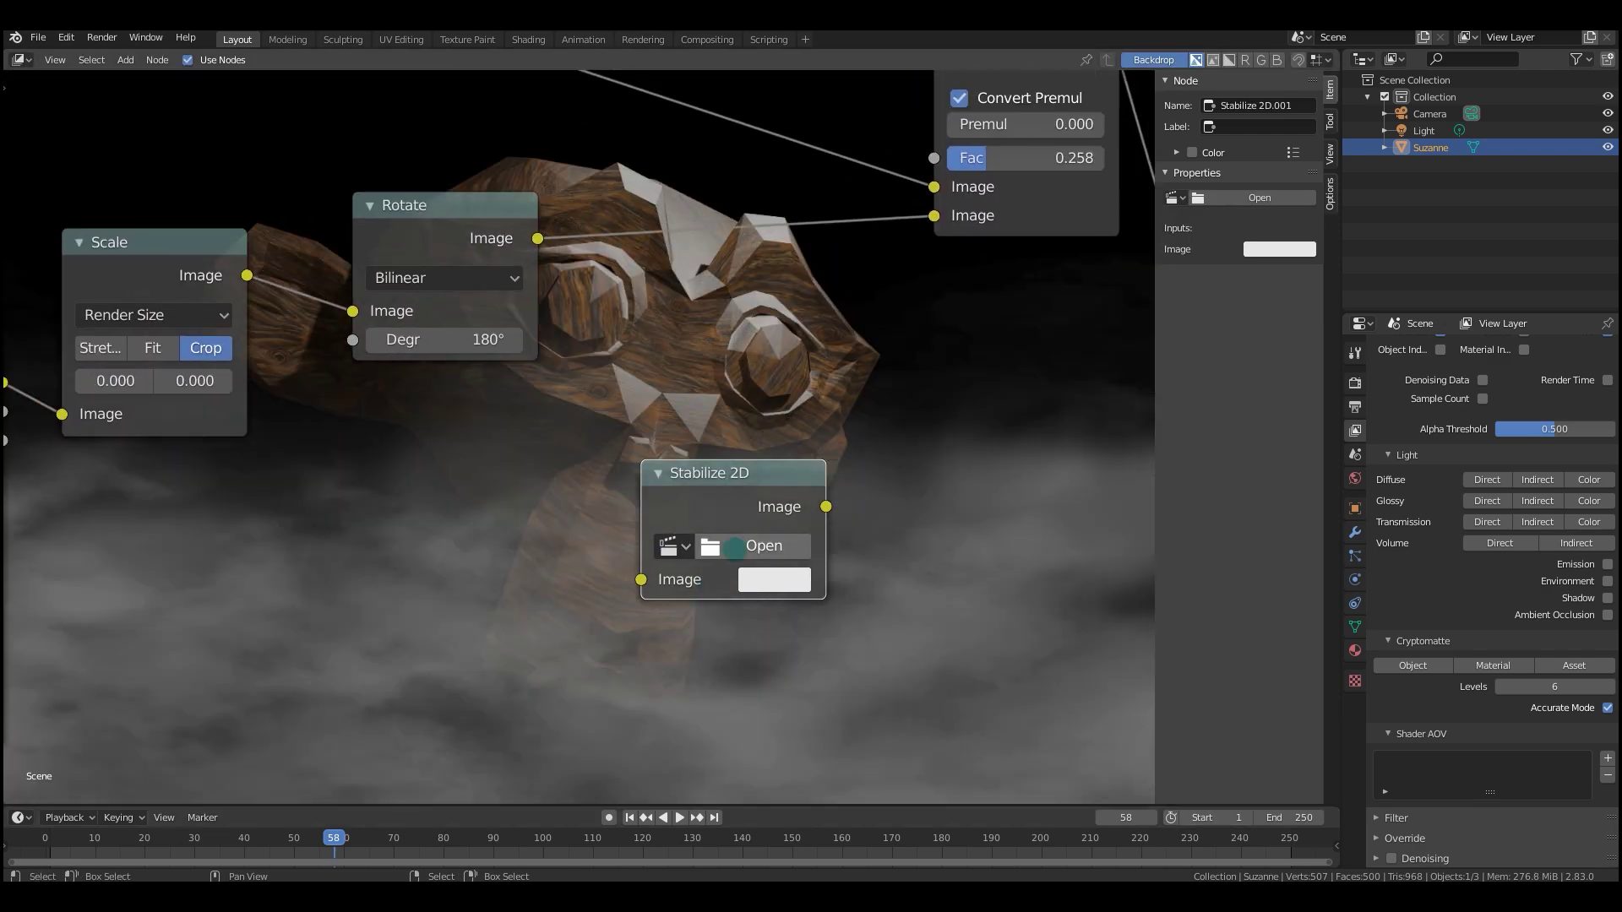
# Look over the Stabilize 2D and Transform nodes, and set the Transform node's Y offset to -76.4.
pyautogui.scroll(4, 737, 505)
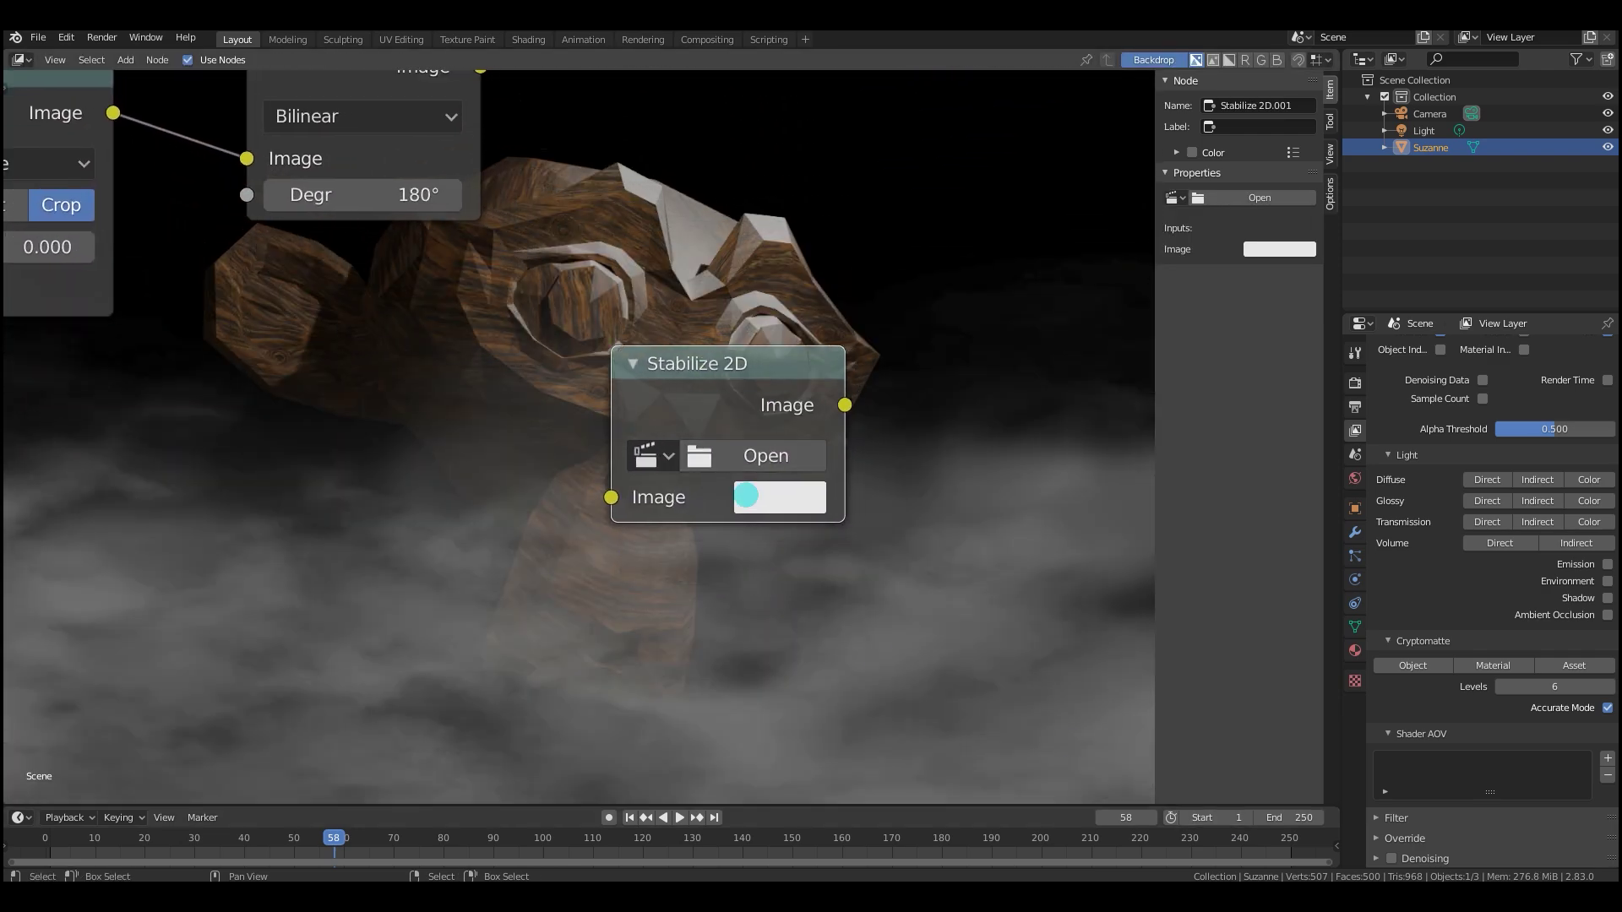
pyautogui.moveTo(730, 513); pyautogui.dragTo(699, 504, button='middle')
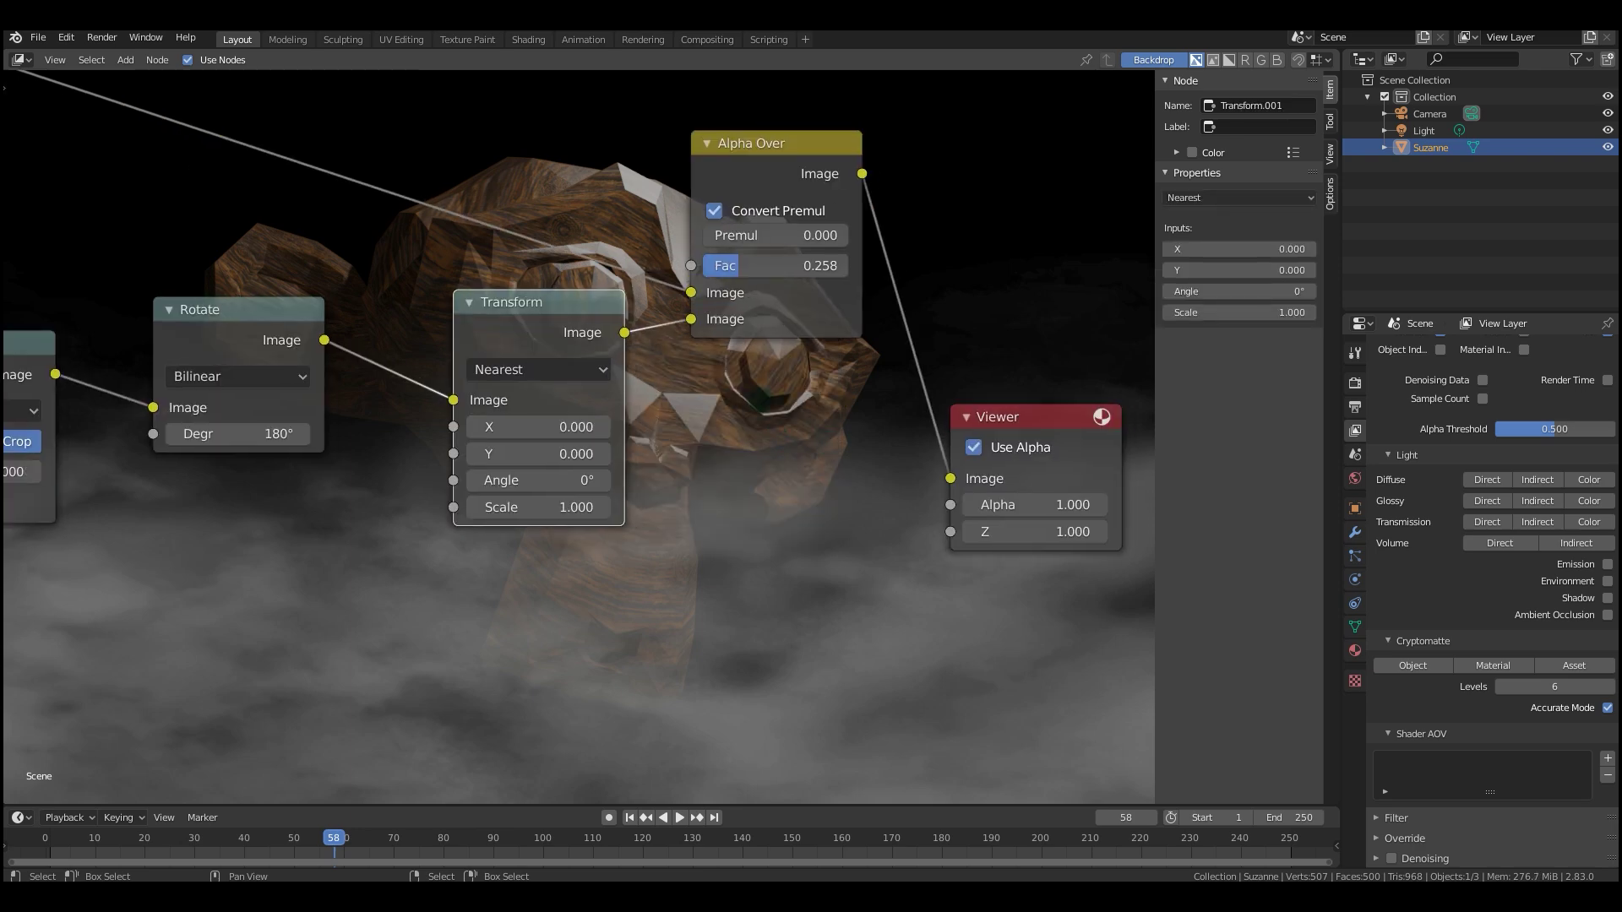
pyautogui.moveTo(771, 437); pyautogui.dragTo(725, 423, button='middle')
pyautogui.scroll(1, 601, 433)
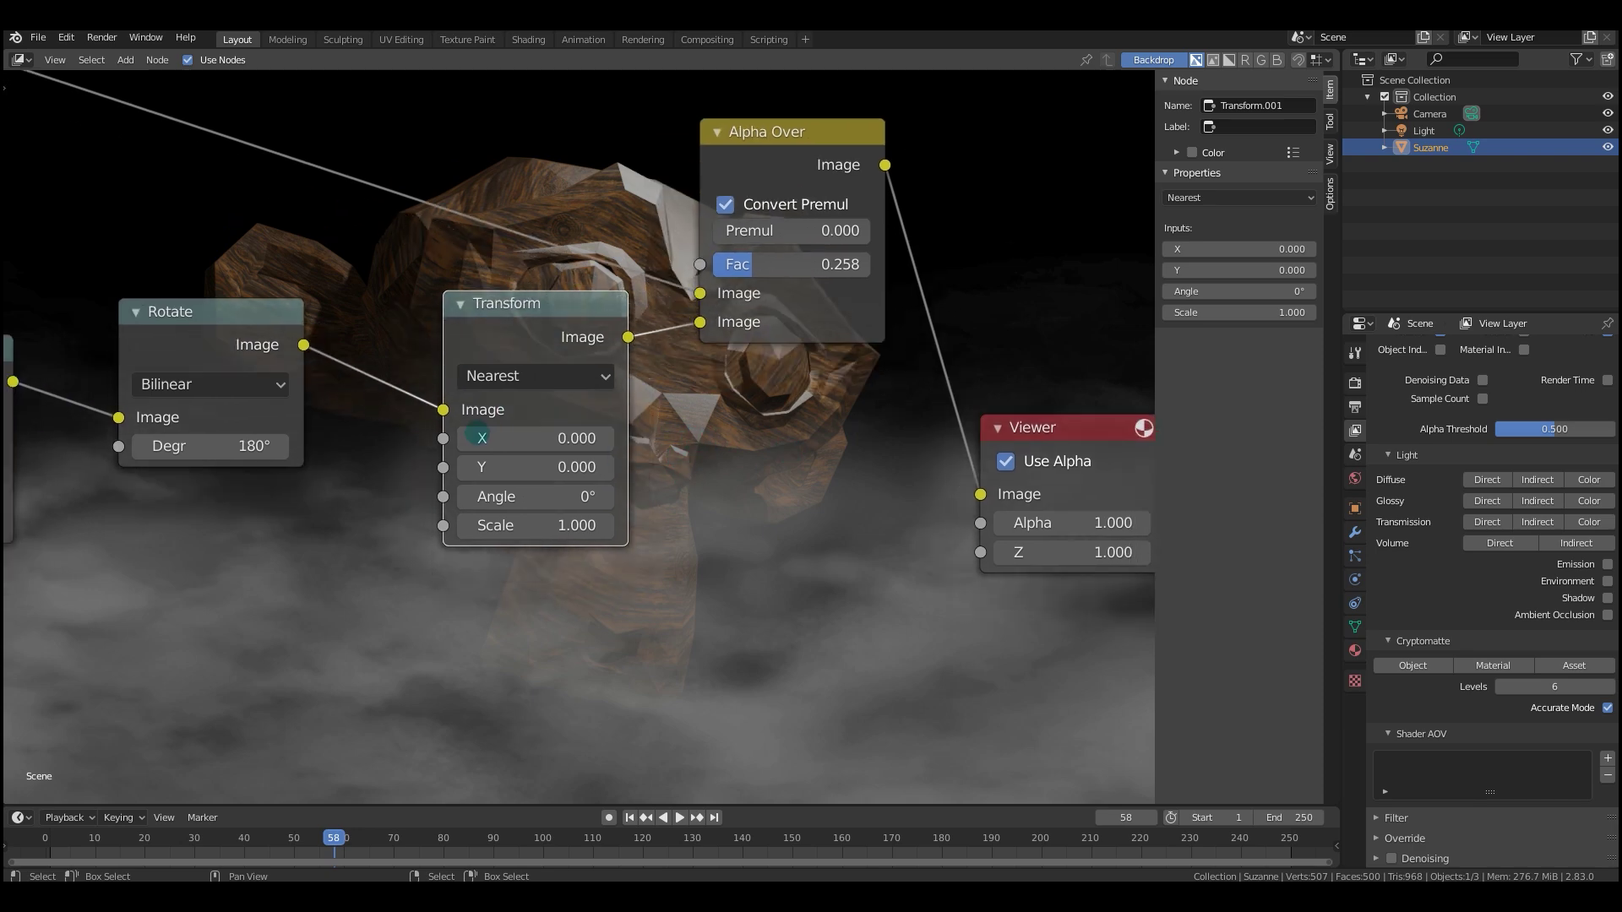
pyautogui.moveTo(470, 438); pyautogui.dragTo(532, 463, button='middle')
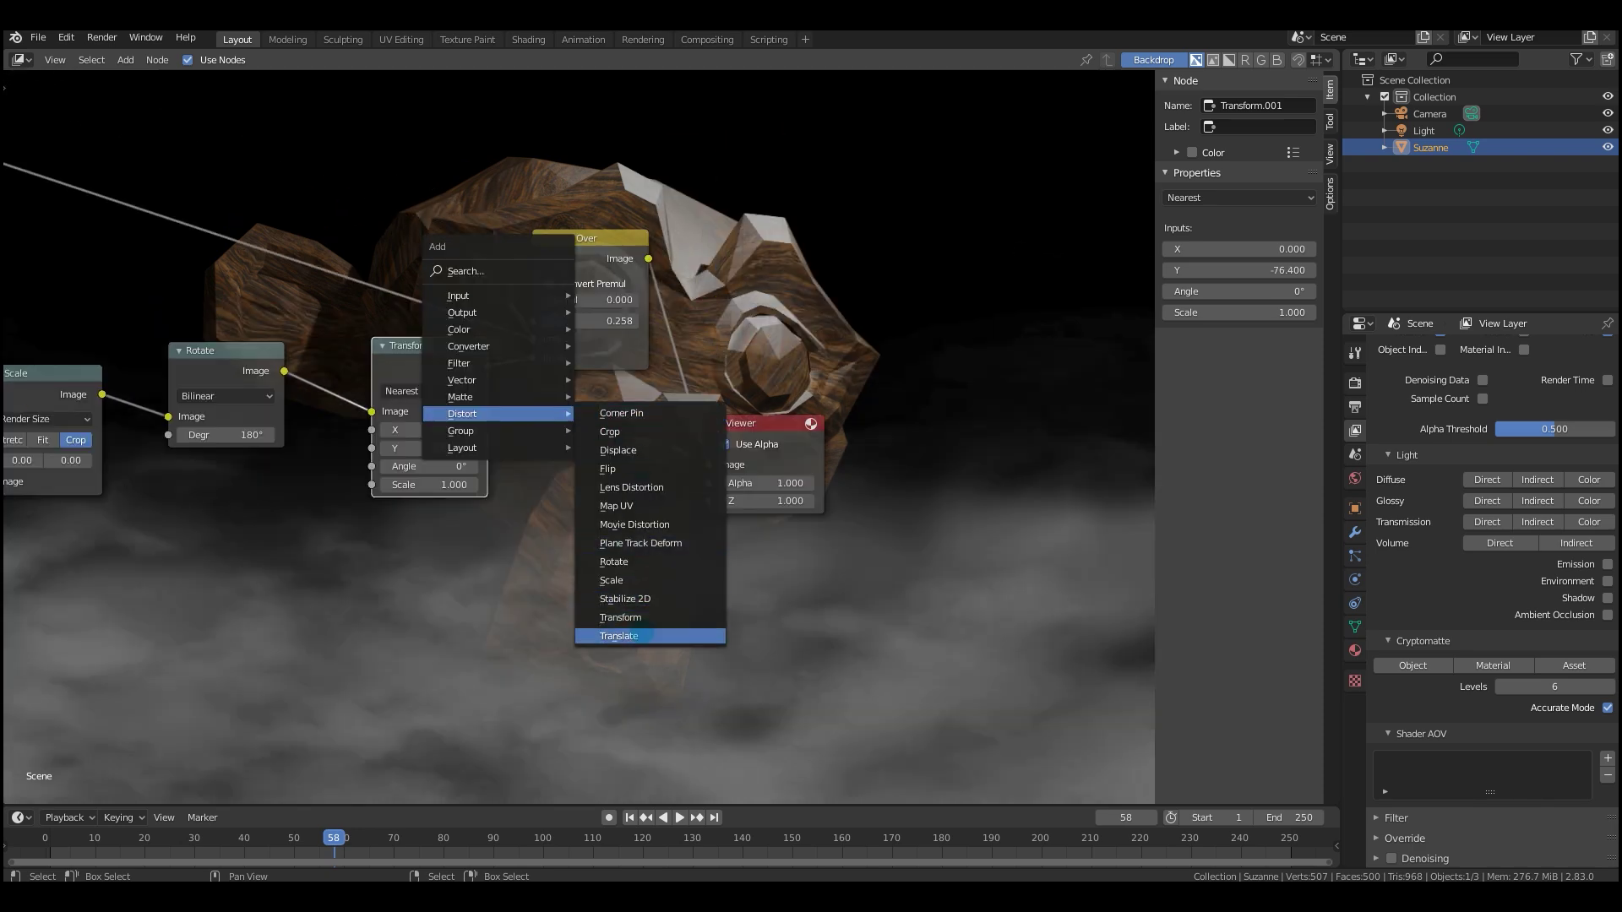
# Add a Translate node on the link between Transform and Alpha Over, and space out the two distort nodes.
pyautogui.click(636, 633)
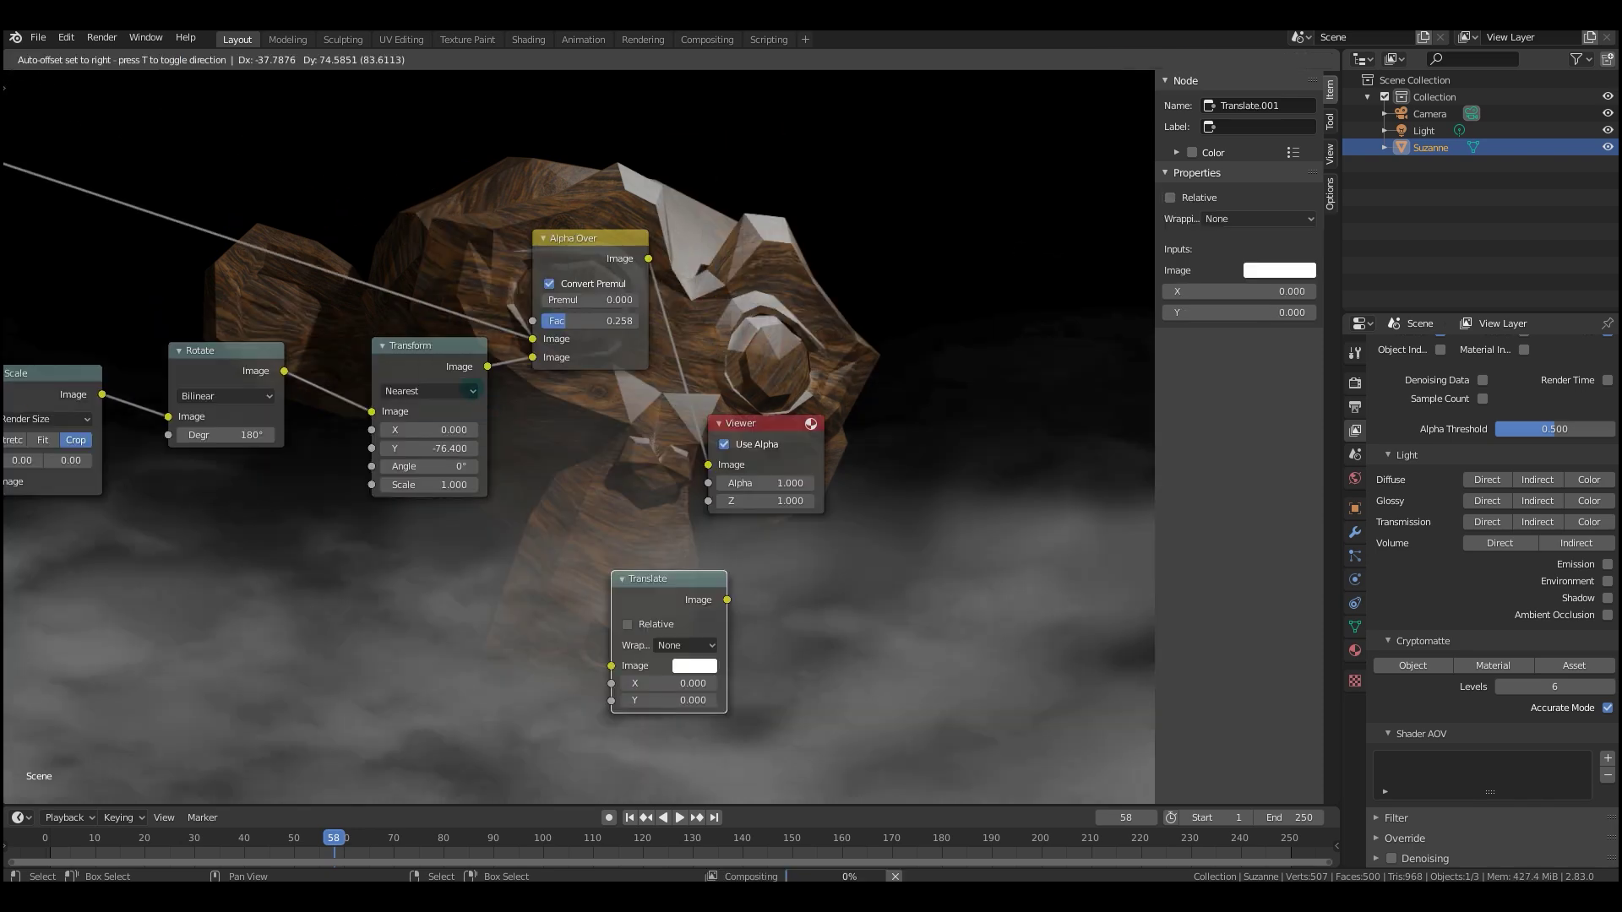
pyautogui.click(574, 397)
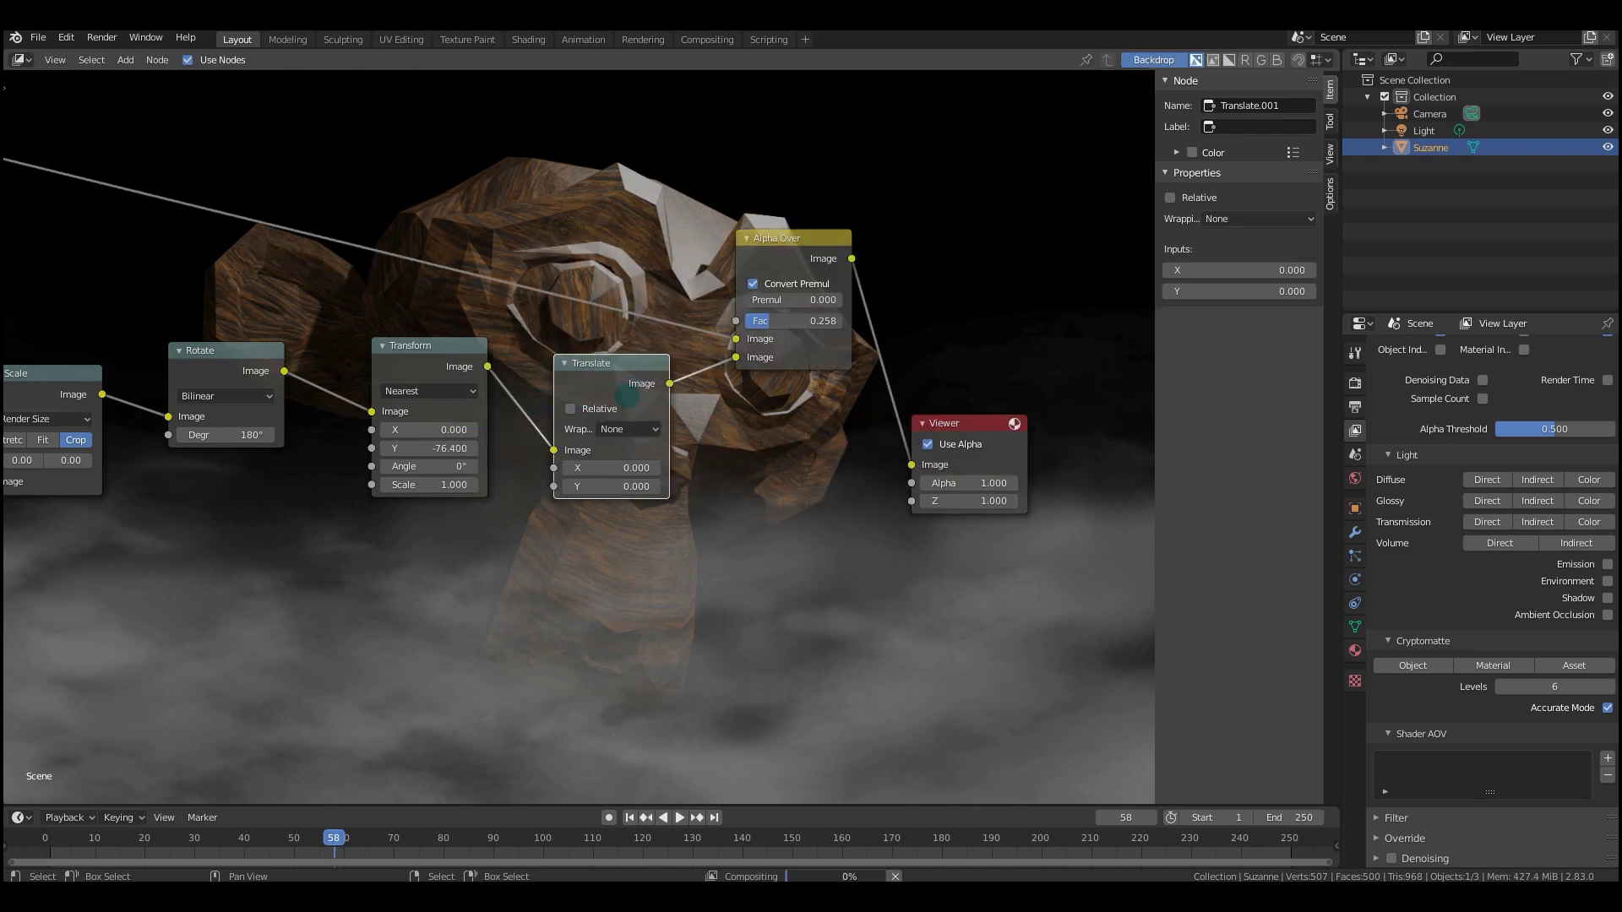
pyautogui.moveTo(627, 397); pyautogui.dragTo(660, 395)
pyautogui.moveTo(451, 363); pyautogui.dragTo(461, 387)
# Try a Y offset of -55.2 on the Translate node to shift the fog image, and settle on 15.3.
pyautogui.scroll(3, 695, 486)
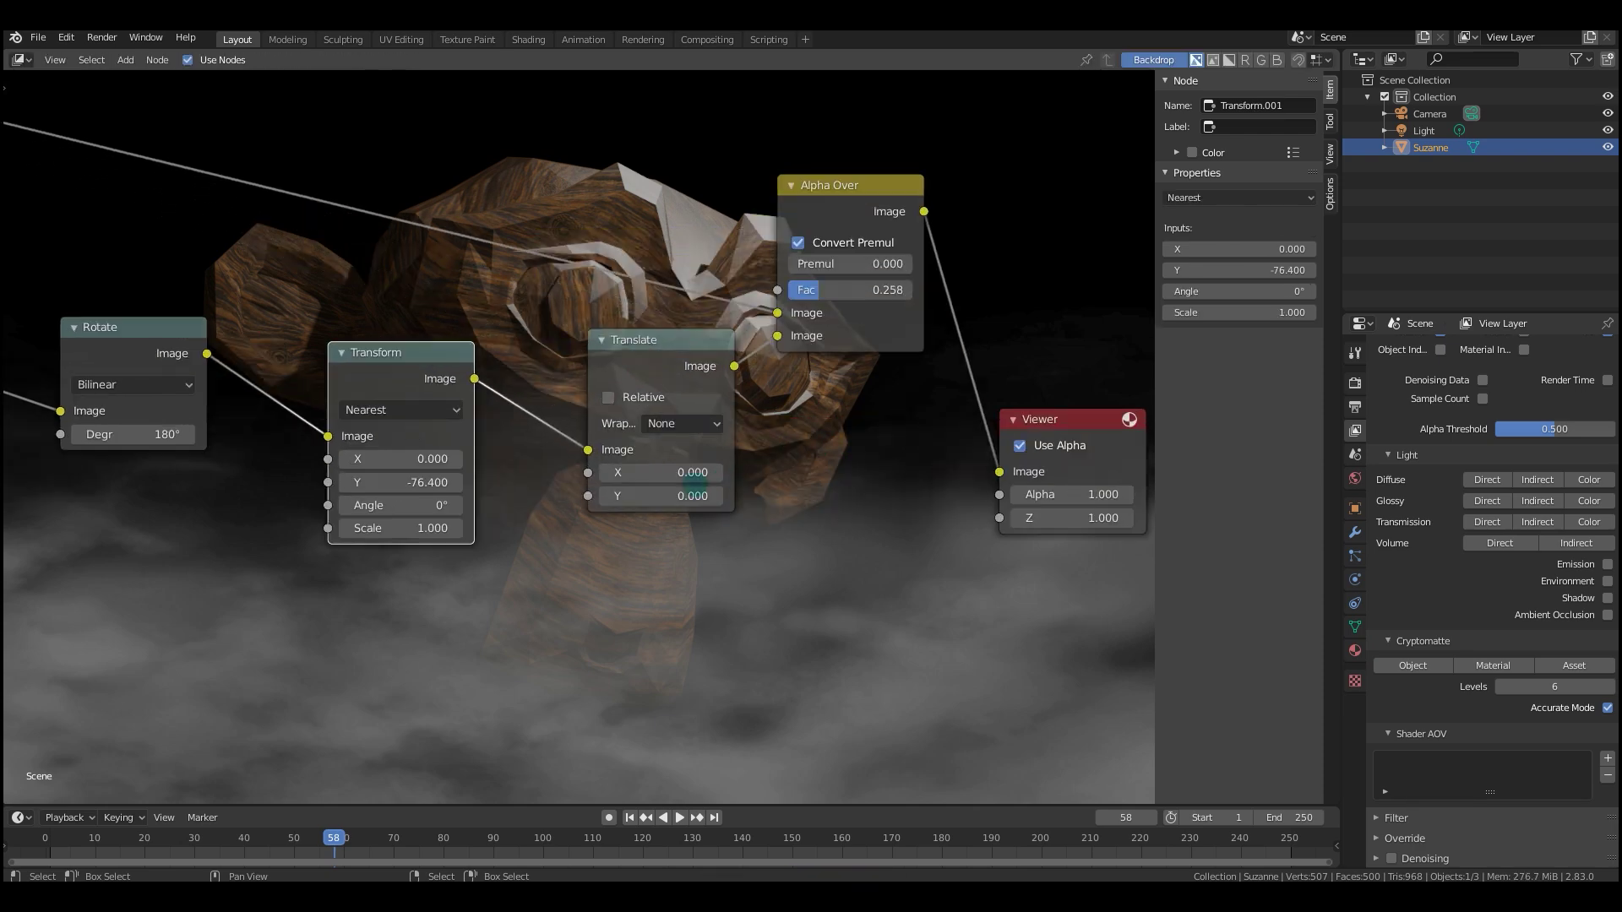
pyautogui.scroll(2, 694, 486)
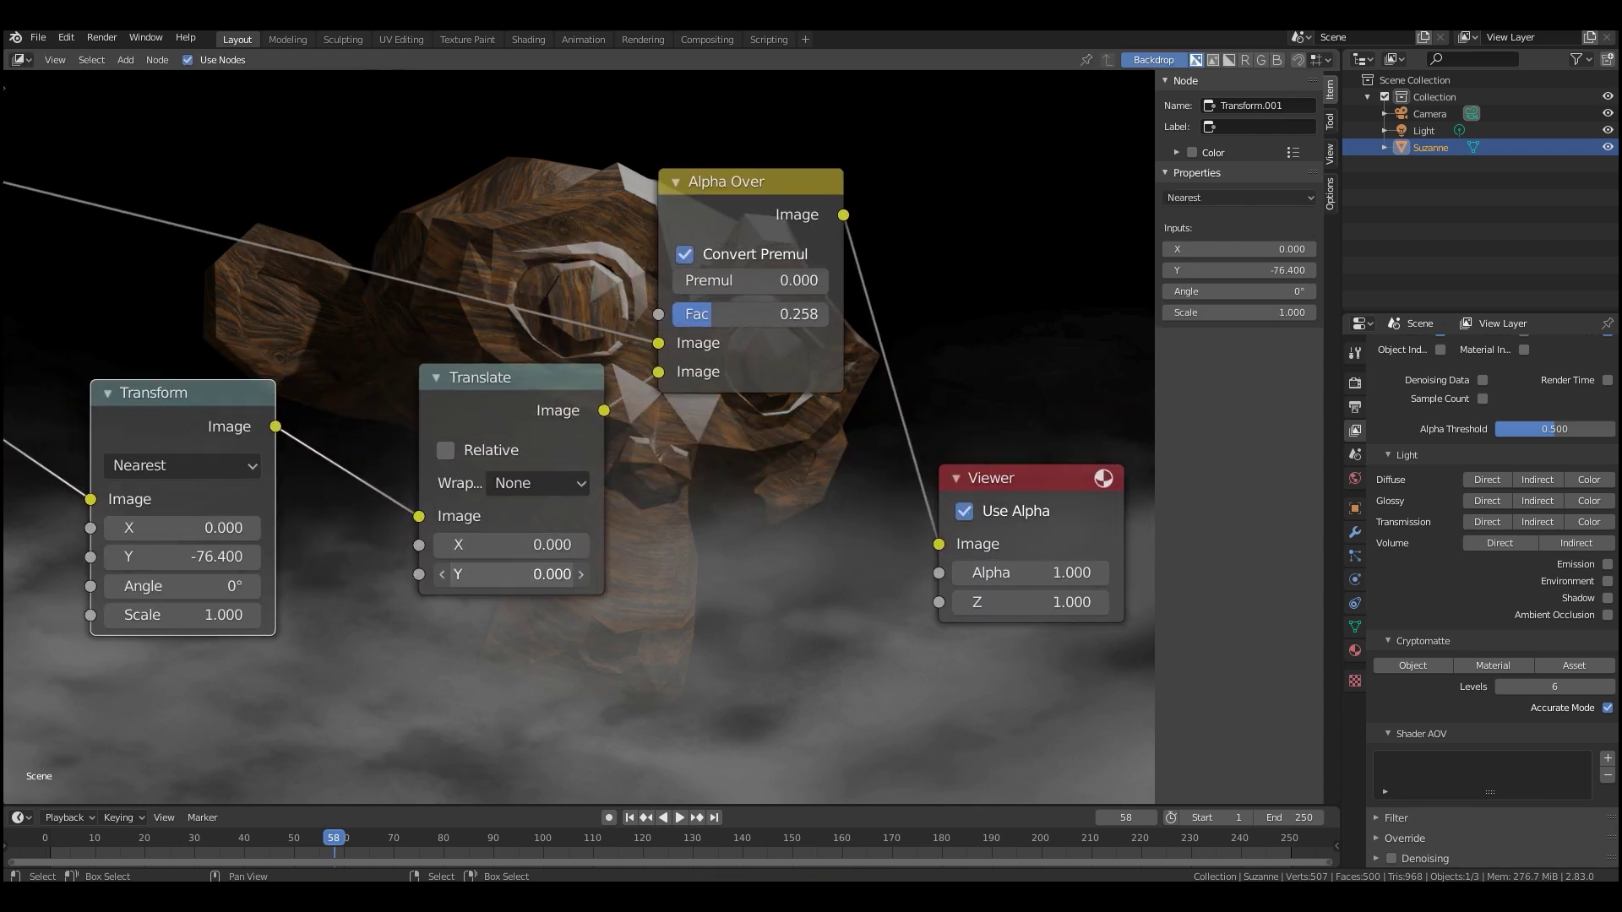
pyautogui.moveTo(537, 574); pyautogui.dragTo(504, 516)
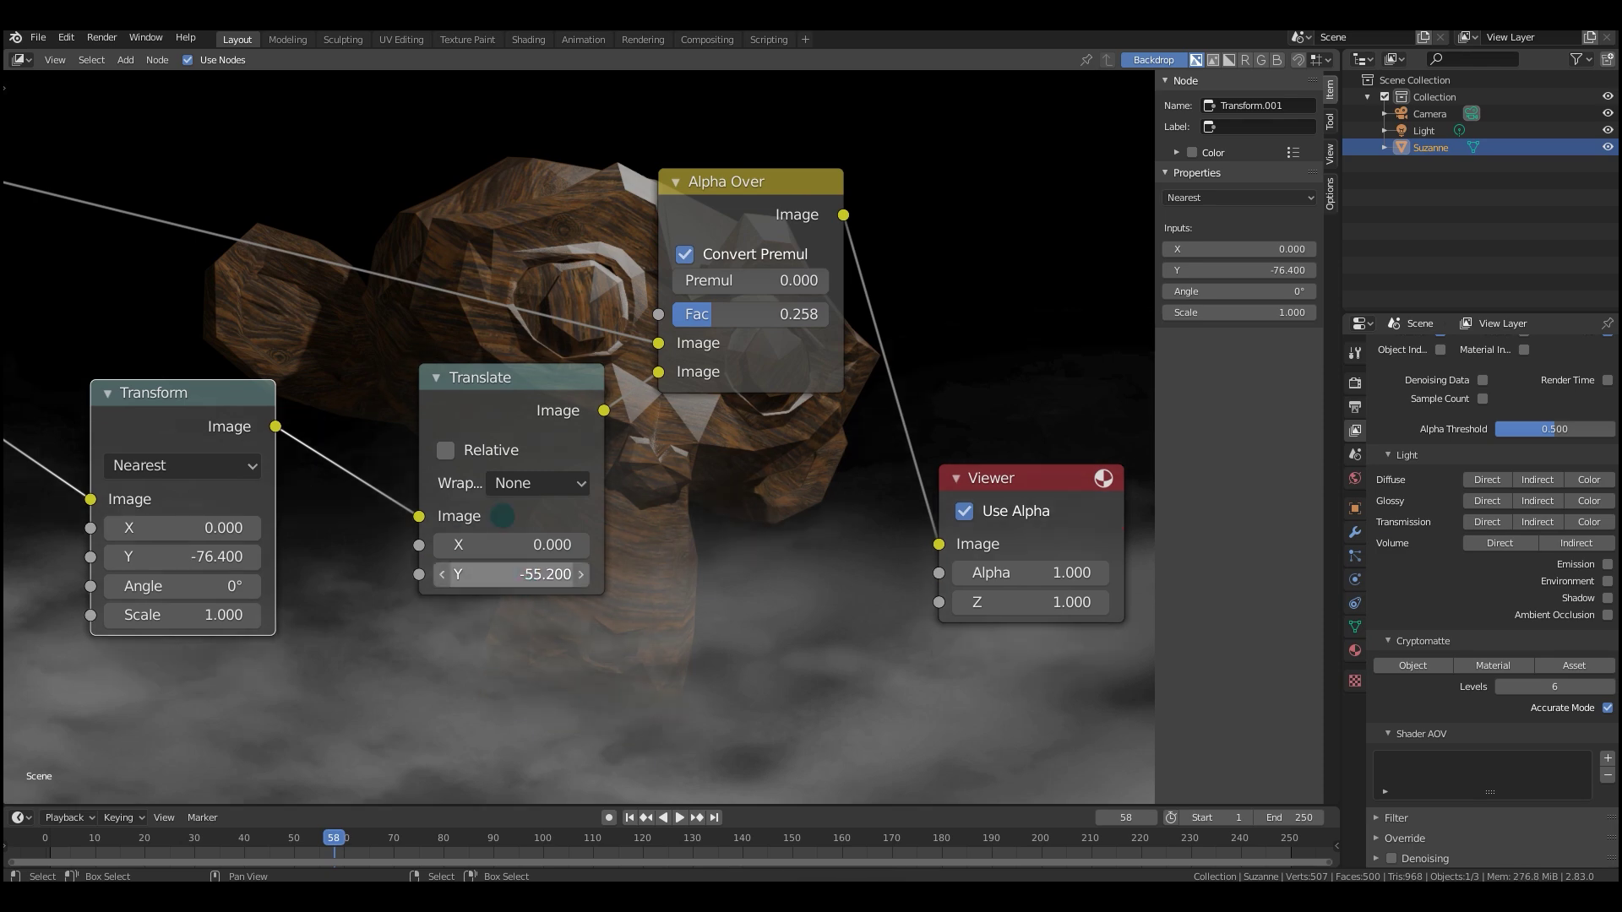
pyautogui.scroll(-4, 502, 511)
pyautogui.moveTo(495, 460); pyautogui.dragTo(655, 460, button='middle')
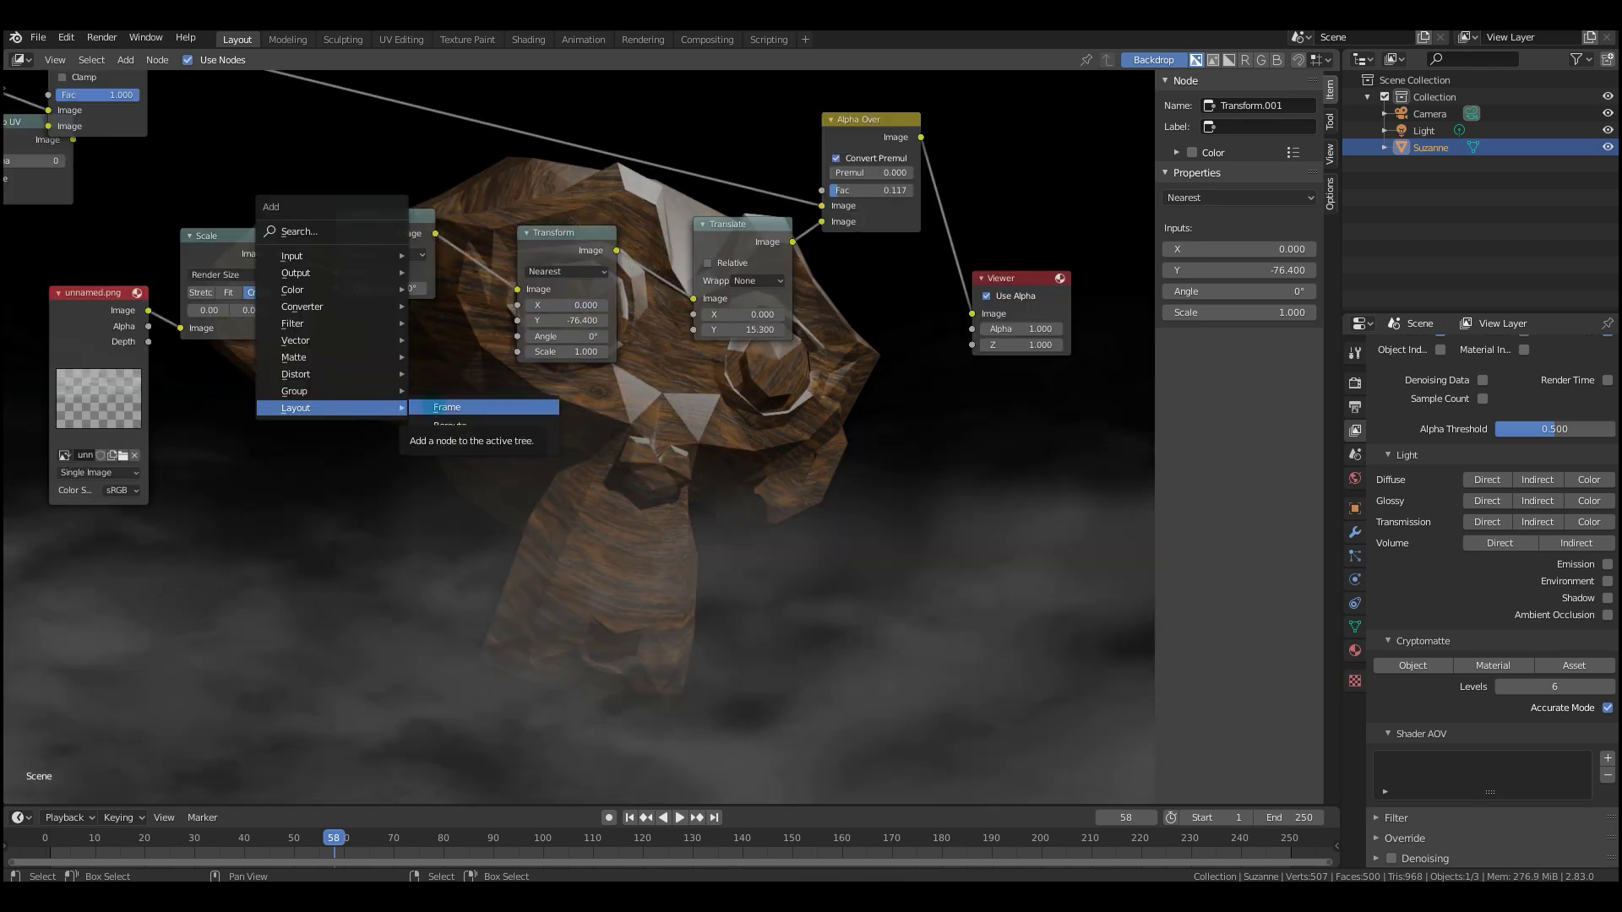
# Add a layout Frame by the Transform node and label it Subscribe.
pyautogui.click(440, 408)
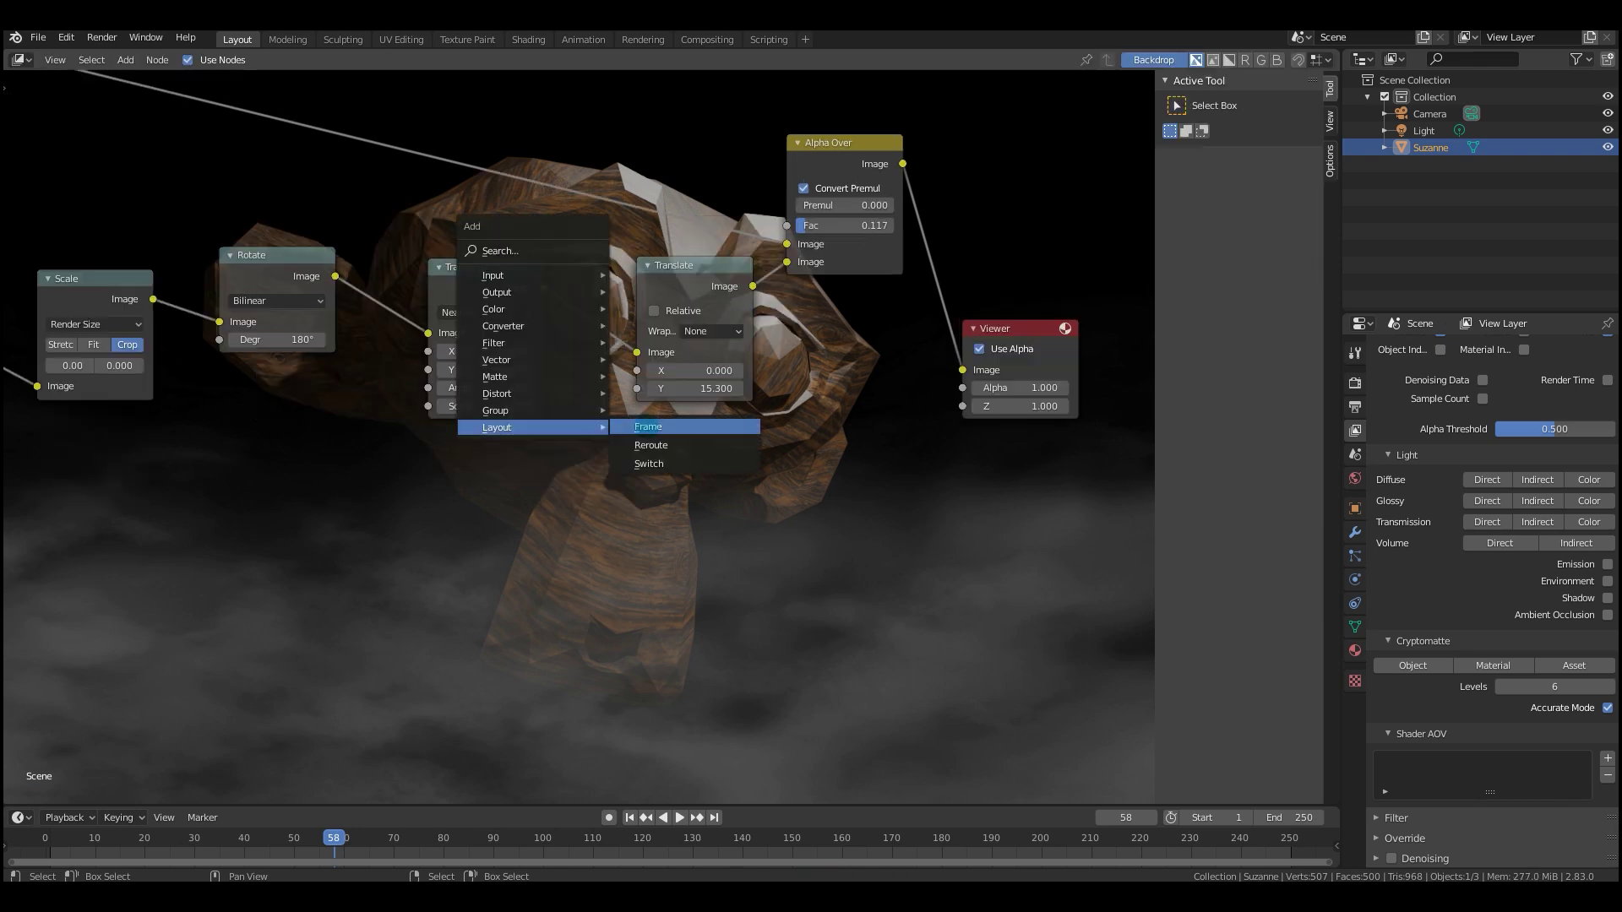
pyautogui.click(648, 427)
pyautogui.click(465, 245)
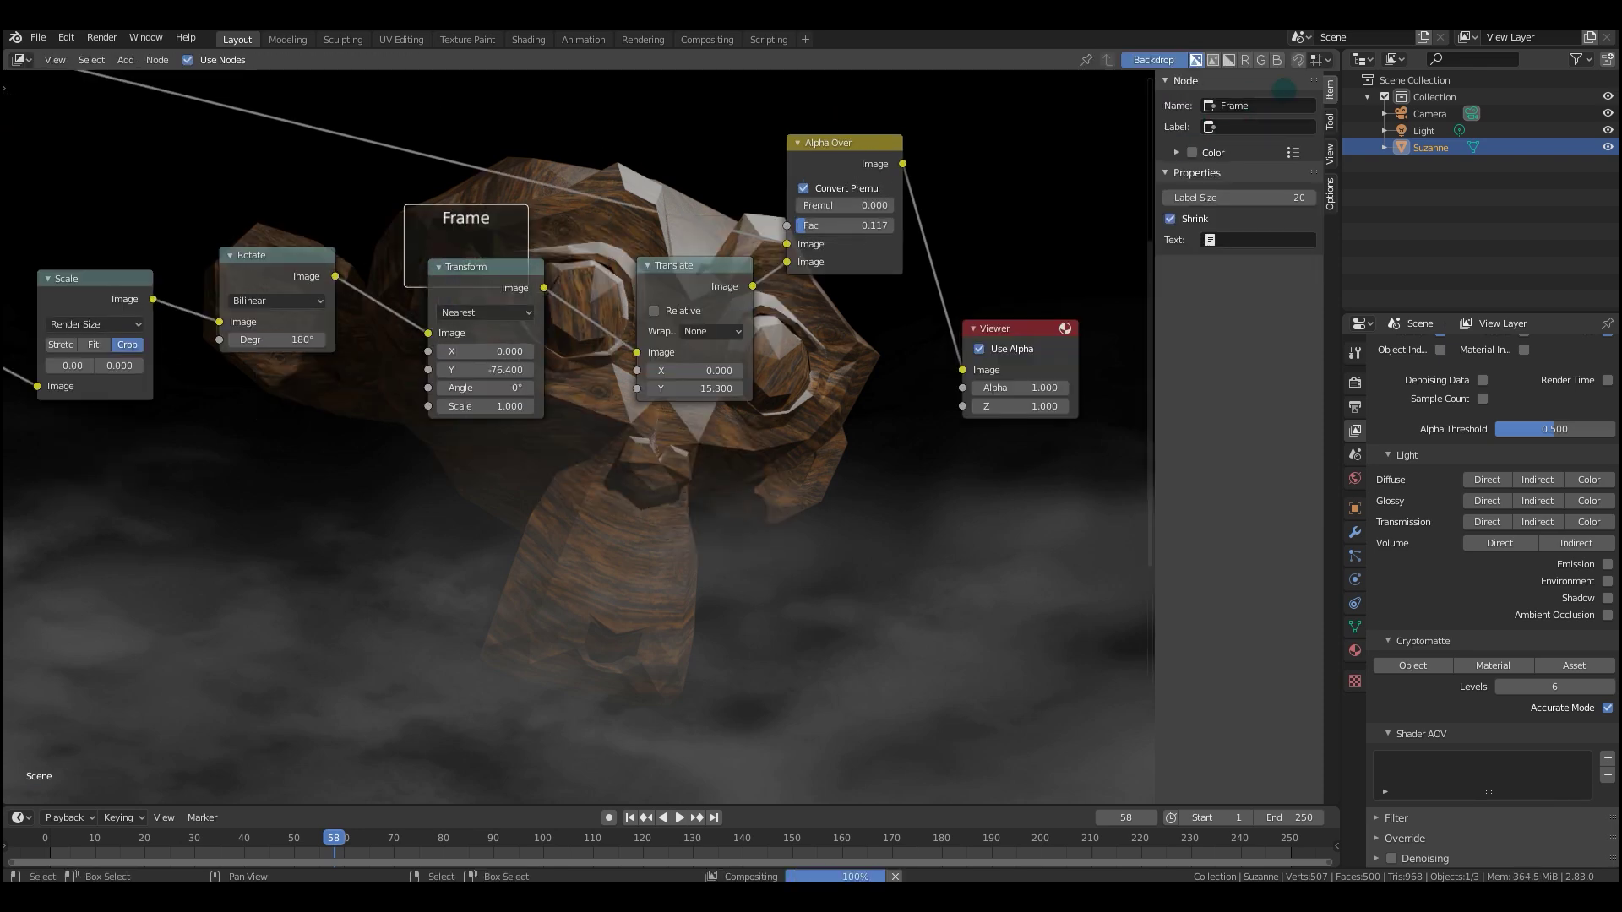
pyautogui.click(1261, 127)
pyautogui.write('Subsc')
pyautogui.write('ribe')
pyautogui.press('Return')
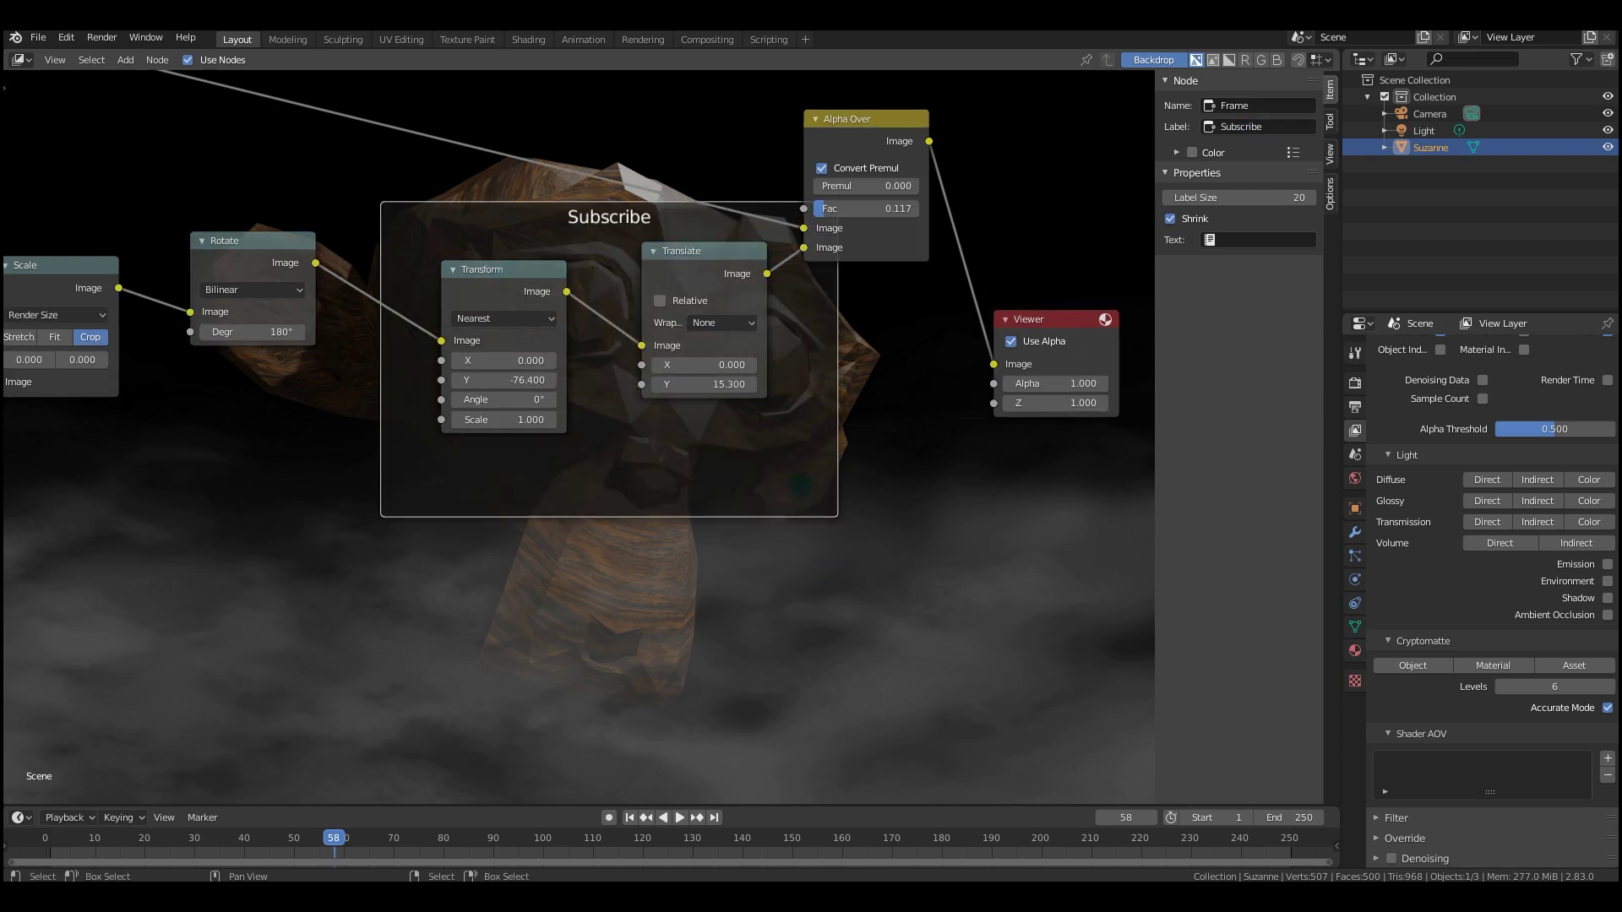
# Move the Transform and Translate nodes together within the Subscribe frame, and bring the Rotate node into the frame.
pyautogui.click(669, 277)
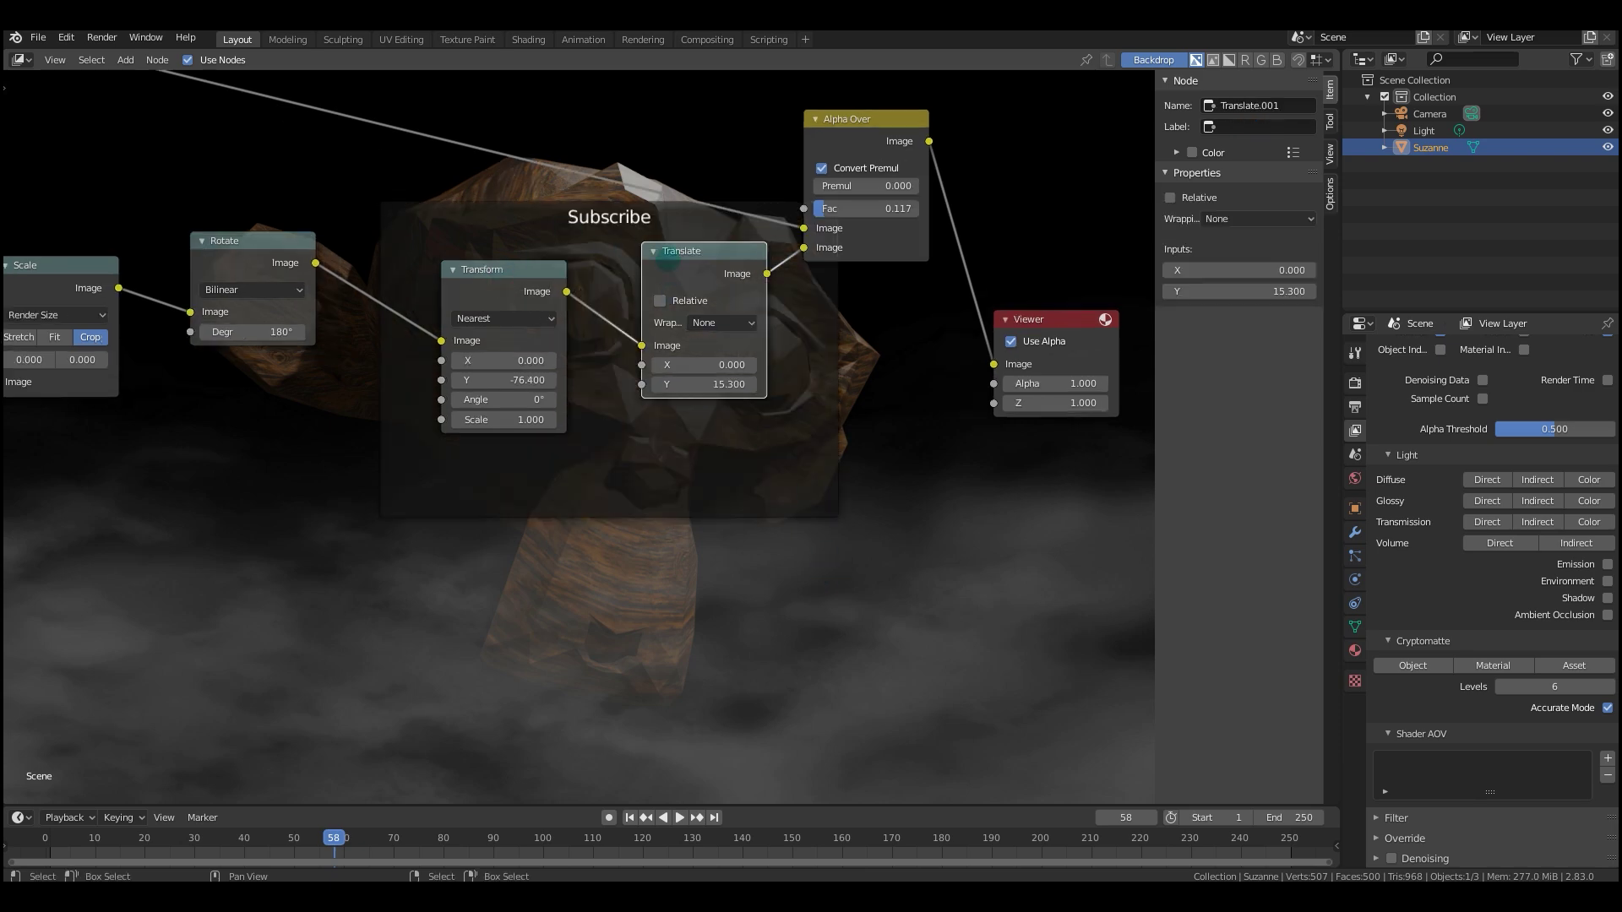
pyautogui.keyDown('shift'); pyautogui.click(518, 293); pyautogui.keyUp('shift')
pyautogui.press('g')
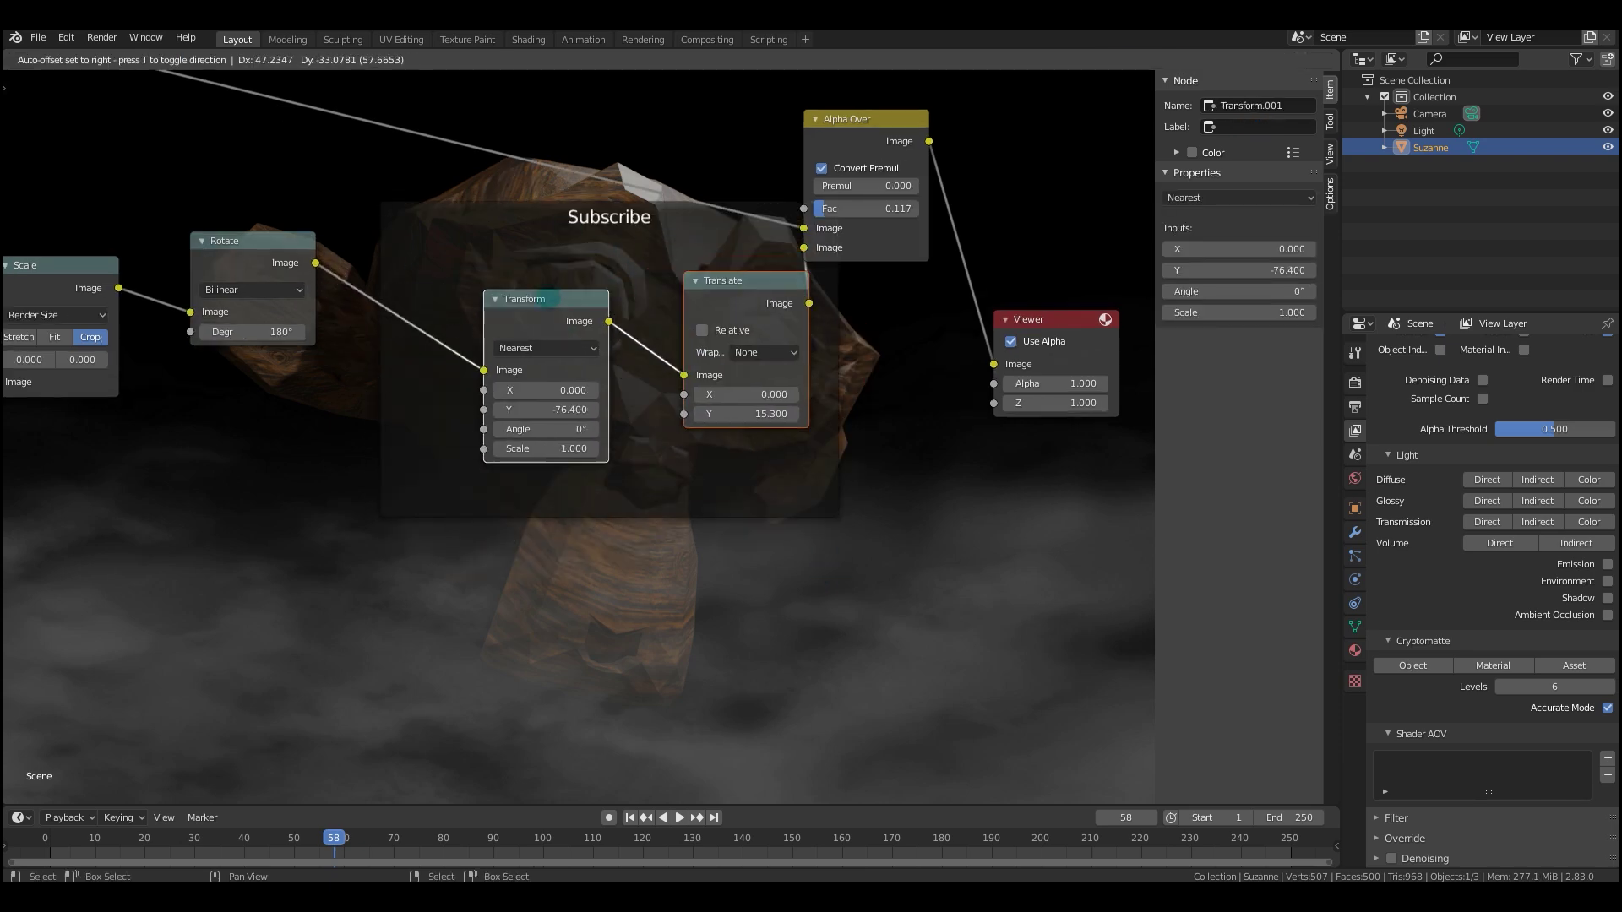
pyautogui.click(505, 358)
pyautogui.press('g')
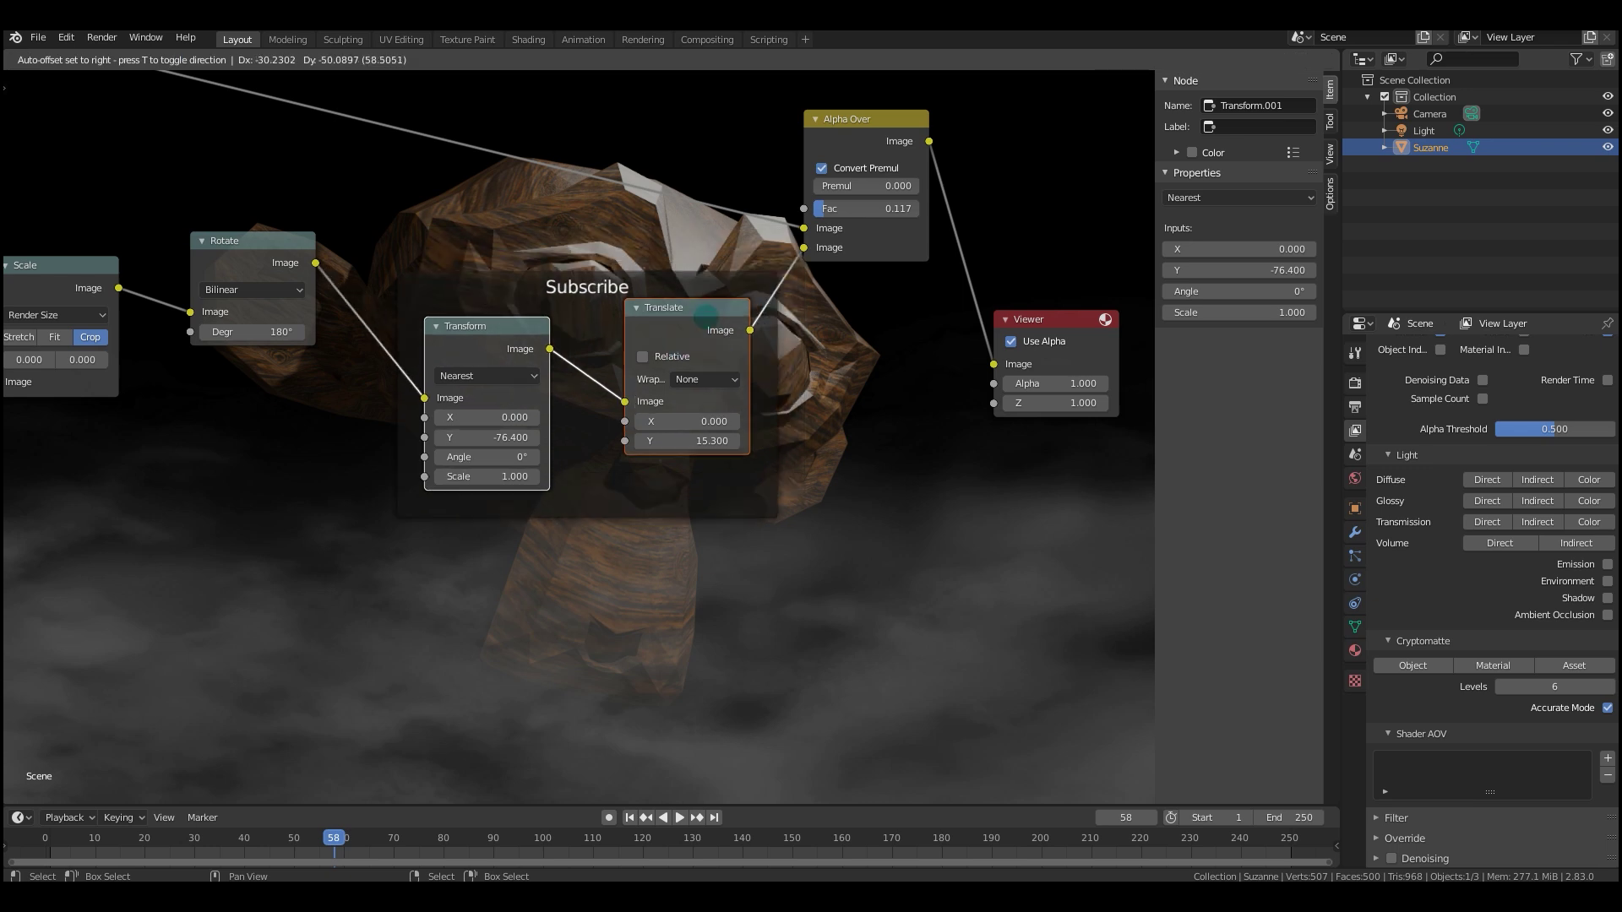
pyautogui.click(427, 338)
pyautogui.moveTo(279, 265)
pyautogui.mouseDown()
pyautogui.moveTo(577, 272)
pyautogui.moveTo(328, 280)
pyautogui.moveTo(300, 265)
pyautogui.mouseUp()
pyautogui.click(564, 452)
# Add a Reroute point on the link between Alpha Over and the Viewer, and reposition it.
pyautogui.hotkey('shift', 'a')
pyautogui.moveTo(566, 495)
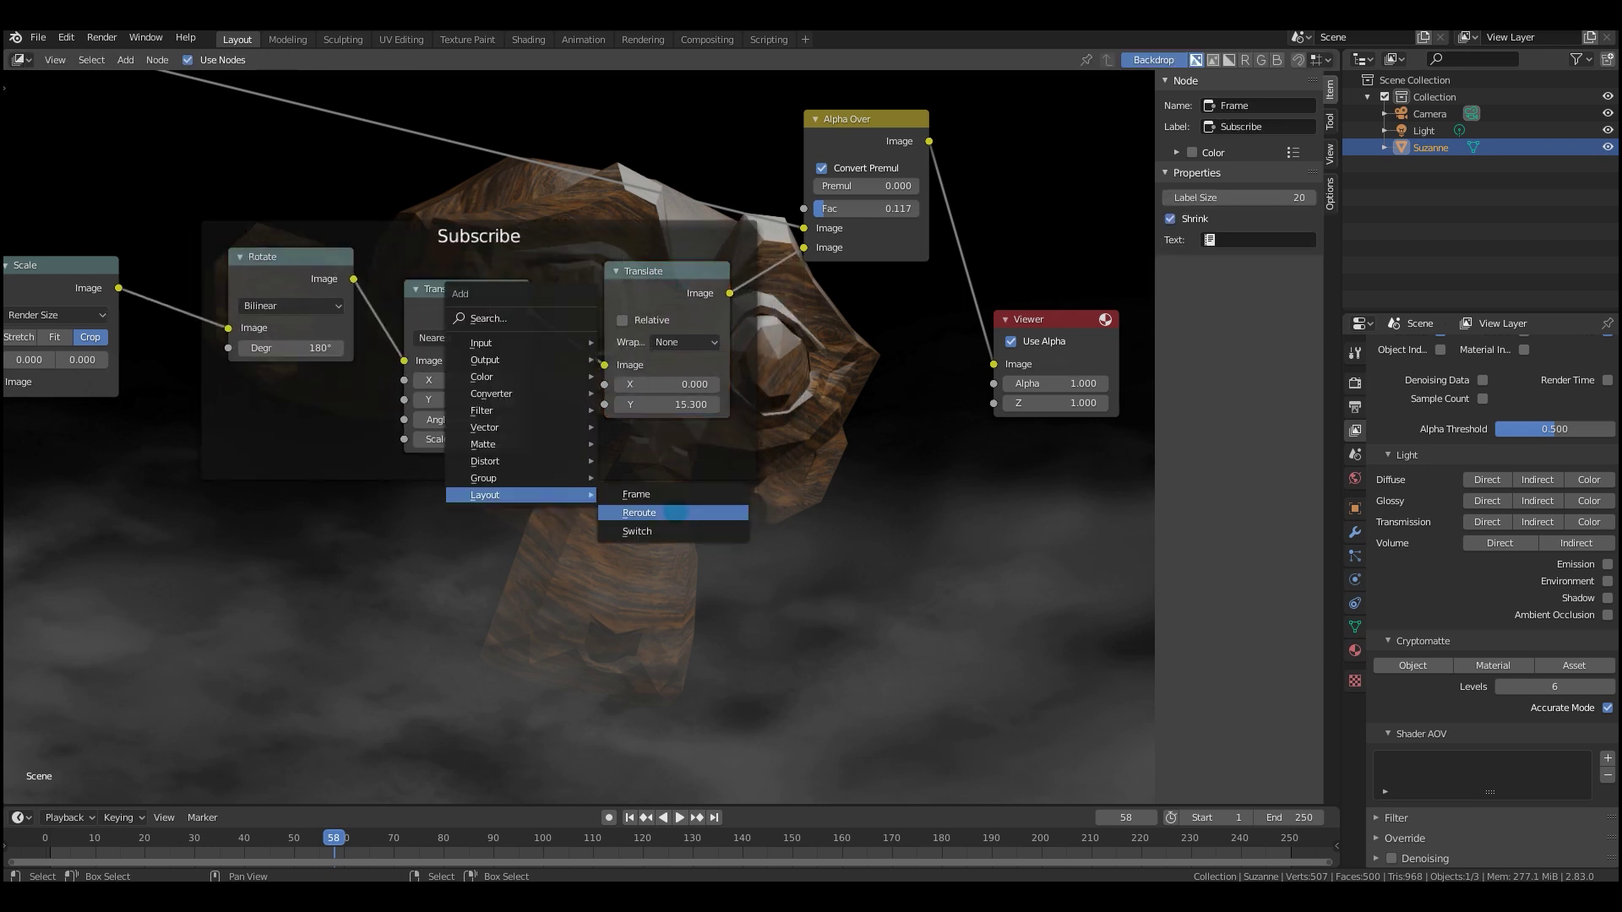
pyautogui.click(676, 513)
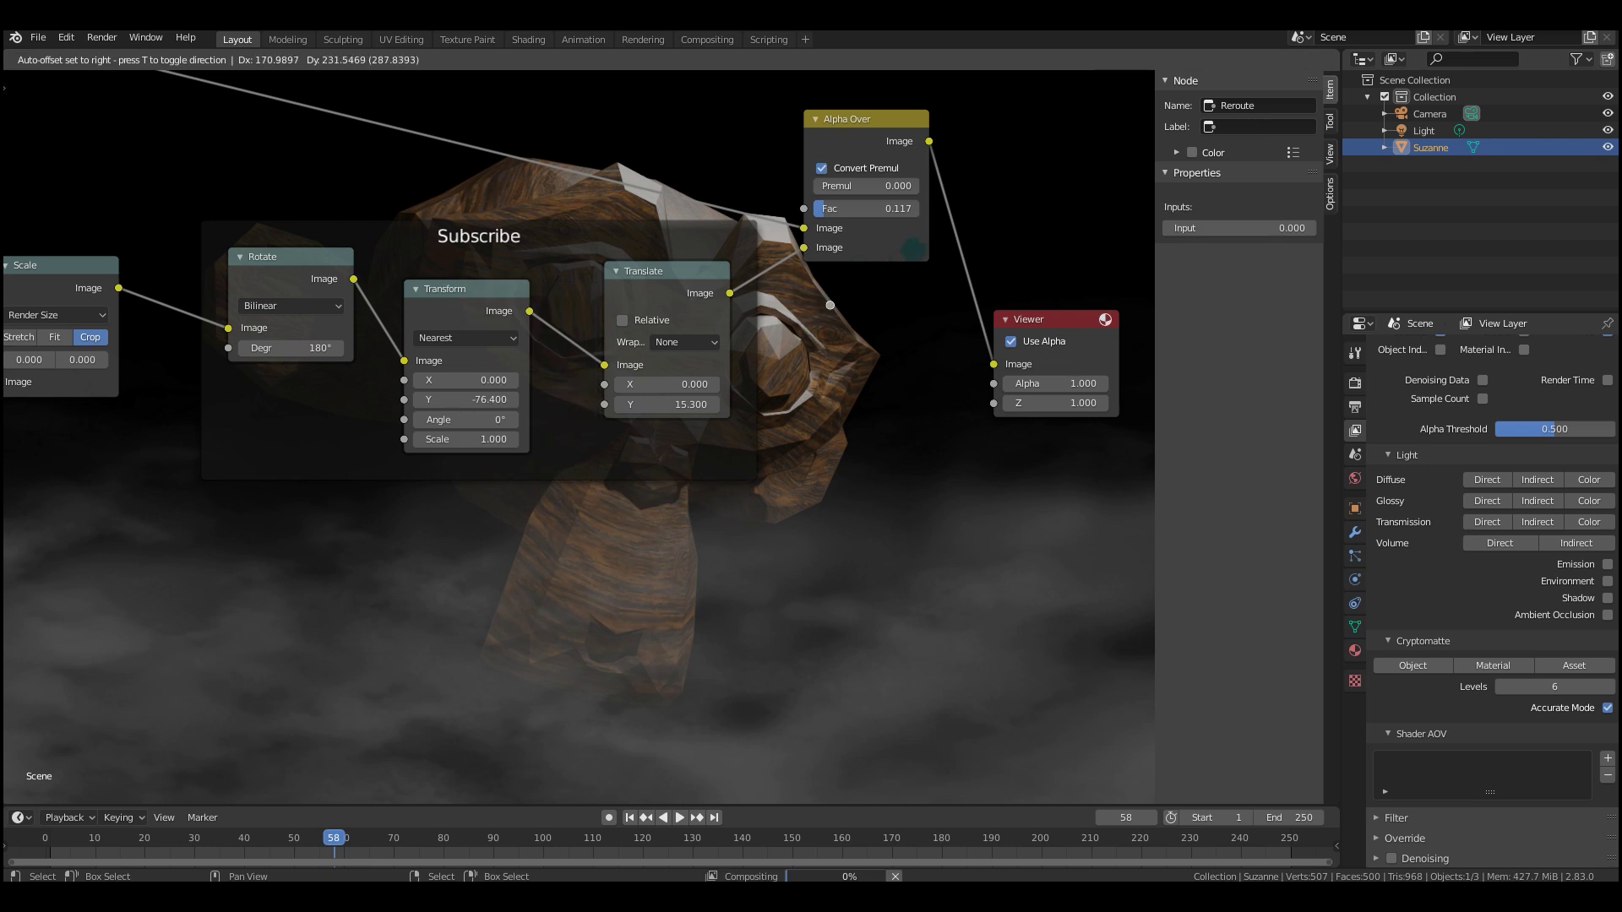
pyautogui.click(970, 261)
pyautogui.moveTo(971, 261); pyautogui.dragTo(685, 458, button='middle')
pyautogui.moveTo(714, 455); pyautogui.dragTo(769, 403)
pyautogui.press('g')
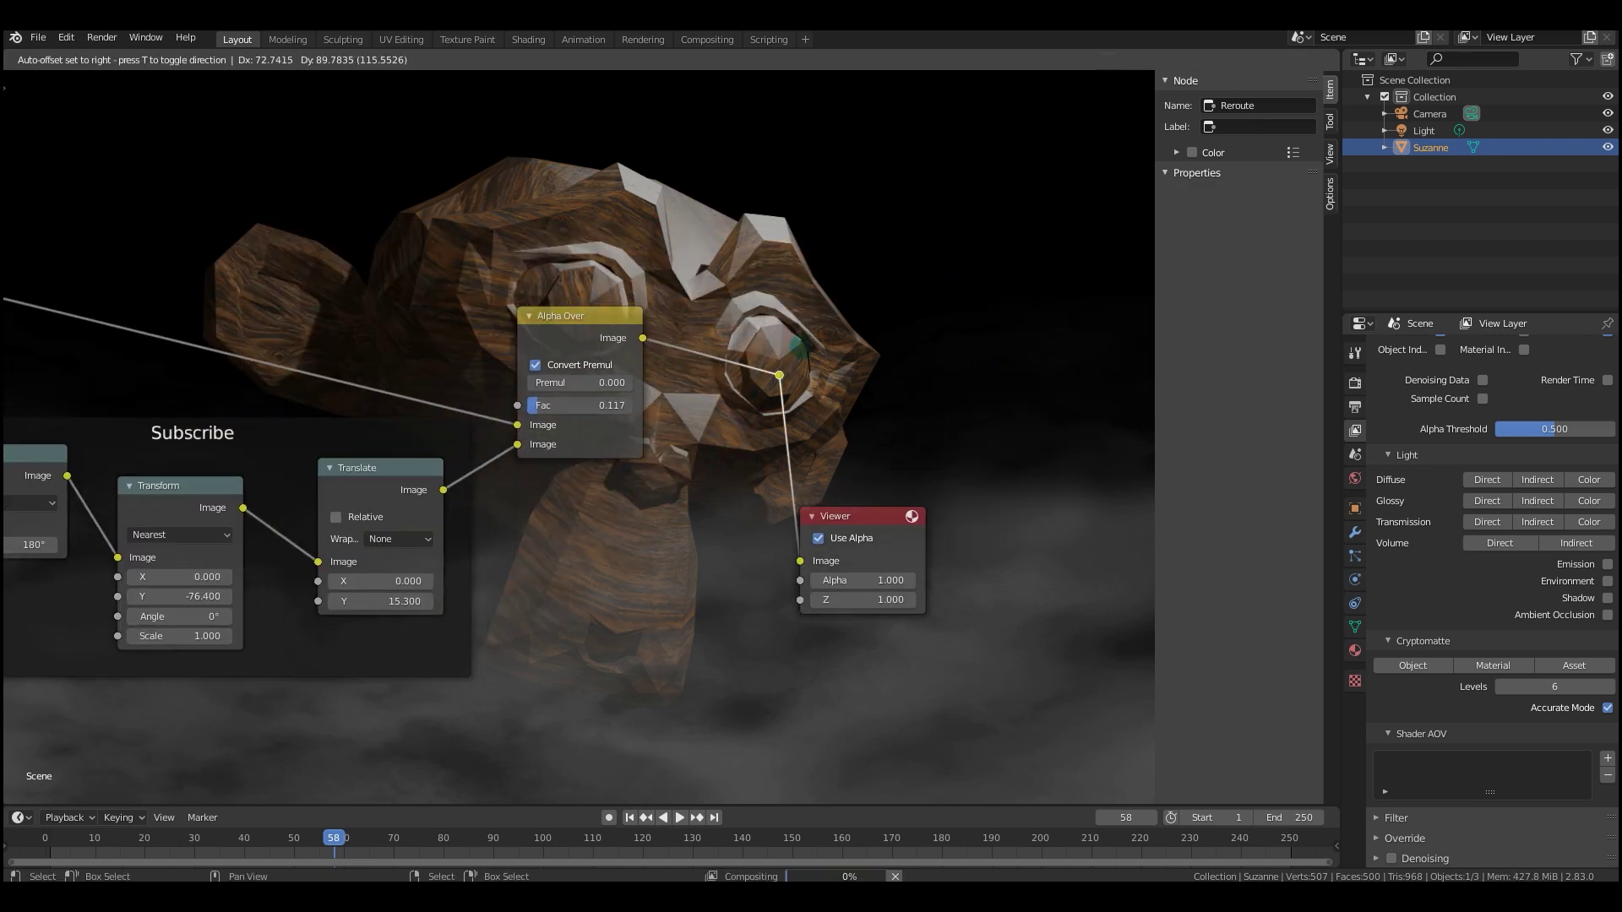
# Toggle the Switch node to compare the plain wood render with the fog composite, leaving it on.
pyautogui.moveTo(577, 380); pyautogui.dragTo(318, 307, button='middle')
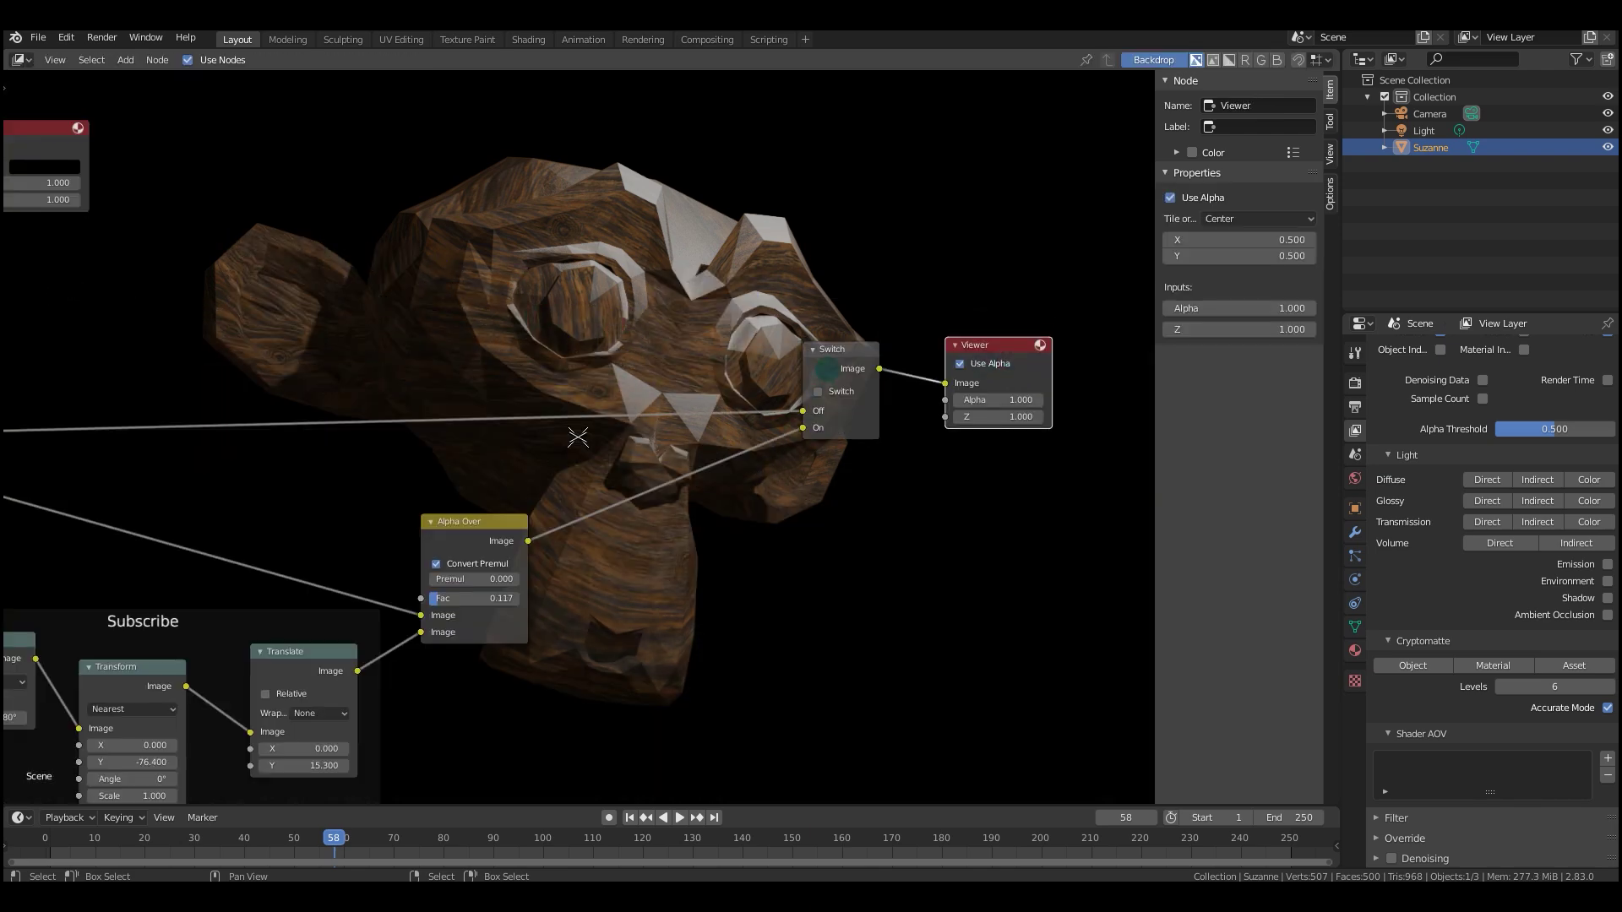
pyautogui.click(824, 375)
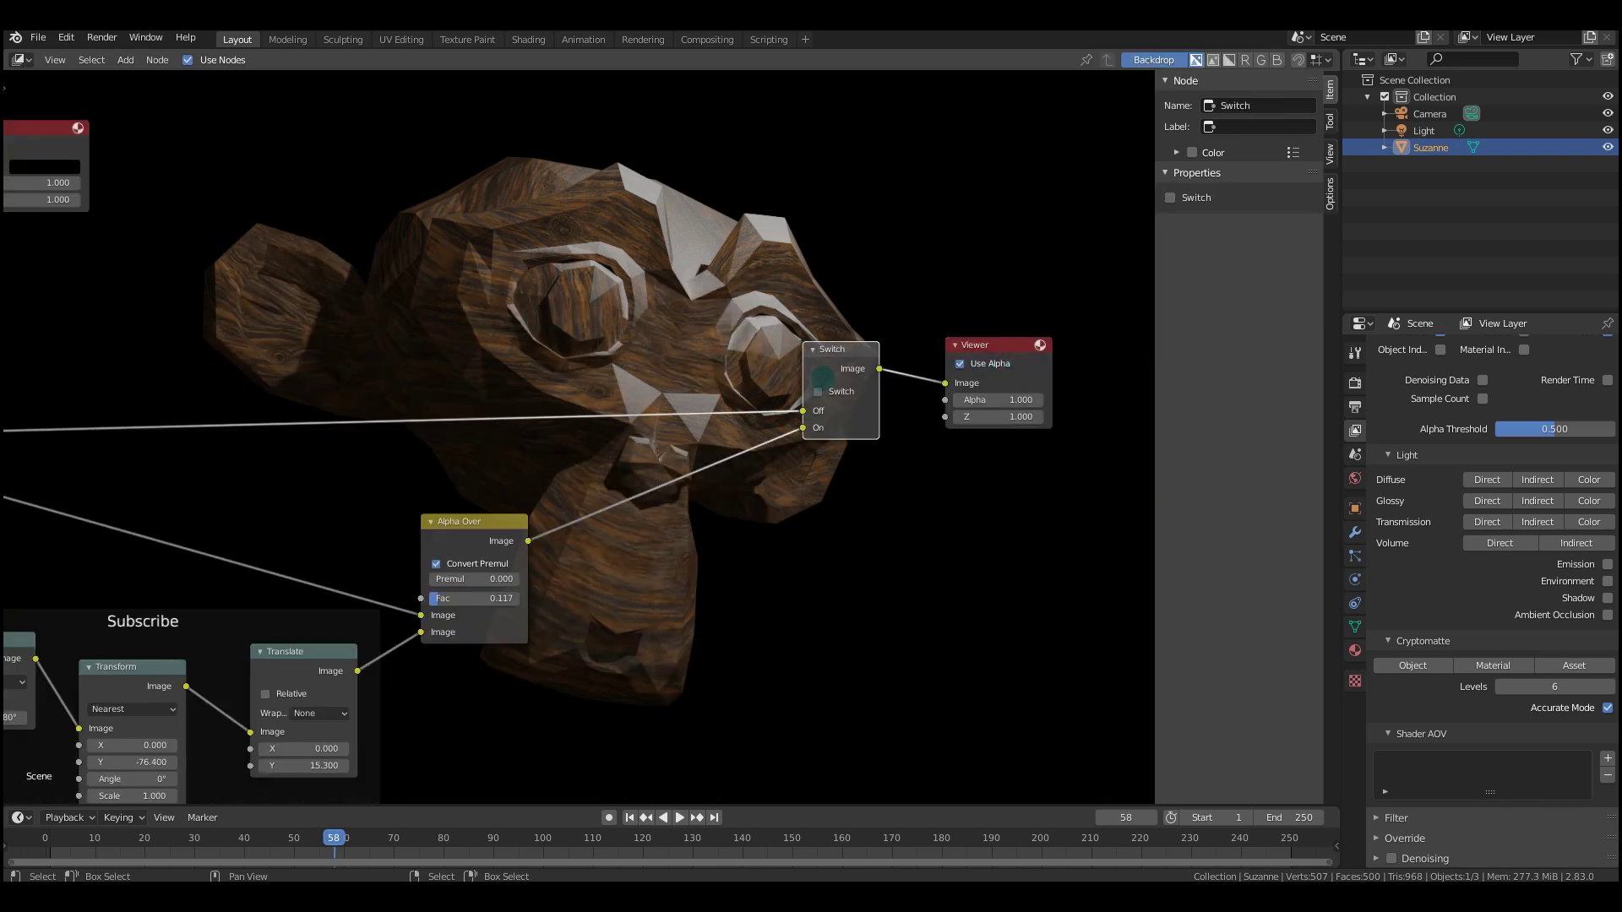
pyautogui.click(820, 391)
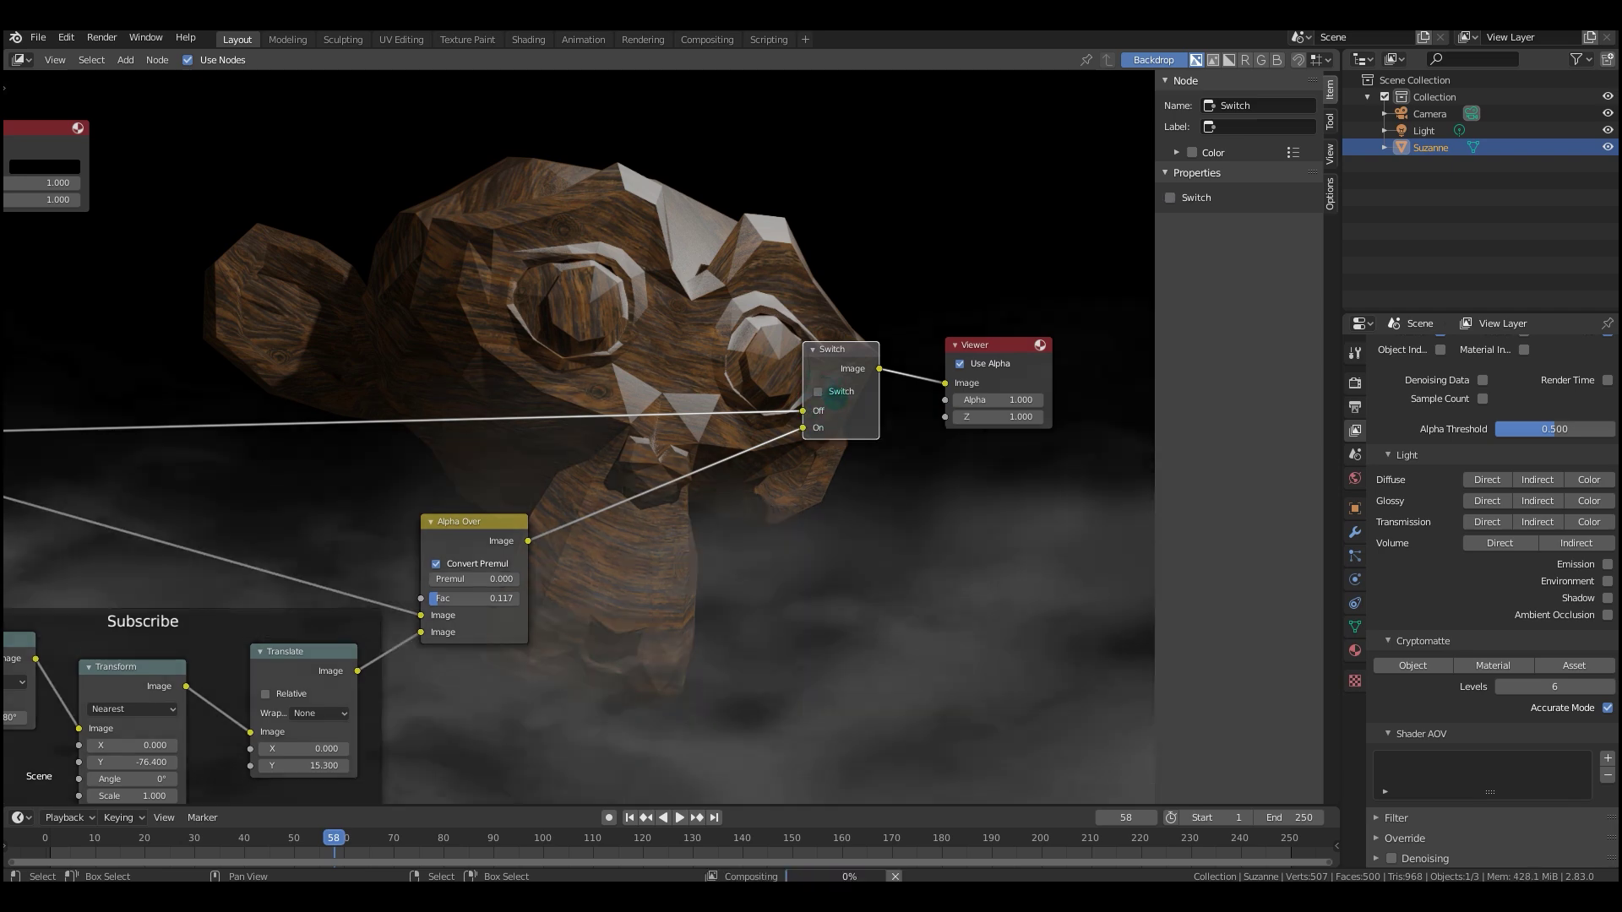
pyautogui.click(837, 393)
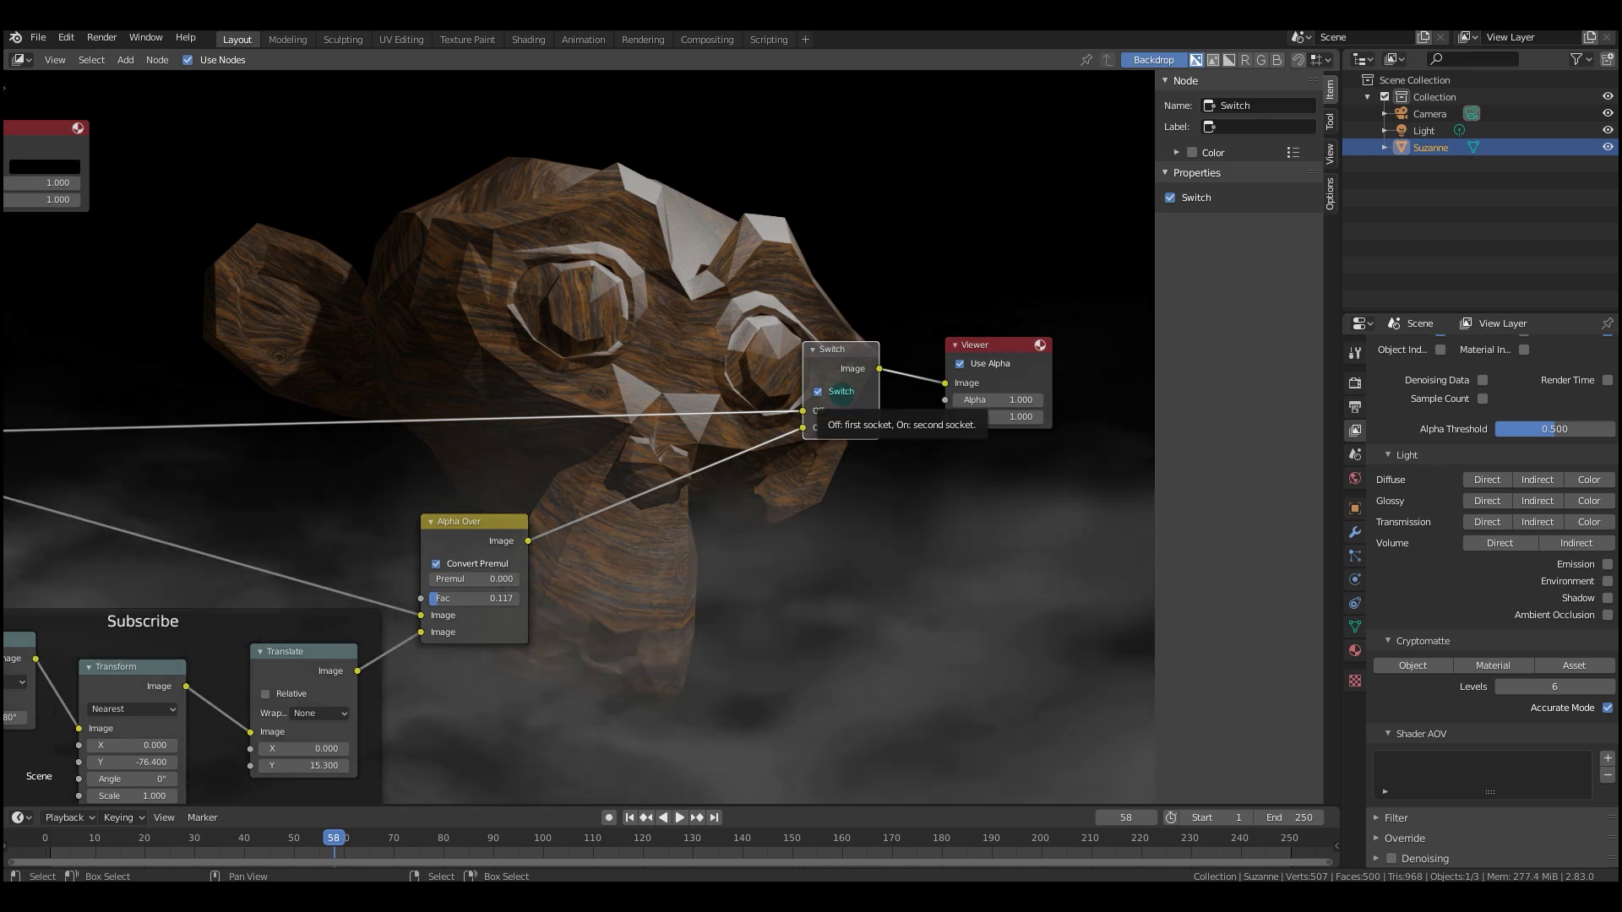
pyautogui.click(841, 392)
pyautogui.rightClick(841, 391)
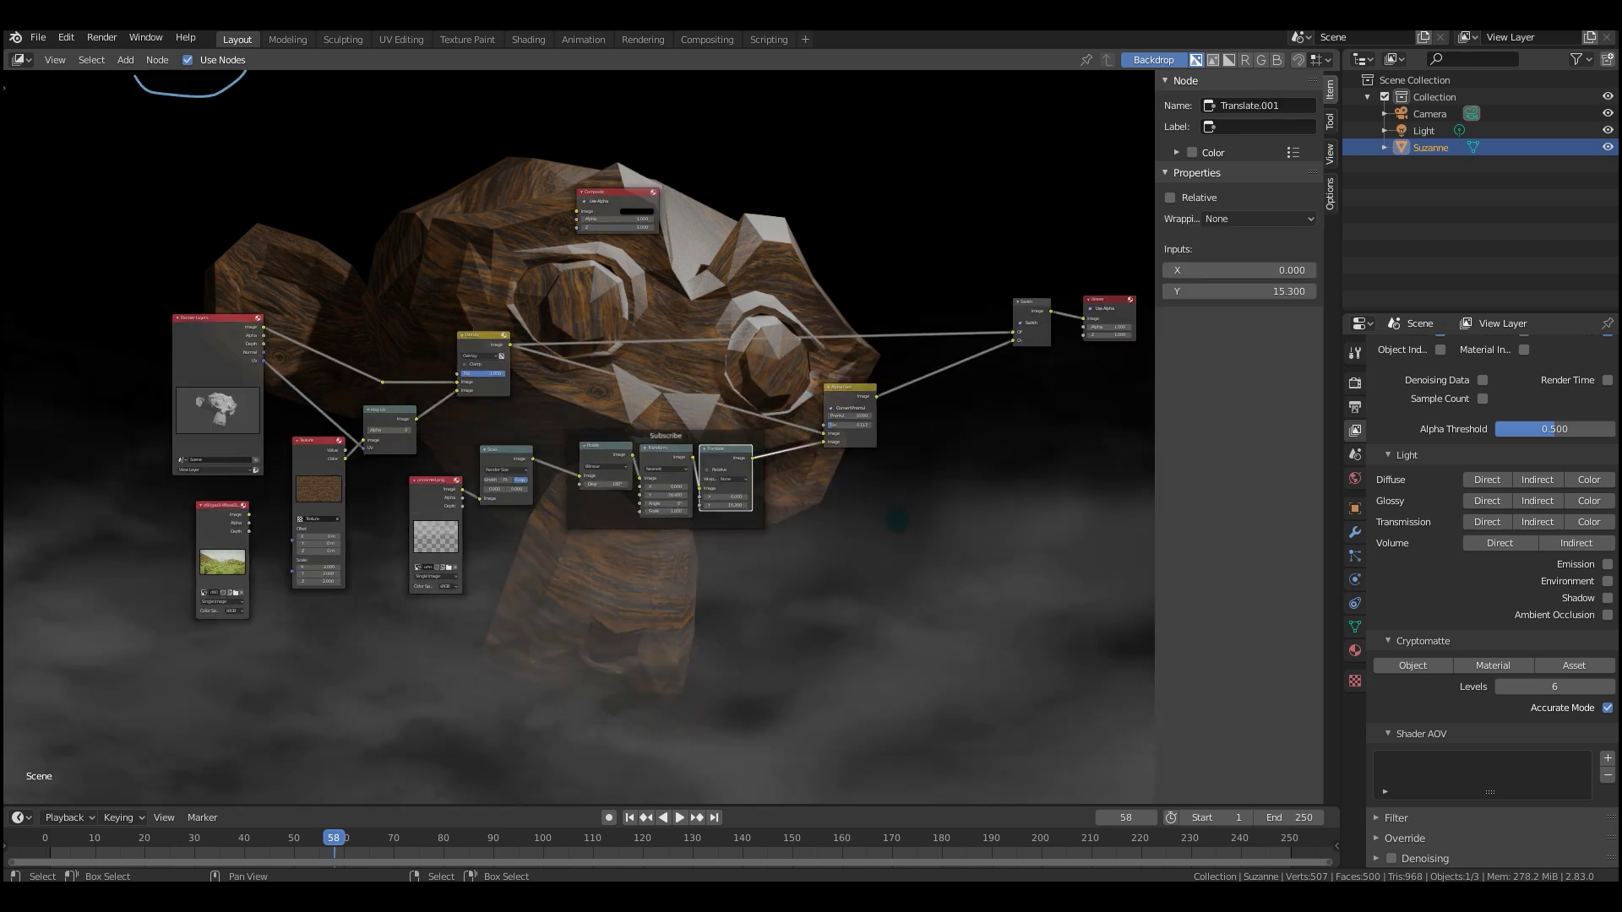
pyautogui.moveTo(852, 520); pyautogui.dragTo(770, 541, button='middle')
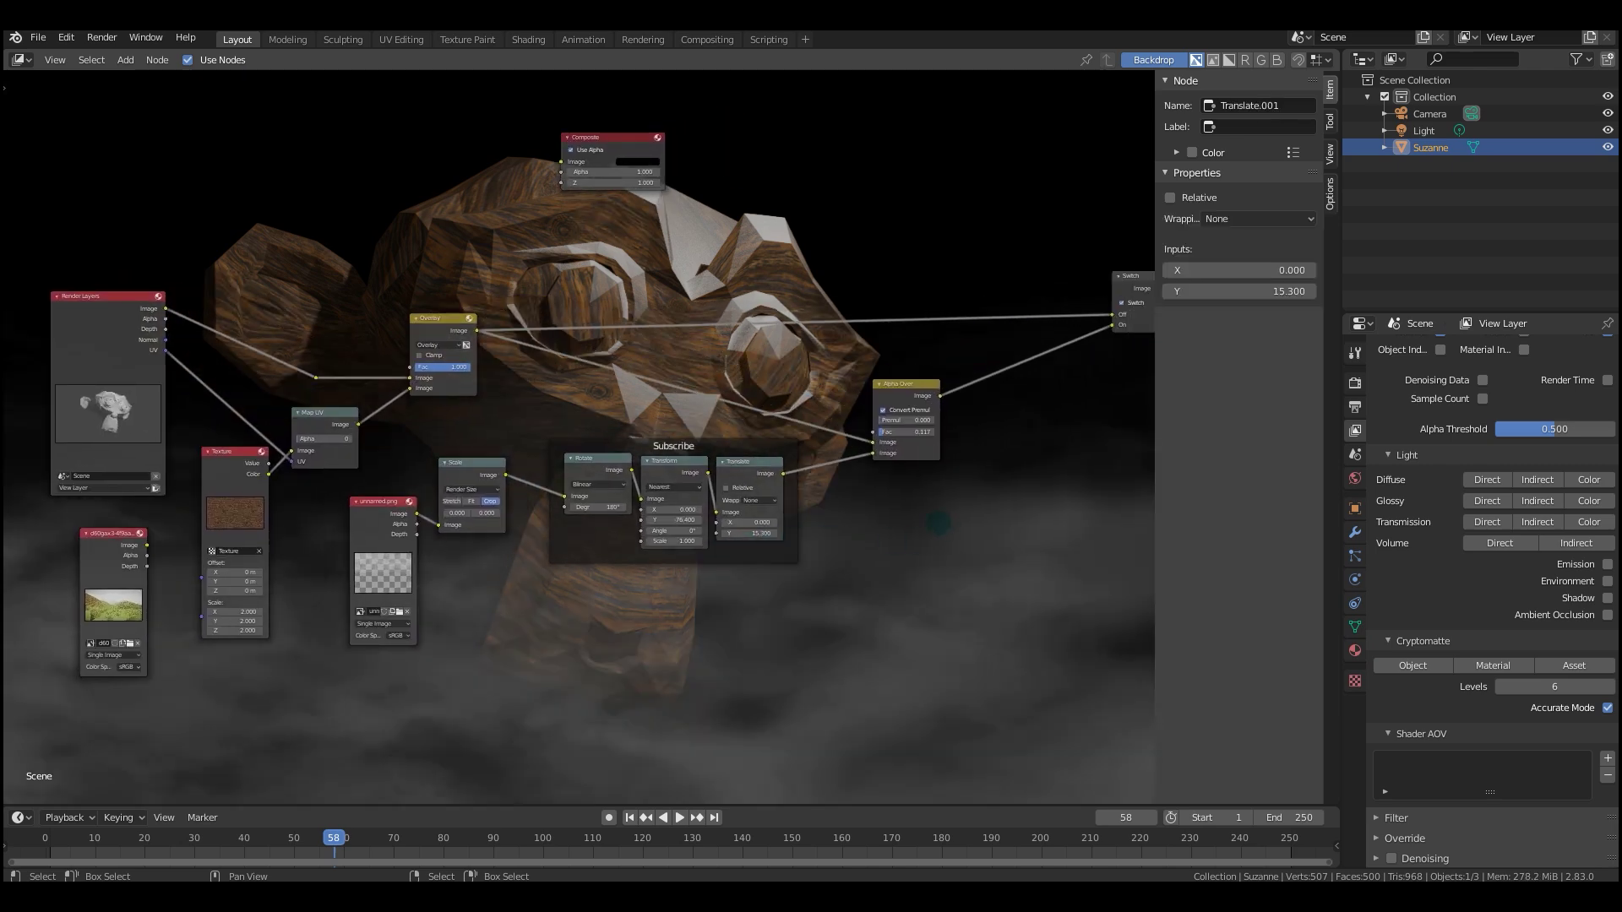
pyautogui.moveTo(944, 525); pyautogui.dragTo(944, 539, button='middle')
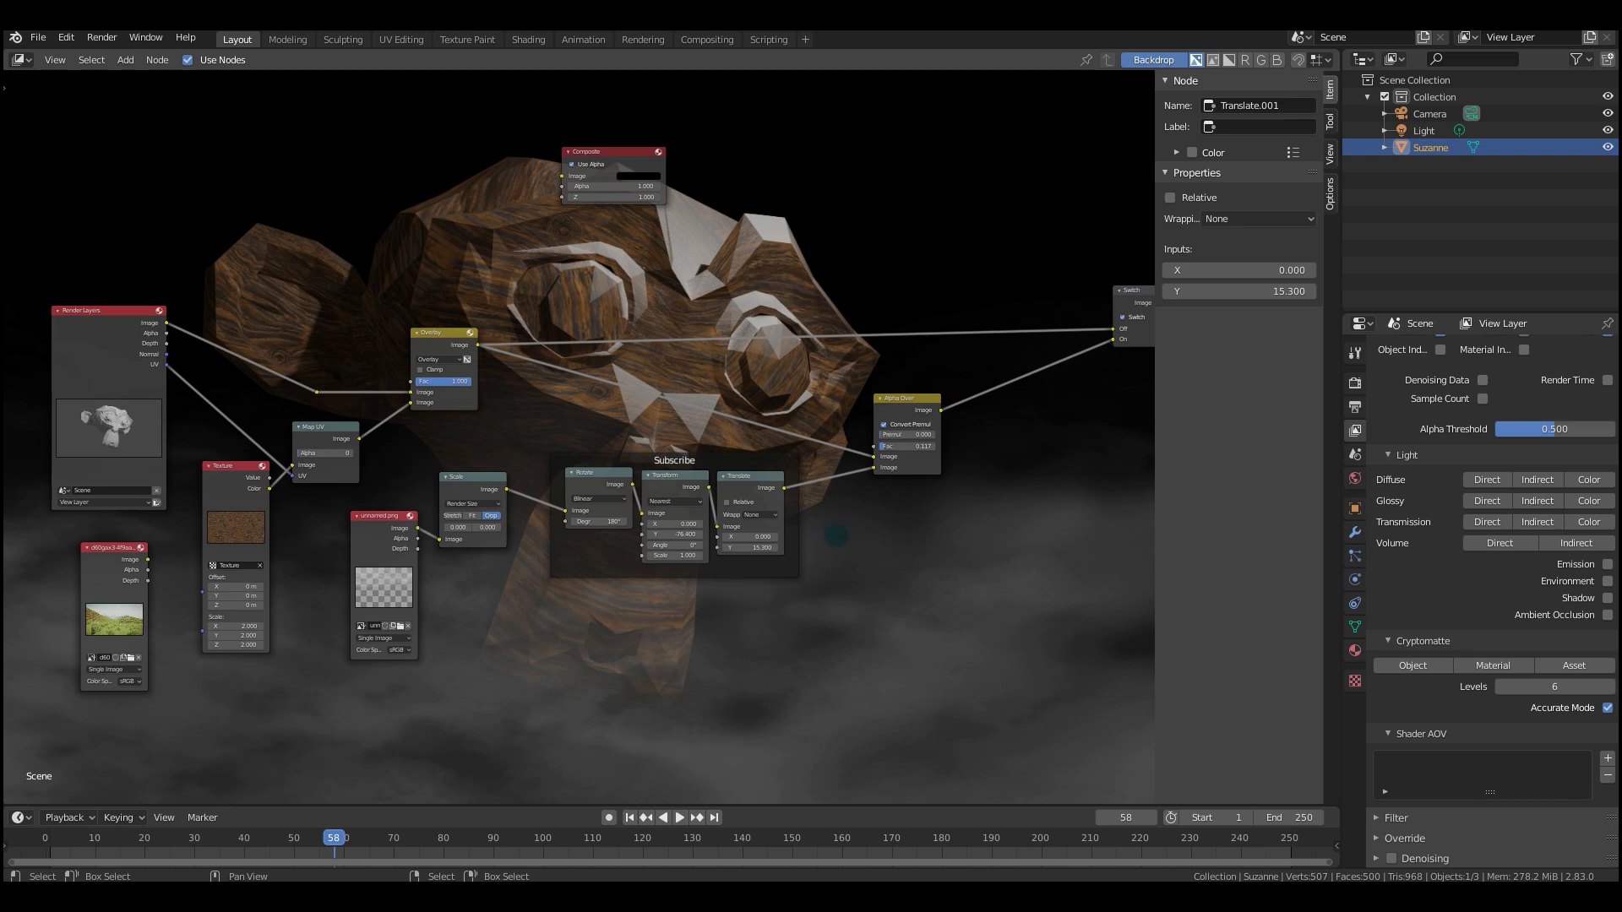
pyautogui.moveTo(839, 513); pyautogui.dragTo(802, 501, button='middle')
pyautogui.moveTo(723, 462)
pyautogui.mouseDown()
pyautogui.moveTo(740, 461)
pyautogui.moveTo(726, 461)
pyautogui.mouseUp()
pyautogui.moveTo(786, 469); pyautogui.dragTo(743, 470, button='middle')
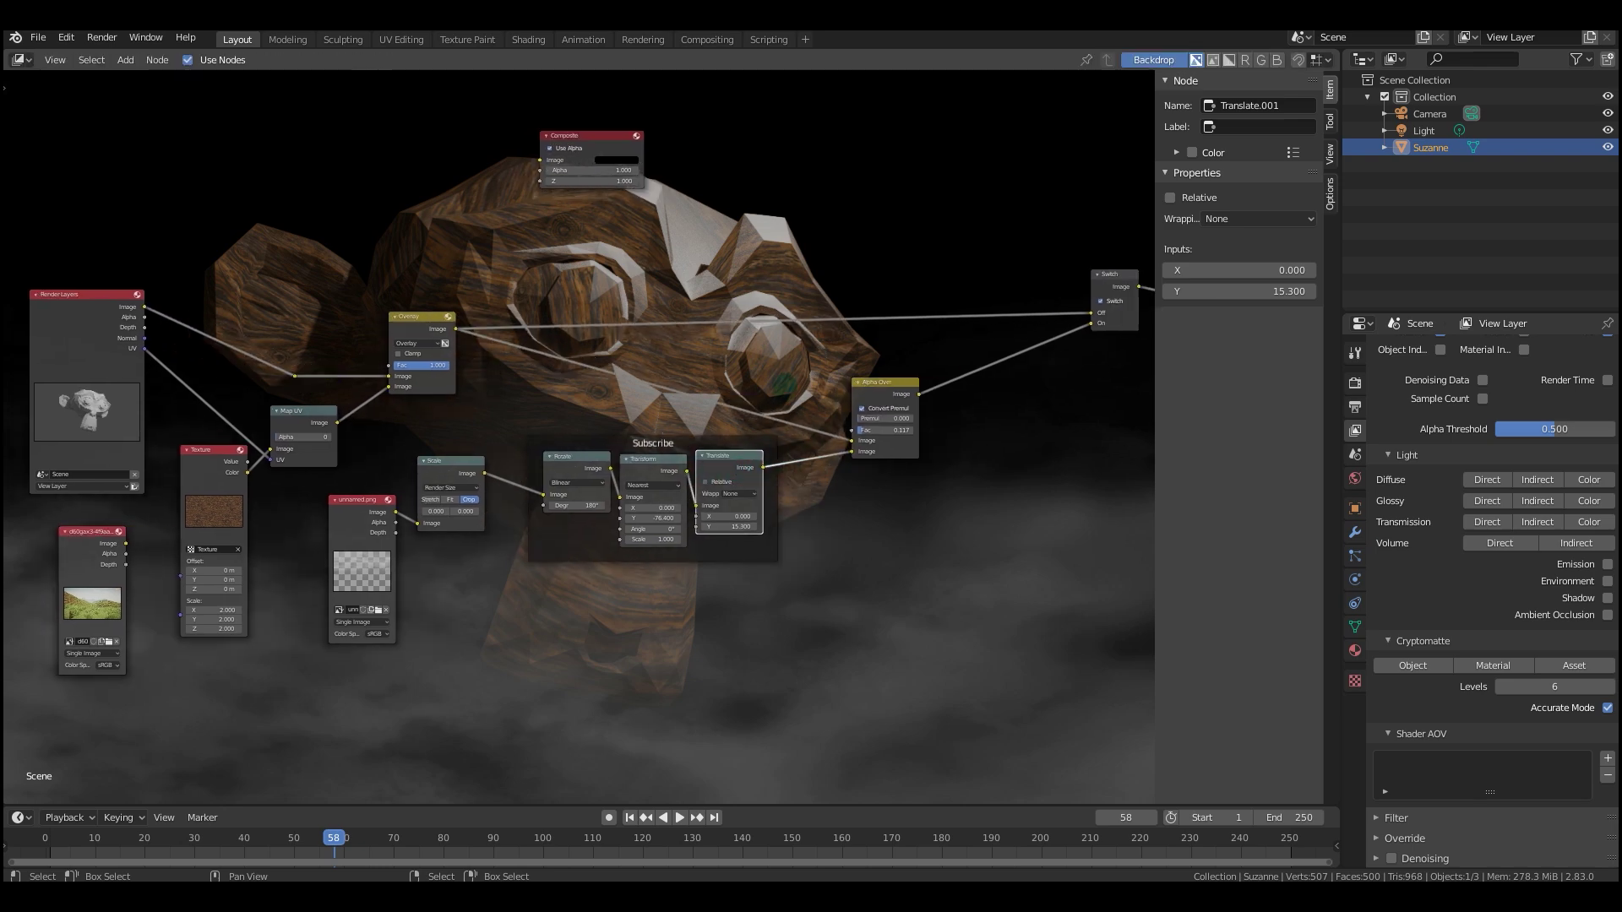
pyautogui.scroll(-2, 579, 438)
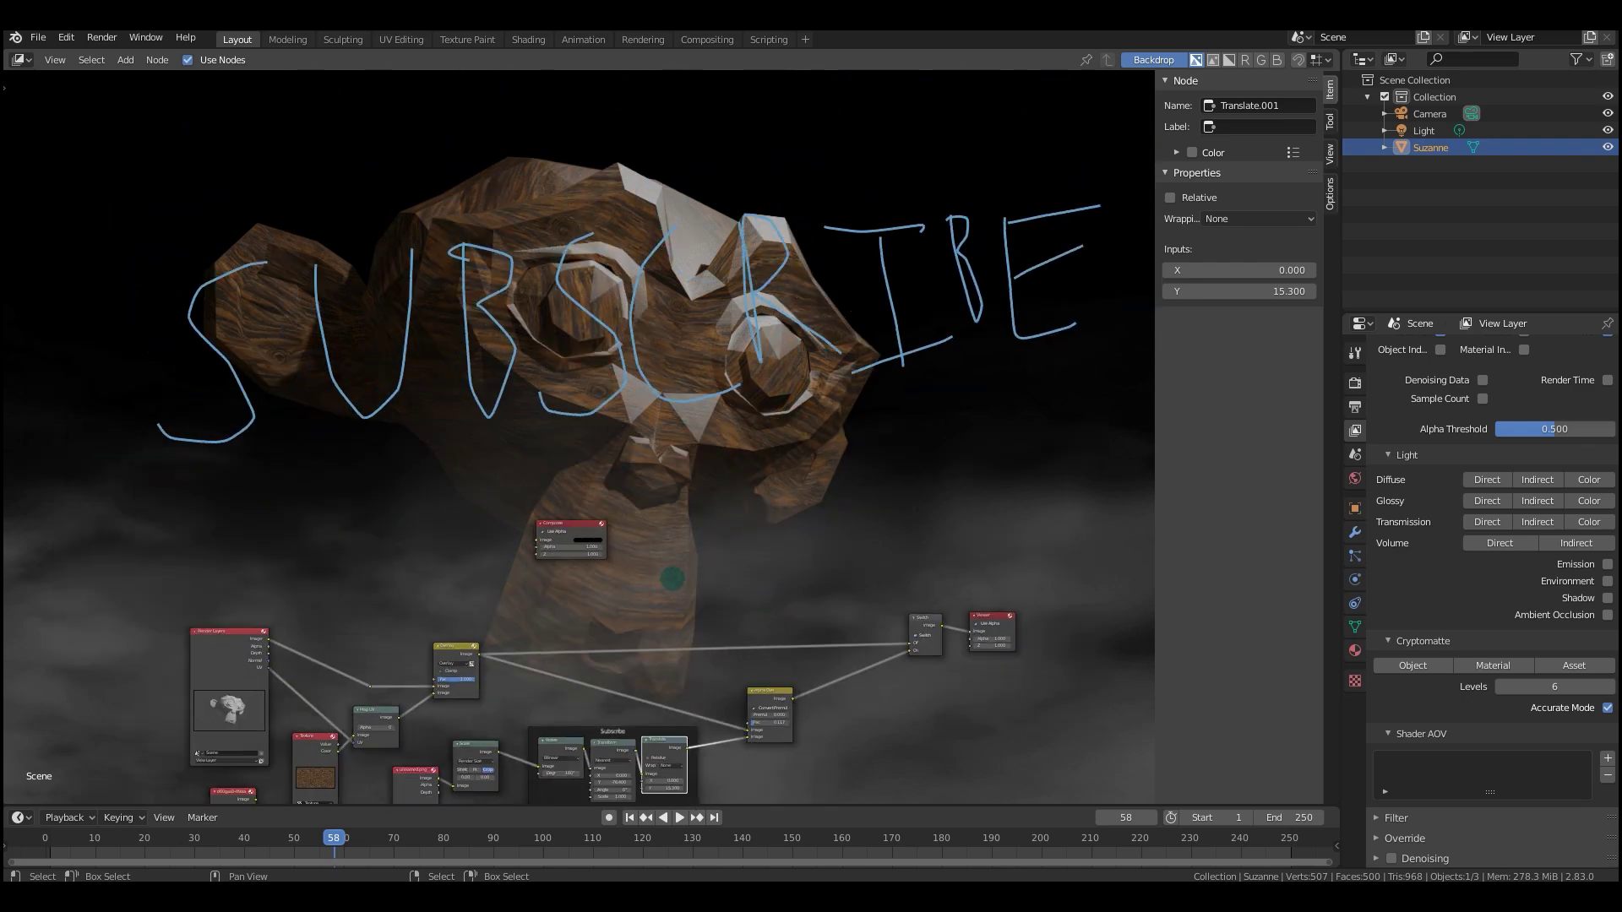